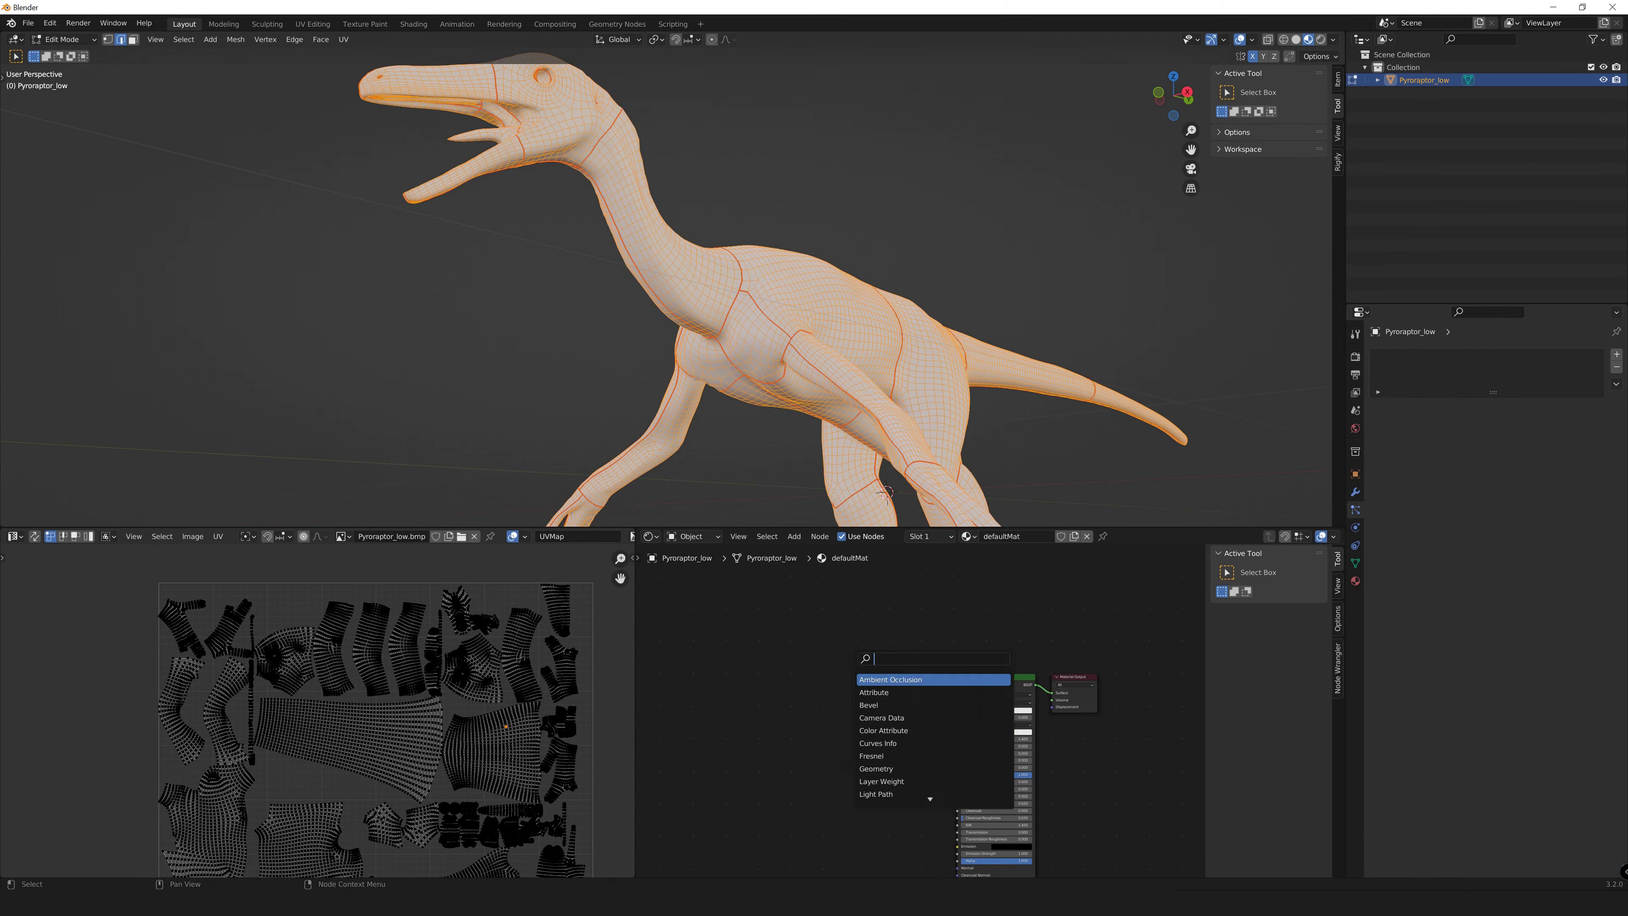
Clear the mesh selection and select an edge path along the raptor's leg.
scroll(805, 398, "up", 10)
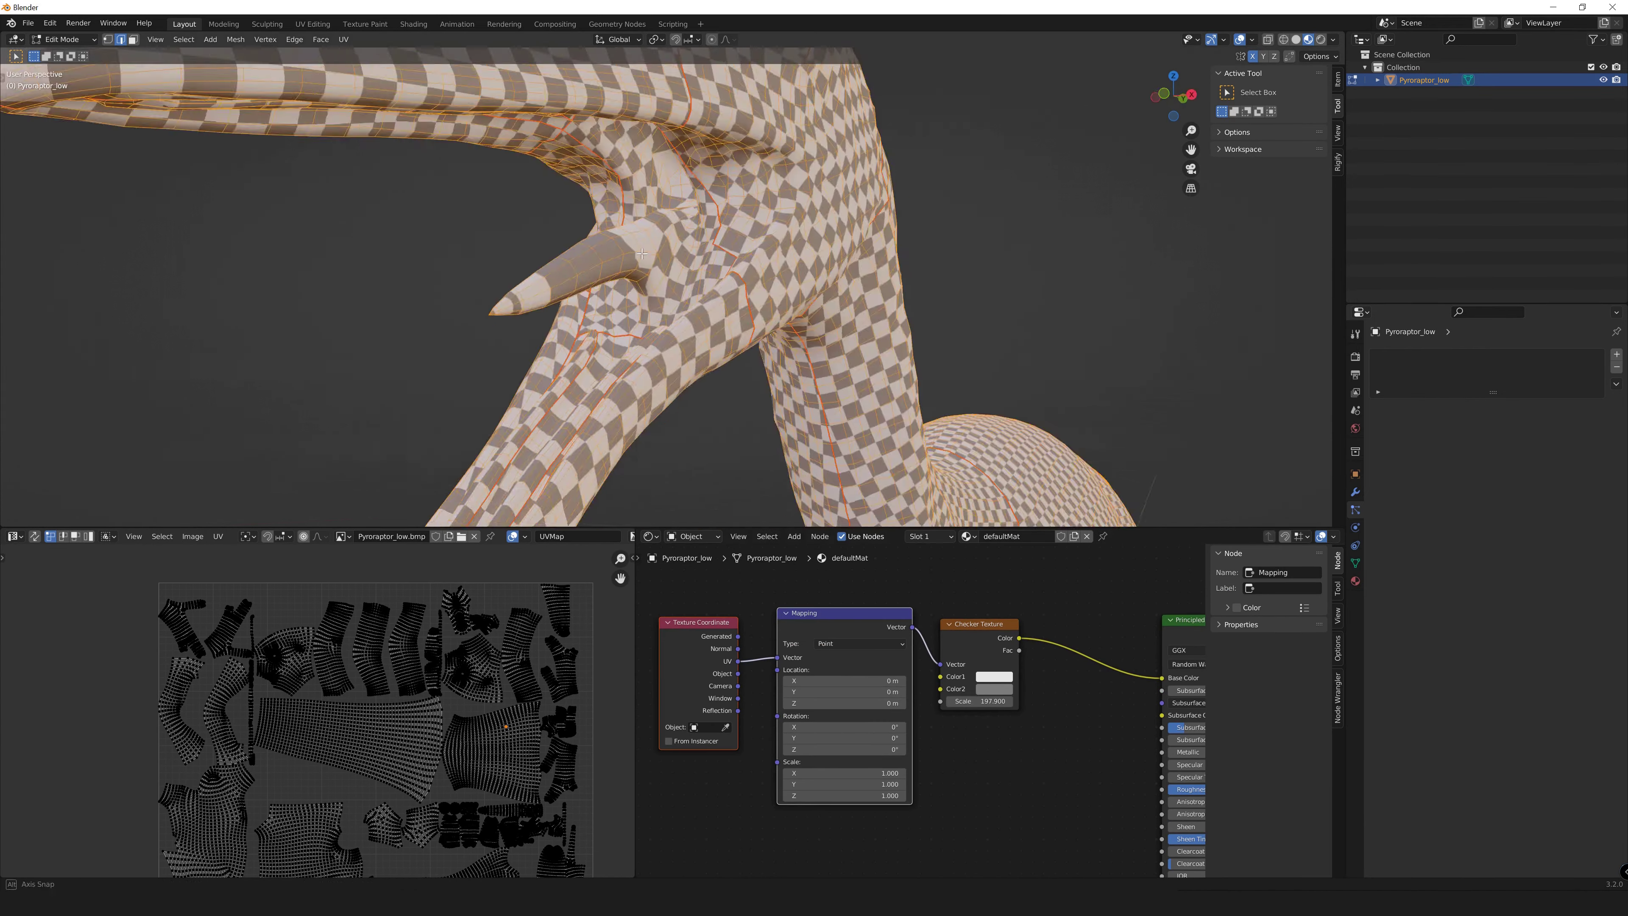
key("alt+a")
middle_click_drag(805, 398, 806, 193)
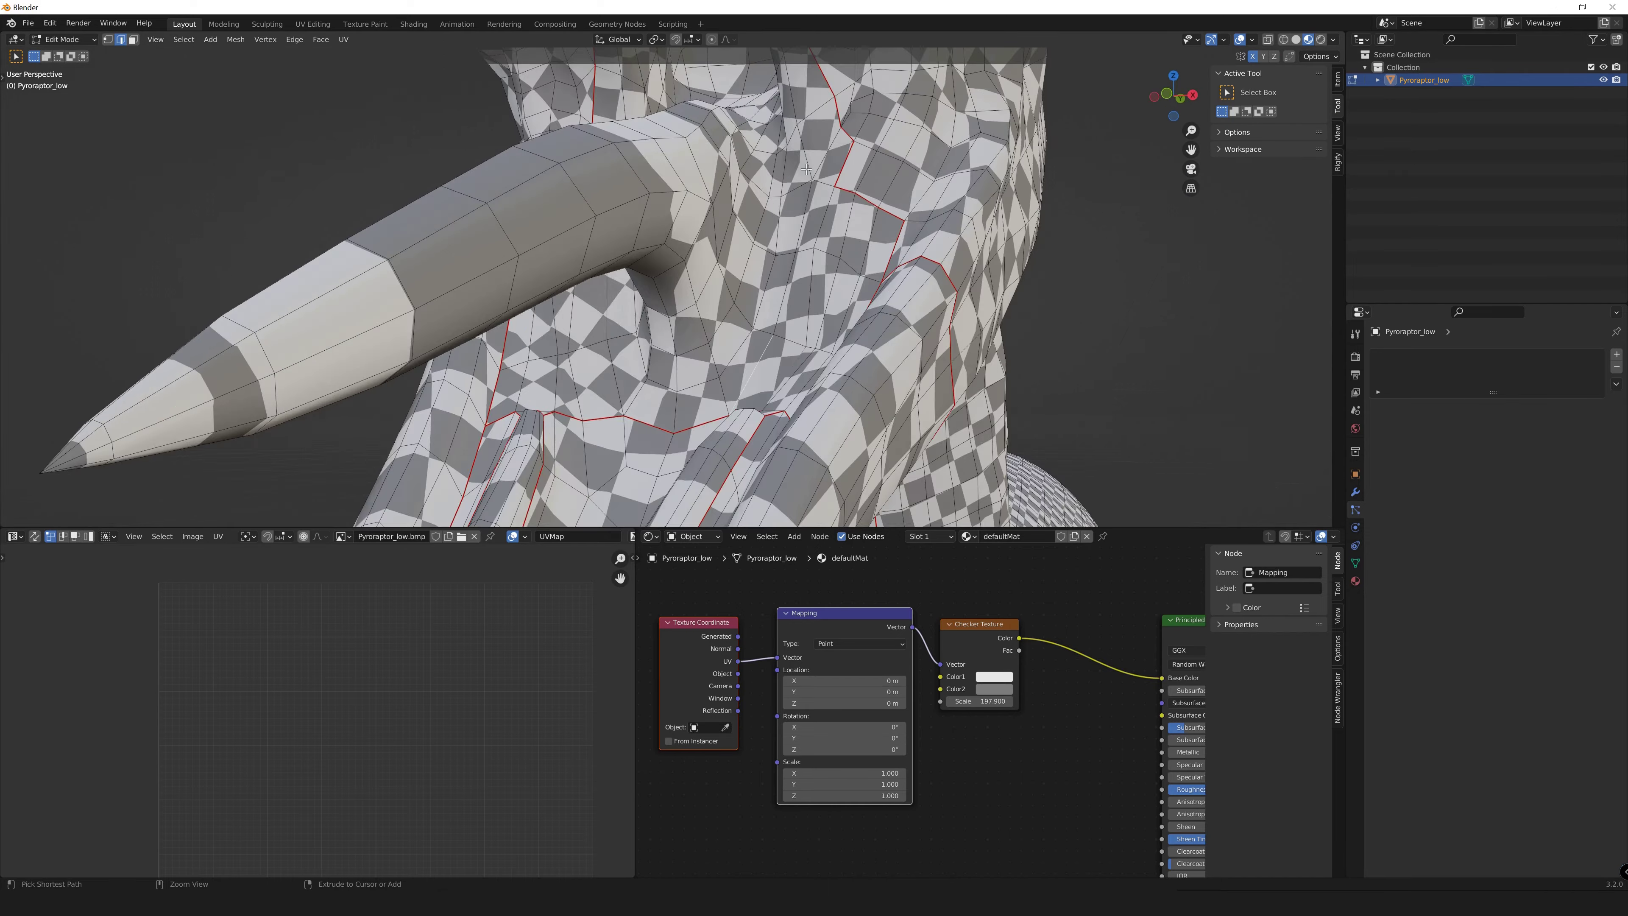
left_click(805, 194, "ctrl")
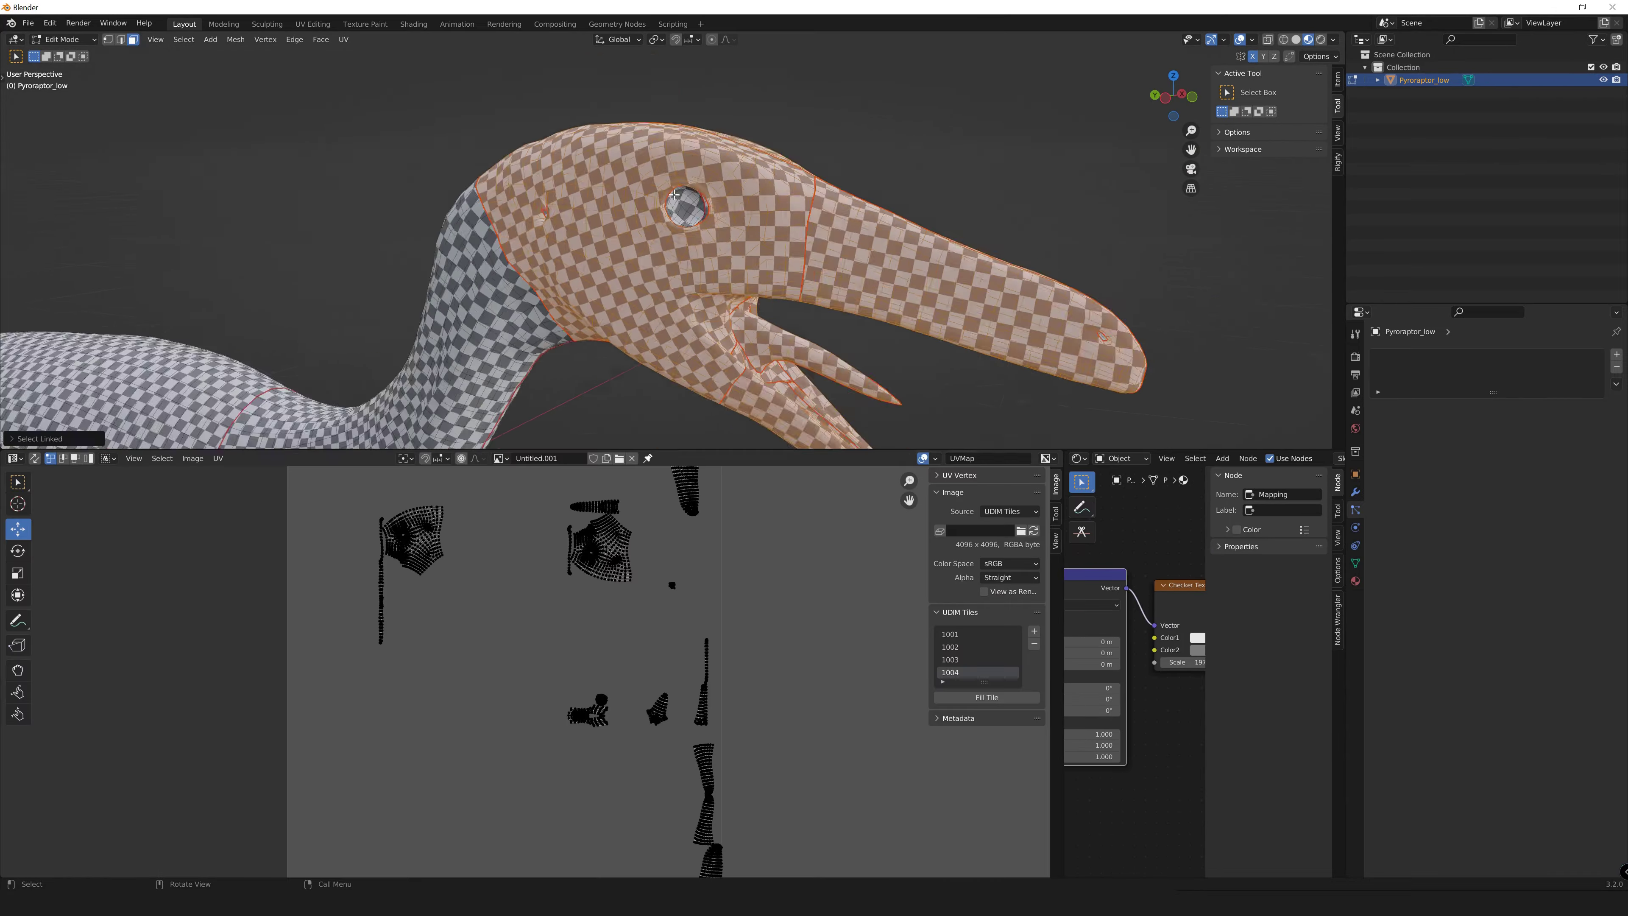
Around the head, toggle face and edge select modes and clear the selection.
middle_click_drag(675, 194, 593, 231)
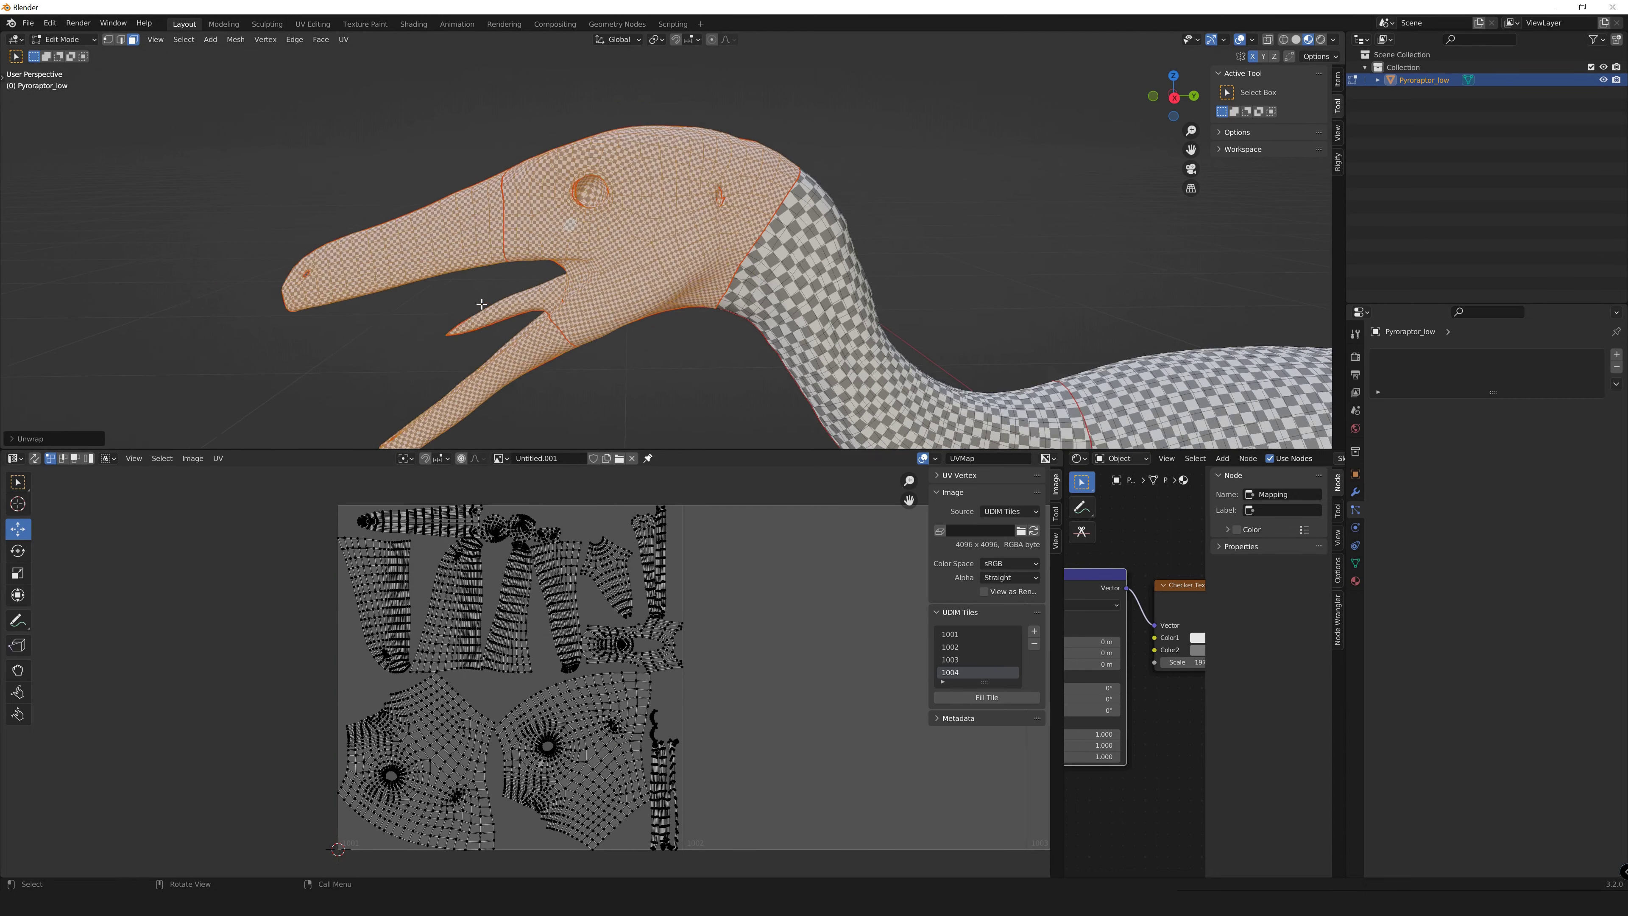
key("ctrl+l")
middle_click_drag(481, 304, 656, 298)
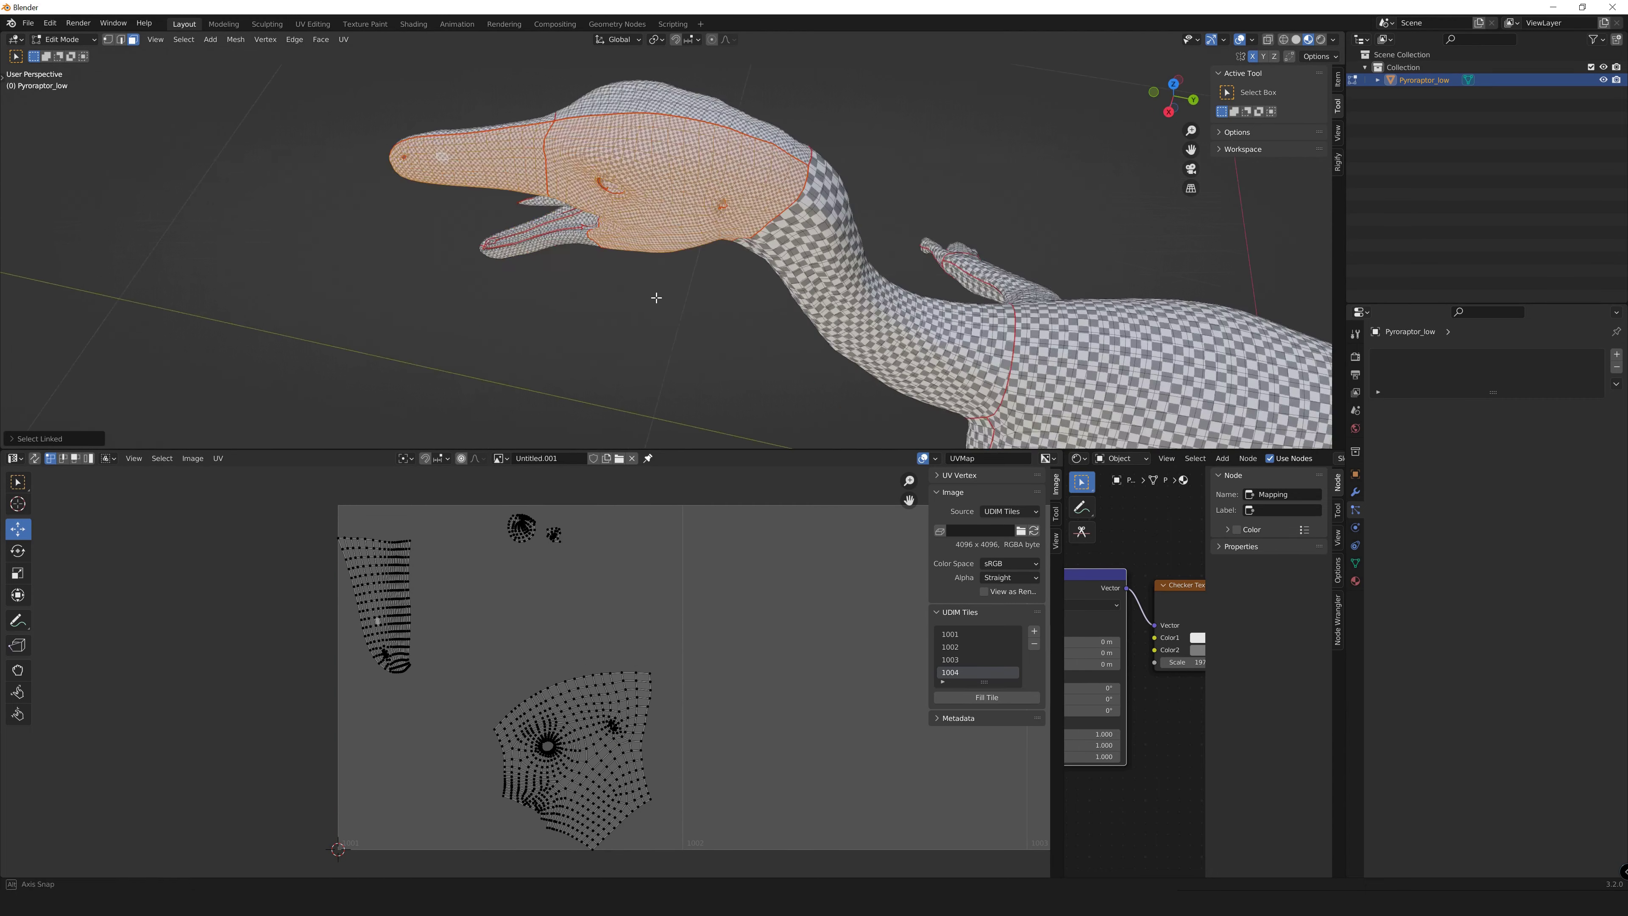
key("alt+a")
key("2")
mouse_move(537, 236)
middle_mouse_down()
mouse_move(374, 348)
mouse_move(635, 212)
middle_mouse_up()
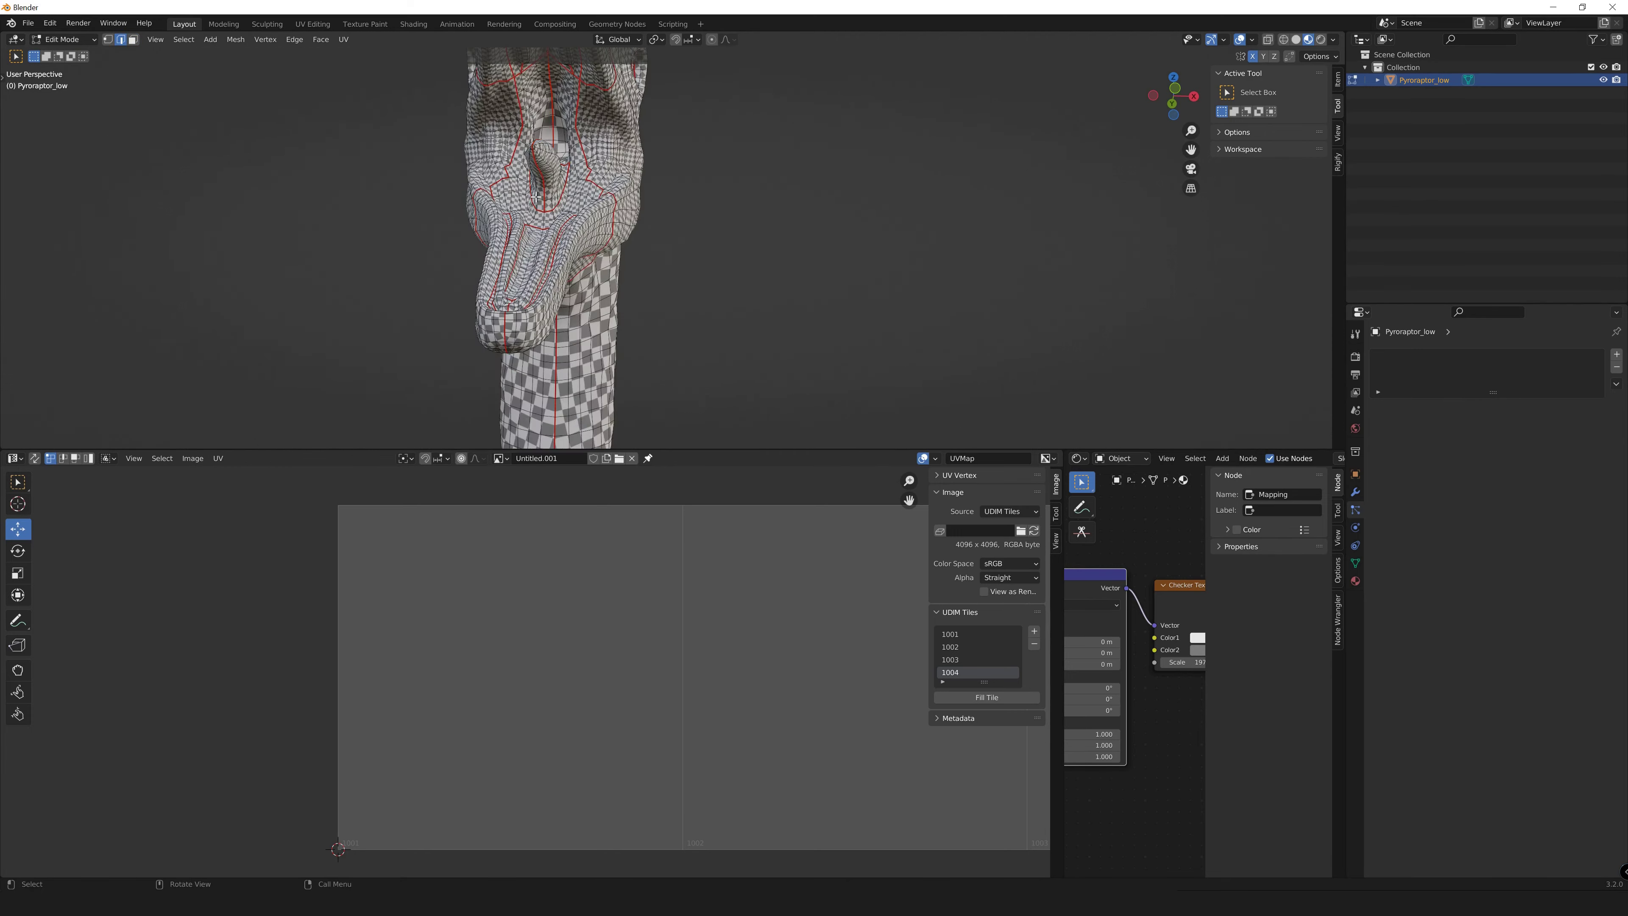
key("l")
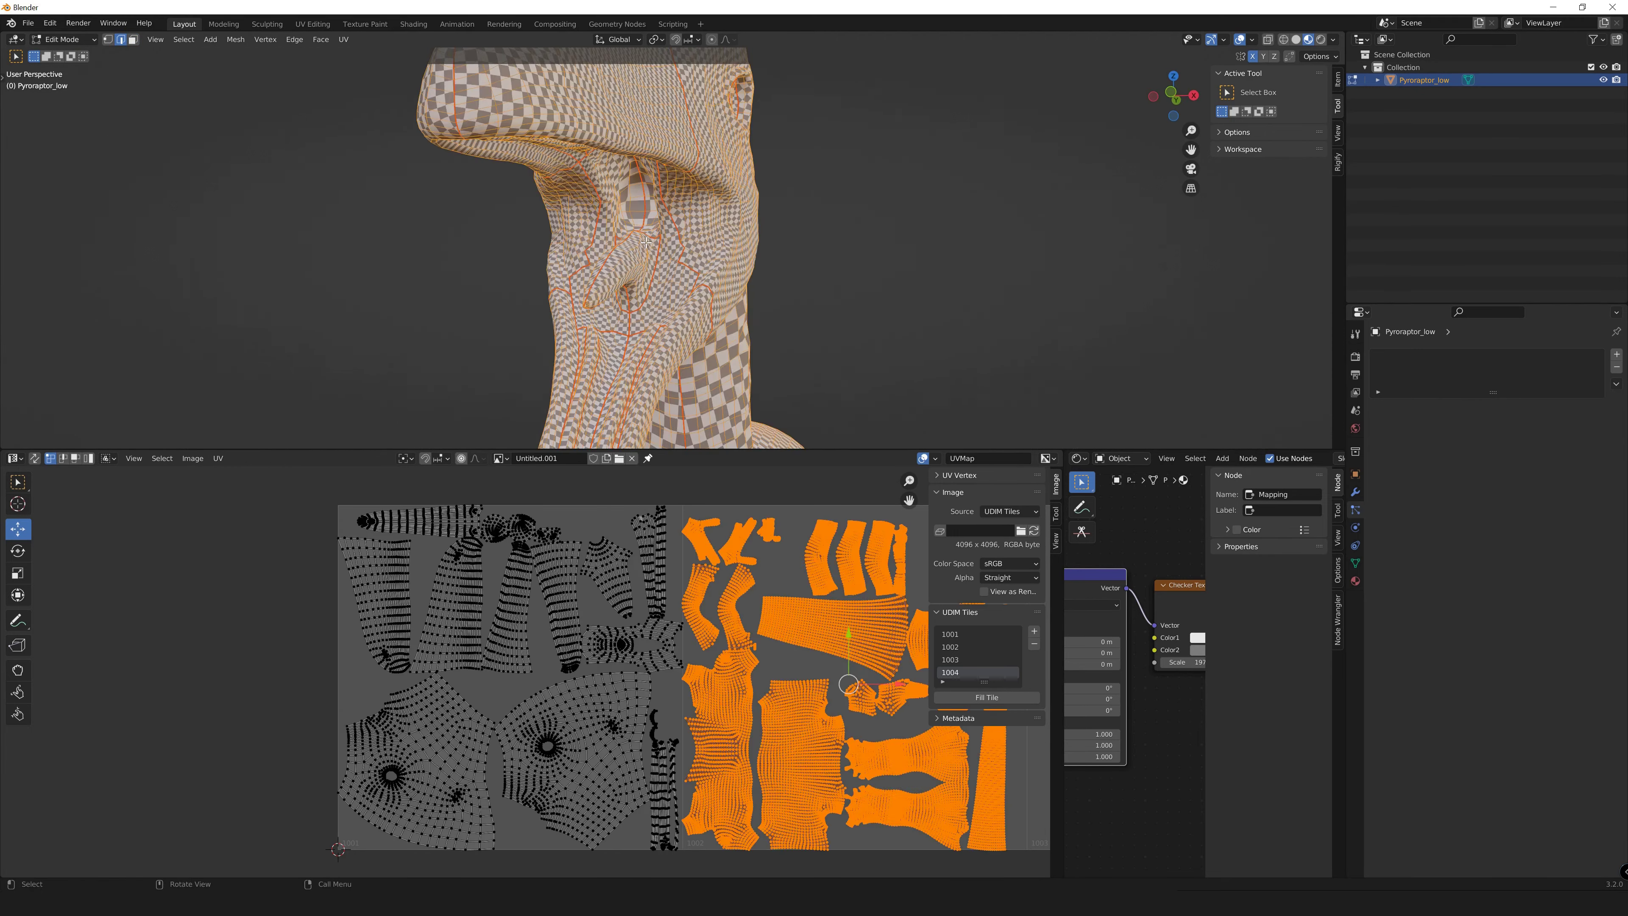
key("alt+a")
Select the raptor's connected head faces with L.
middle_click_drag(669, 329, 697, 252)
key("3")
key("l")
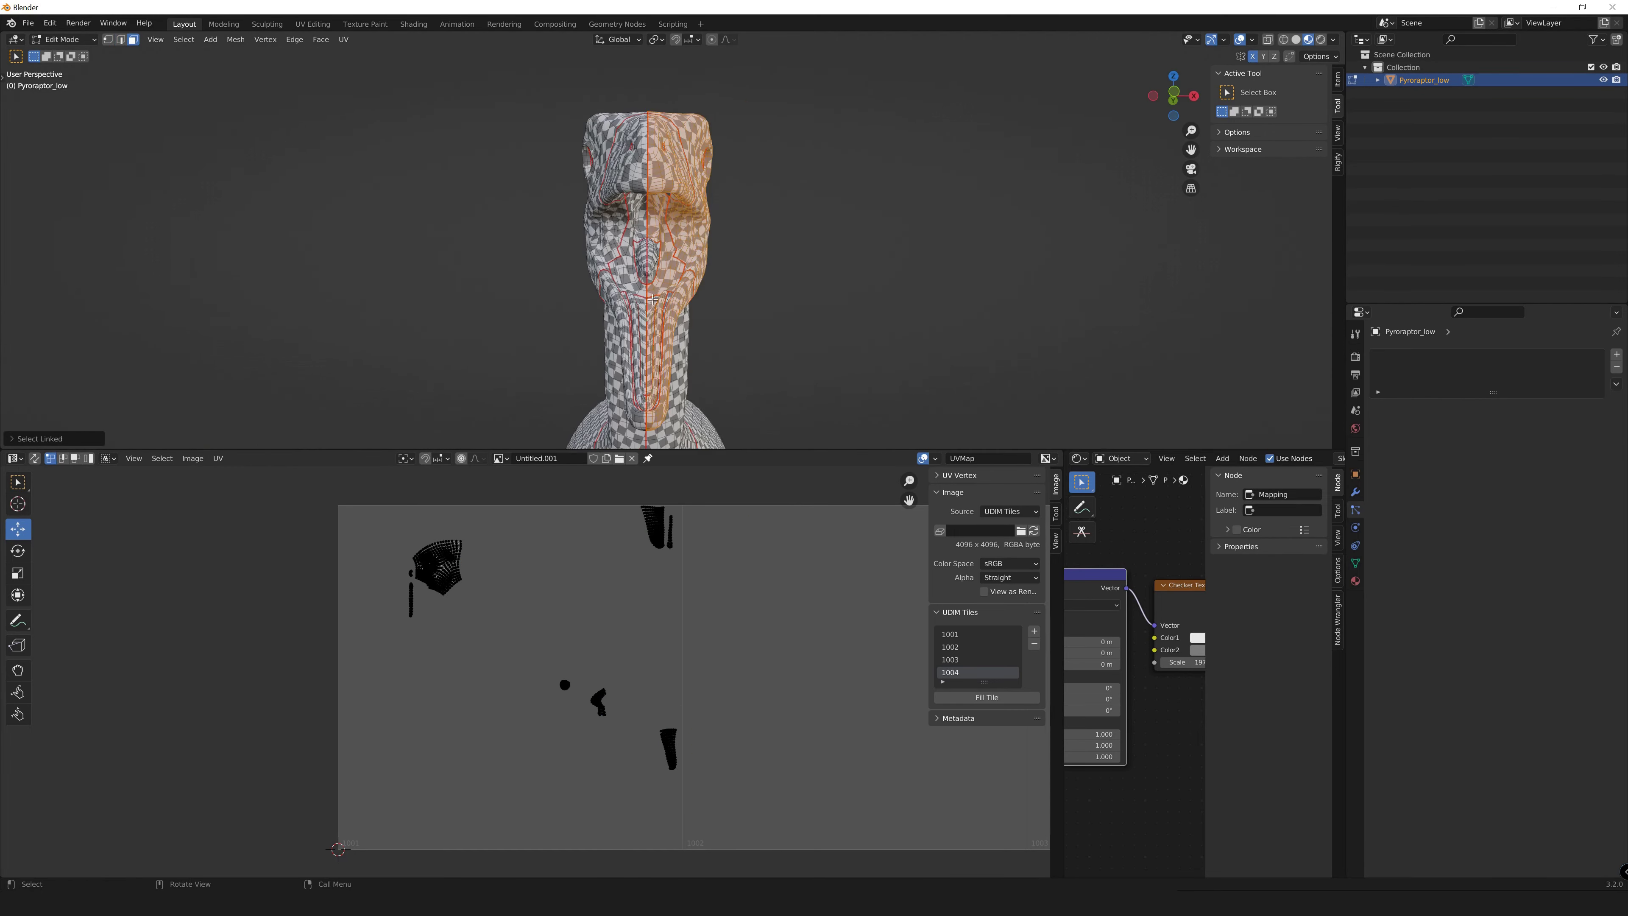
middle_click_drag(663, 137, 487, 385)
scroll(487, 385, "down", 3)
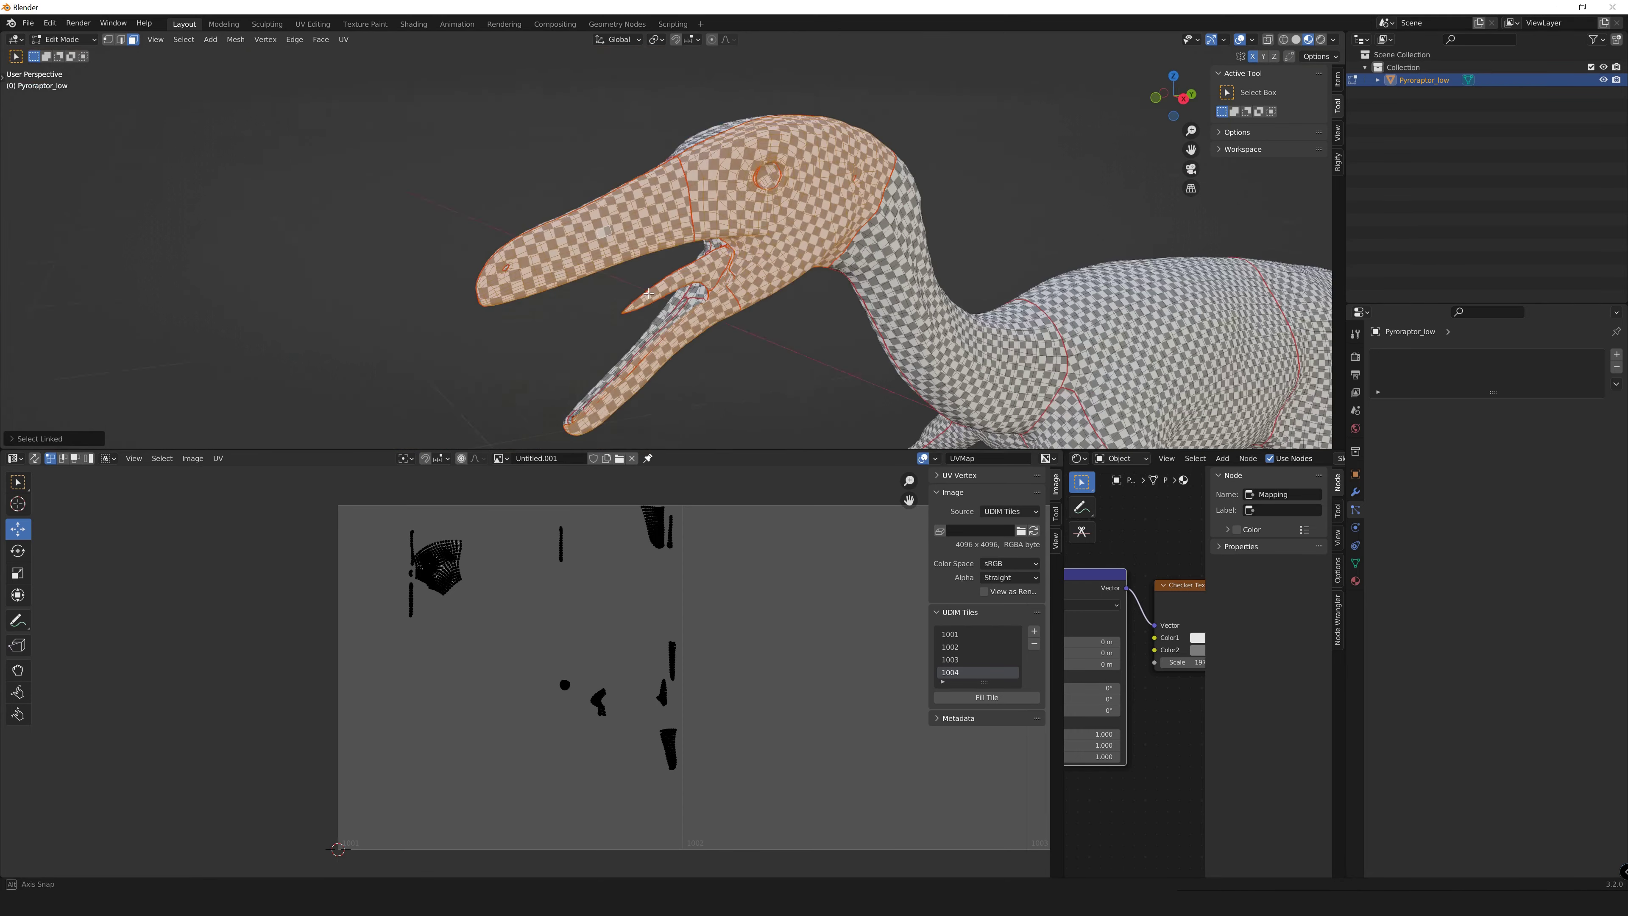
scroll(491, 532, "down", 3)
scroll(530, 563, "up", 1)
middle_click_drag(641, 288, 502, 364)
key("l")
scroll(615, 302, "up", 3)
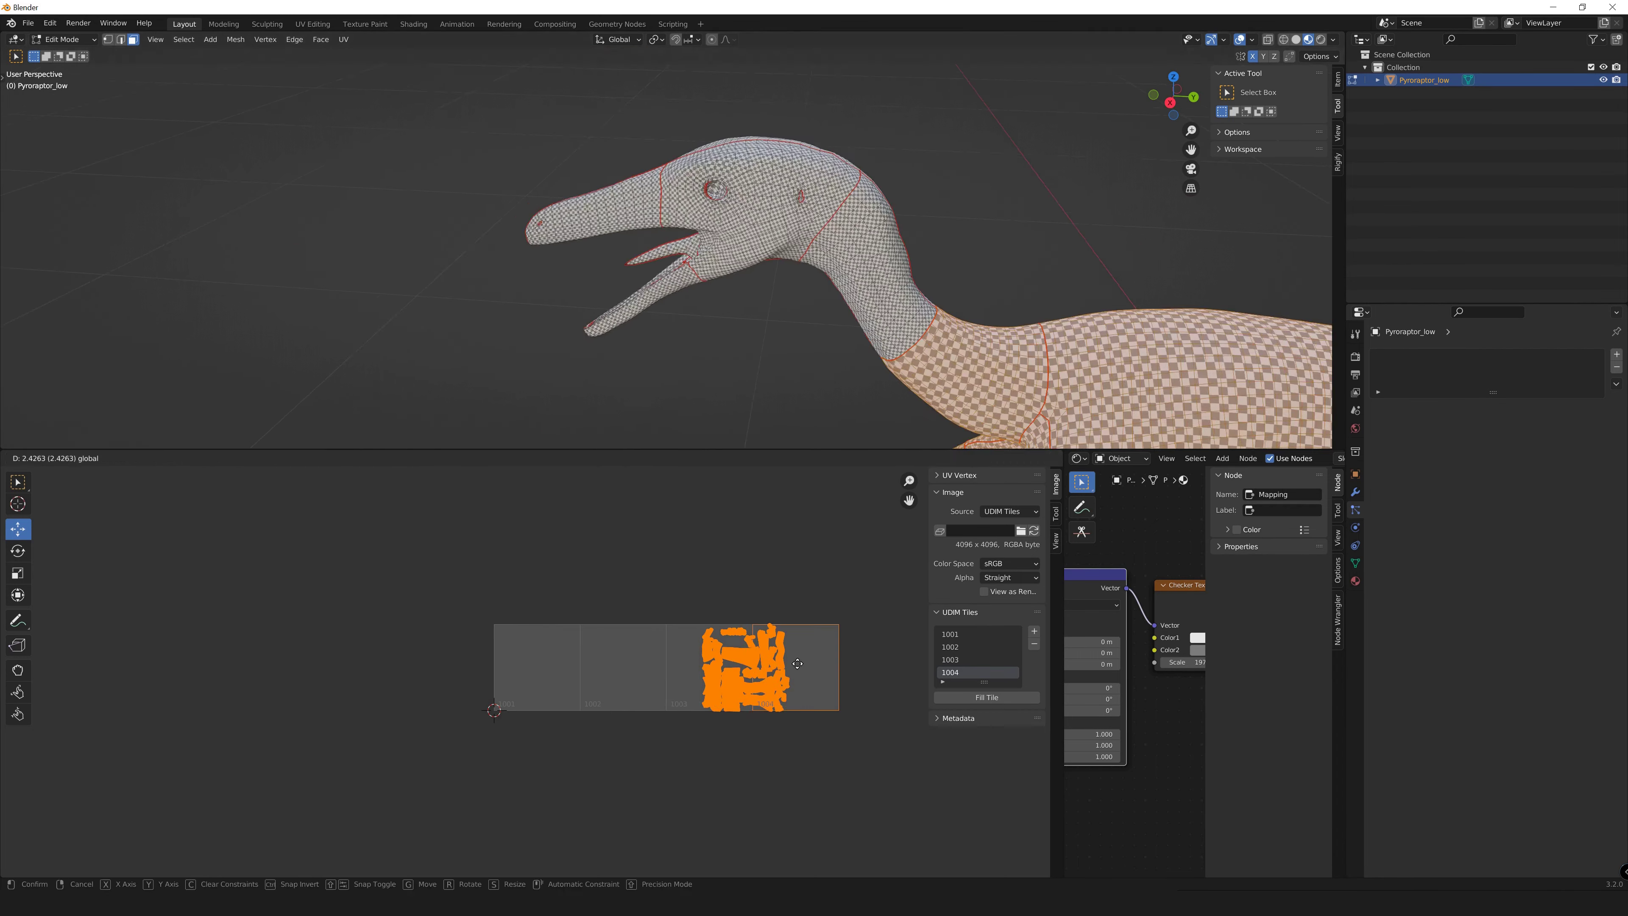
Scale up the head's UV islands with S and place them.
key("l")
scroll(705, 256, "up", 3)
scroll(604, 613, "down", 1)
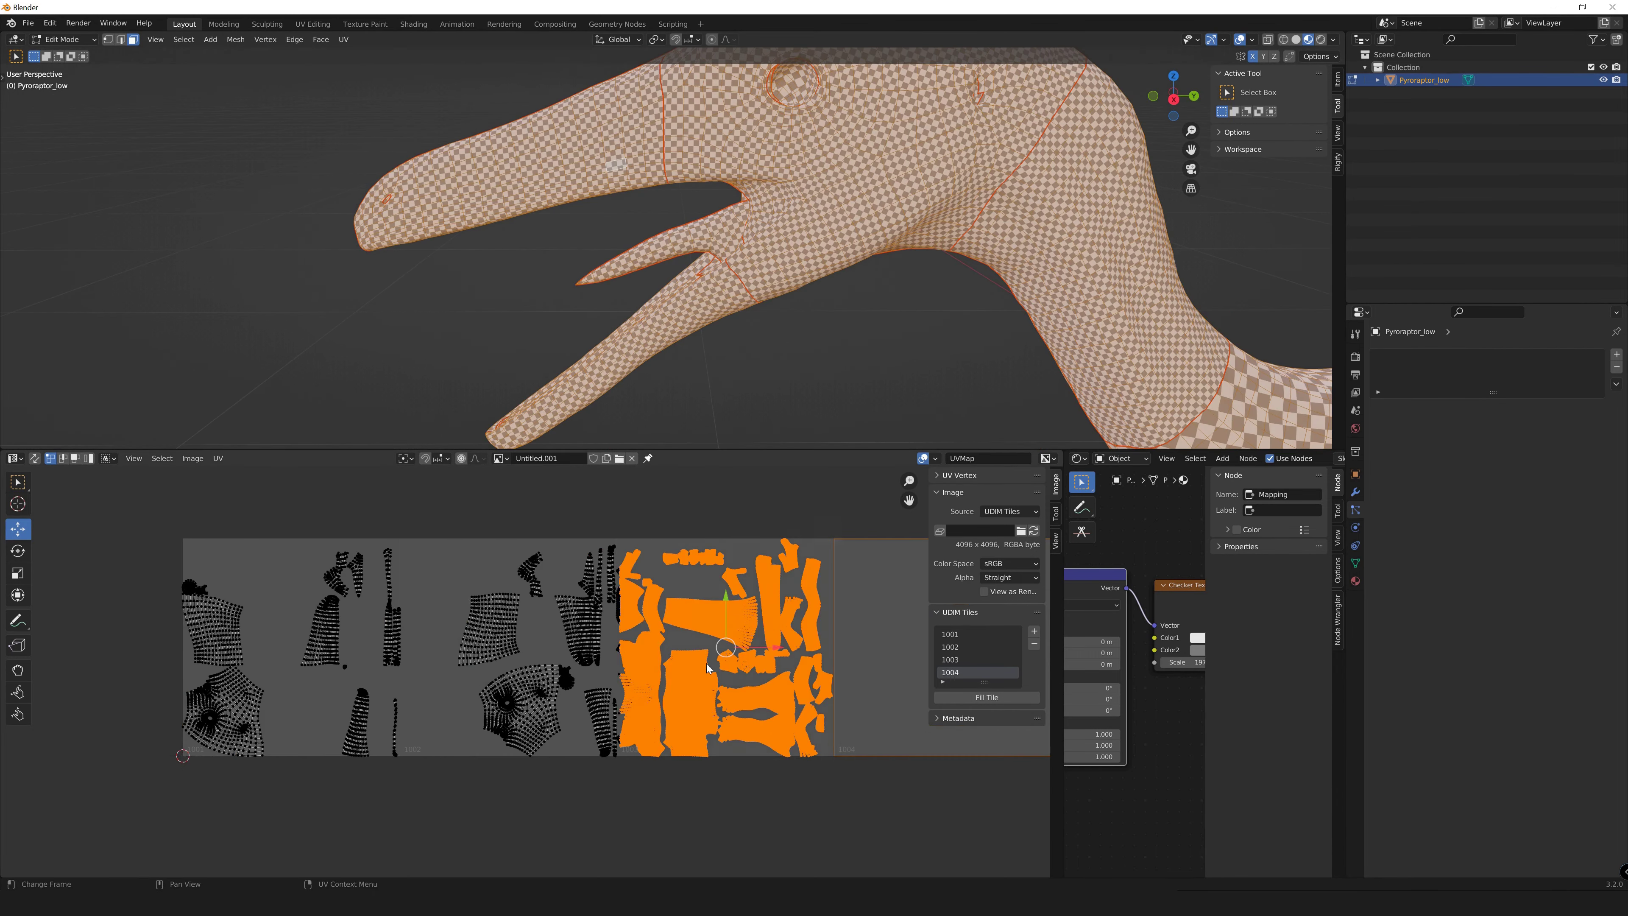
key("s")
left_click(524, 746)
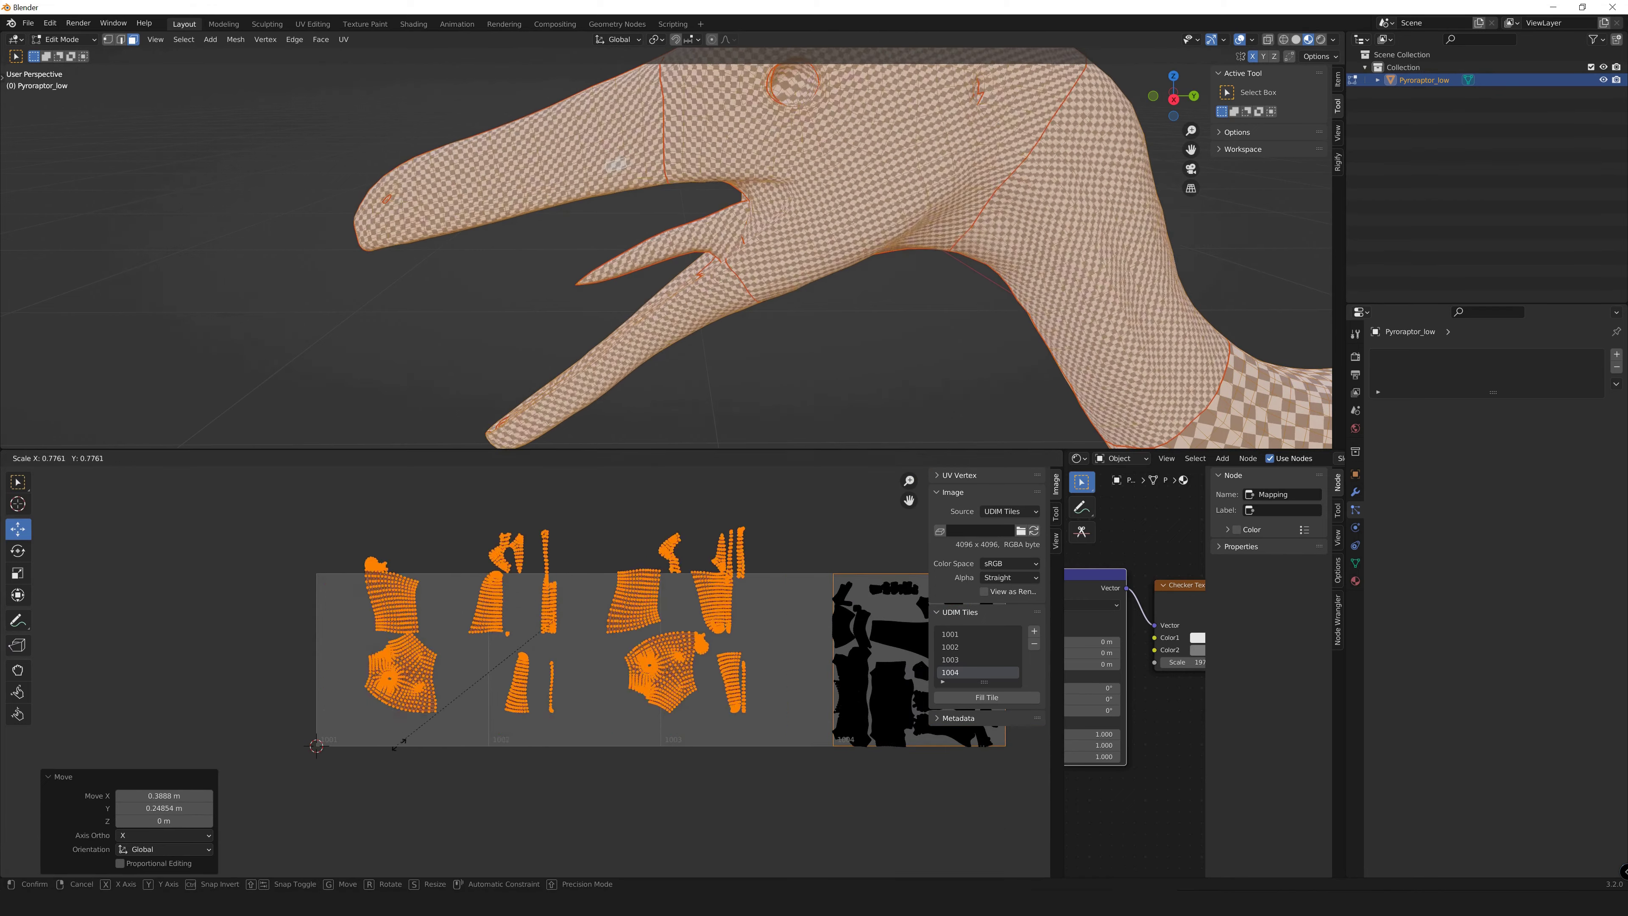
scroll(524, 746, "up", 3)
left_click(462, 594)
left_click(671, 813)
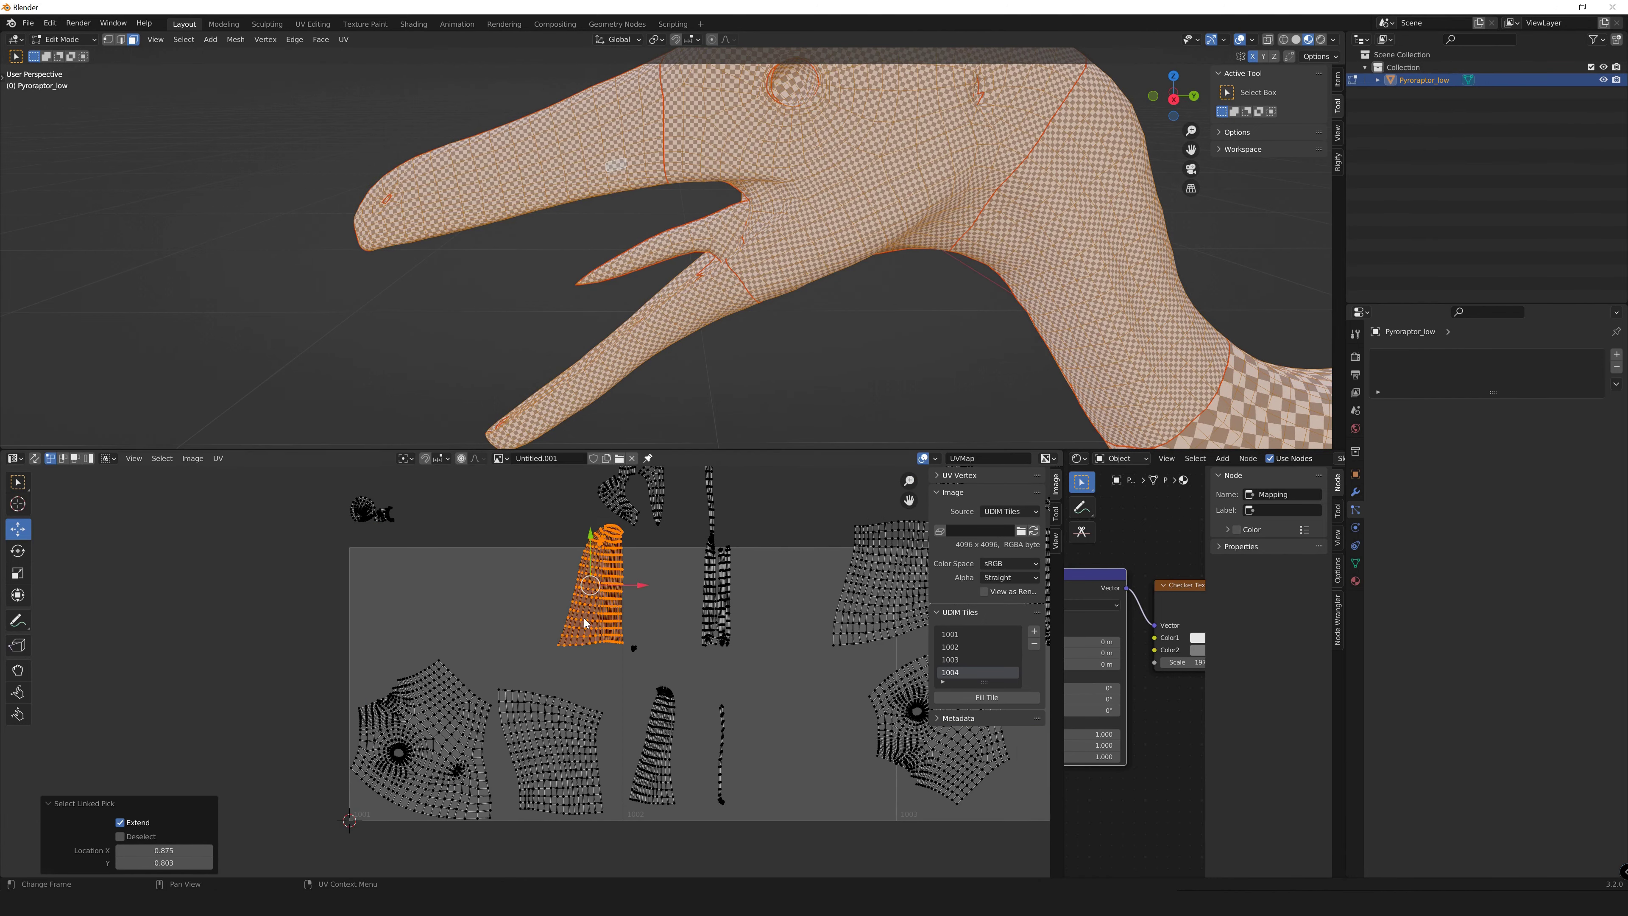
Move the thin strip island into its new position.
key("l")
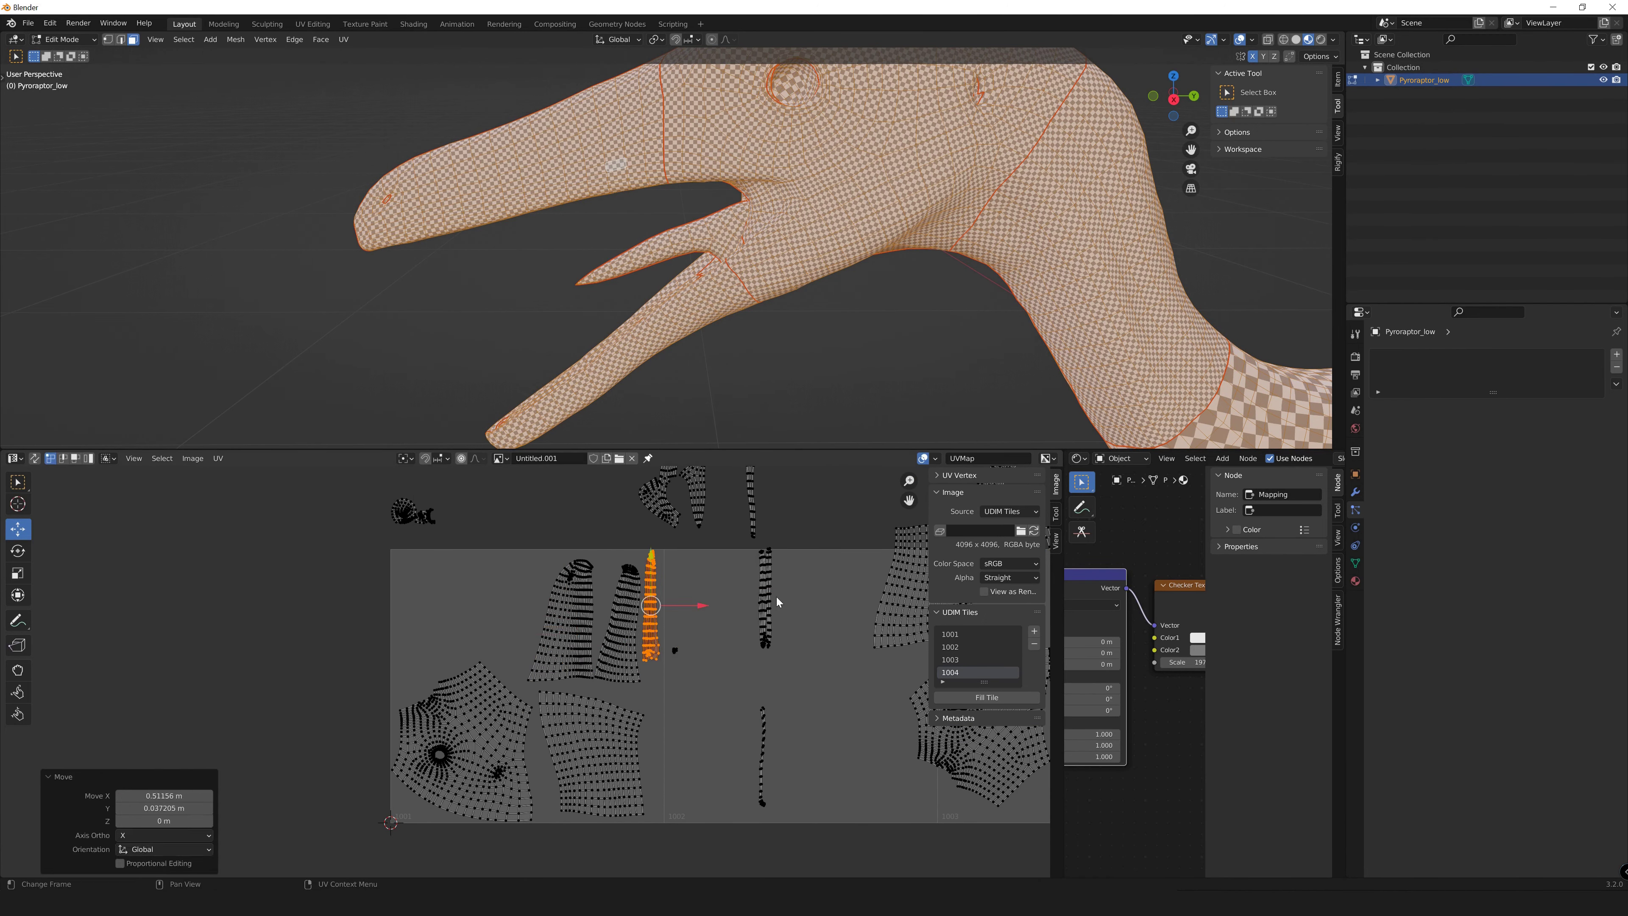
scroll(481, 675, "down", 2)
left_click(596, 639)
scroll(596, 639, "up", 3)
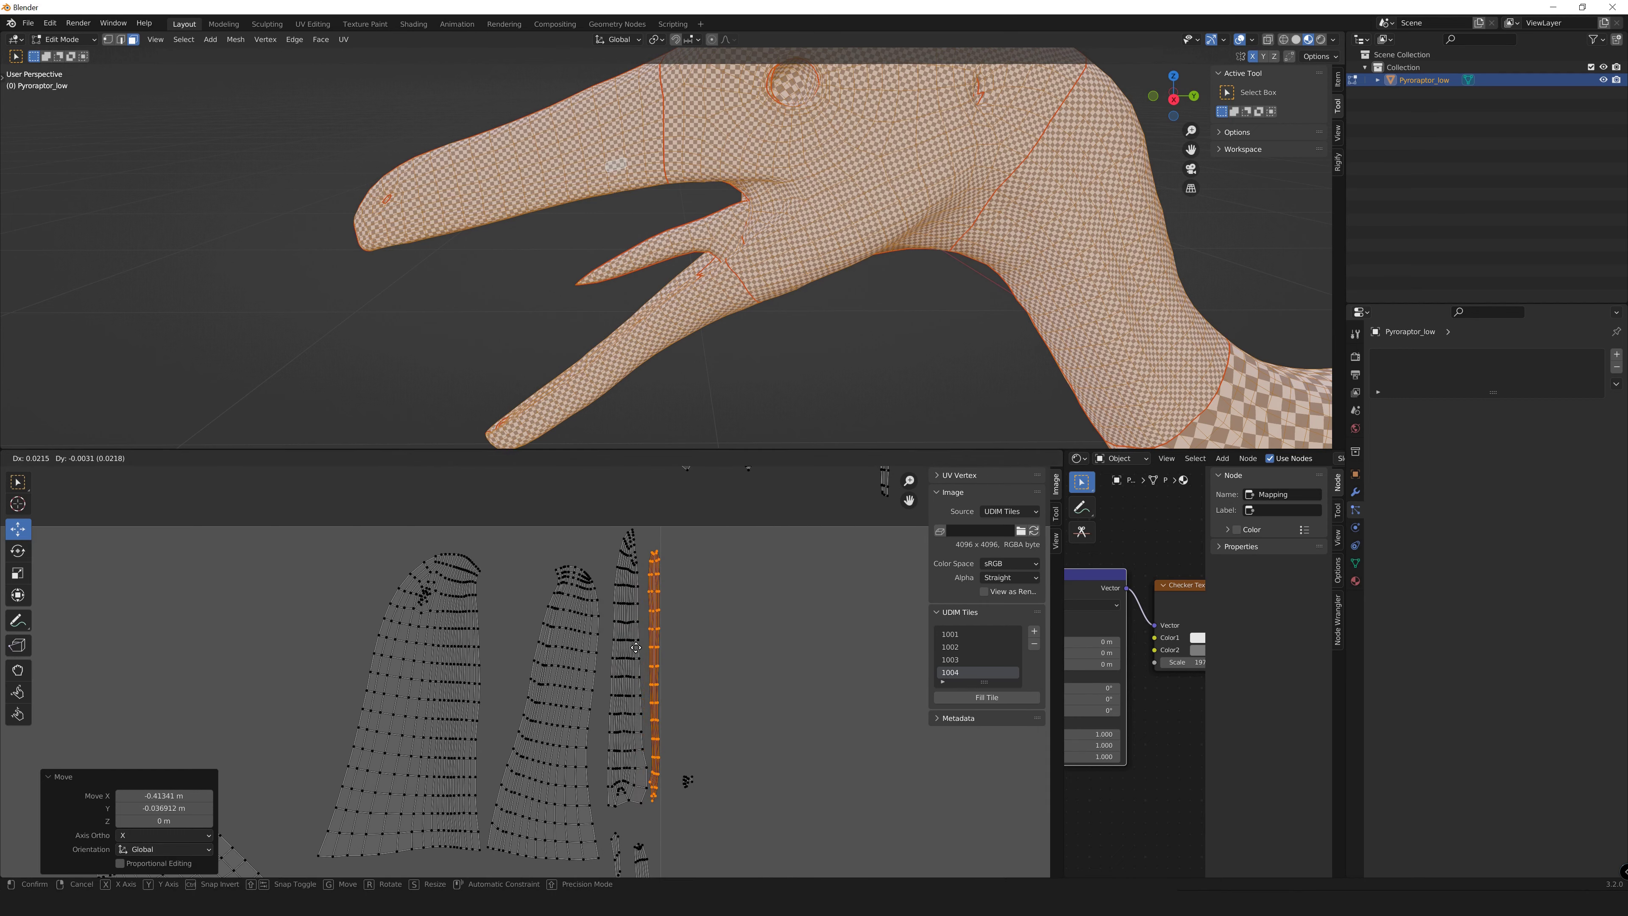
scroll(654, 577, "down", 2)
scroll(654, 577, "down", 2)
middle_click_drag(695, 515, 681, 537)
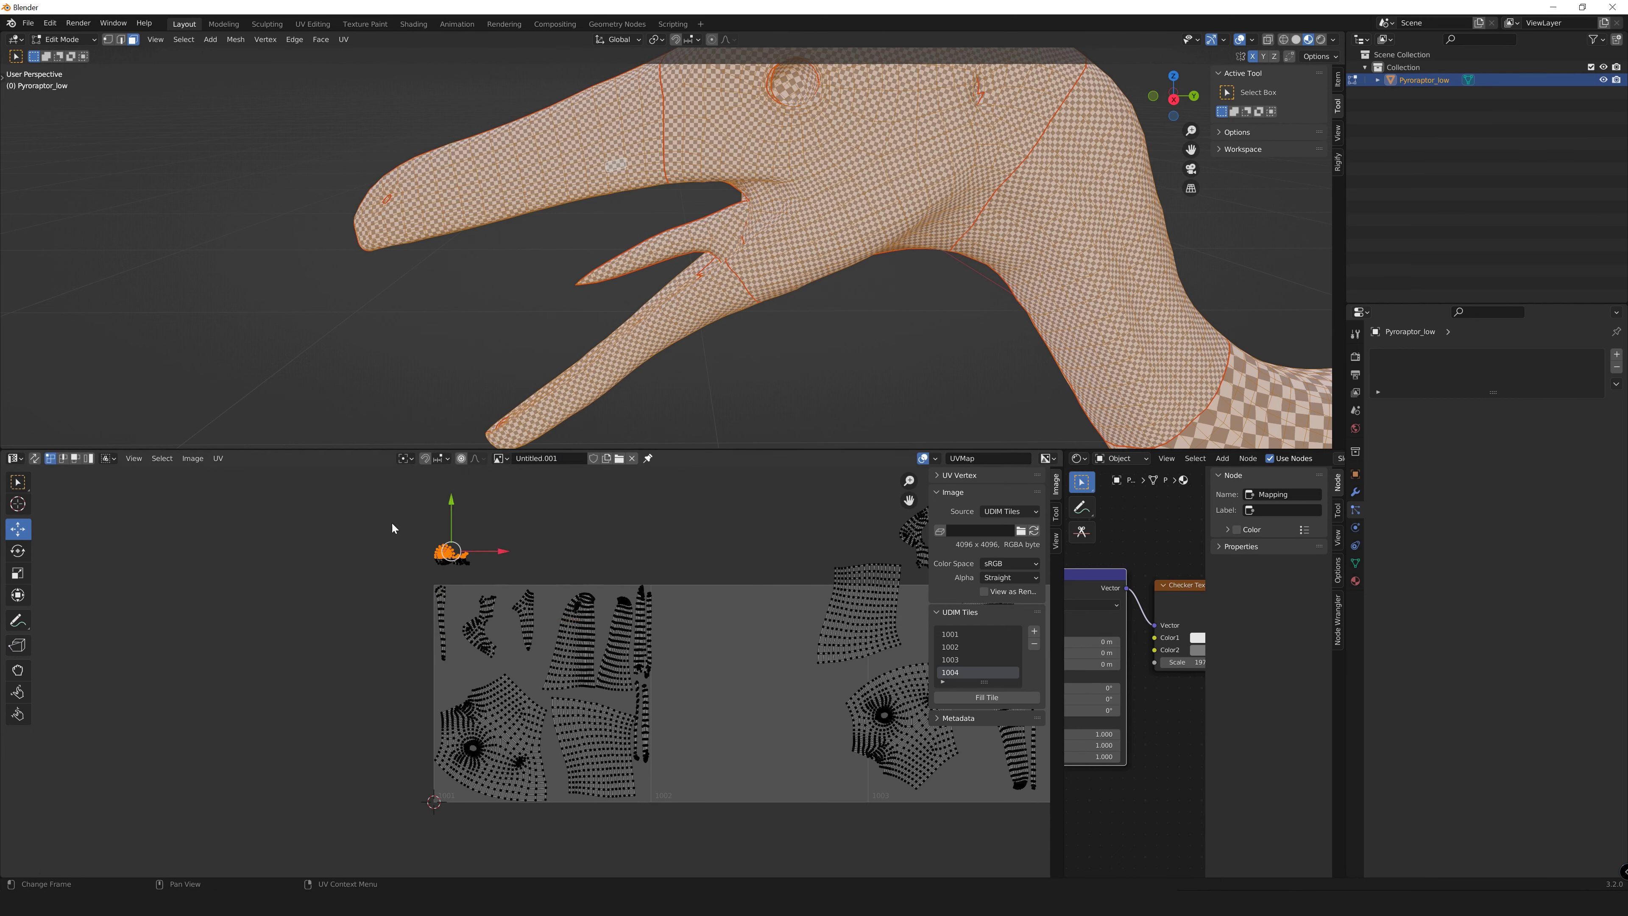
Select the large head island plus the small islands and place them.
key("alt+a")
scroll(721, 621, "up", 2)
key("l")
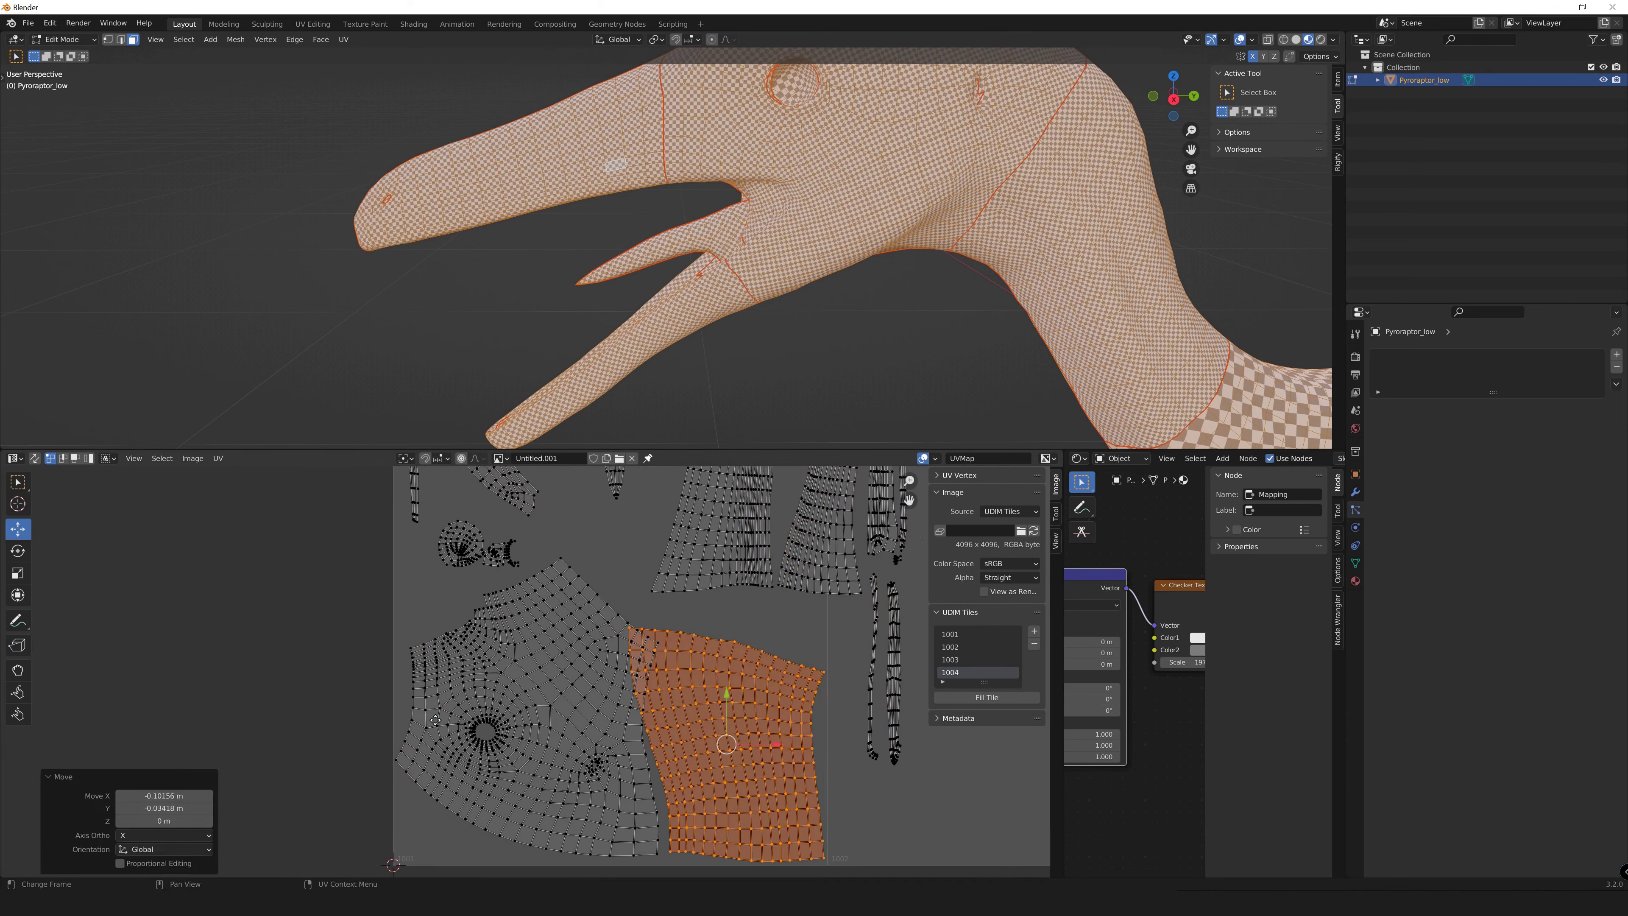
key("l")
key("l")
key("l")
left_click(545, 737)
Nudge the lower-right island slightly and pick the big left island to move.
key("l")
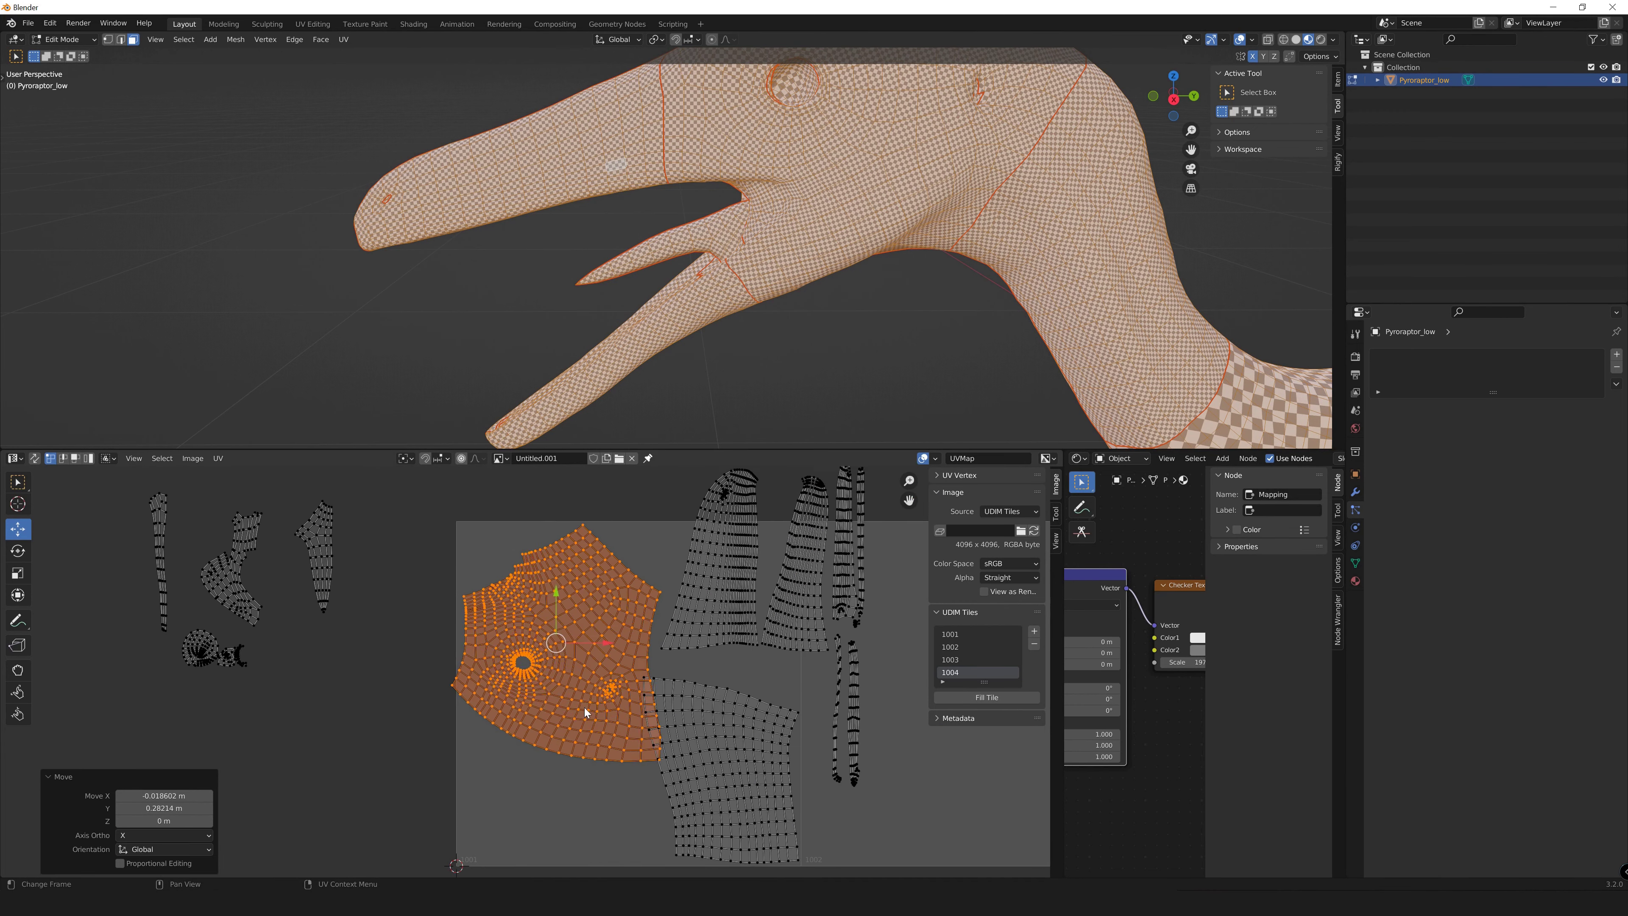
scroll(641, 706, "up", 2)
key("l")
left_click_drag(665, 733, 659, 744)
middle_click_drag(659, 747, 678, 800)
key("a")
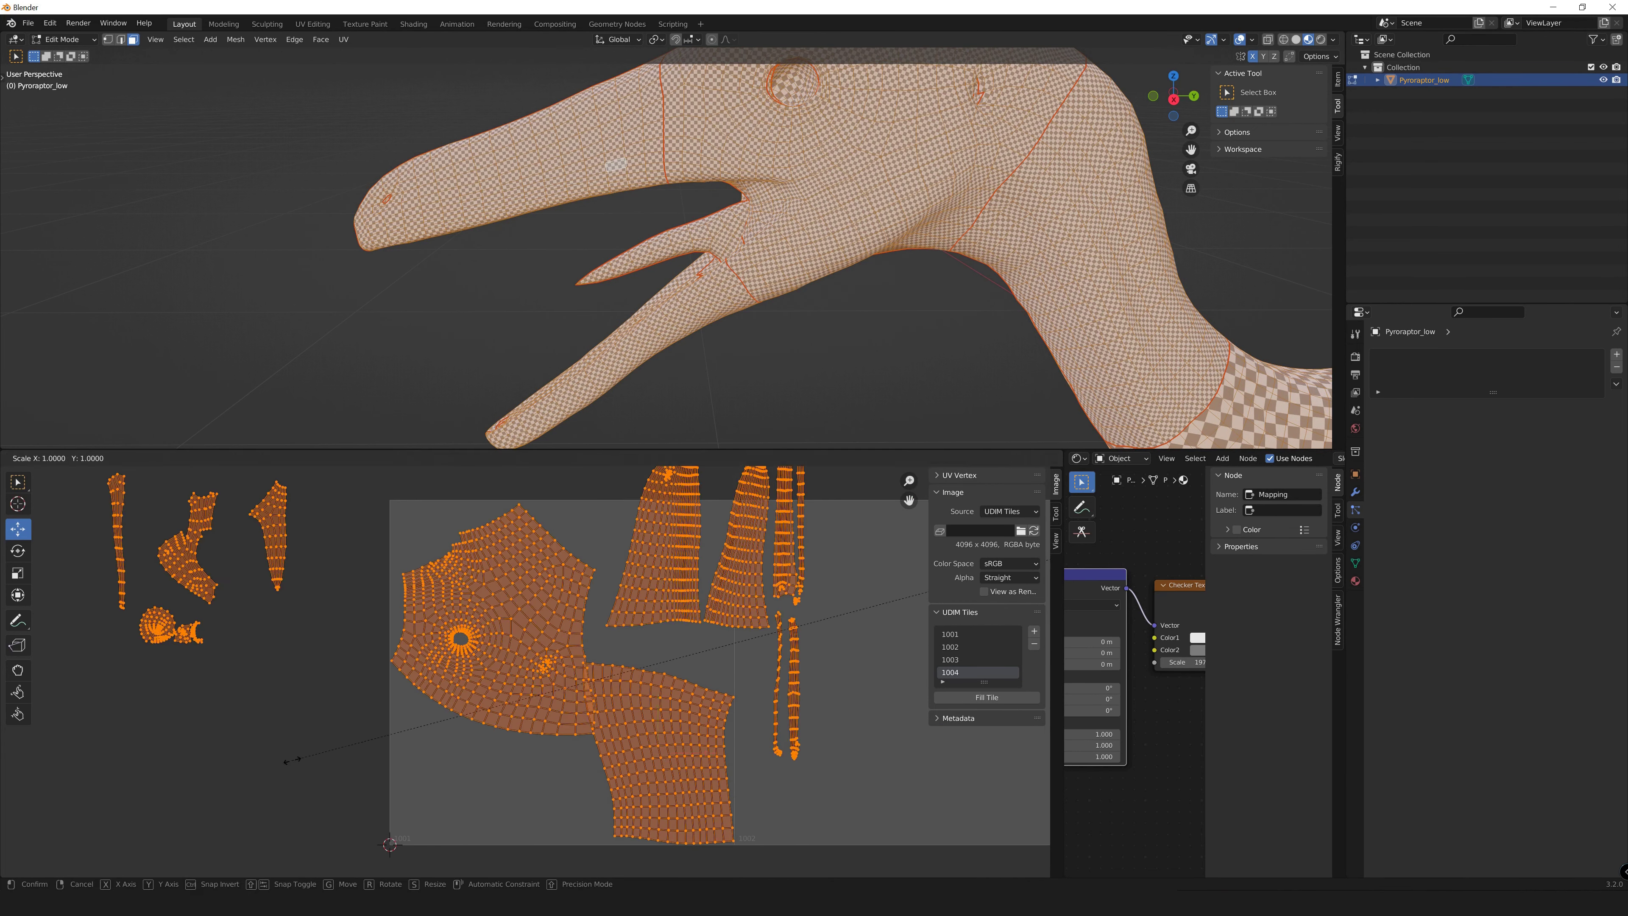
key("alt+a")
key("l")
key("g")
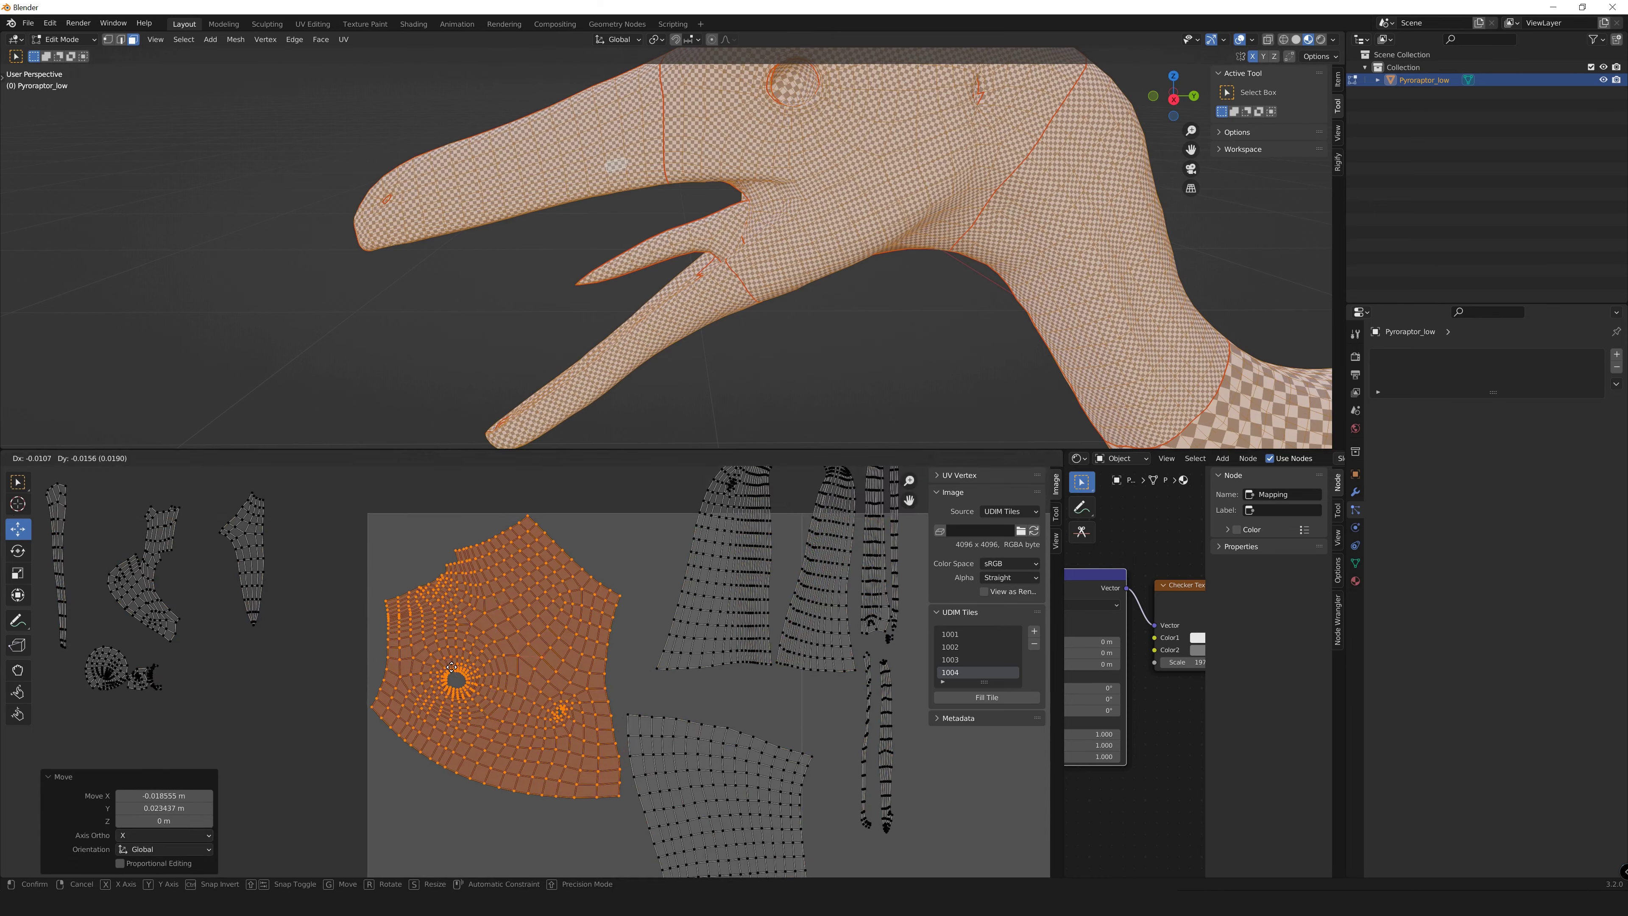
Move the lower-right island to a new spot in the tile.
key("alt+a")
key("l")
scroll(705, 738, "up", 2)
key("g")
left_click(699, 742)
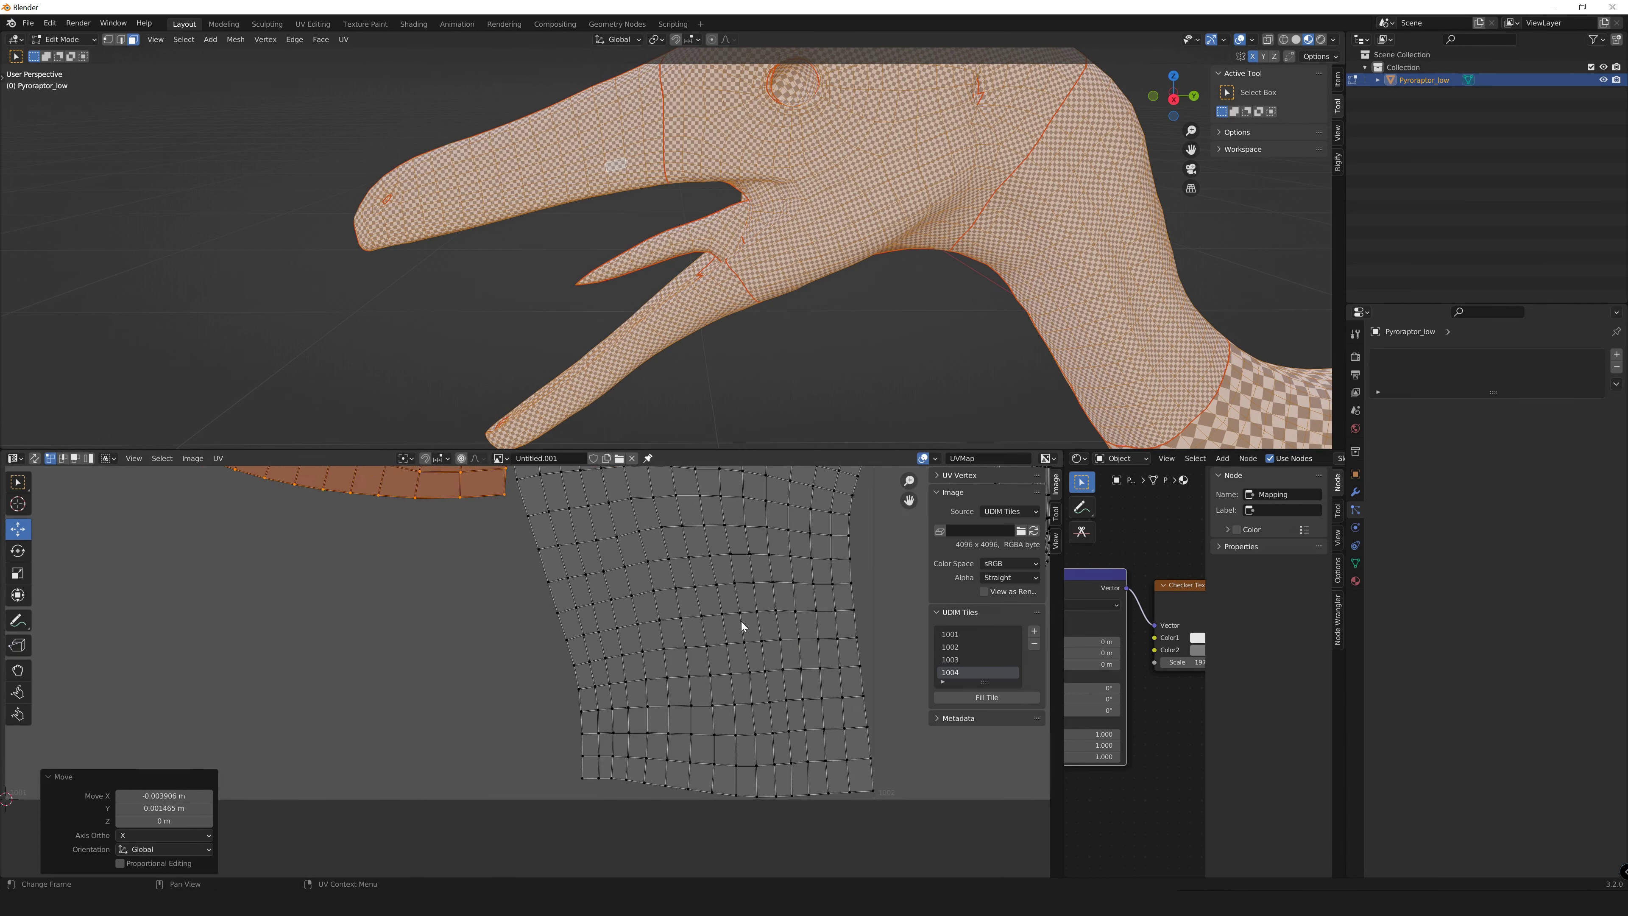
Place the rotated island at the lower left of the tile.
key("alt+a")
scroll(670, 610, "down", 3)
key("l")
key("g")
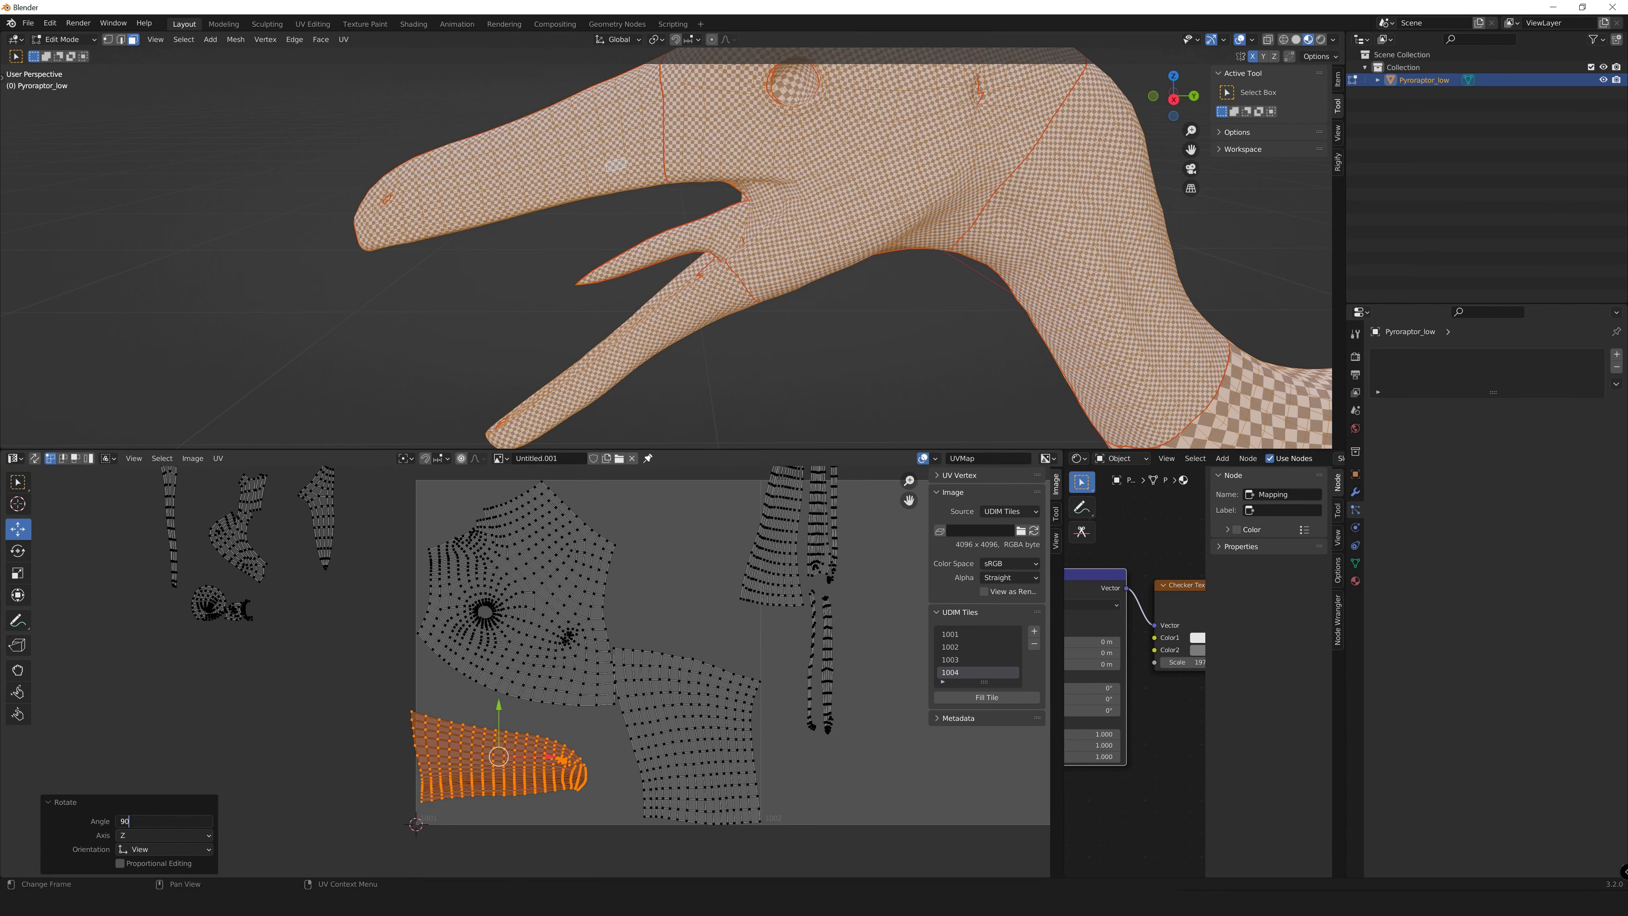
left_click(487, 802)
key("alt+a")
Move the tall thin right island into place.
key("l")
key("g")
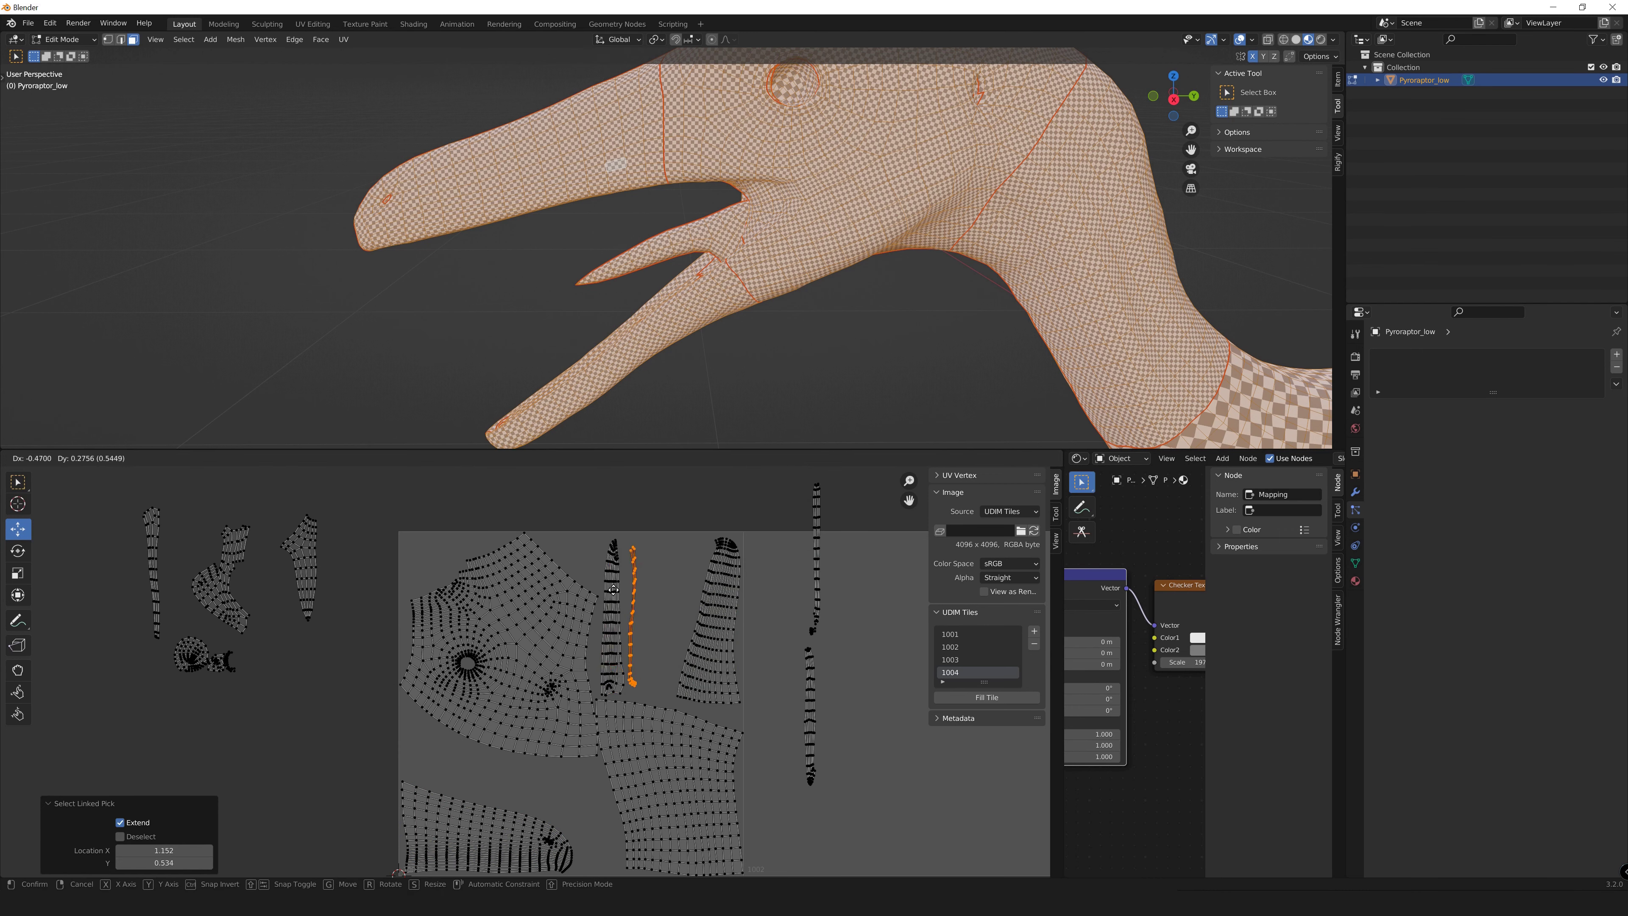
left_click(613, 589)
key("alt+a")
middle_click_drag(696, 739, 716, 718)
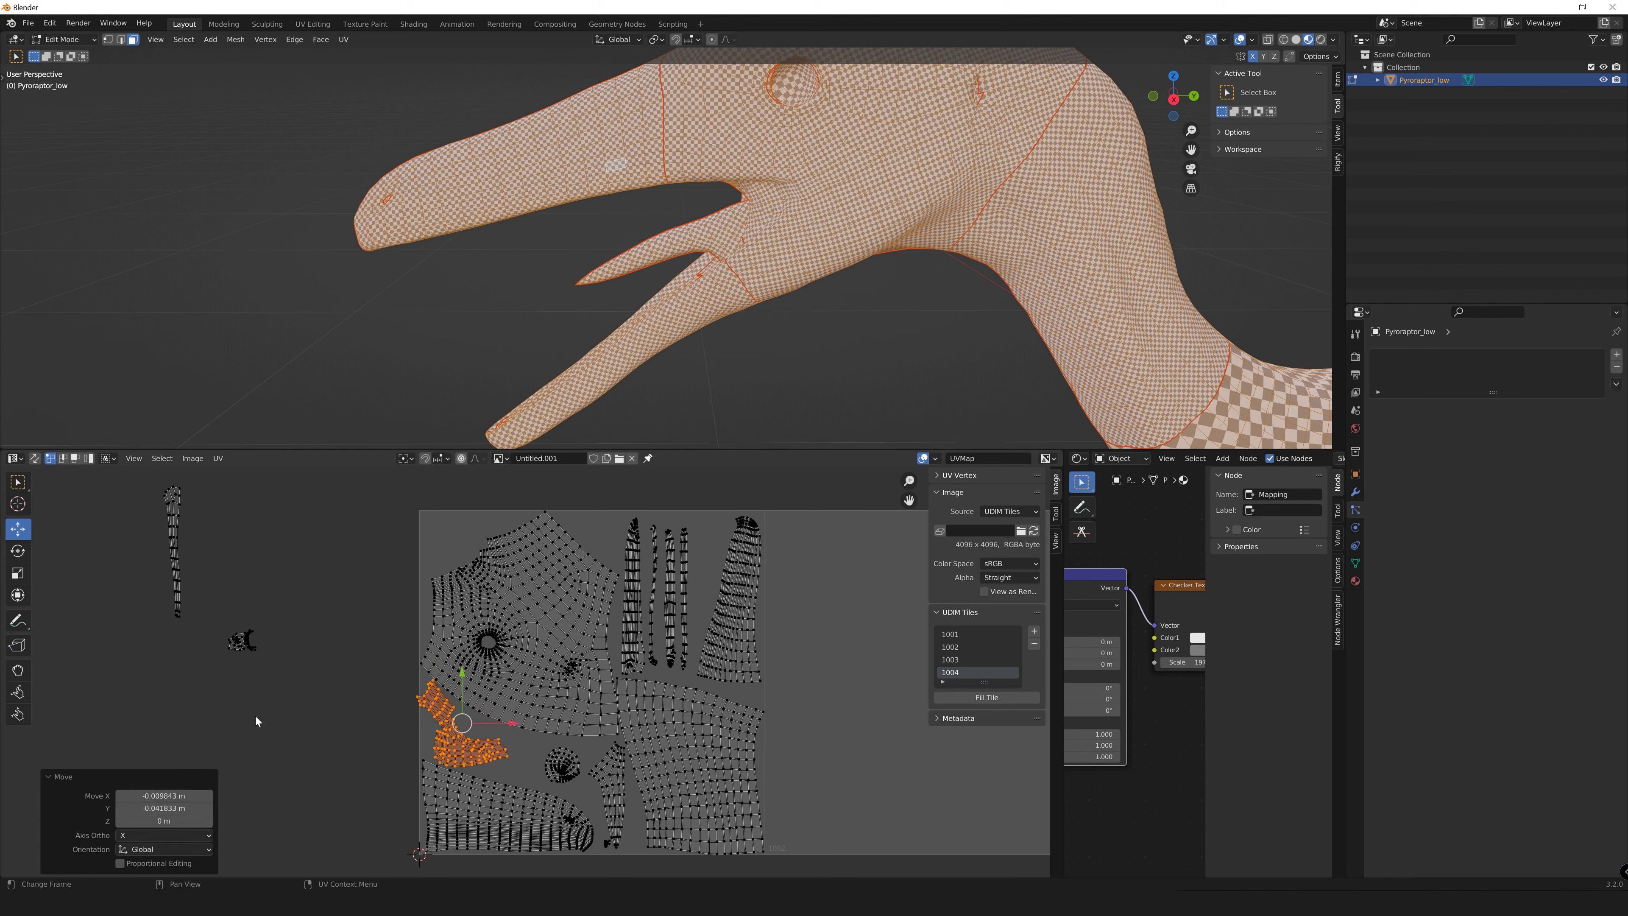
Select the island at the top of tile 1003.
key("l")
key("alt+a")
key("l")
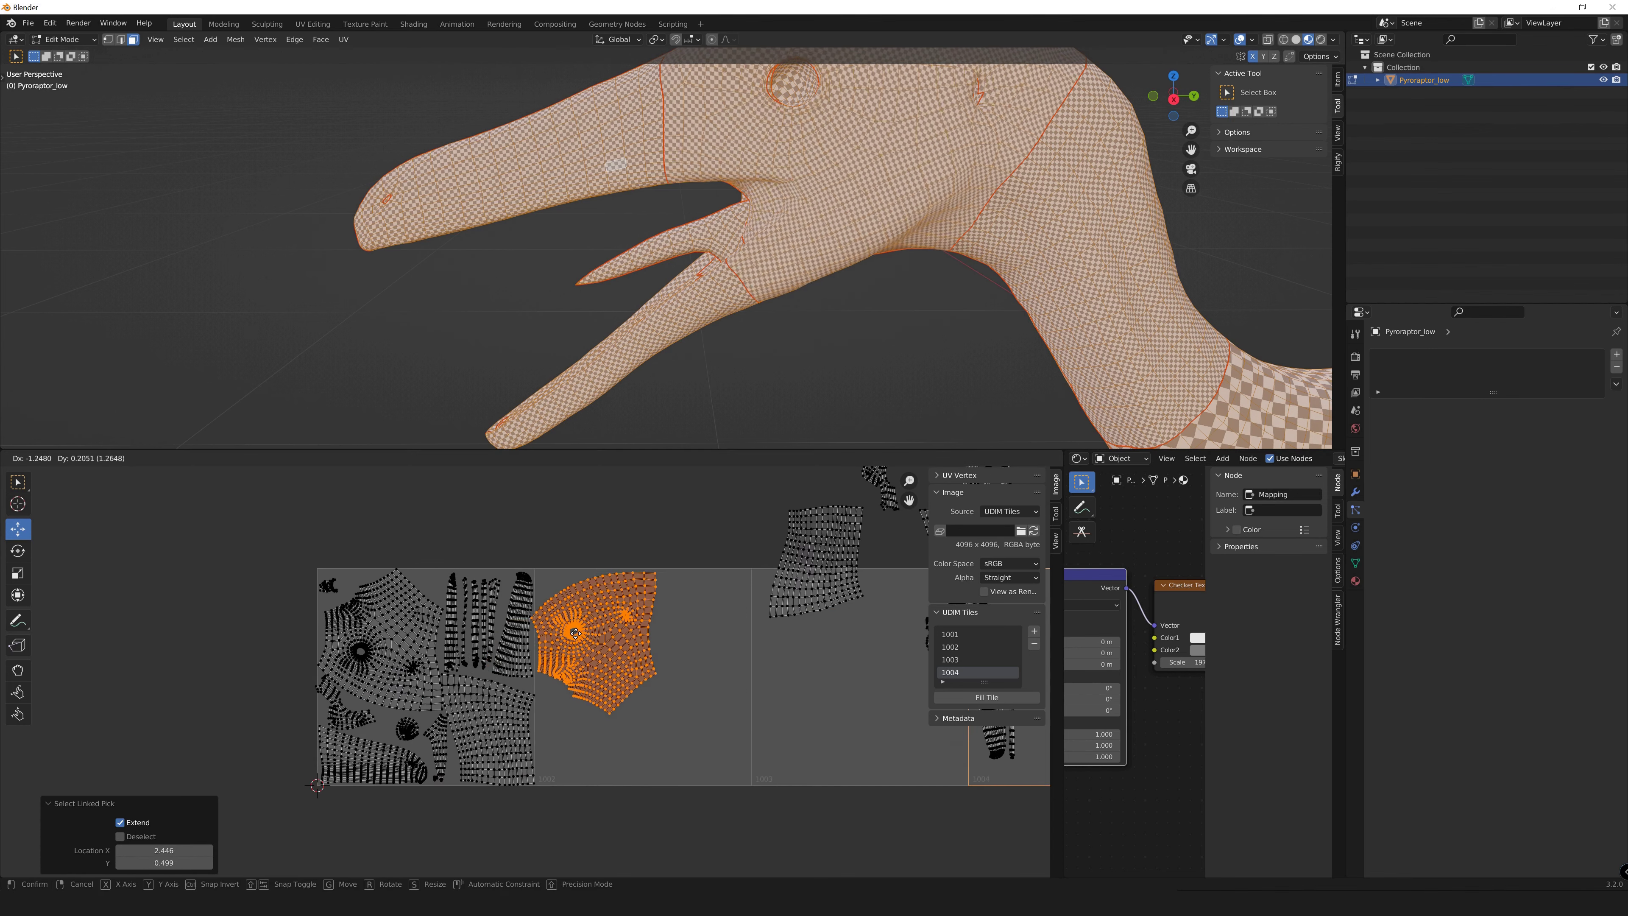
scroll(689, 654, "up", 3)
scroll(689, 573, "down", 5)
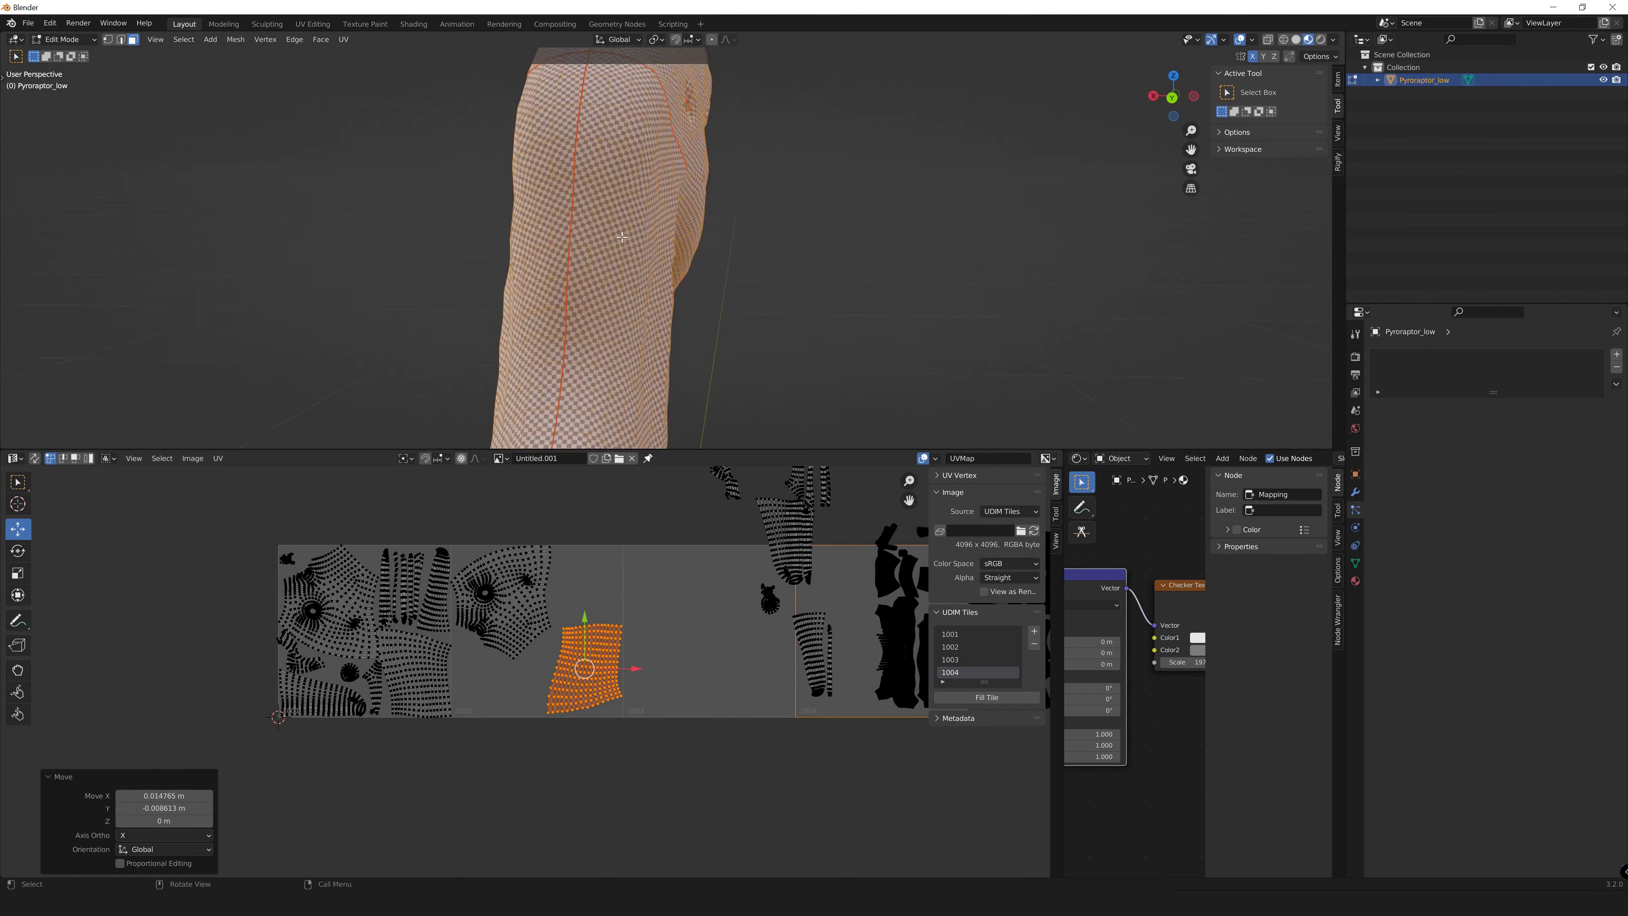
Move the orange island from tile 1003 into 1002, rotated 90 degrees.
left_click_drag(689, 575, 622, 681)
scroll(531, 652, "down", 1)
type("r90")
key("Return")
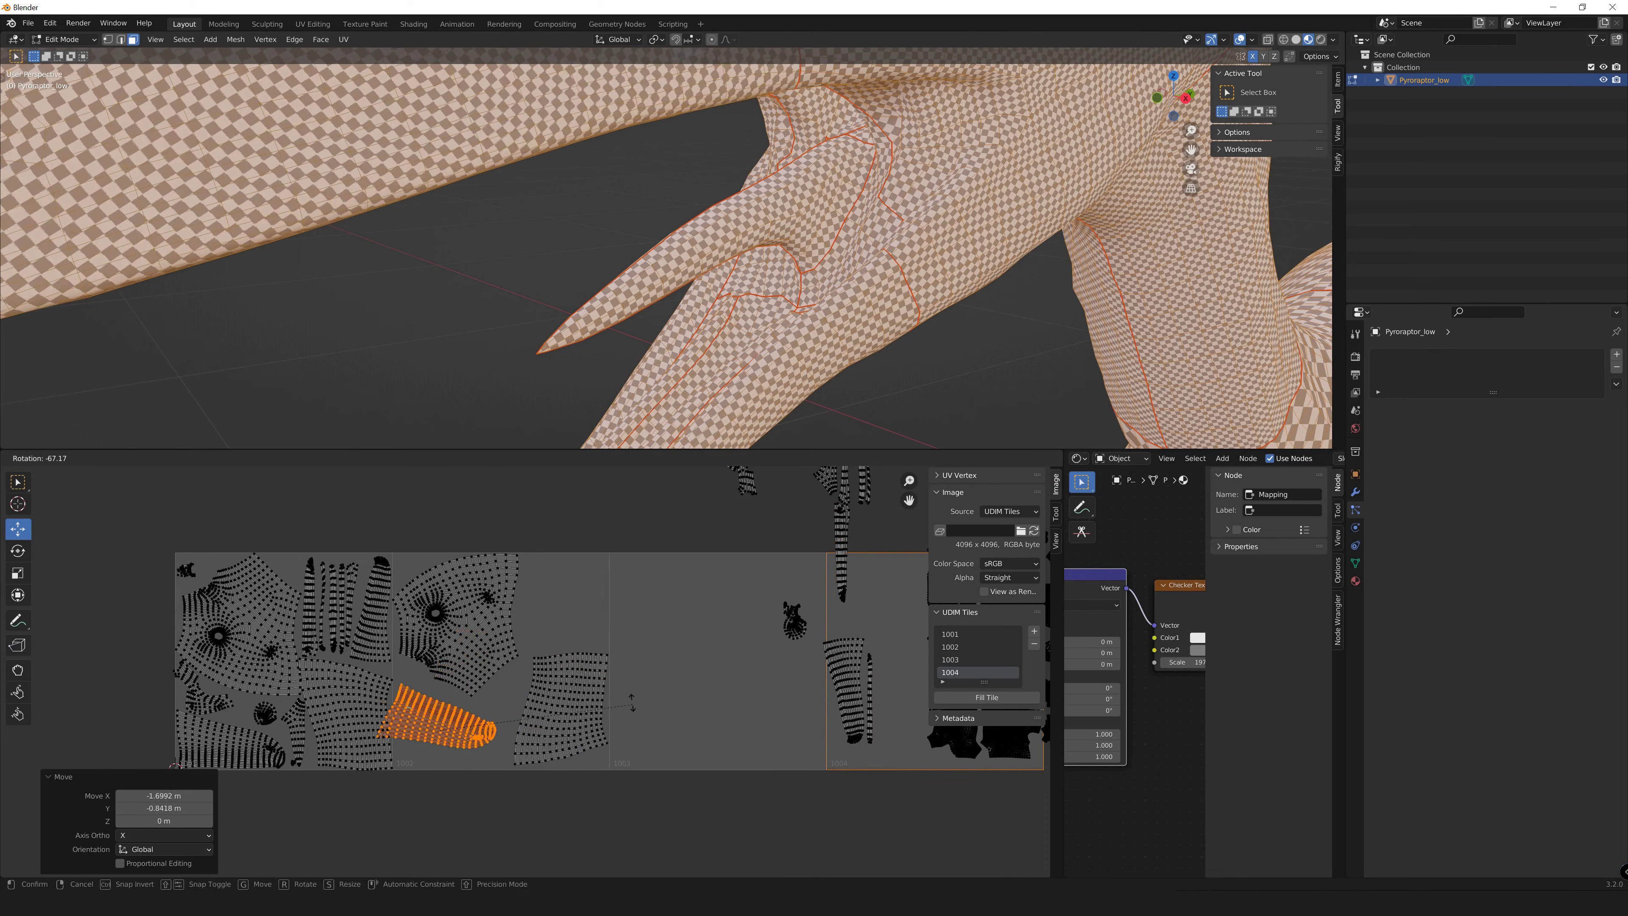
scroll(465, 774, "up", 3)
key("g")
left_click(466, 774)
scroll(465, 774, "down", 3)
Move a small island and a narrow island into empty tile space.
key("l")
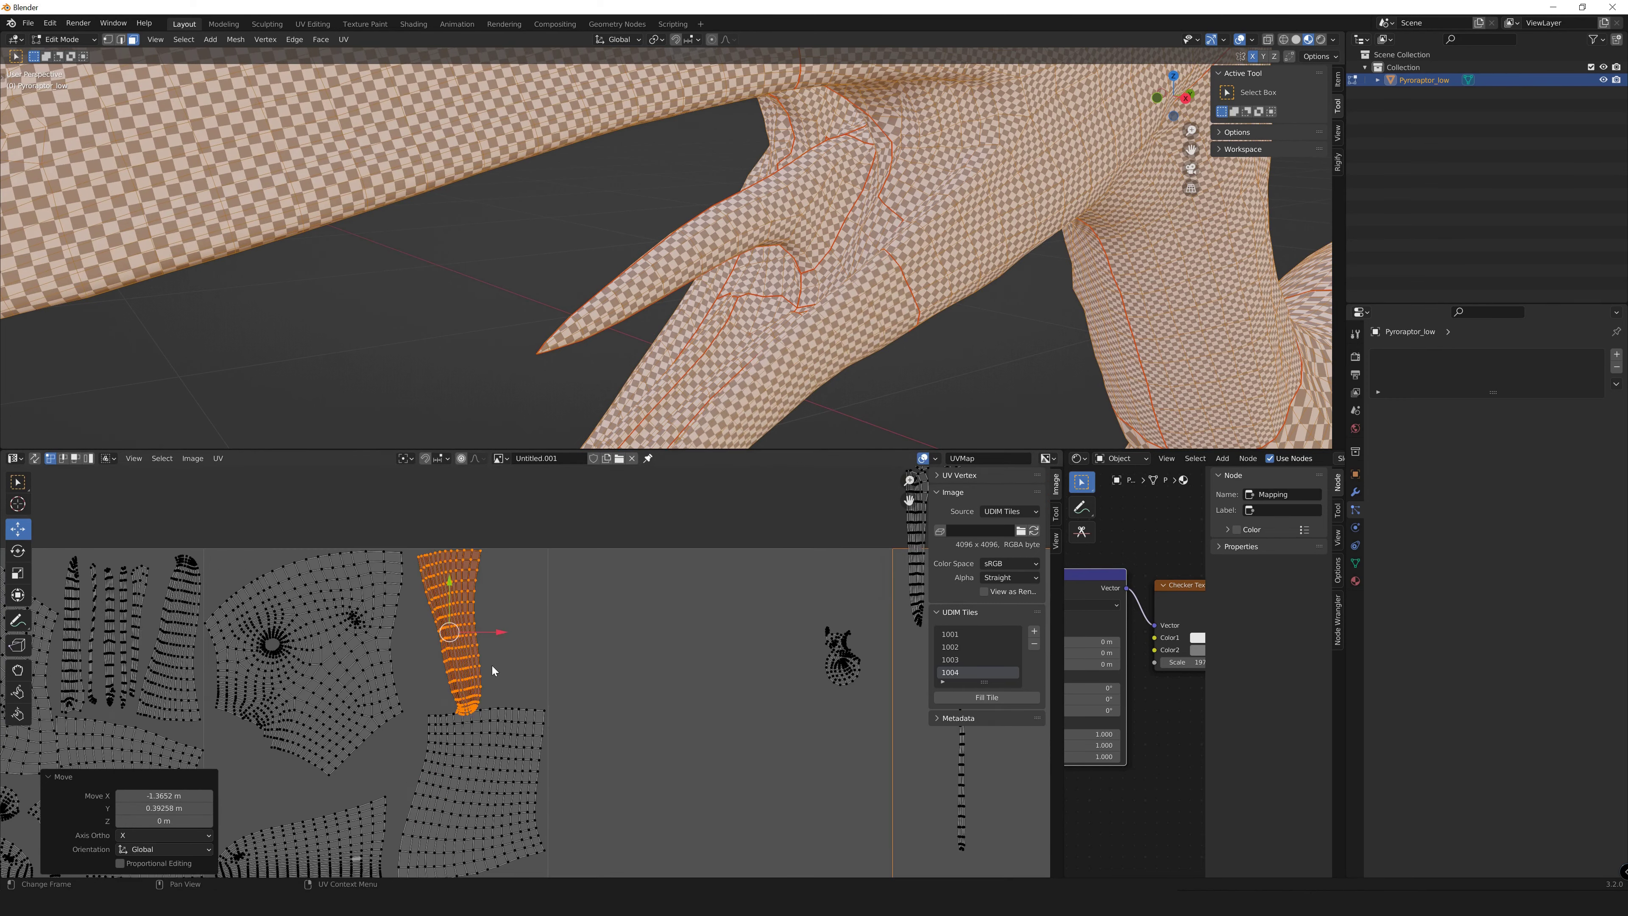
scroll(492, 665, "up", 2)
scroll(550, 710, "up", 2)
scroll(531, 657, "down", 6)
left_click_drag(542, 614, 770, 660)
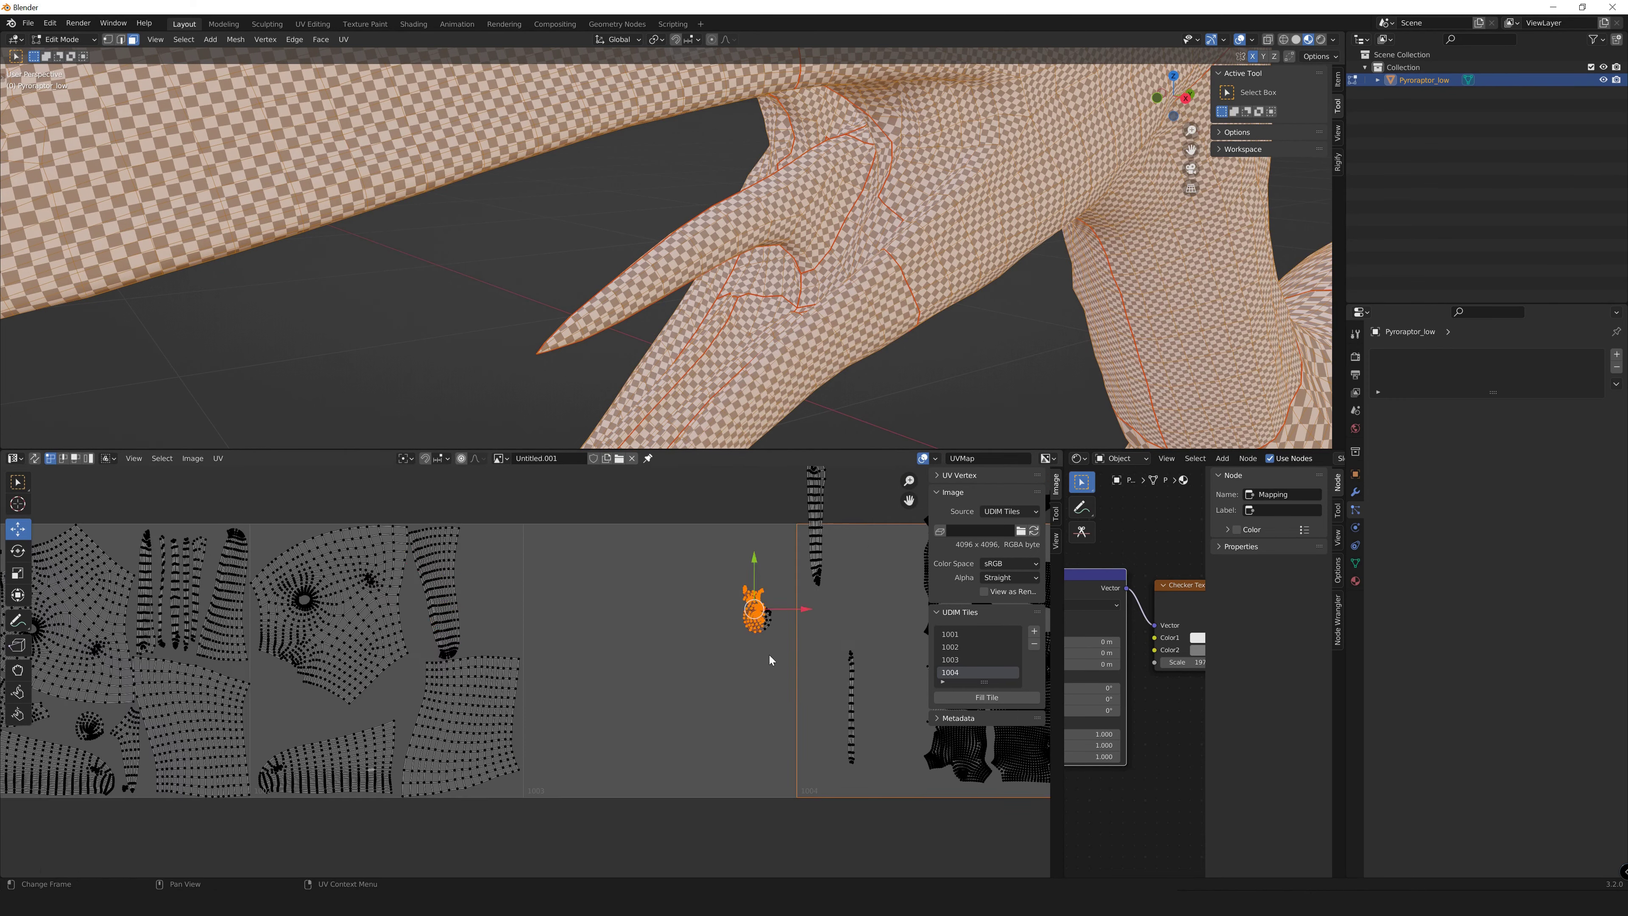
scroll(851, 703, "down", 2)
scroll(400, 571, "up", 3)
left_click_drag(400, 635, 385, 635)
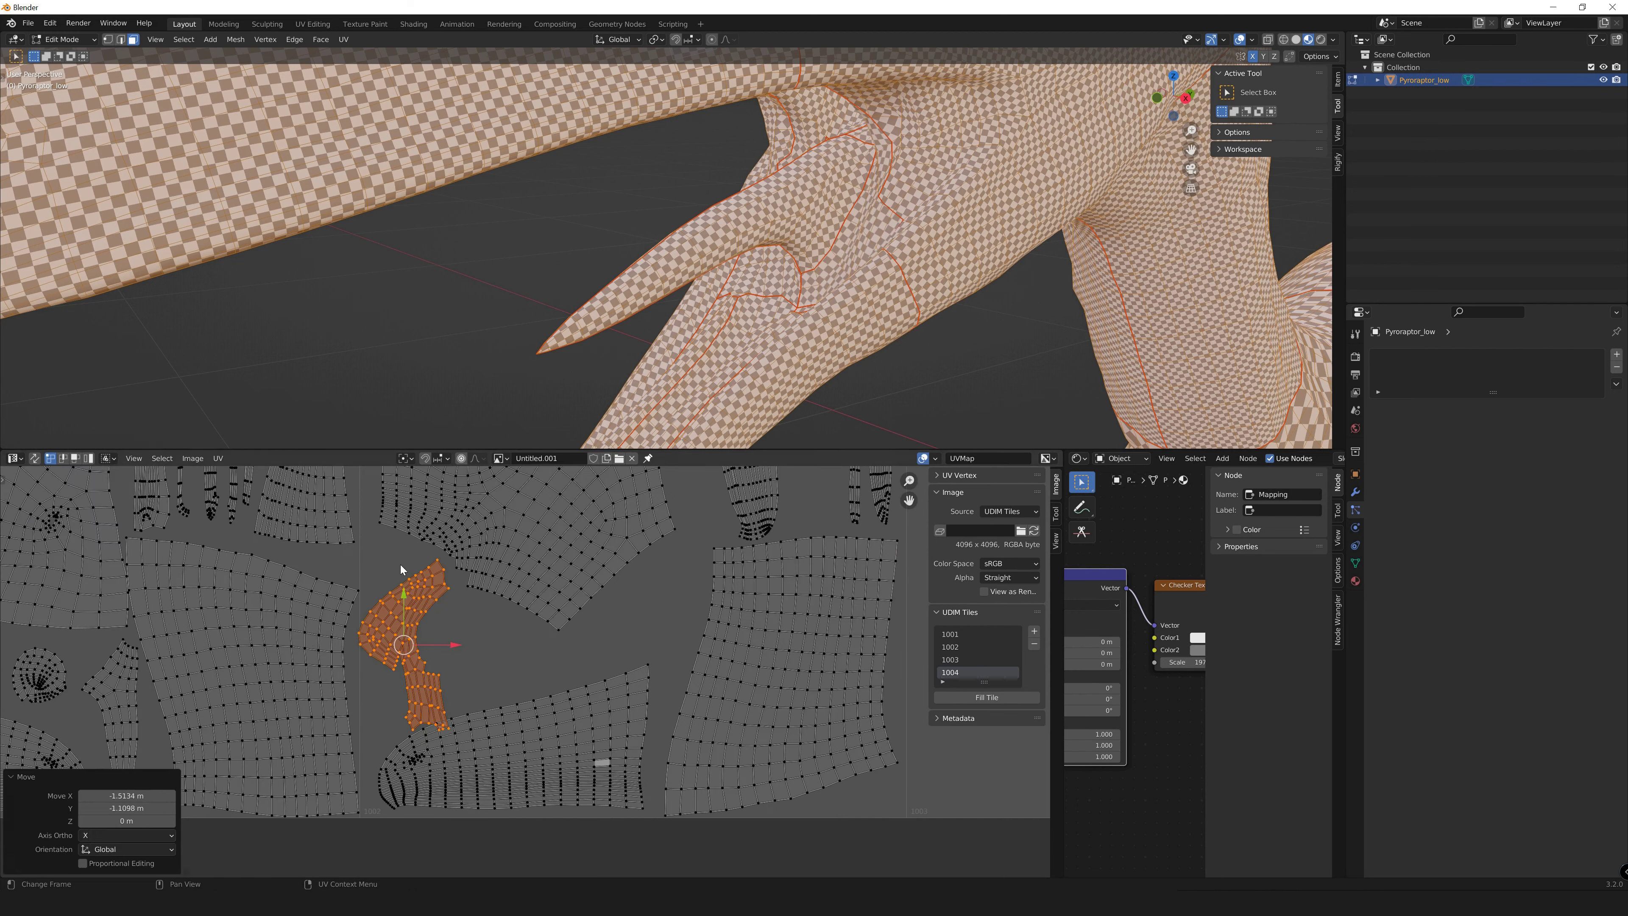
scroll(399, 570, "down", 3)
scroll(383, 717, "up", 3)
scroll(383, 717, "down", 3)
scroll(384, 716, "up", 3)
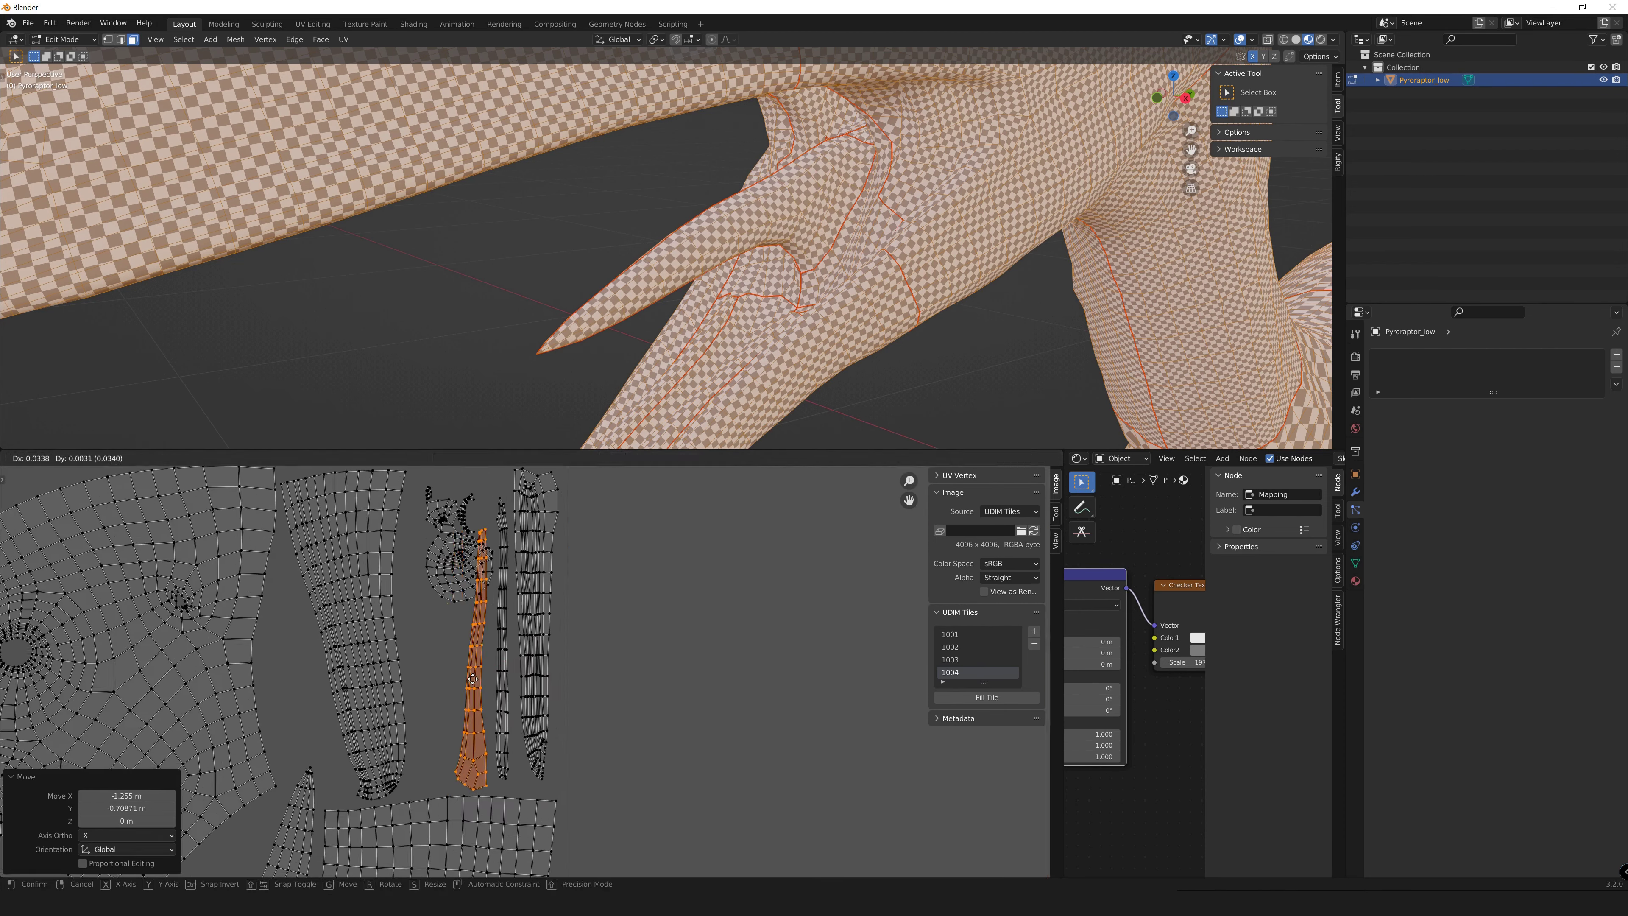
Place the last island, then deselect the whole mesh.
key("l")
key("g")
scroll(394, 786, "down", 4)
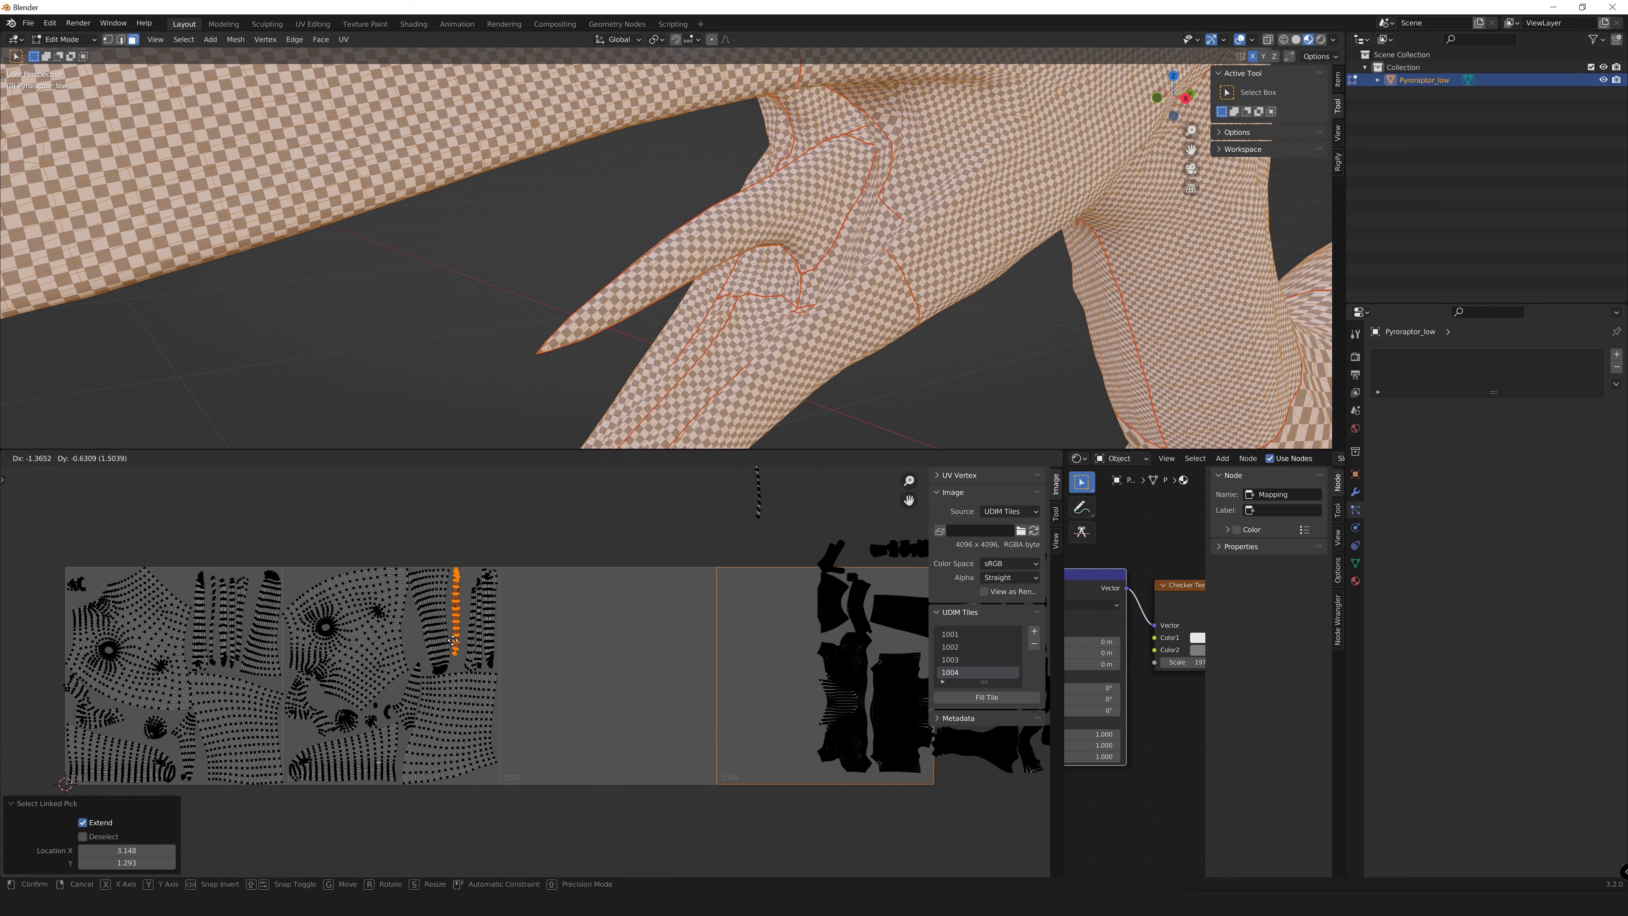
left_click(453, 638)
scroll(453, 638, "up", 3)
scroll(449, 642, "down", 3)
scroll(592, 291, "down", 5)
key("alt+a")
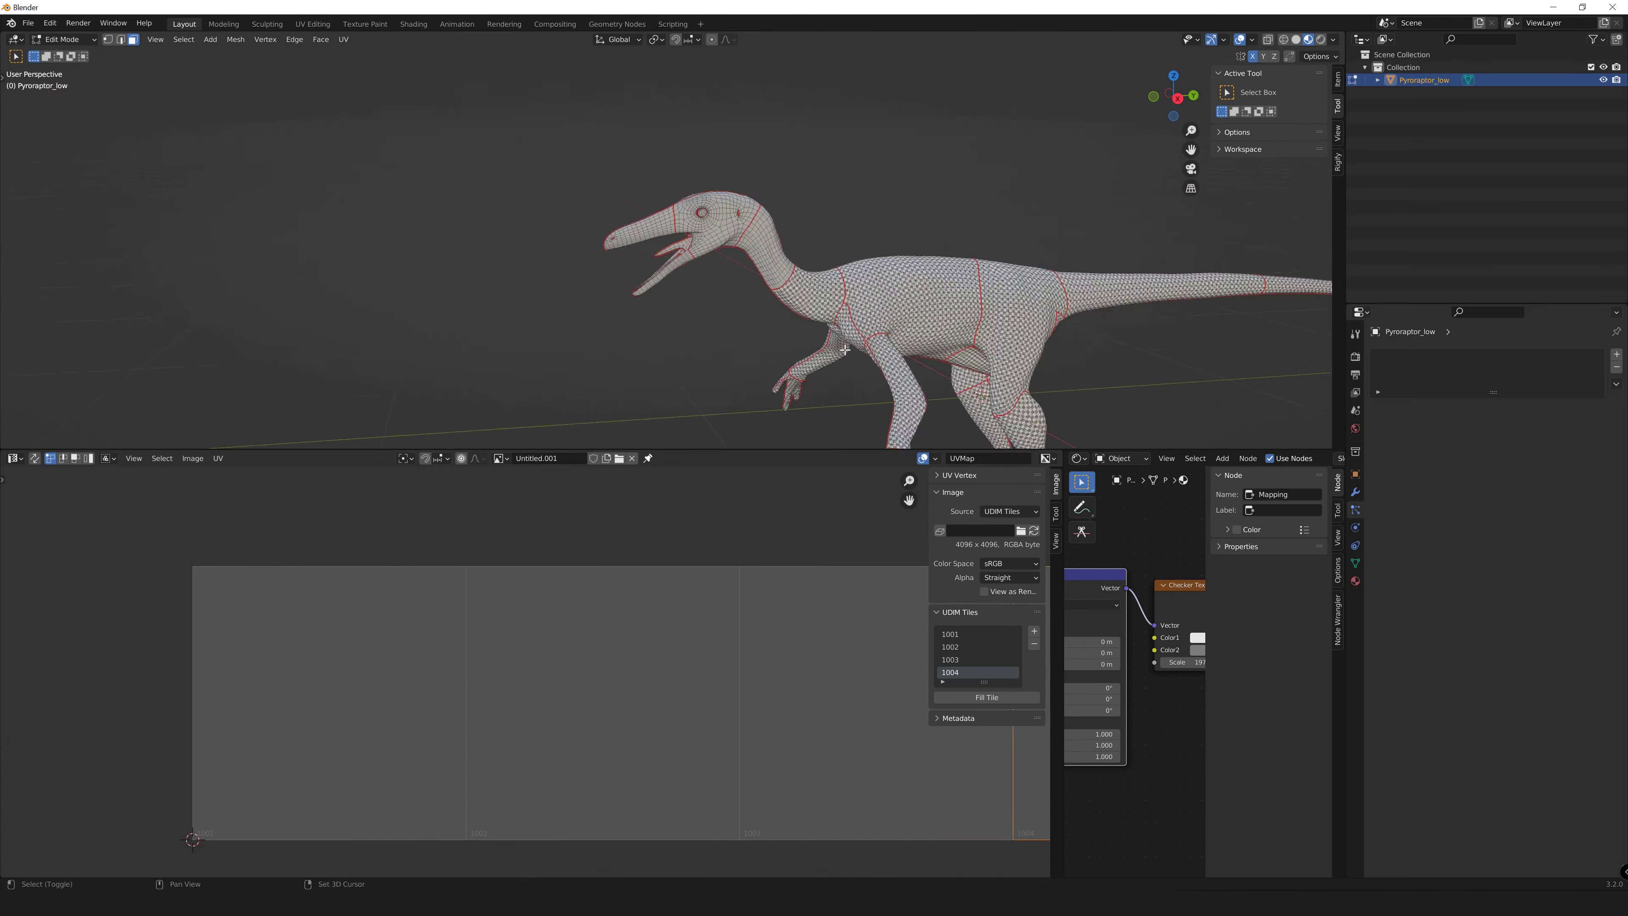
scroll(668, 247, "up", 5)
Unwrap the selected legs into UV islands, checking both legs and the arm.
middle_click_drag(795, 339, 979, 128)
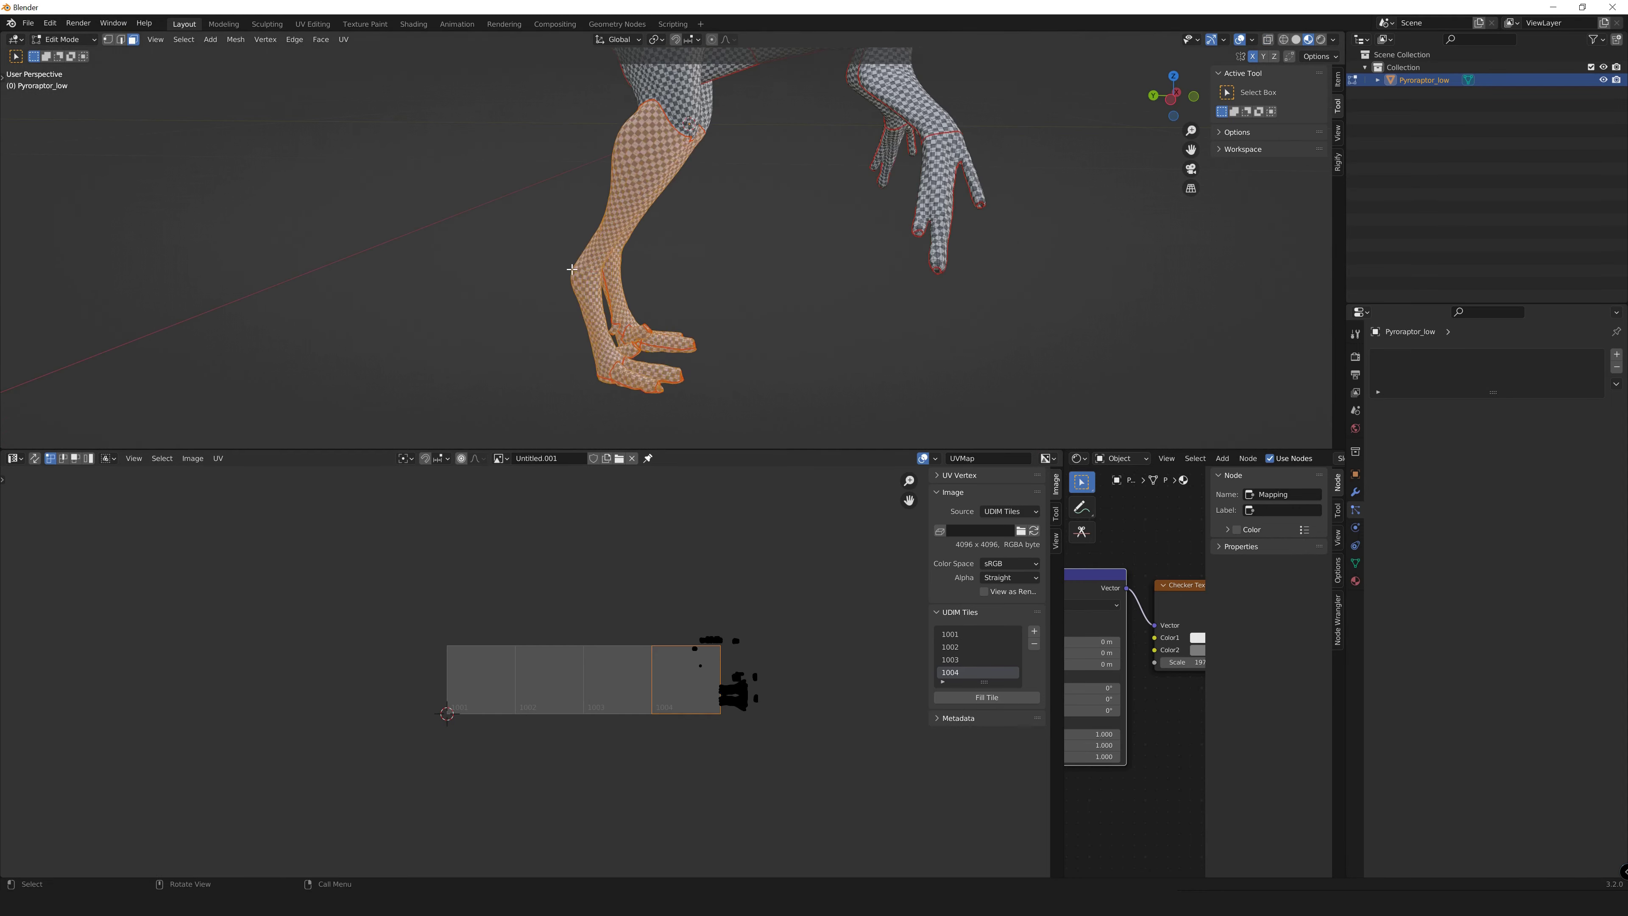
key("u")
left_click(572, 270)
scroll(628, 247, "up", 3)
scroll(646, 585, "down", 2)
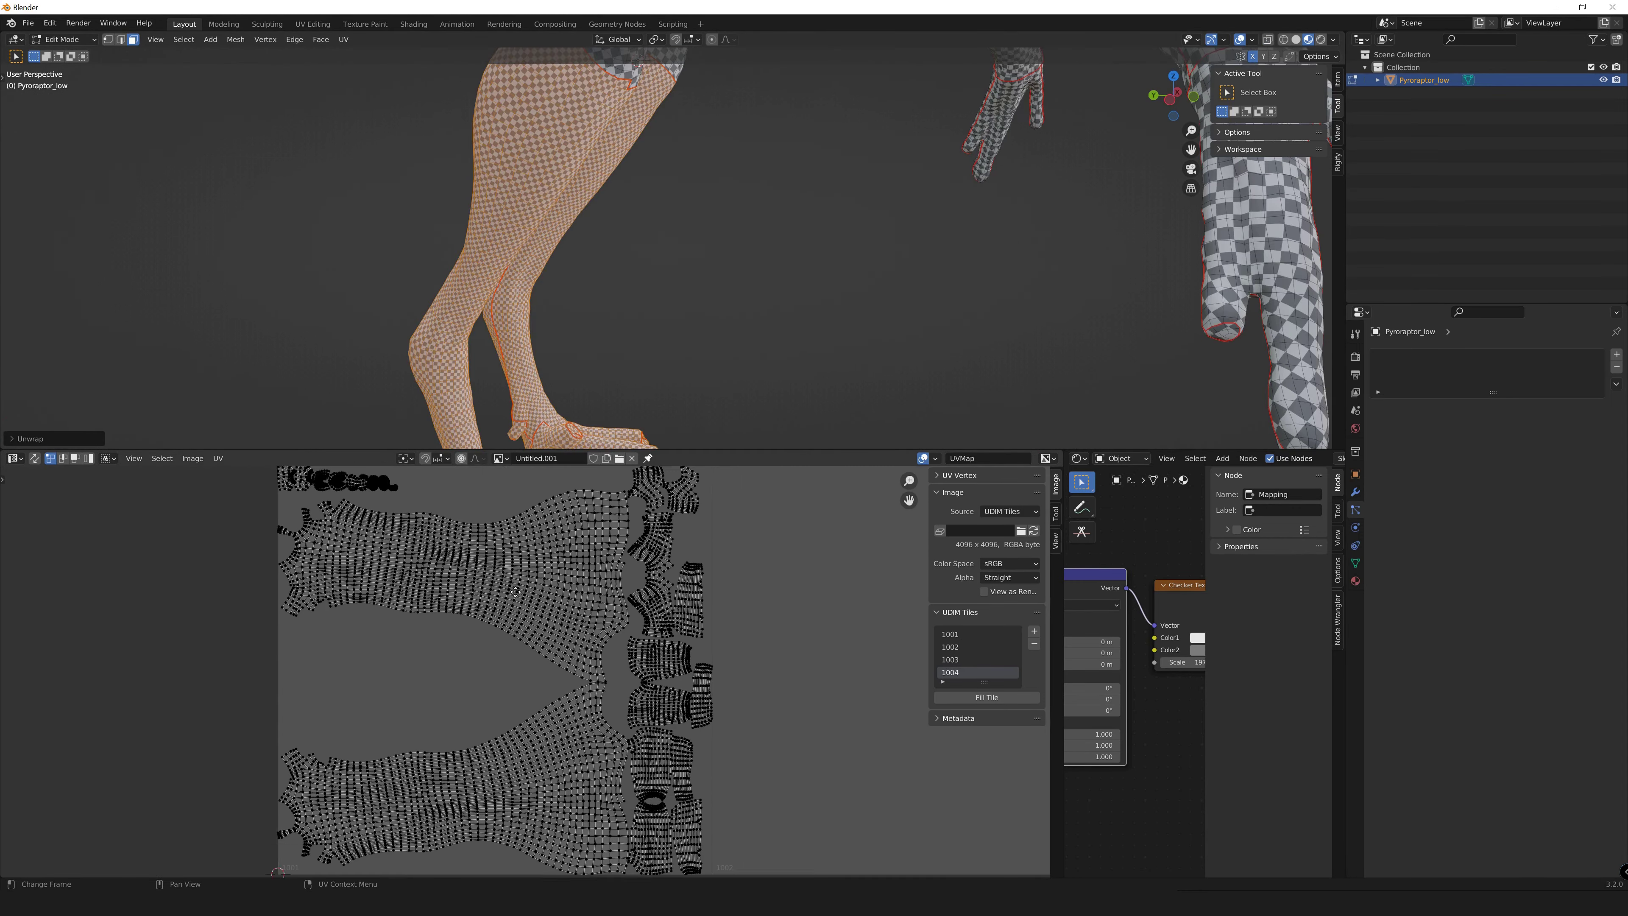
scroll(516, 591, "down", 2)
middle_click_drag(491, 301, 610, 290)
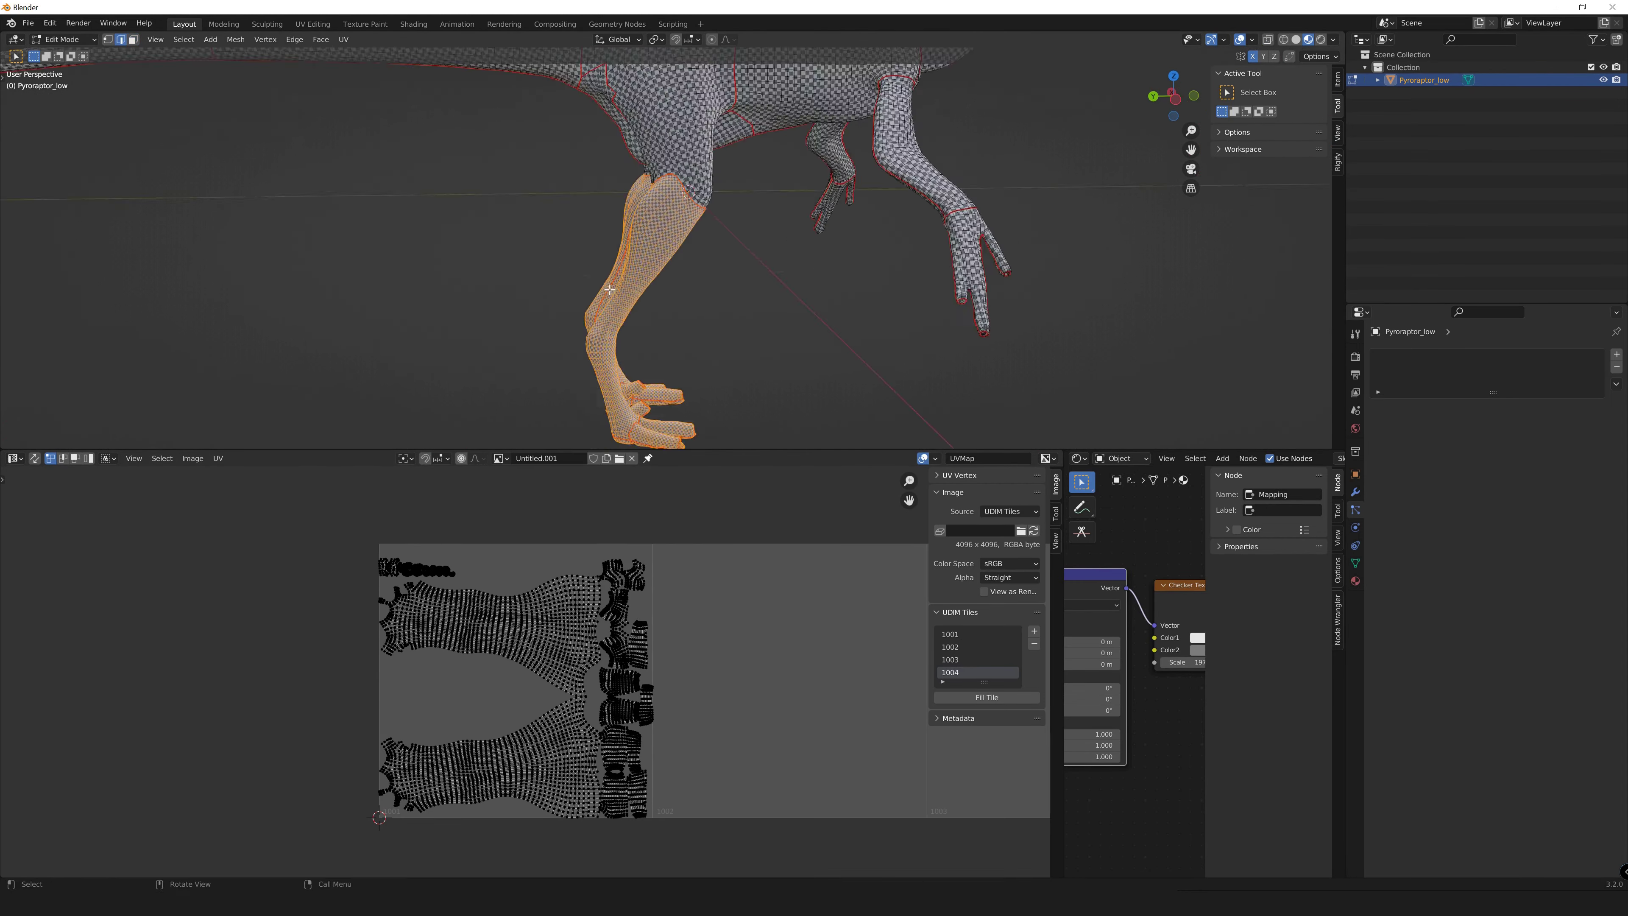
middle_click_drag(710, 99, 656, 229)
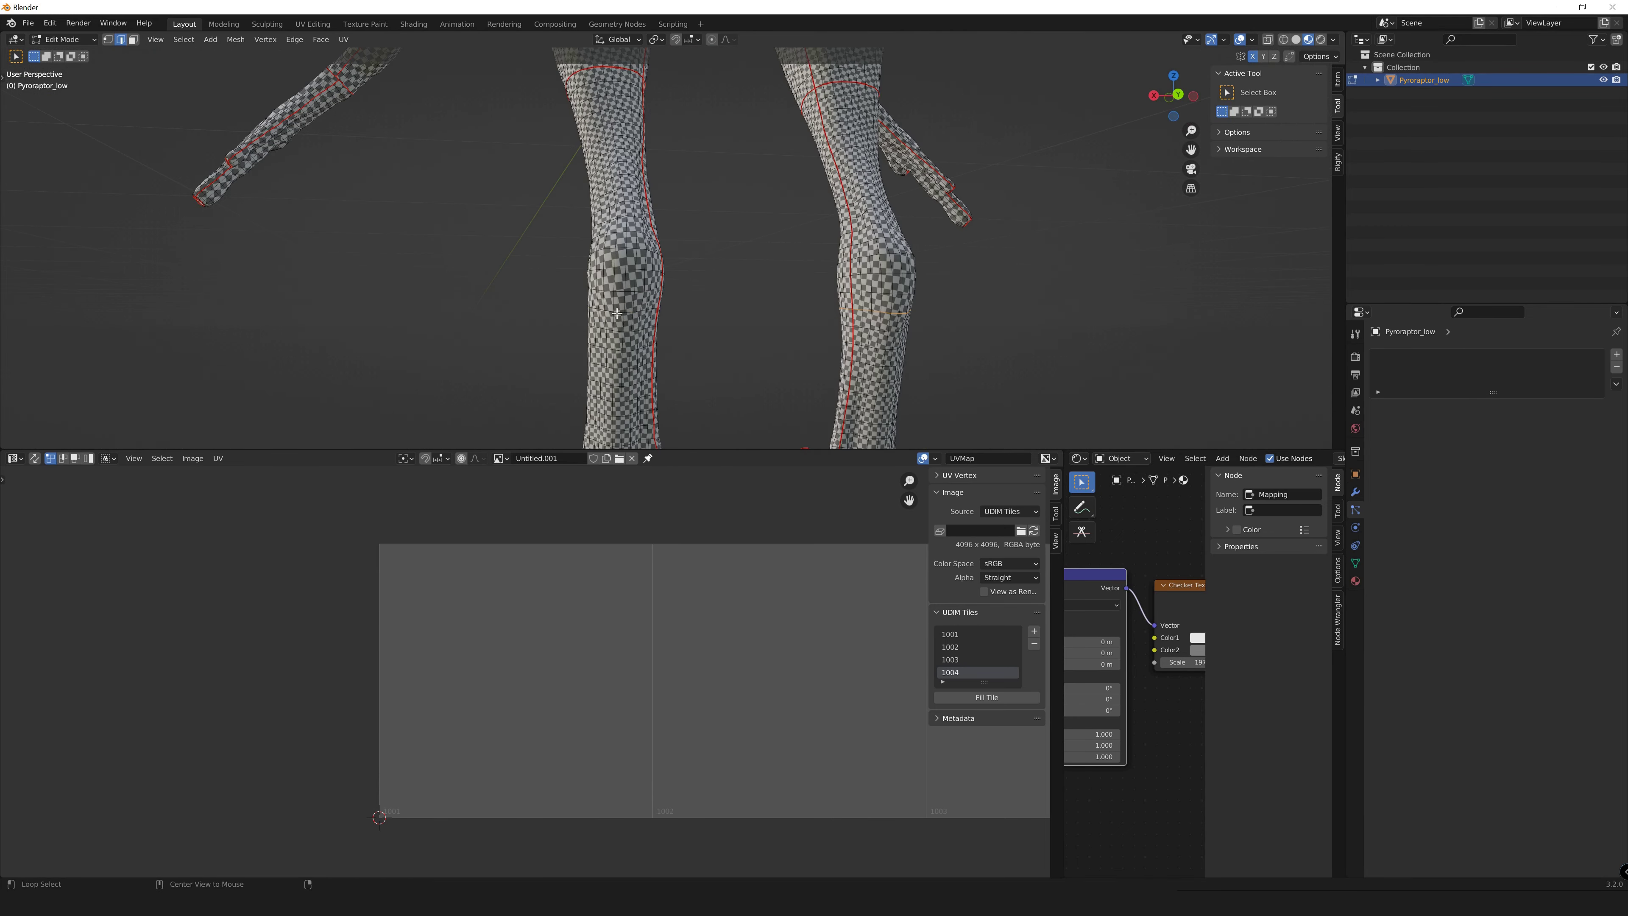
scroll(616, 313, "down", 3)
middle_click_drag(616, 313, 718, 265)
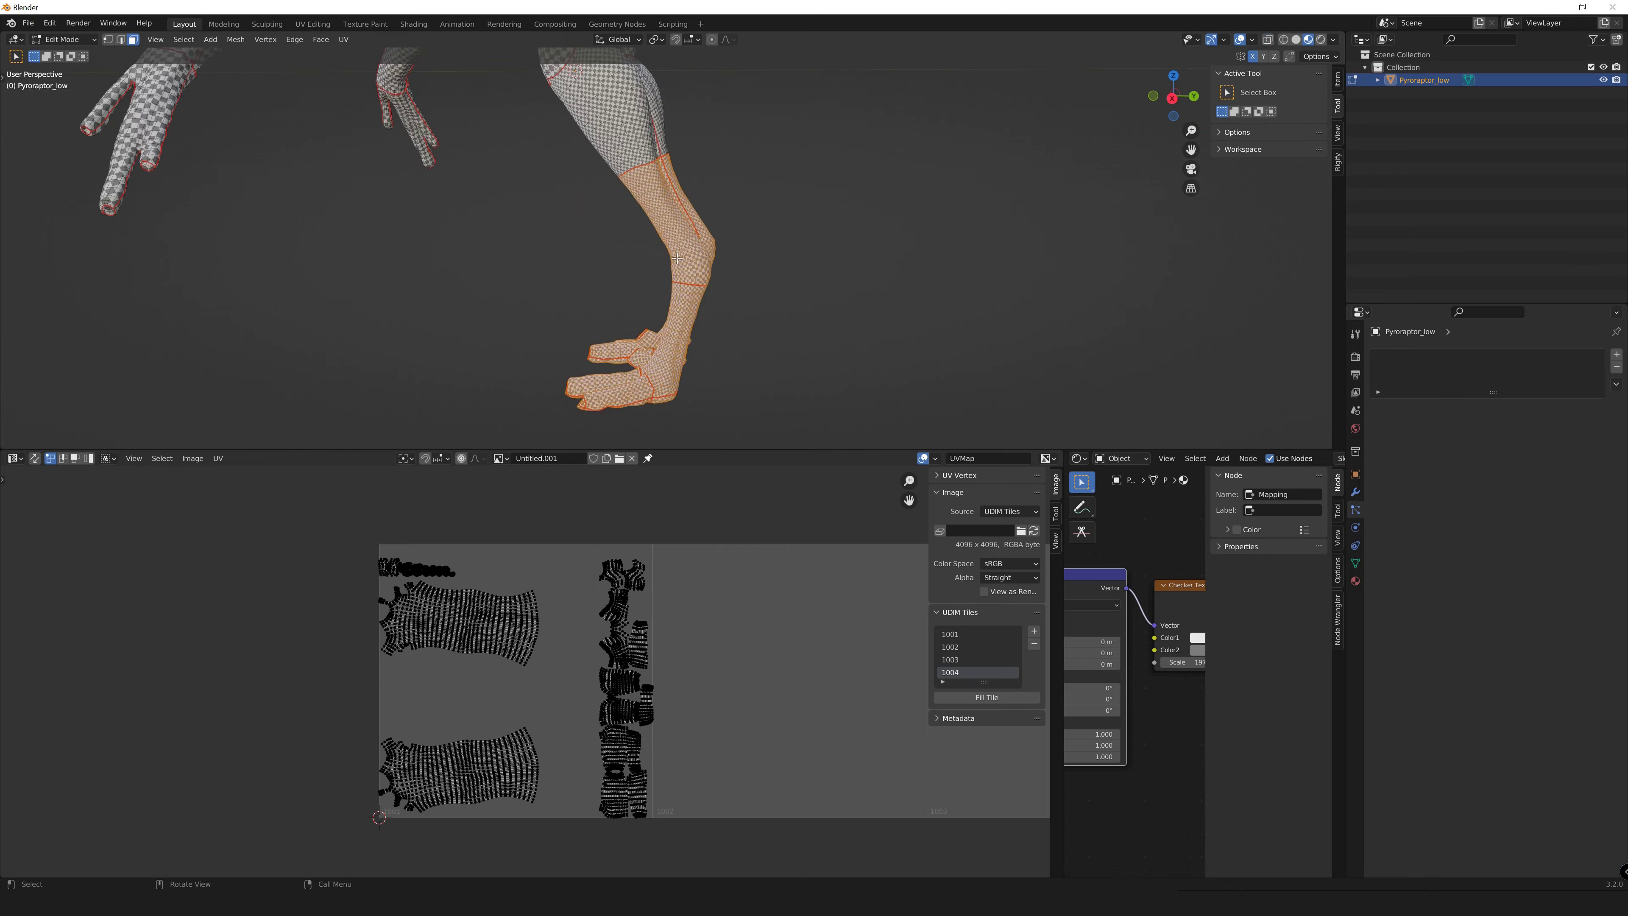
scroll(537, 769, "up", 2)
Shift all the leg UV islands two tiles along X.
key("a")
scroll(610, 745, "down", 3)
key("g")
key("x")
key("2")
key("Return")
scroll(610, 745, "up", 3)
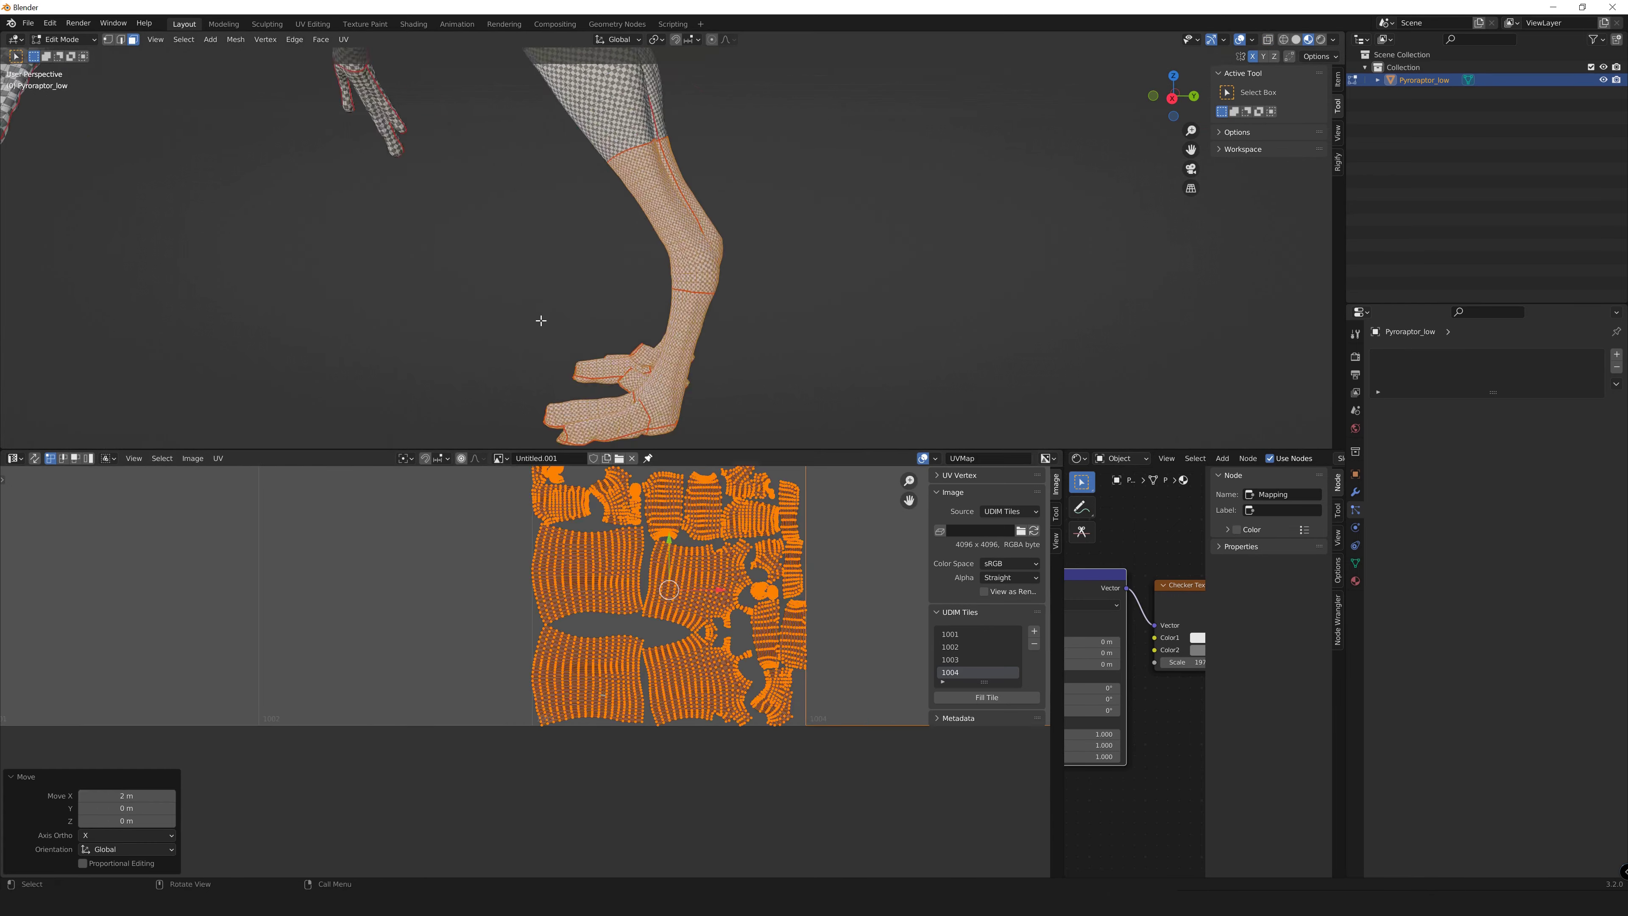
Select the connected forearm faces from below and unwrap them.
key("alt+a")
key("2")
middle_click_drag(540, 320, 716, 264)
scroll(716, 264, "up", 3)
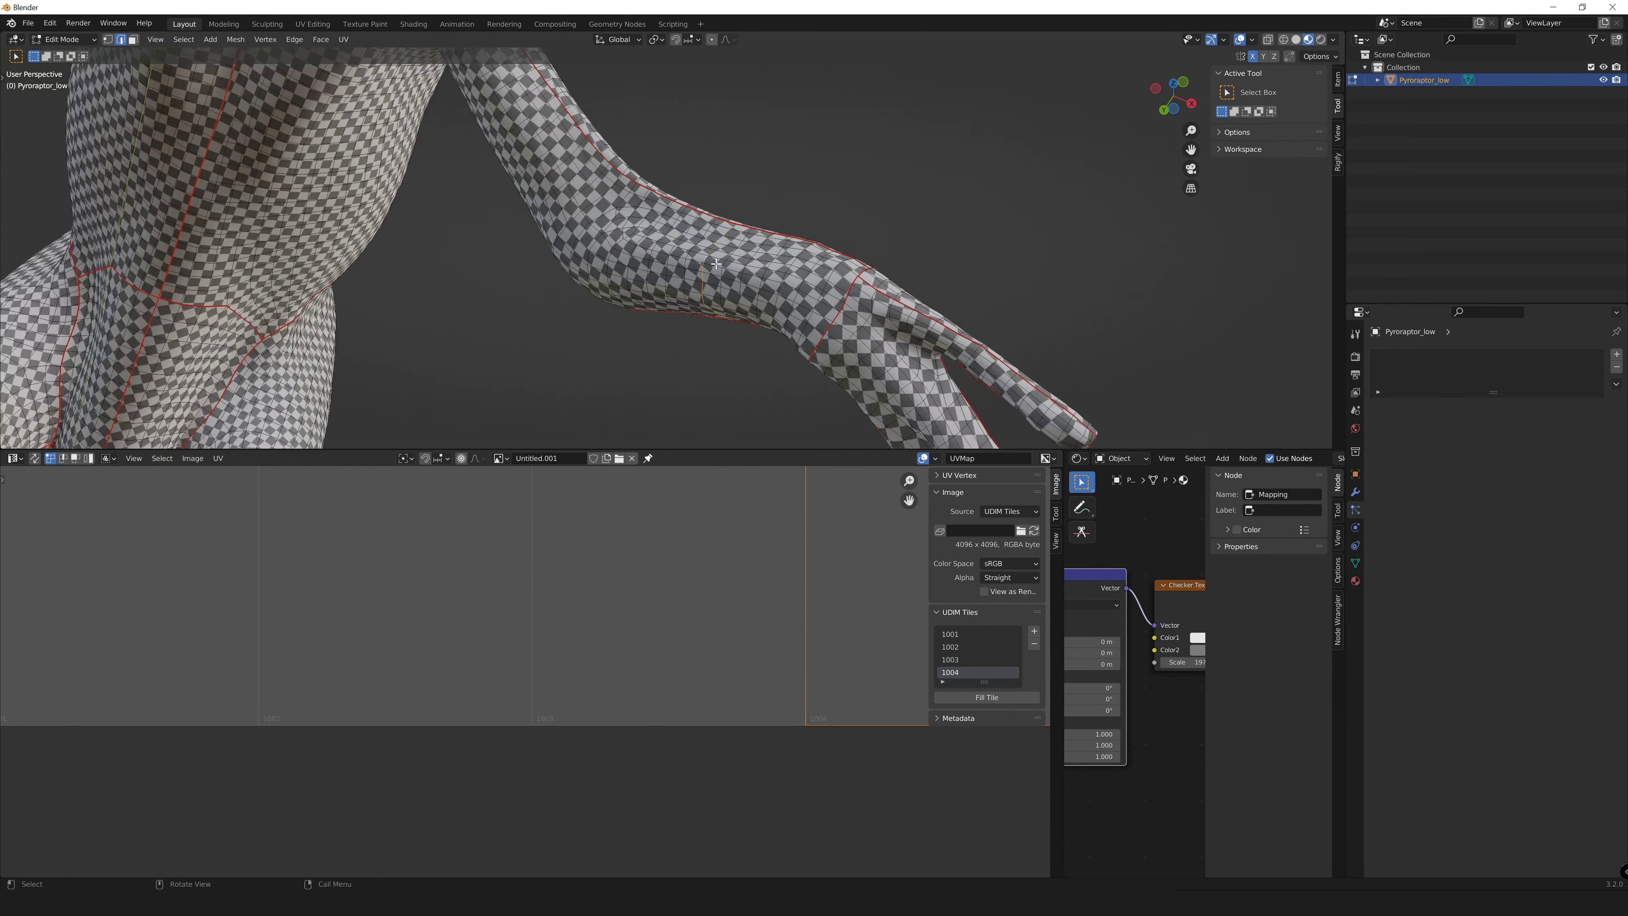
key("ctrl+KP_7")
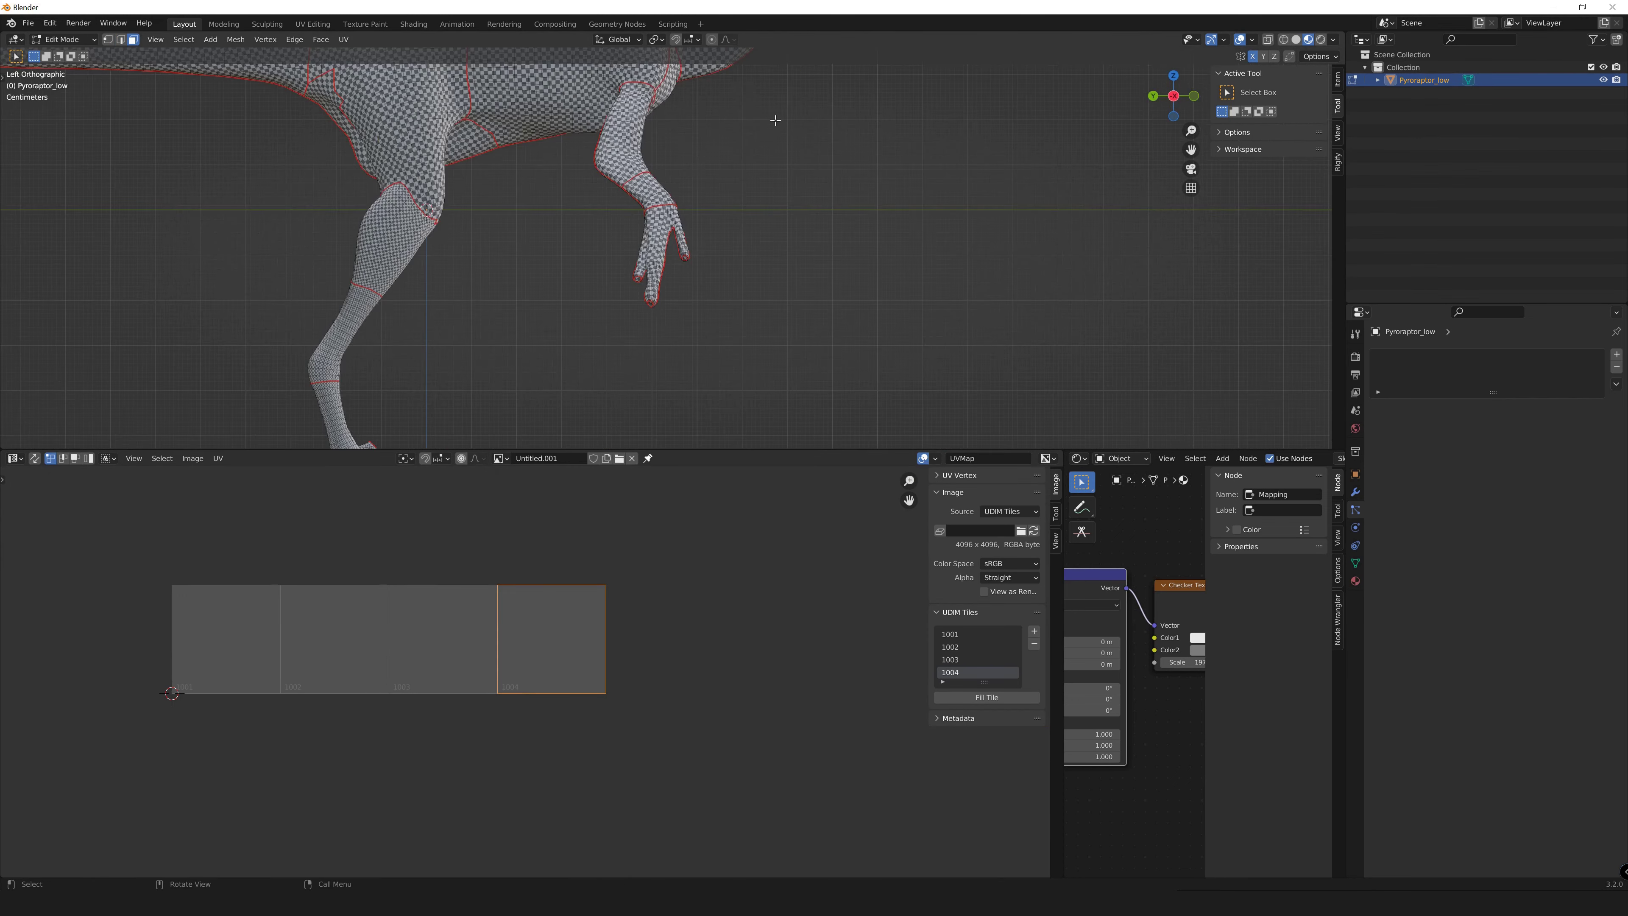
key("ctrl+l")
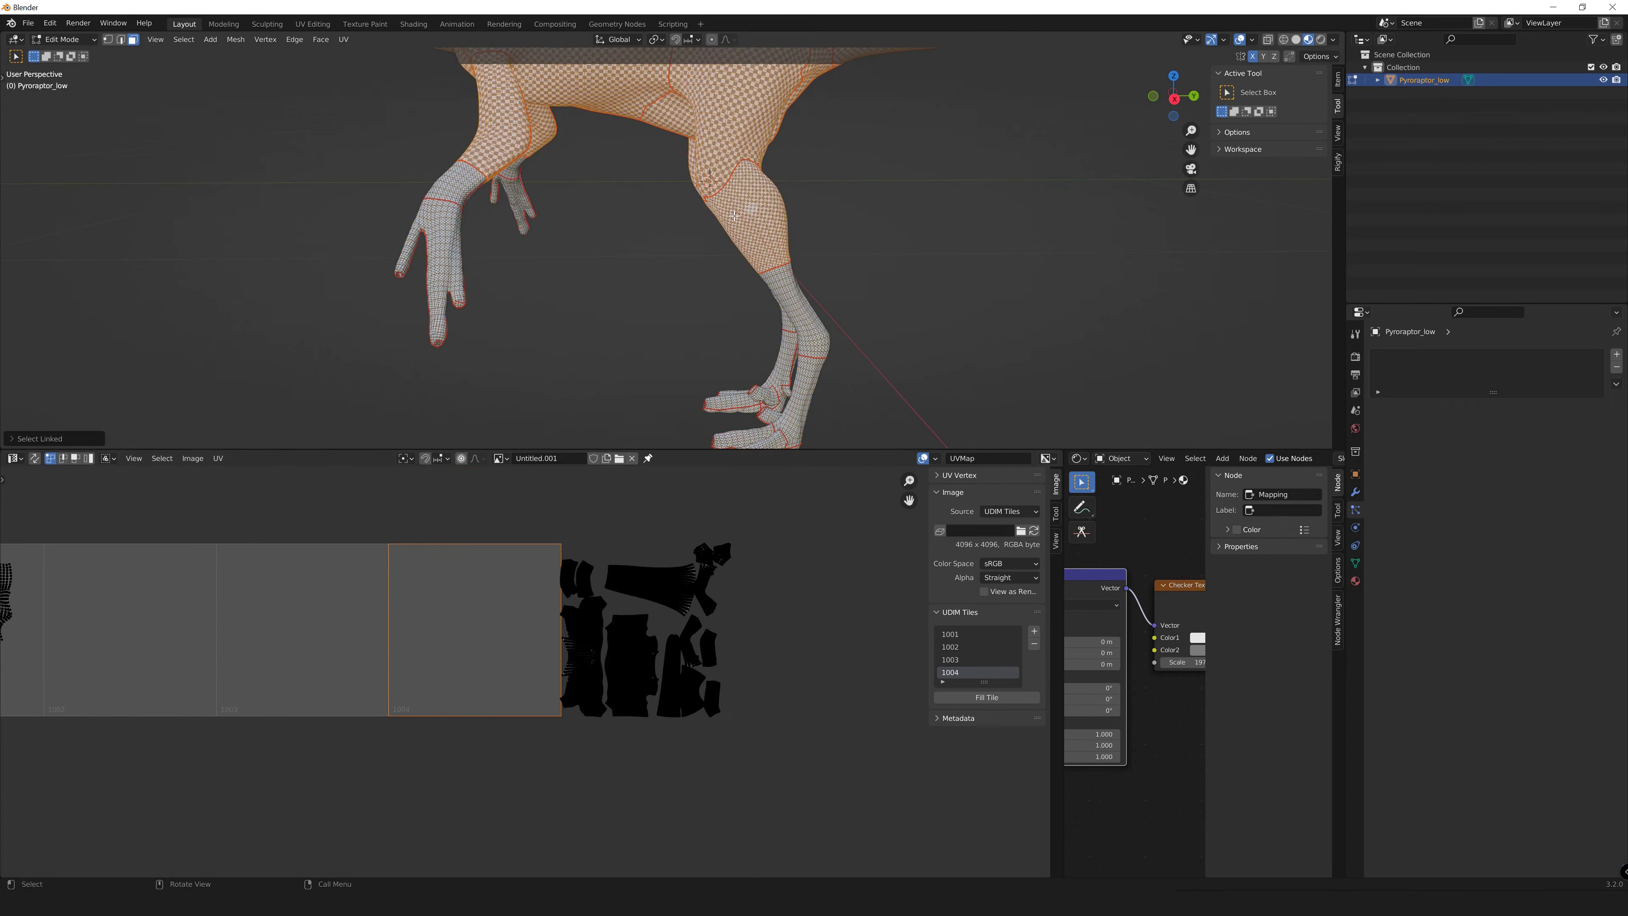
key("u")
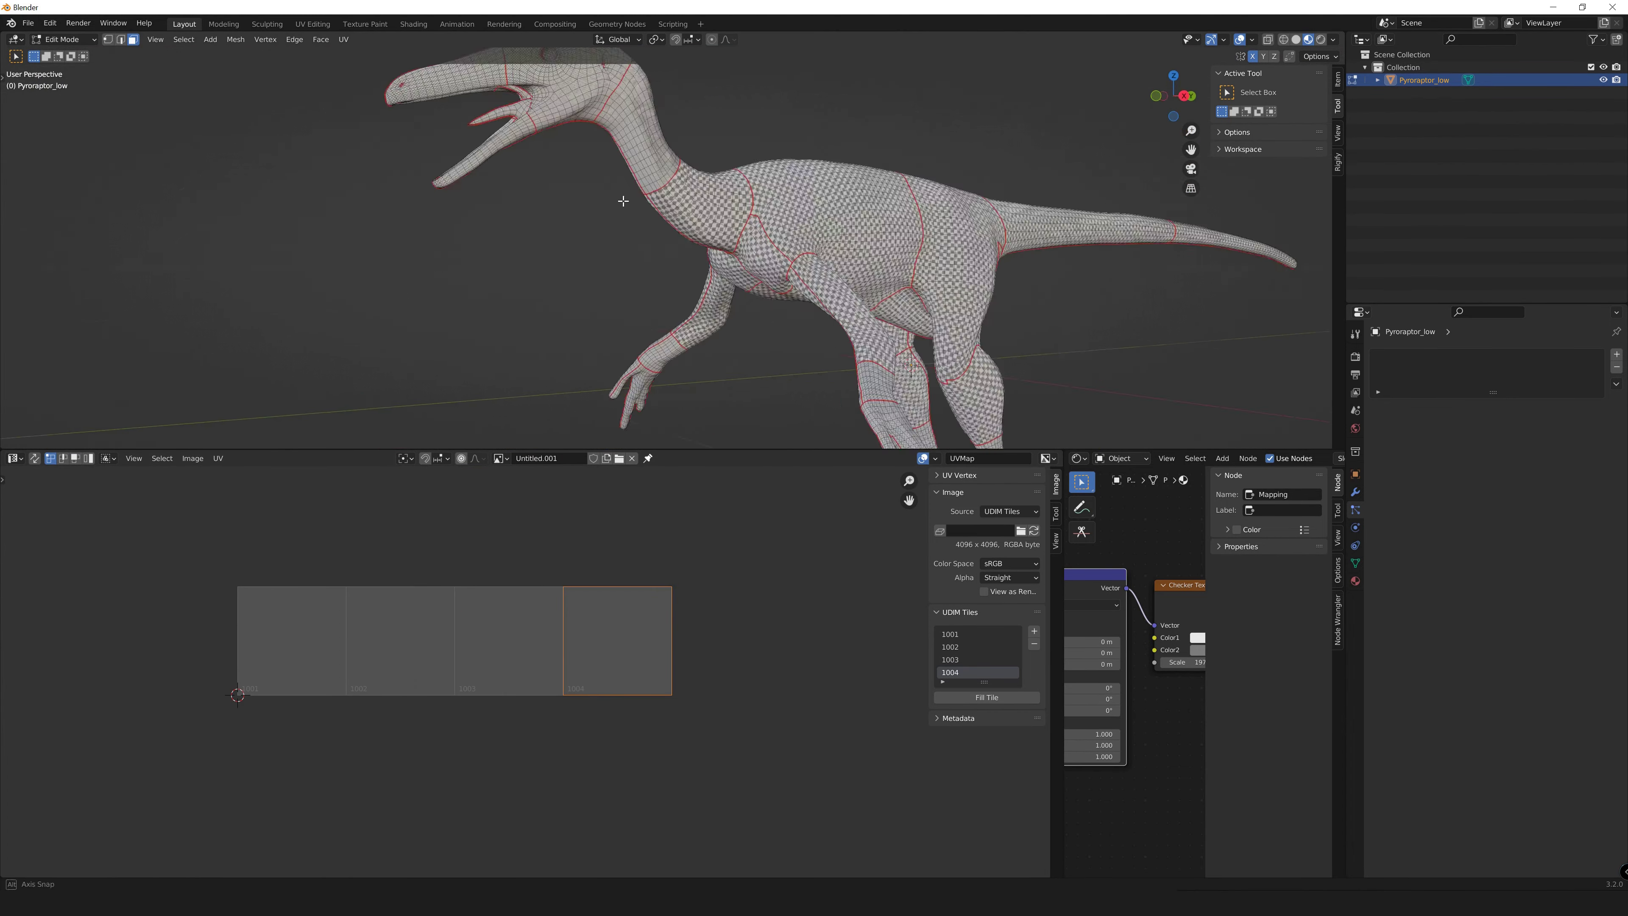
Deselect the mesh and orbit to a front view of the legs.
scroll(447, 319, "up", 5)
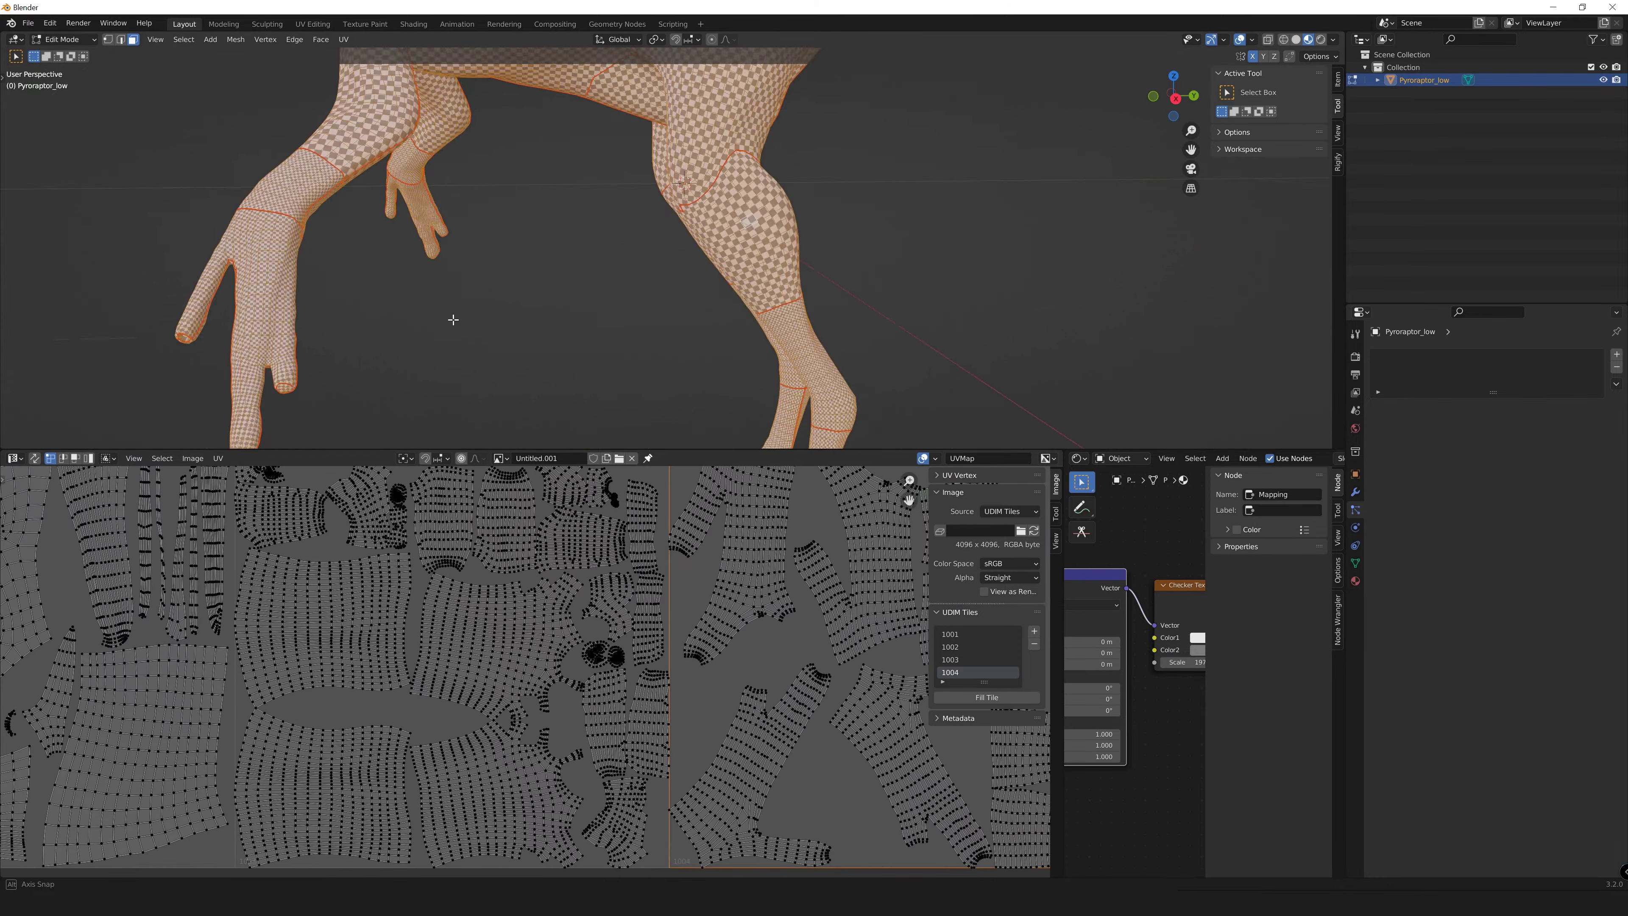
key("2")
key("alt+a")
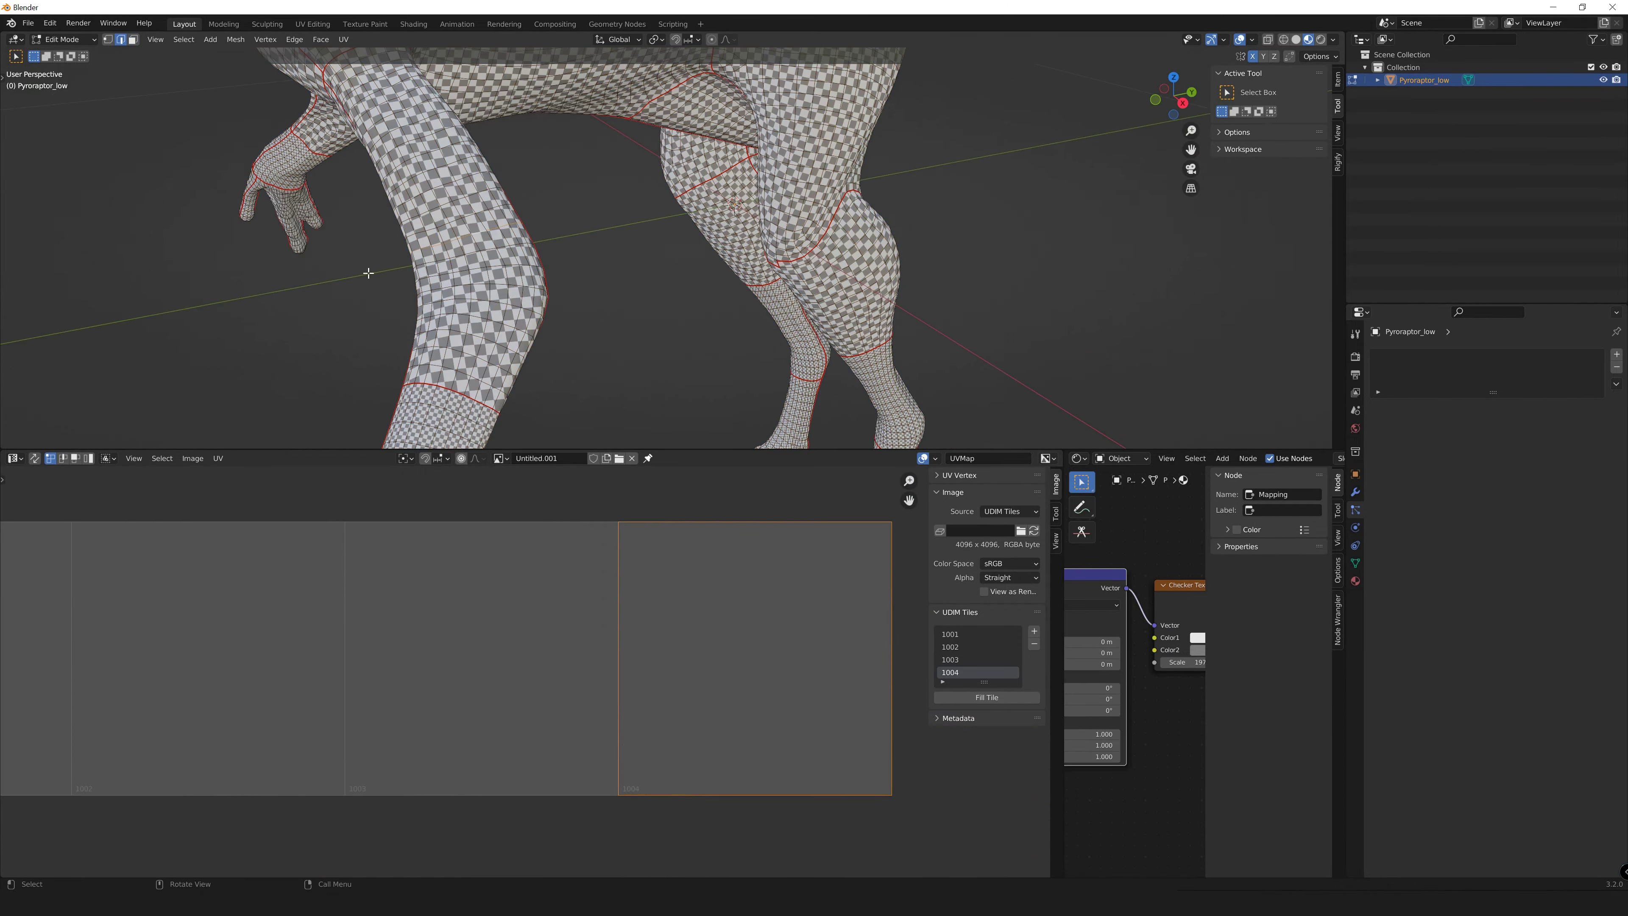
middle_click_drag(445, 274, 441, 226, "alt")
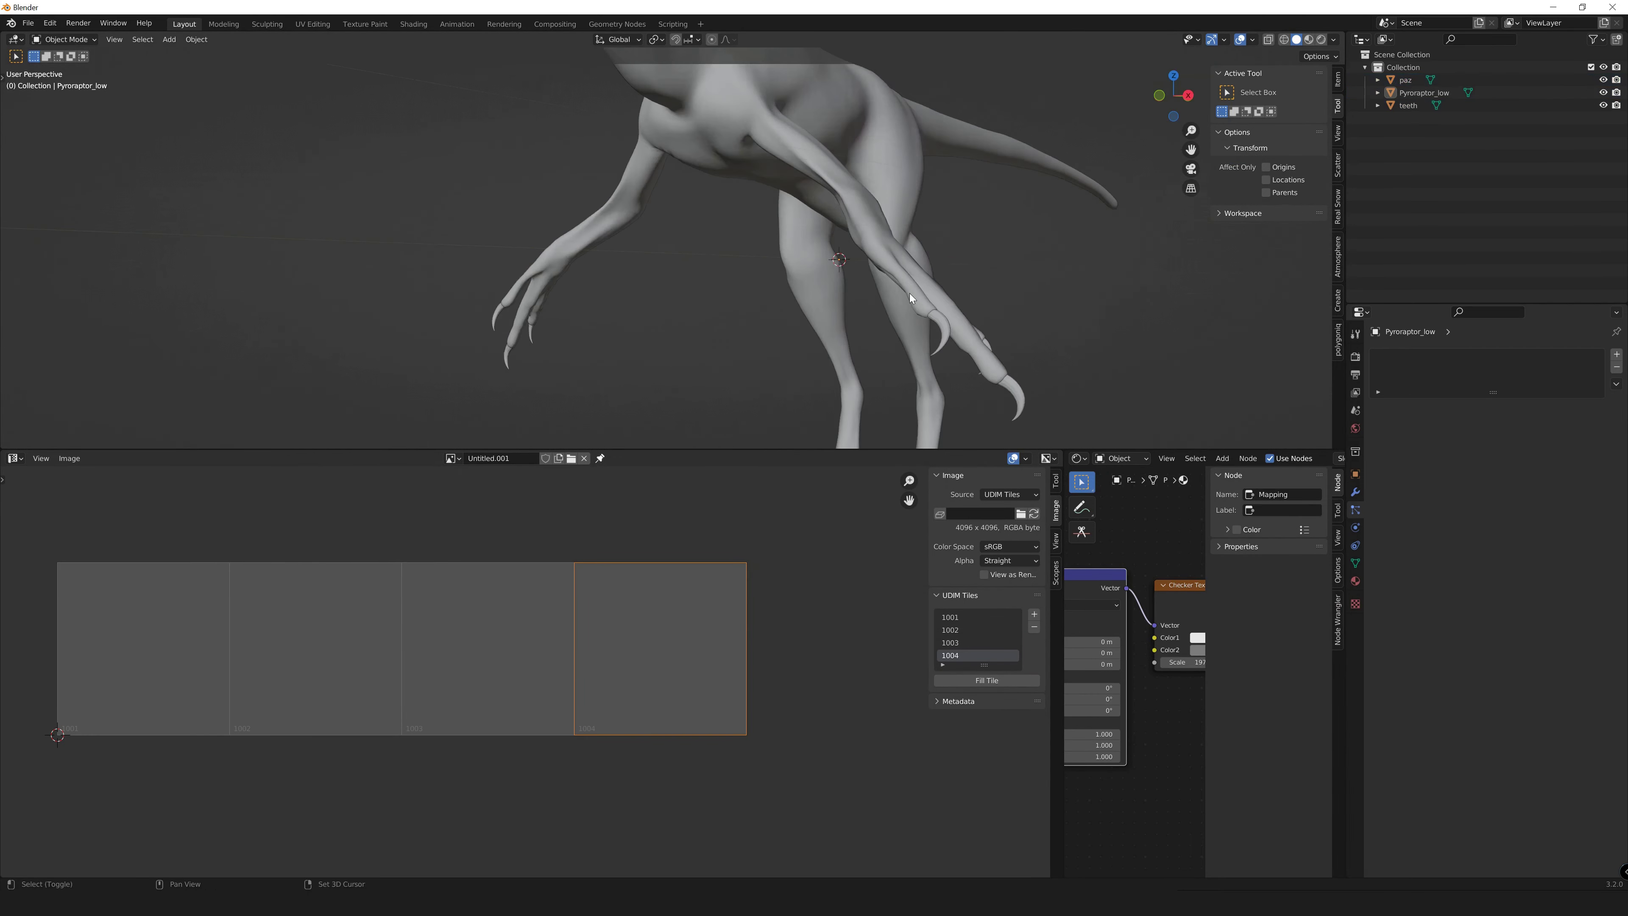
Deselect the claws and show the whole raptor in Material Preview with its checker material.
key("KP_Decimal")
middle_click_drag(515, 347, 797, 326, "shift")
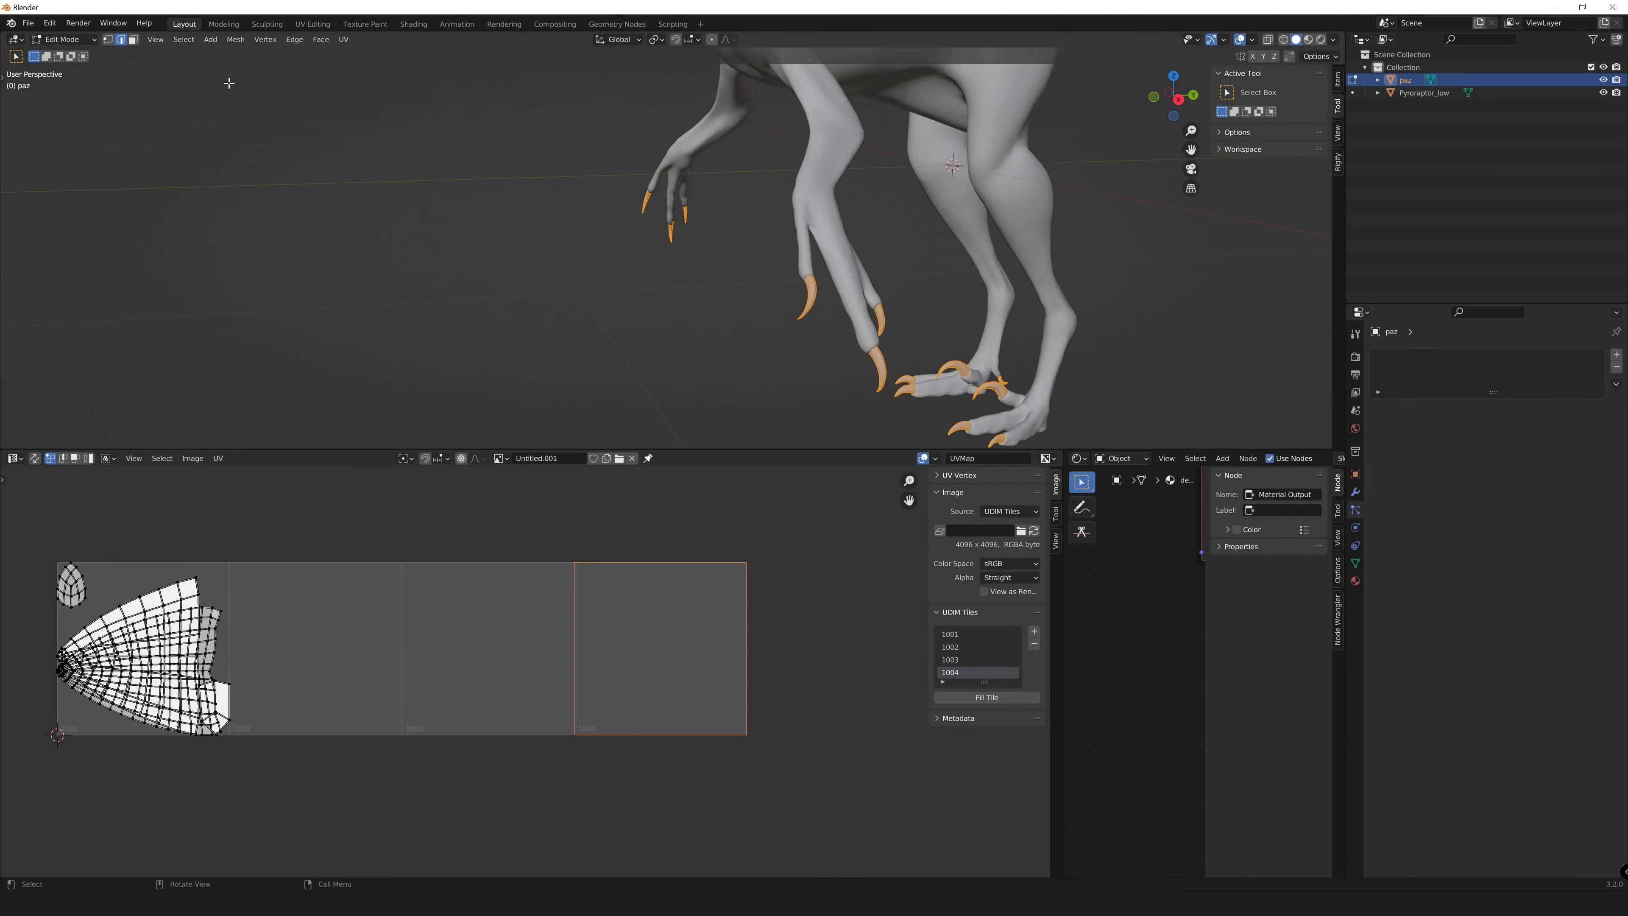
left_click(587, 367)
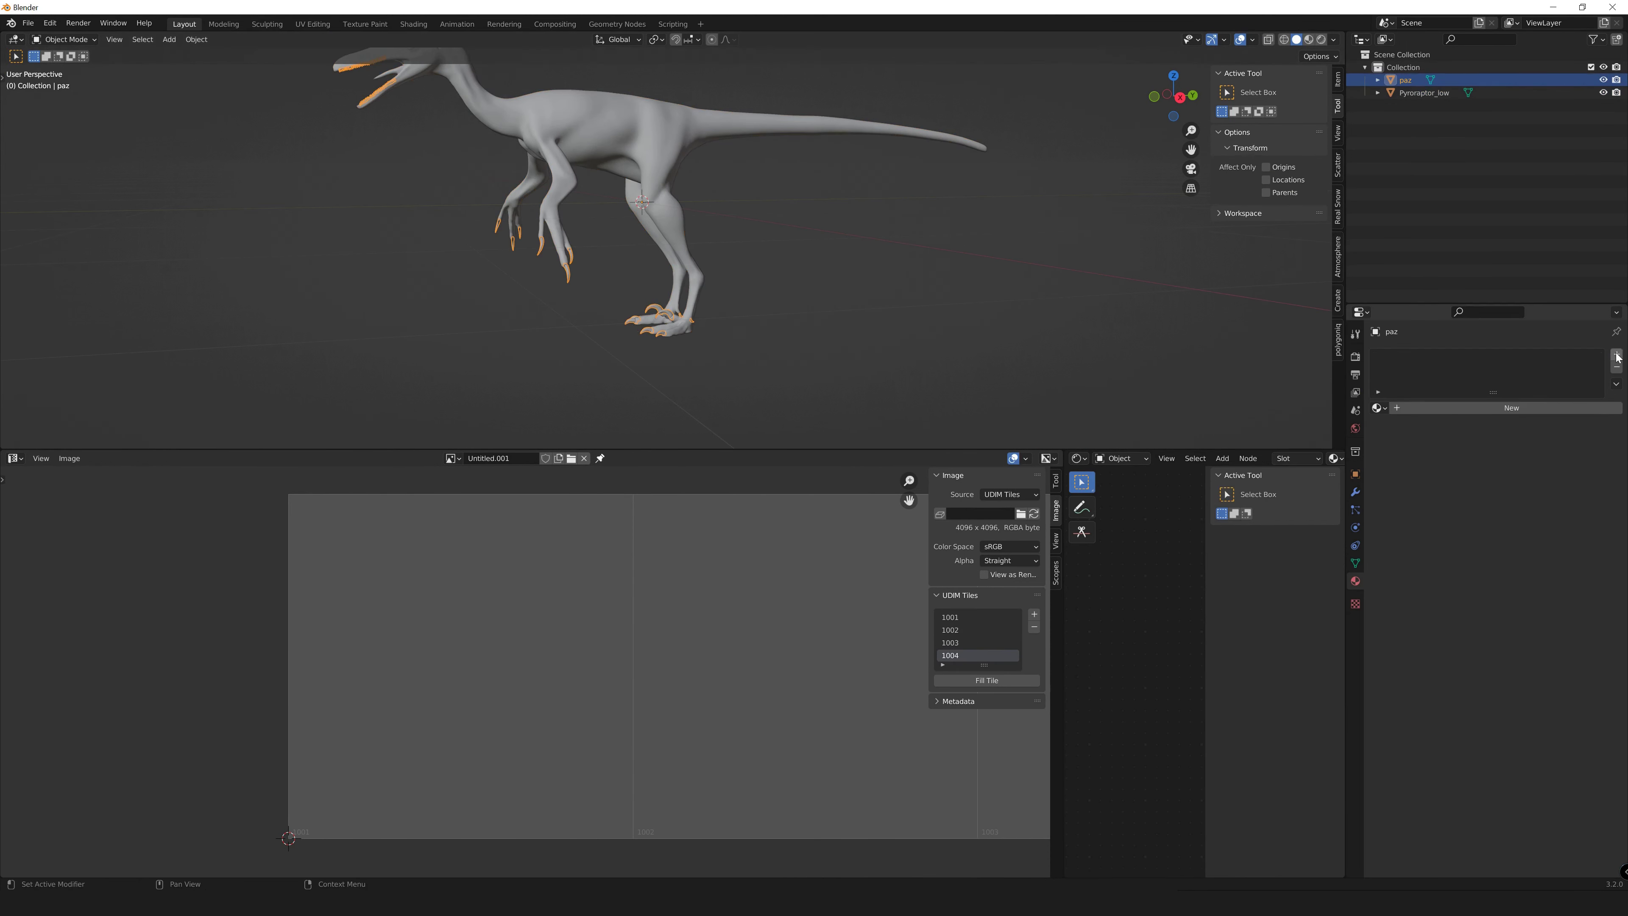
left_click(1310, 40)
left_click(812, 259)
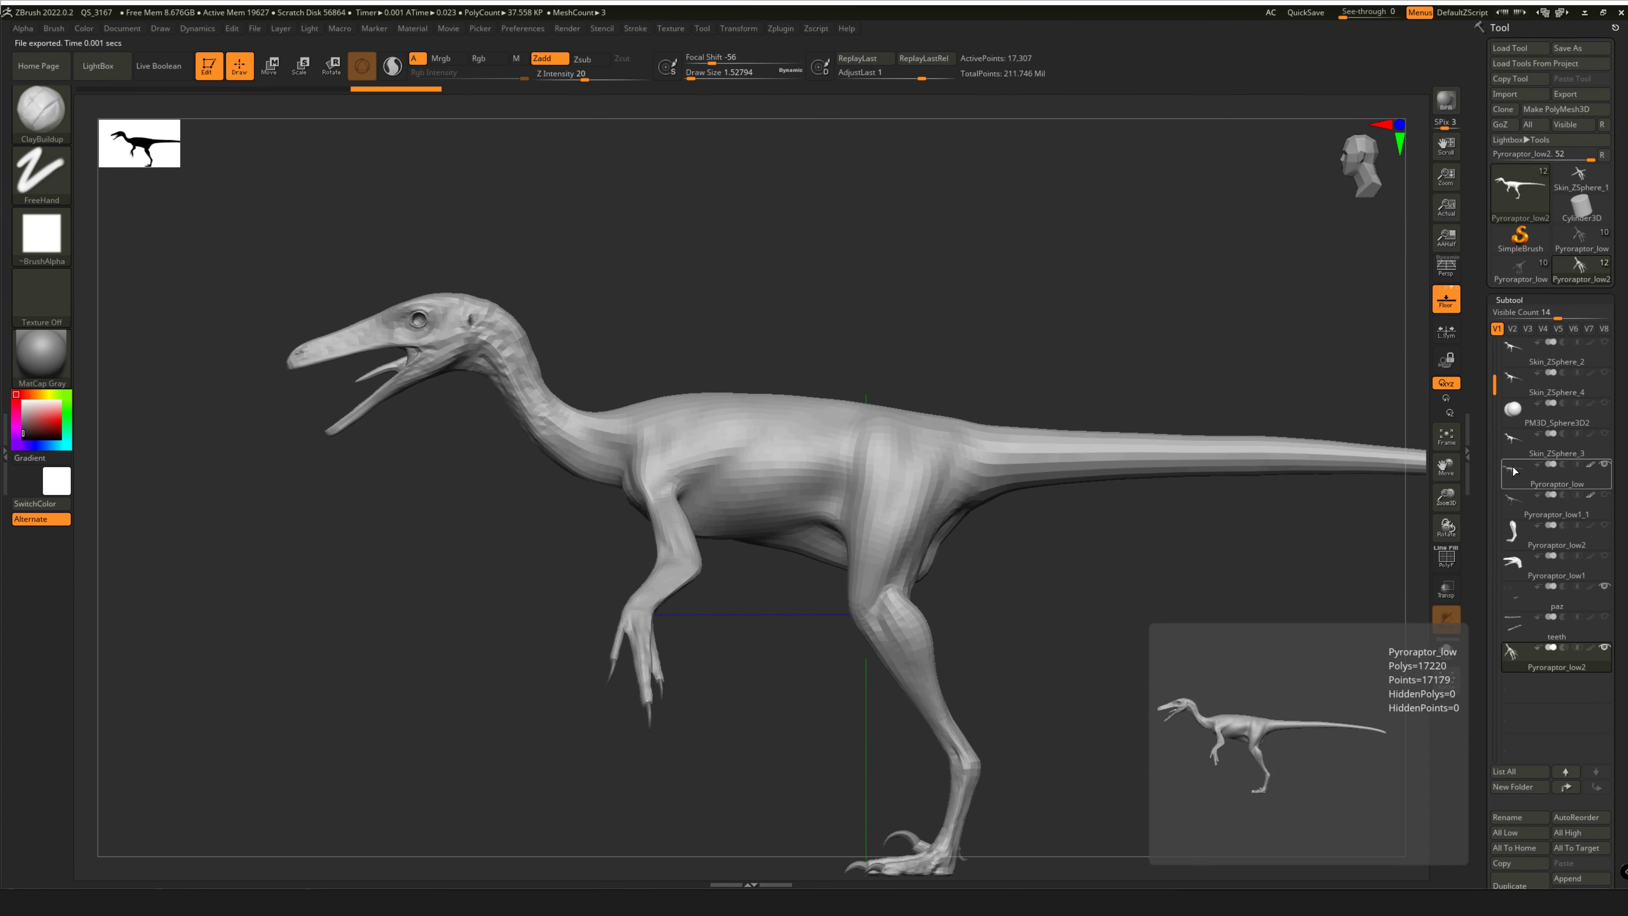
On Pyroraptor_low, run Multi Map Exporter at 4096 and save maps to the disp folder.
left_click(1515, 472)
left_click(814, 29)
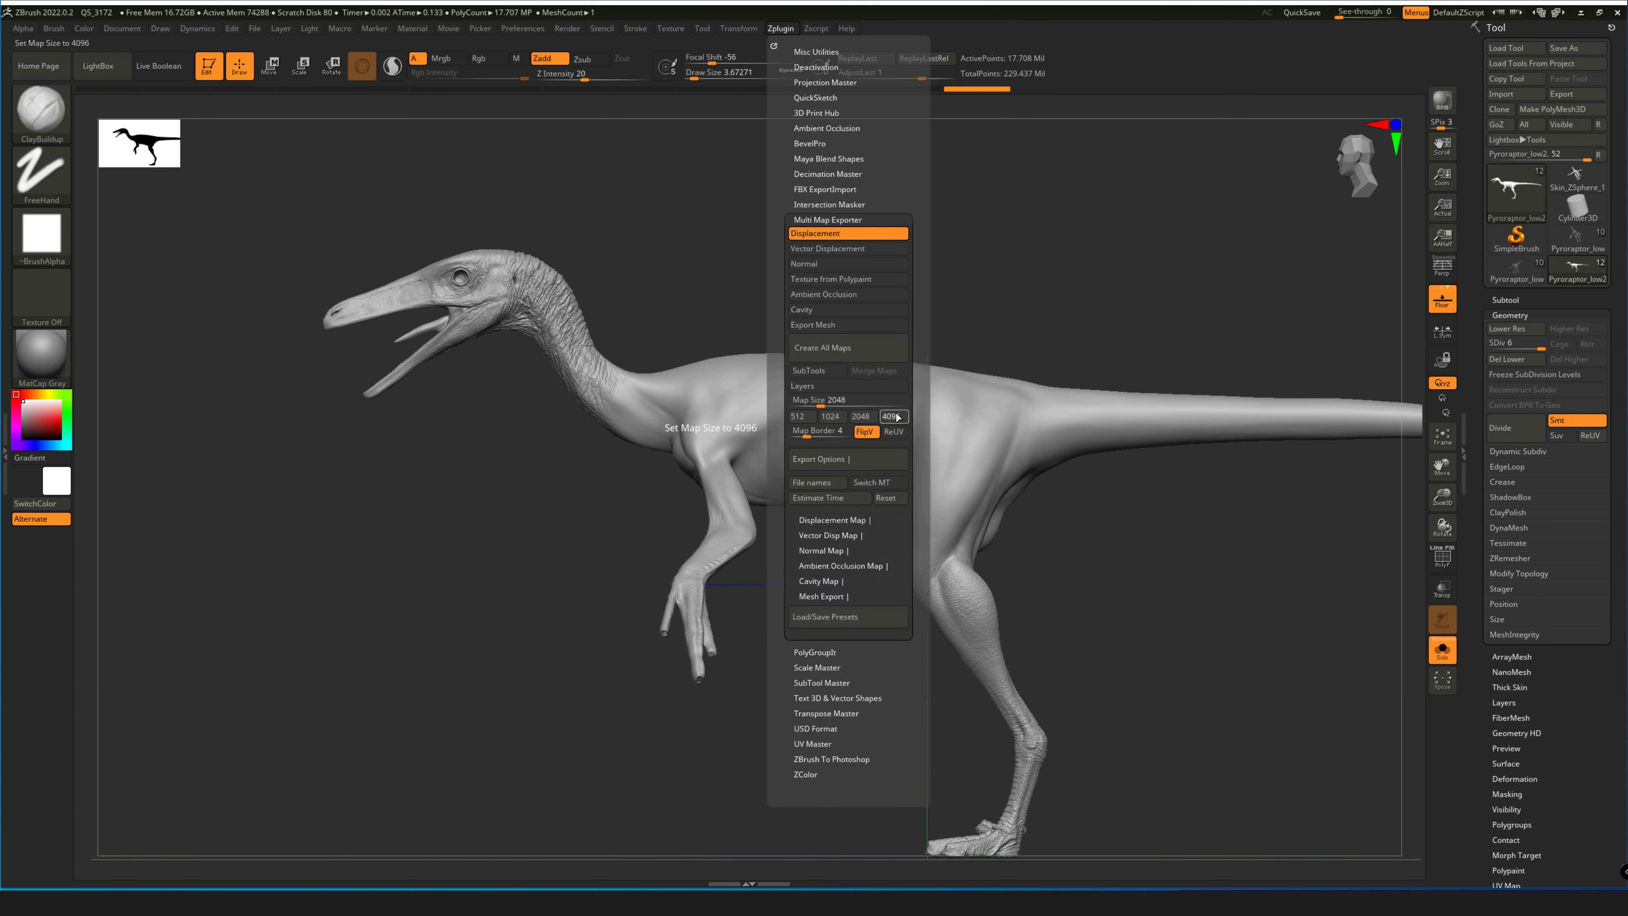
left_click(893, 416)
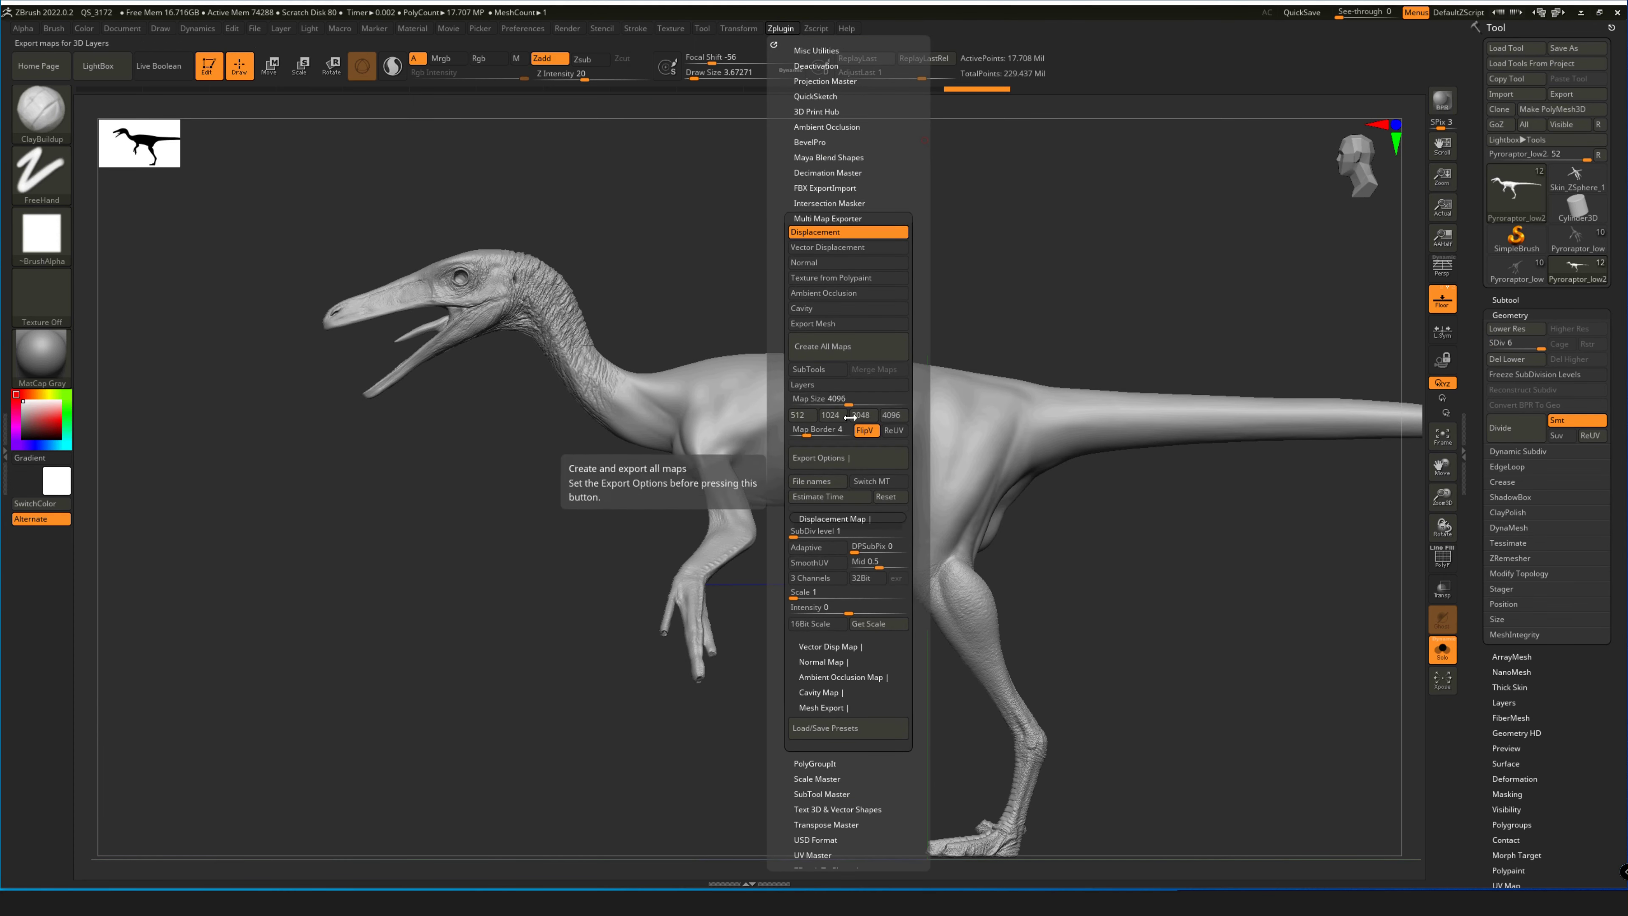
left_click(819, 457)
left_click(823, 347)
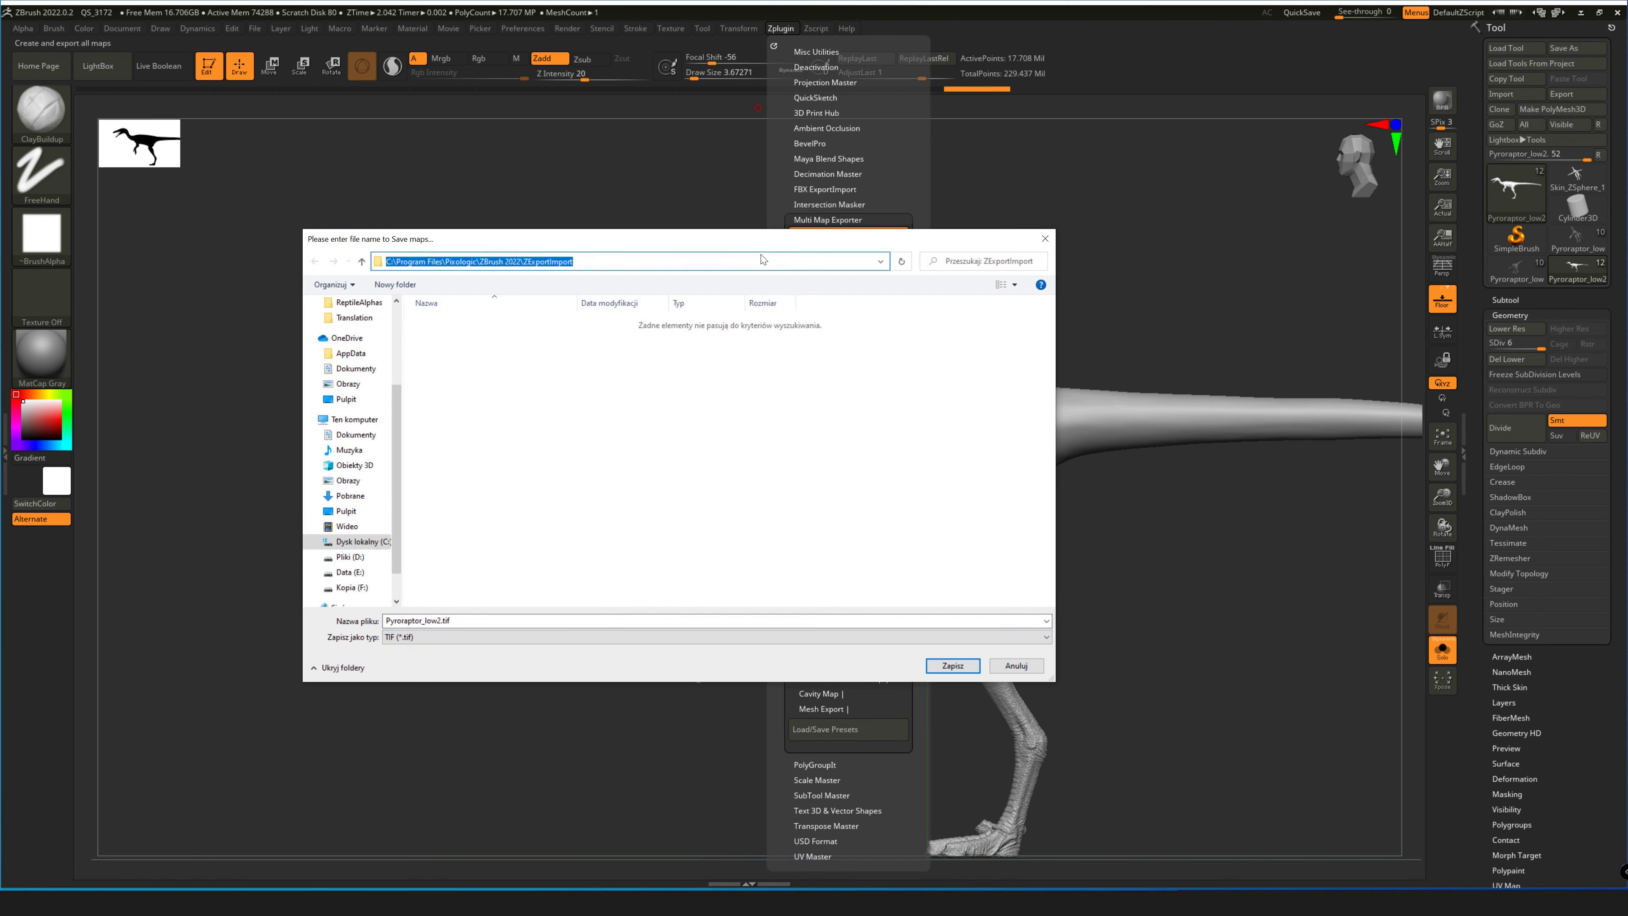
left_click(952, 666)
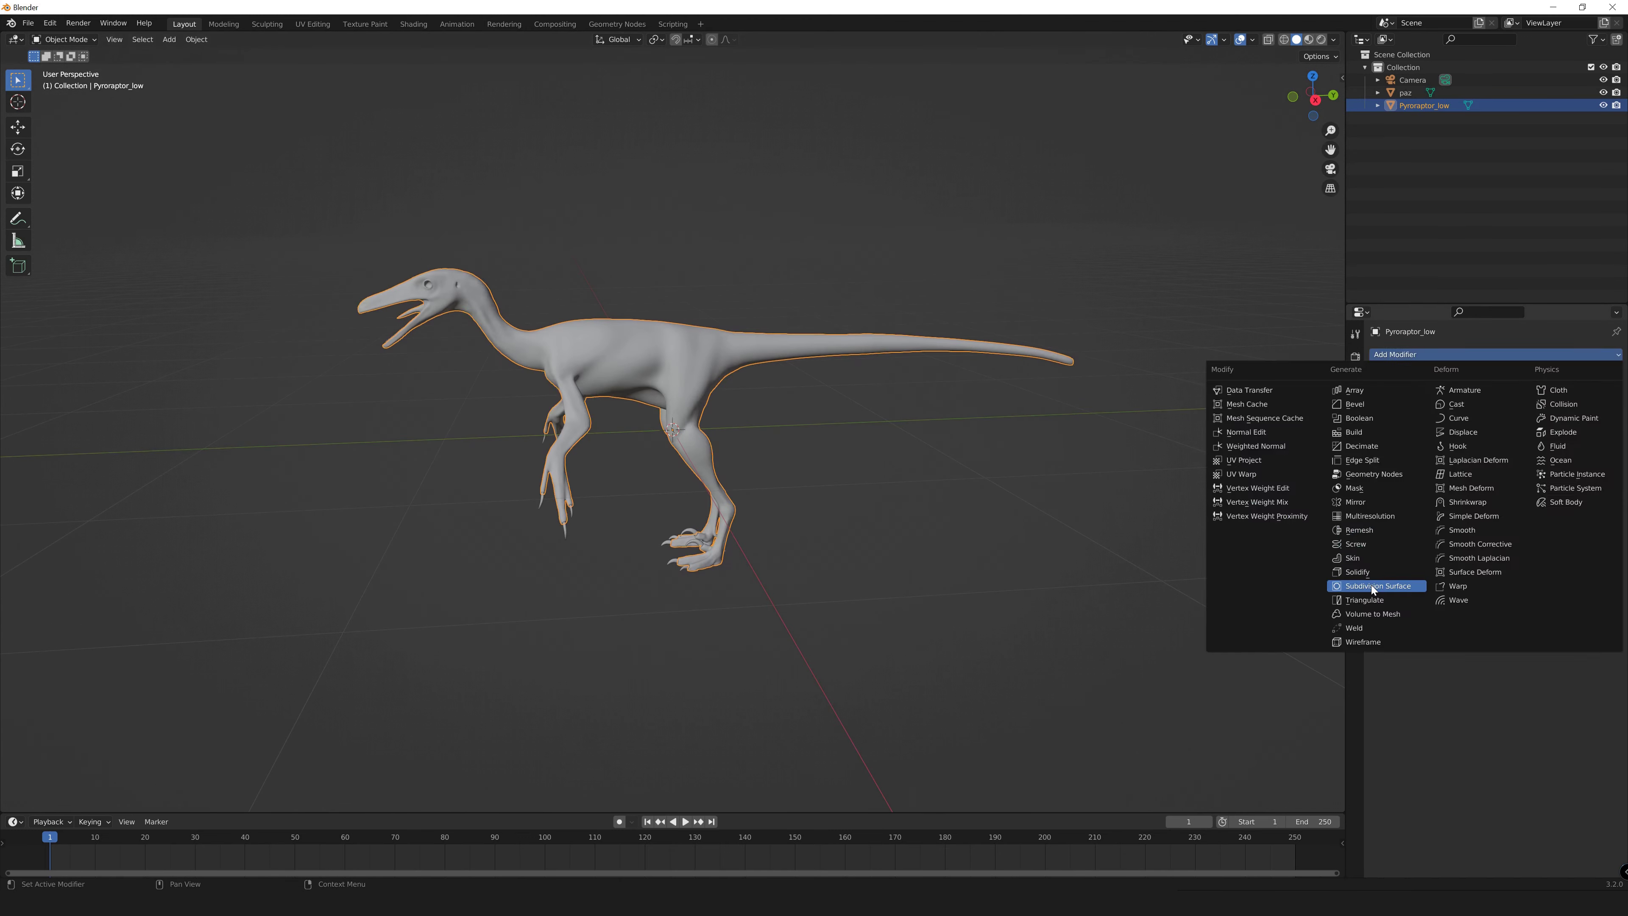
Give the raptor Subdivision Surface at viewport level 4 and a Displace using the UDIM disp map, strength 0.1.
left_click(1371, 586)
left_click(1372, 354)
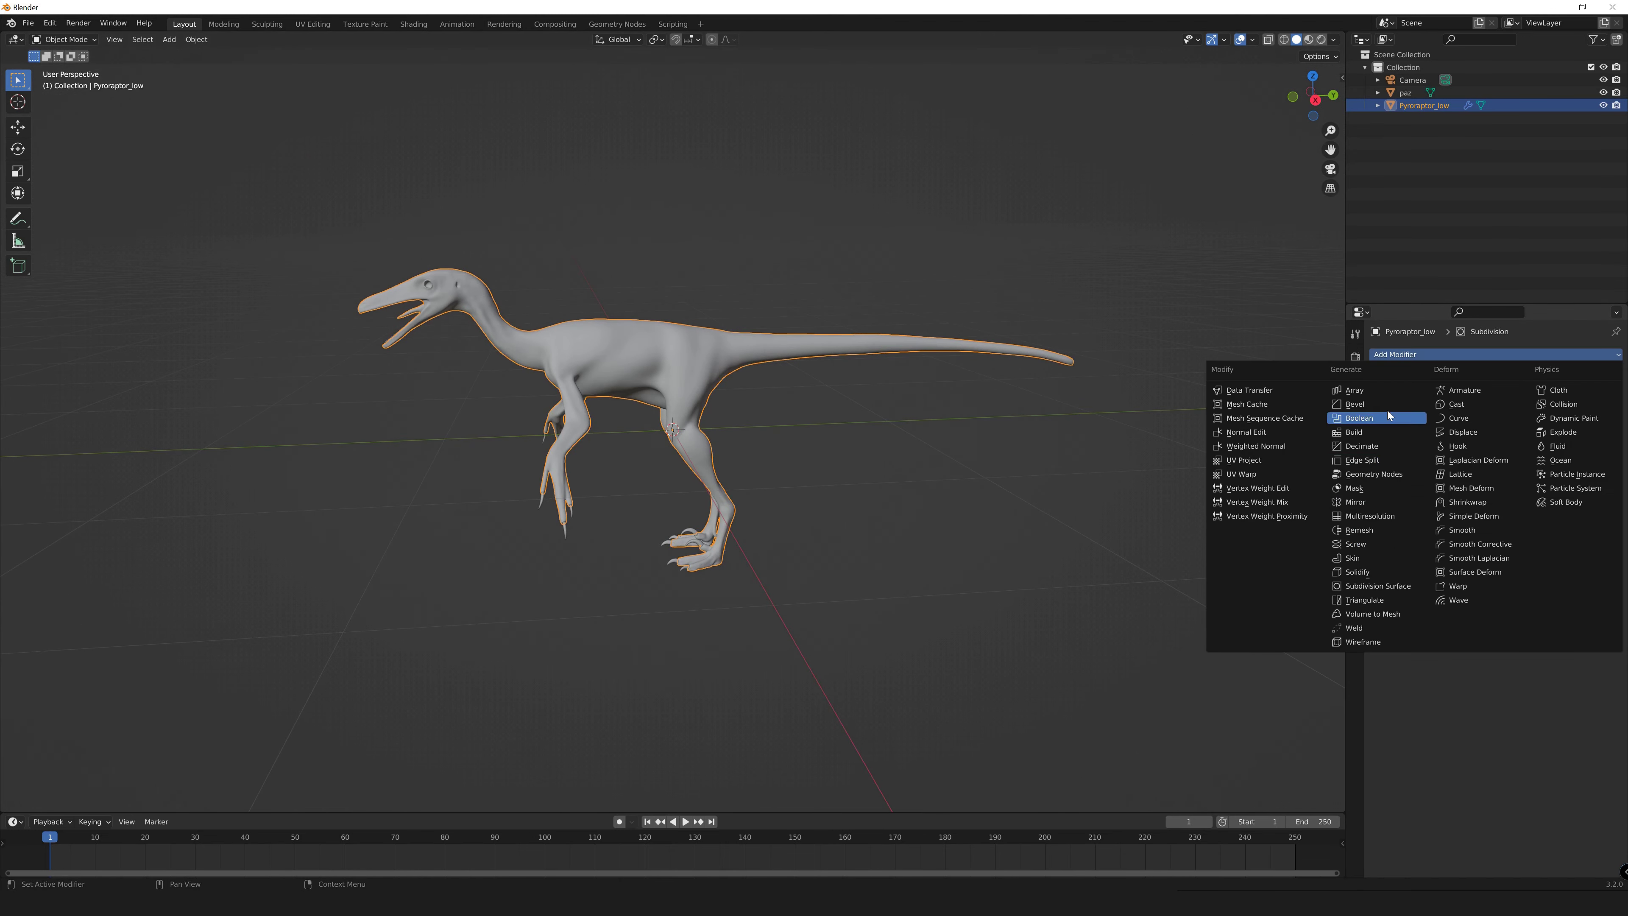
left_click(1463, 430)
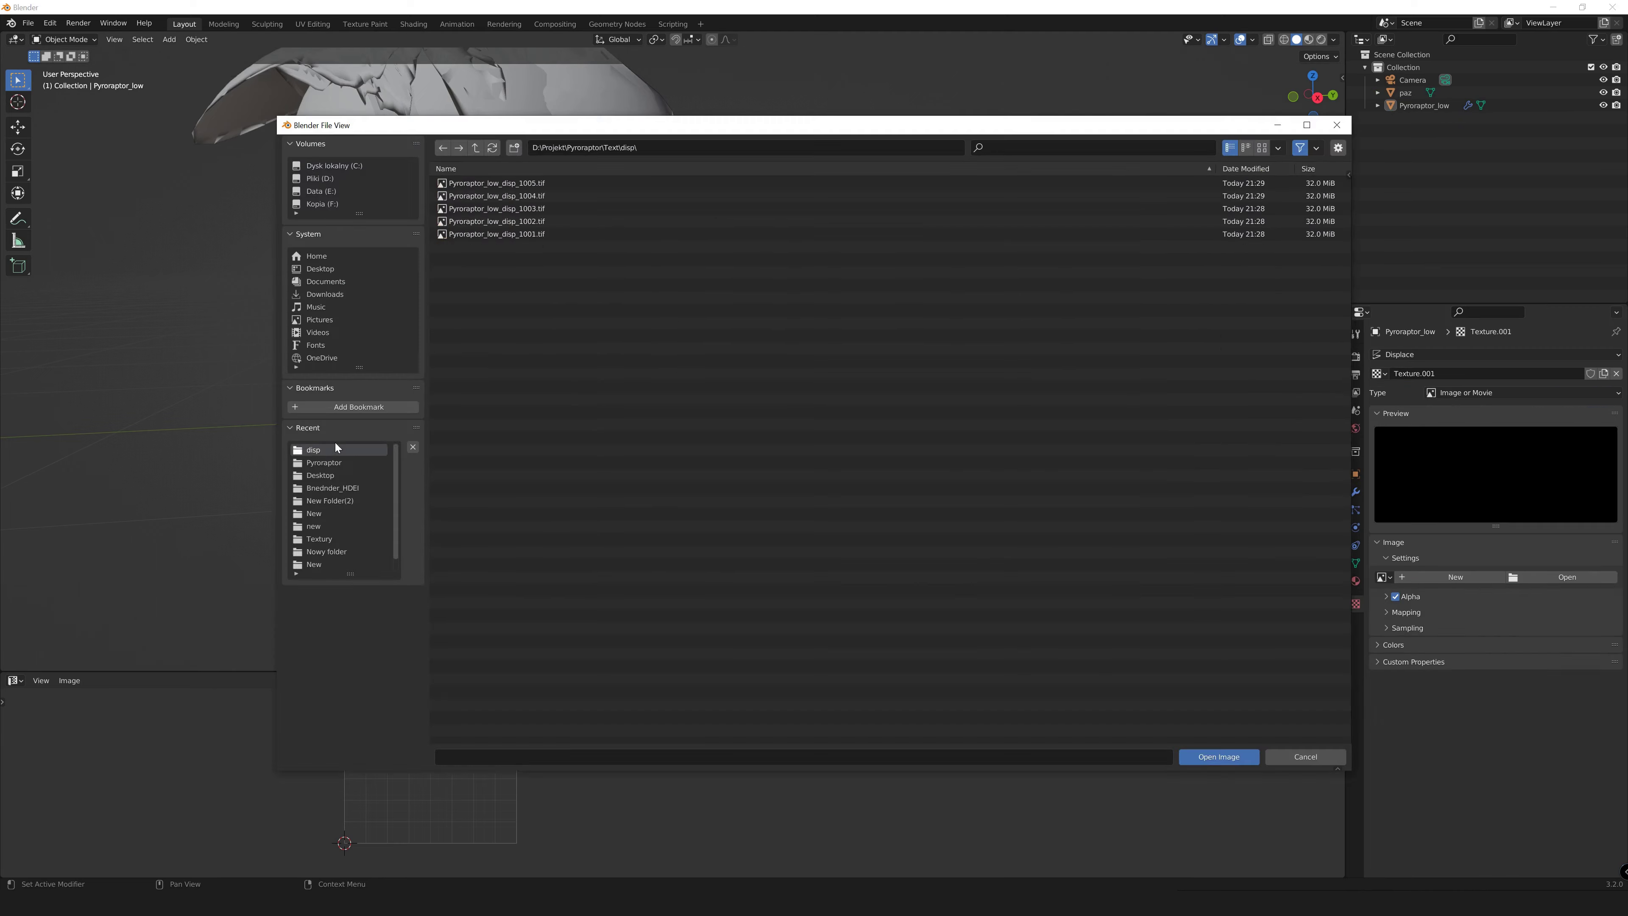
left_click(1218, 756)
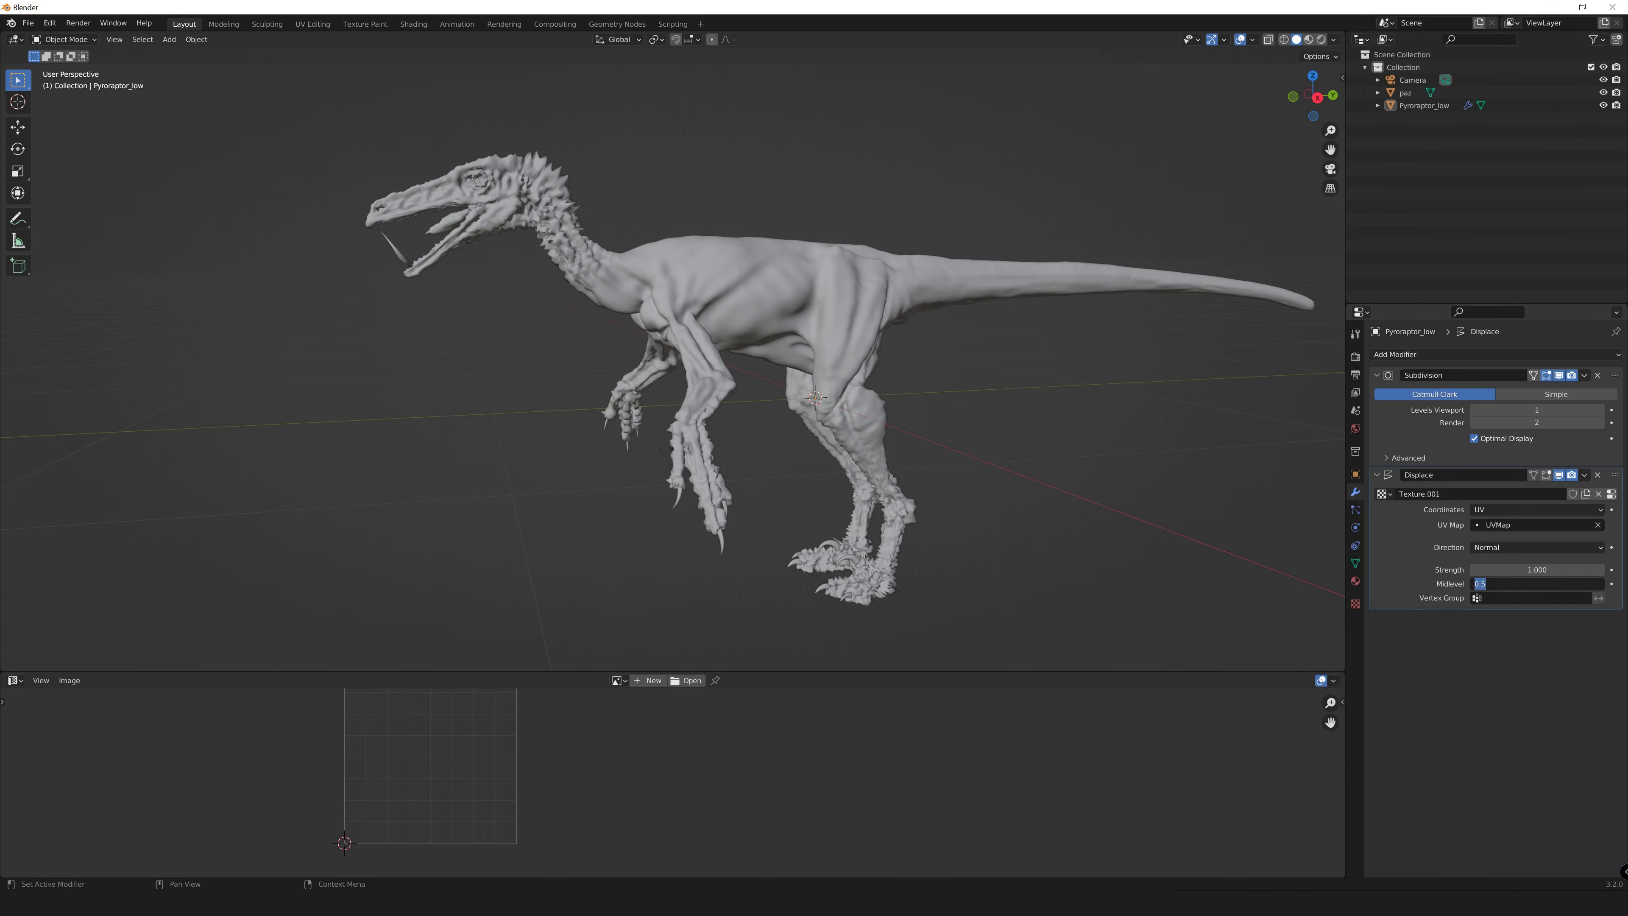
double_click(1536, 569)
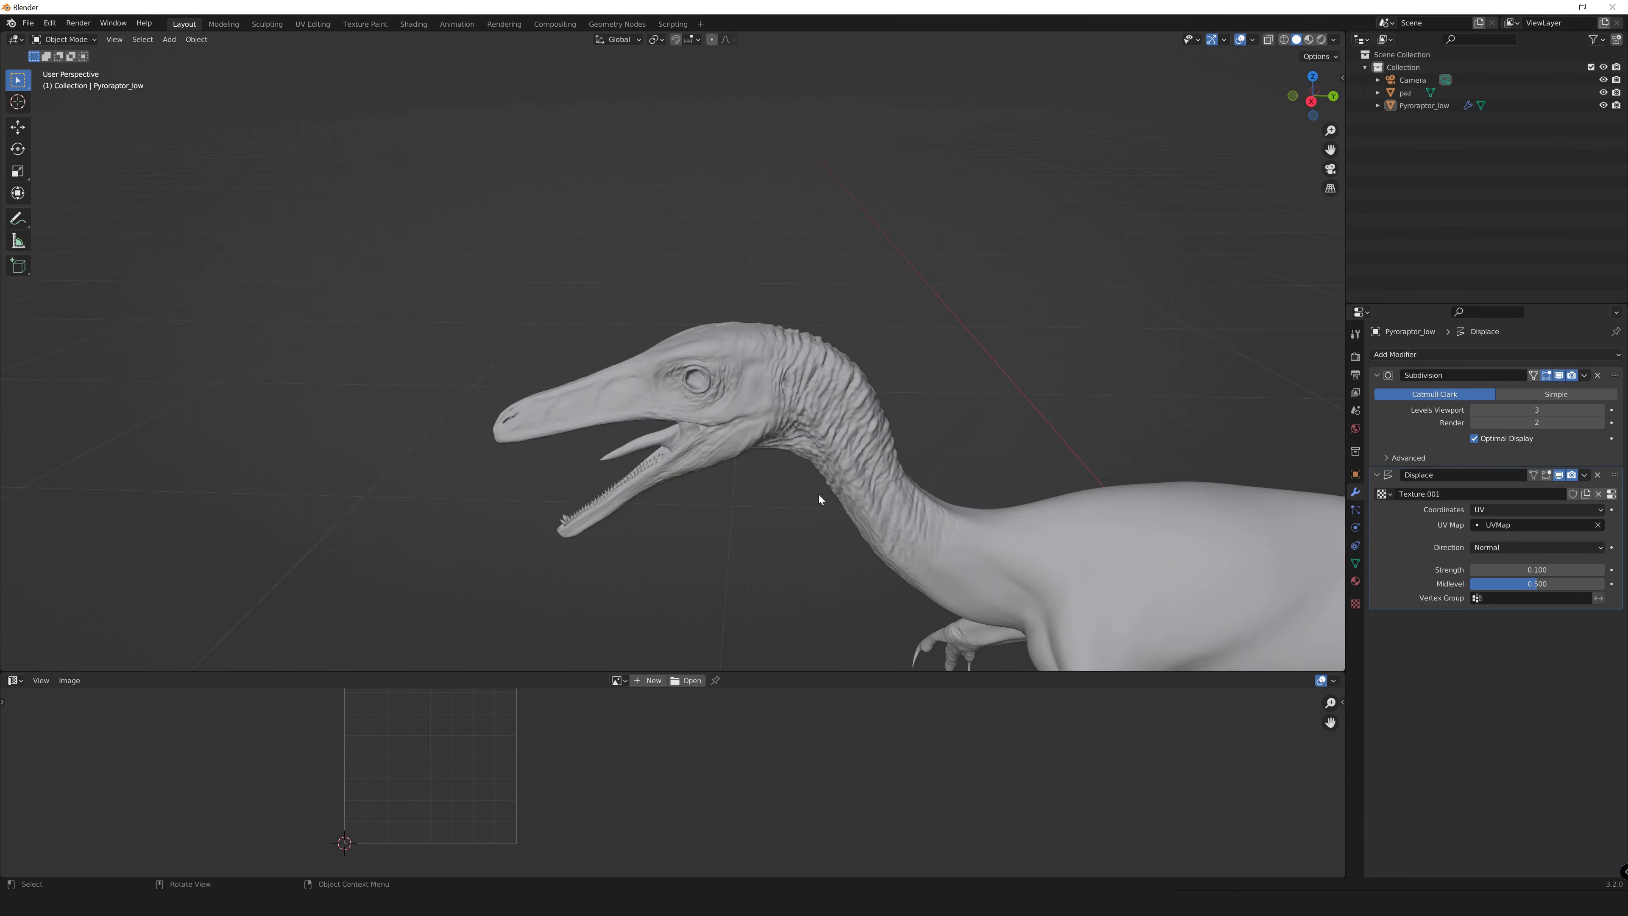
left_click(1601, 414)
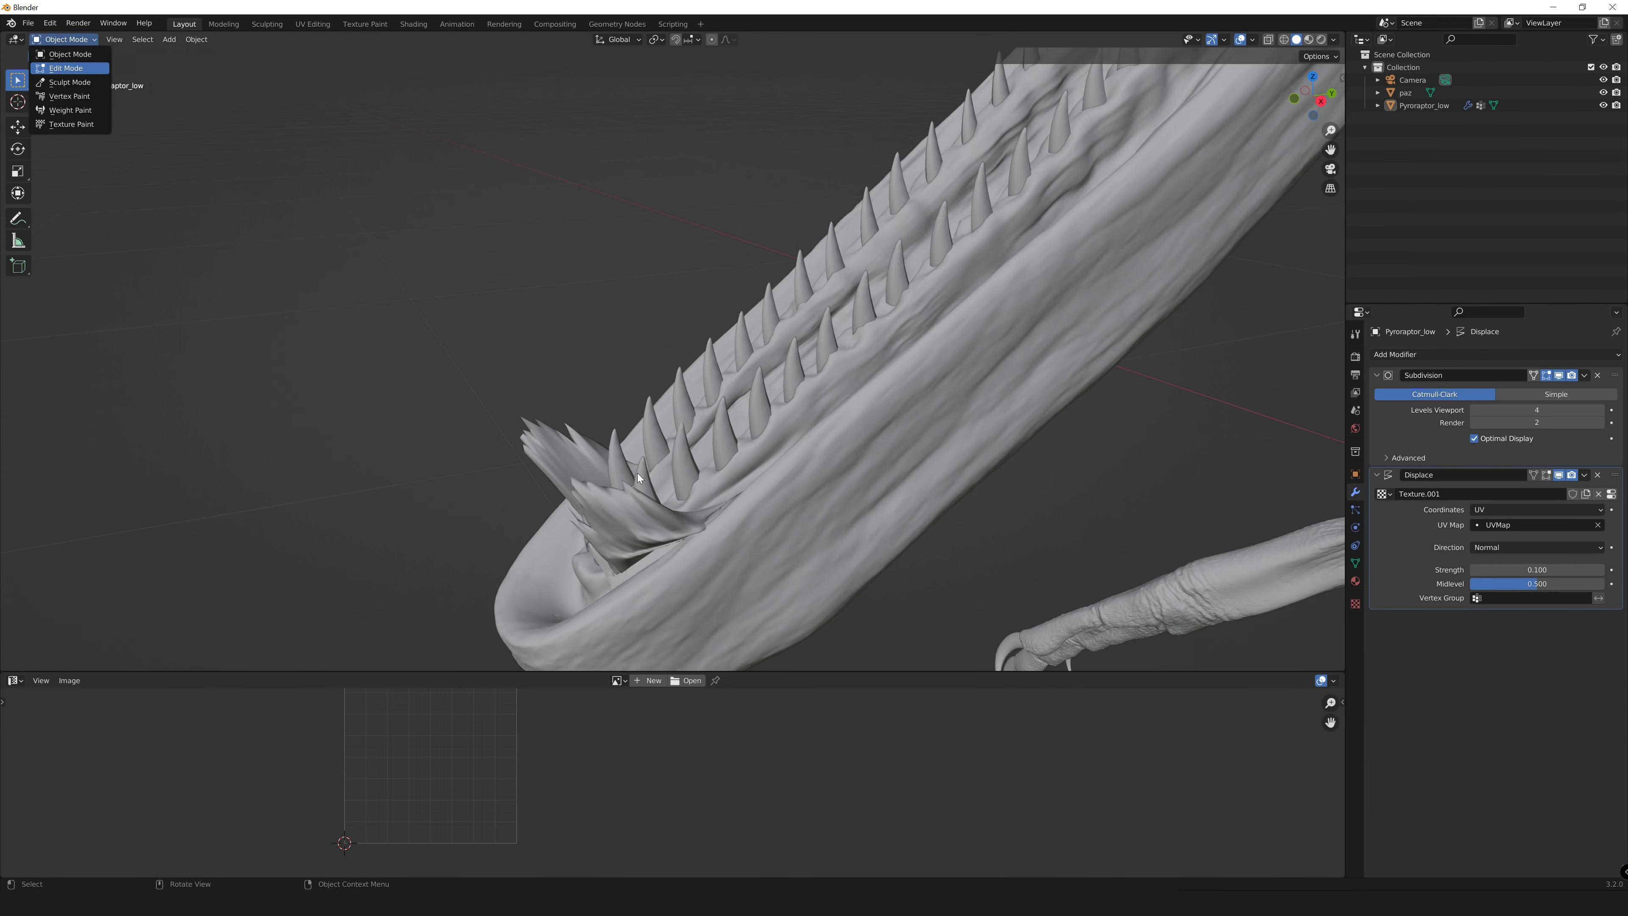
Switch the raptor into edit mode and open its vertex group settings for the displace mask.
key("Return")
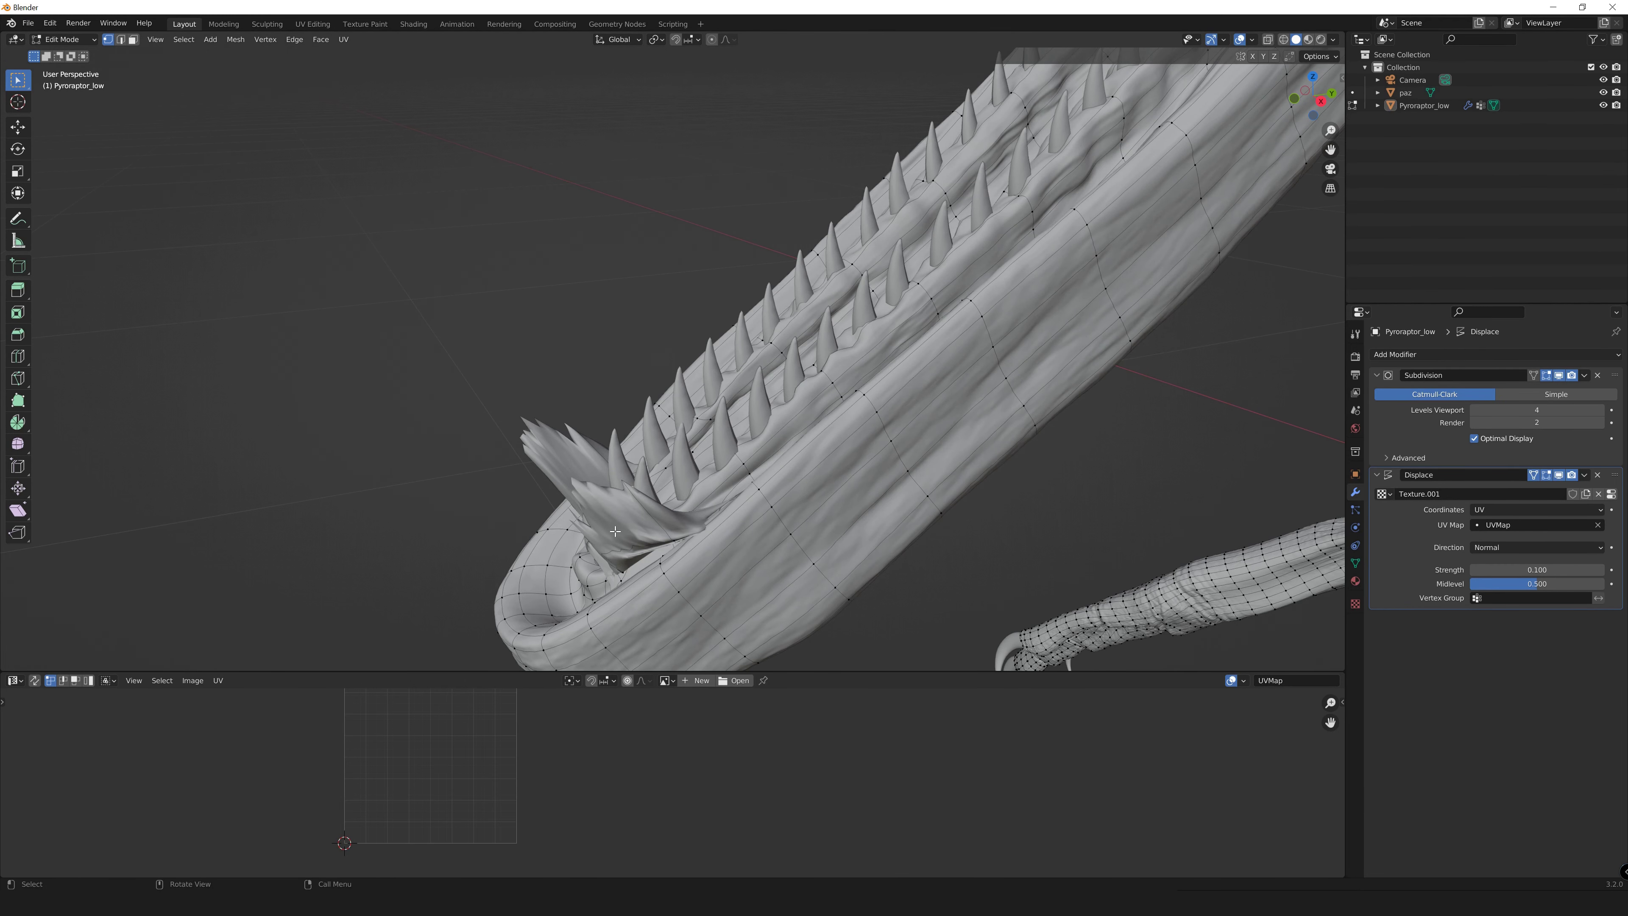
left_click(1355, 563)
left_click(1355, 492)
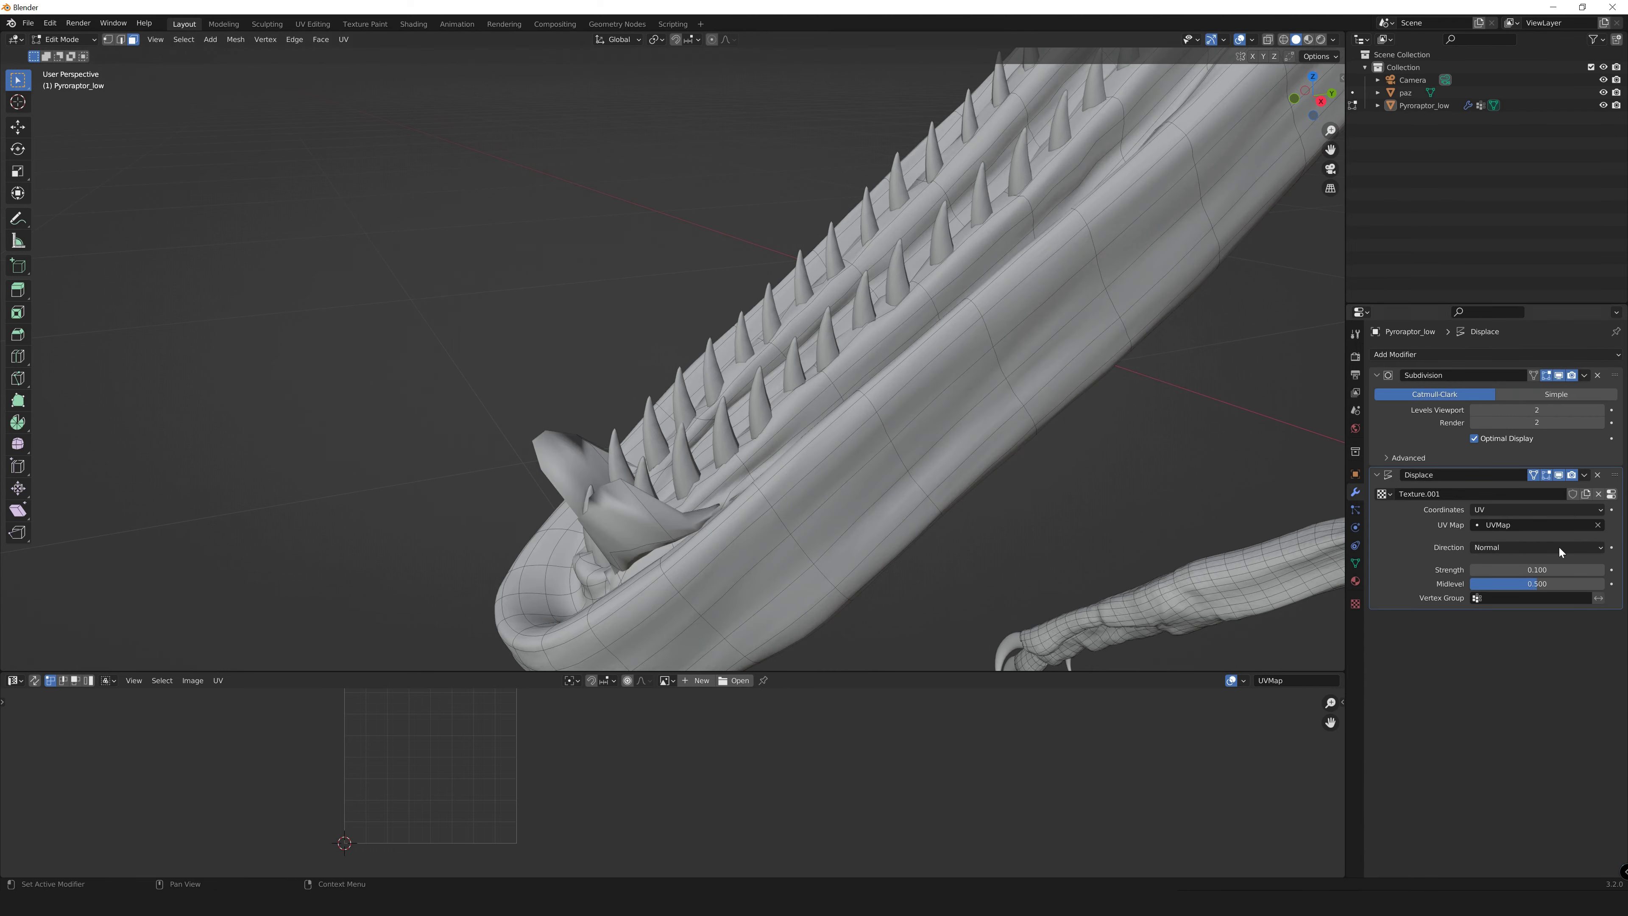
left_click(1355, 563)
Inspect the displaced raptor from several angles, then bring up the Wavefront OBJ export browser.
mouse_move(641, 359)
middle_mouse_down()
mouse_move(892, 371)
mouse_move(626, 454)
middle_mouse_up()
mouse_move(833, 385)
middle_mouse_down()
mouse_move(646, 325)
mouse_move(705, 302)
middle_mouse_up()
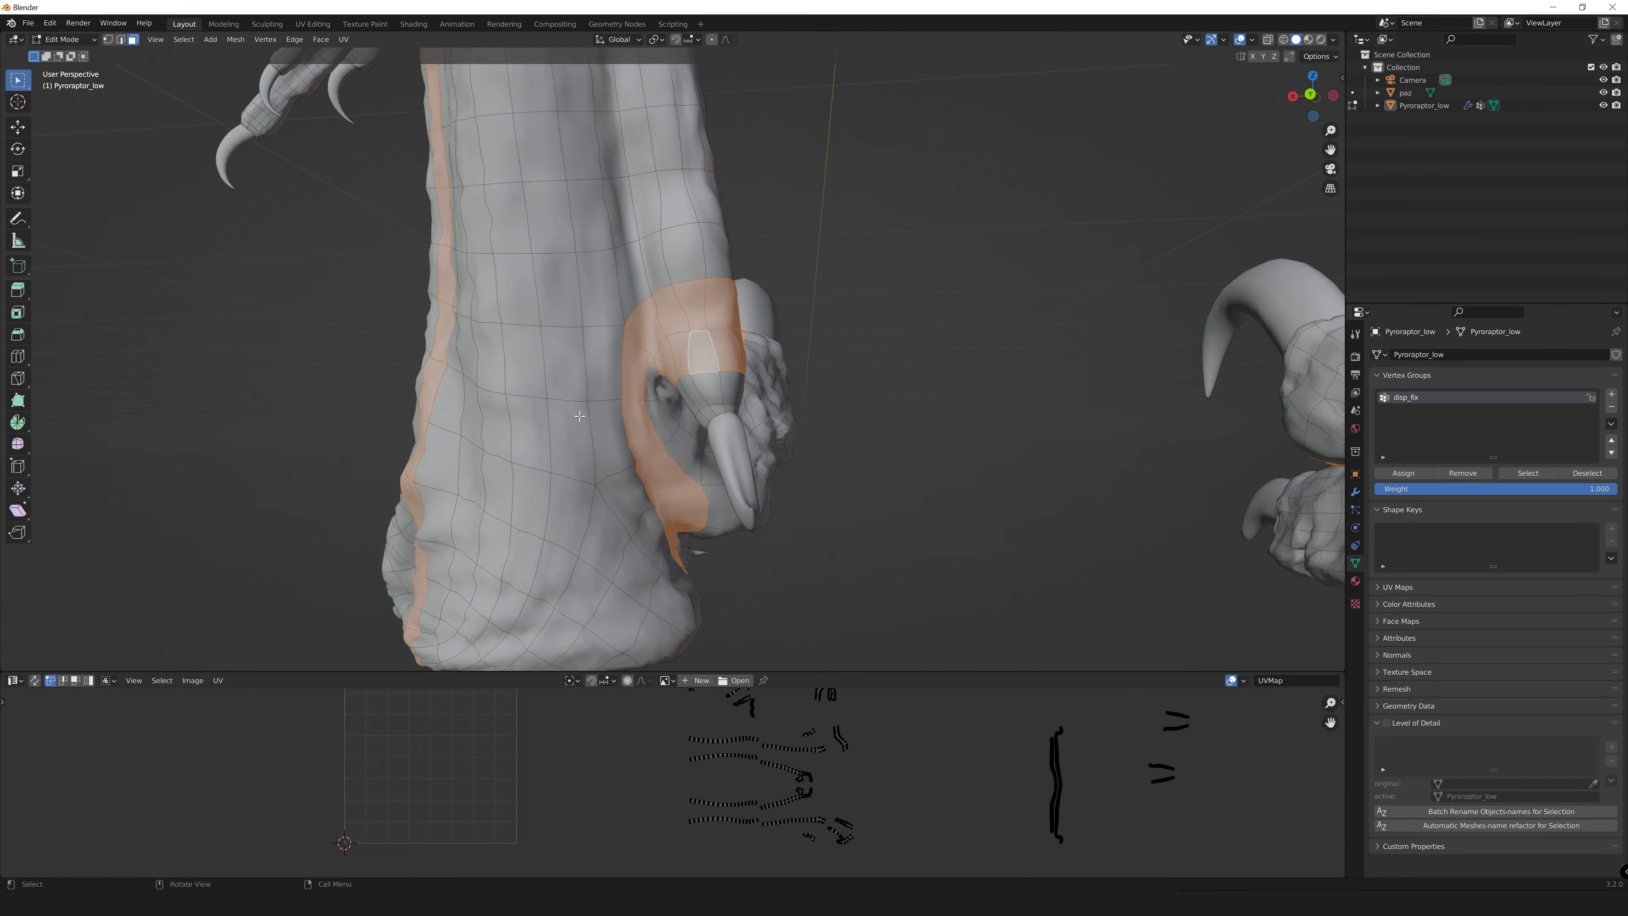
middle_click_drag(580, 415, 826, 352)
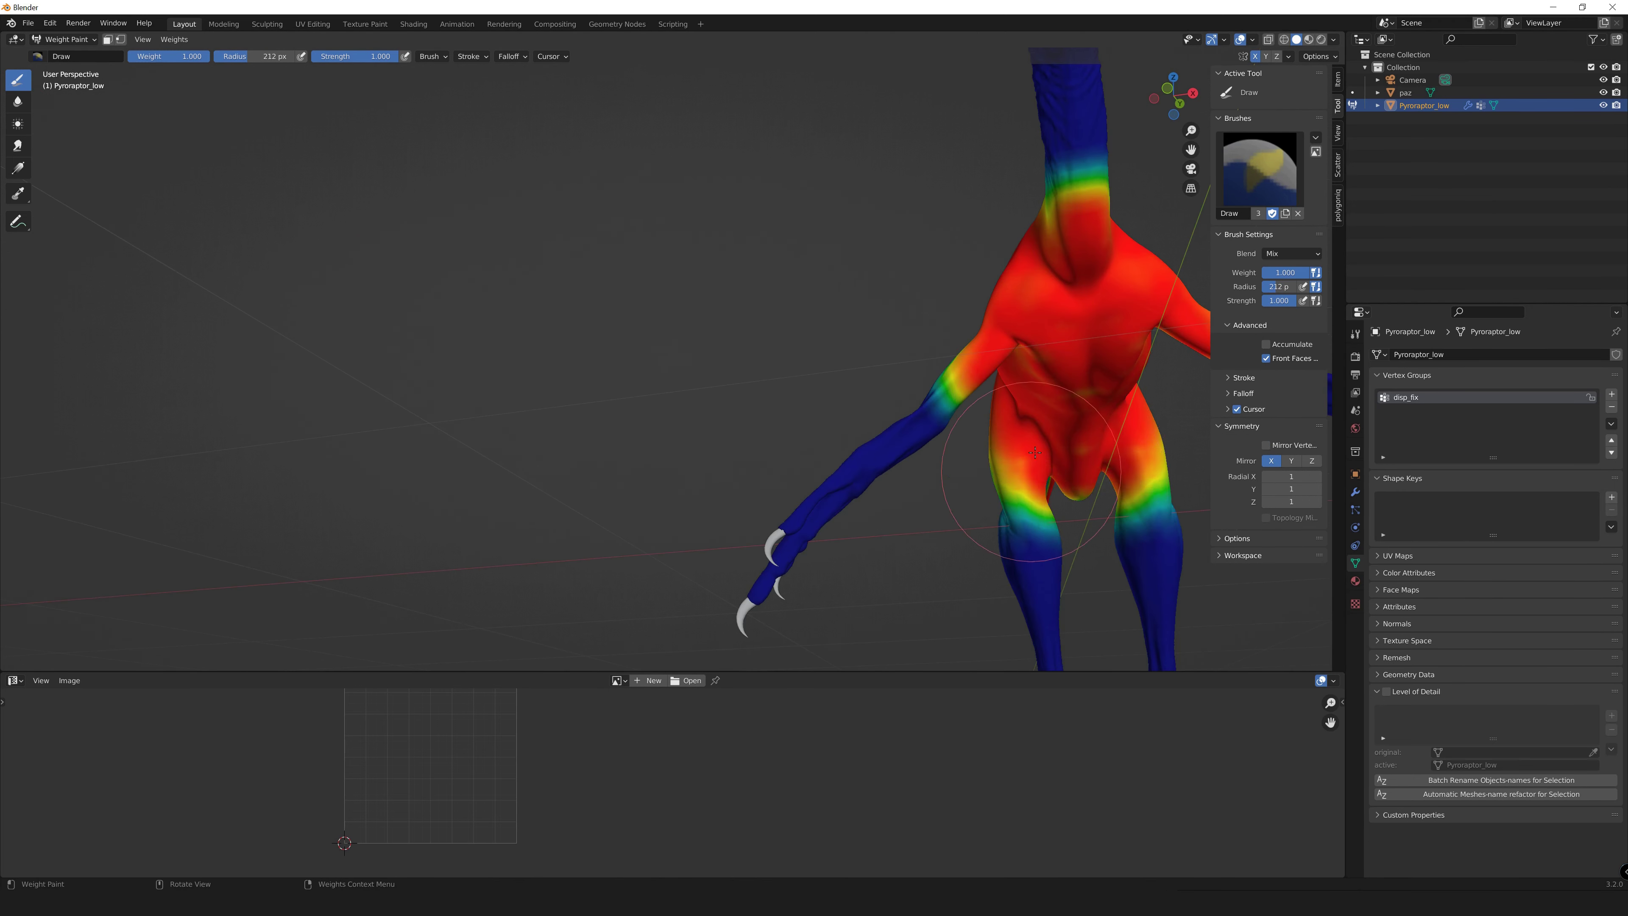
middle_click_drag(1034, 452, 652, 533)
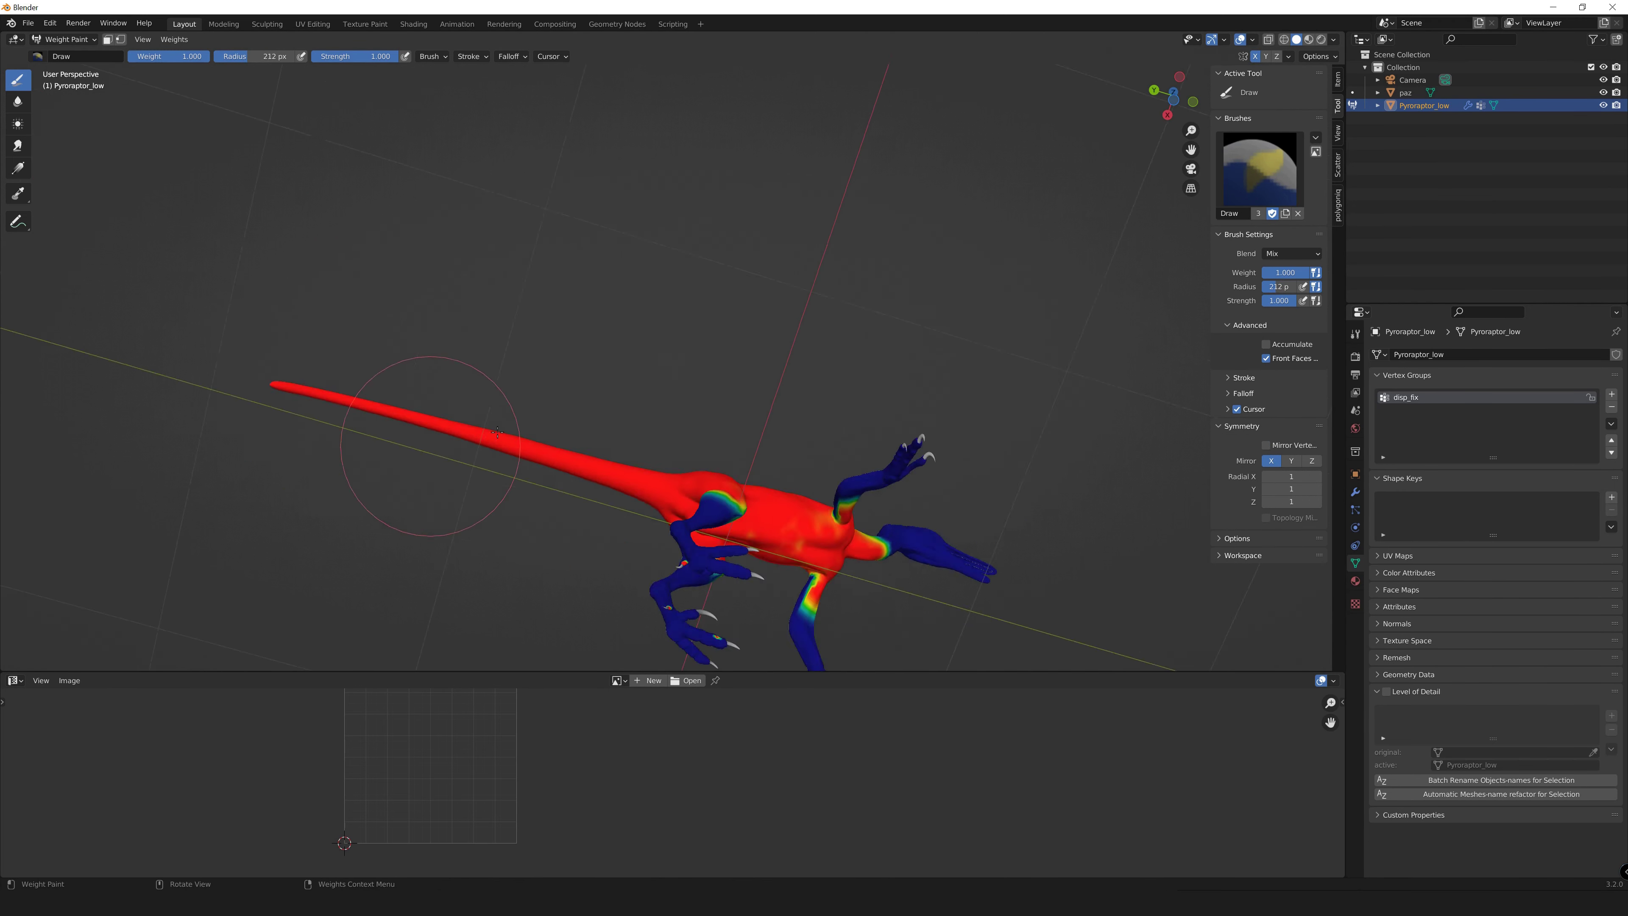
mouse_move(497, 432)
middle_mouse_down()
mouse_move(866, 341)
mouse_move(545, 497)
middle_mouse_up()
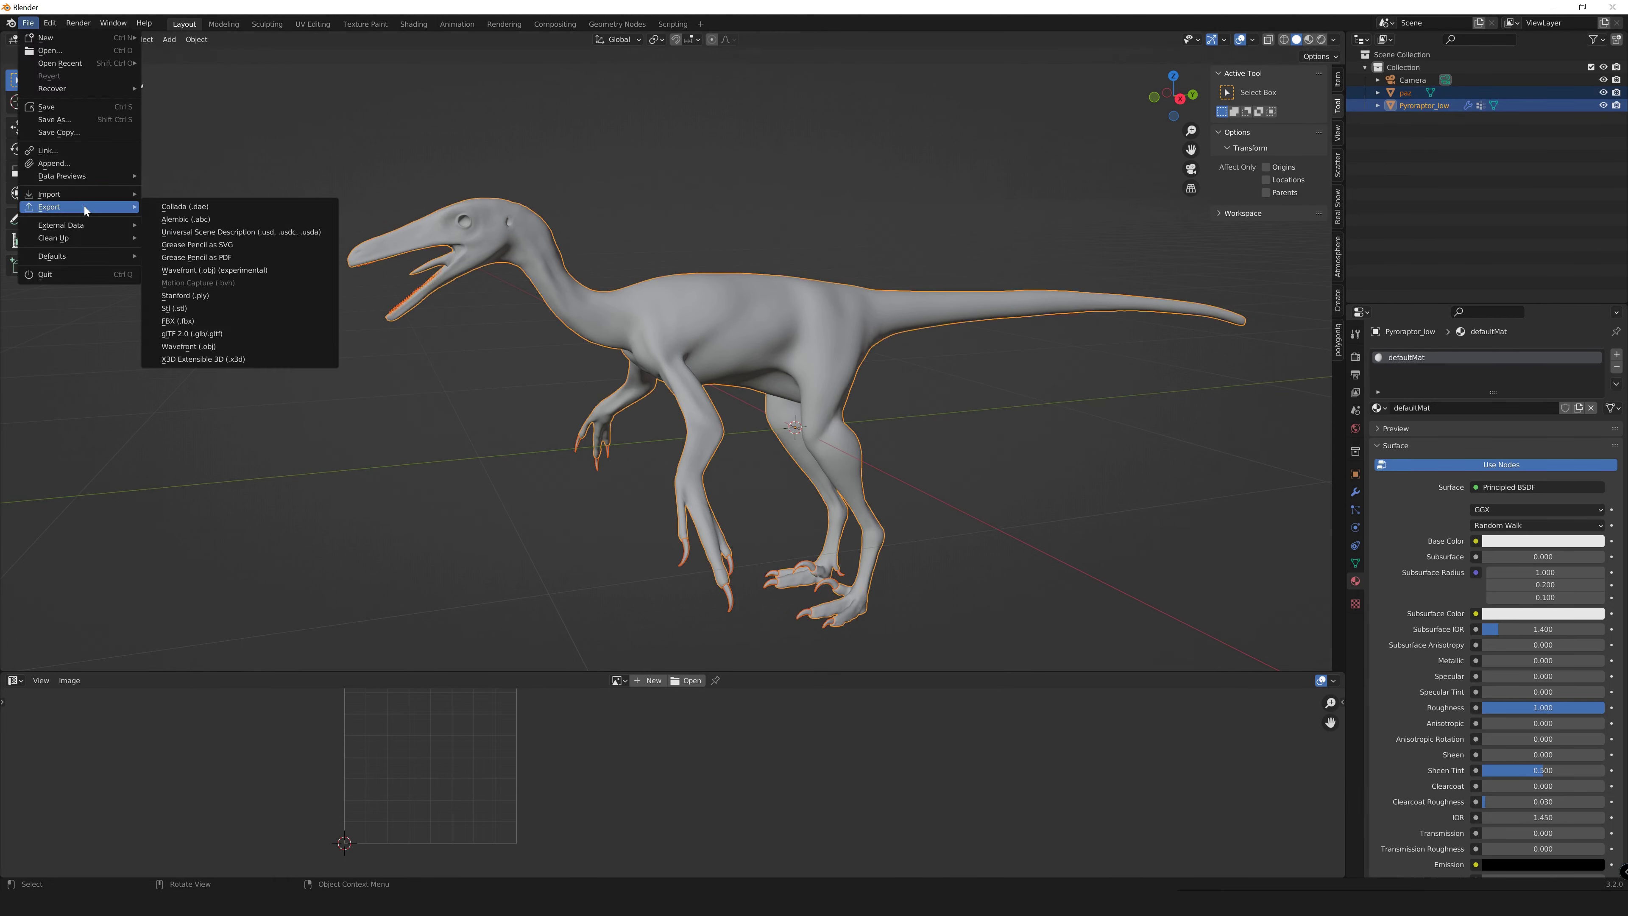
left_click(188, 346)
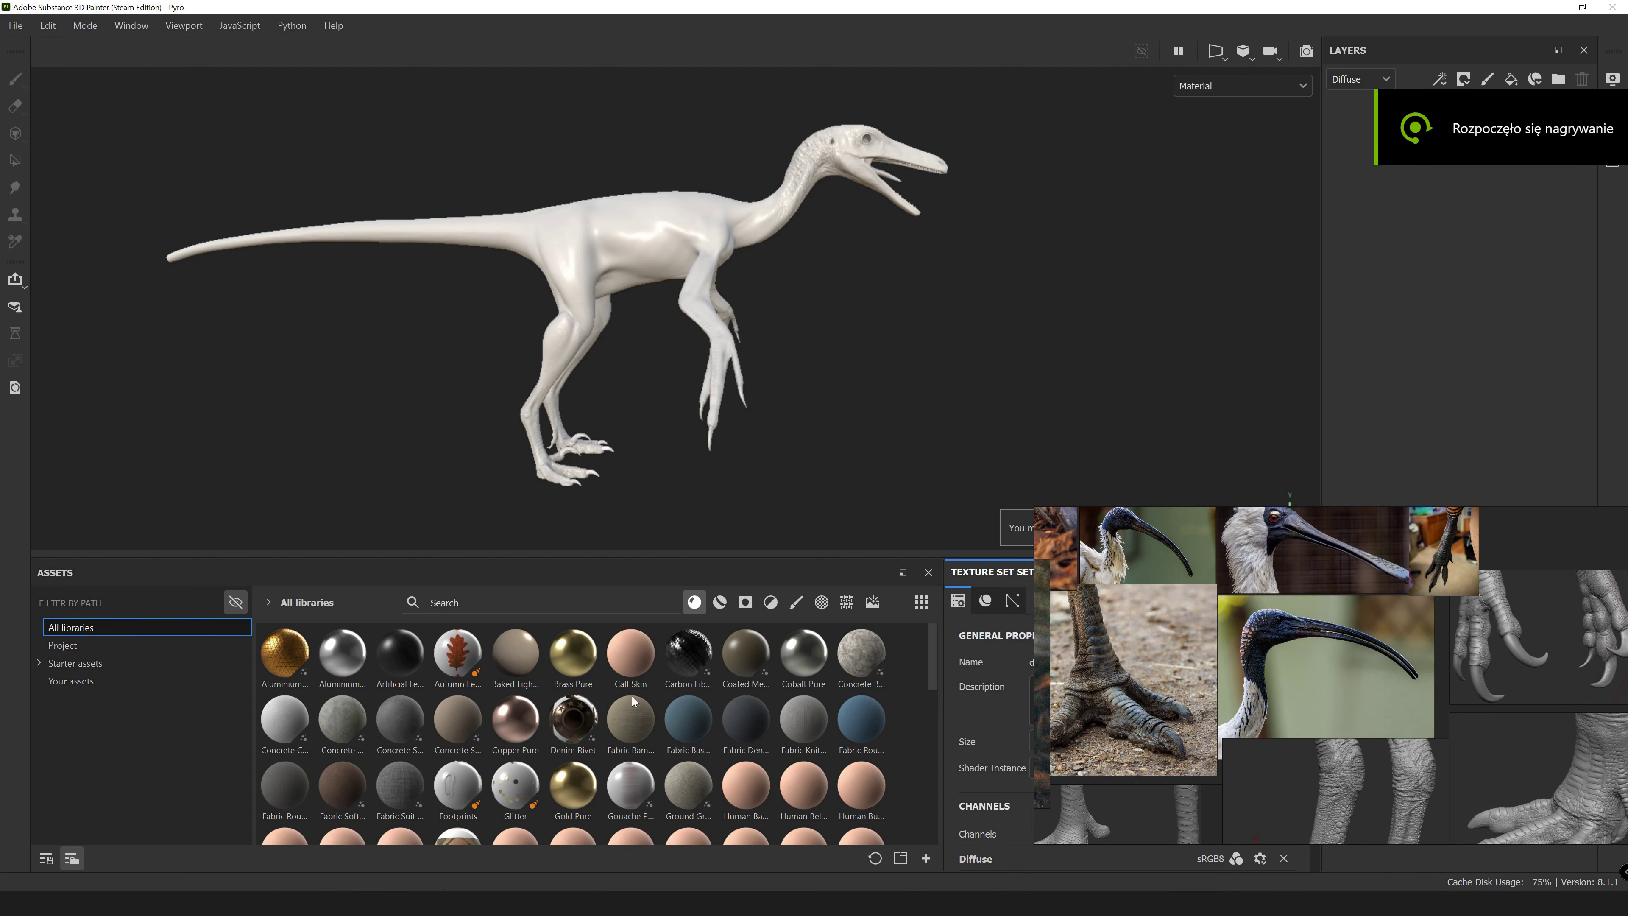
scroll(625, 685, "down", 5)
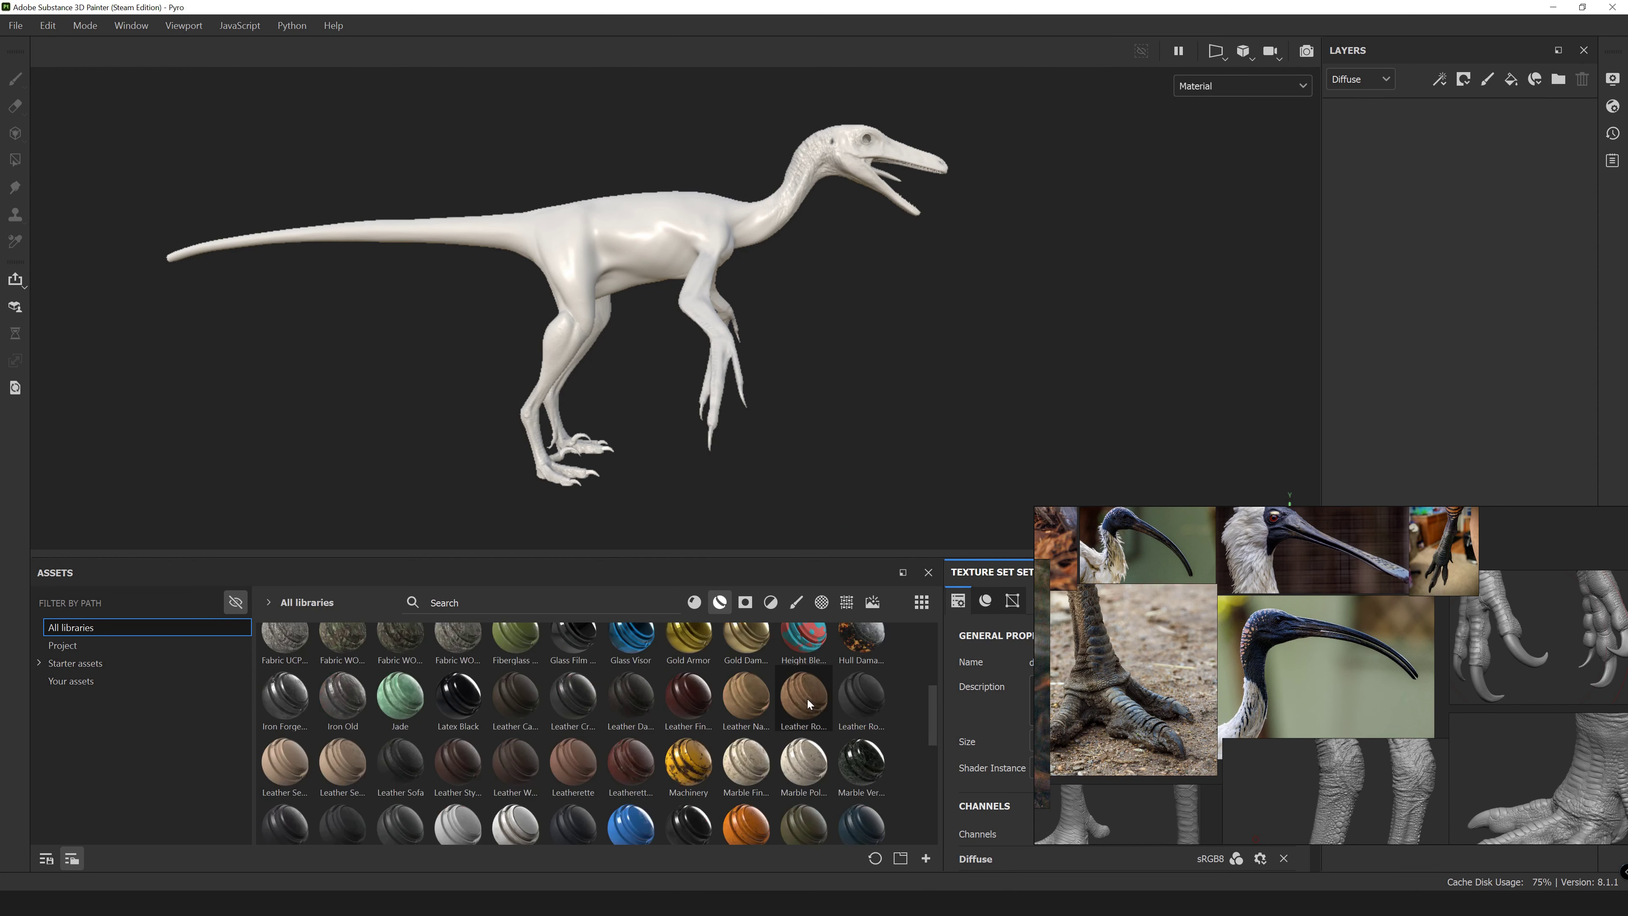
Drop the skin smart material onto the raptor and raise the Skin Patches layer's opacity to 29.
scroll(625, 685, "down", 1)
left_click_drag(516, 632, 1468, 144)
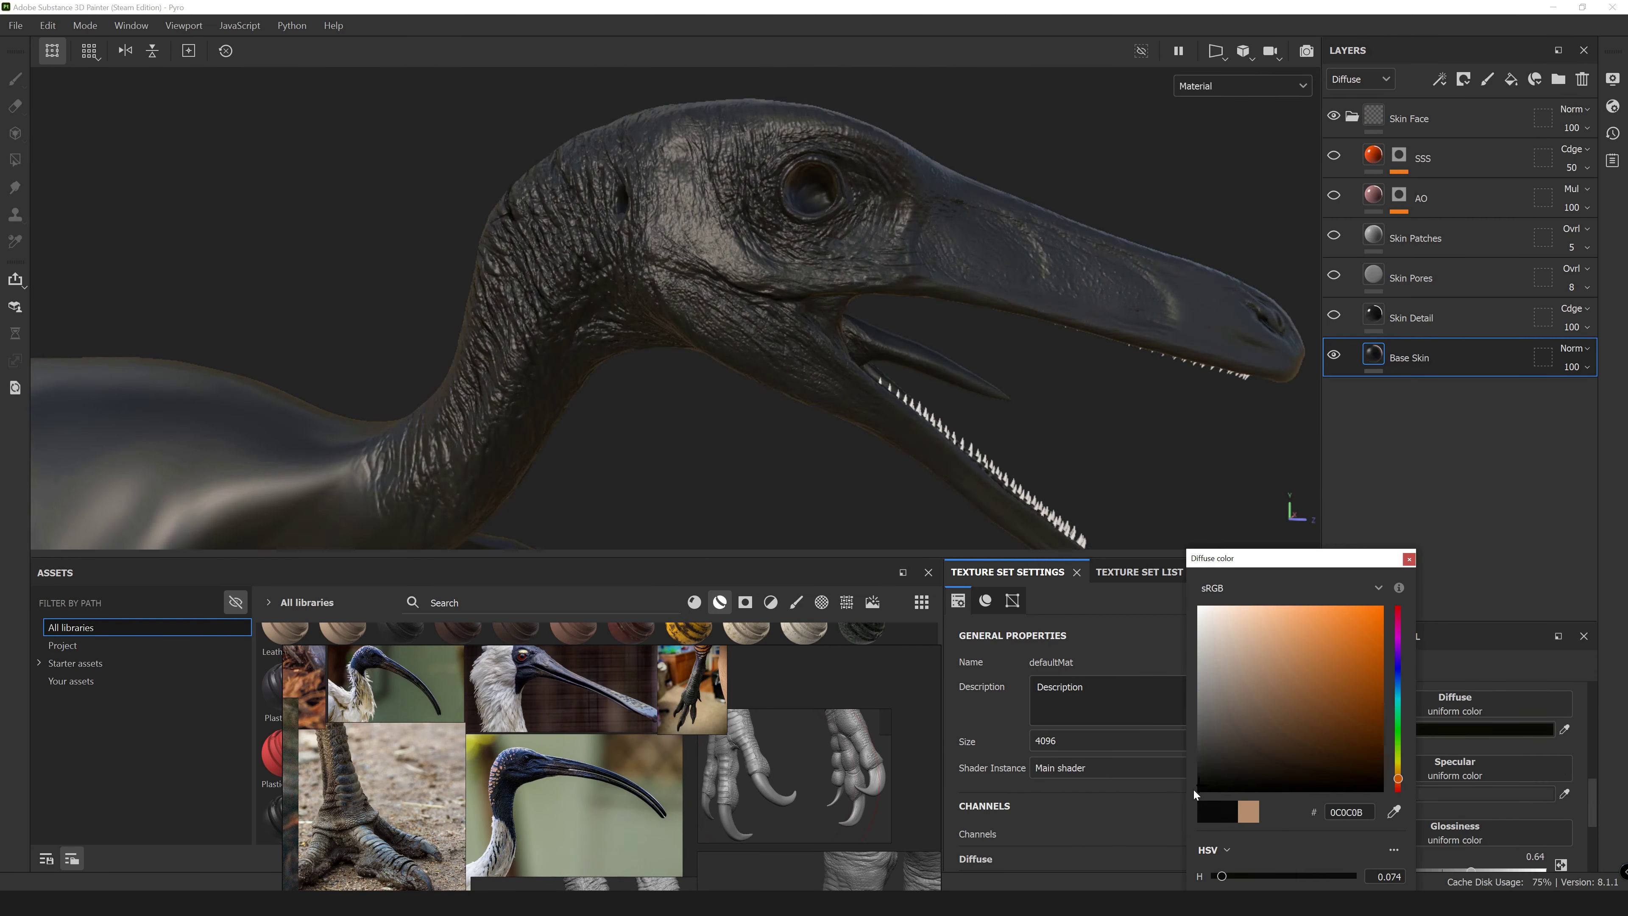
left_click(1373, 366)
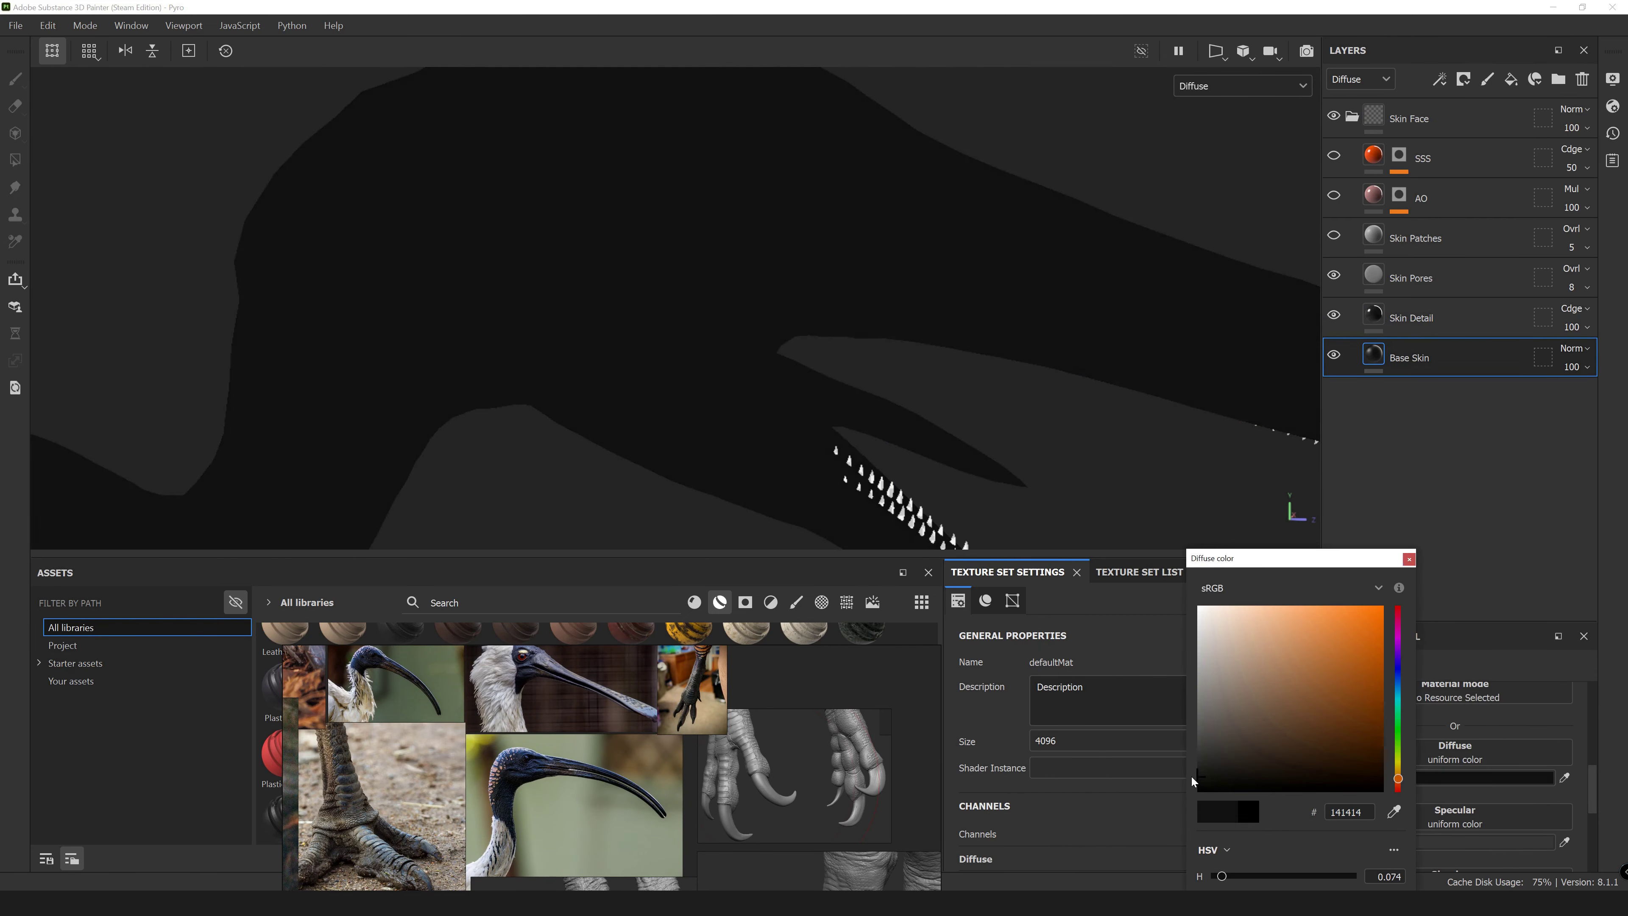
left_click_drag(1583, 324, 1586, 324)
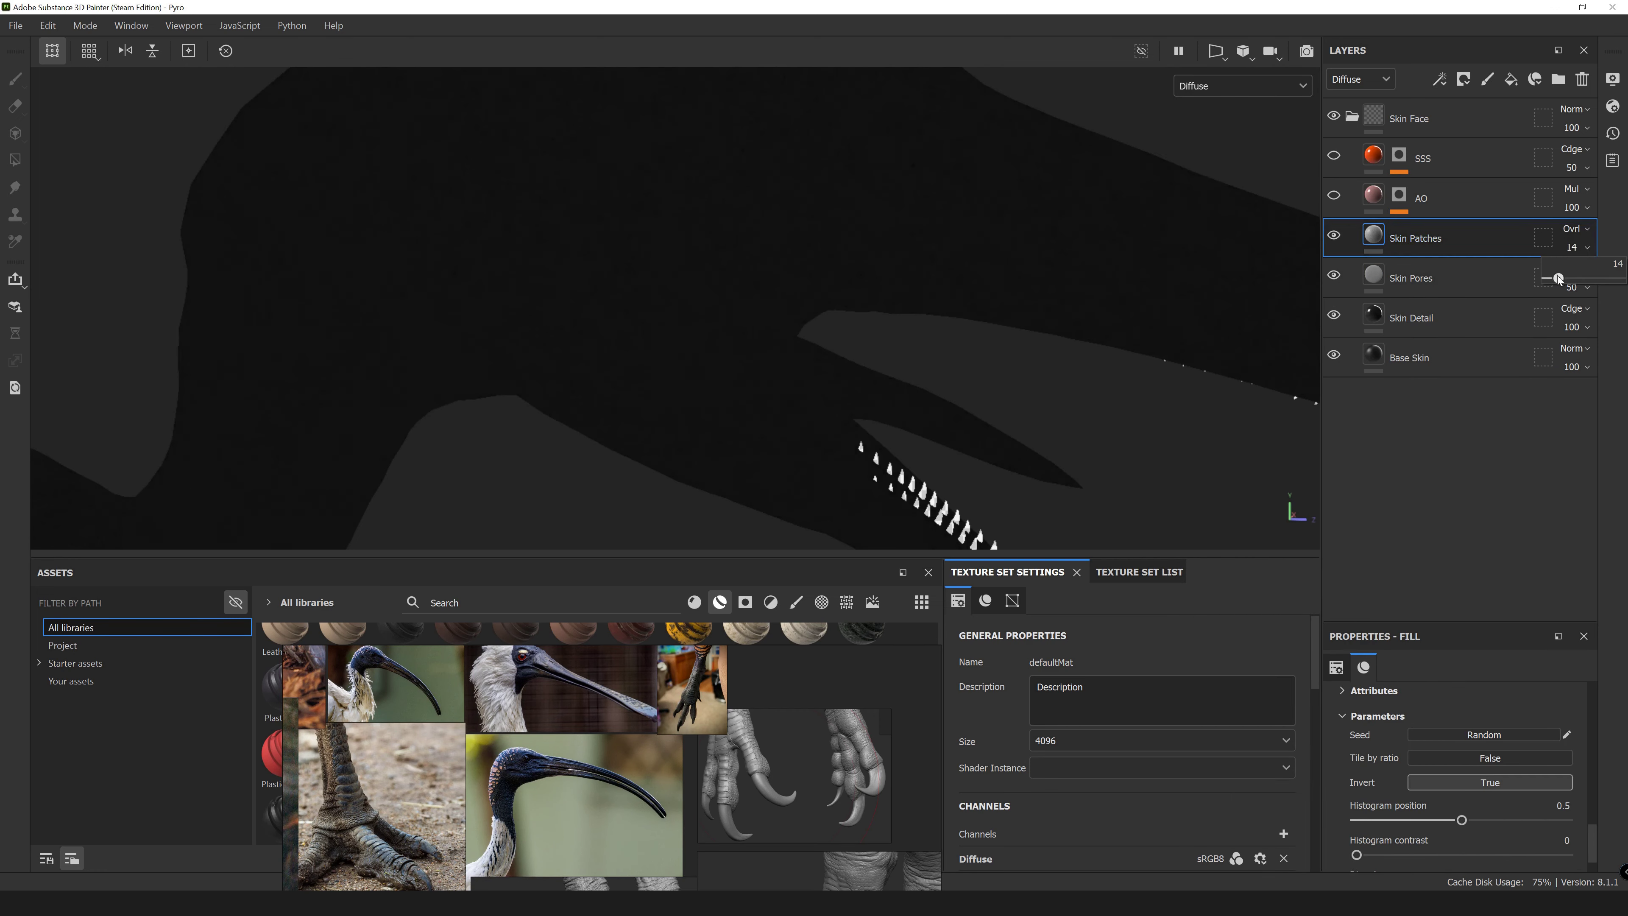
scroll(762, 241, "down", 5)
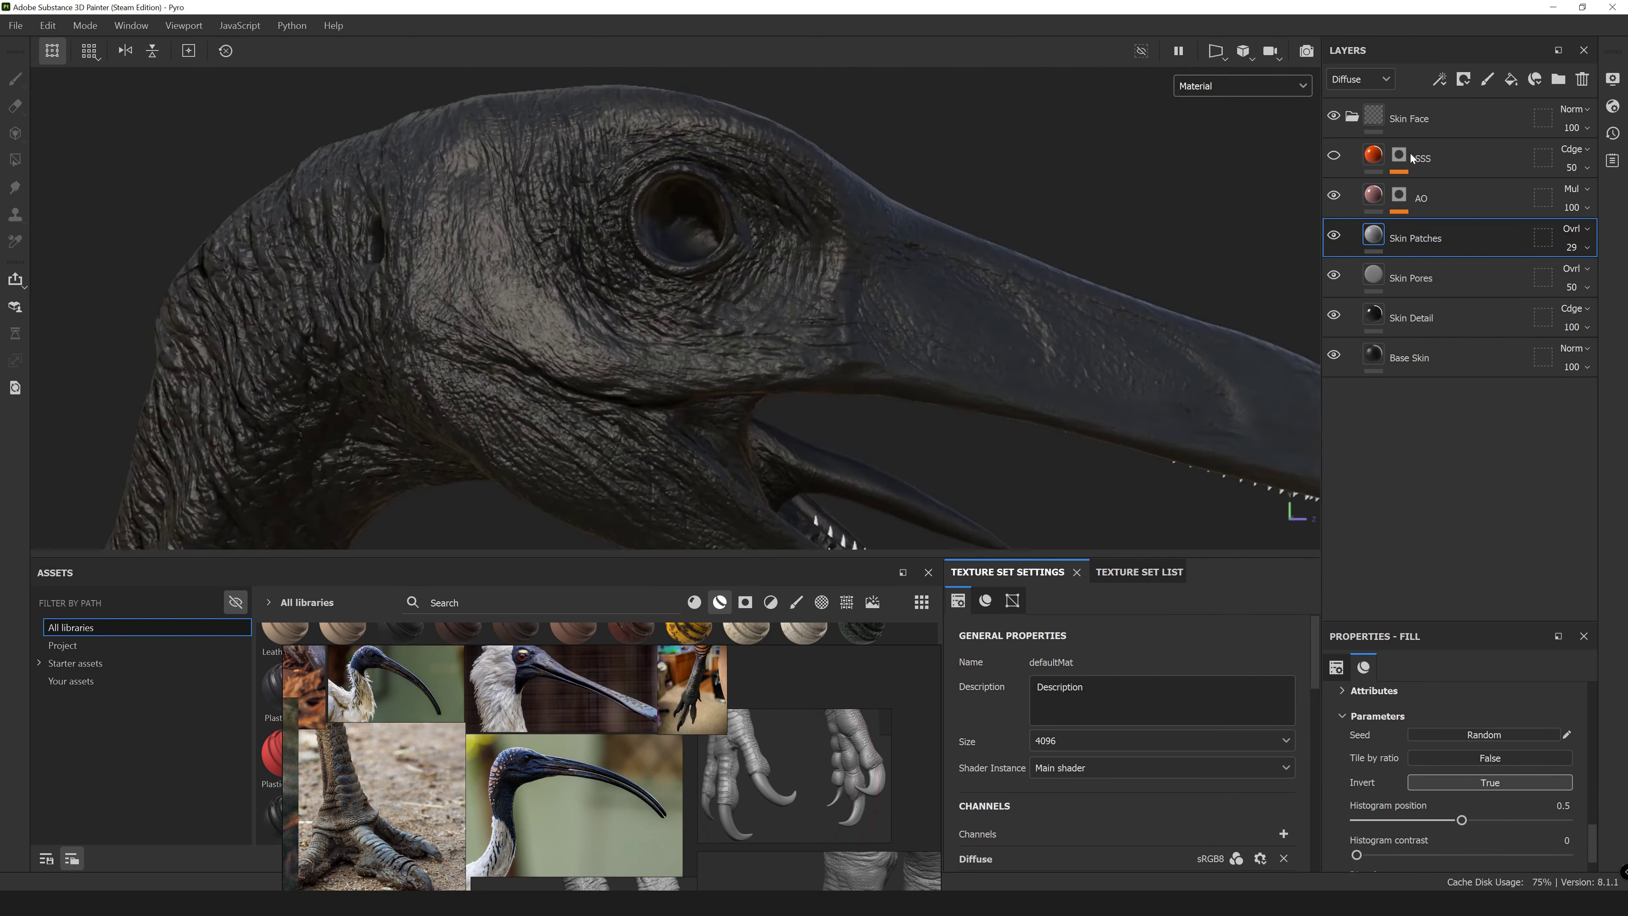
middle_click_drag(665, 374, 637, 303, "alt")
left_click(1278, 86)
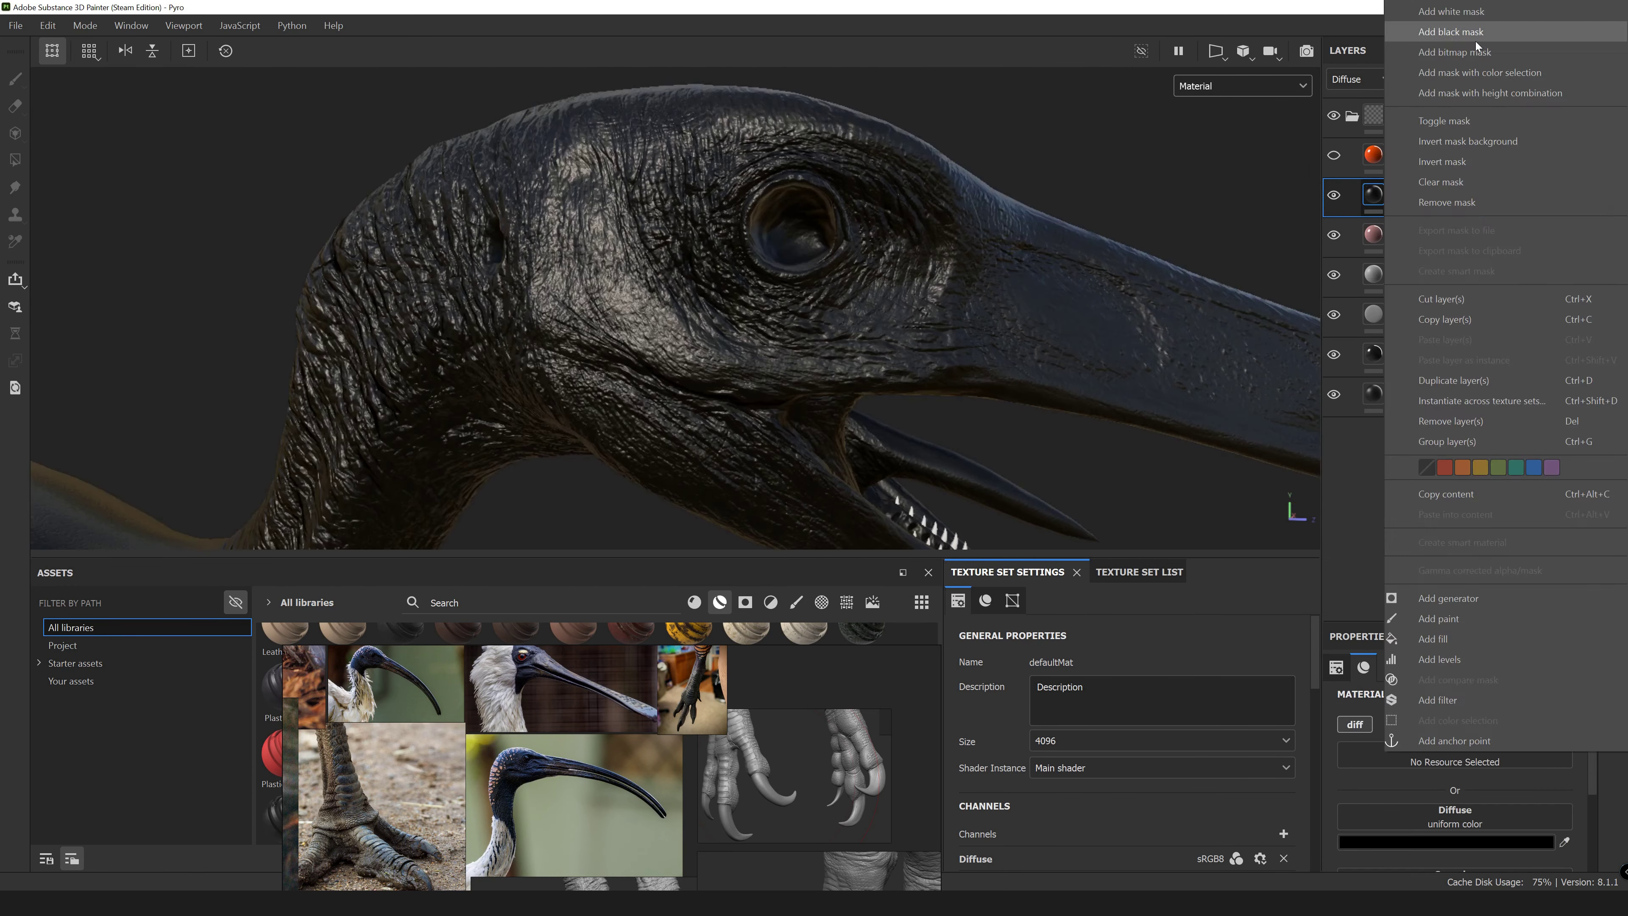
Drive the fill layer's mask with the Curvature map, tightened by a Levels effect.
left_click(1451, 32)
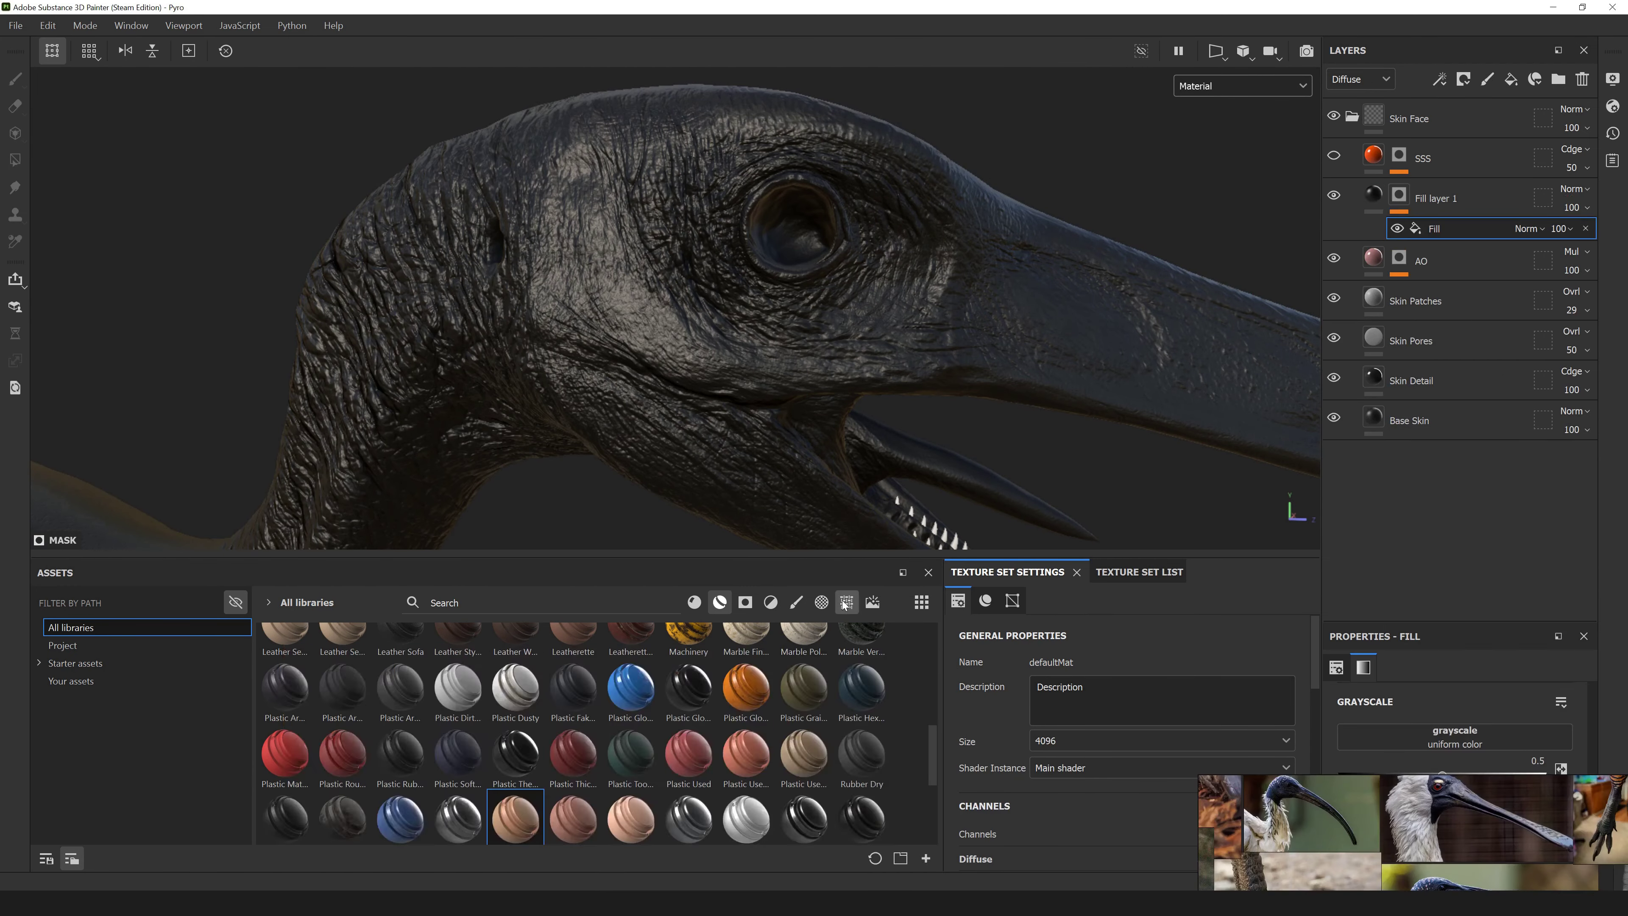
type("curva")
left_click_drag(285, 654, 1234, 665)
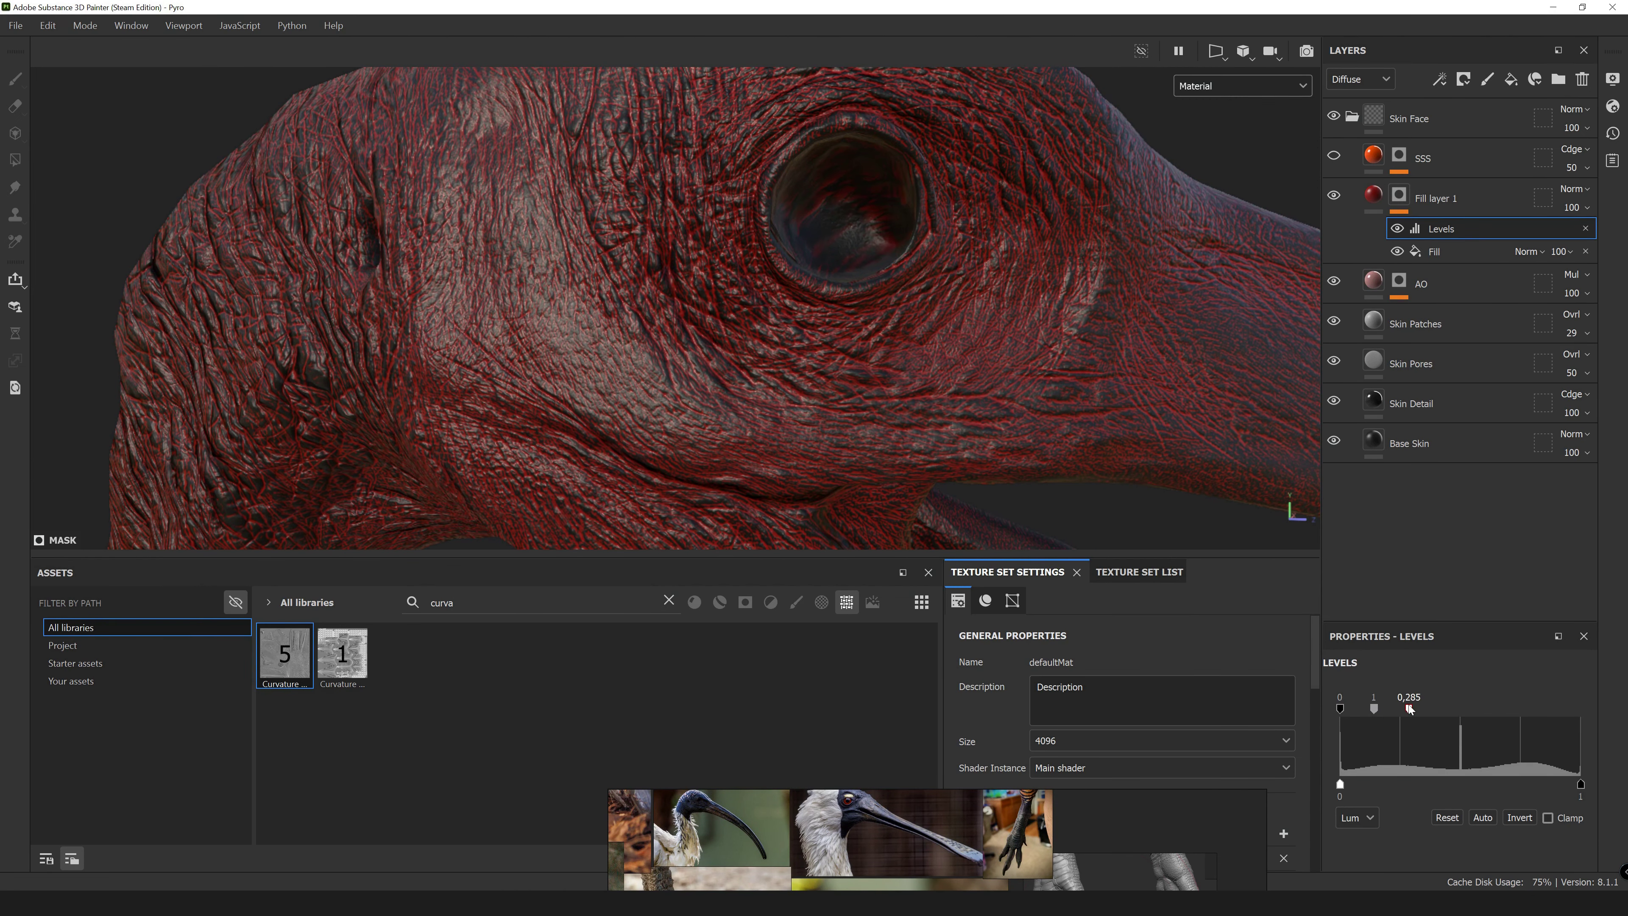
left_click_drag(1409, 708, 1437, 708)
left_click_drag(641, 321, 835, 248, "alt")
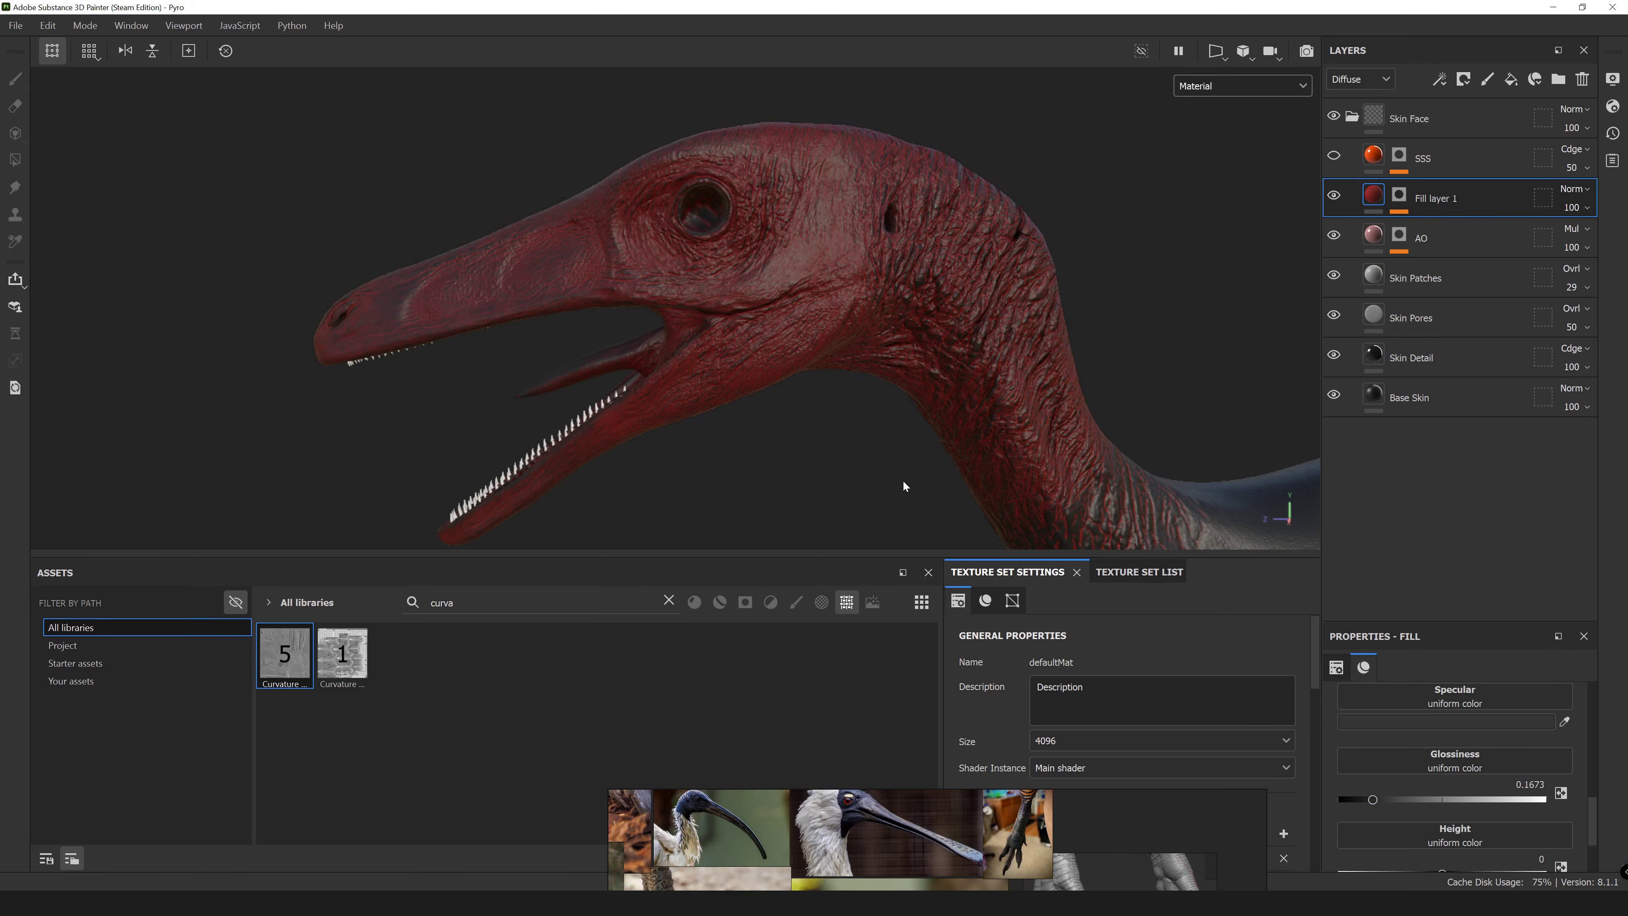
Set the fill colour to black 000000, return to the material view, and add another fill layer.
left_click(1373, 763)
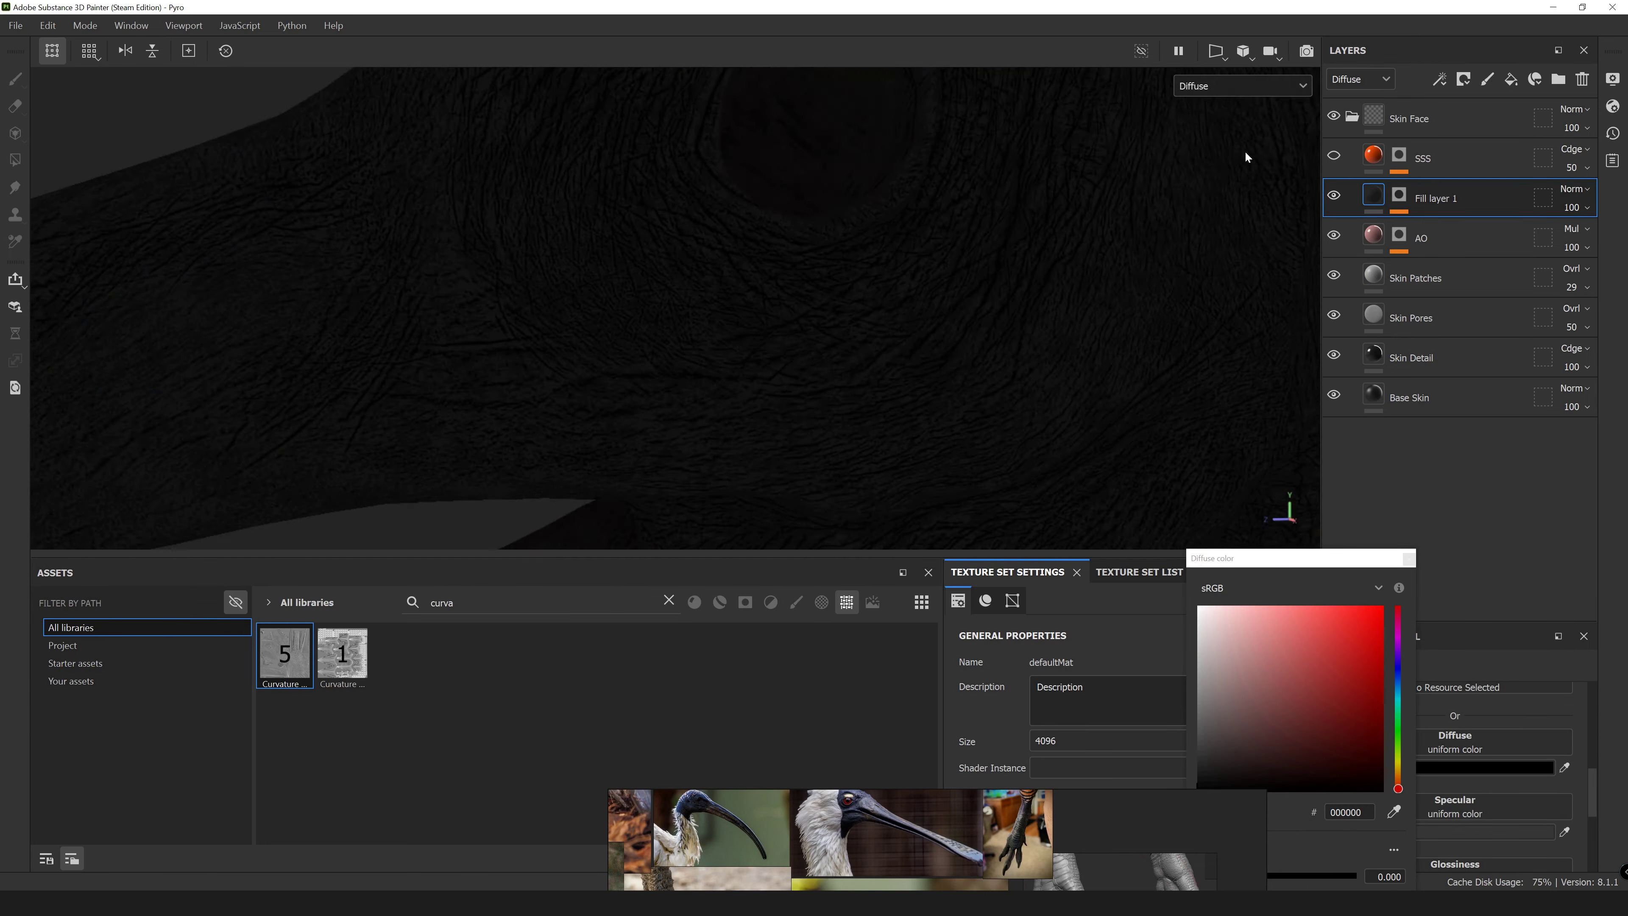
key("m")
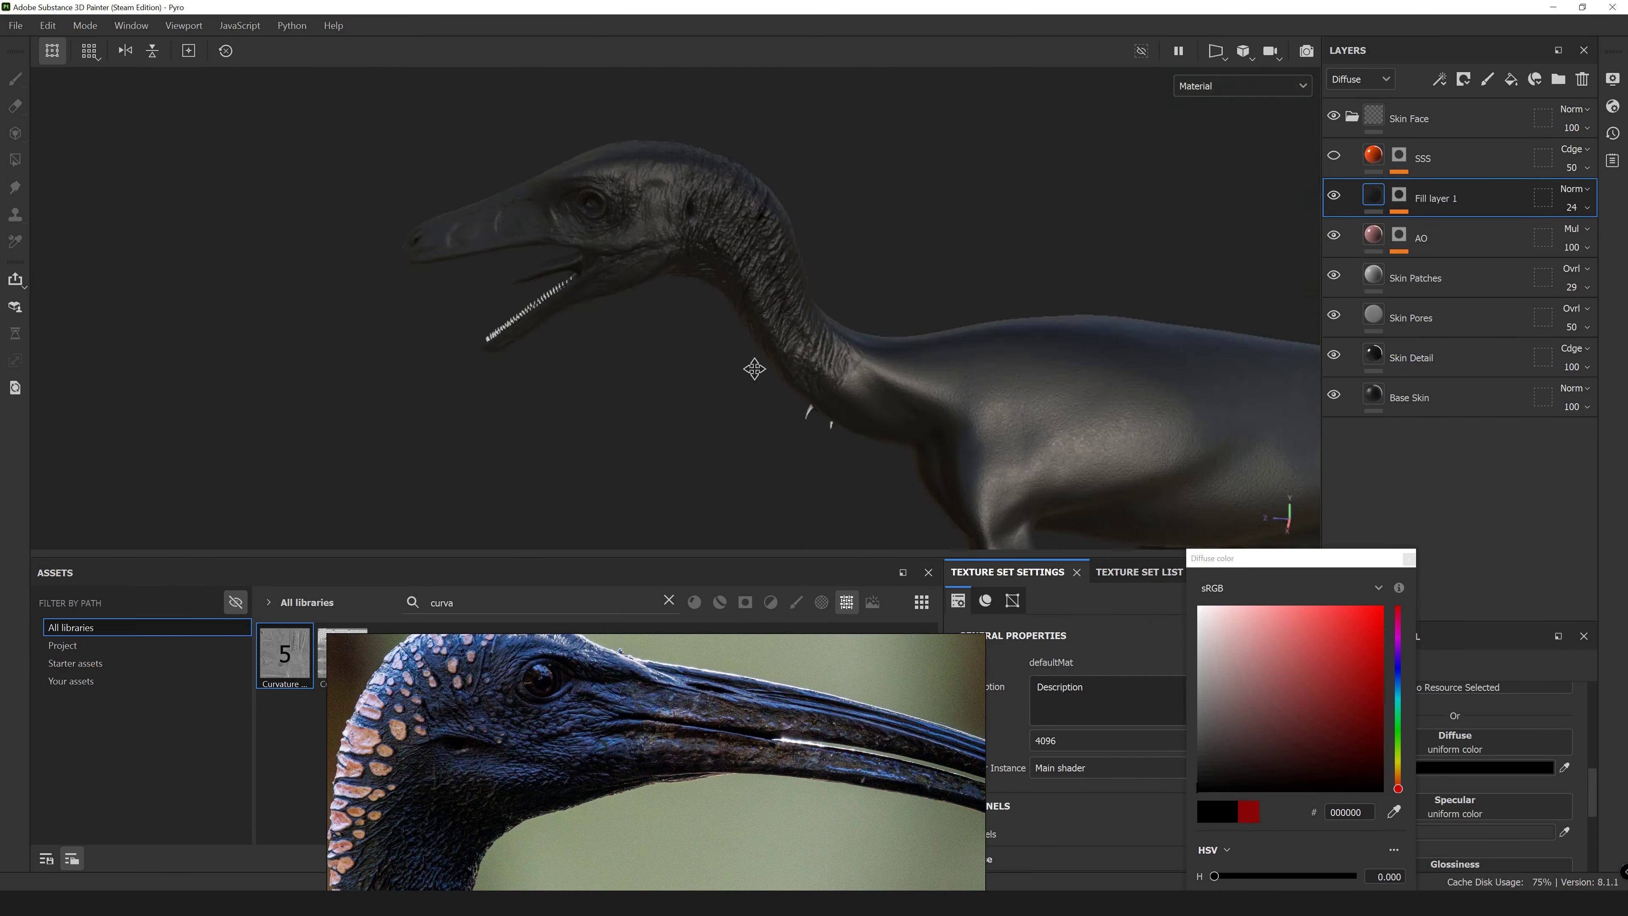
left_click(1510, 80)
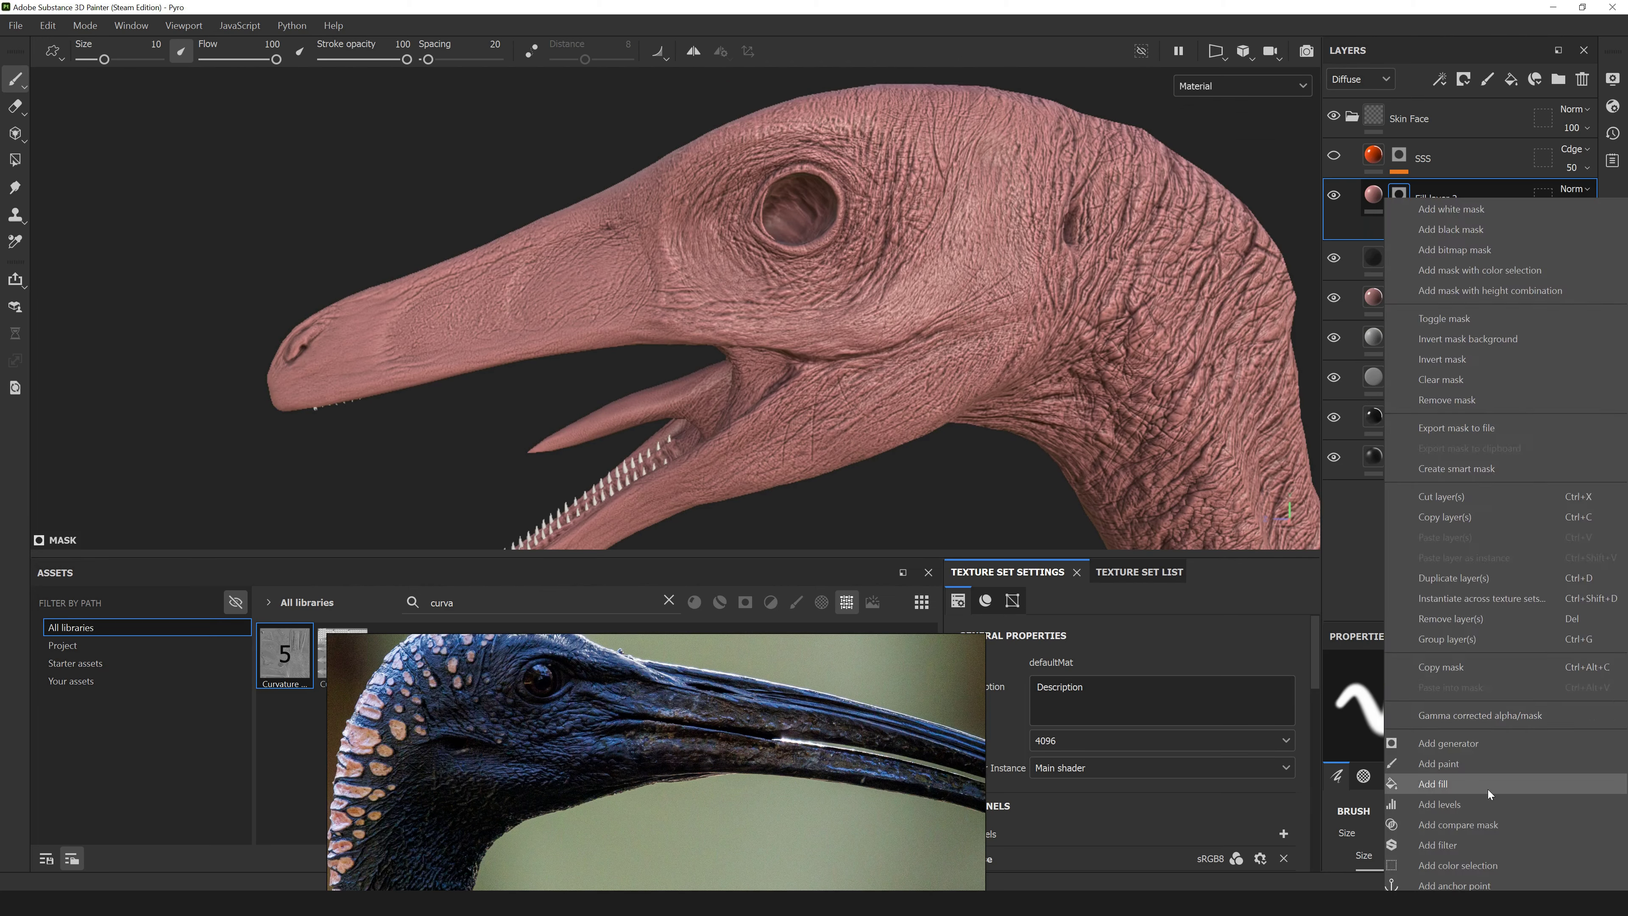
Add Levels to Fill layer 2's mask, set its colour to 3A3A3A and opacity to 7.
left_click(1488, 801)
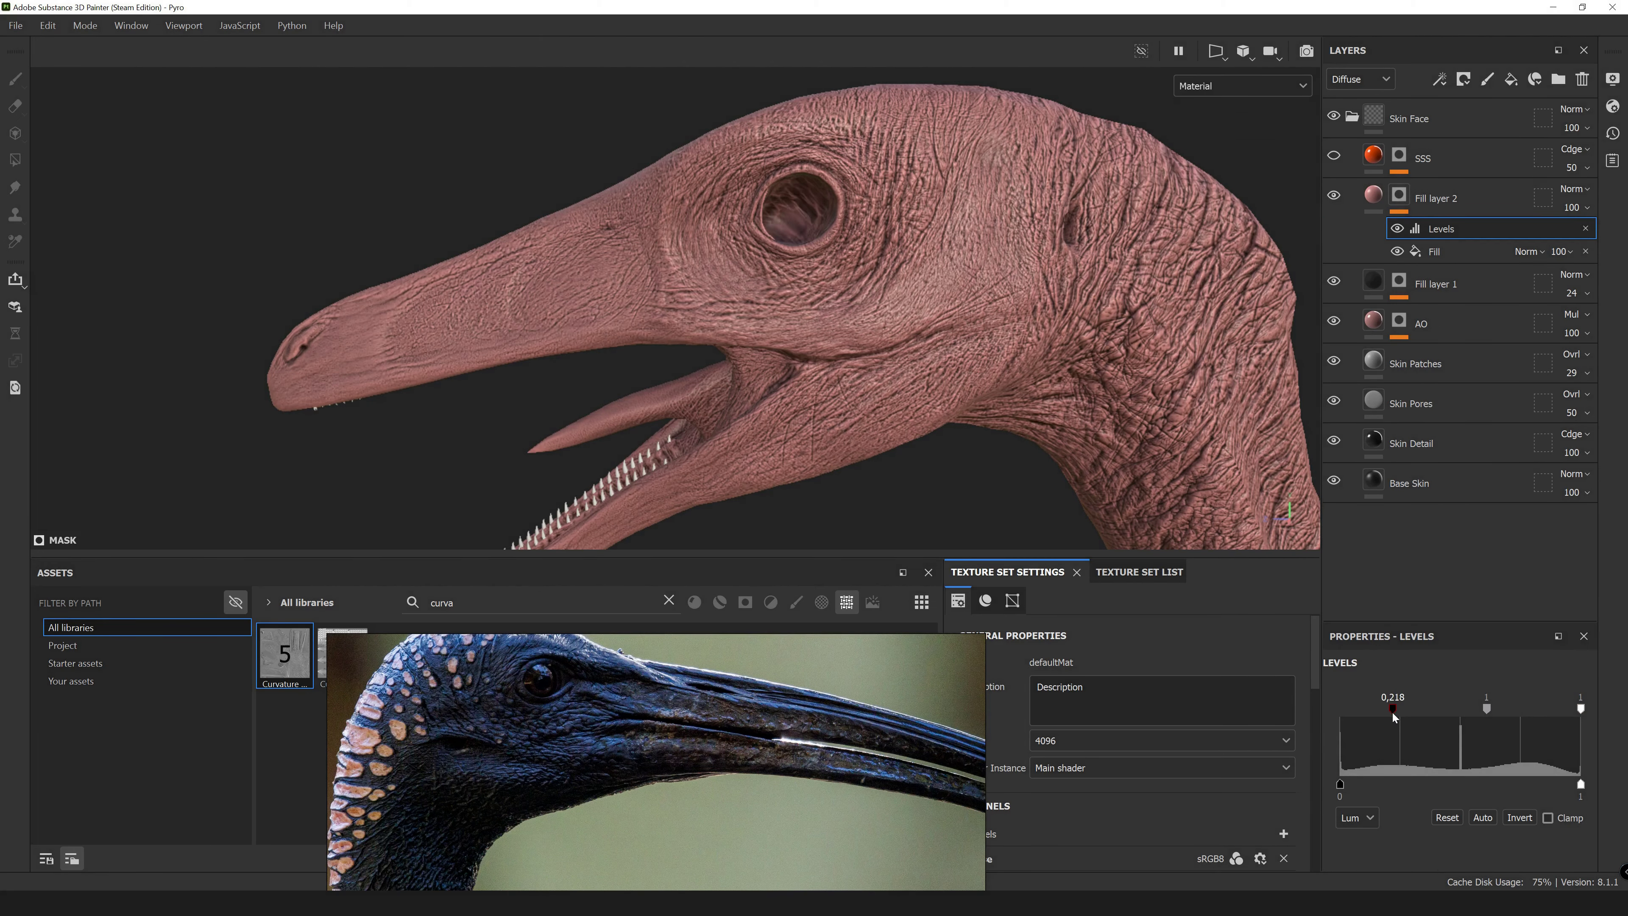
key("ctrl+z")
left_click_drag(1396, 779, 1161, 748)
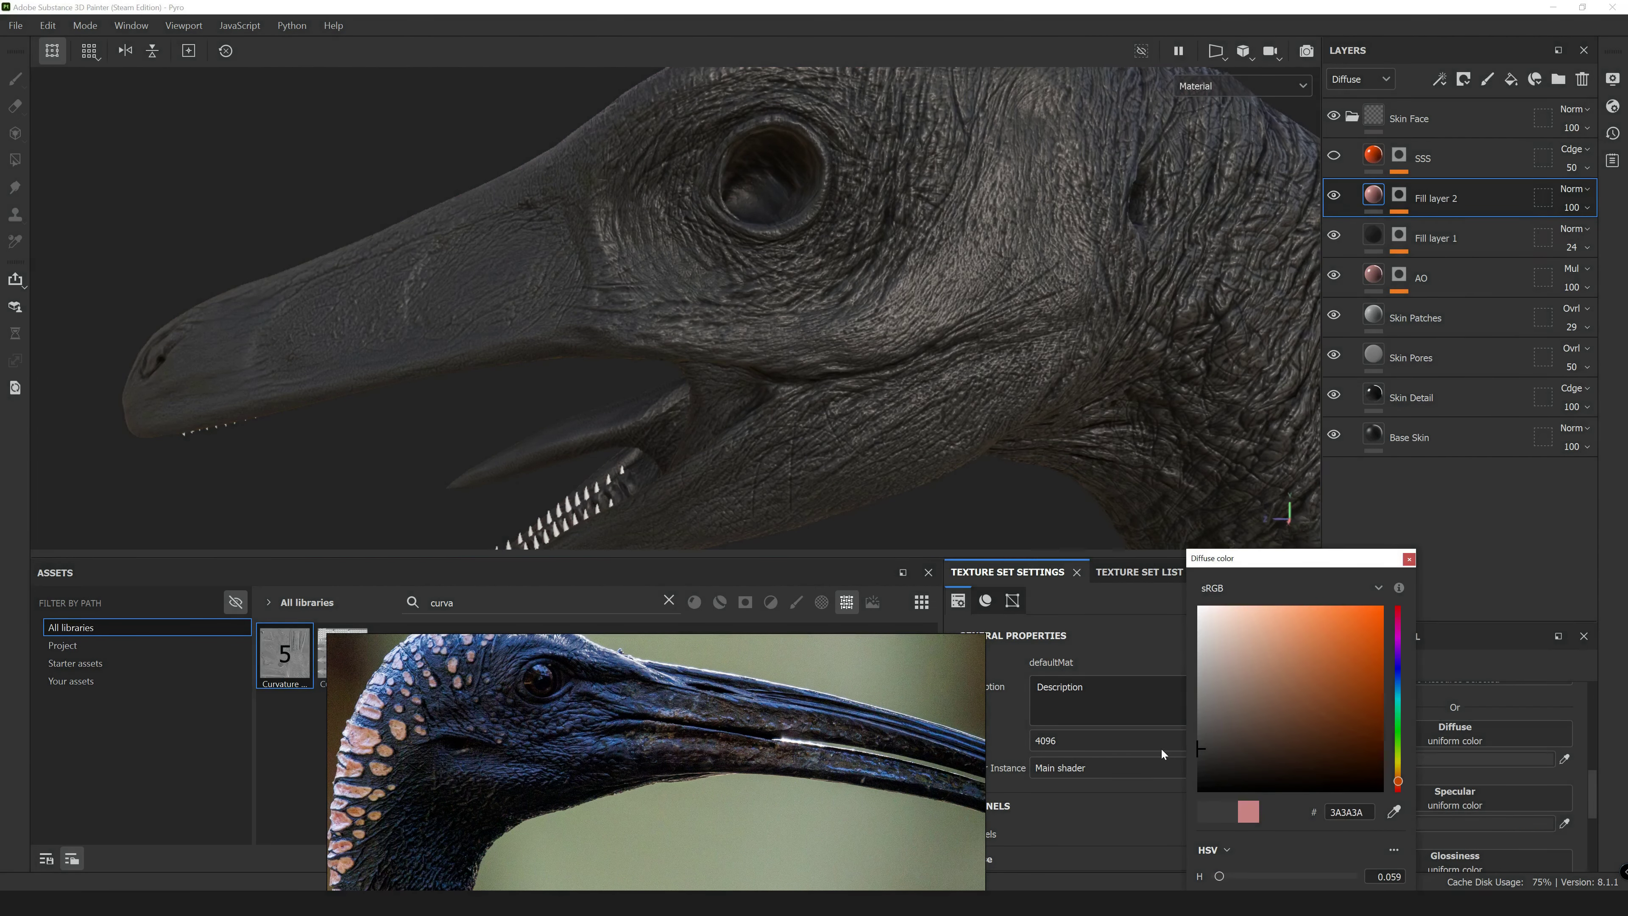
left_click_drag(1572, 207, 1538, 207)
Check the diffuse and glossiness channels on the foot and head, then return to the material view.
key("c")
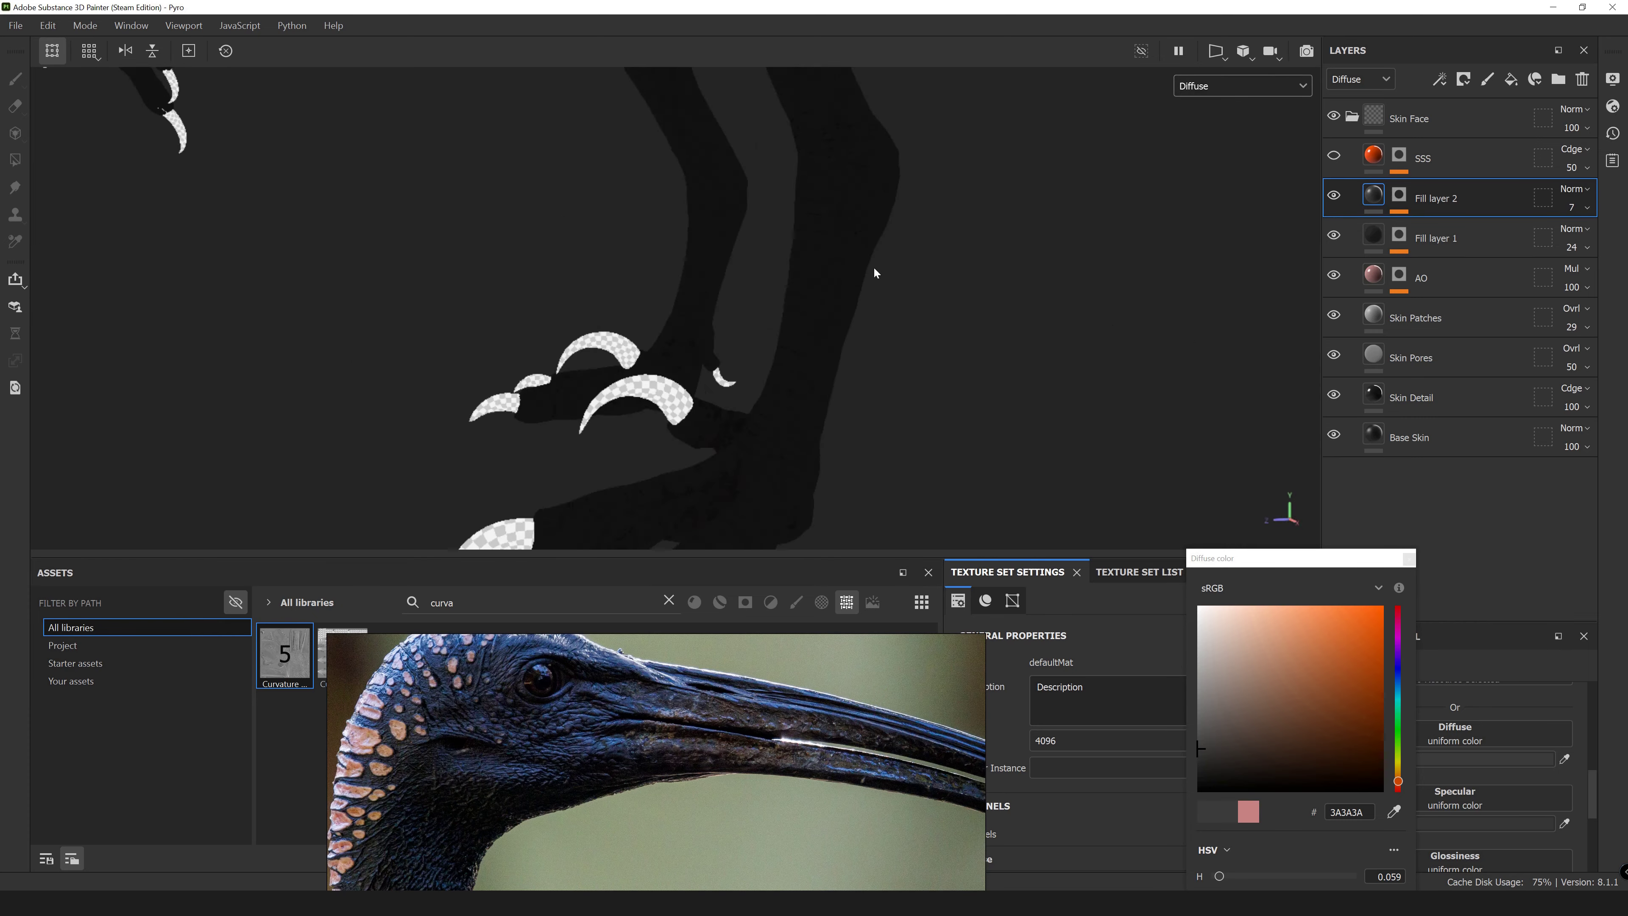
left_click_drag(872, 273, 717, 333, "alt")
left_click(1242, 85)
left_click(1236, 181)
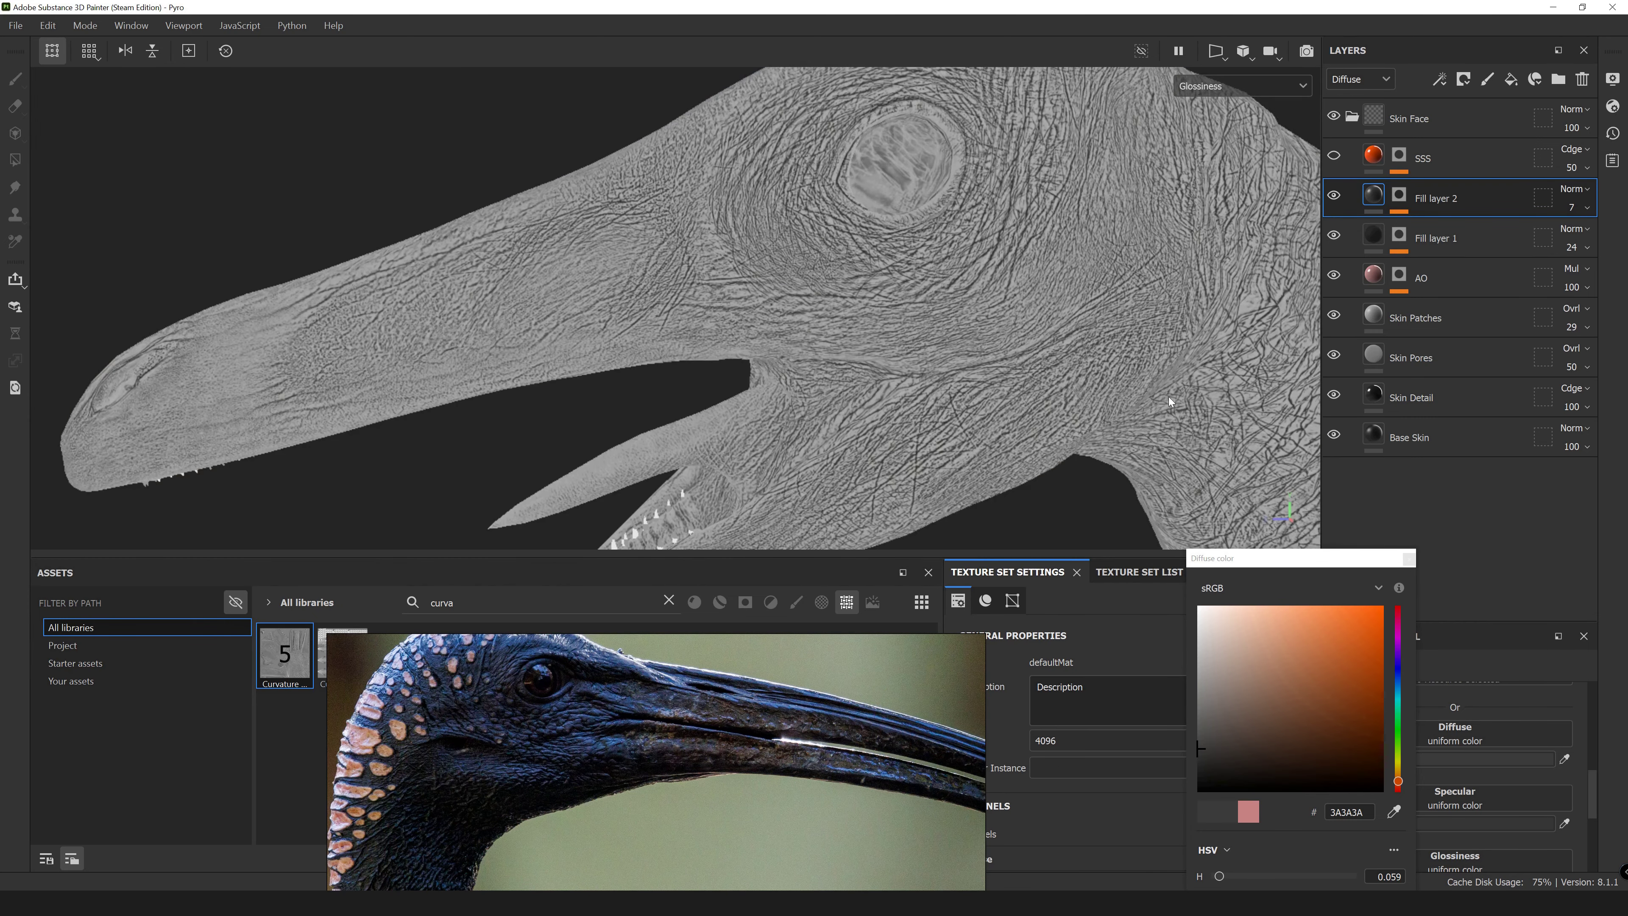
left_click(1408, 563)
key("m")
mouse_move(714, 279)
left_mouse_down("alt")
mouse_move(671, 382)
mouse_move(724, 247)
mouse_move(476, 329)
mouse_move(913, 354)
mouse_move(936, 285)
left_mouse_up("alt")
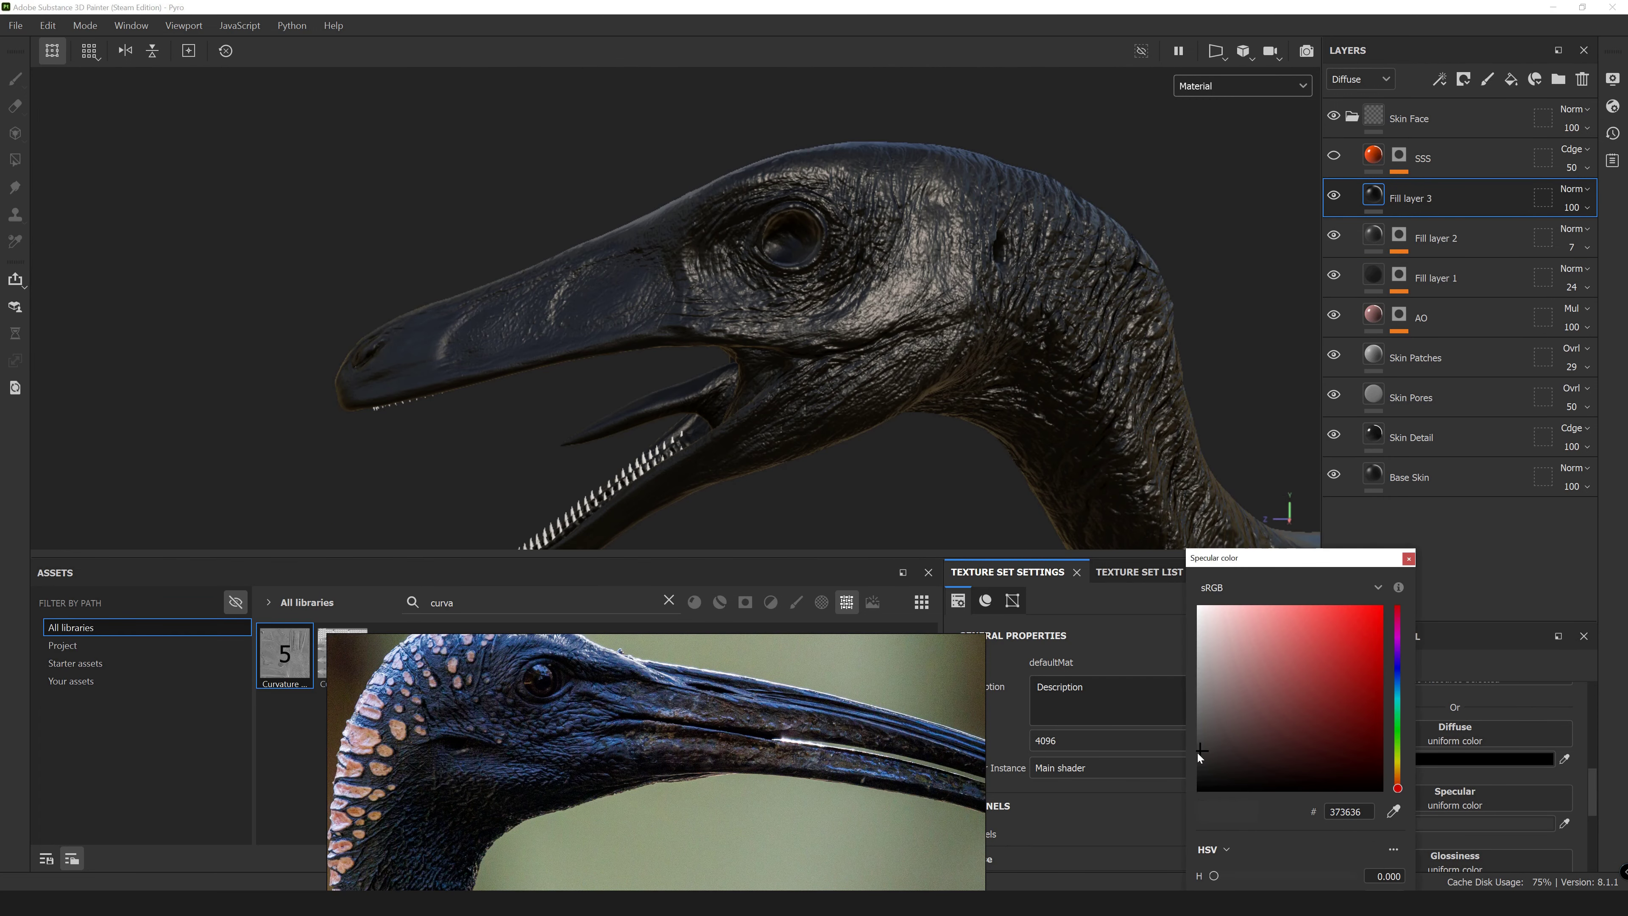
Darken Fill layer 3's specular to 181818 and lower its glossiness to 0.3224.
left_click_drag(1201, 756, 1150, 778)
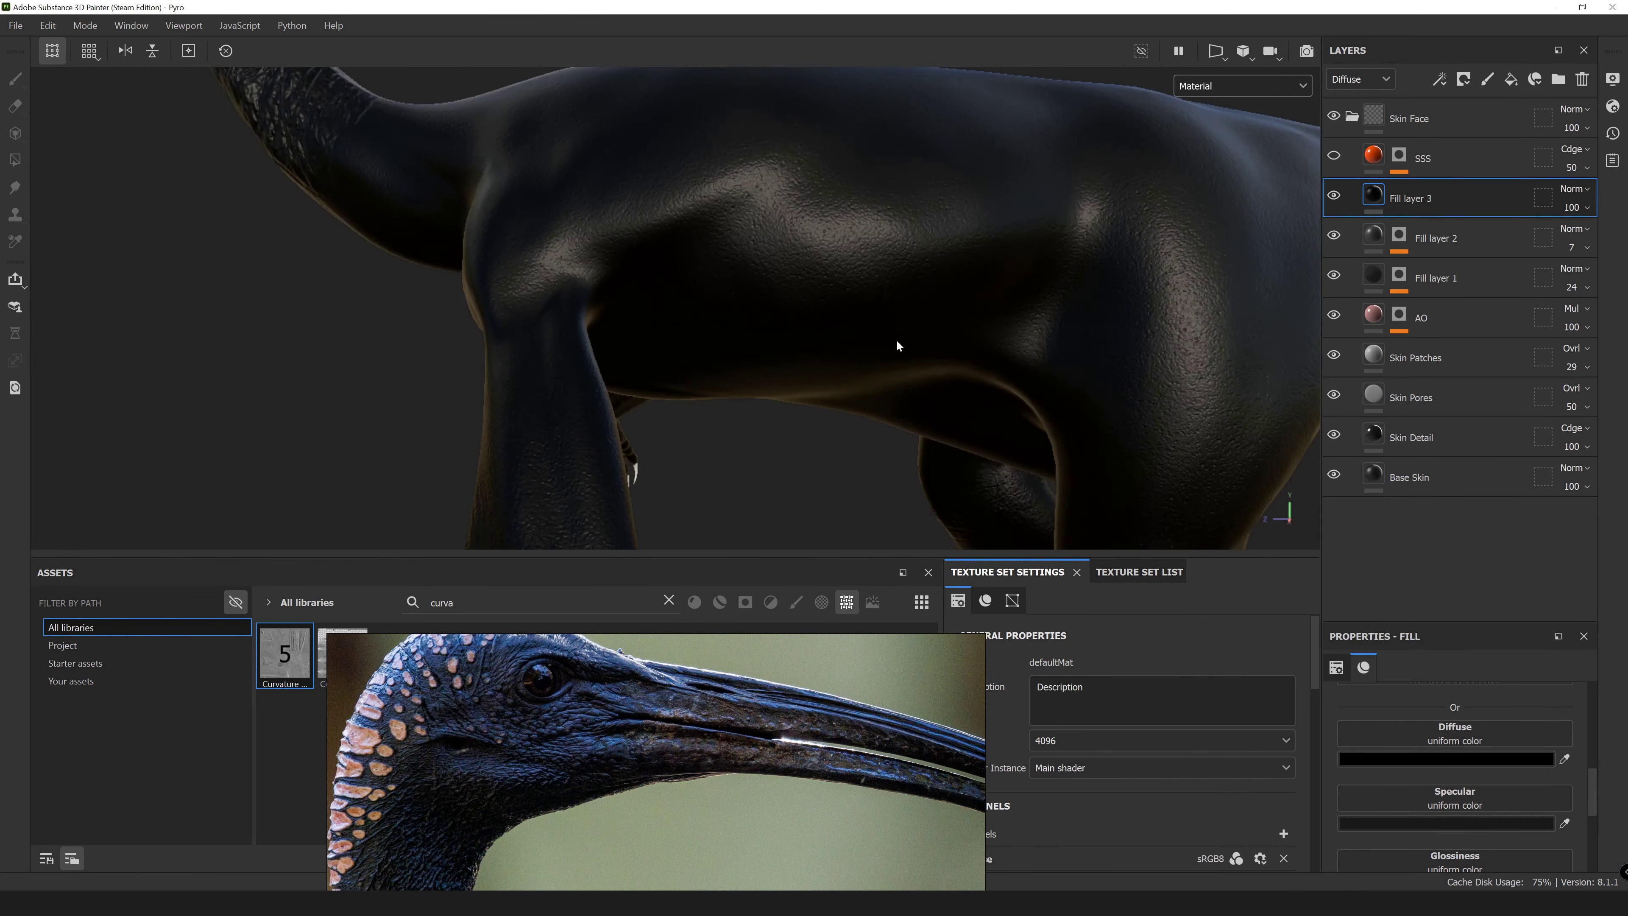
left_click_drag(895, 339, 919, 298, "alt")
scroll(1426, 774, "down", 3)
left_click_drag(1421, 752, 1404, 750)
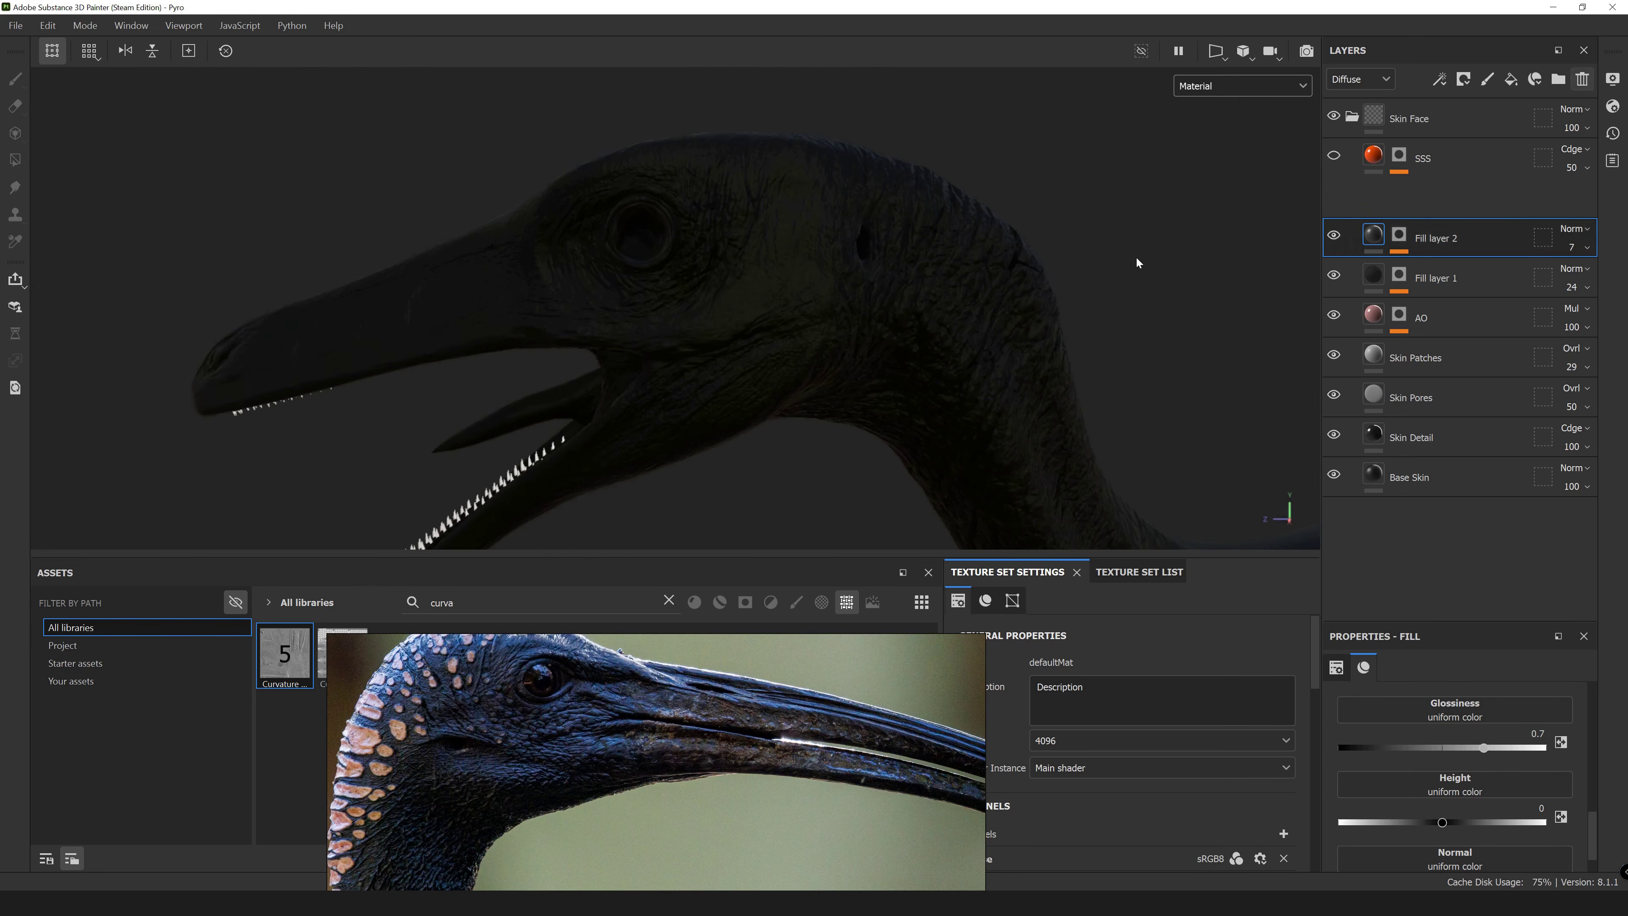
scroll(1138, 261, "up", 2)
scroll(1154, 193, "up", 2)
scroll(1174, 127, "up", 3)
Set Fill layer 3's glossiness blending to Color Burn at 30 while viewing the glossiness channel.
left_click(1241, 85)
left_click(1199, 135)
left_click(1572, 189)
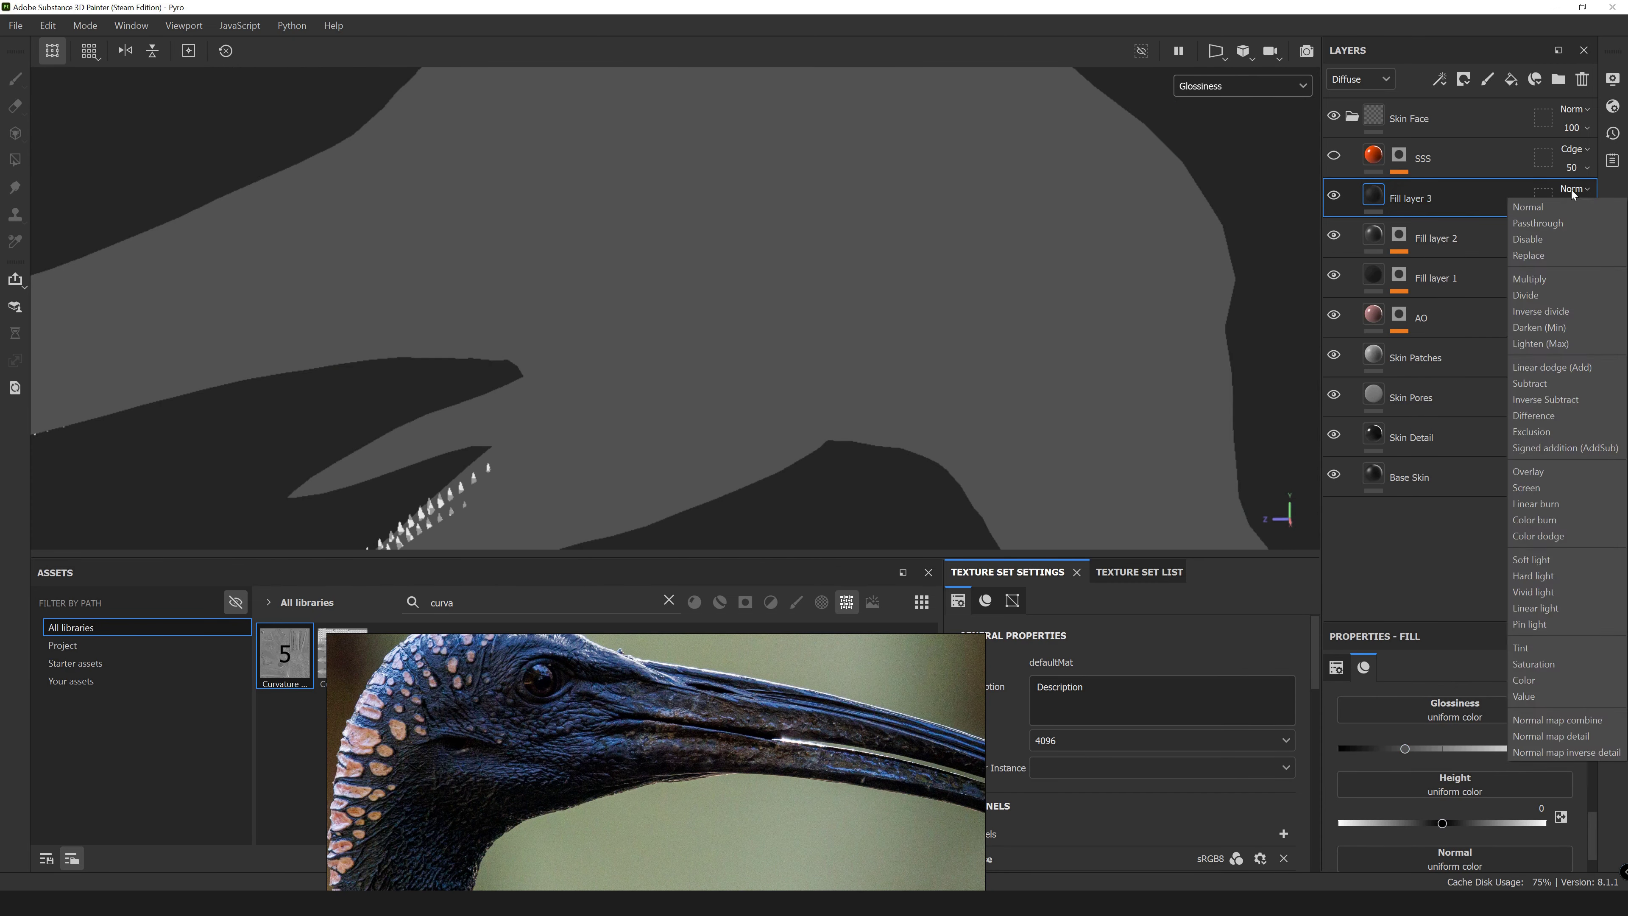
left_click(1565, 201)
left_click(1564, 423)
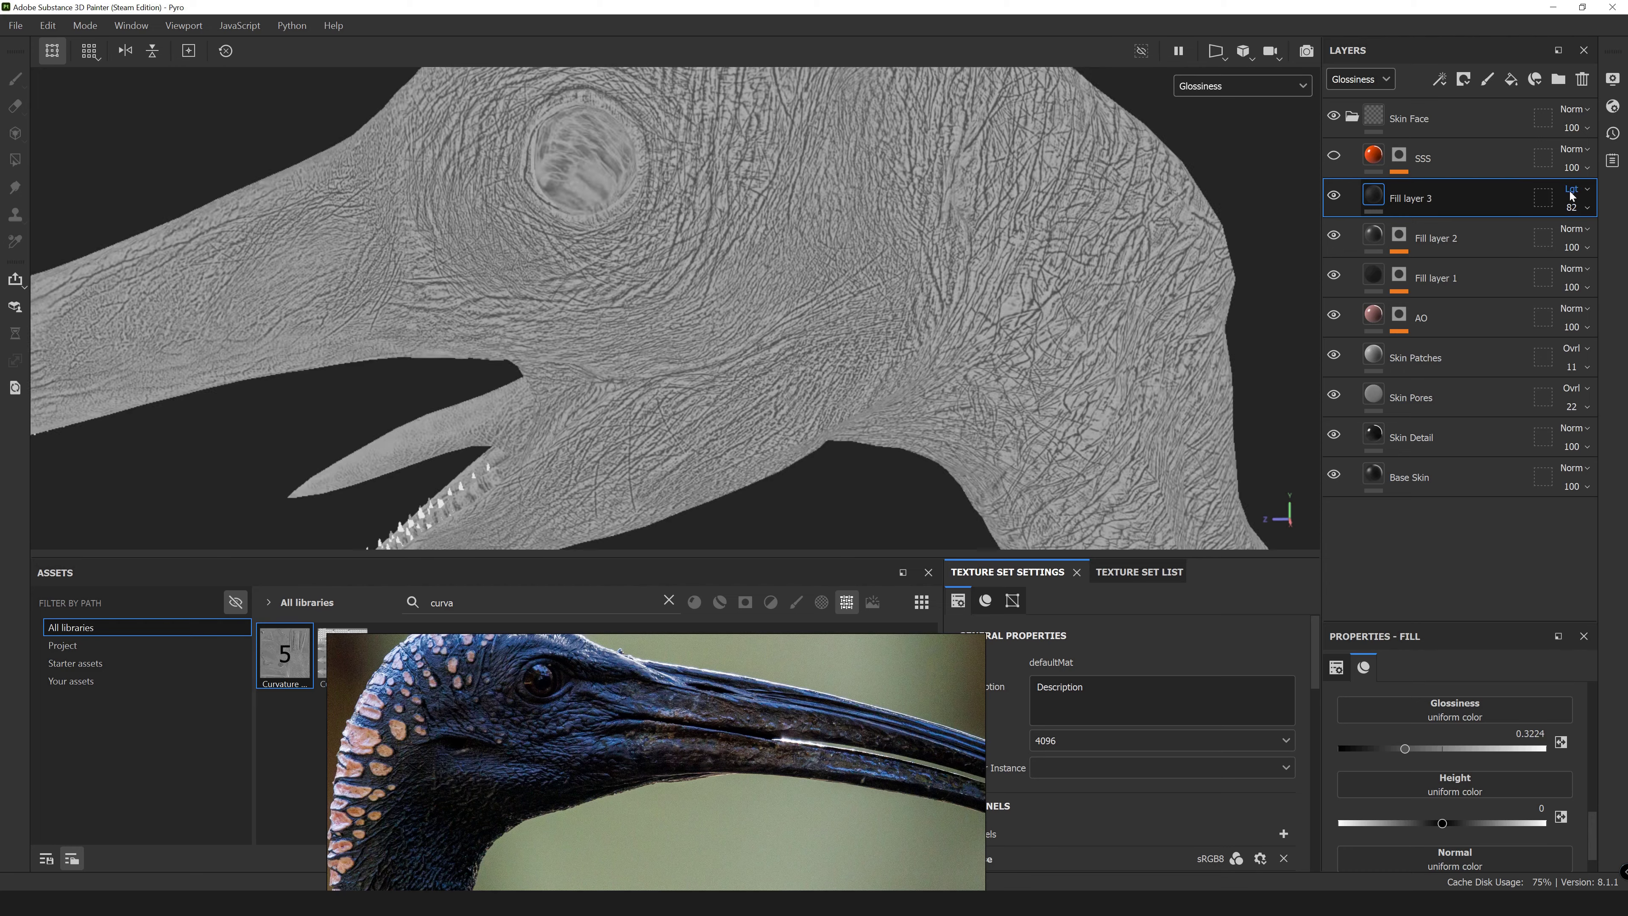
scroll(1571, 195, "down", 3)
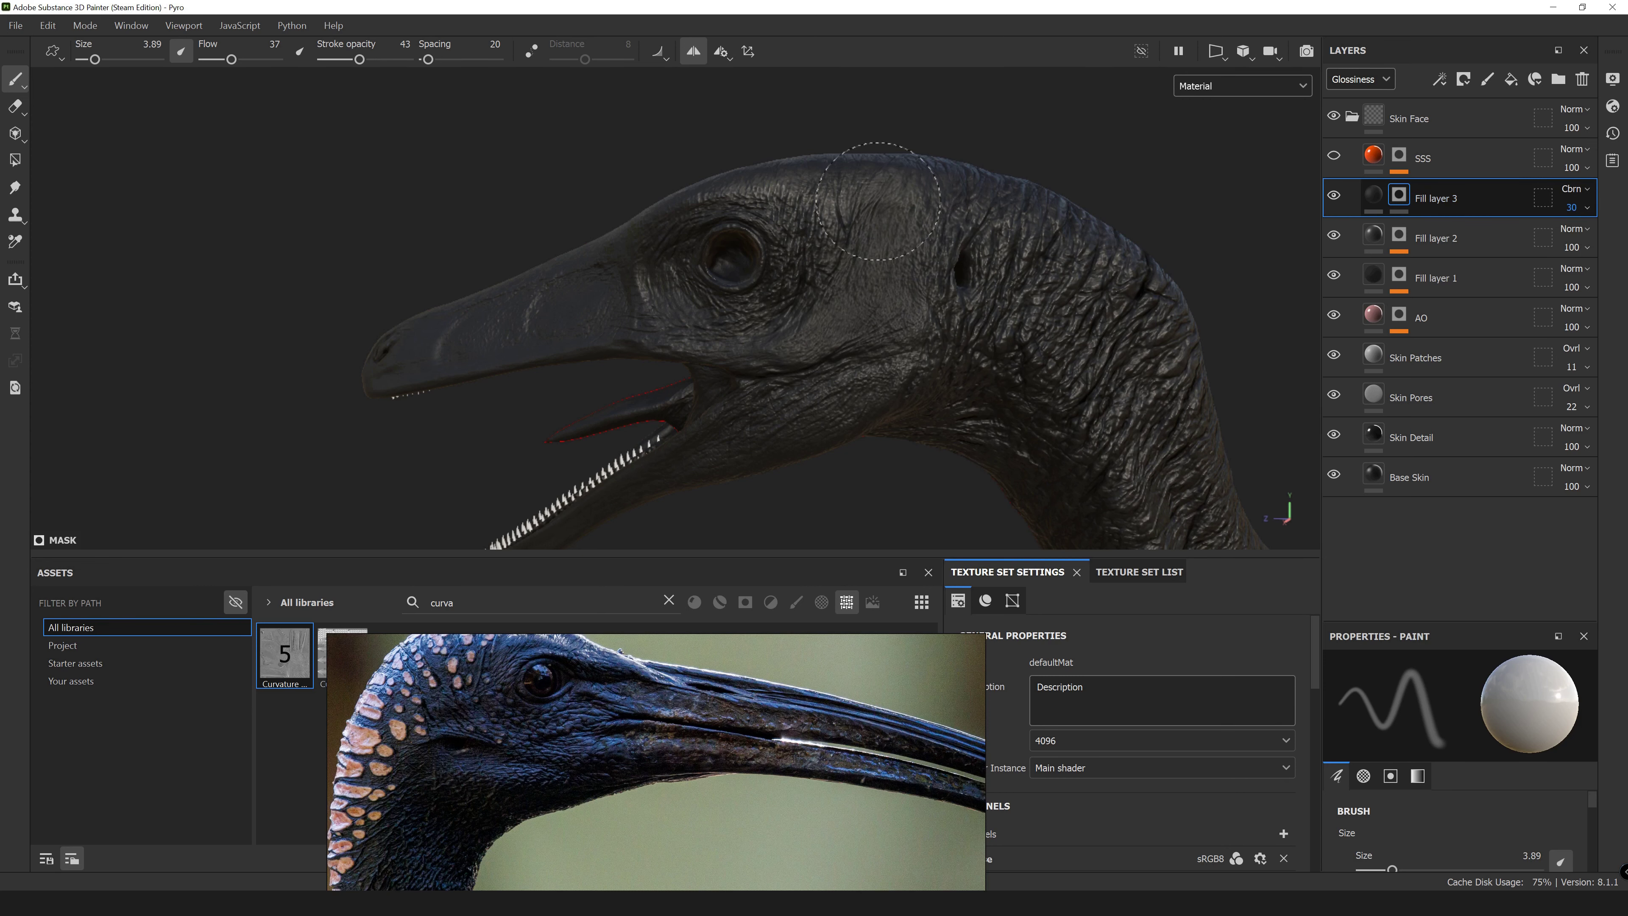
Paint glossiness variation into Fill layer 3's mask along the snout.
left_click_drag(878, 200, 787, 346, "alt")
left_click_drag(698, 486, 509, 324, "alt")
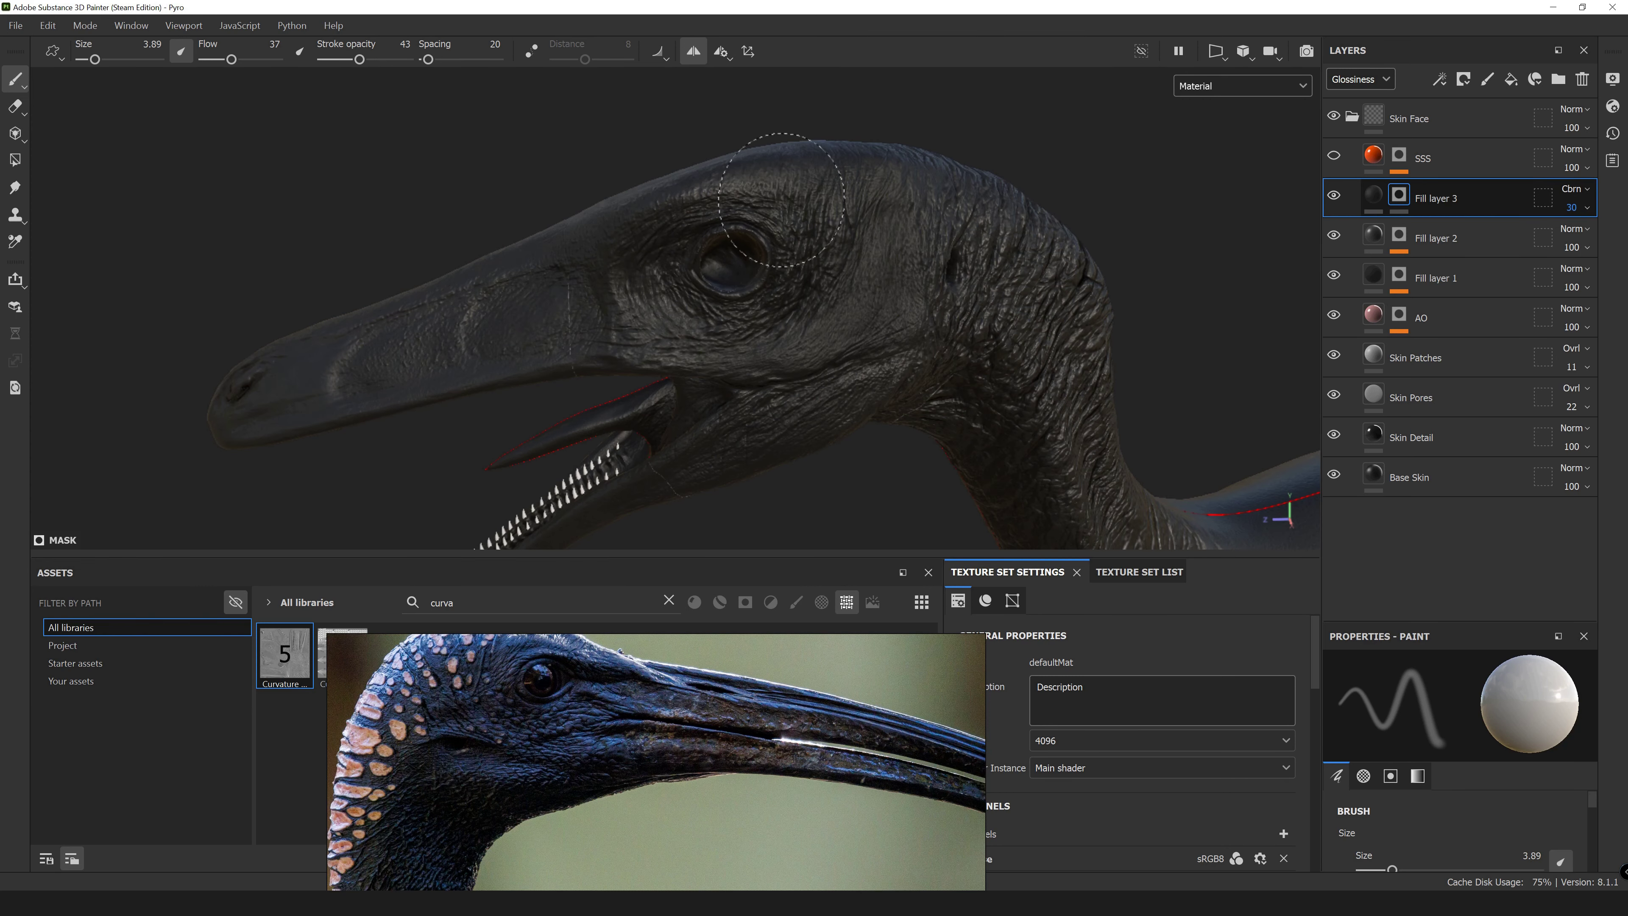
mouse_move(781, 200)
left_mouse_down("alt")
mouse_move(563, 200)
mouse_move(891, 392)
mouse_move(983, 357)
mouse_move(685, 383)
left_mouse_up("alt")
mouse_move(634, 259)
left_mouse_down("alt")
mouse_move(641, 321)
mouse_move(519, 301)
mouse_move(698, 216)
left_mouse_up("alt")
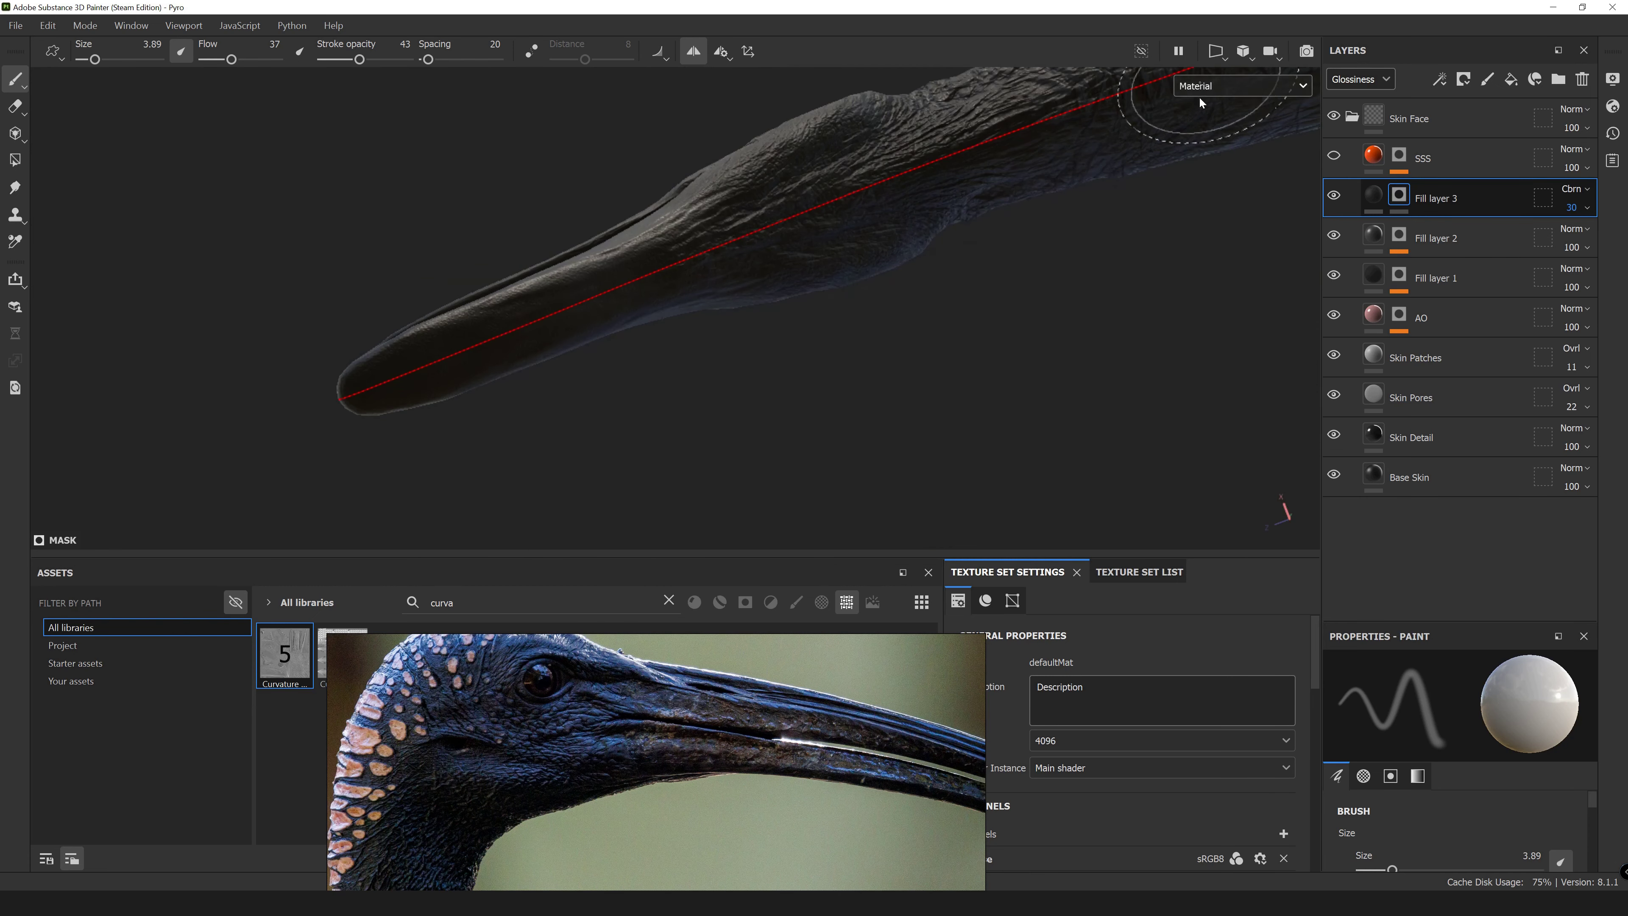
key("c")
mouse_move(1002, 177)
left_mouse_down("alt")
mouse_move(897, 416)
mouse_move(987, 429)
left_mouse_up("alt")
right_click(897, 424)
mouse_move(1083, 352)
left_mouse_down("alt")
mouse_move(581, 425)
mouse_move(926, 508)
mouse_move(583, 236)
left_mouse_up("alt")
key("f")
Paint the mask over the legs, torso and arms, resizing the brush down to about 3.4.
left_click_drag(531, 425, 673, 193, "alt")
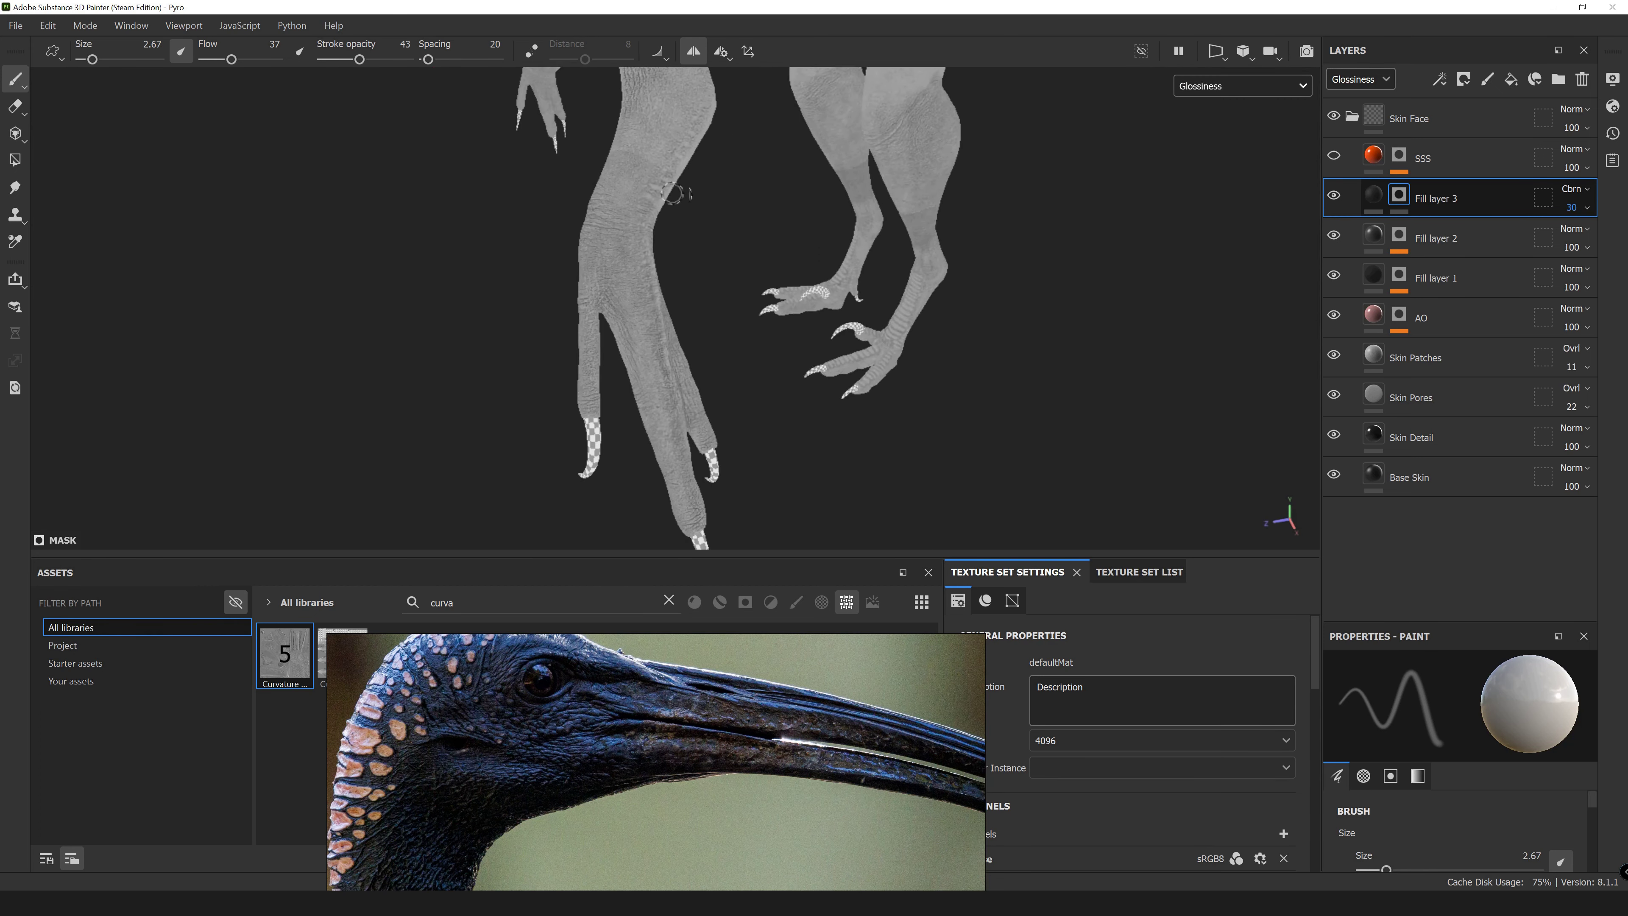
left_click_drag(521, 334, 642, 157, "alt")
right_click_drag(643, 157, 660, 157, "ctrl")
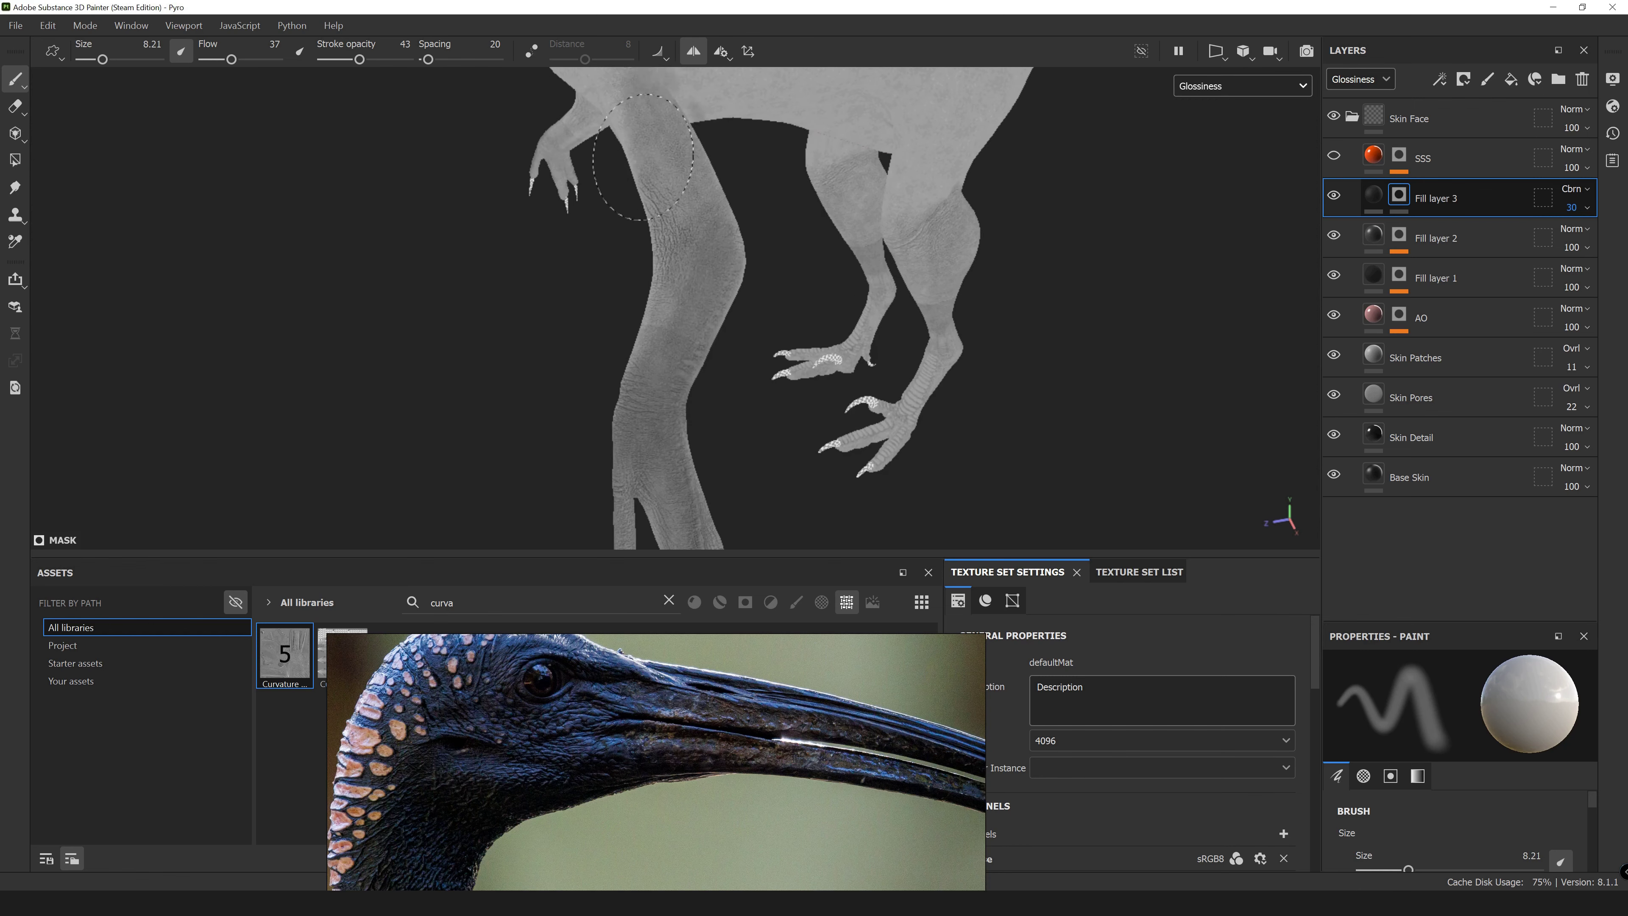
mouse_move(666, 380)
left_mouse_down("alt")
mouse_move(844, 145)
mouse_move(910, 396)
mouse_move(999, 352)
left_mouse_up("alt")
right_click_drag(1000, 351, 966, 352, "ctrl")
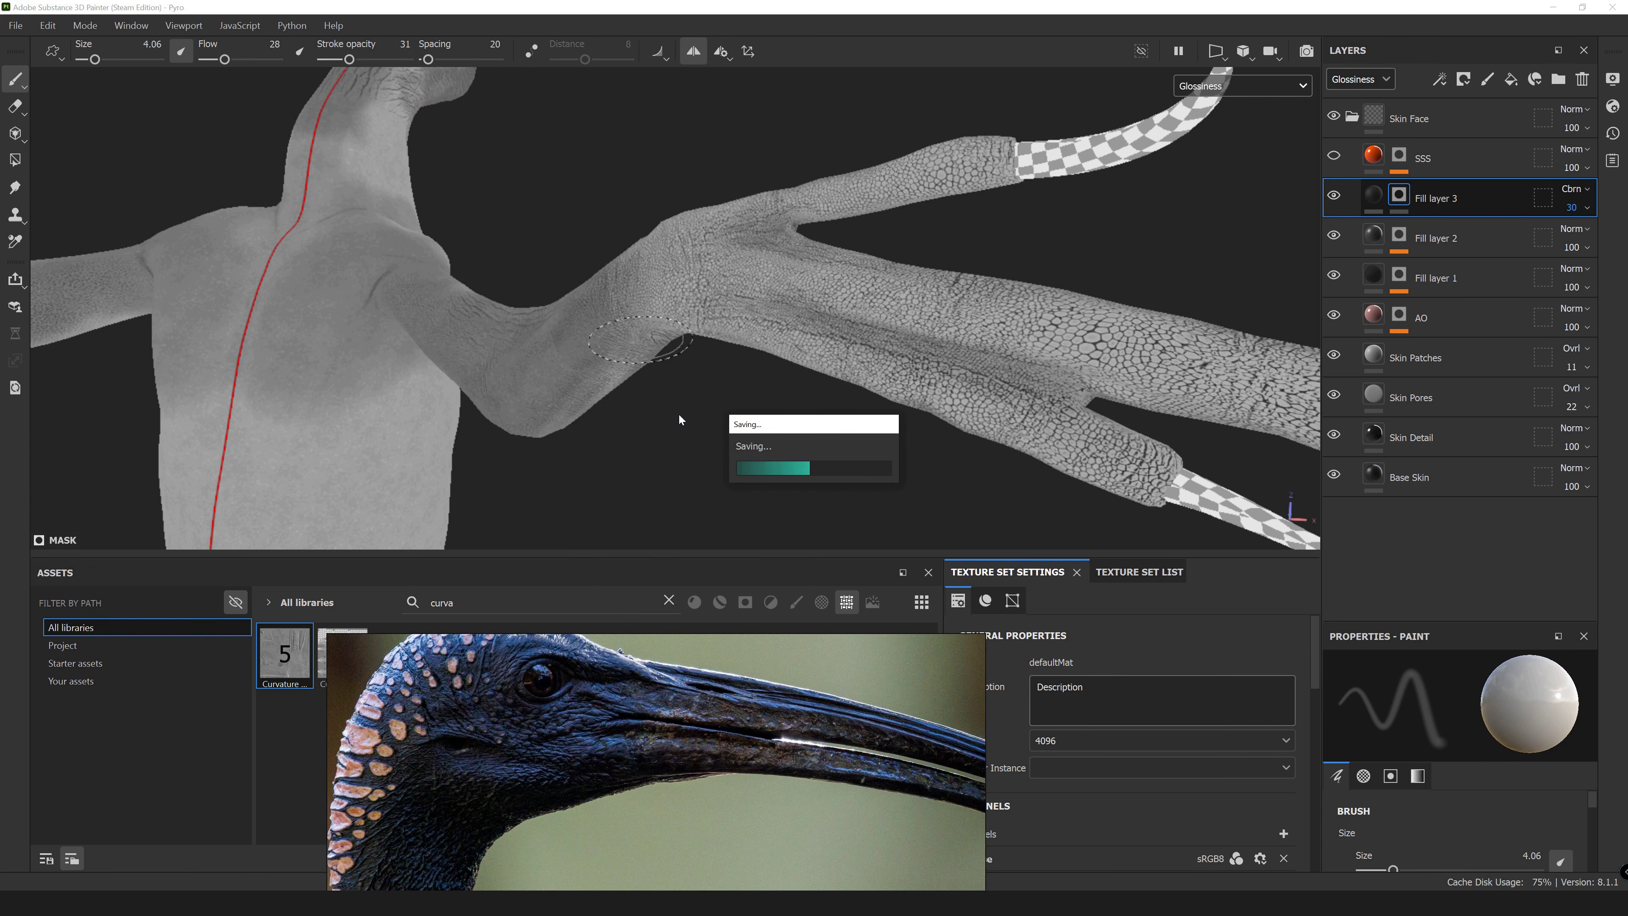
mouse_move(984, 313)
left_mouse_down("alt")
mouse_move(600, 364)
mouse_move(722, 162)
mouse_move(943, 251)
mouse_move(552, 313)
left_mouse_up("alt")
right_click(760, 176)
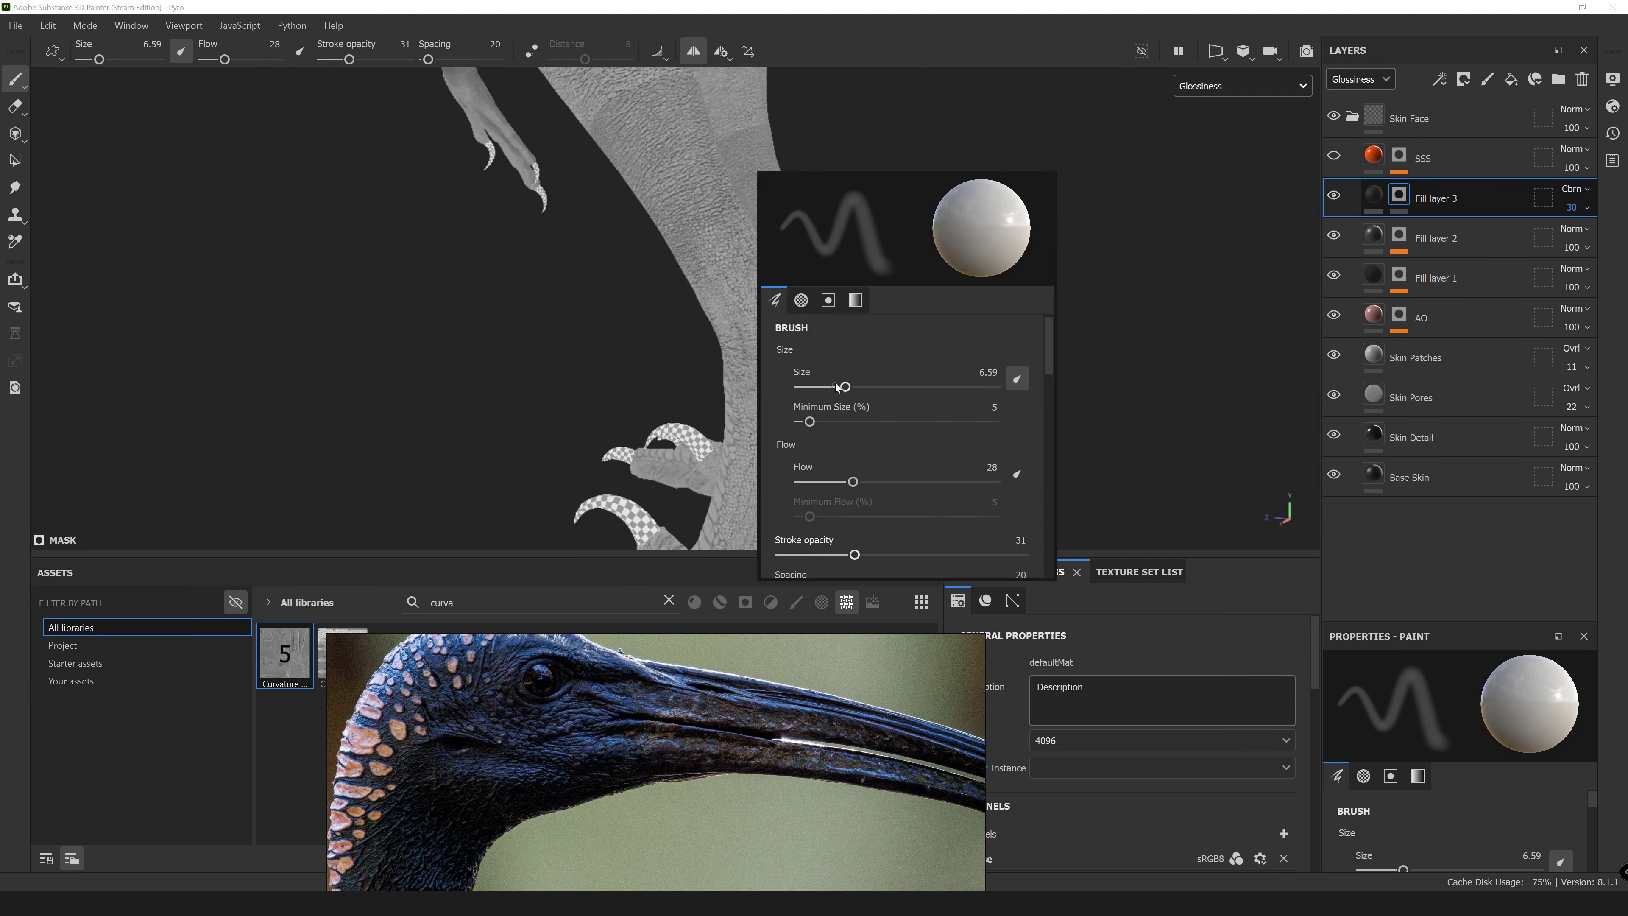
mouse_move(759, 176)
left_mouse_down("alt")
mouse_move(577, 193)
mouse_move(618, 131)
mouse_move(717, 215)
mouse_move(673, 193)
mouse_move(641, 320)
mouse_move(804, 119)
mouse_move(852, 424)
left_mouse_up("alt")
right_click(718, 214)
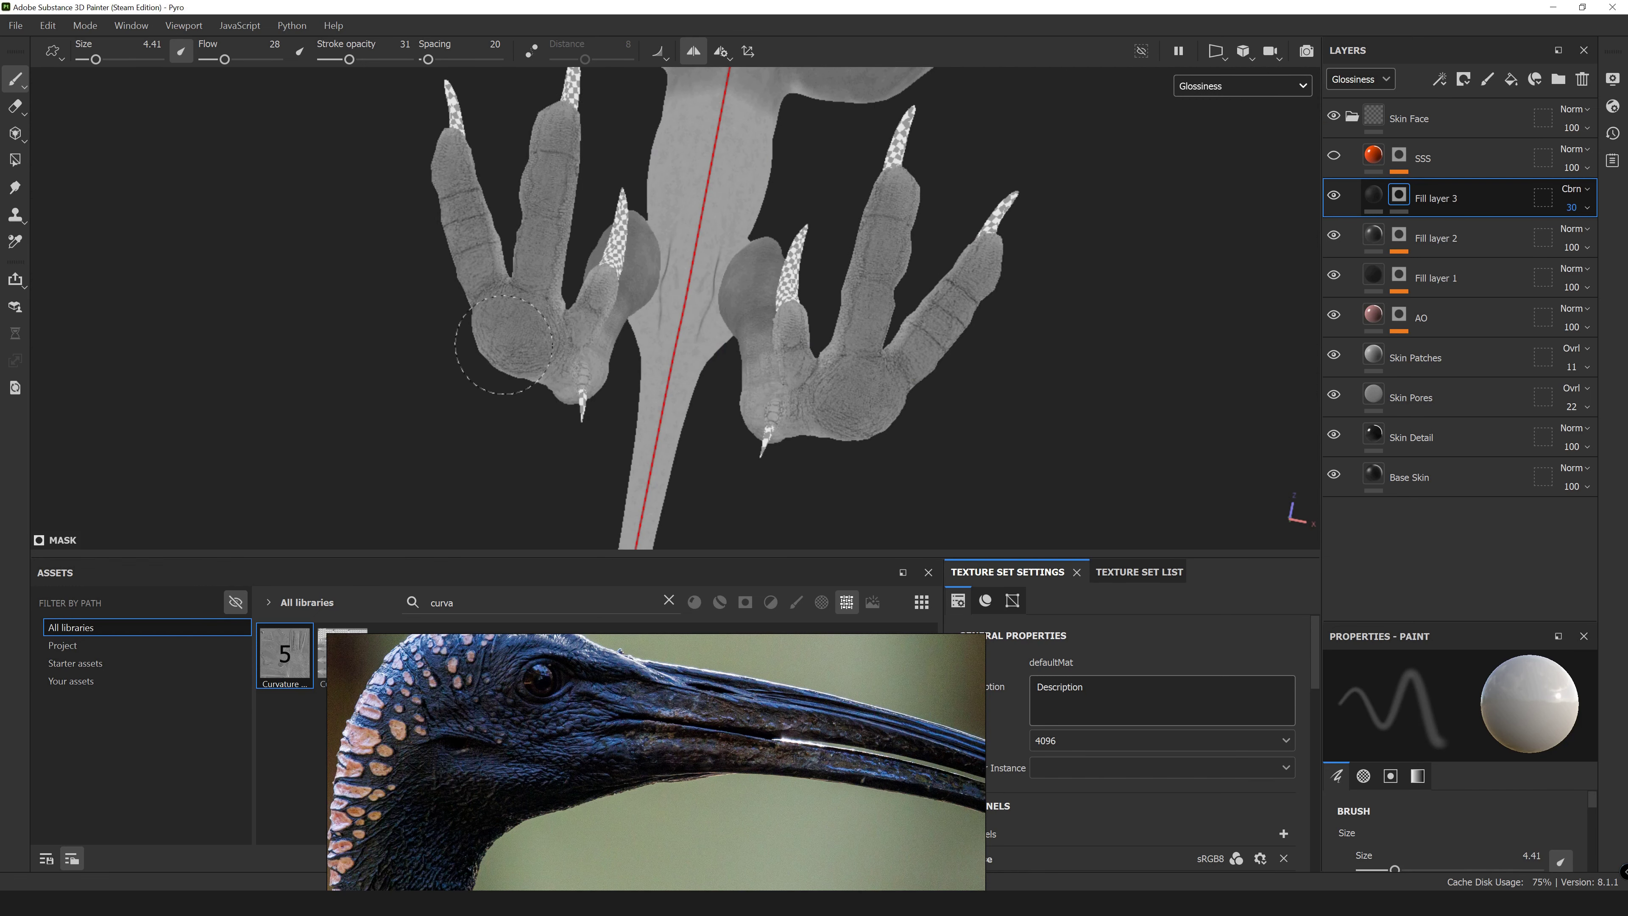
Shrink the brush for the claws while orbiting around the leg and foot.
scroll(504, 344, "up", 3)
scroll(767, 309, "up", 2)
mouse_move(394, 204)
left_mouse_down("alt")
mouse_move(775, 205)
mouse_move(708, 391)
mouse_move(644, 247)
left_mouse_up("alt")
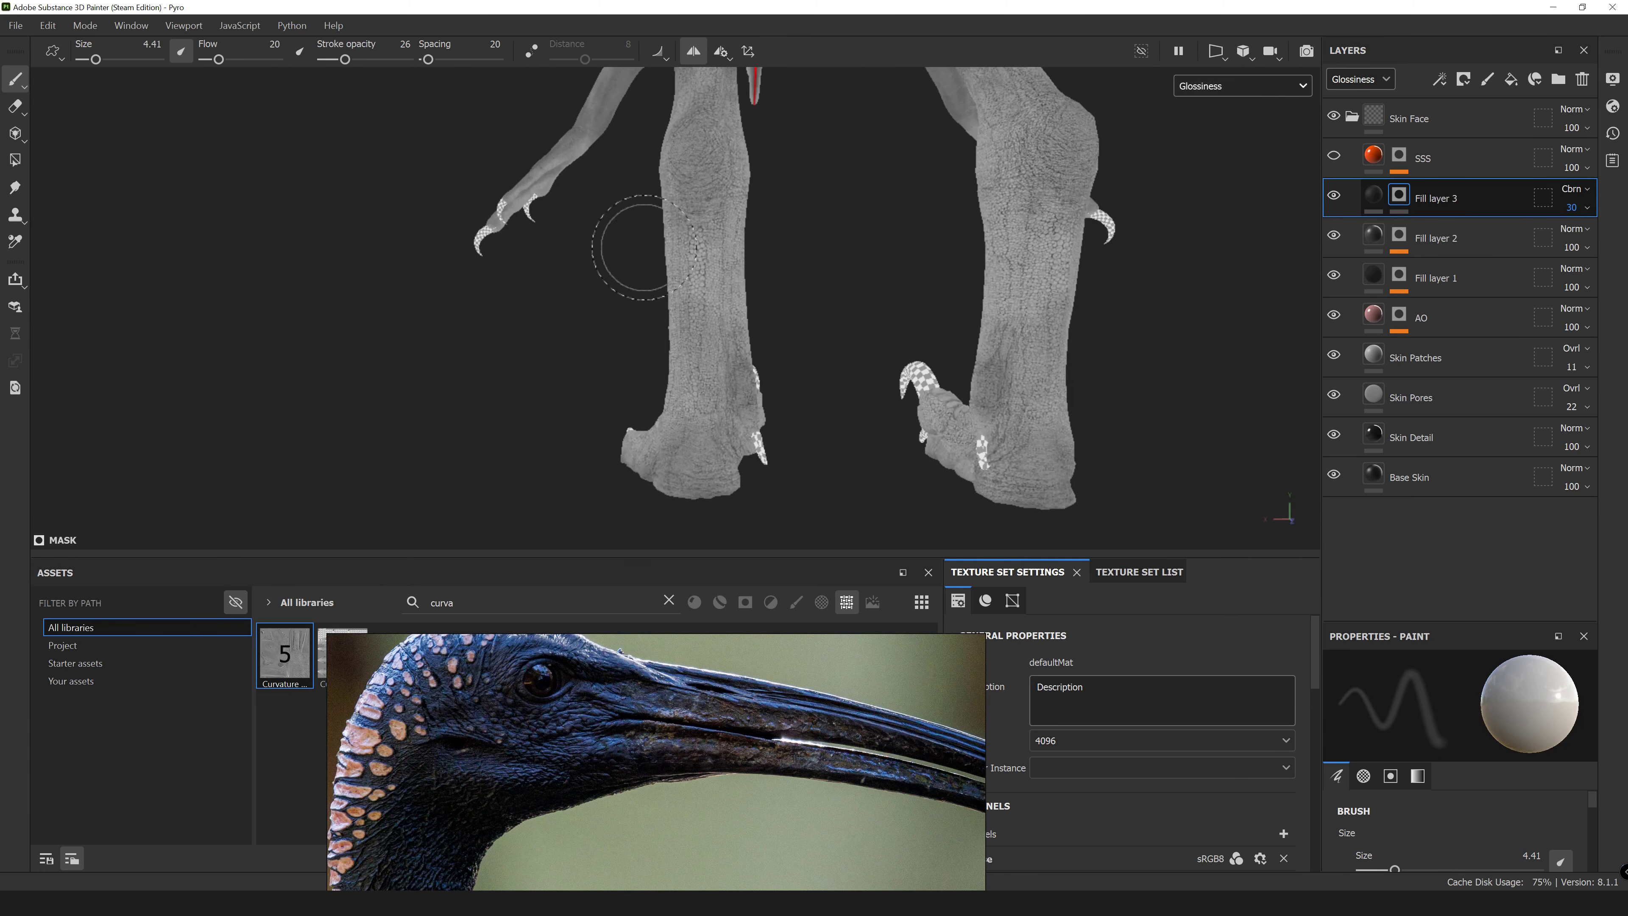
left_click_drag(696, 382, 697, 297, "alt")
left_click_drag(707, 464, 615, 342, "alt")
right_click(795, 154)
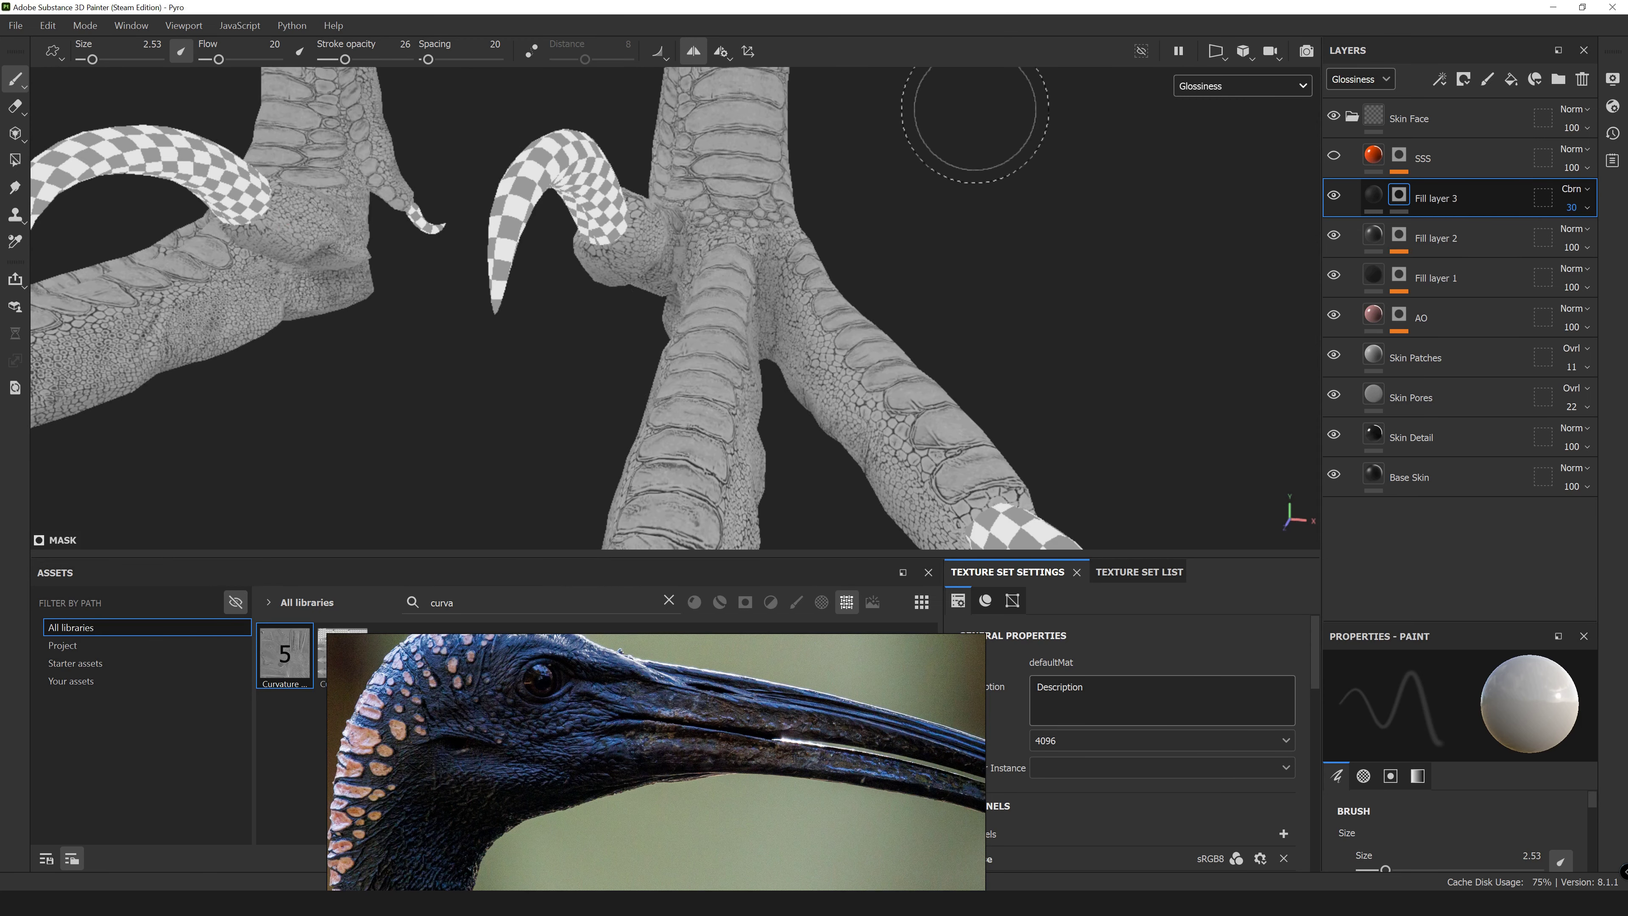
Return to the material view, frame the head, and duplicate Fill layer 2 with Ctrl+D.
key("m")
mouse_move(974, 122)
left_mouse_down("alt")
mouse_move(625, 356)
mouse_move(758, 496)
left_mouse_up("alt")
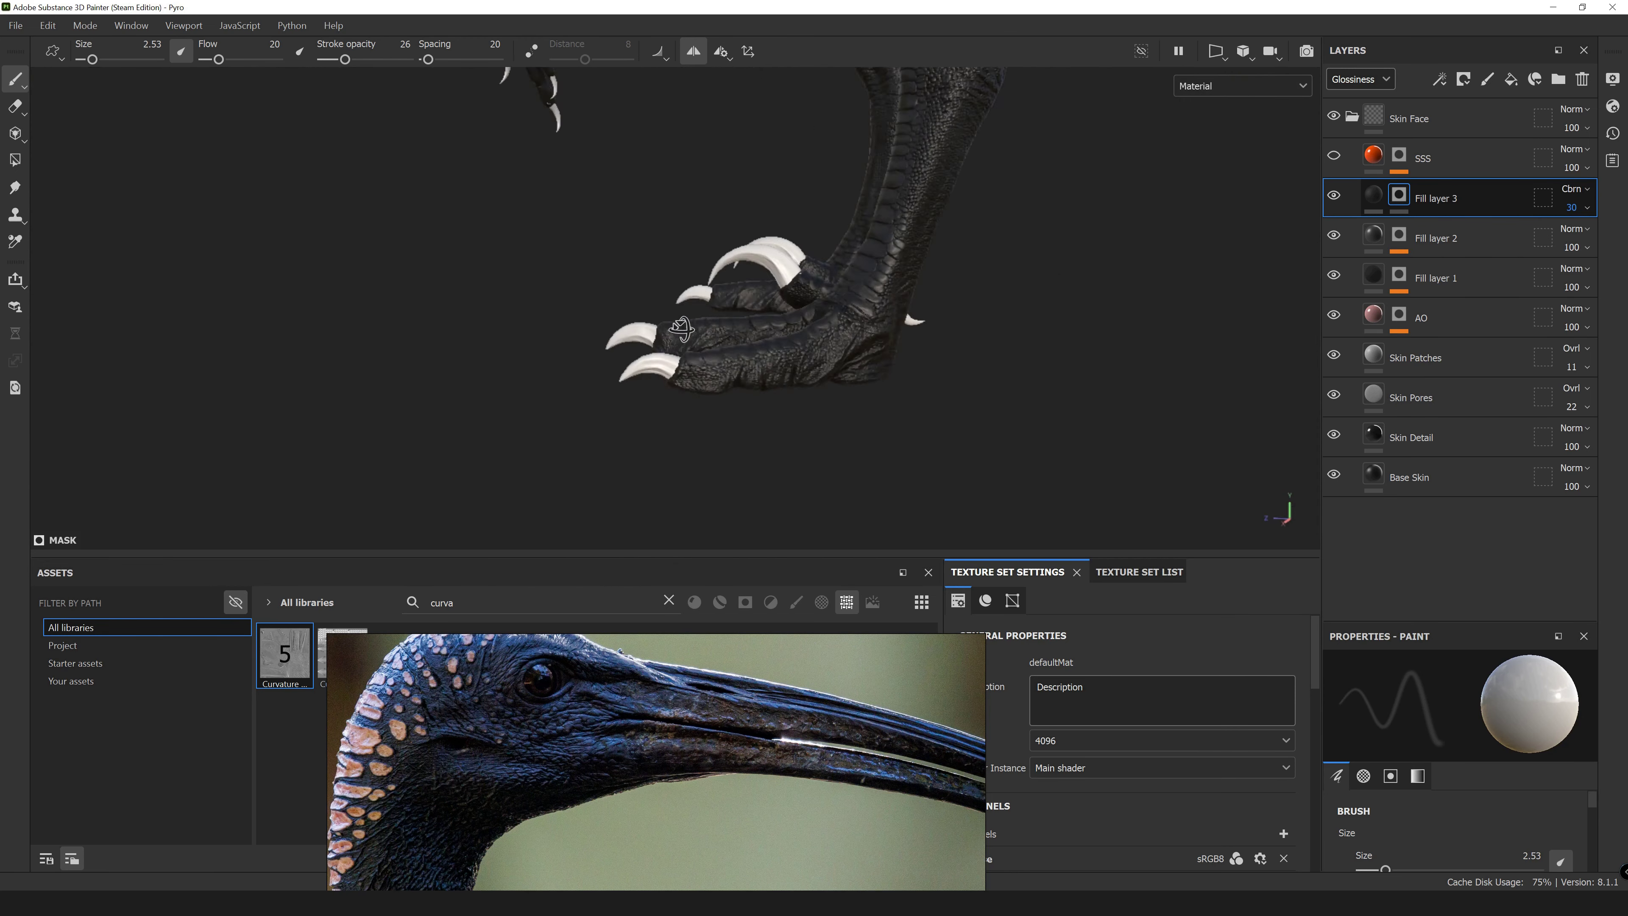
mouse_move(810, 390)
left_mouse_down("alt")
mouse_move(382, 328)
mouse_move(654, 291)
mouse_move(564, 309)
mouse_move(655, 363)
left_mouse_up("alt")
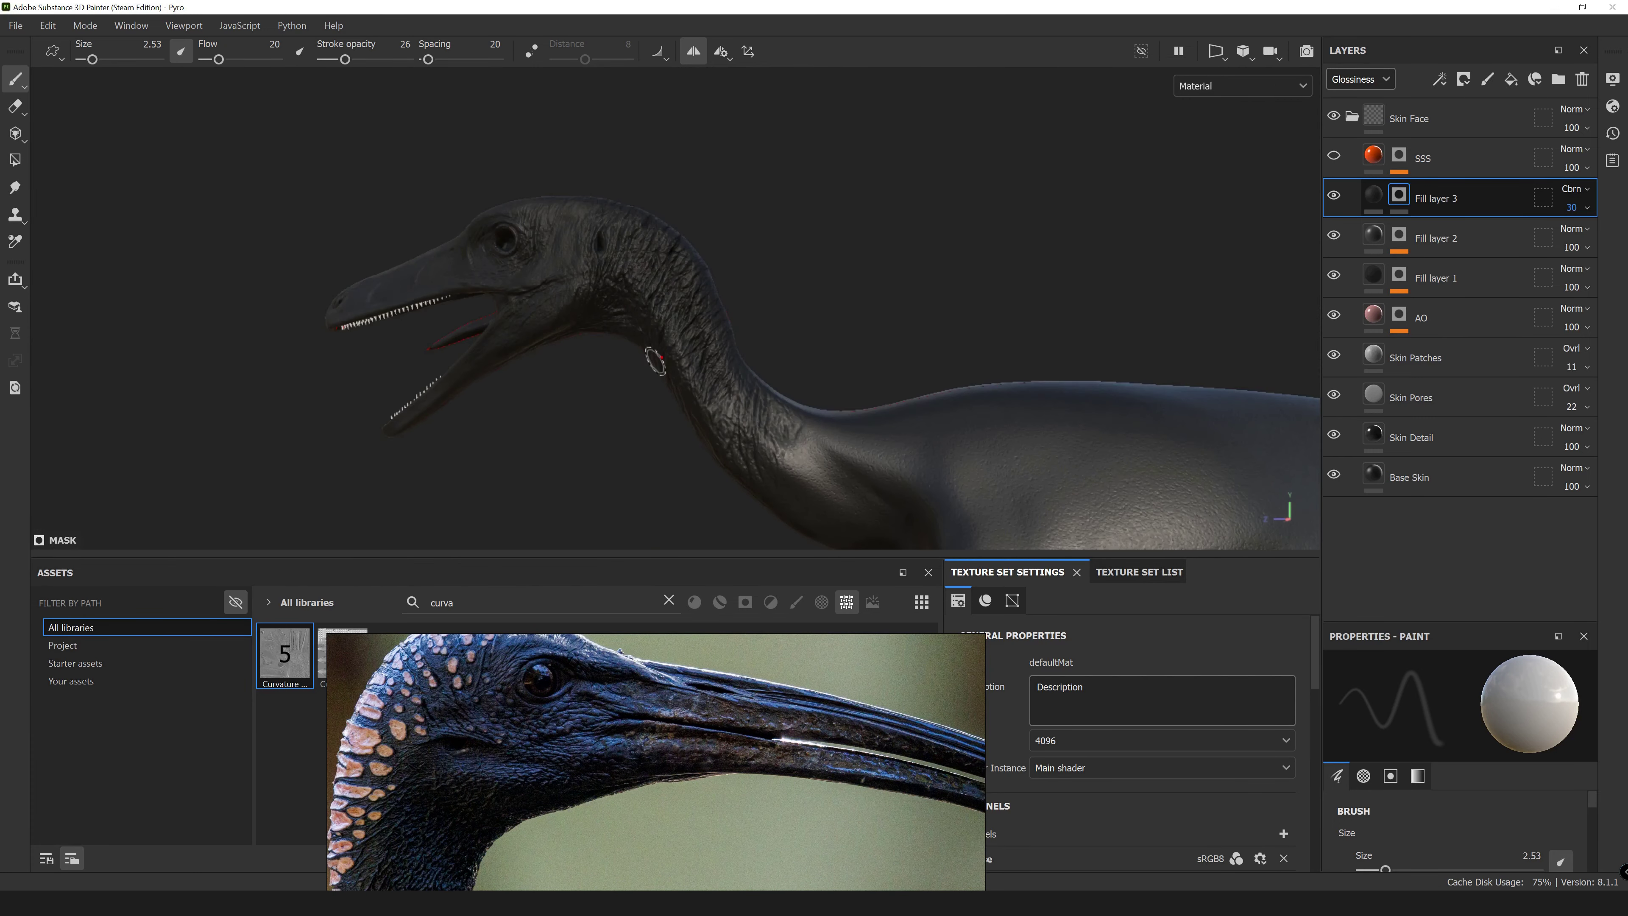
left_click_drag(798, 500, 705, 385, "alt")
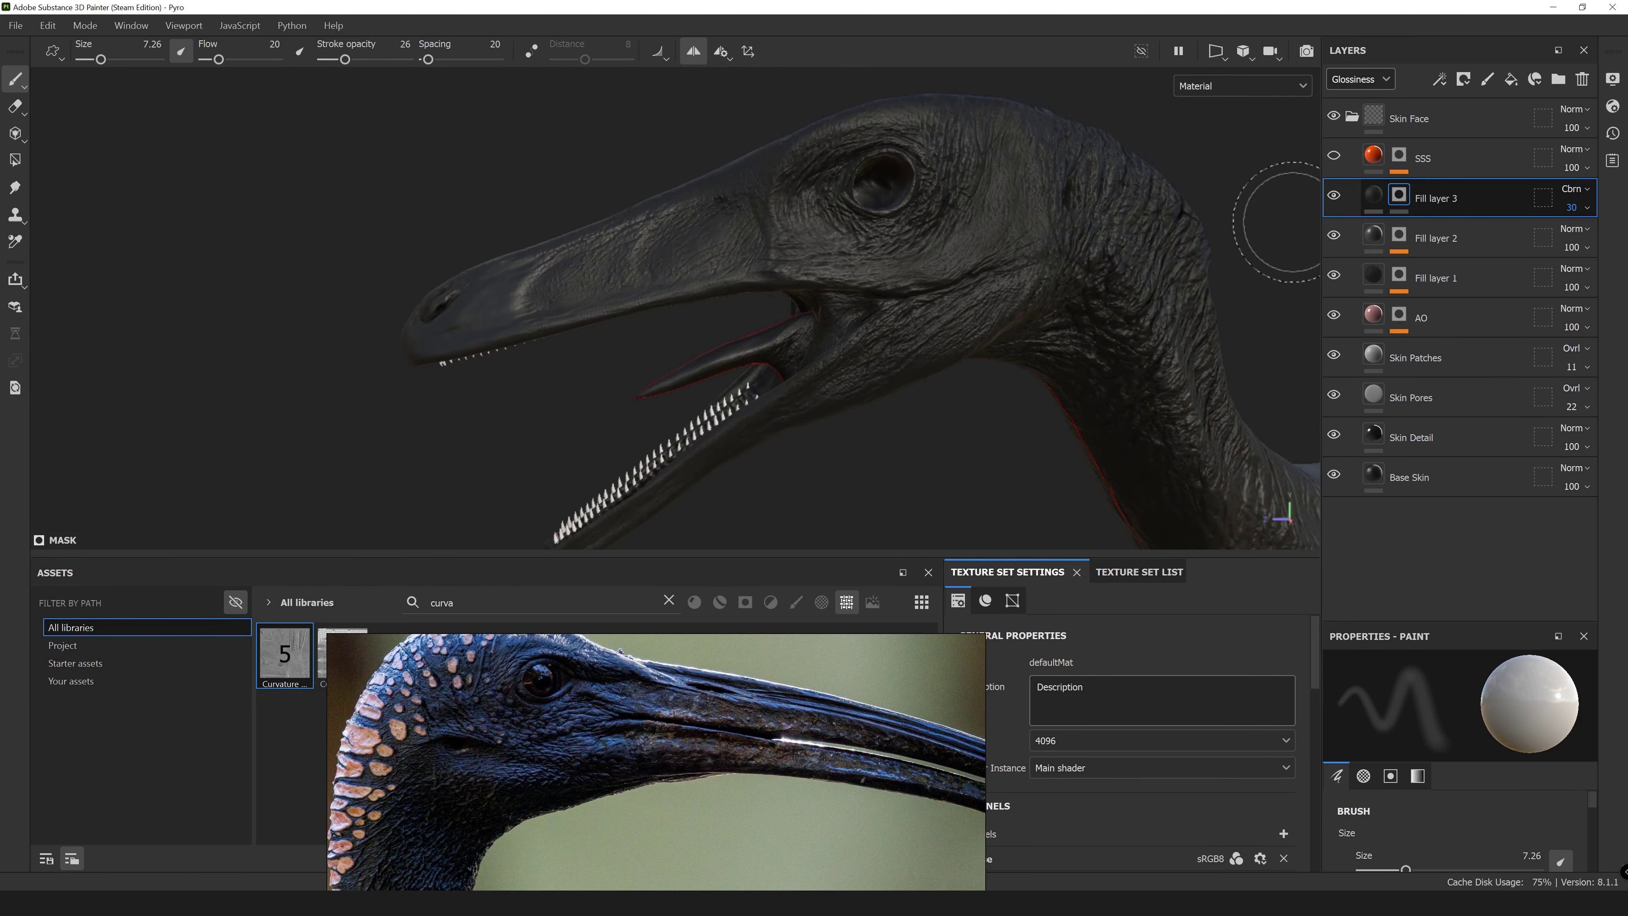
right_click(1496, 241)
key("ctrl+d")
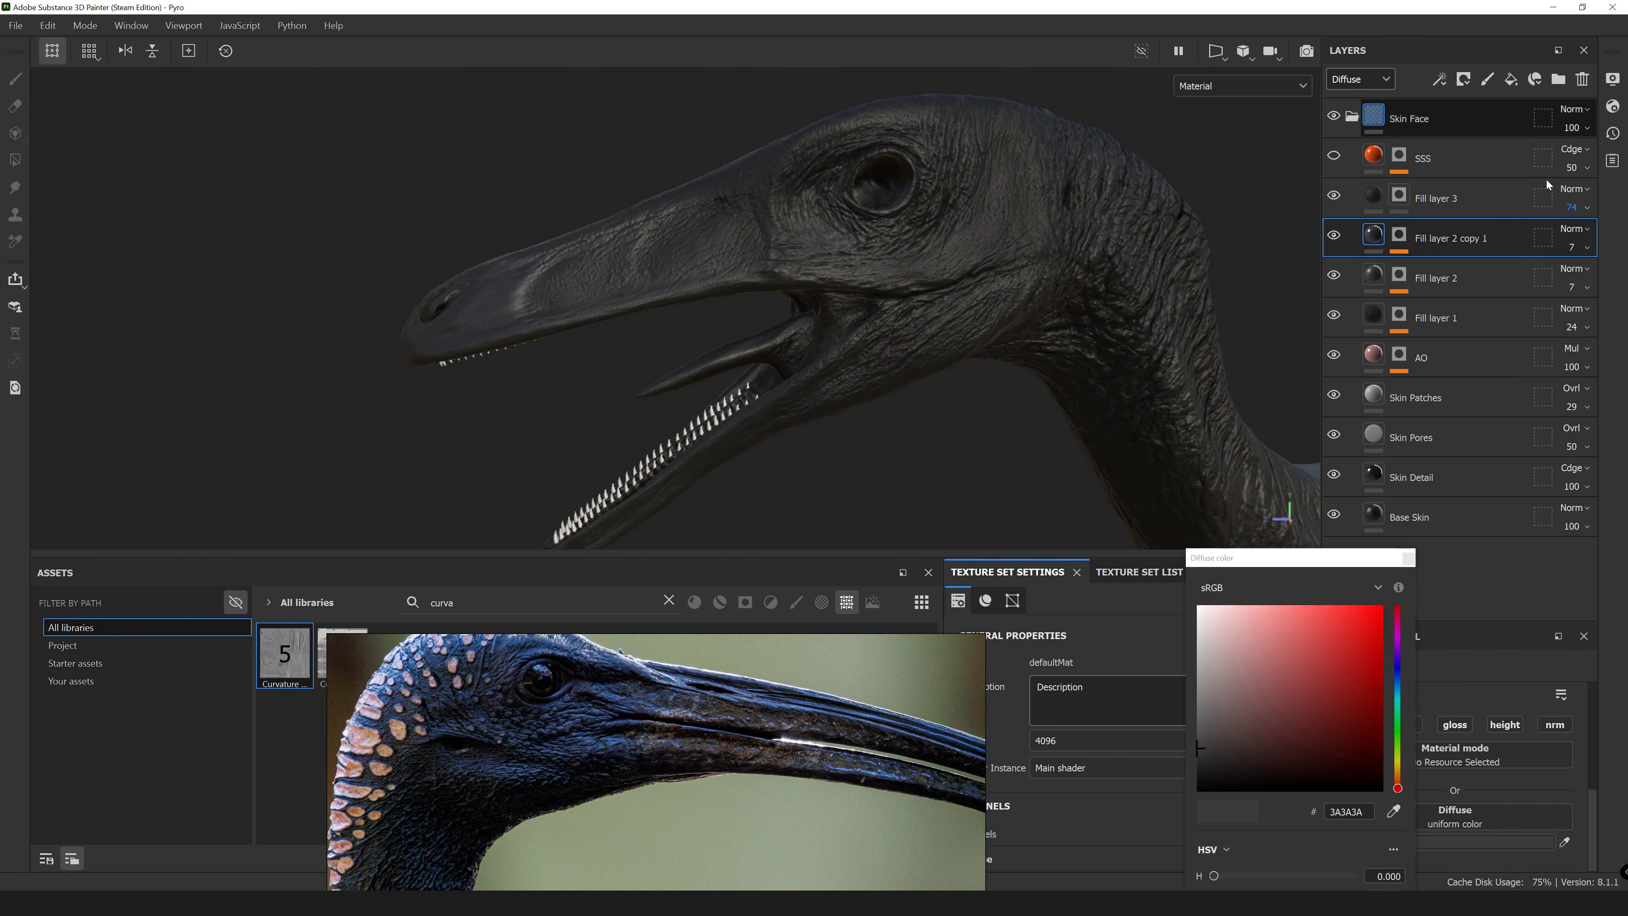
Try a Blur filter on Fill layer 3's mask, then delete Fill layer 3.
left_click(1475, 199)
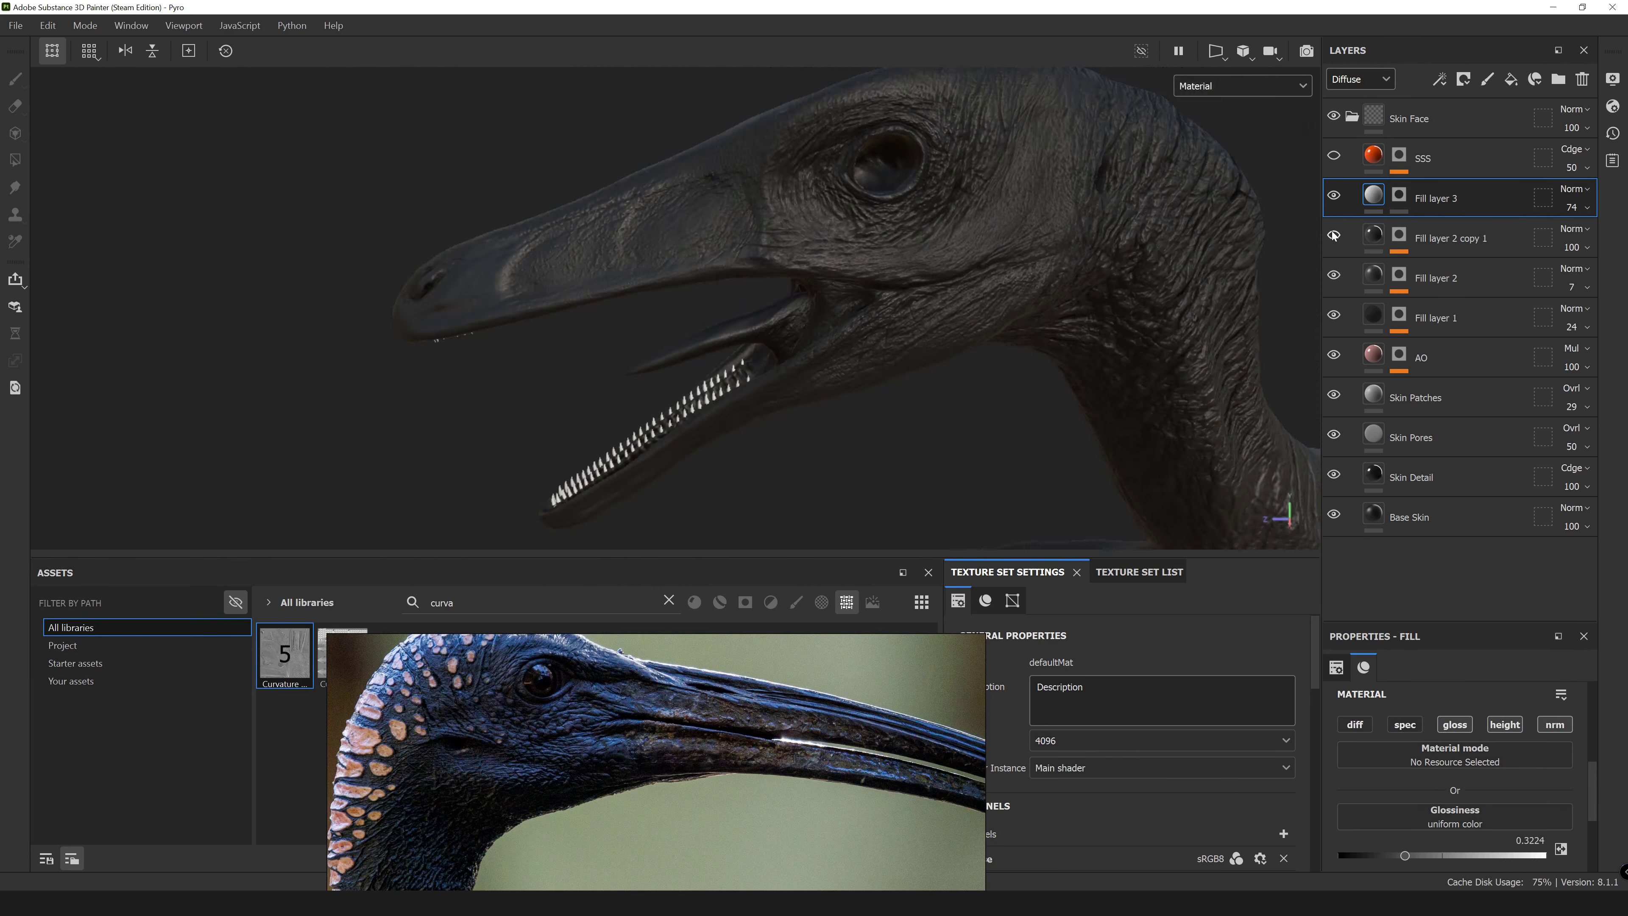
left_click(1399, 194, "alt")
right_click(1399, 194)
left_click(1469, 836)
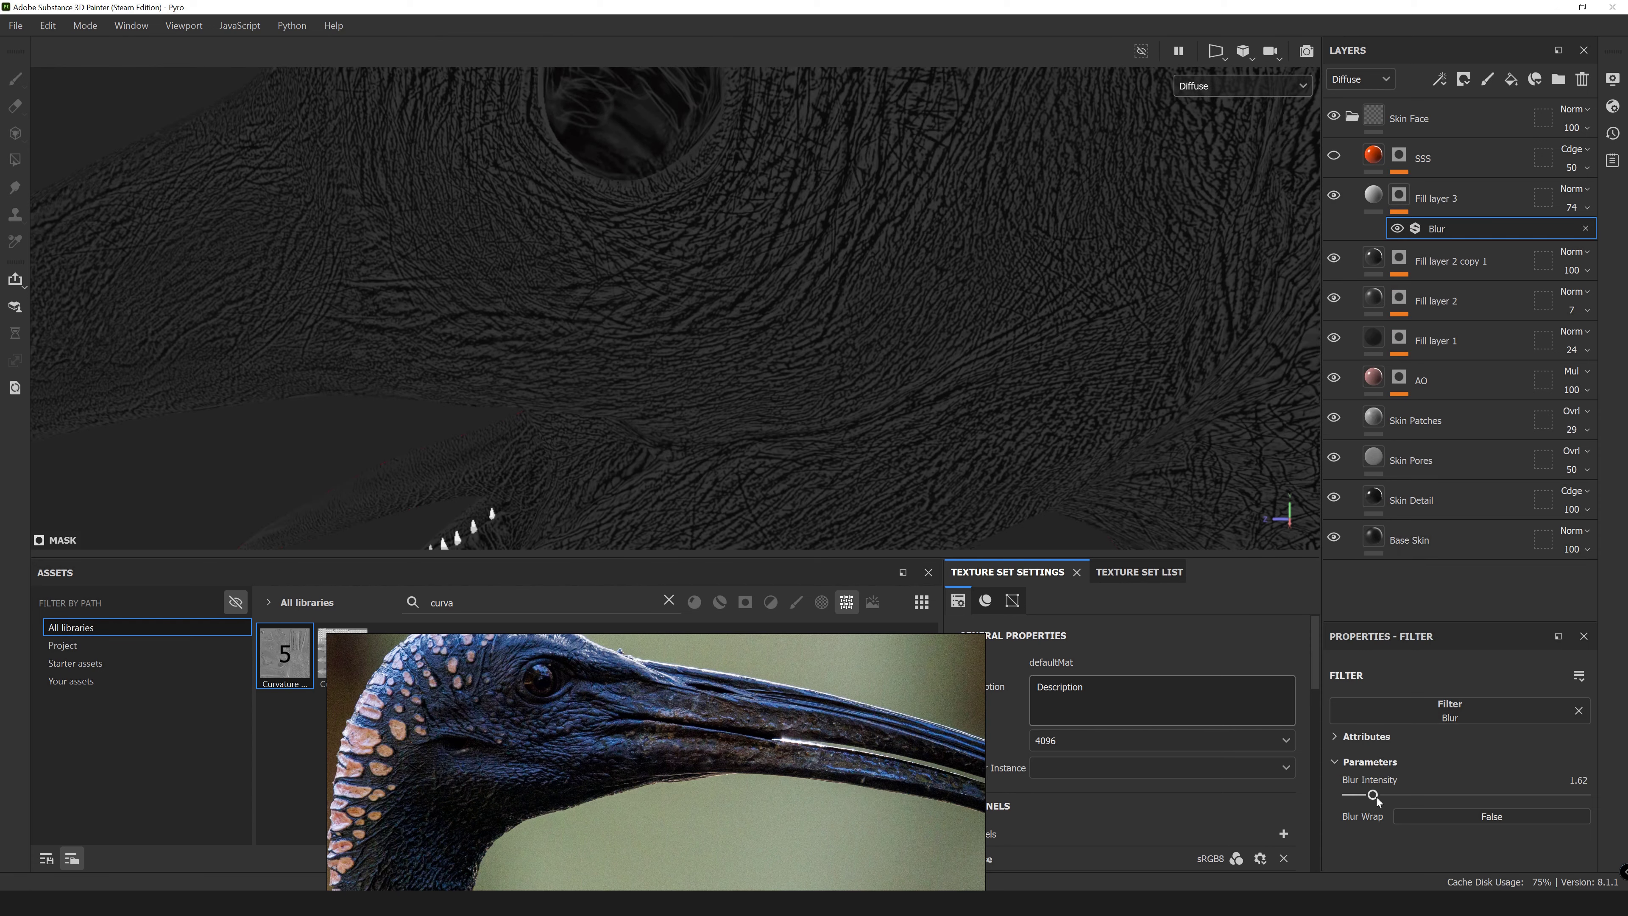
left_click(1582, 79)
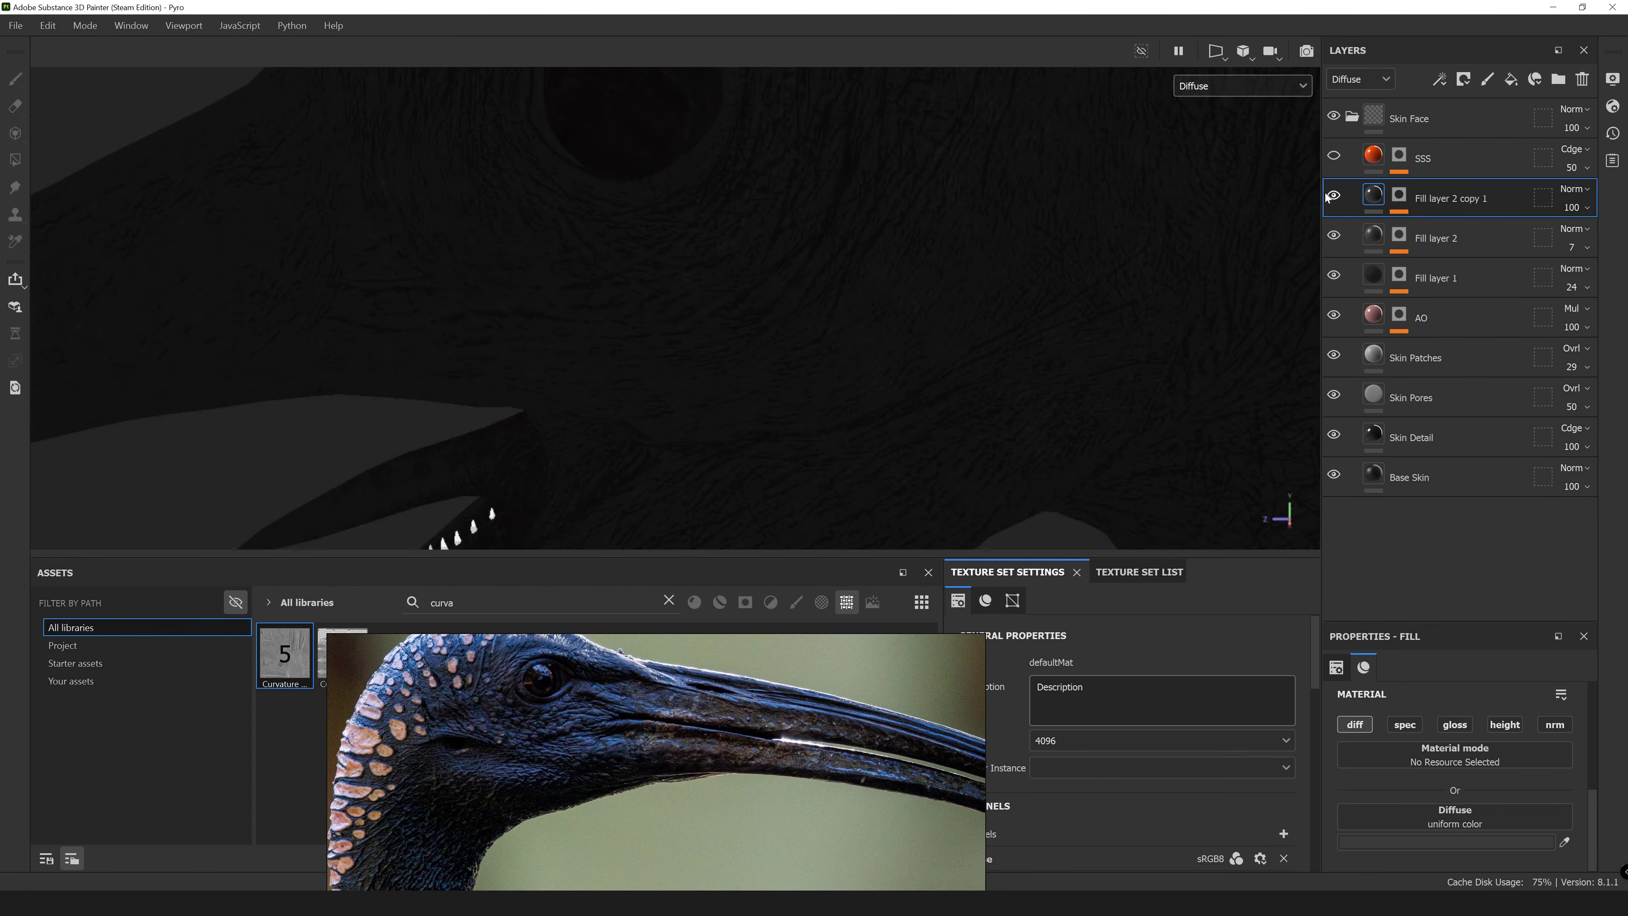
Duplicate Fill layer 2 again and give copy 2's mask a Blur filter at about 2.
right_click(1470, 242)
left_click(1449, 449)
right_click(1470, 199)
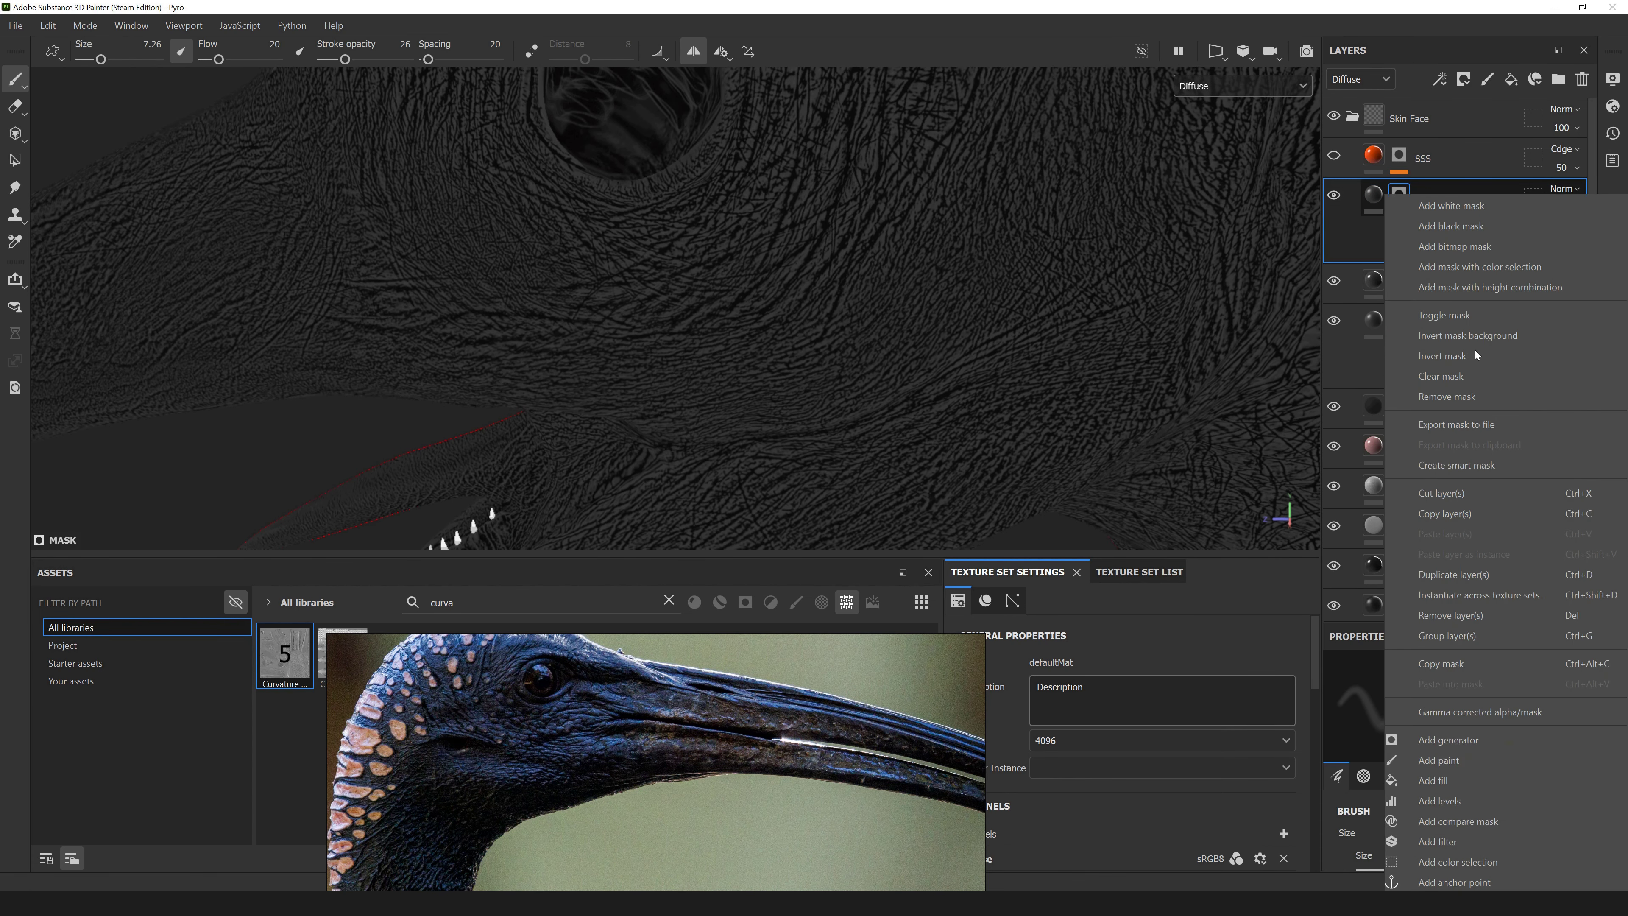
left_click(1474, 487)
left_click_drag(1408, 797, 1437, 795)
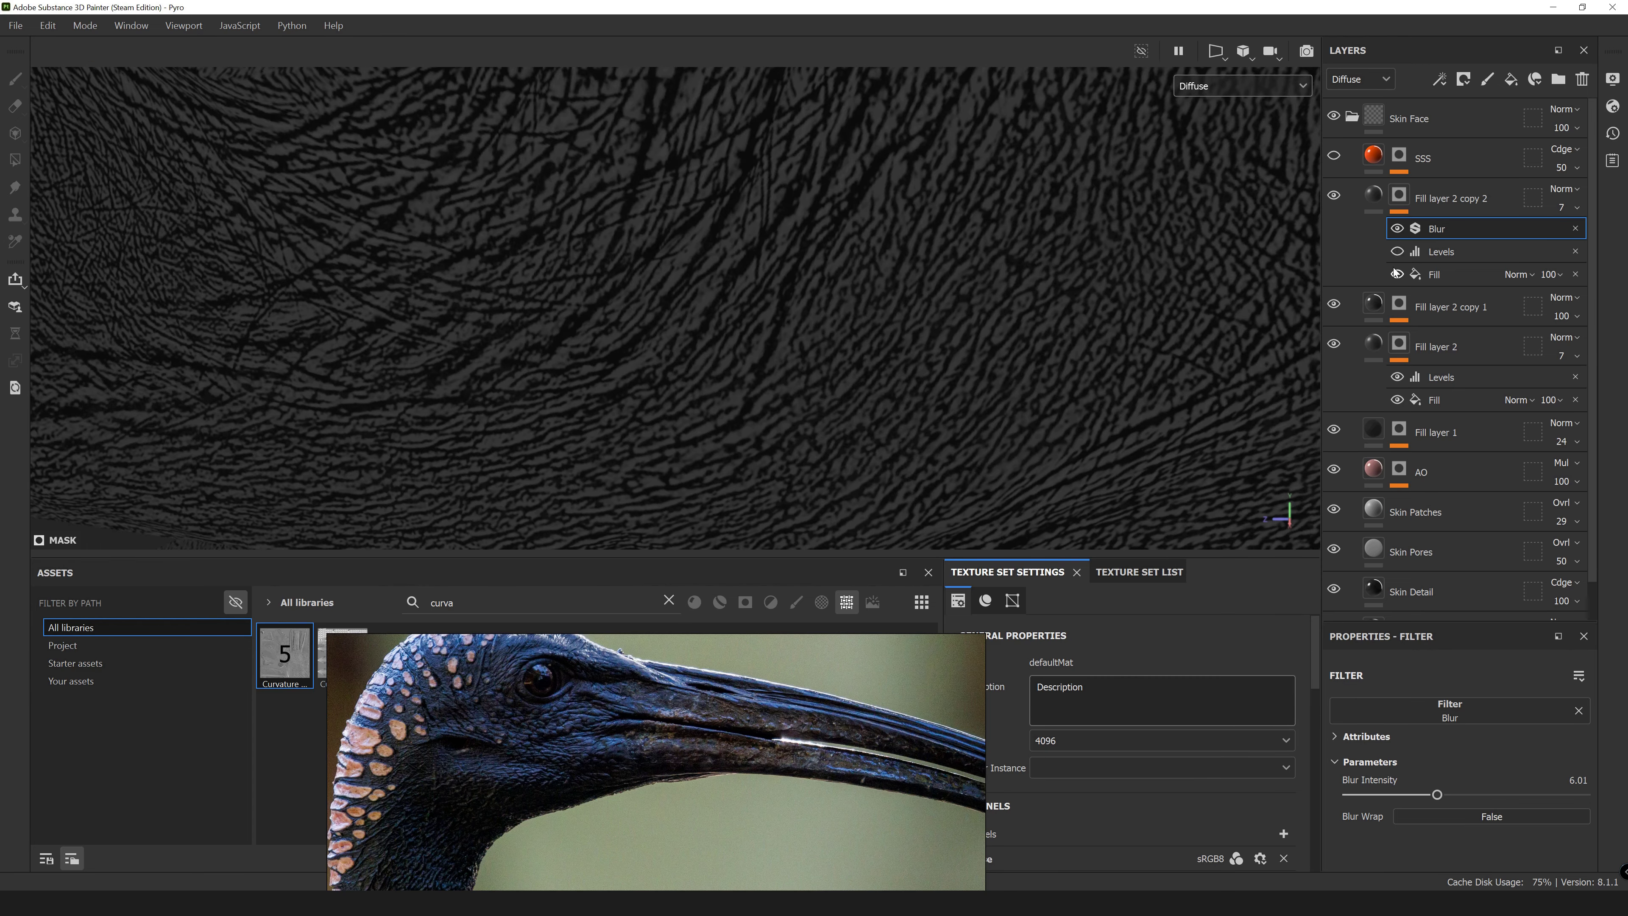
left_click(1374, 194)
left_click(1399, 194)
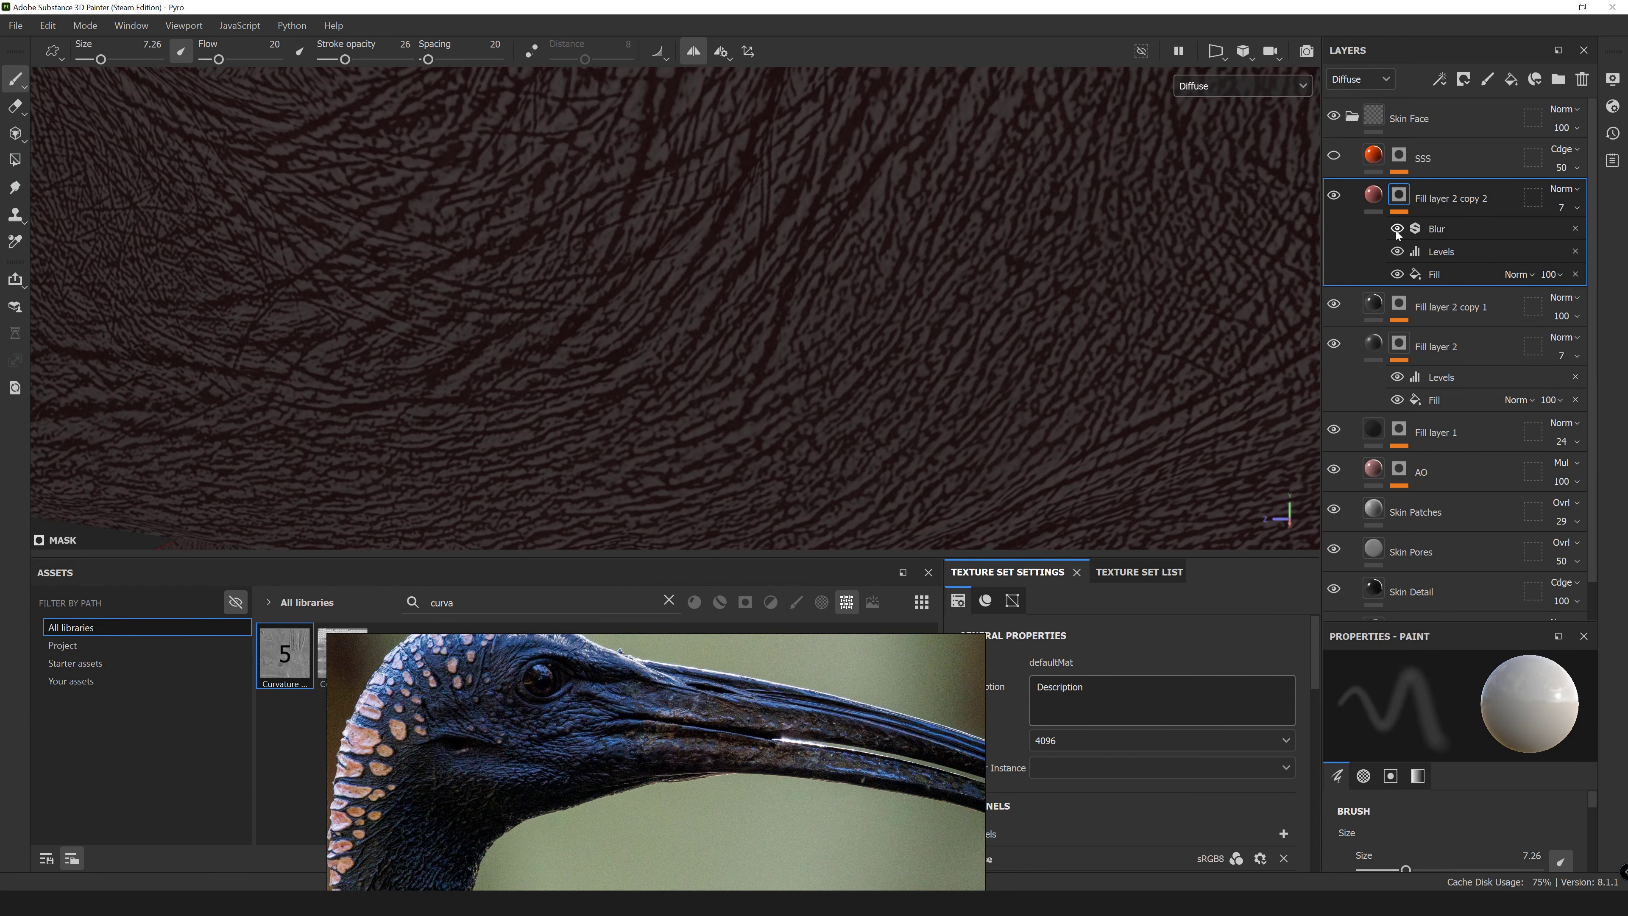
left_click_drag(1437, 795, 1370, 797)
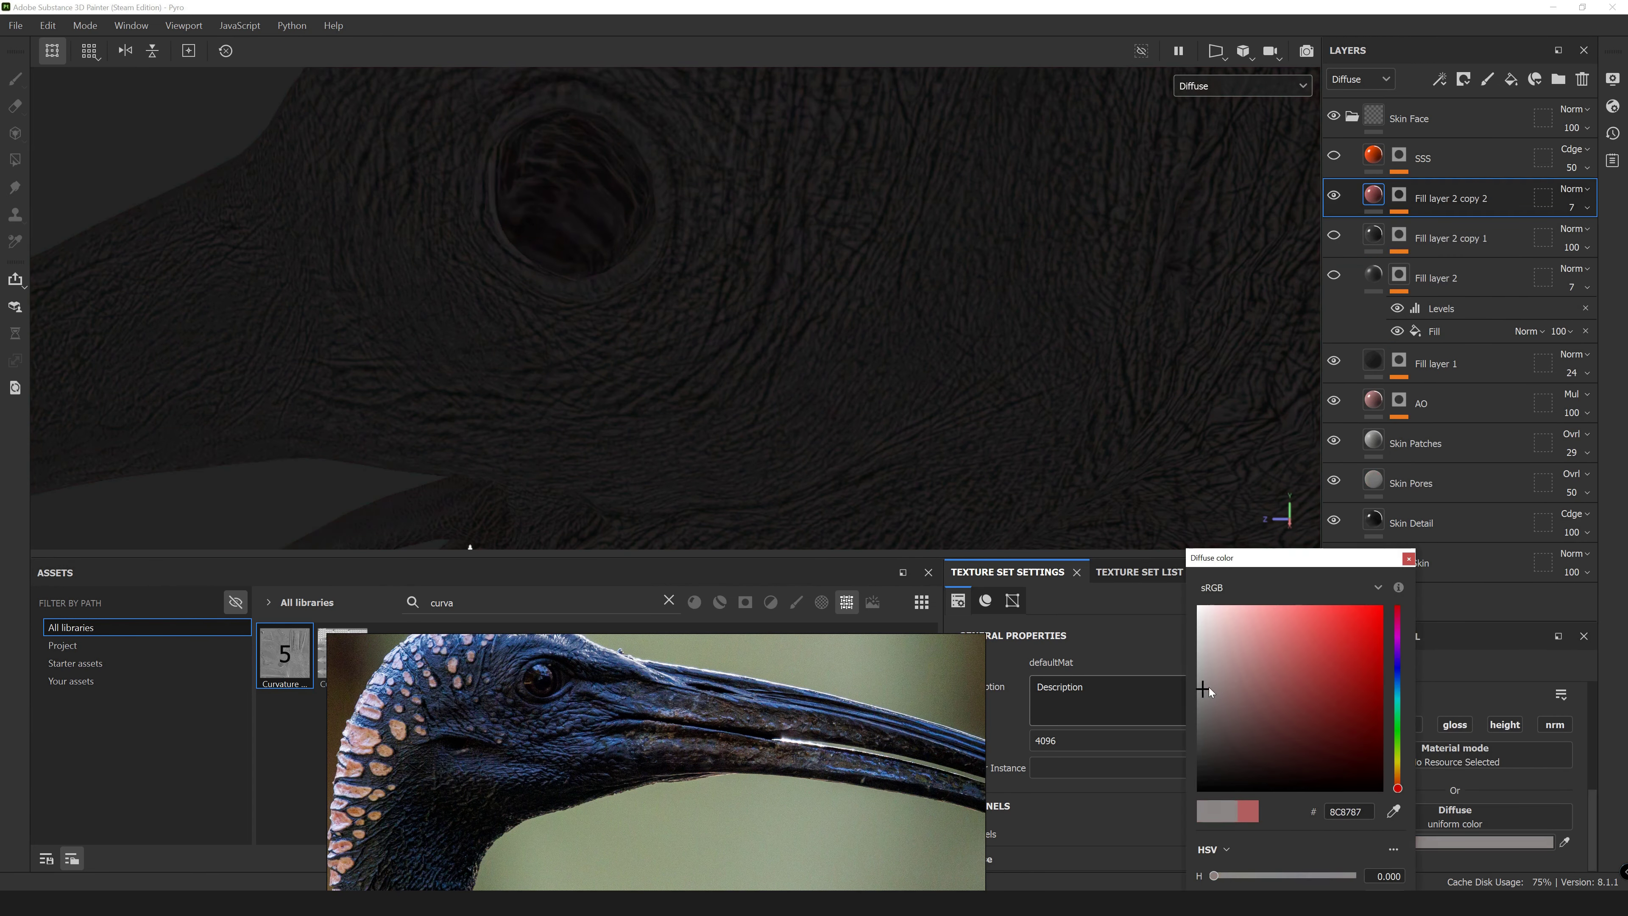
Lower Fill layer 2 copy 1's opacity to 12 and review both copies' masks.
left_click(1449, 238)
left_click(1571, 246)
left_click_drag(1616, 278, 1554, 280)
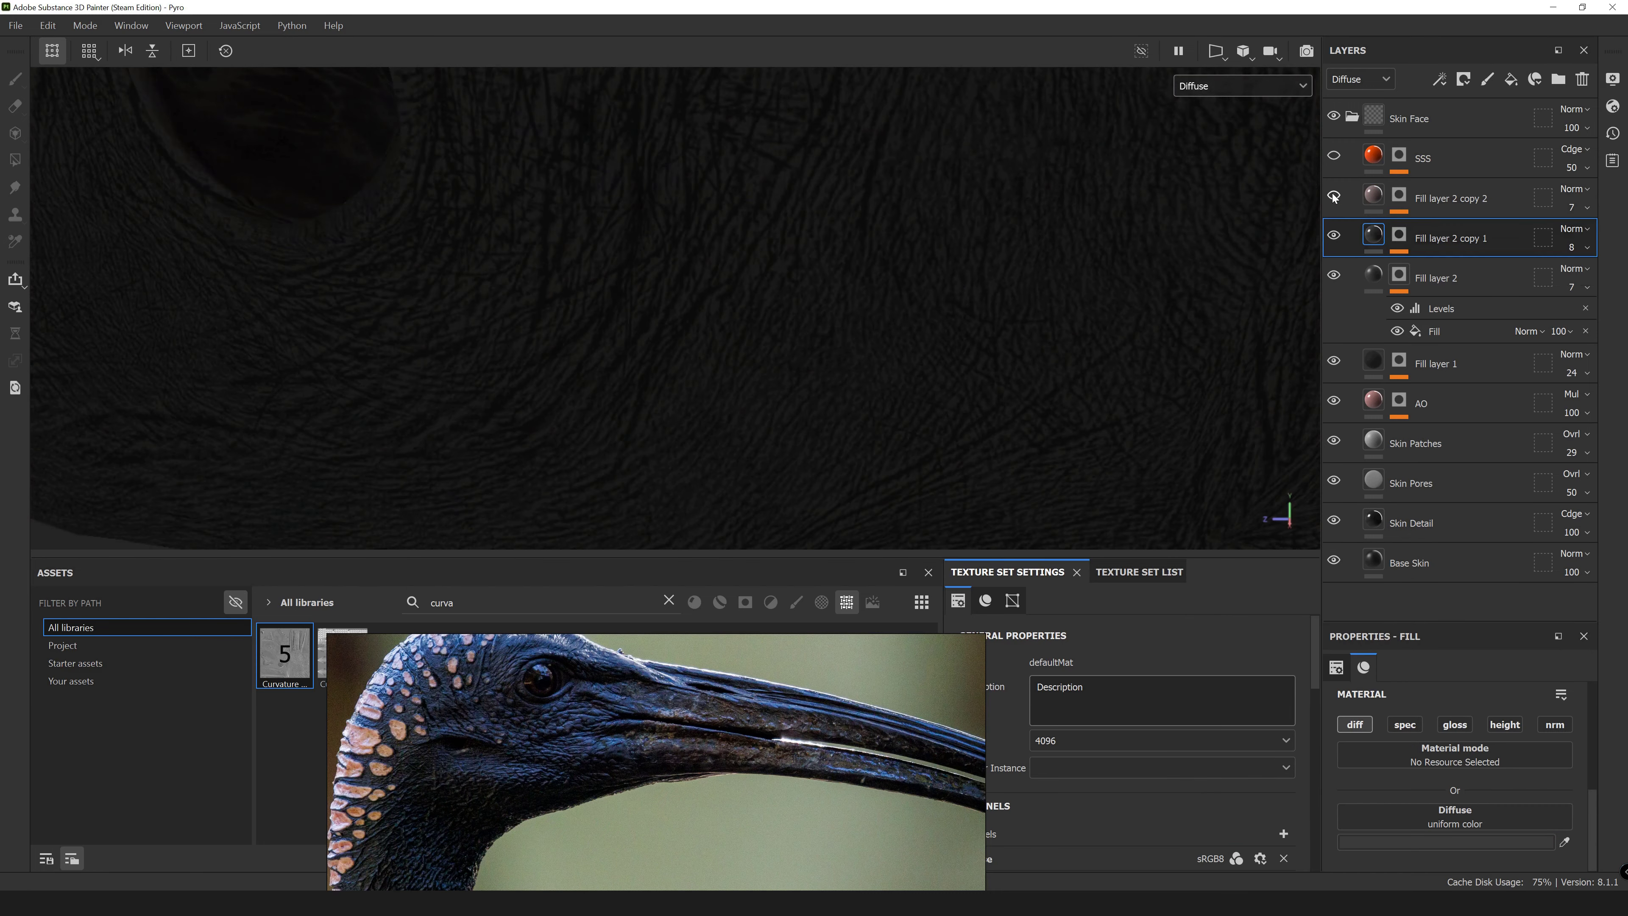
key("m")
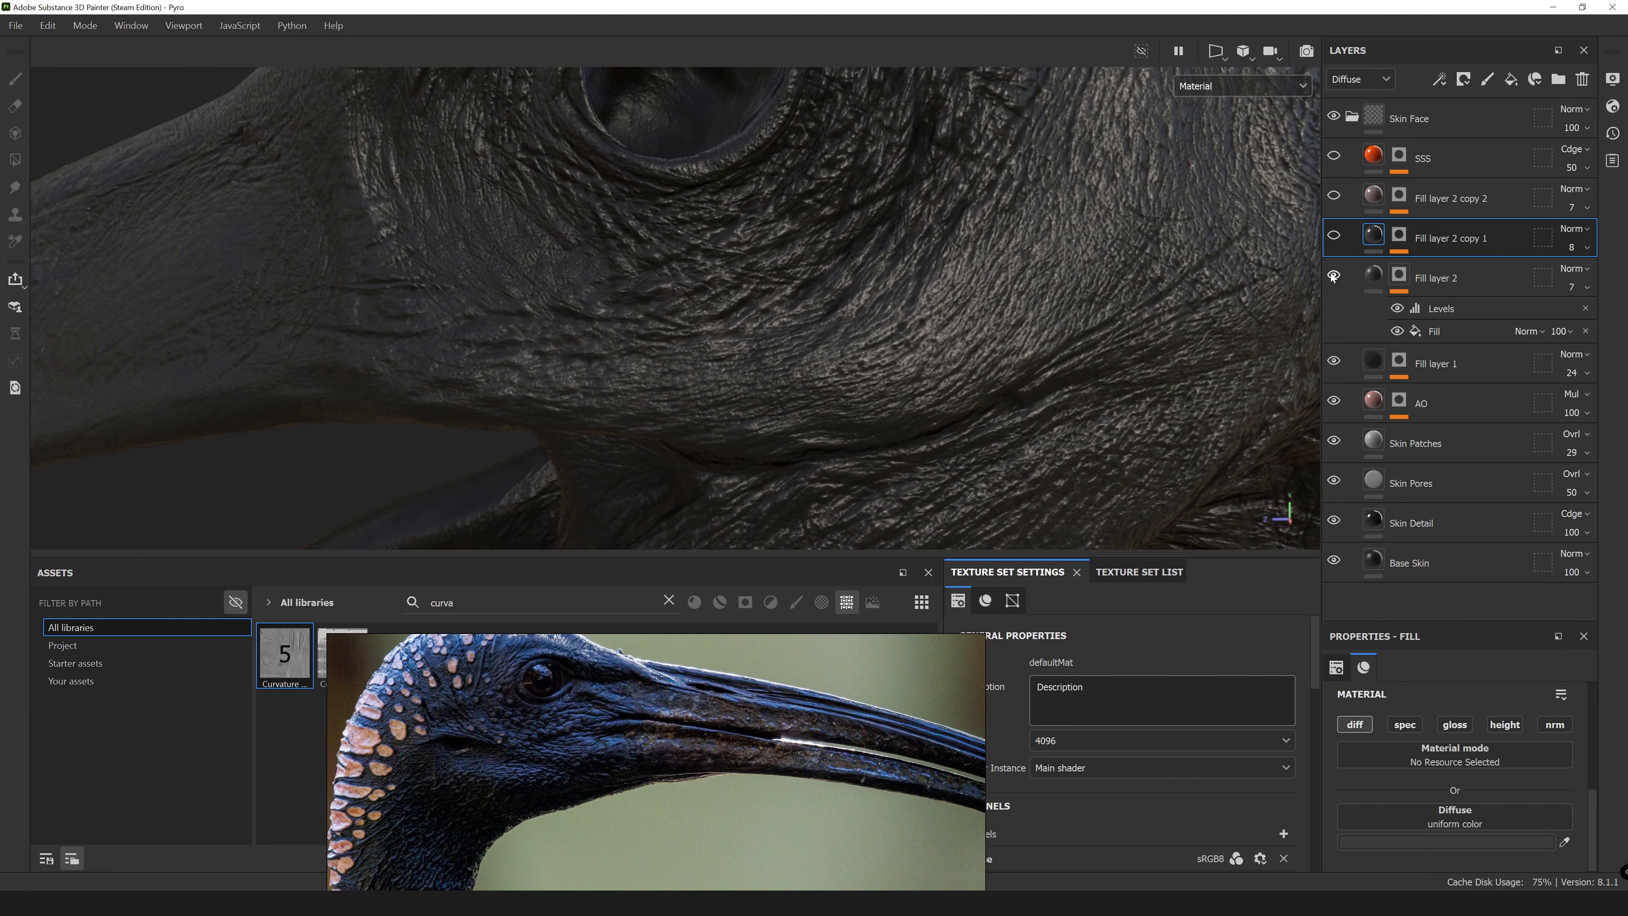
left_click(1399, 194)
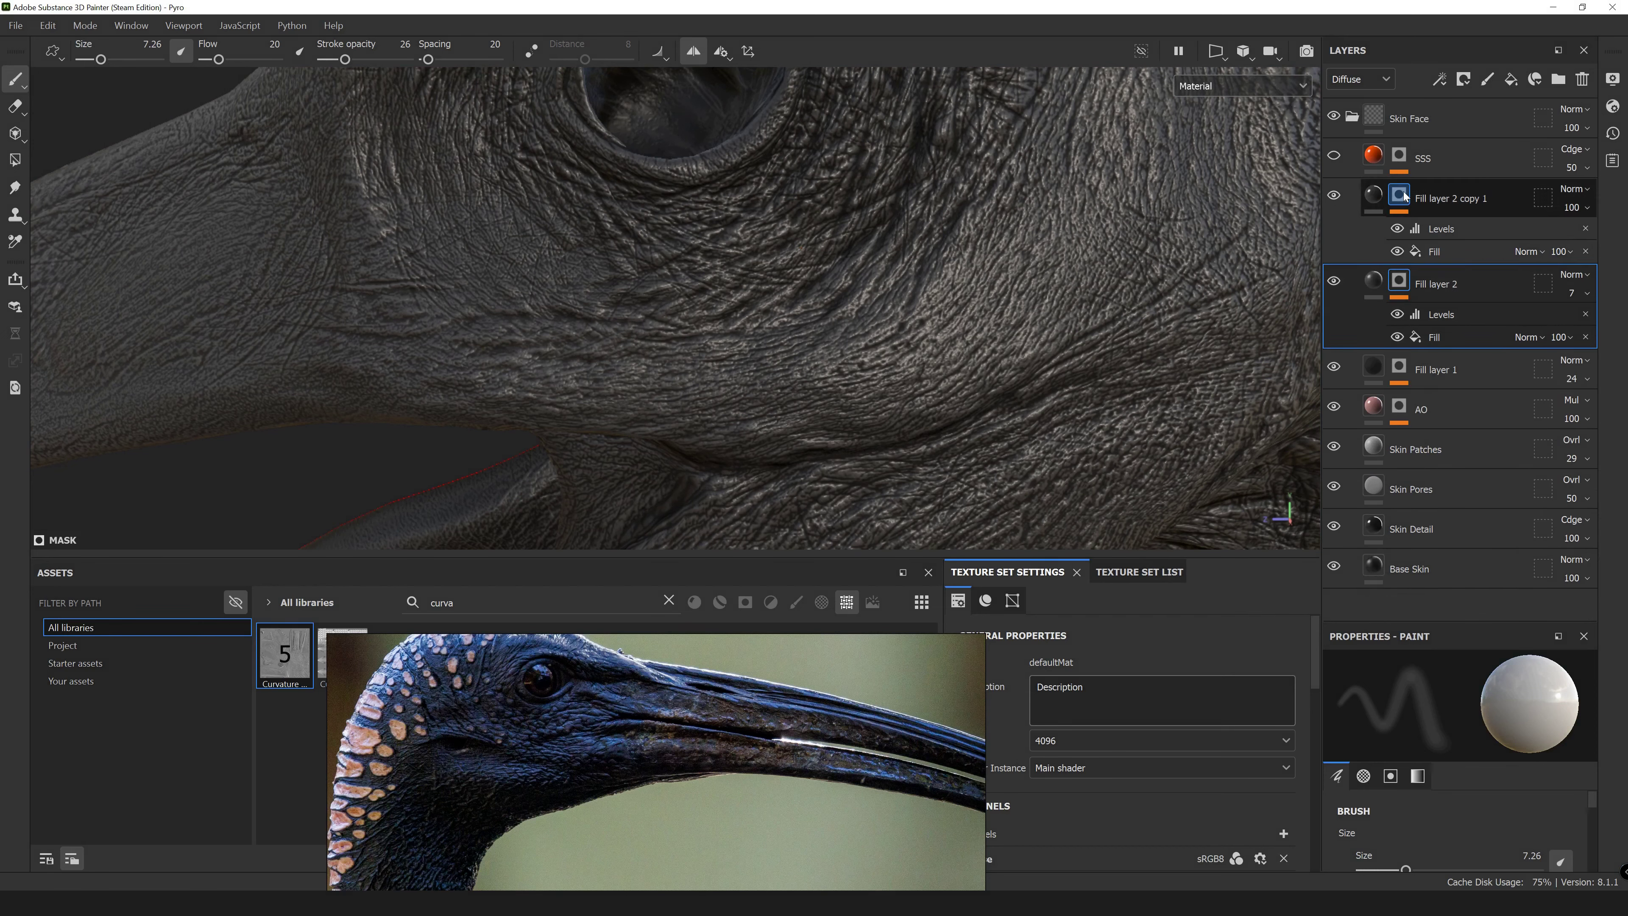
left_click(1403, 196)
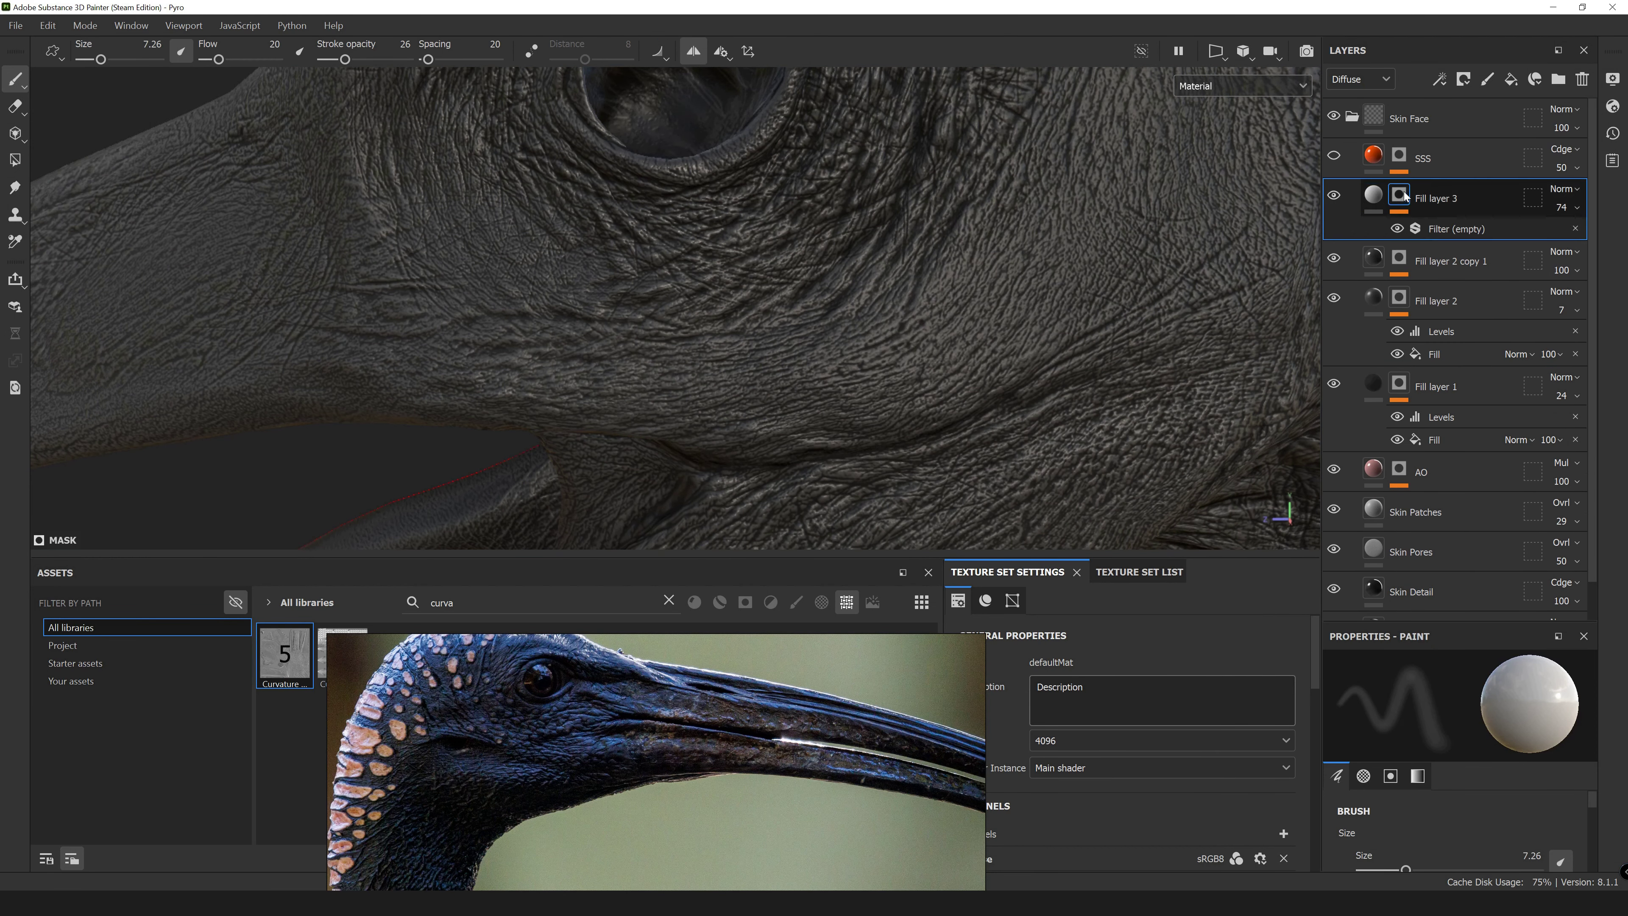
left_click(1403, 237)
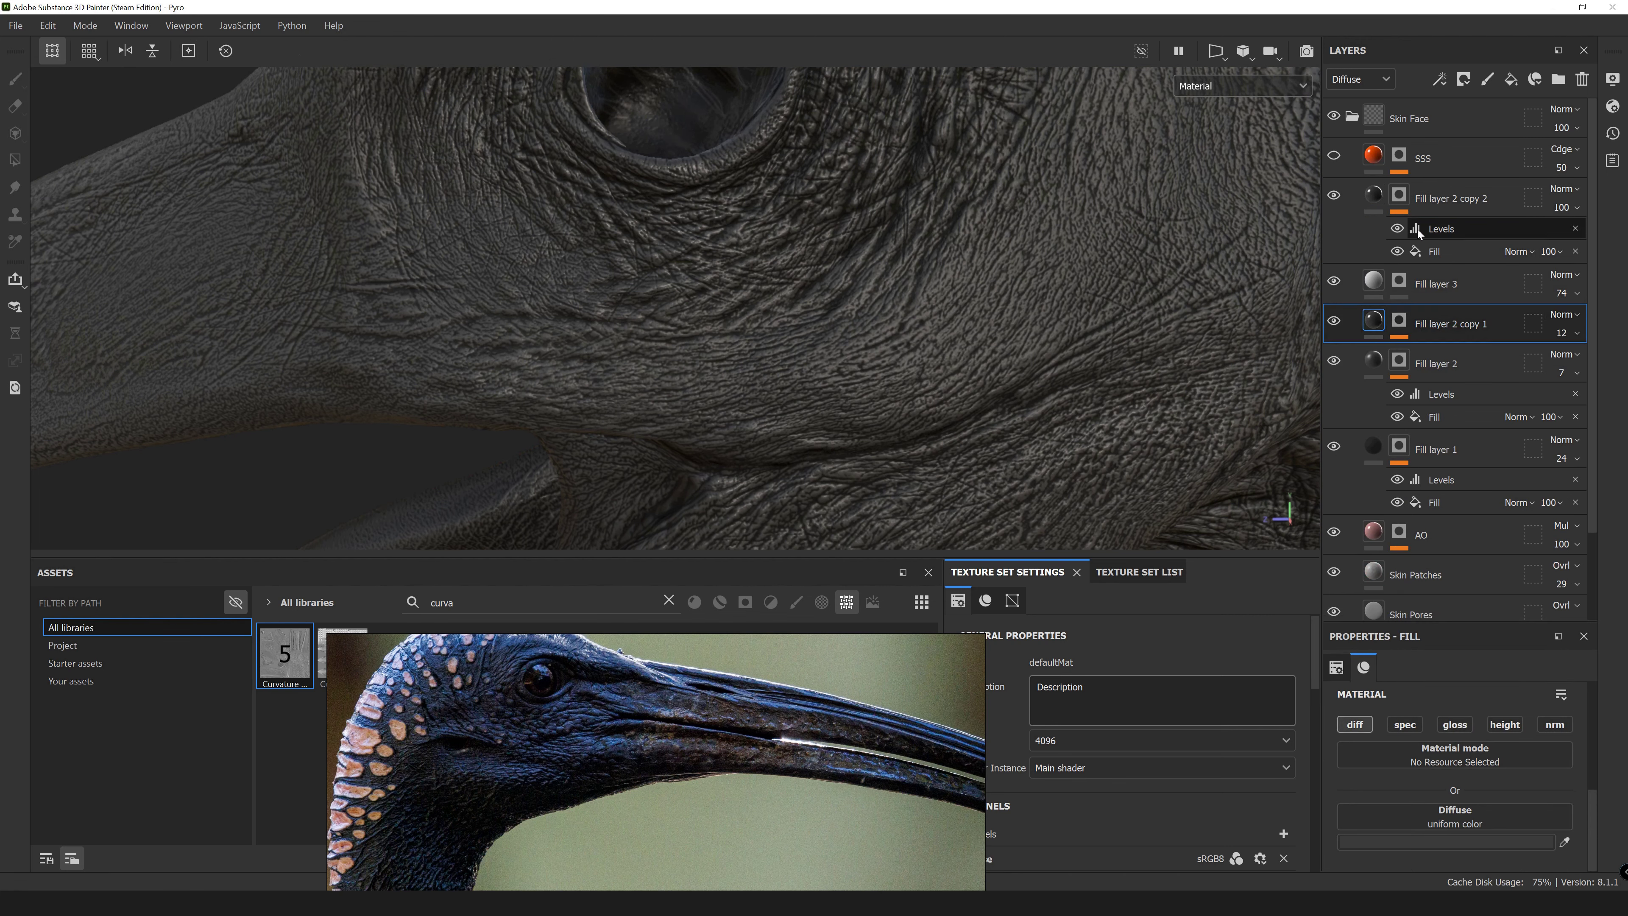
Add a filter effect to Fill layer 2 copy 2's mask and inspect the leg and claws.
right_click(1419, 233)
left_click(1455, 308)
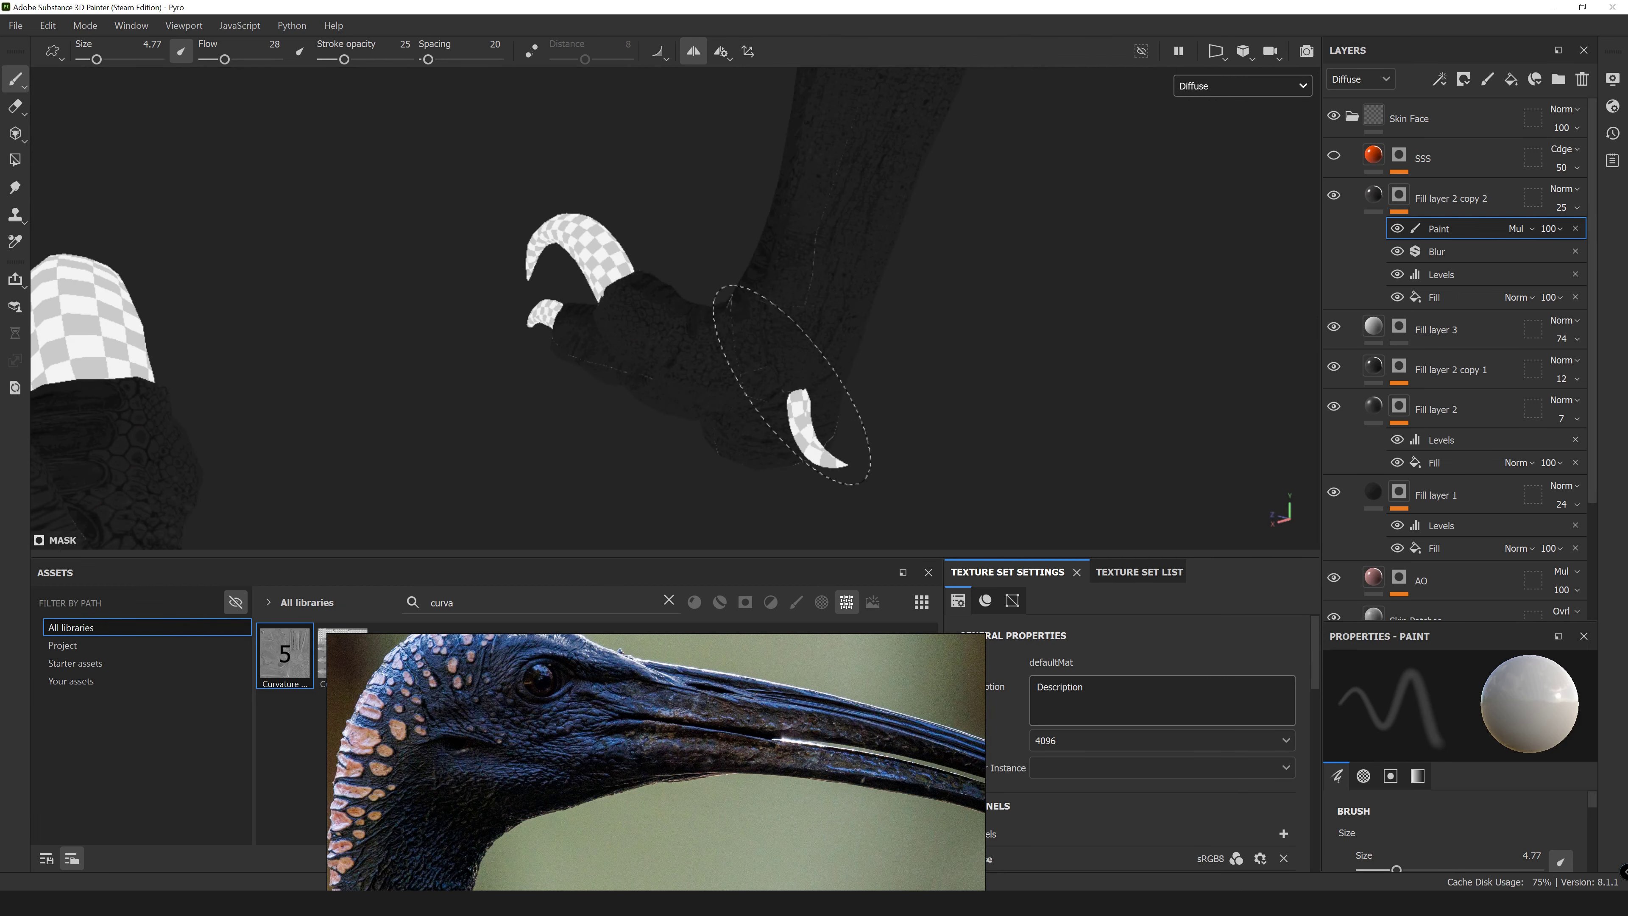
left_click_drag(690, 429, 716, 345, "alt")
scroll(770, 398, "up", 5)
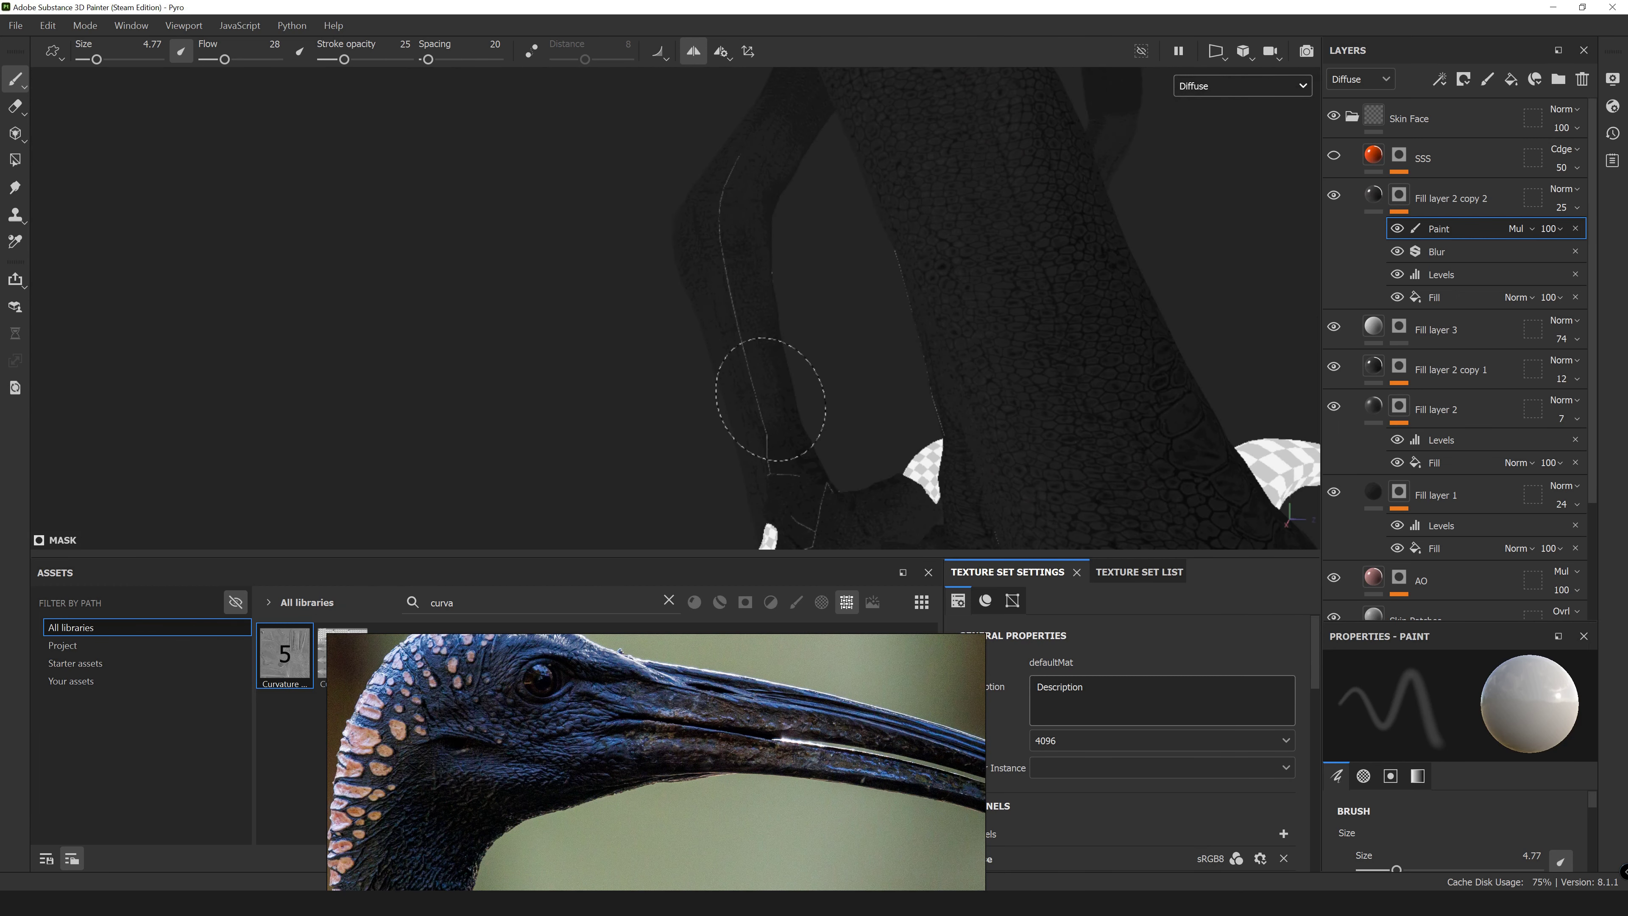
middle_click_drag(644, 246, 745, 364, "alt")
left_click_drag(745, 364, 689, 428, "alt")
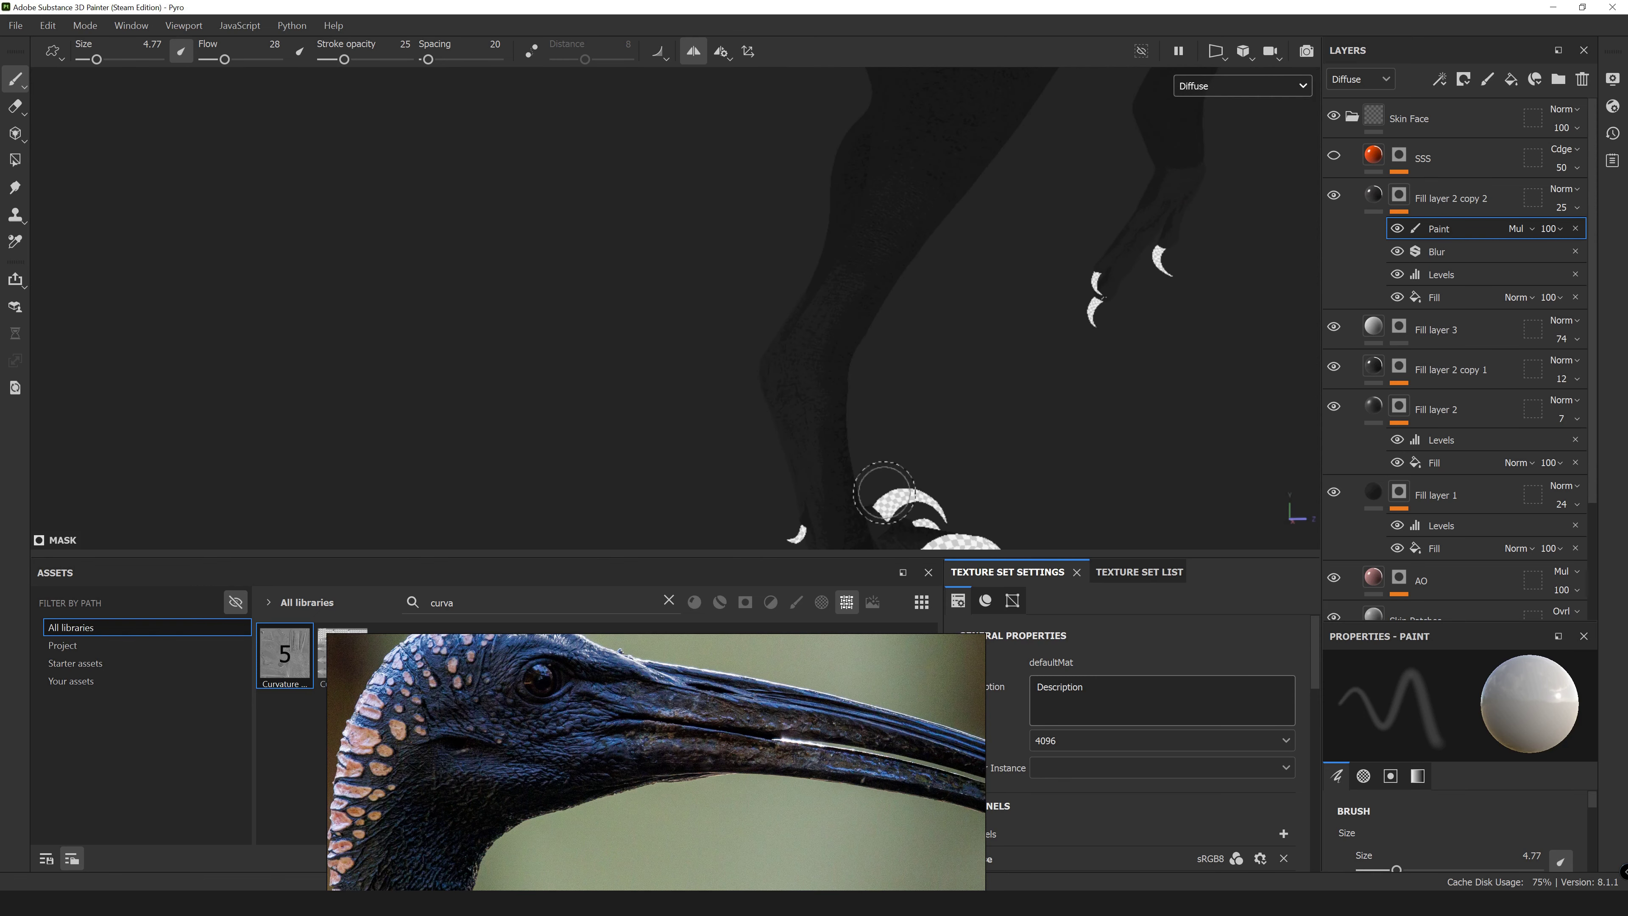
middle_click_drag(894, 502, 512, 364, "alt")
scroll(513, 364, "up", 5)
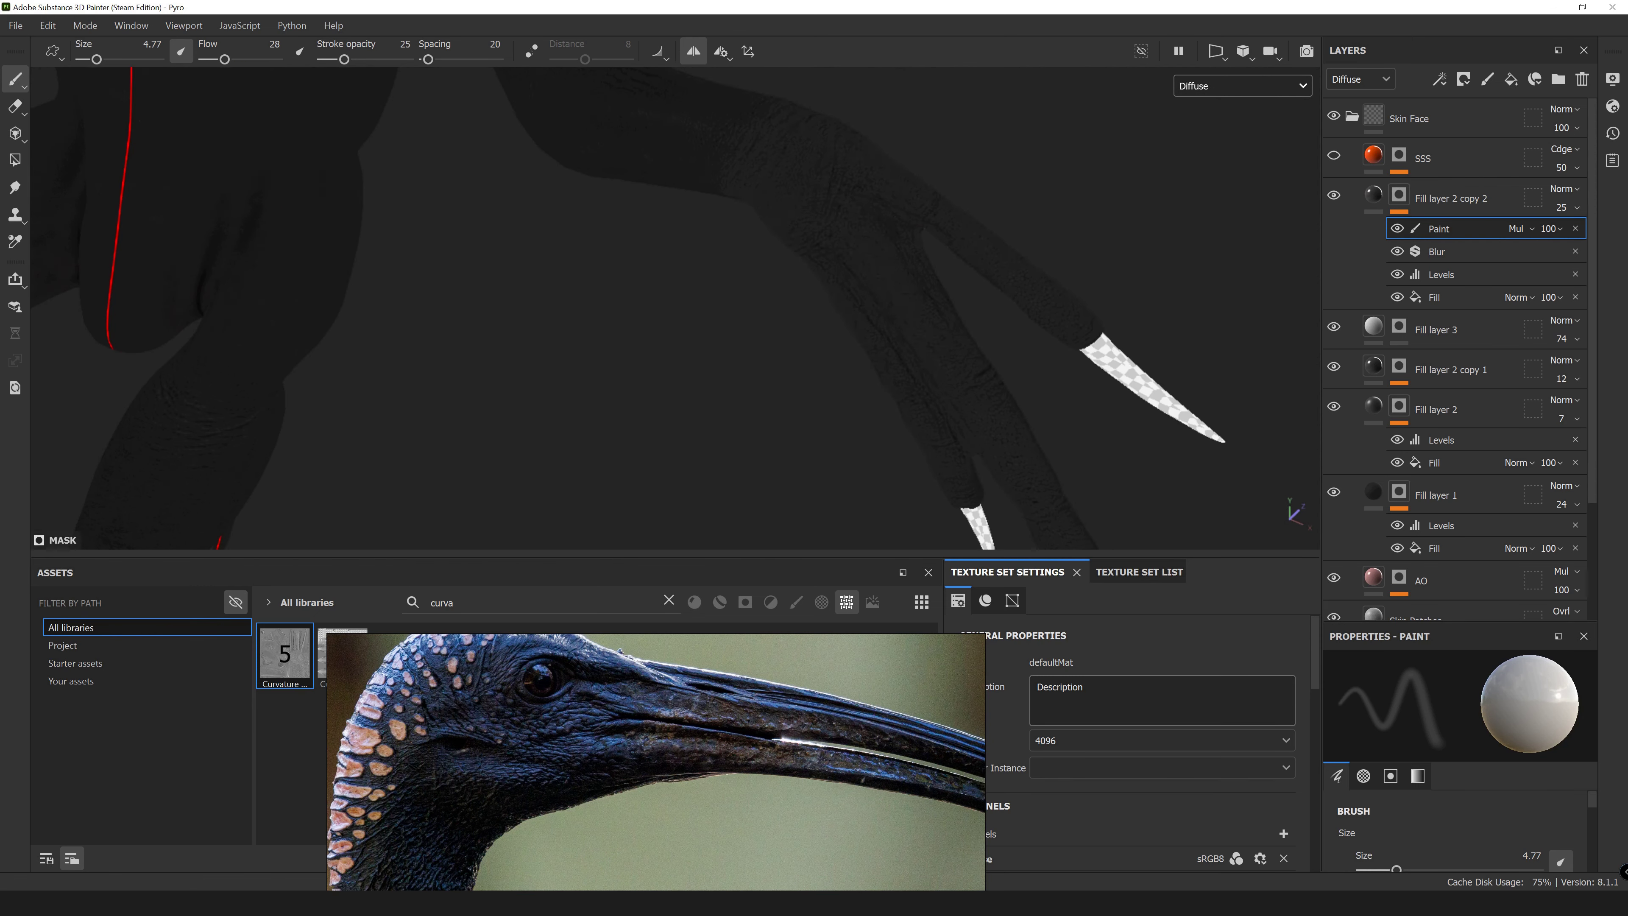
Bring the head back in full material view and add a new paint layer on top.
scroll(880, 261, "down", 5)
scroll(701, 385, "down", 5)
left_click_drag(701, 386, 411, 381, "alt")
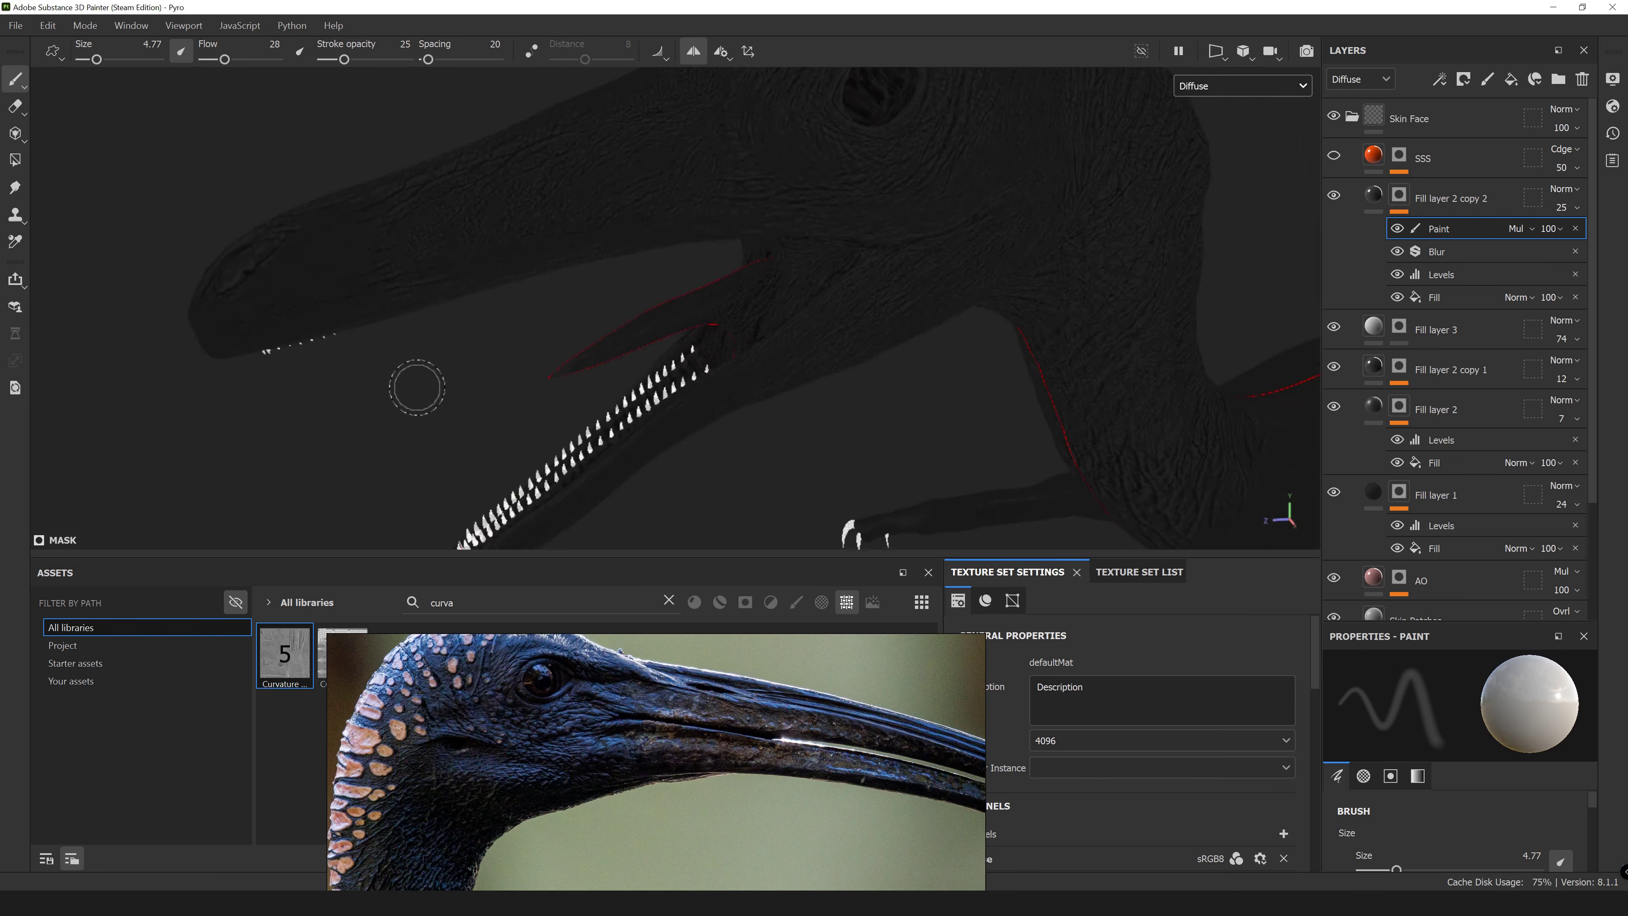
scroll(862, 432, "up", 4)
key("m")
scroll(863, 432, "up", 4)
left_click(1486, 79)
left_click(1242, 85)
Select the Dirt 3 brush from the brush assets and shrink it to size 3.4.
left_click(1199, 156)
scroll(833, 321, "up", 3)
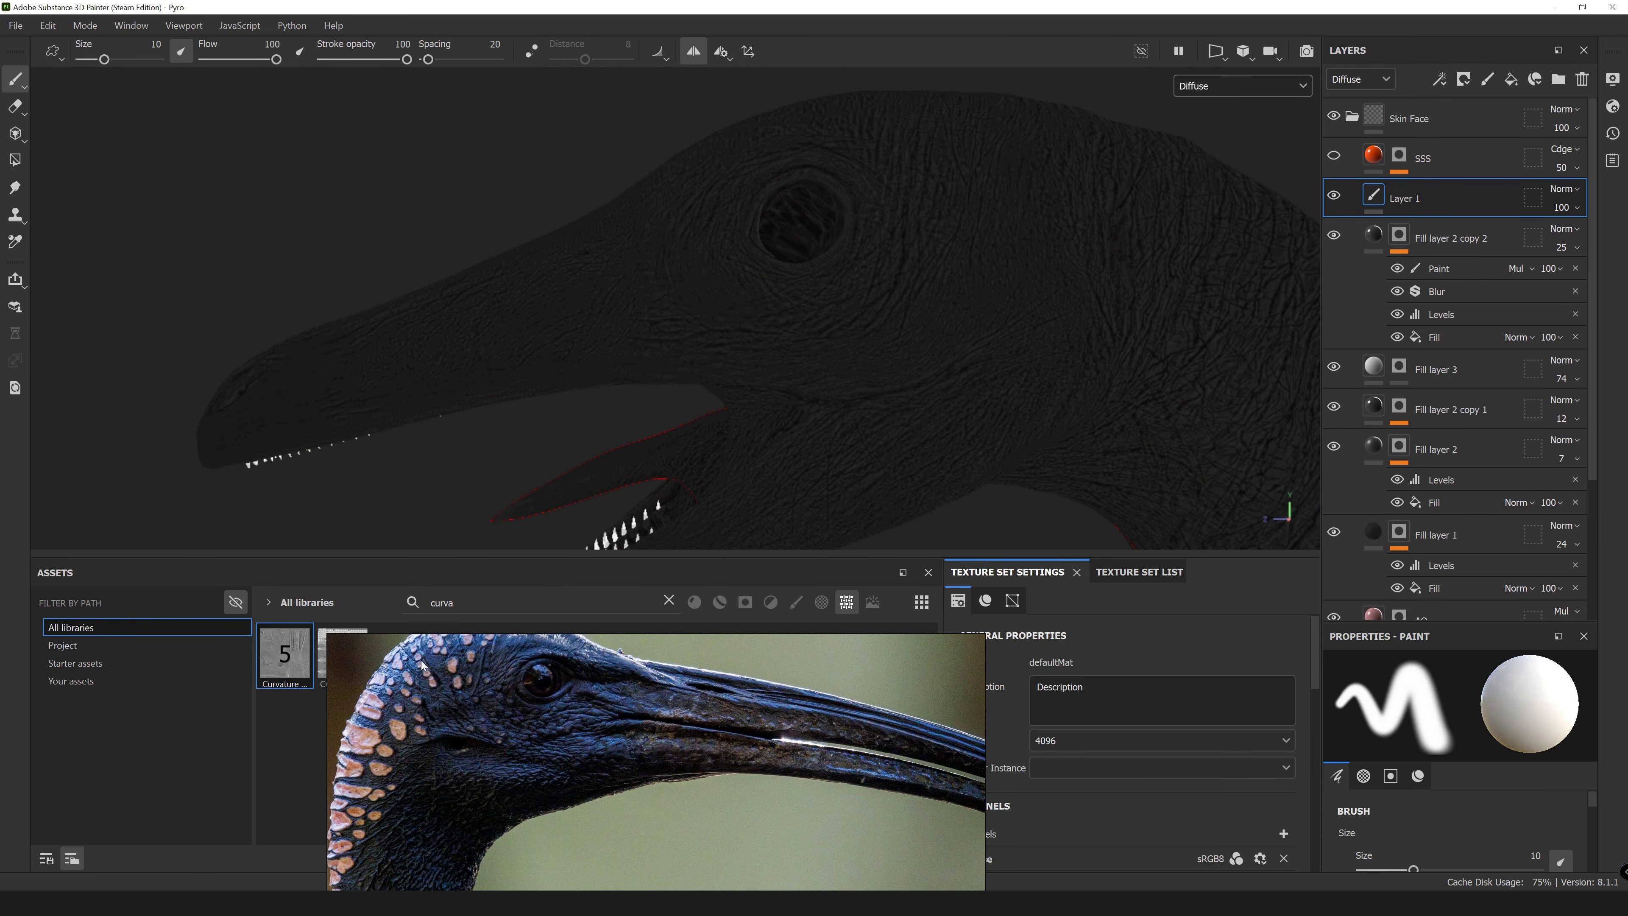
left_click(104, 653)
right_click(724, 218)
left_click(679, 247)
scroll(813, 739, "down", 1)
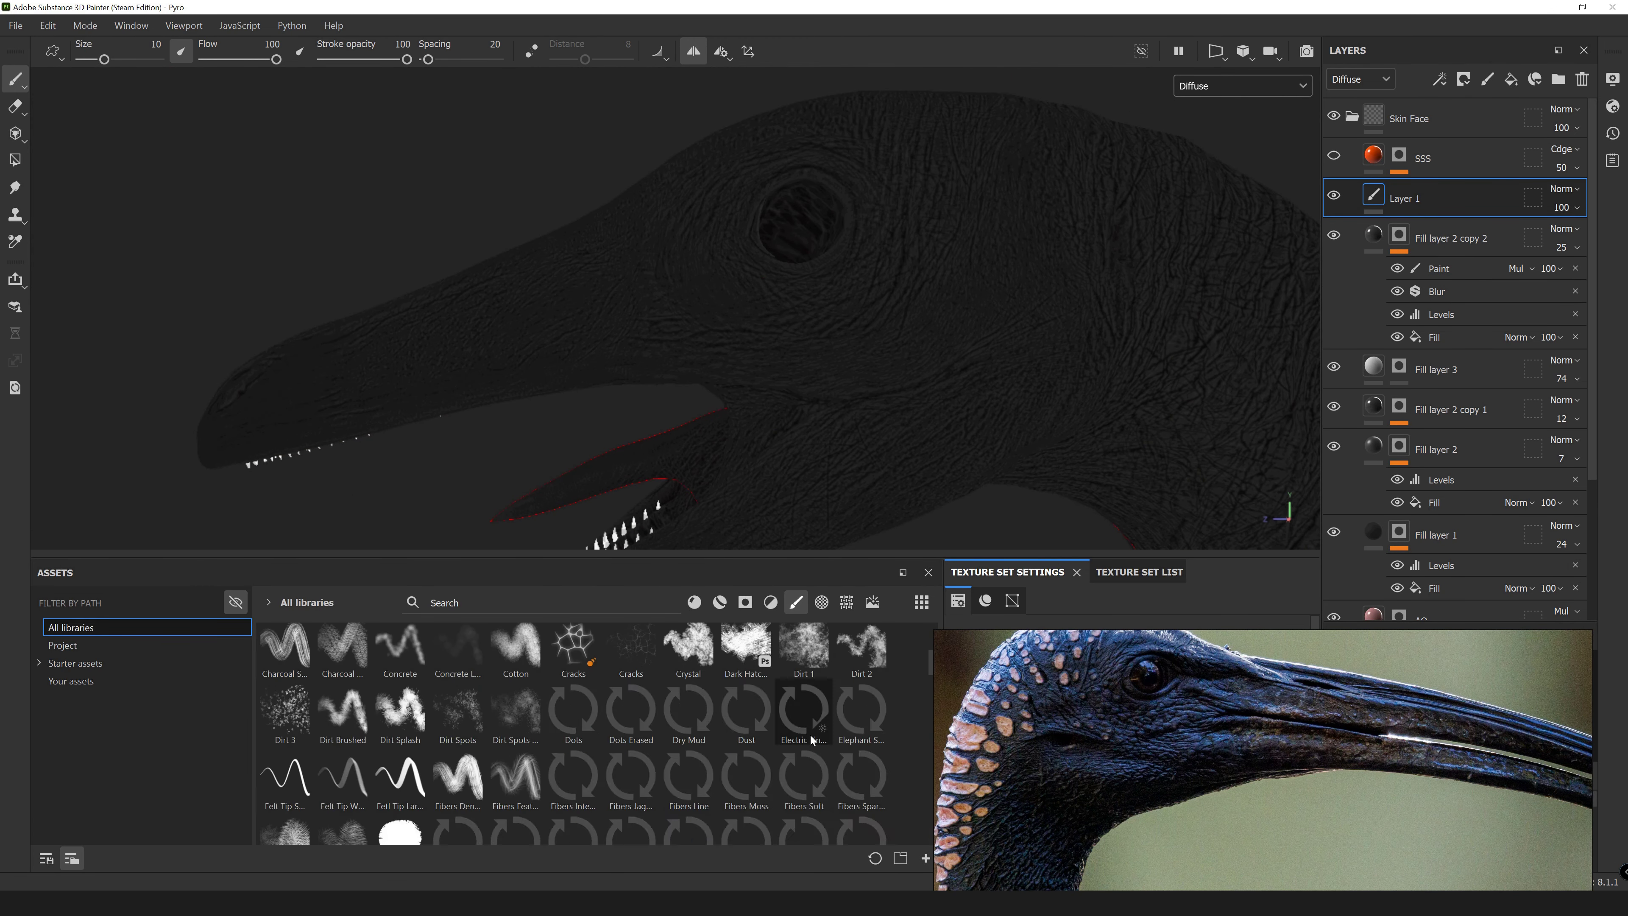
right_click(1020, 307)
left_click_drag(1119, 374, 939, 374)
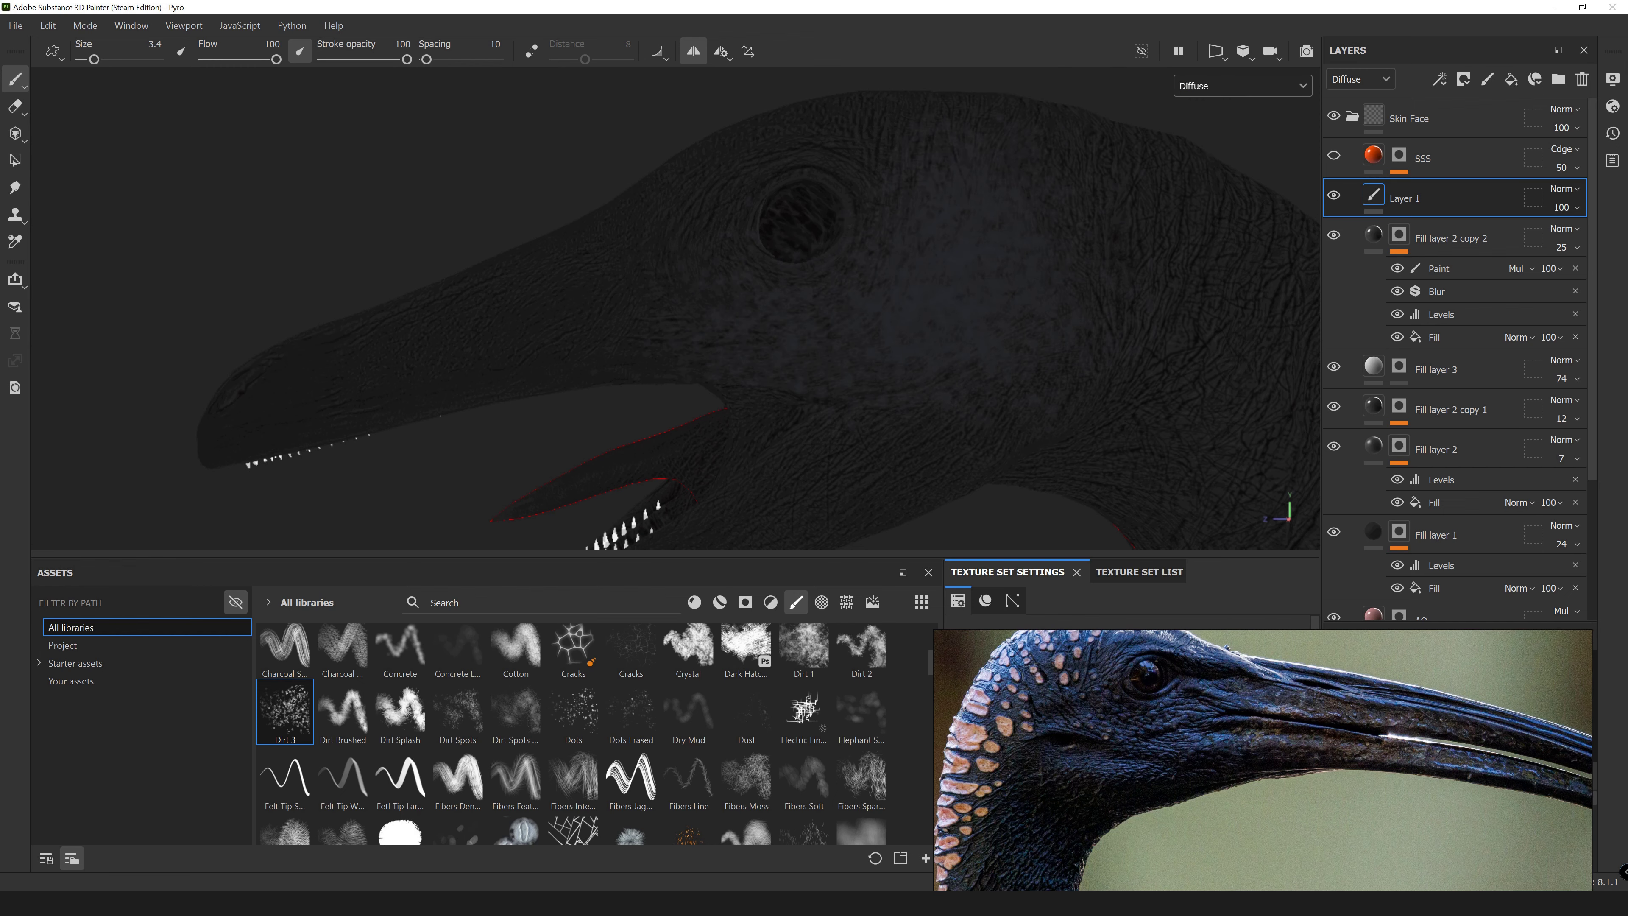
scroll(1562, 192, "down", 16)
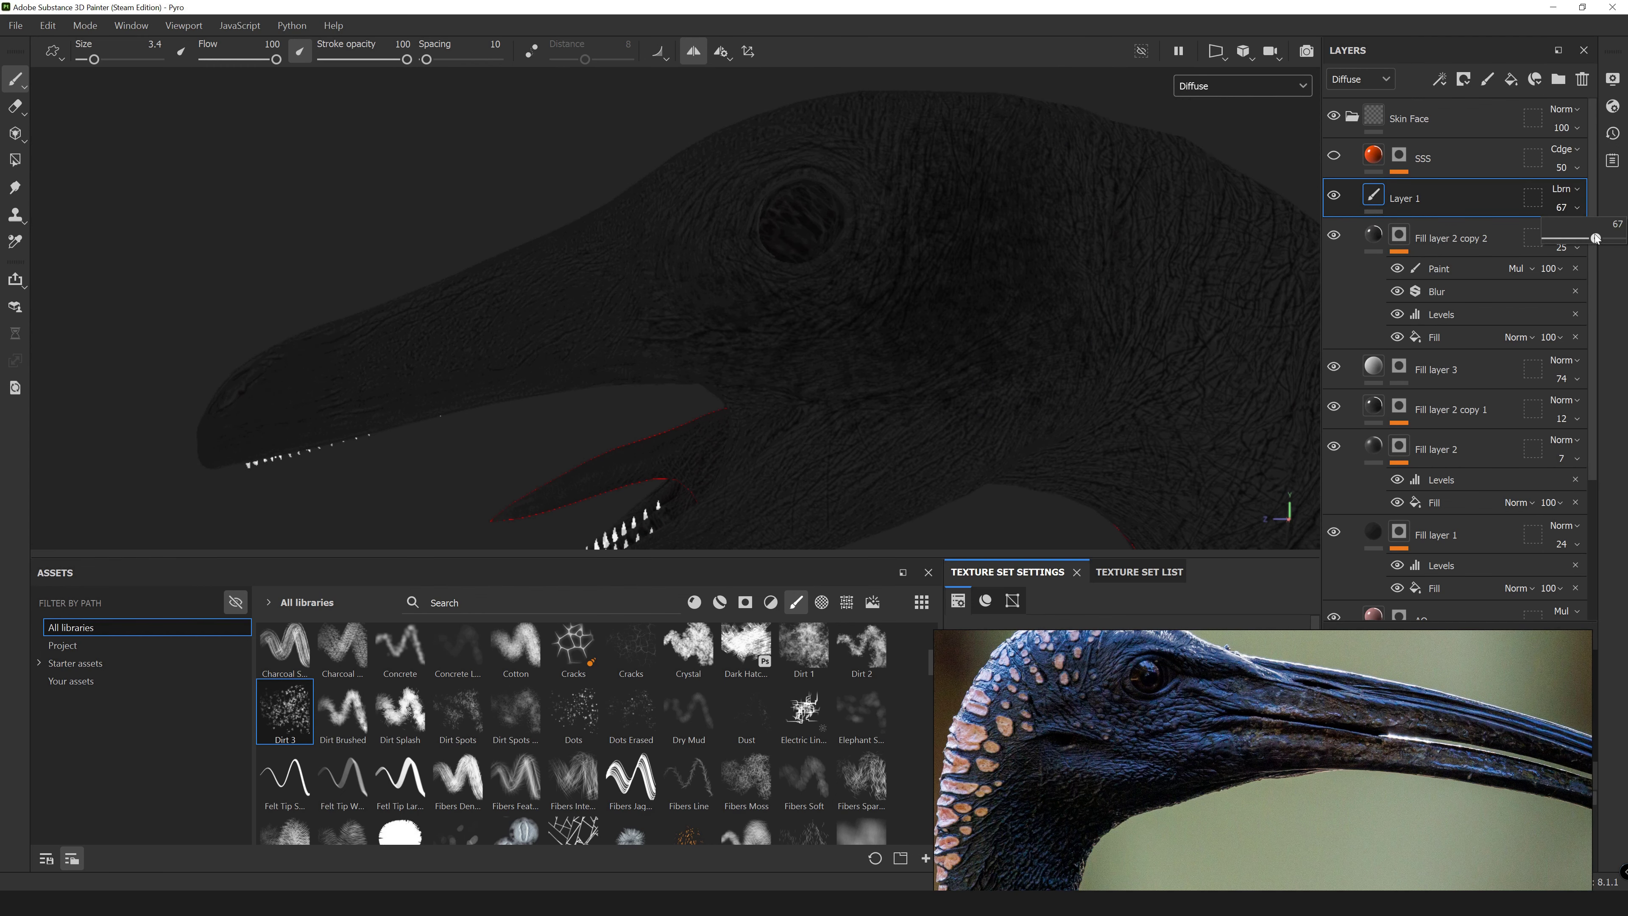
Set Layer 1's blend mode to Linear dodge and fine-tune its opacity.
left_click(1562, 189)
left_click(1564, 385)
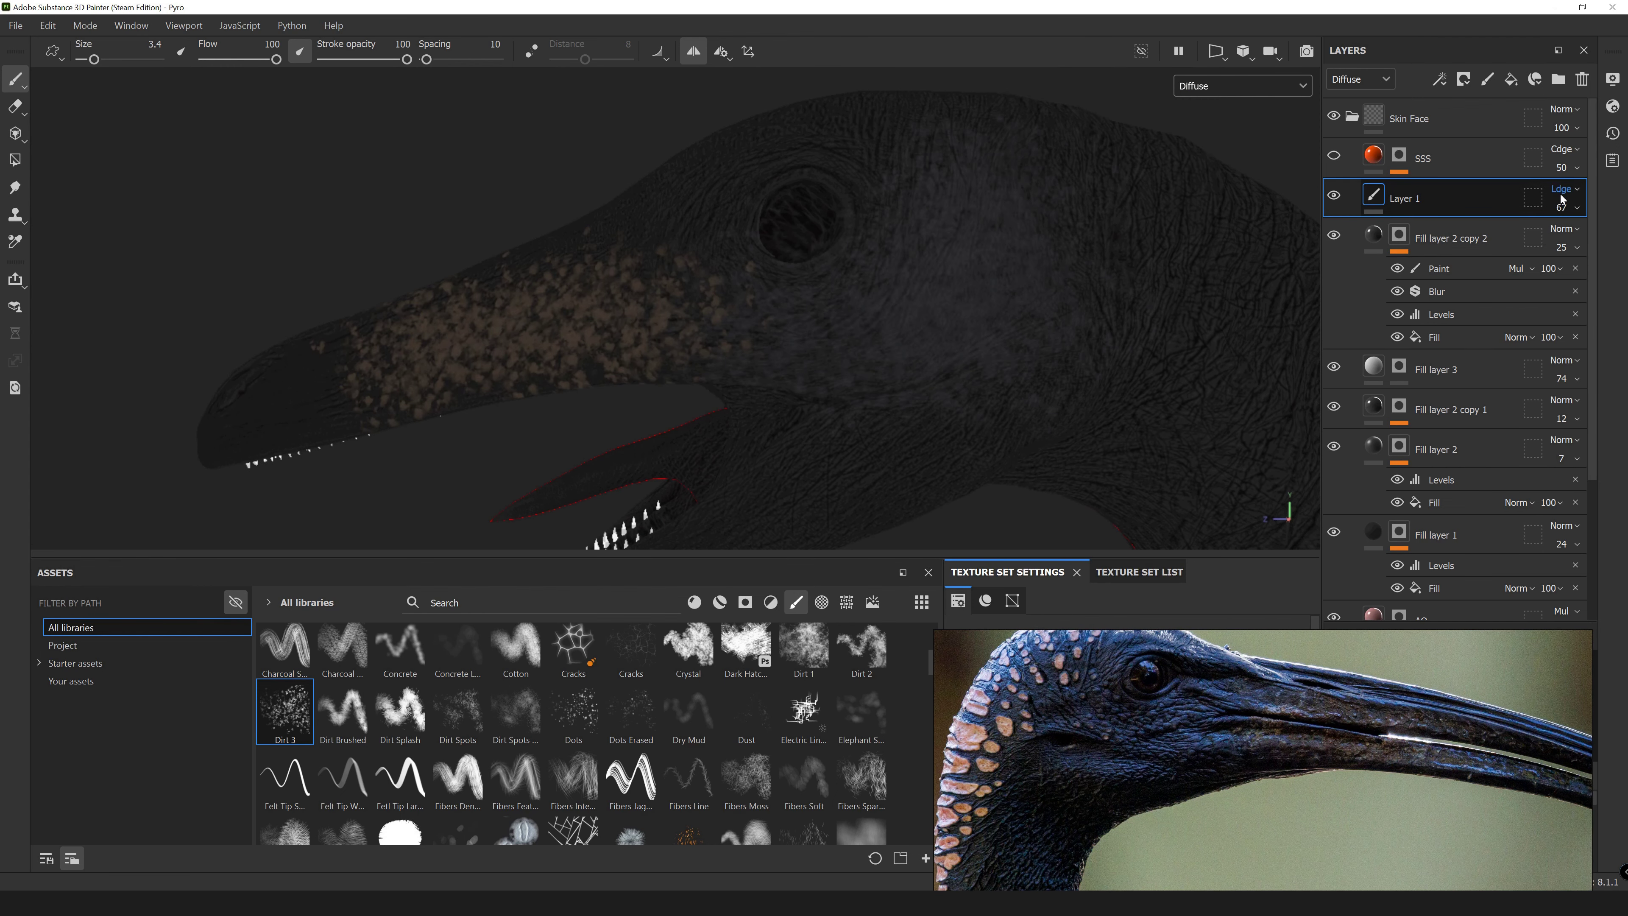
left_click_drag(1564, 241, 1583, 240)
left_click(1564, 190)
scroll(1568, 196, "down", 2)
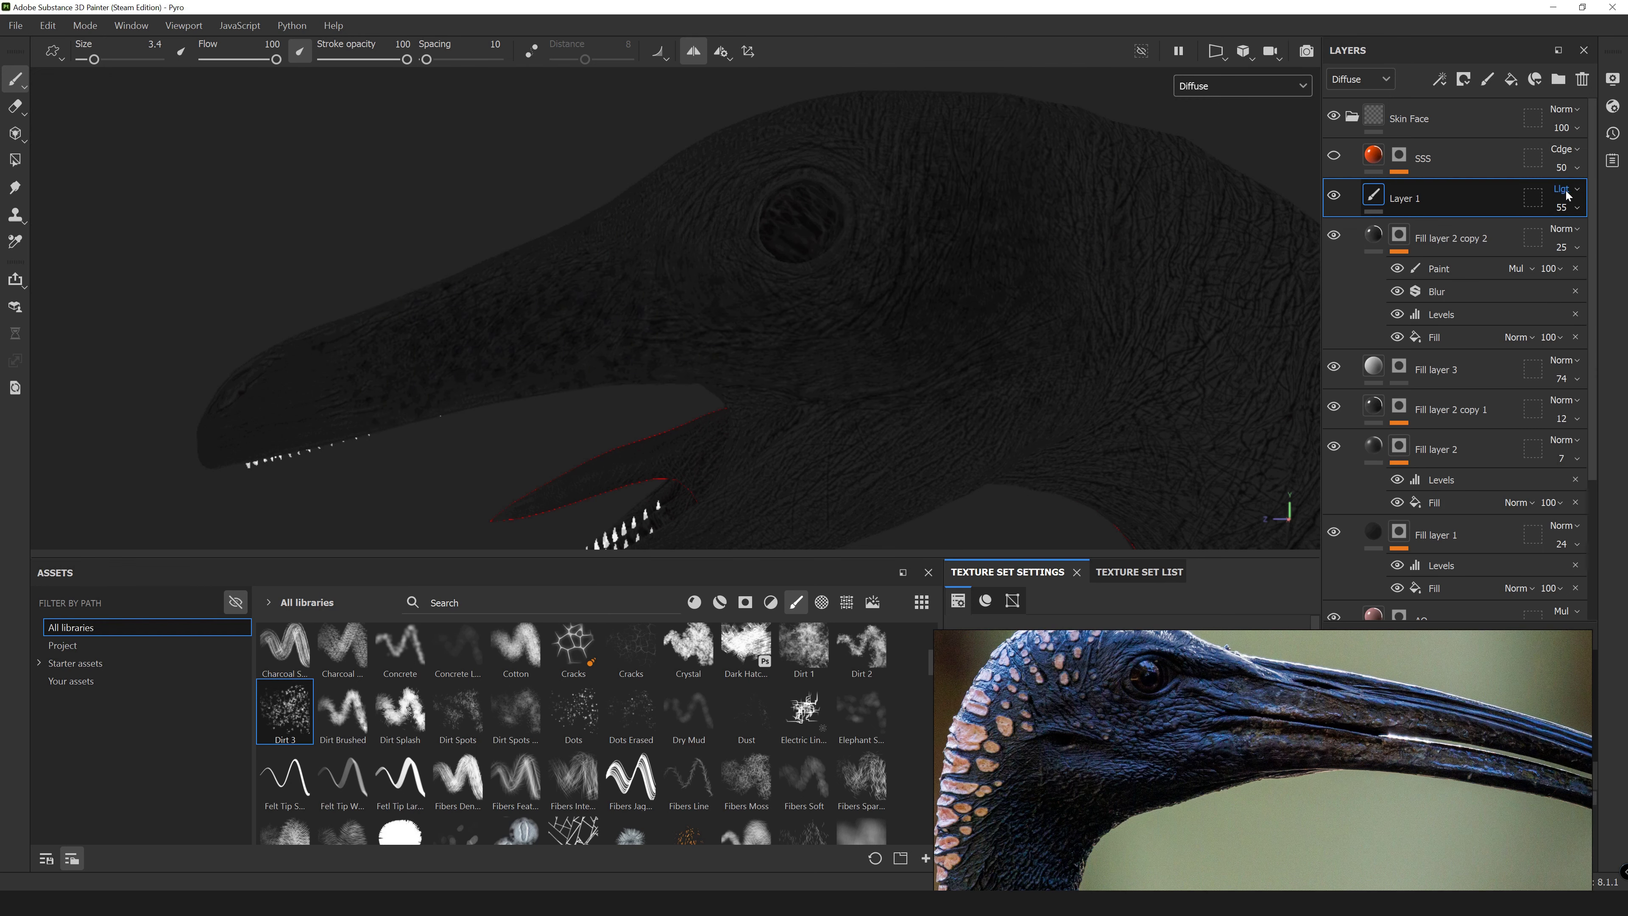
left_click_drag(1559, 238, 1565, 238)
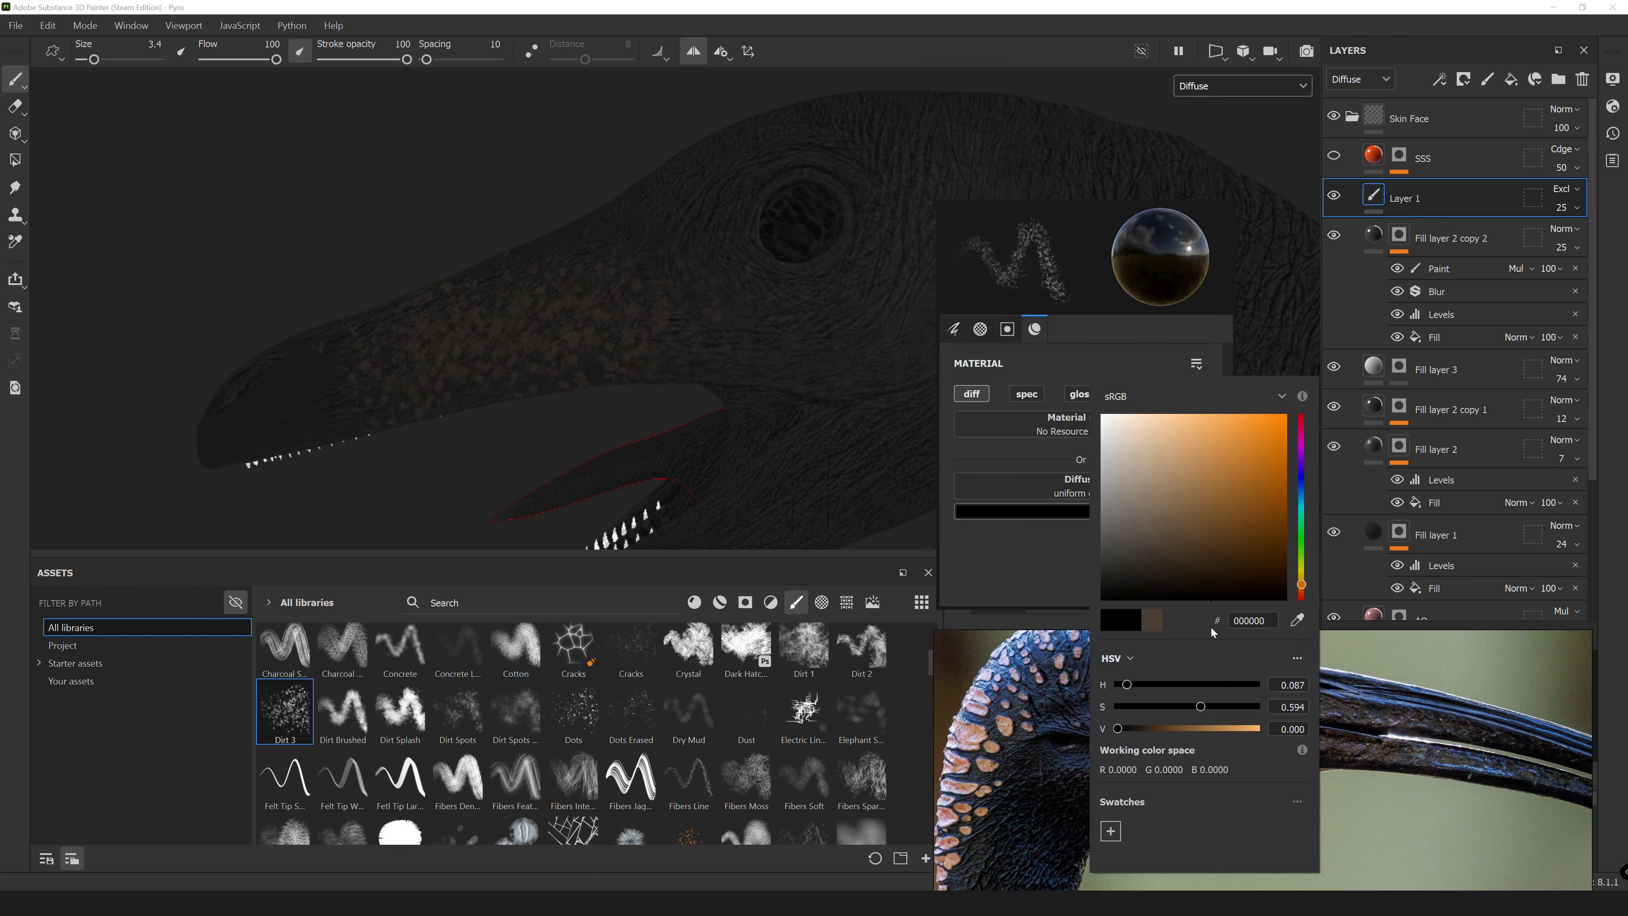
left_click(1562, 189)
scroll(1562, 195, "down", 2)
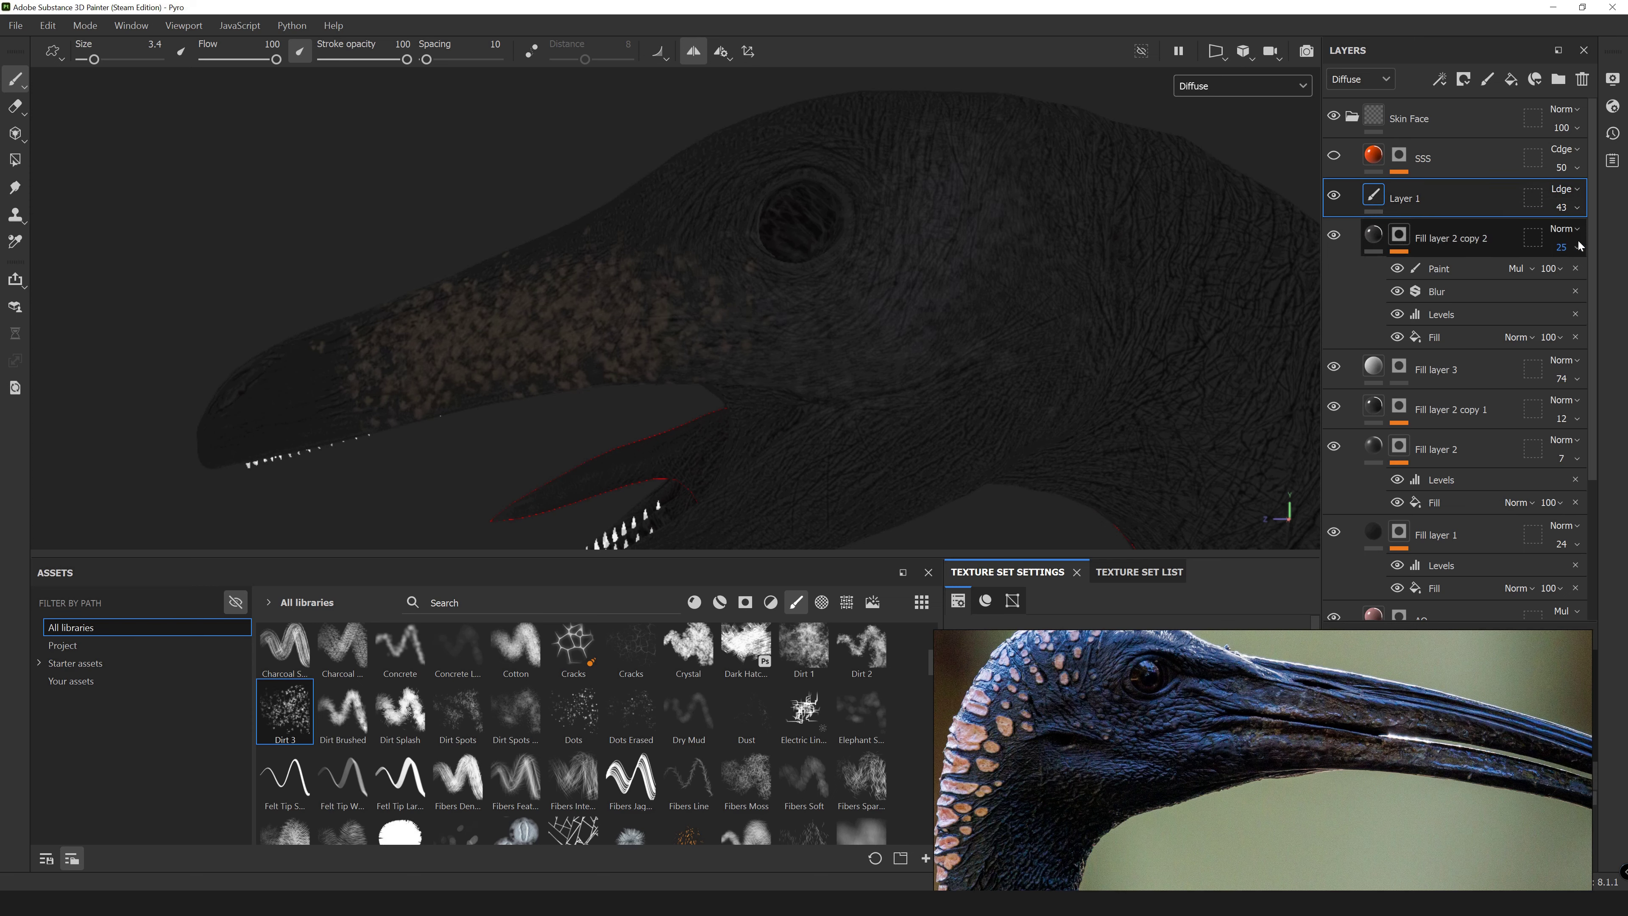
scroll(818, 364, "down", 3)
Enlarge the brush to 5.55 and set the paint colour to dark blue #142E37.
right_click(833, 359)
left_click_drag(898, 375, 916, 375)
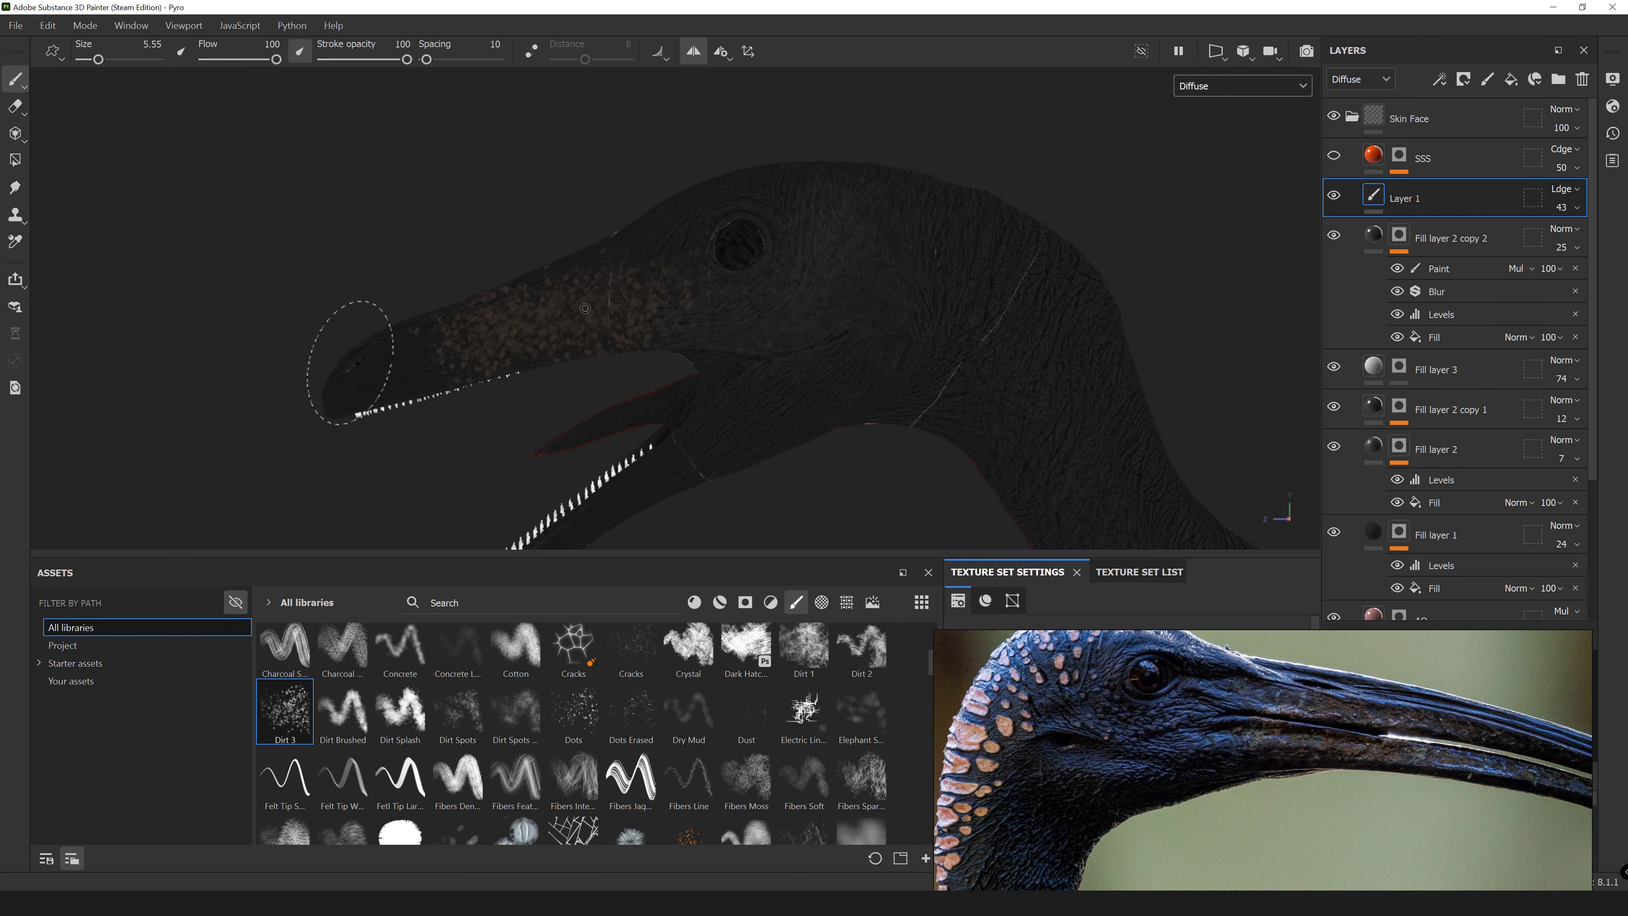
right_click(1033, 388)
left_click(1036, 429)
left_click(1186, 462)
left_click(474, 338)
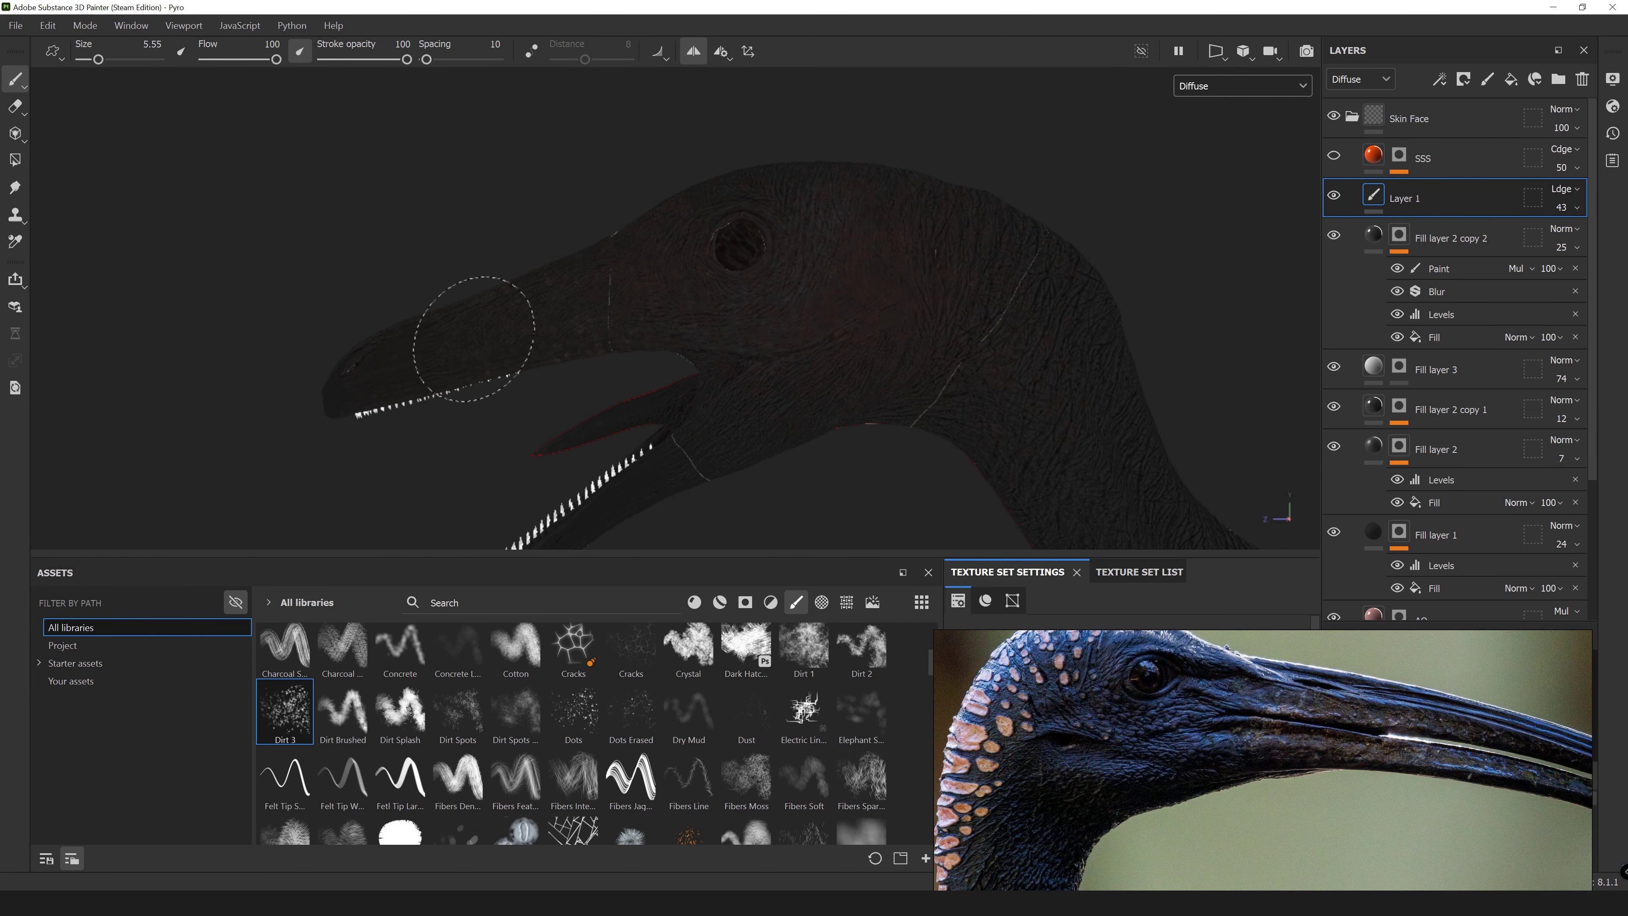
Reframe the head and resize the brush to between 1.67 and 2.14.
mouse_move(824, 146)
left_mouse_down("alt")
mouse_move(378, 393)
mouse_move(711, 403)
left_mouse_up("alt")
right_click(801, 212)
right_click_drag(672, 236, 641, 236, "ctrl")
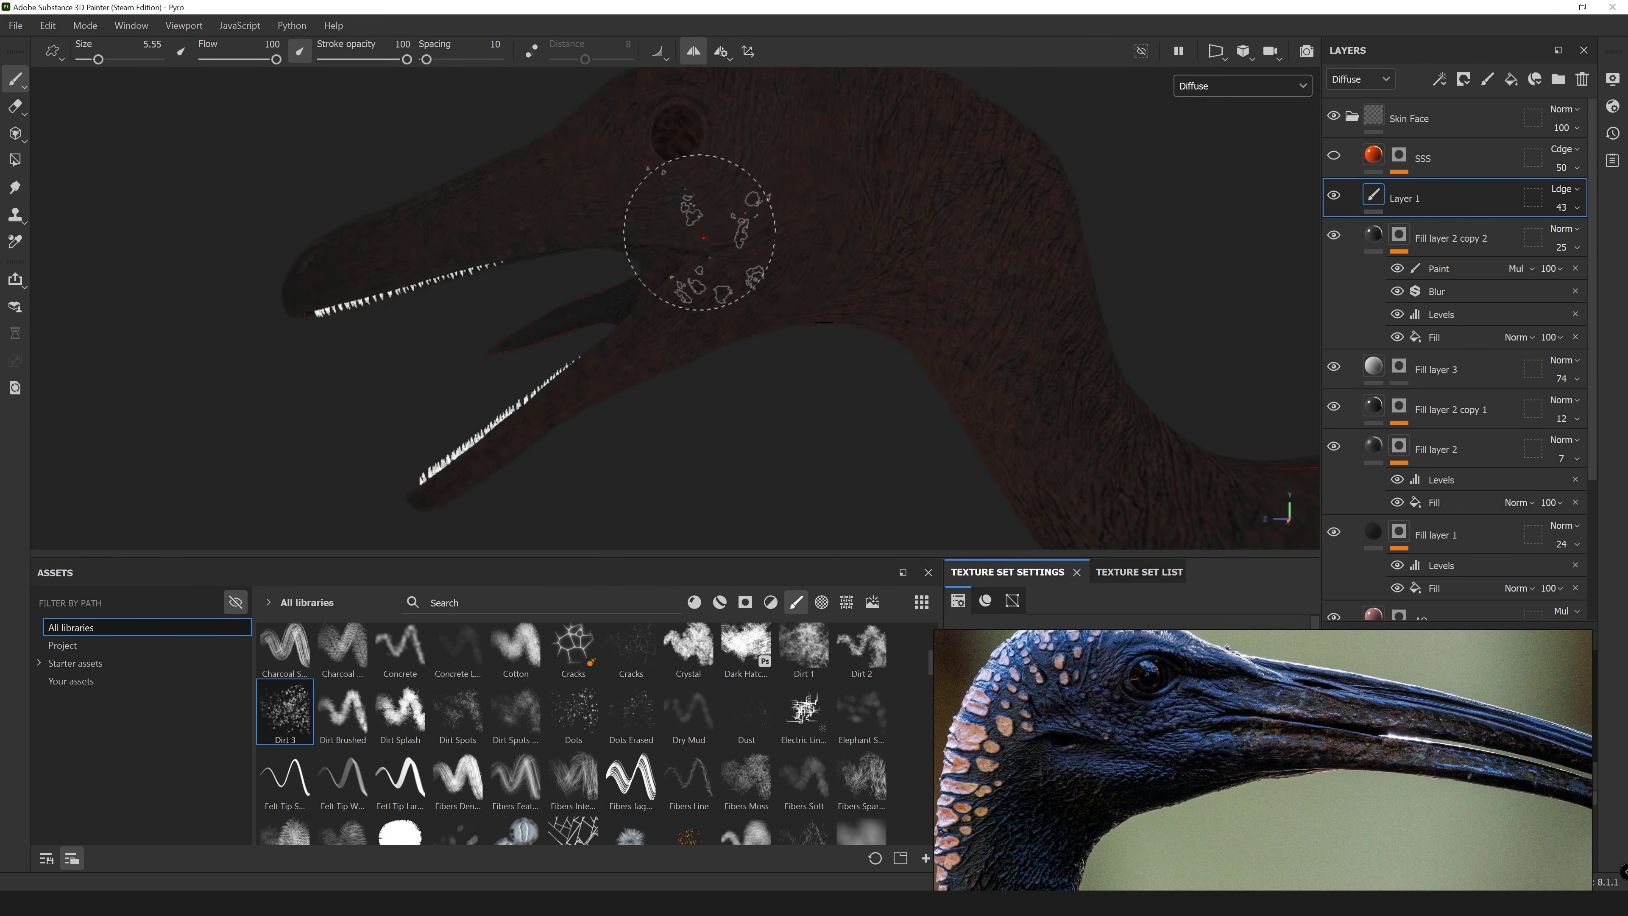
right_click(930, 257)
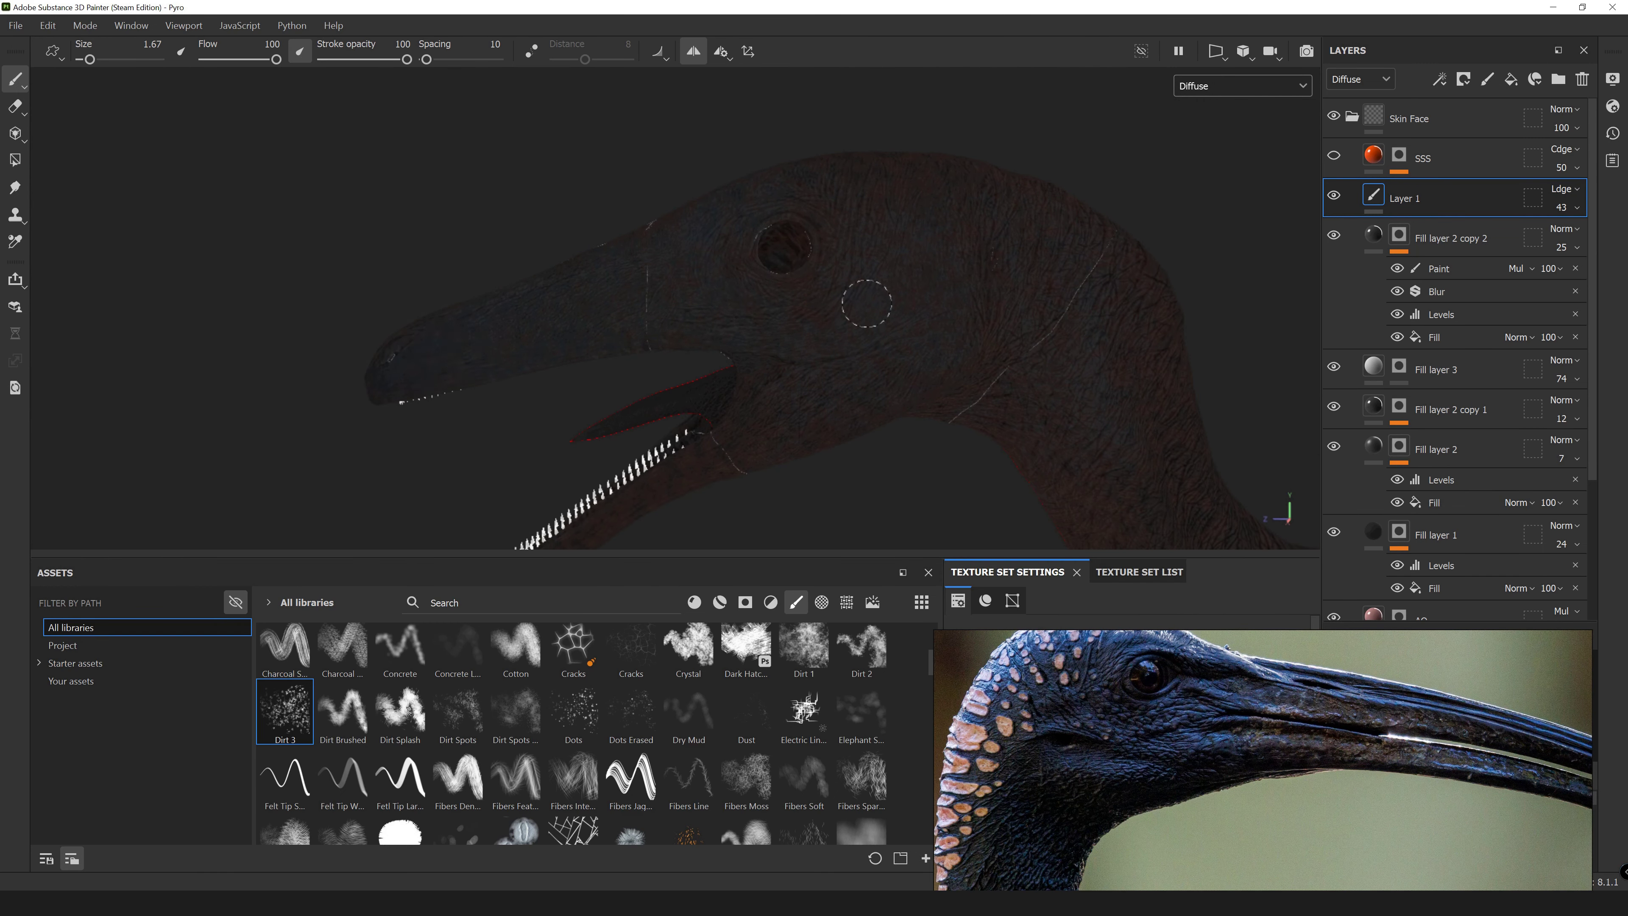
right_click(1032, 532)
left_click_drag(930, 349, 1004, 366)
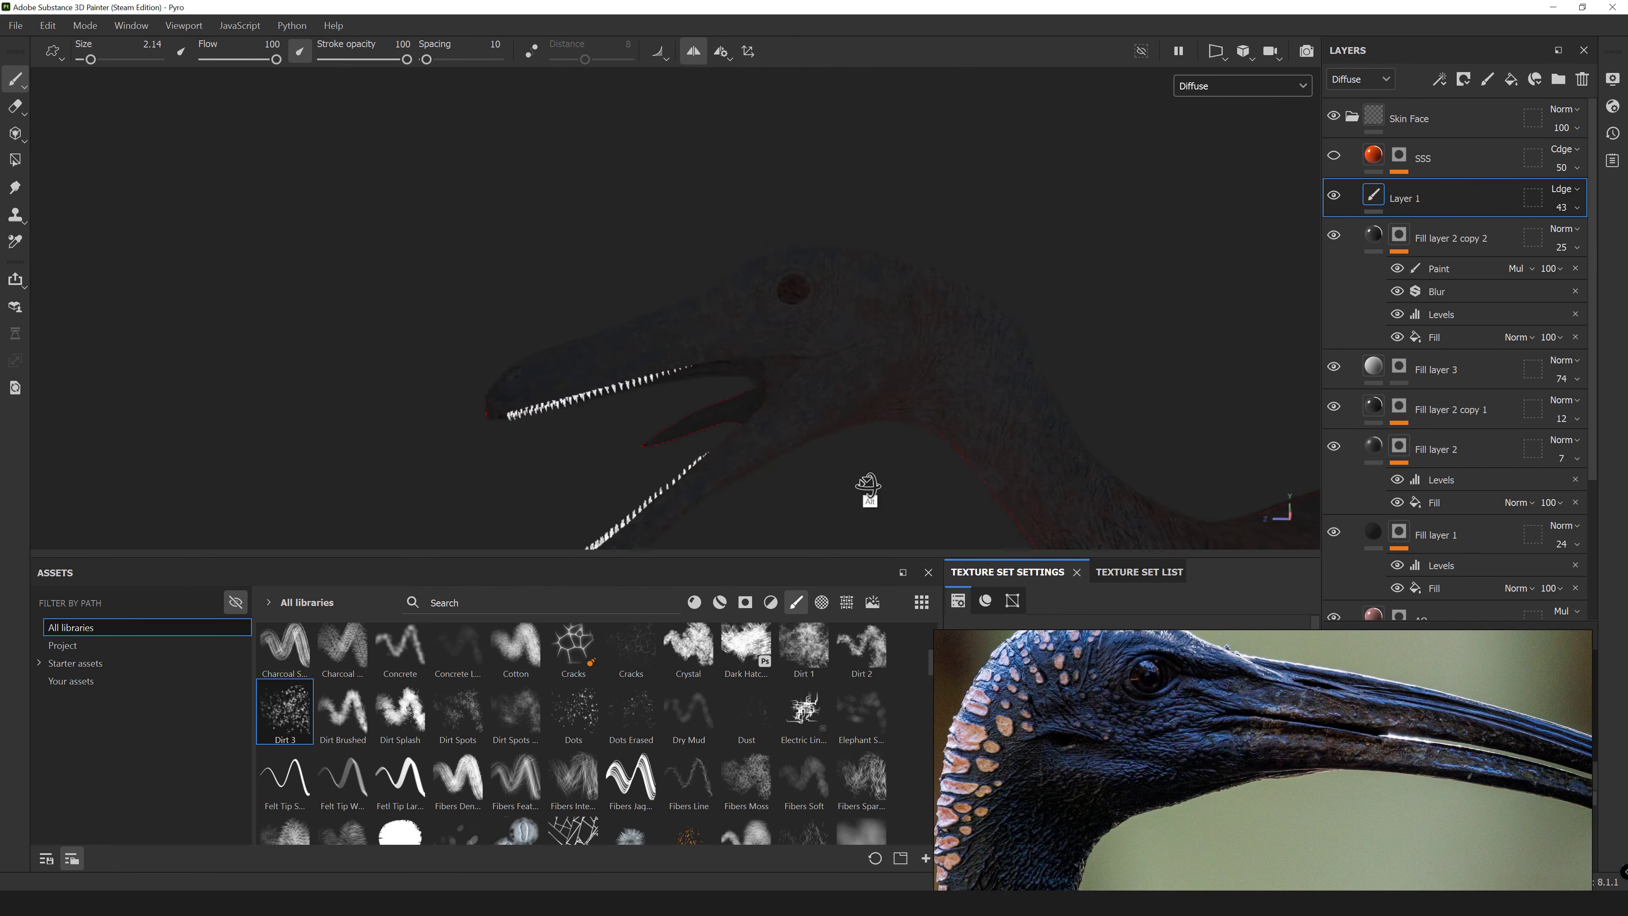
Lower brush flow to 90 and stroke opacity to 84, with size about 4.
left_click_drag(929, 257, 846, 211, "alt")
right_click(847, 212)
left_click_drag(1078, 508, 1062, 507)
left_click_drag(1106, 577, 1064, 577)
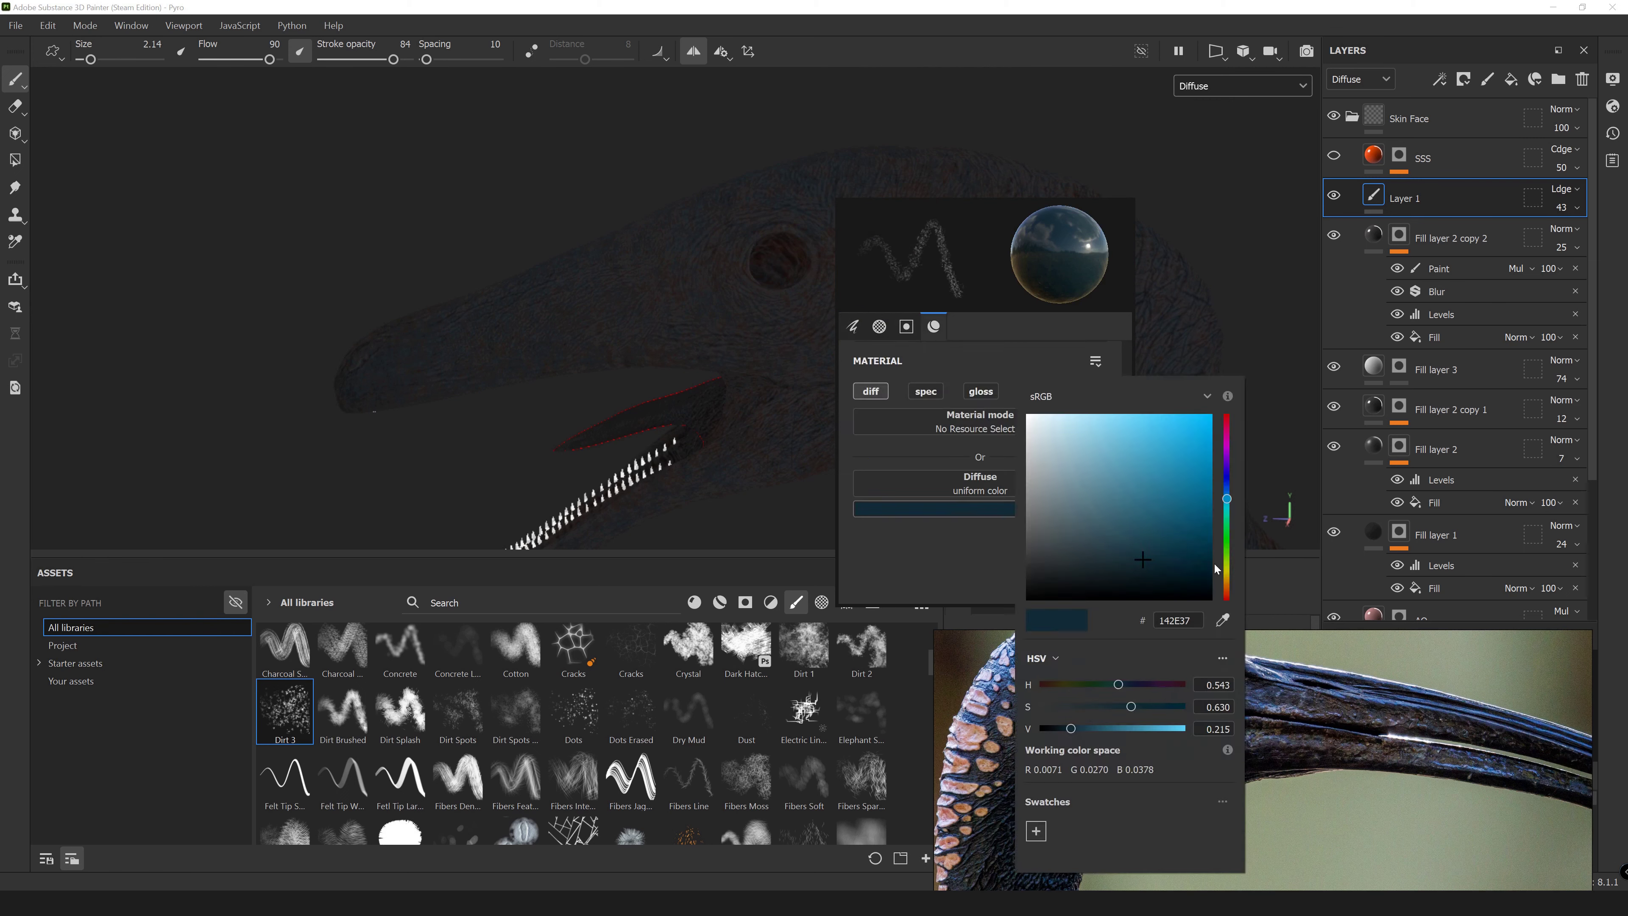
left_click_drag(263, 358, 308, 353, "alt")
right_click_drag(307, 353, 357, 348, "ctrl")
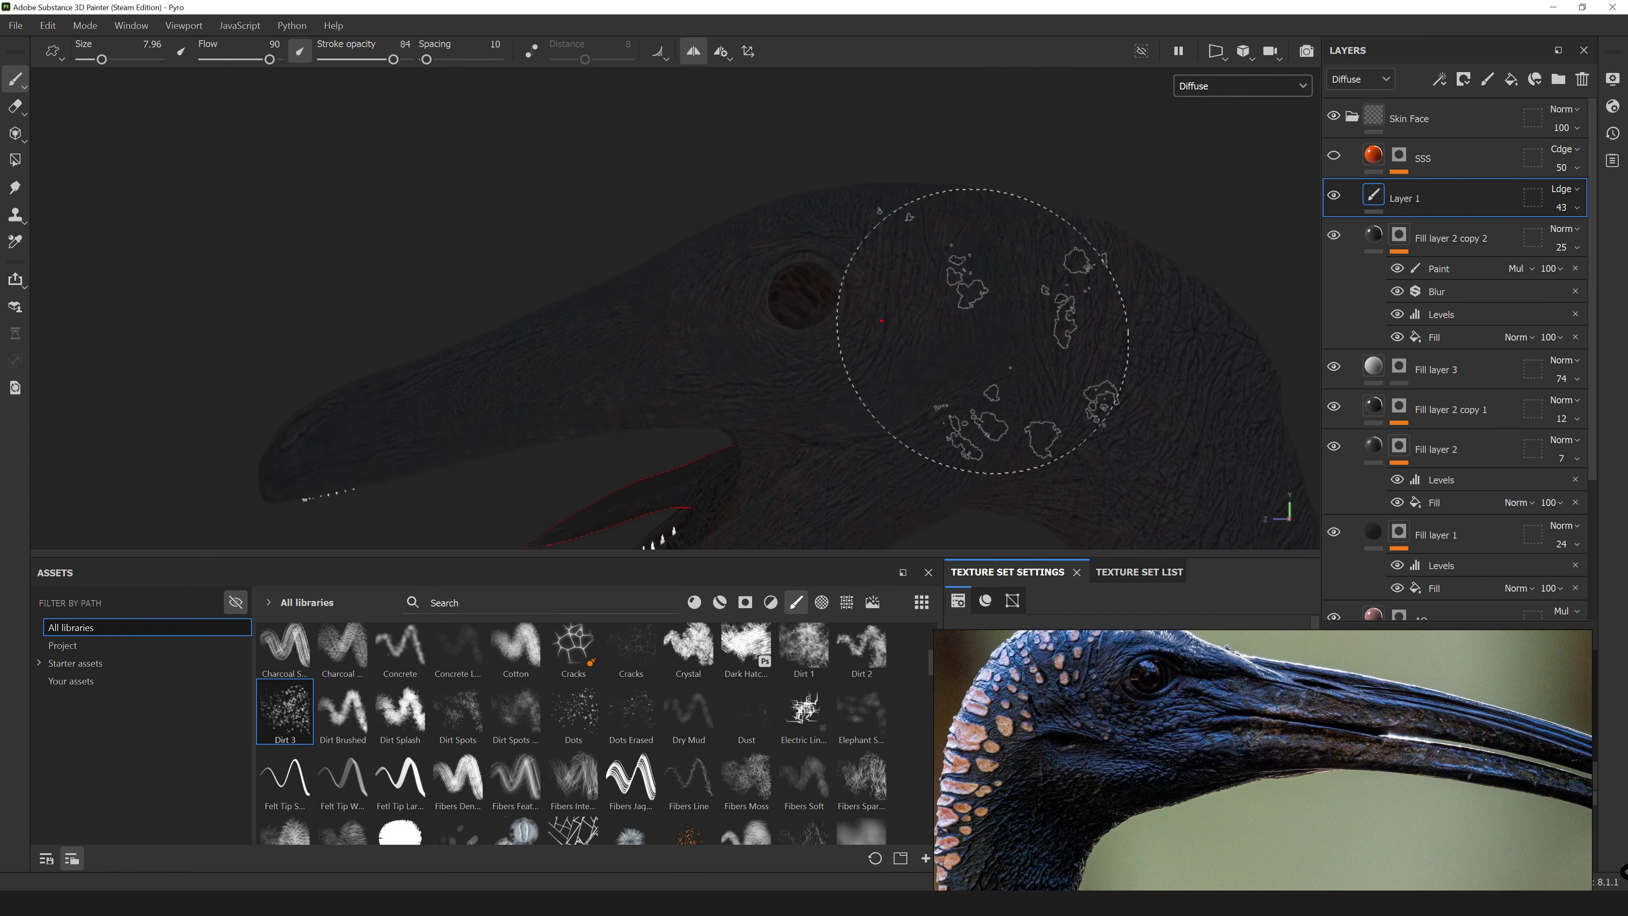
Revisit the paint colour picker and the brush size and flow settings.
right_click(983, 330)
left_click(1025, 474)
left_click(1025, 474)
left_click(947, 332)
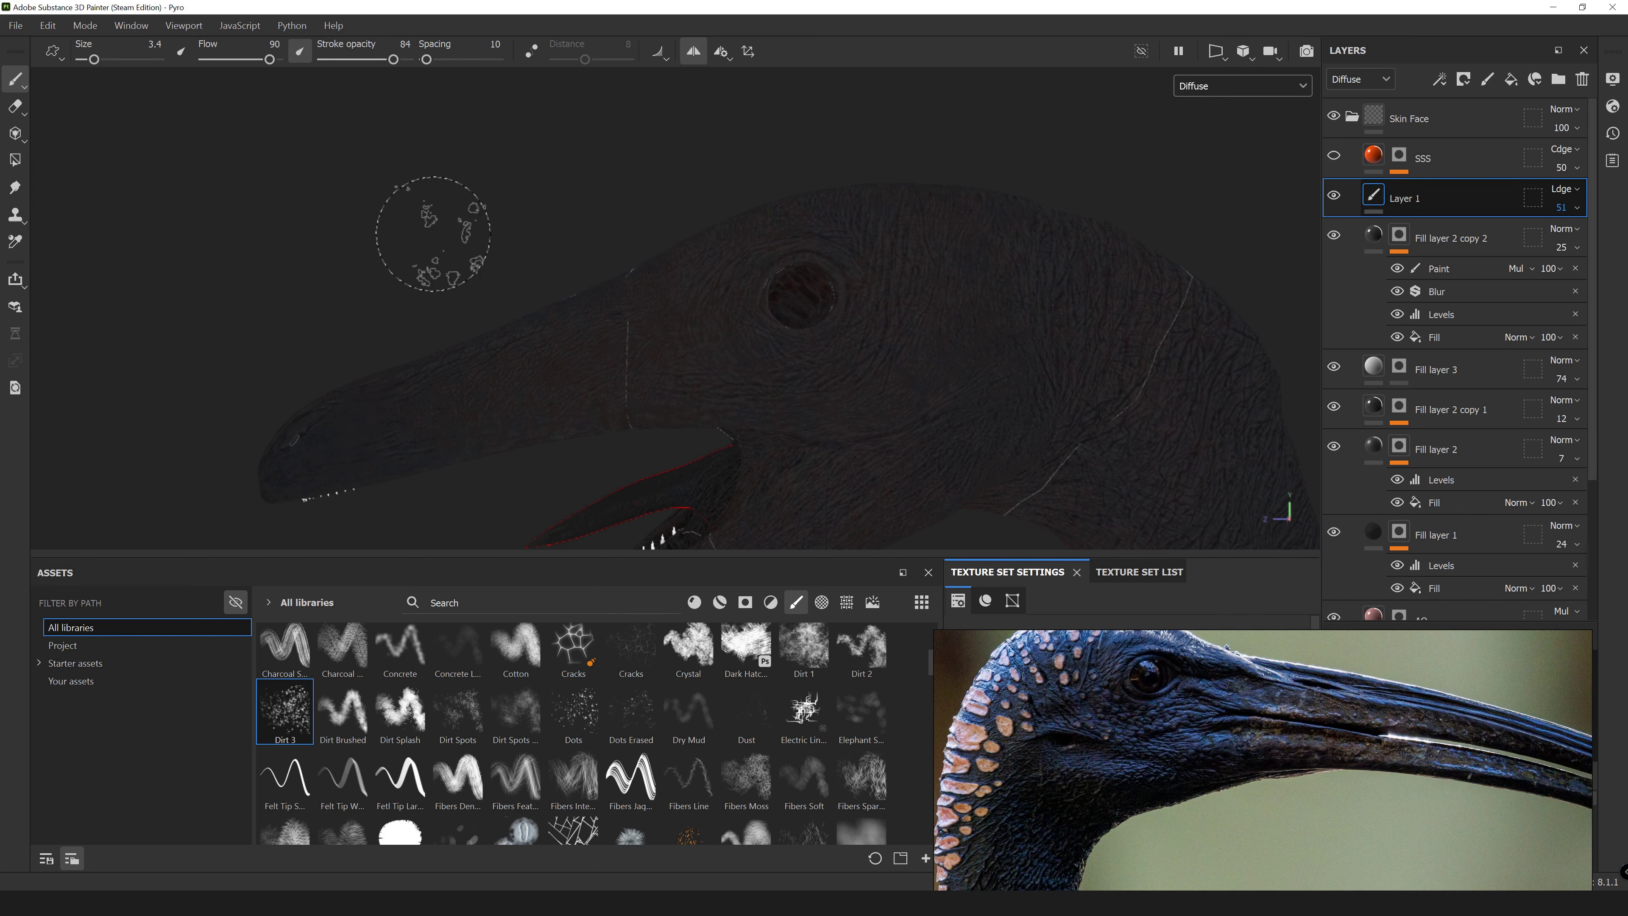
Compare Diffuse and full material previews, then move the view down to the legs.
key("m")
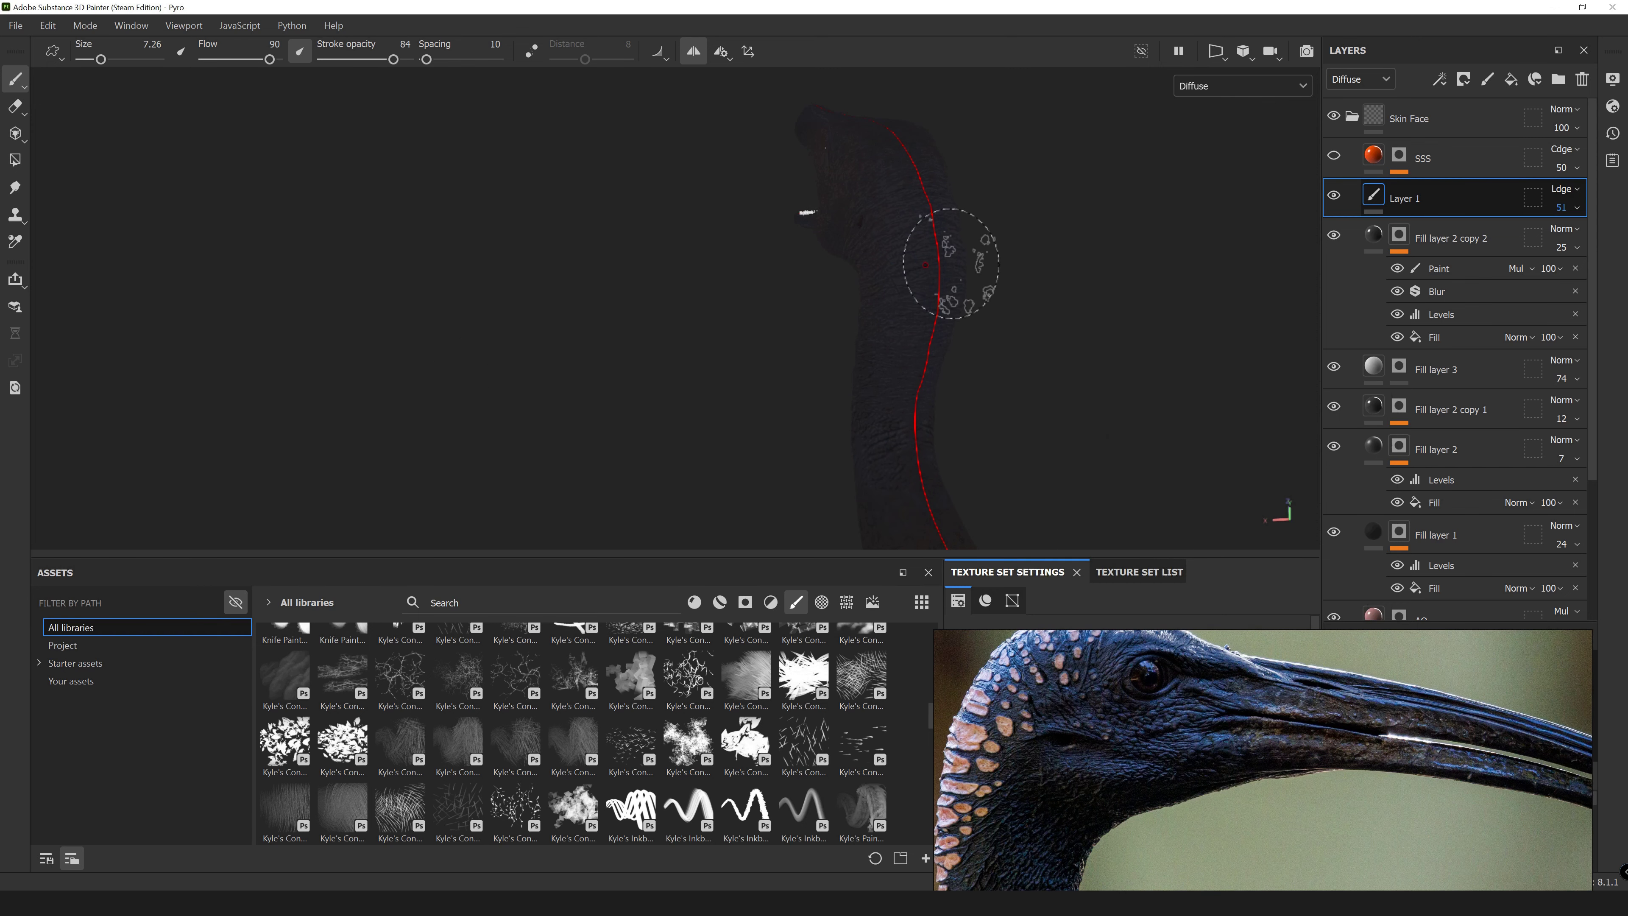
mouse_move(778, 418)
left_mouse_down("alt")
mouse_move(883, 364)
mouse_move(819, 256)
left_mouse_up("alt")
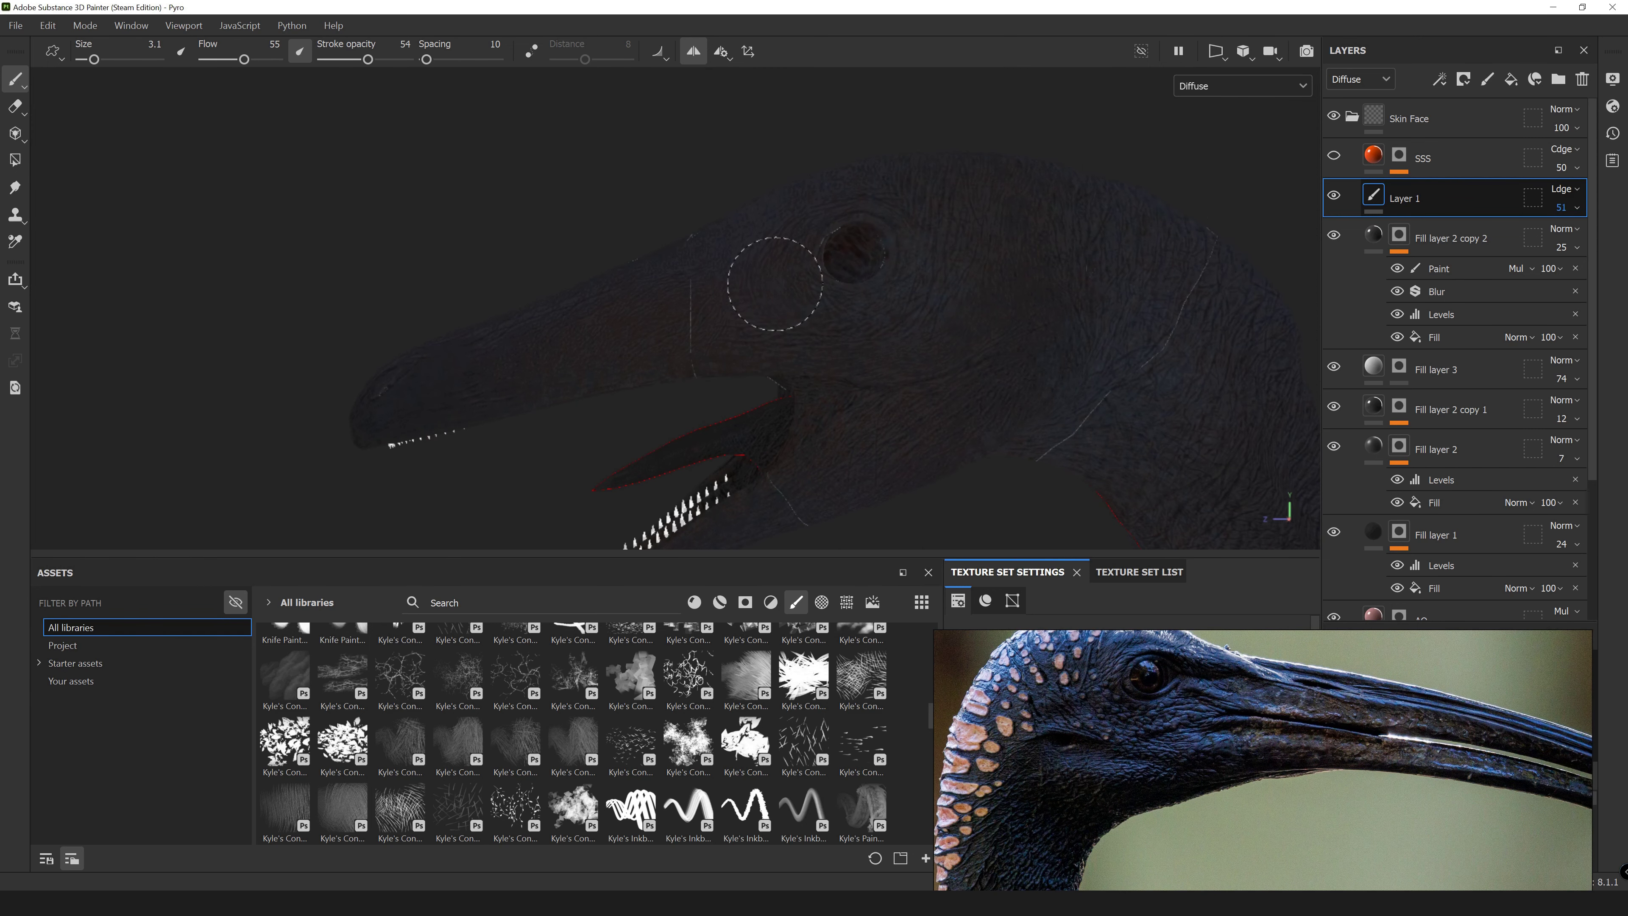
key("m")
scroll(773, 280, "down", 5)
middle_click_drag(774, 280, 837, 290, "alt")
Switch the viewport to Diffuse and paint bluish dirt strokes along the upper leg.
left_click(1242, 85)
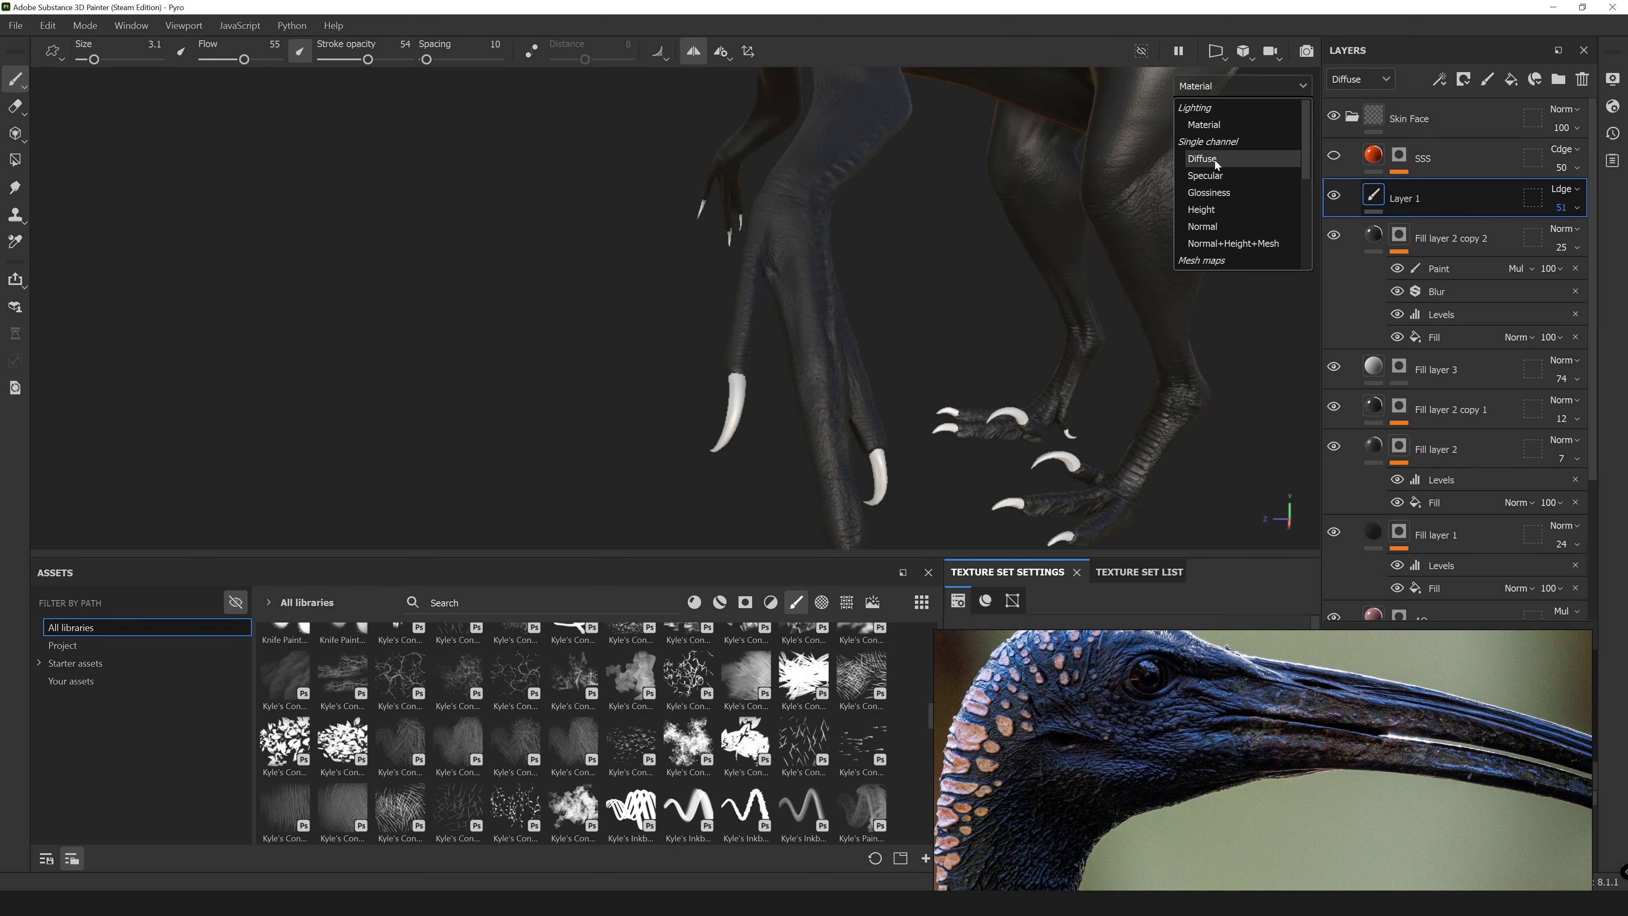
left_click(1204, 159)
scroll(981, 208, "up", 5)
scroll(586, 197, "up", 3)
left_click_drag(587, 197, 558, 200)
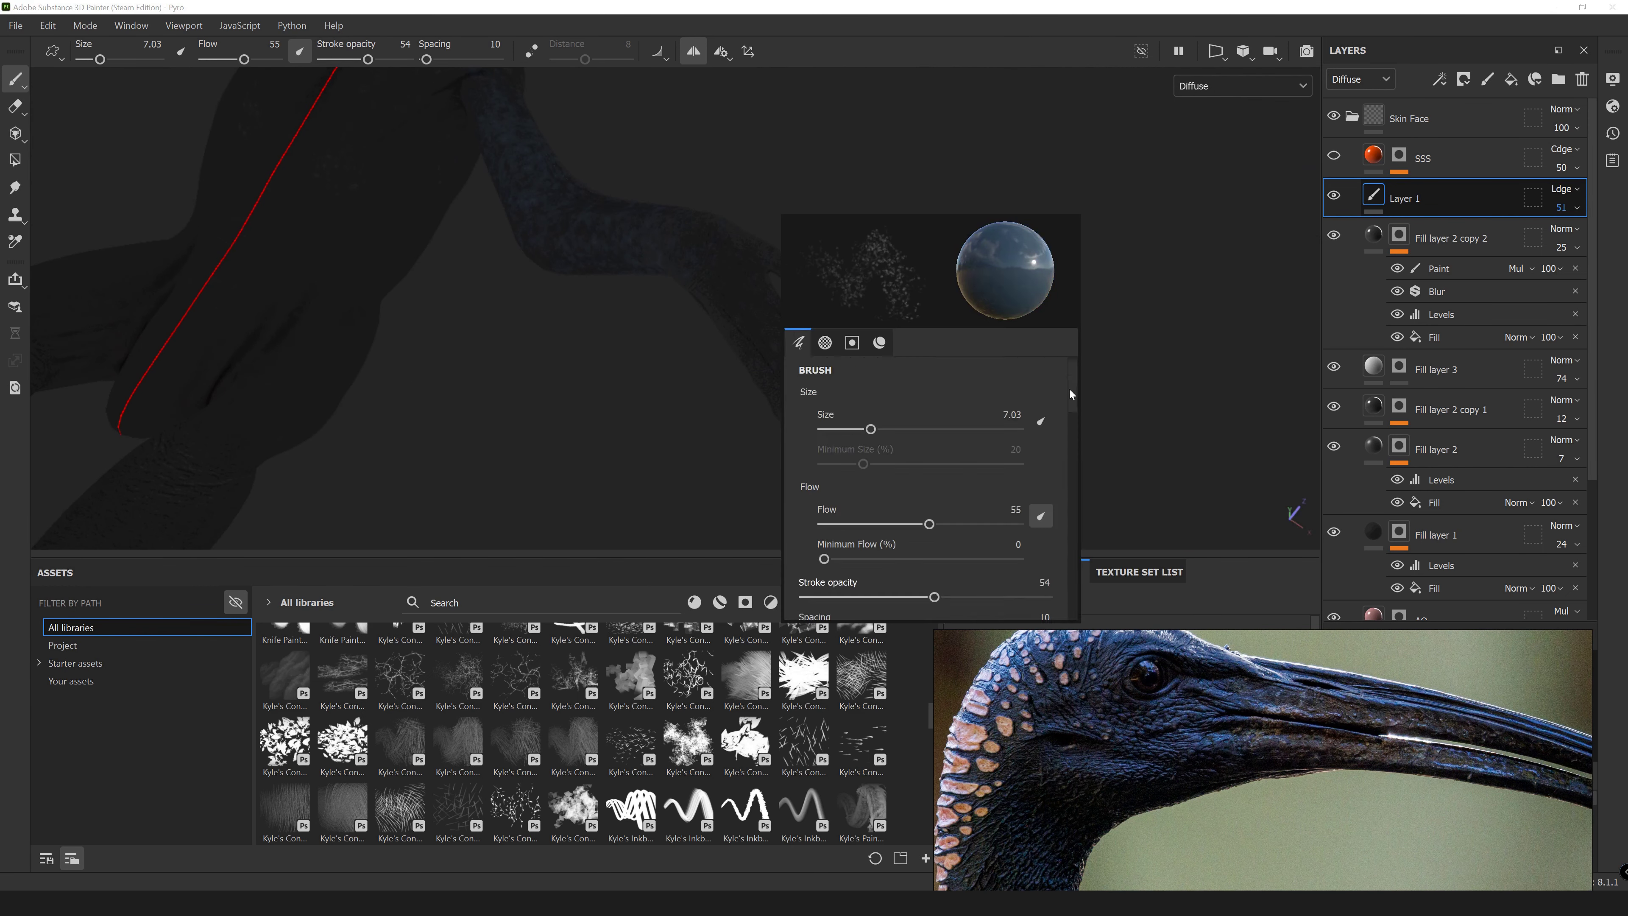
Inspect both legs and a claw, then check the scaly legs in full material view.
mouse_move(834, 281)
left_mouse_down("alt")
mouse_move(776, 225)
mouse_move(1109, 327)
mouse_move(619, 351)
mouse_move(725, 476)
left_mouse_up("alt")
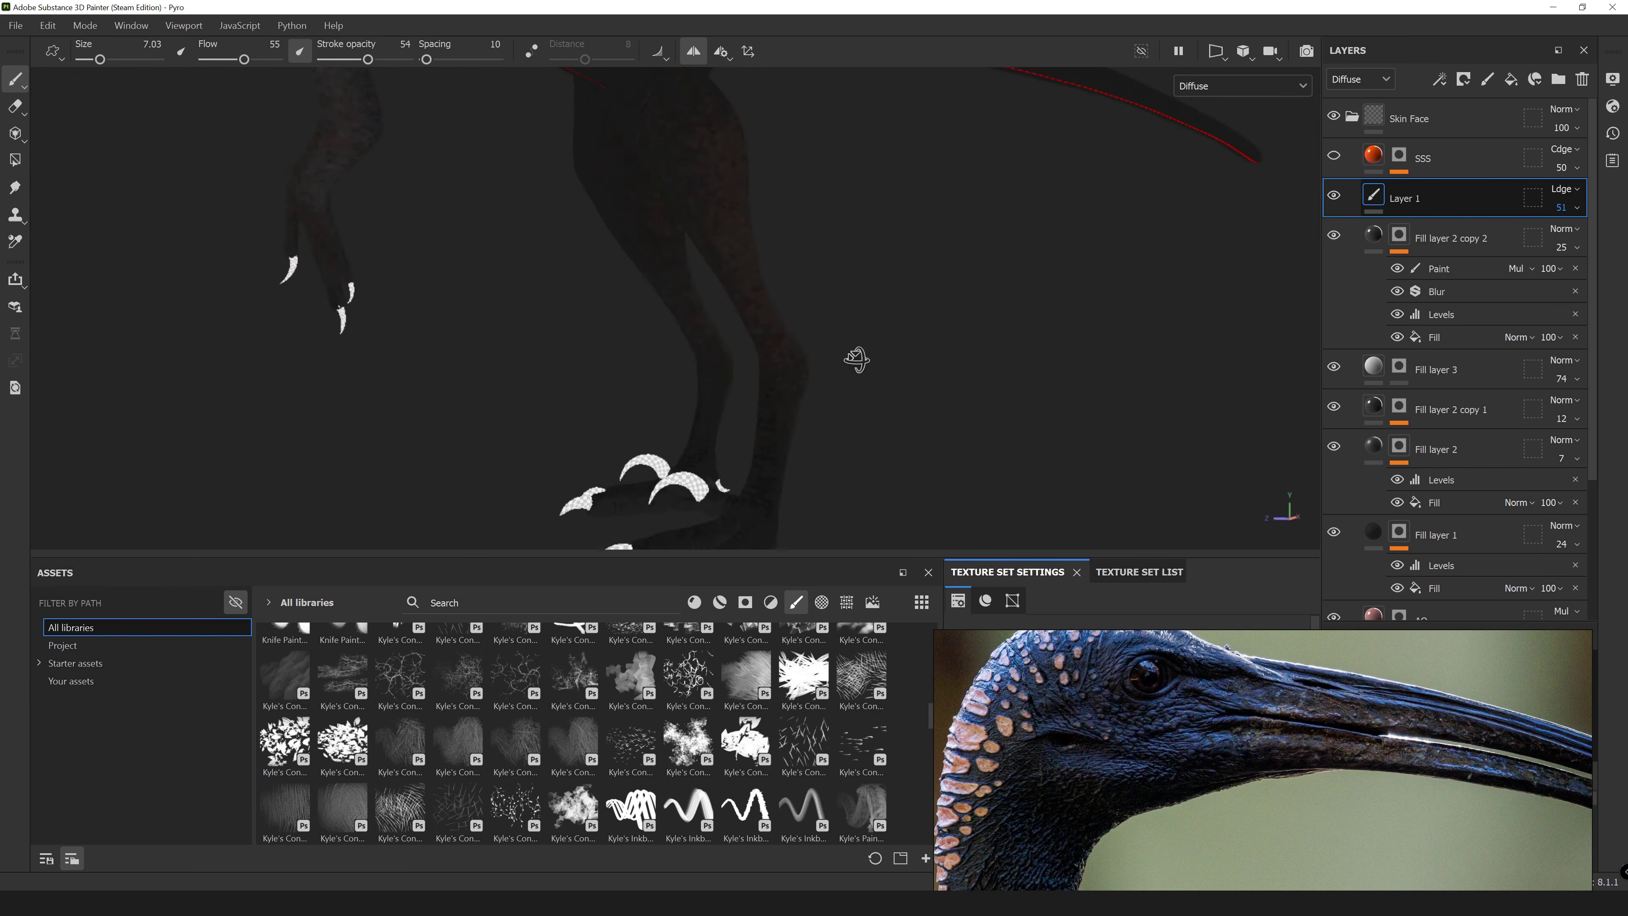
mouse_move(856, 360)
left_mouse_down("alt")
mouse_move(490, 163)
mouse_move(577, 320)
mouse_move(667, 363)
left_mouse_up("alt")
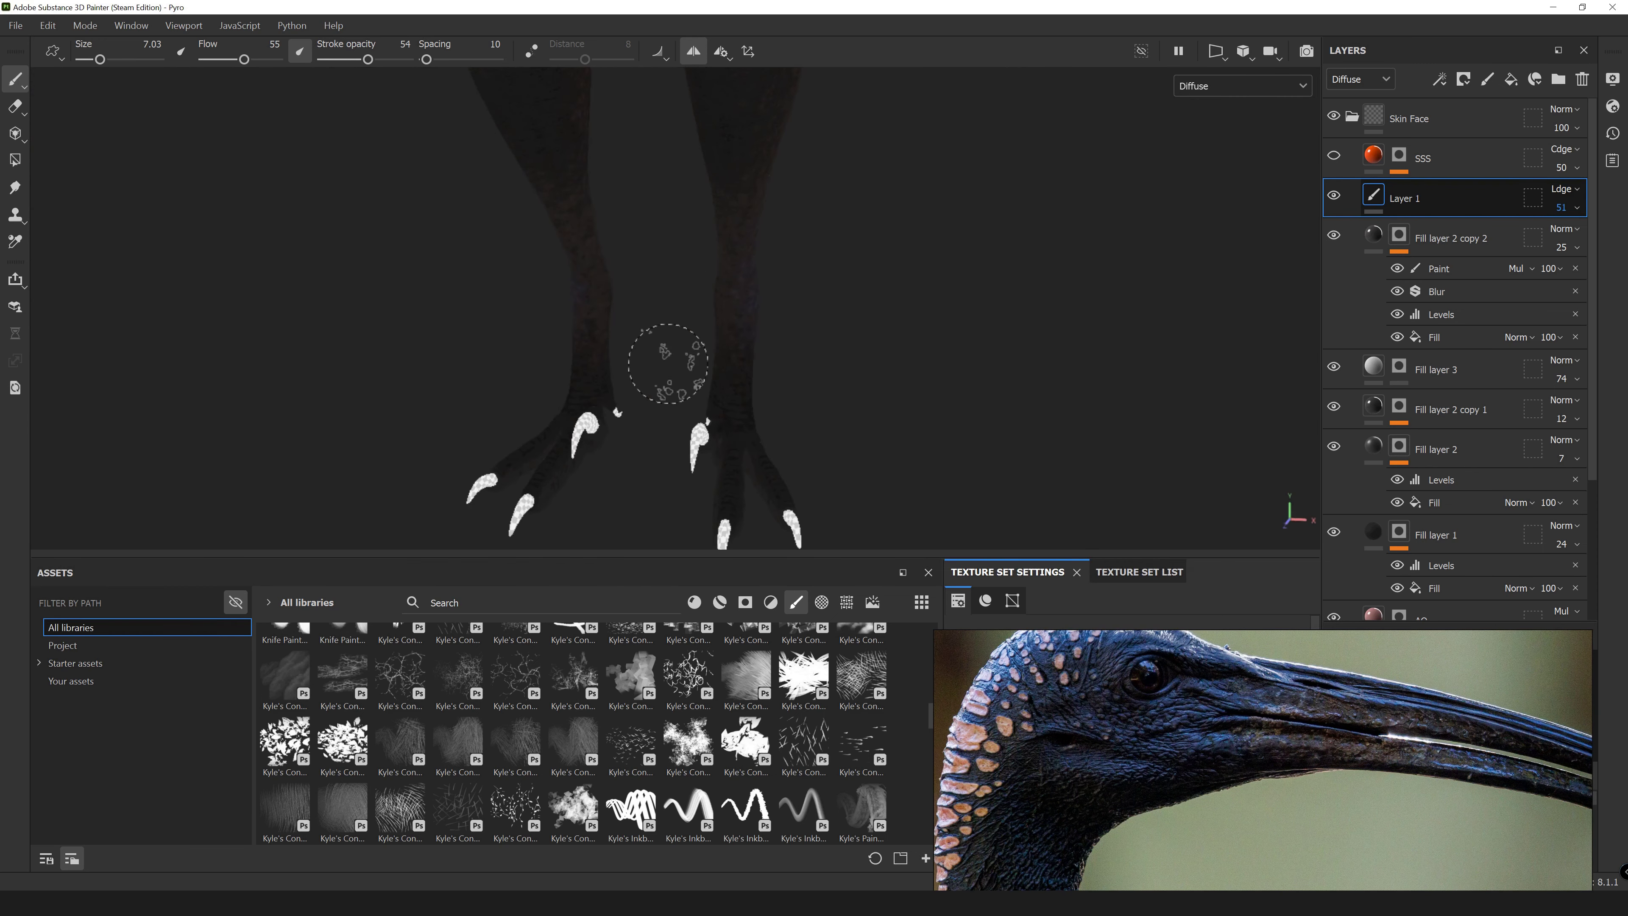
mouse_move(749, 258)
left_mouse_down("alt")
mouse_move(447, 382)
mouse_move(509, 320)
mouse_move(775, 374)
mouse_move(299, 321)
left_mouse_up("alt")
right_click_drag(299, 320, 545, 170, "alt")
right_click(564, 141)
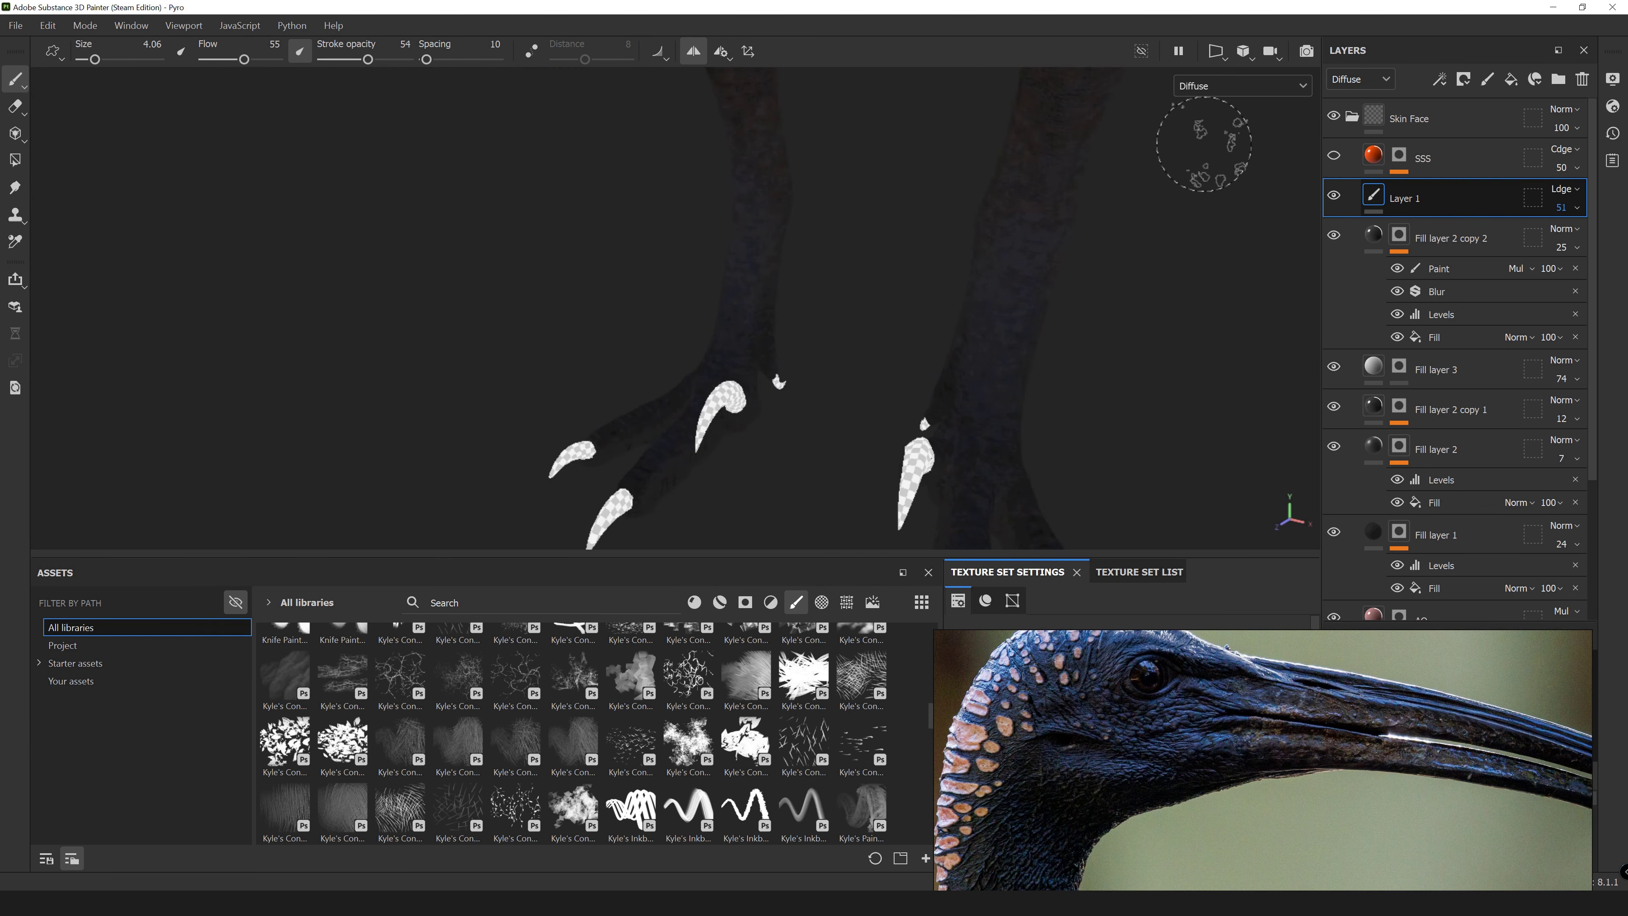
key("m")
mouse_move(646, 302)
left_mouse_down("alt")
mouse_move(745, 309)
mouse_move(293, 420)
mouse_move(436, 298)
mouse_move(792, 320)
left_mouse_up("alt")
Add Fill layer 4 and paint its mask on the legs with Dirt 3 at size 4.23.
scroll(1368, 100, "down", 3)
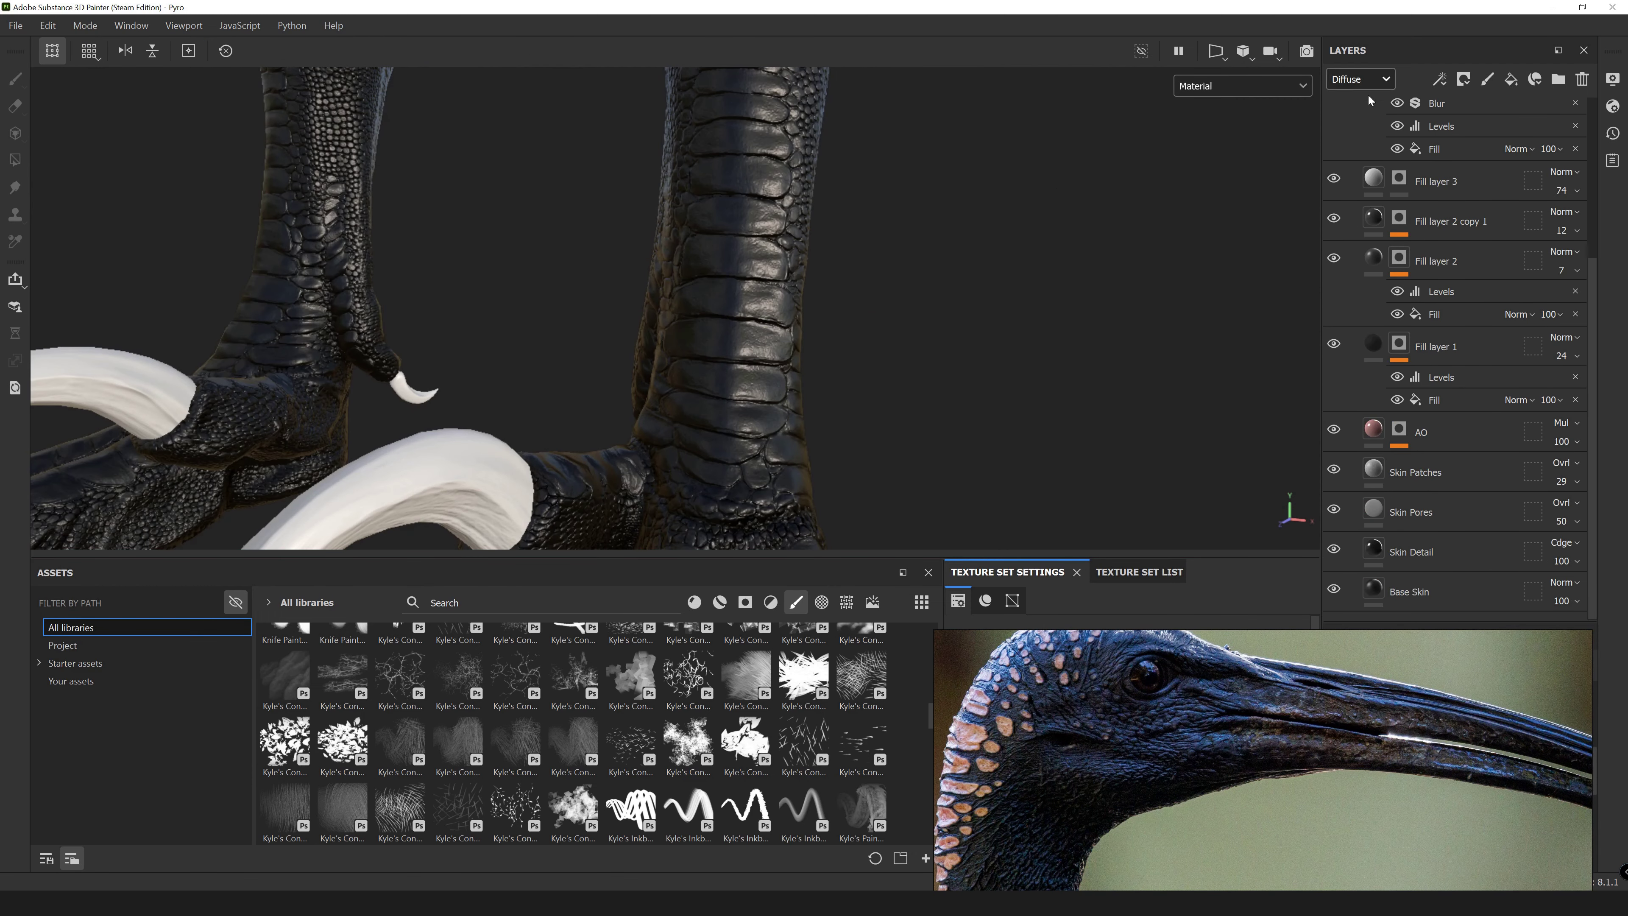
left_click(1485, 842)
scroll(1455, 321, "up", 5)
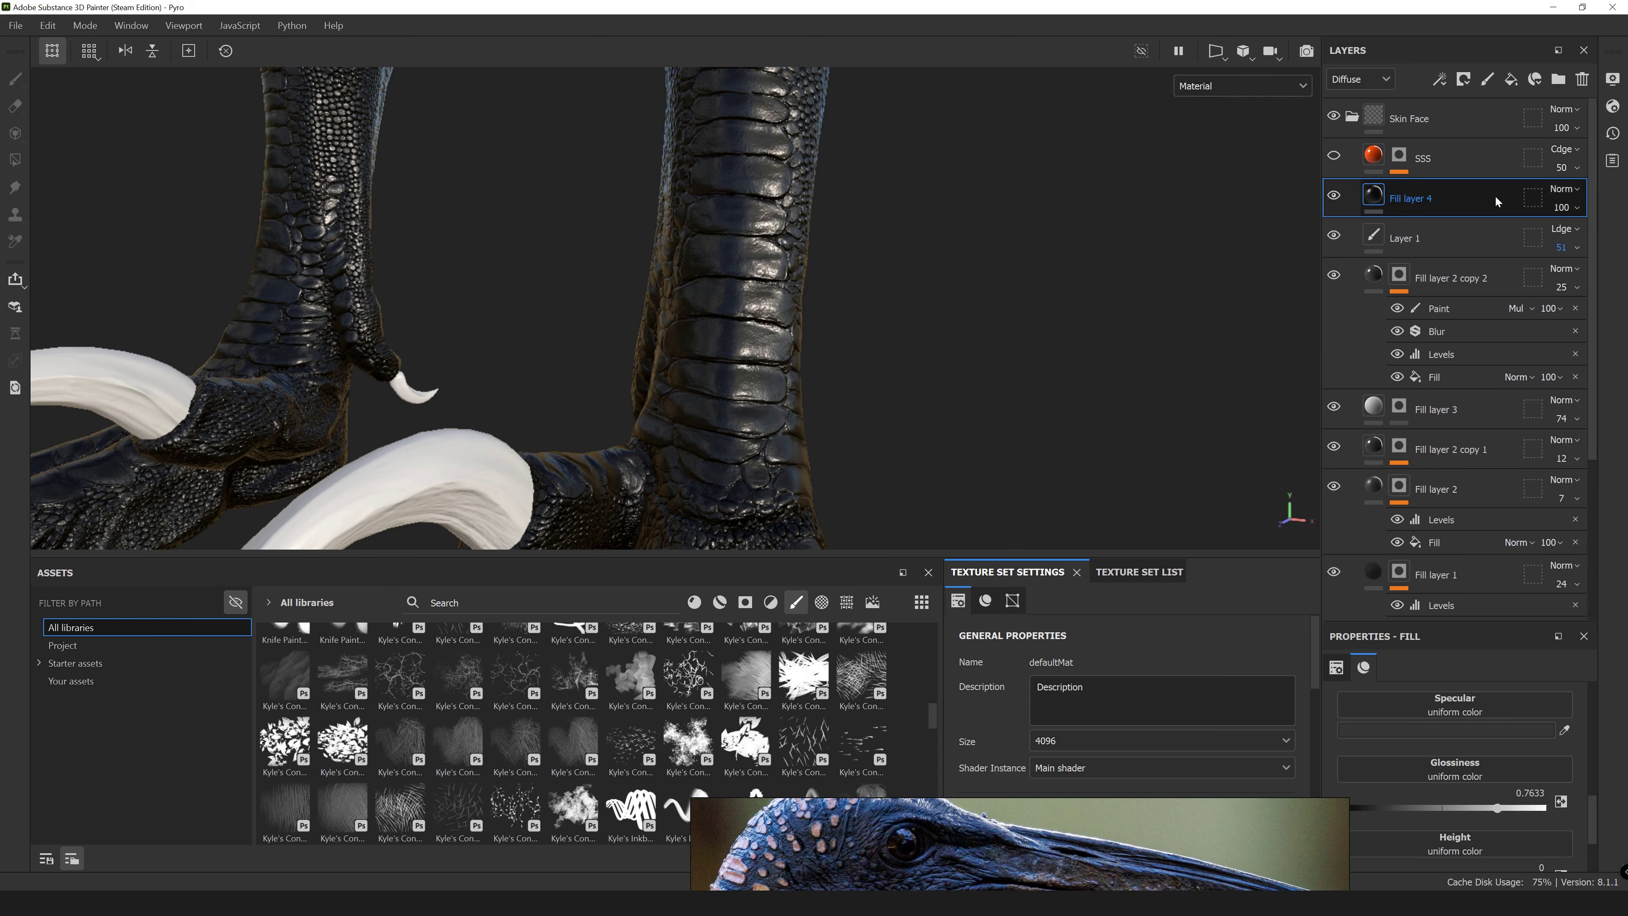
left_click(1399, 194)
right_click(772, 206)
left_click(285, 712)
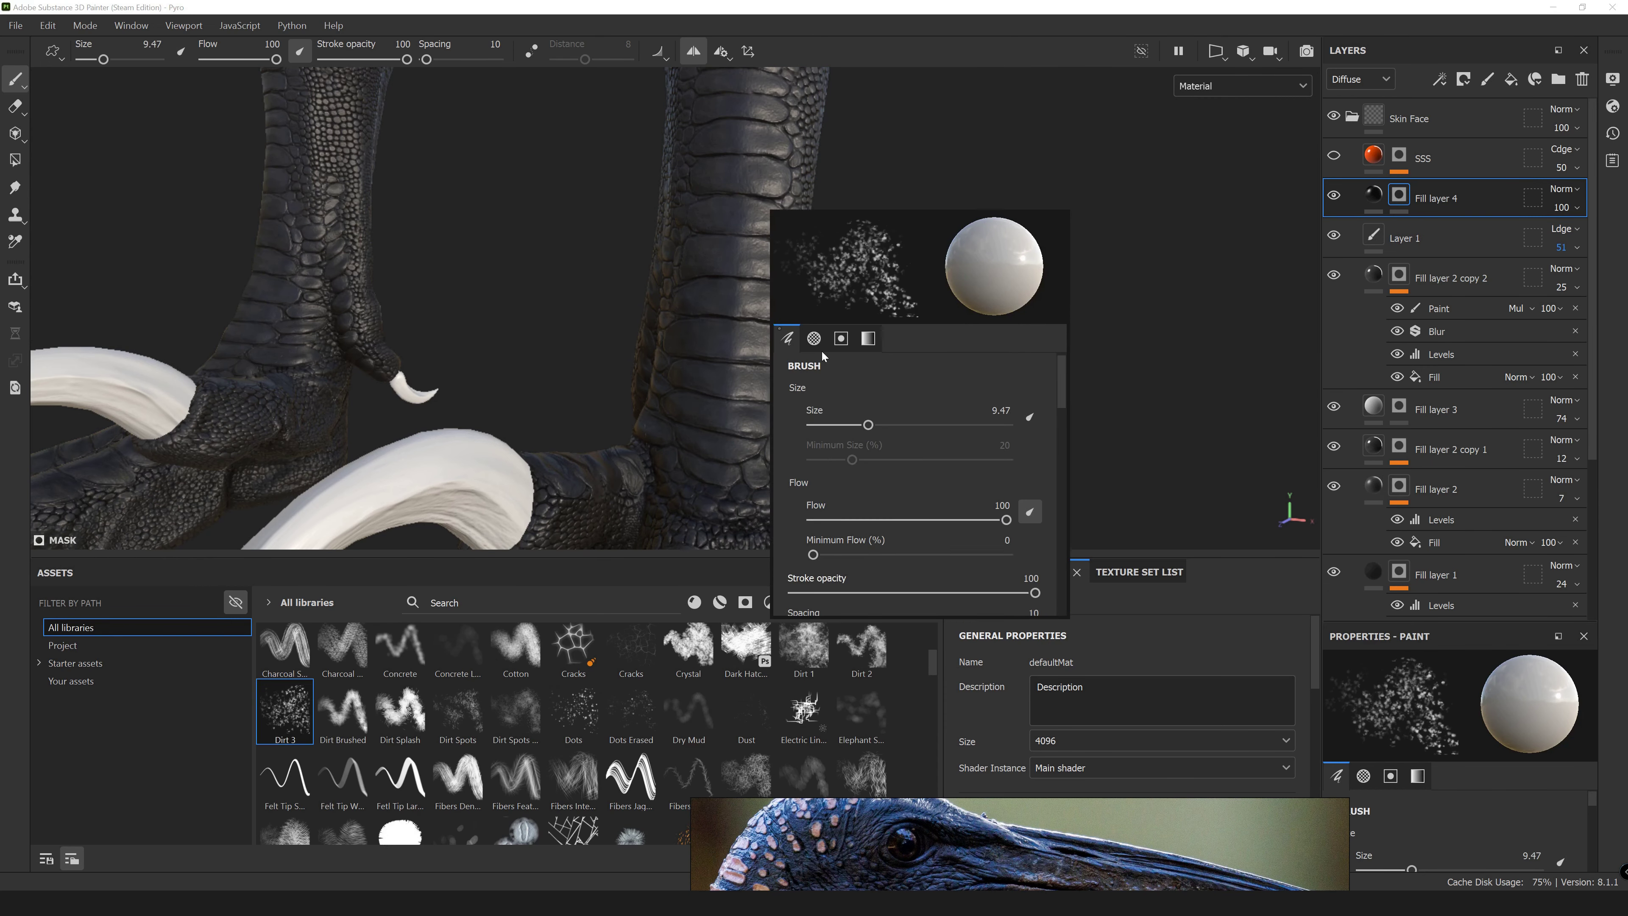
mouse_move(726, 125)
left_mouse_down("alt")
mouse_move(708, 254)
mouse_move(618, 343)
mouse_move(734, 250)
left_mouse_up("alt")
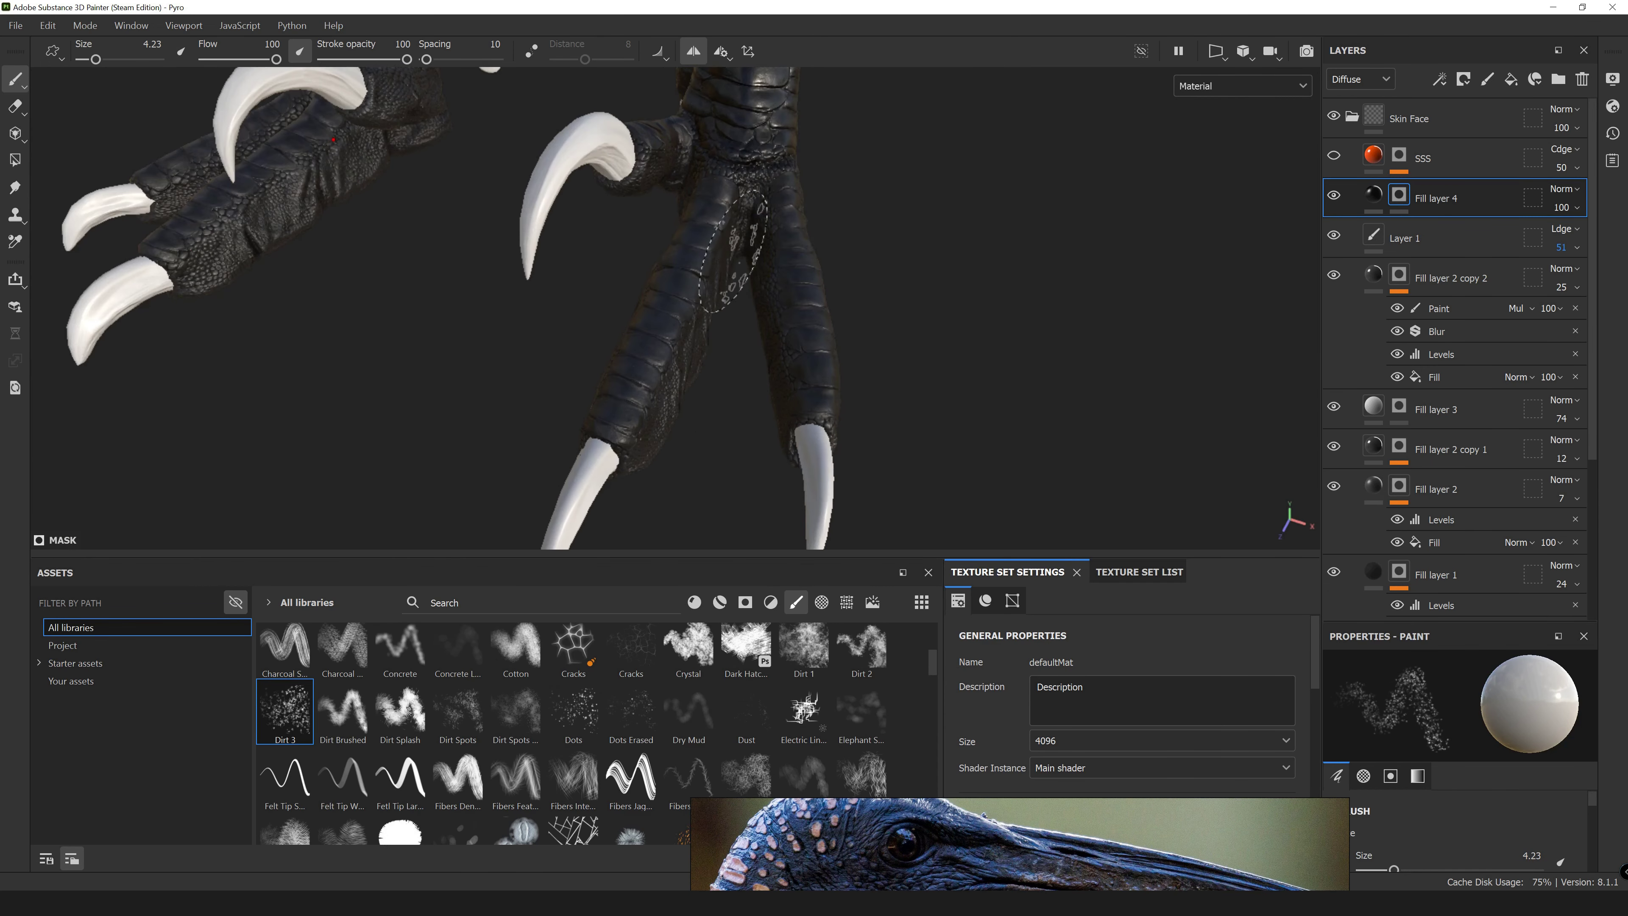
mouse_move(826, 361)
left_mouse_down("alt")
mouse_move(818, 290)
mouse_move(990, 353)
left_mouse_up("alt")
Set Fill layer 4 to Divide with glossiness 0.71 at 39 opacity, then add Fill layer 5.
key("c")
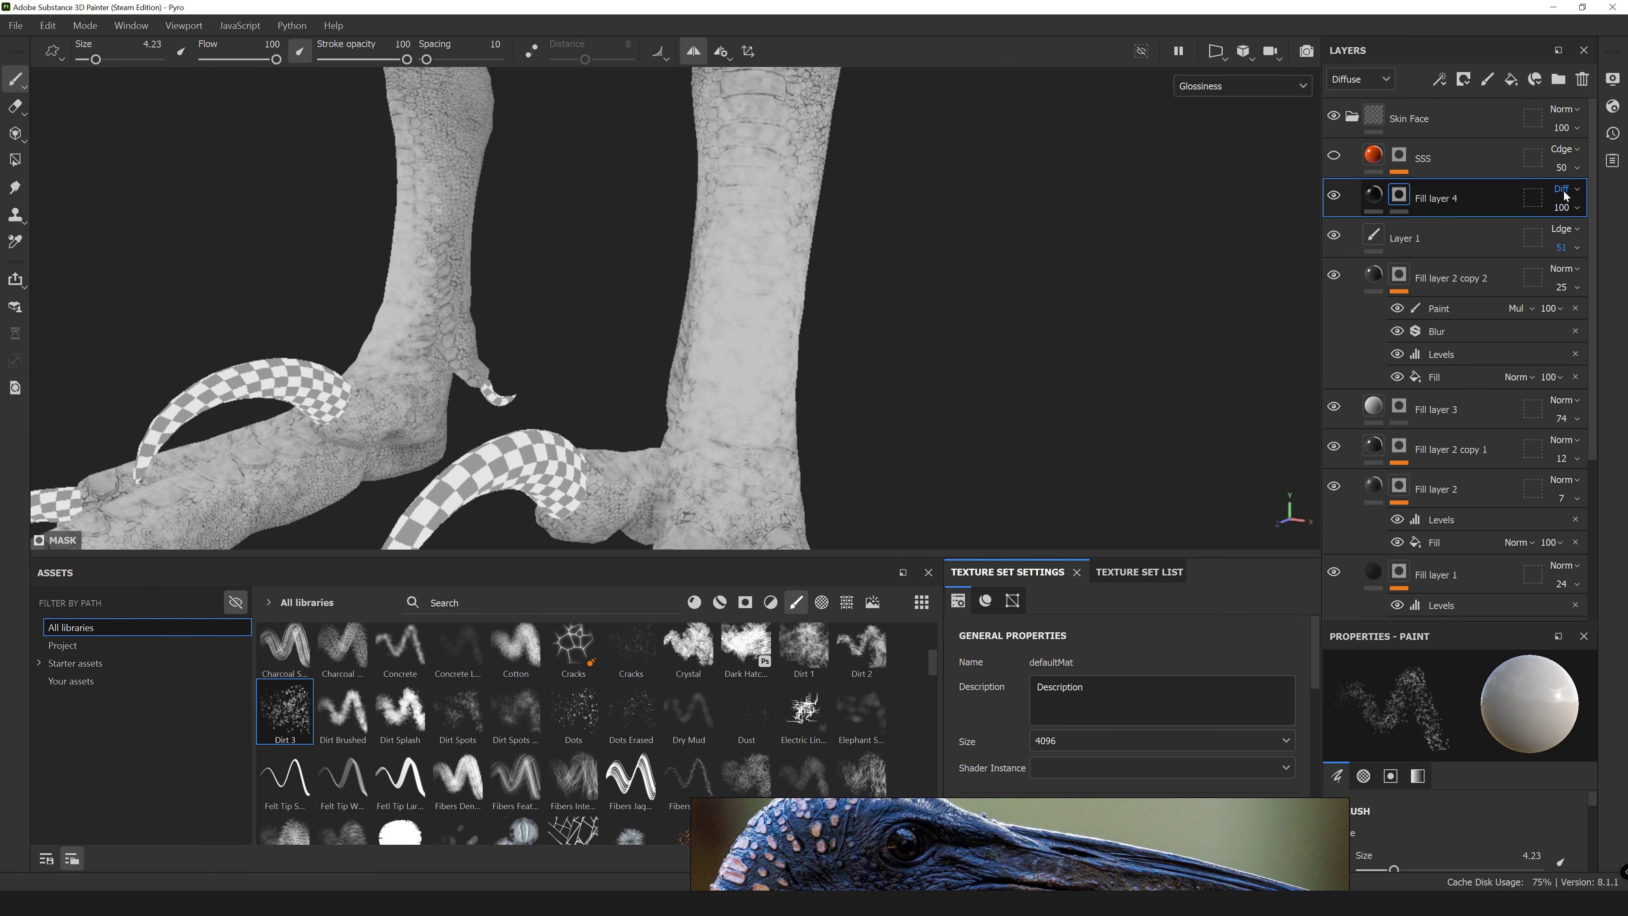
left_click(1564, 196)
left_click(1243, 85)
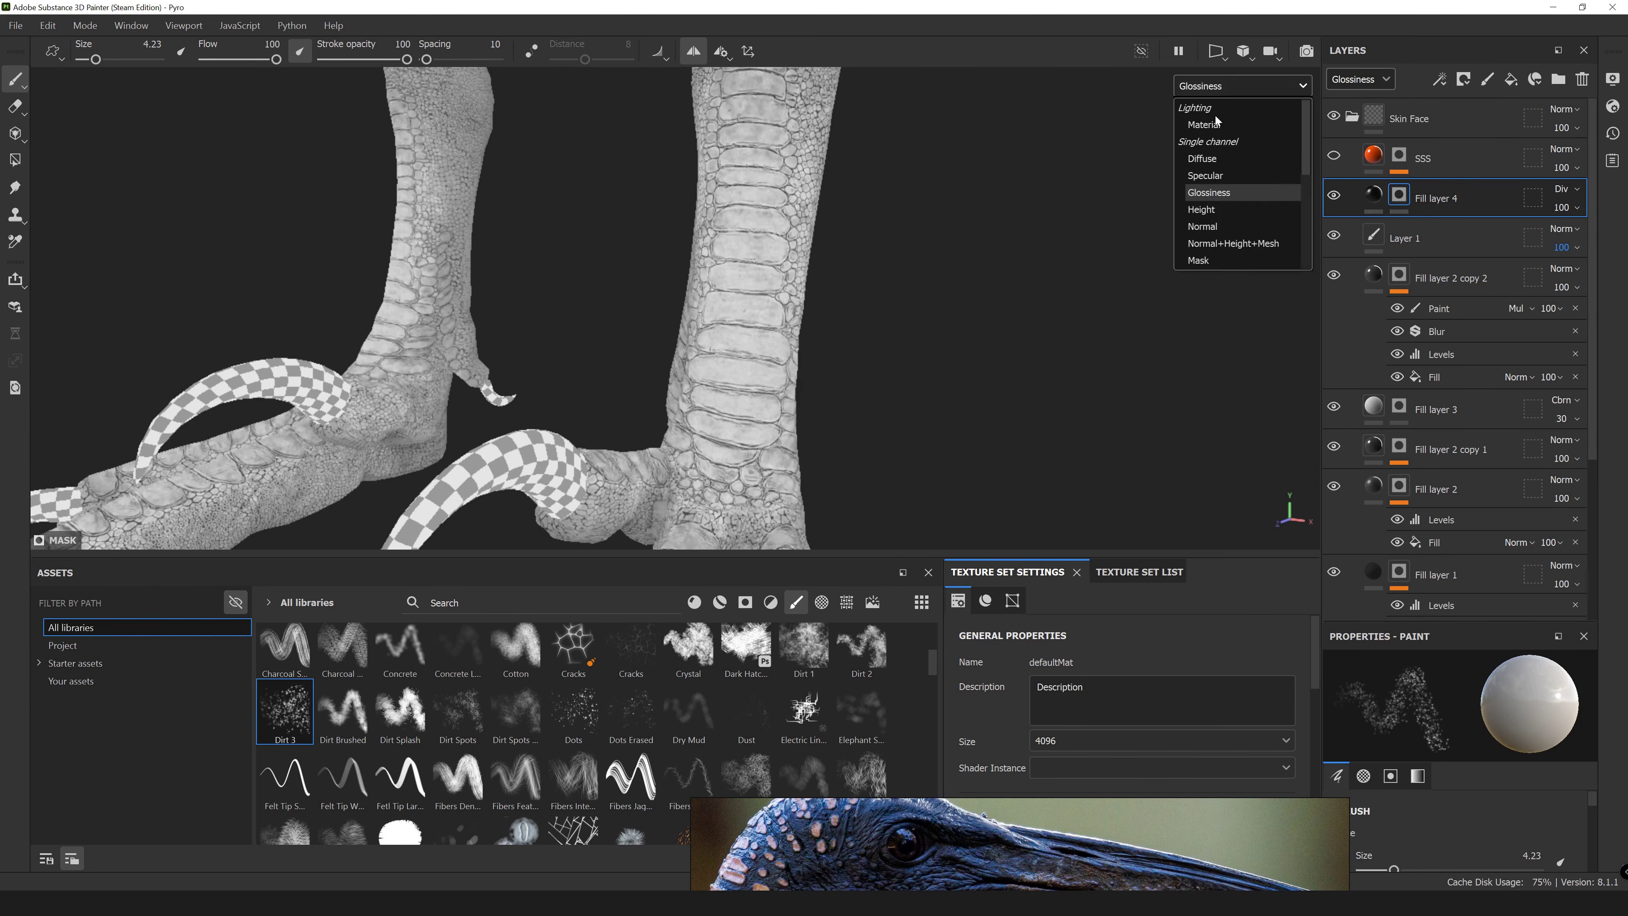
left_click(1205, 124)
left_click_drag(1376, 845, 1485, 844)
scroll(1335, 202, "up", 3)
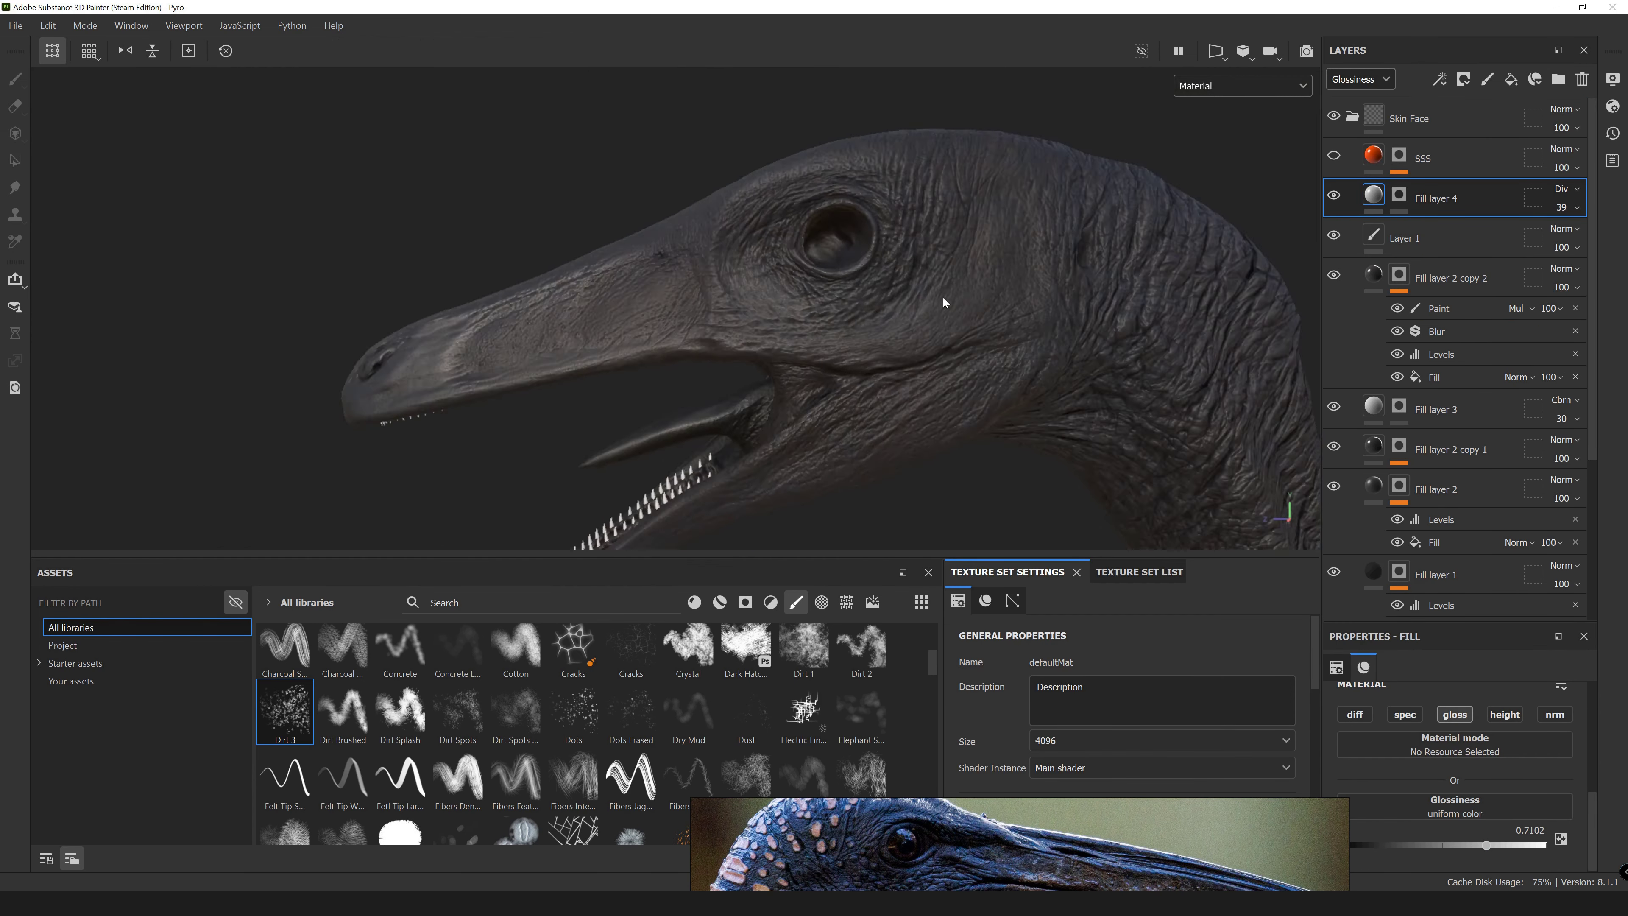
left_click(1243, 85)
left_click(1202, 158)
left_click(1463, 417)
Add a Plasma procedural fill effect to Fill layer 5's mask, black at 35 opacity.
right_click(1463, 418)
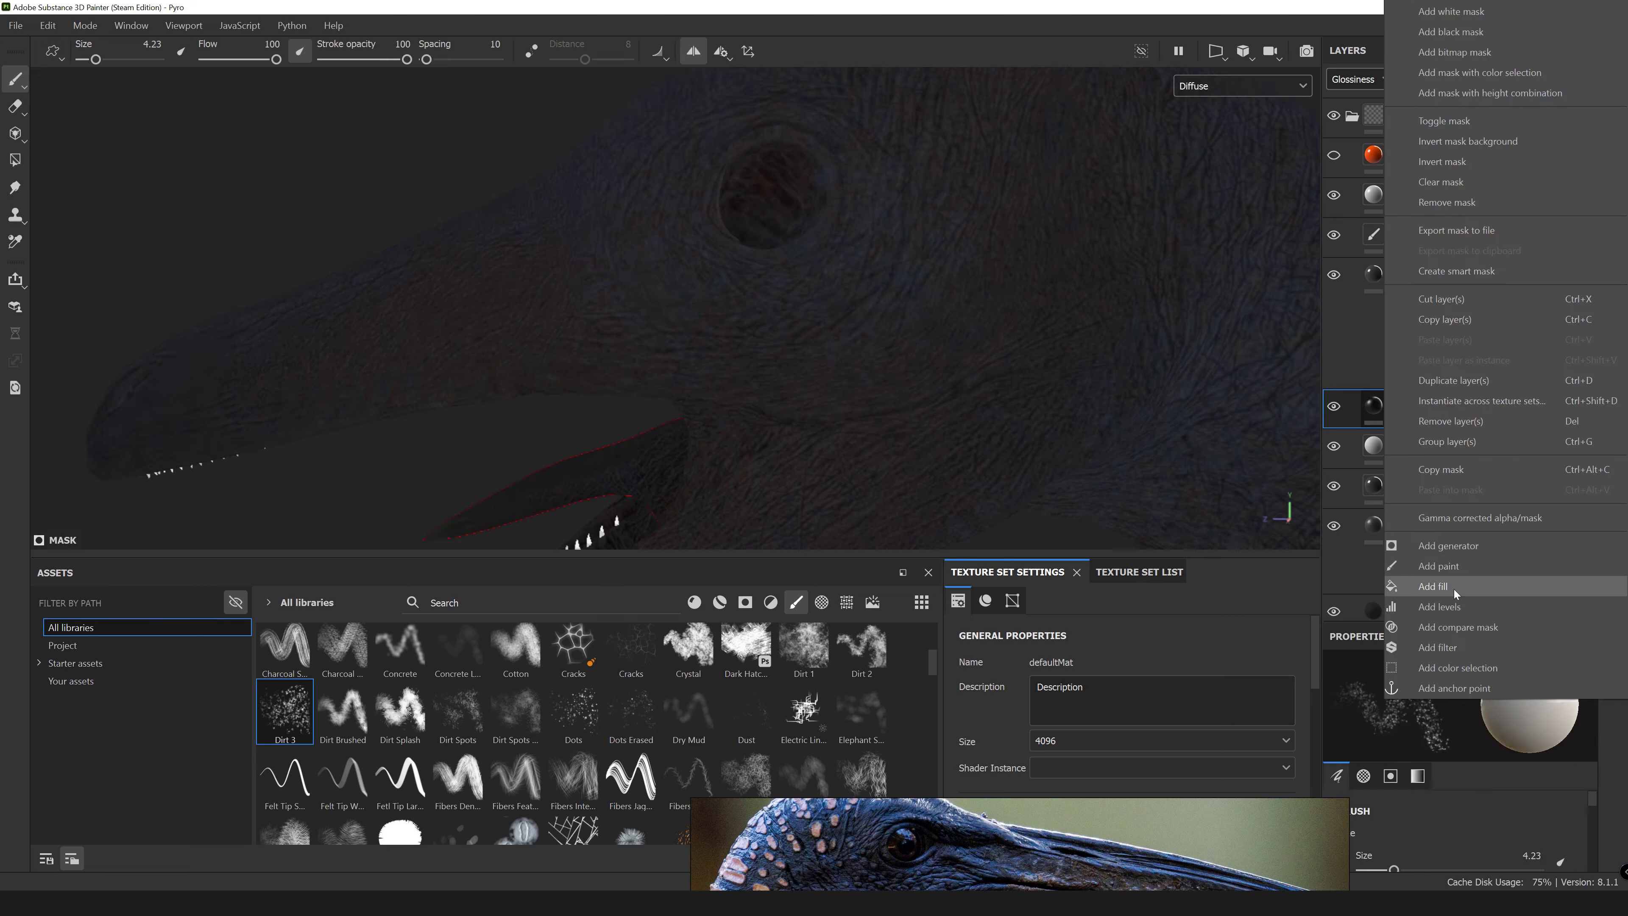
left_click(1474, 580)
type("cel")
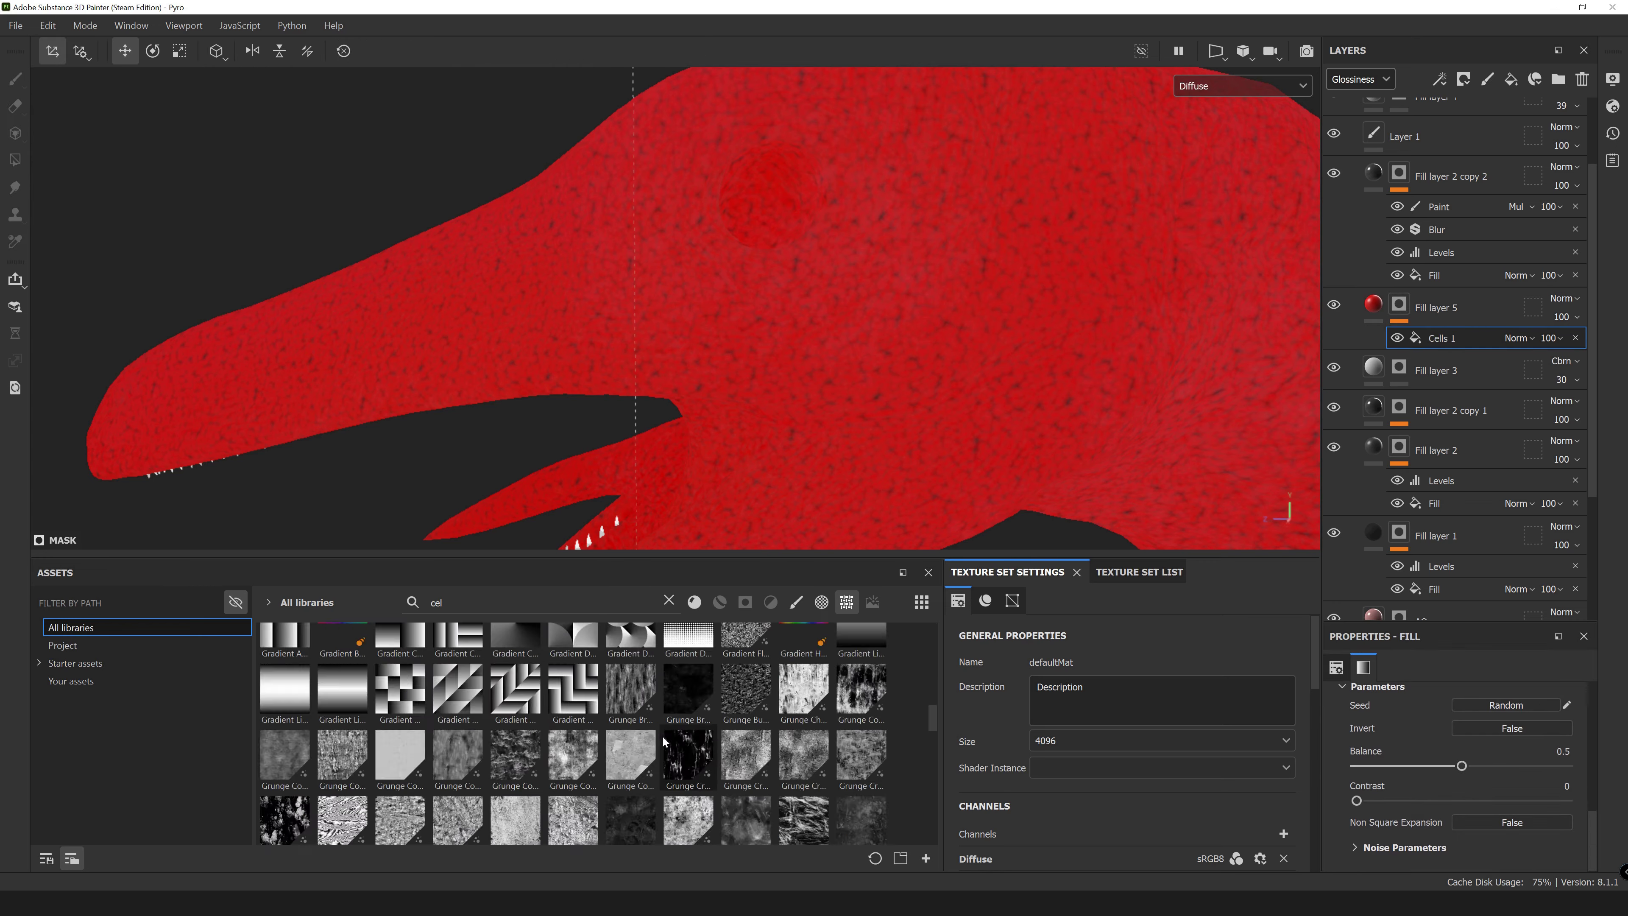
left_click(669, 599)
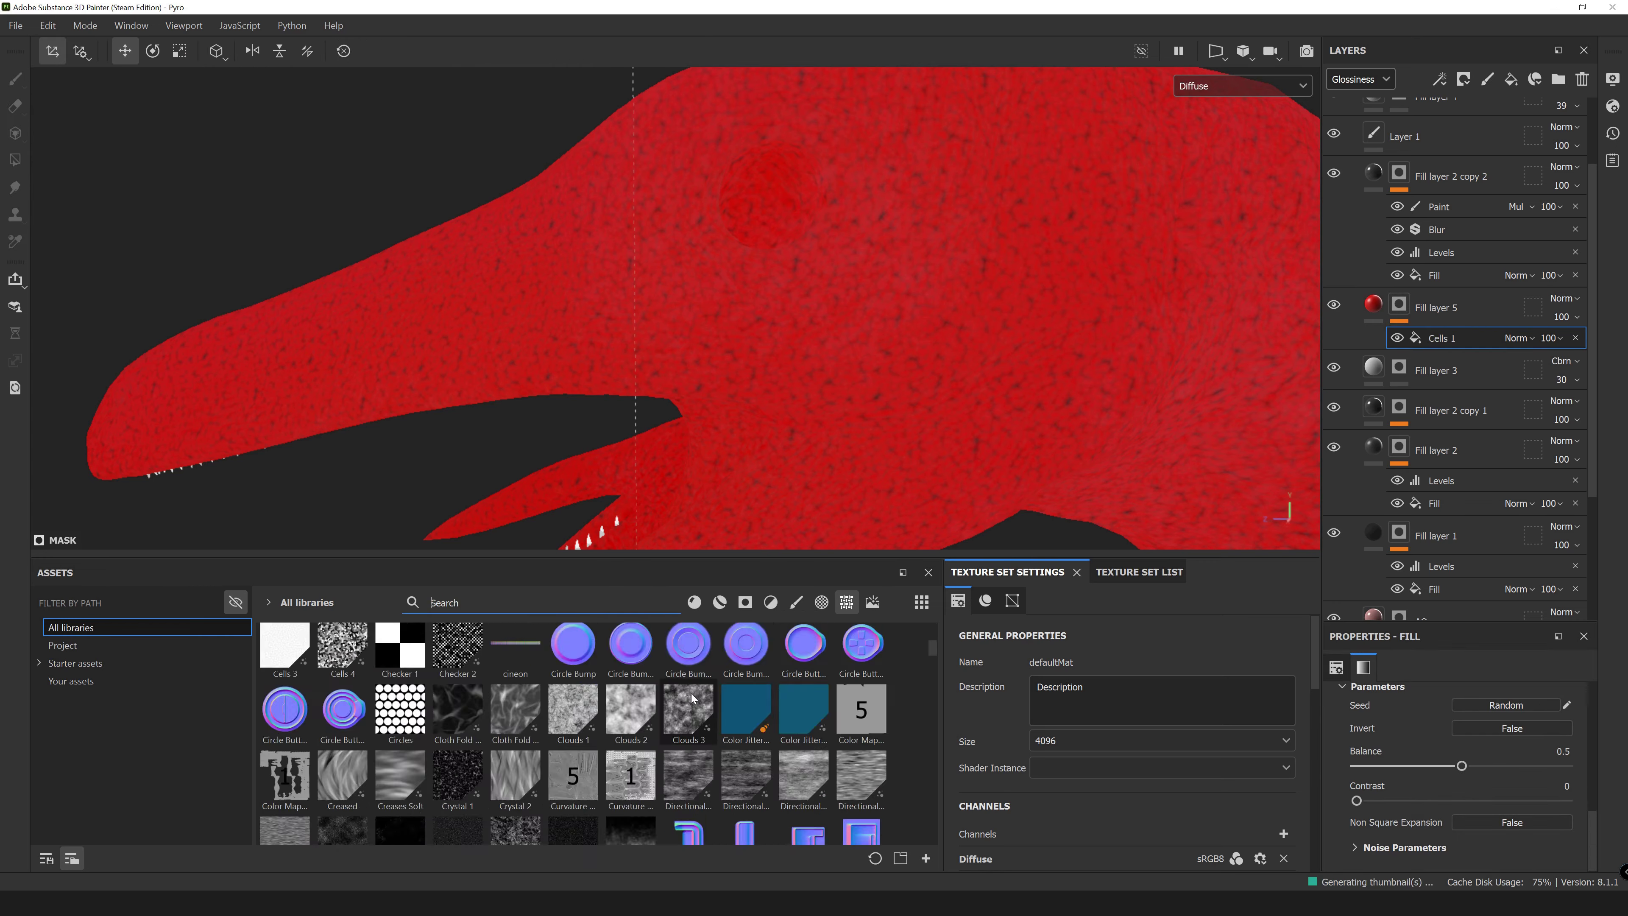
scroll(682, 706, "down", 10)
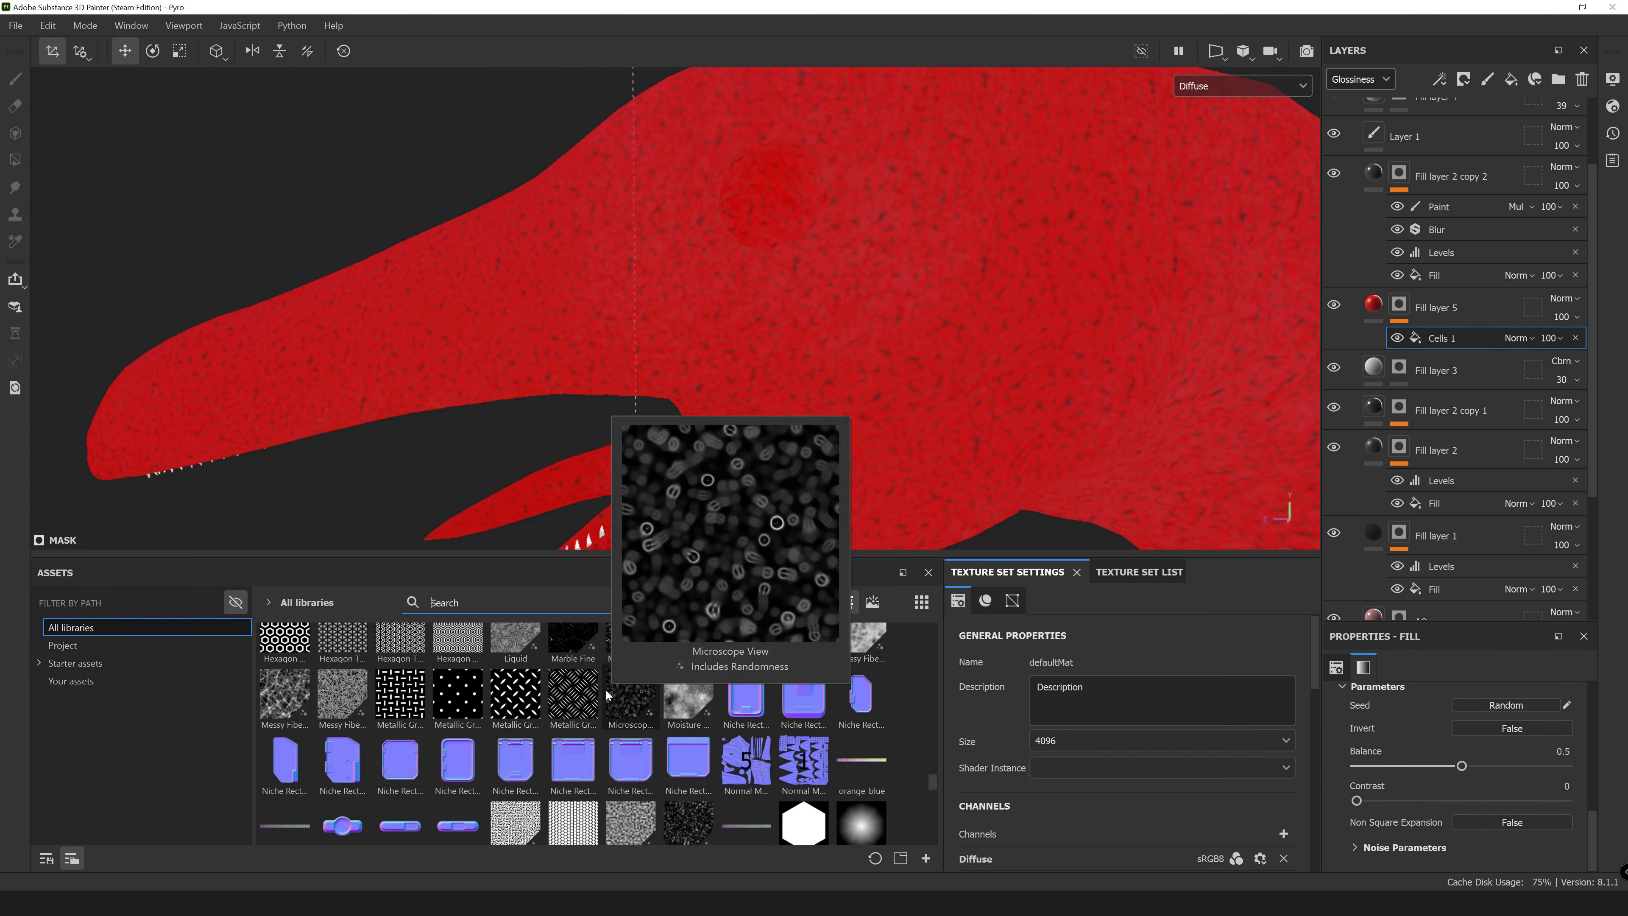
scroll(682, 633, "down", 3)
left_click_drag(689, 635, 1443, 338)
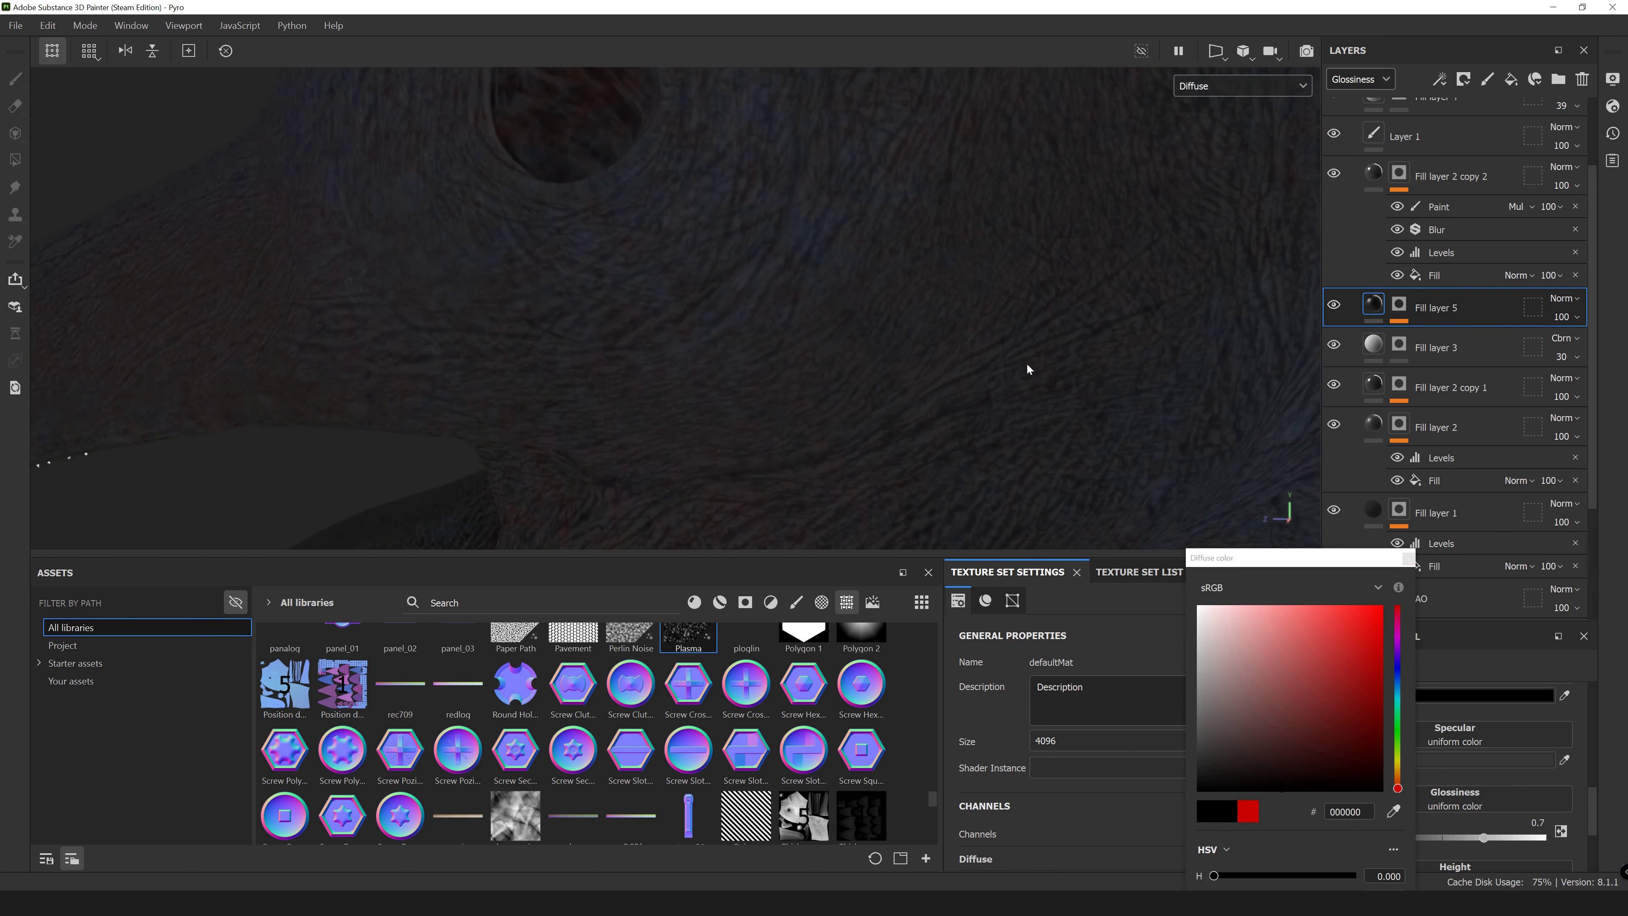
mouse_move(1028, 369)
left_mouse_down("alt")
mouse_move(1112, 338)
mouse_move(932, 351)
left_mouse_up("alt")
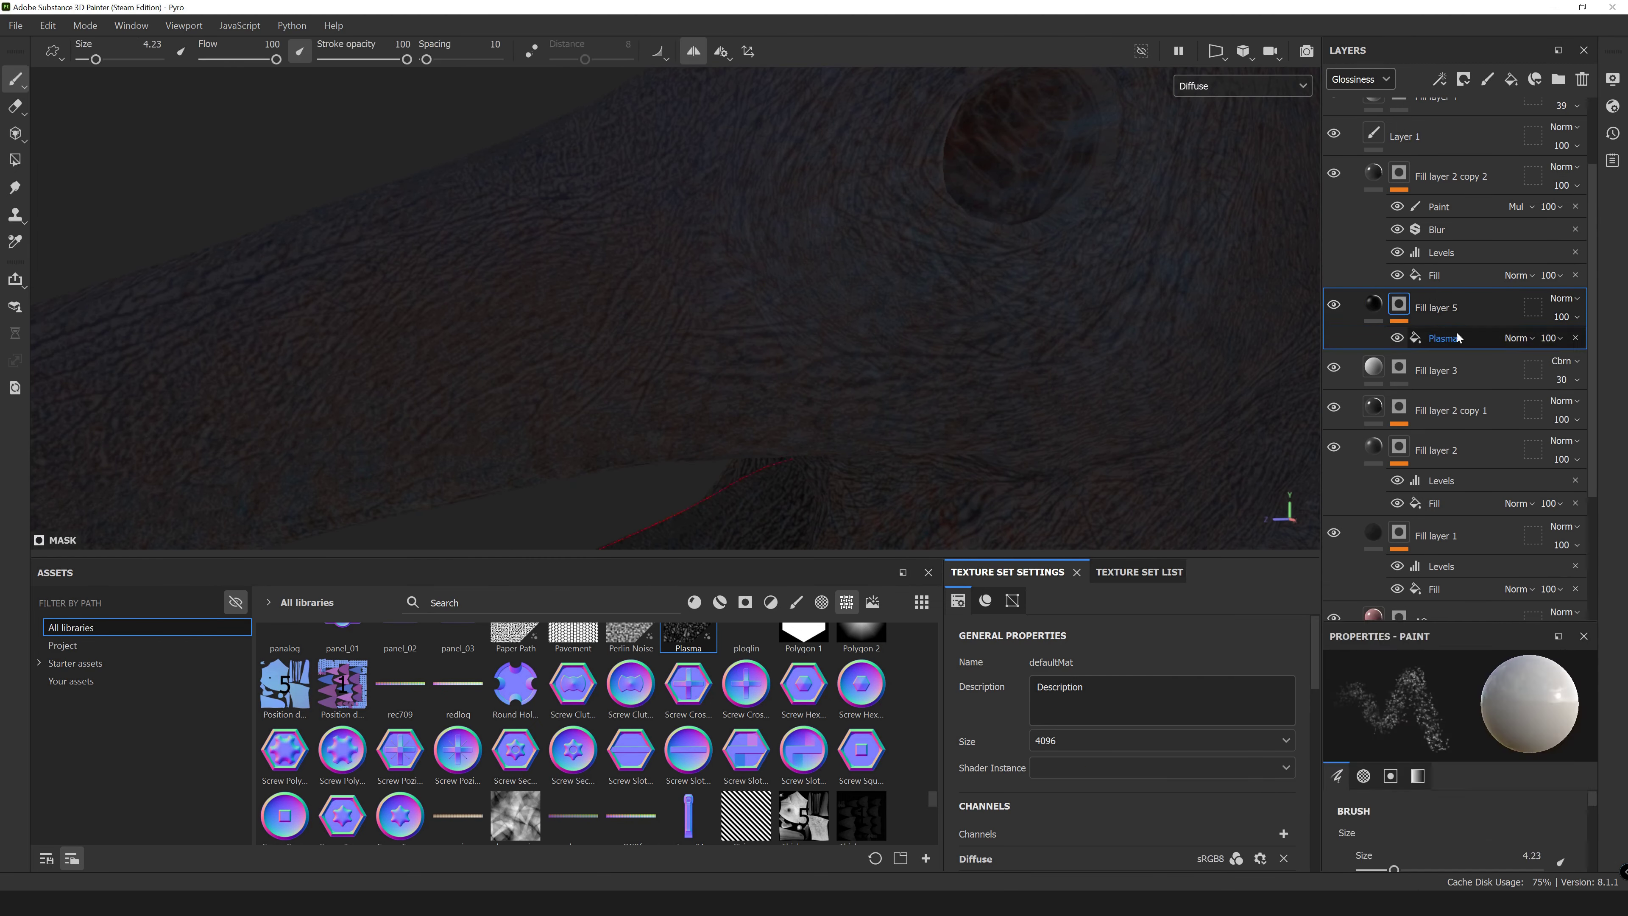
left_click(1458, 337)
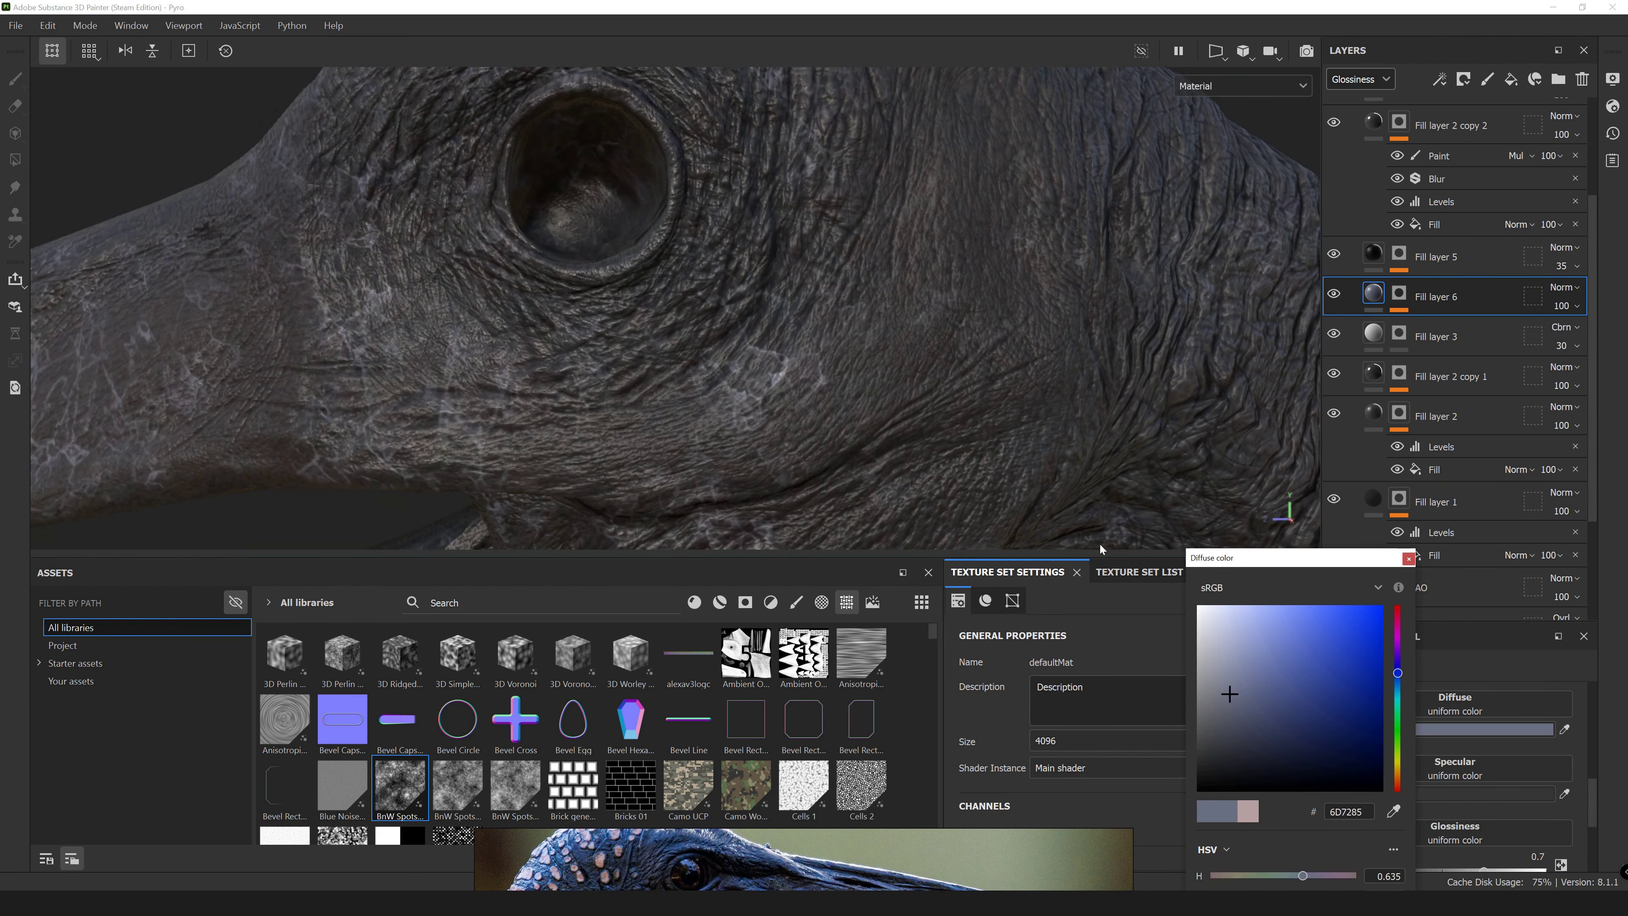
Set Fill layer 6 to opacity 8 and slightly raise its height value.
key("c")
left_click(1564, 312)
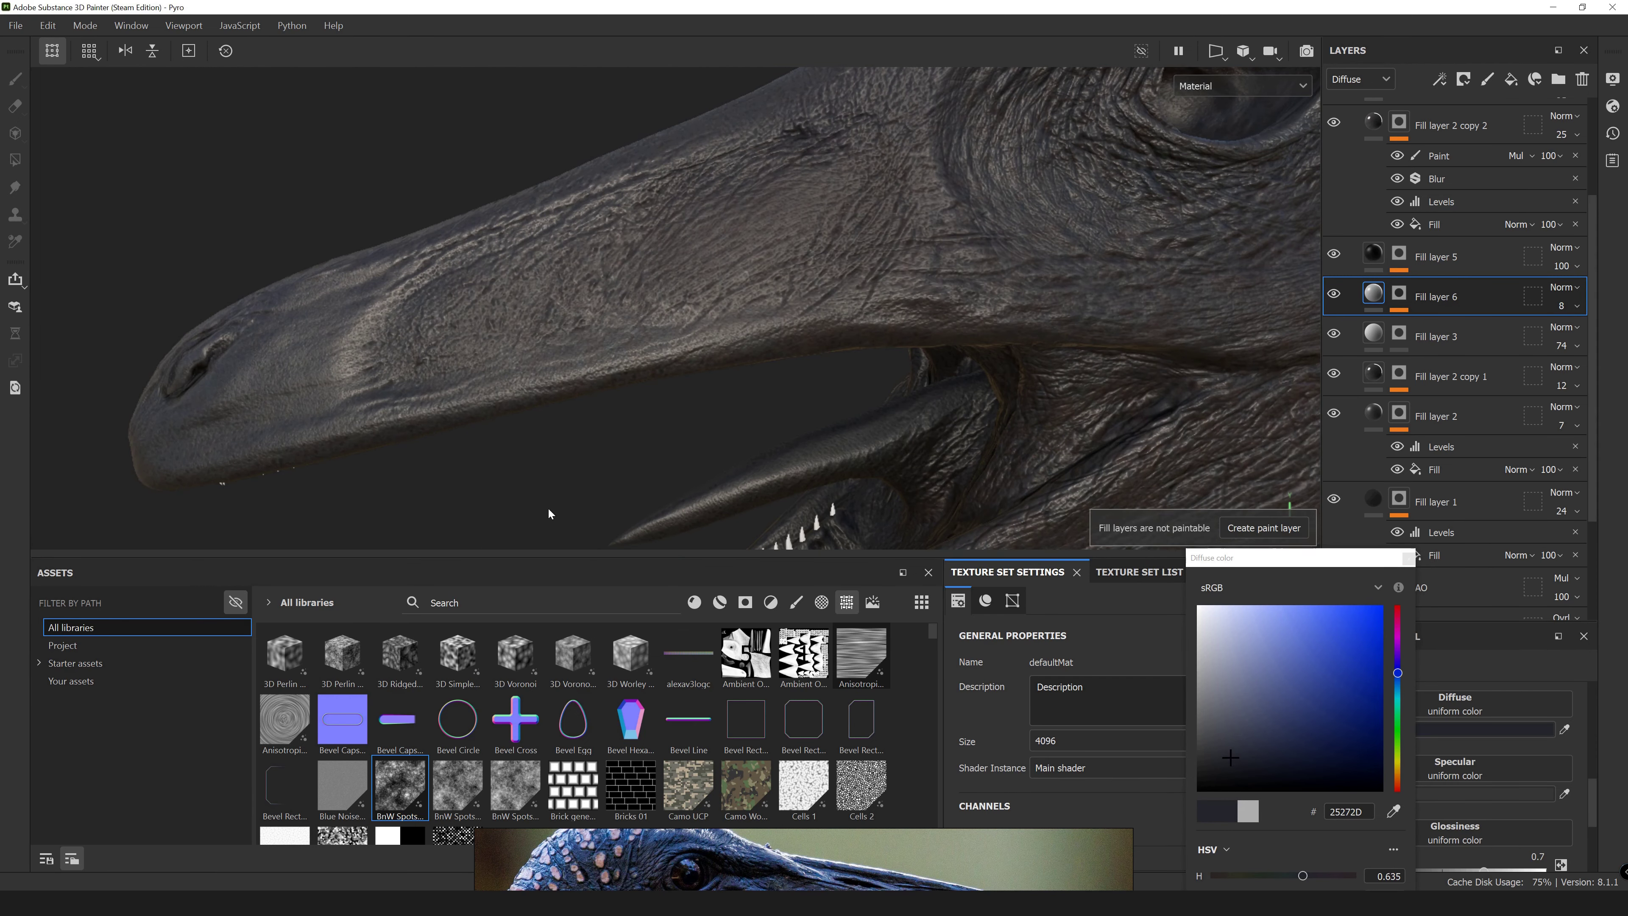
left_click_drag(548, 514, 527, 245, "alt")
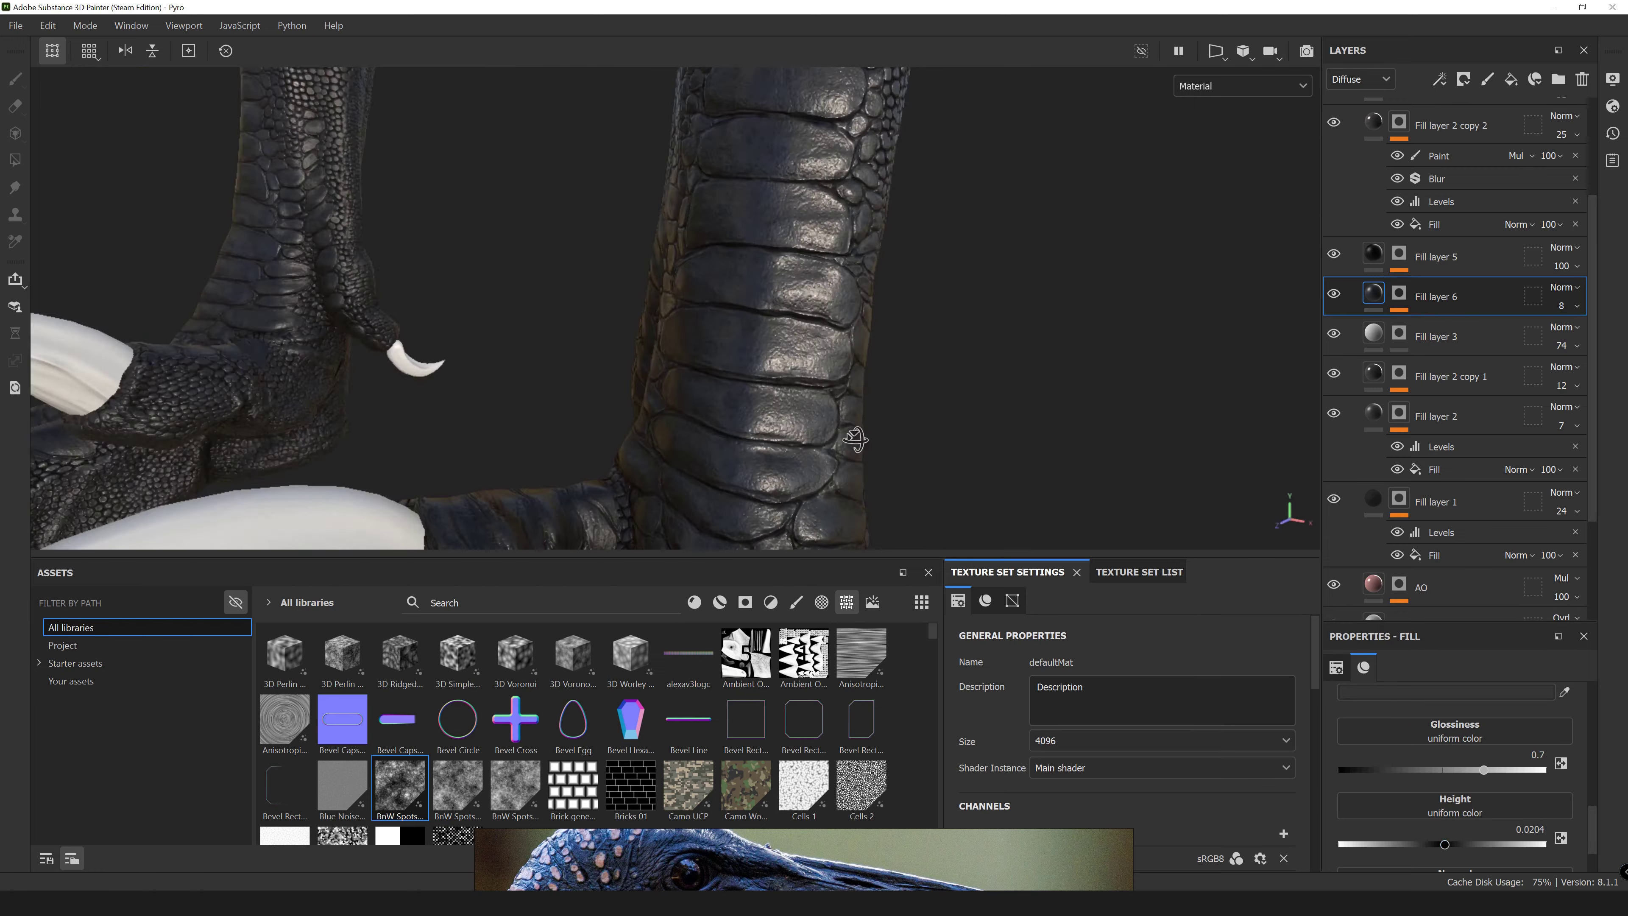
middle_click_drag(667, 334, 703, 458, "alt")
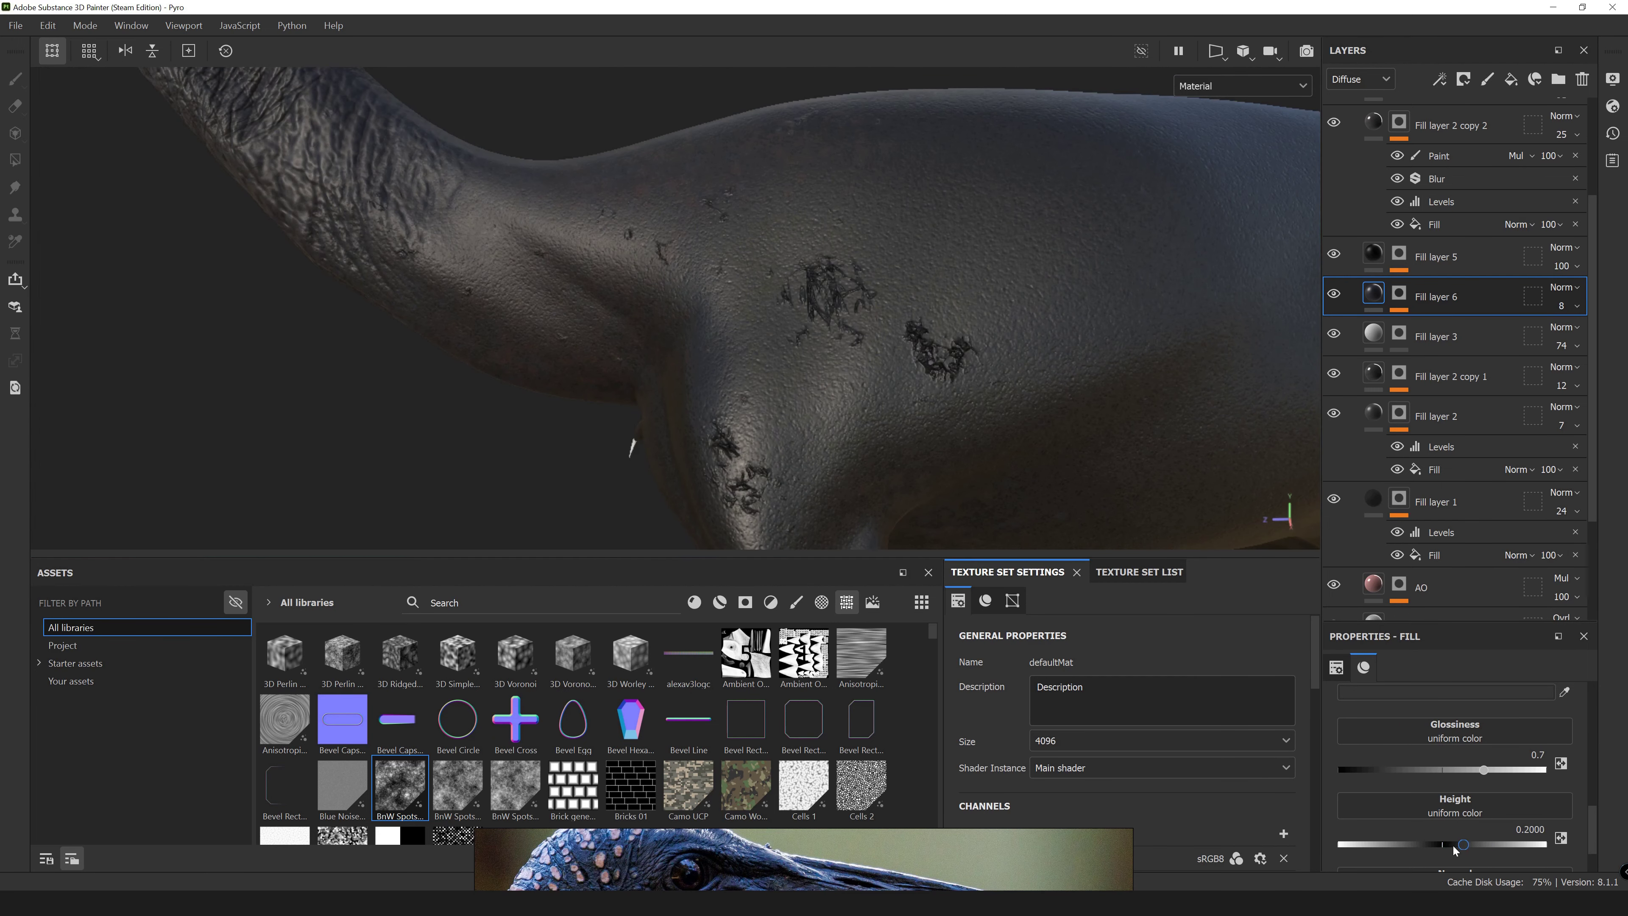
left_click_drag(1444, 846, 1447, 846)
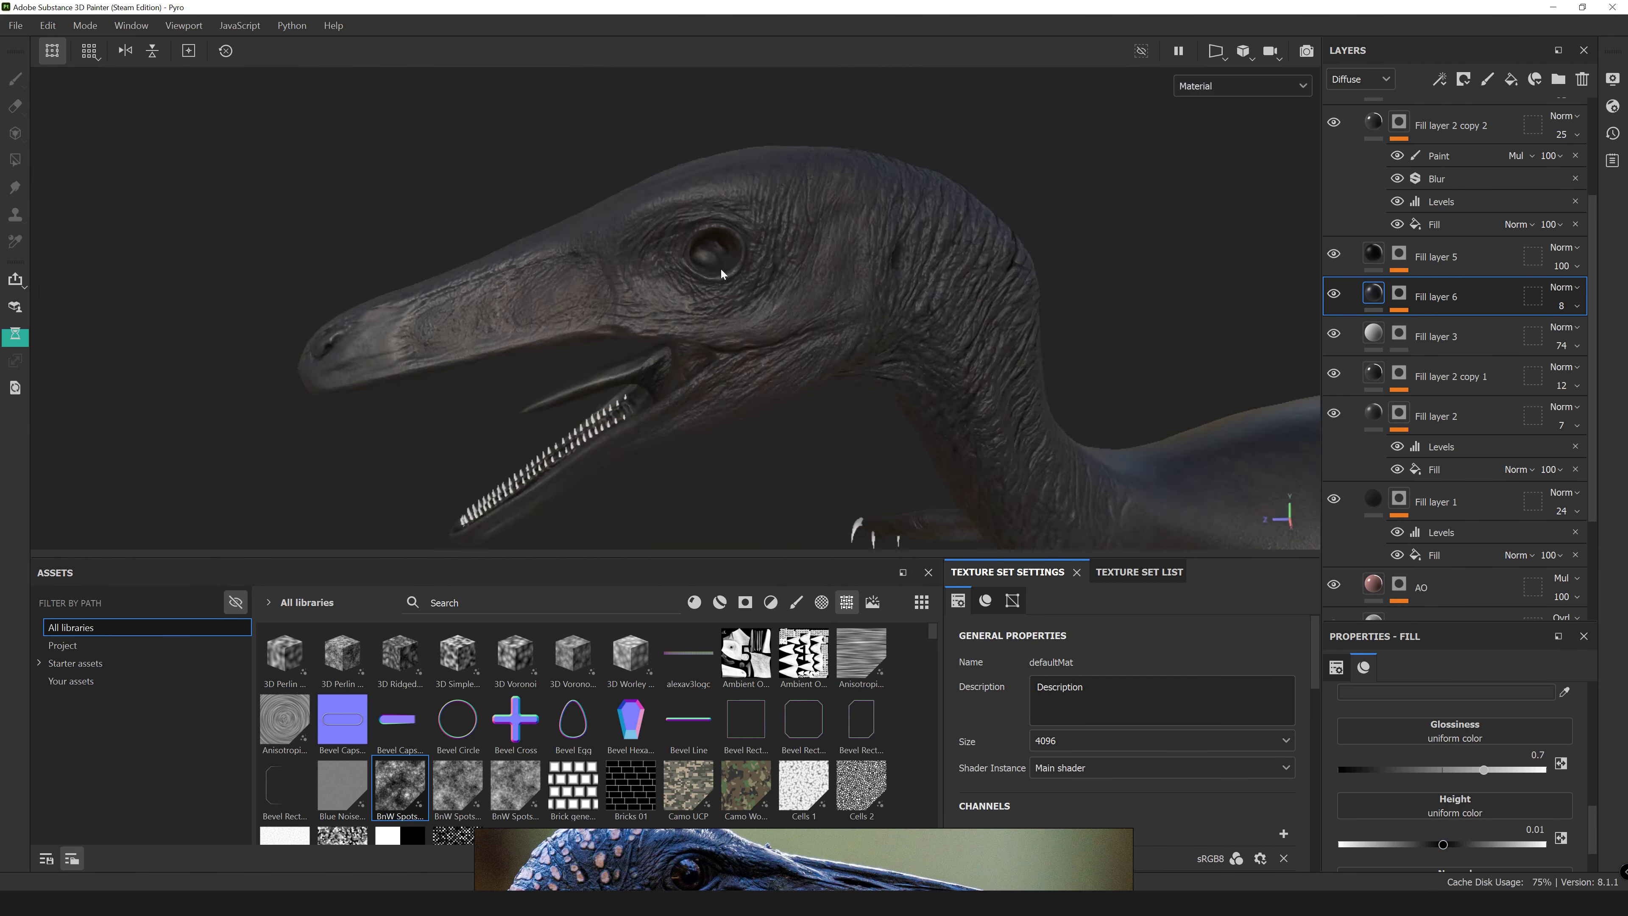
left_click(1212, 124)
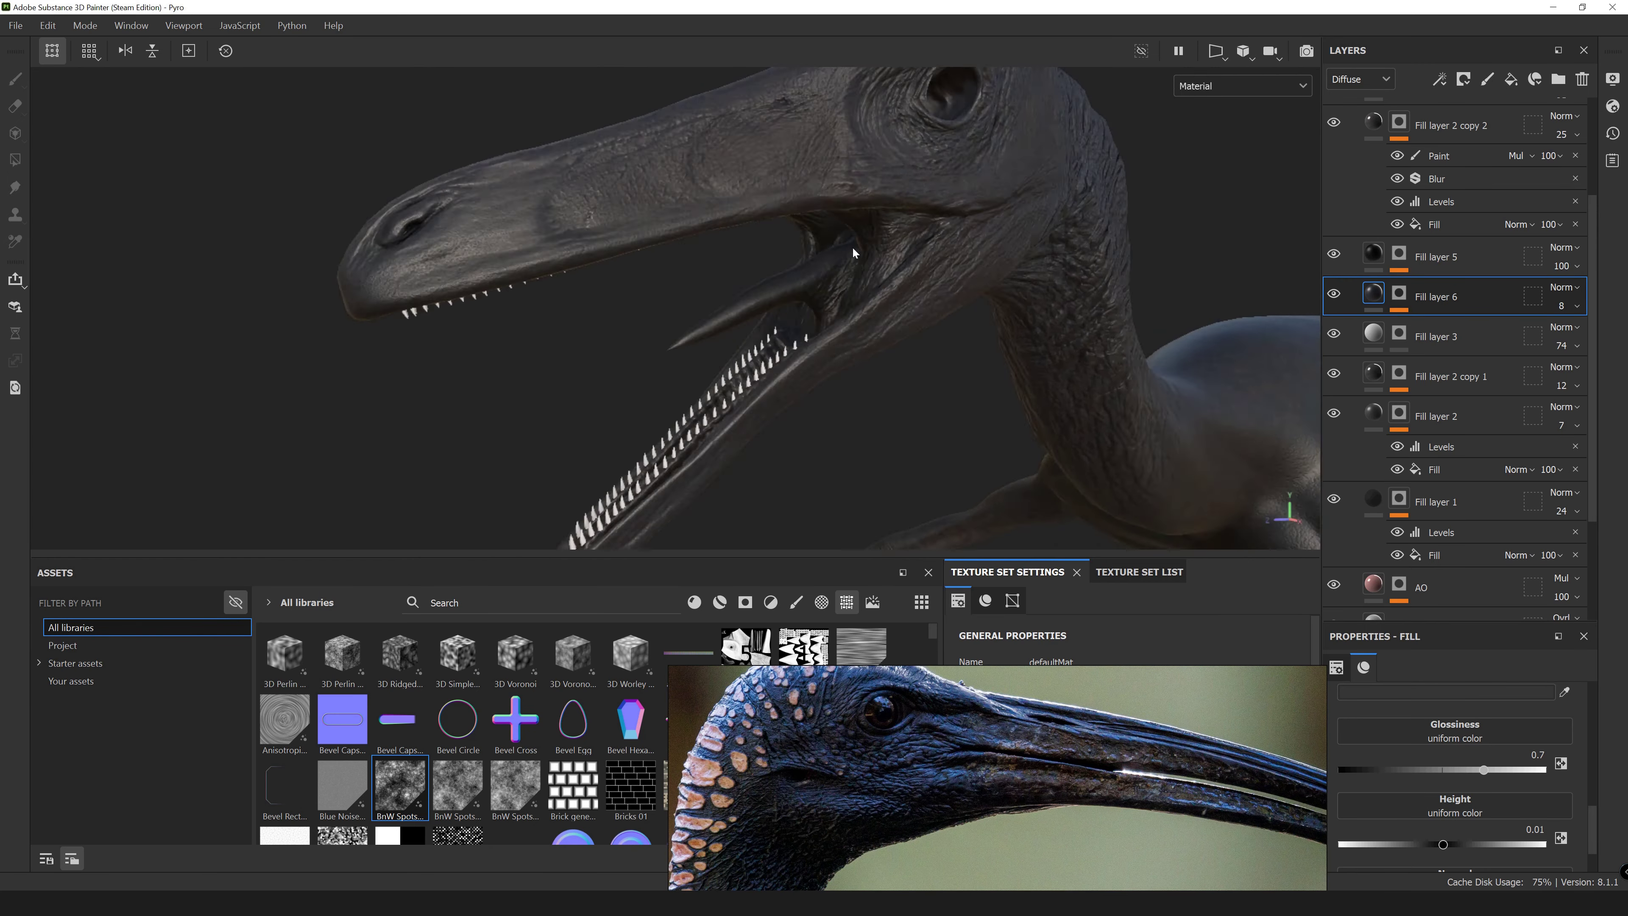
Zoom in on the open jaws and create a new folder containing a fill layer.
left_click_drag(398, 262, 709, 309, "alt")
mouse_move(617, 353)
middle_mouse_down("alt")
mouse_move(797, 303)
mouse_move(778, 264)
middle_mouse_up("alt")
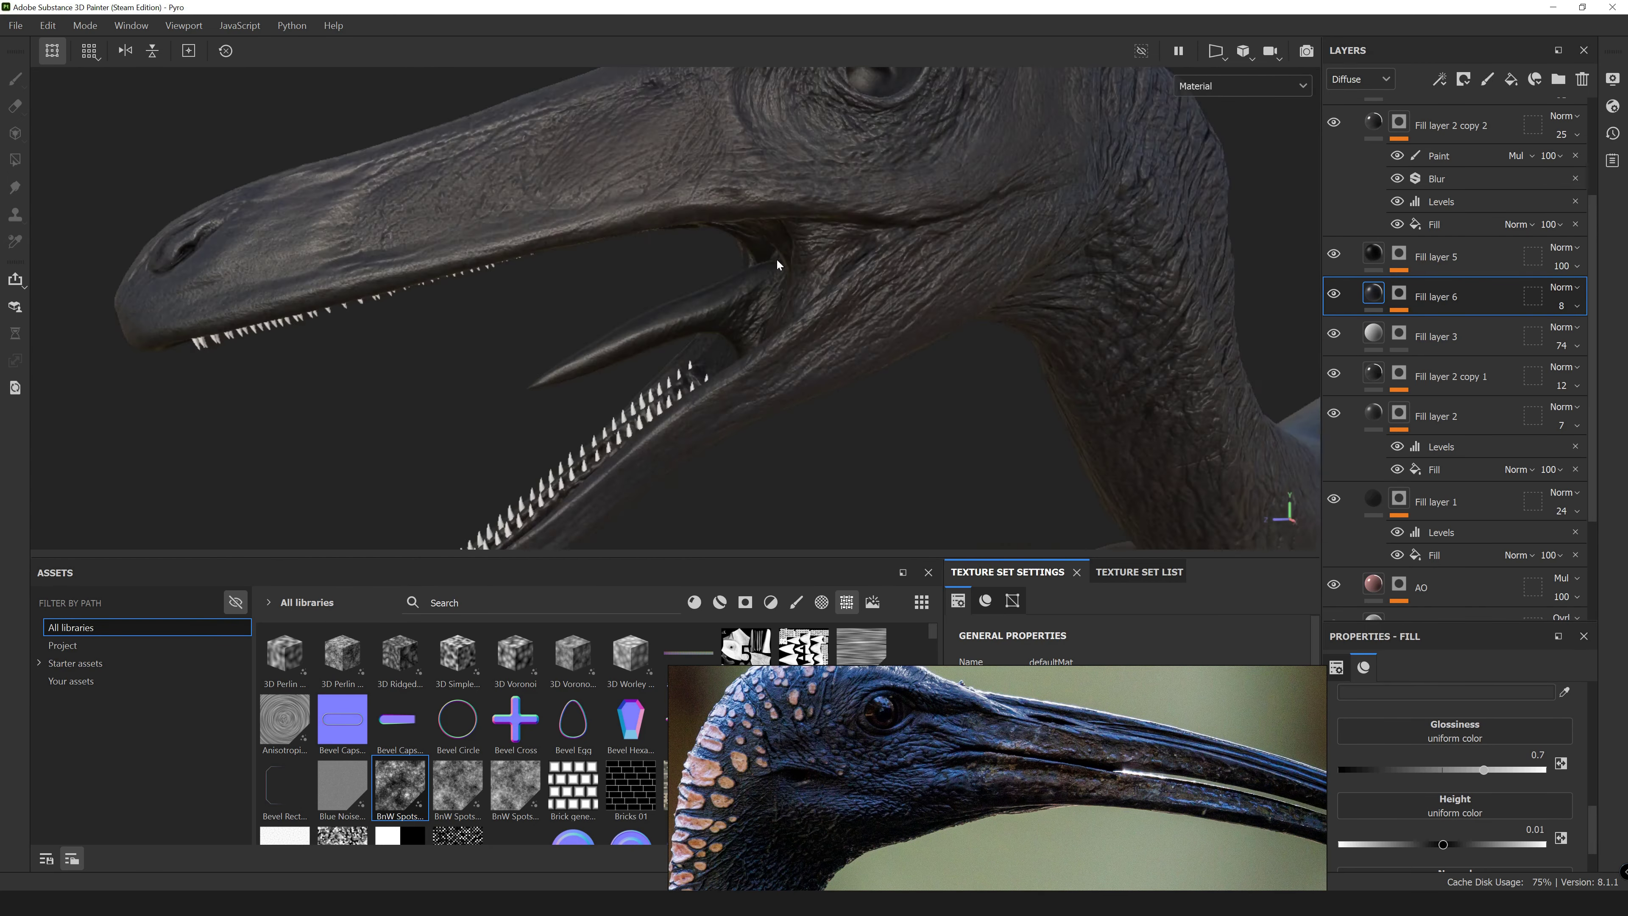
left_click(1556, 85)
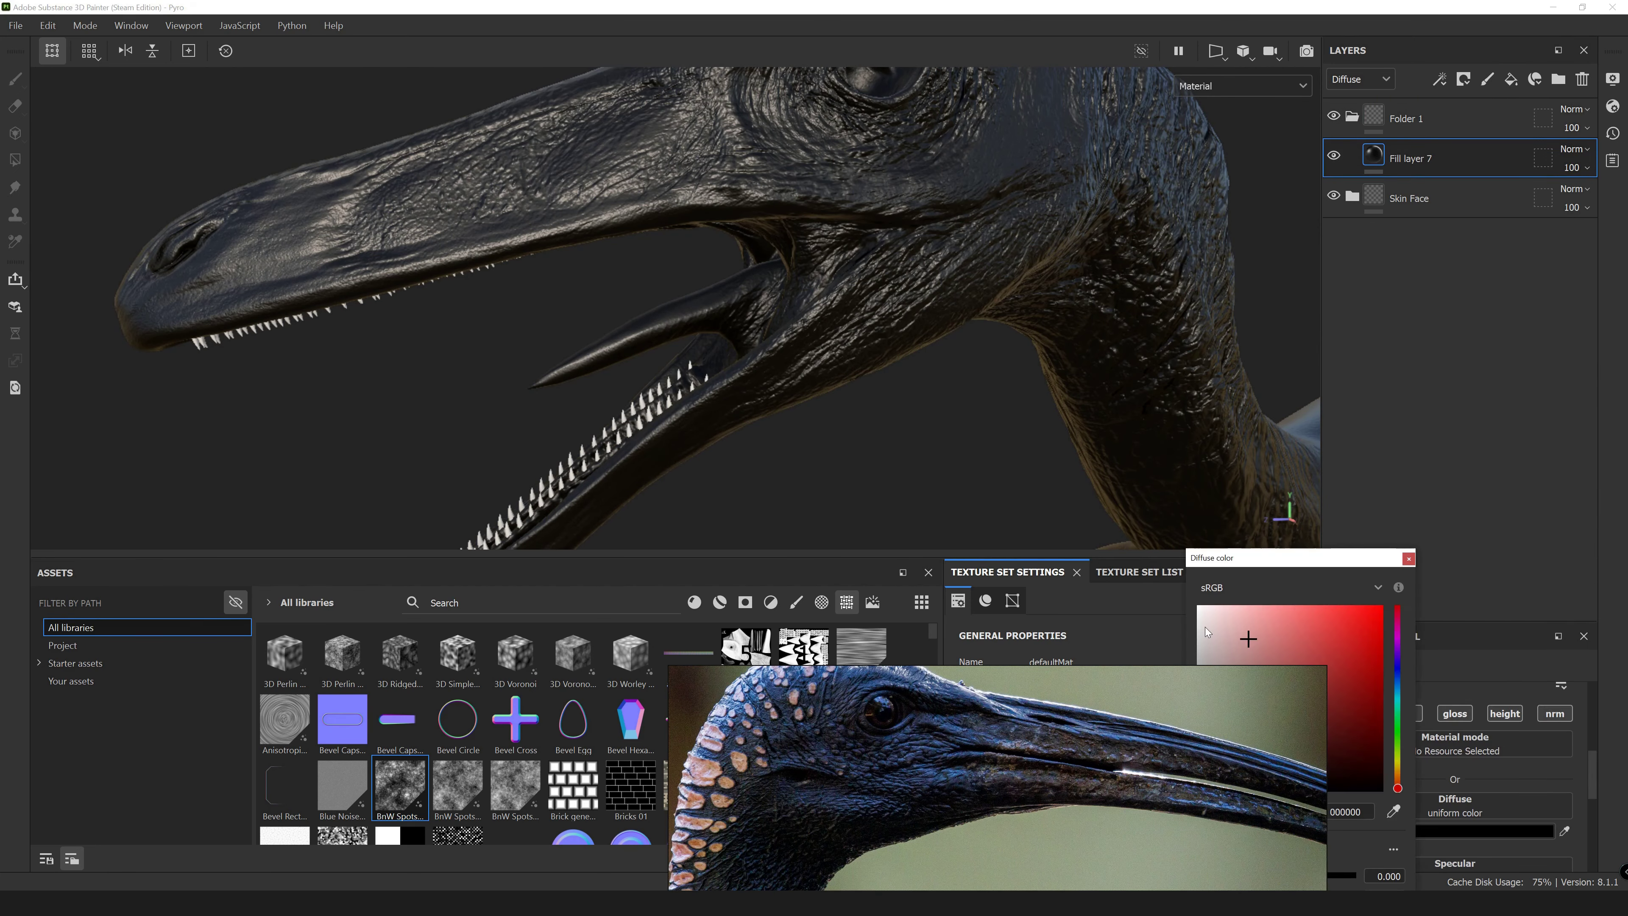
Give Folder 1 a black mask and switch to polygon fill mode.
left_click(1408, 558)
left_click(1534, 78)
key("4")
mouse_move(769, 256)
left_mouse_down("alt")
mouse_move(647, 406)
mouse_move(654, 273)
mouse_move(483, 364)
mouse_move(743, 375)
left_mouse_up("alt")
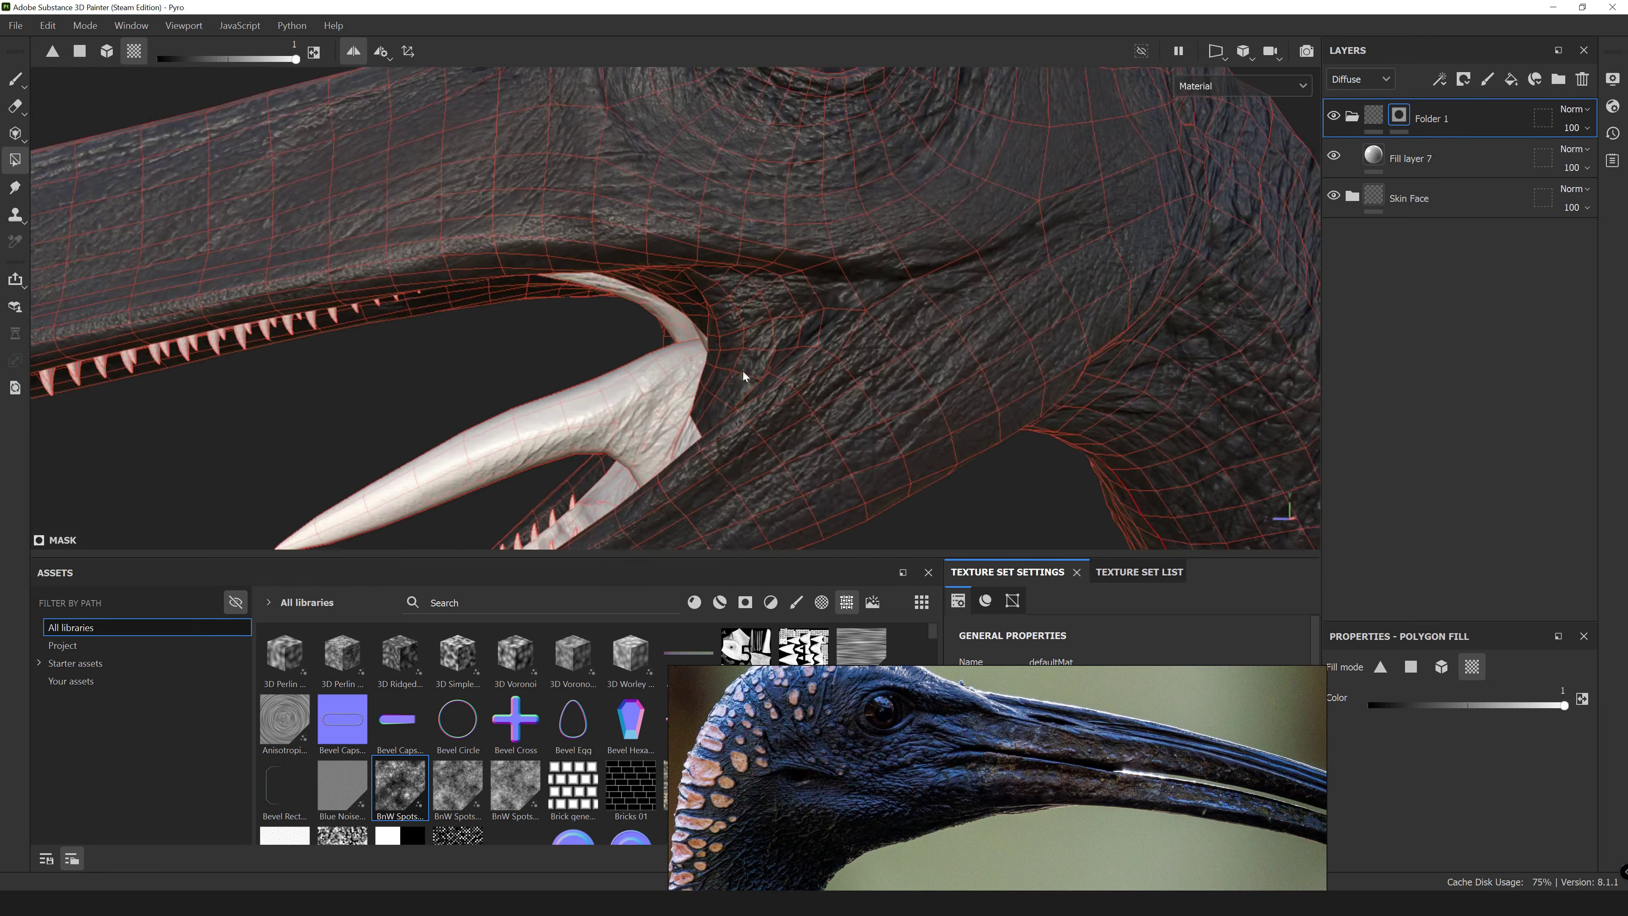
key("c")
key("1")
Paint Folder 1's mask along the inside of the jaw with the Basic Soft brush.
key("c")
key("m")
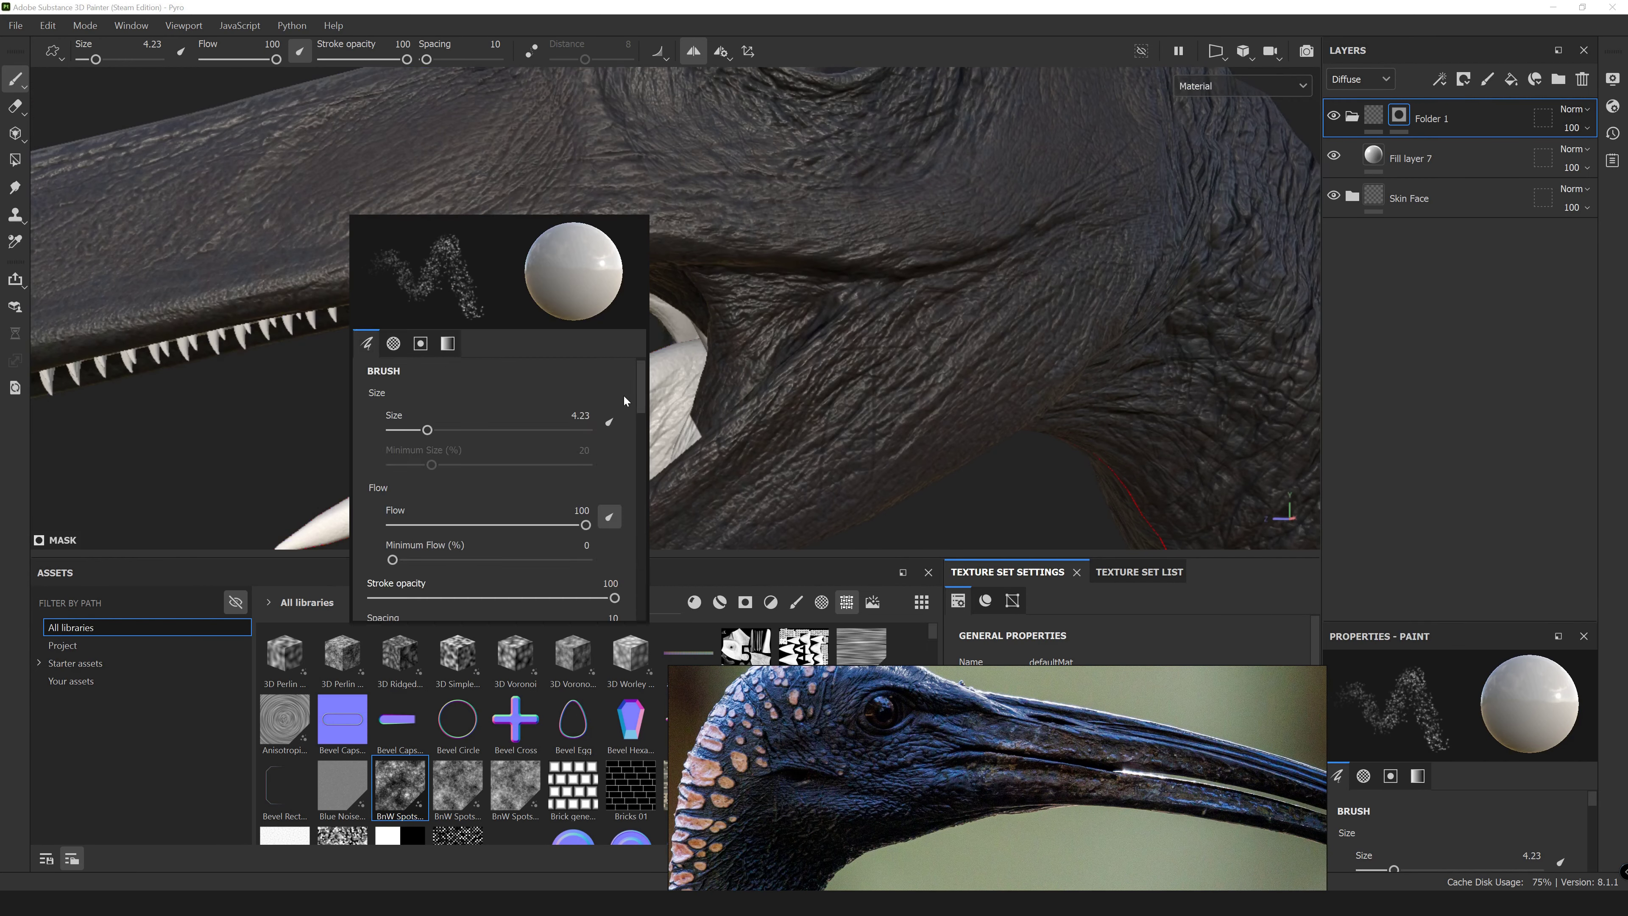
left_click(343, 721)
mouse_move(834, 385)
left_mouse_down("alt")
mouse_move(737, 324)
mouse_move(794, 290)
mouse_move(931, 284)
left_mouse_up("alt")
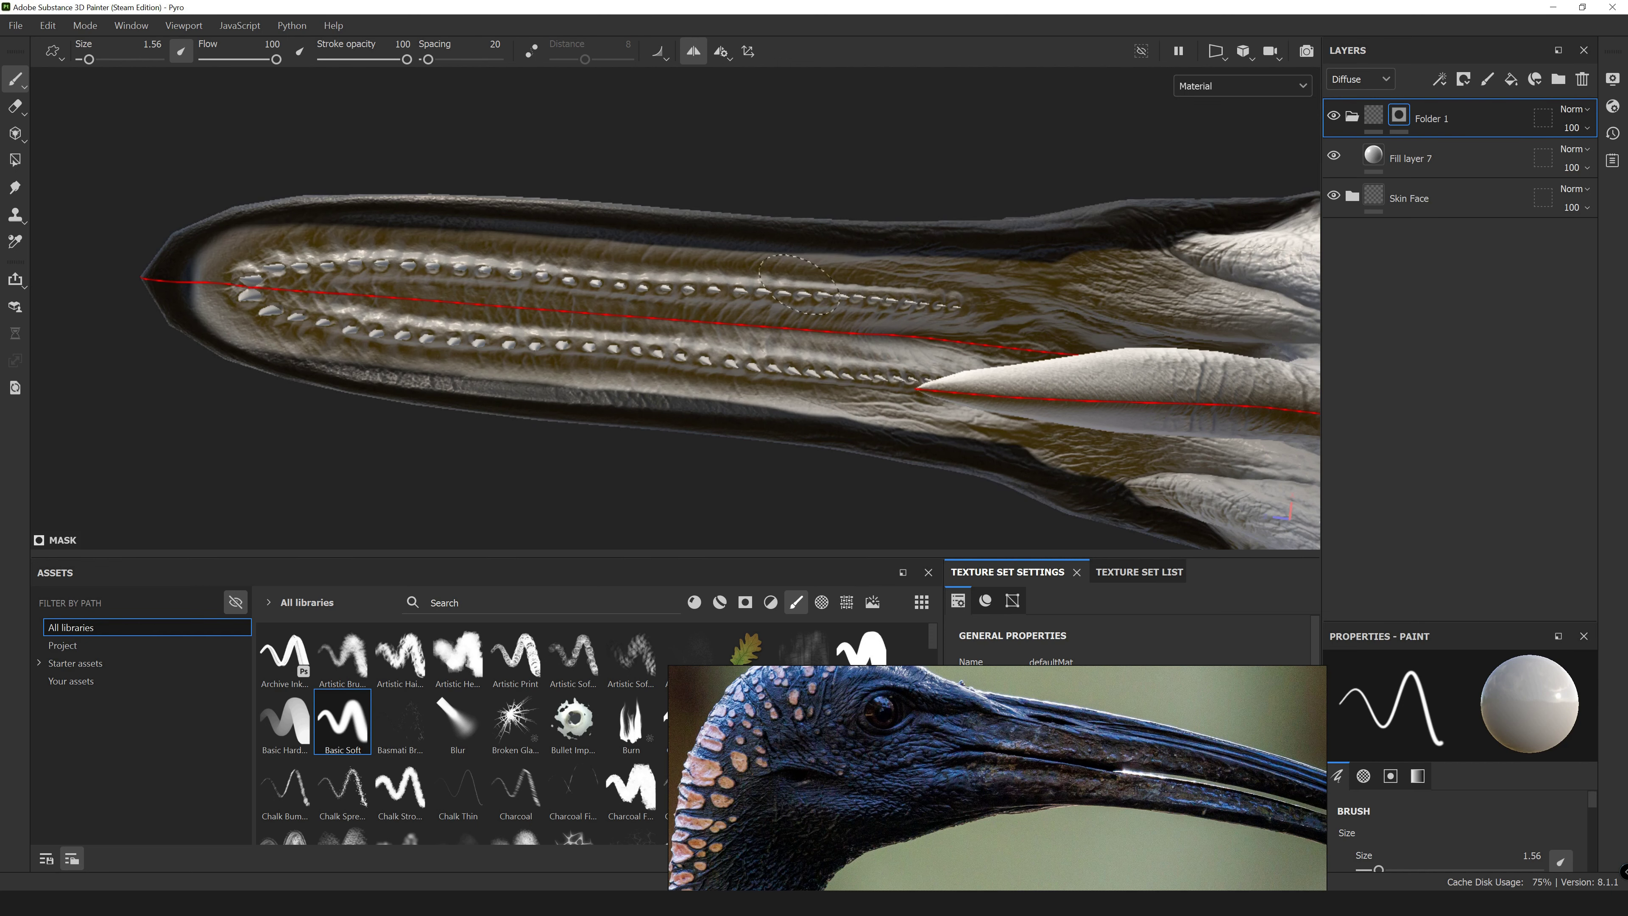
left_click_drag(615, 394, 754, 412)
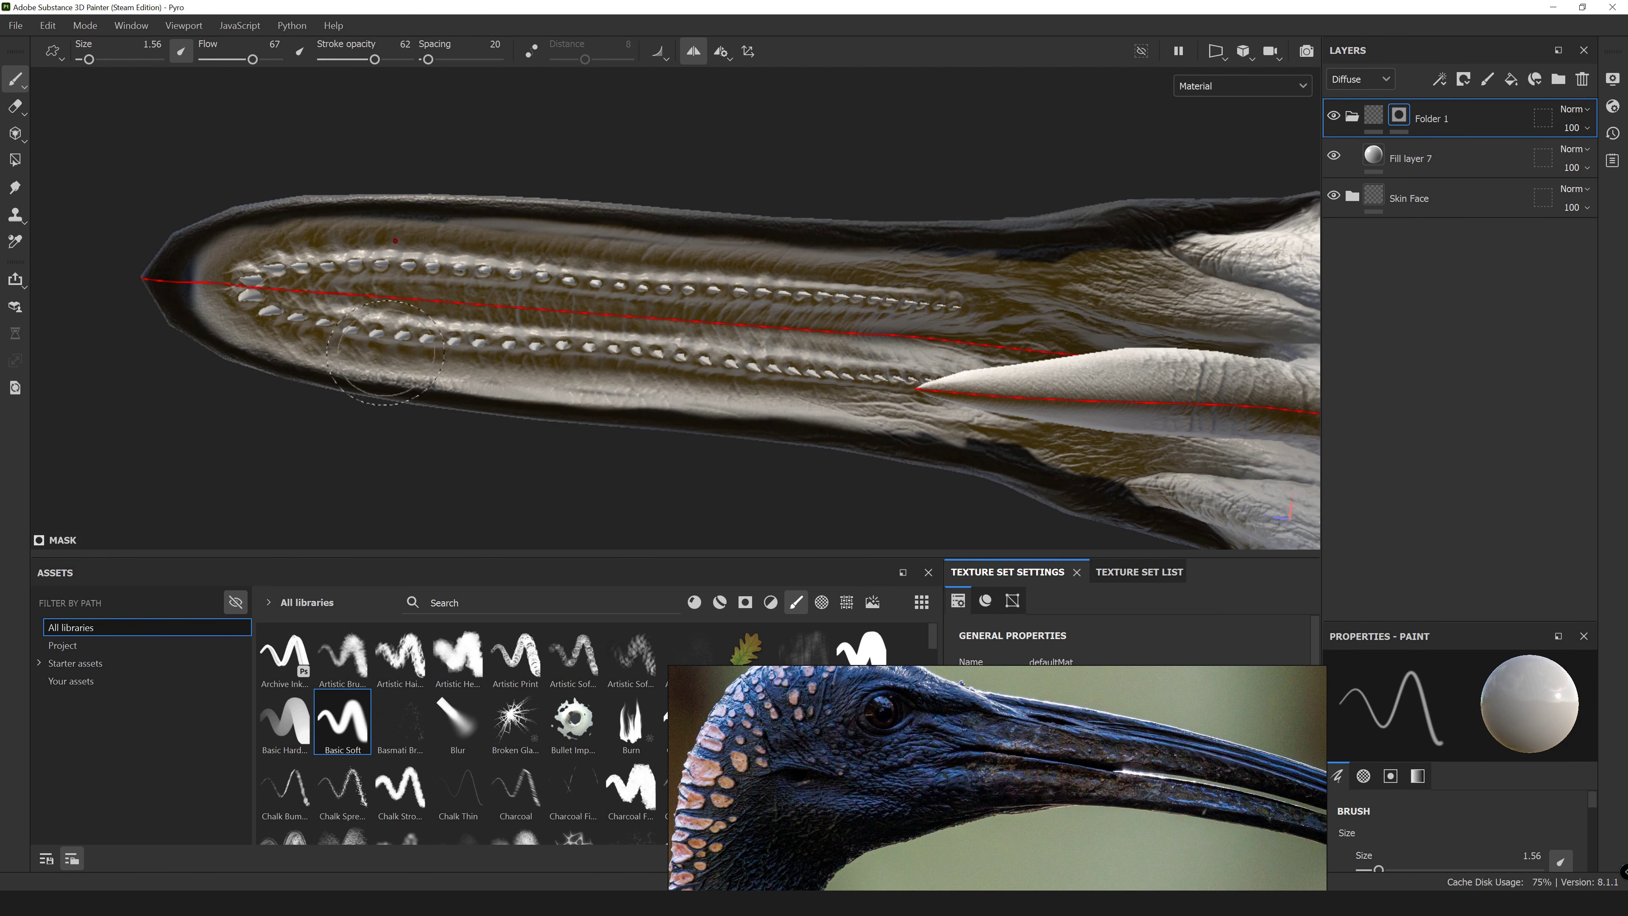
left_click_drag(211, 280, 683, 467, "alt")
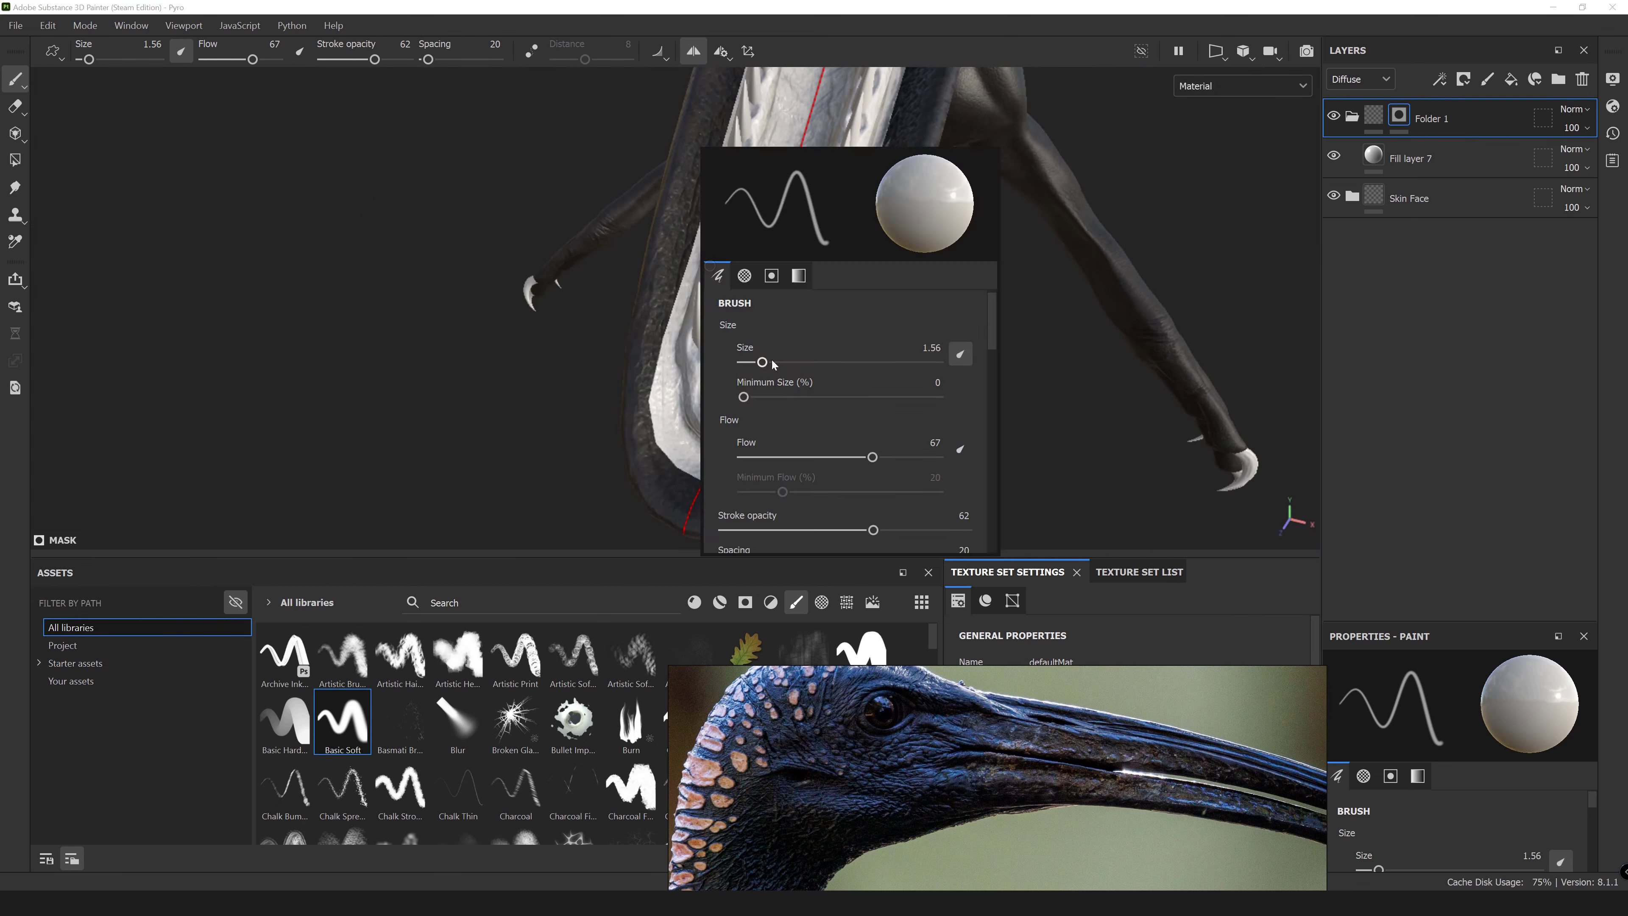
mouse_move(673, 380)
left_mouse_down("alt")
mouse_move(701, 235)
mouse_move(503, 231)
left_mouse_up("alt")
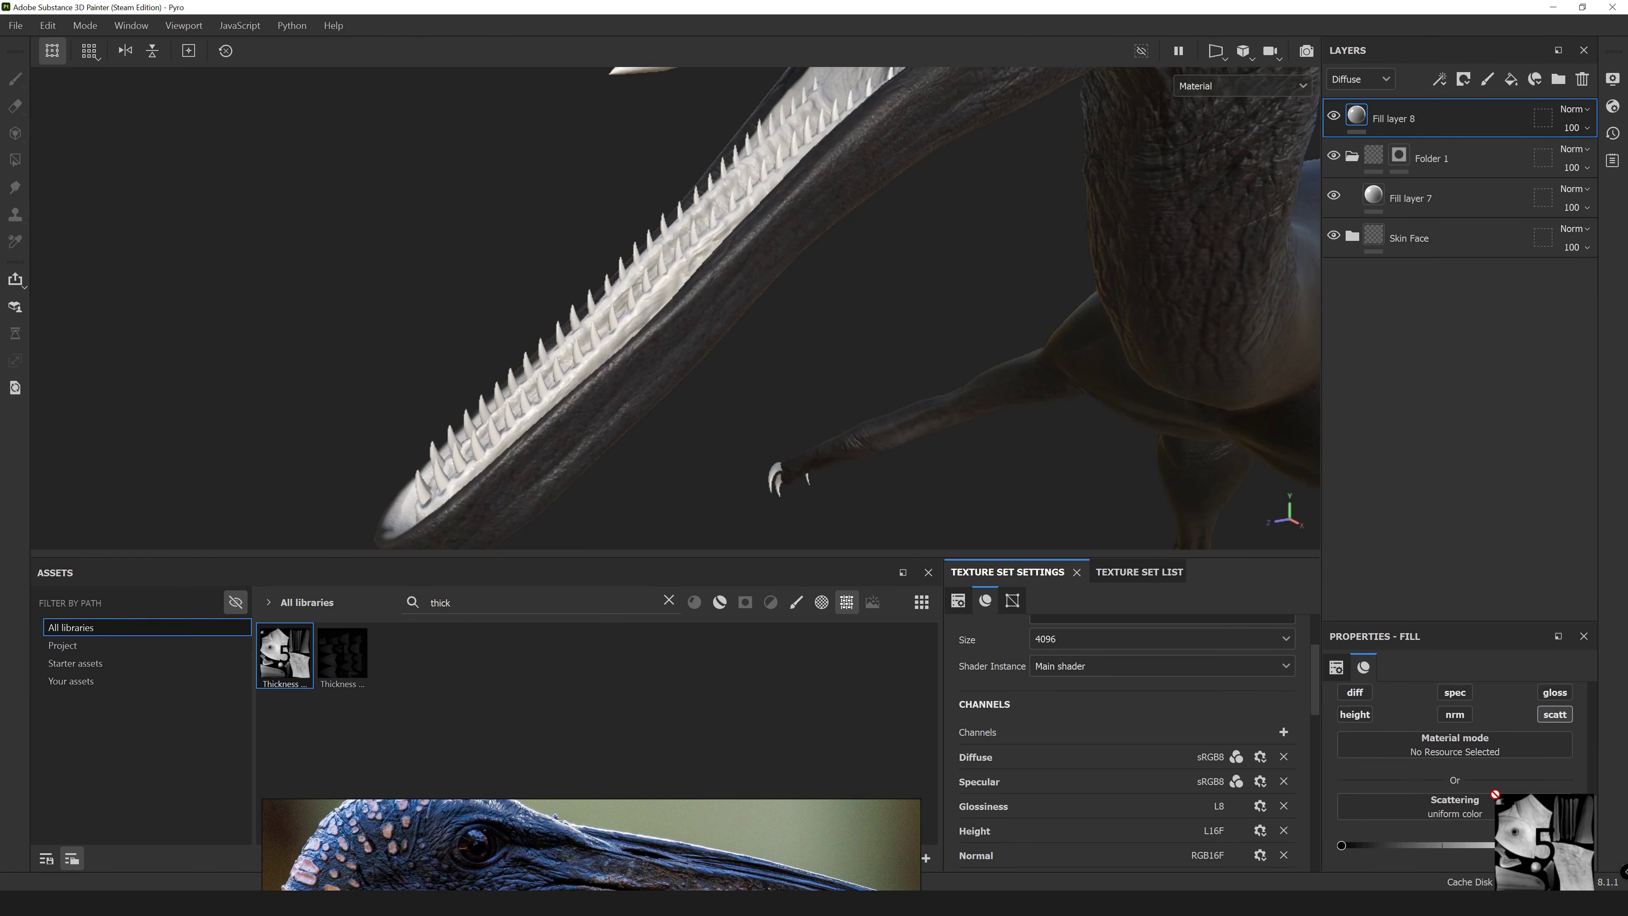
Show the Scattering channel in the viewport and clear the asset search.
left_click(1242, 85)
left_click(1208, 243)
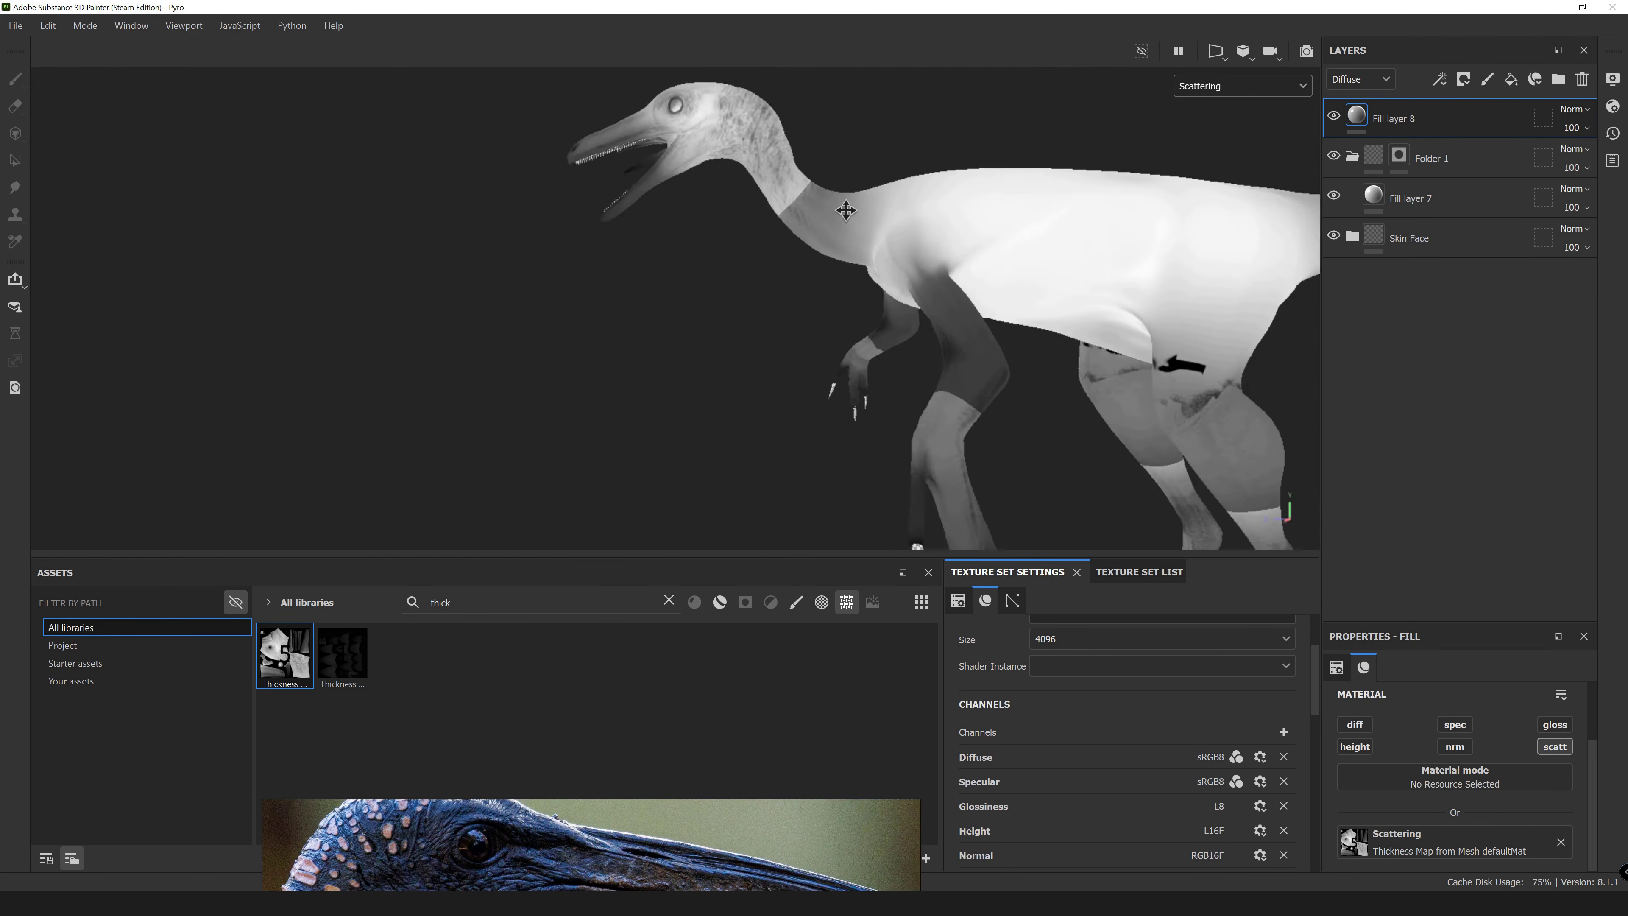
left_click(668, 600)
left_click(342, 722)
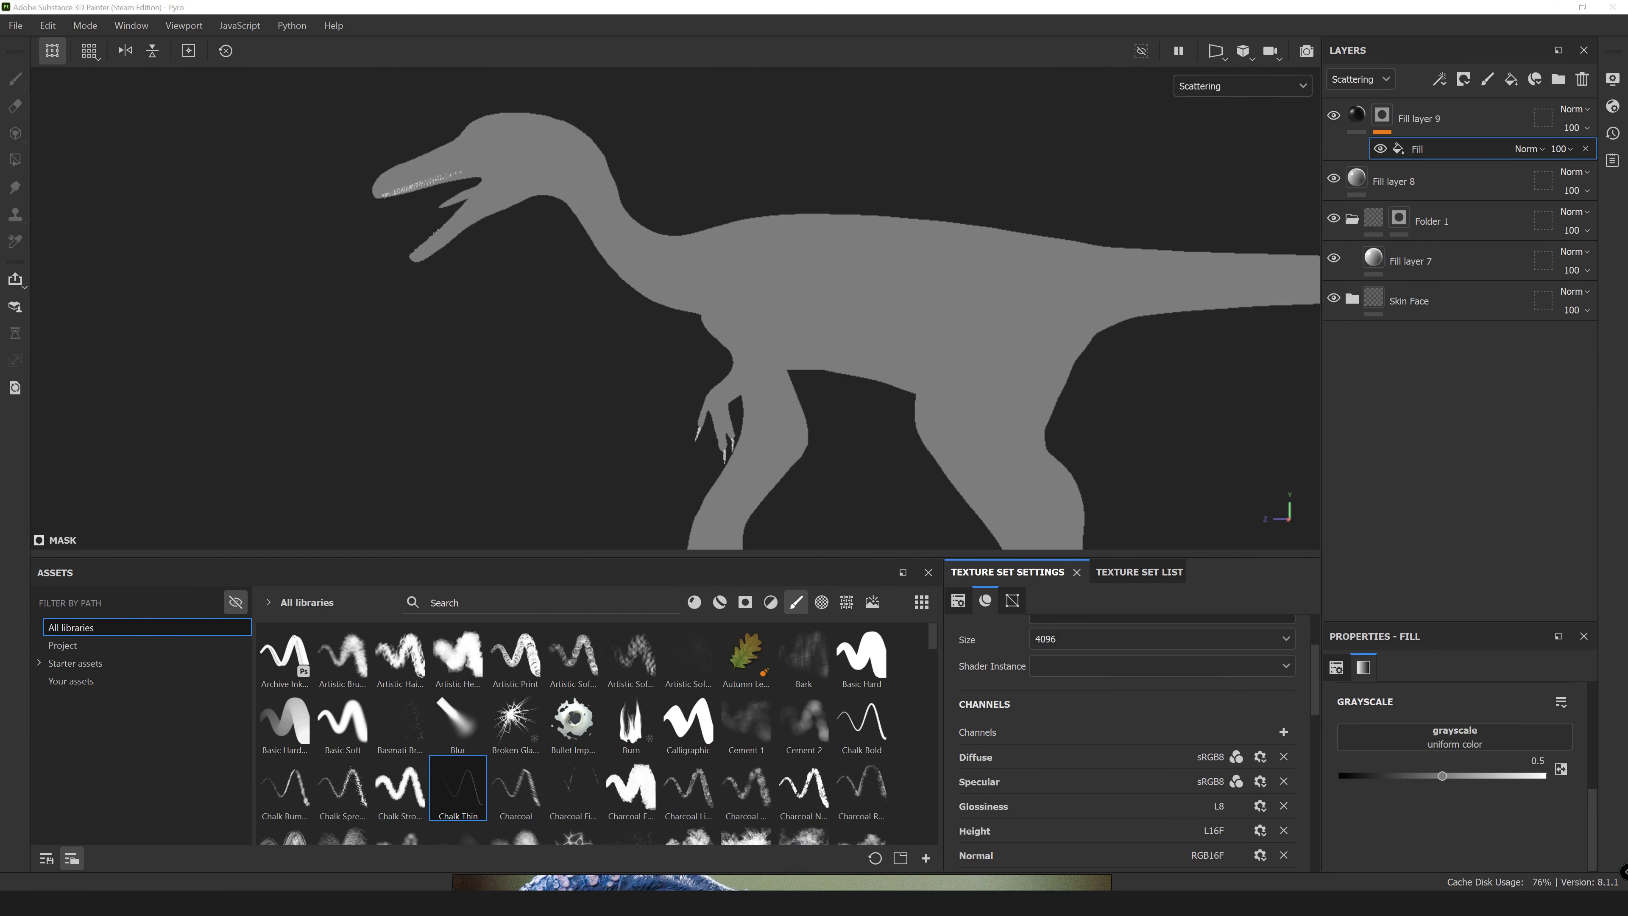
Use the ambient occlusion map as Fill layer 9's mask fill with a Levels adjustment.
left_click_drag(813, 376, 845, 278, "alt")
right_click(1404, 131)
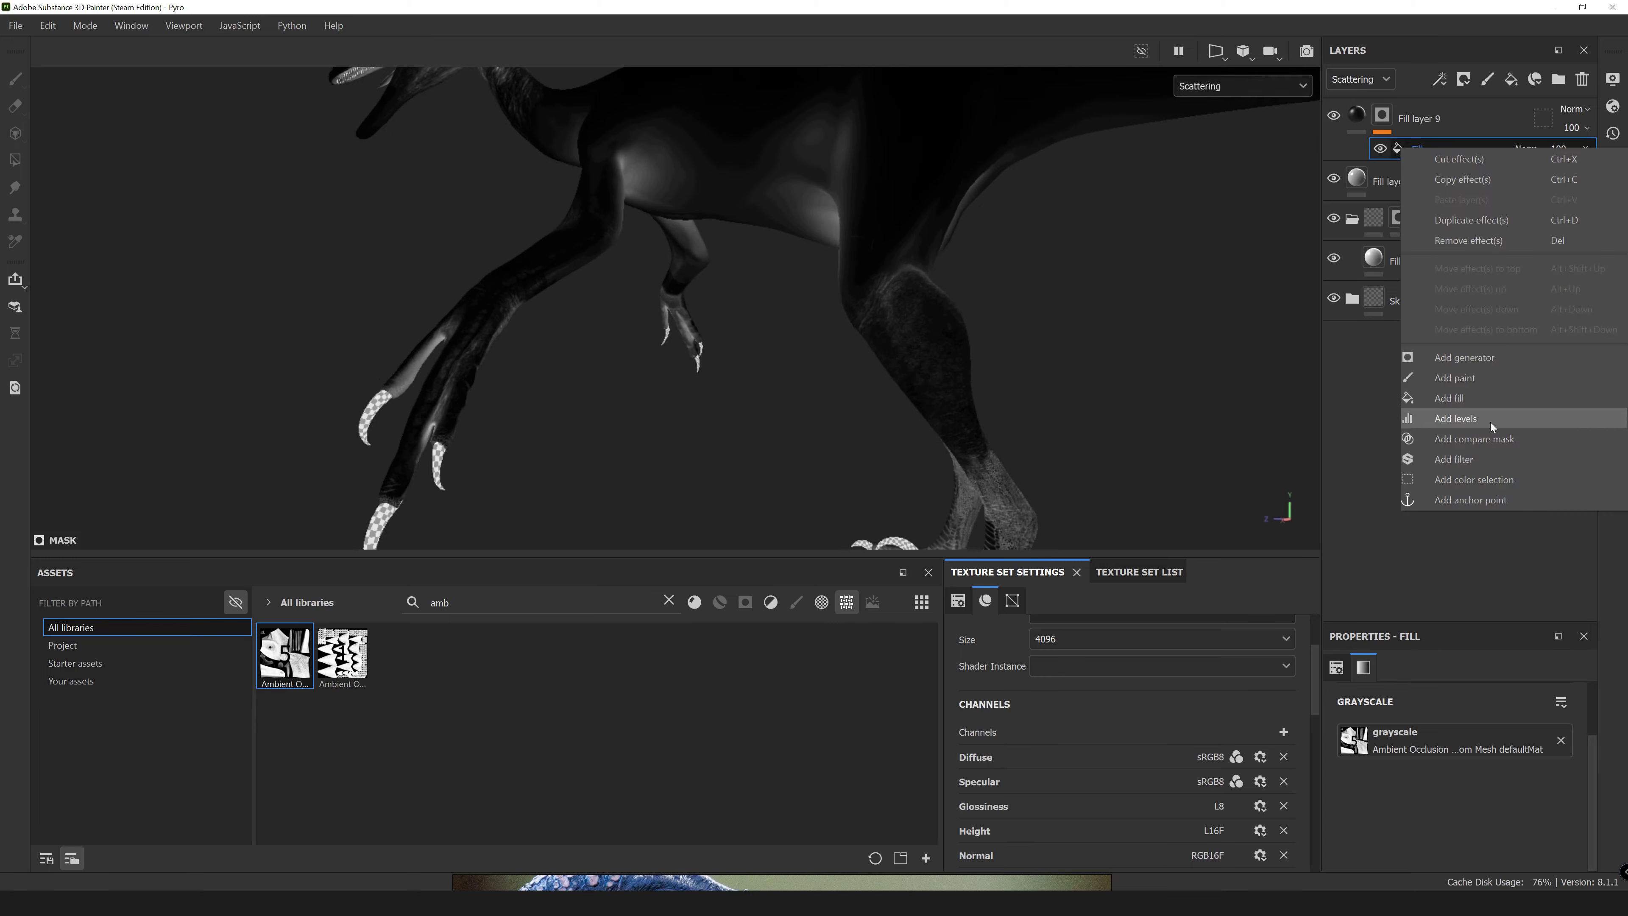
left_click(1491, 423)
scroll(483, 335, "up", 5)
scroll(484, 335, "down", 5)
middle_click_drag(484, 335, 512, 320, "alt")
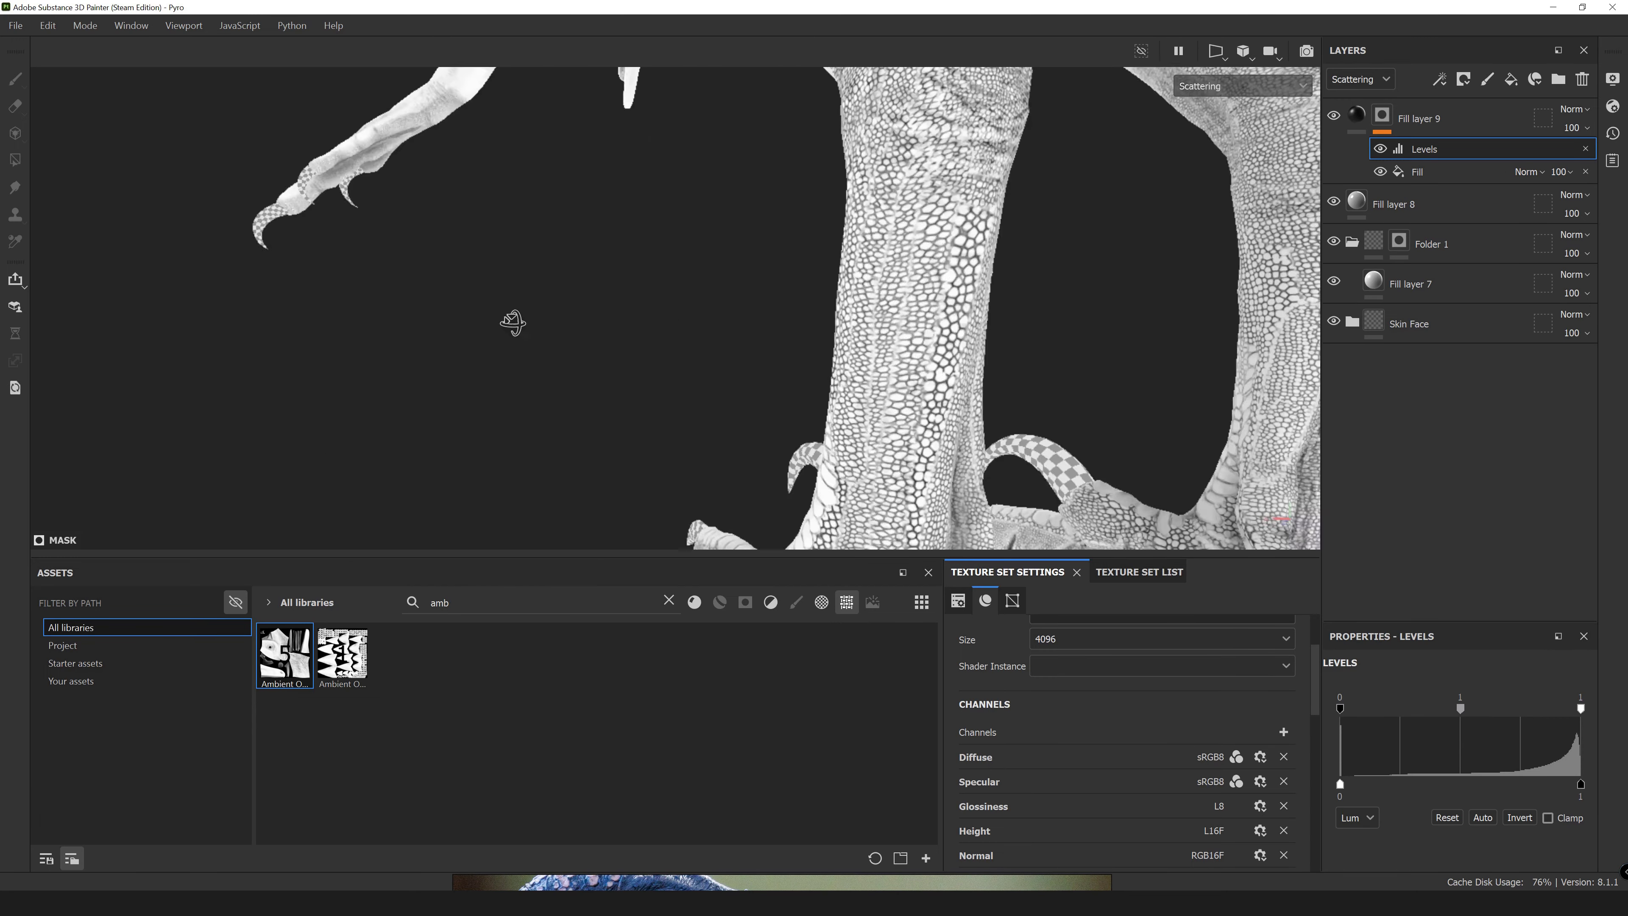
mouse_move(513, 320)
left_mouse_down("alt")
mouse_move(1162, 418)
mouse_move(943, 390)
mouse_move(943, 353)
left_mouse_up("alt")
left_click(1417, 172)
Add Fill layer 10 with a black mask filled by the Thickness map.
left_click(1511, 79)
right_click(1423, 119)
left_click(1493, 211)
double_click(440, 602)
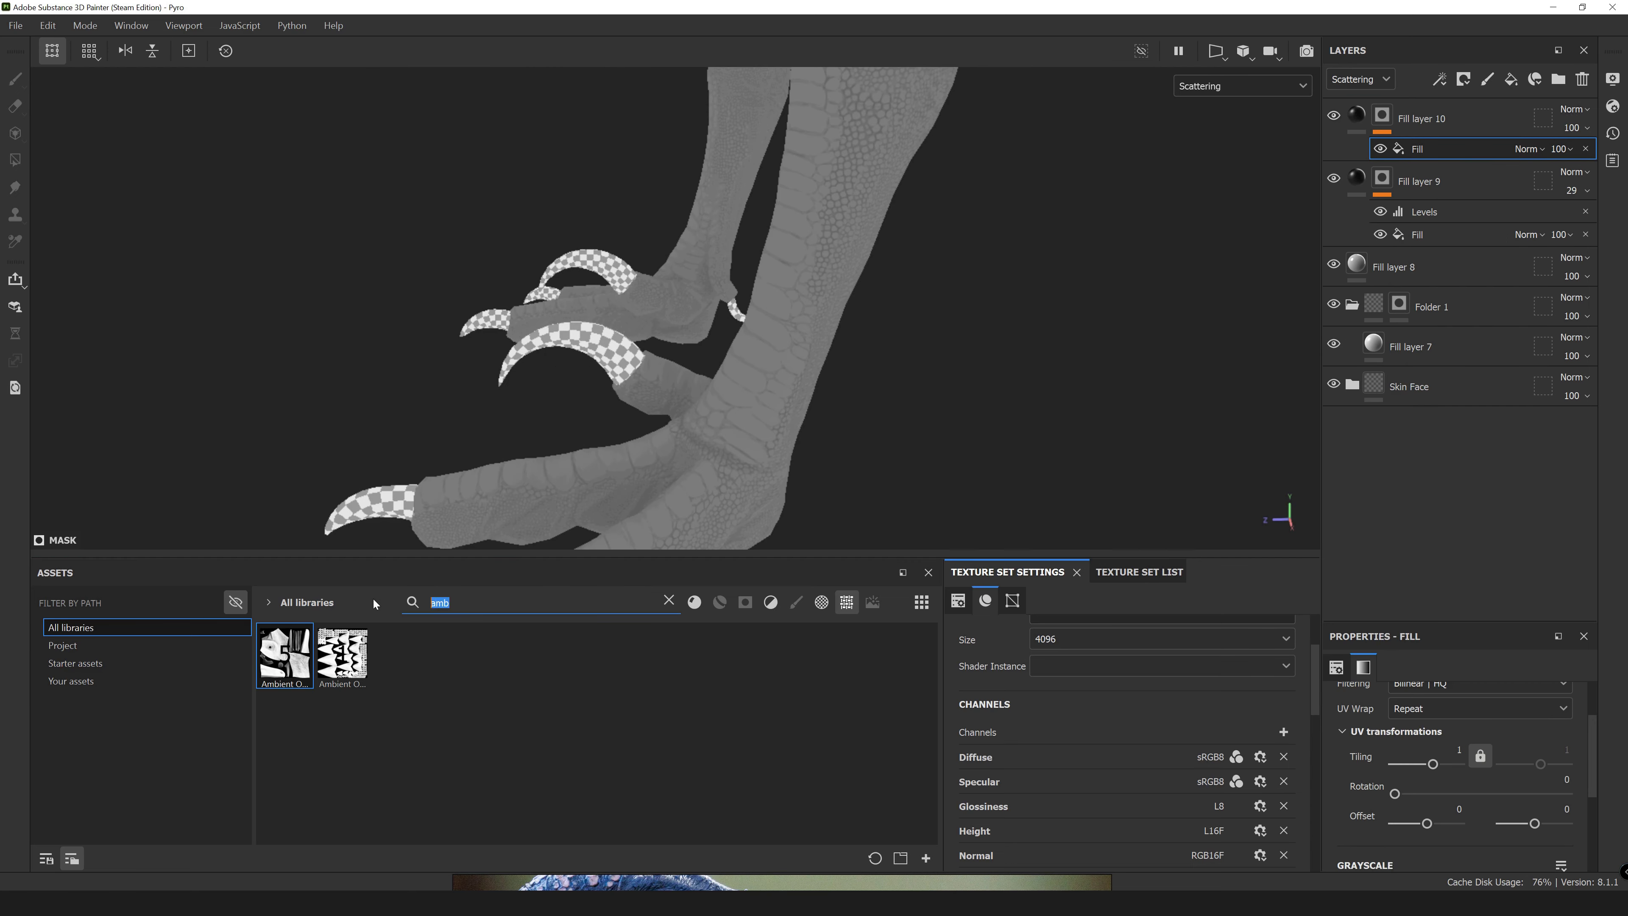
type("thick")
mouse_move(909, 725)
left_mouse_down()
mouse_move(910, 283)
mouse_move(765, 292)
left_mouse_up()
Switch to painting and enlarge the brush while orbiting around the foot.
key("1")
left_click_drag(757, 370, 745, 253, "alt")
right_click(745, 253)
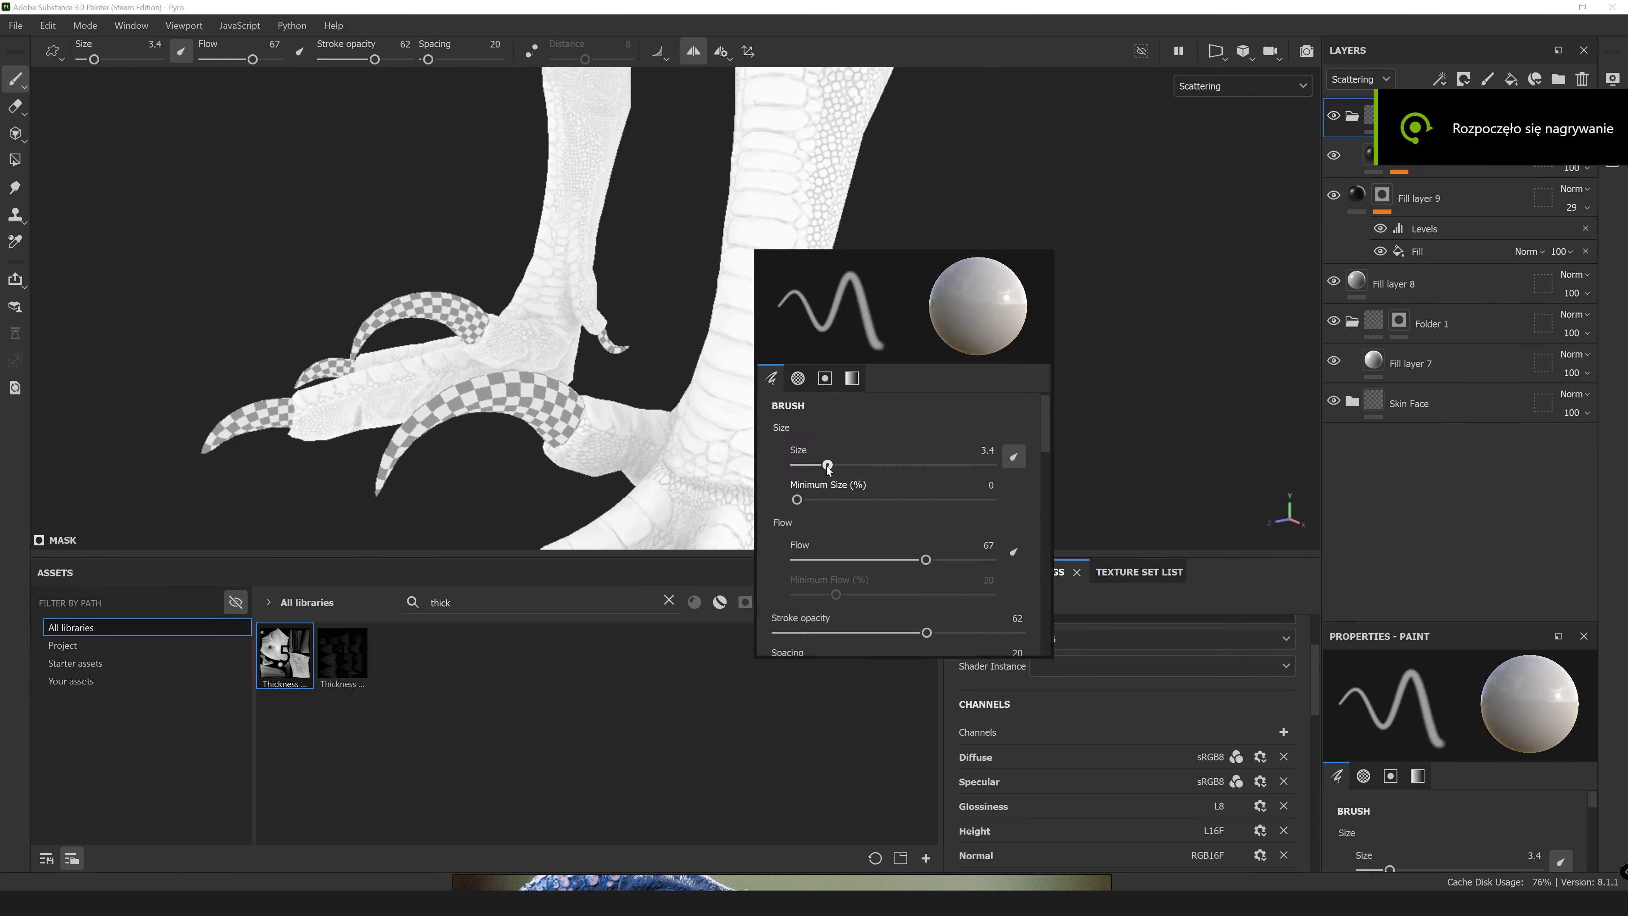
left_click_drag(930, 425, 981, 527)
left_click_drag(806, 320, 719, 239, "alt")
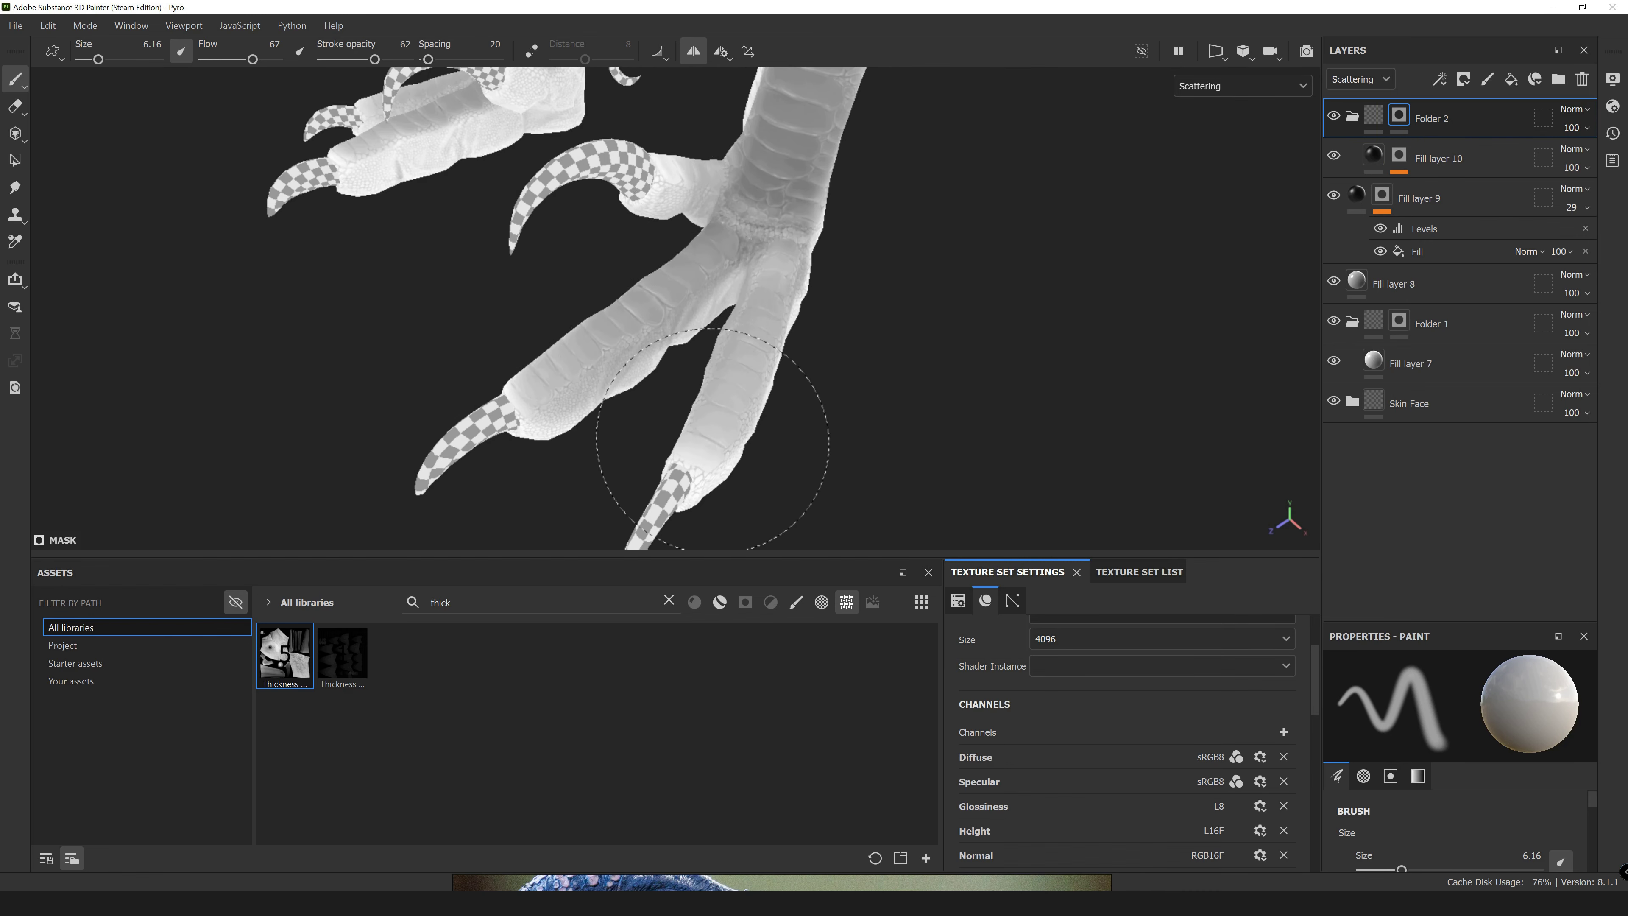
Add a Levels effect to Fill layer 10 and set its scattering to 0.3388.
left_click_drag(713, 439, 1367, 124, "alt")
right_click(1376, 154)
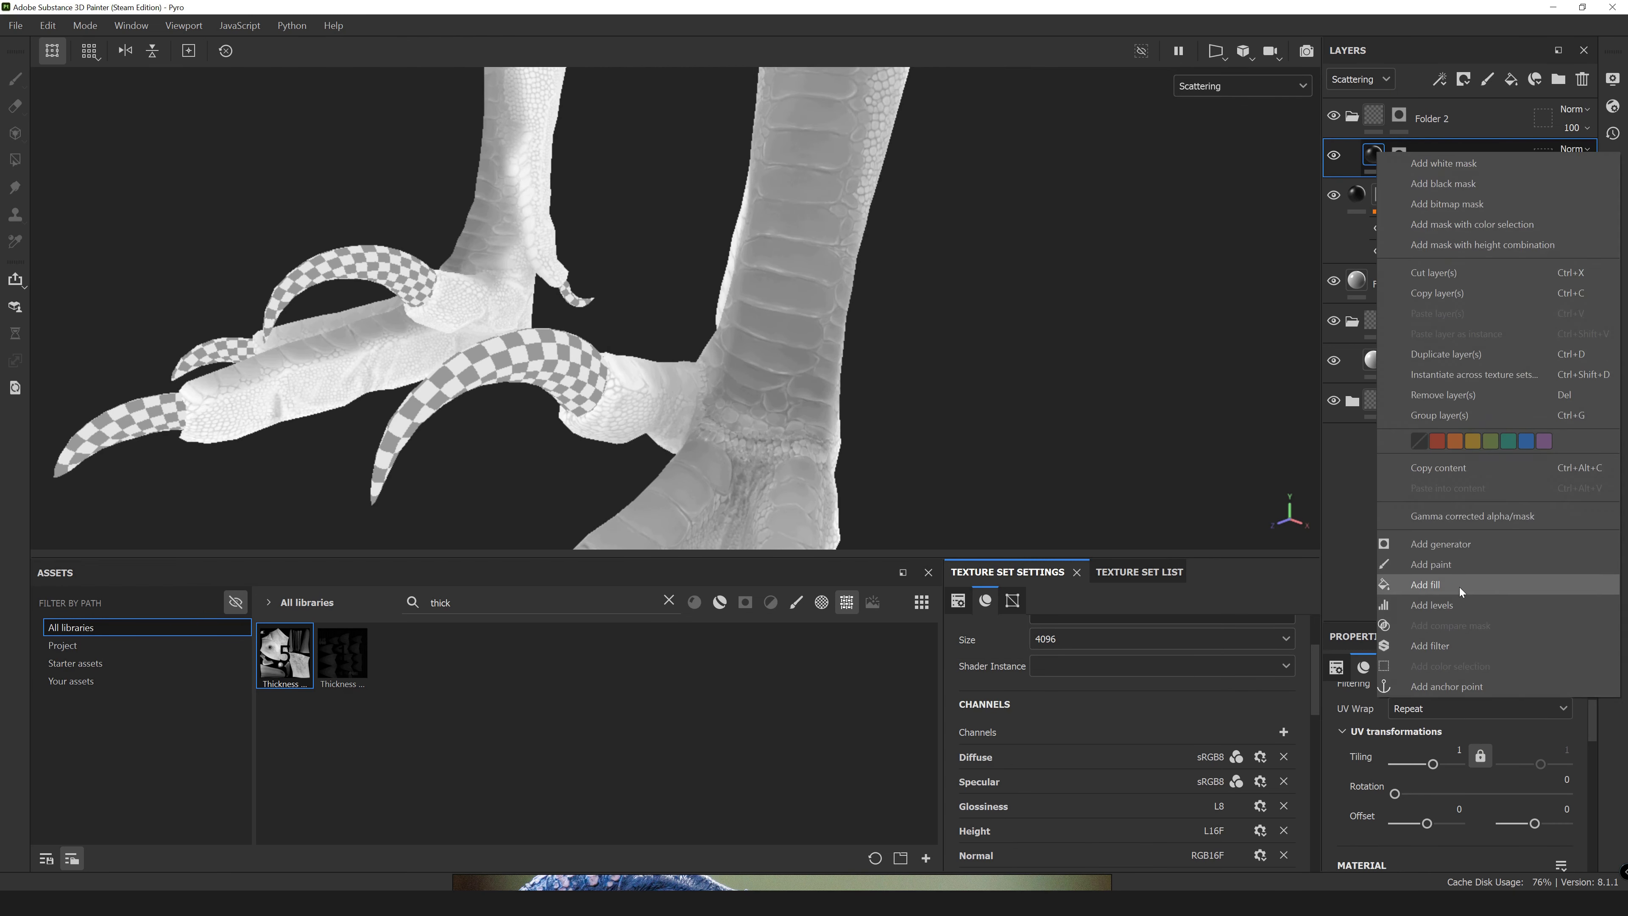
left_click(1459, 586)
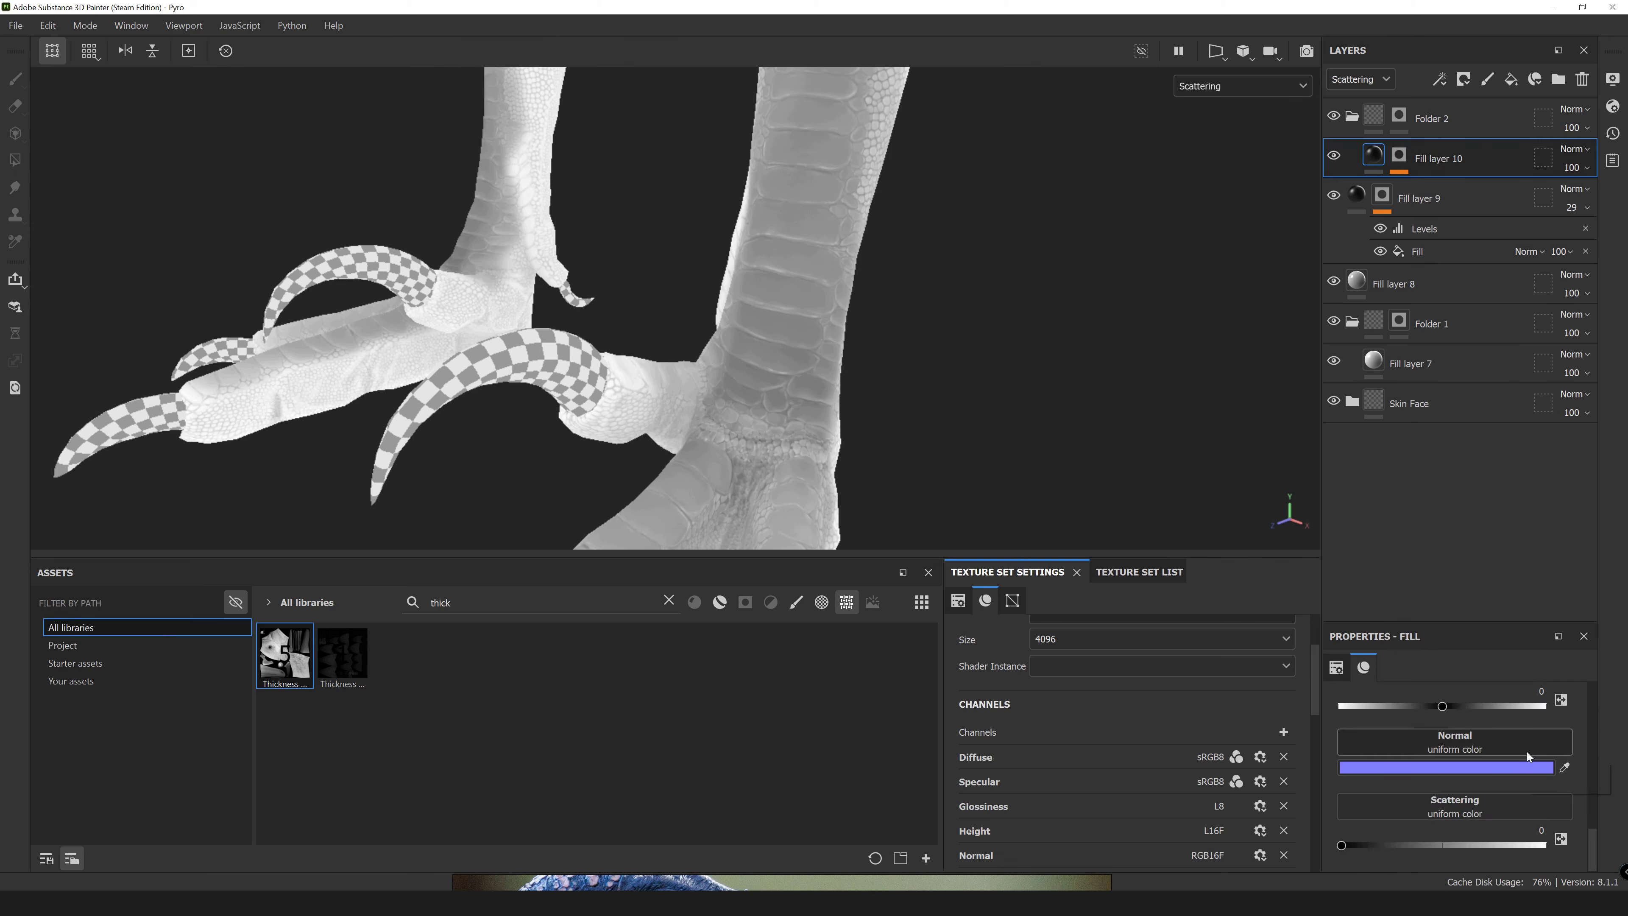
left_click(1373, 156)
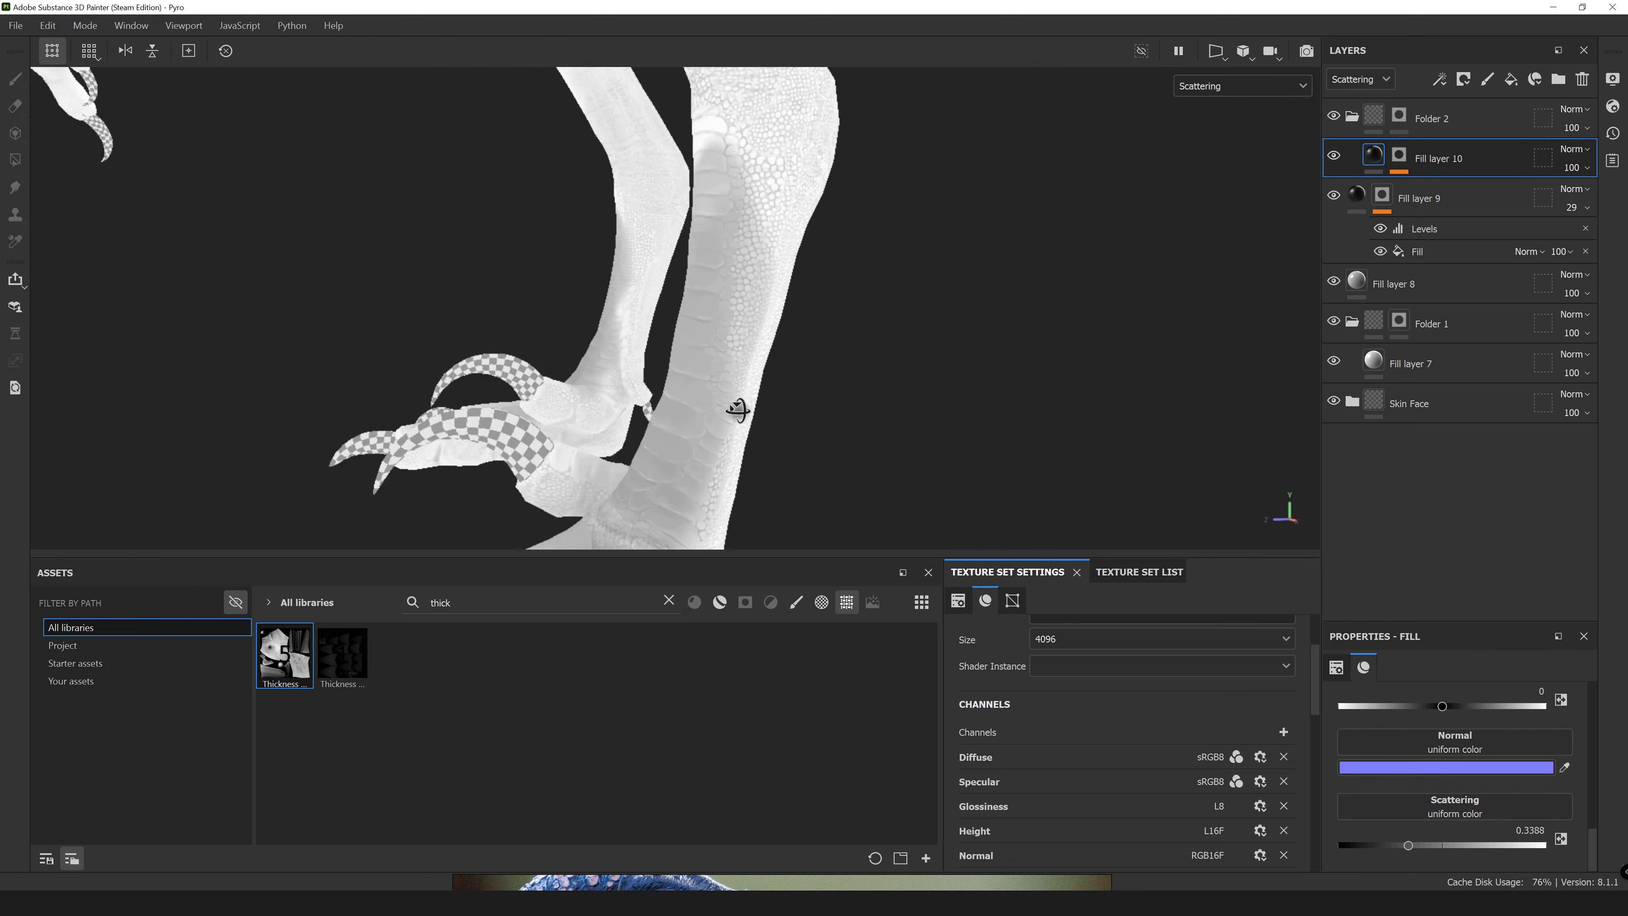
Paint scattering into the feet on Folder 2's mask with lowered brush flow and opacity.
key("1")
left_click_drag(872, 236, 801, 257, "alt")
left_click(1431, 118)
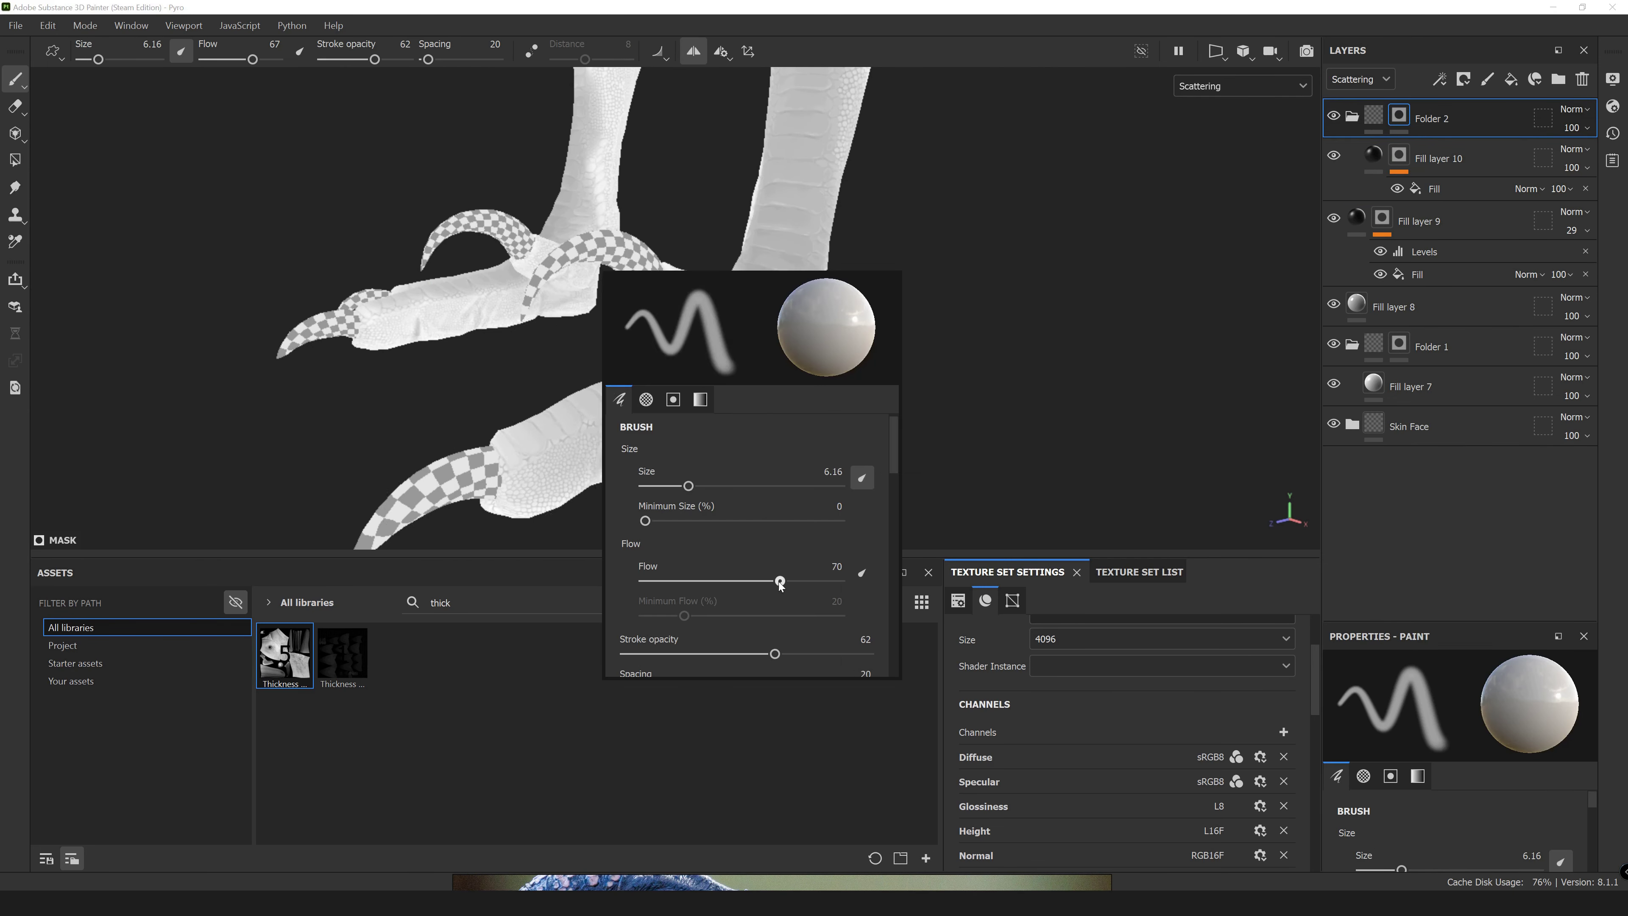
left_click_drag(534, 441, 621, 206, "alt")
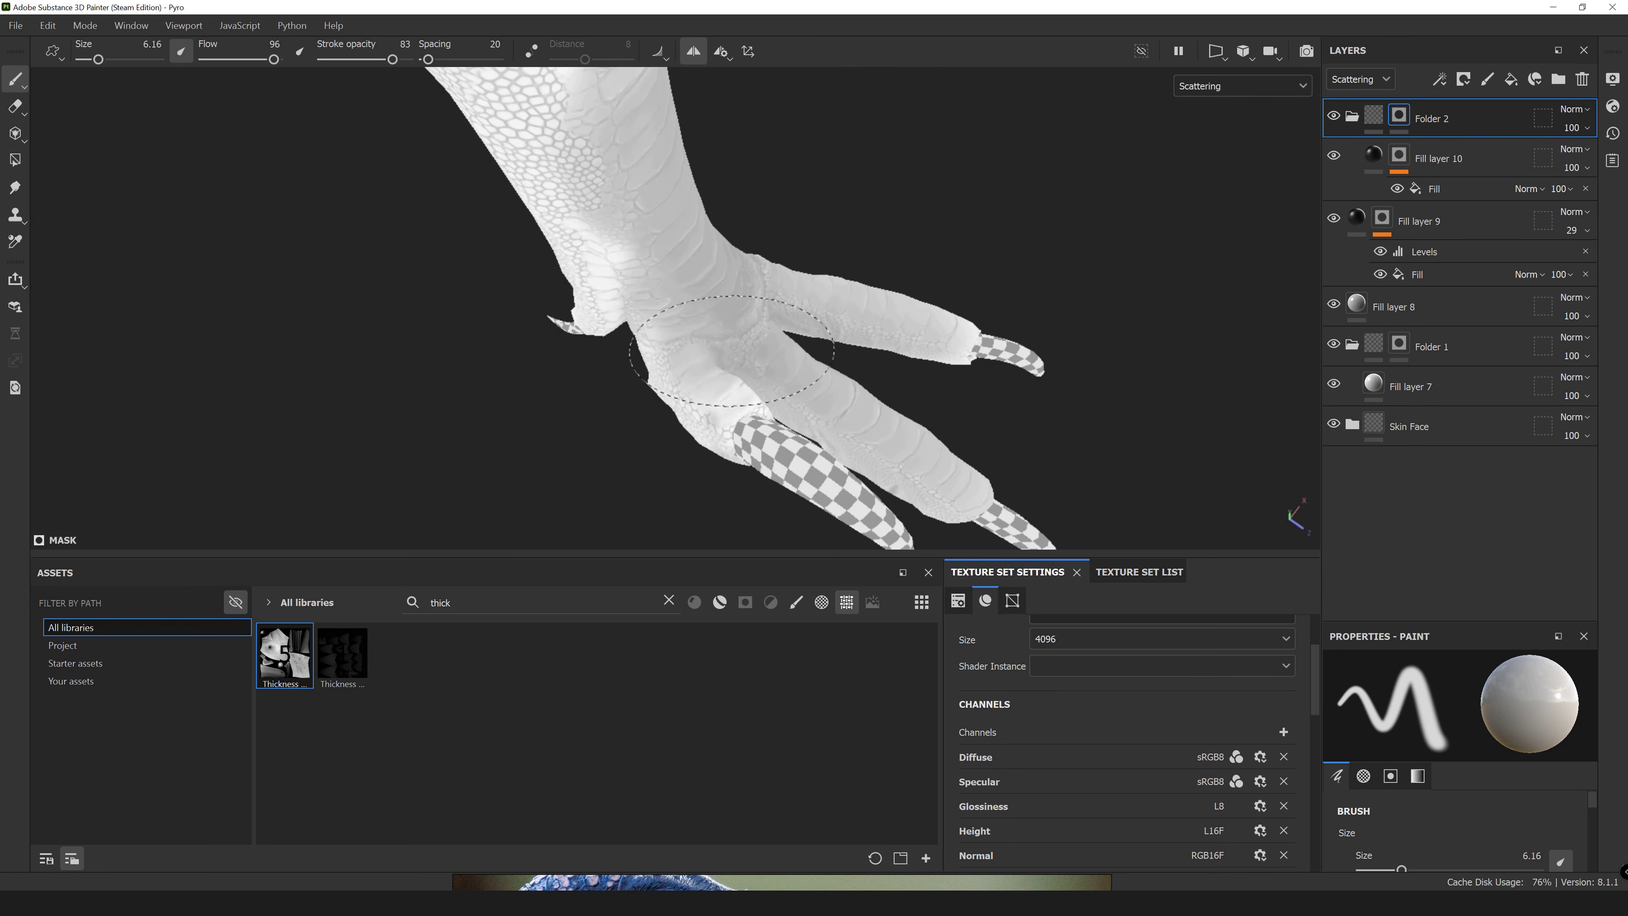
mouse_move(540, 305)
left_mouse_down("alt")
mouse_move(981, 327)
mouse_move(673, 472)
mouse_move(400, 309)
mouse_move(562, 392)
mouse_move(734, 259)
mouse_move(455, 327)
left_mouse_up("alt")
right_click(705, 180)
right_click(631, 192)
left_click_drag(636, 480, 612, 481)
left_click_drag(654, 554, 610, 554)
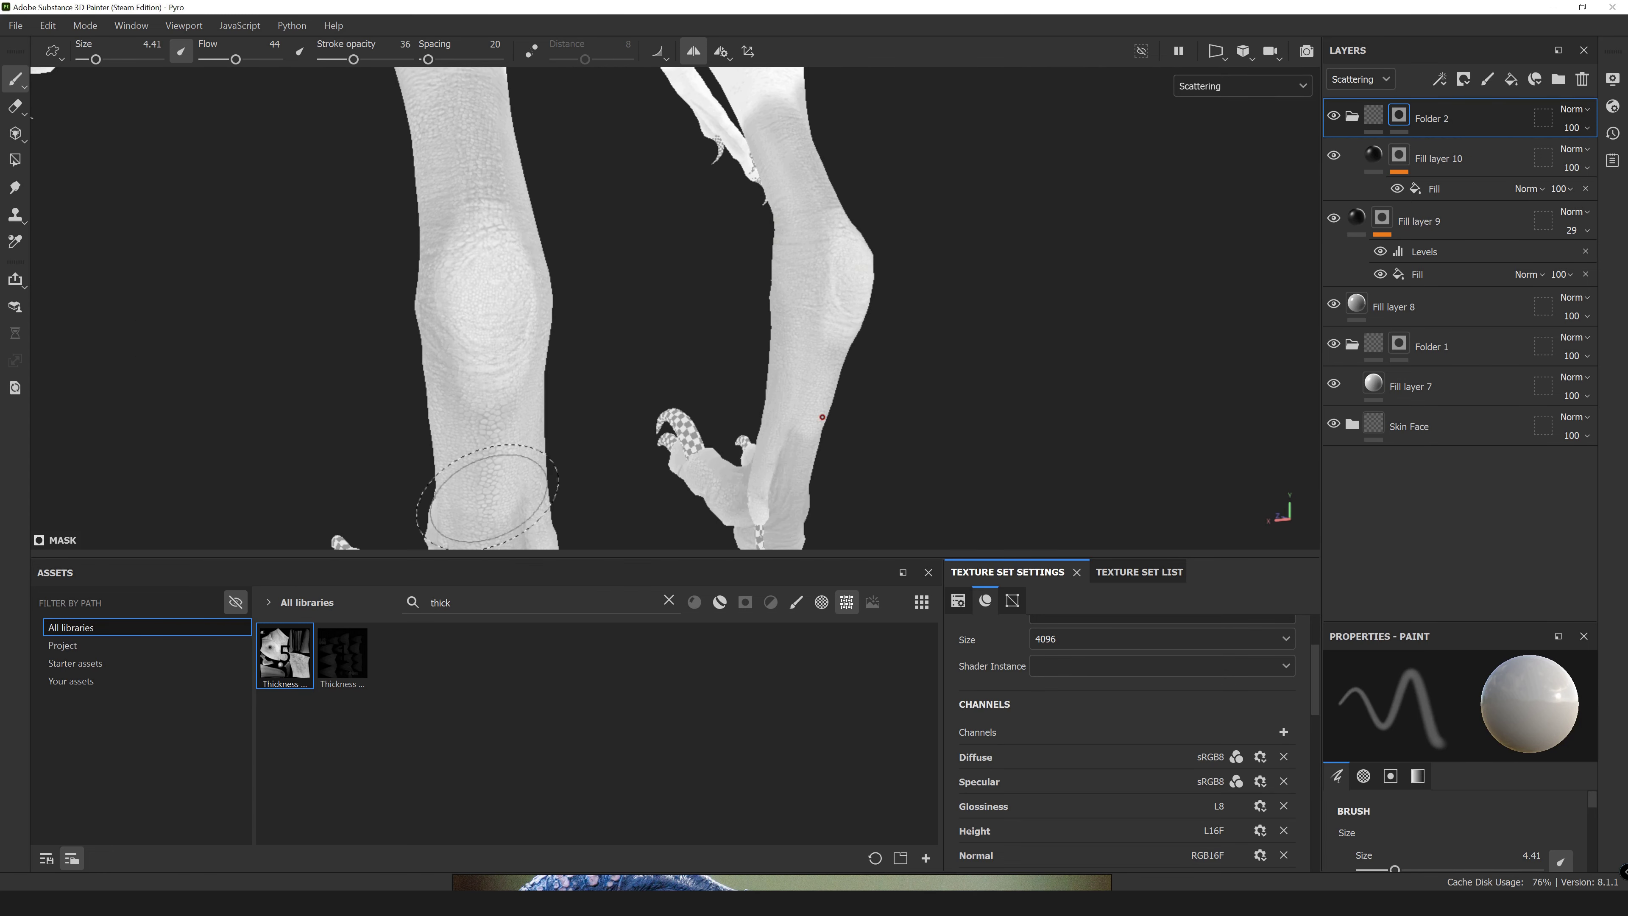
left_click_drag(472, 290, 593, 364, "alt")
left_click(1394, 165)
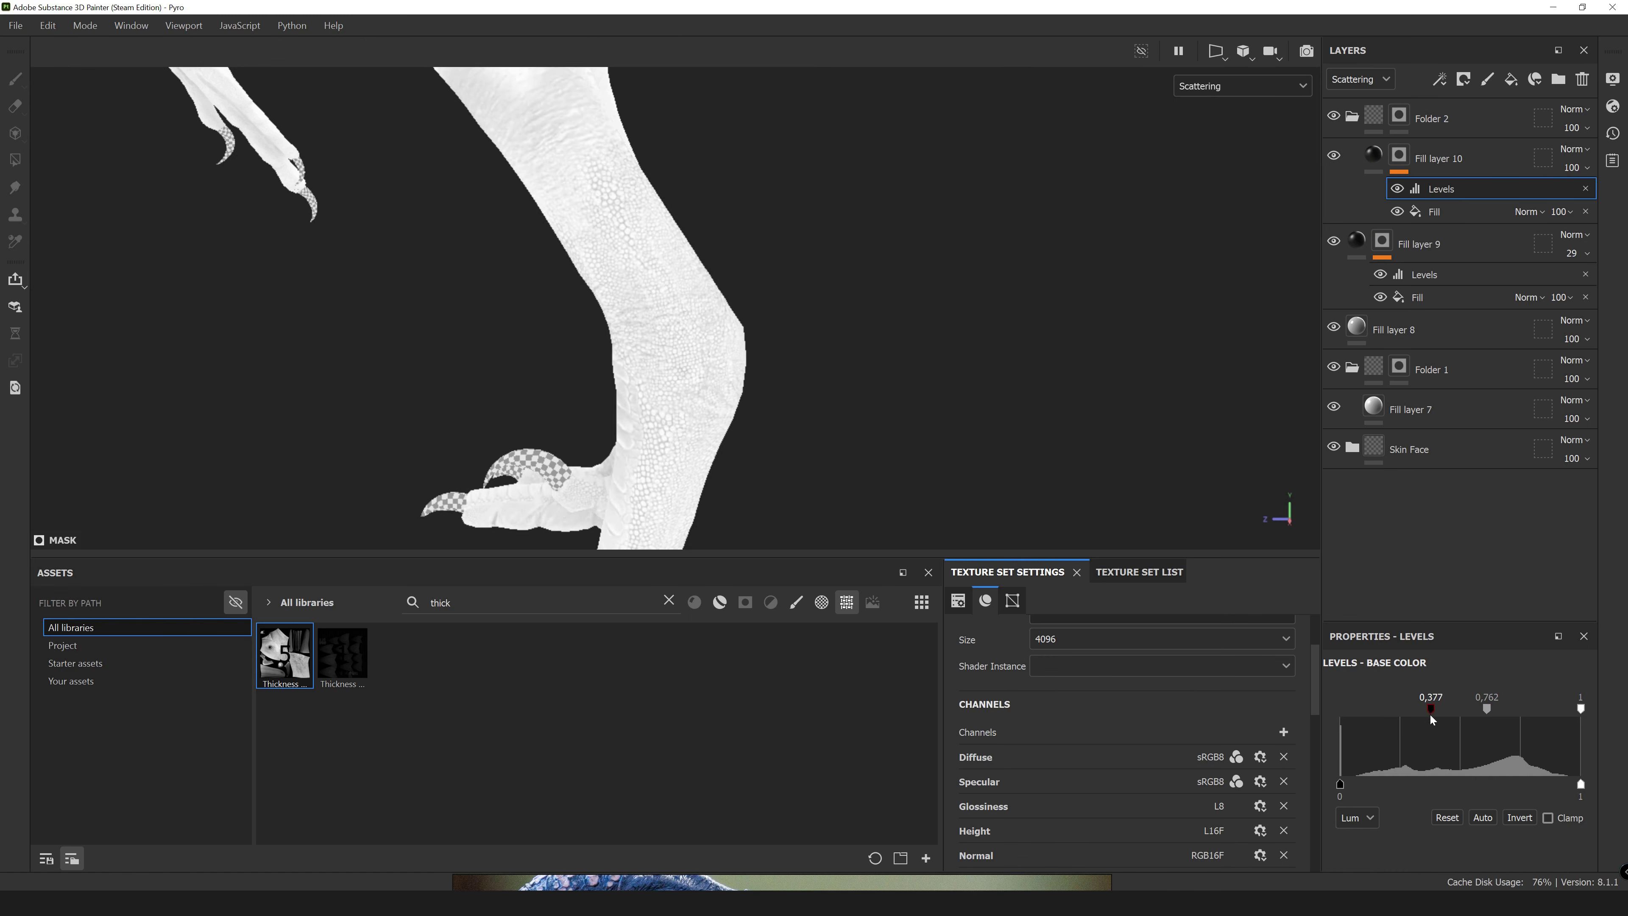
Raise Fill layer 10's scattering to 0.5837 and paint the toes with a larger brush.
left_click_drag(505, 243, 1339, 158, "alt")
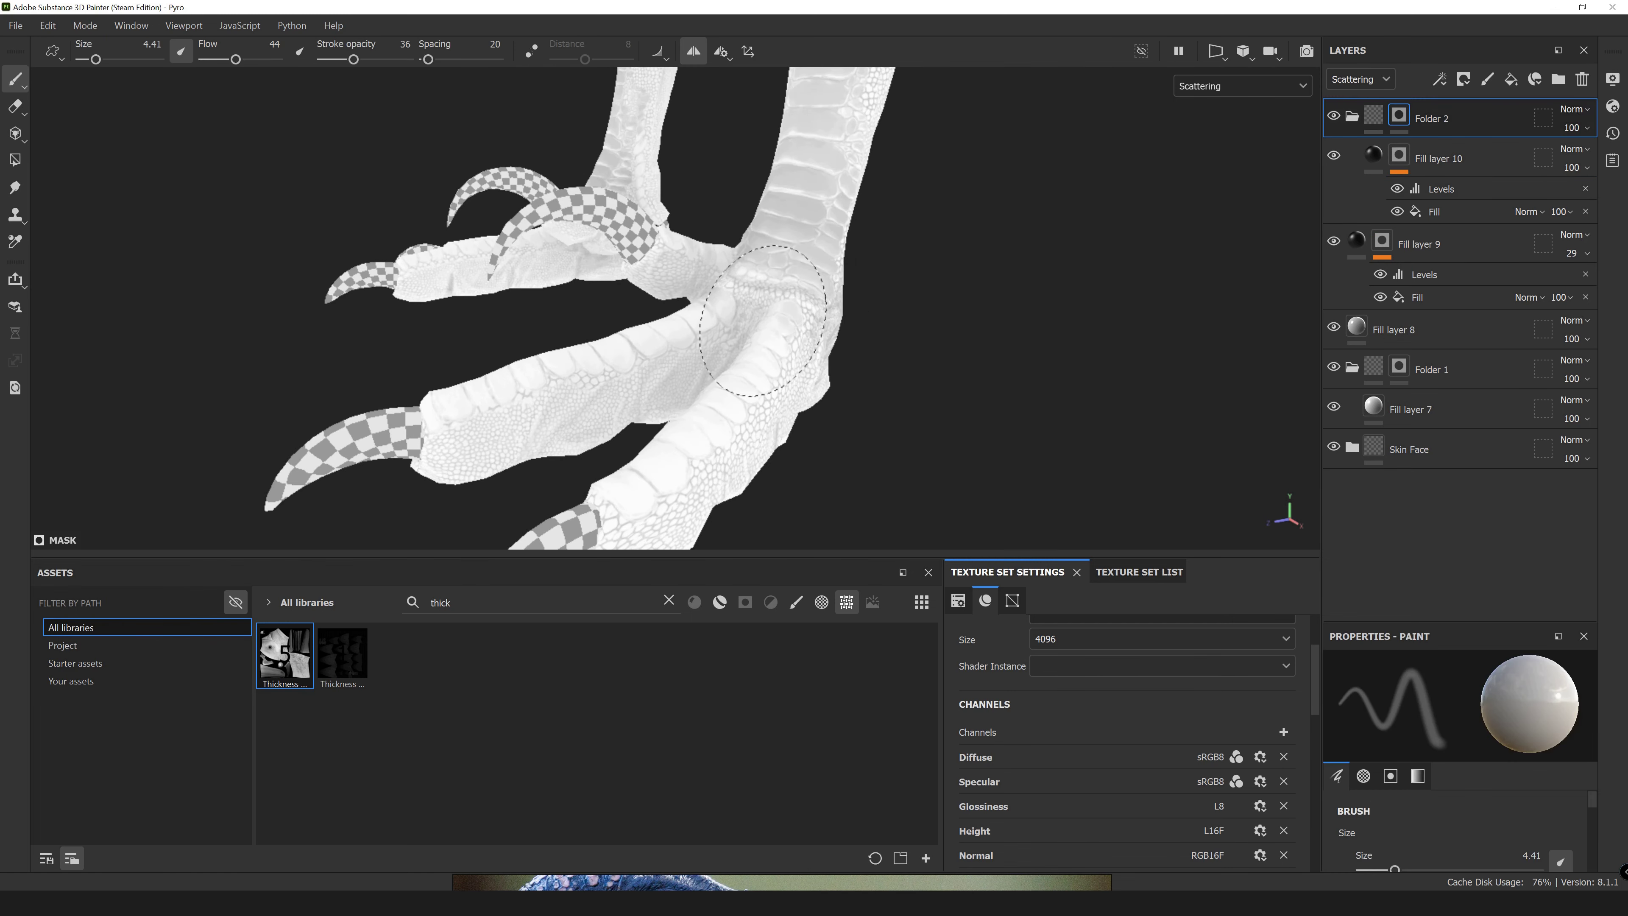
left_click_drag(719, 414, 1381, 125, "alt")
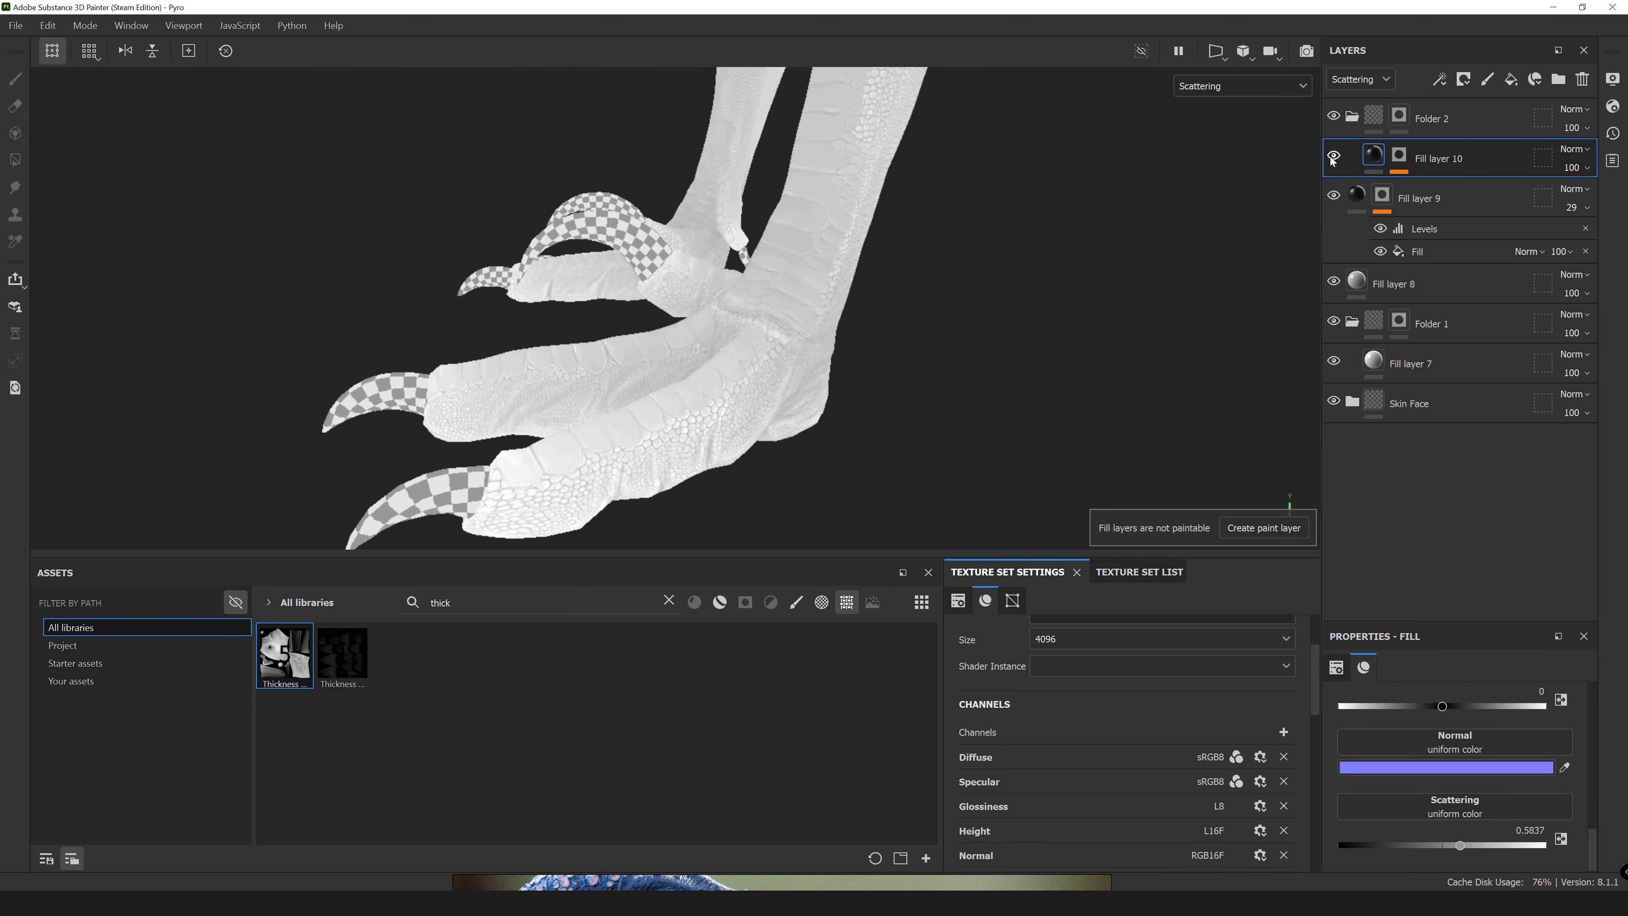
left_click_drag(641, 308, 708, 345, "alt")
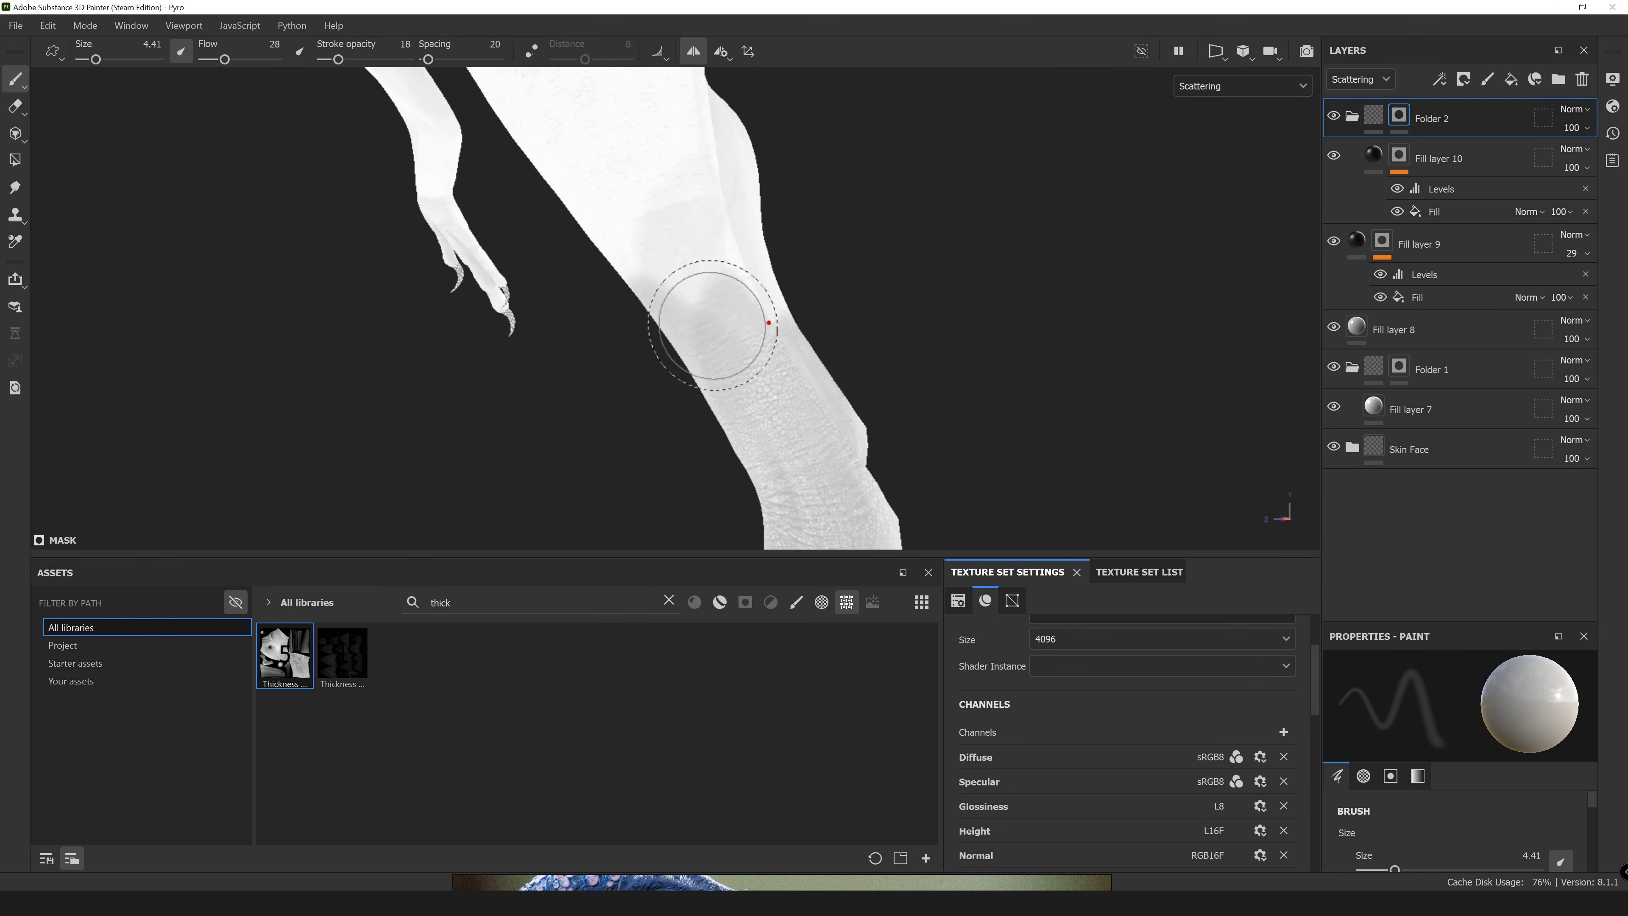
right_click_drag(769, 323, 834, 363, "ctrl")
scroll(829, 484, "up", 3)
right_click(829, 485)
mouse_move(547, 286)
left_mouse_down("alt")
mouse_move(654, 290)
mouse_move(582, 218)
left_mouse_up("alt")
right_click(553, 221)
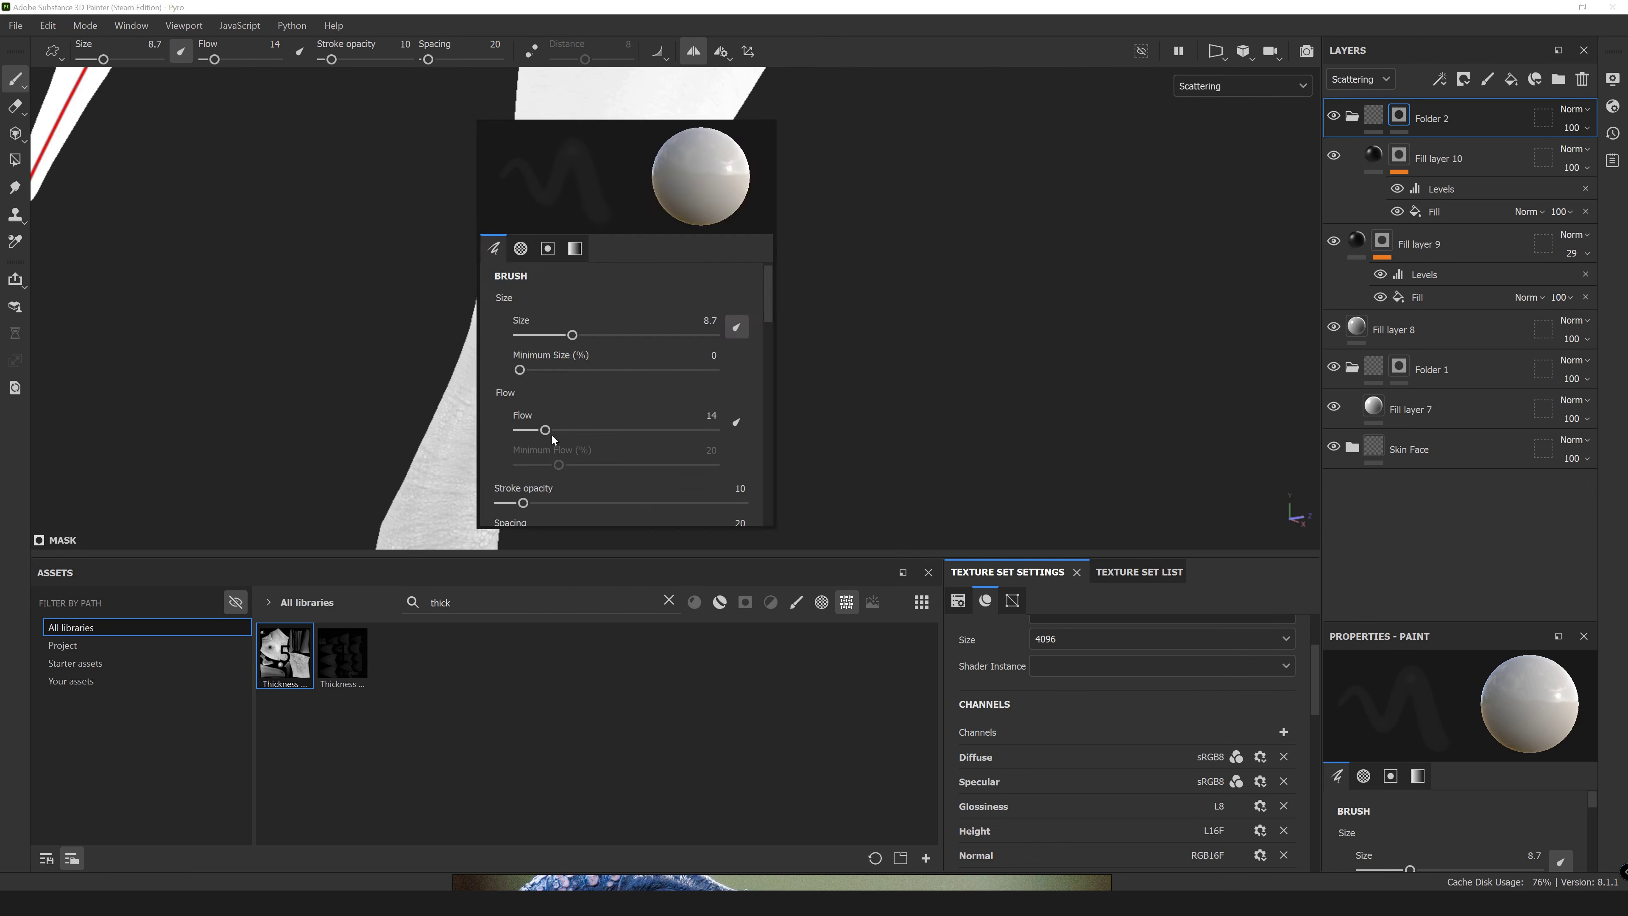
scroll(537, 393, "down", 5)
scroll(705, 256, "up", 5)
right_click(716, 218)
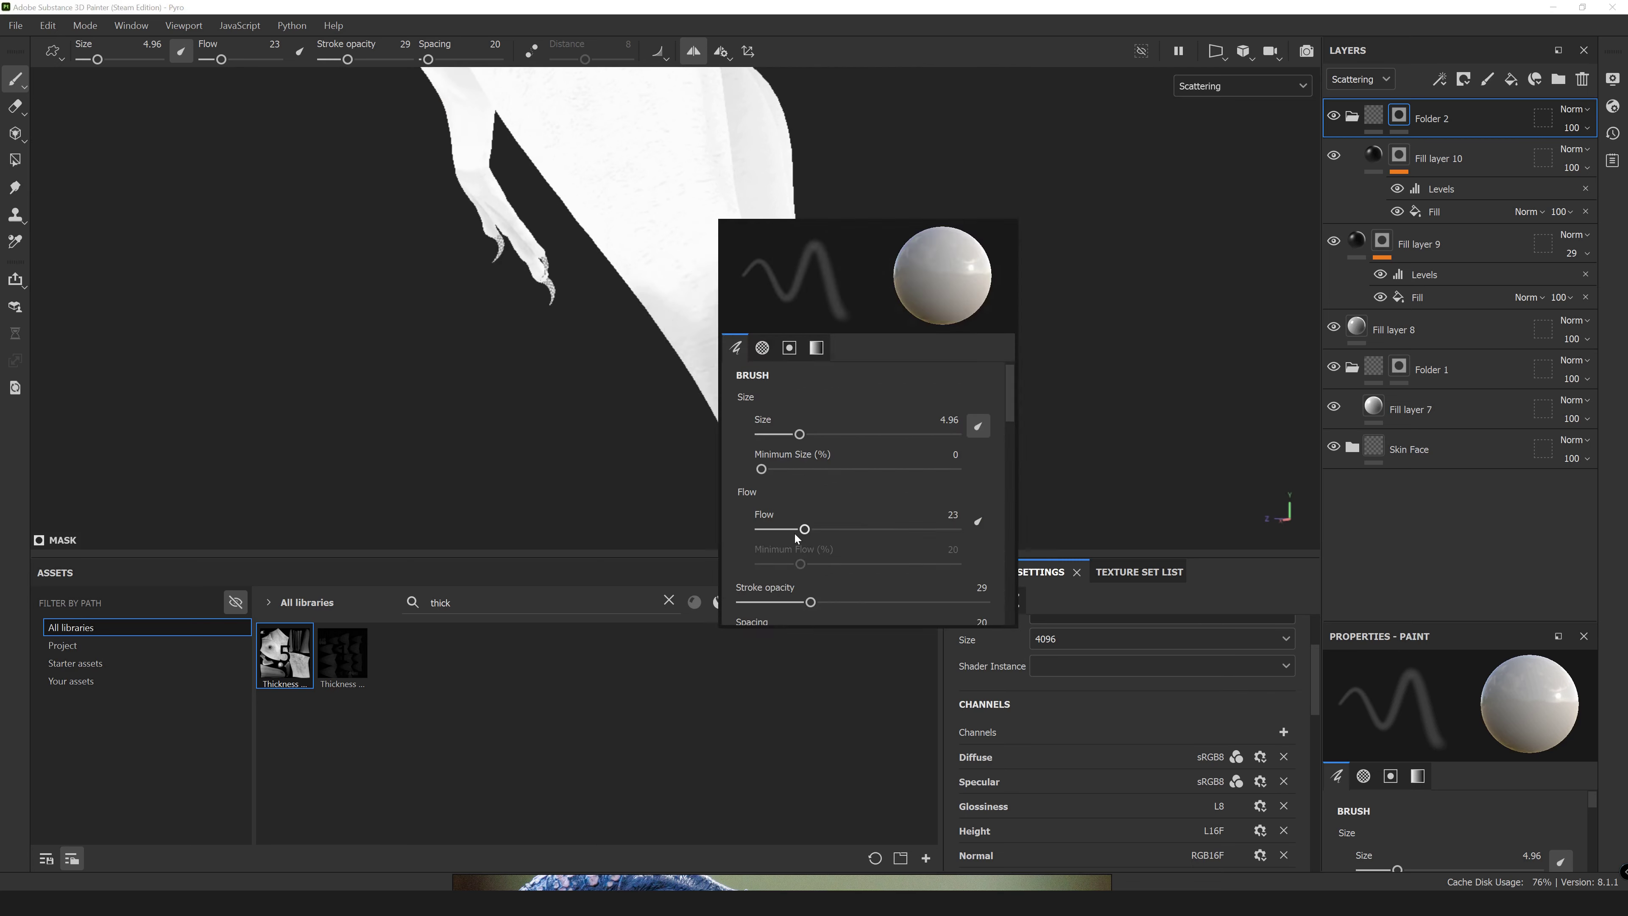
Paint scattering along both legs, varying brush flow and opacity from full to low.
mouse_move(659, 232)
left_mouse_down("alt")
mouse_move(545, 418)
mouse_move(568, 435)
left_mouse_up("alt")
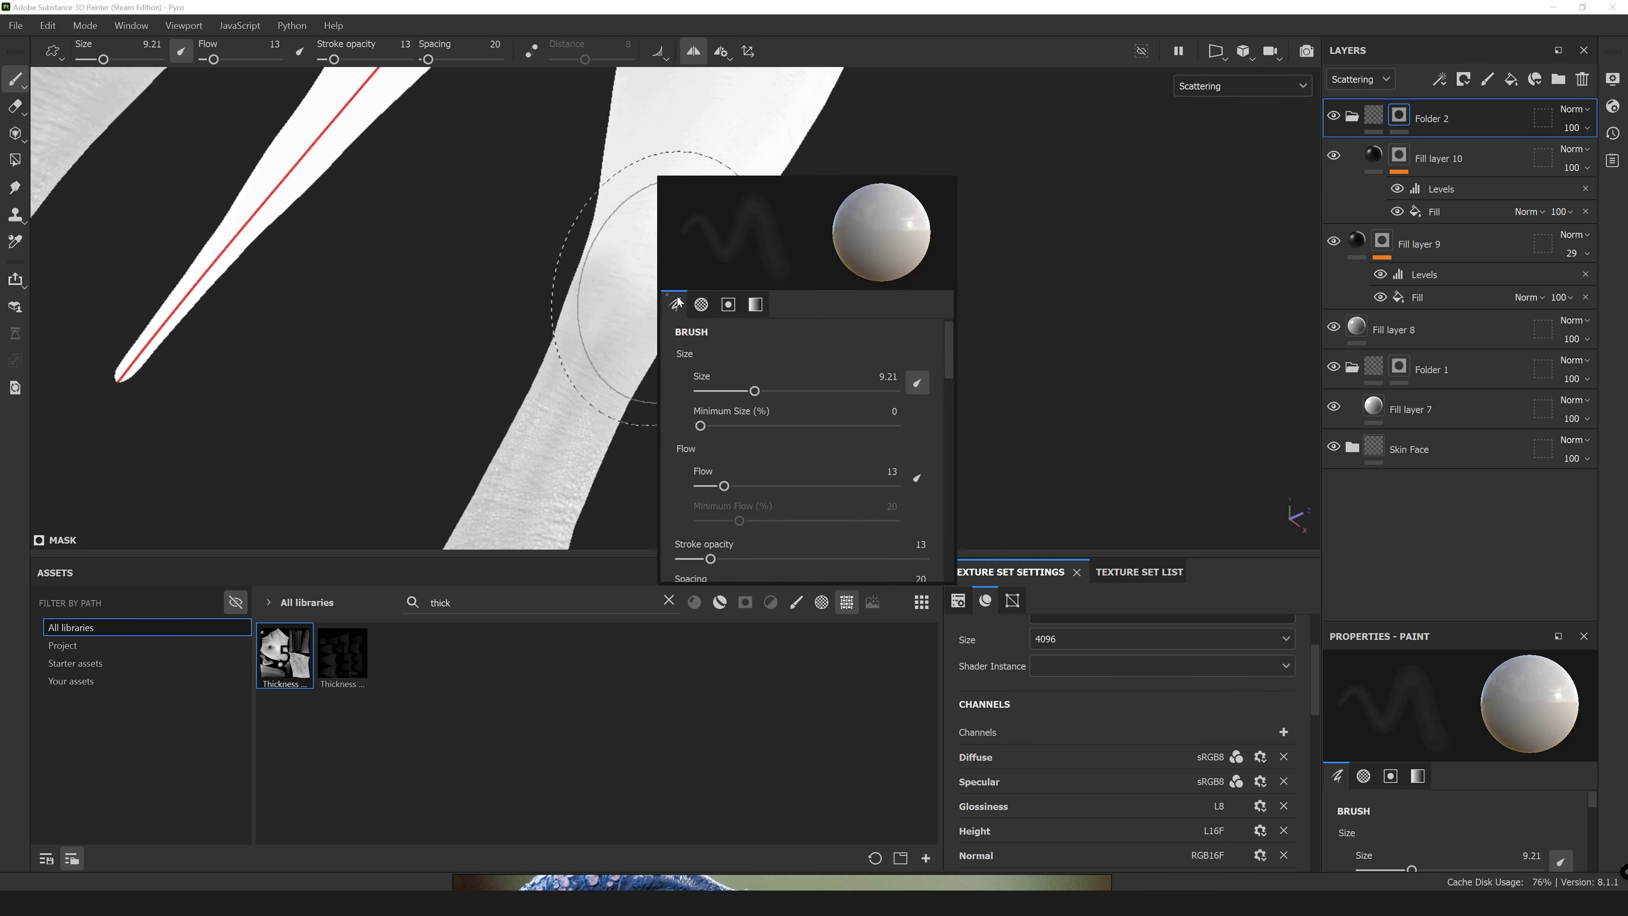
mouse_move(663, 180)
left_mouse_down("alt")
mouse_move(799, 364)
mouse_move(499, 334)
mouse_move(647, 334)
left_mouse_up("alt")
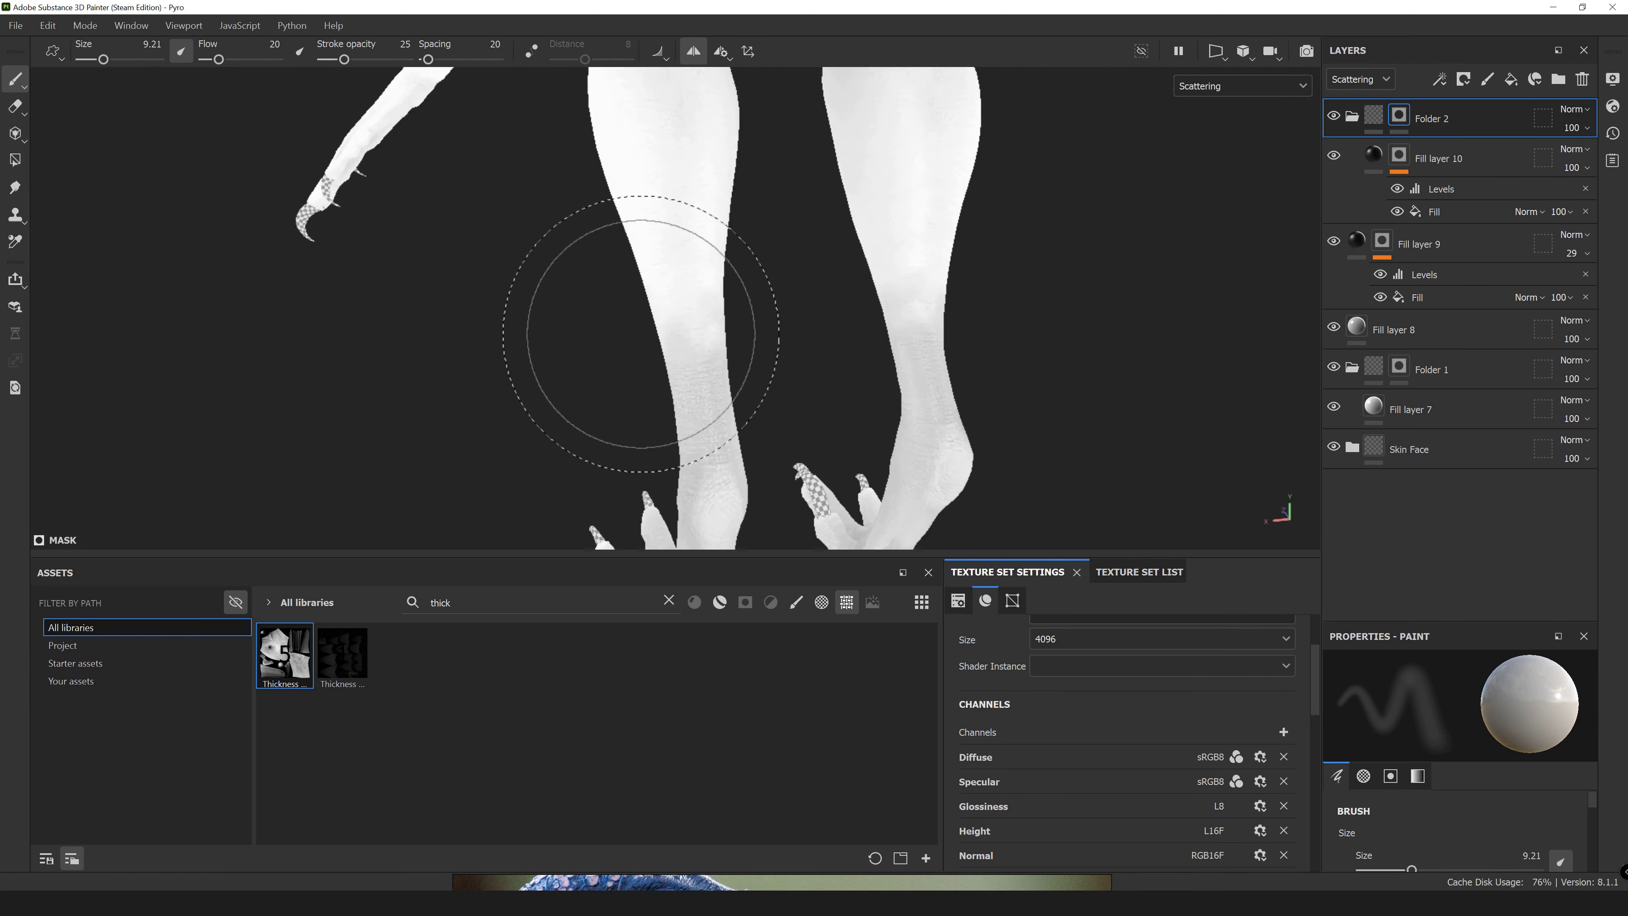
mouse_move(646, 334)
middle_mouse_down("alt")
mouse_move(705, 521)
mouse_move(599, 272)
mouse_move(472, 327)
mouse_move(618, 346)
mouse_move(759, 478)
mouse_move(677, 200)
middle_mouse_up("alt")
right_click_drag(677, 201, 763, 327, "alt")
right_click(763, 327)
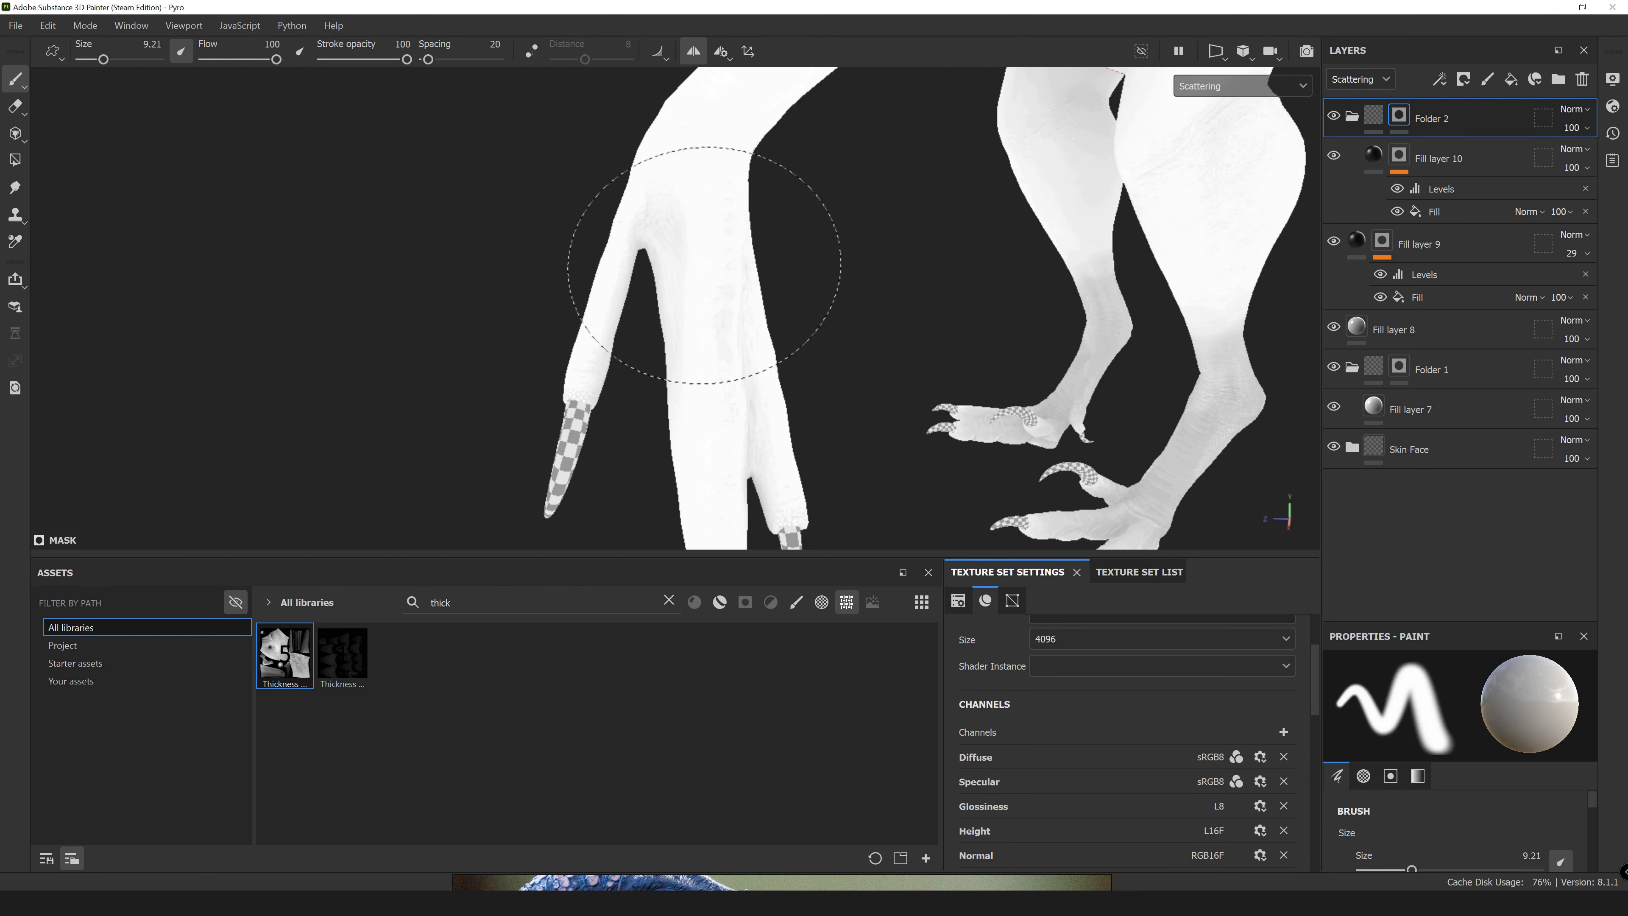
mouse_move(581, 345)
left_mouse_down("alt")
mouse_move(926, 309)
mouse_move(727, 309)
mouse_move(253, 361)
mouse_move(564, 273)
mouse_move(554, 303)
left_mouse_up("alt")
right_click(635, 244)
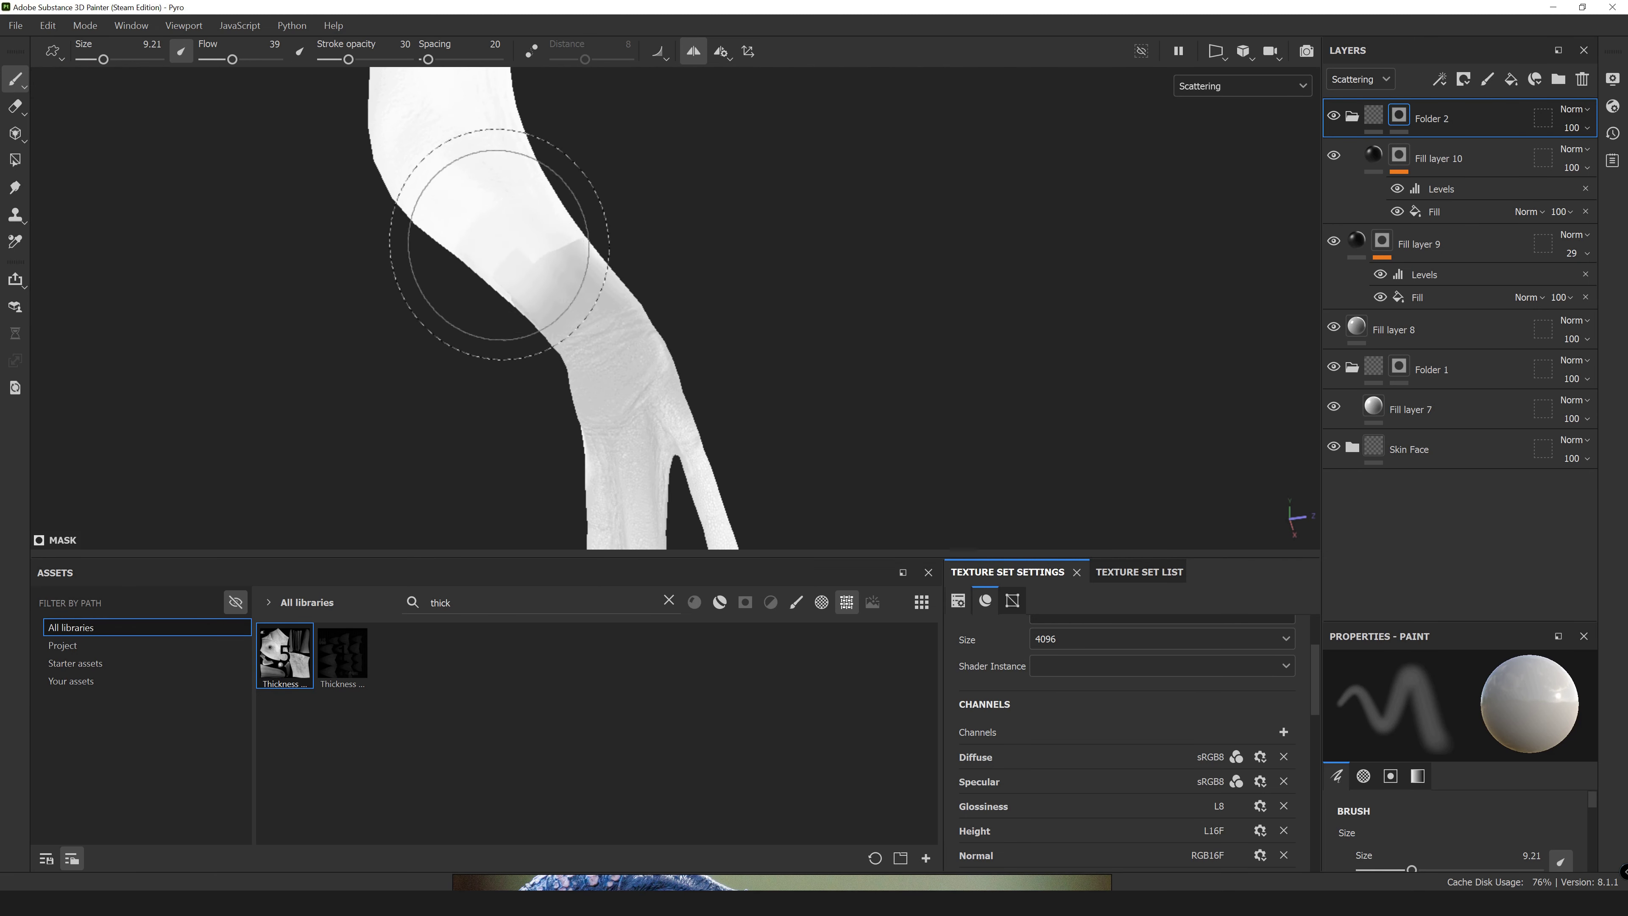
right_click(604, 270)
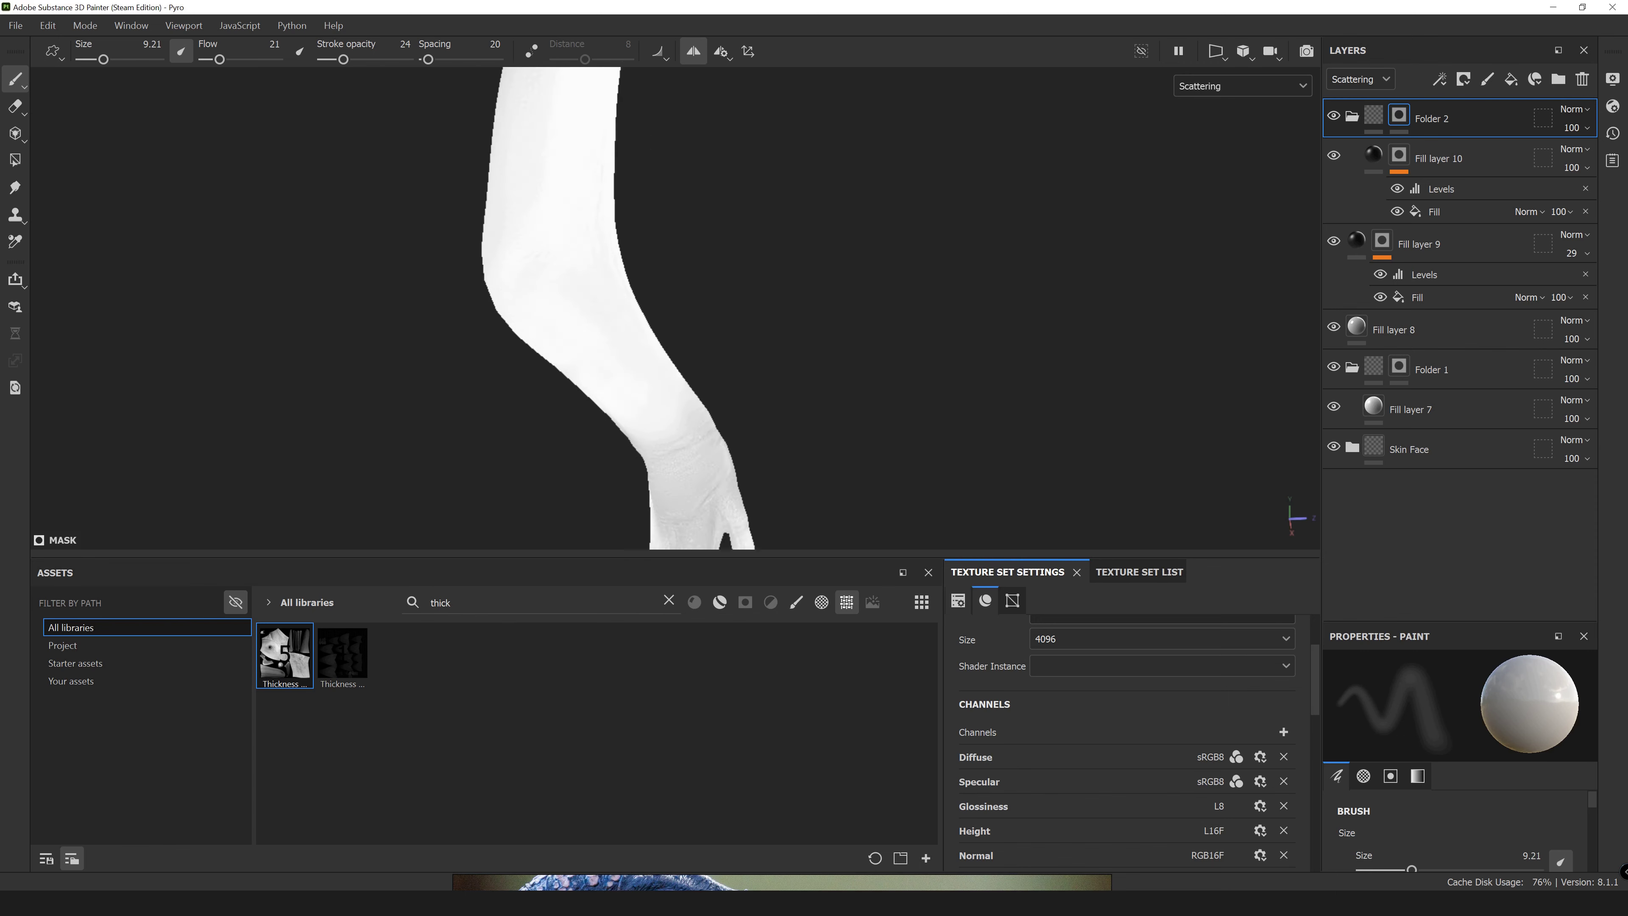
right_click_drag(651, 302, 556, 271, "ctrl")
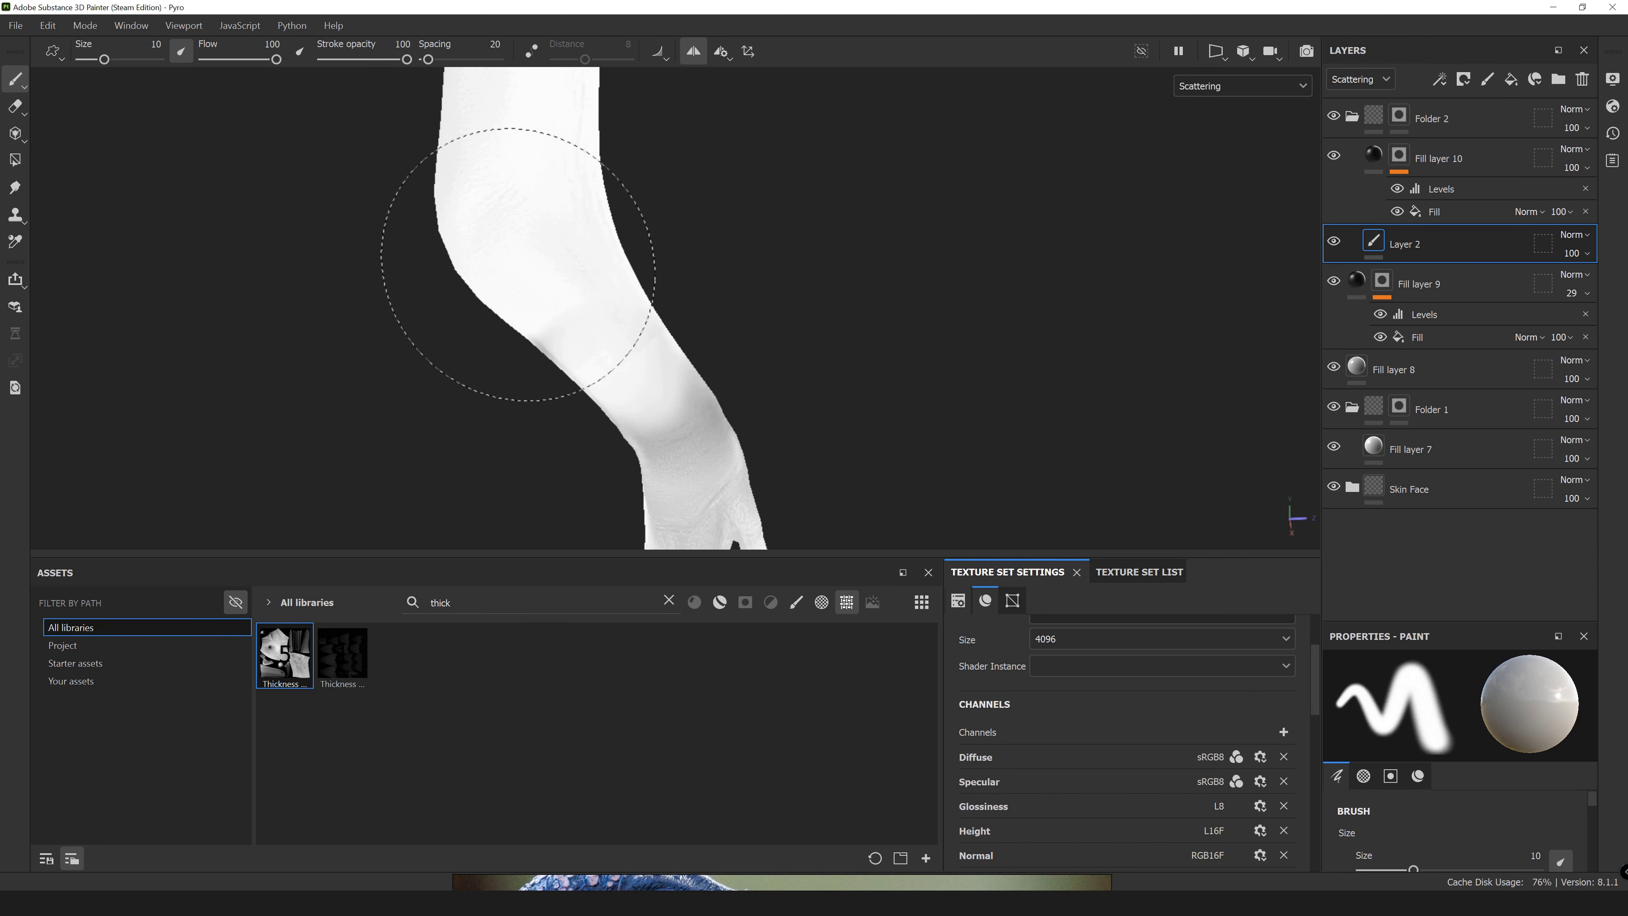
Paint darker scattering along the leg on Layer 2.
left_click_drag(508, 255, 625, 240, "alt")
right_click_drag(625, 240, 536, 347, "ctrl")
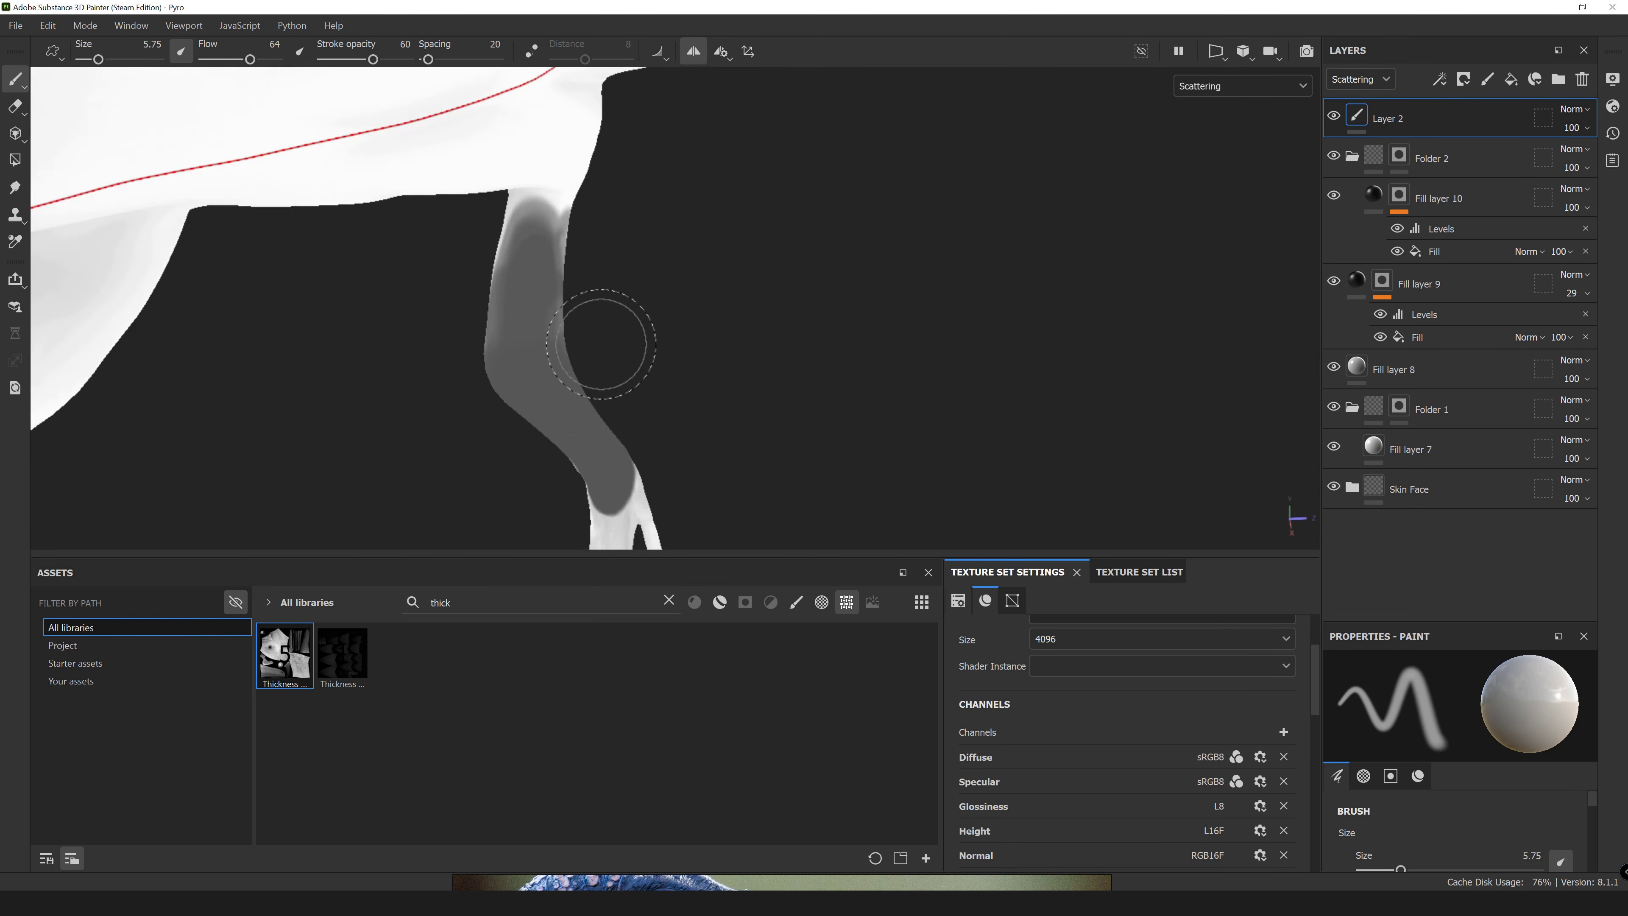
left_click_drag(601, 344, 705, 334, "alt")
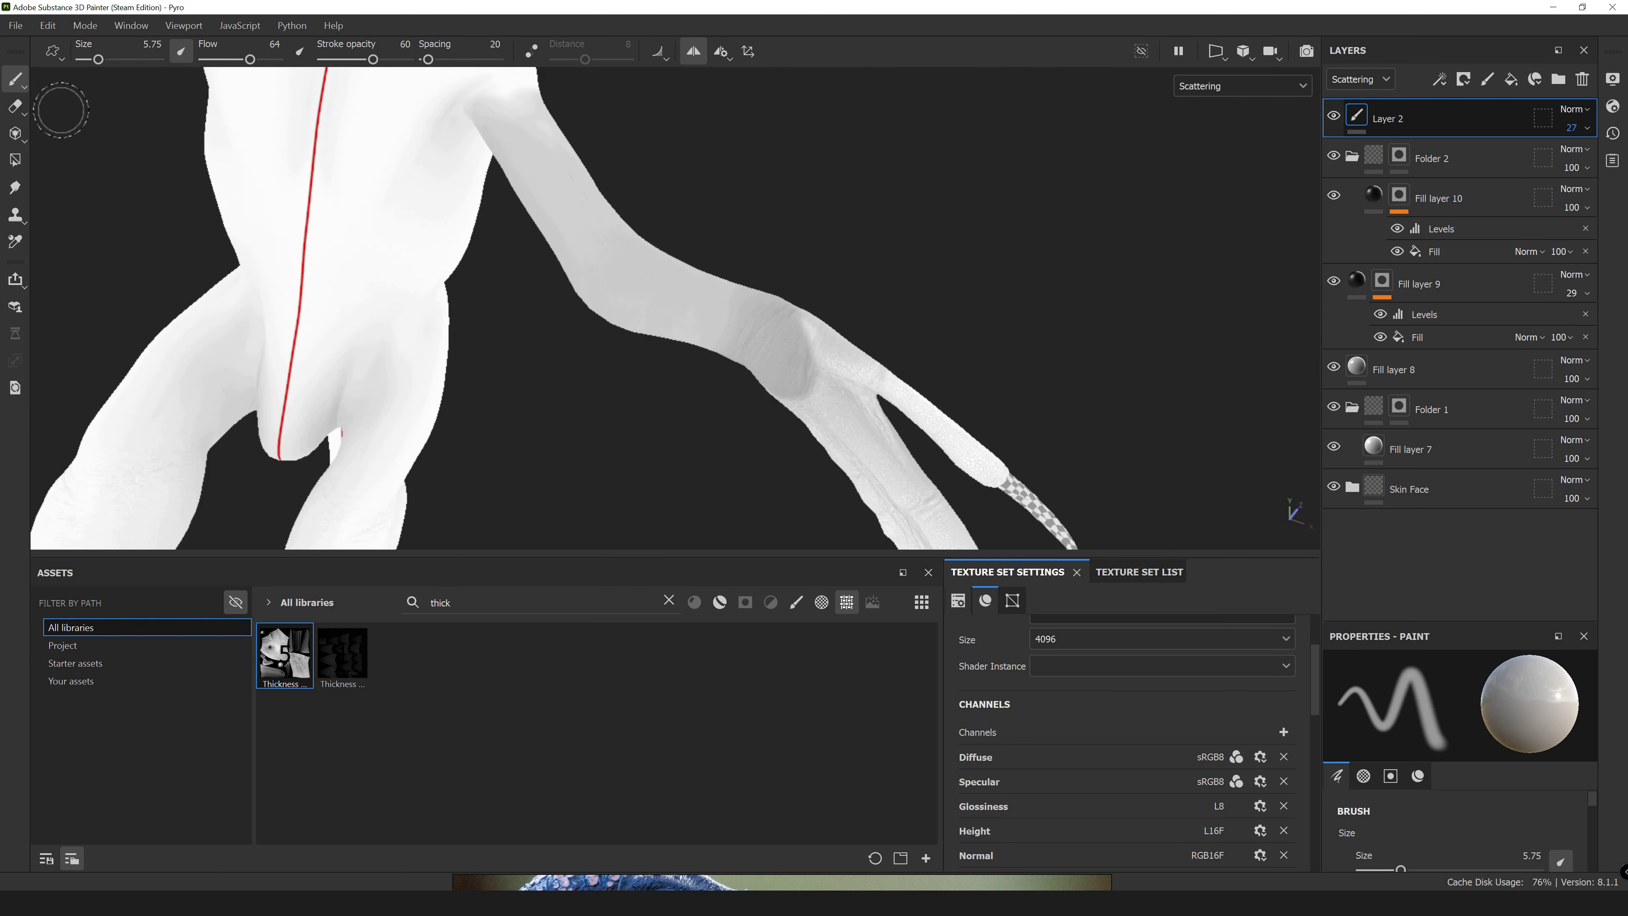
Erase parts of the leg with a size 6.8 eraser at lower flow and opacity.
key("e")
left_click_drag(641, 385, 705, 359, "alt")
scroll(804, 560, "down", 2)
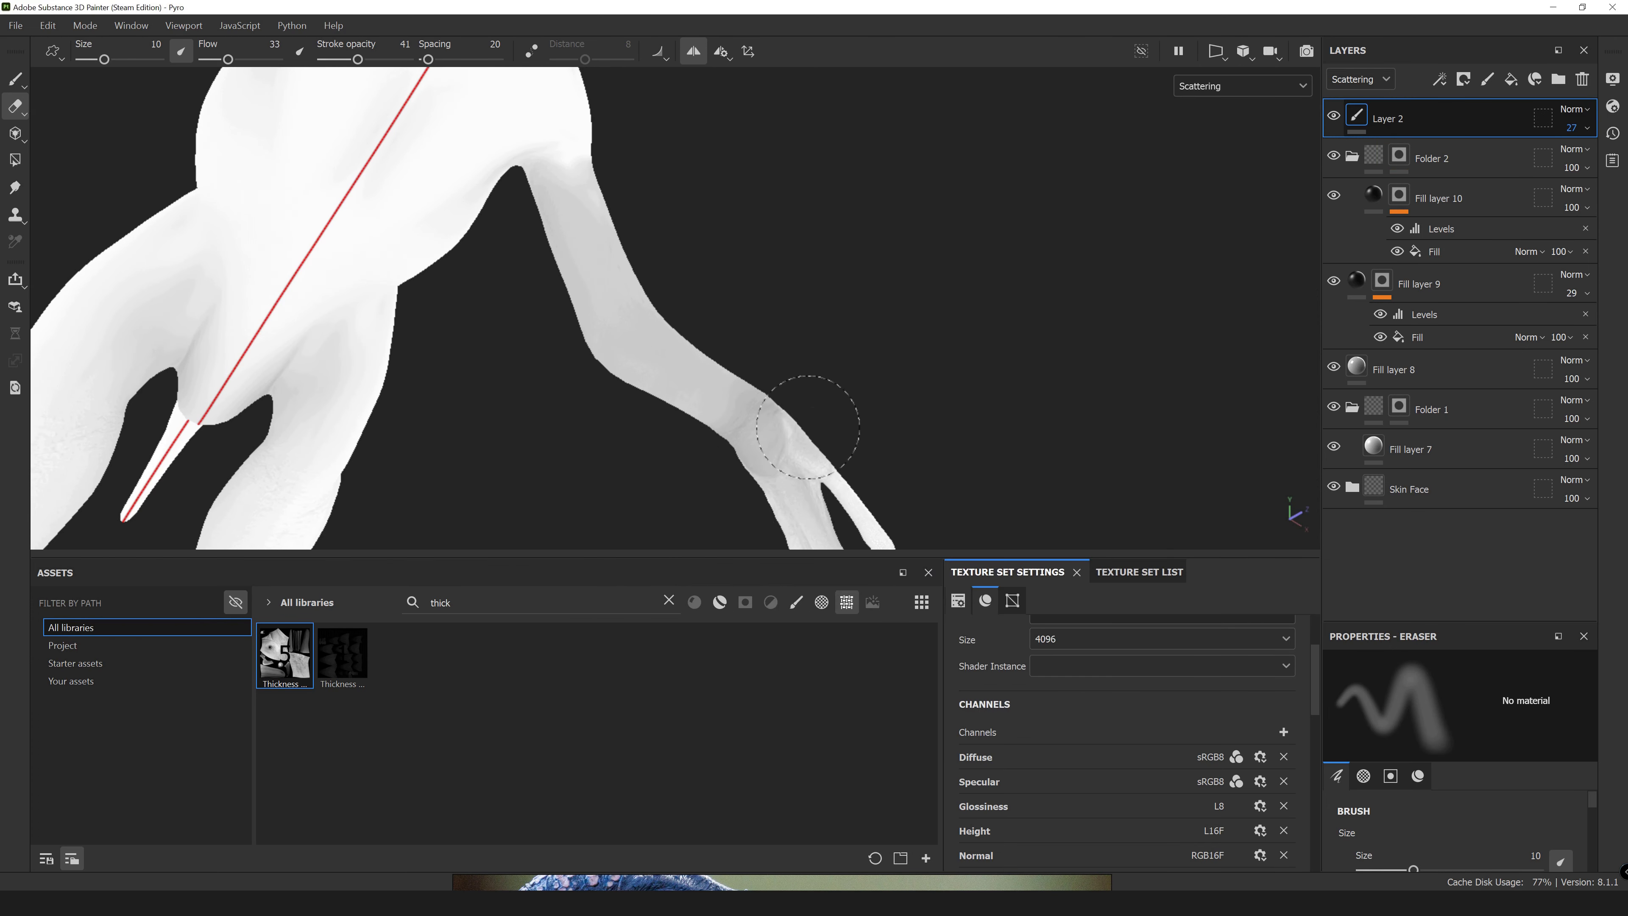
right_click(793, 455)
mouse_move(792, 454)
left_mouse_down("alt")
mouse_move(280, 443)
mouse_move(384, 385)
left_mouse_up("alt")
right_click_drag(513, 292, 489, 292, "ctrl")
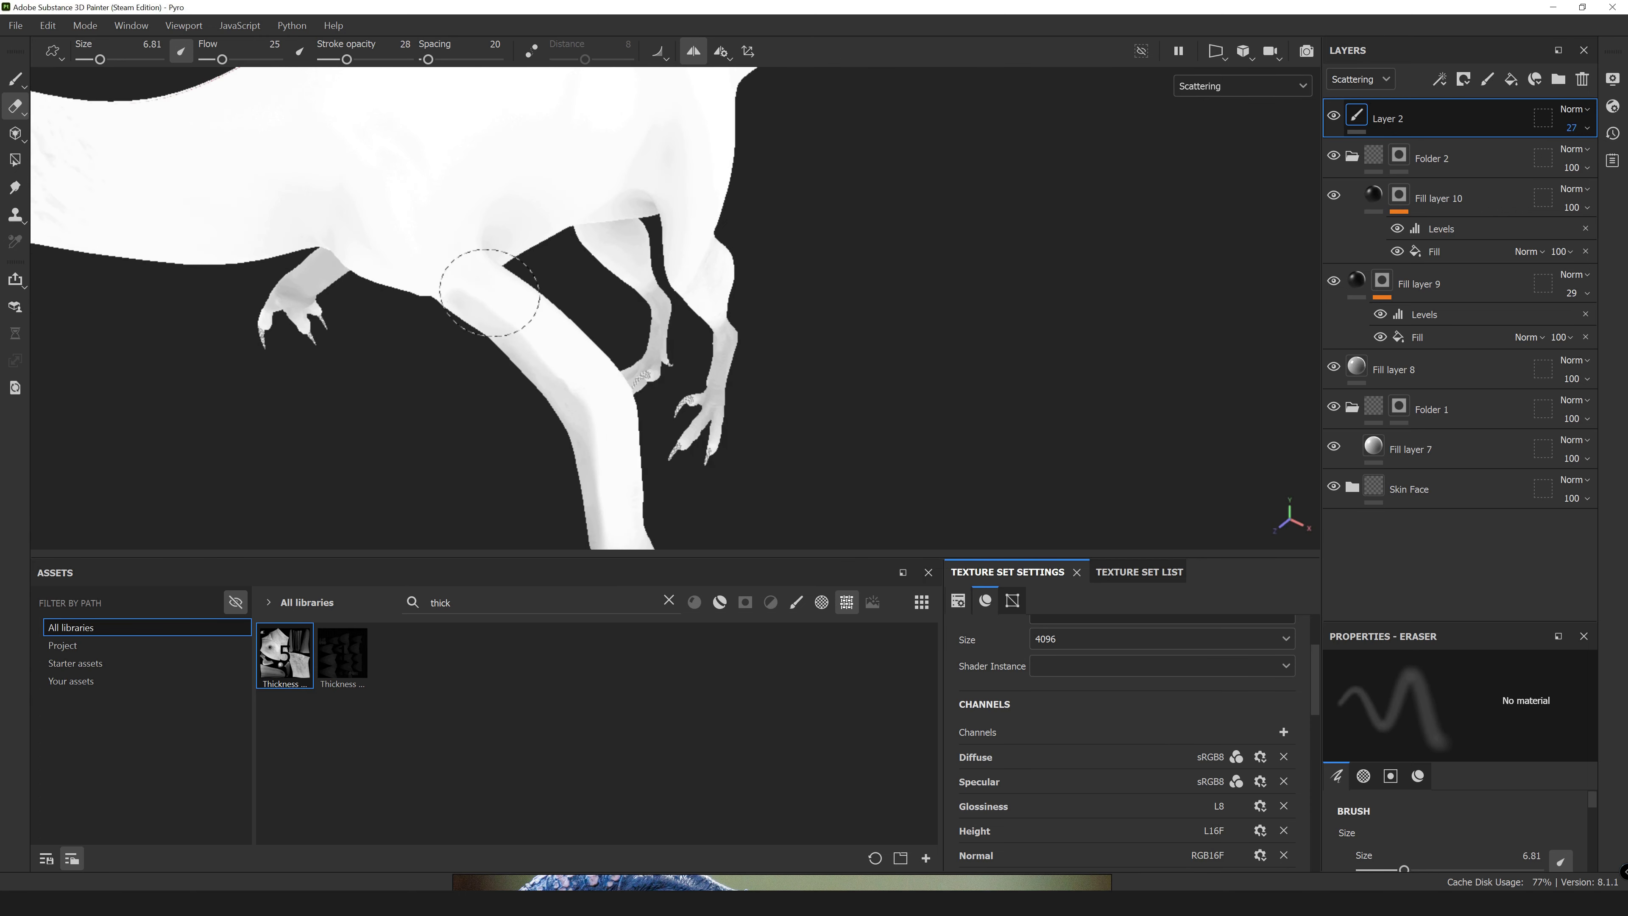
mouse_move(361, 201)
left_mouse_down("alt")
mouse_move(537, 218)
mouse_move(537, 261)
mouse_move(645, 276)
mouse_move(600, 145)
mouse_move(599, 364)
mouse_move(432, 359)
mouse_move(542, 304)
left_mouse_up("alt")
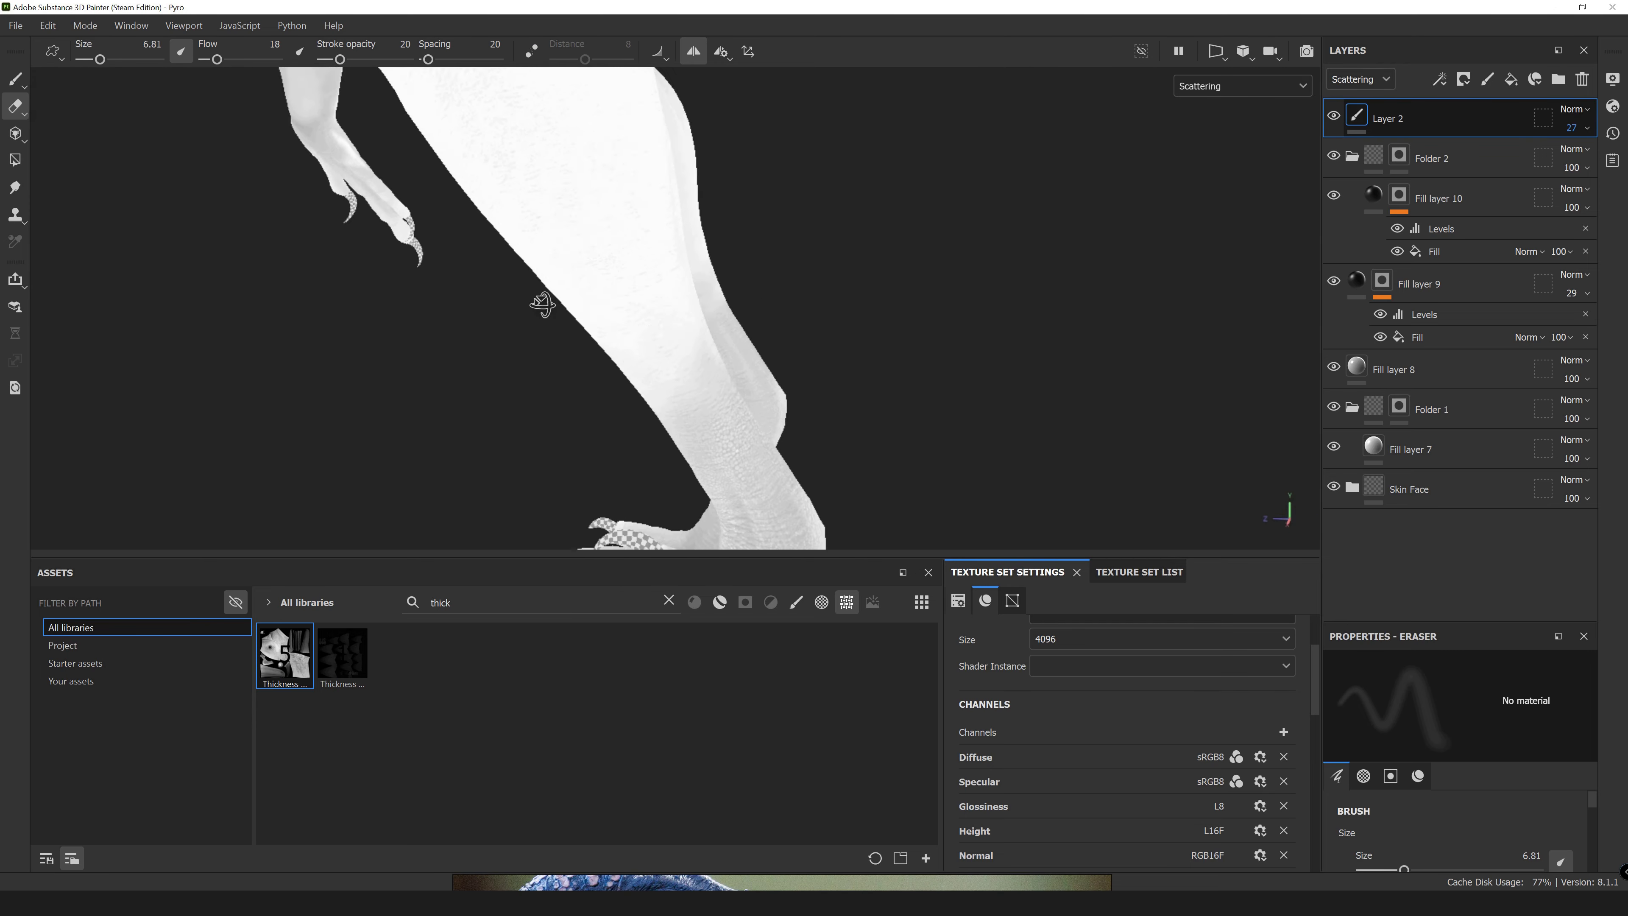
Return to the paint brush and set it to size 9.21 and flow 57.
left_click(15, 79)
right_click(609, 181)
right_click(571, 84)
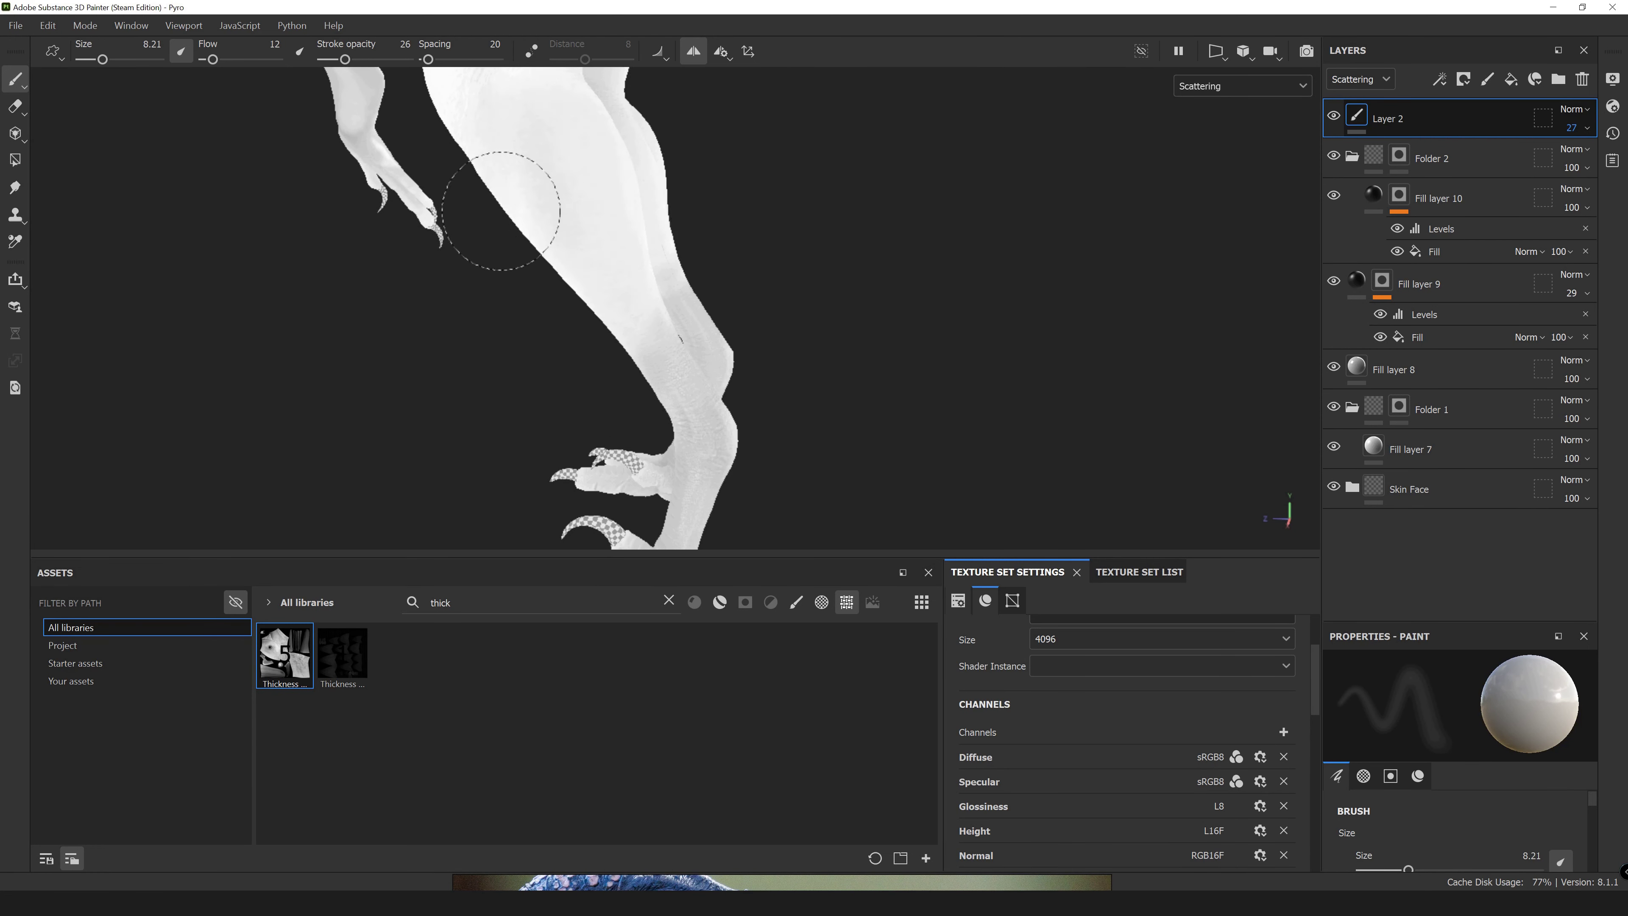
mouse_move(500, 211)
left_mouse_down("alt")
mouse_move(462, 236)
mouse_move(399, 429)
mouse_move(226, 364)
mouse_move(358, 375)
mouse_move(484, 338)
left_mouse_up("alt")
right_click(727, 327)
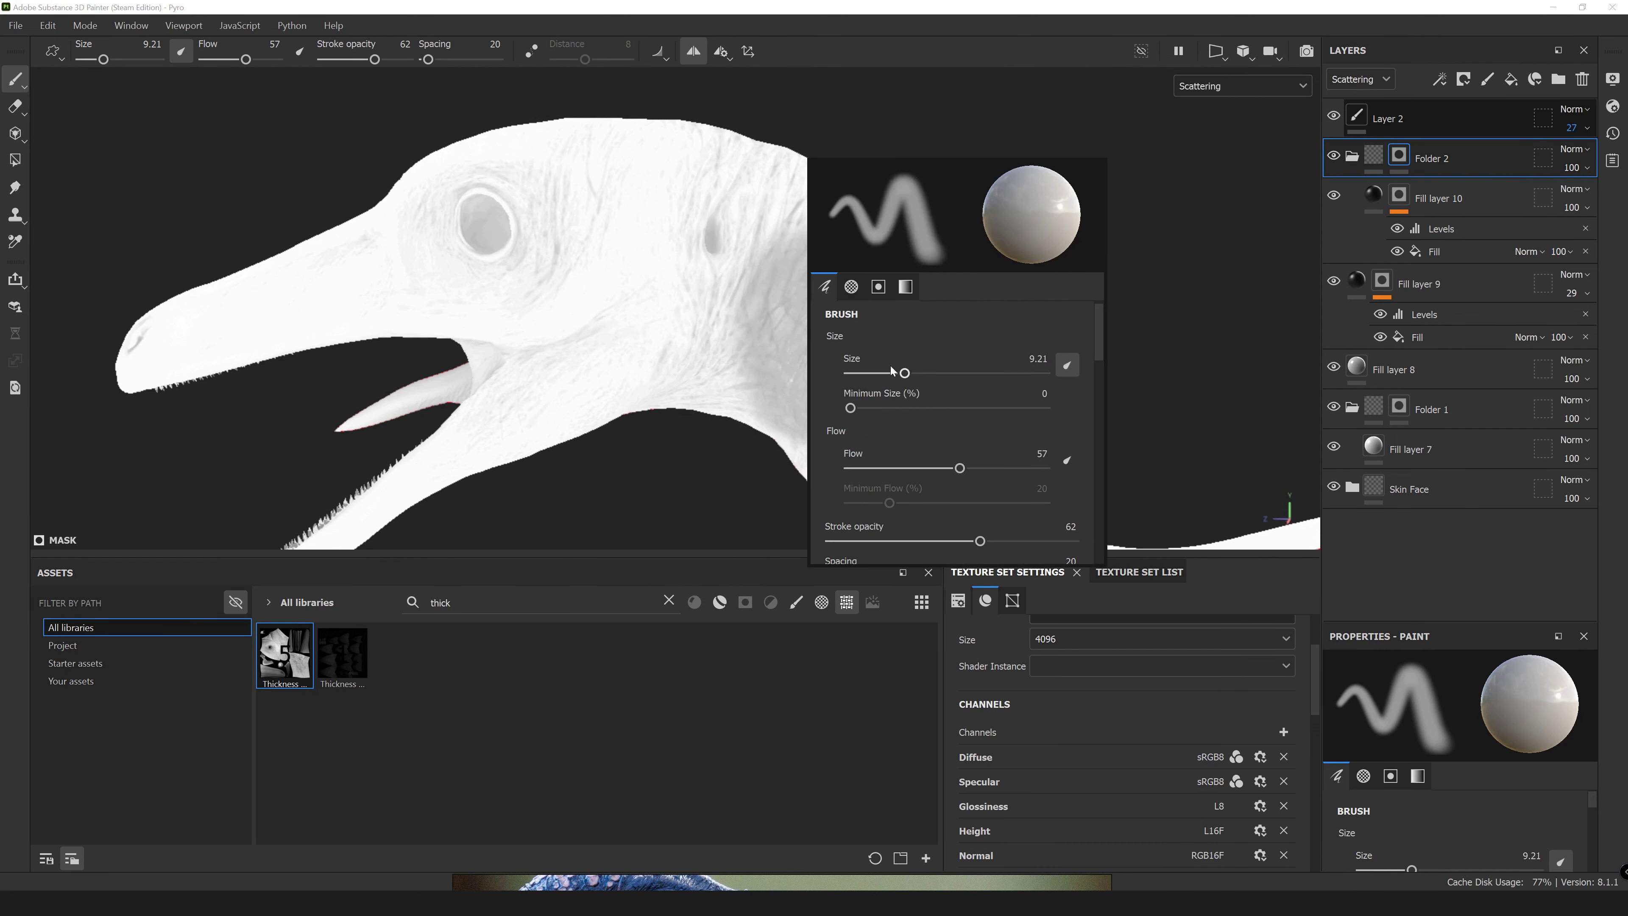
Paint soft scattering over the neck and underside of the jaw with a smaller brush.
left_click(892, 370)
left_click_drag(690, 398, 642, 320, "alt")
left_click_drag(741, 400, 680, 188, "alt")
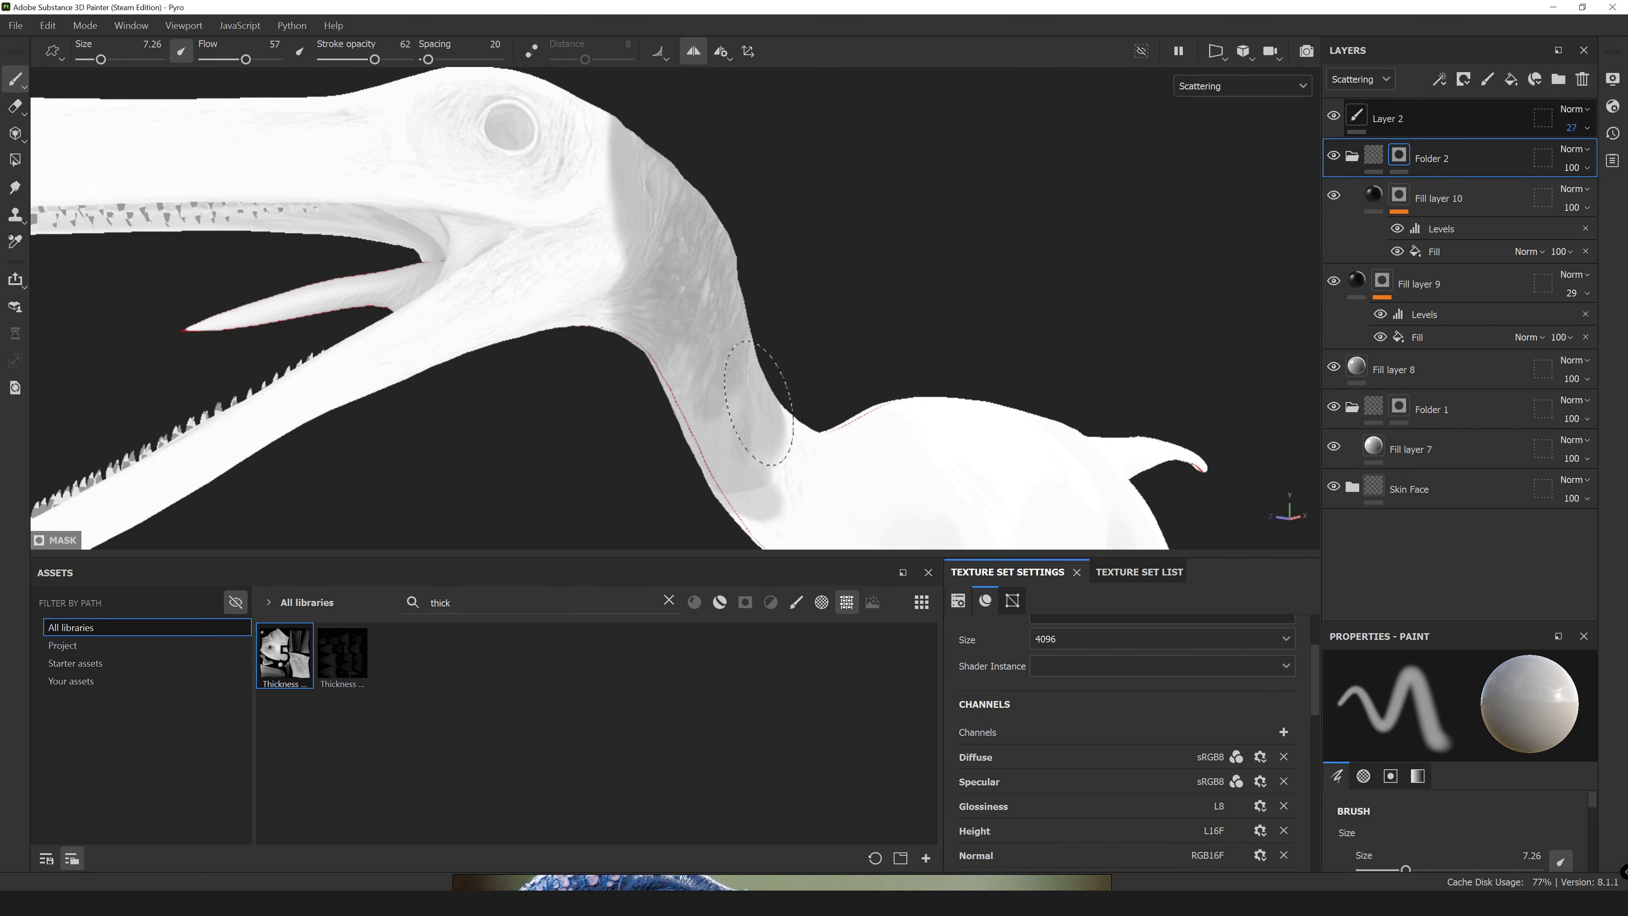
scroll(680, 187, "up", 2)
mouse_move(413, 154)
left_mouse_down("alt")
mouse_move(600, 207)
mouse_move(541, 295)
mouse_move(327, 473)
mouse_move(692, 308)
mouse_move(596, 165)
left_mouse_up("alt")
left_click_drag(638, 279, 474, 385, "alt")
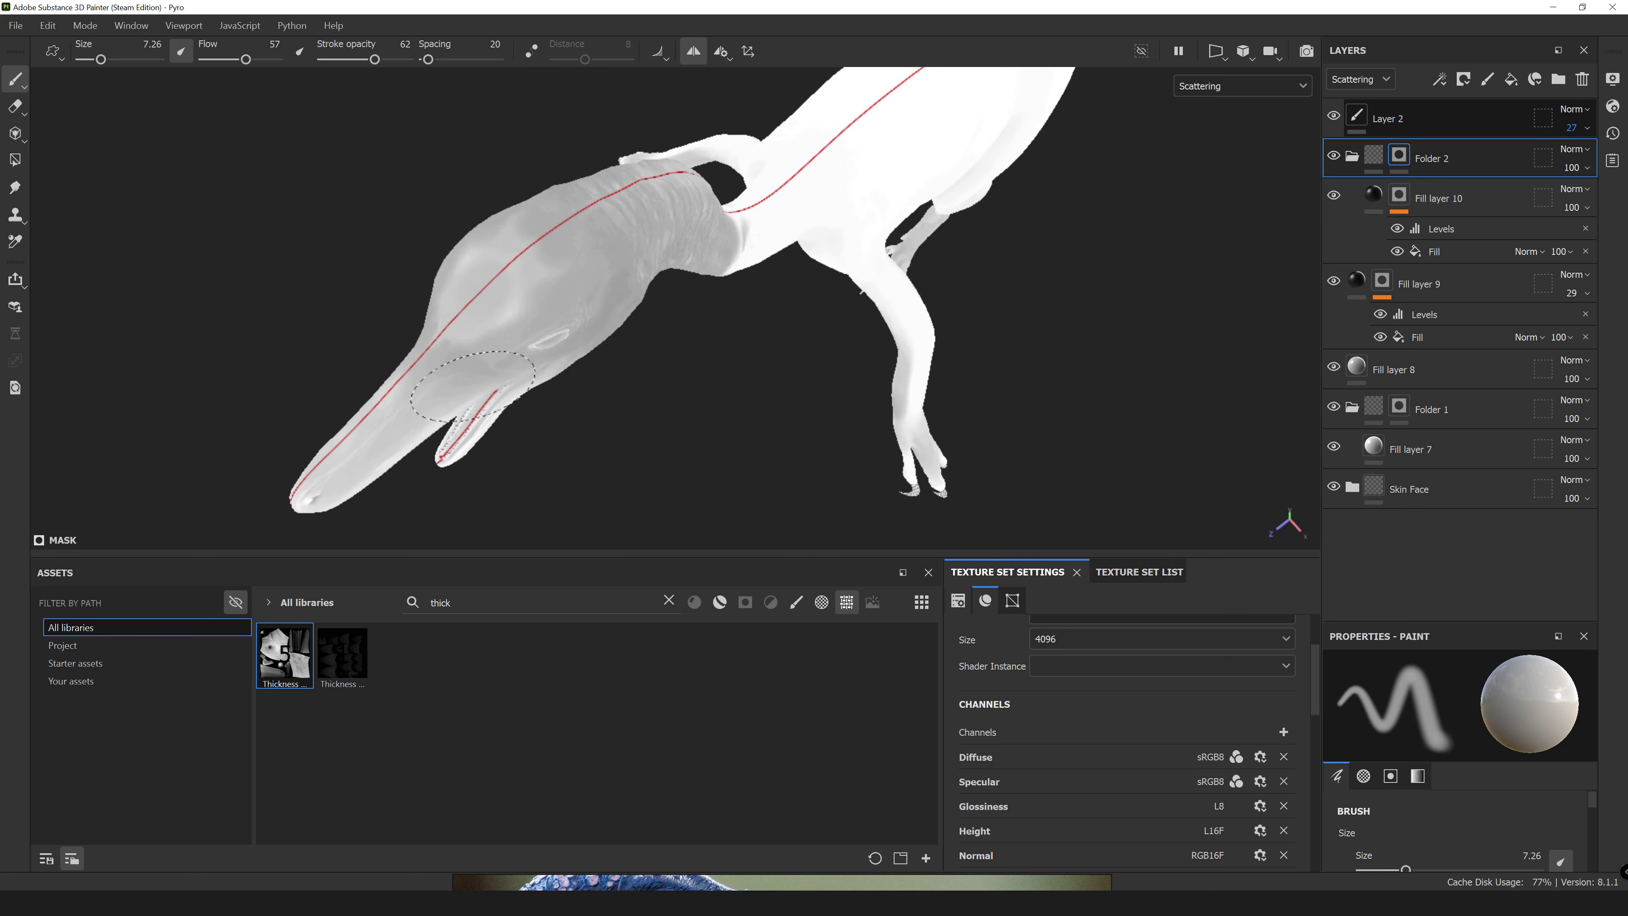
left_click_drag(738, 343, 487, 505, "alt")
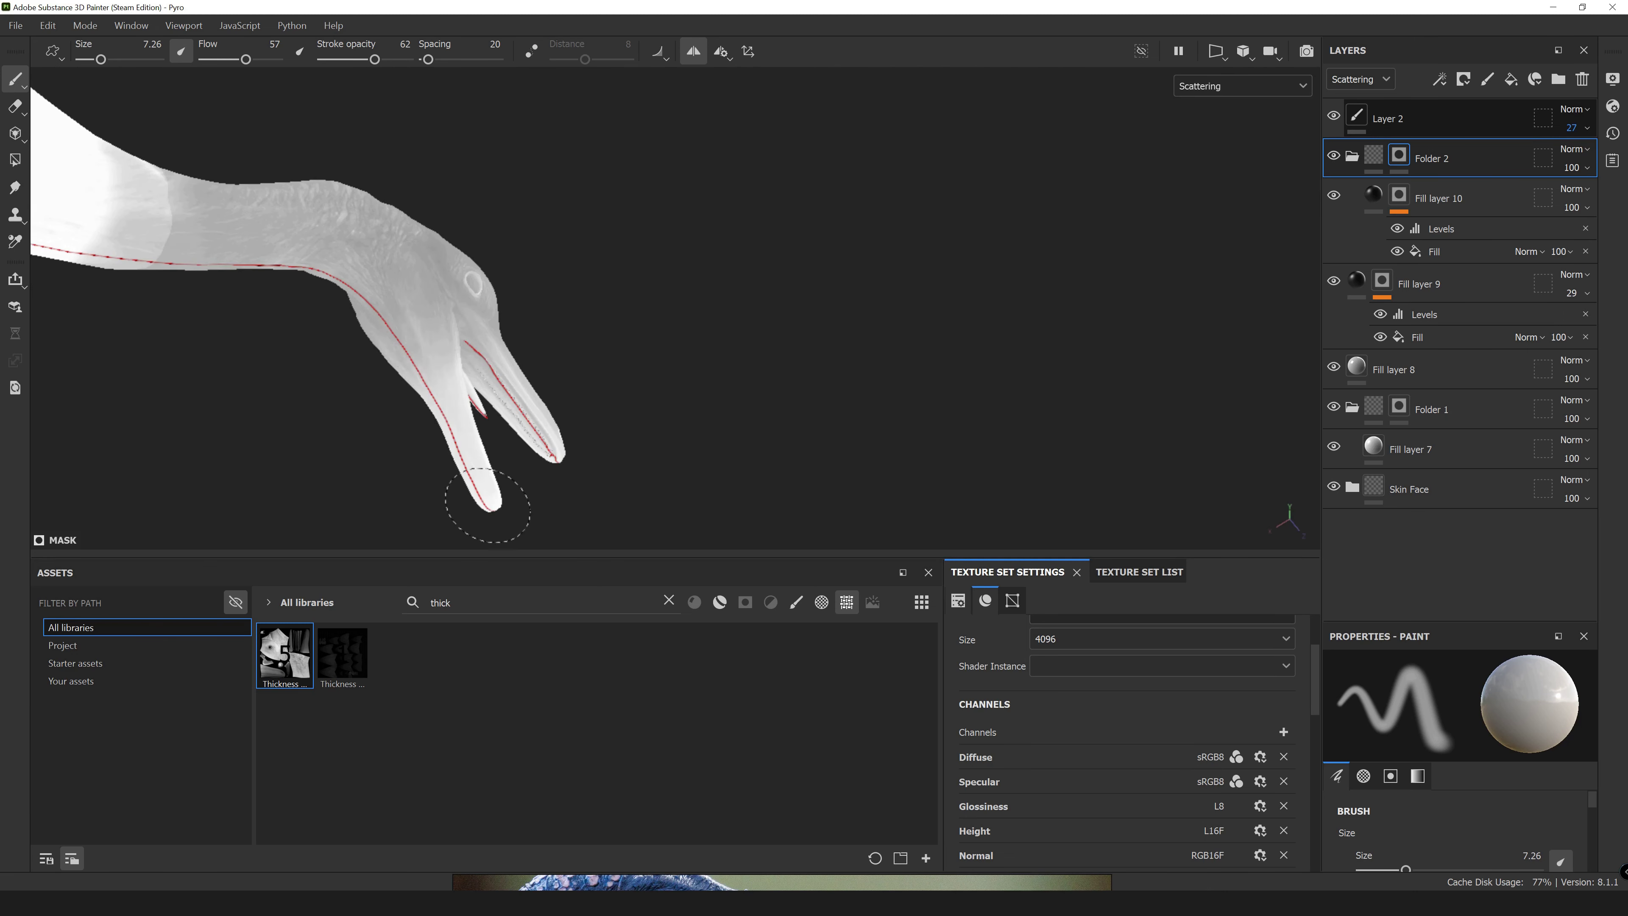
scroll(833, 443, "up", 3)
Lower the brush flow to 12 and add a new paint layer, Layer 3.
right_click(795, 488)
mouse_move(798, 666)
left_mouse_down("alt")
mouse_move(577, 334)
mouse_move(448, 321)
mouse_move(410, 353)
left_mouse_up("alt")
scroll(410, 353, "up", 3)
left_click(1487, 78)
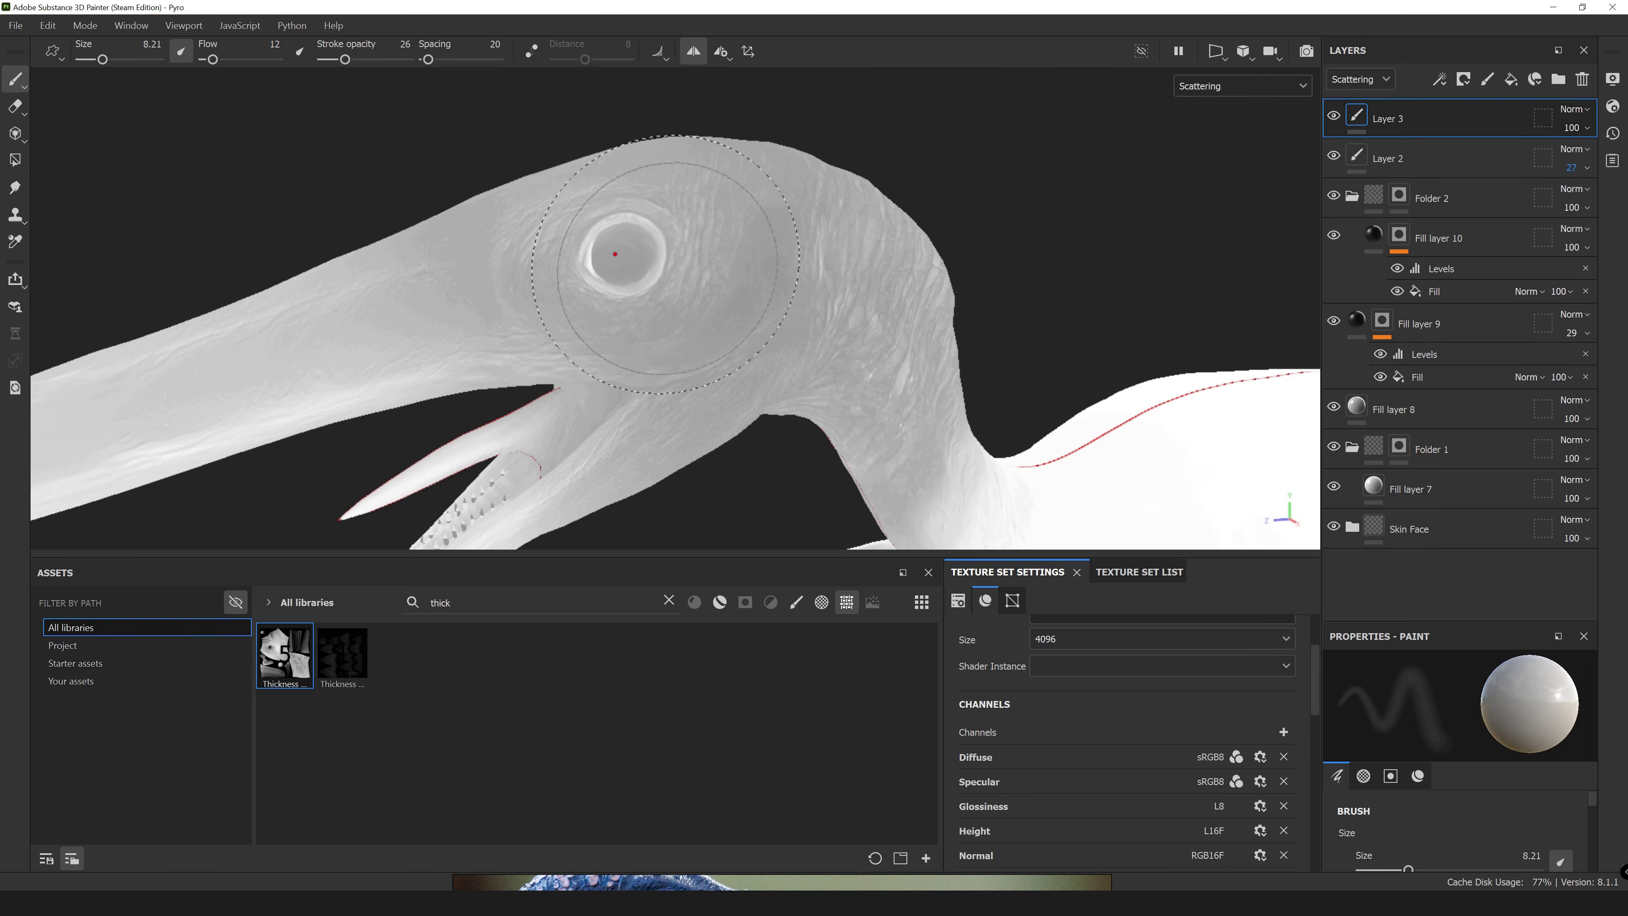
Paint a bright white scattering ring around the eye socket on Layer 3.
scroll(473, 154, "down", 5)
scroll(727, 400, "up", 5)
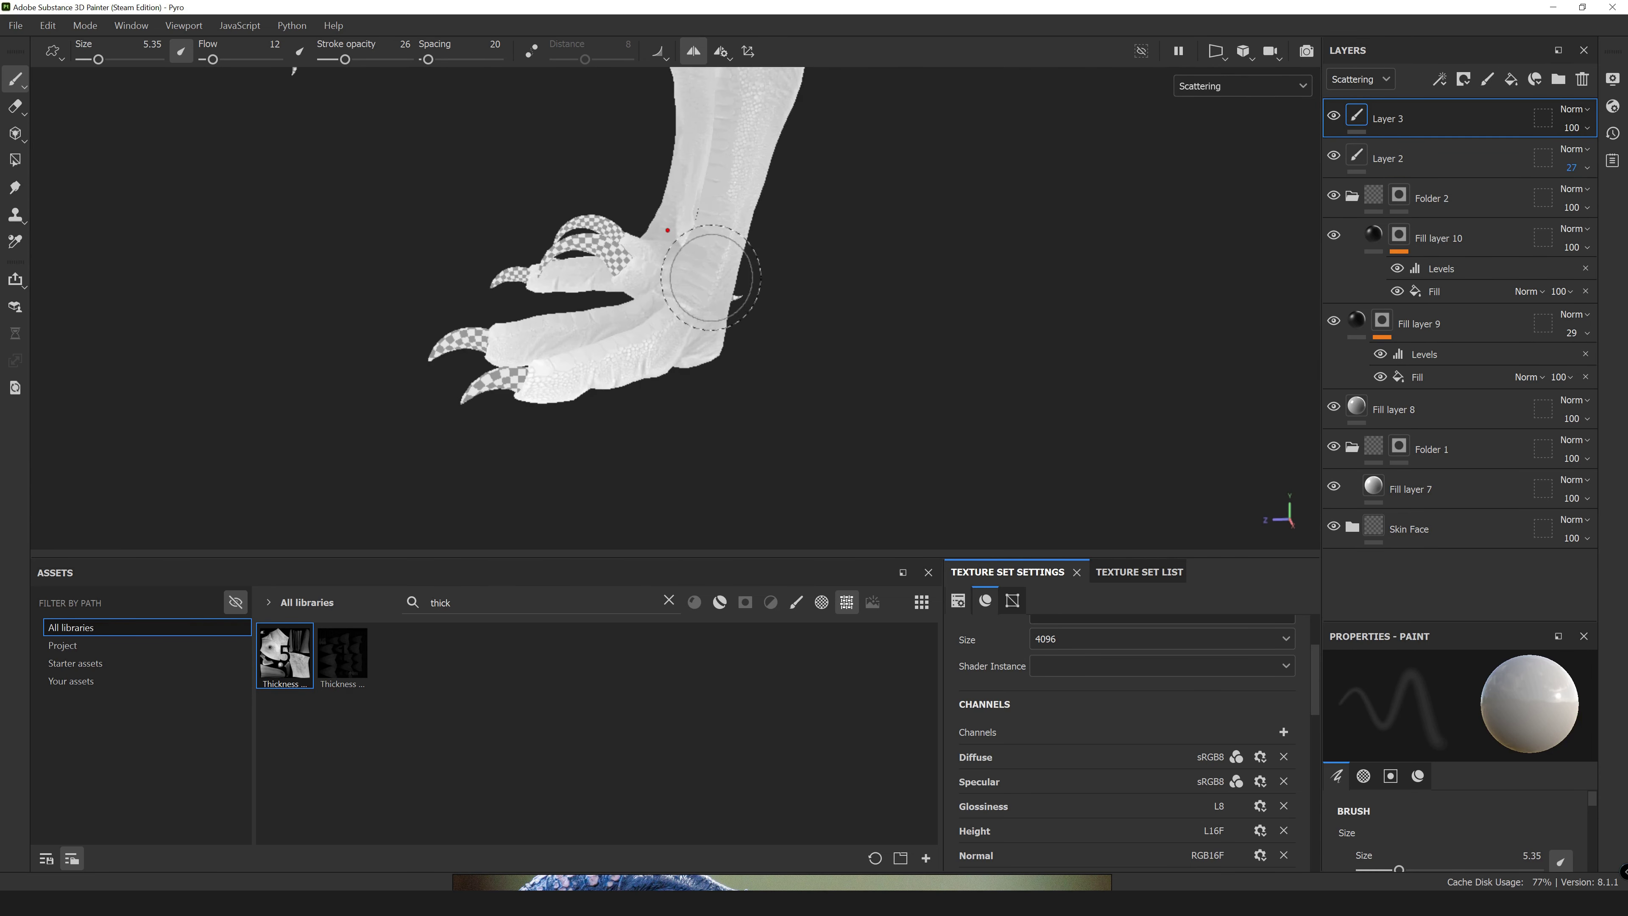
middle_click_drag(641, 192, 641, 449, "alt")
scroll(609, 209, "up", 2)
scroll(609, 209, "down", 5)
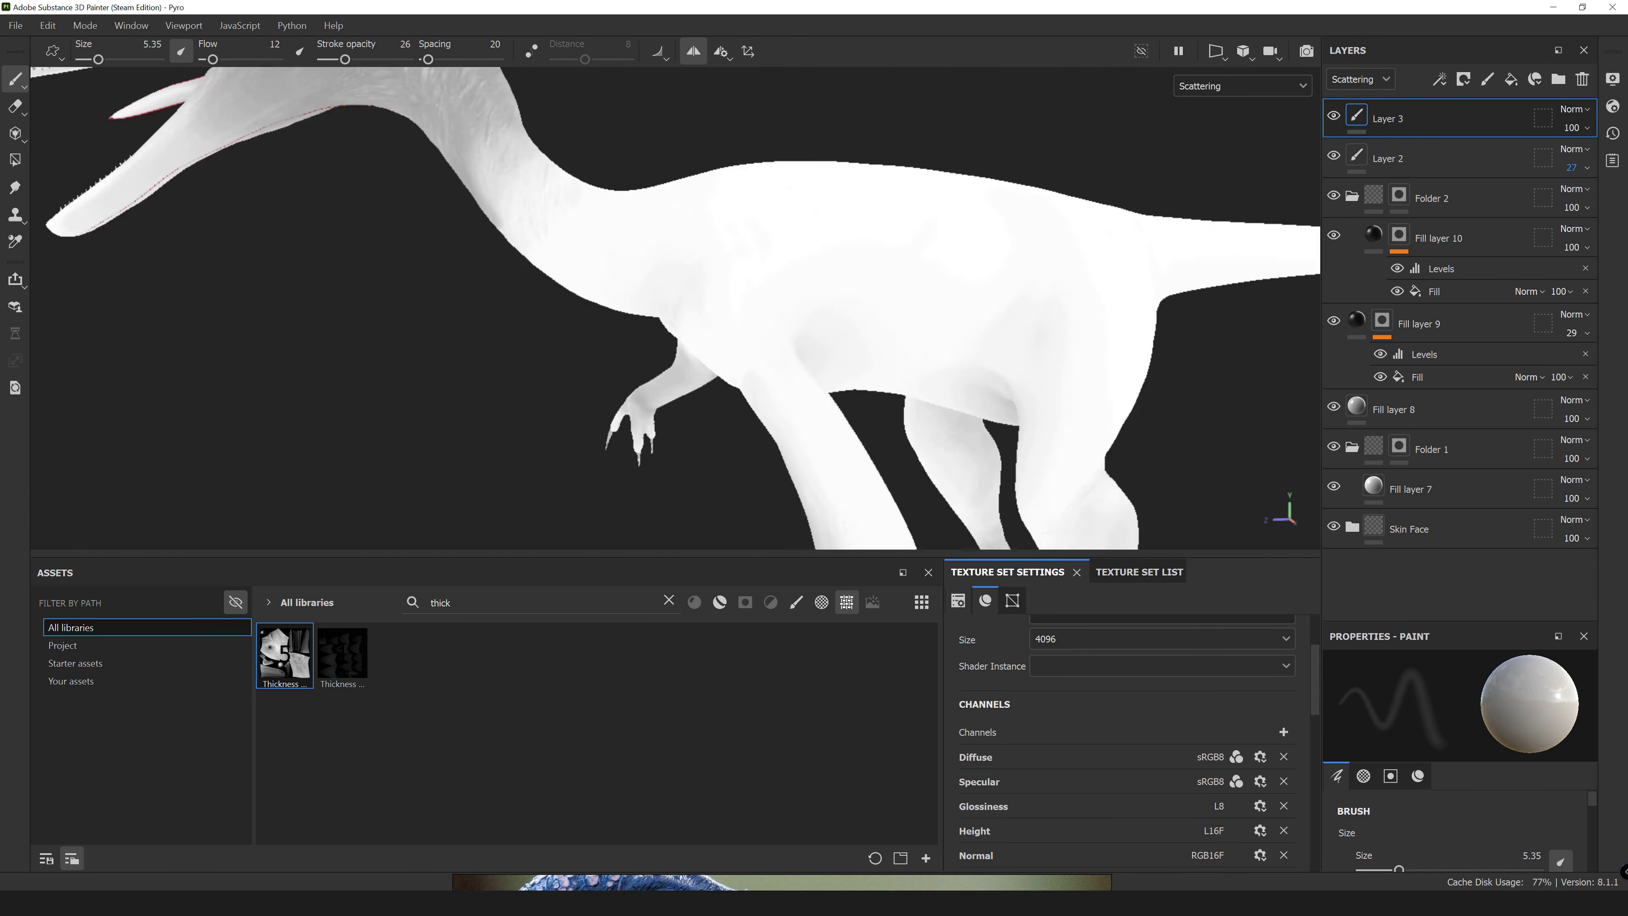
scroll(733, 280, "up", 4)
scroll(734, 280, "up", 2)
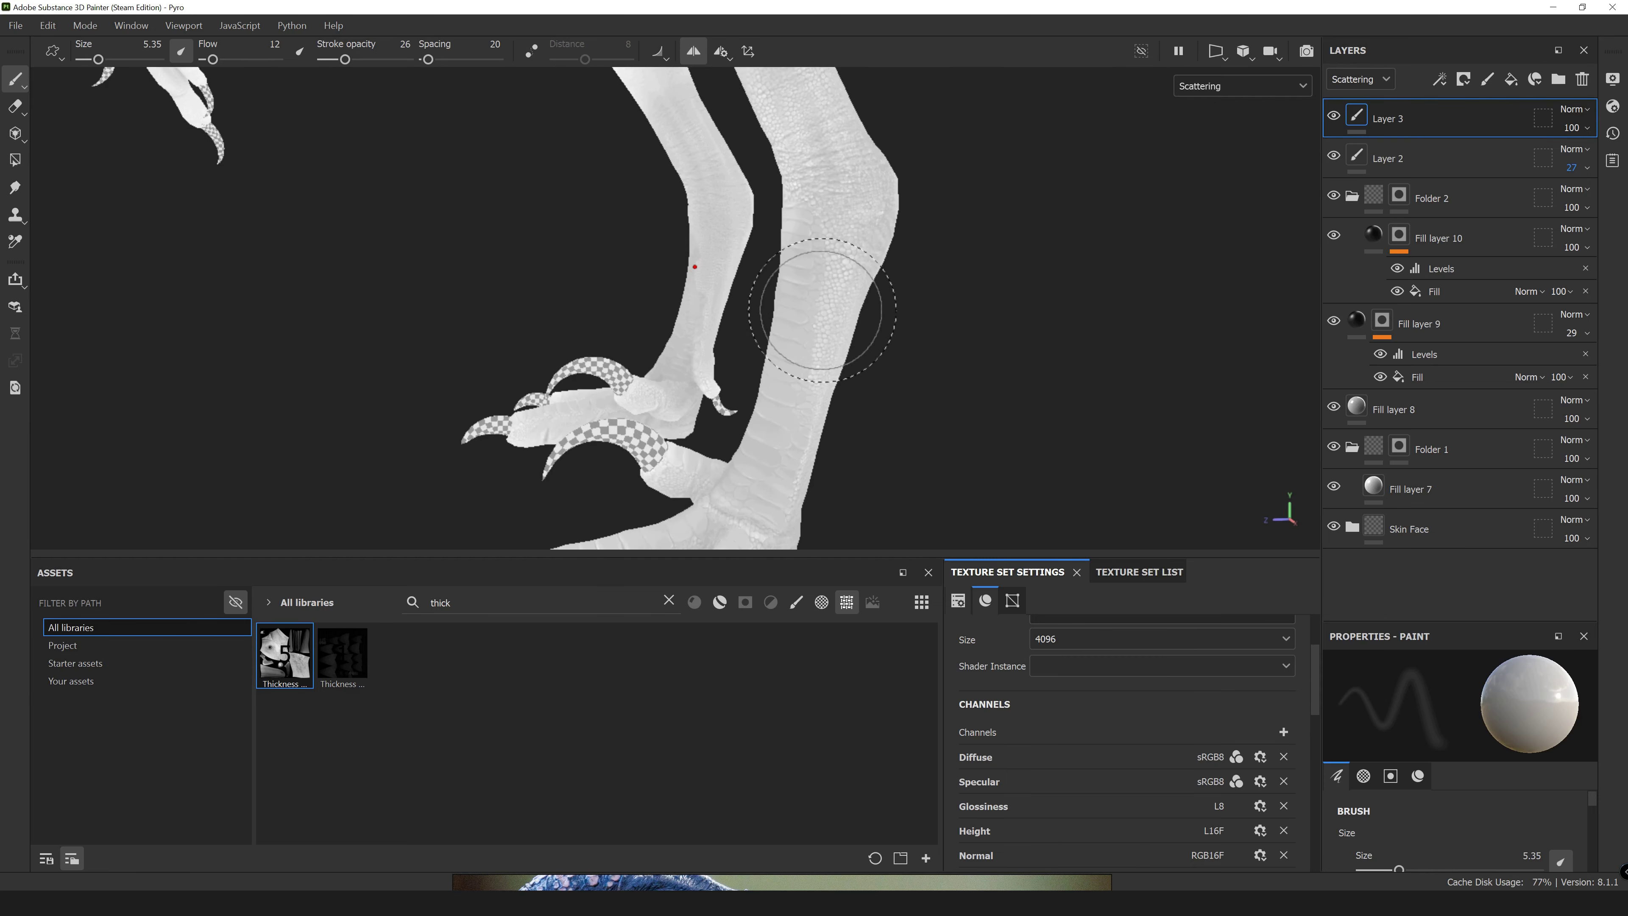
scroll(823, 310, "down", 5)
scroll(646, 292, "up", 5)
scroll(646, 291, "down", 2)
middle_click_drag(577, 320, 535, 212, "alt")
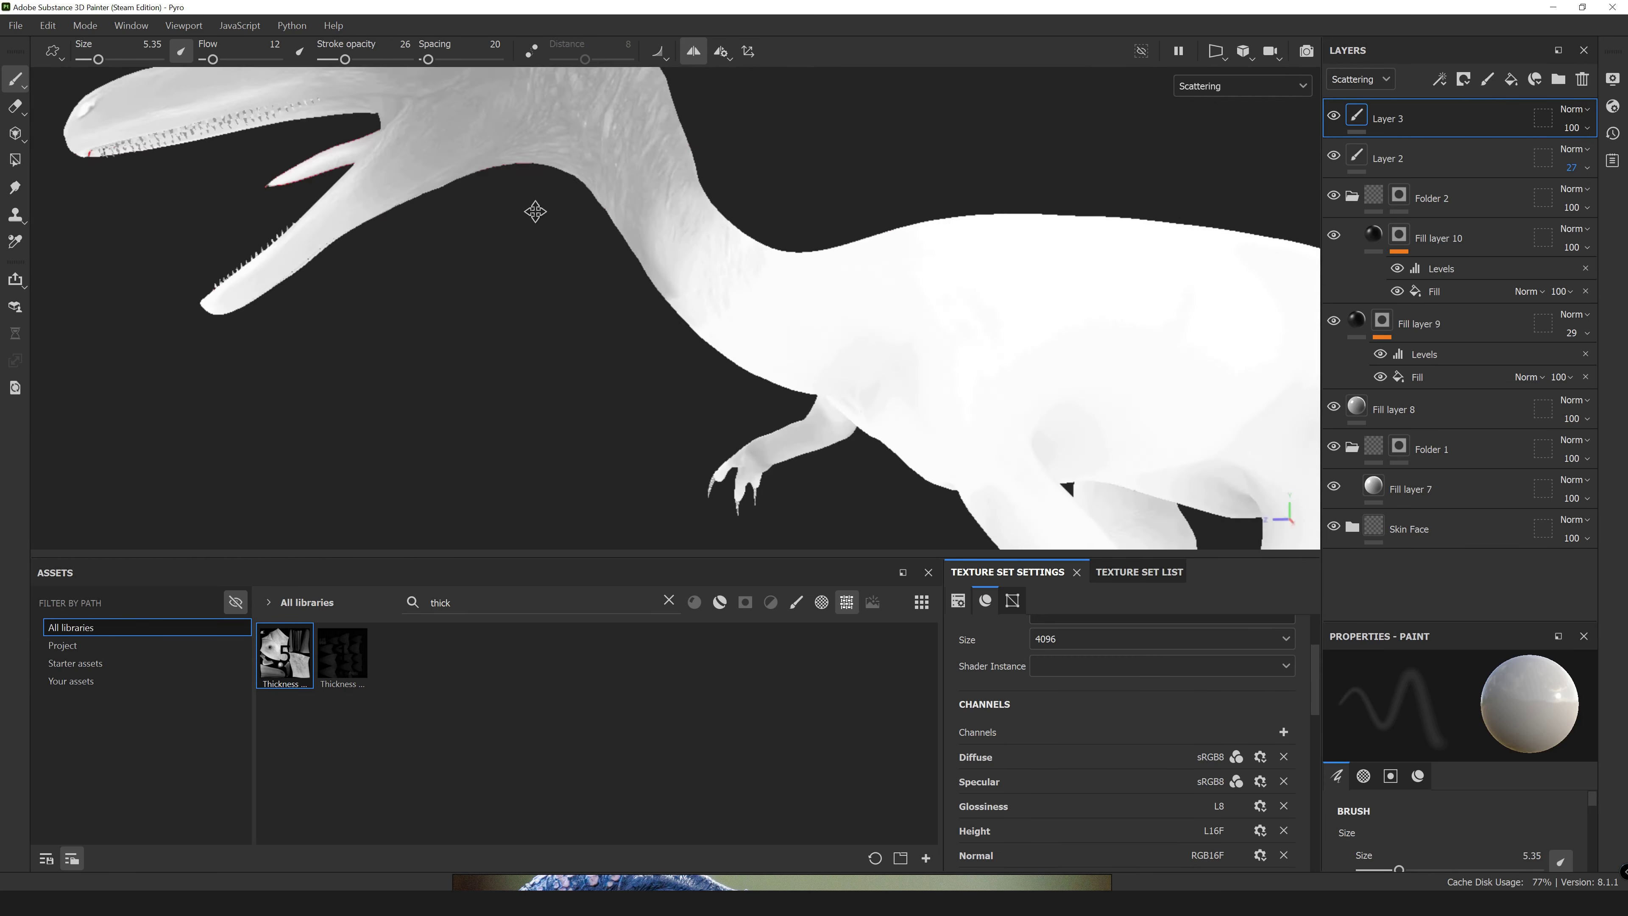
scroll(722, 326, "up", 5)
scroll(851, 301, "down", 3)
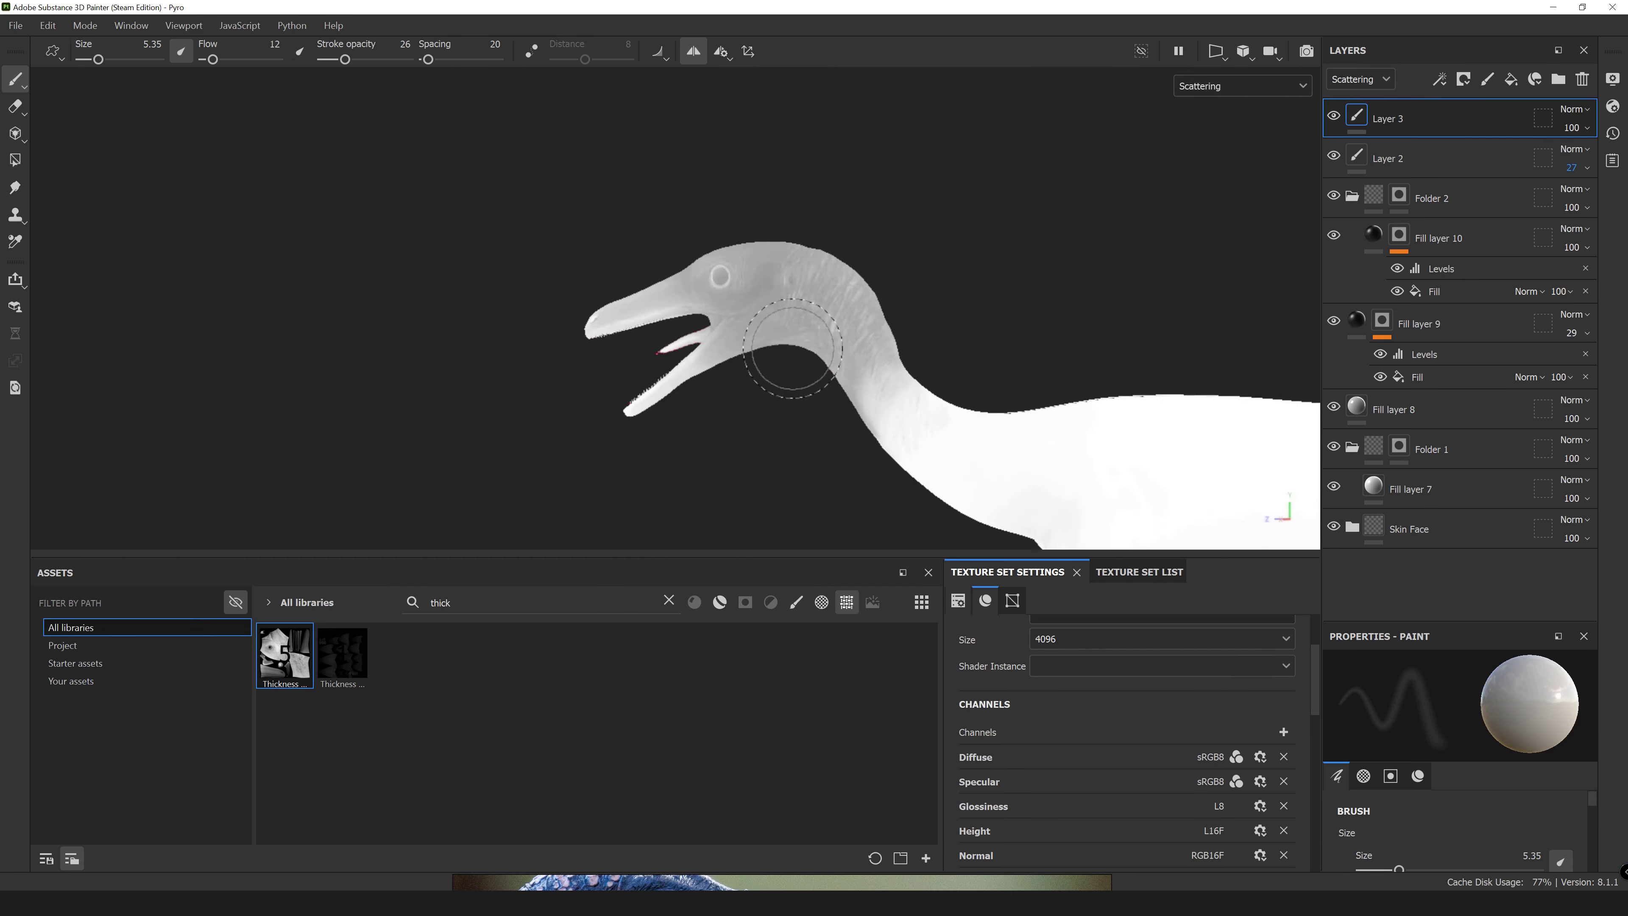
scroll(762, 362, "up", 3)
scroll(727, 262, "up", 3)
scroll(696, 347, "down", 2)
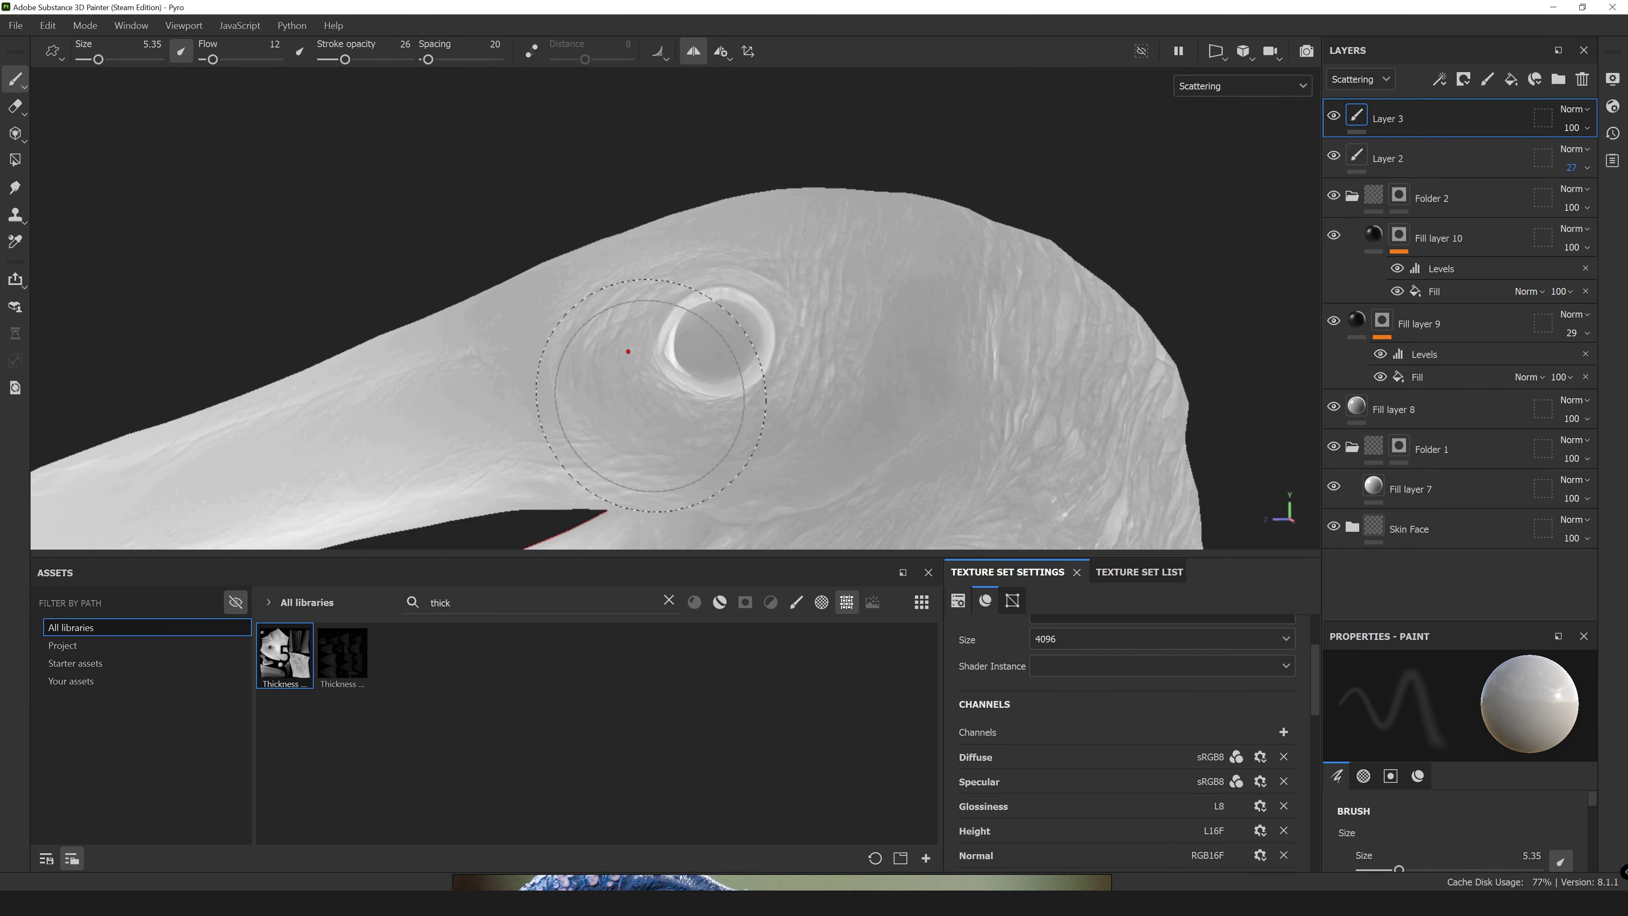
scroll(696, 346, "down", 2)
scroll(697, 346, "up", 3)
Adjust the brush, then add a Levels adjustment to Fill layer 10.
right_click(798, 415)
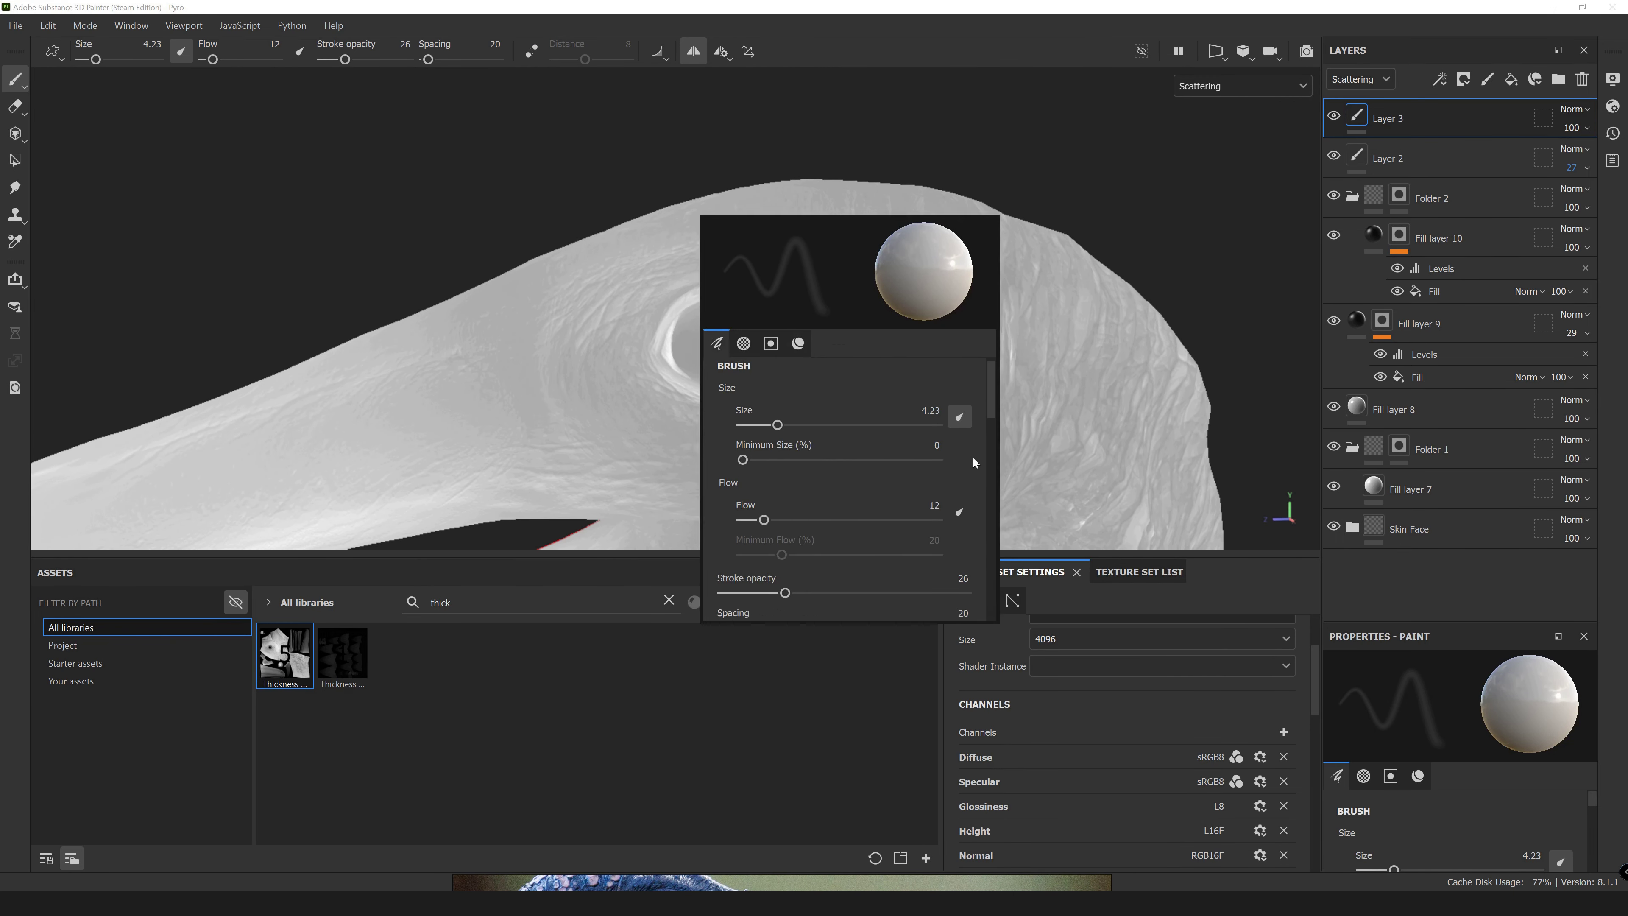
scroll(610, 379, "up", 3)
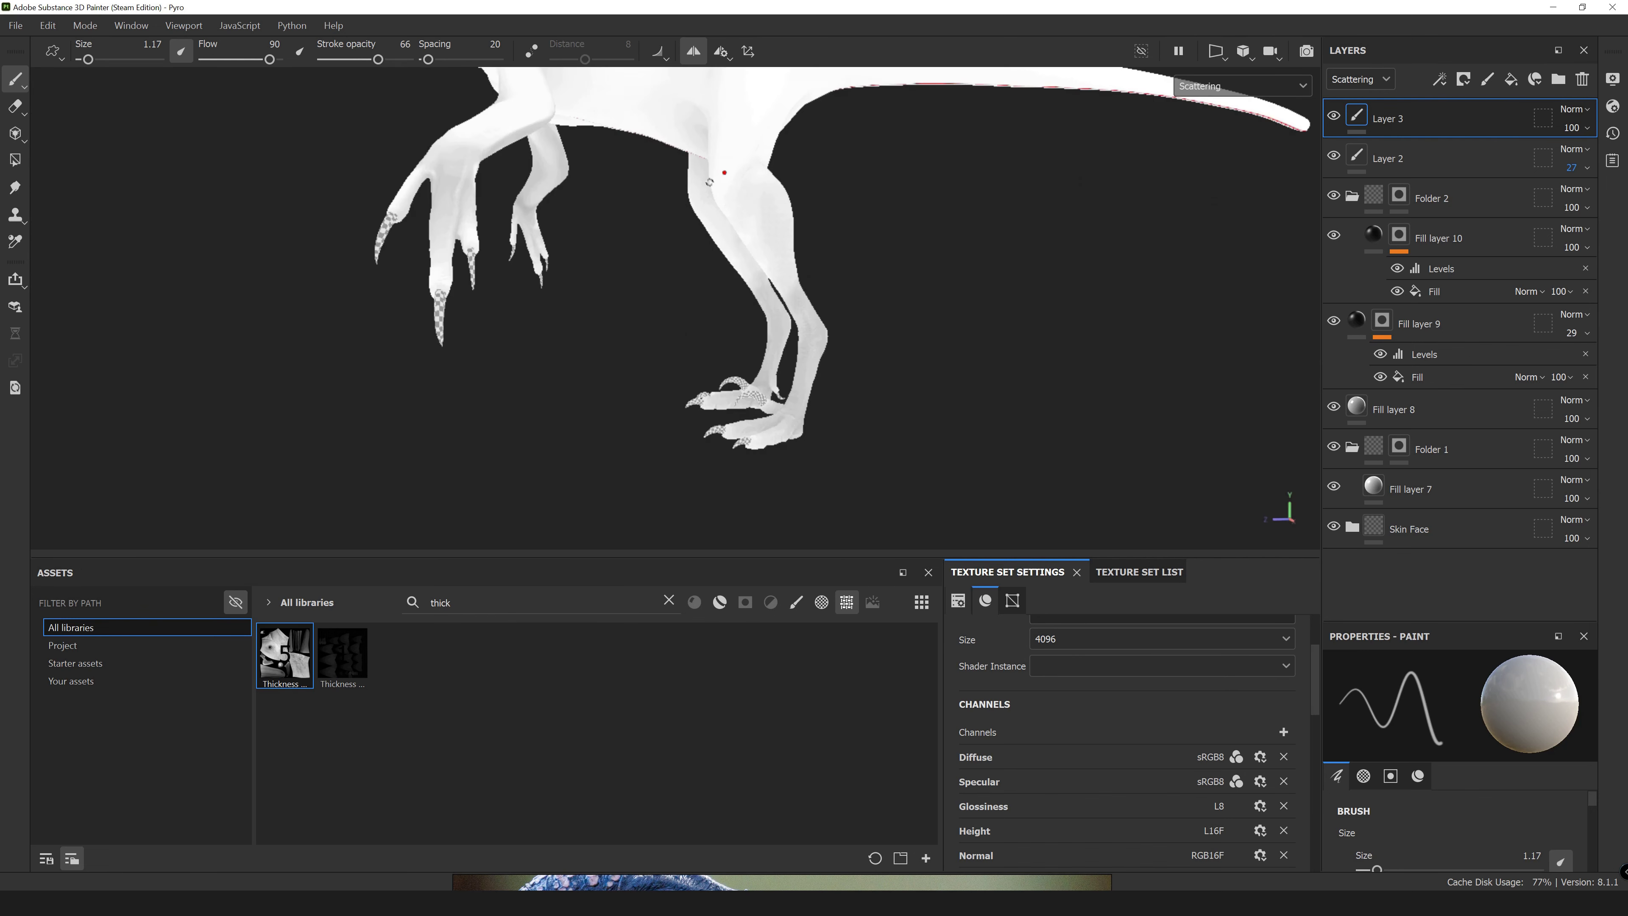
right_click(1399, 234)
left_click(1500, 637)
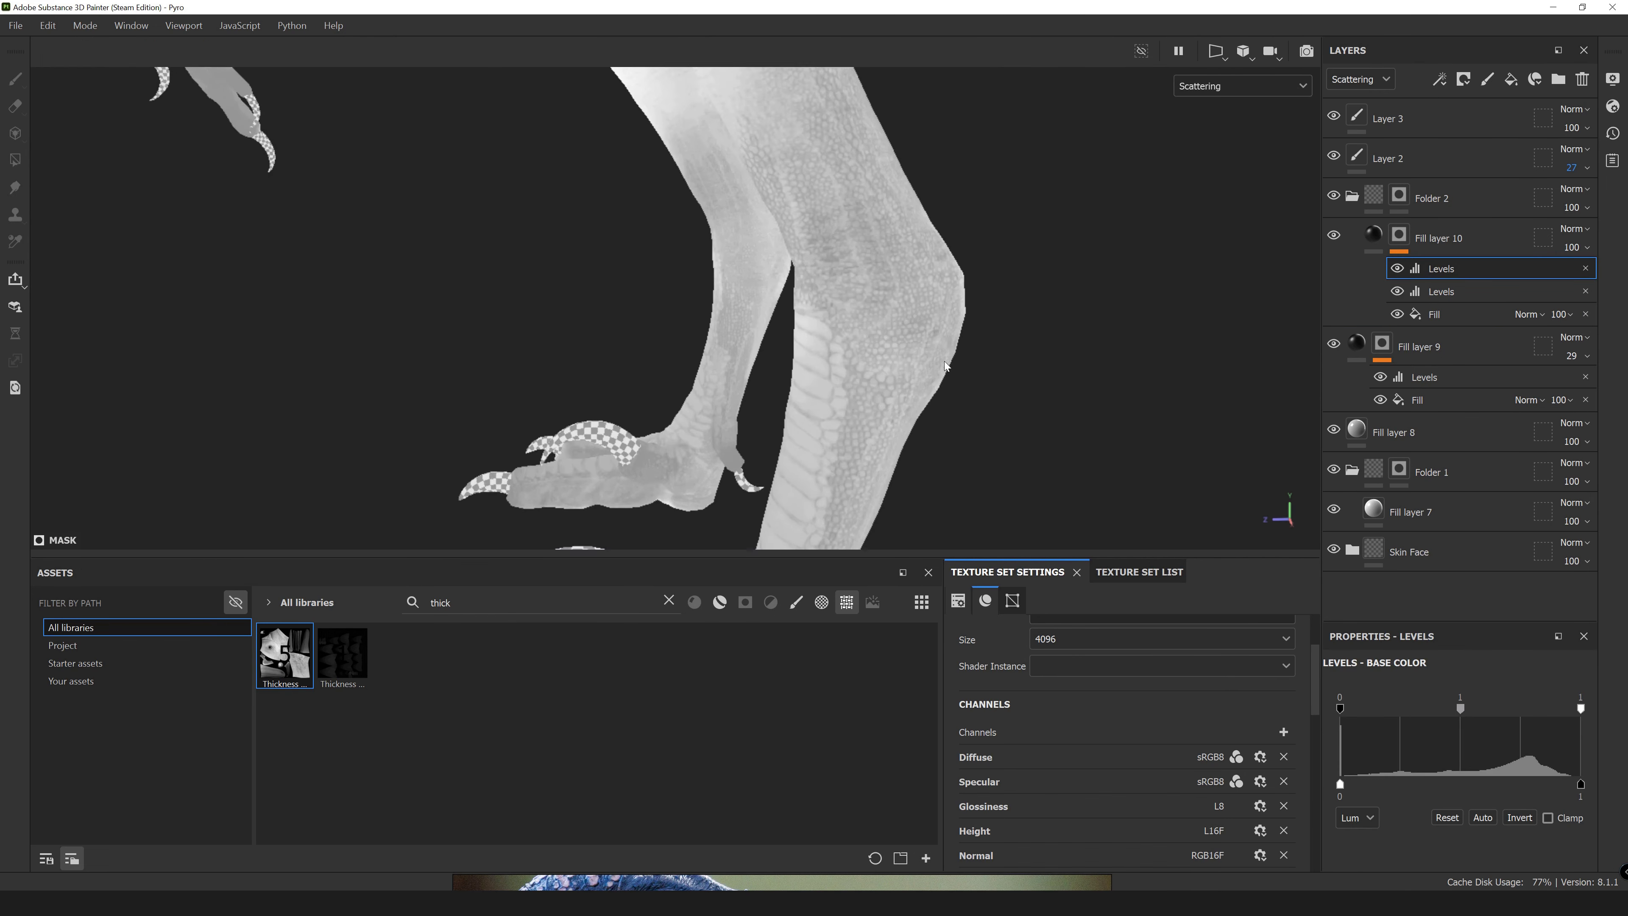
Paste the Levels adjustment onto Fill layer 9.
key("ctrl+v")
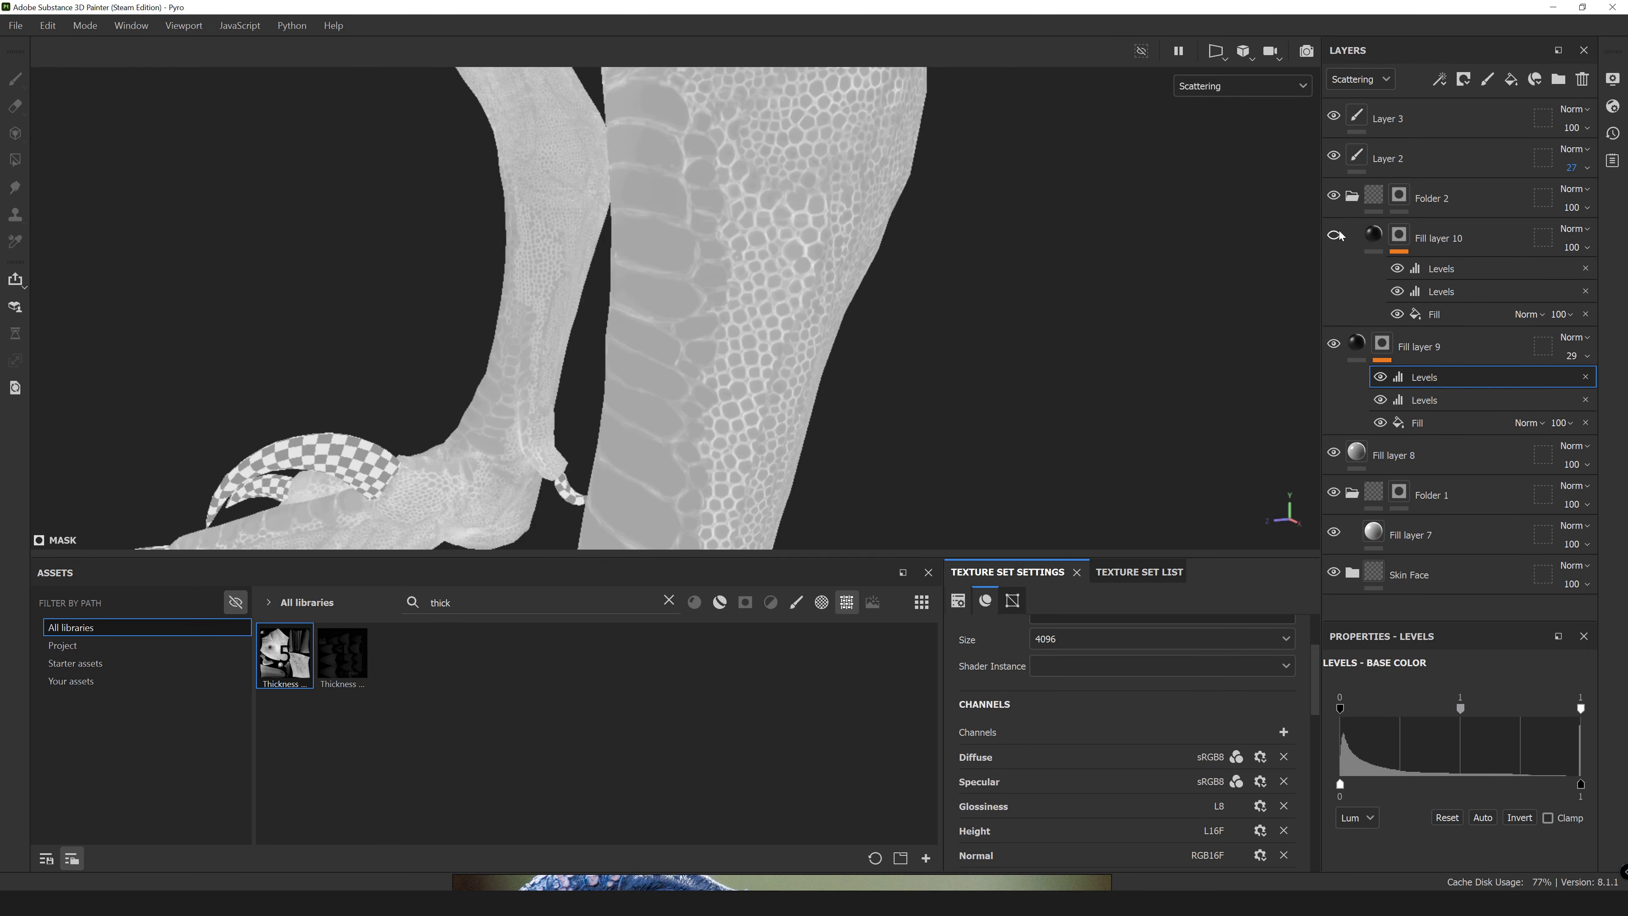
scroll(712, 303, "down", 10)
scroll(713, 302, "up", 6)
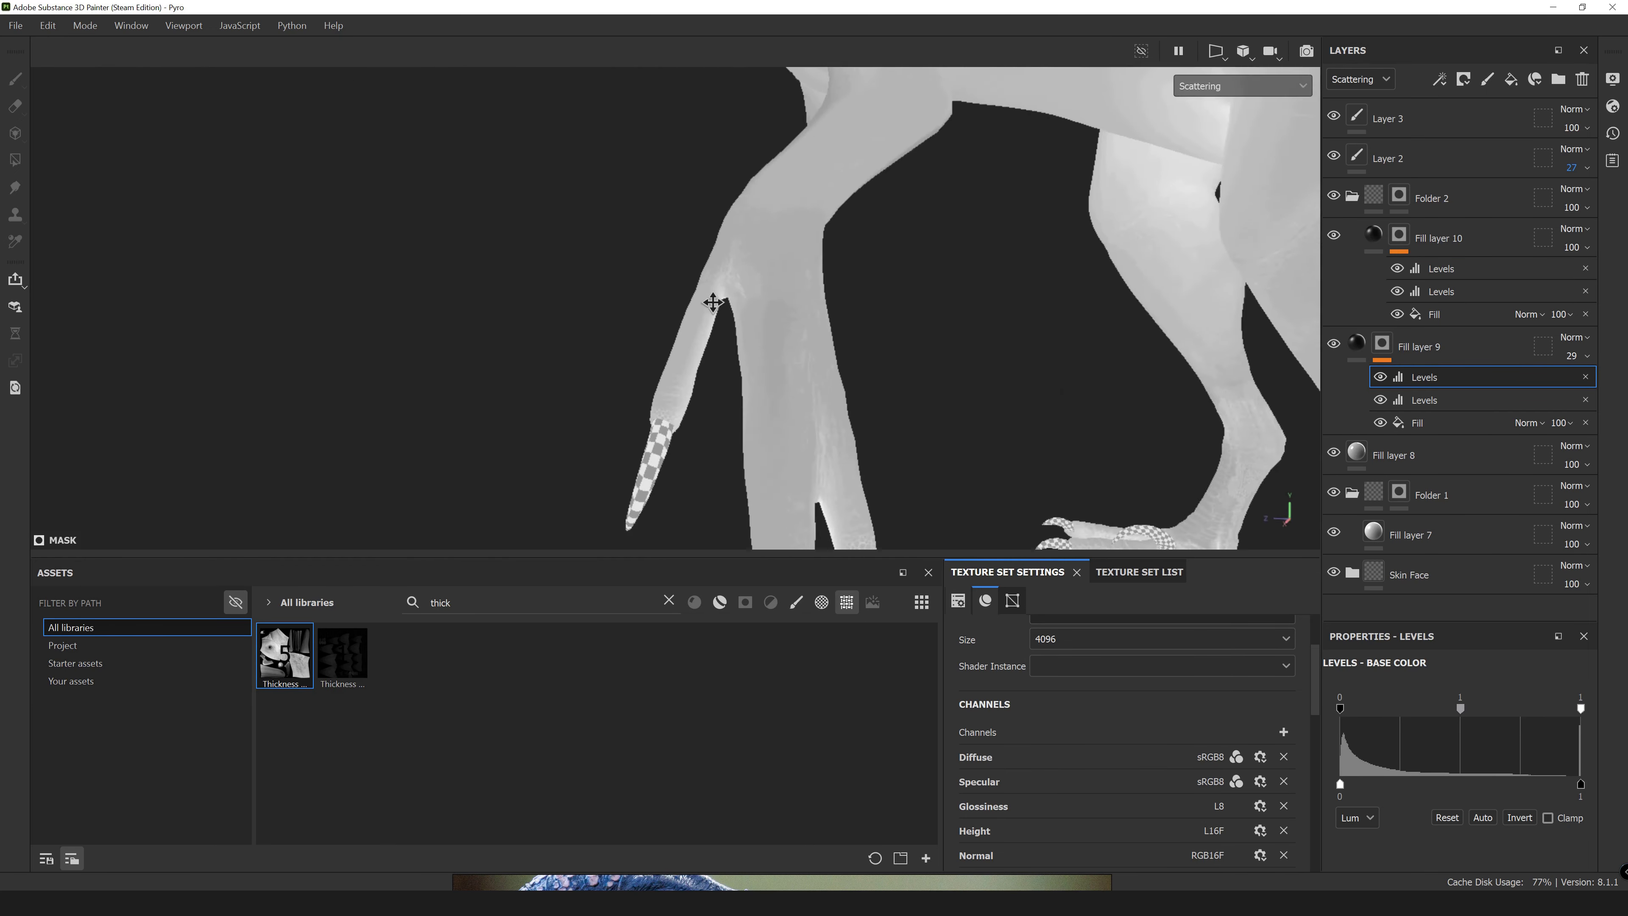
scroll(713, 303, "down", 5)
middle_click_drag(713, 303, 661, 284, "alt")
scroll(661, 284, "up", 5)
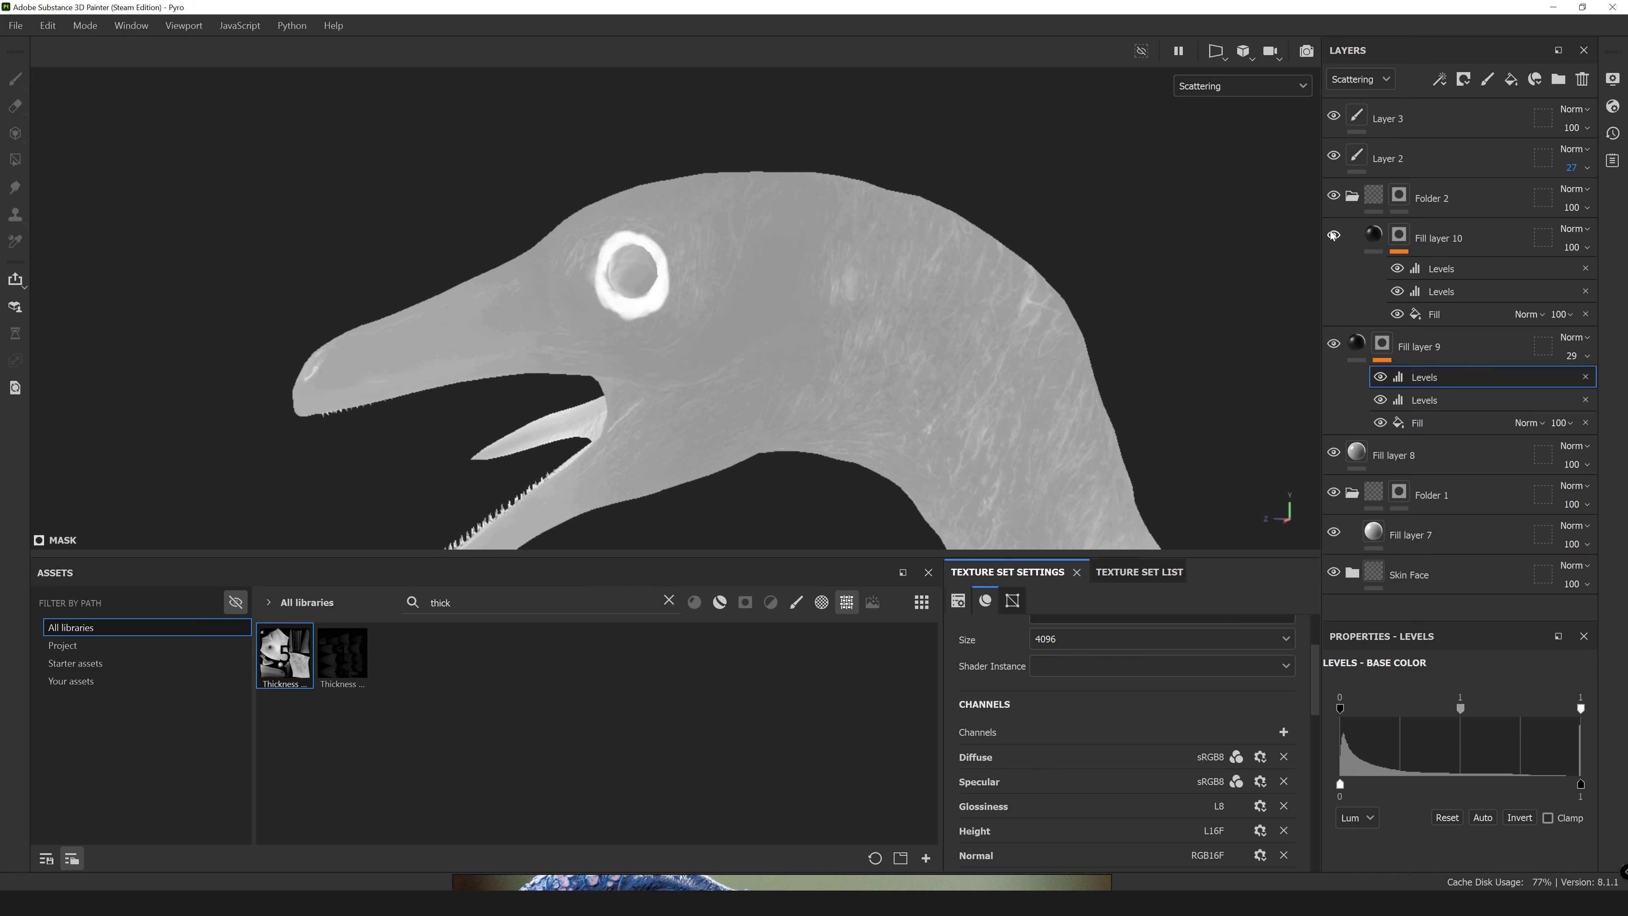
scroll(985, 352, "down", 2)
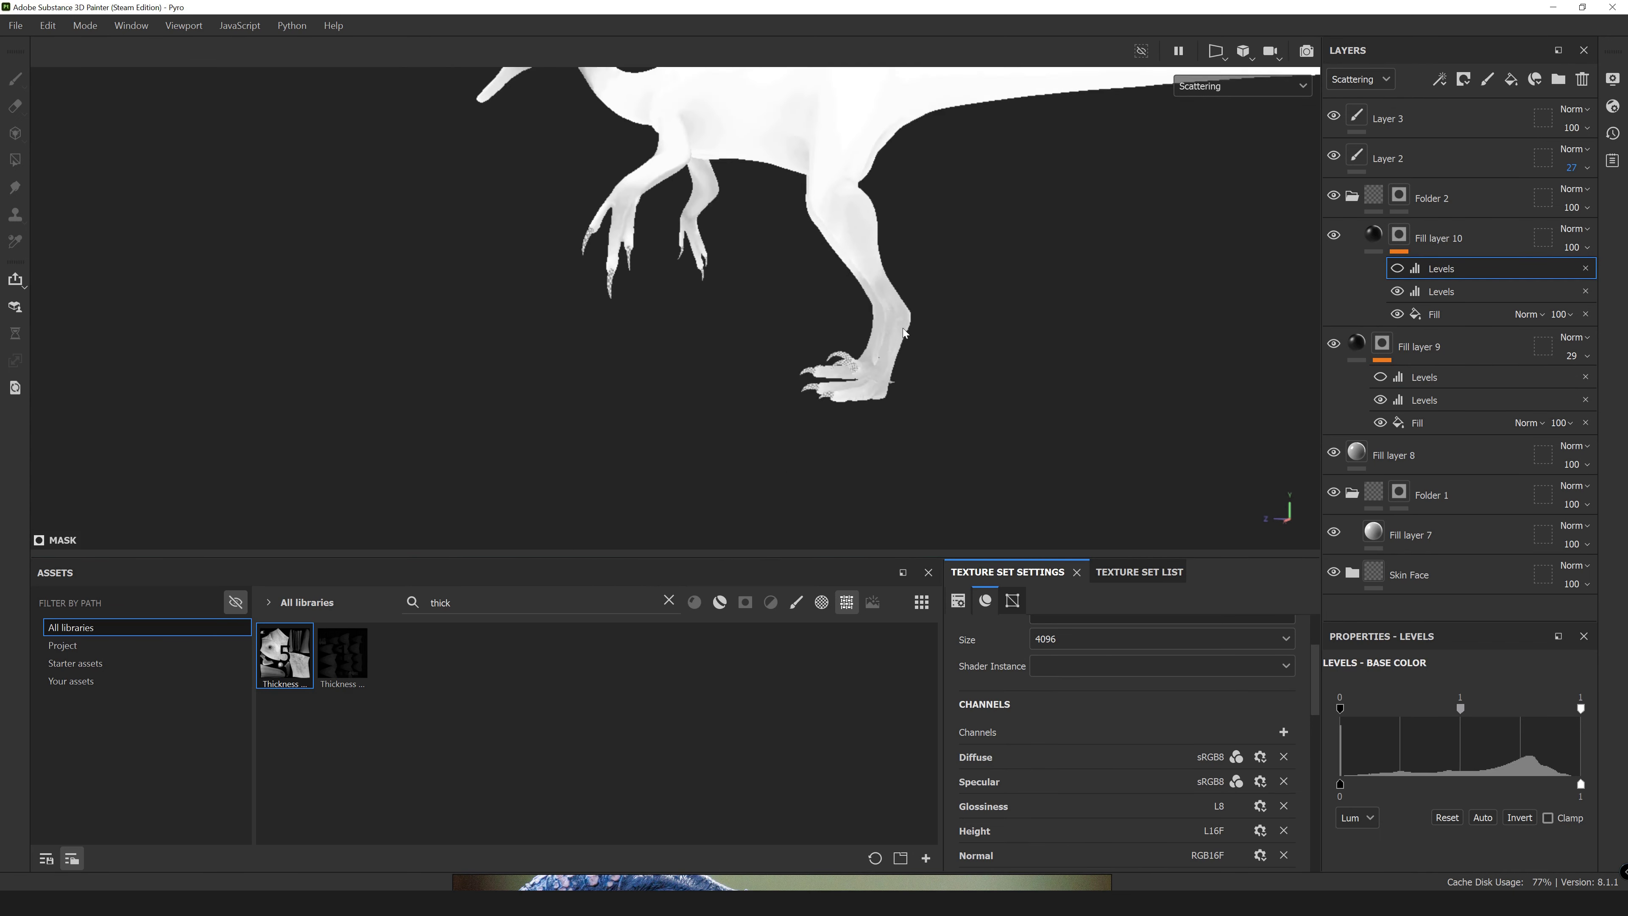
Invert the Levels output and trim the eye ring with a size 1.46 eraser.
left_click(1521, 828)
scroll(825, 283, "down", 2)
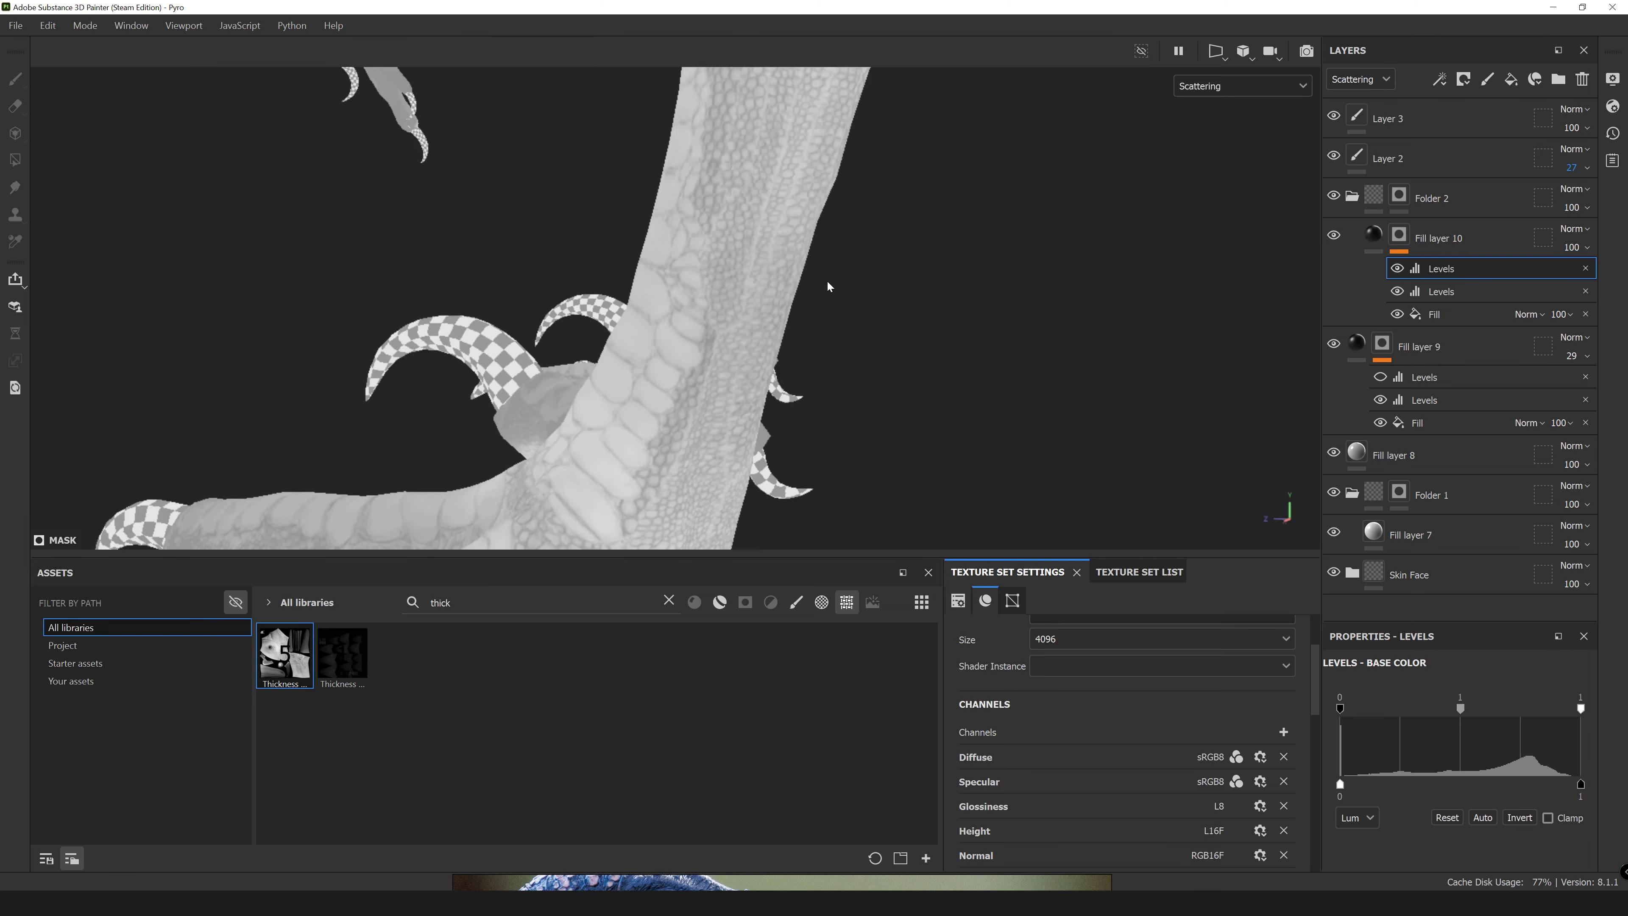
scroll(718, 189, "down", 3)
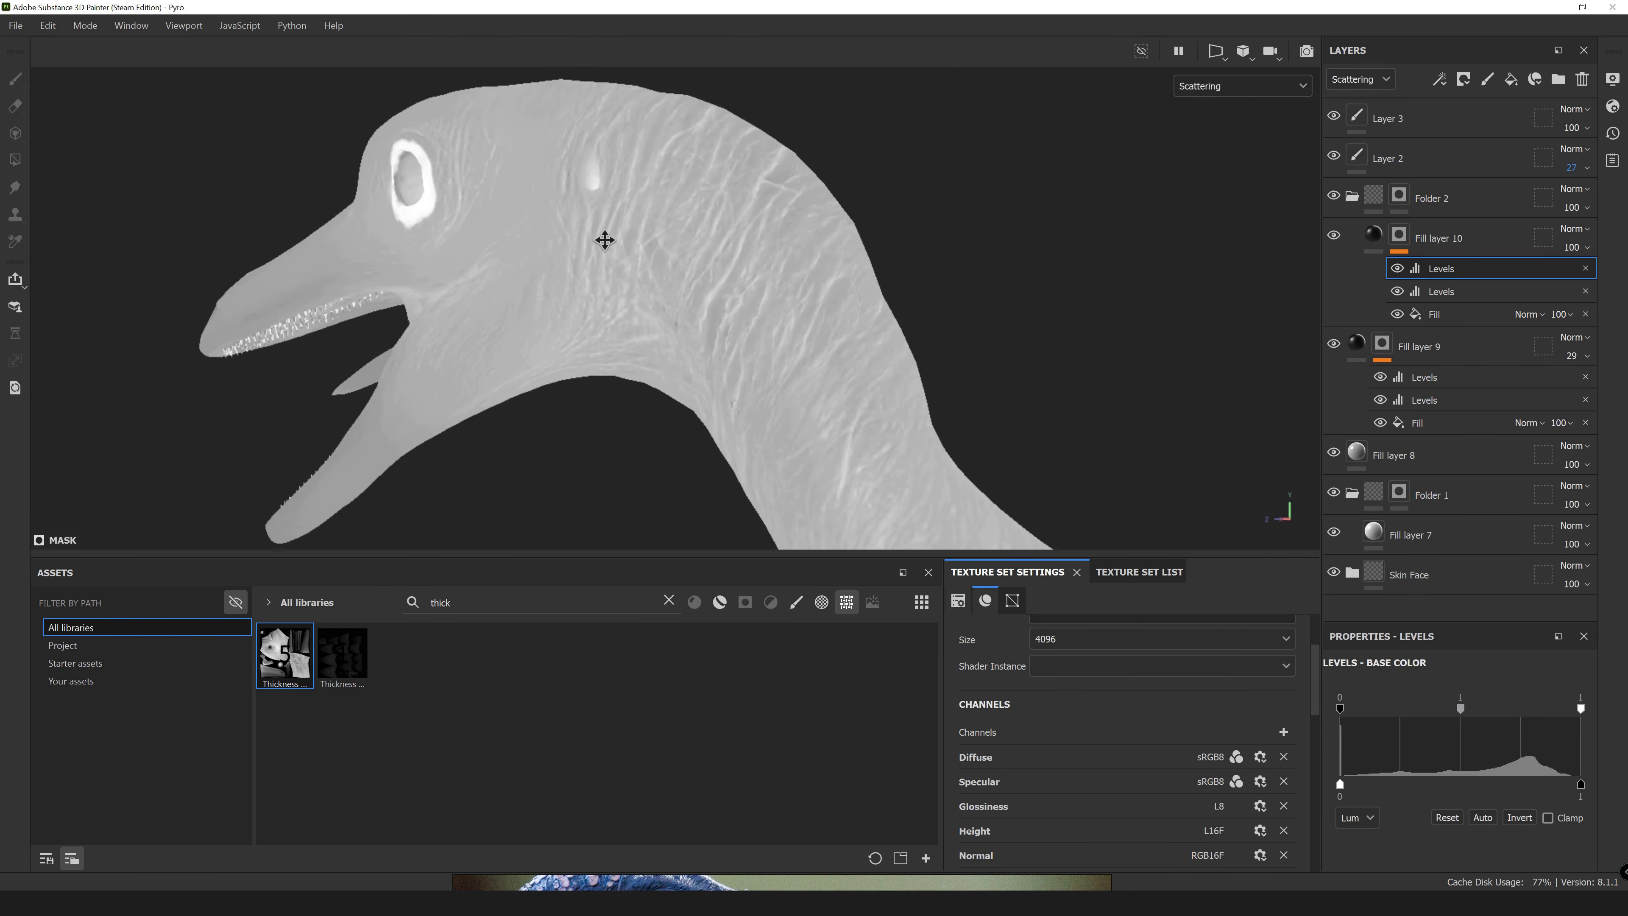
left_click_drag(791, 298, 897, 271, "alt")
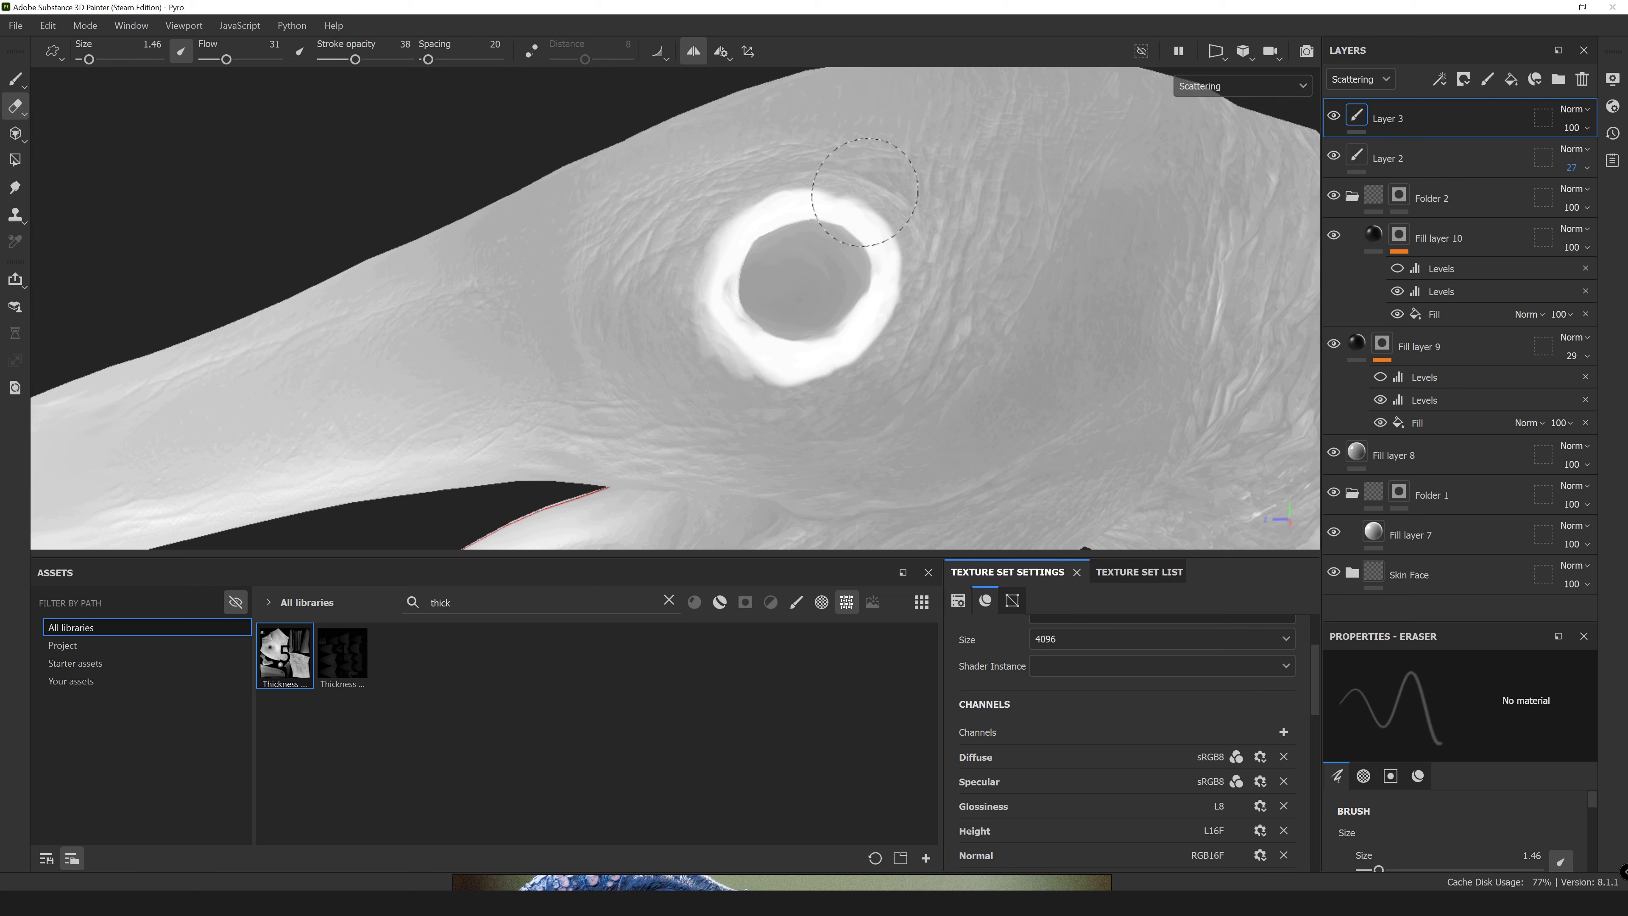
Add a Blur filter to Layer 3 with Blur Intensity 1.1 to soften the eye ring.
right_click(1352, 103)
left_click(1436, 570)
left_click_drag(1369, 815, 1363, 815)
scroll(763, 246, "down", 5)
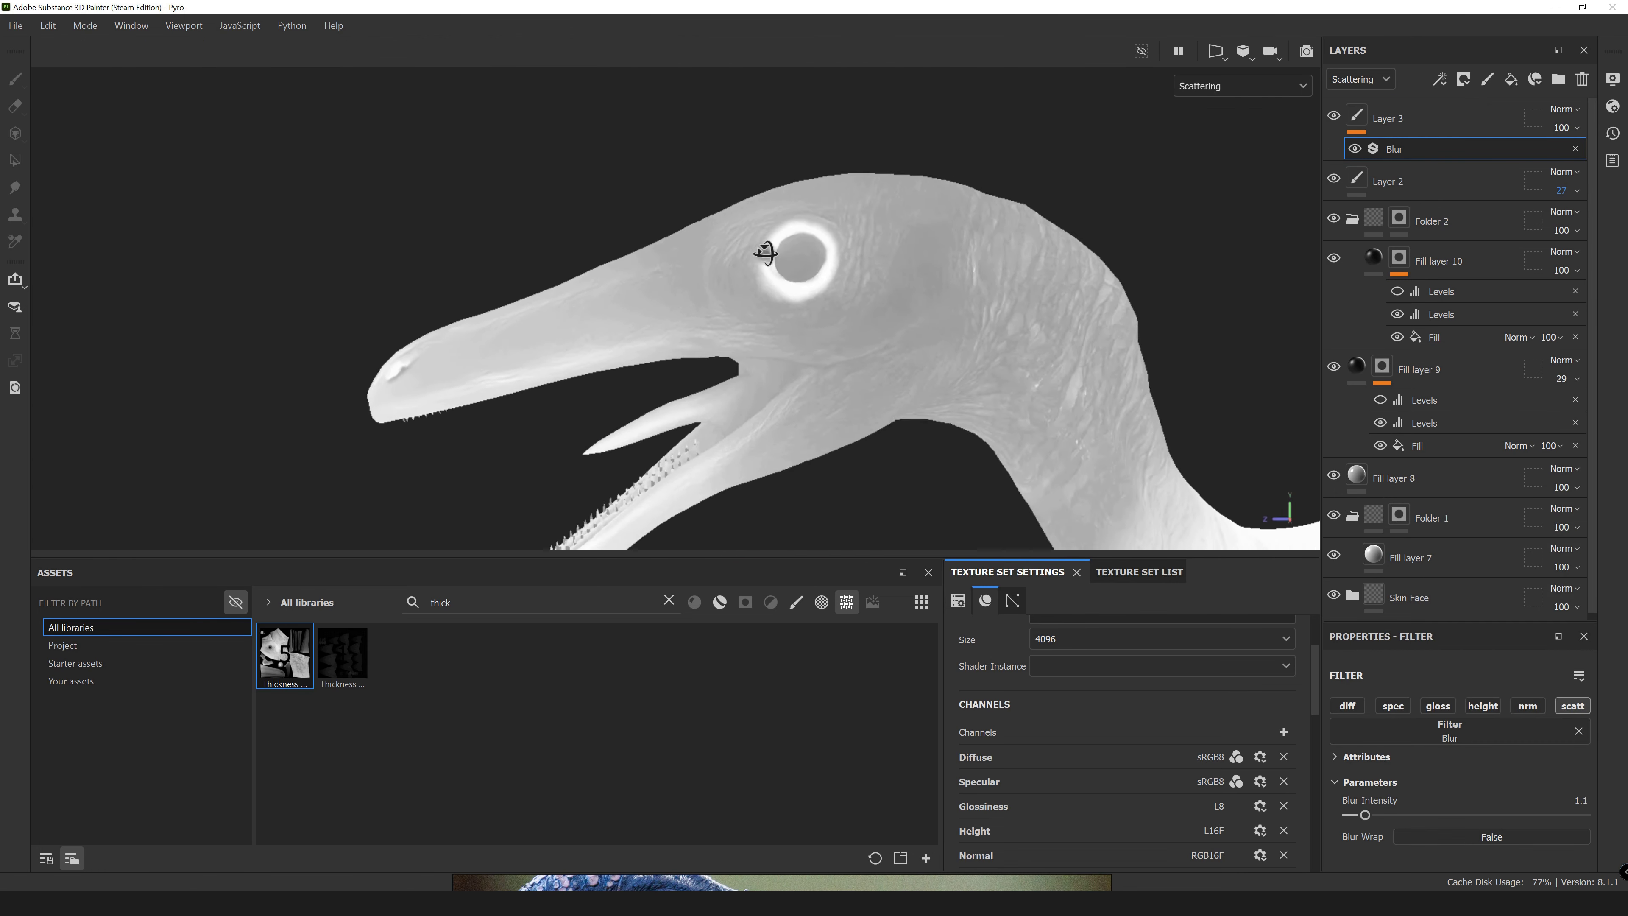
scroll(716, 335, "down", 3)
mouse_move(716, 335)
left_mouse_down("alt")
mouse_move(663, 330)
mouse_move(555, 200)
mouse_move(647, 335)
mouse_move(769, 449)
left_mouse_up("alt")
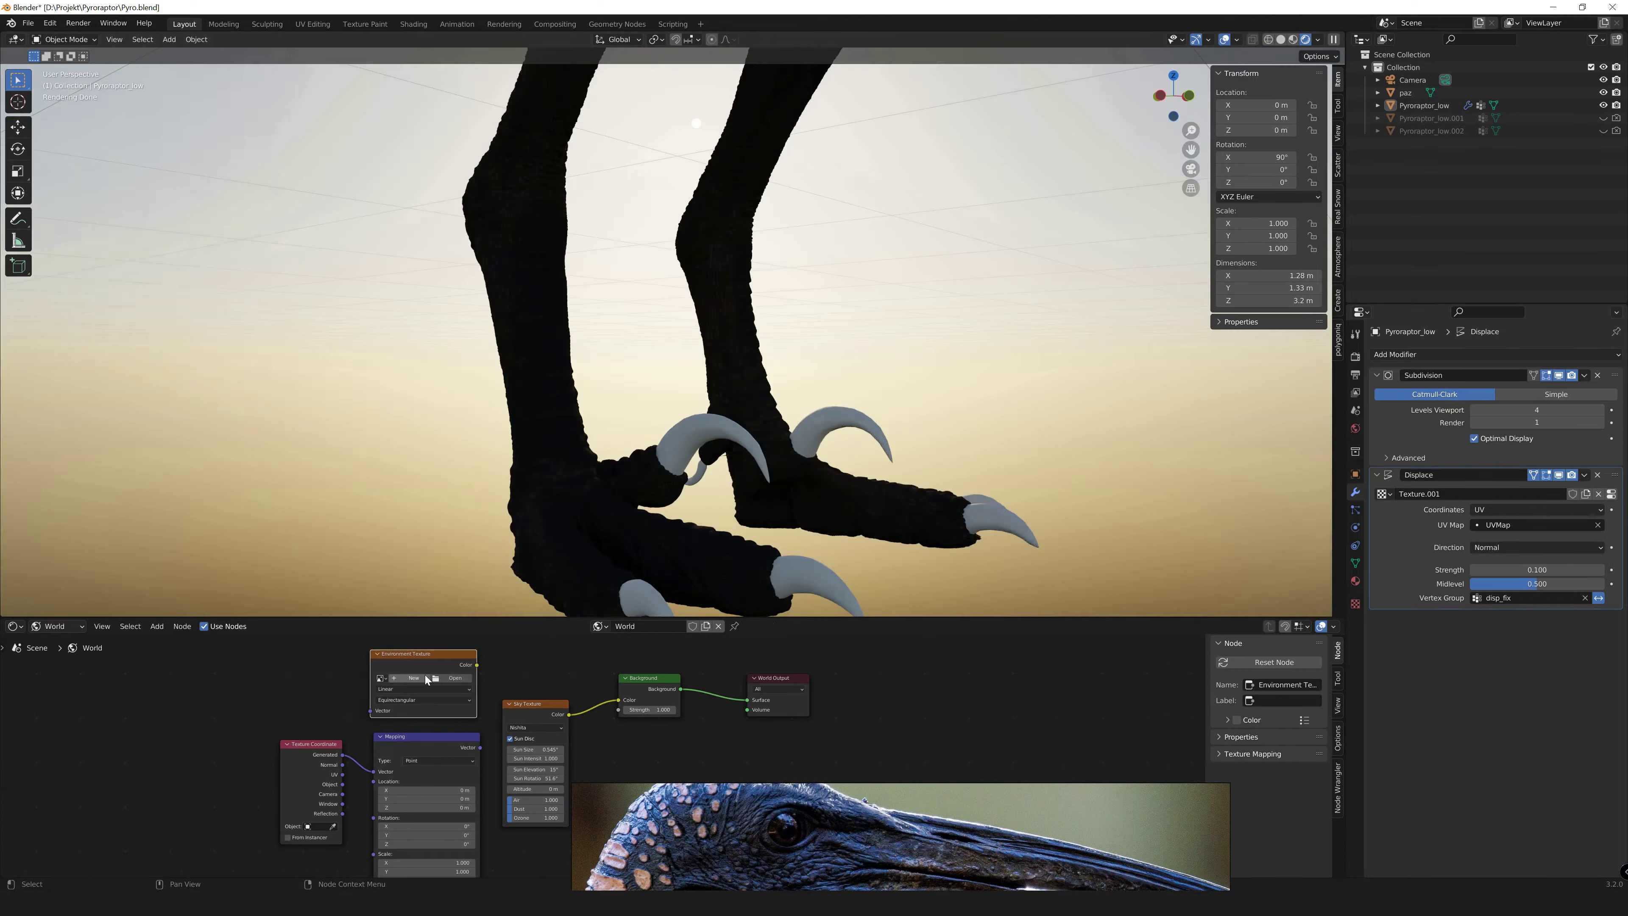
Load the lake-and-hills HDRI as Blender's environment and view the rendered raptor.
left_click(428, 677)
double_click(774, 307)
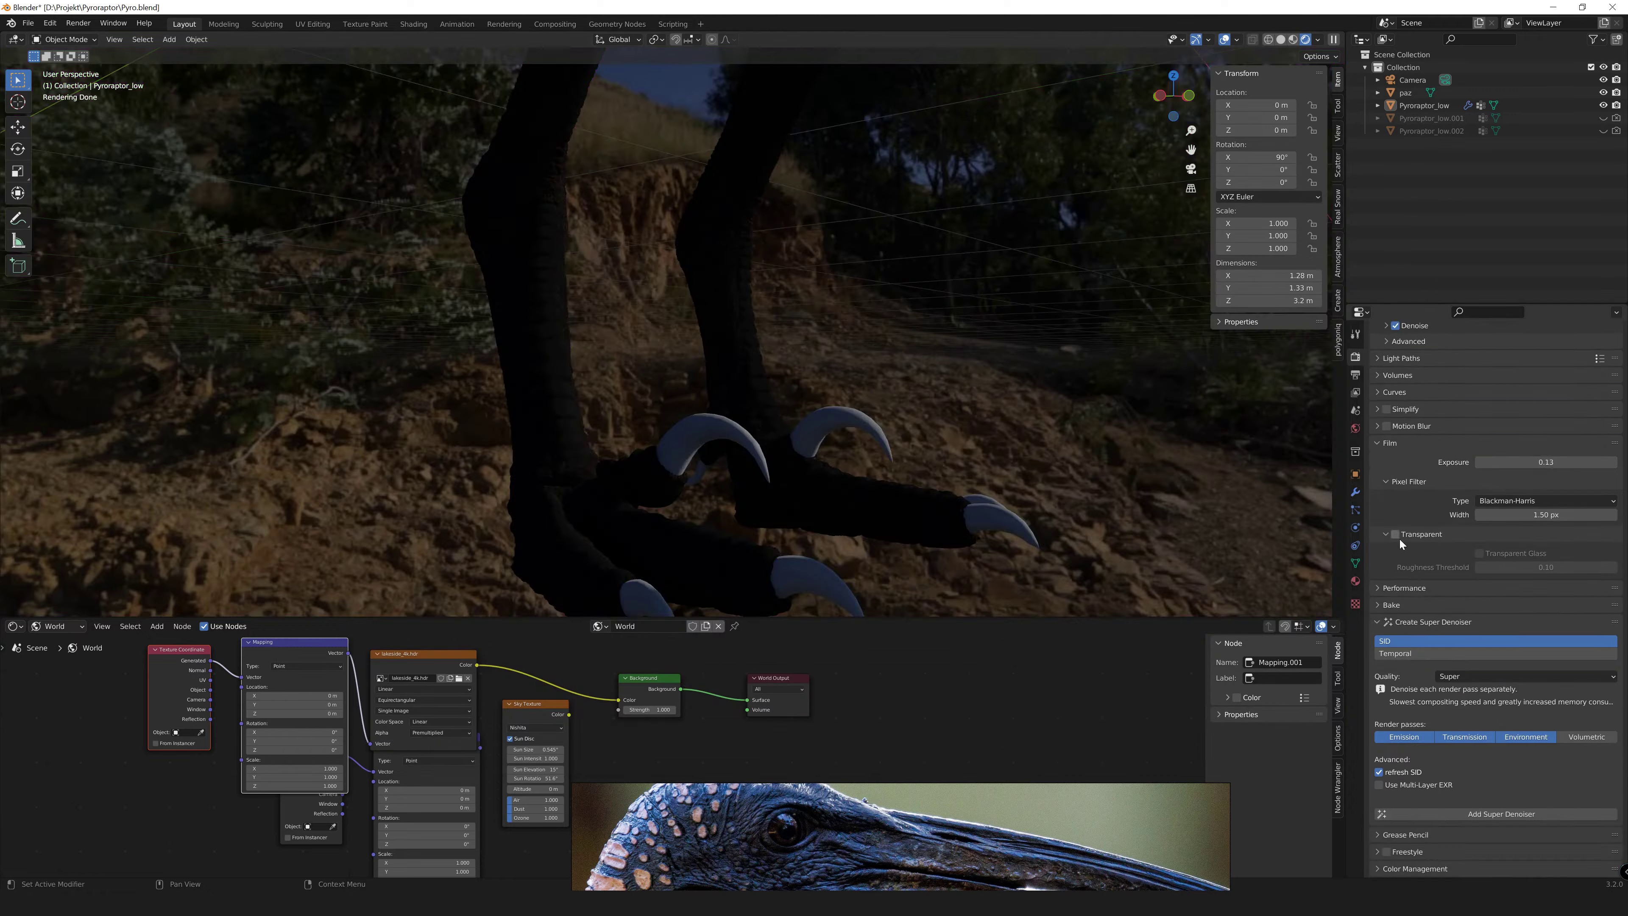
scroll(707, 410, "down", 5)
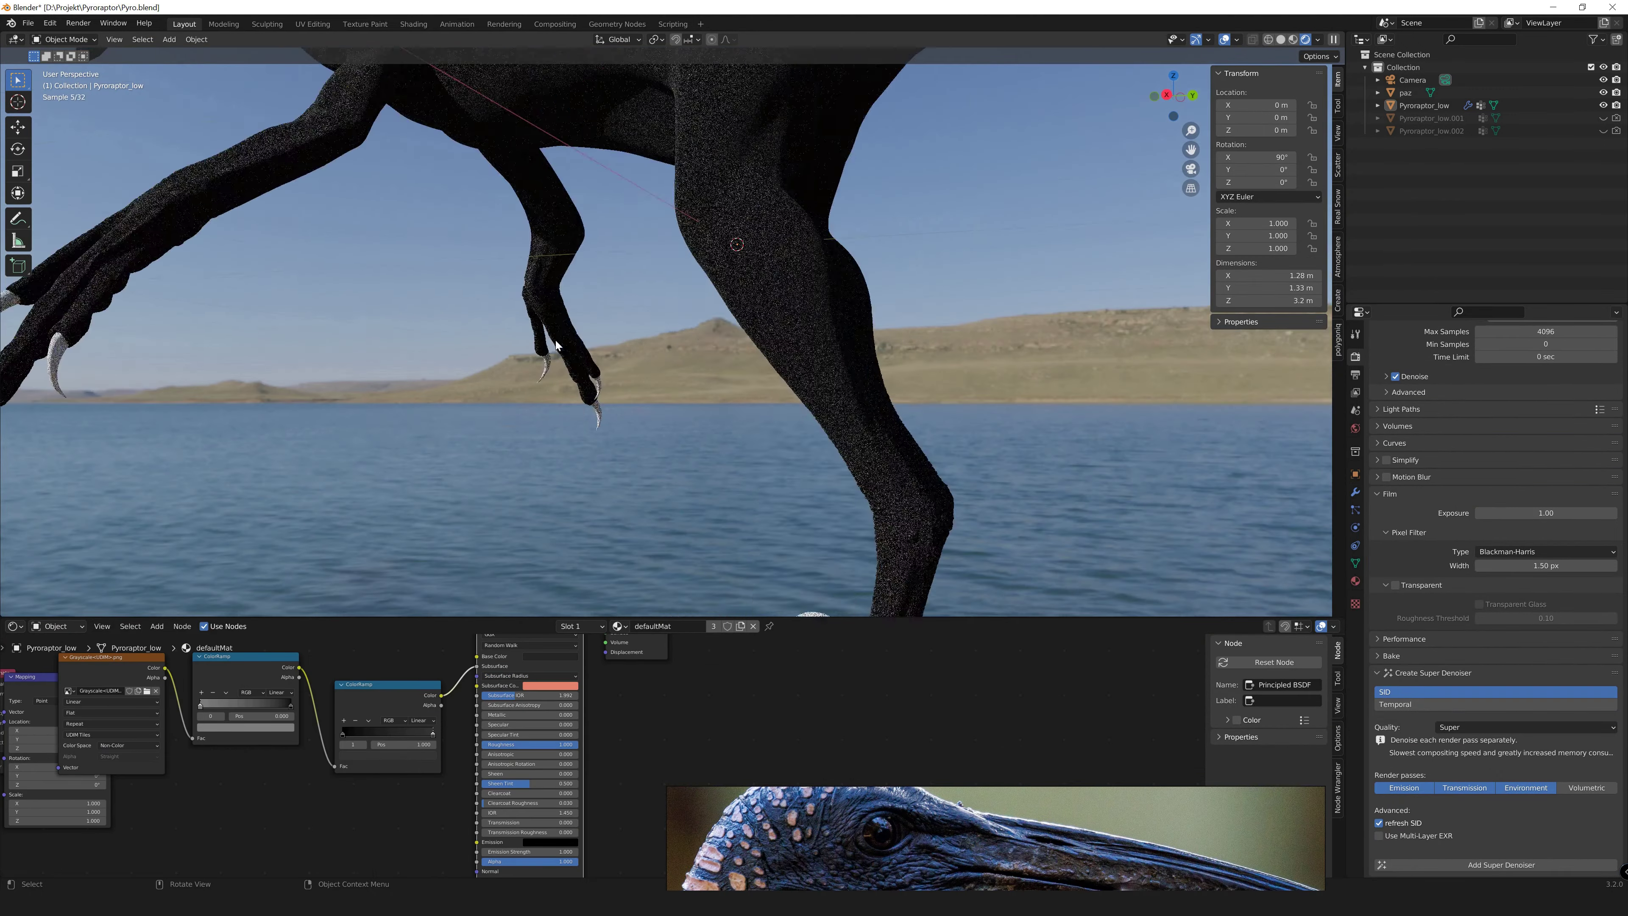
middle_click_drag(641, 398, 707, 410)
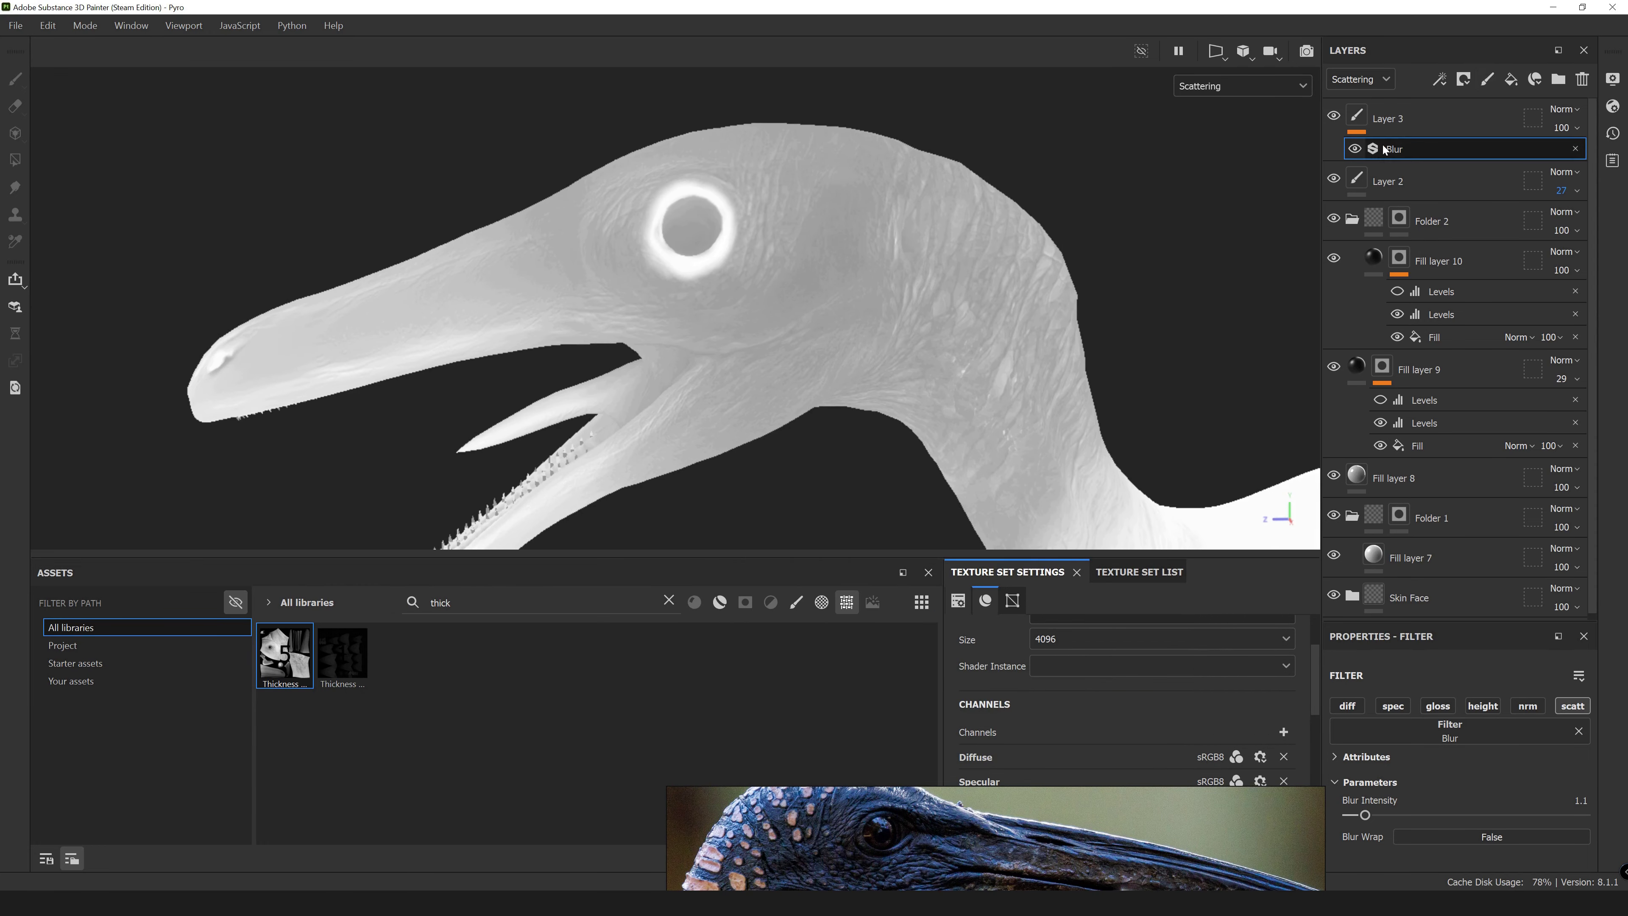
Add paint Layer 4 and paint scattering over the head, body and arm with low flow.
left_click(1487, 78)
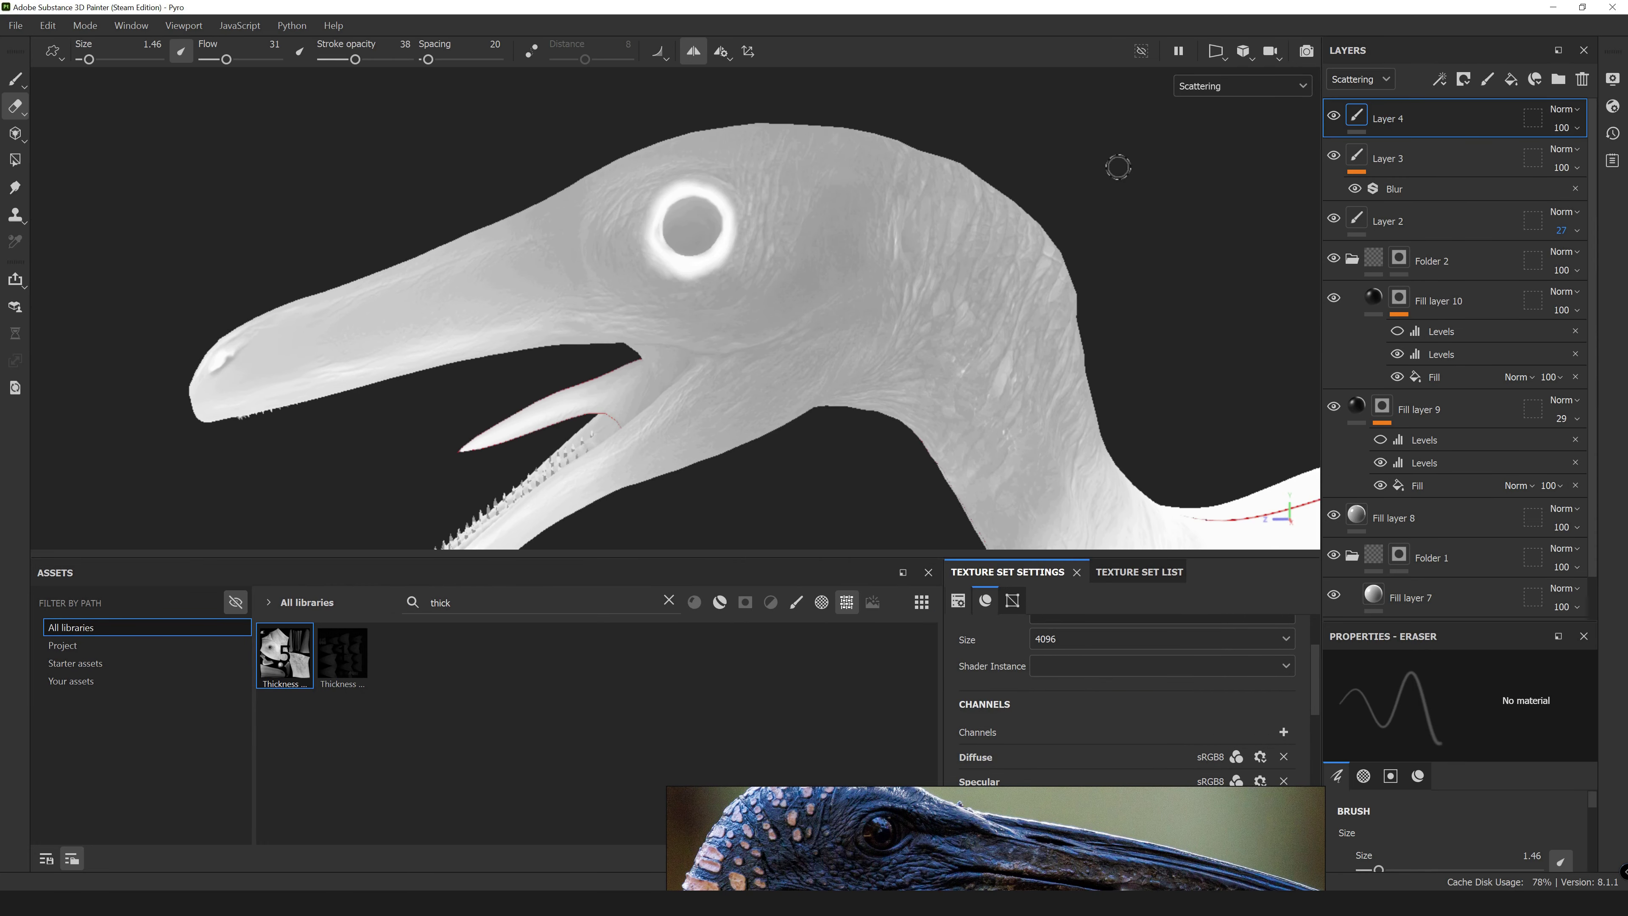
key("bracketright")
key("bracketright")
key("bracketright")
left_click(19, 80)
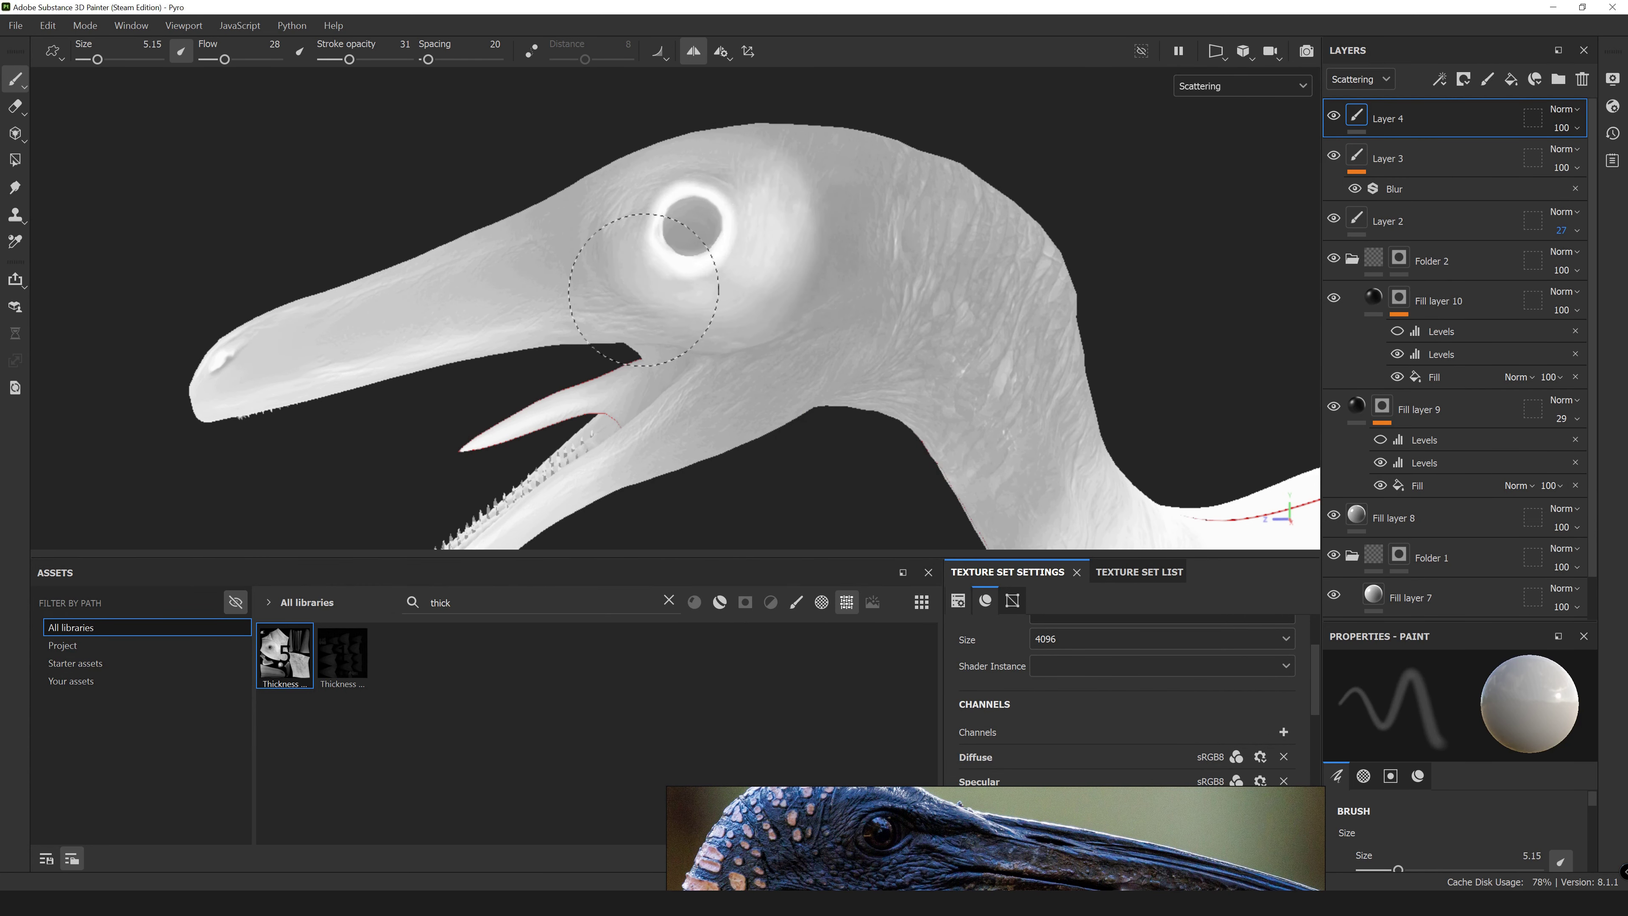
right_click(814, 89)
middle_click_drag(644, 289, 598, 306)
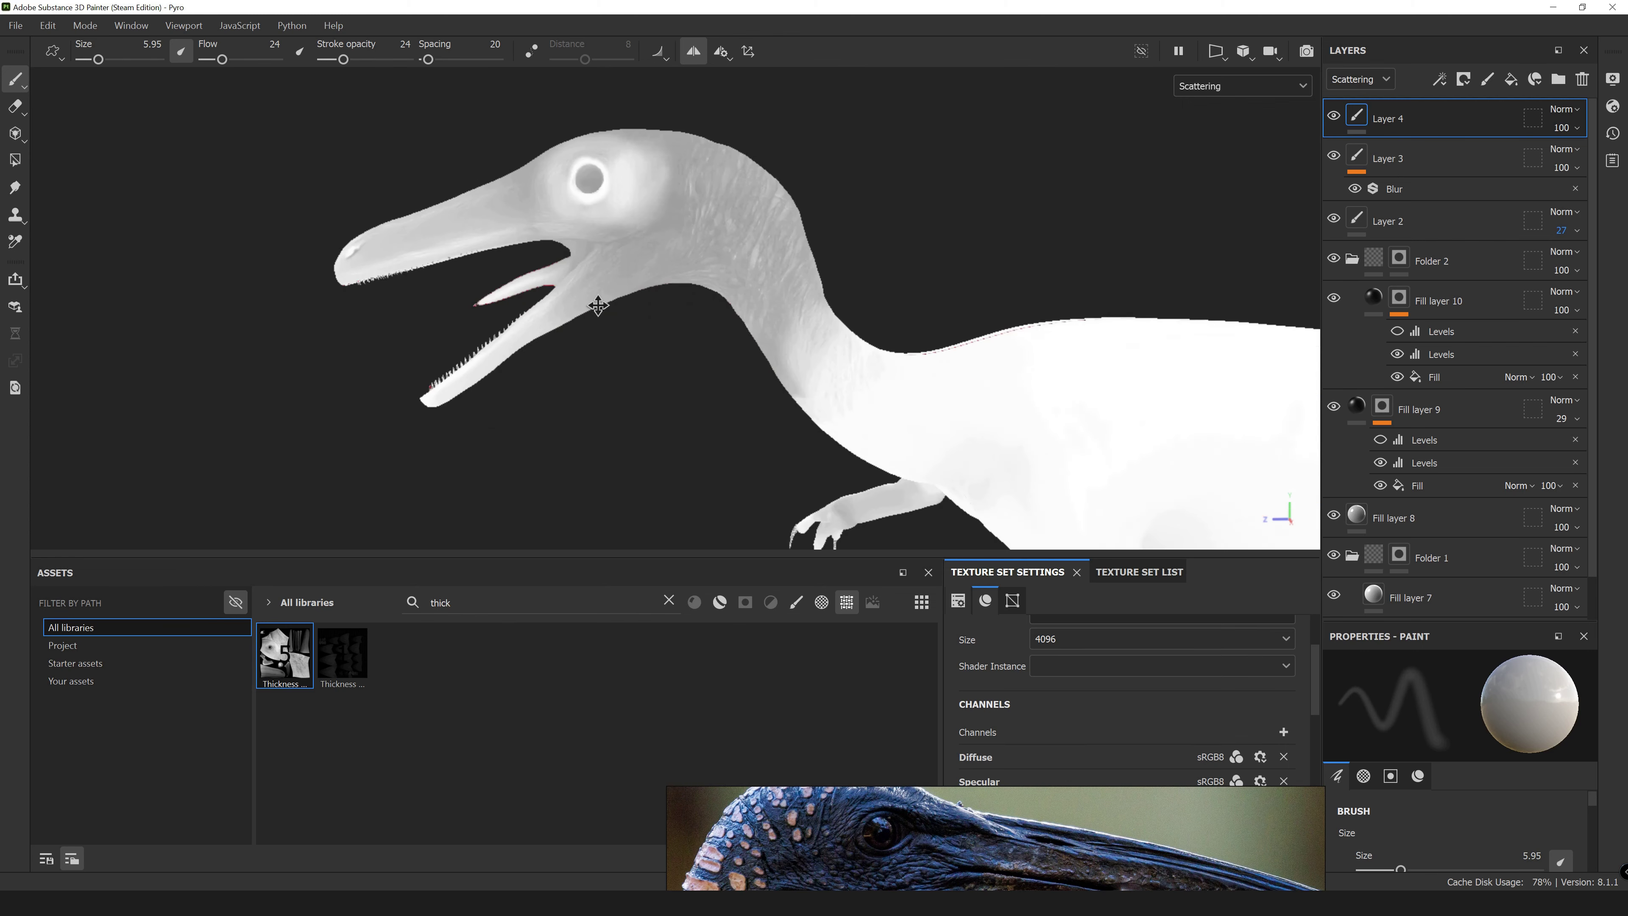
mouse_move(598, 306)
left_mouse_down("alt")
mouse_move(649, 259)
mouse_move(817, 259)
left_mouse_up("alt")
key("bracketright")
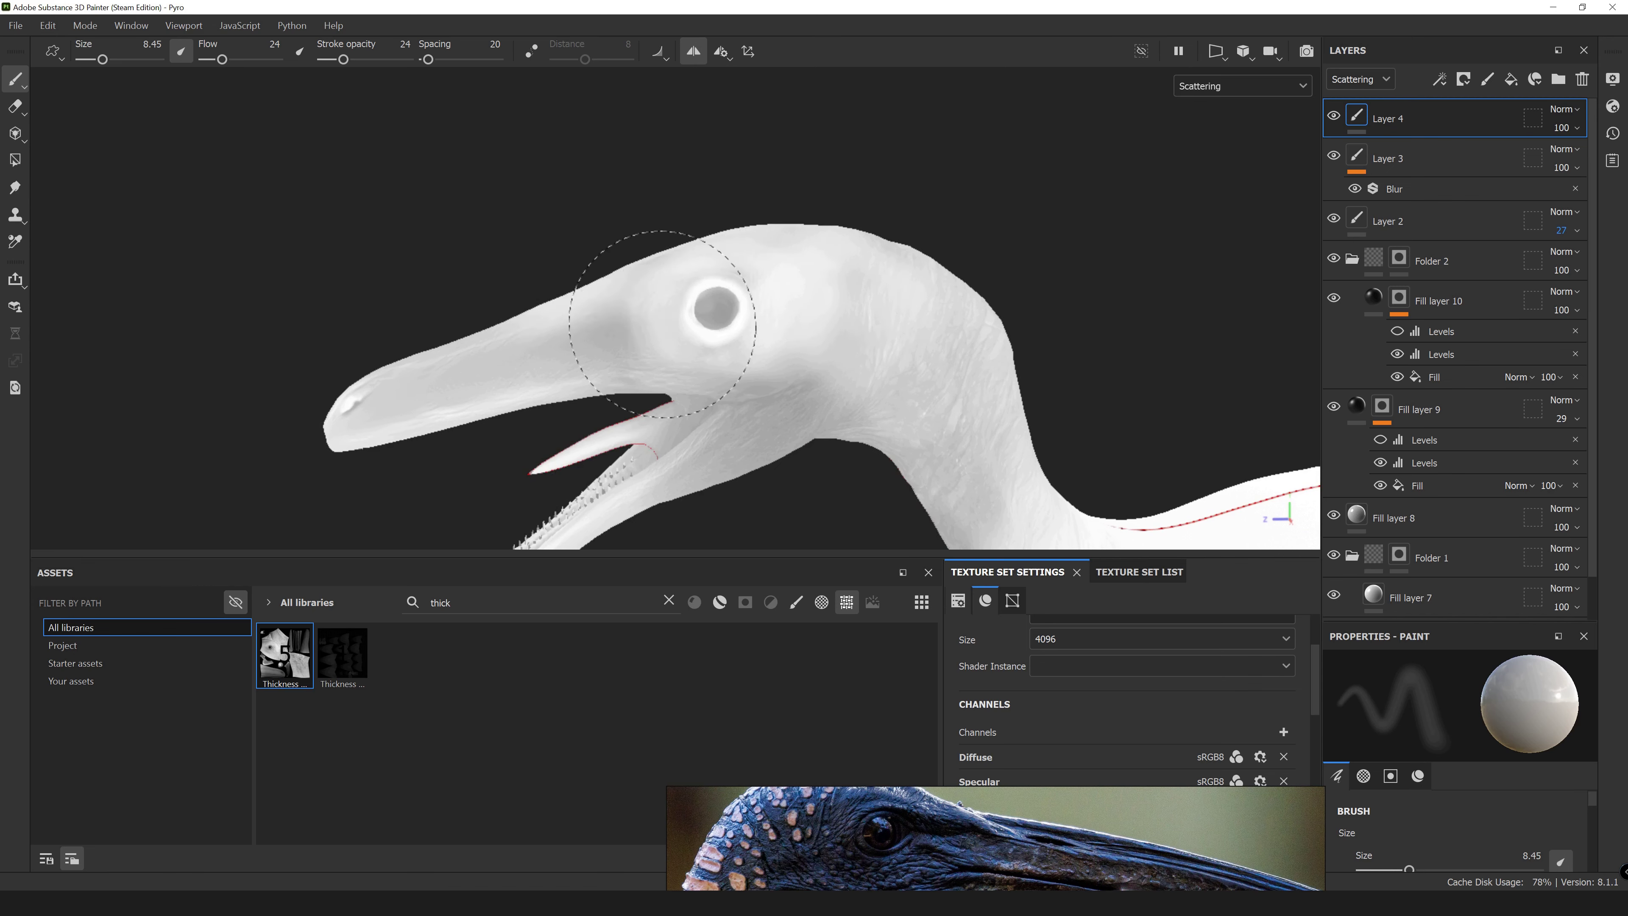
left_click_drag(663, 324, 680, 275, "alt")
mouse_move(802, 285)
left_mouse_down("alt")
mouse_move(829, 364)
mouse_move(1024, 389)
mouse_move(1165, 238)
left_mouse_up("alt")
right_click(1165, 237)
left_click_drag(967, 283, 826, 235)
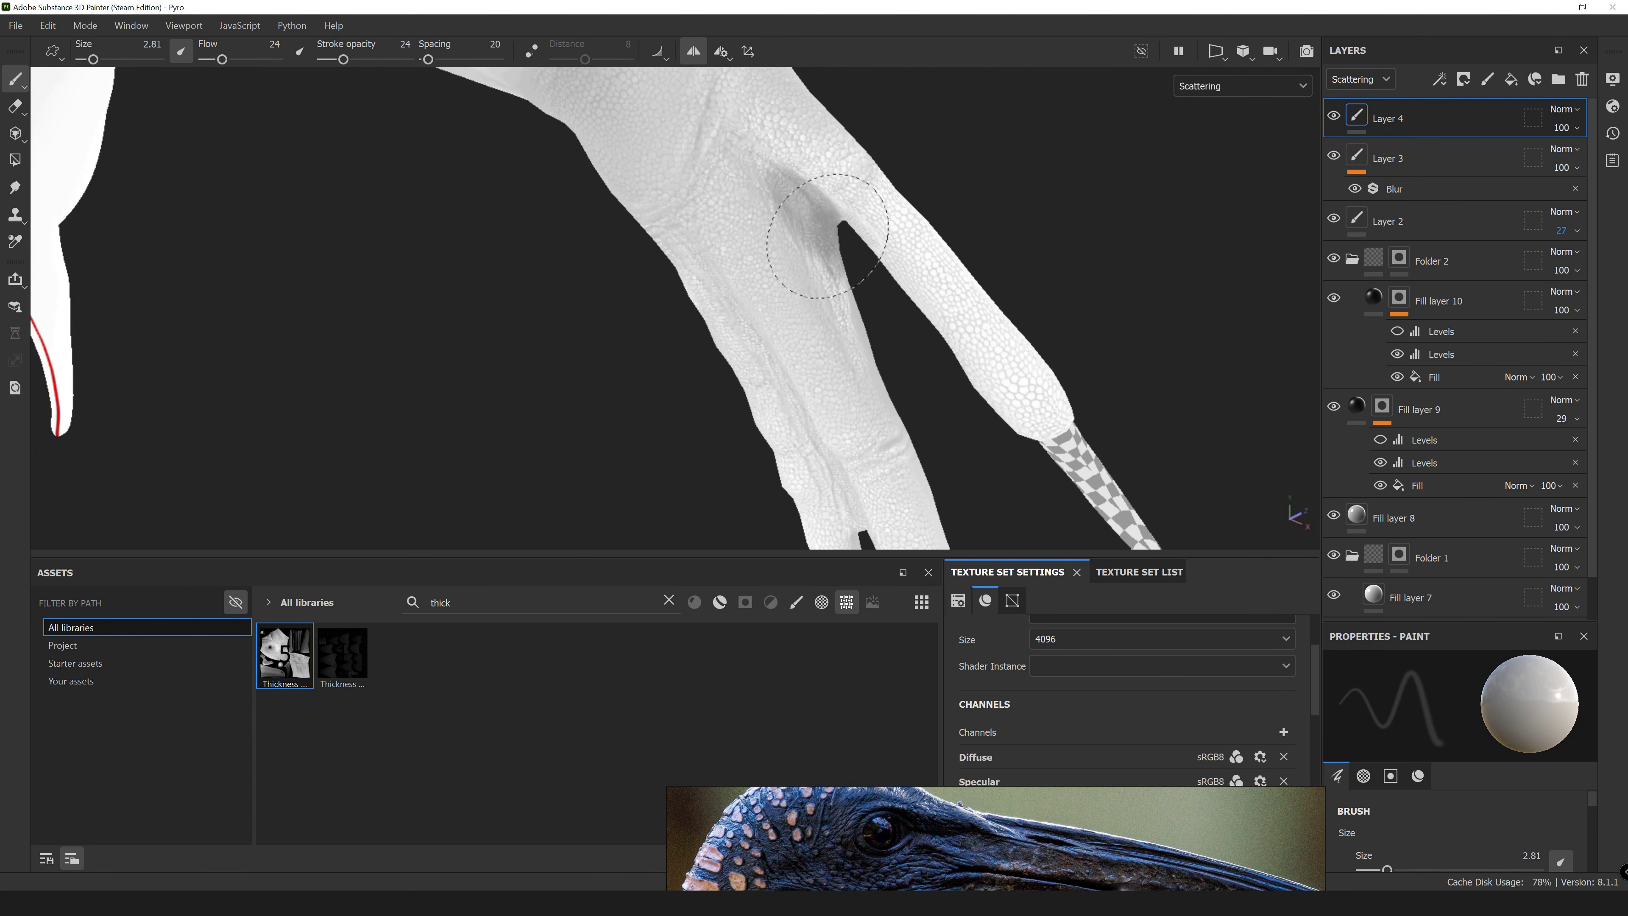
Paint and erase scattering on the legs and arms, then return the viewport to Material view.
mouse_move(873, 497)
left_mouse_down("alt")
mouse_move(981, 181)
mouse_move(1116, 327)
mouse_move(884, 393)
left_mouse_up("alt")
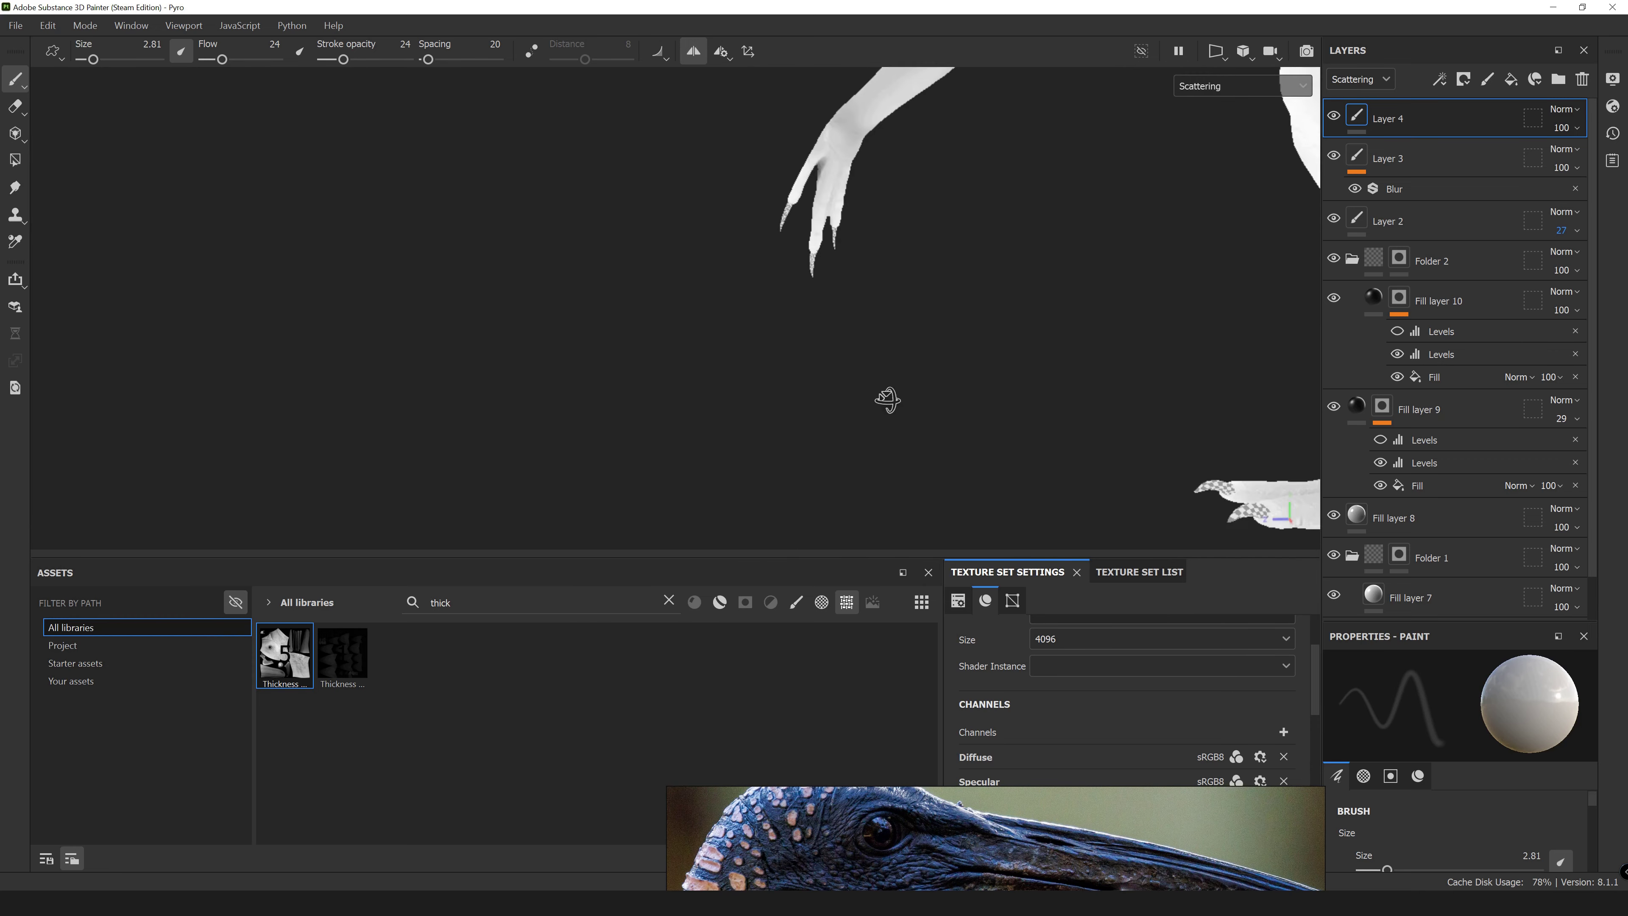
middle_click_drag(883, 393, 632, 371, "alt")
mouse_move(632, 370)
left_mouse_down("alt")
mouse_move(726, 309)
mouse_move(633, 261)
mouse_move(738, 437)
mouse_move(726, 309)
mouse_move(803, 381)
mouse_move(760, 326)
mouse_move(673, 436)
left_mouse_up("alt")
key("e")
right_click(865, 245)
right_click(809, 84)
key("p")
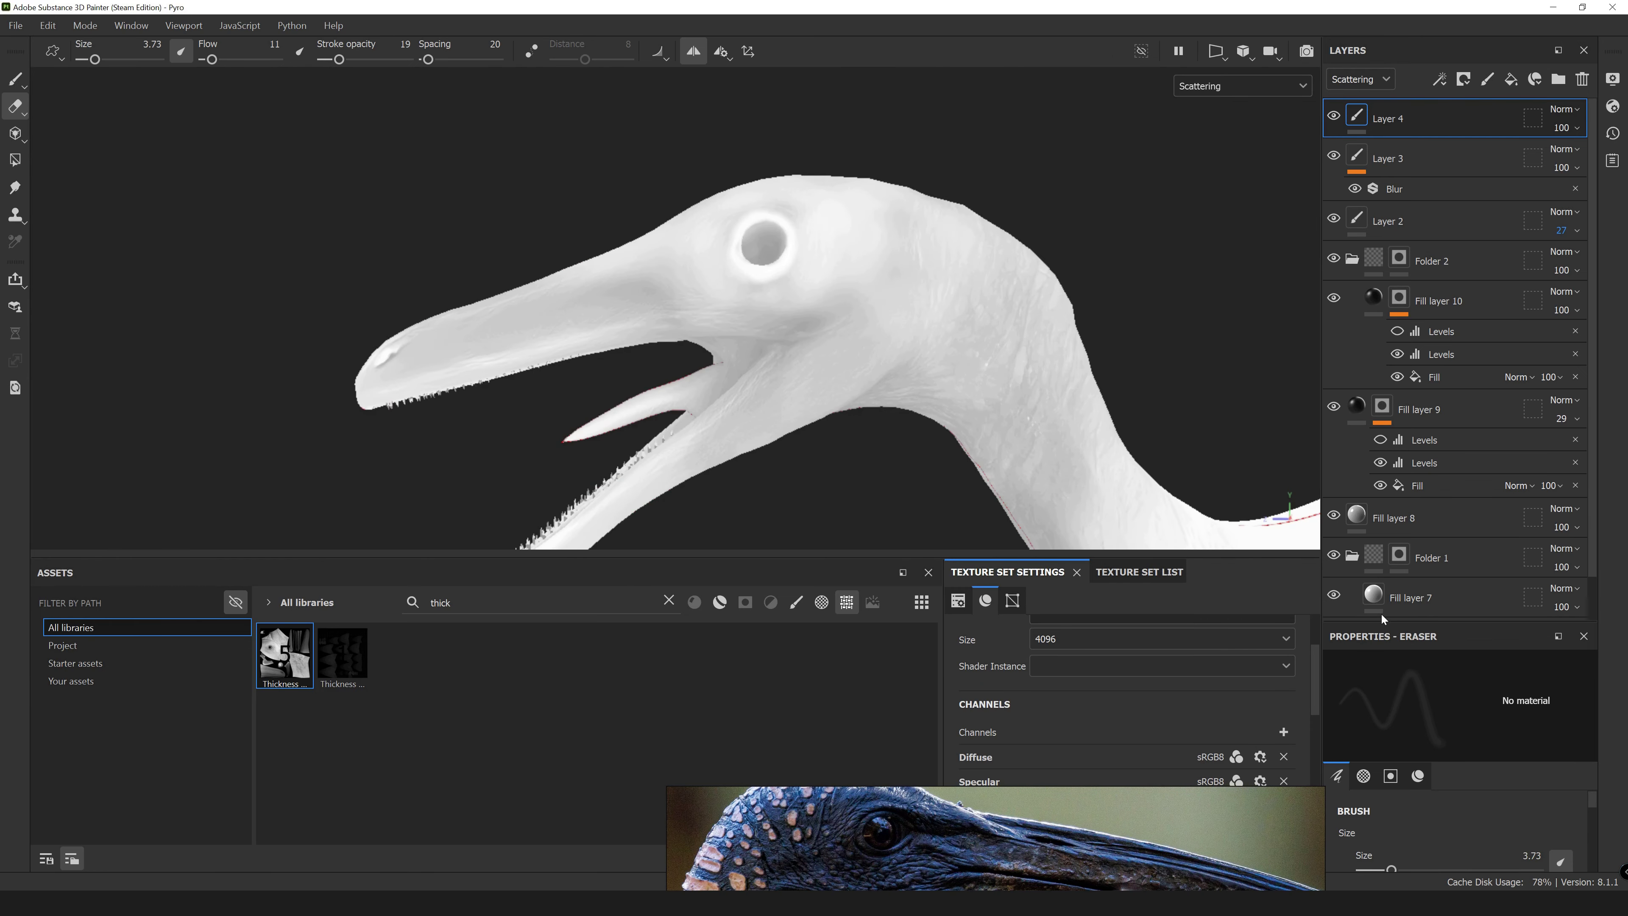
left_click(1213, 85)
left_click(1204, 123)
left_click(1511, 79)
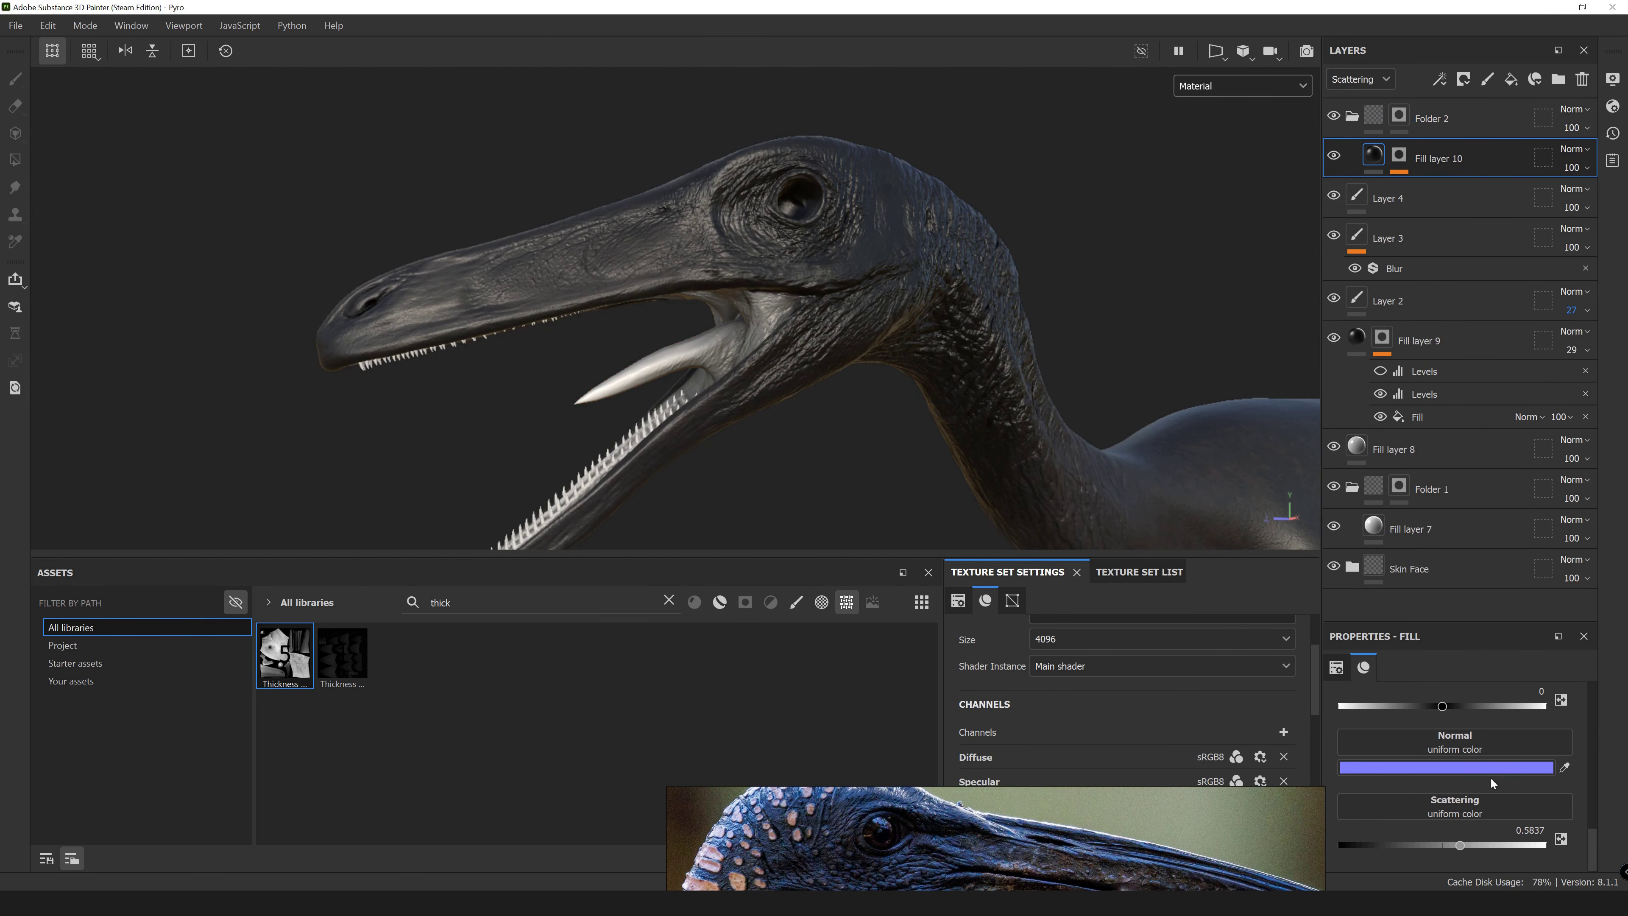
Enable scattering on Fill layer 10 and move Folder 1 to the top of the stack.
left_click(1352, 118)
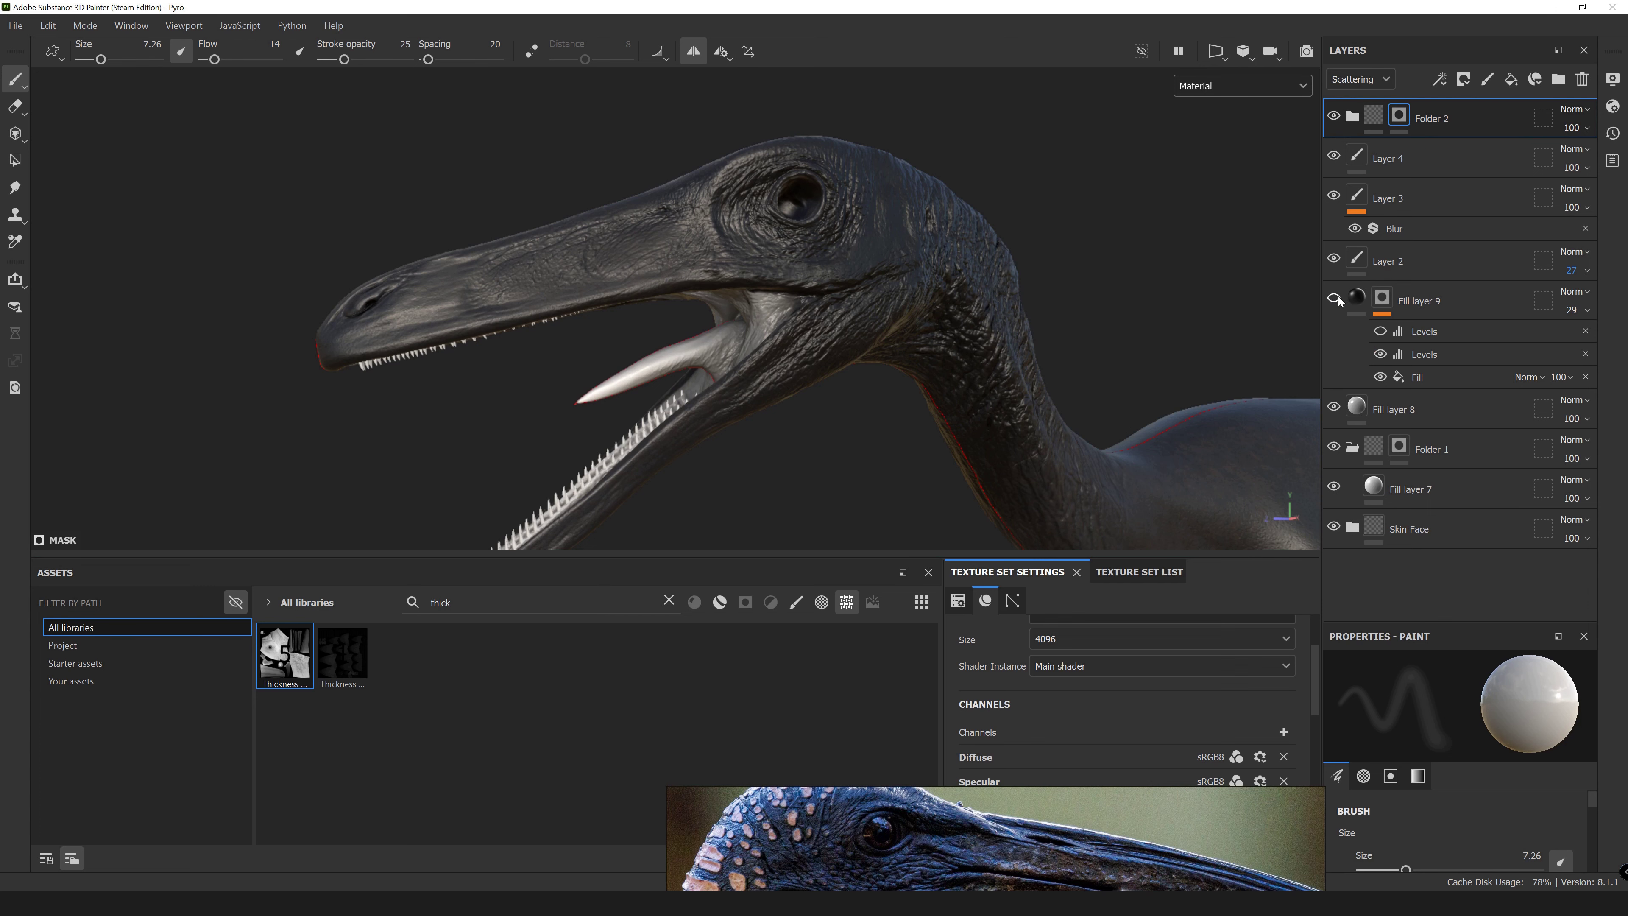
left_click(1356, 757)
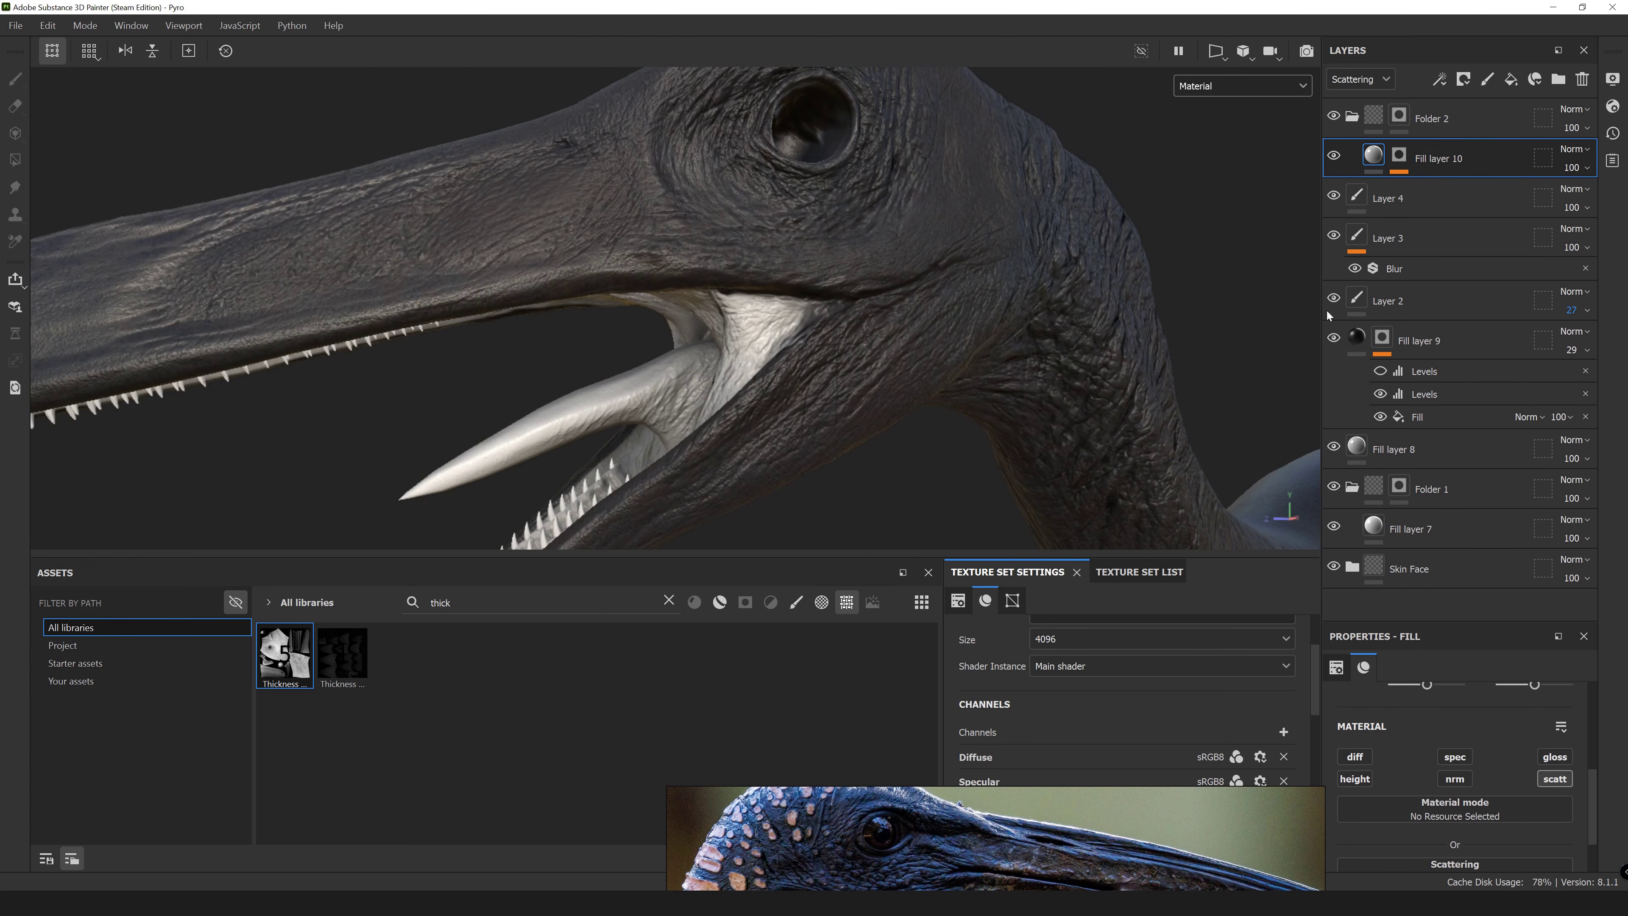
left_click(1381, 337)
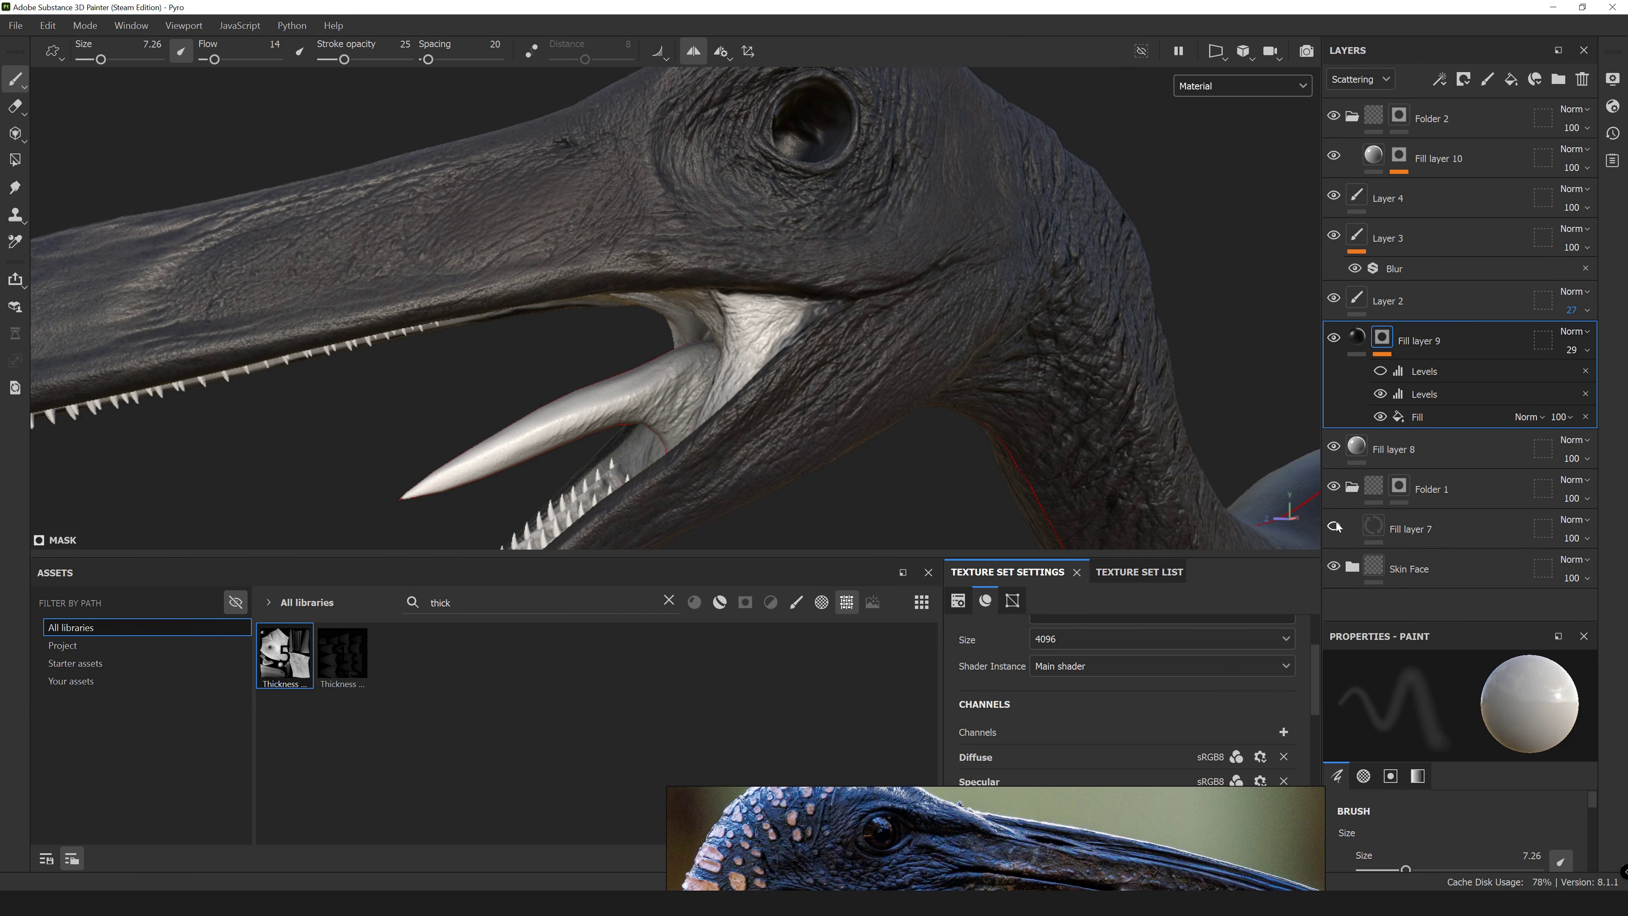
left_click_drag(1398, 489, 1376, 154)
Set Fill layer 7's opacity to 33 and tint the mouth with dark red diffuse 2D1E1E.
left_click(1218, 192)
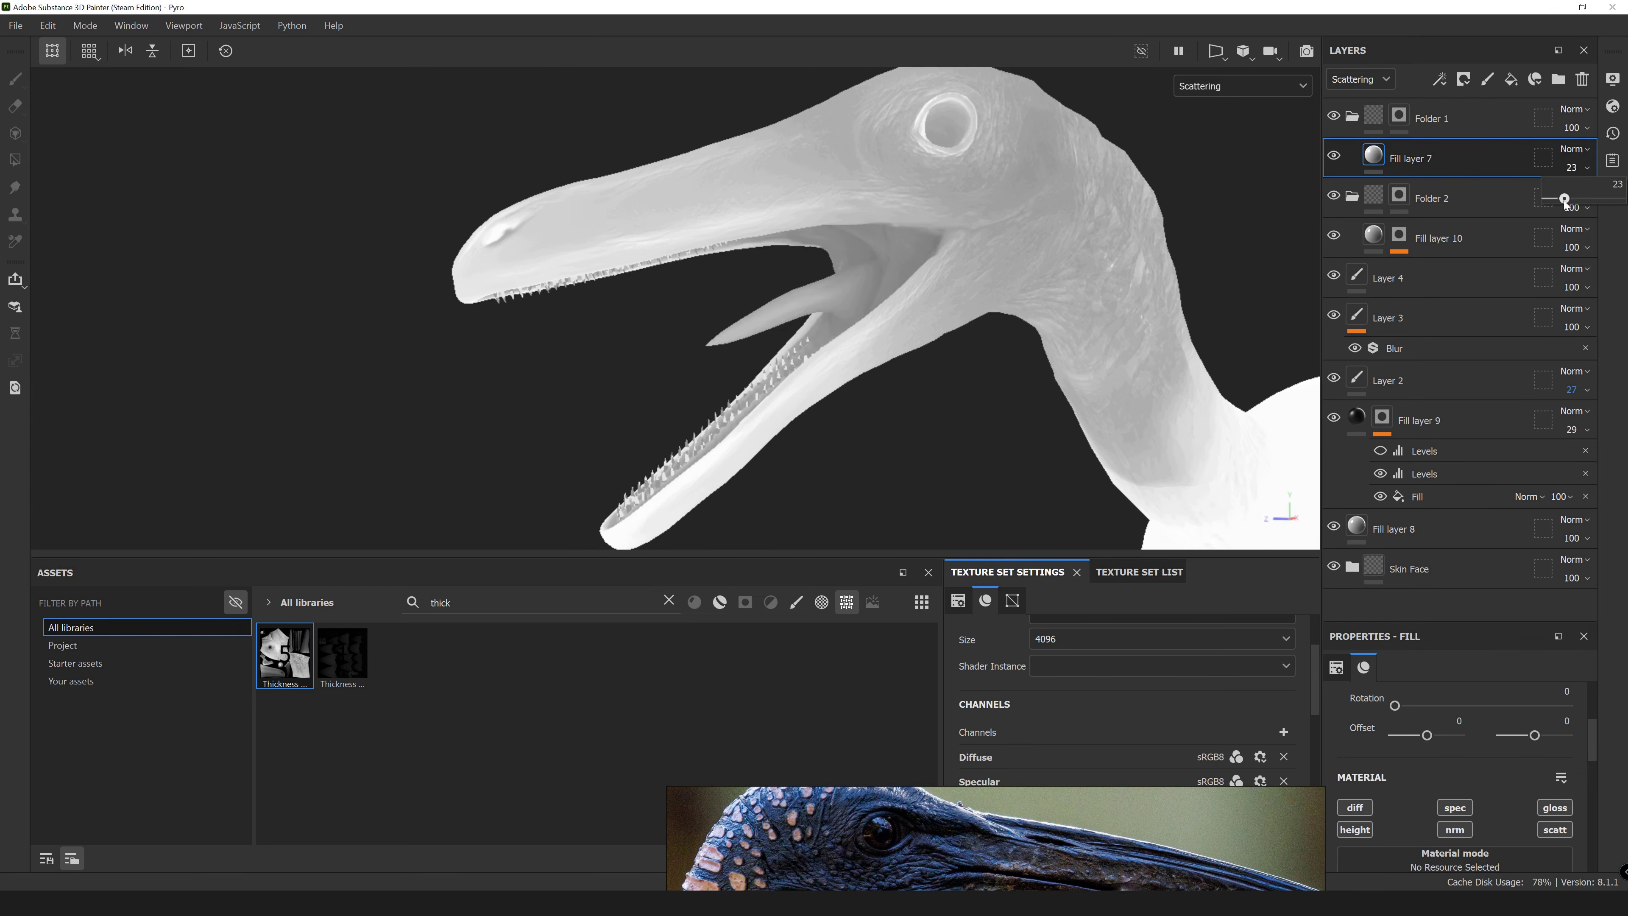
mouse_move(809, 339)
left_mouse_down("alt")
mouse_move(575, 364)
mouse_move(818, 371)
left_mouse_up("alt")
key("m")
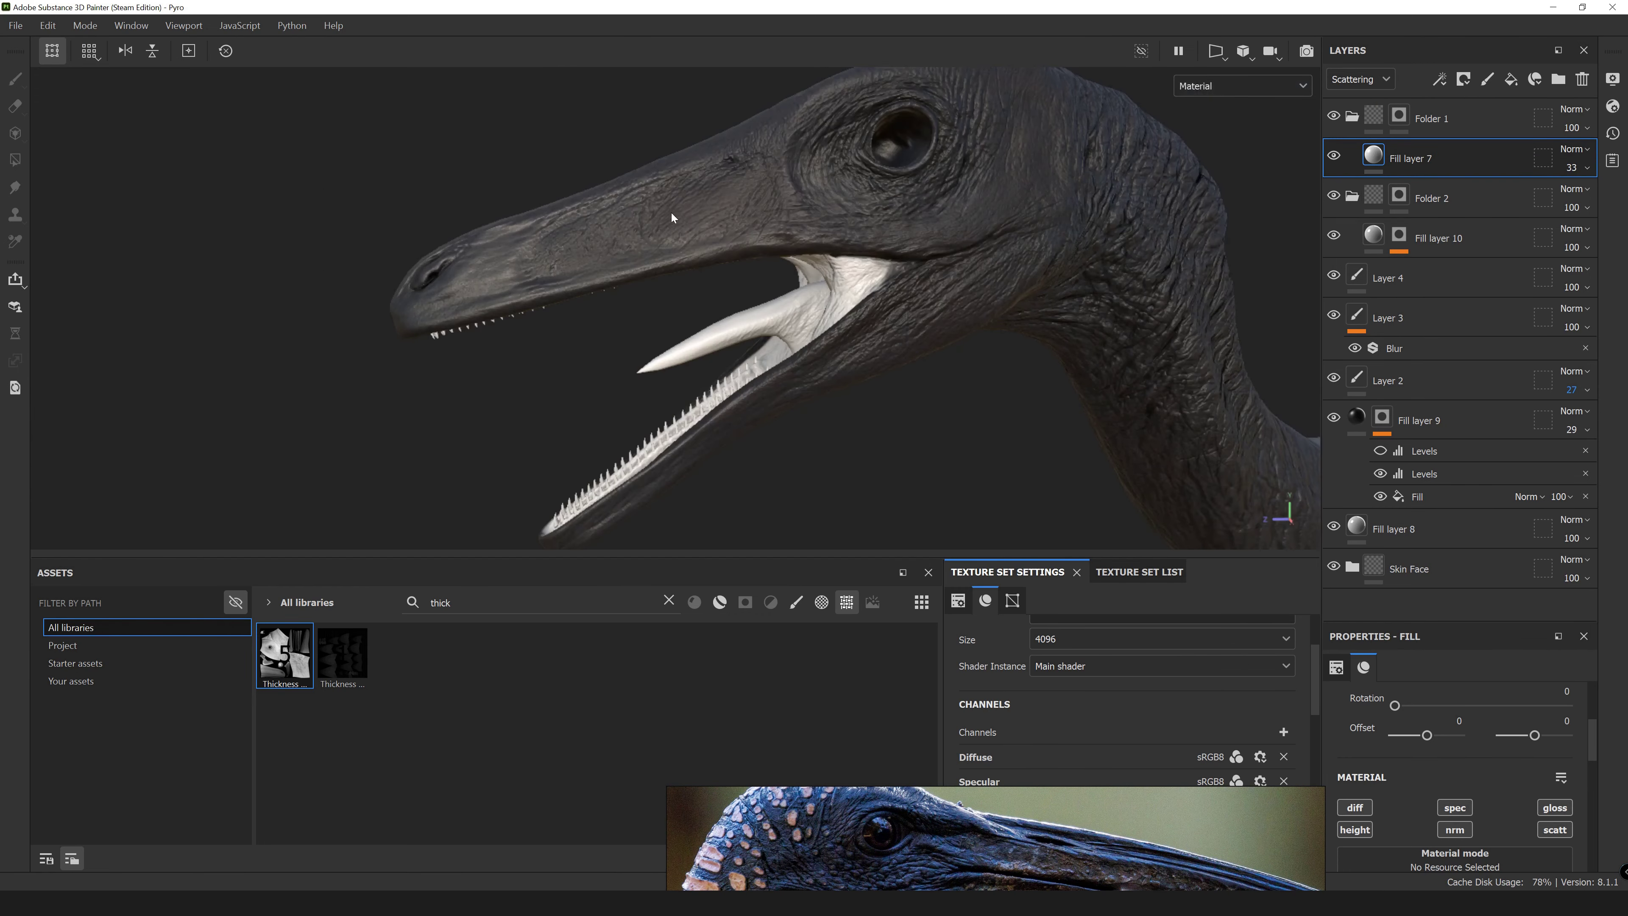
scroll(671, 212, "up", 5)
left_click_drag(1327, 702, 1261, 756)
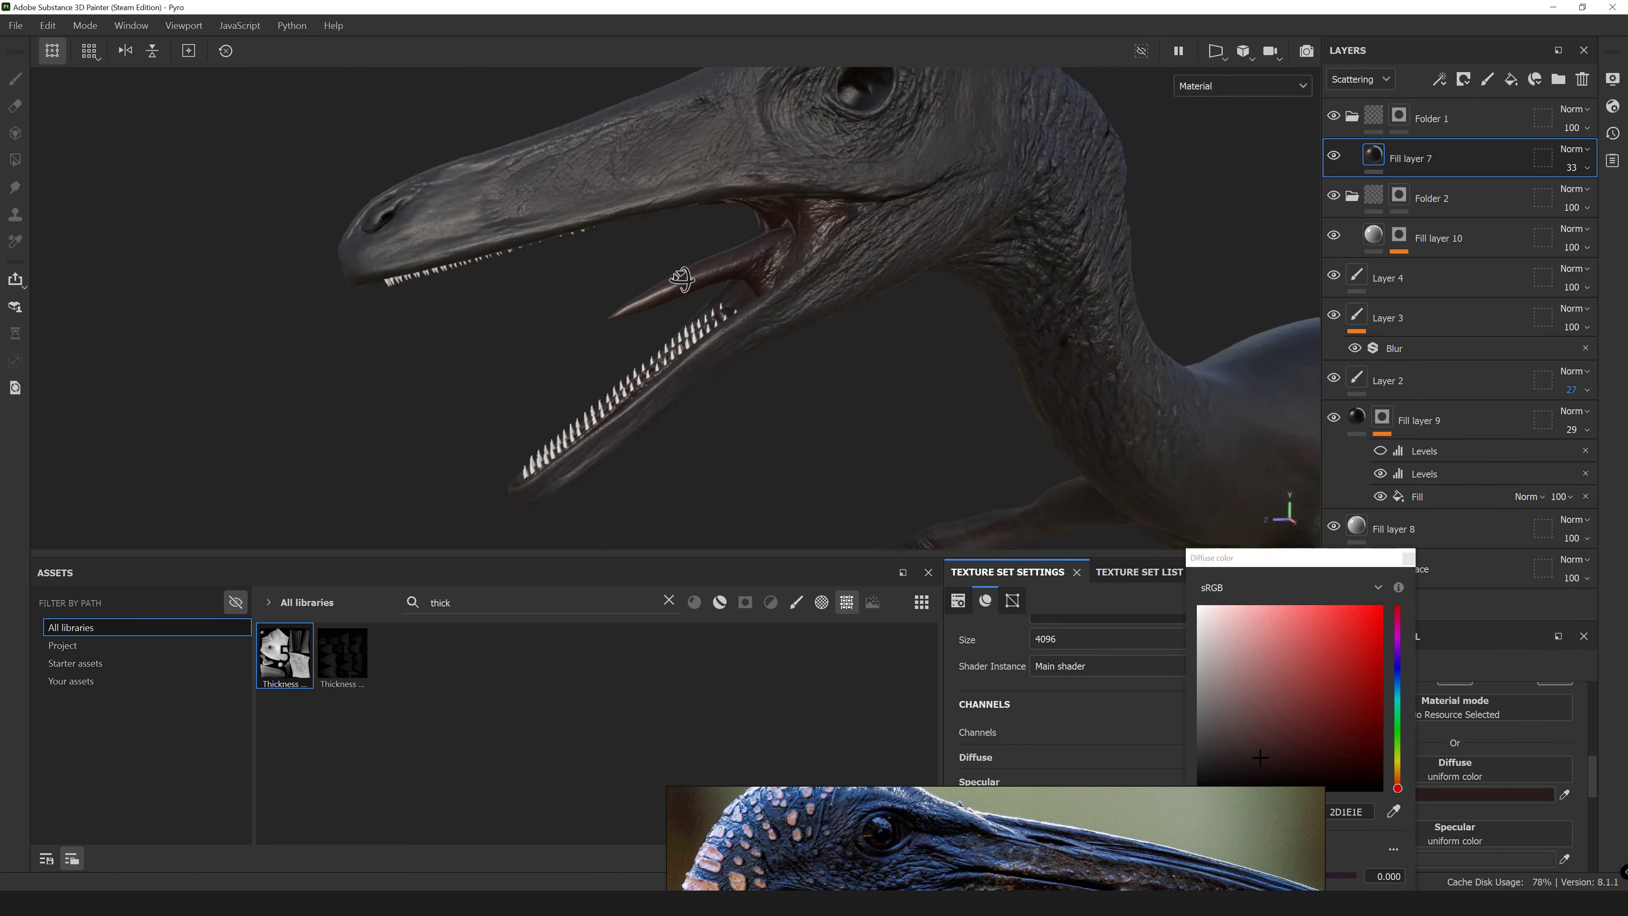
left_click_drag(705, 320, 858, 368, "alt")
right_click_drag(858, 367, 962, 289, "alt")
Set Fill layer 7 opacity to 69 and add a new fill layer masked by an Ambient Occlusion generator.
left_click_drag(1592, 201, 1596, 200)
right_click(1443, 159)
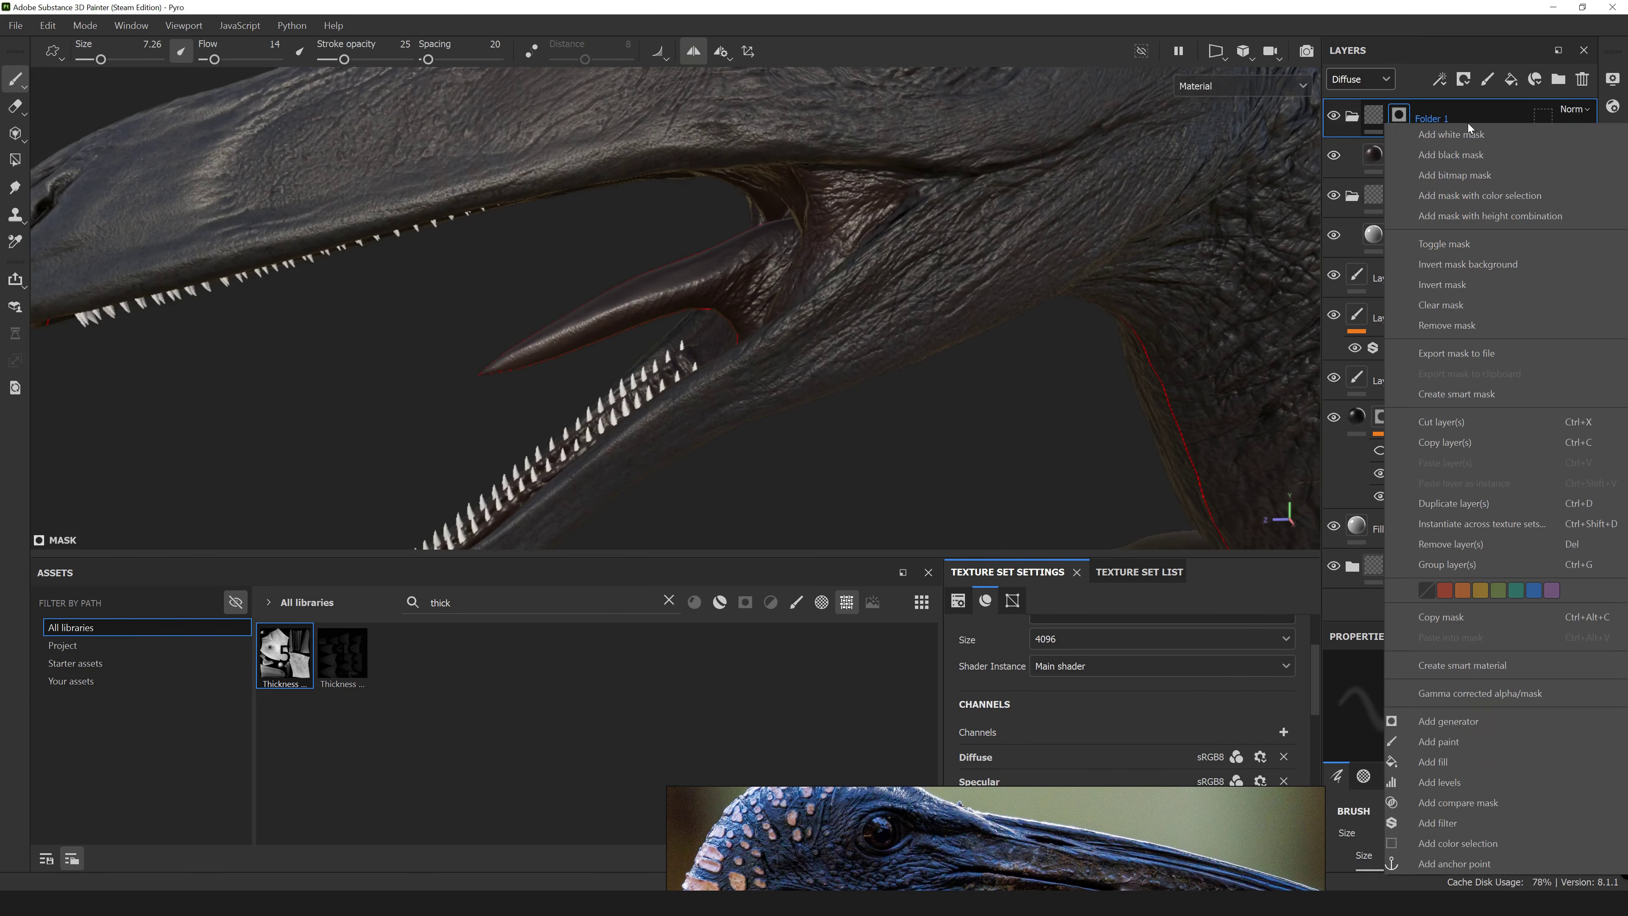
left_click(1370, 164)
left_click(1480, 794)
left_click(1357, 644)
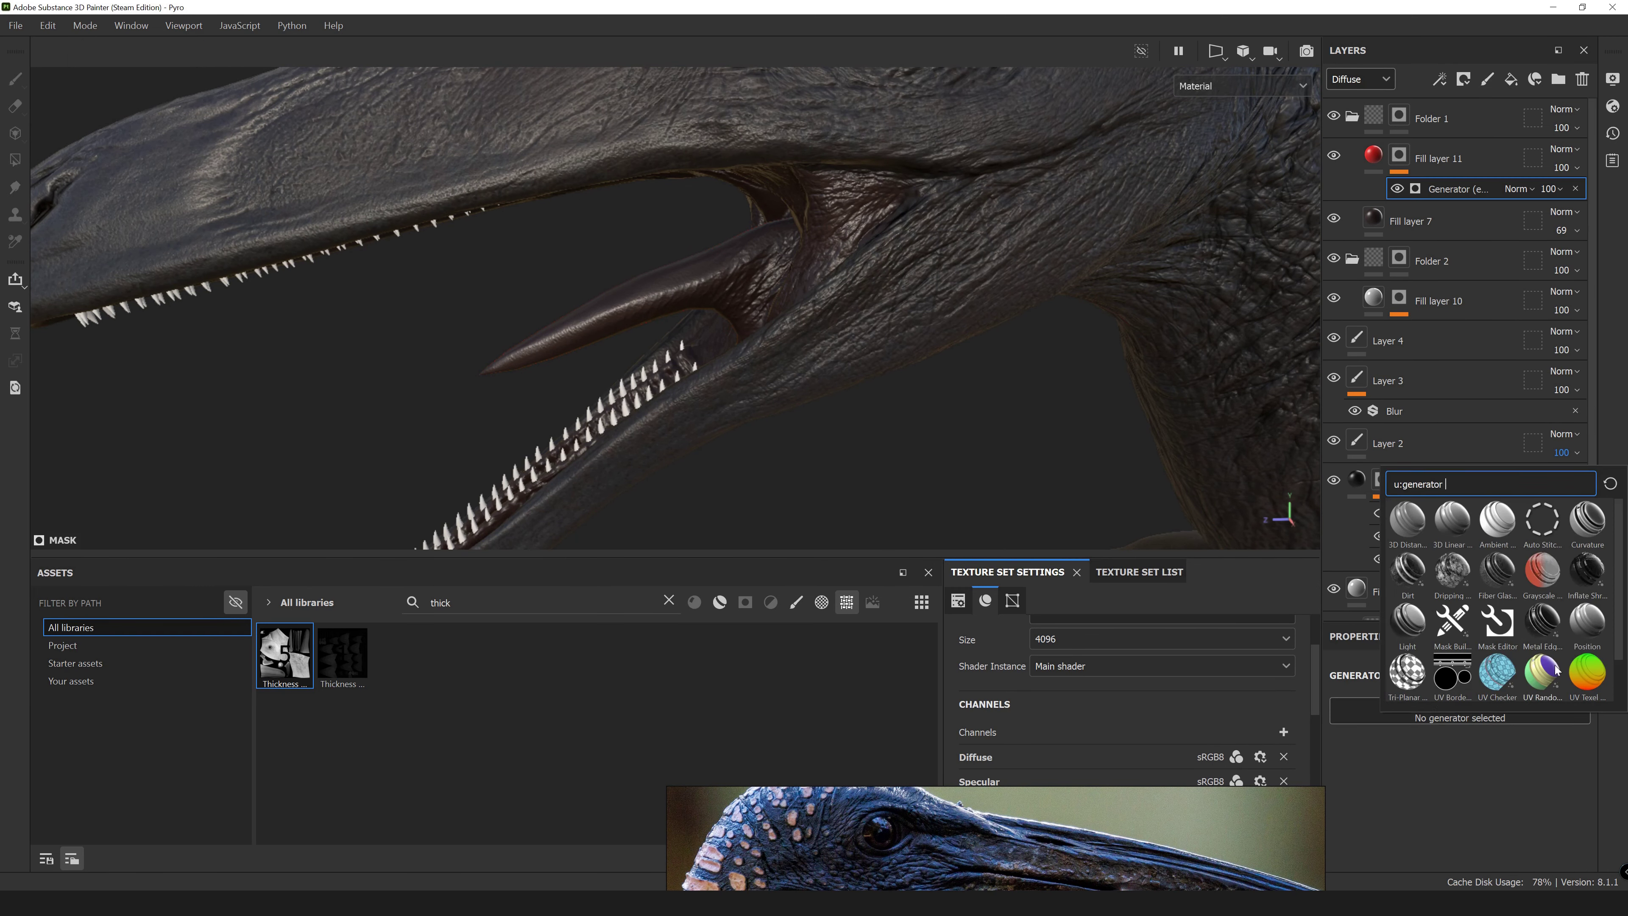
left_click_drag(705, 289, 746, 272, "alt")
Invert the Ambient Occlusion mask and adjust its balance to cover the mouth interior, checking the Scattering channel.
left_click(1501, 781)
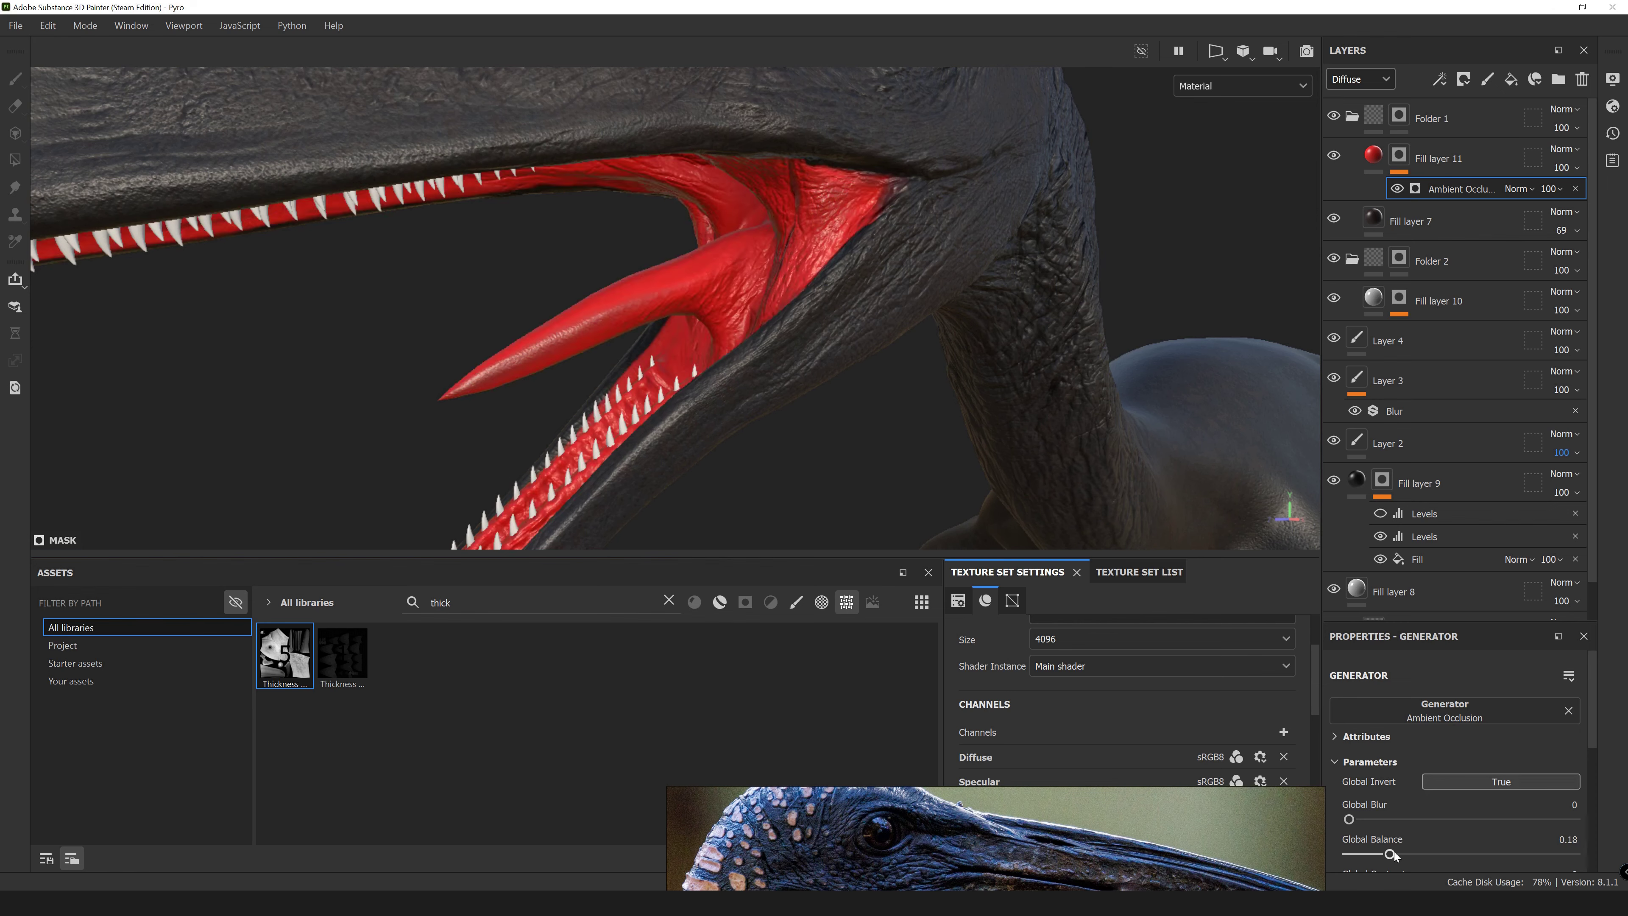
left_click_drag(1378, 853, 1526, 853)
left_click_drag(716, 462, 801, 416, "alt")
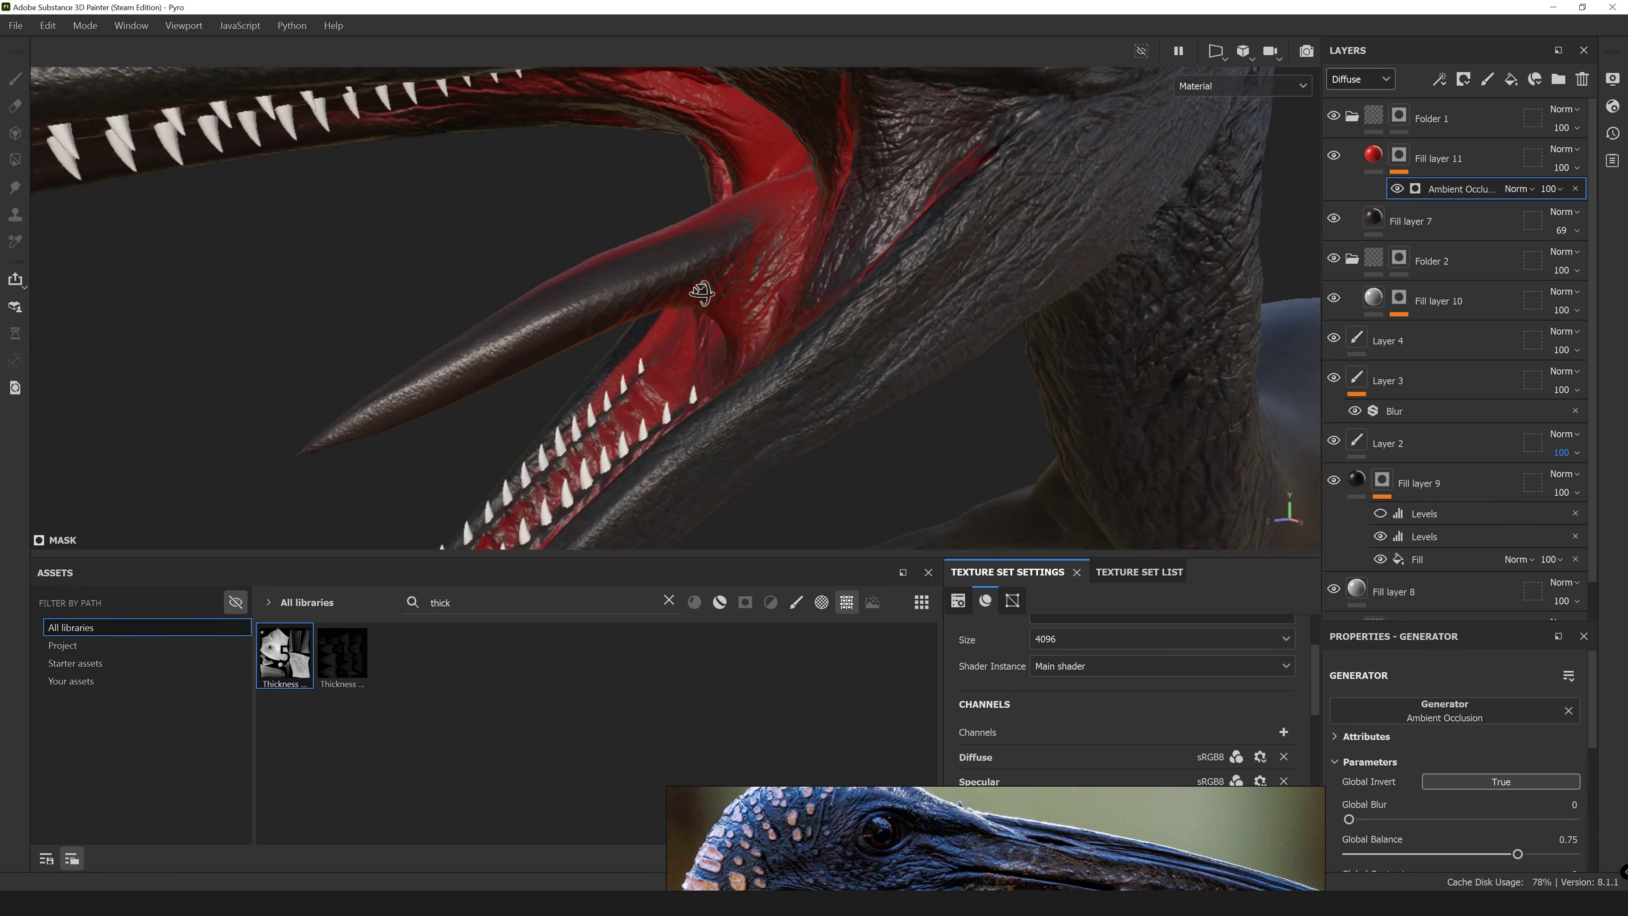
left_click(1468, 158)
key("c")
left_click(1351, 185)
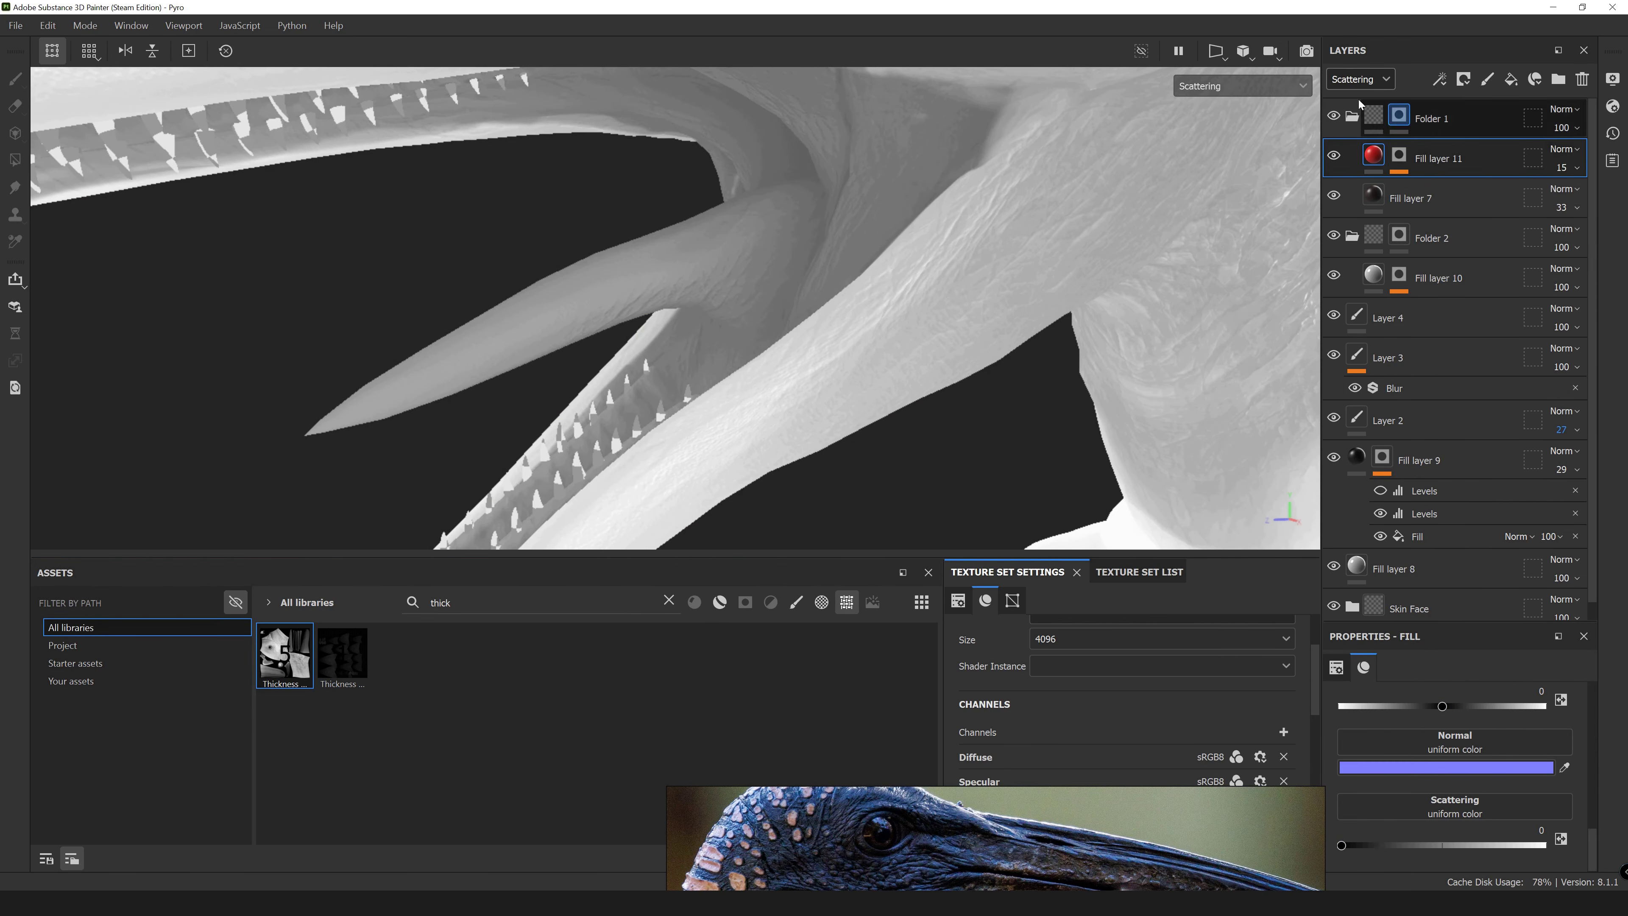
key("m")
Raise Fill layer 11's glossiness and change its colour to pale pink A78A8A.
left_click_drag(1364, 836, 1528, 835)
left_click_drag(799, 211, 962, 320, "alt")
left_click(1410, 693)
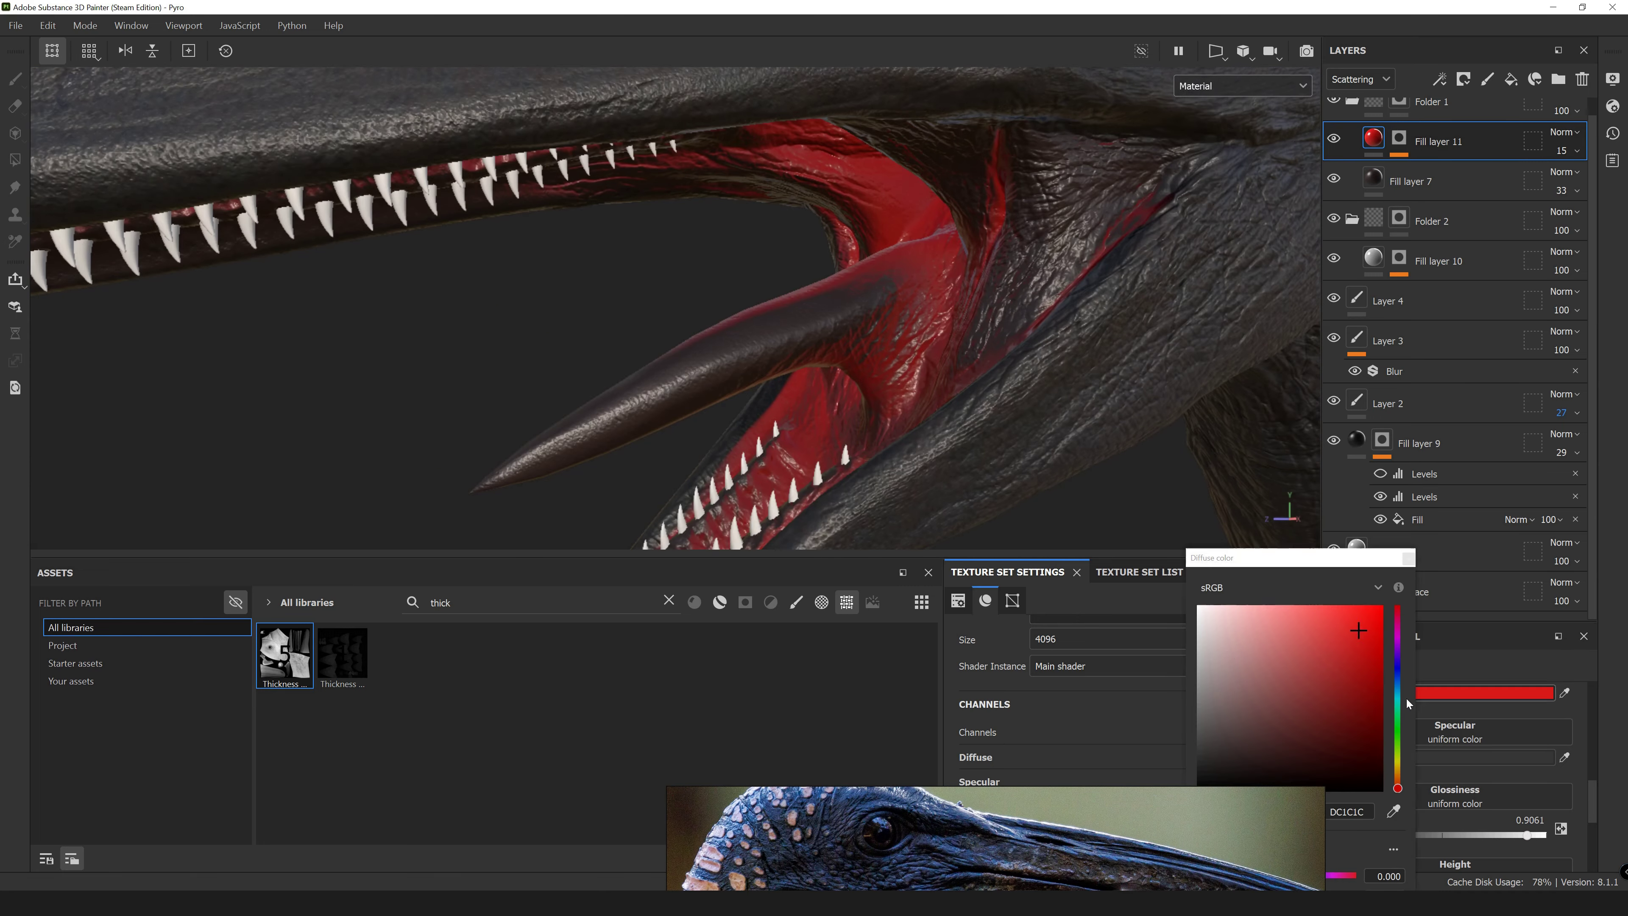
left_click_drag(873, 225, 801, 320, "alt")
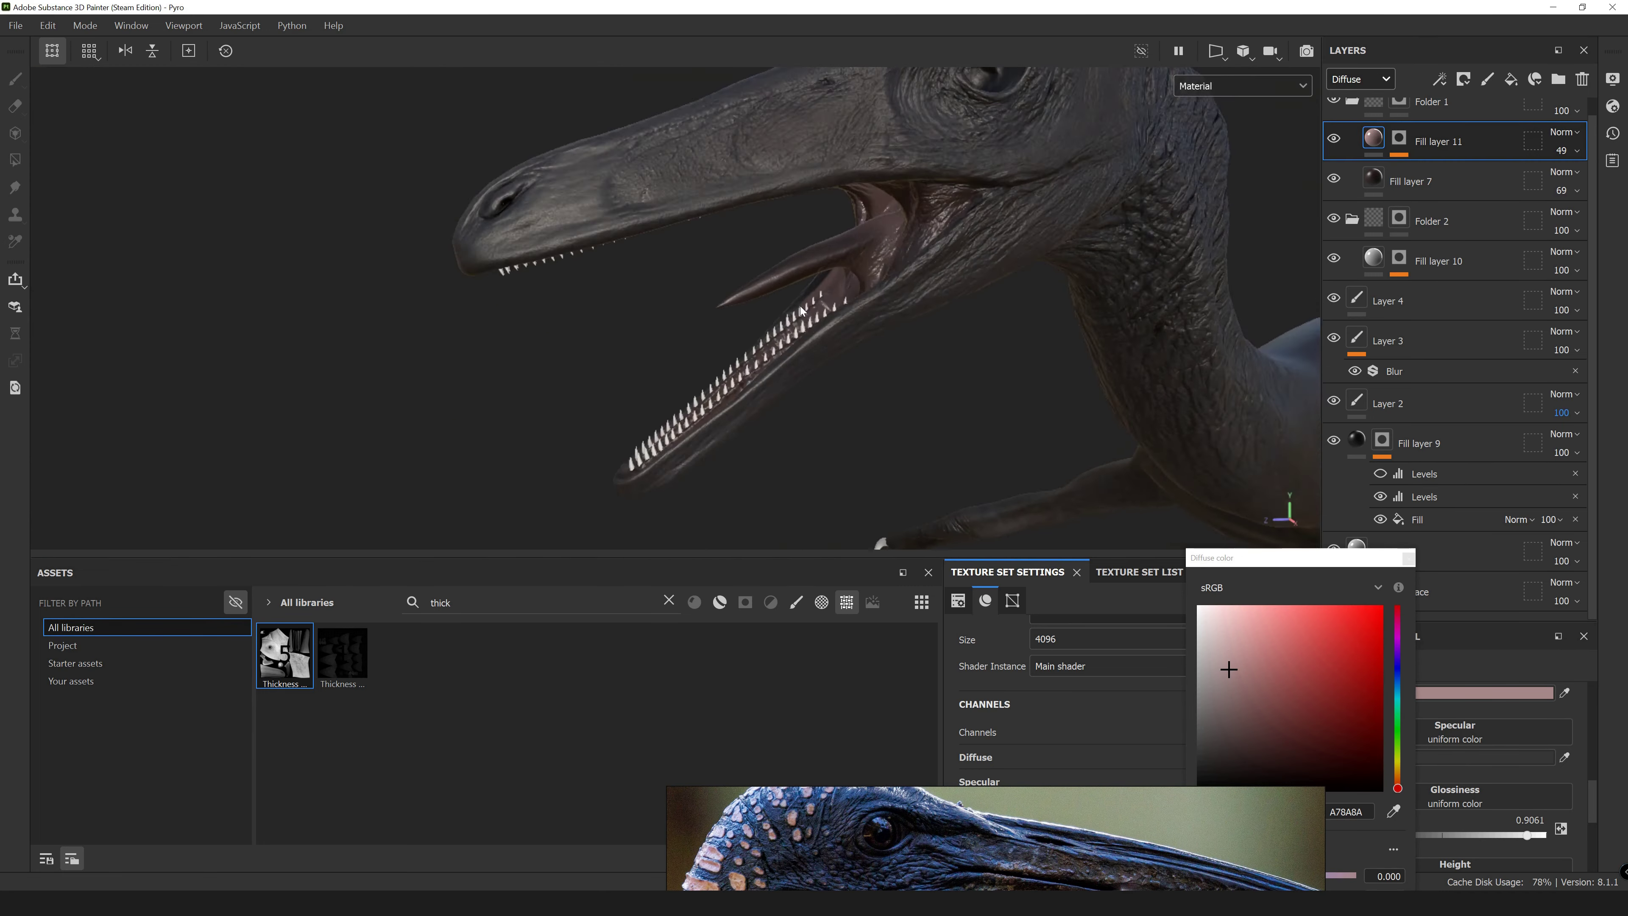
Add Fill layer 12 with a fill effect in its mask.
left_click(1511, 79)
right_click(1399, 155)
left_click(1446, 746)
Put the Marble Veins pattern in Fill layer 12's mask with Tri-planar projection.
left_click(669, 600)
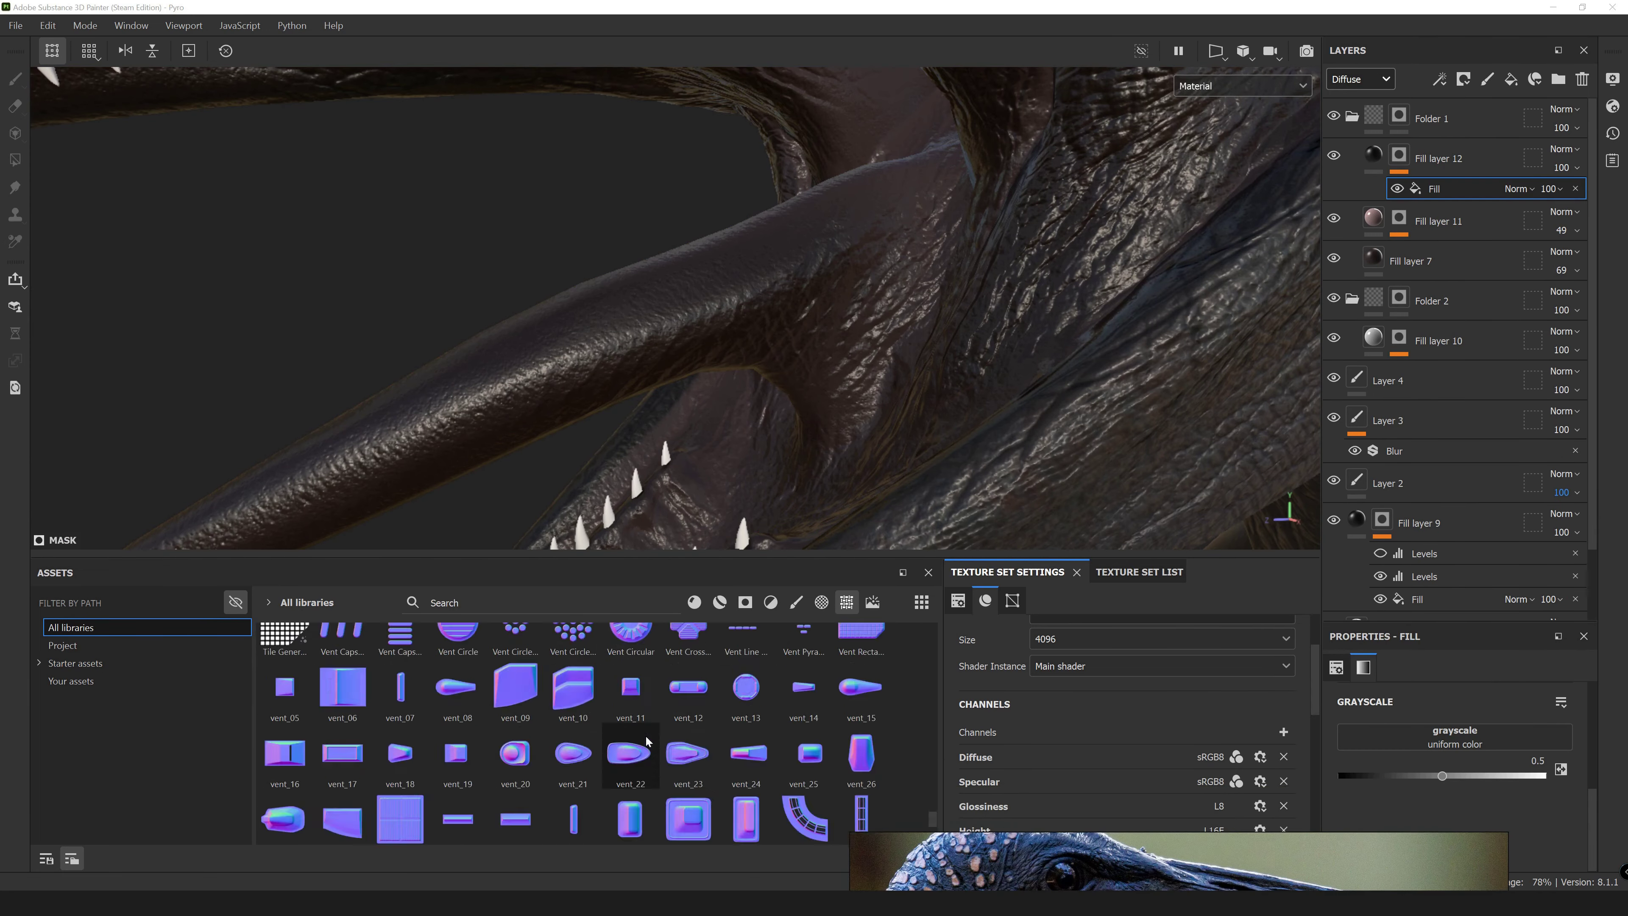
left_click_drag(630, 786, 1448, 763)
left_click(1481, 729)
left_click(1439, 785)
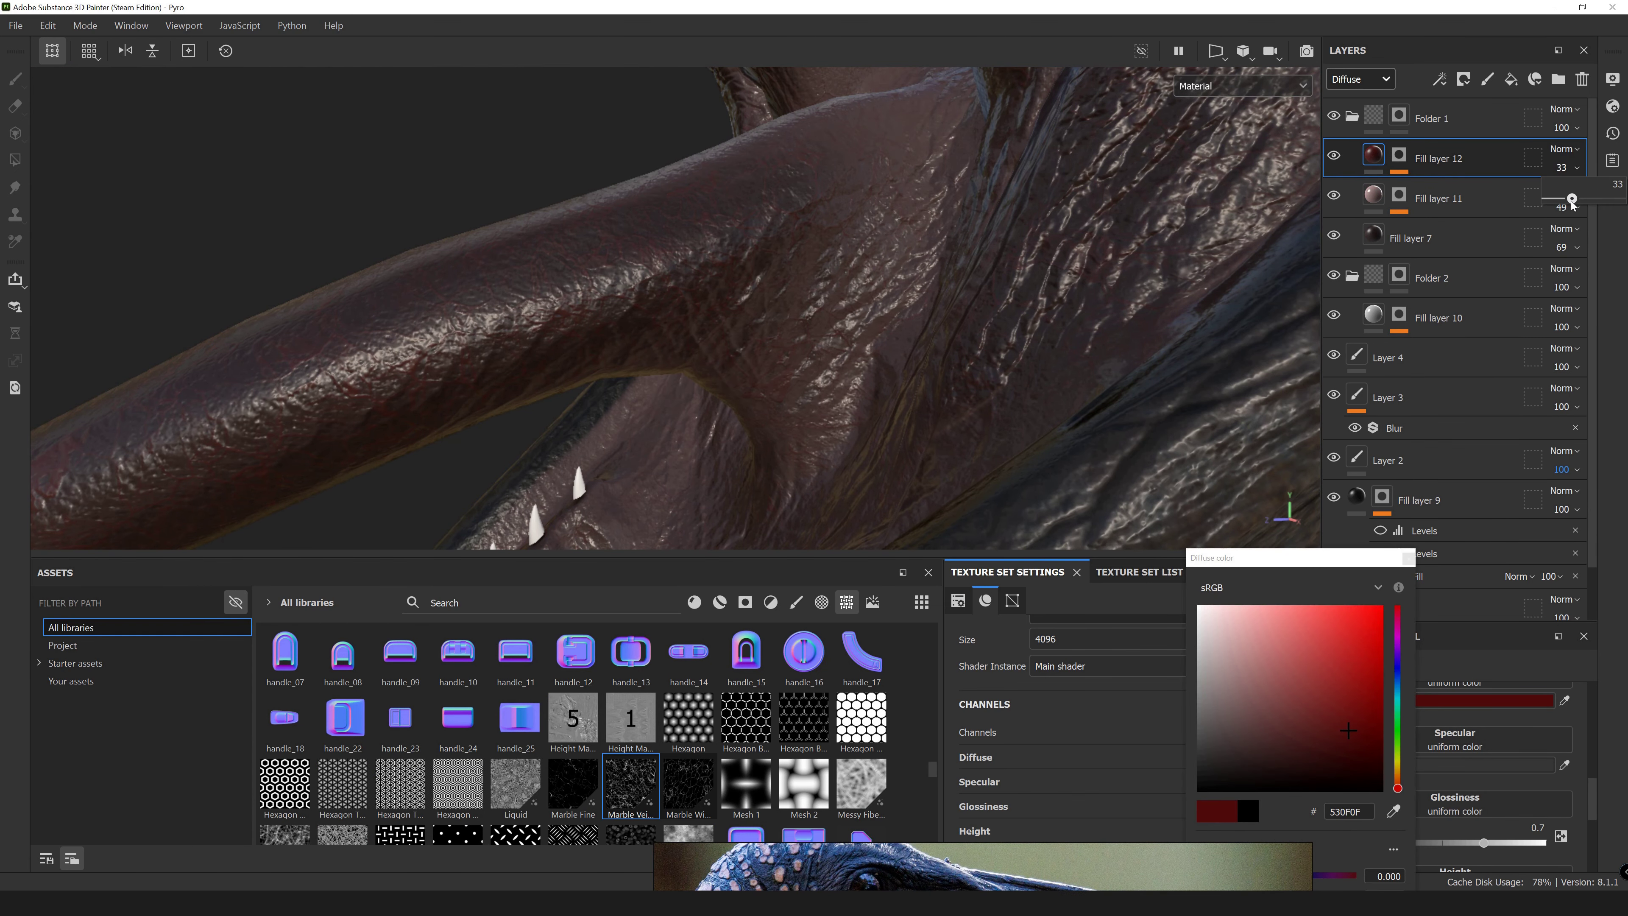
left_click_drag(833, 308, 711, 367, "alt")
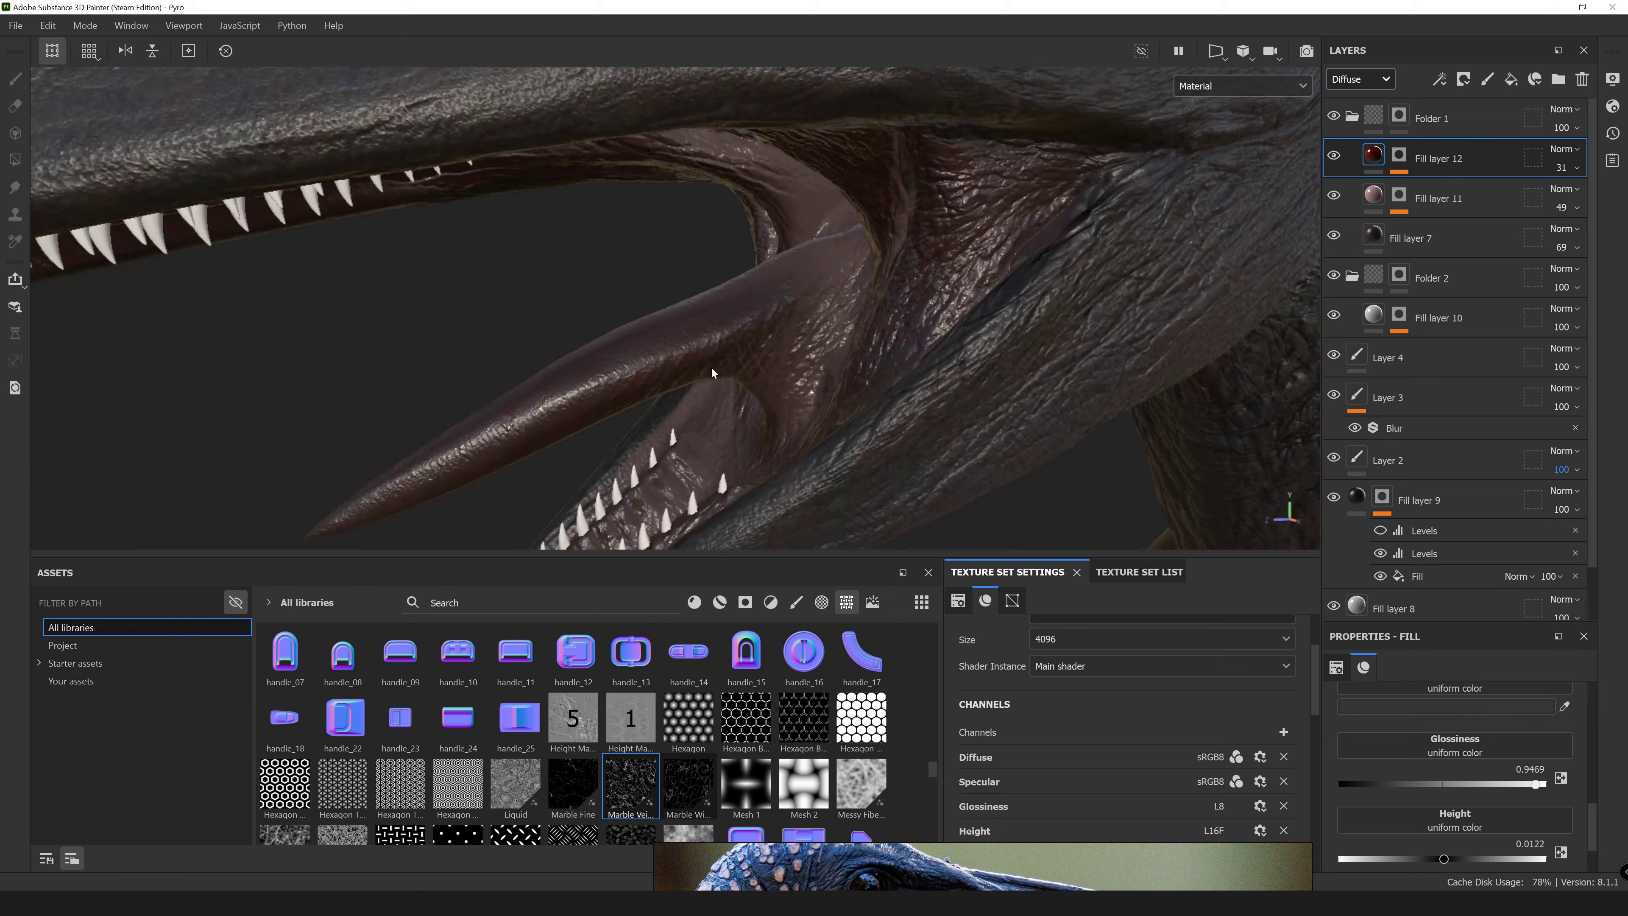
scroll(498, 352, "down", 3)
scroll(498, 353, "up", 4)
Duplicate Fill layer 12 and move the copy beneath the original.
key("ctrl+d")
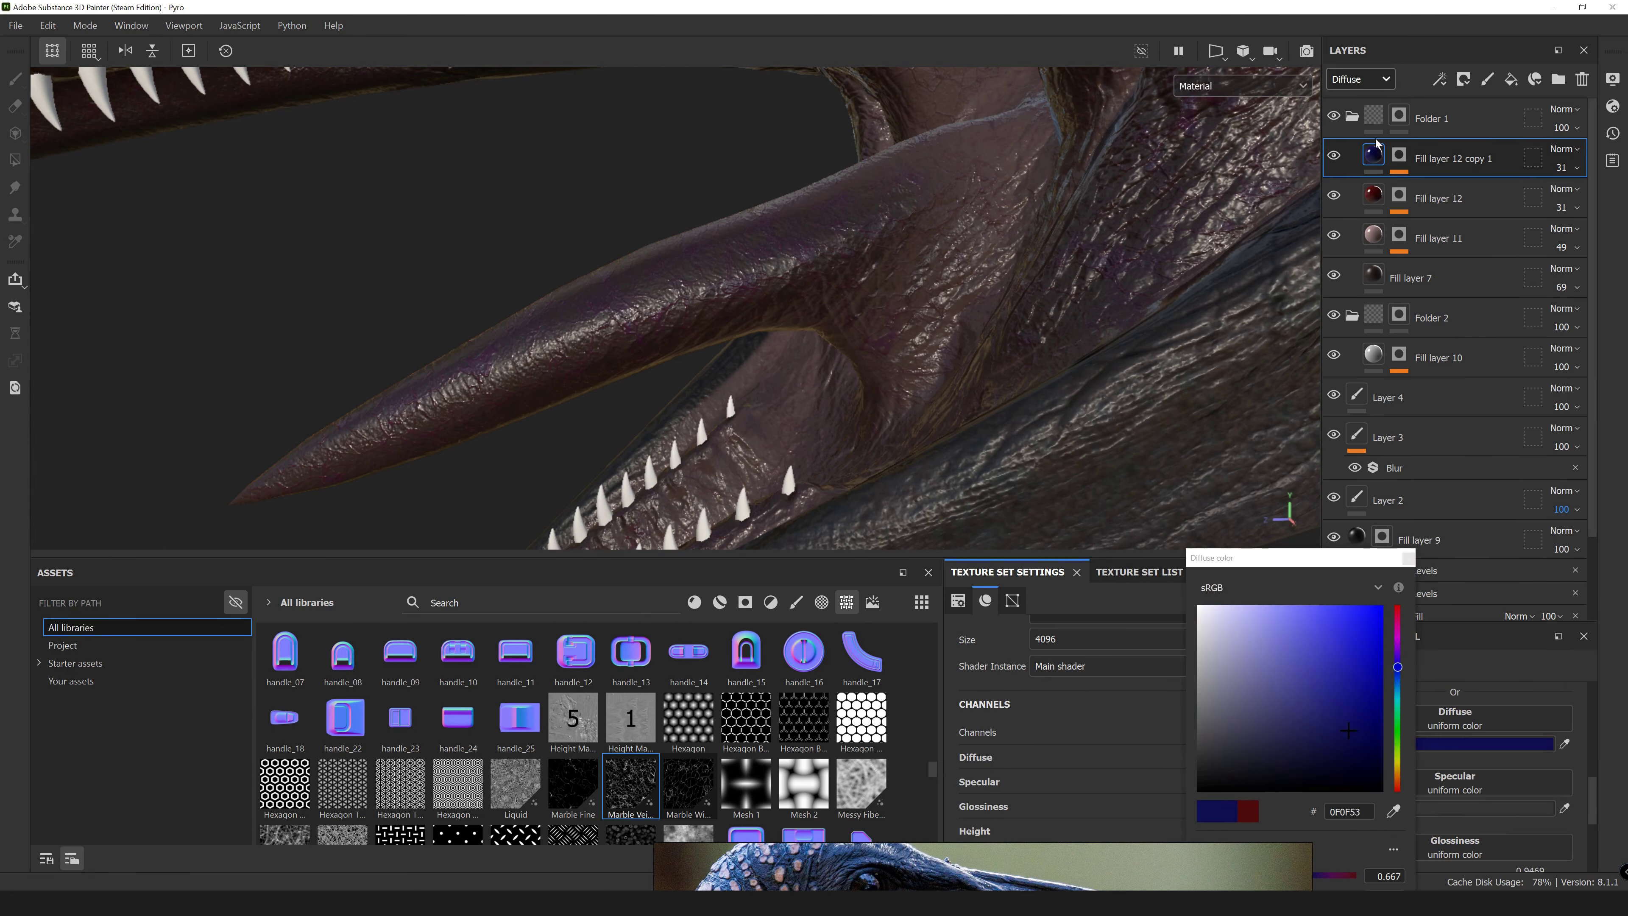
left_click_drag(1443, 158, 1442, 201)
left_click(1399, 194)
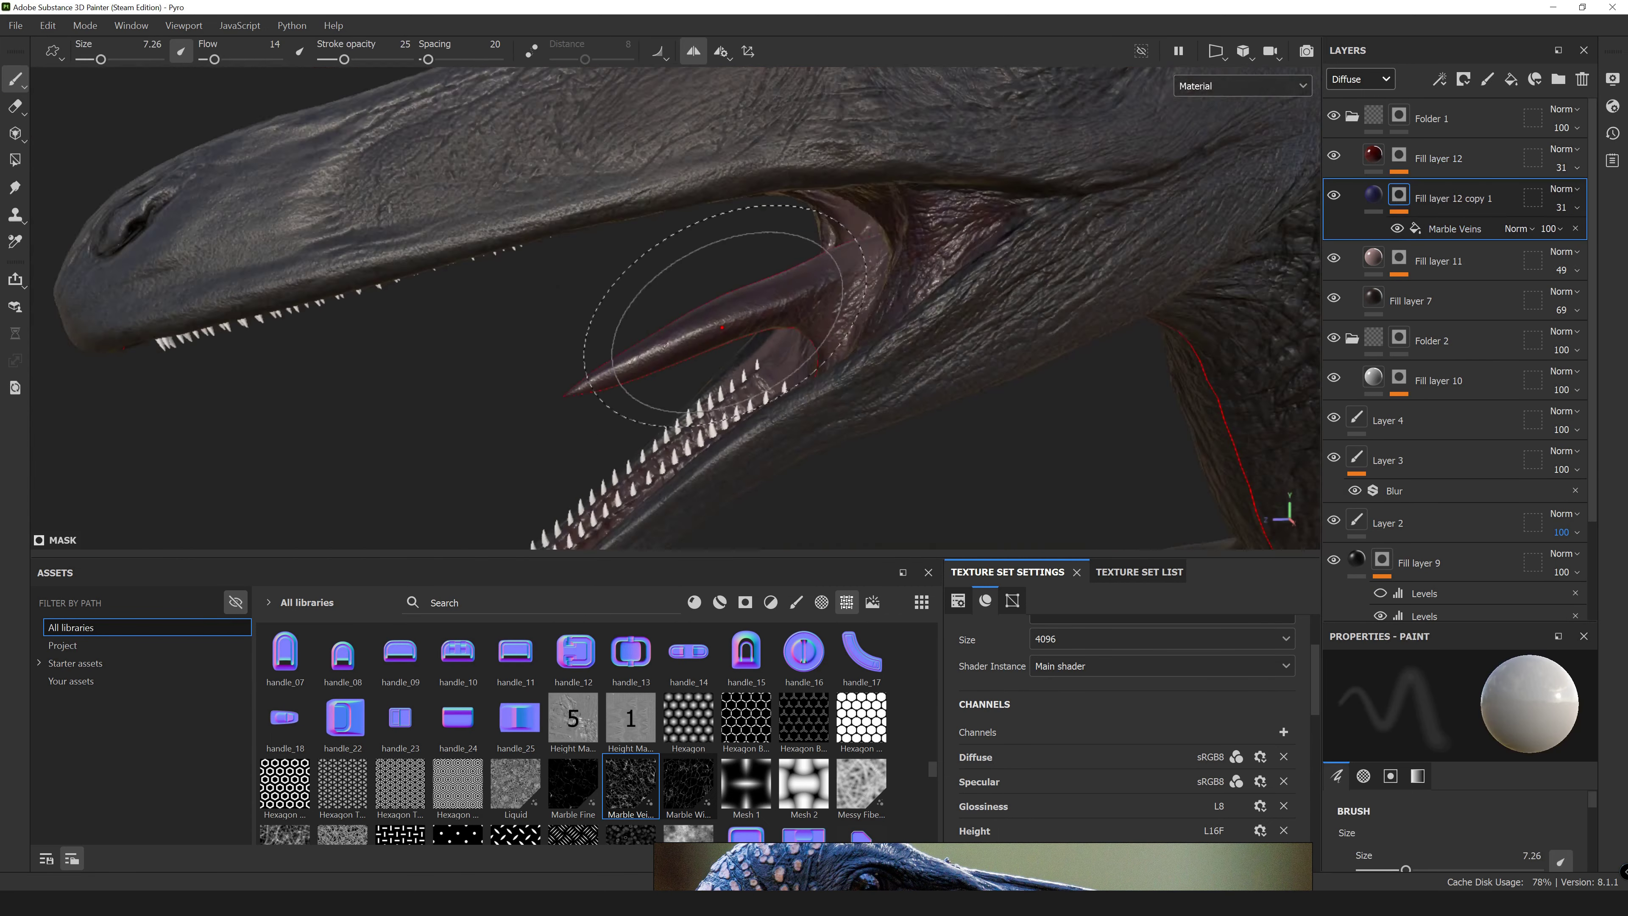
left_click(1373, 195)
Add Fill layer 13 with a fill mask using the Plasma pattern.
right_click(1489, 168)
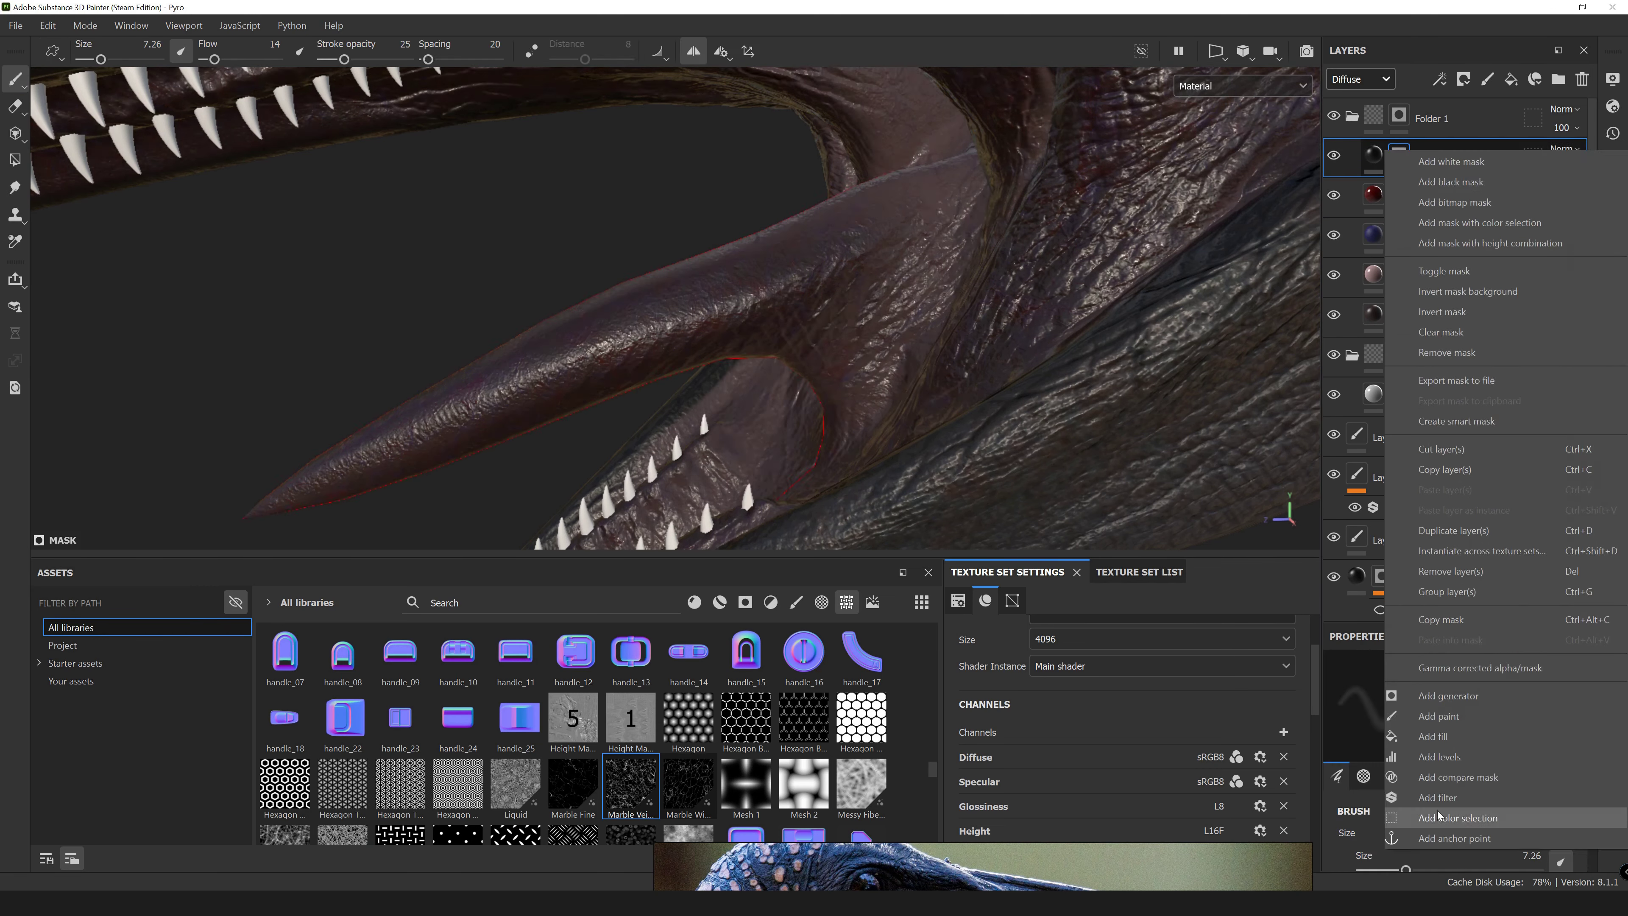
left_click(1443, 811)
scroll(745, 793, "down", 3)
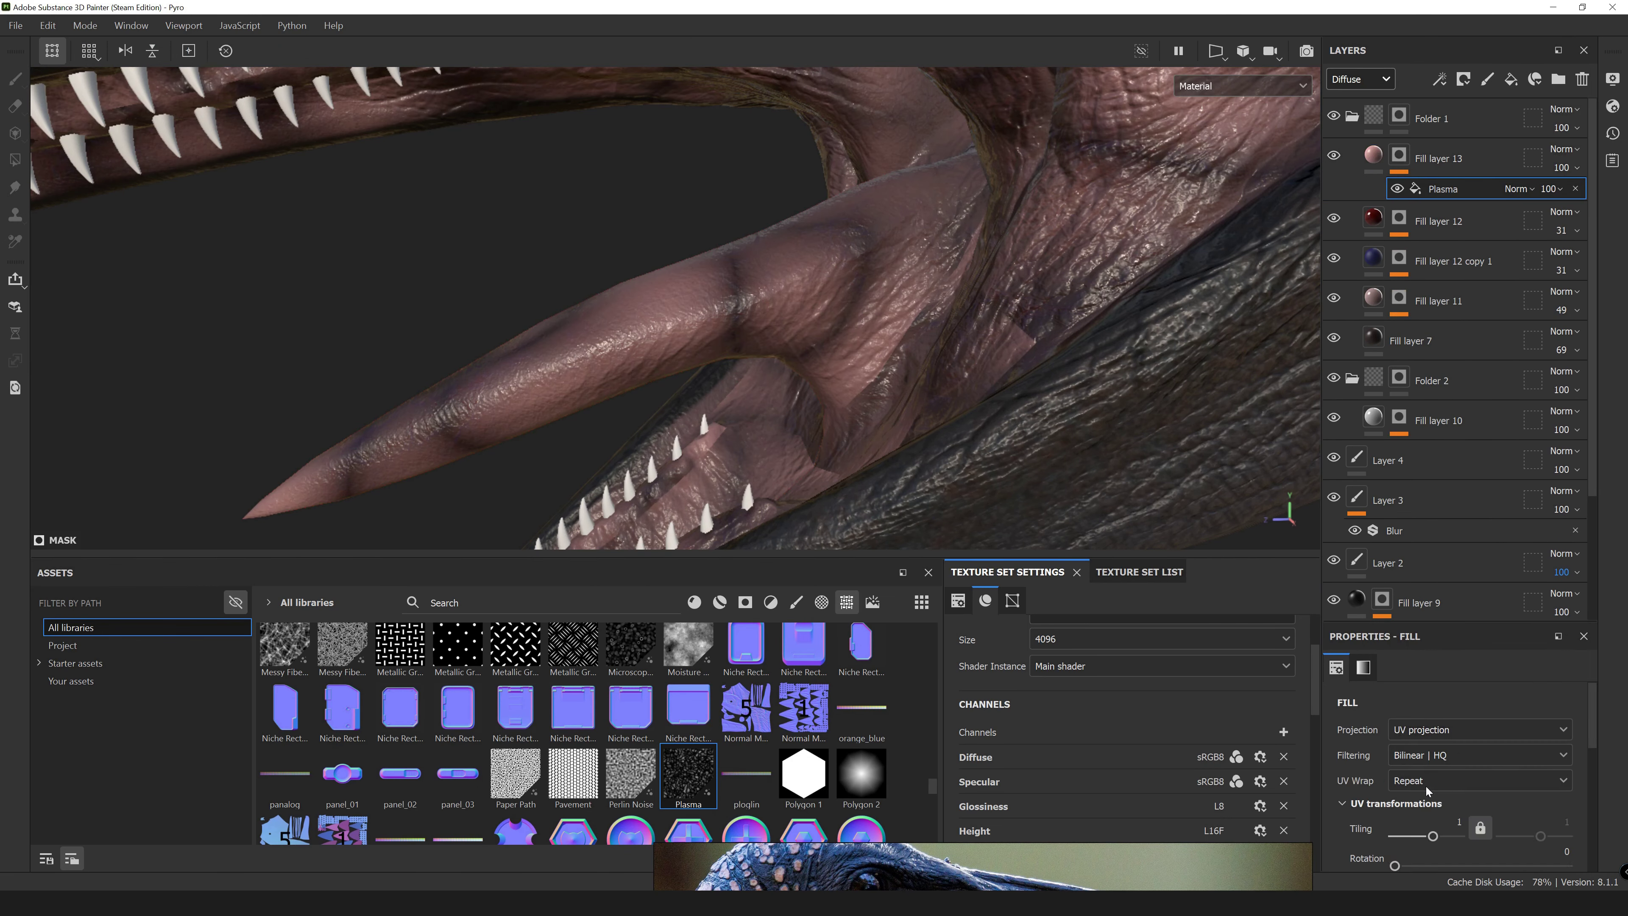
mouse_move(1429, 802)
left_mouse_down()
mouse_move(1474, 806)
mouse_move(1444, 798)
left_mouse_up()
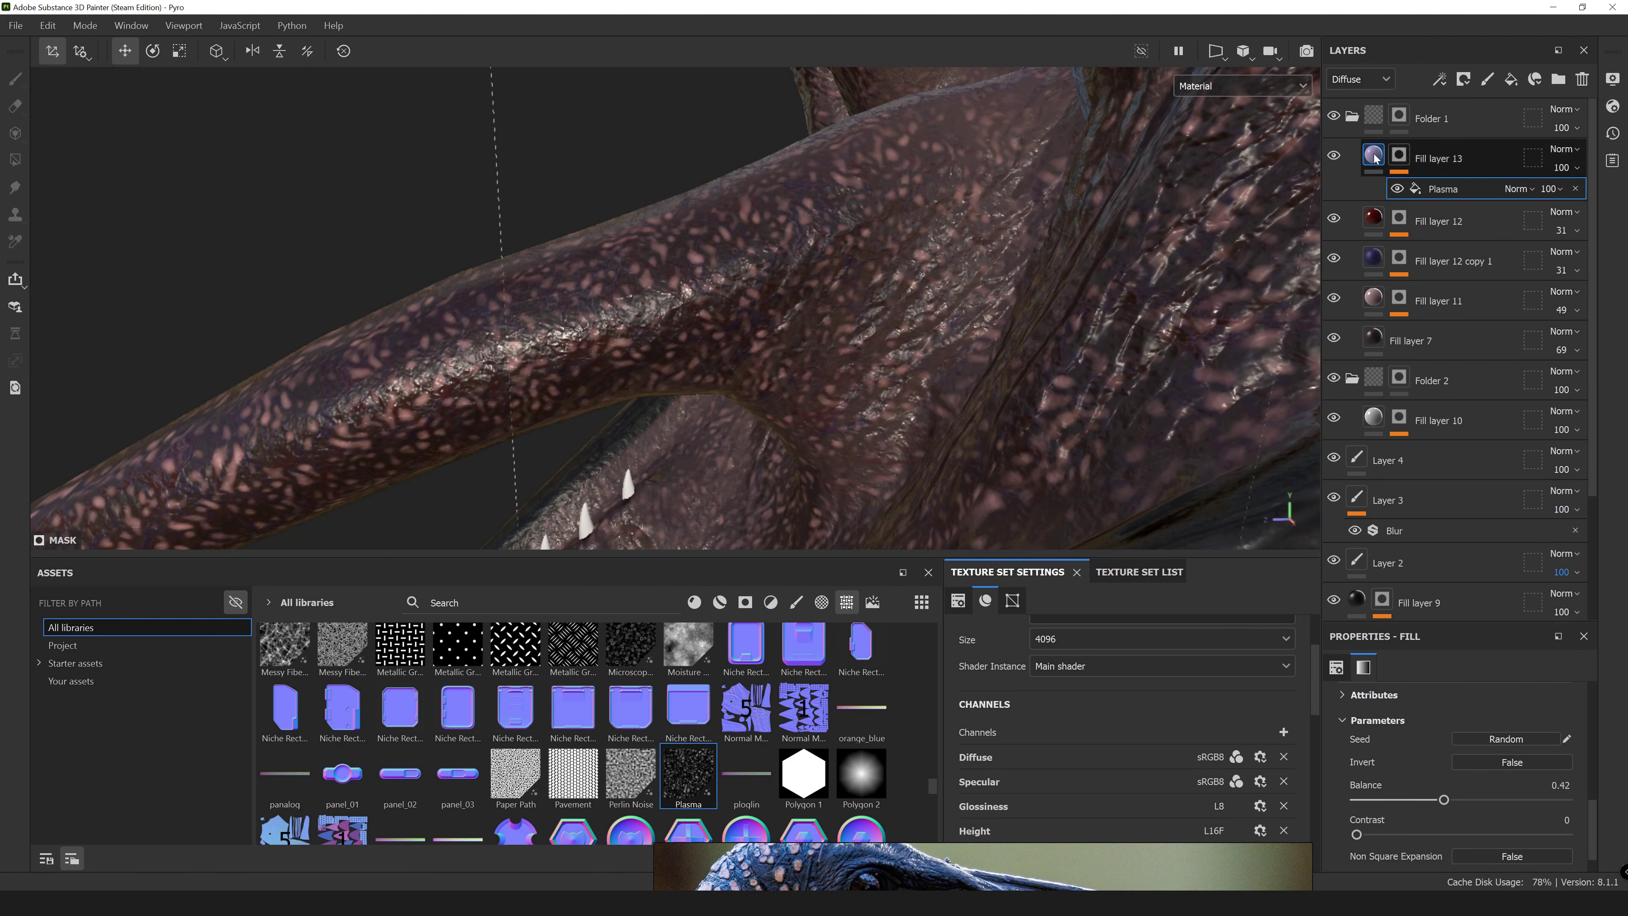
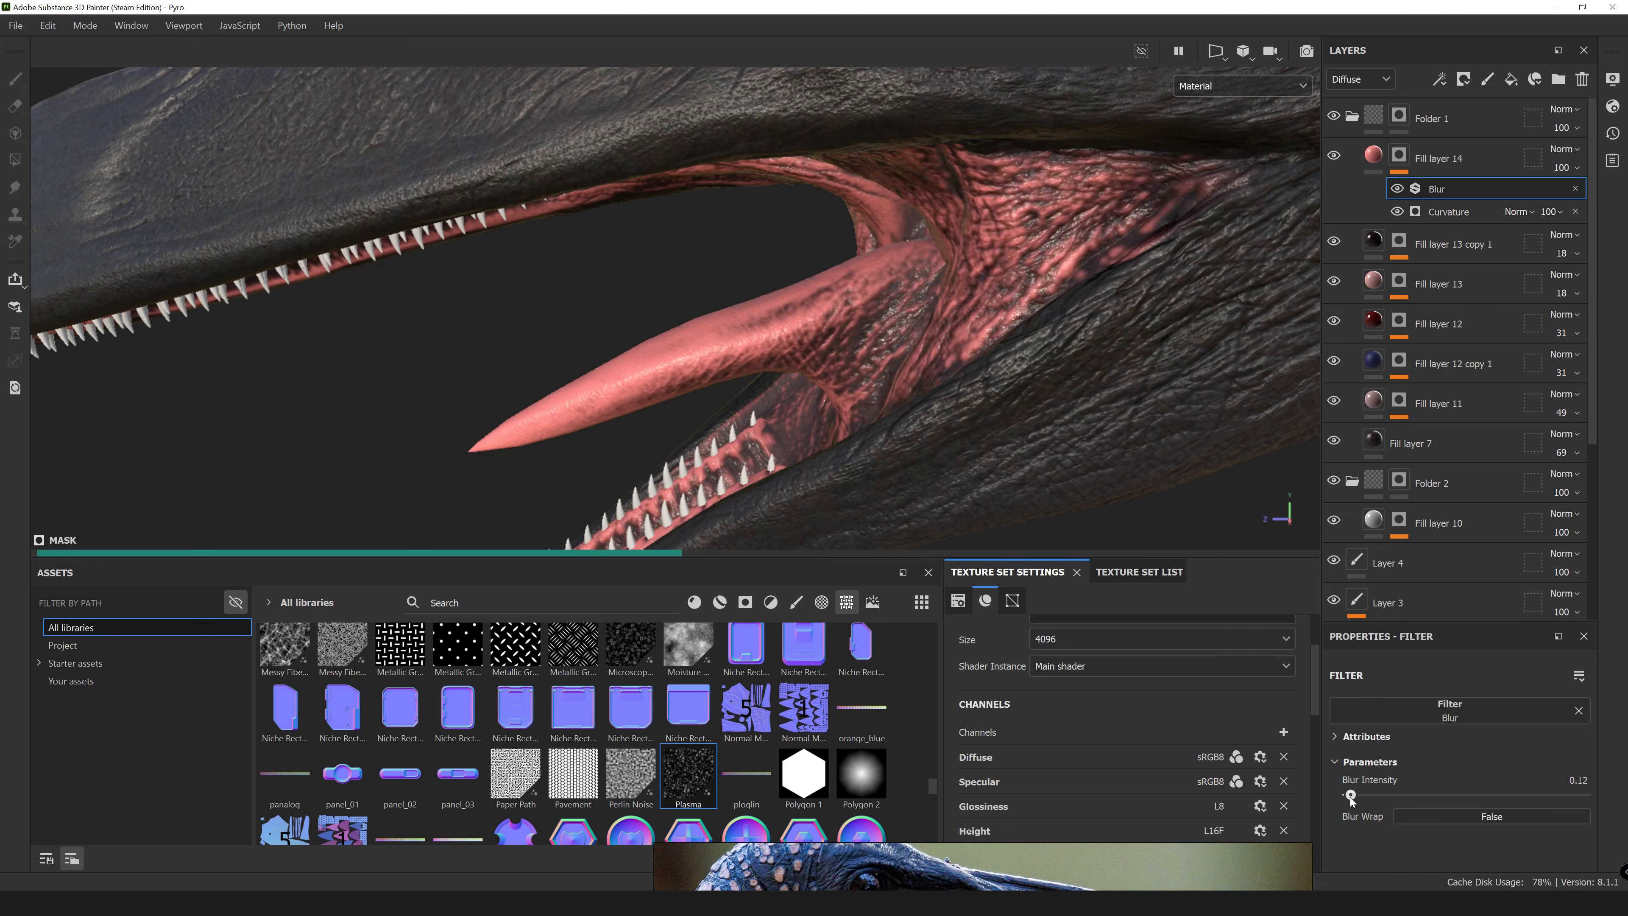
Preview the Scattering channel and drop Fill layer 14's opacity to 7.
left_click(1378, 160)
left_click(1240, 85)
left_click(1225, 169)
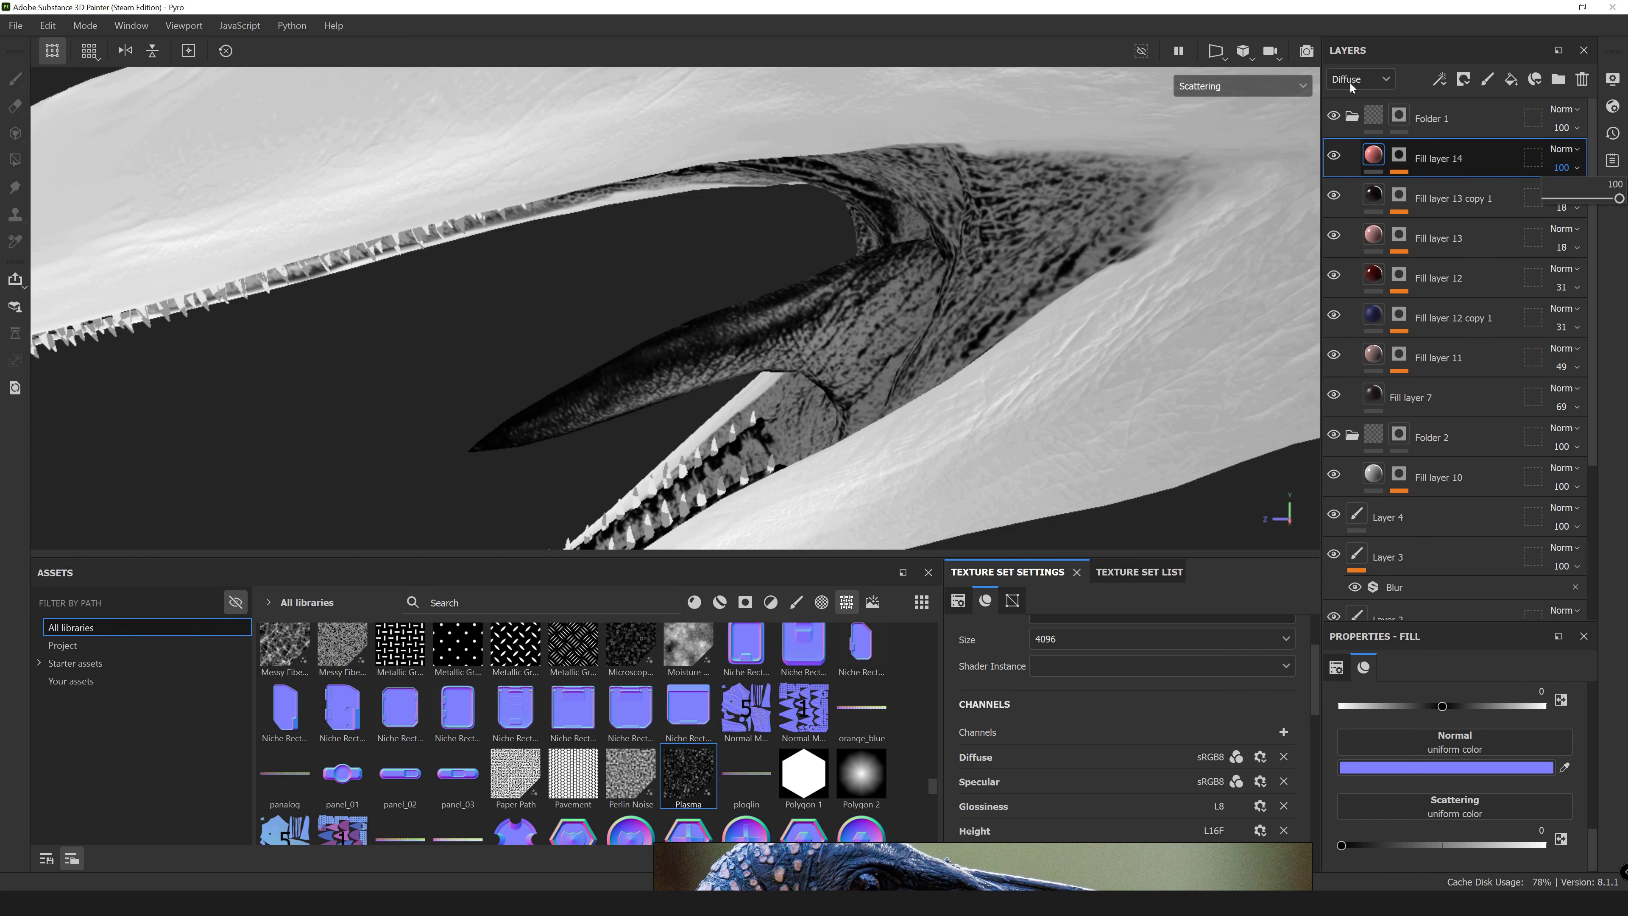
left_click_drag(1562, 177, 1457, 204)
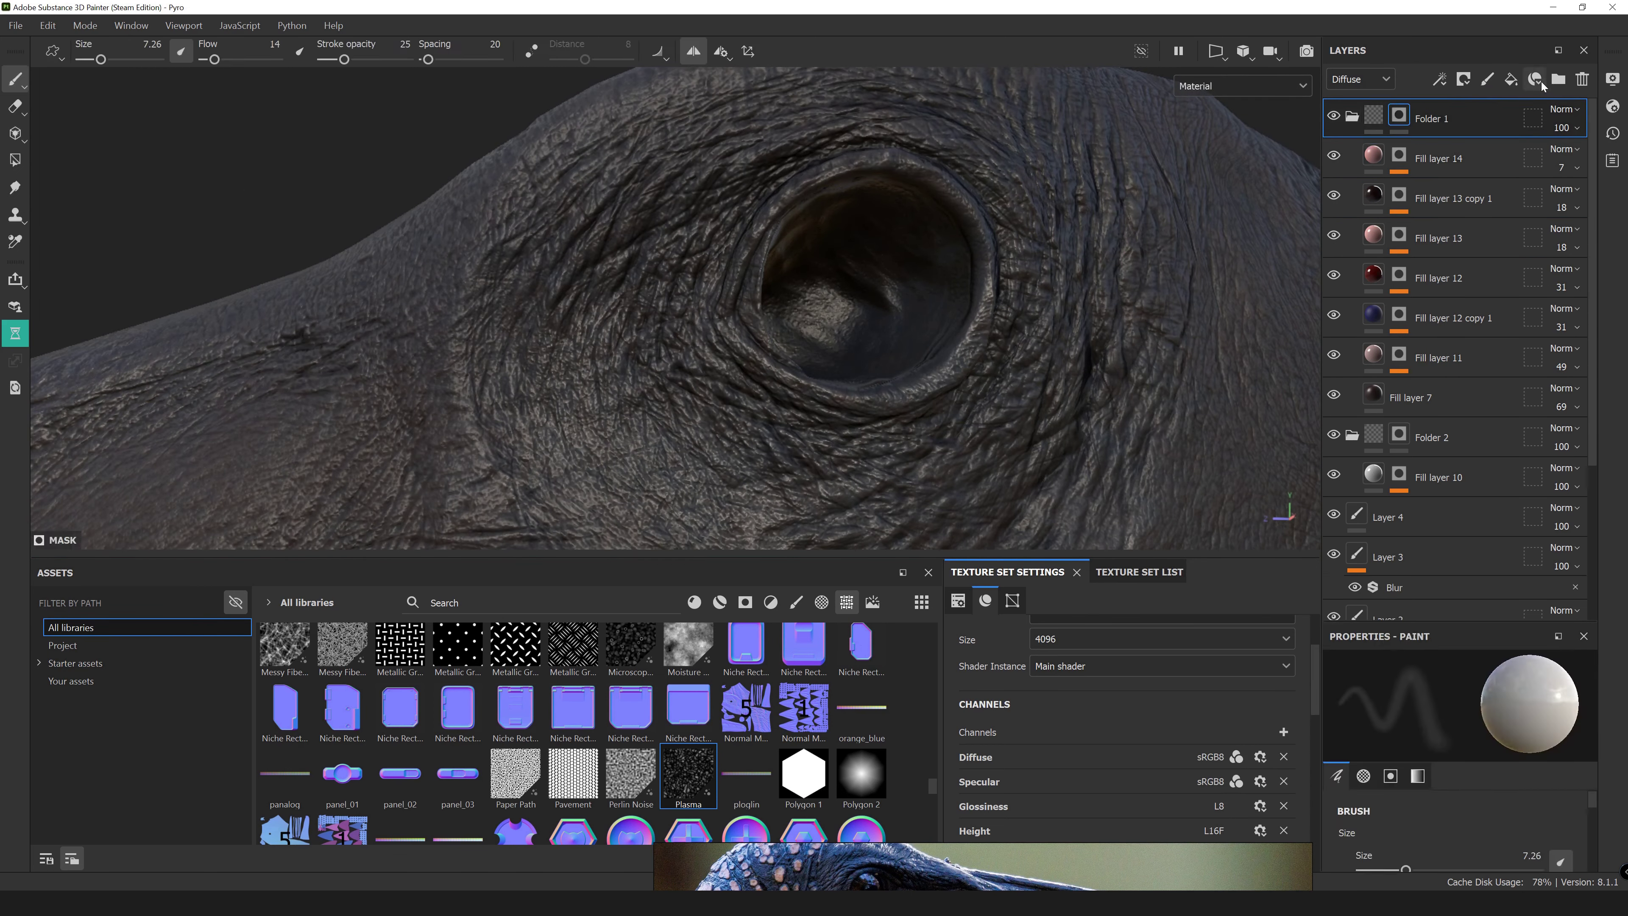
Add a fill layer and paint its mask around the inner eye rim.
left_click(1503, 85)
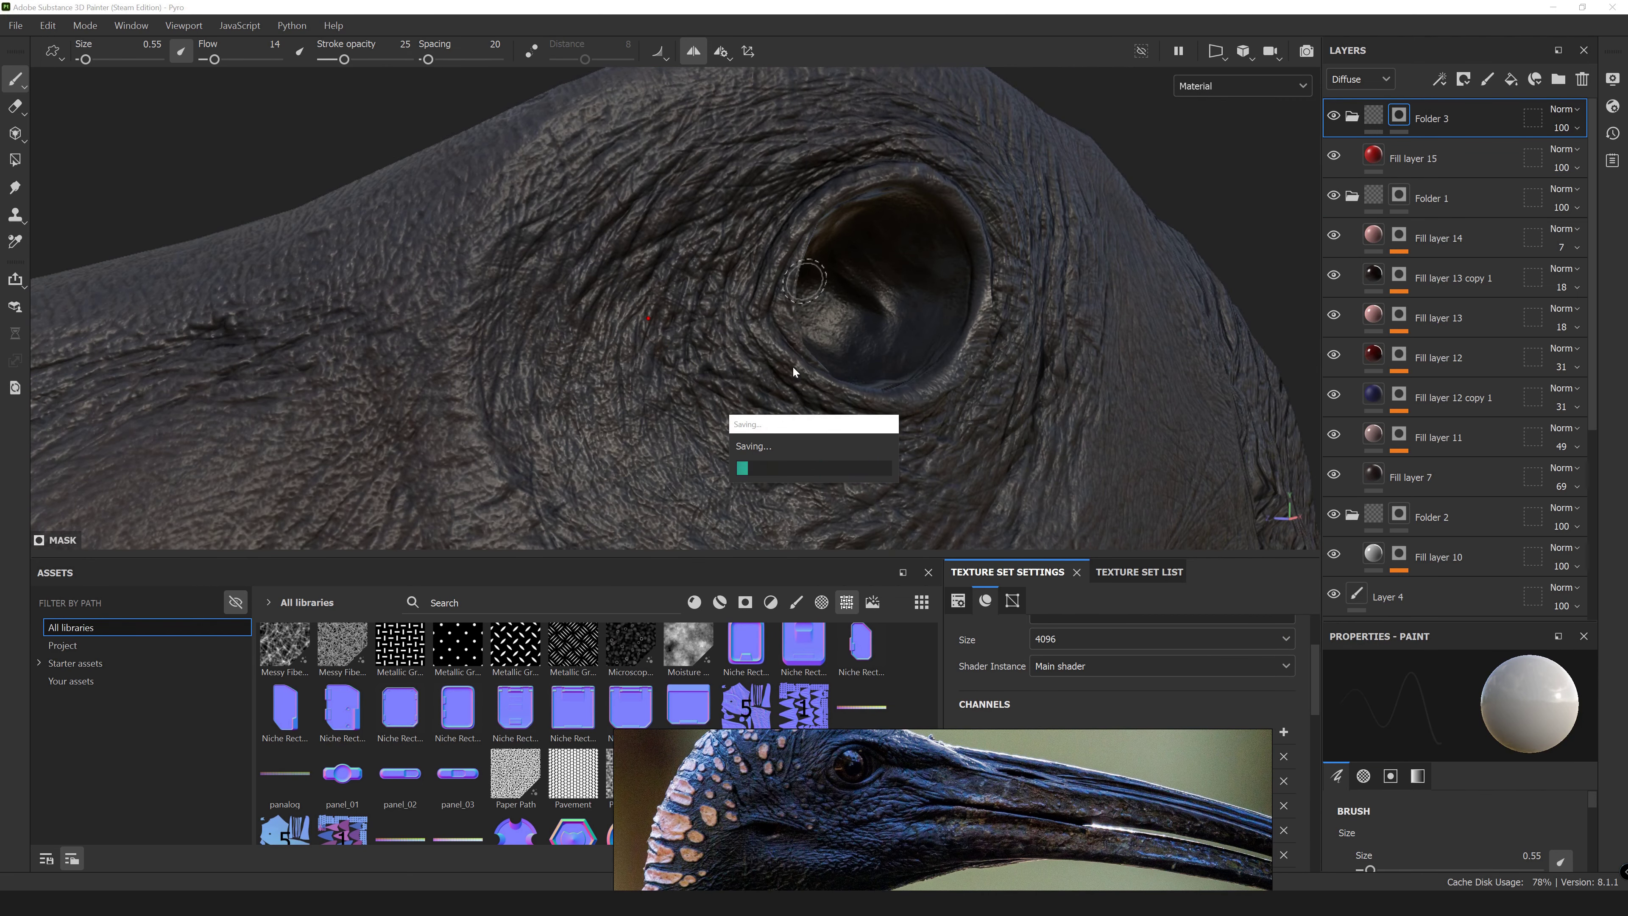
scroll(792, 365, "up", 3)
left_click_drag(759, 340, 770, 257)
left_click_drag(799, 194, 726, 328, "alt")
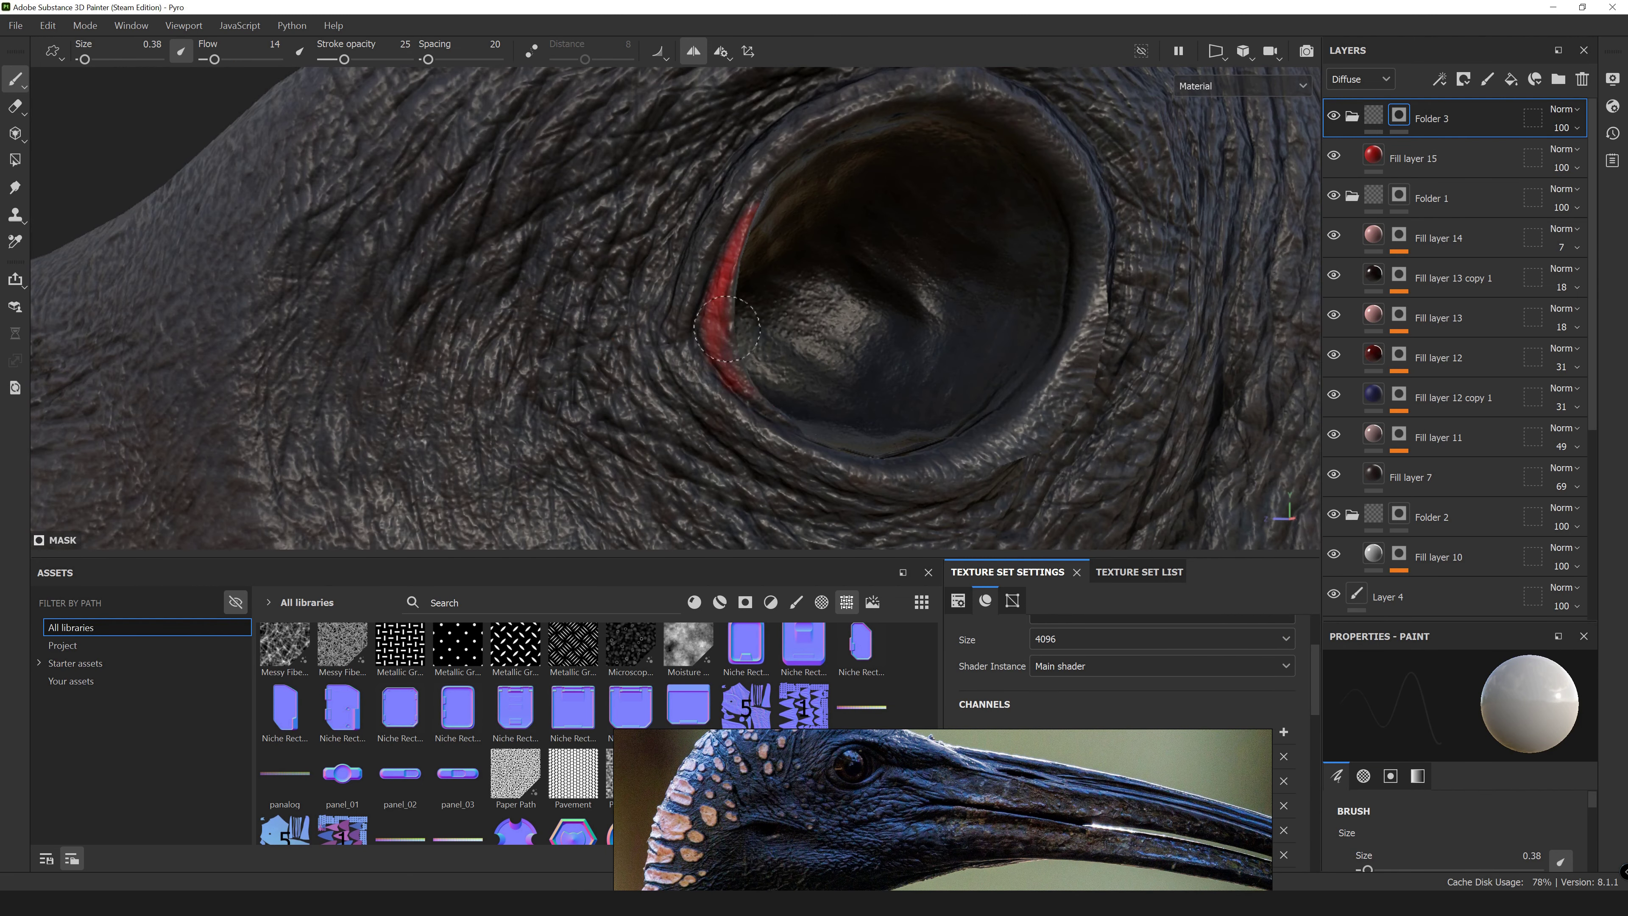
left_click_drag(170, 104, 736, 263, "alt")
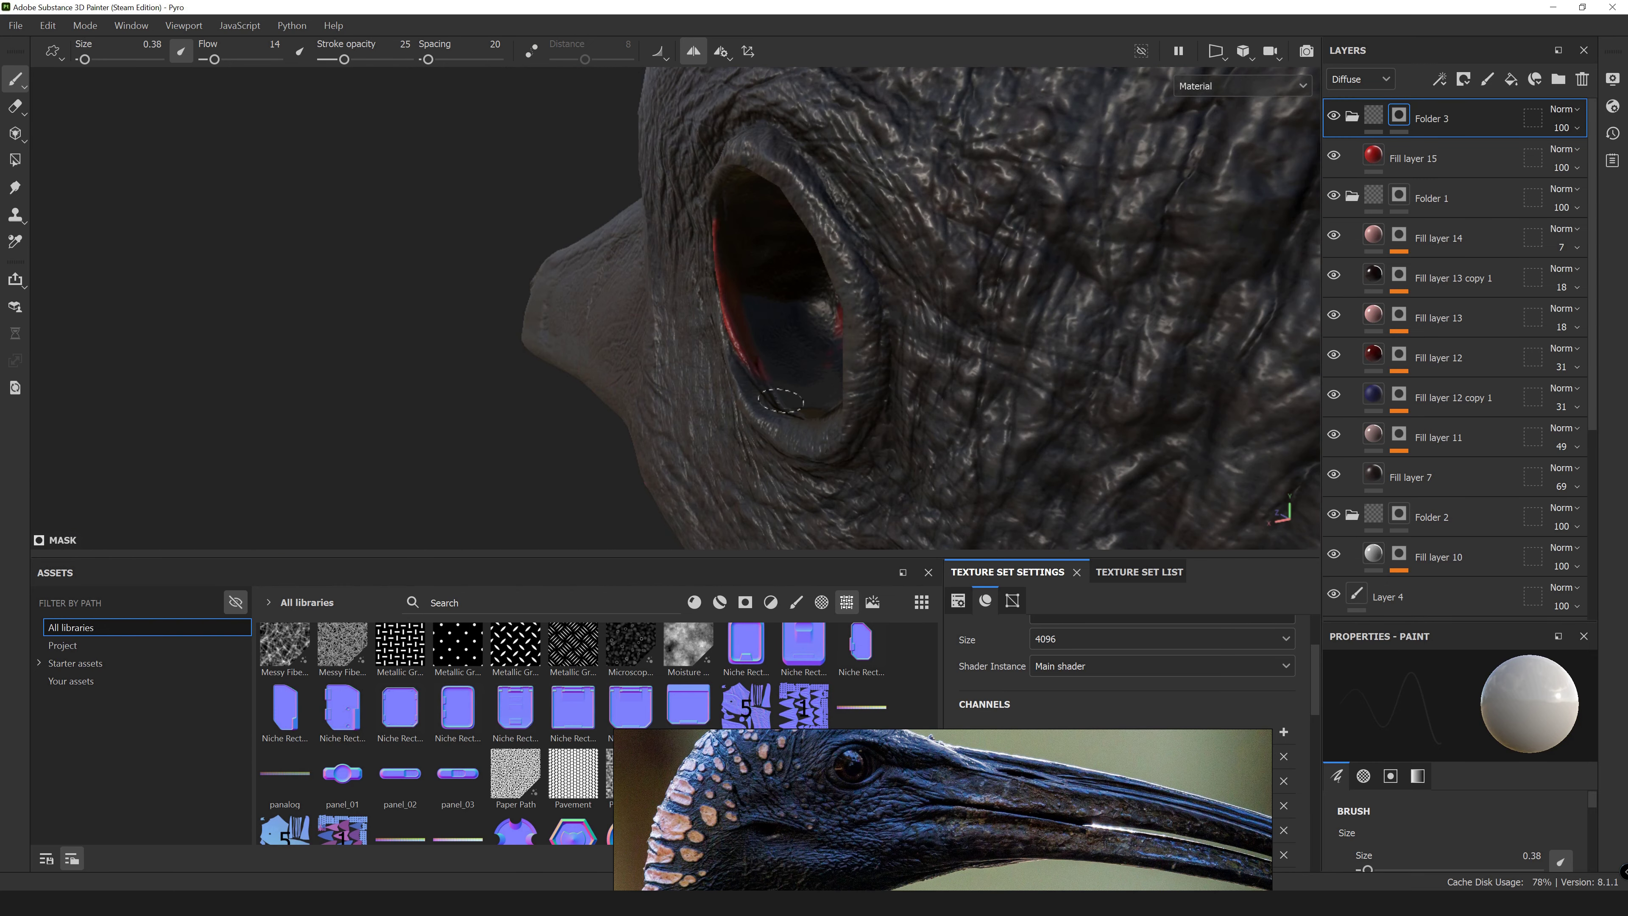
left_click_drag(780, 400, 665, 410, "alt")
scroll(664, 410, "up", 3)
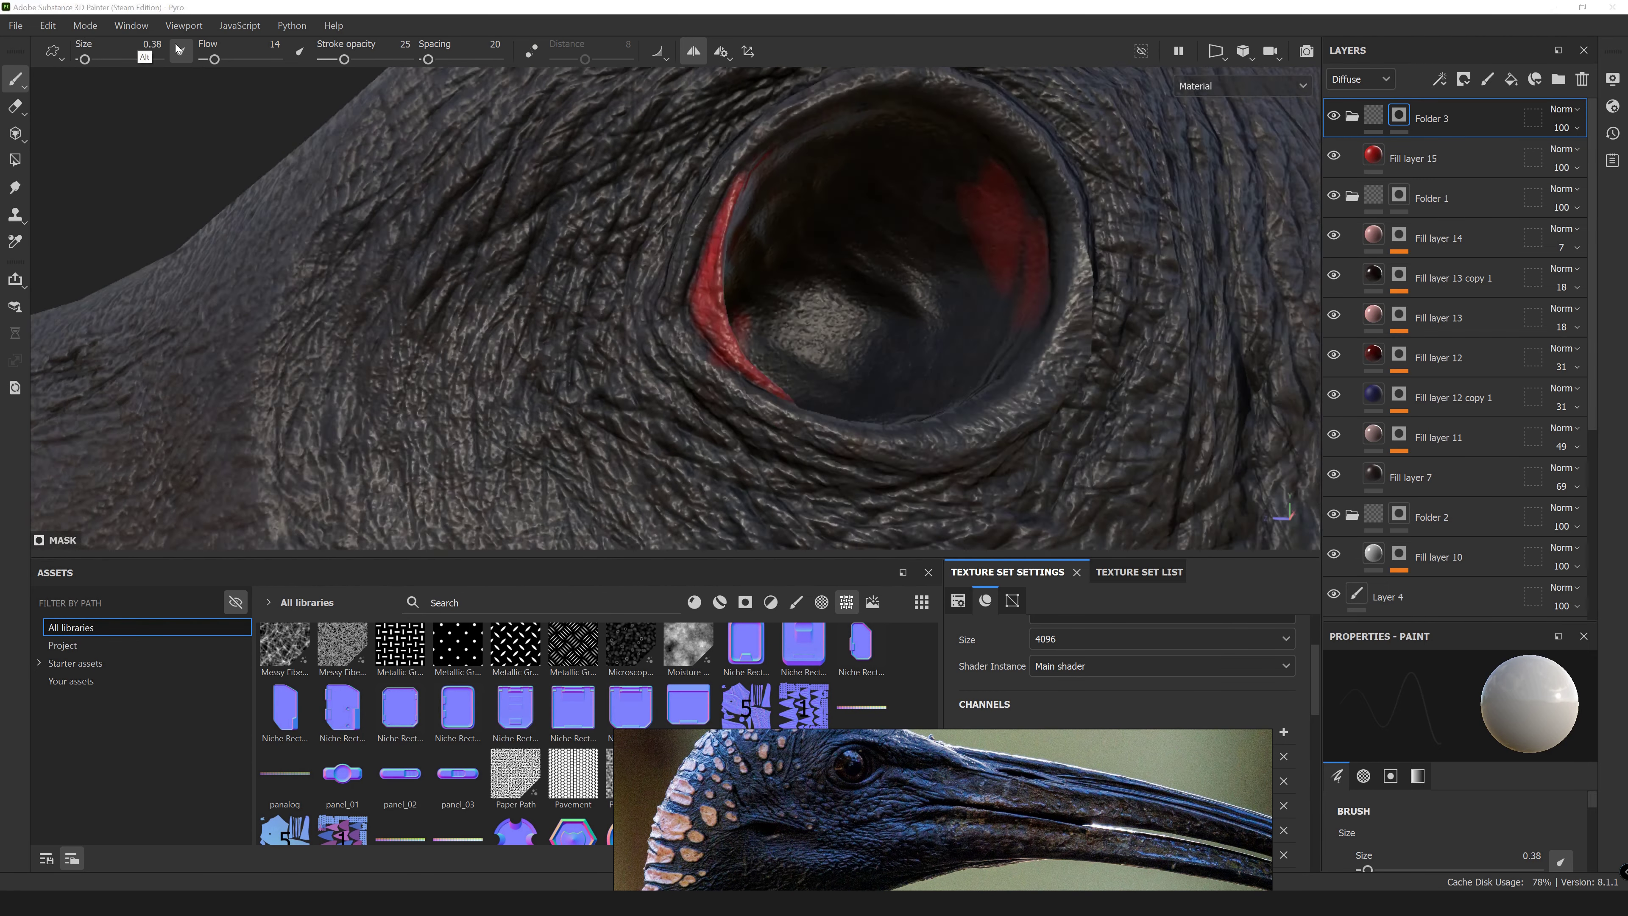
left_click_drag(705, 288, 811, 443, "alt")
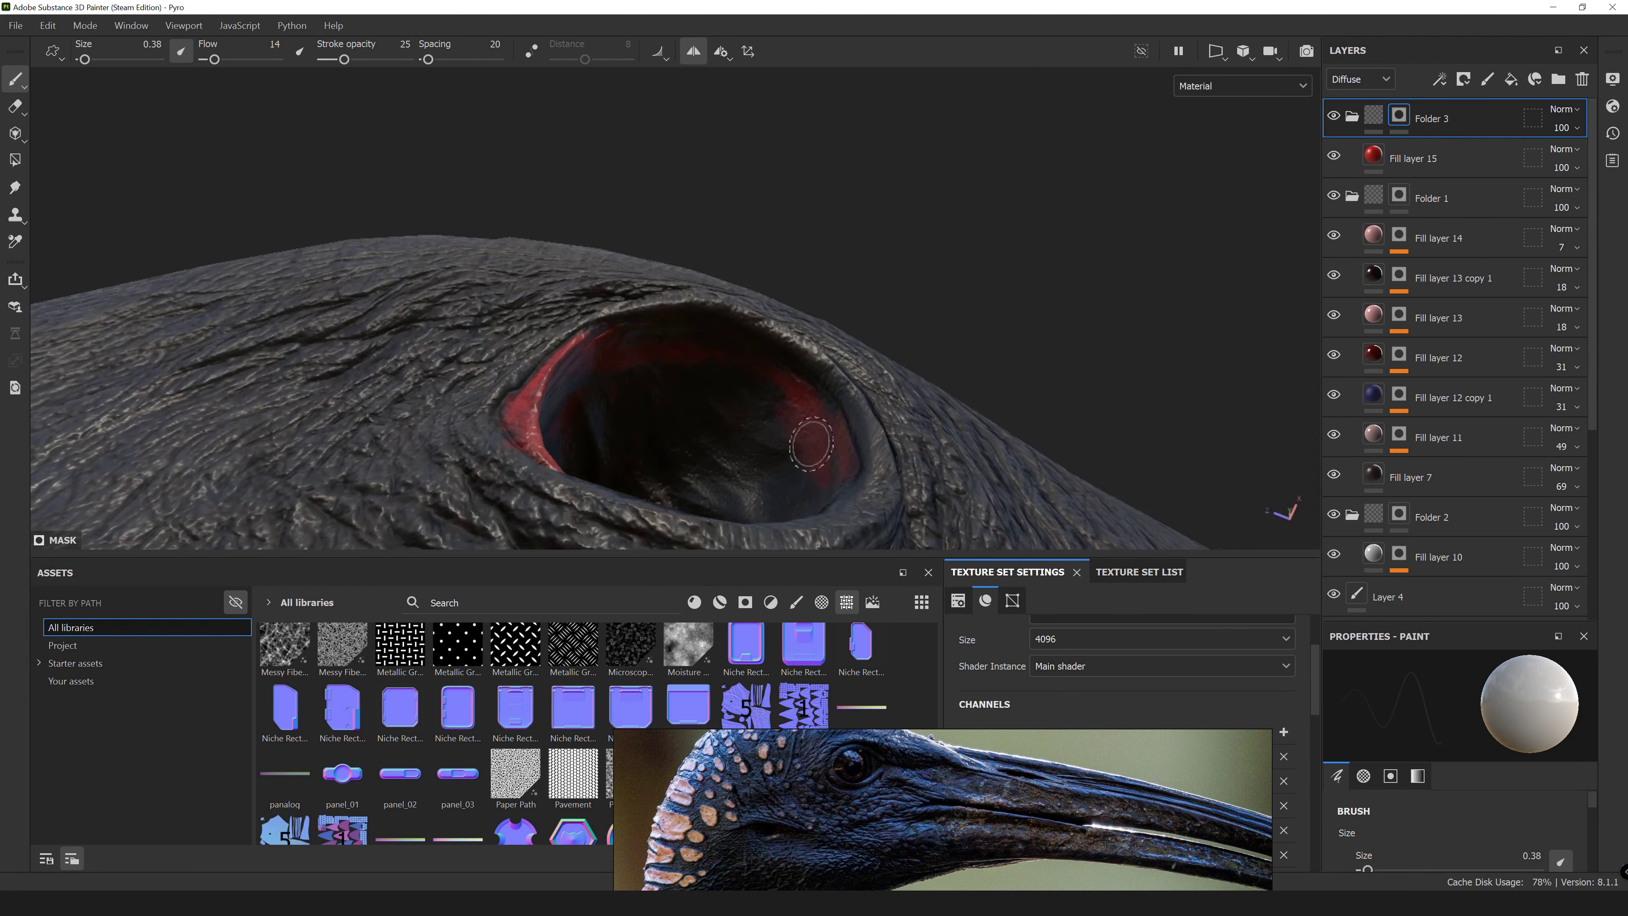
left_click_drag(671, 330, 745, 411, "alt")
scroll(897, 367, "up", 3)
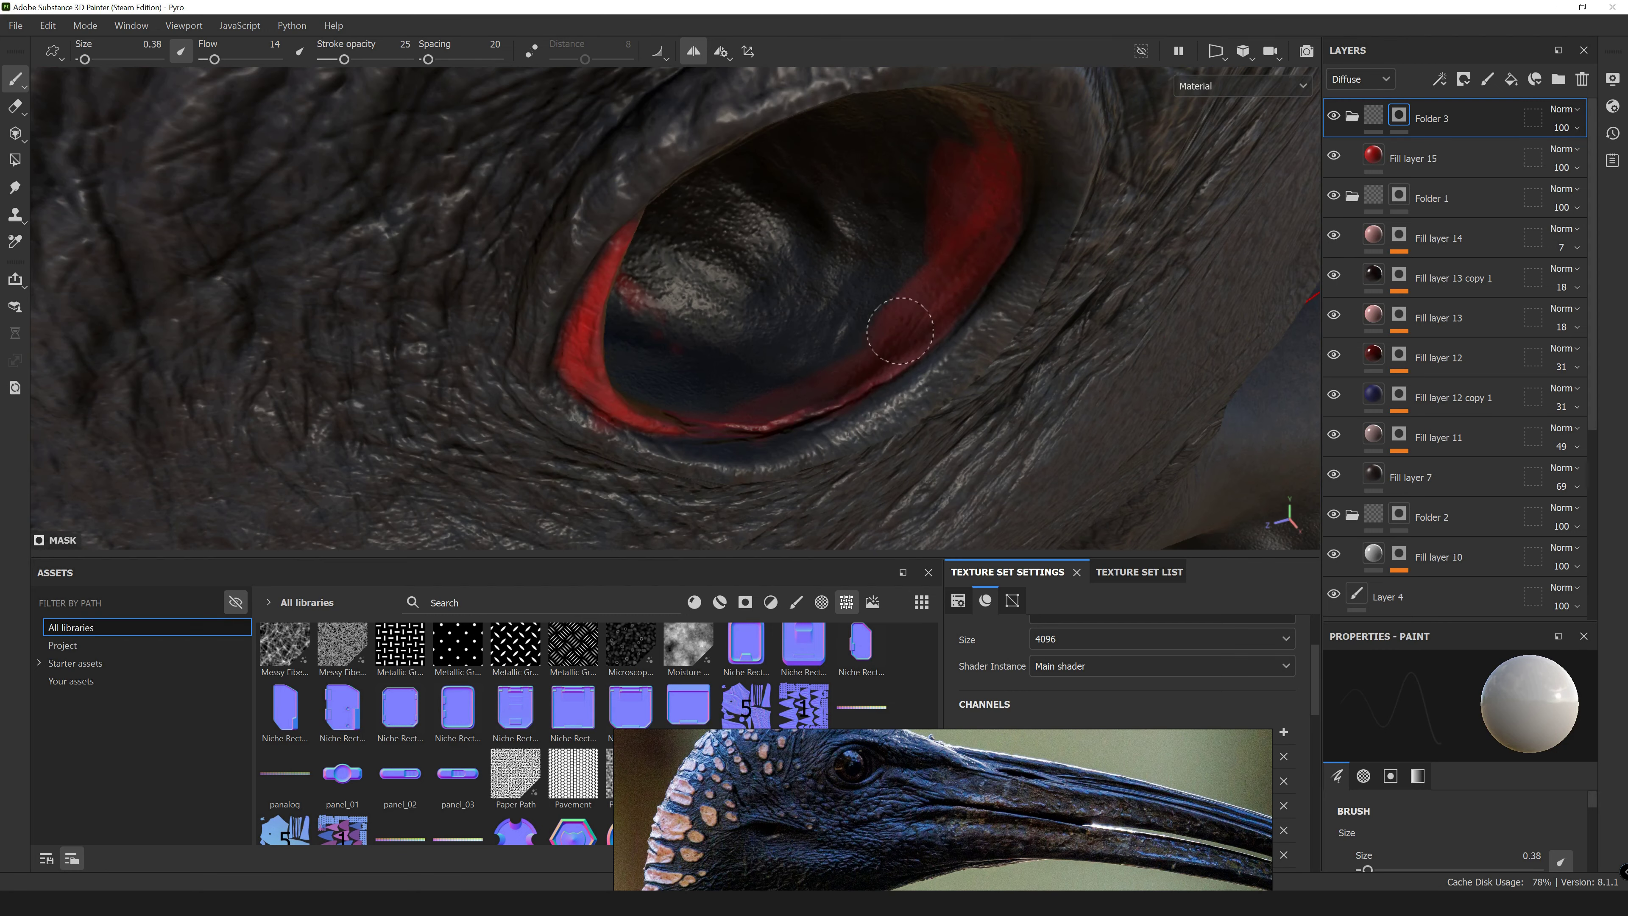
left_click_drag(900, 330, 618, 374, "alt")
Set the eye layer's Glossiness to 1, adjust its specular colour, and add Fill layer 16.
right_click(603, 187)
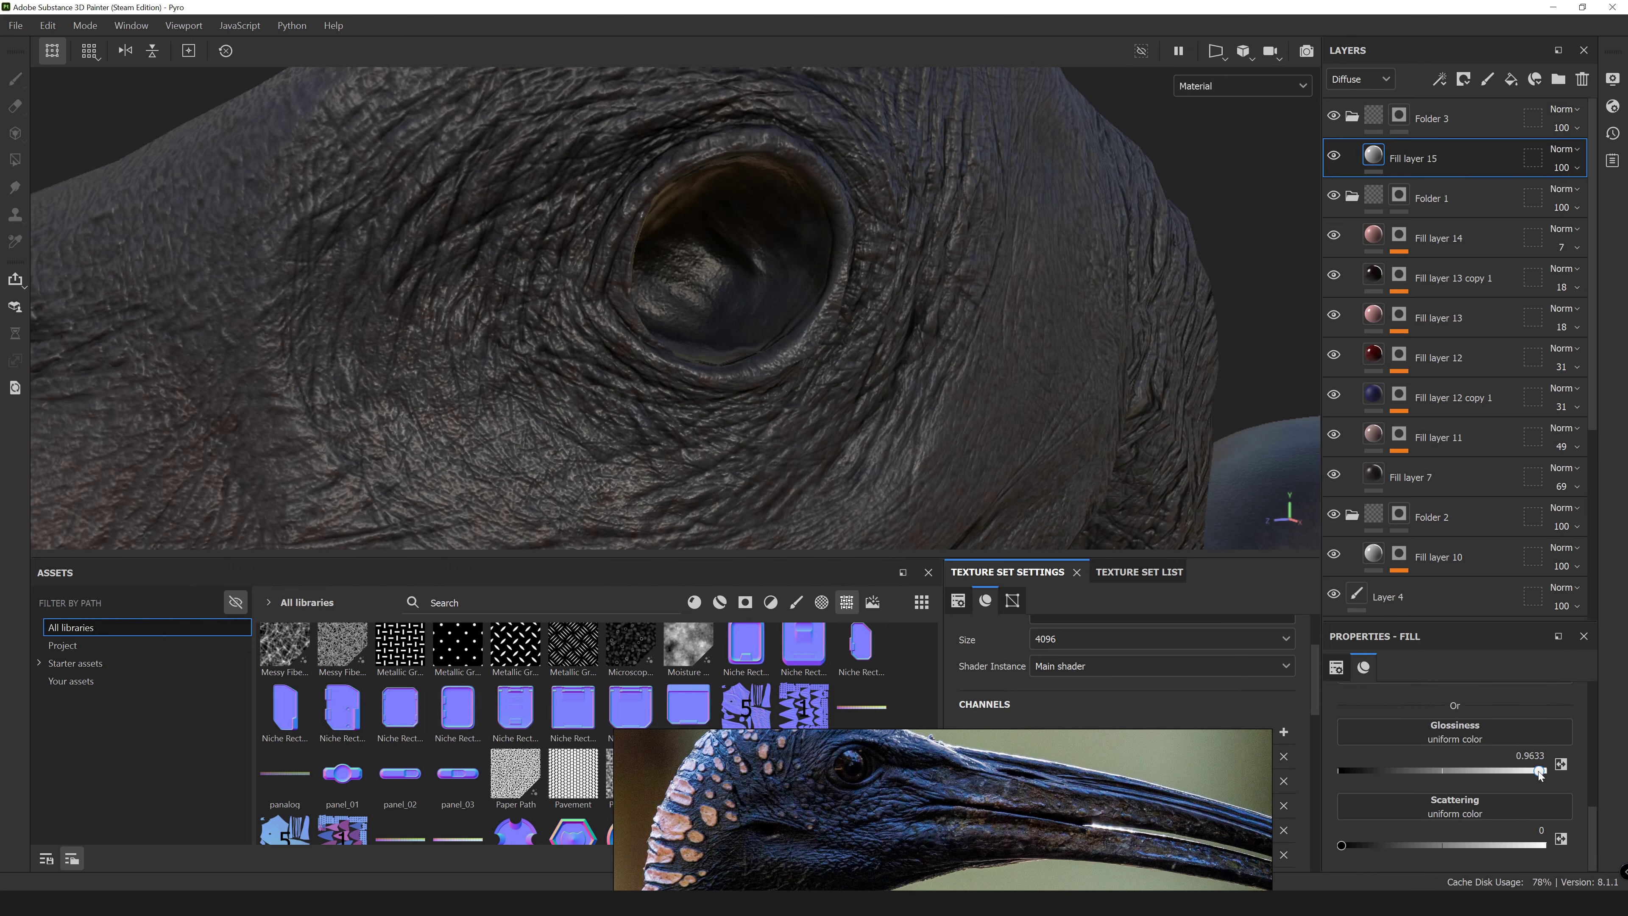
left_click_drag(1538, 771, 1546, 772)
left_click(1454, 692)
left_click(1487, 780)
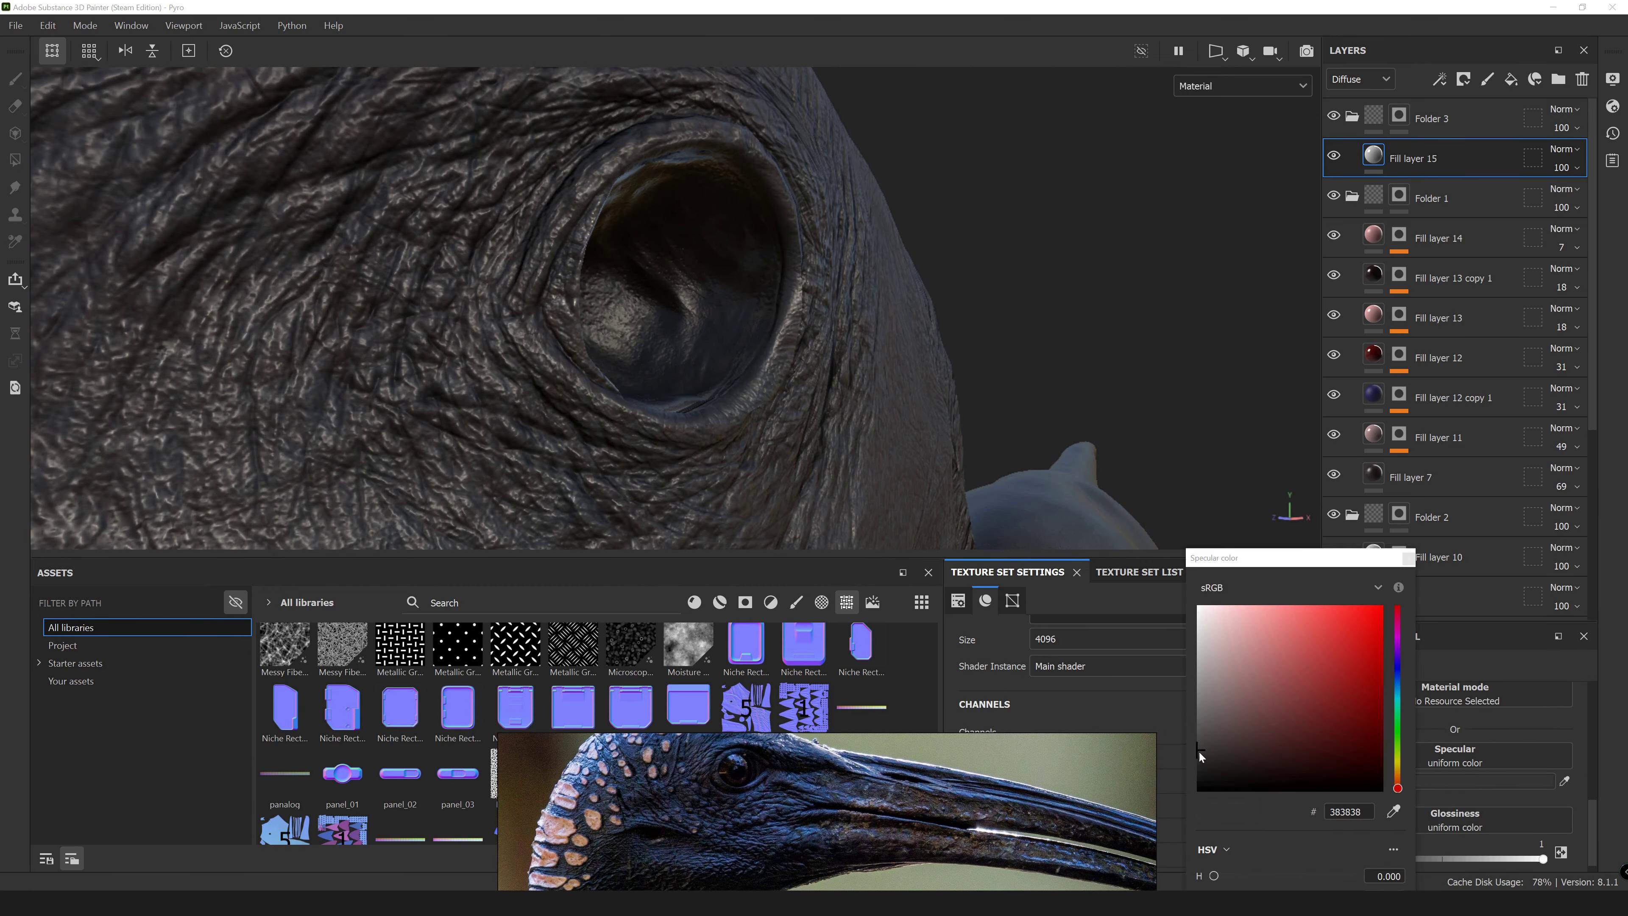
scroll(916, 392, "down", 5)
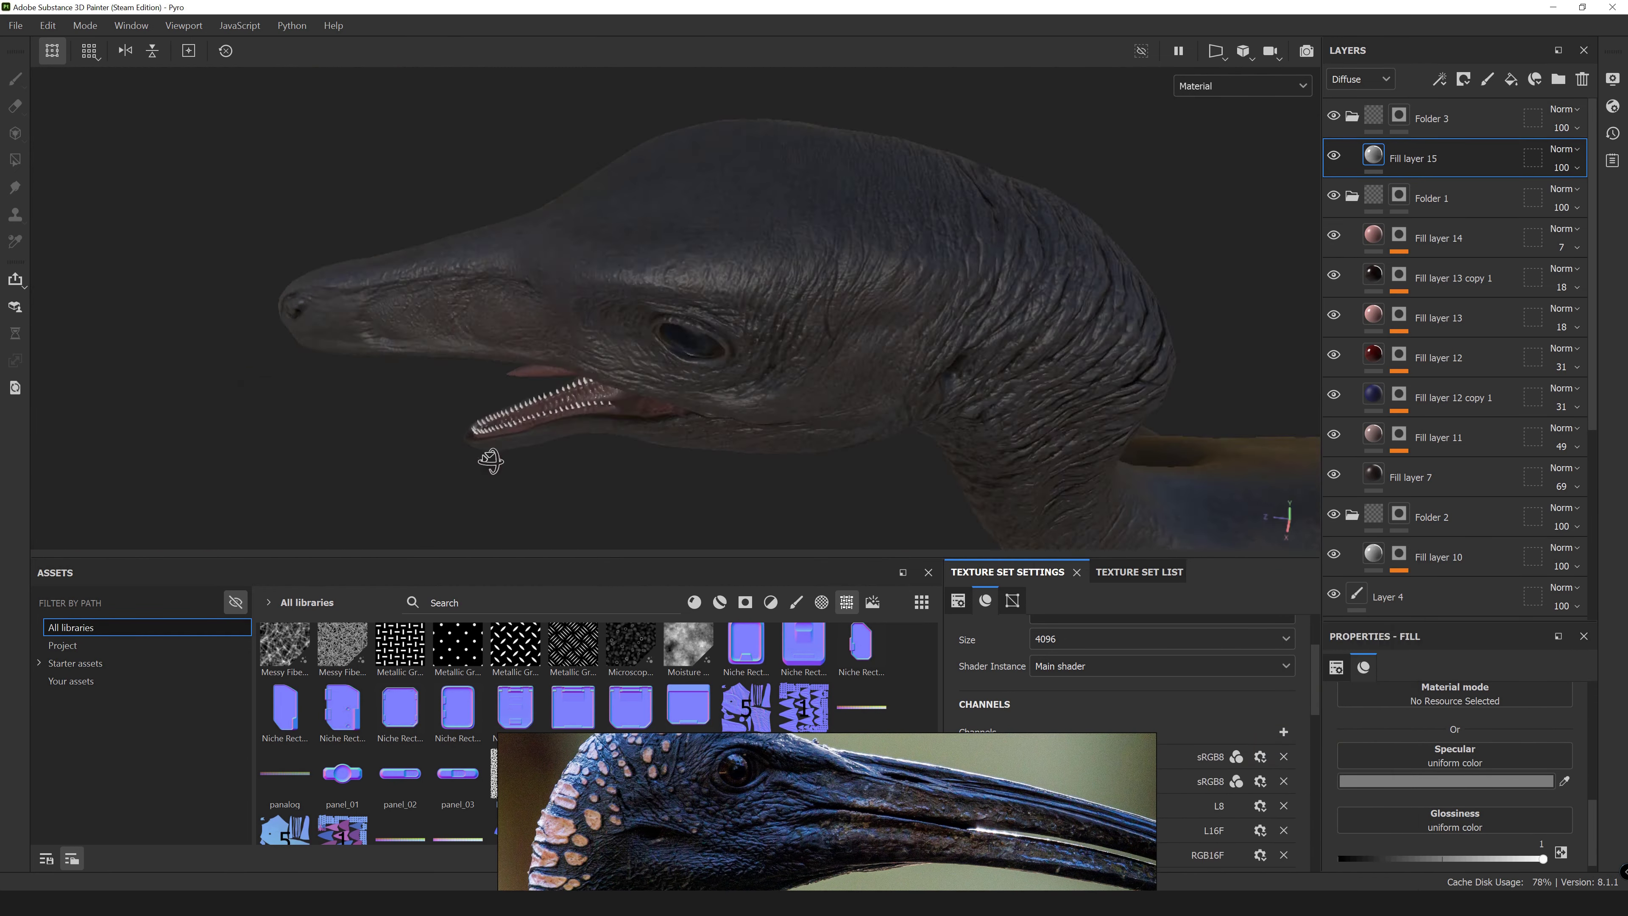
left_click_drag(490, 462, 558, 321, "alt")
scroll(557, 322, "up", 3)
scroll(694, 389, "down", 2)
scroll(694, 389, "down", 3)
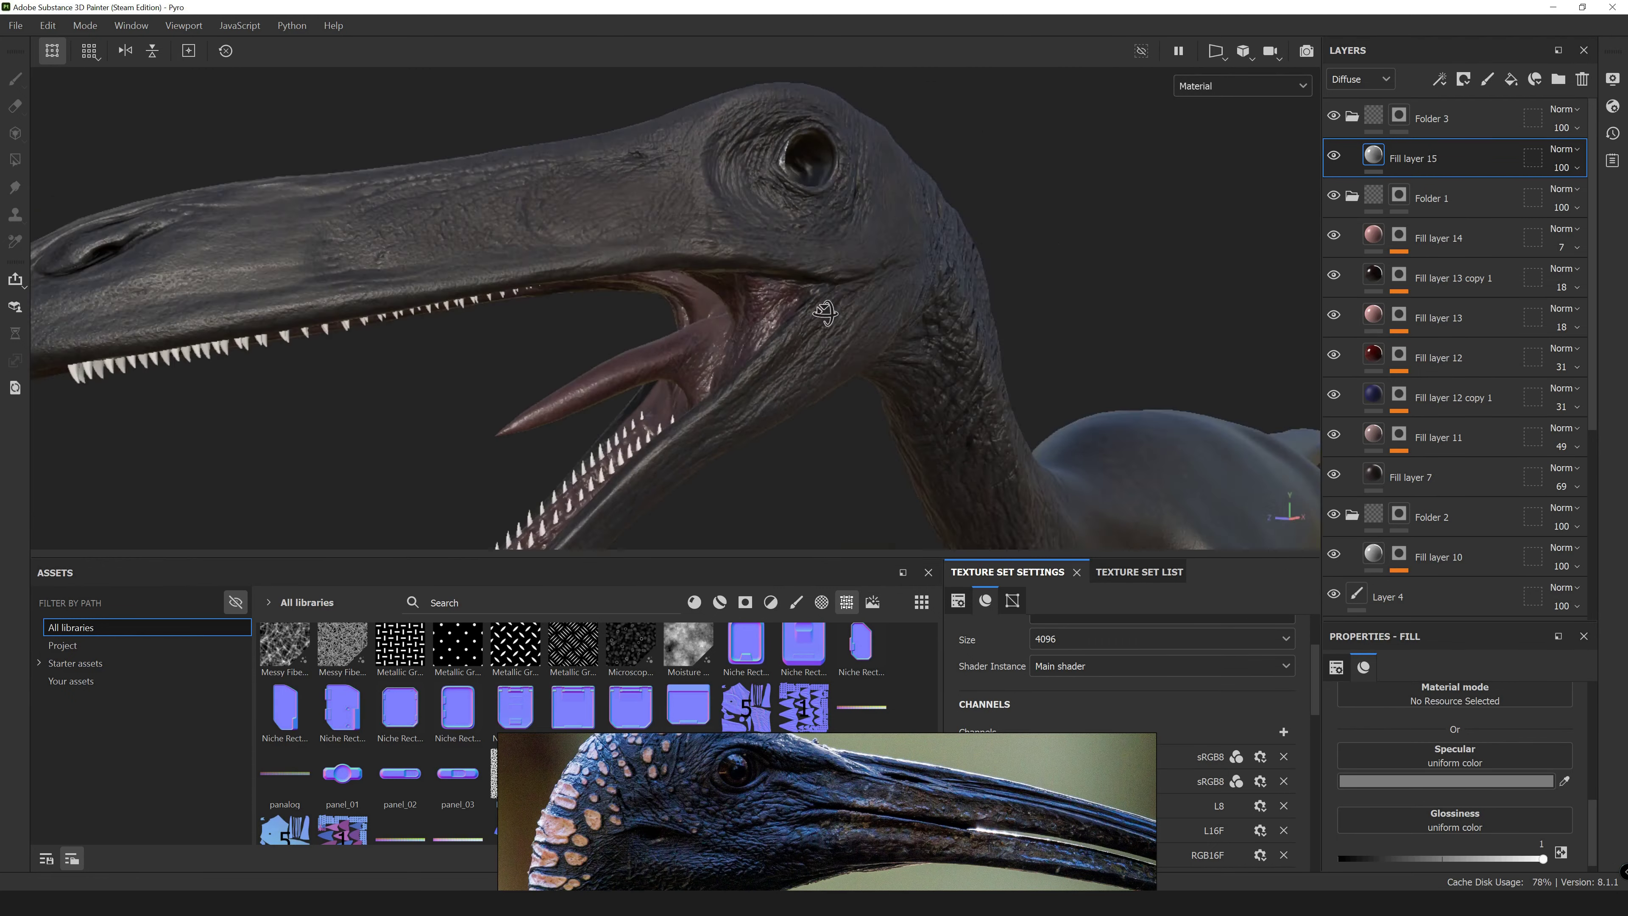
left_click_drag(694, 389, 809, 136, "alt")
left_click(1510, 78)
Mask Fill layer 16 with an inverted Ambient Occlusion generator at balance 0.69, glossiness 0.1878.
right_click(1383, 116)
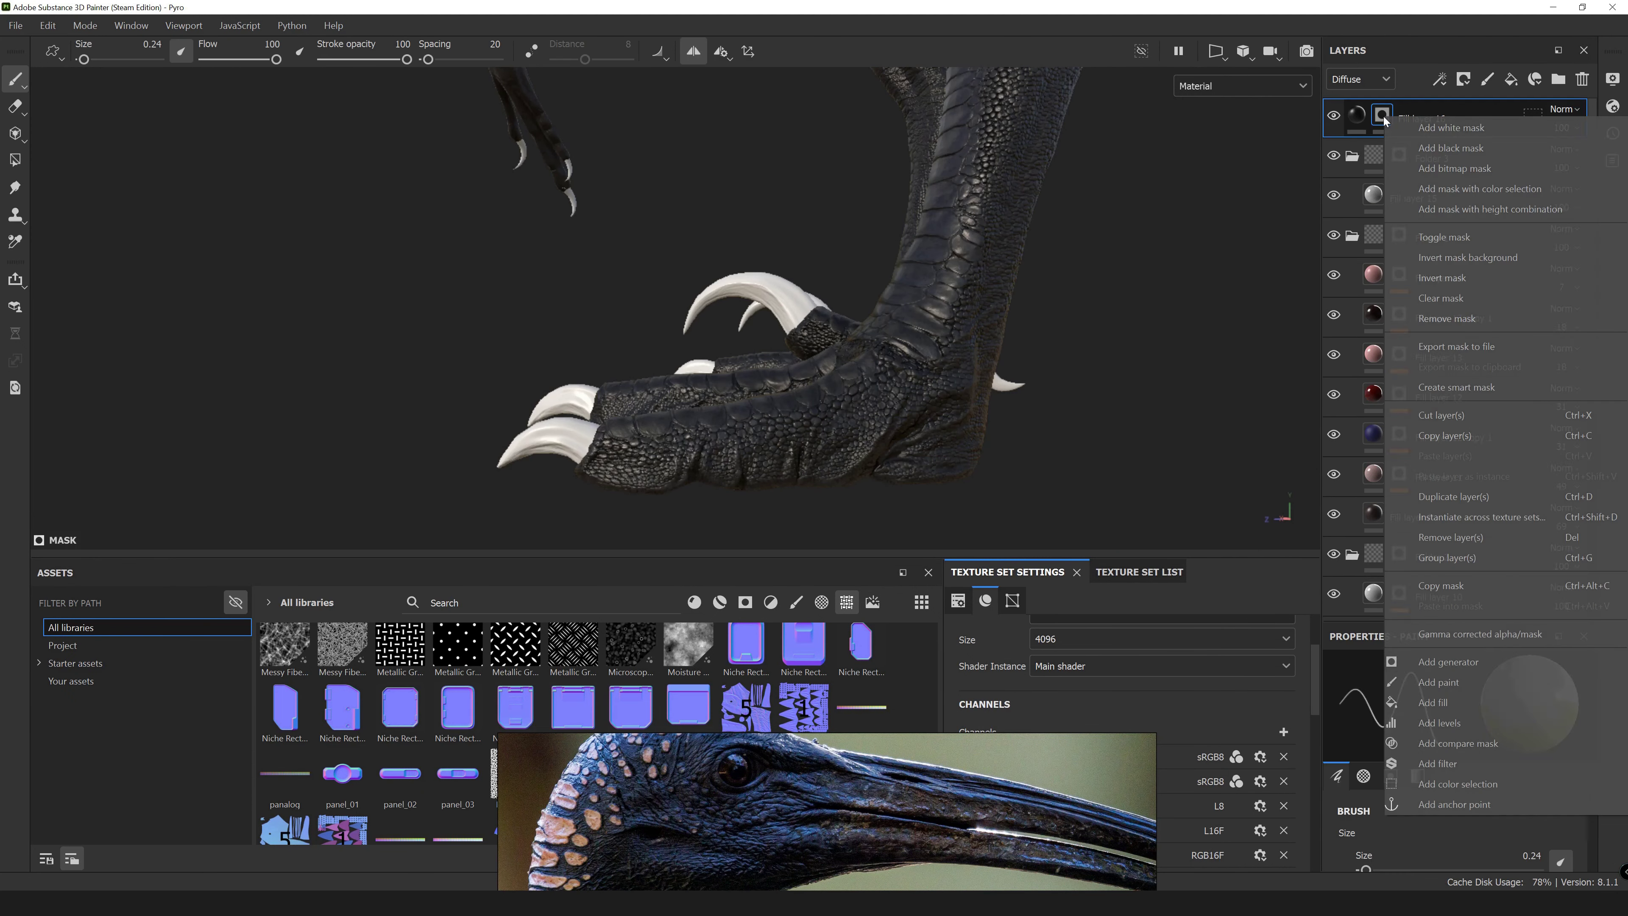
left_click(1442, 269)
left_click(1459, 711)
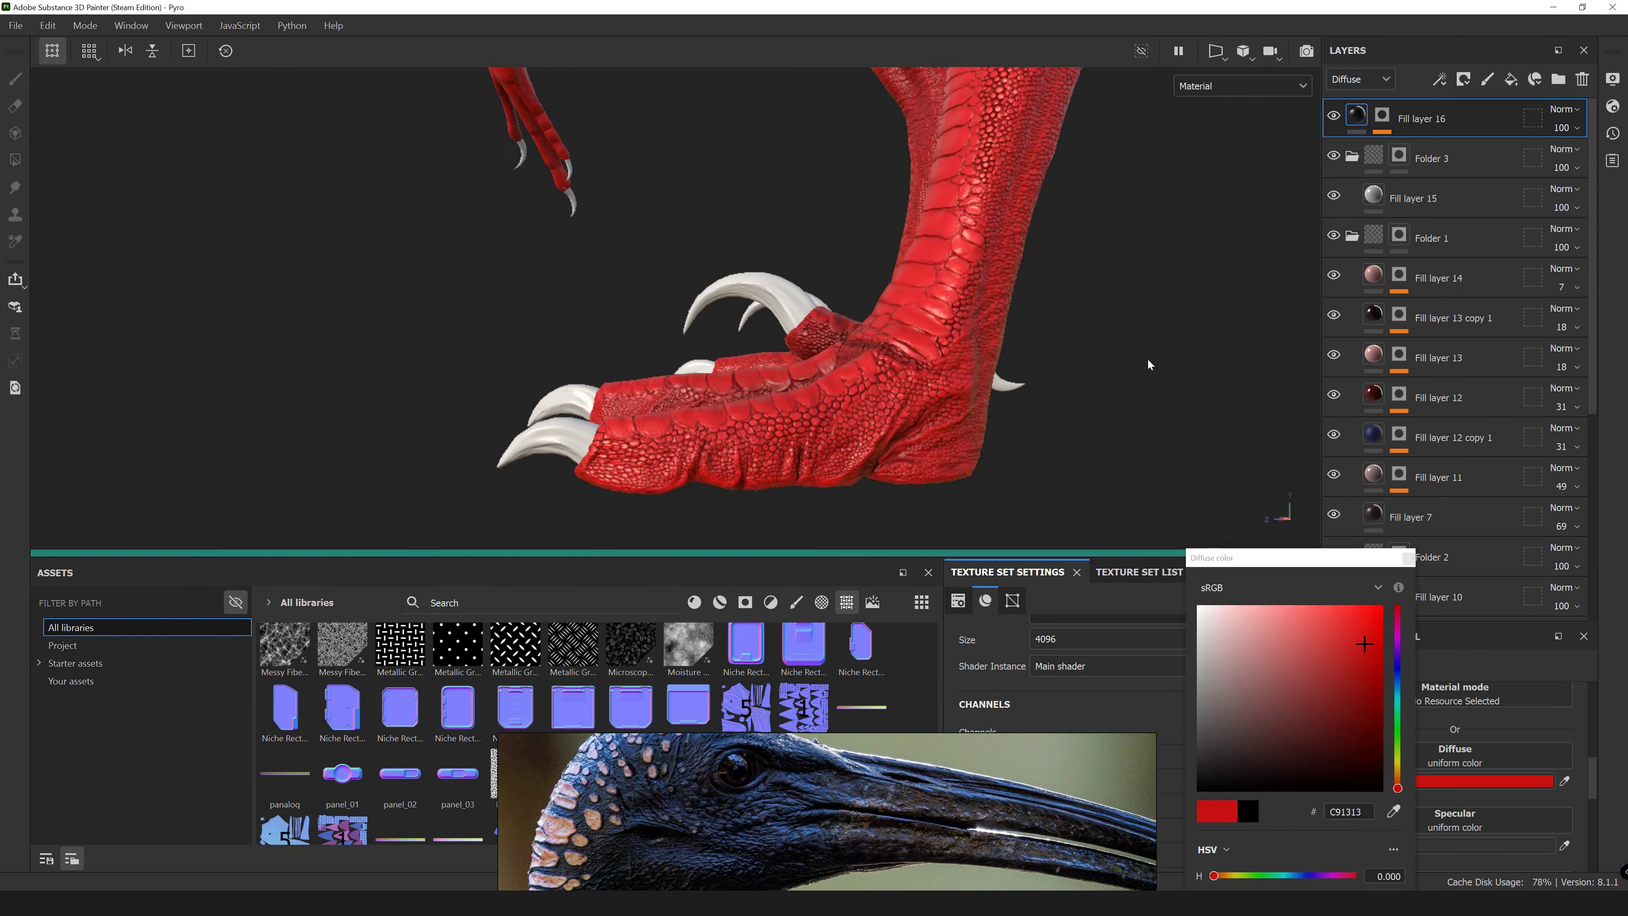
left_click_drag(1462, 854, 1524, 854)
mouse_move(1401, 857)
left_mouse_down()
mouse_move(1373, 855)
mouse_move(1538, 853)
mouse_move(1340, 857)
mouse_move(1538, 856)
left_mouse_up()
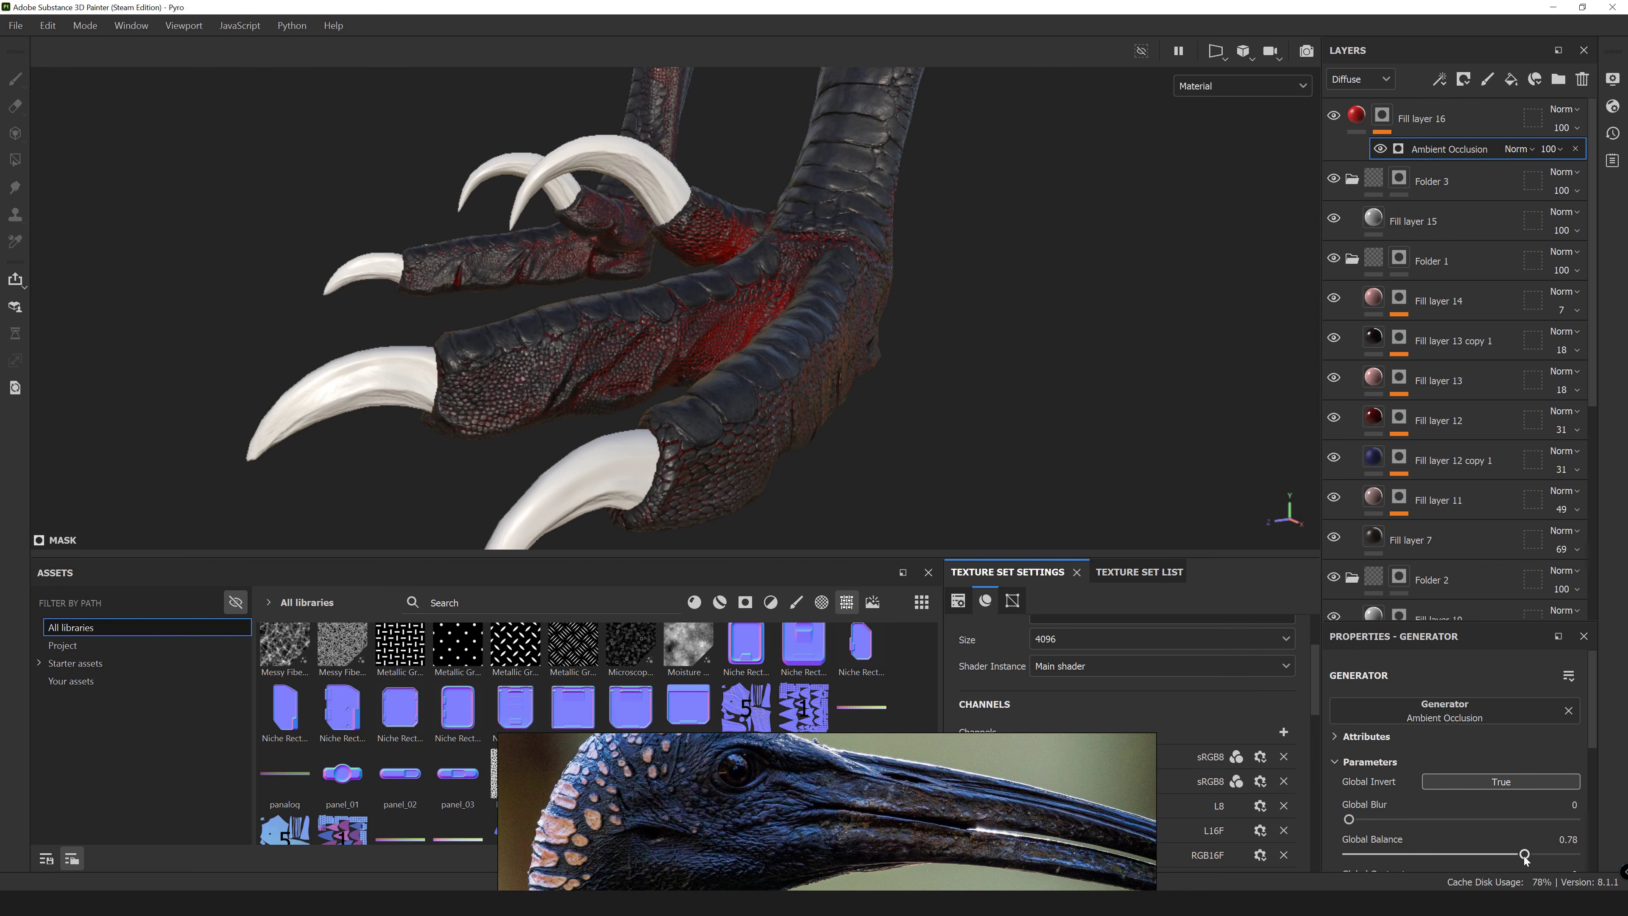
key("Delete")
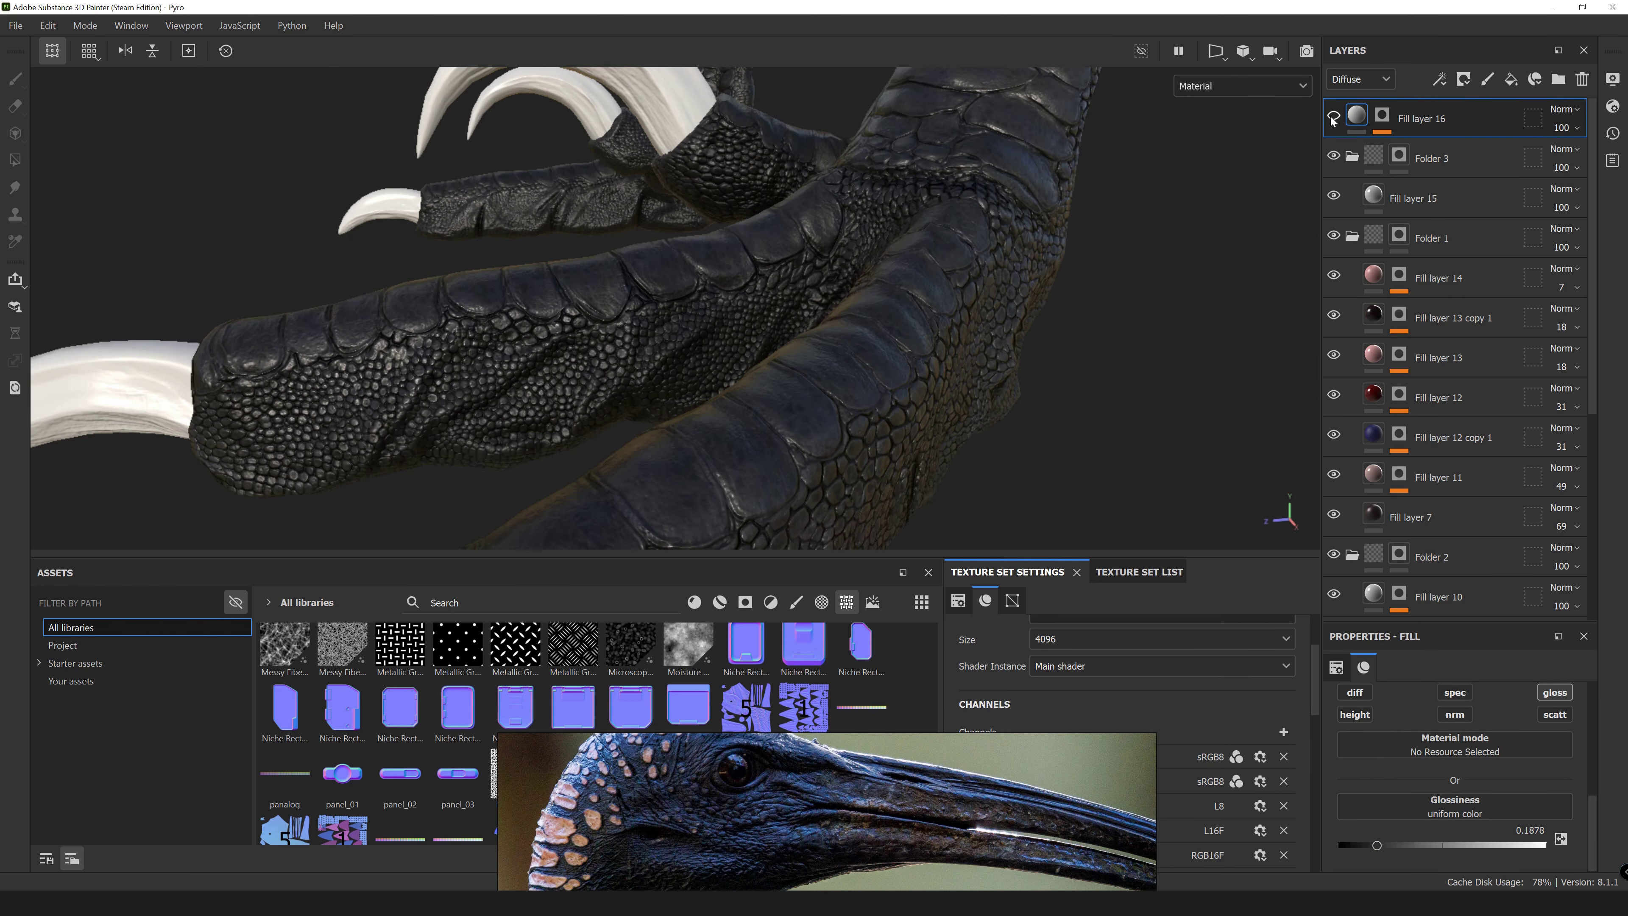
key("ctrl+z")
key("ctrl+z")
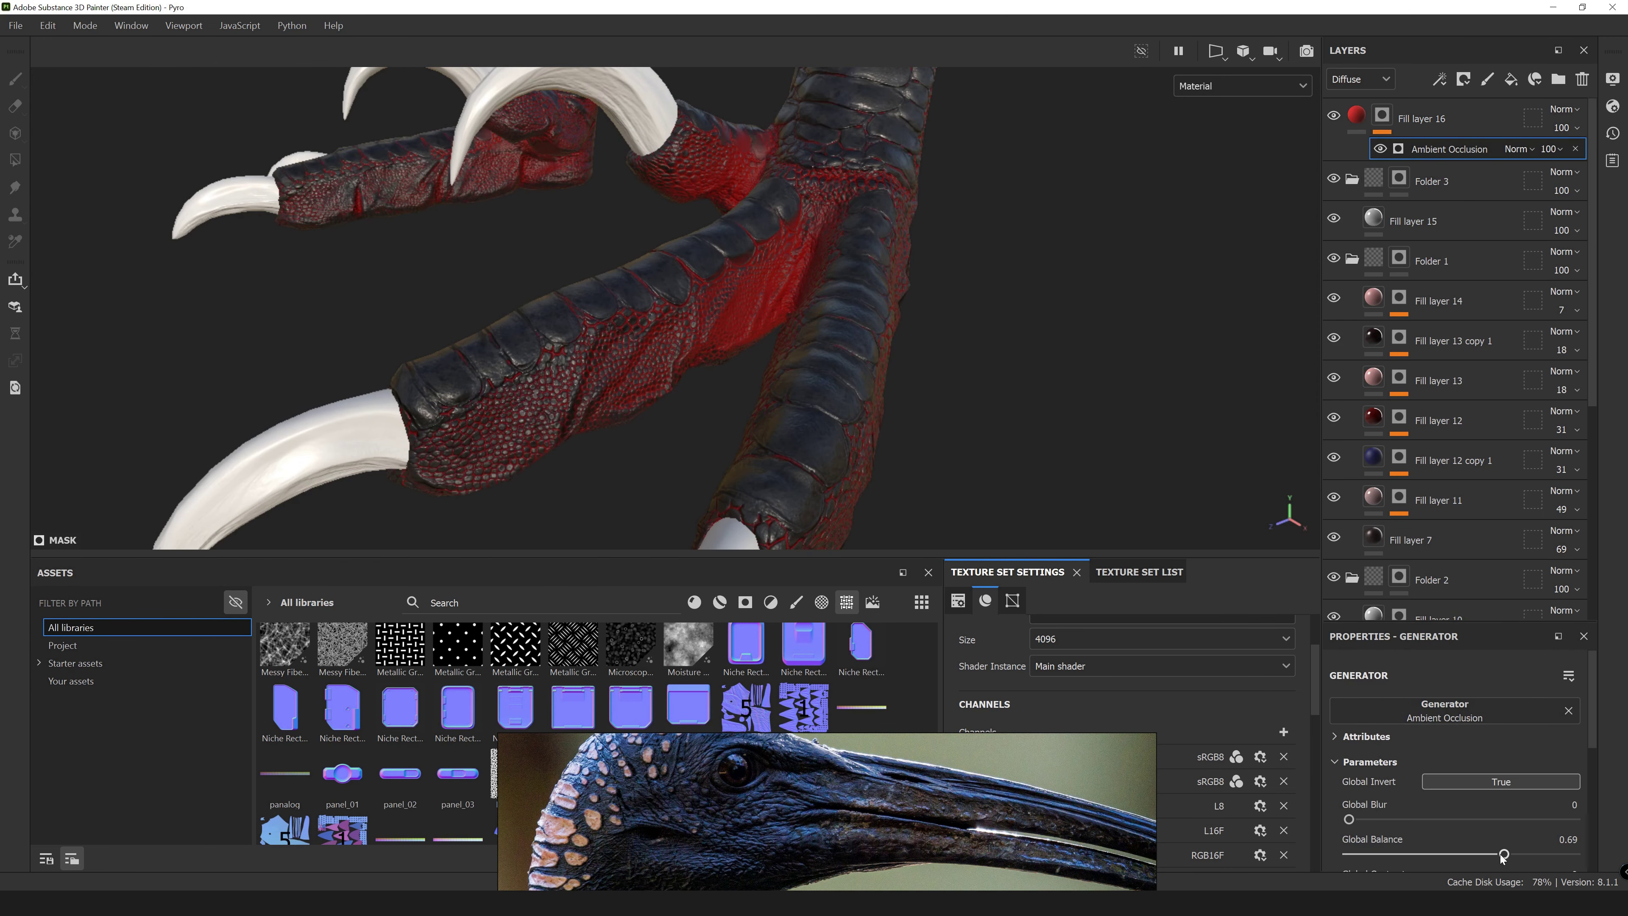
left_click_drag(707, 389, 1025, 290, "alt")
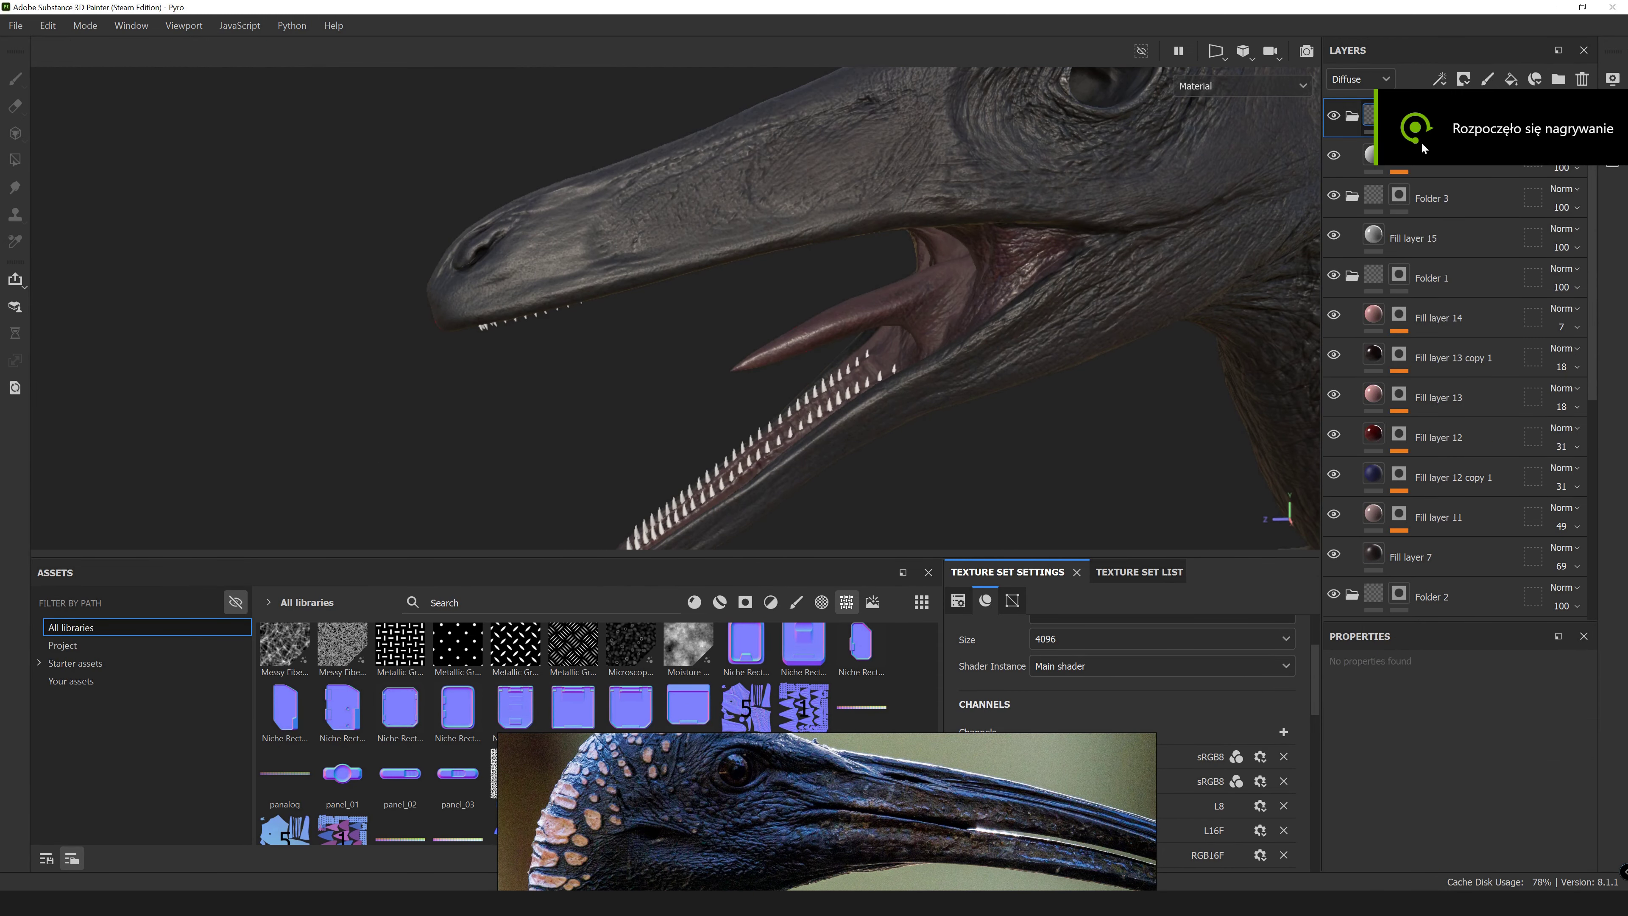
Inspect the head and foot claws, then filter the asset library to materials.
key("4")
left_click_drag(419, 211, 629, 292, "alt")
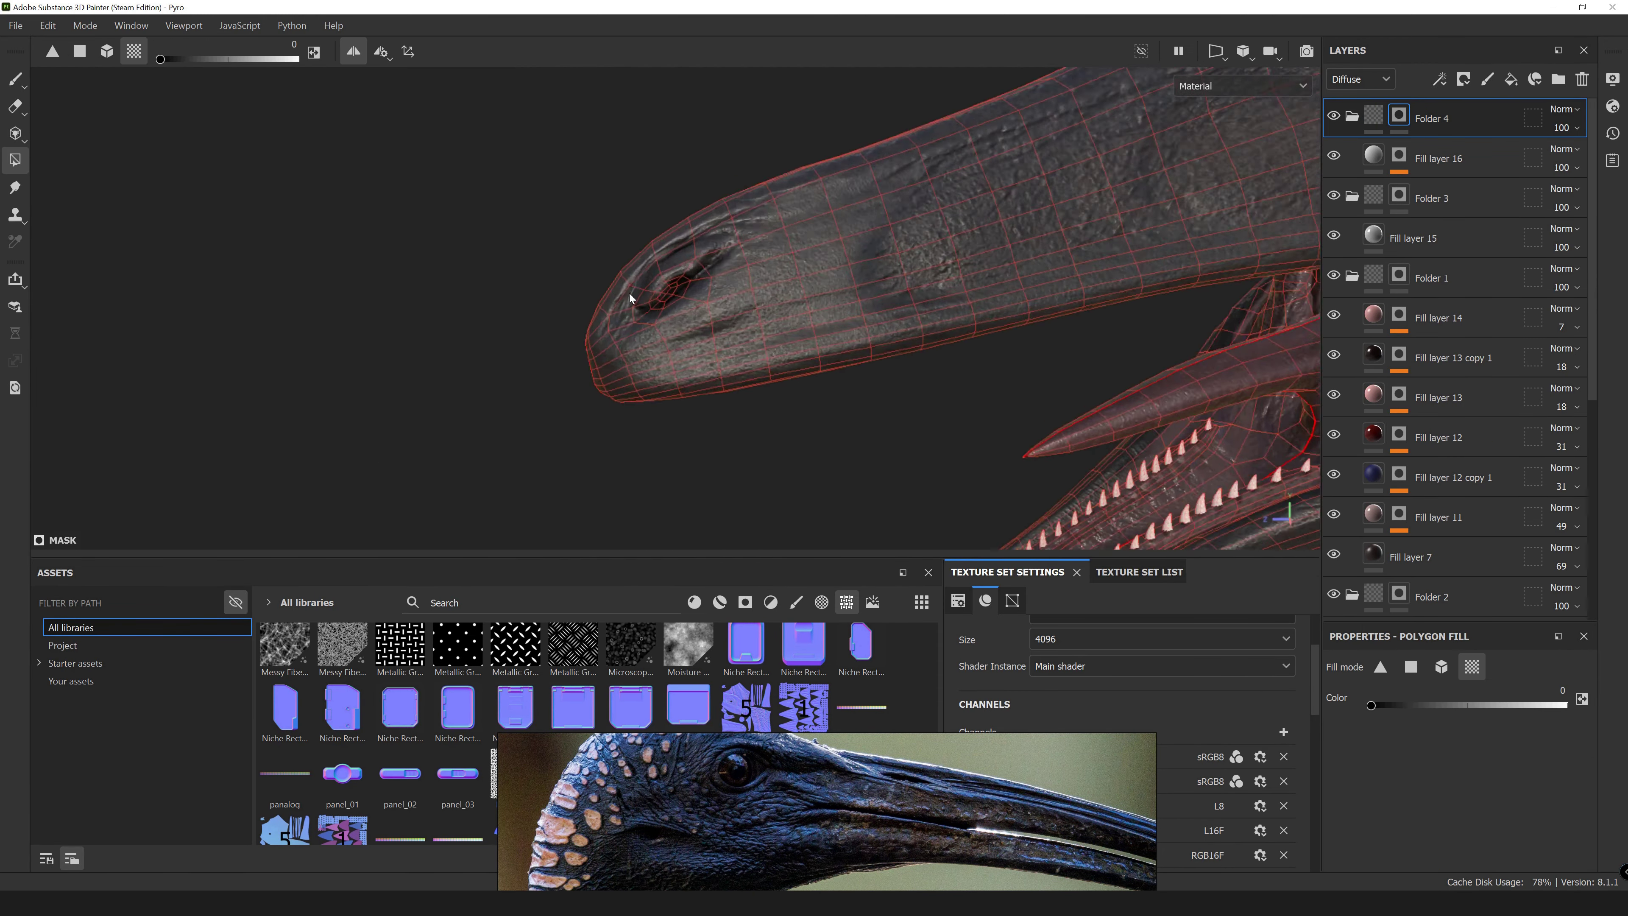
key("1")
scroll(906, 220, "up", 5)
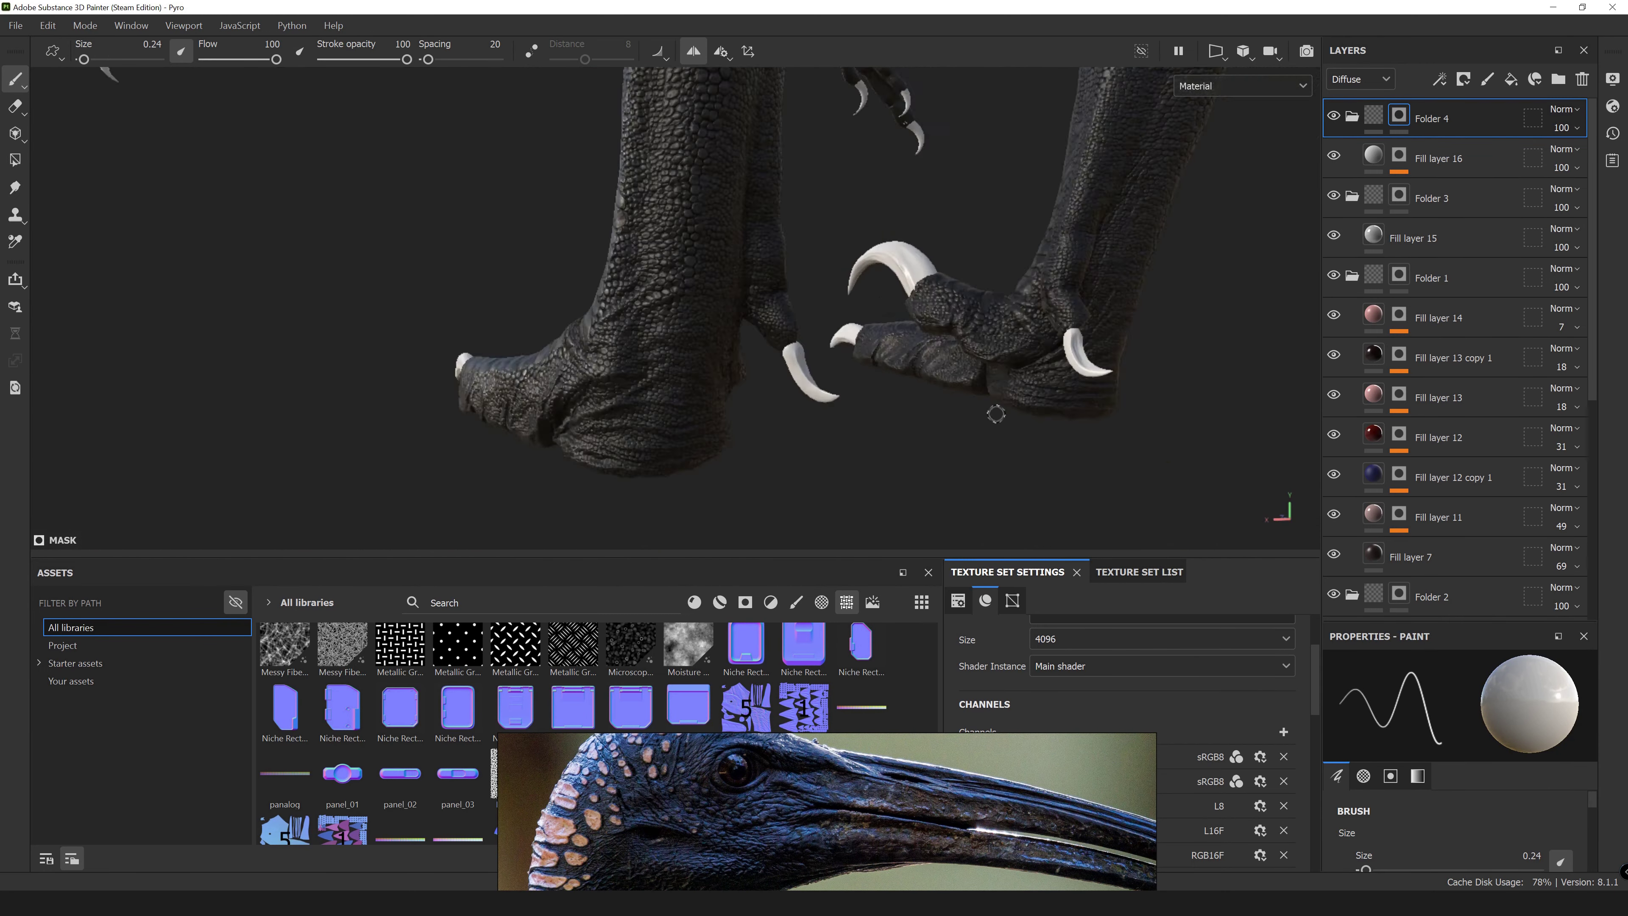
left_click_drag(600, 349, 1023, 244, "alt")
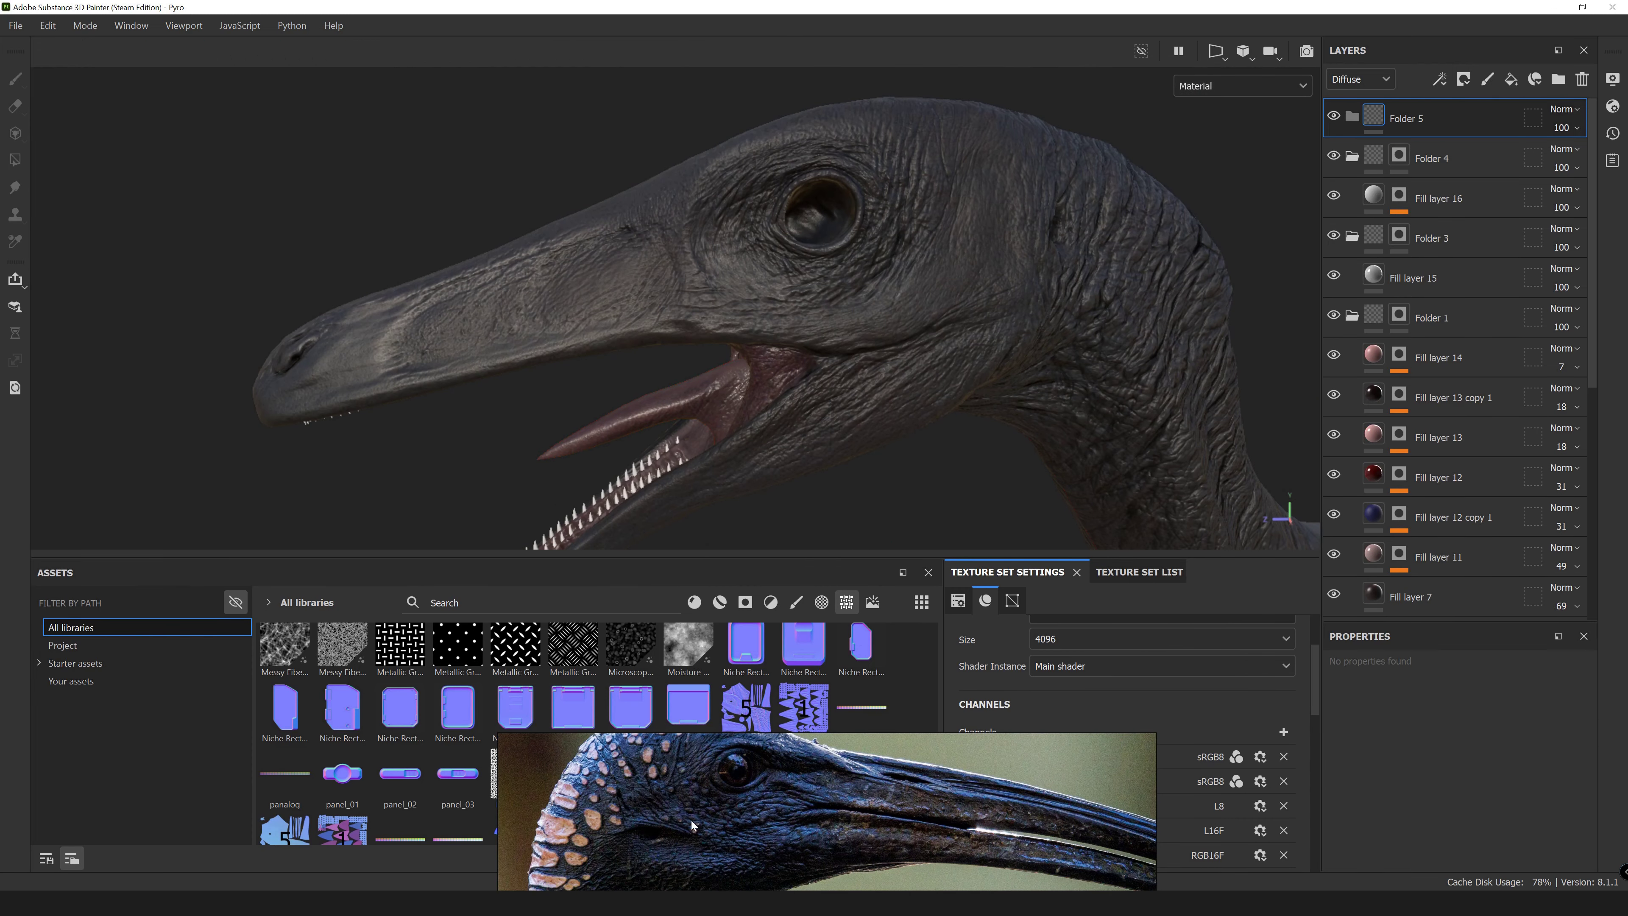
left_click(694, 602)
scroll(641, 737, "down", 5)
scroll(623, 714, "down", 5)
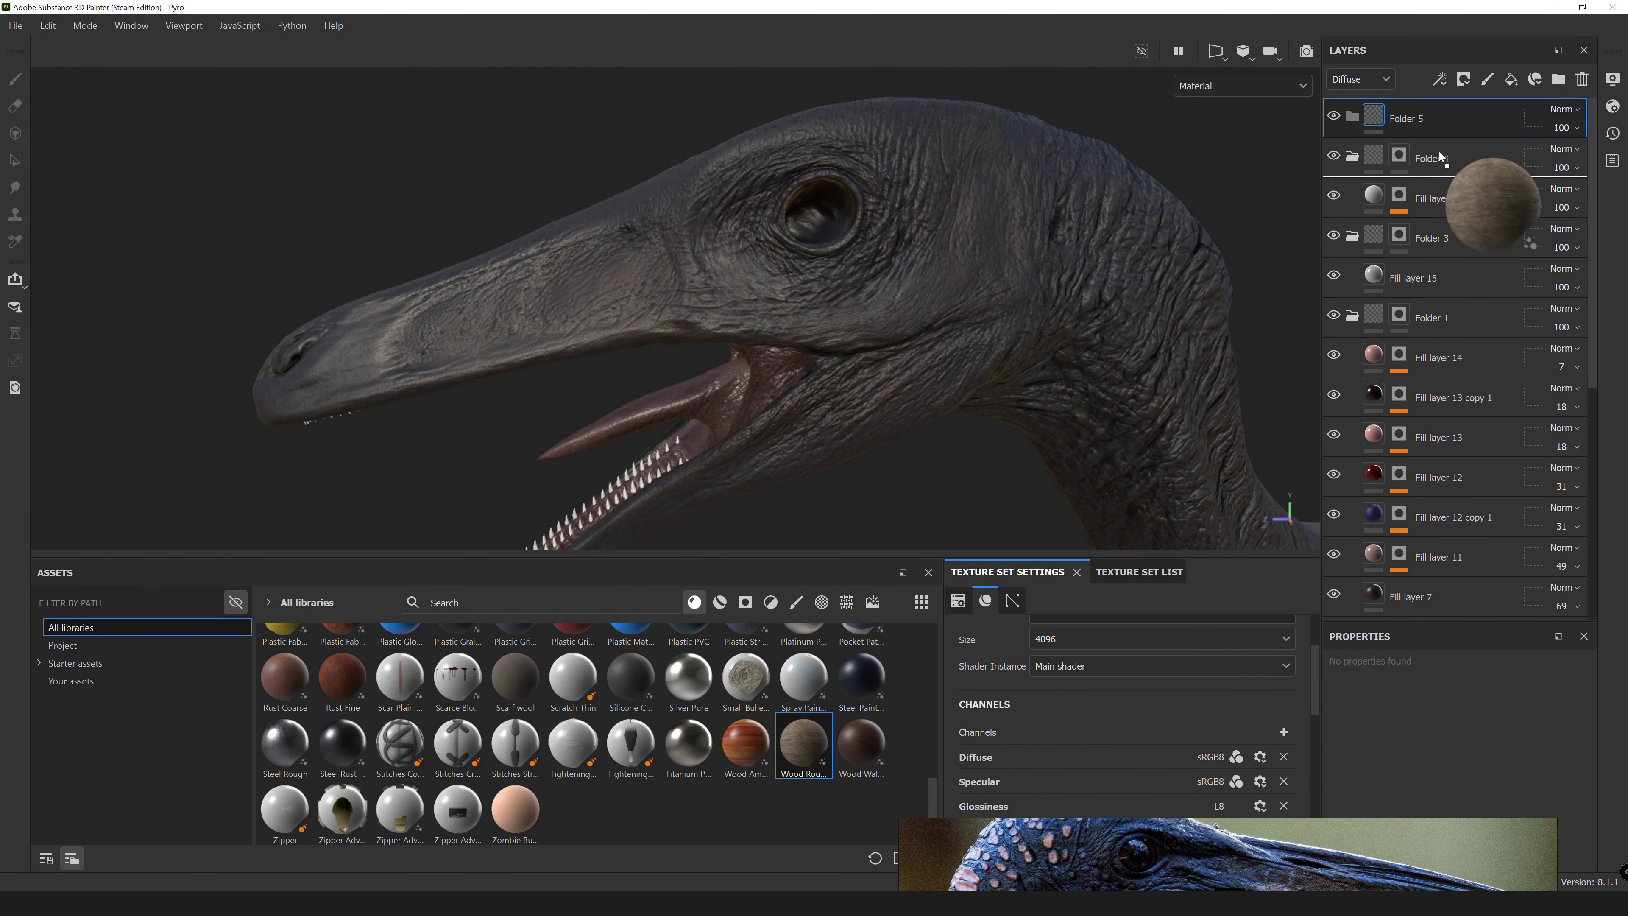
Add Wood Rough, then search 'mor' and add Mortar Wall as a larger-scaled fill layer.
left_click_drag(1440, 157, 1439, 157)
scroll(787, 158, "up", 3)
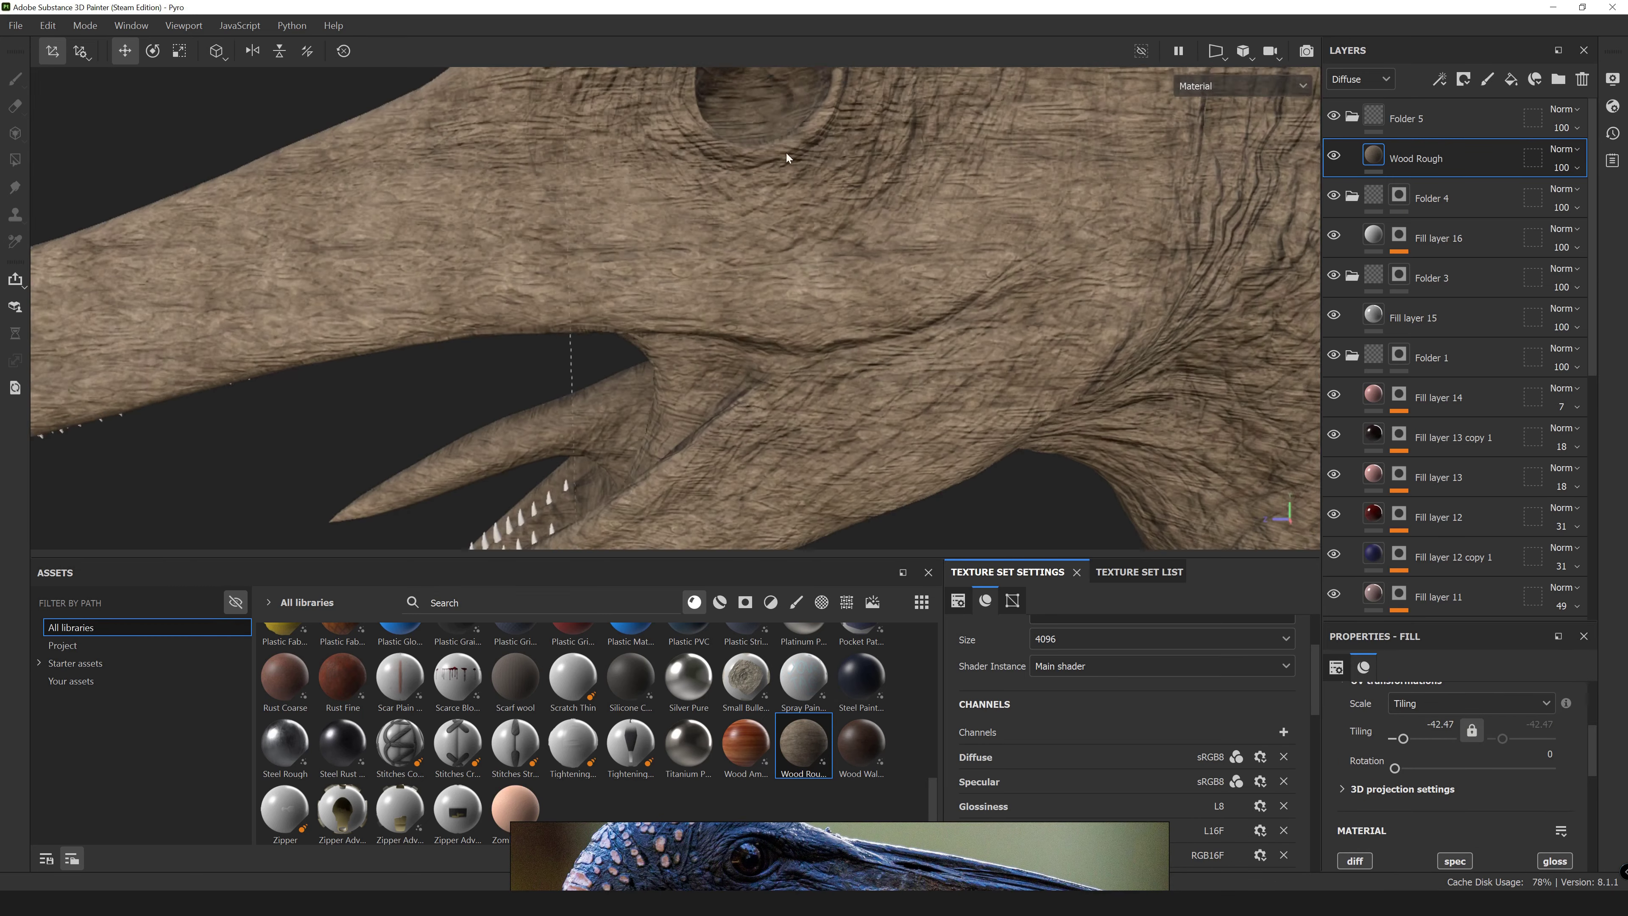
type("pebb")
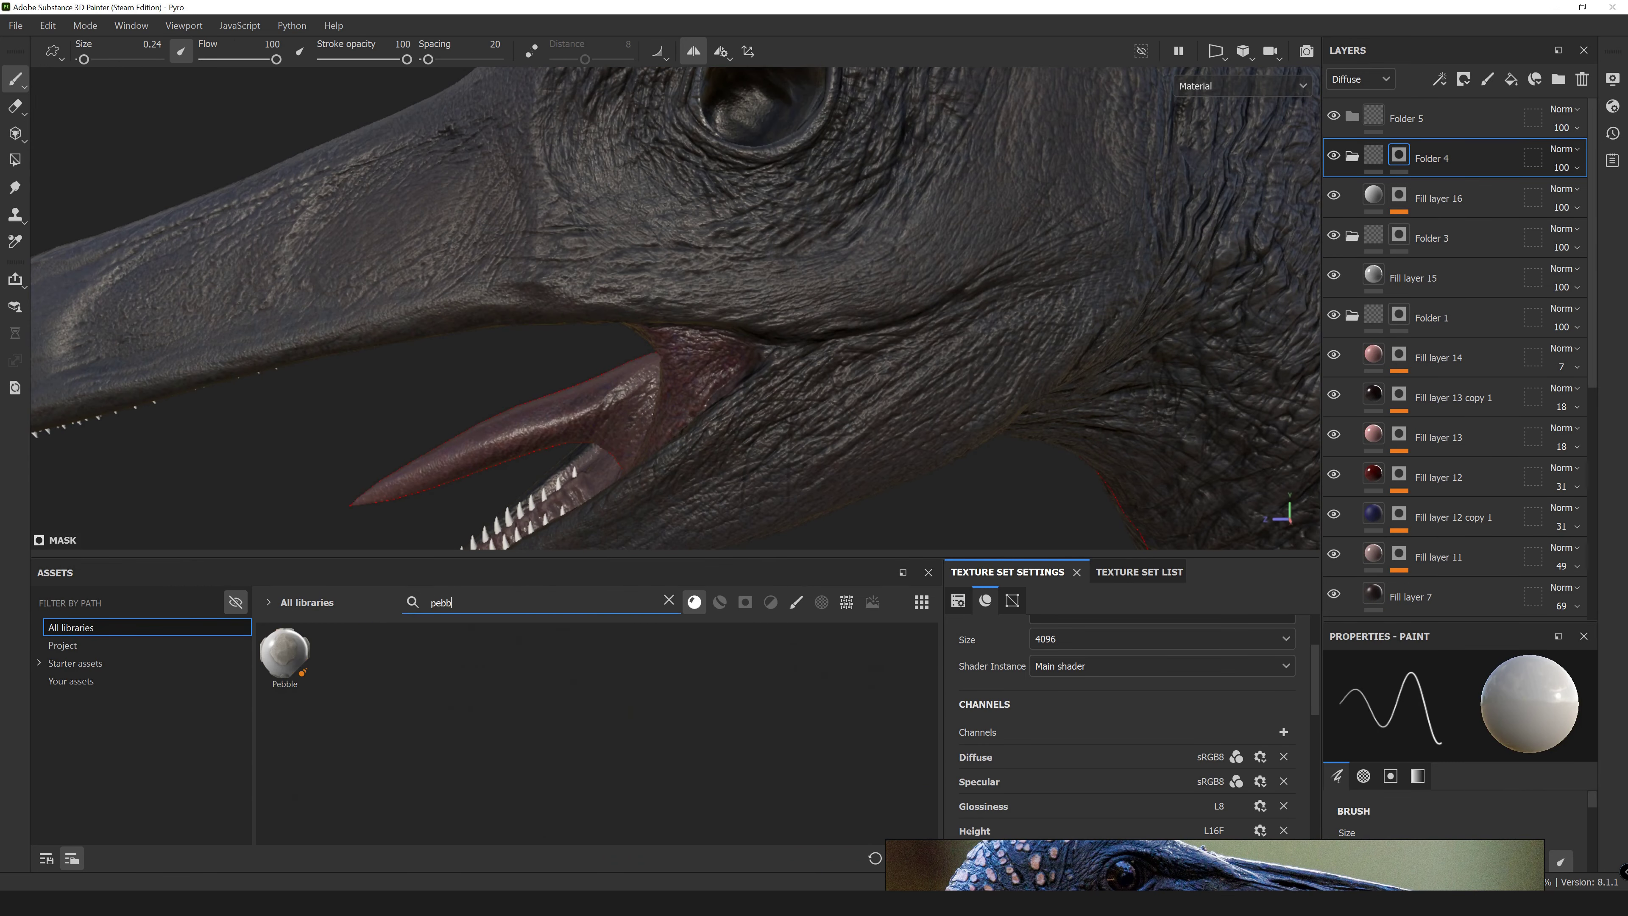
key("BackSpace")
key("BackSpace")
key("BackSpace")
type("mor")
left_click_drag(573, 654, 1442, 158)
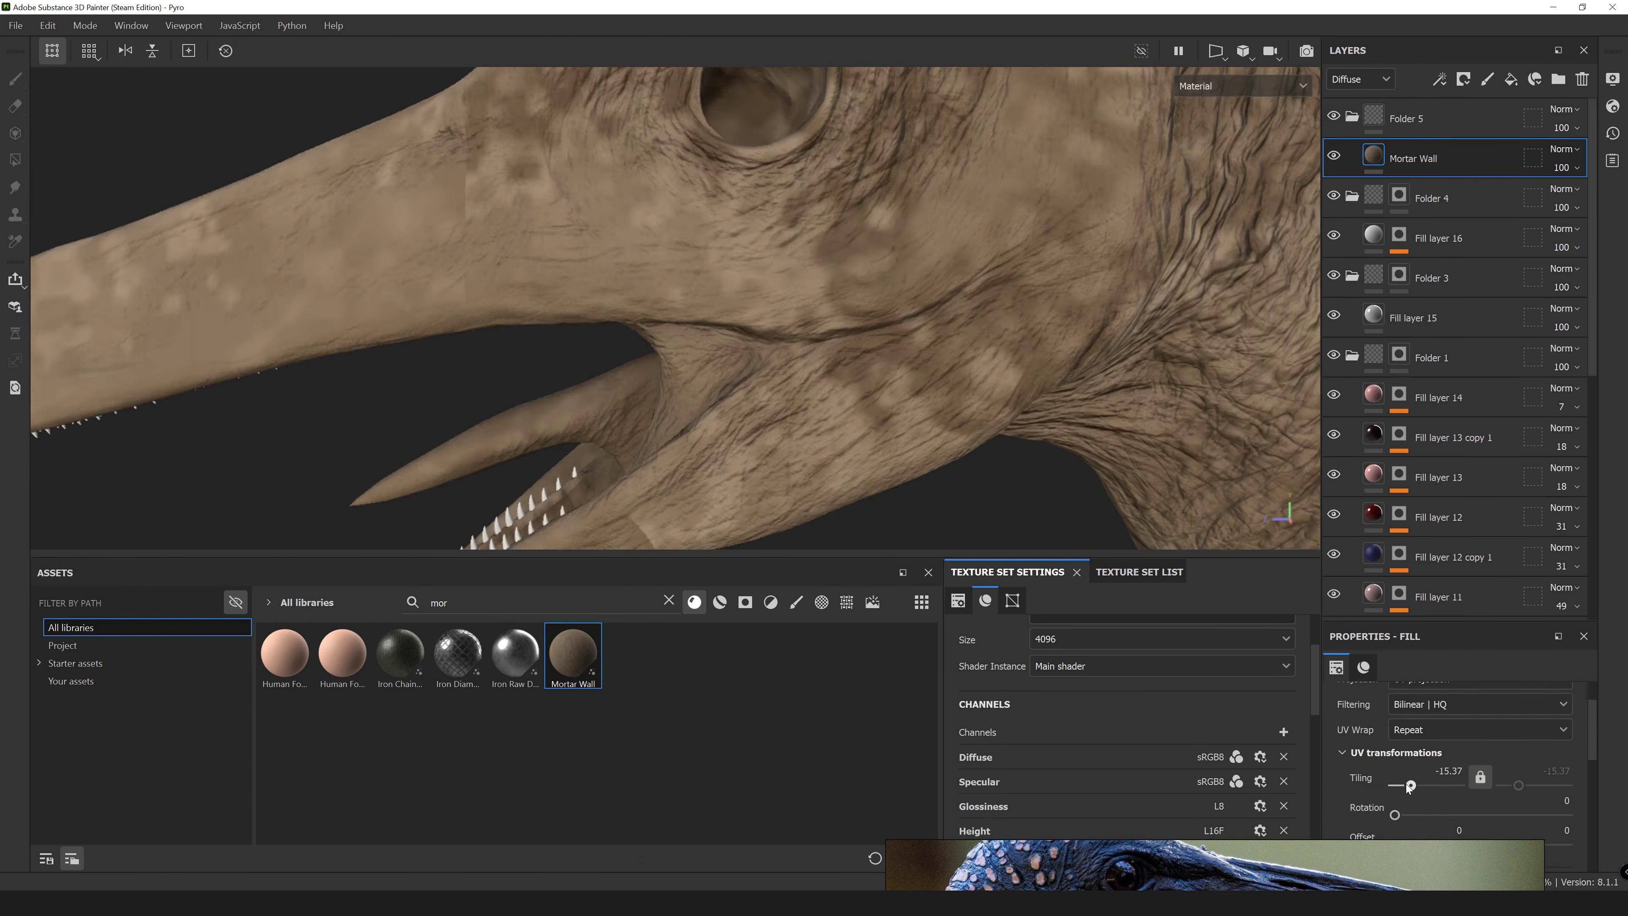
left_click_drag(1407, 787, 1414, 785)
scroll(793, 255, "up", 3)
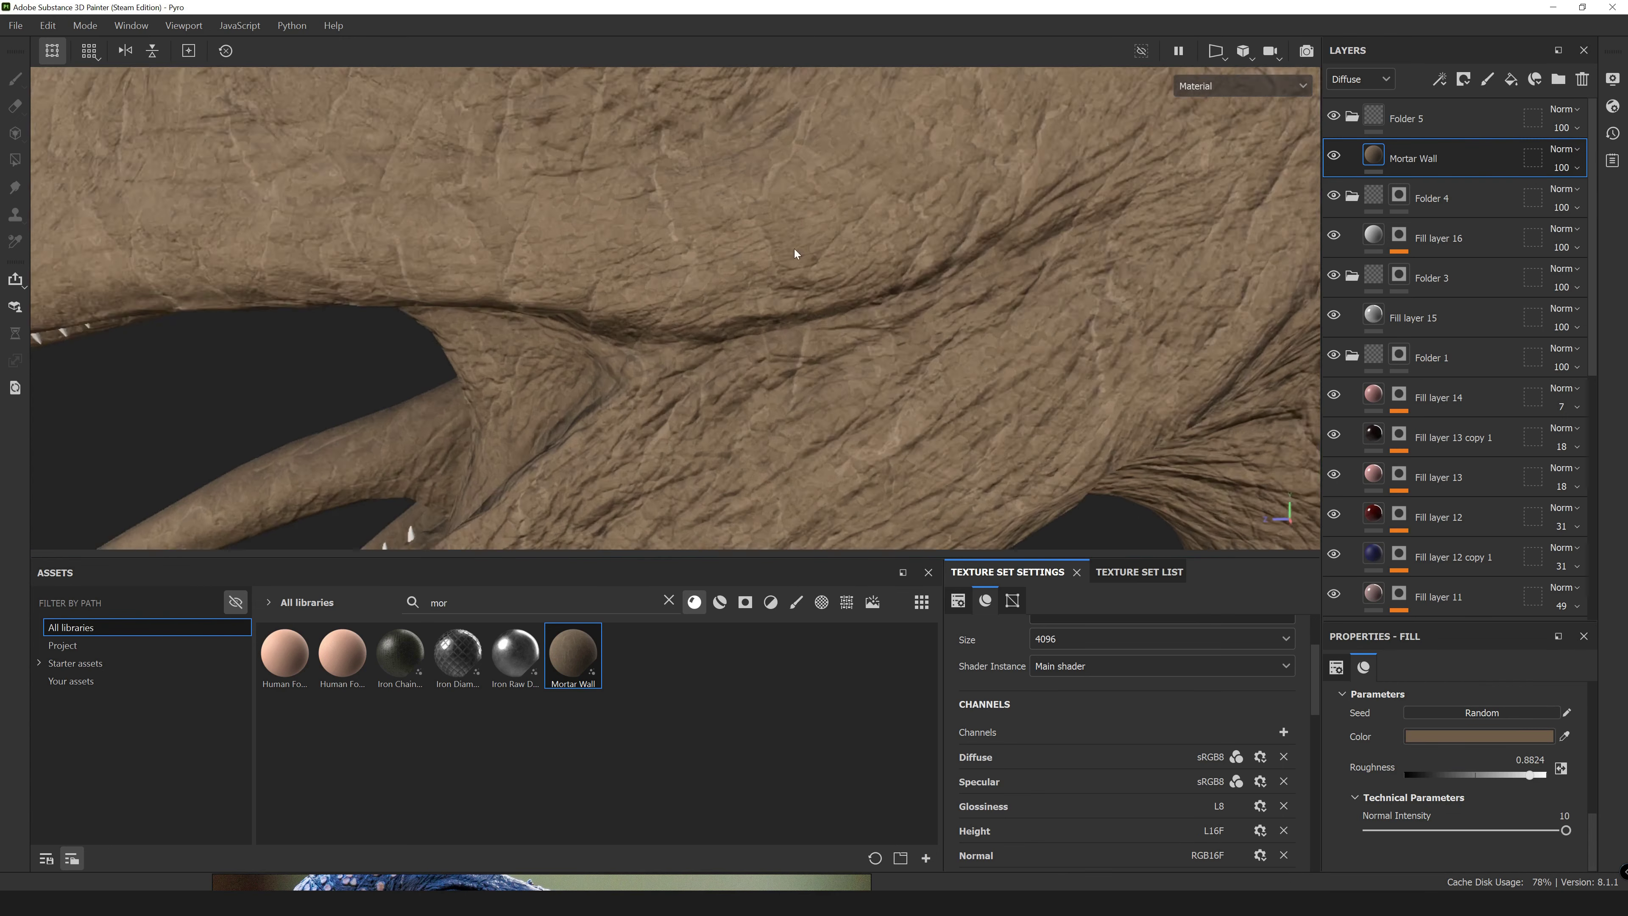
scroll(1385, 773, "up", 3)
Add a Levels - Height adjustment to Mortar Wall and soften its height detail.
right_click(1410, 148)
left_click(1450, 830)
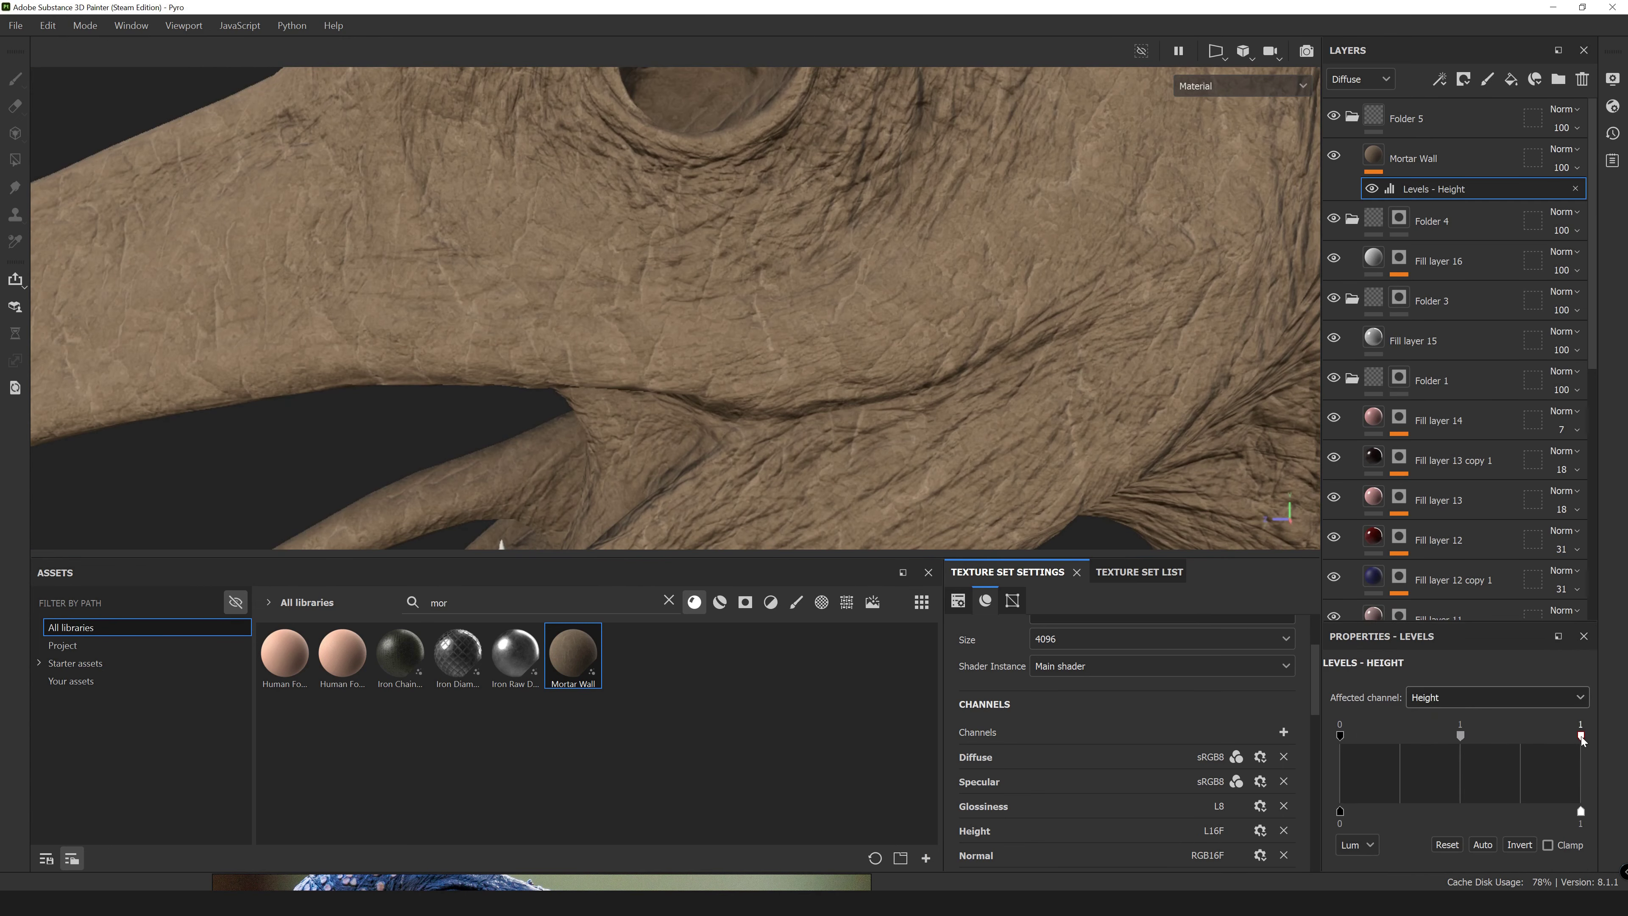
left_click(1355, 754)
scroll(1476, 809, "down", 3)
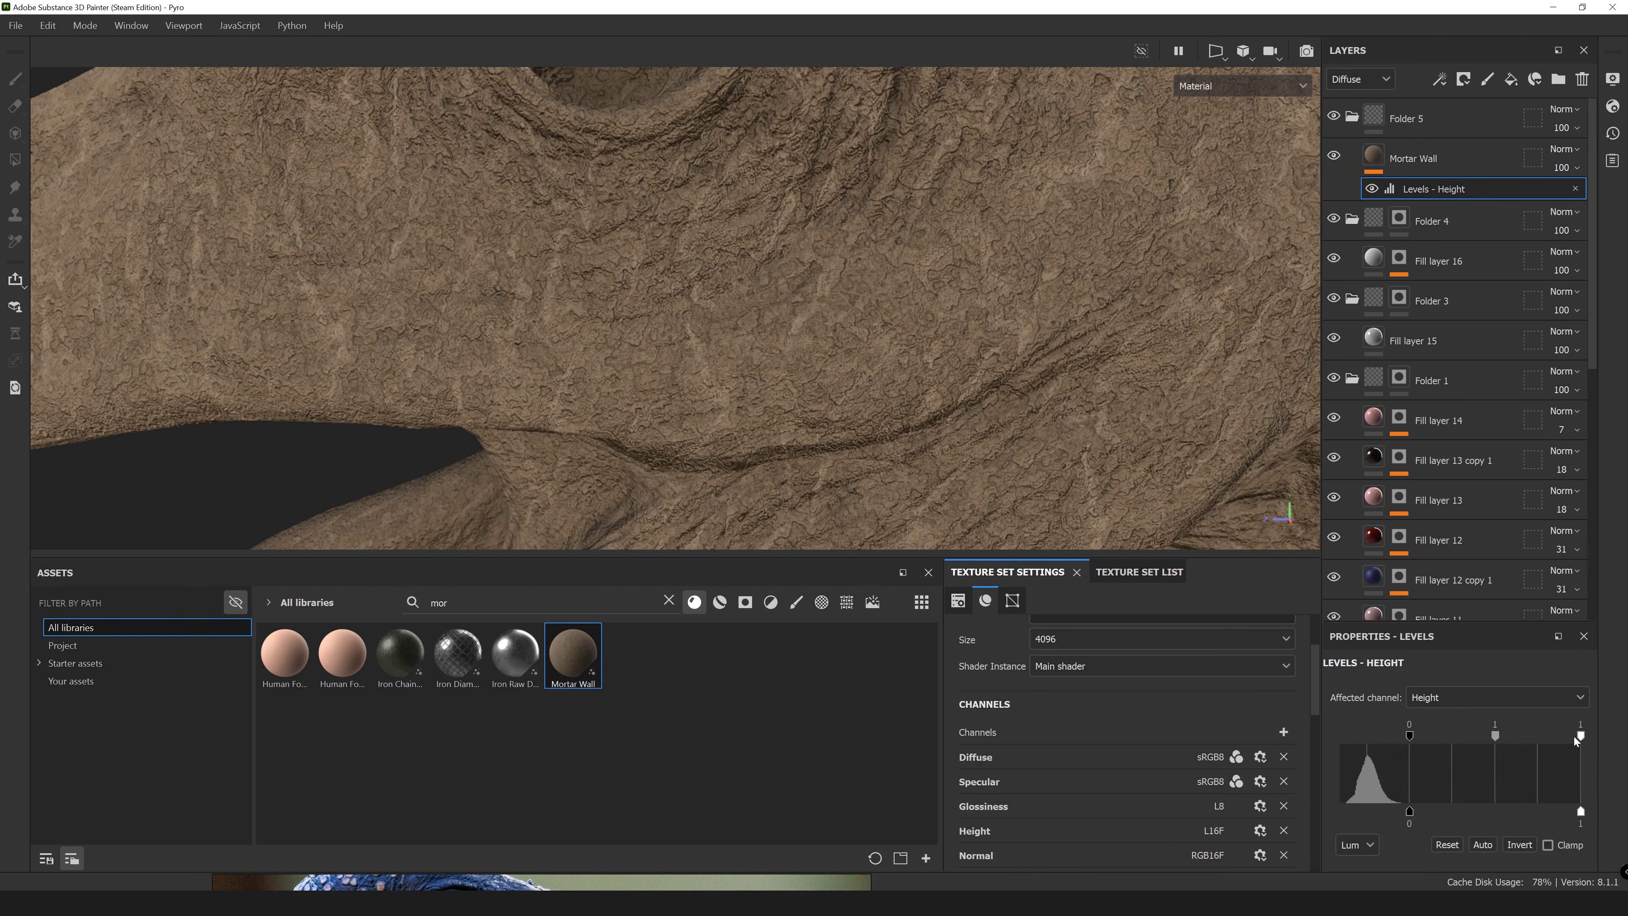
left_click_drag(1469, 734, 1467, 741)
left_click_drag(769, 320, 879, 279, "alt")
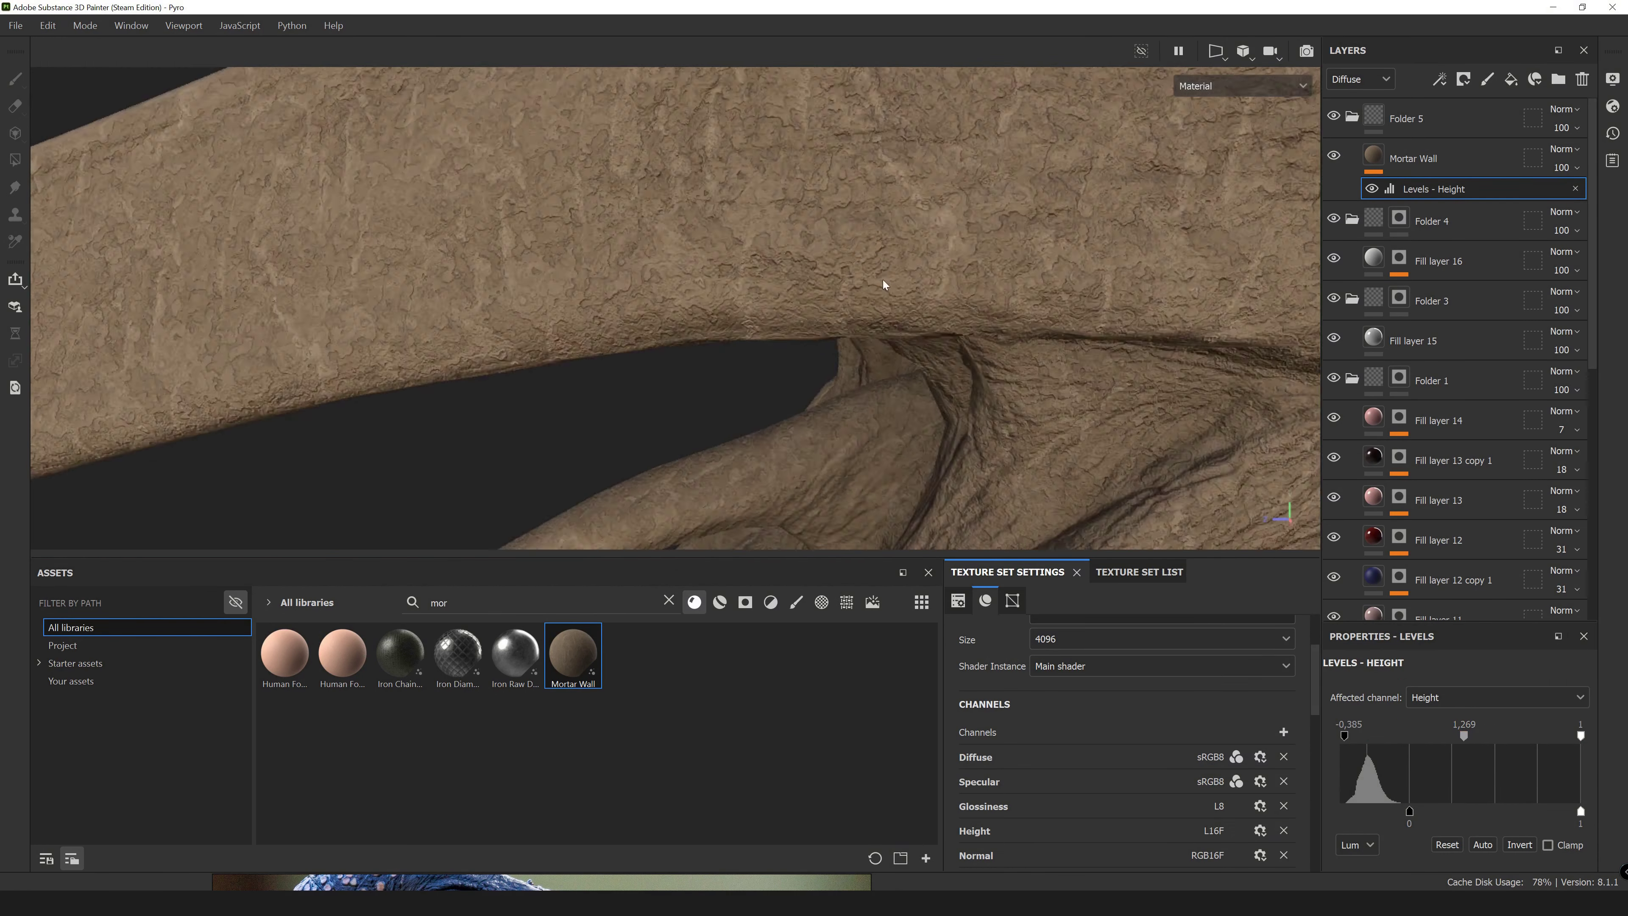
Give Mortar Wall a light grey-beige colour and replace the height levels with scattering levels.
left_click(1414, 157)
left_click(1436, 749)
left_click(1207, 680)
scroll(1357, 90, "down", 3)
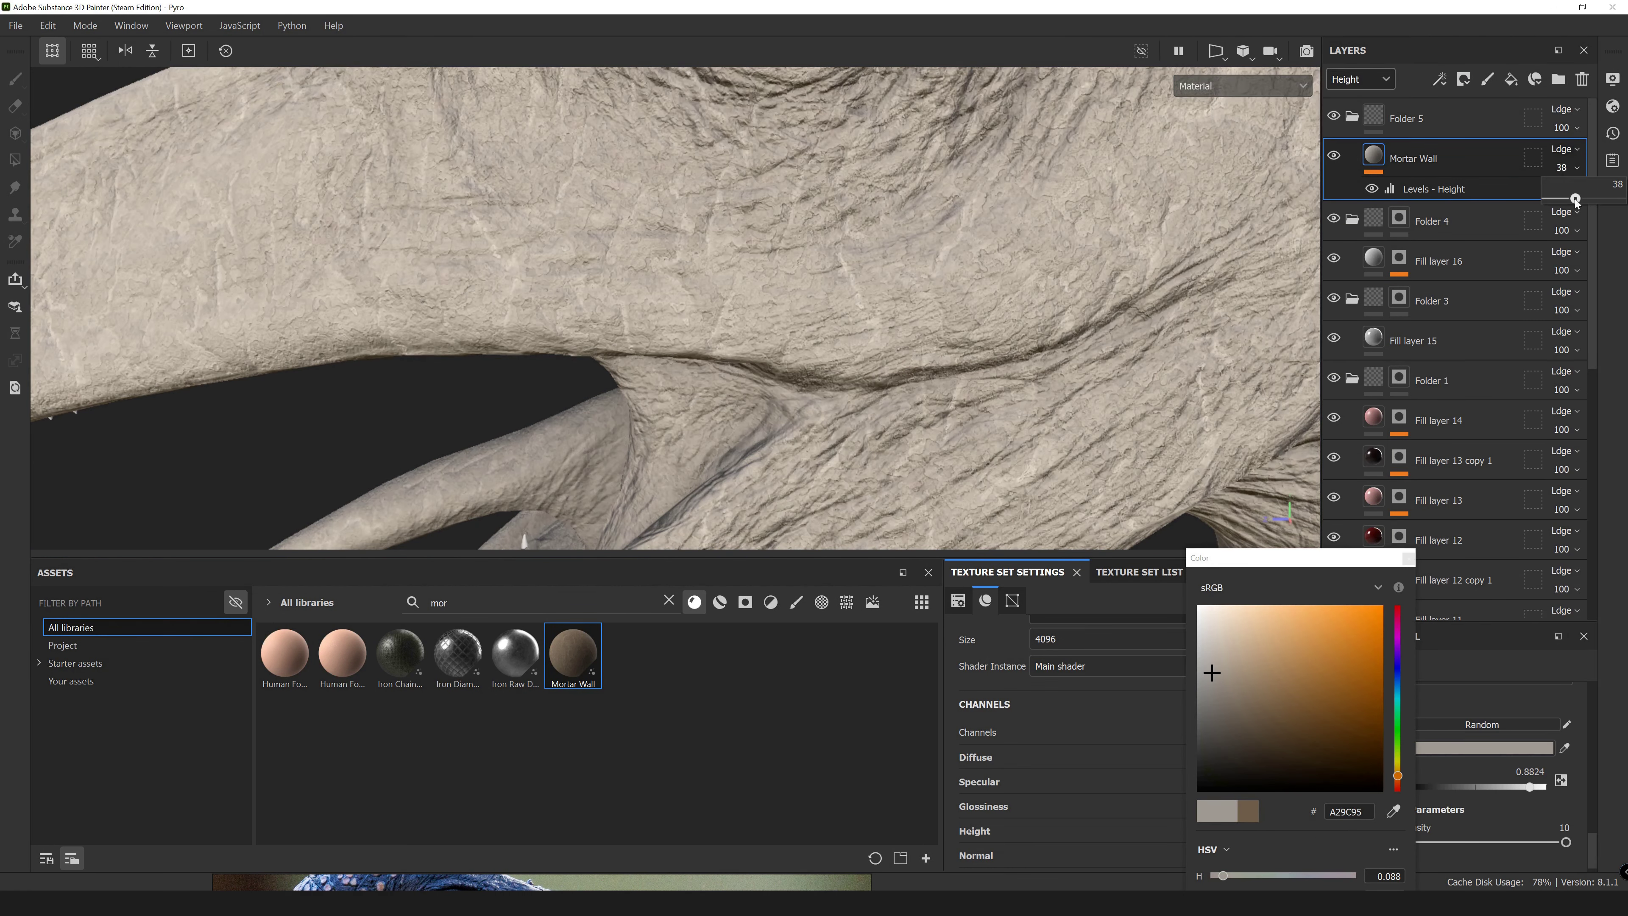
left_click(1457, 794)
left_click(1208, 229)
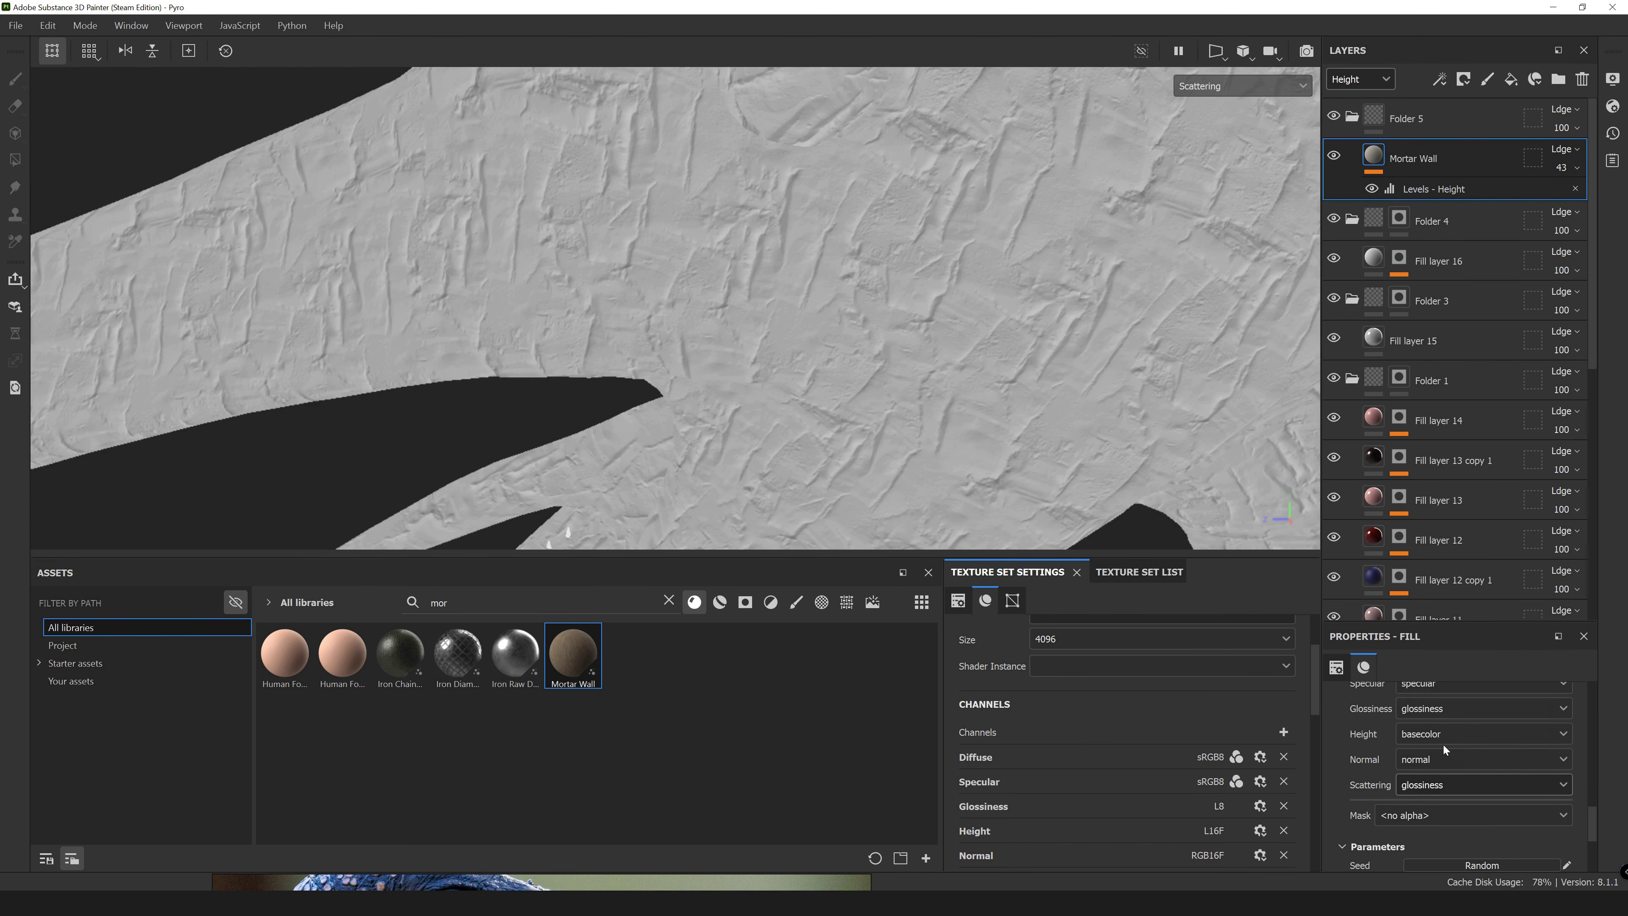
left_click(1462, 762)
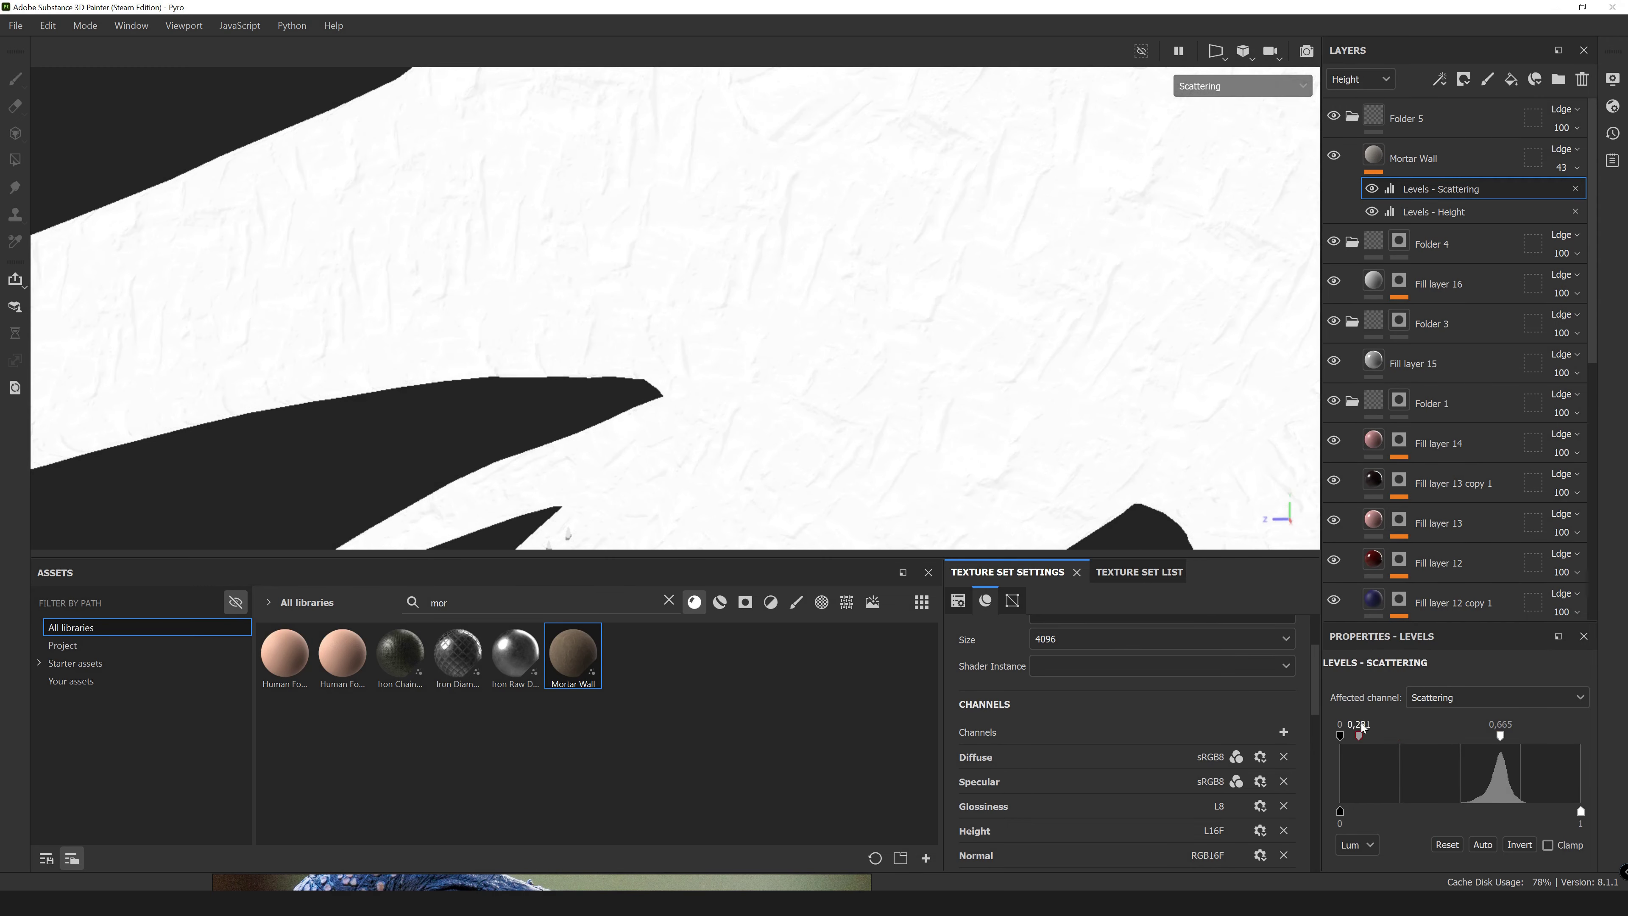
key("m")
left_click(1474, 211)
Set Mortar Wall to 26 opacity with Planar projection and new tiling; rename the top folder 'skin'.
left_click(1575, 211)
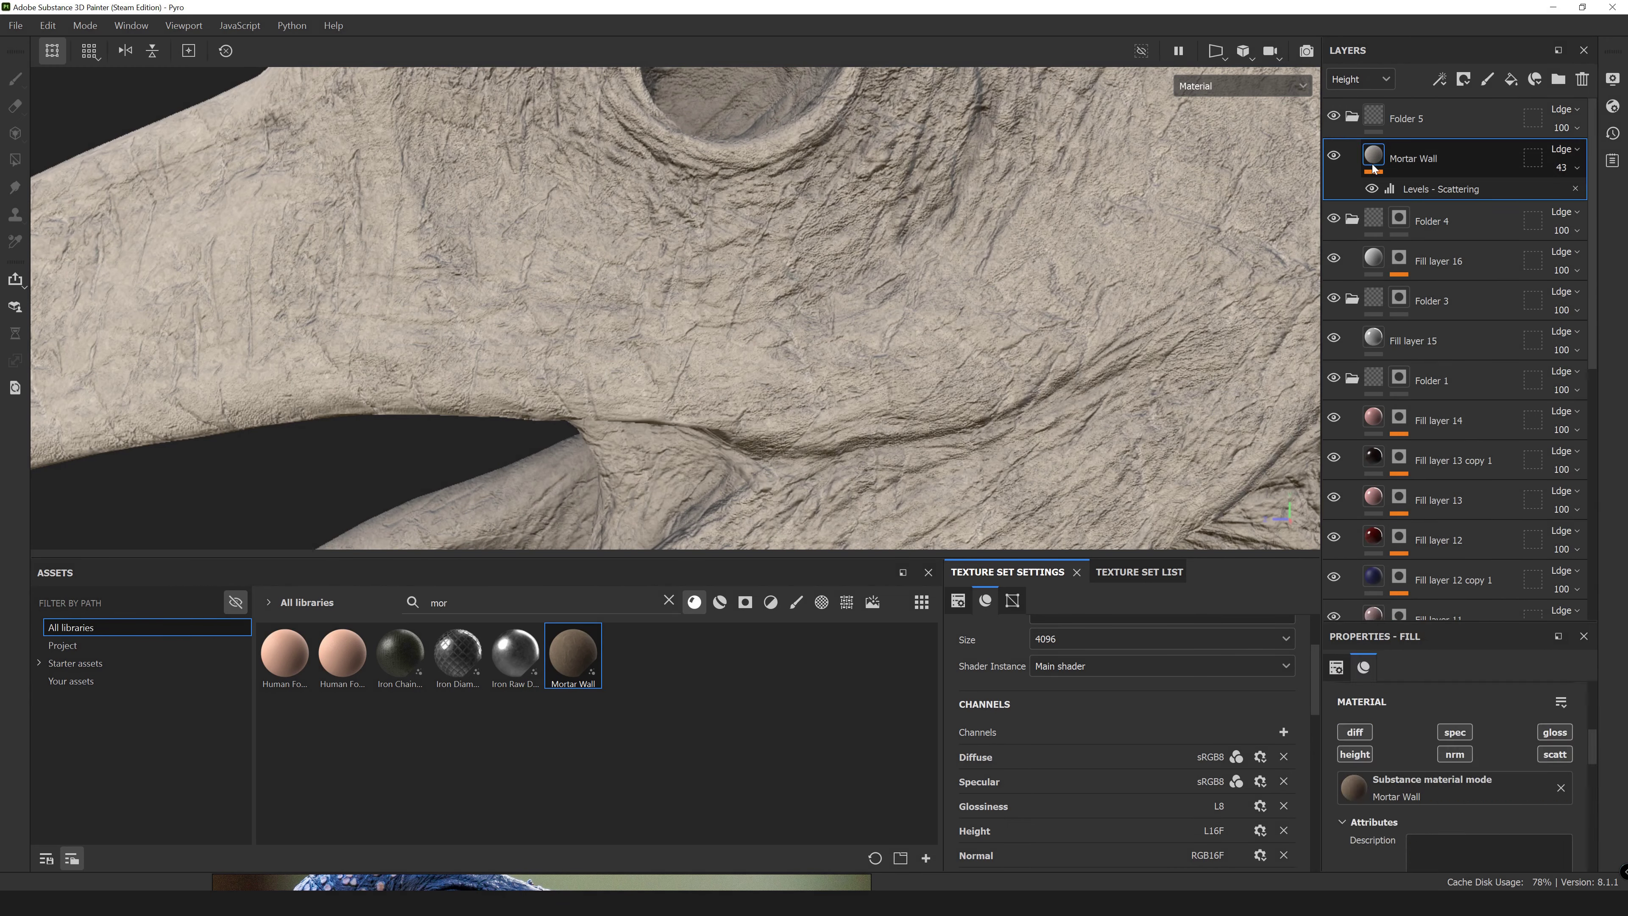
left_click_drag(1575, 197, 1559, 197)
left_click(1414, 158)
left_click(1486, 723)
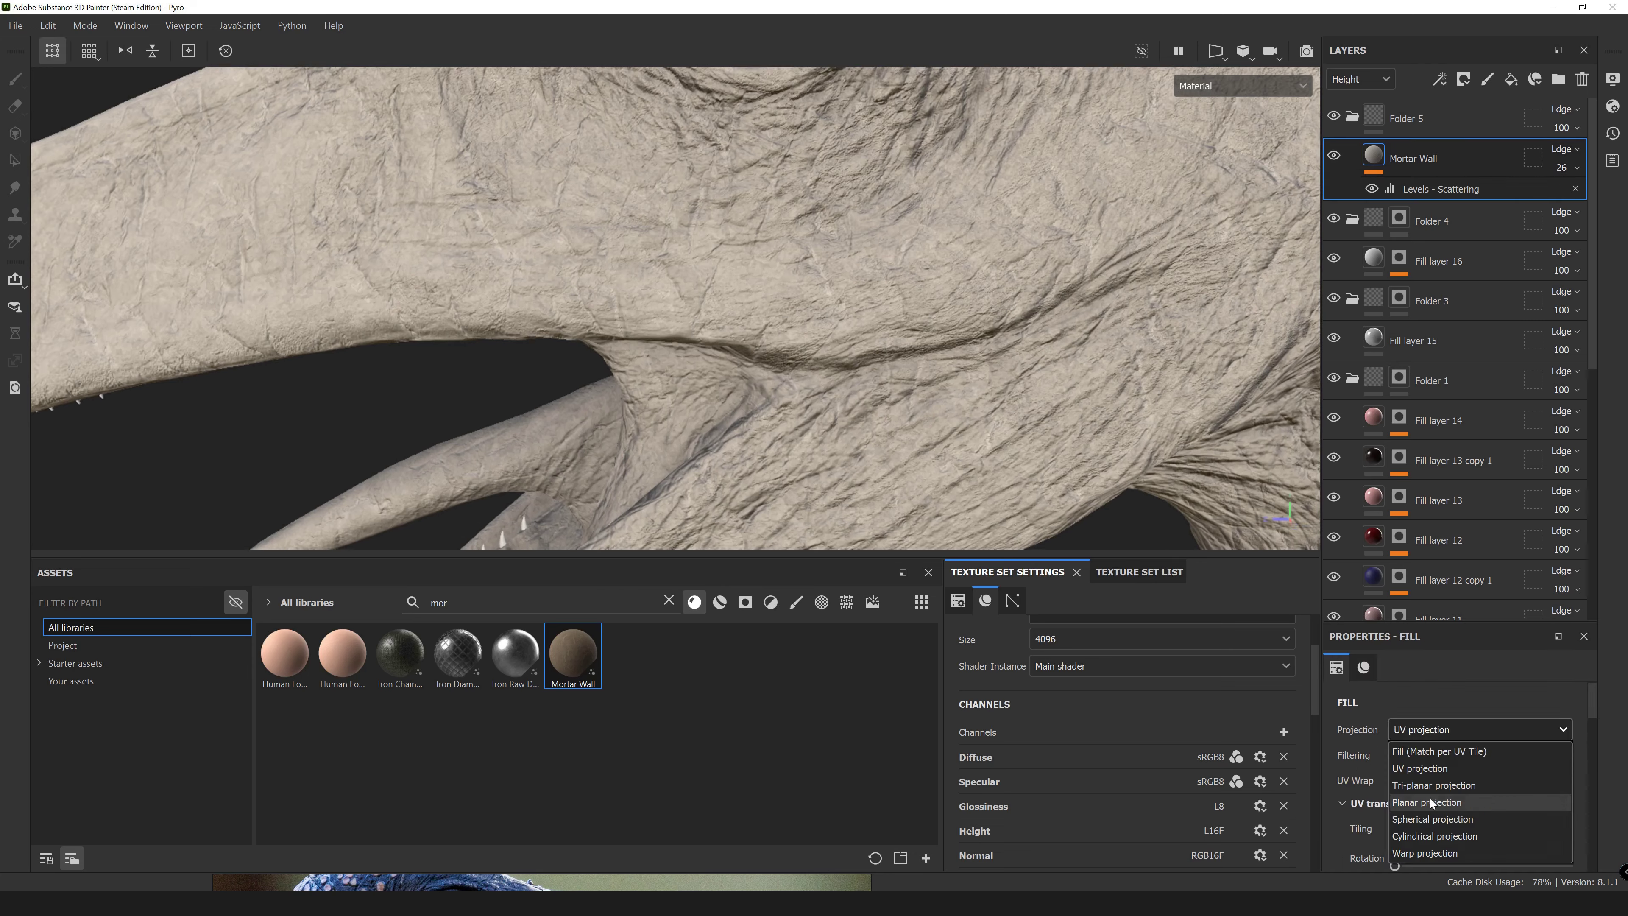
left_click(1429, 799)
left_click_drag(1430, 789, 1404, 790)
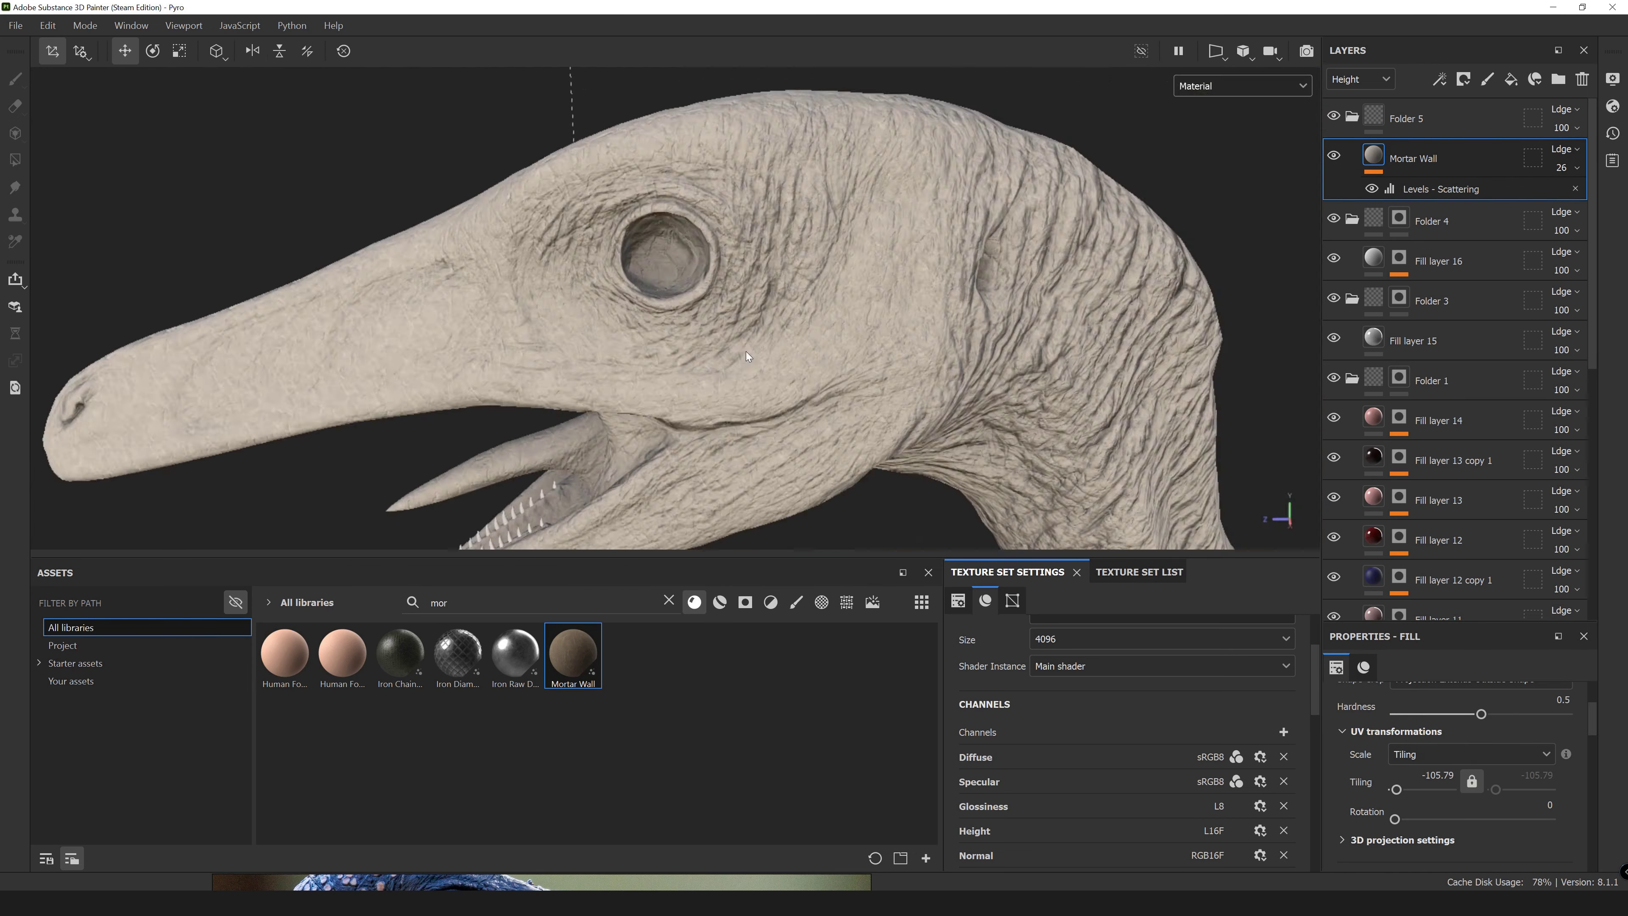
right_click(1459, 159)
double_click(1406, 118)
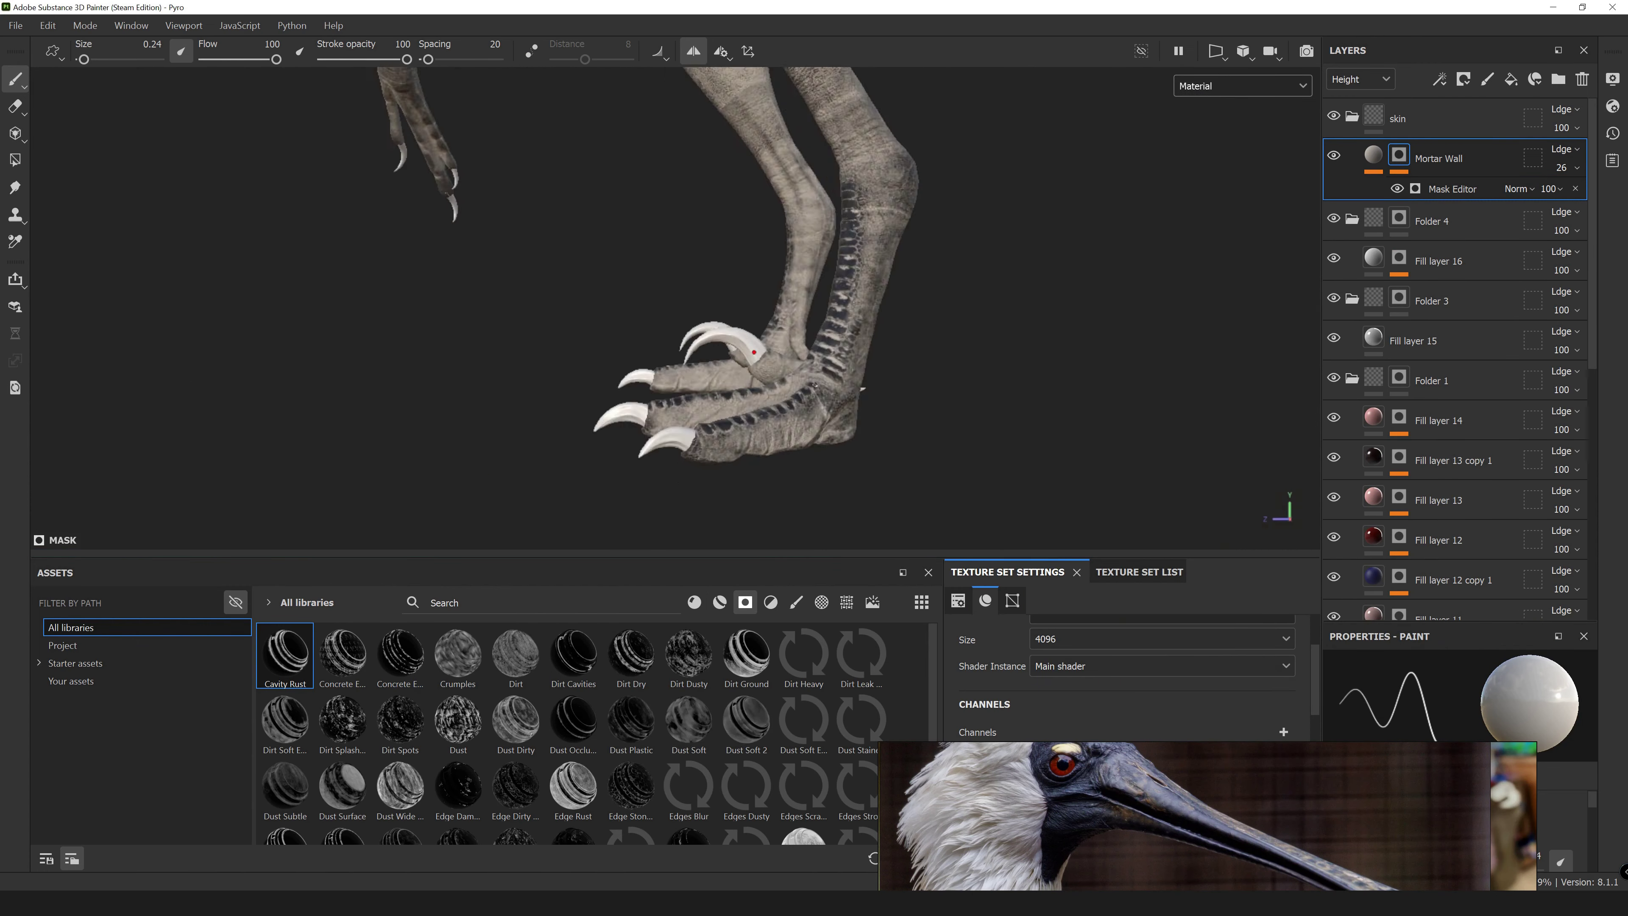
Apply a generated smart mask to Mortar Wall and raise its Global Balance to 0.29.
scroll(615, 732, "down", 3)
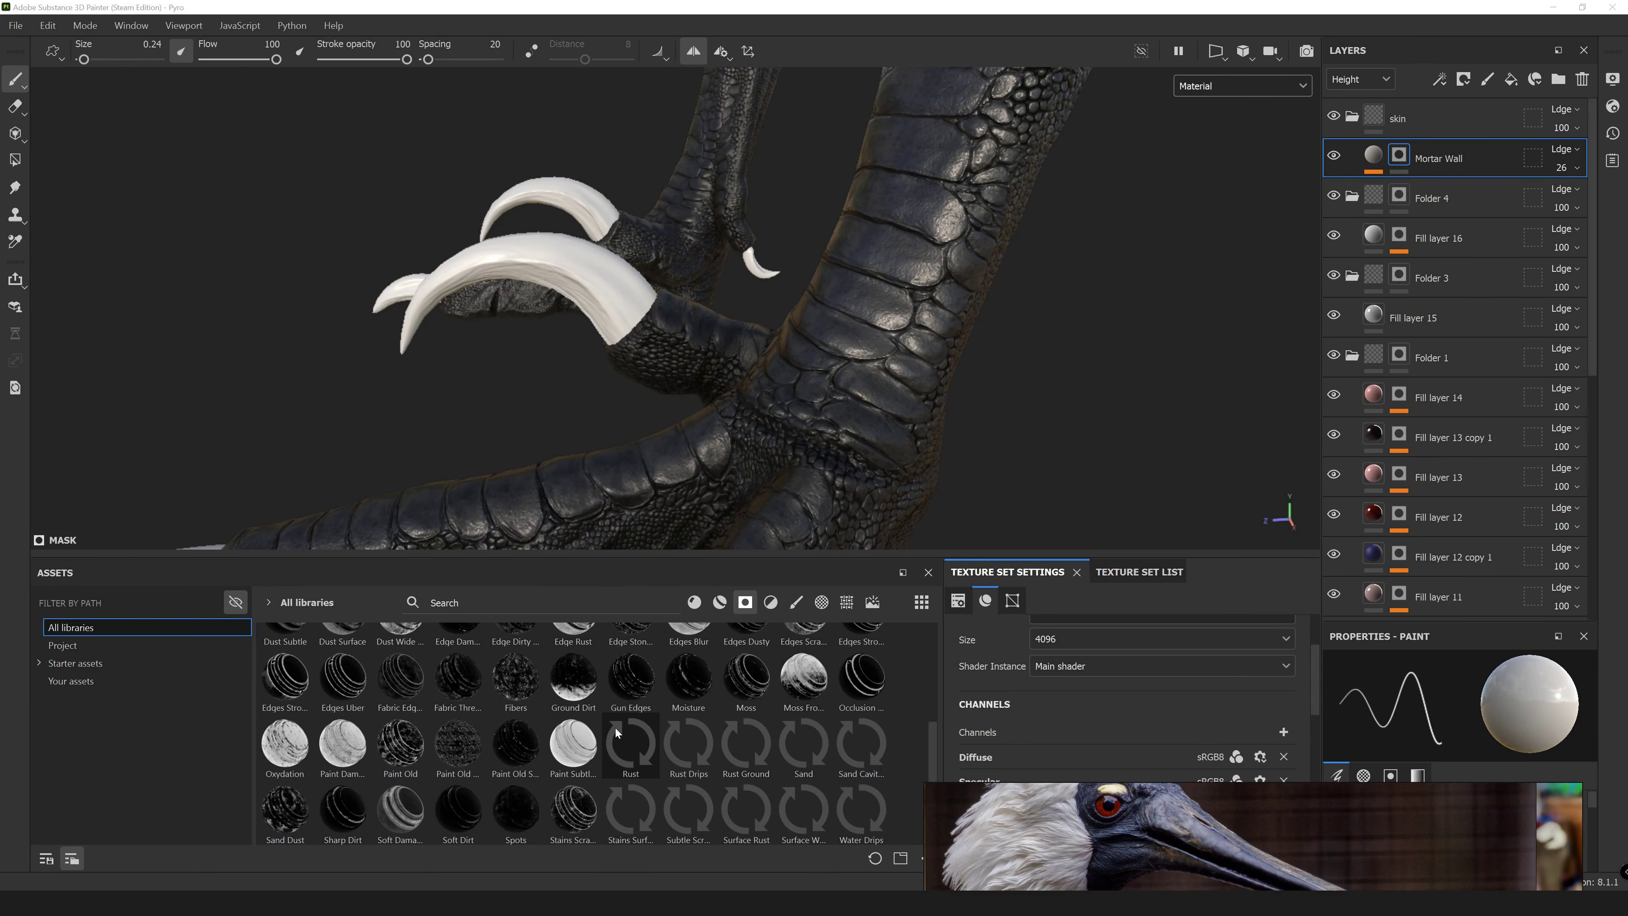
scroll(569, 729, "up", 1)
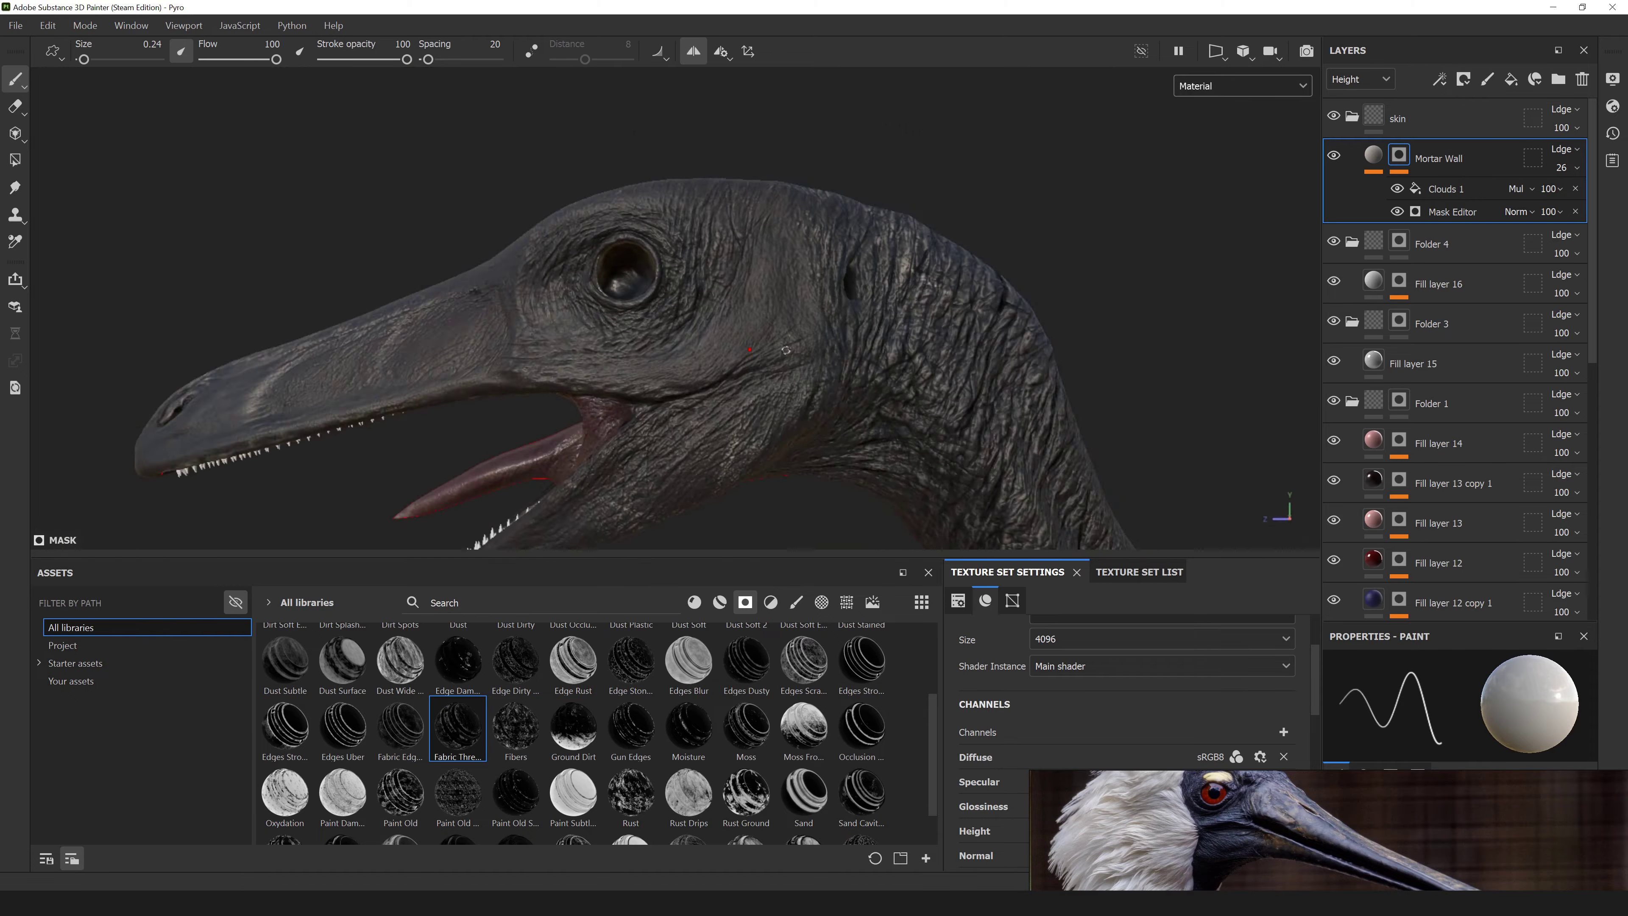
left_click_drag(1457, 166, 1457, 168)
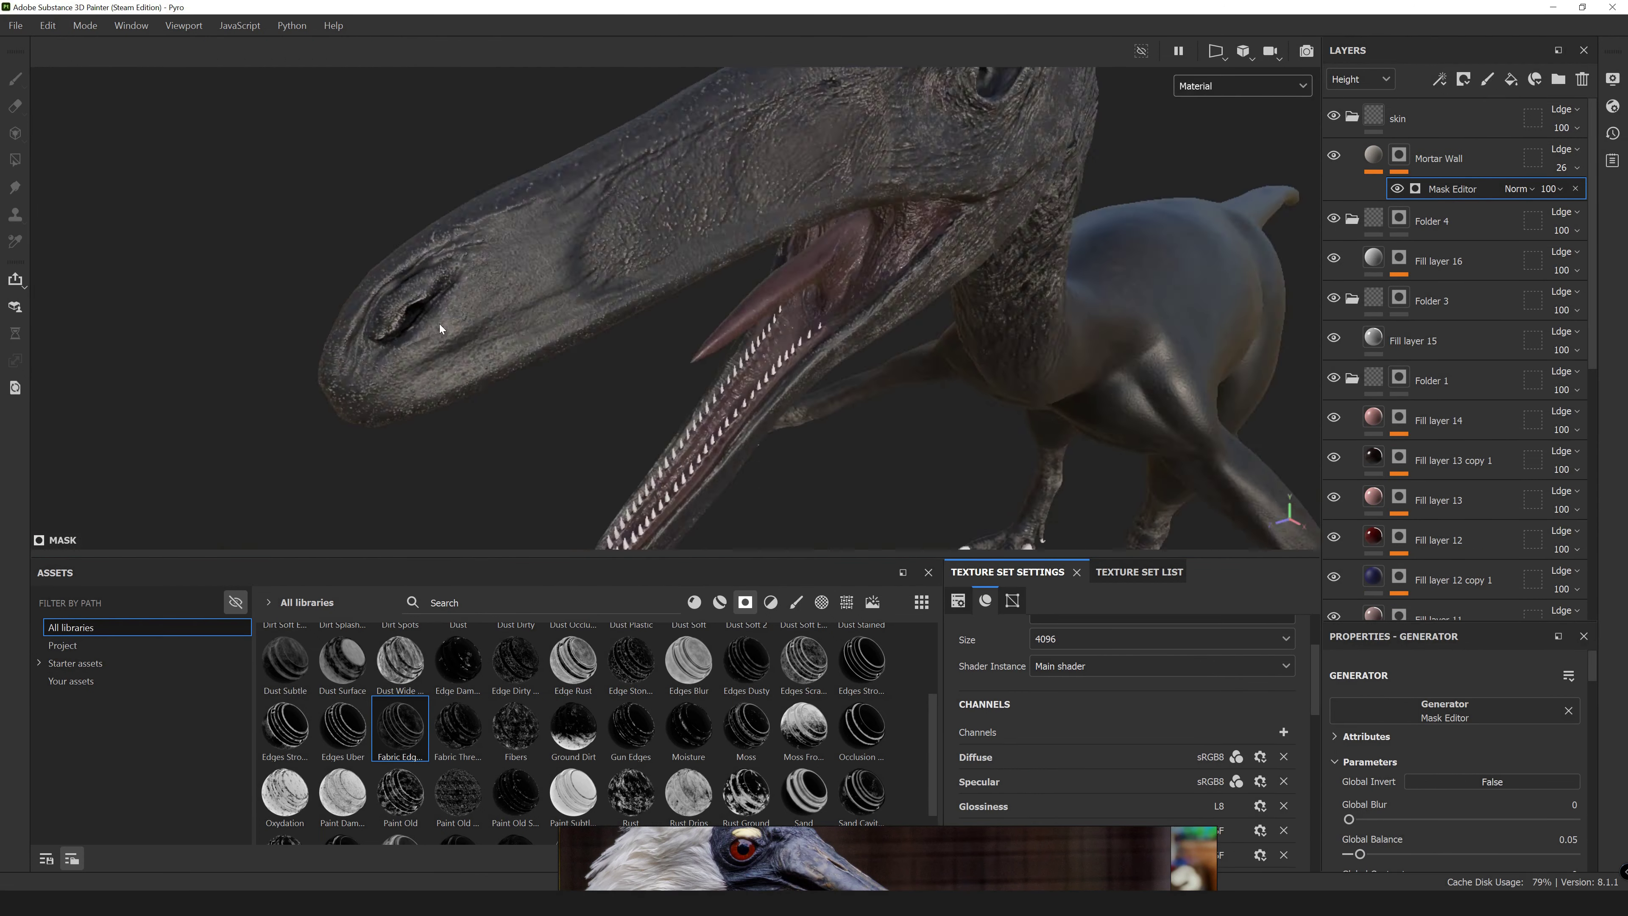
left_click_drag(862, 795, 1493, 176)
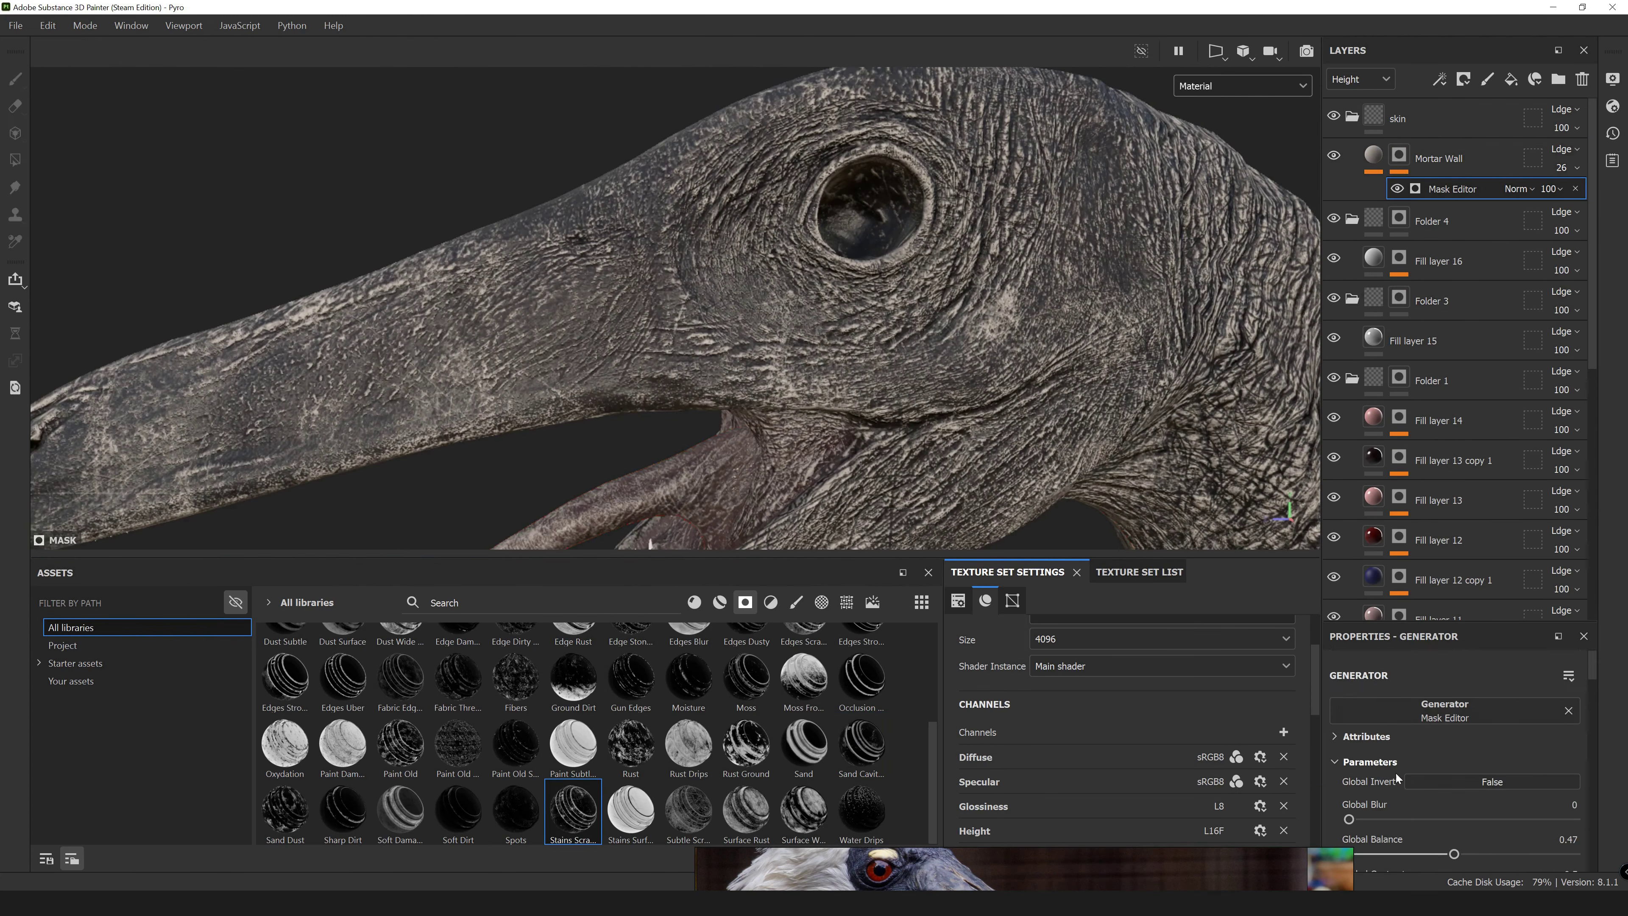
left_click_drag(1394, 803, 1414, 803)
mouse_move(496, 311)
left_mouse_down("alt")
mouse_move(654, 350)
mouse_move(651, 370)
mouse_move(744, 250)
mouse_move(744, 162)
mouse_move(847, 291)
mouse_move(1040, 377)
mouse_move(654, 382)
left_mouse_up("alt")
Duplicate Mortar Wall, hide the copy, and group the original into a folder with a white mask.
right_click(1400, 157)
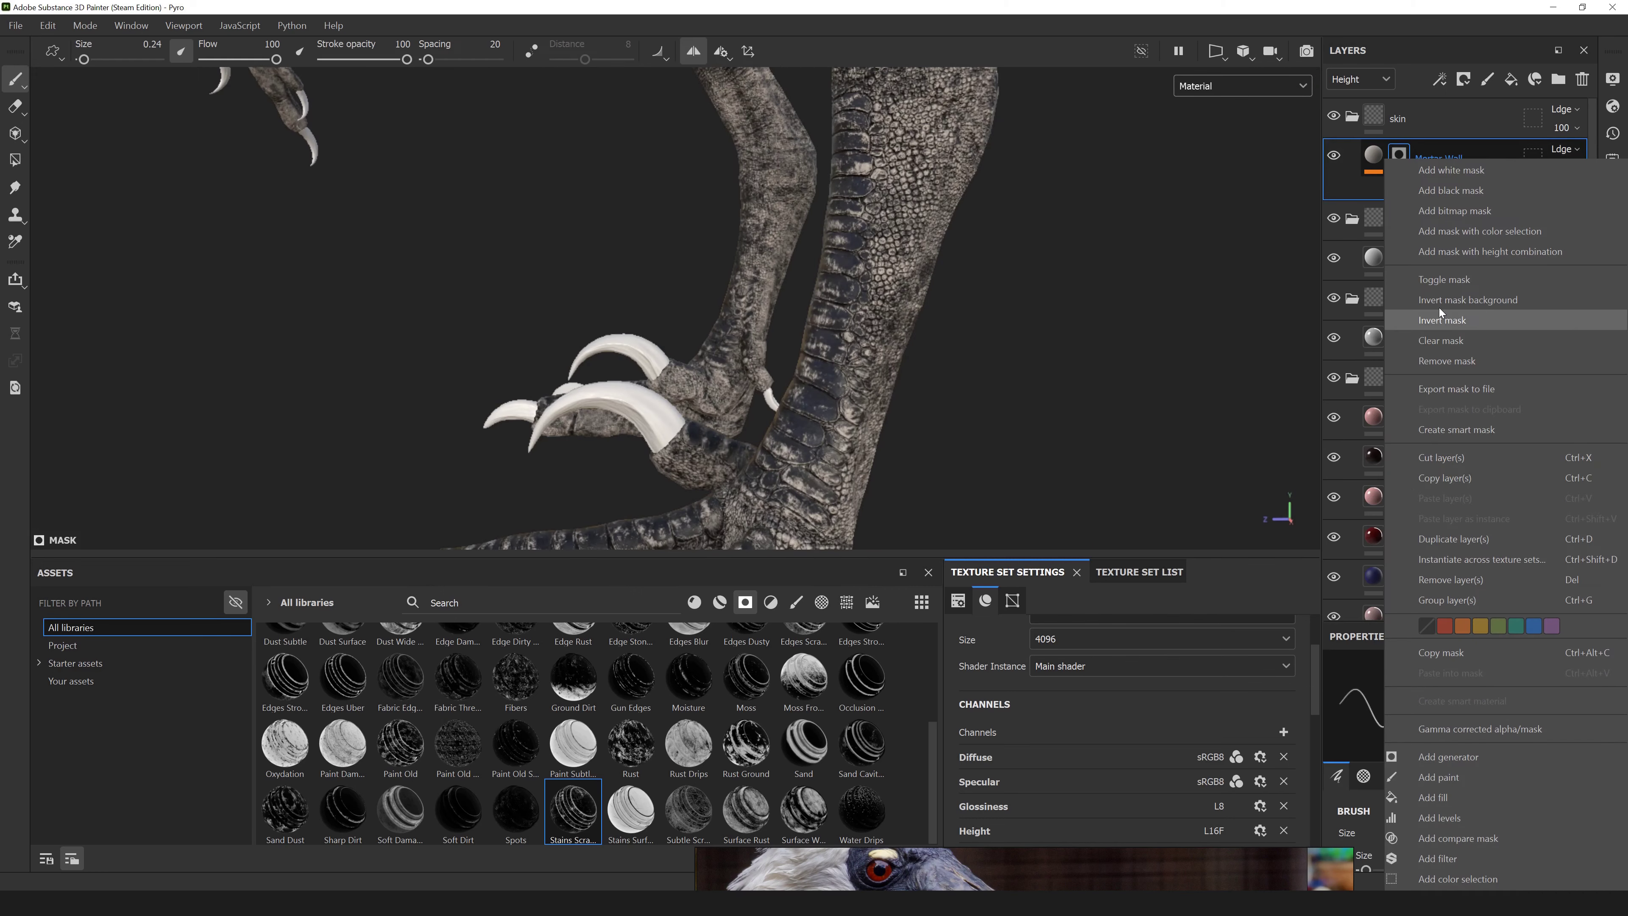
key("Escape")
left_click_drag(1047, 247, 1089, 269, "alt")
left_click(1454, 218)
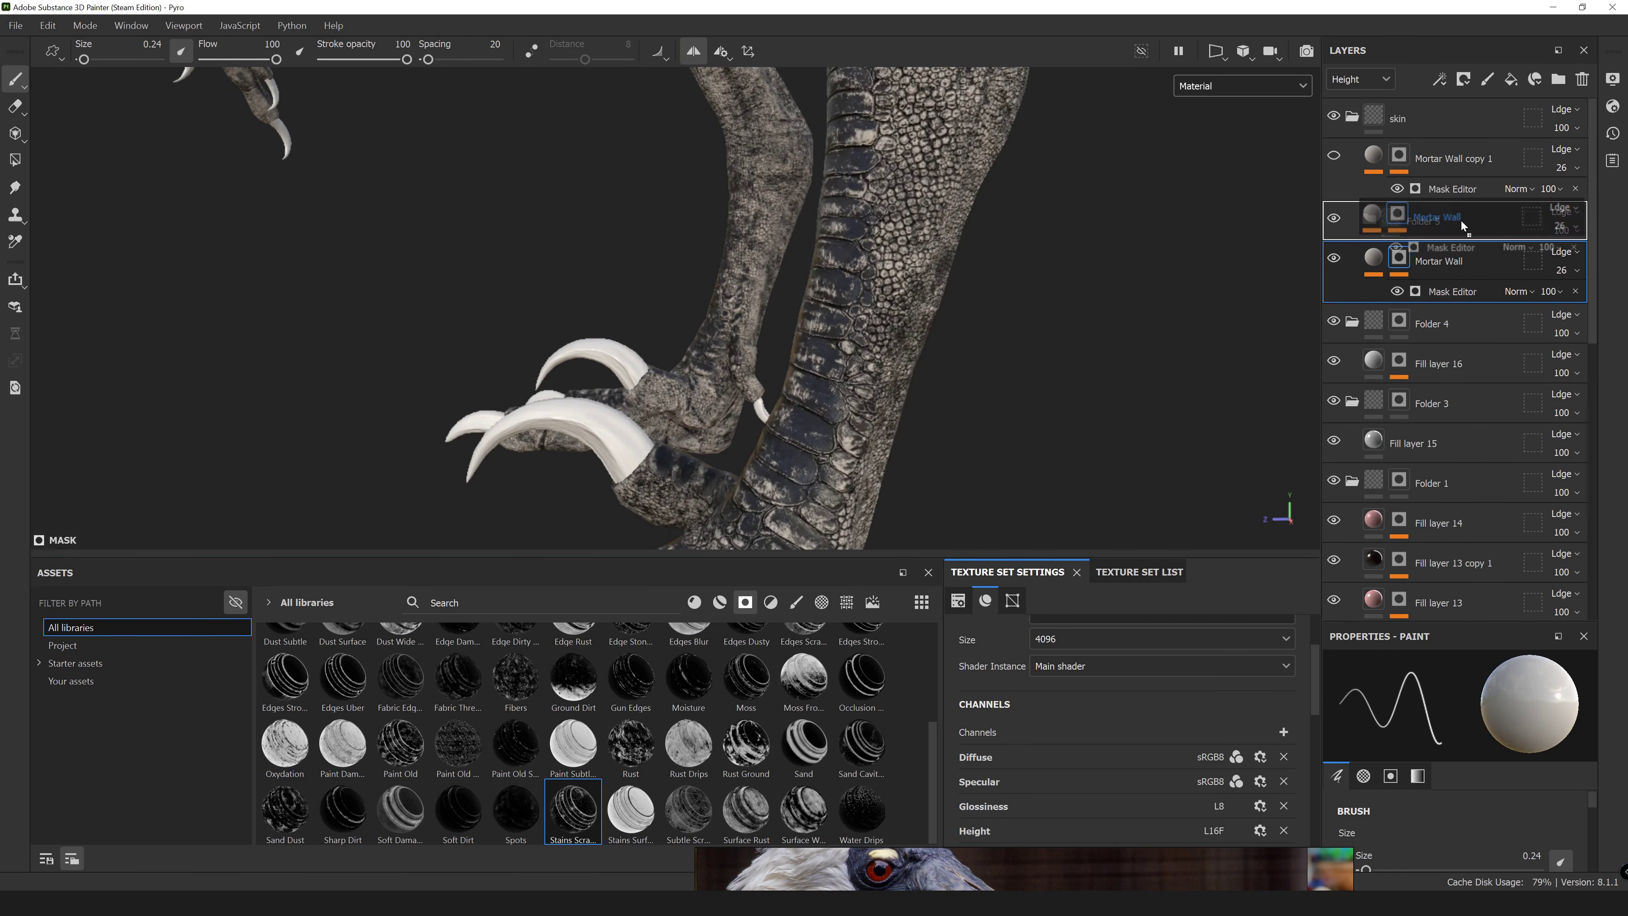
right_click(1442, 218)
left_click(1442, 13)
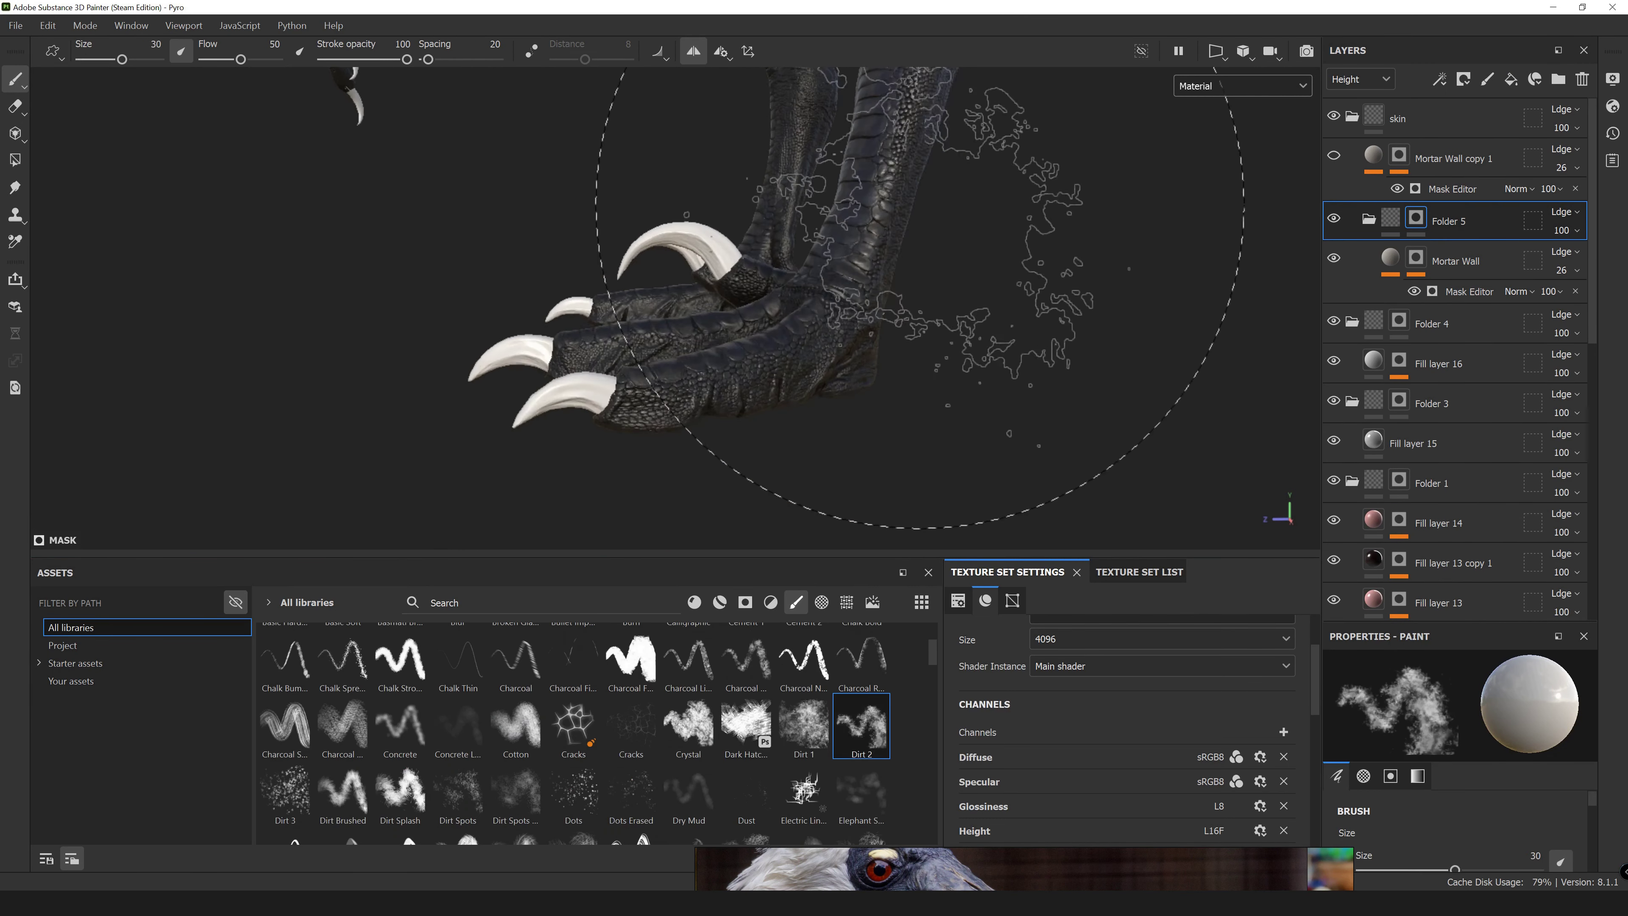
Paint the folder mask with the Dirt 2 brush below the eye and along the beak.
left_click_drag(745, 399, 762, 427, "alt")
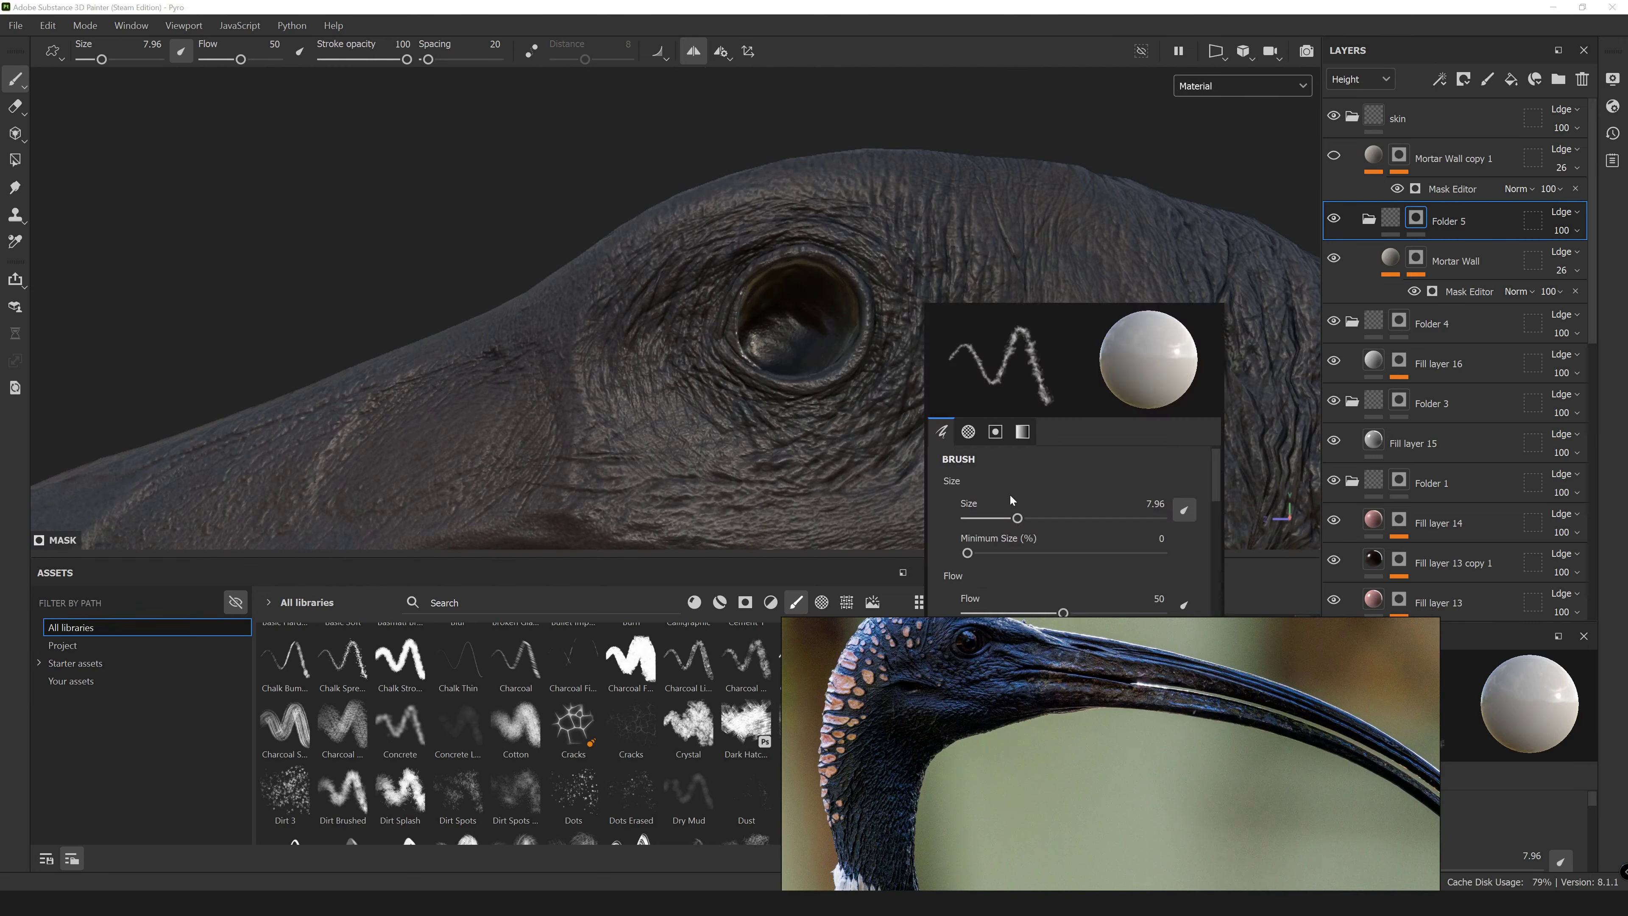
left_click_drag(641, 385, 384, 256, "alt")
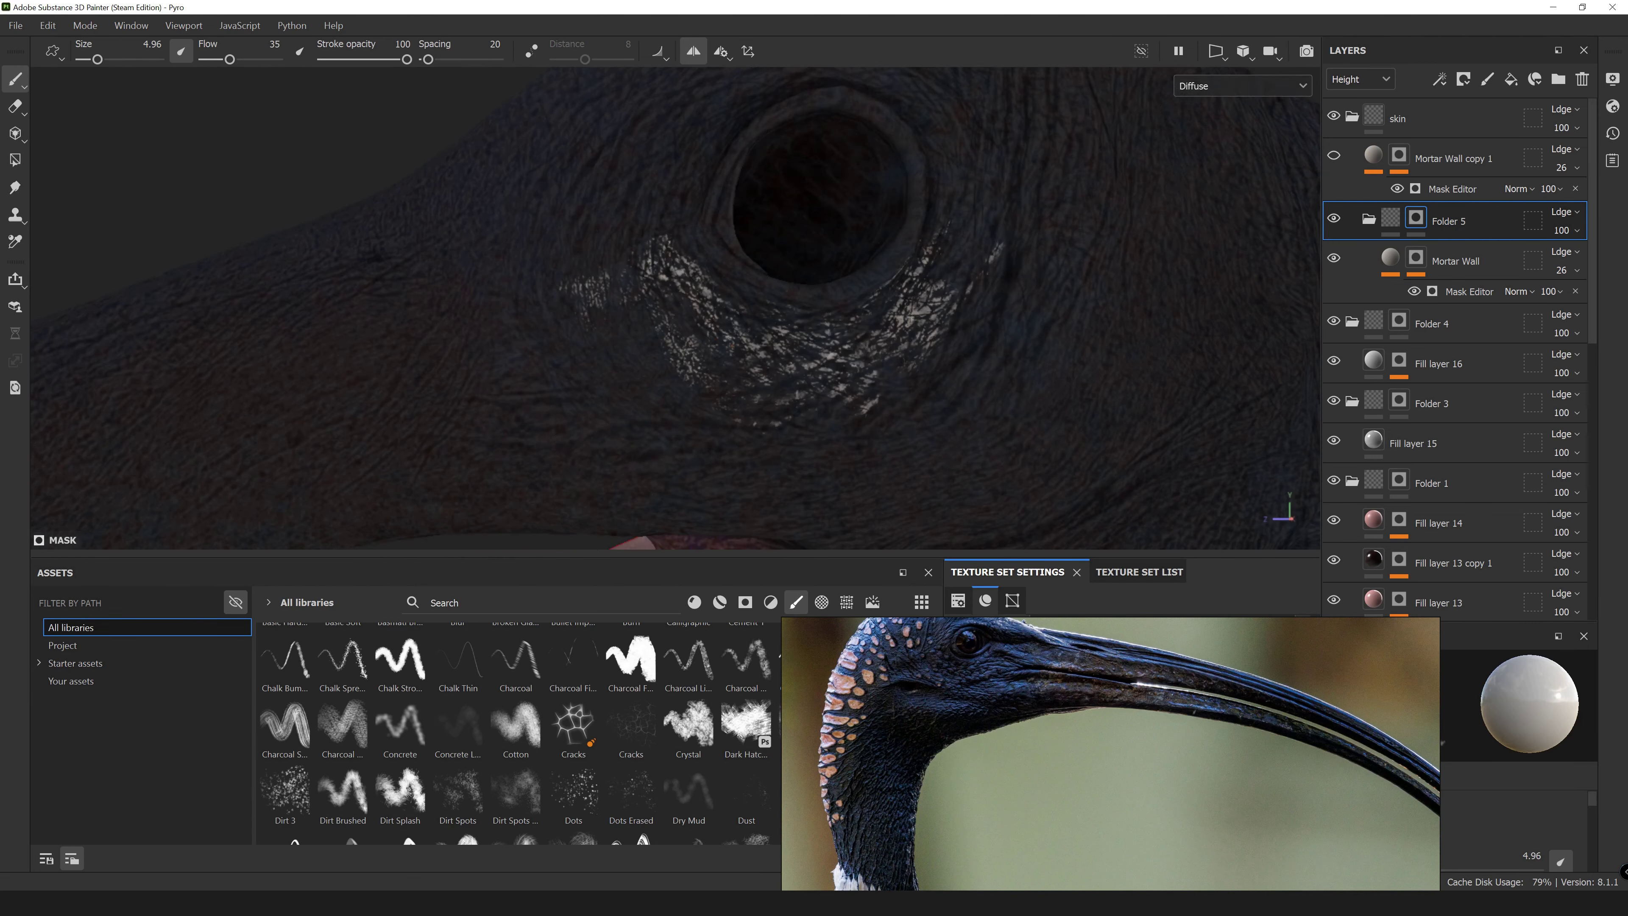
right_click_drag(257, 193, 153, 185, "shift")
scroll(987, 286, "down", 1)
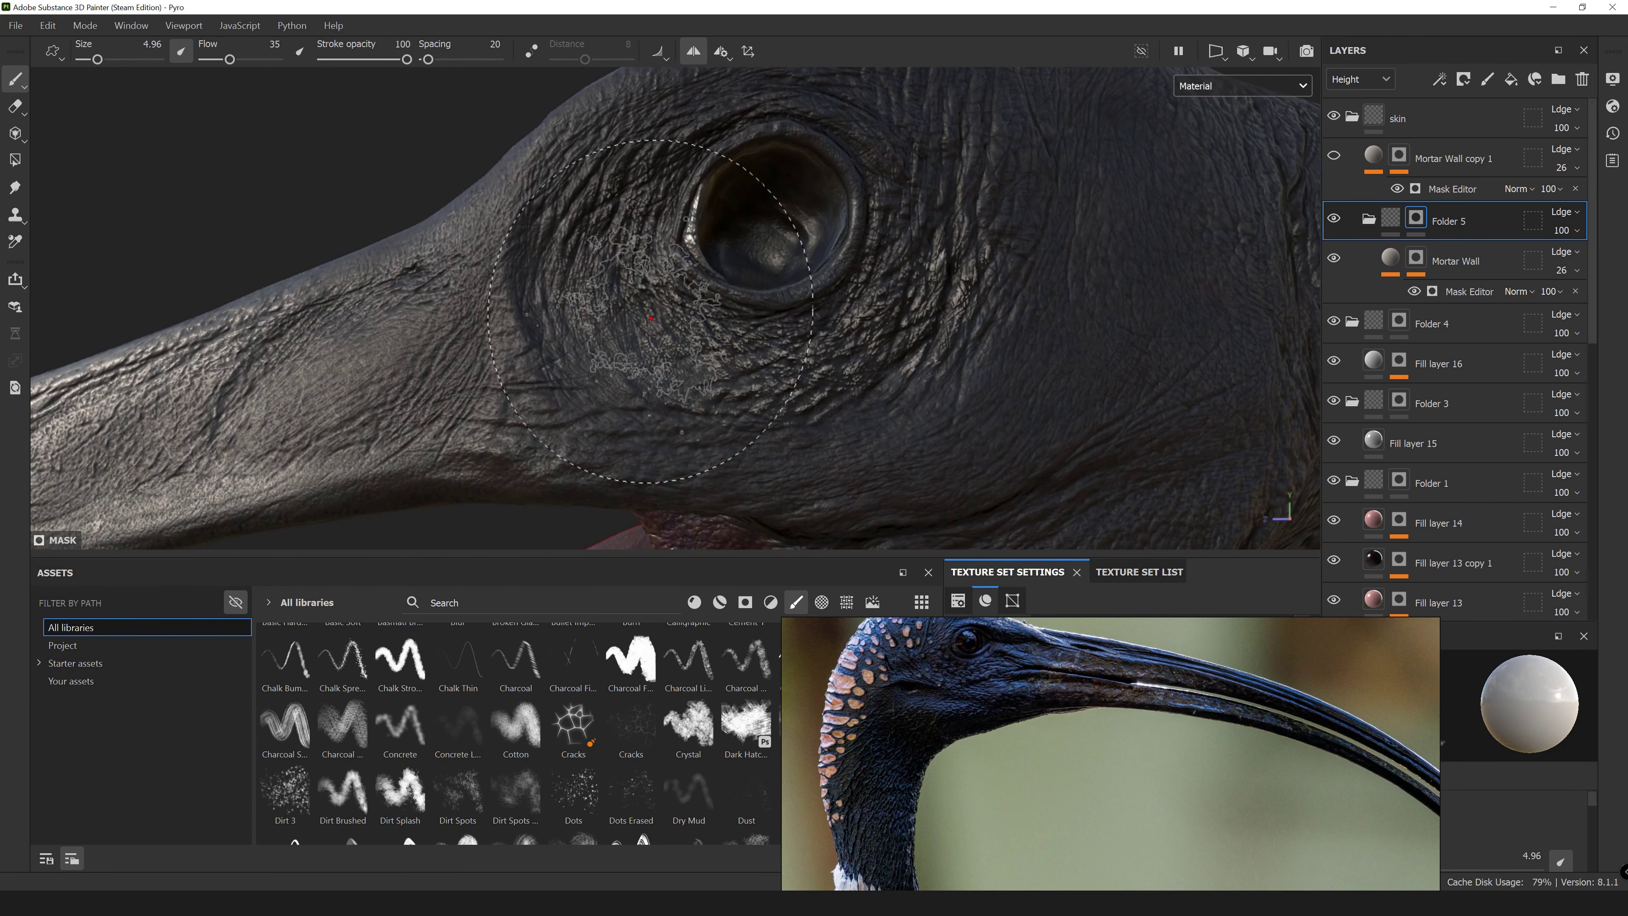
mouse_move(651, 314)
left_mouse_down("alt")
mouse_move(903, 360)
mouse_move(564, 454)
mouse_move(654, 402)
mouse_move(935, 347)
left_mouse_up("alt")
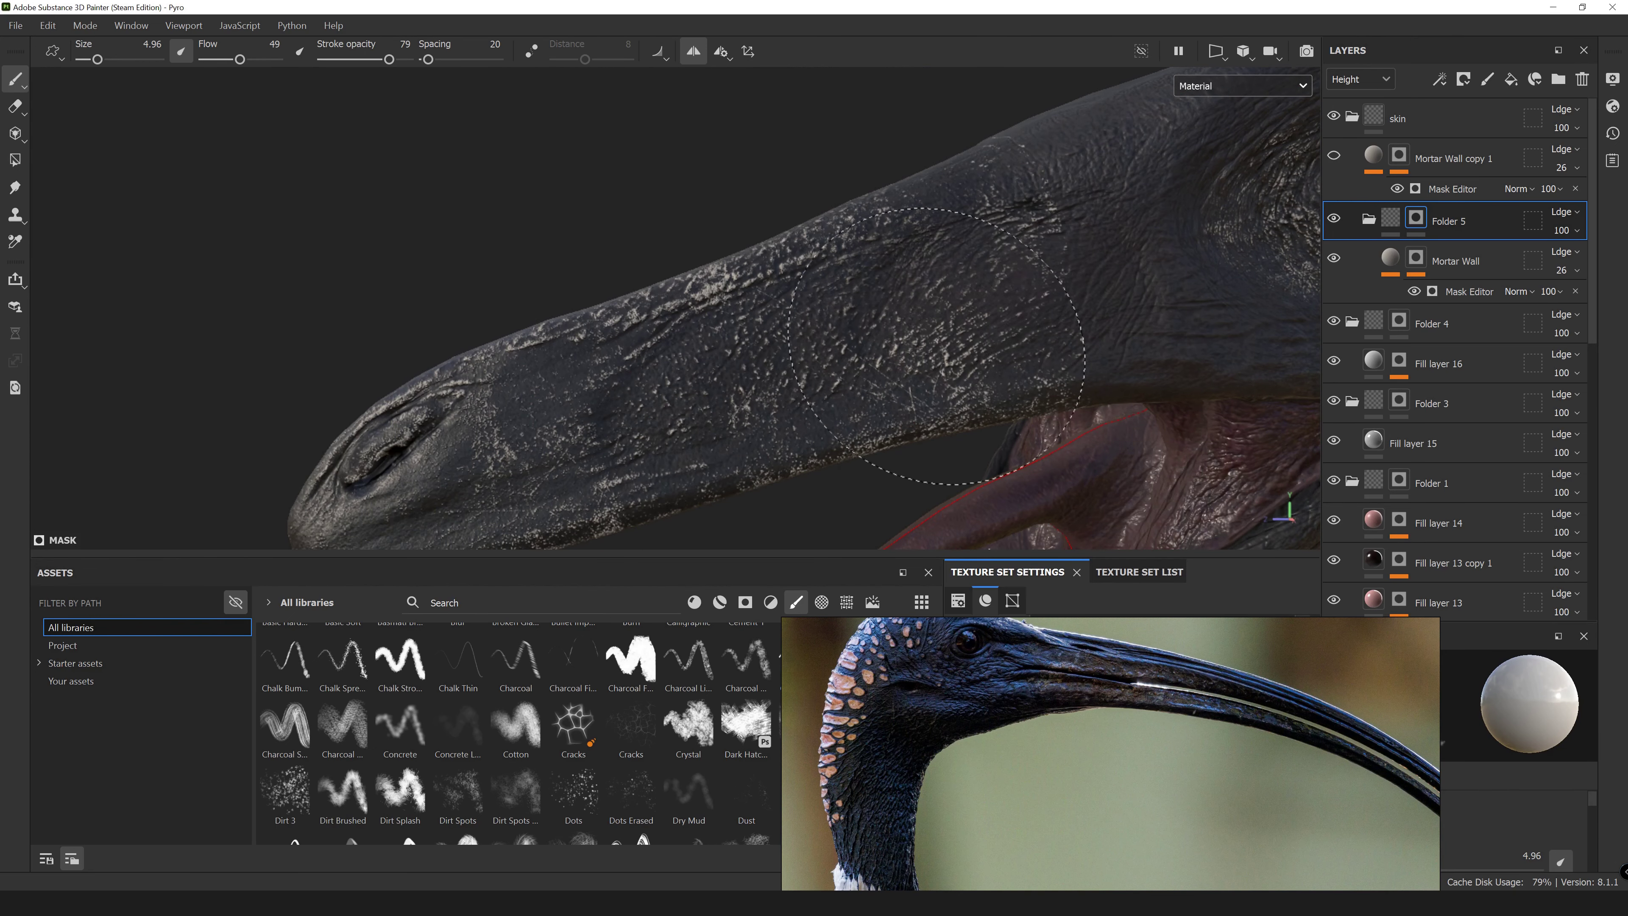
mouse_move(809, 261)
left_mouse_down("alt")
mouse_move(603, 374)
mouse_move(400, 392)
mouse_move(926, 458)
mouse_move(1008, 416)
left_mouse_up("alt")
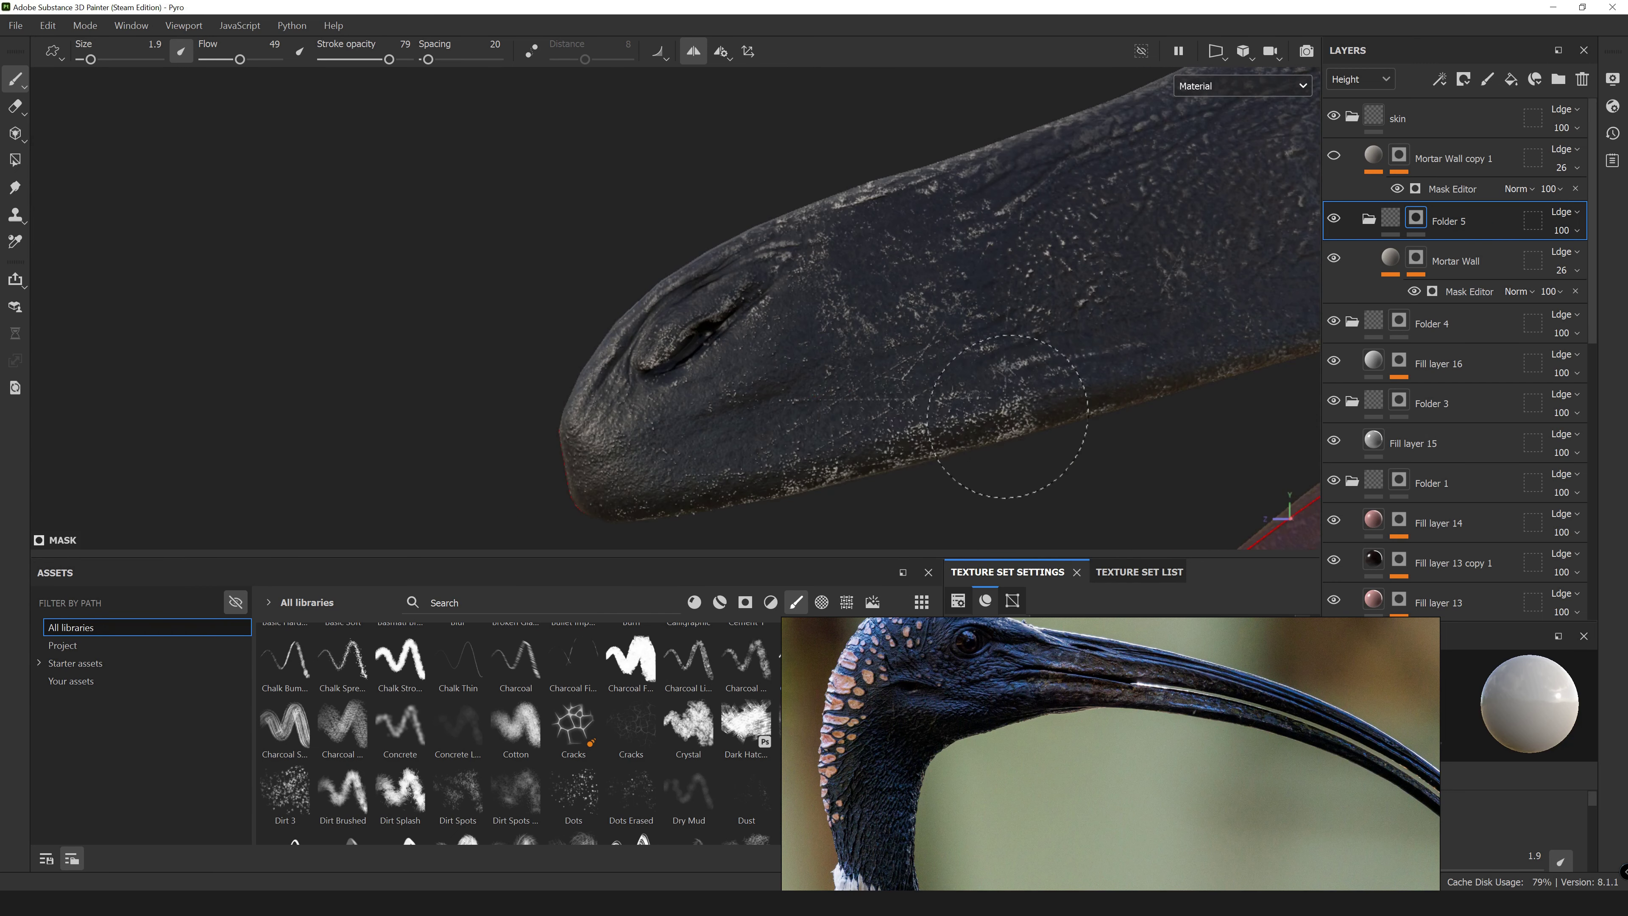
mouse_move(845, 298)
left_mouse_down("alt")
mouse_move(737, 359)
mouse_move(801, 346)
mouse_move(649, 426)
mouse_move(705, 385)
left_mouse_up("alt")
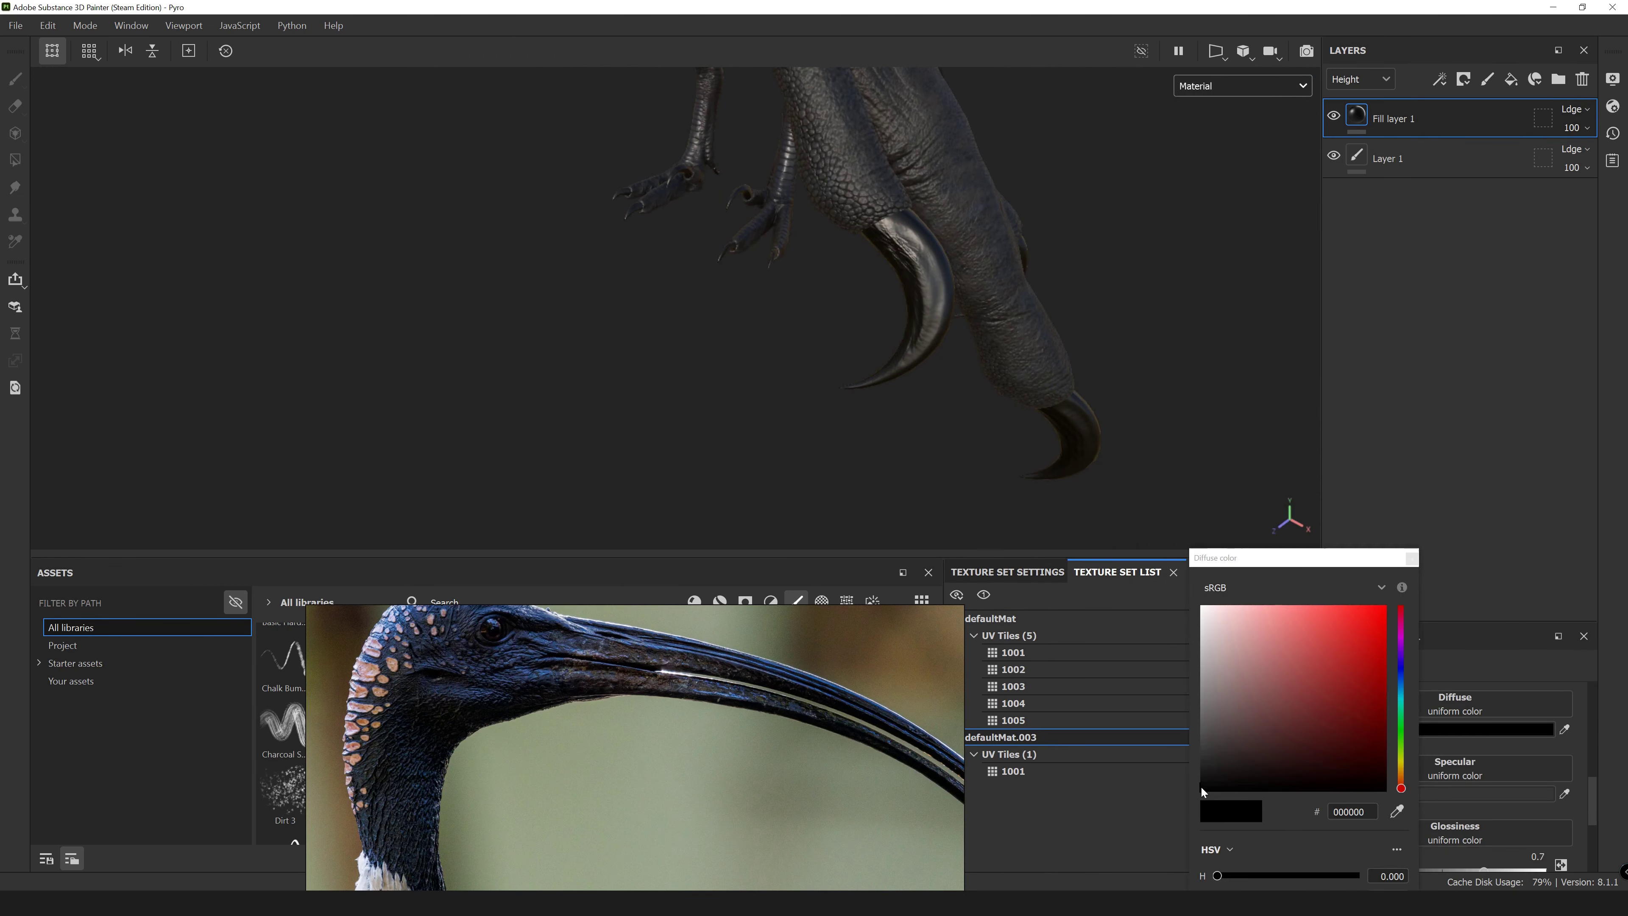
Tighten and invert Fill layer 2's mask Levels to isolate the thinnest claw areas.
left_click_drag(1089, 449, 963, 338, "alt")
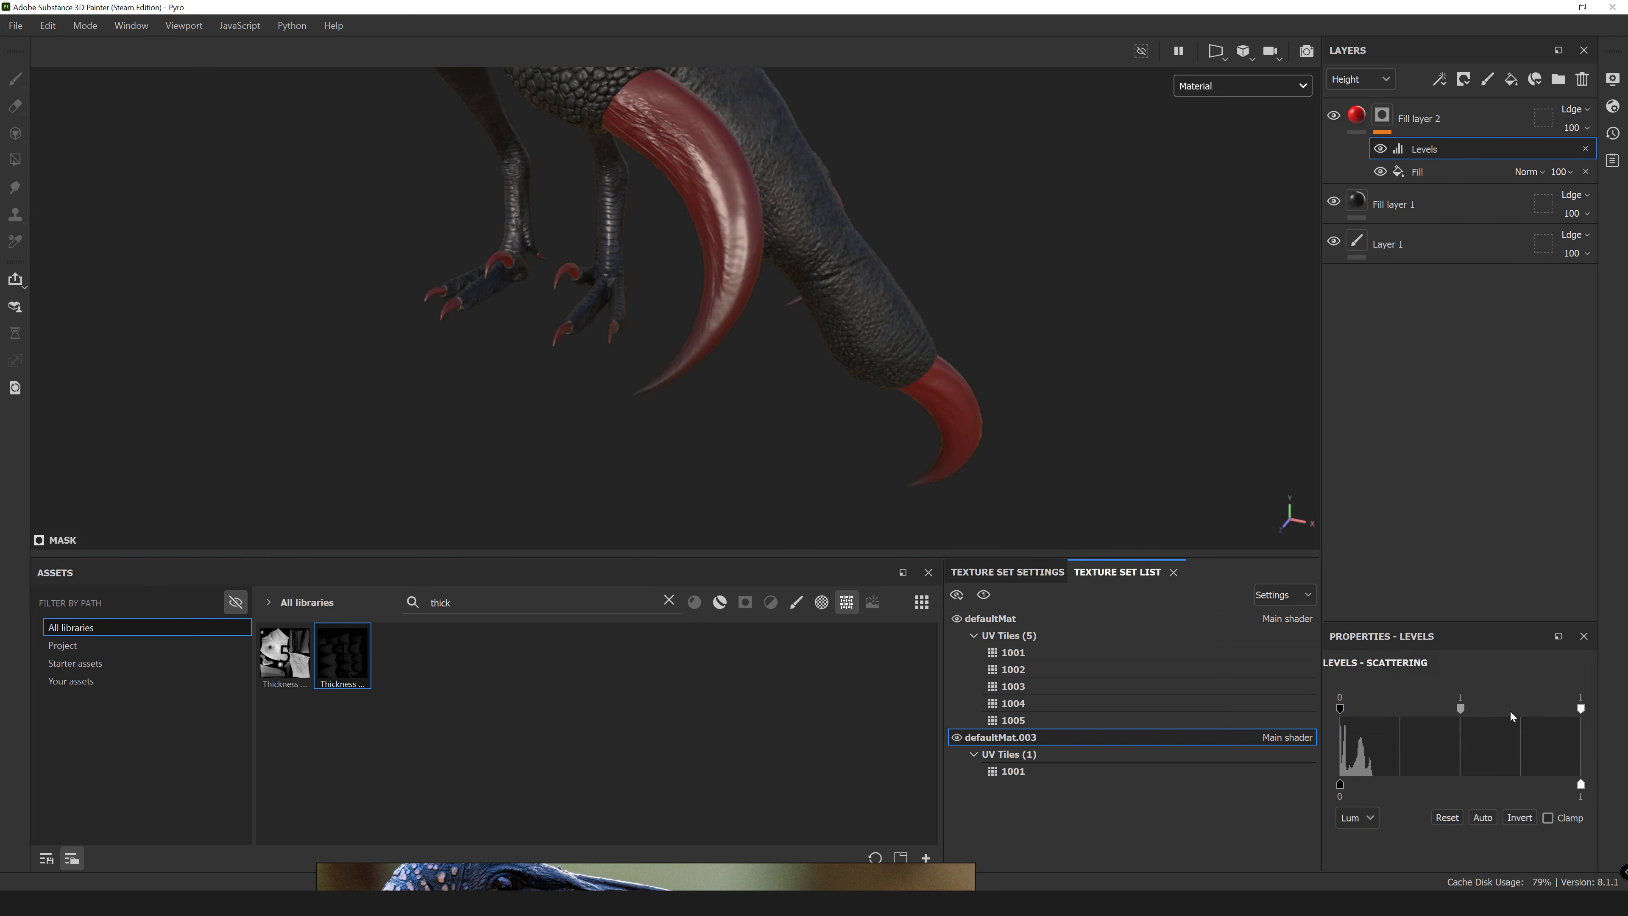
left_click_drag(1526, 708, 1459, 708)
left_click_drag(1339, 708, 1363, 712)
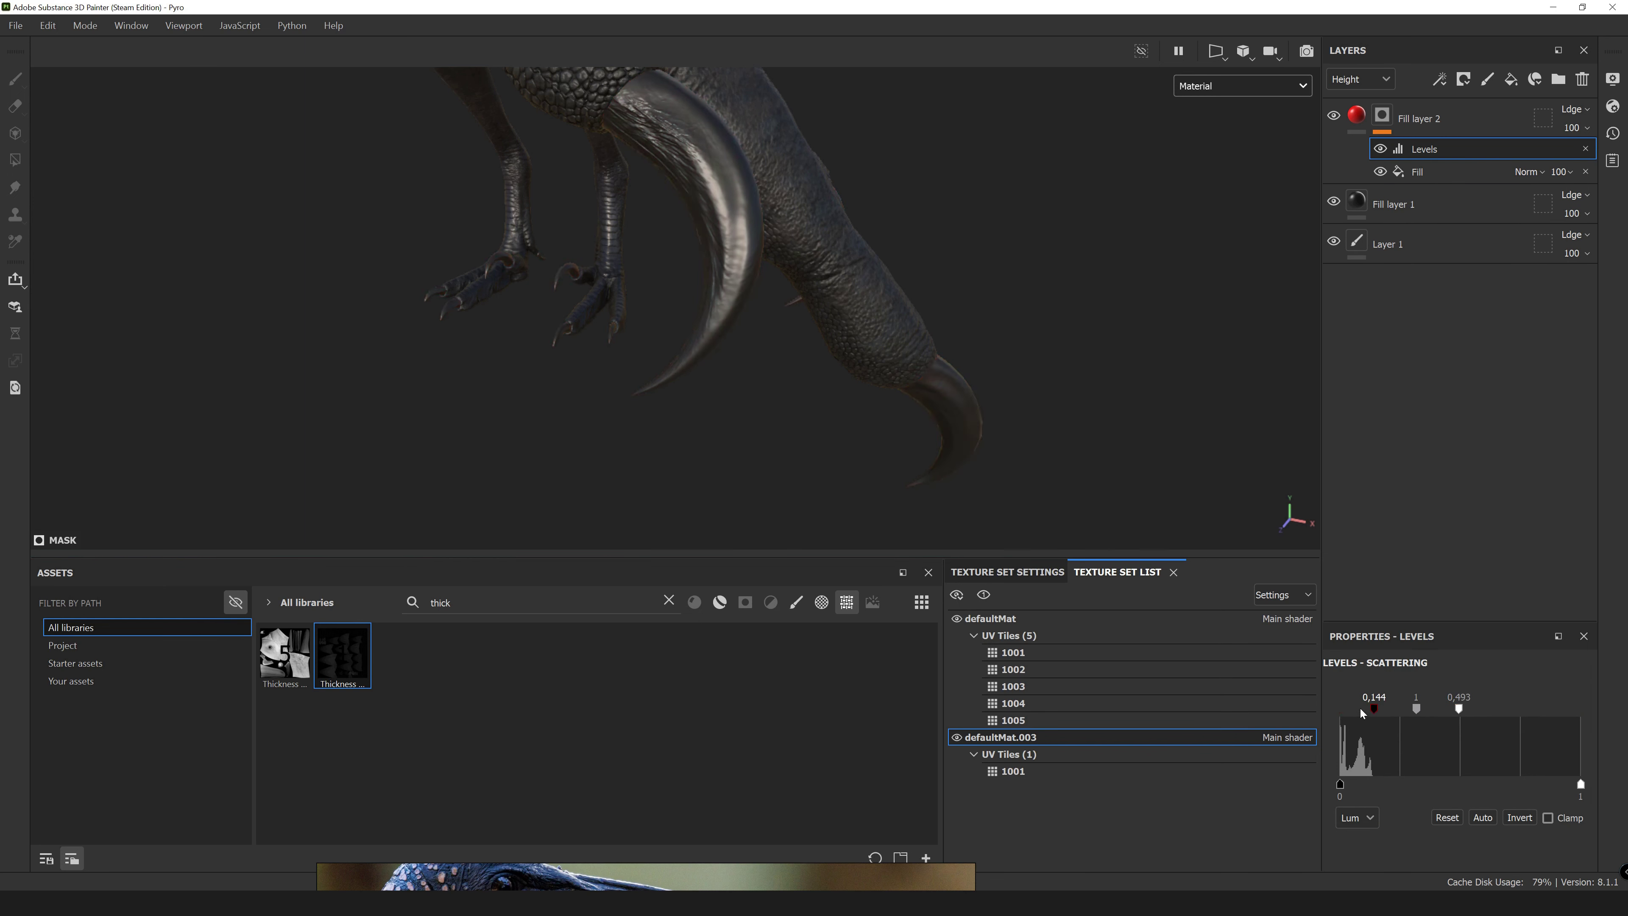
left_click(1519, 818)
left_click_drag(1581, 708, 1360, 727)
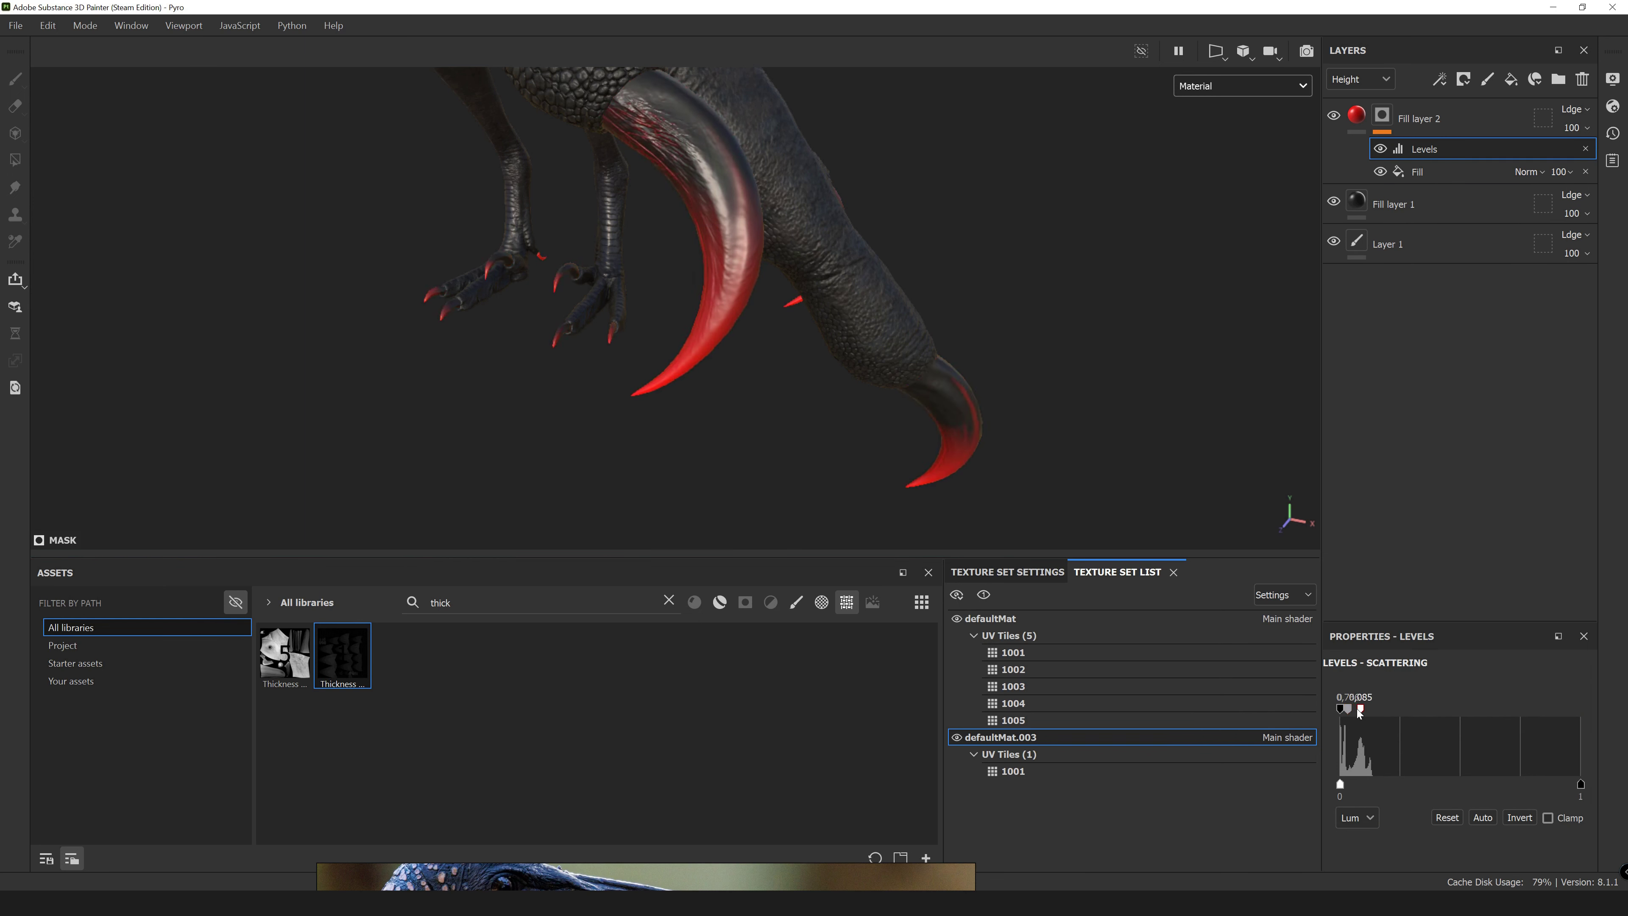
Recolour the claw tint layer at 15 opacity and add a new red fill layer.
left_click(1475, 122)
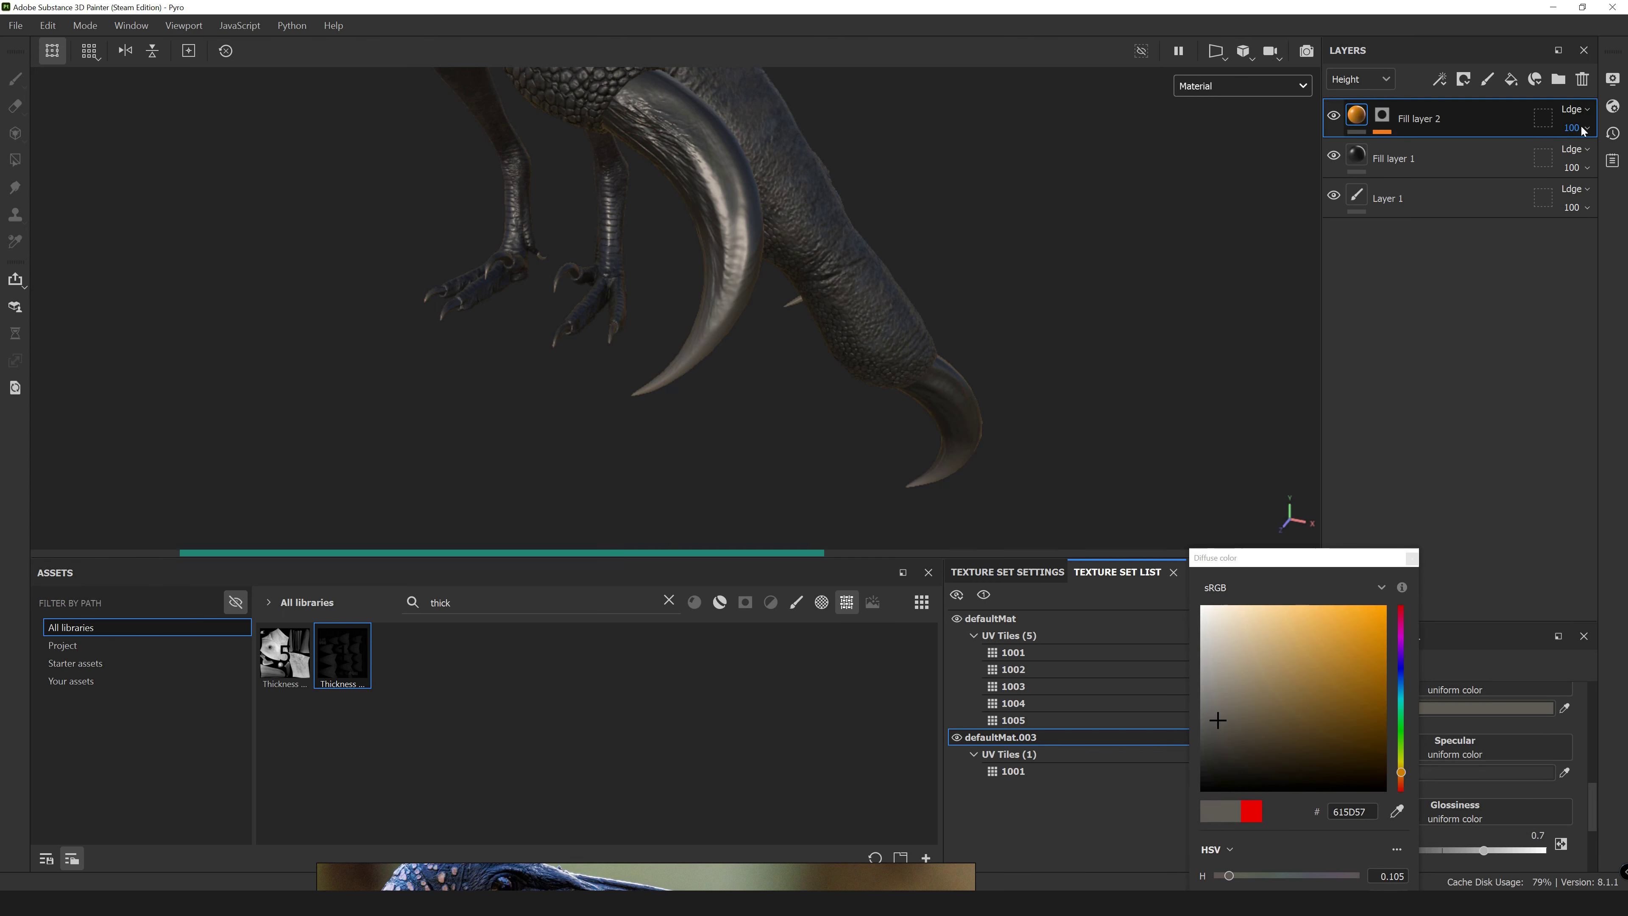
left_click_drag(1545, 170, 1555, 170)
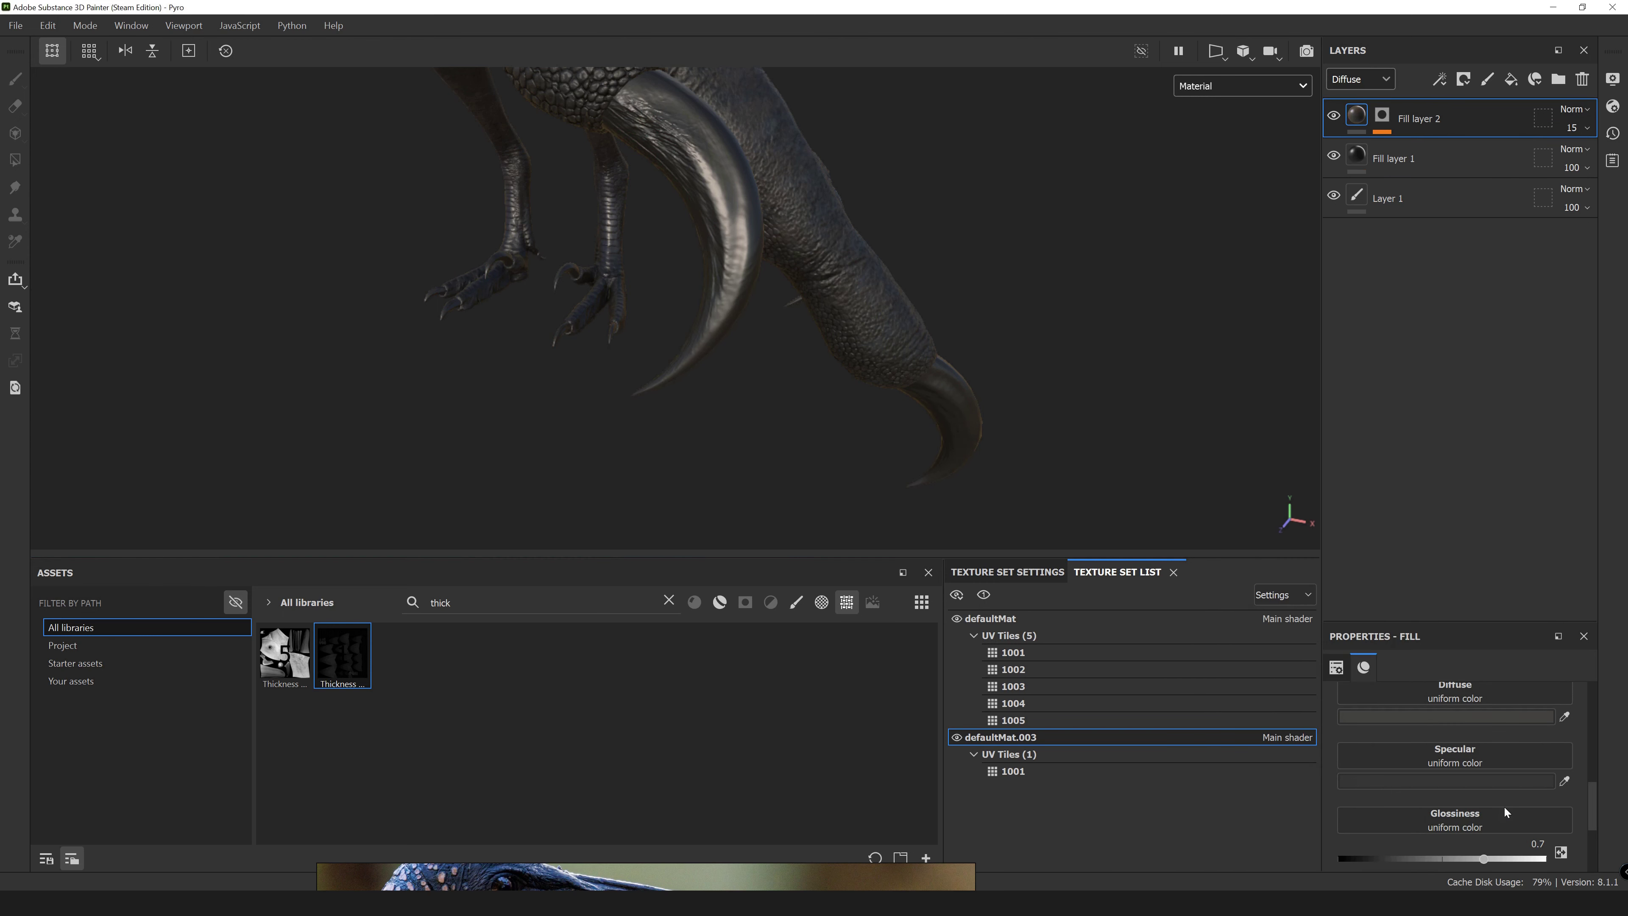
left_click(1382, 116)
left_click(1435, 148)
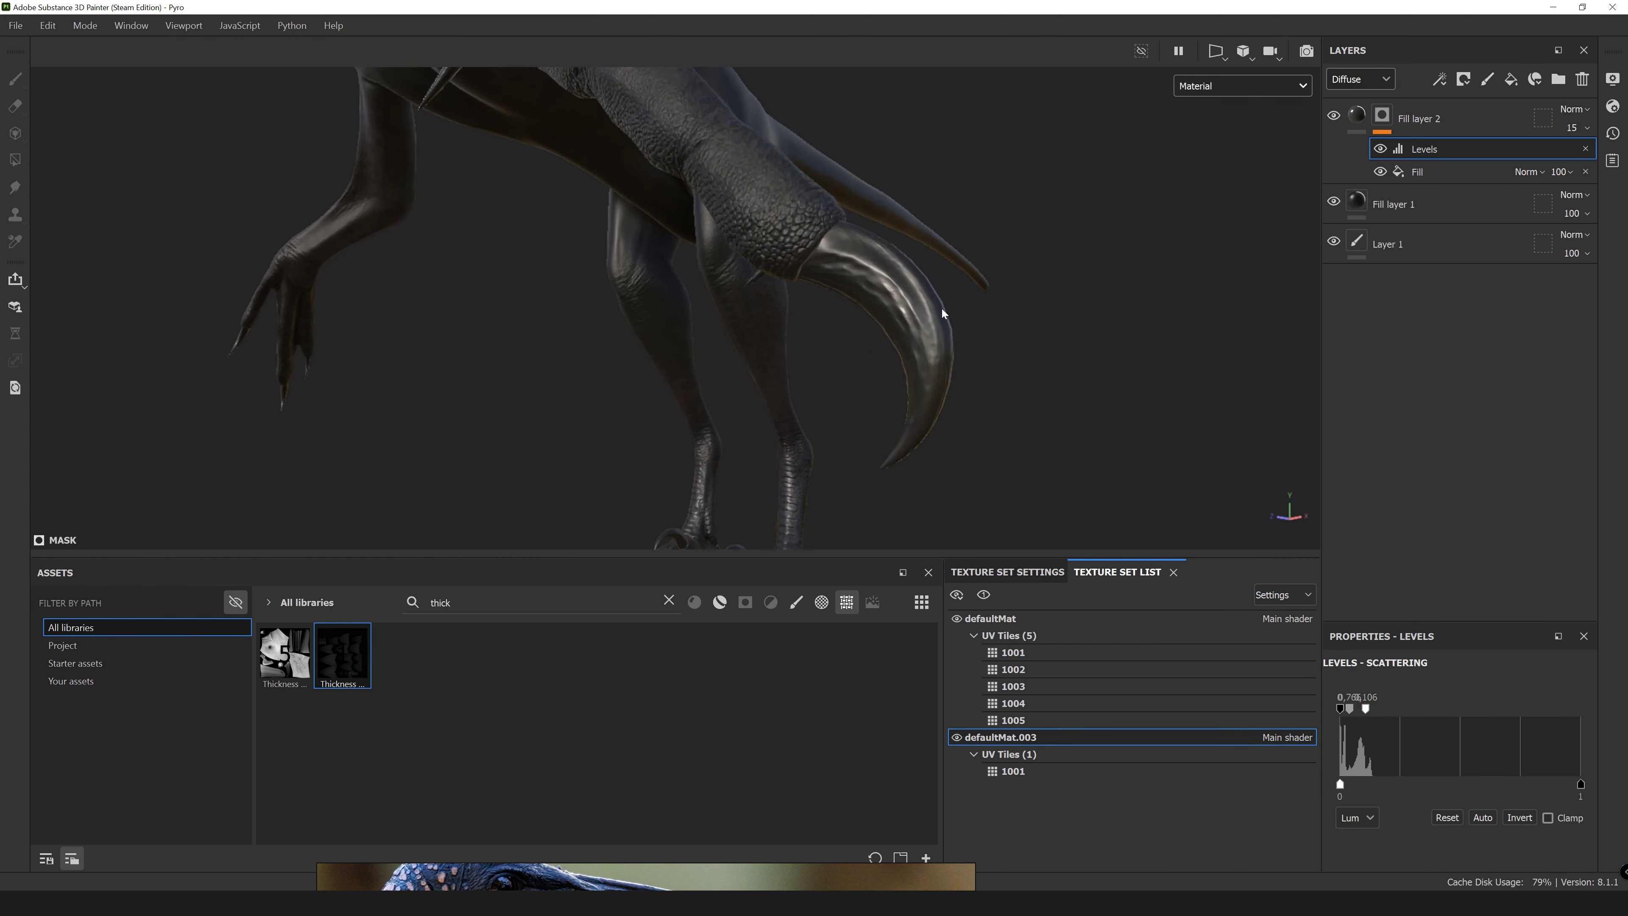
left_click(1511, 79)
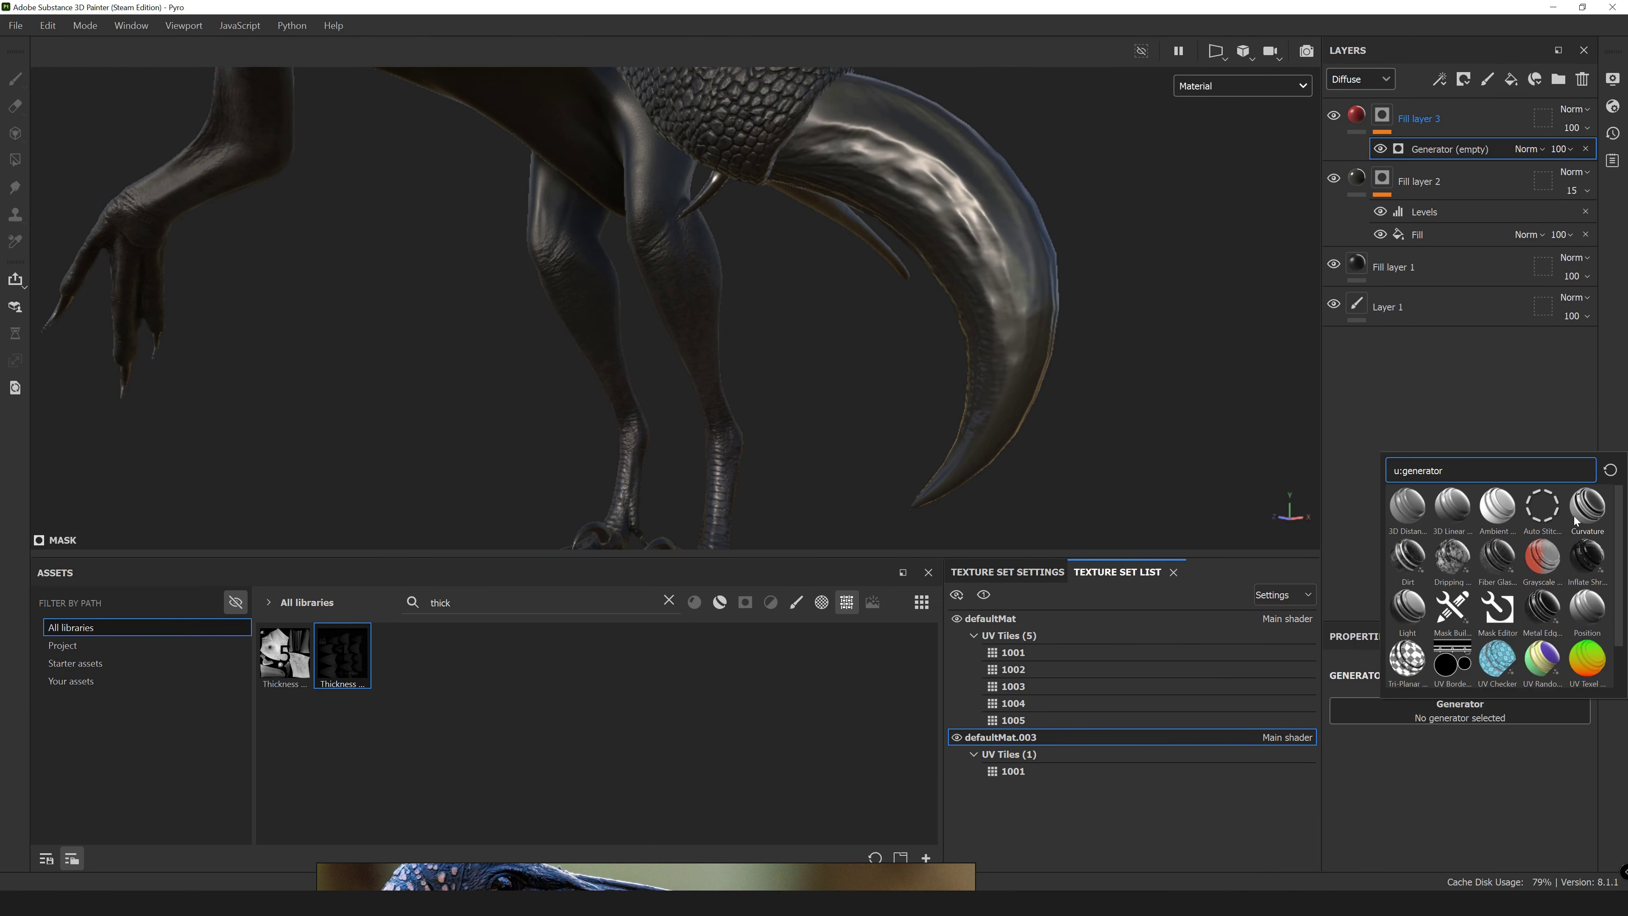
Mask Fill layer 3 with an inverted curvature map through a fill effect.
left_click(1407, 505)
left_click(1474, 781)
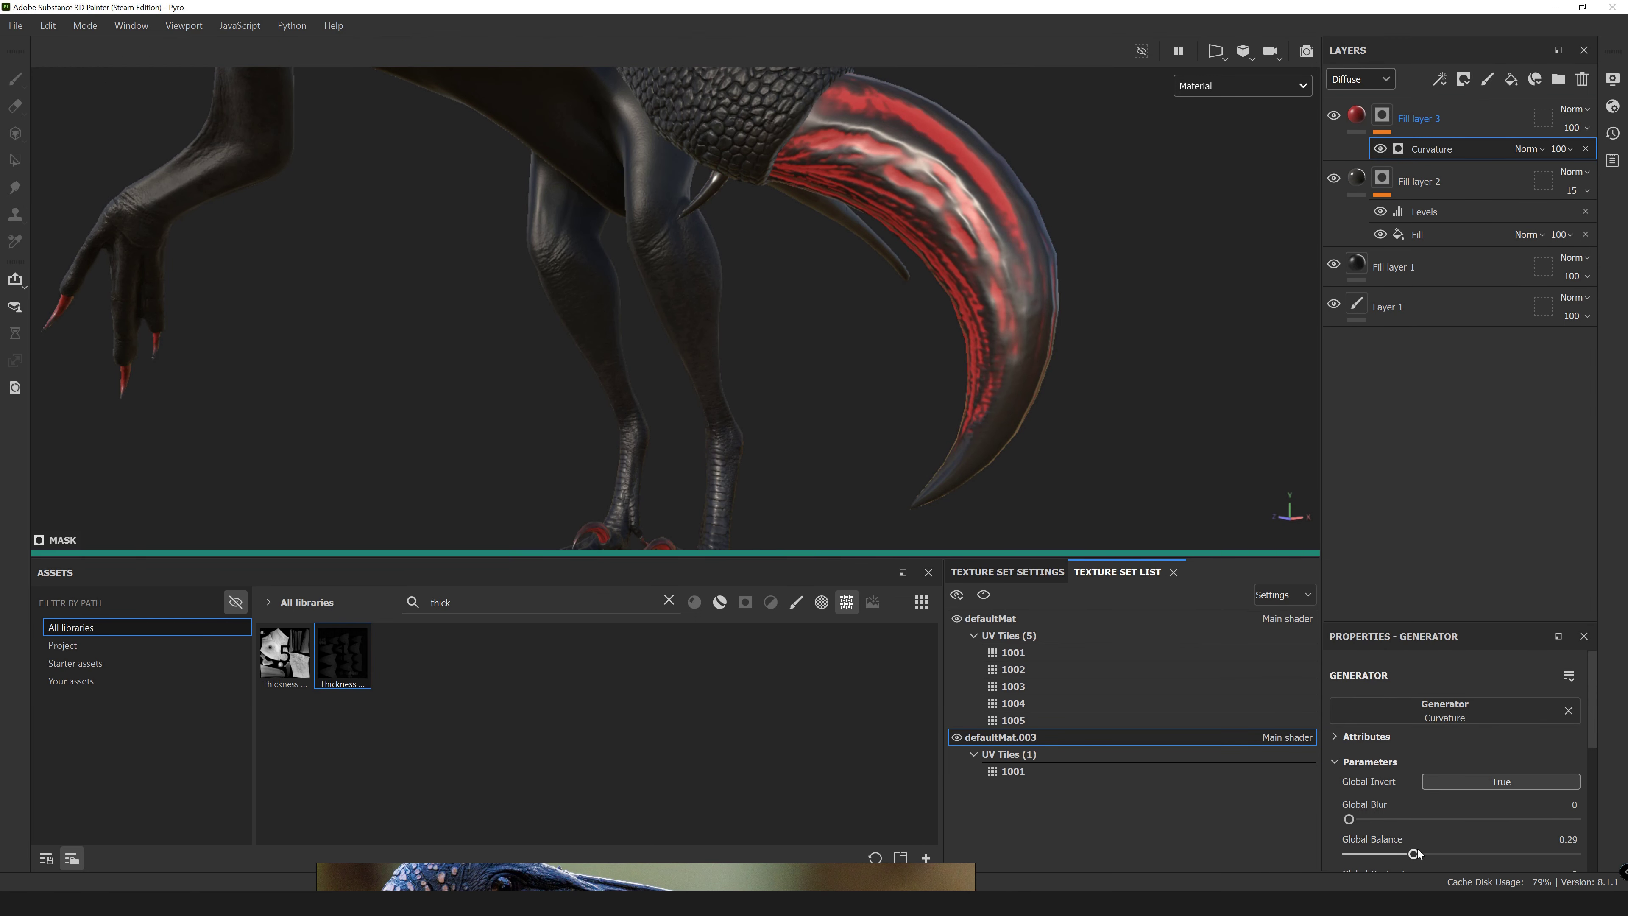
left_click_drag(769, 321, 930, 269, "alt")
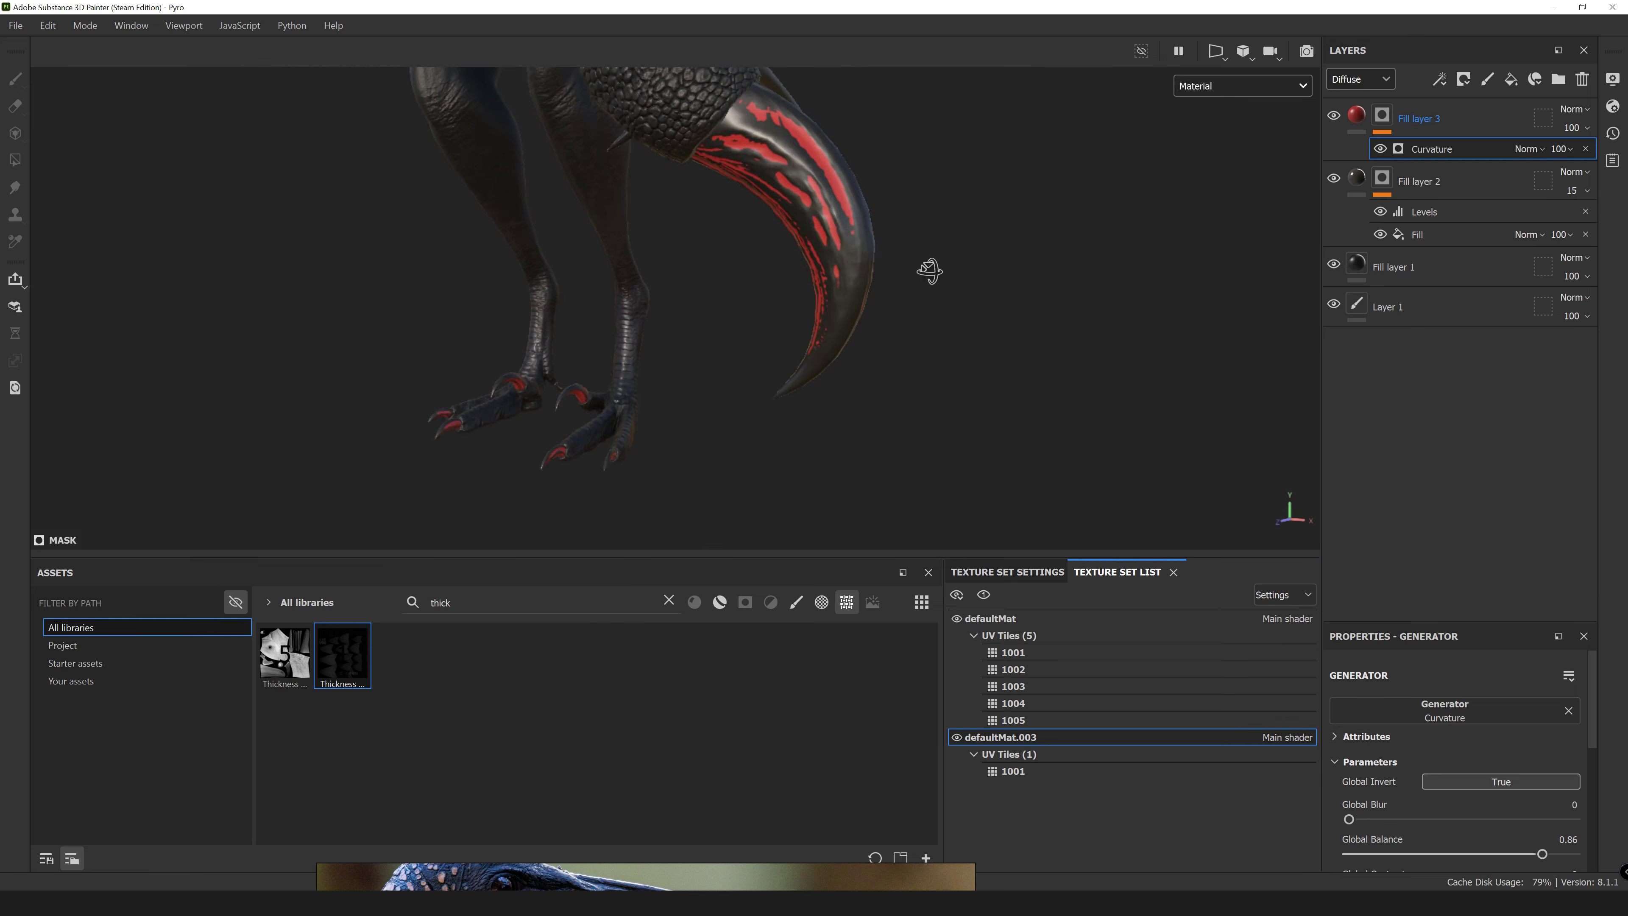
right_click(1382, 116)
left_click(1436, 703)
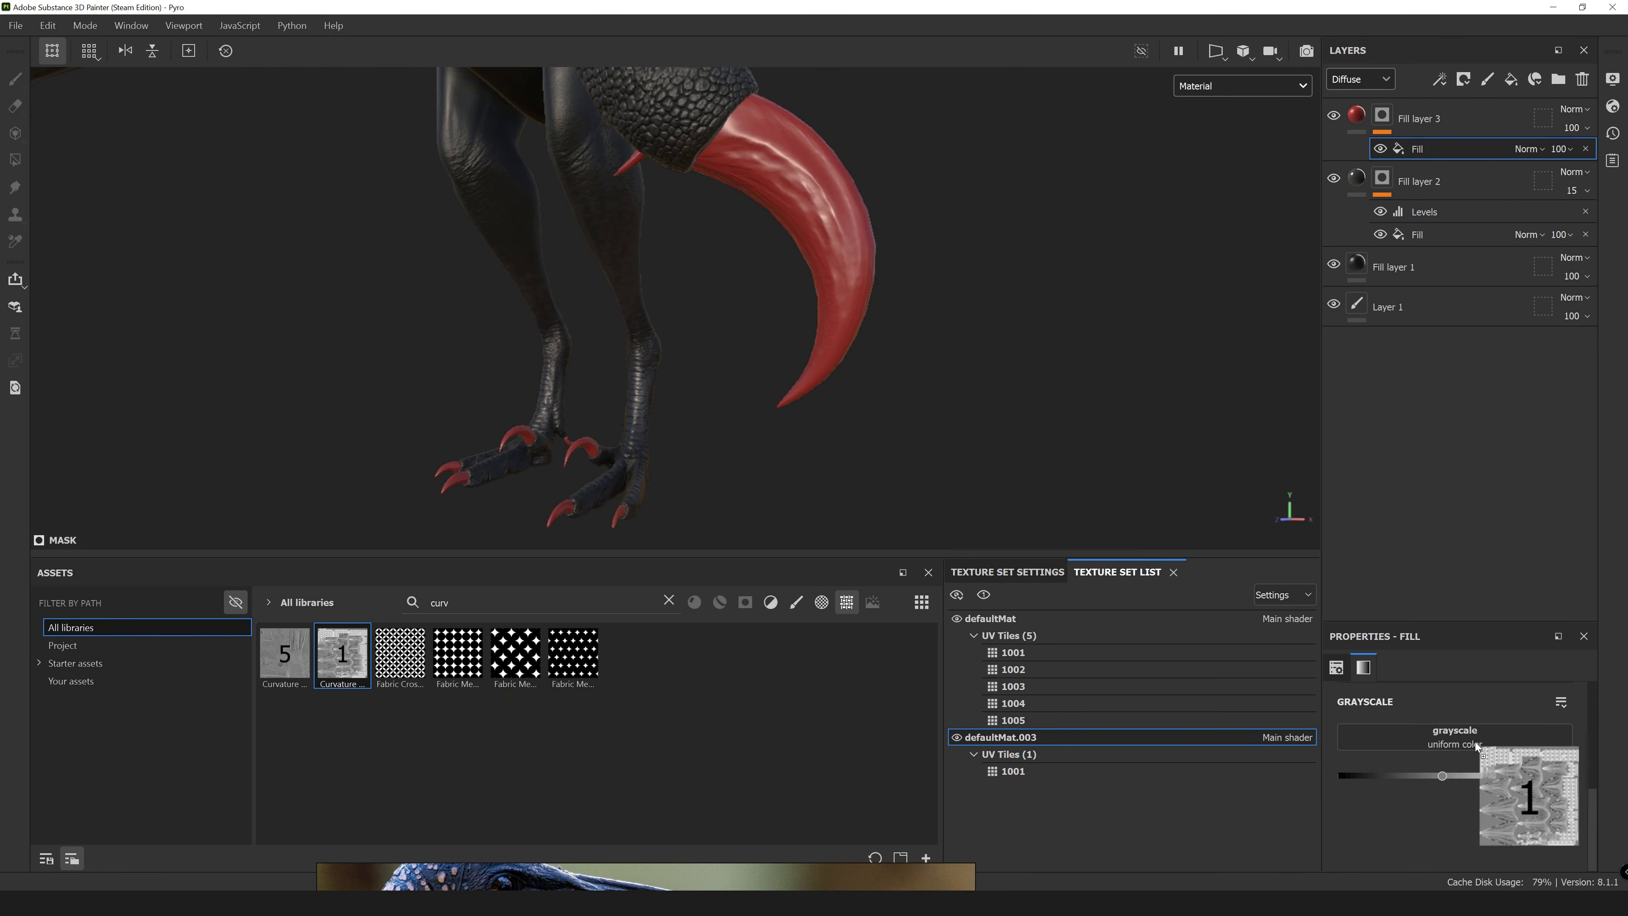
left_click_drag(1475, 745, 1468, 747)
Add a levels adjustment to Fill layer 3's mask and raise its low end.
right_click(1456, 767)
left_click(1475, 698)
left_click_drag(1340, 708, 1349, 708)
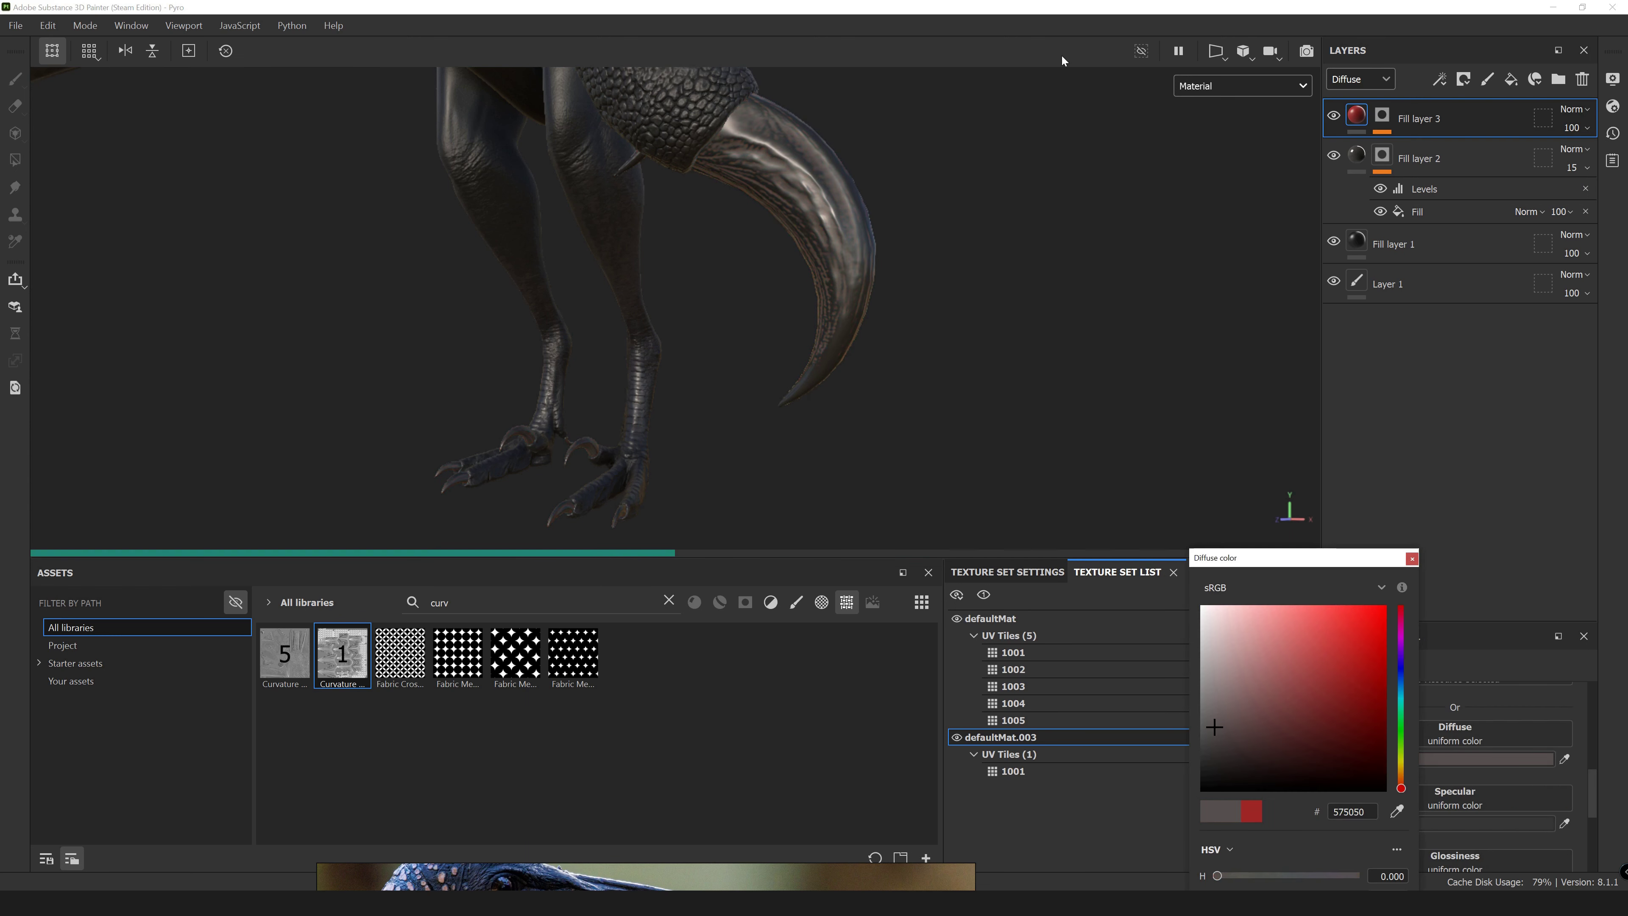
key("Escape")
scroll(1370, 748, "down", 3)
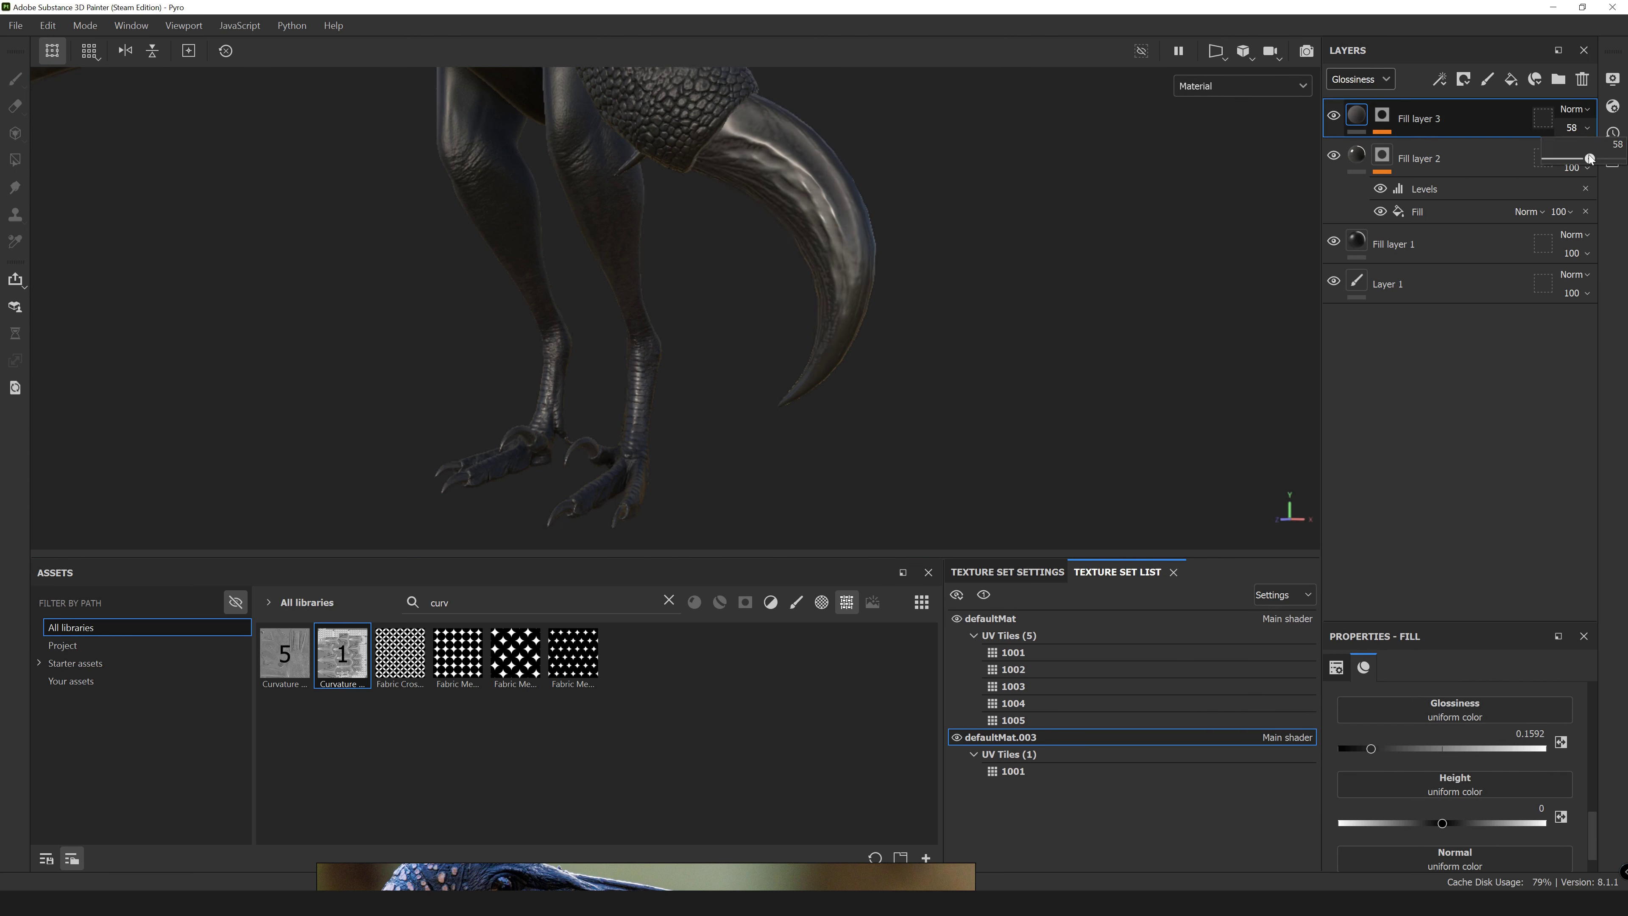
left_click_drag(897, 289, 1122, 212, "alt")
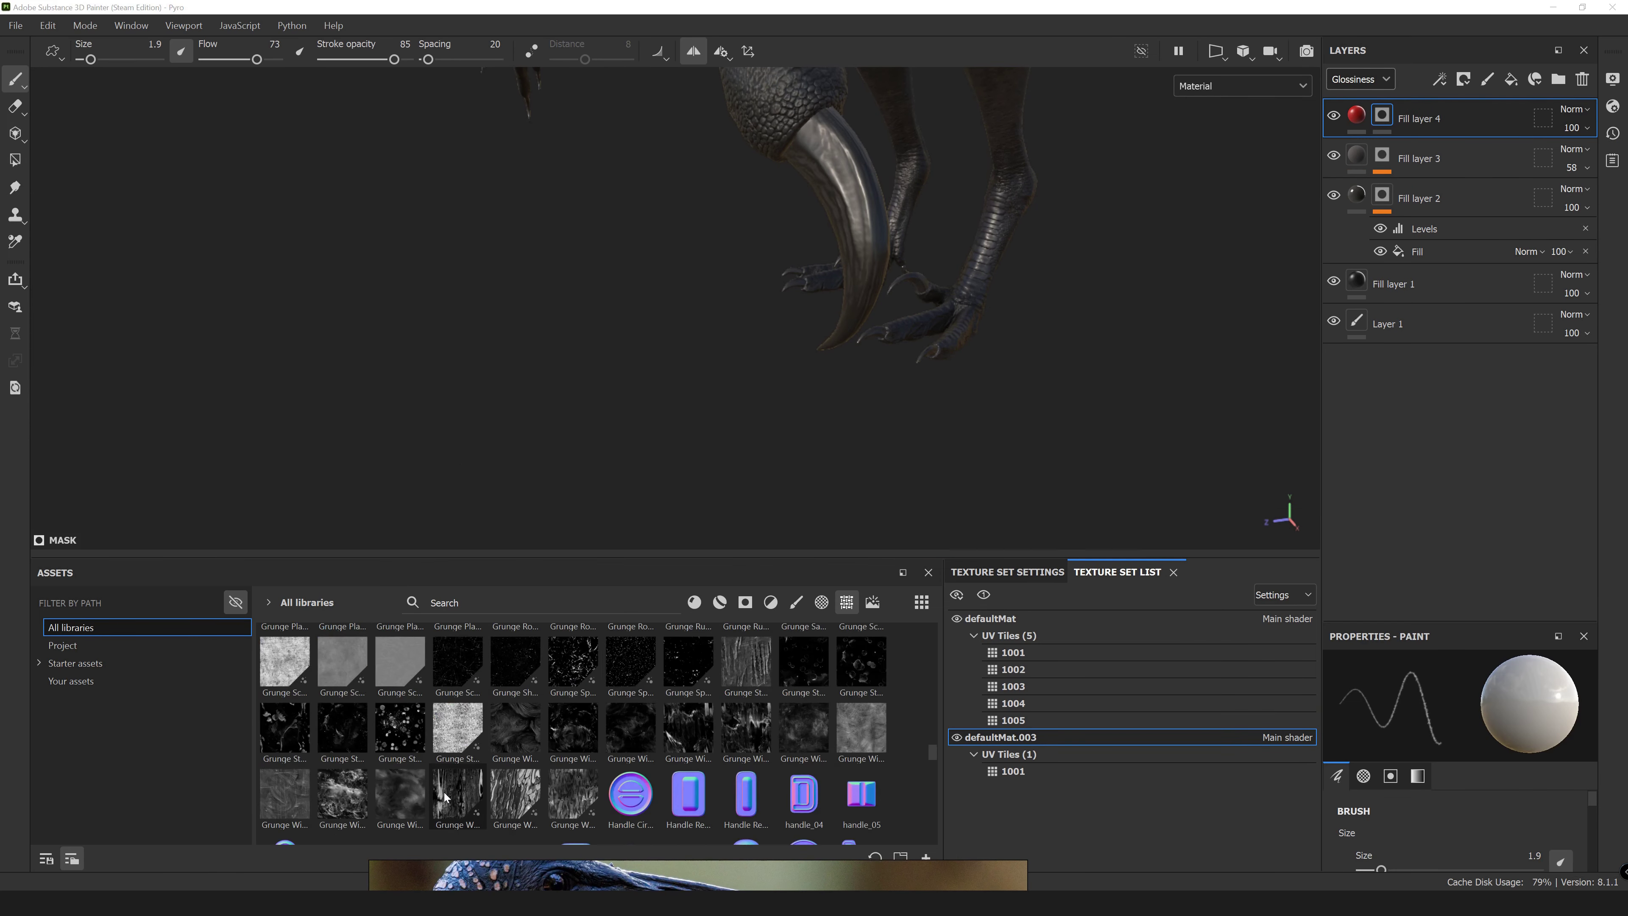
Drop the Grunge Dust Streak mask onto Fill layer 4.
scroll(454, 794, "up", 5)
left_click_drag(631, 685, 1381, 118)
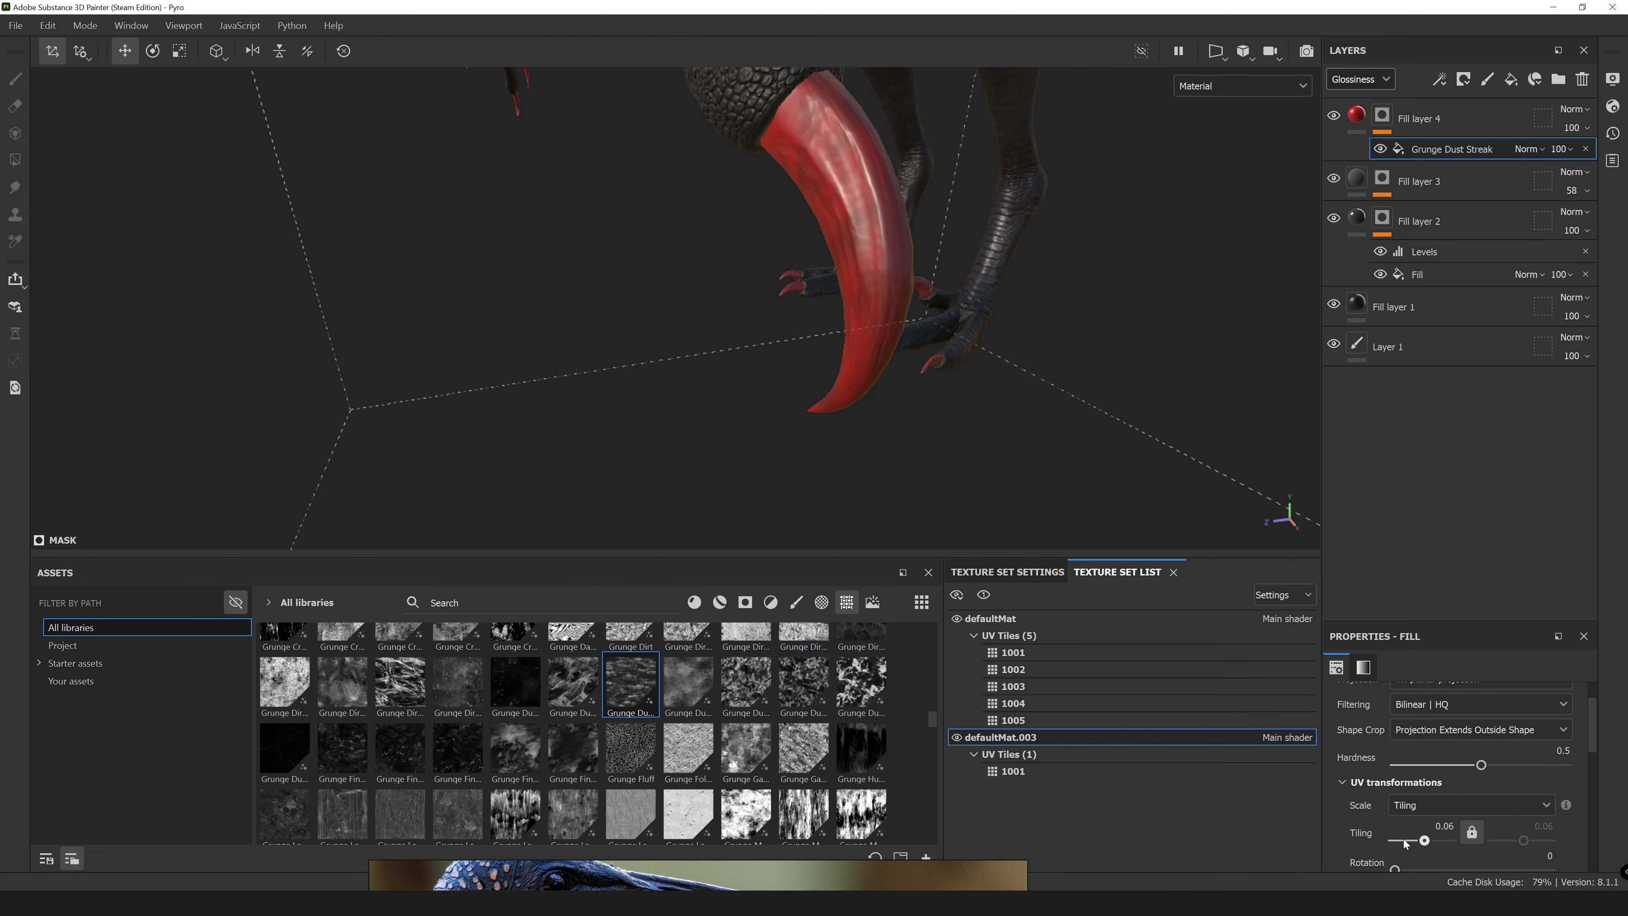
scroll(1403, 838, "down", 5)
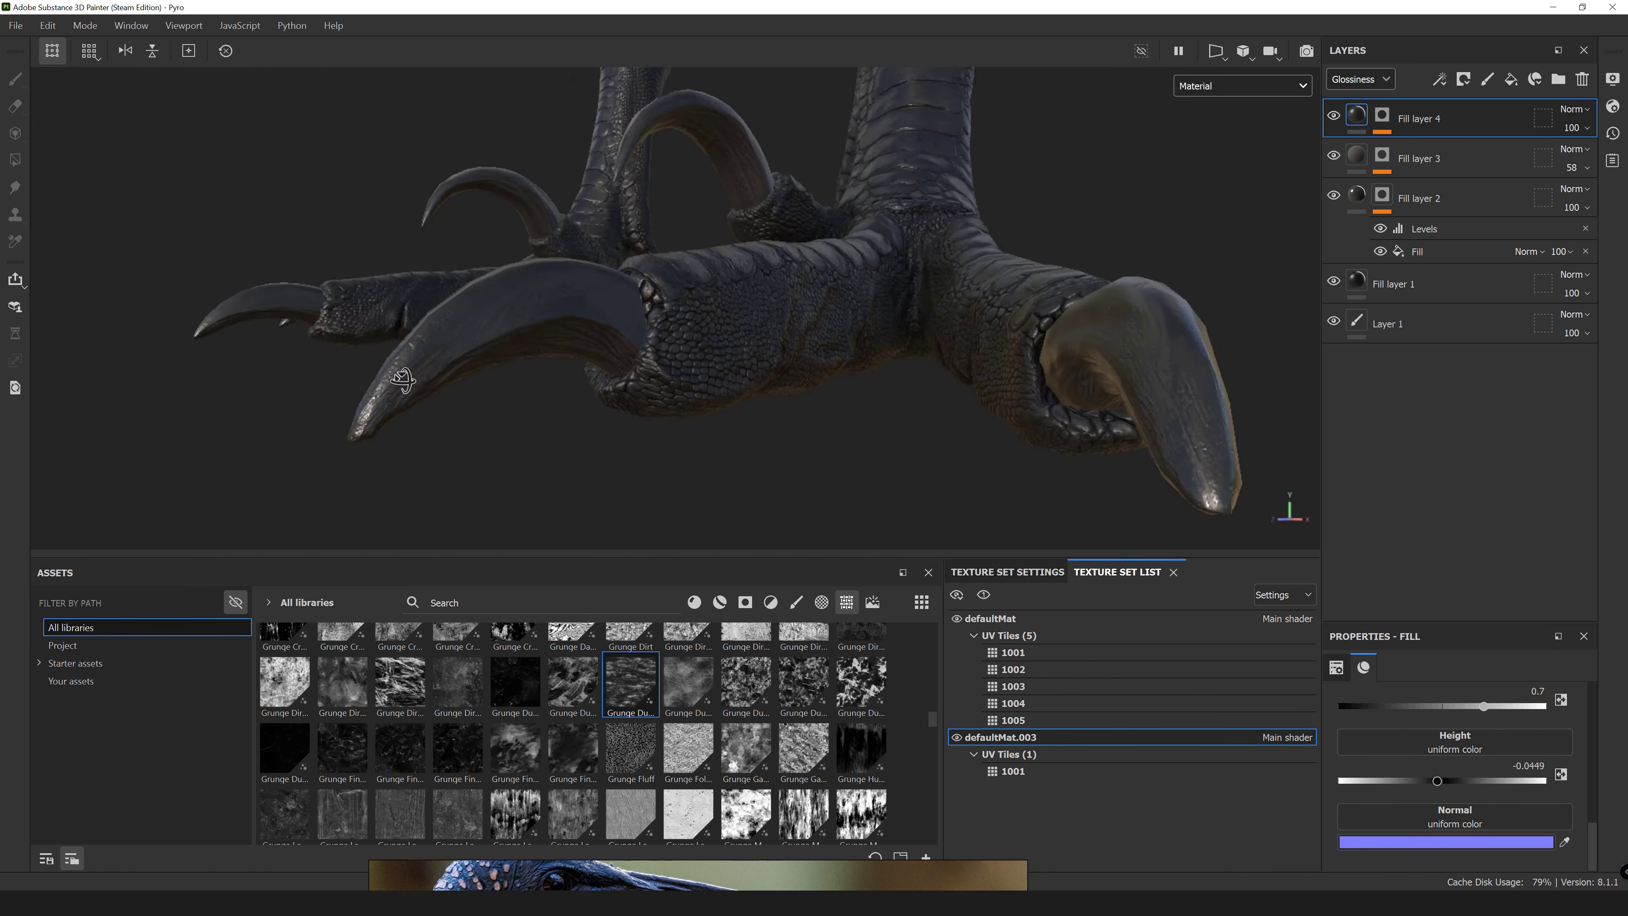
Darken the claws to near black via Fill layer 2's Levels, then switch to defaultMat.
left_click(1429, 251)
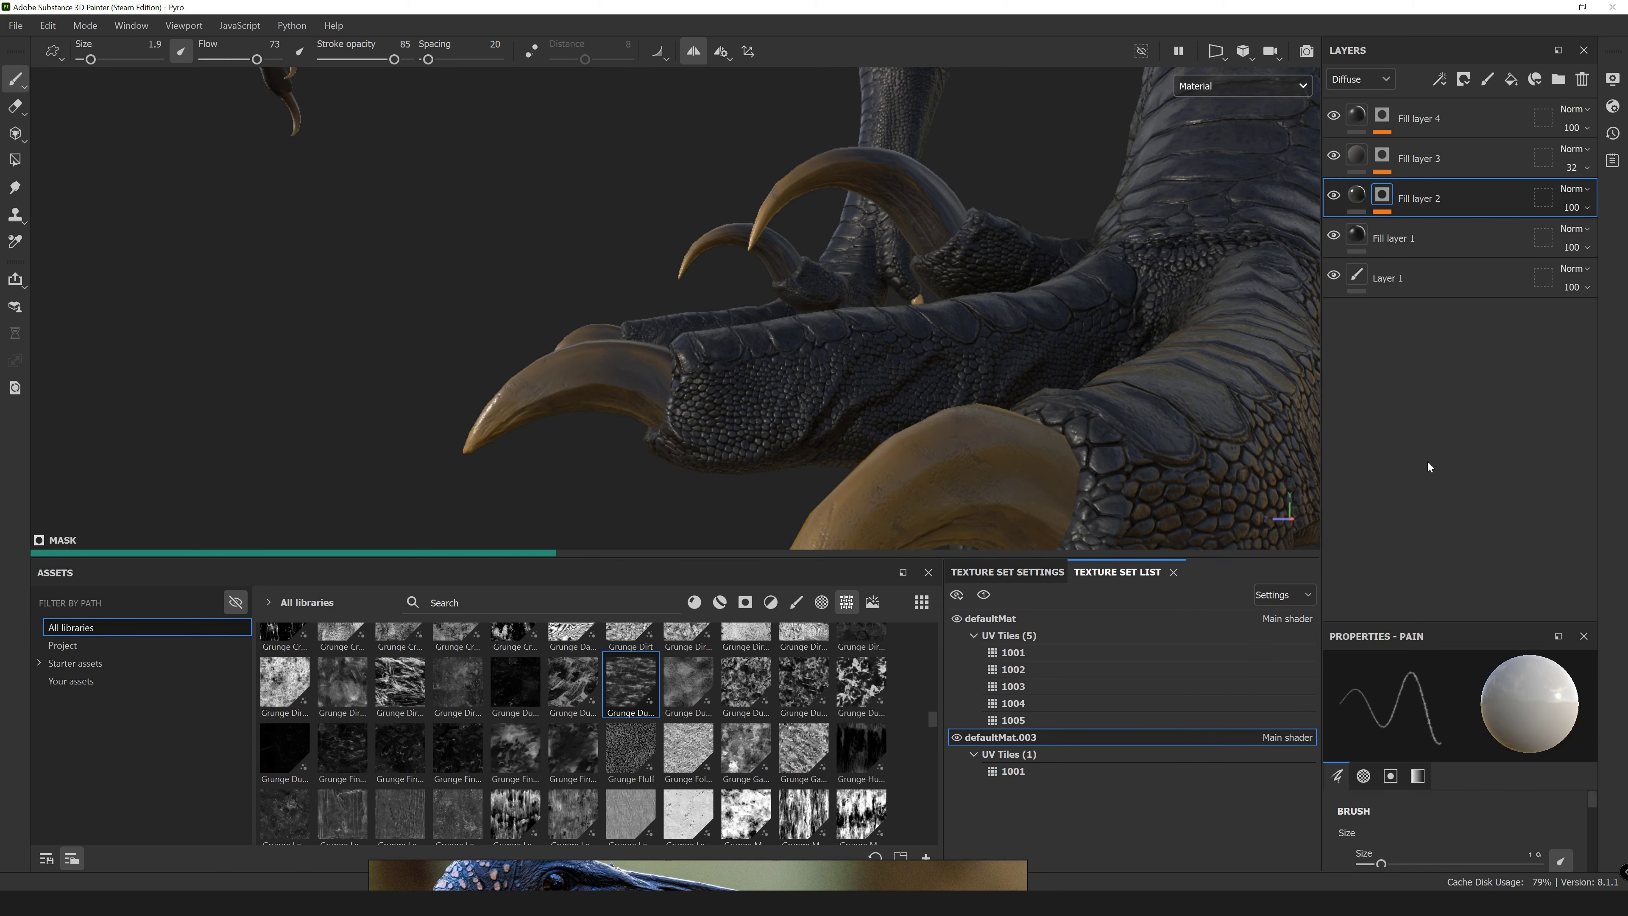
left_click(1425, 238)
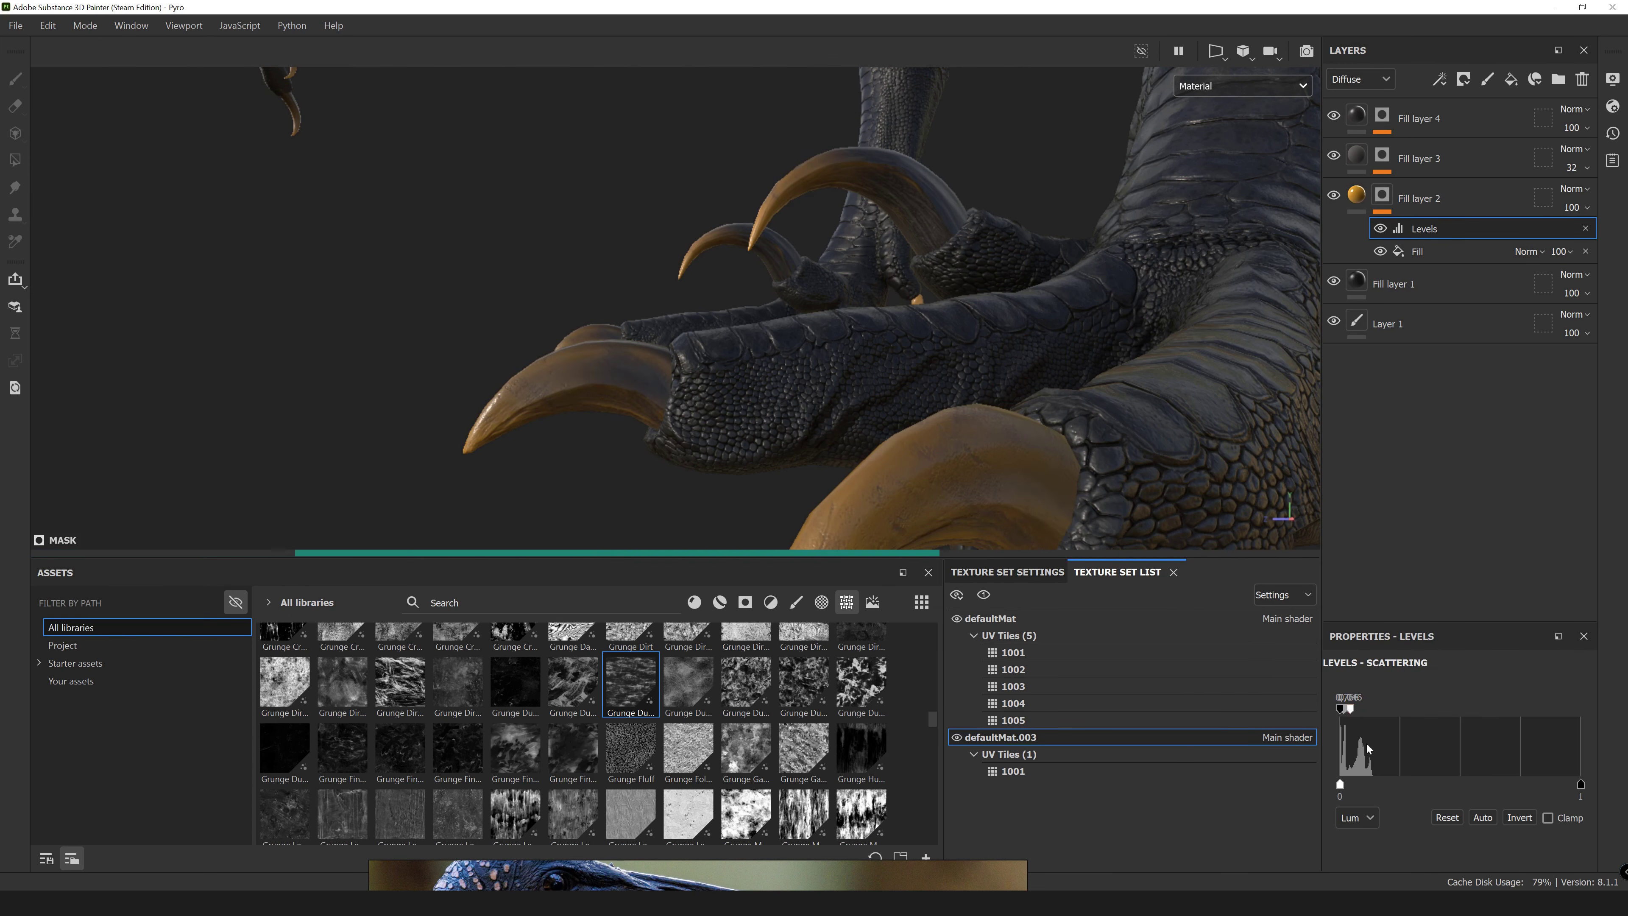
left_click_drag(1351, 708, 1354, 708)
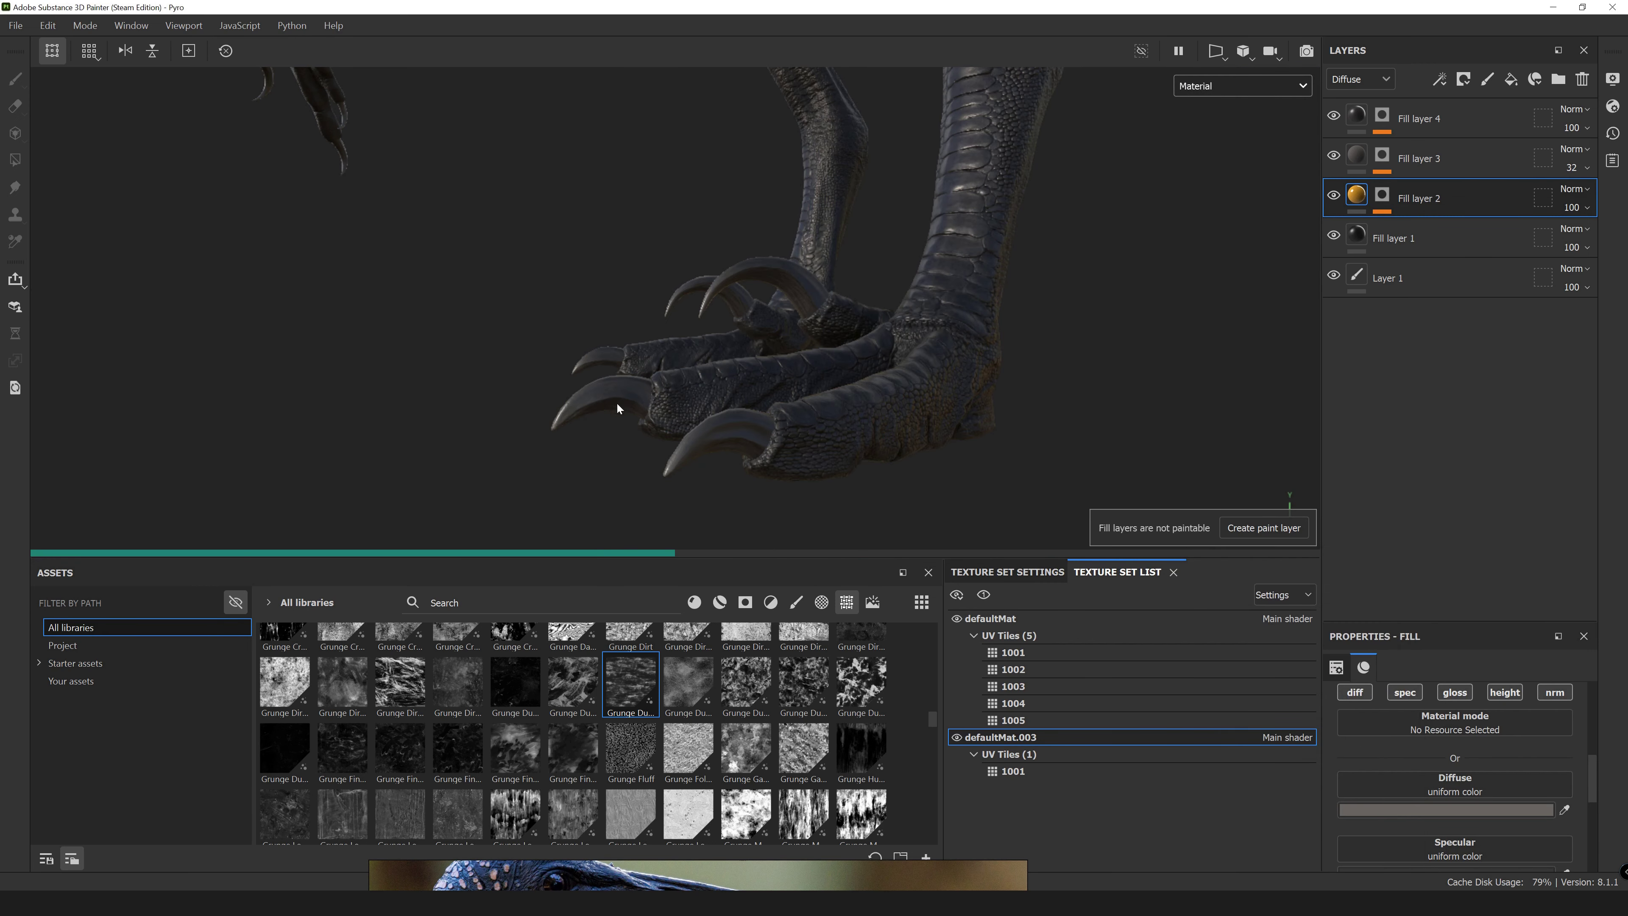
left_click(1089, 571)
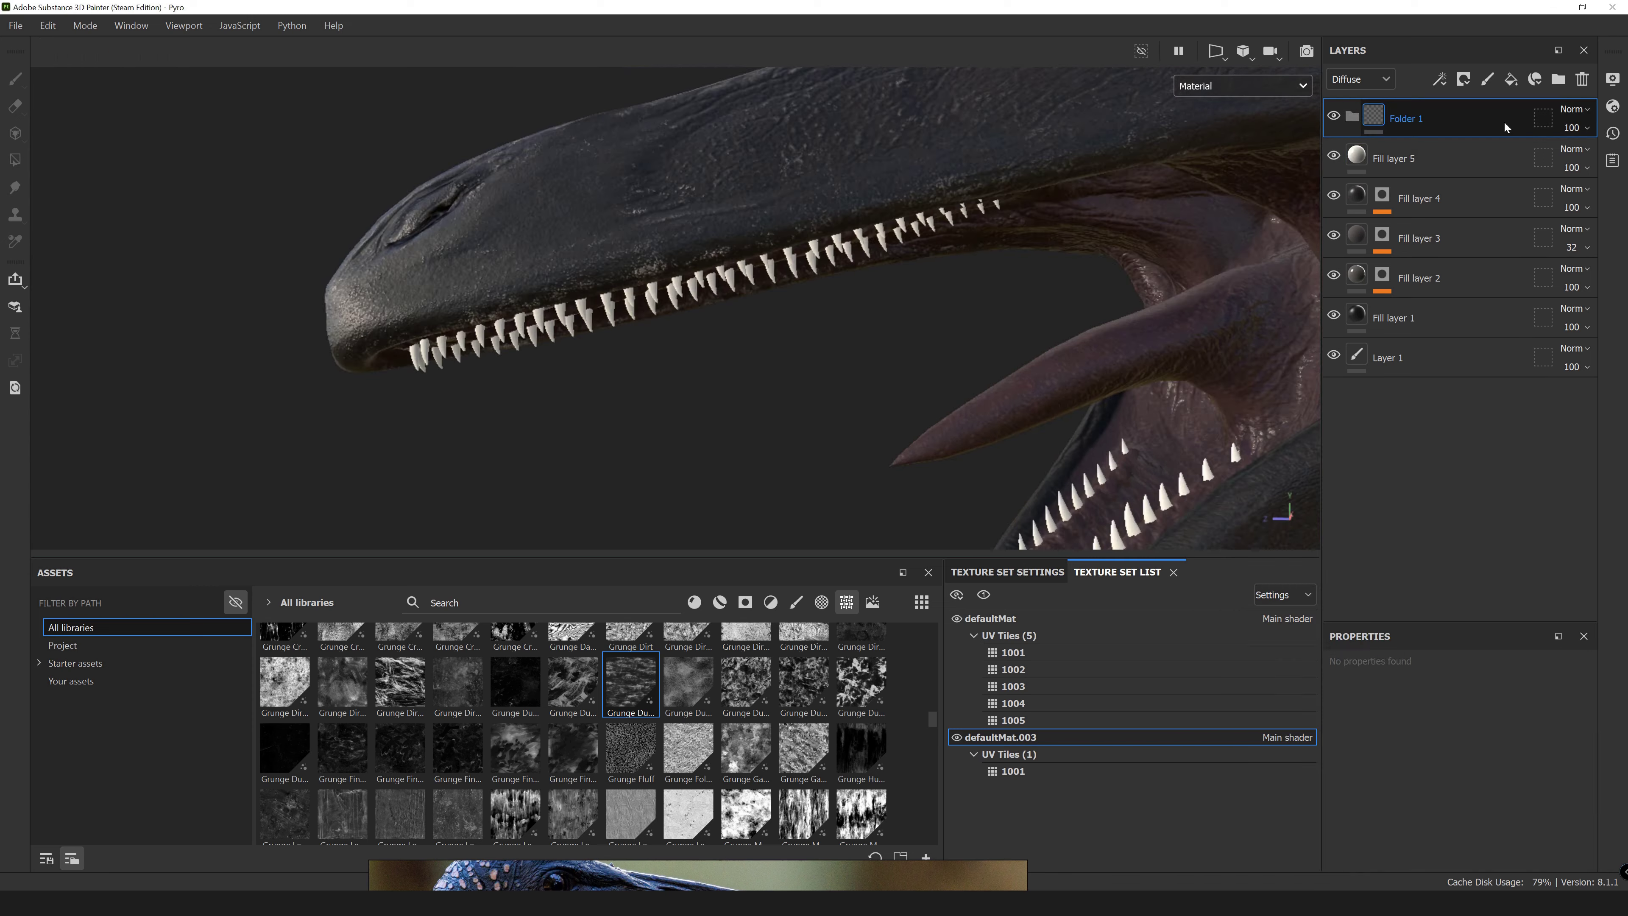
Colour the teeth on Fill layer 5 off-white (F3EFE3) and tighten Fill layer 6's Levels range.
left_click(1443, 159)
left_click(1474, 810)
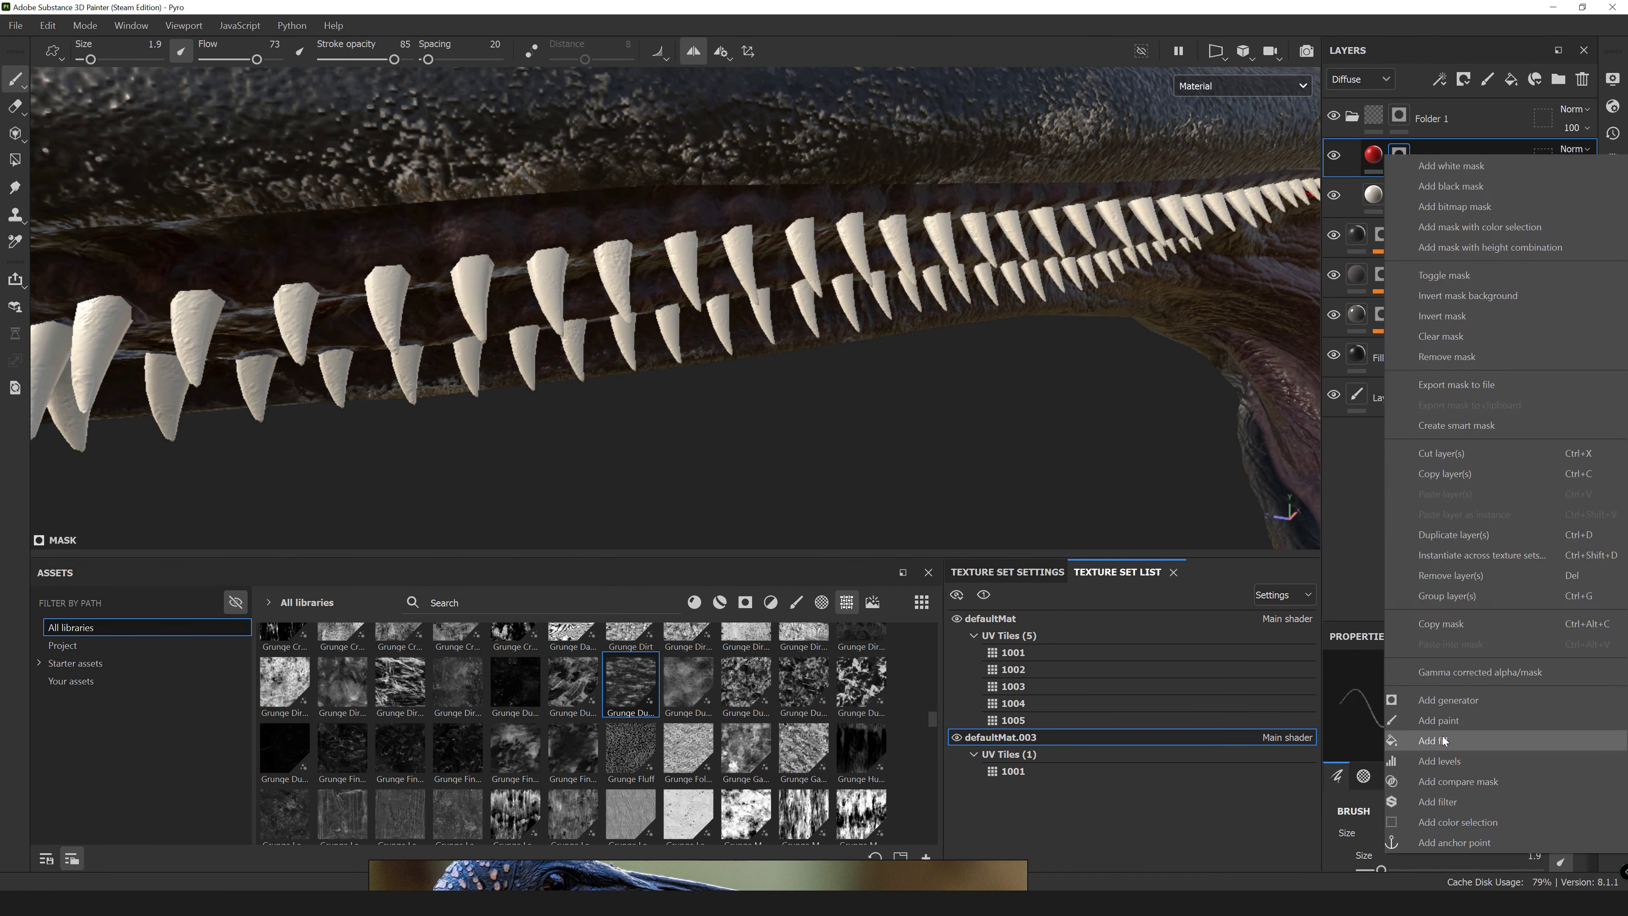
key("BackSpace")
key("BackSpace")
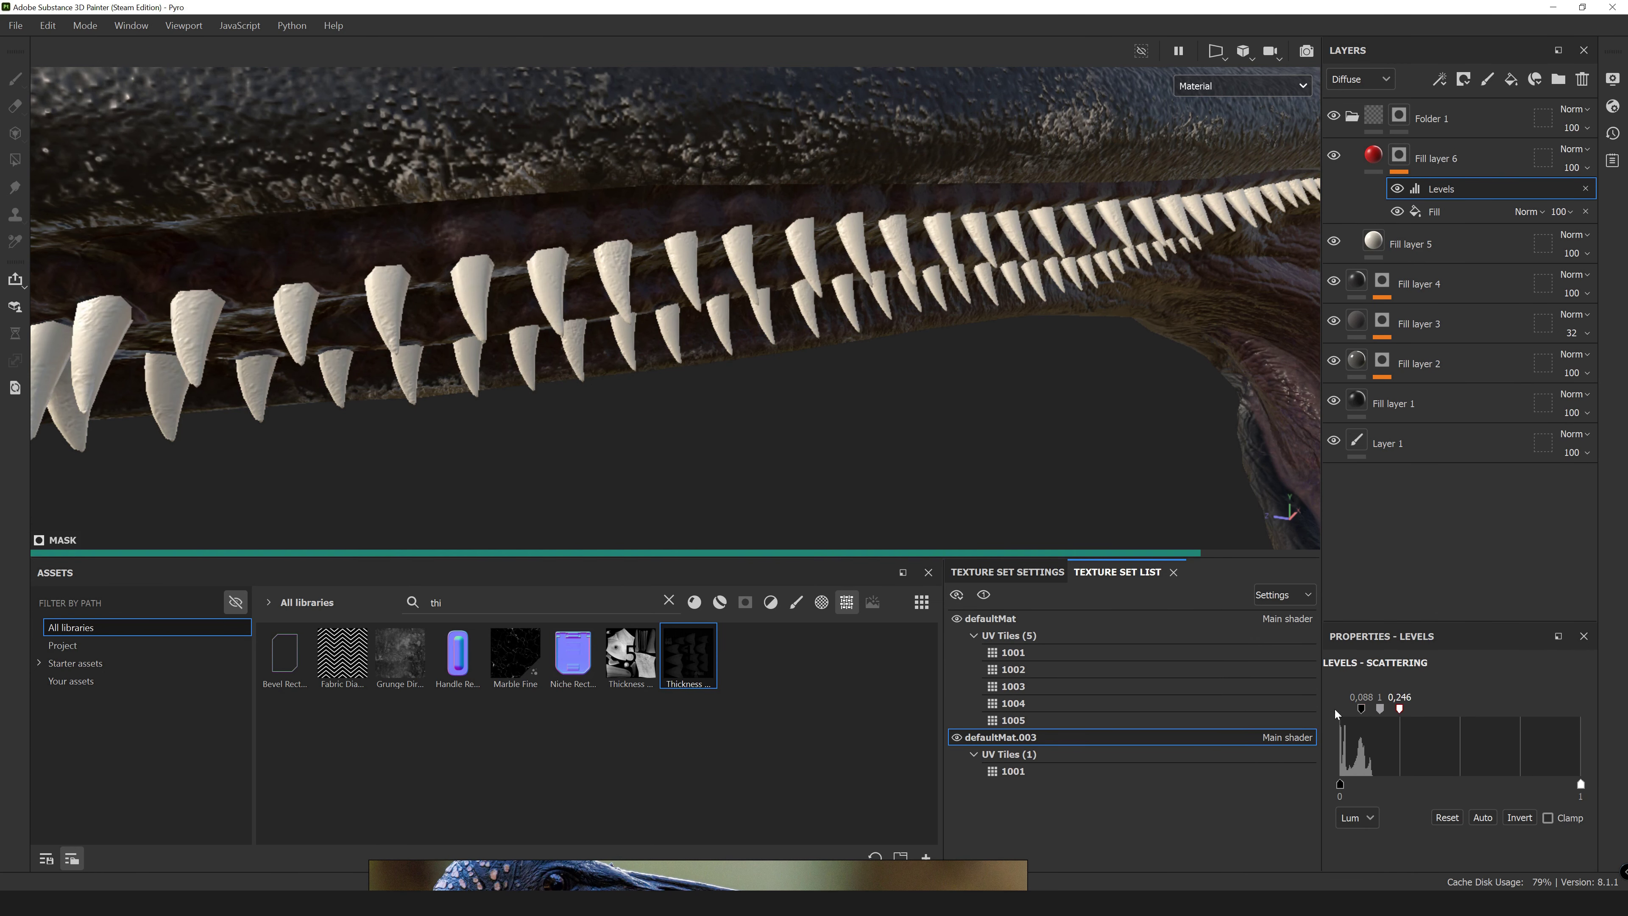
left_click_drag(1361, 708, 1350, 708)
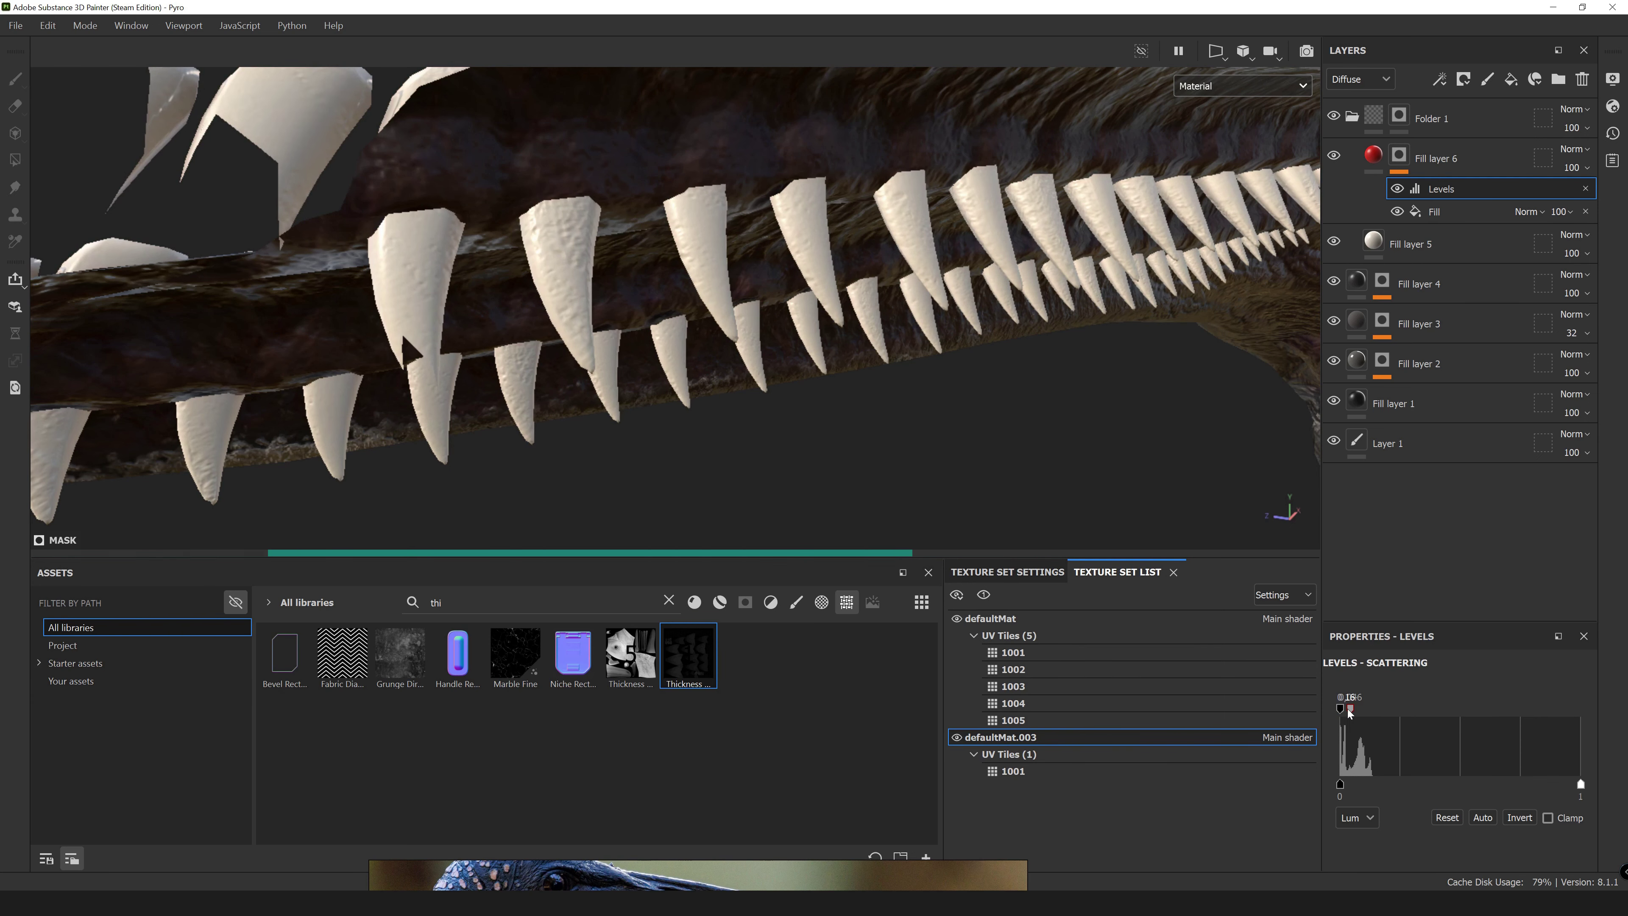
Try an extra generator on Fill layer 6's mask, then undo back to the 3D Linear Gradient.
left_click(1460, 713)
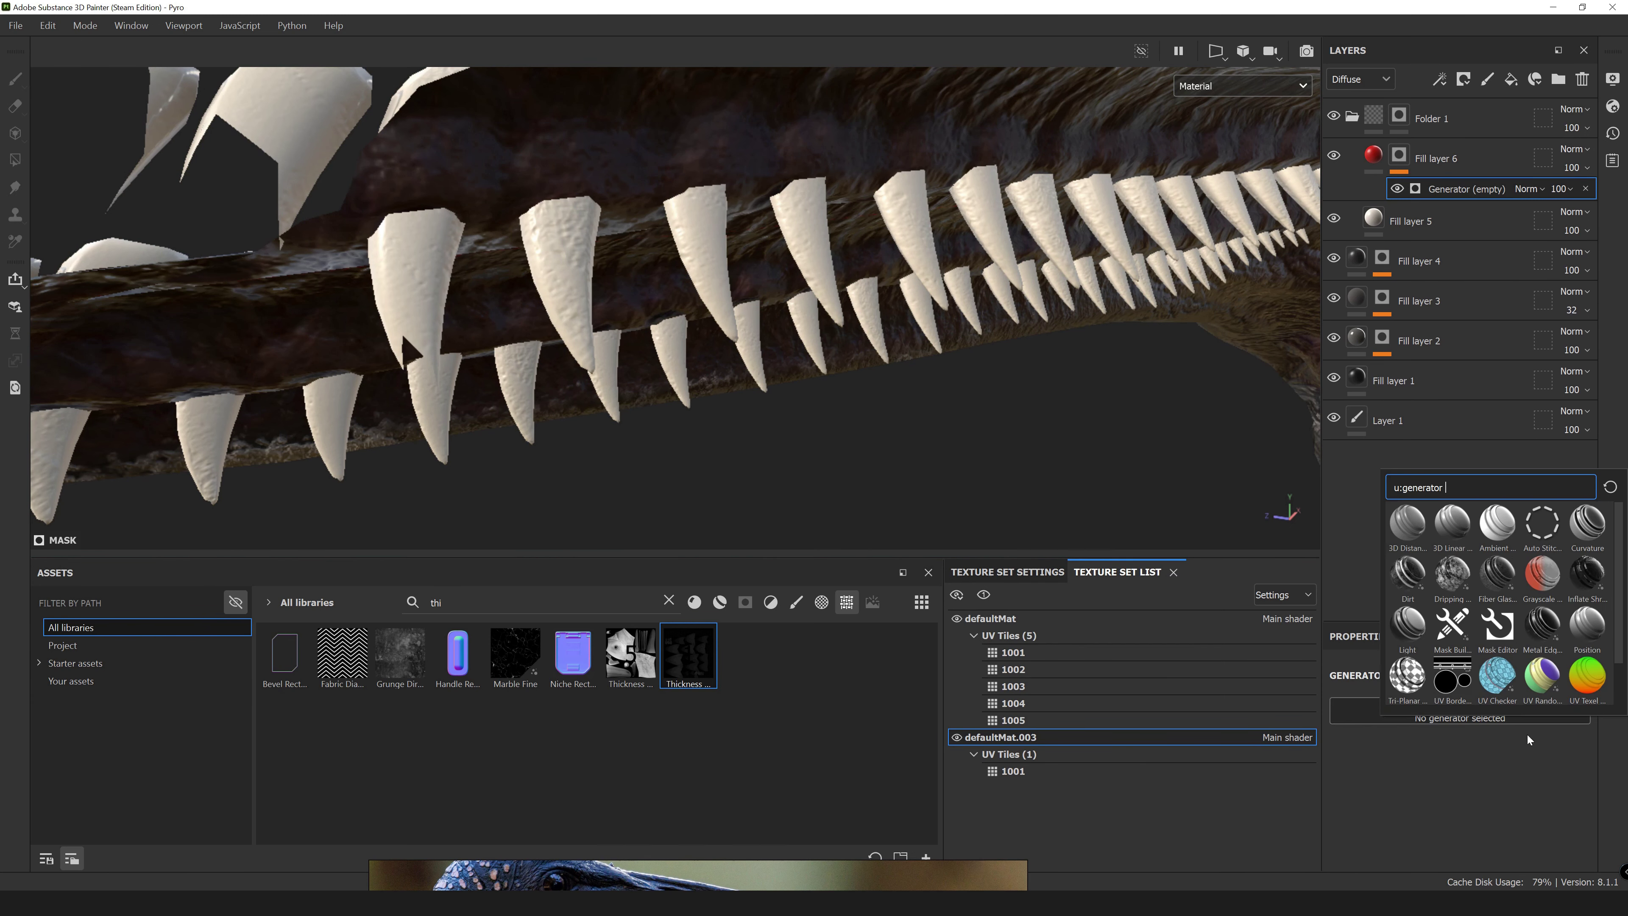
key("ctrl+z")
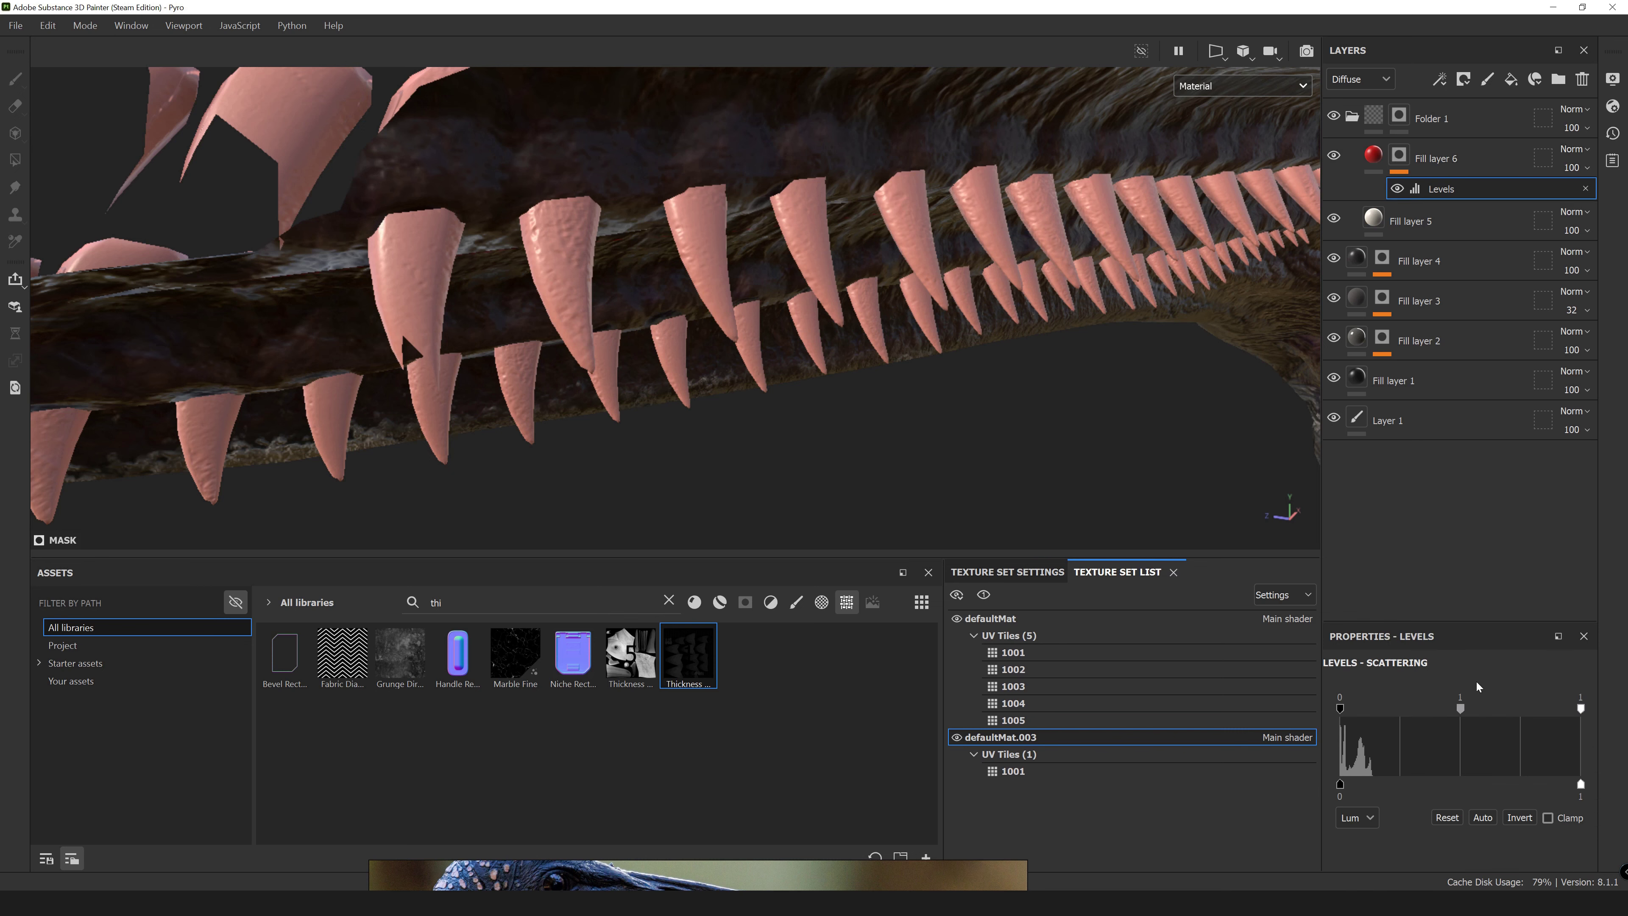
key("ctrl+z")
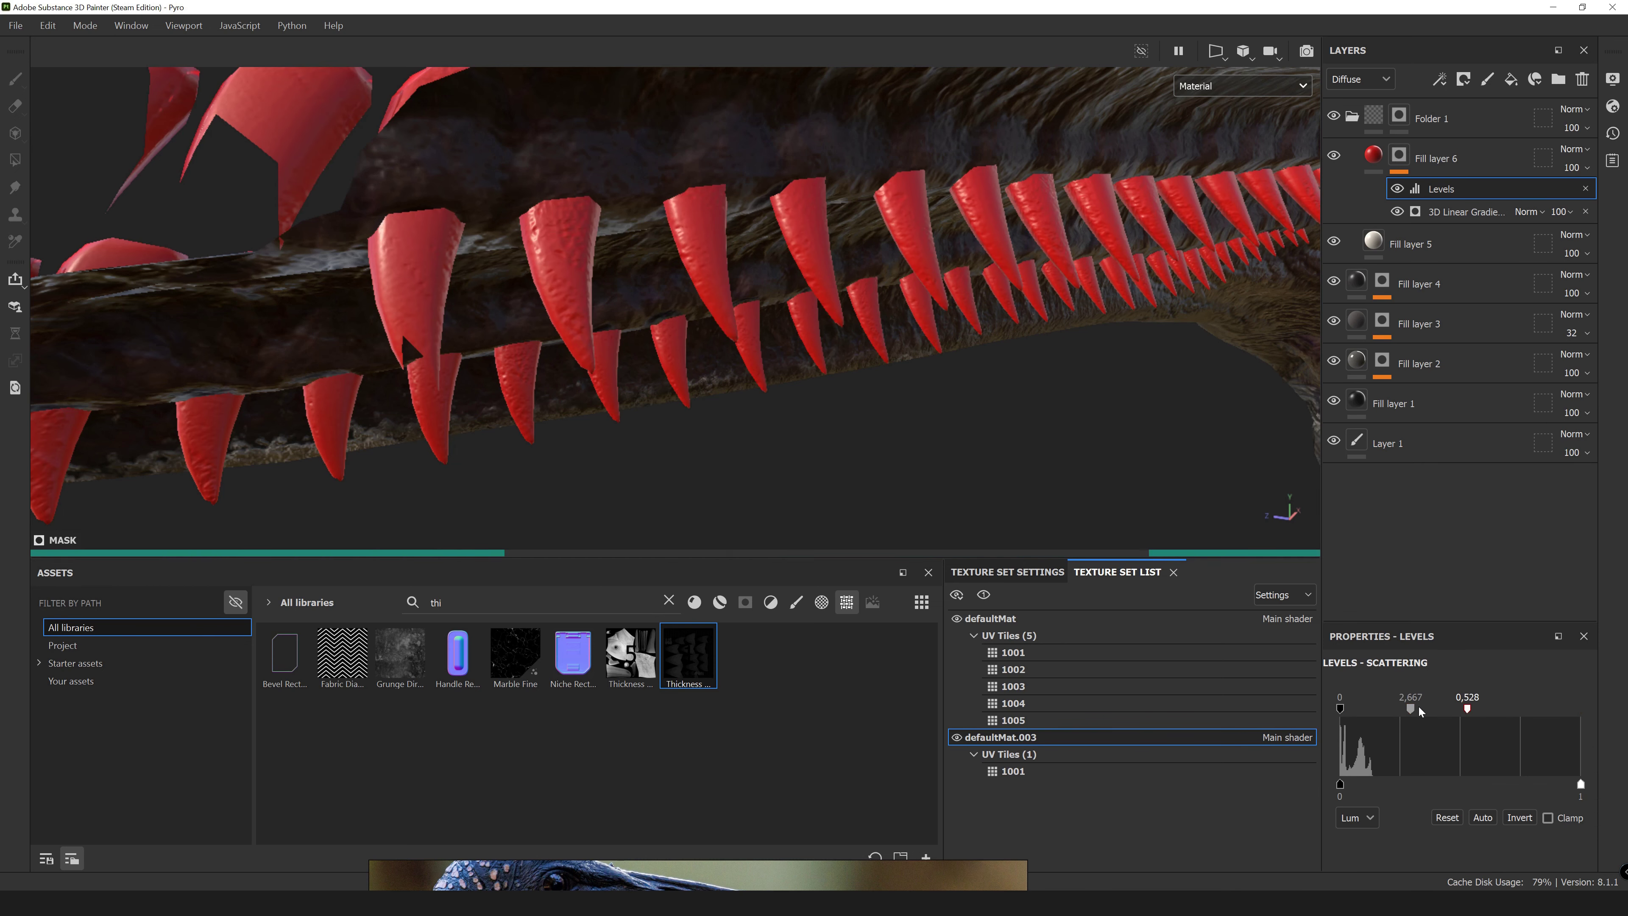
key("ctrl+y")
Add a Position generator with Levels to Folder 1's mask and raise the black input.
left_click(1459, 717)
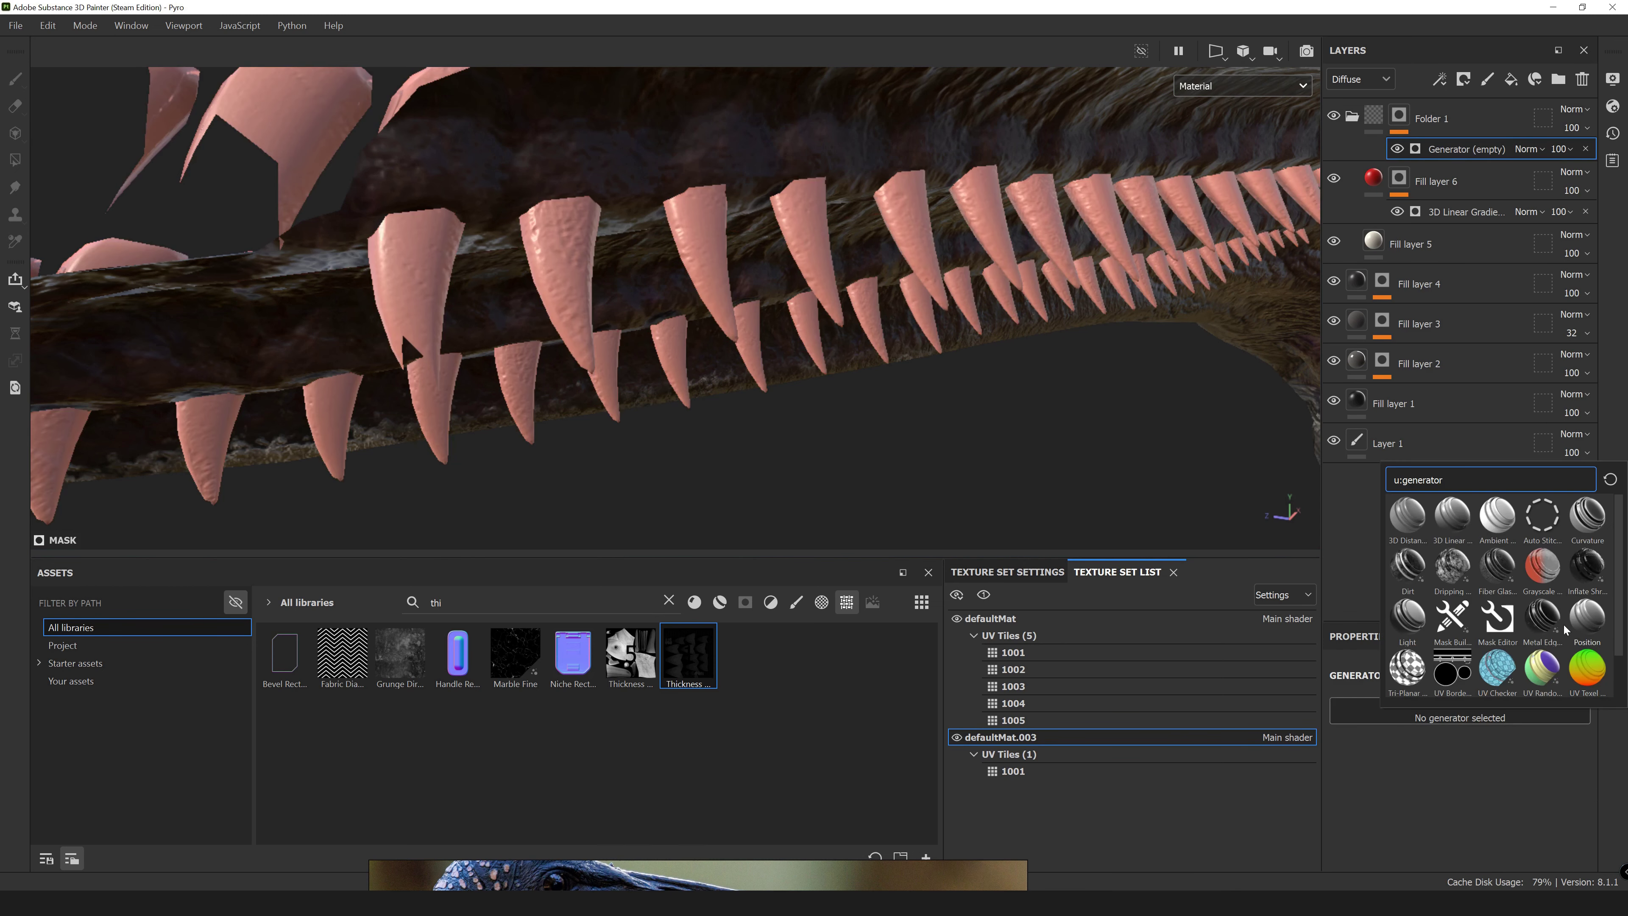
left_click(1586, 568)
key("ctrl+y")
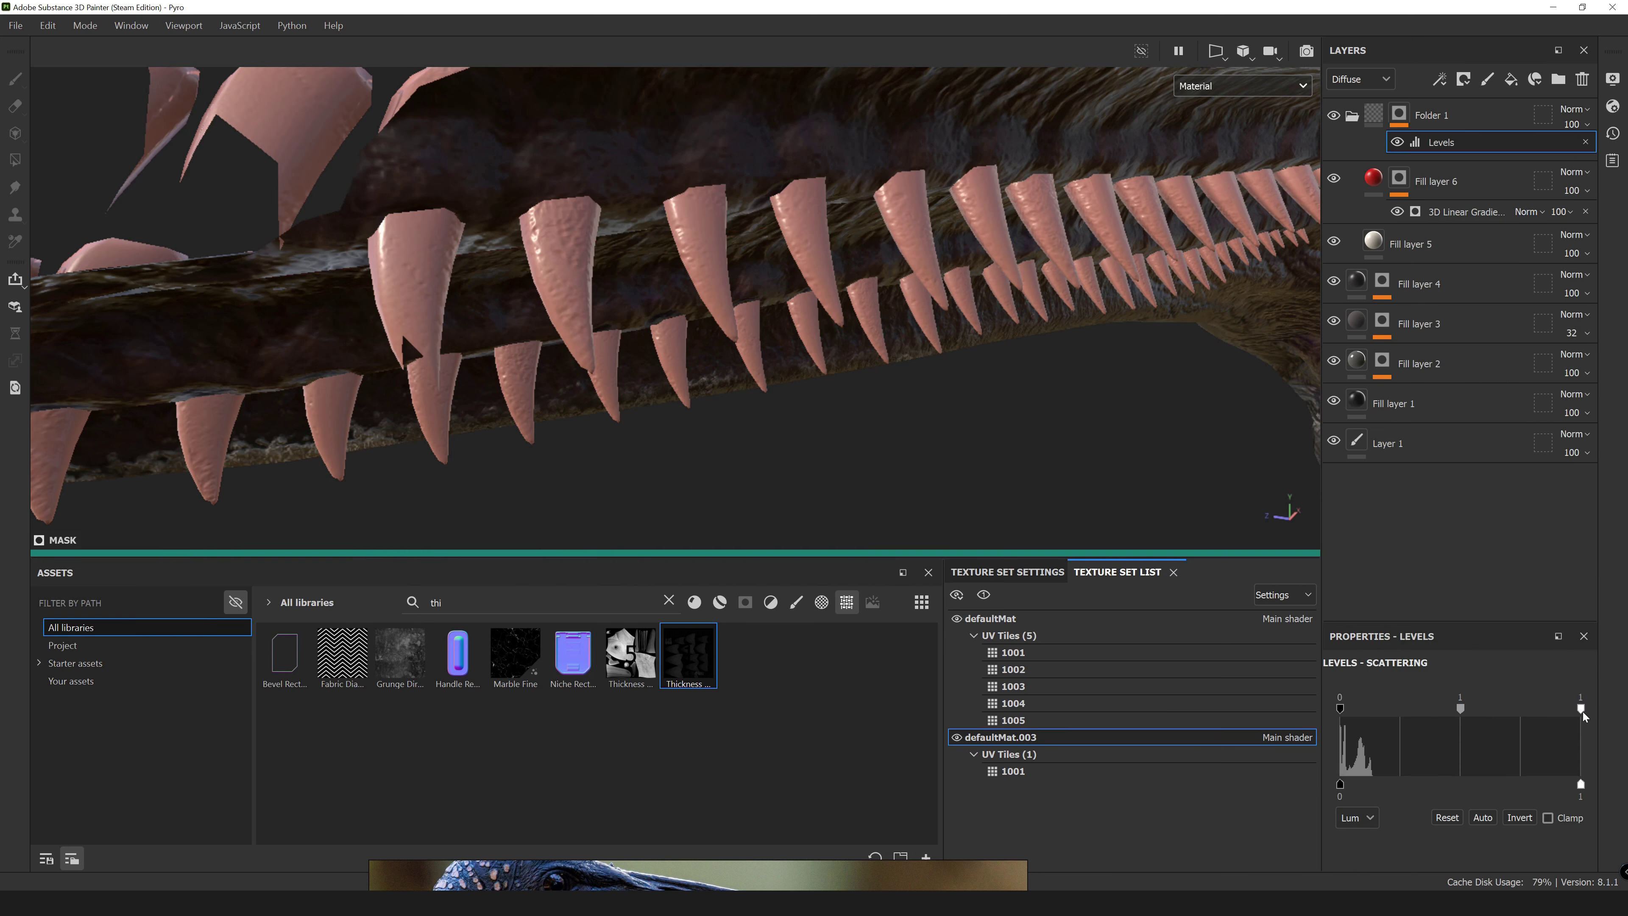
left_click_drag(1404, 709, 1494, 708)
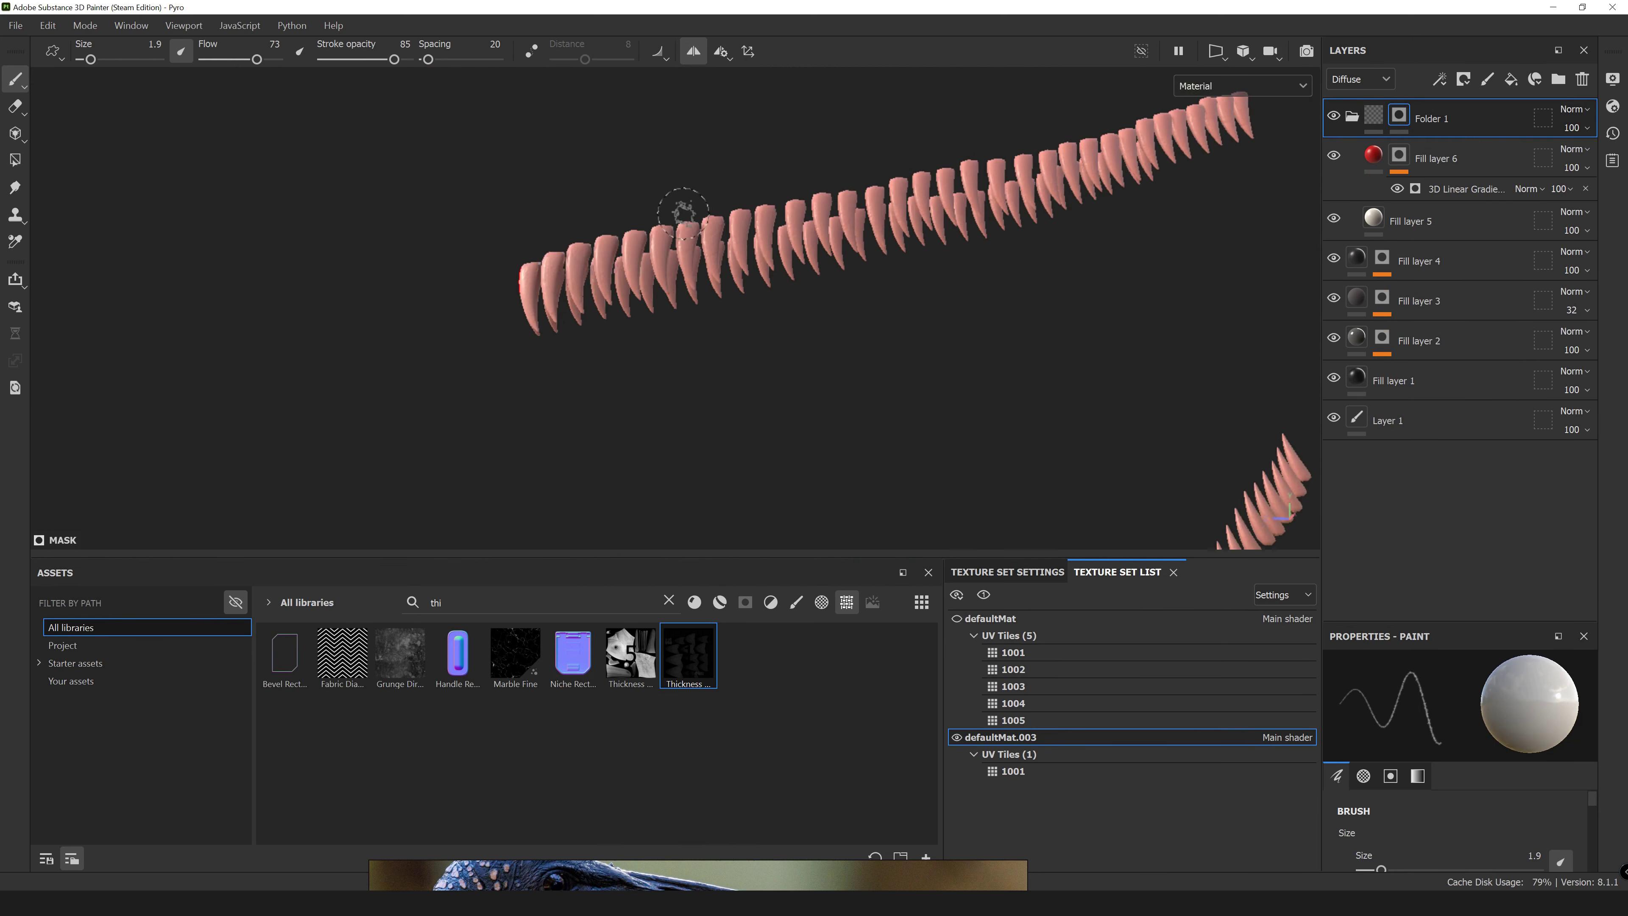
Give Fill layer 6 a black mask and paint the red tint onto the tooth bases.
right_click(1399, 155)
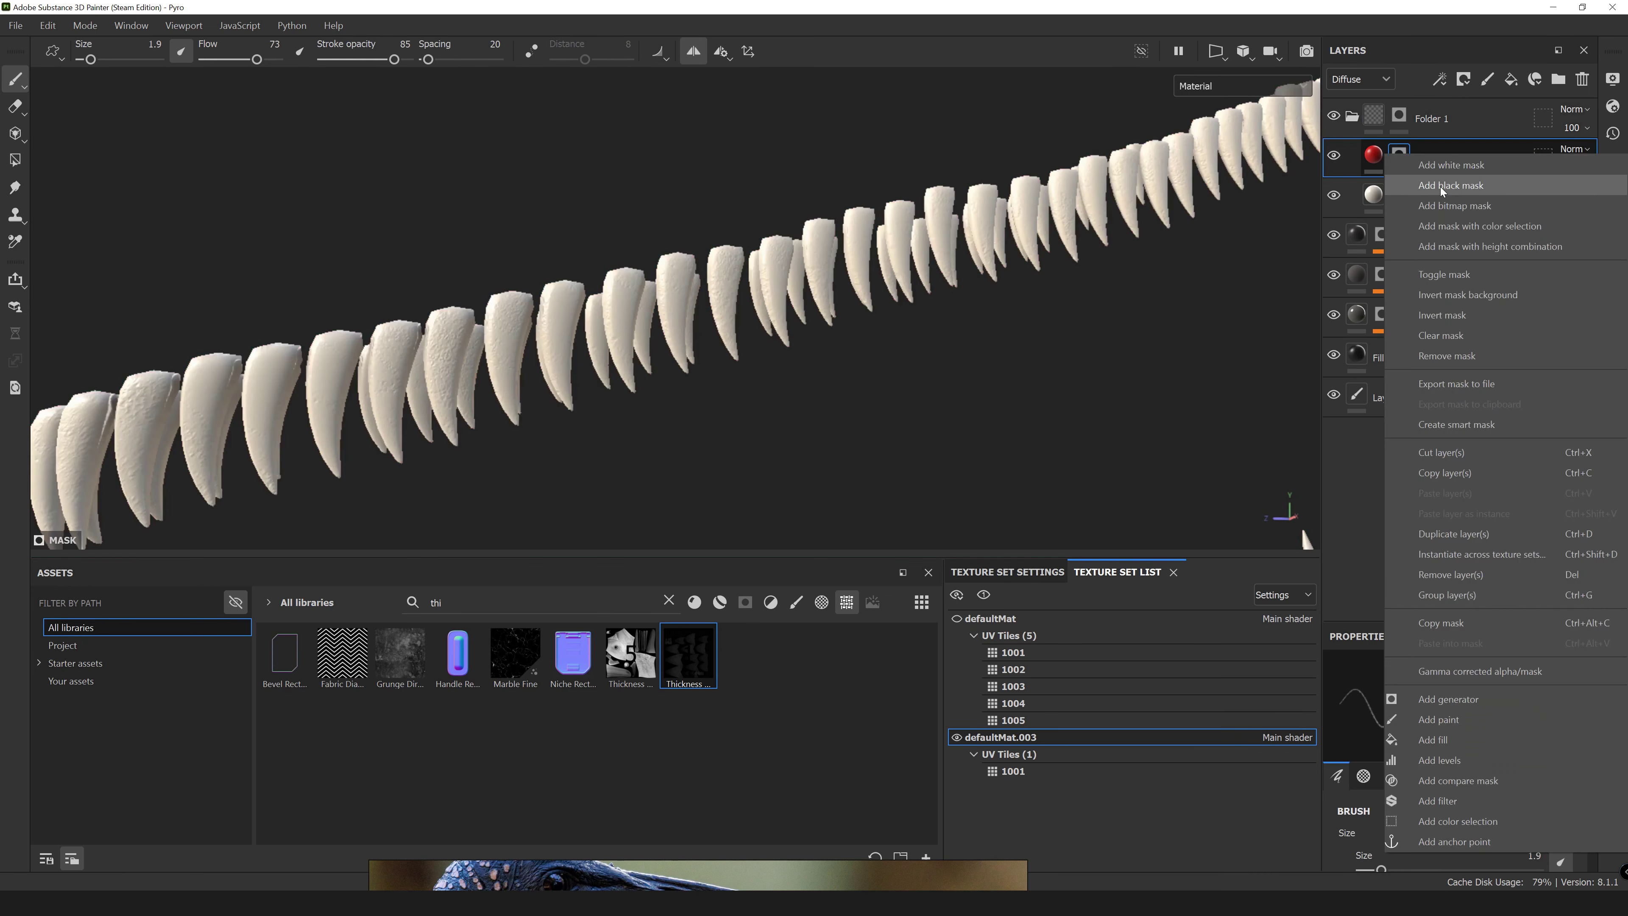
left_click(1442, 185)
left_click_drag(603, 301, 635, 276)
right_click(641, 192)
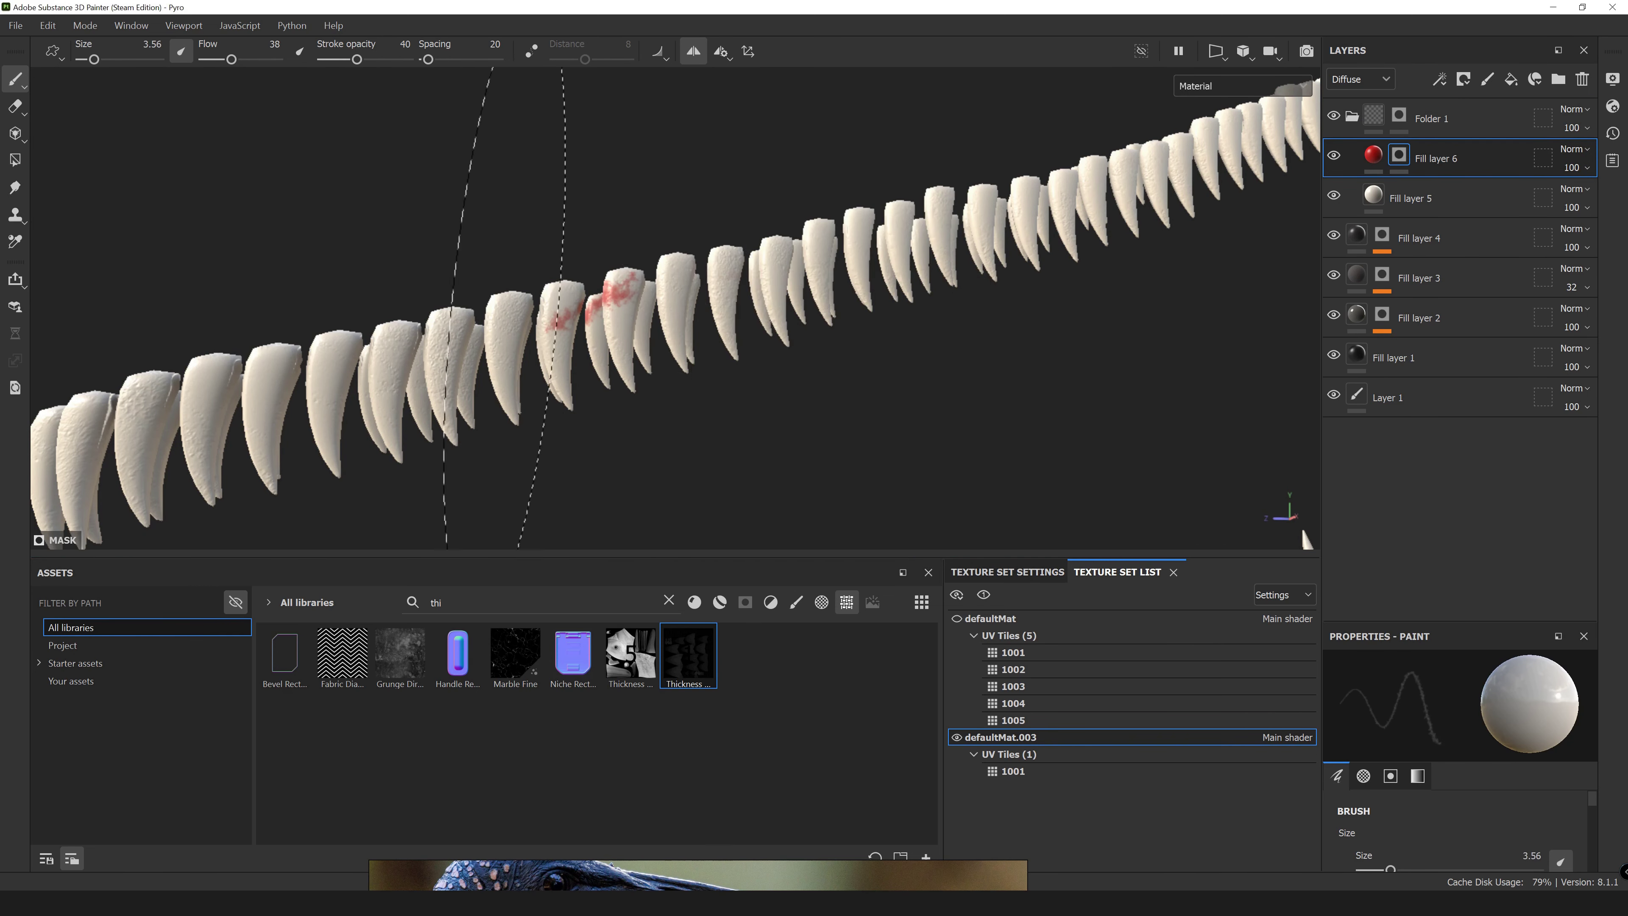
scroll(362, 297, "down", 5)
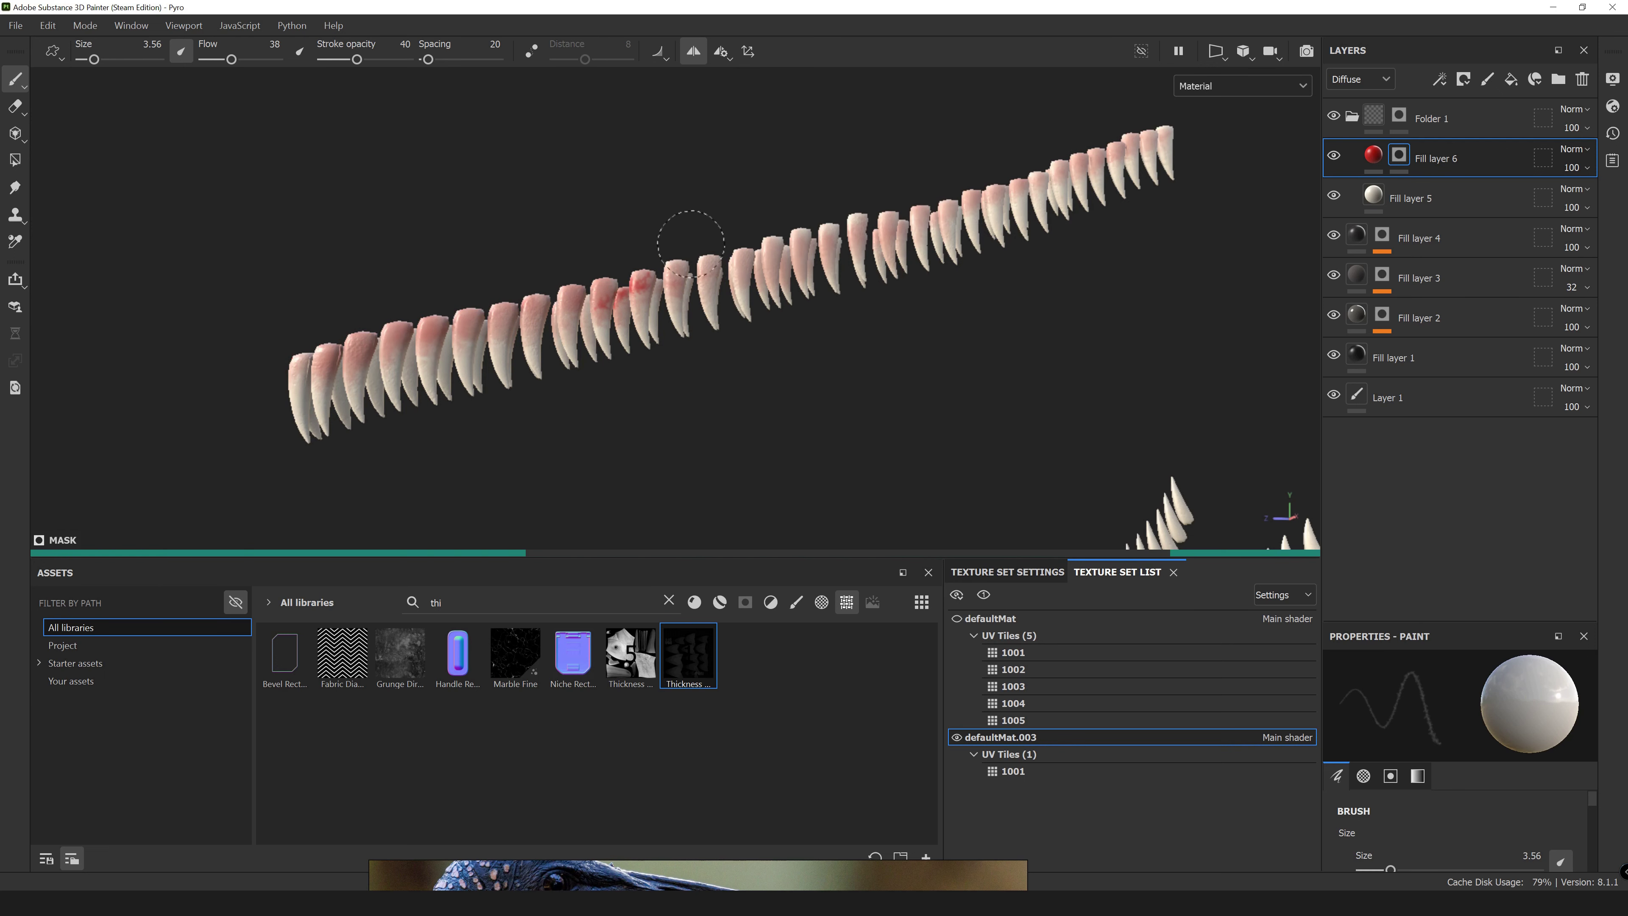
left_click_drag(691, 242, 545, 321, "alt")
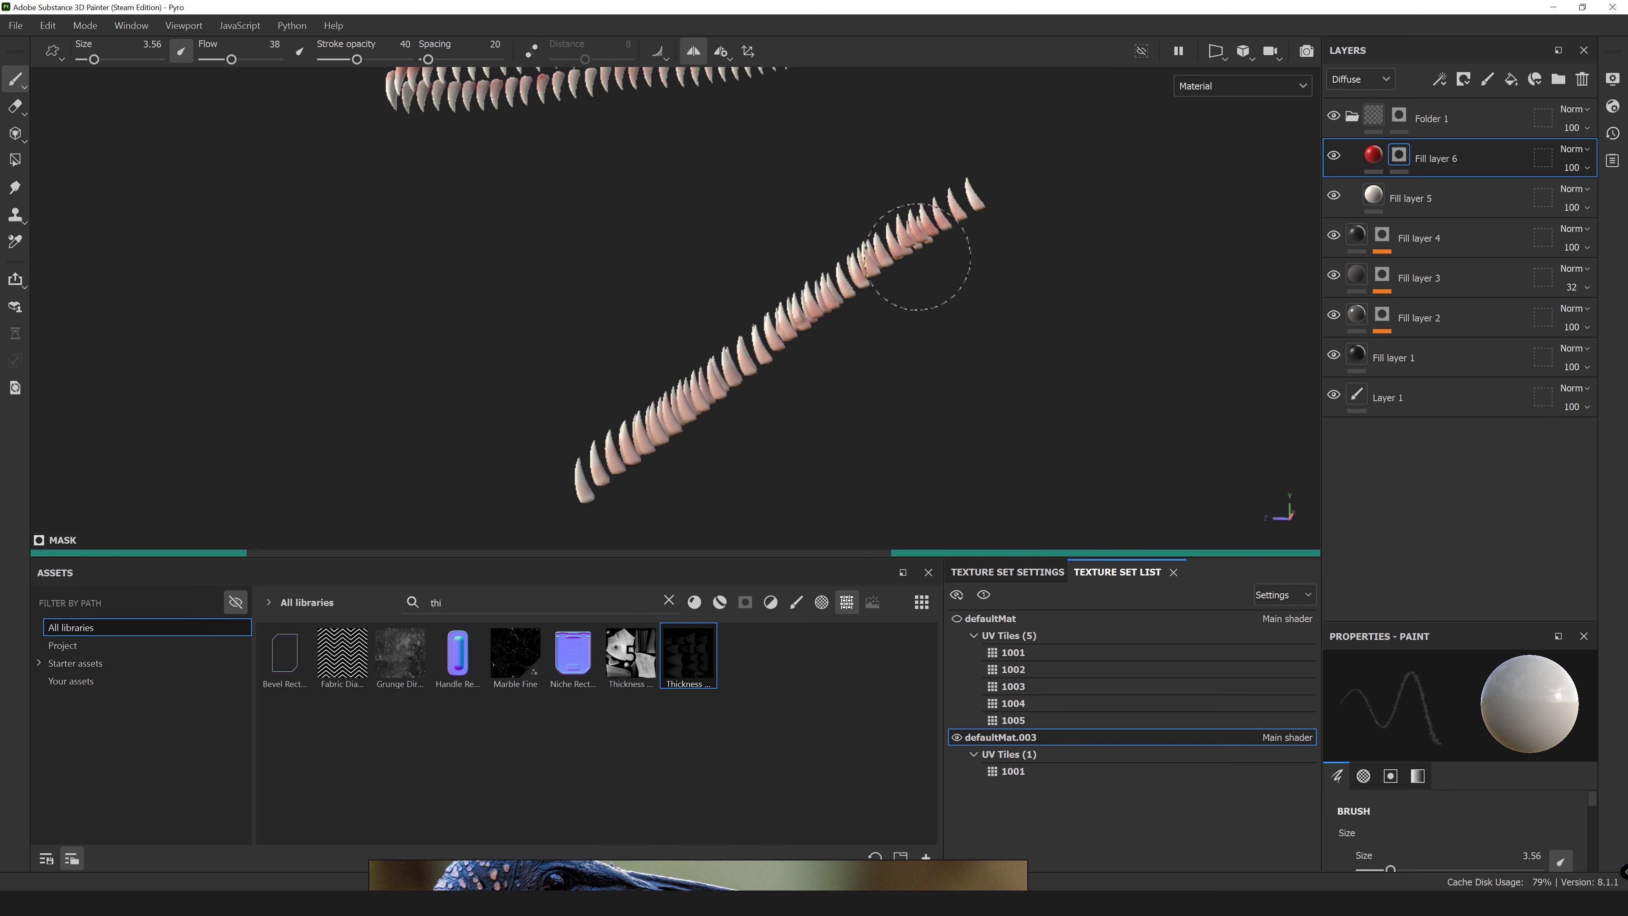
Check the defaultMat texture set, return to defaultMat.003, and keep painting both tooth rows.
left_click(957, 619)
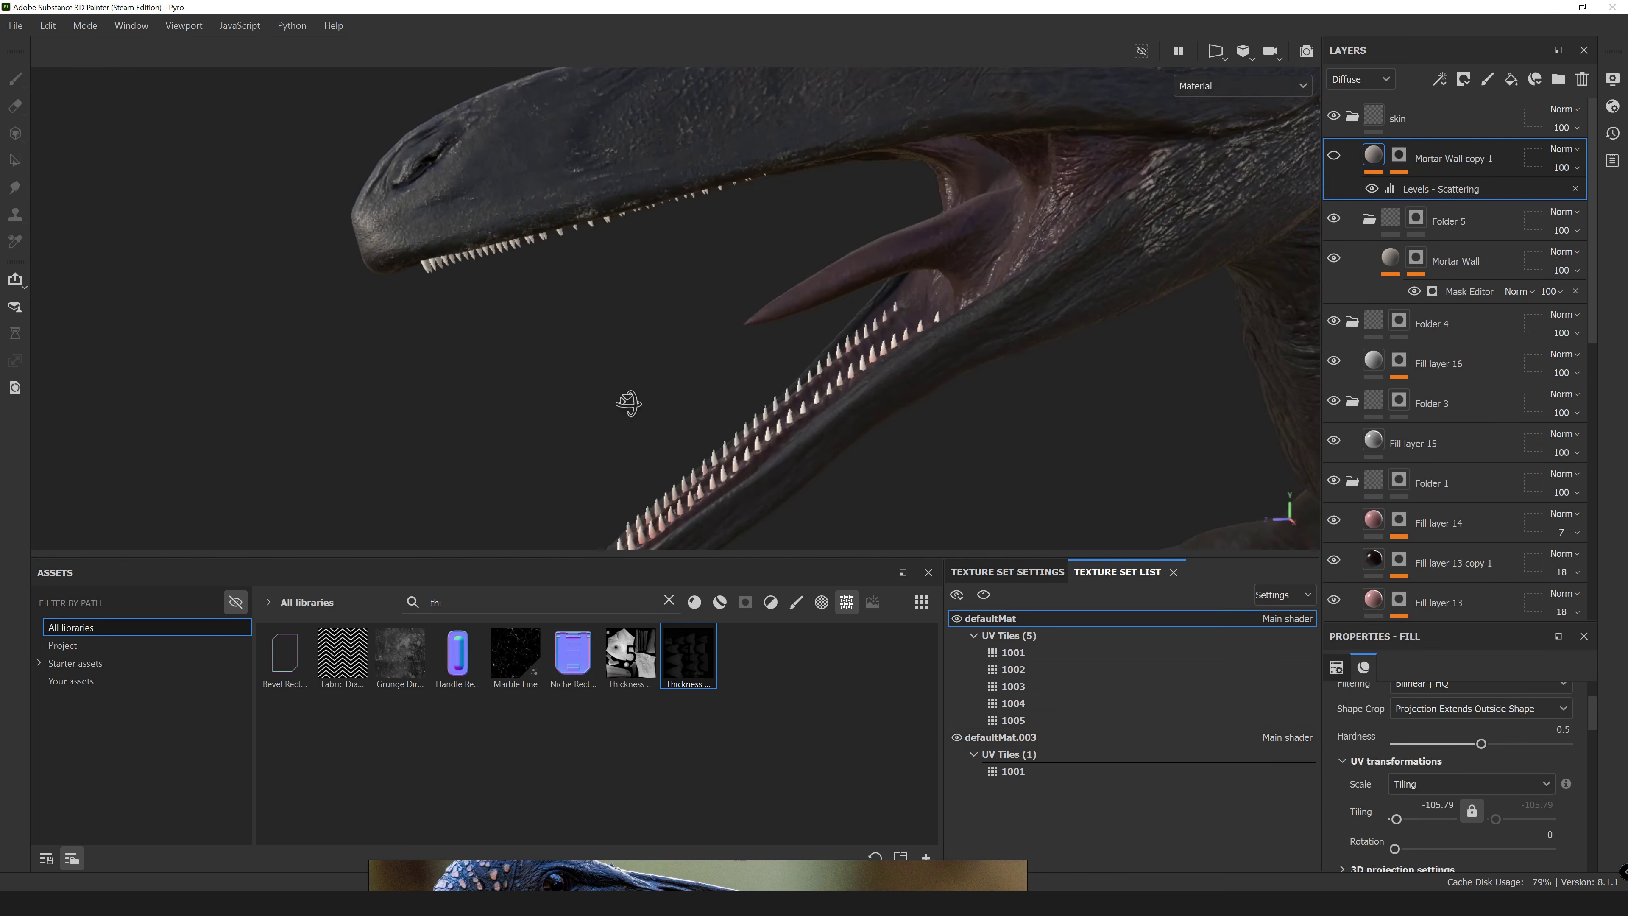
left_click(1000, 737)
key("1")
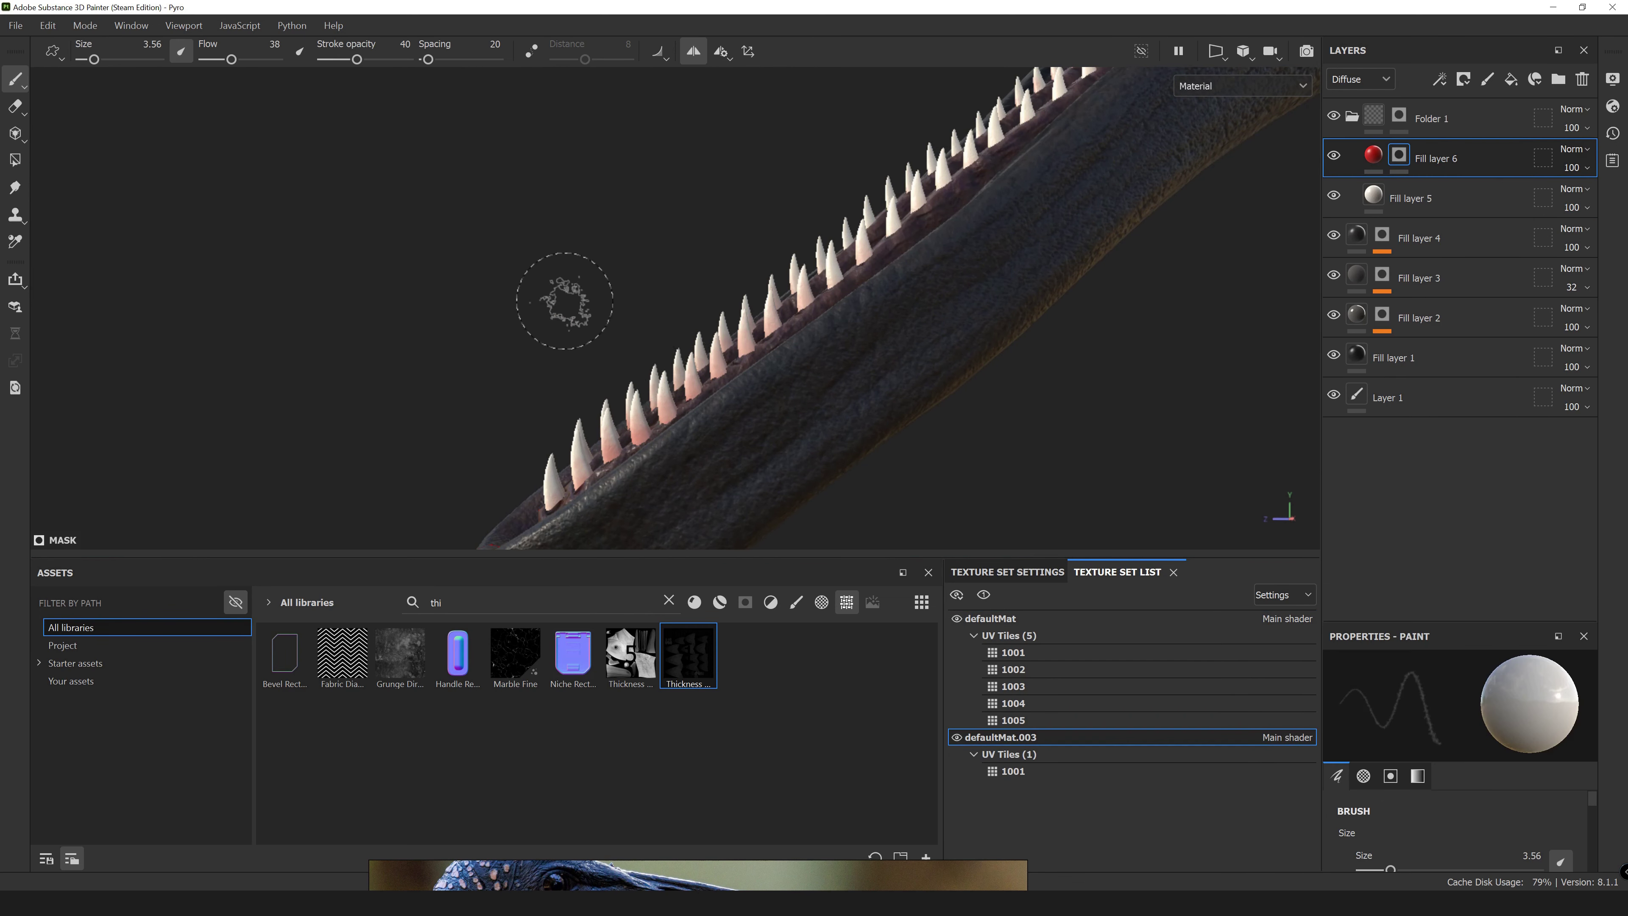
scroll(564, 291, "up", 3)
right_click(774, 244)
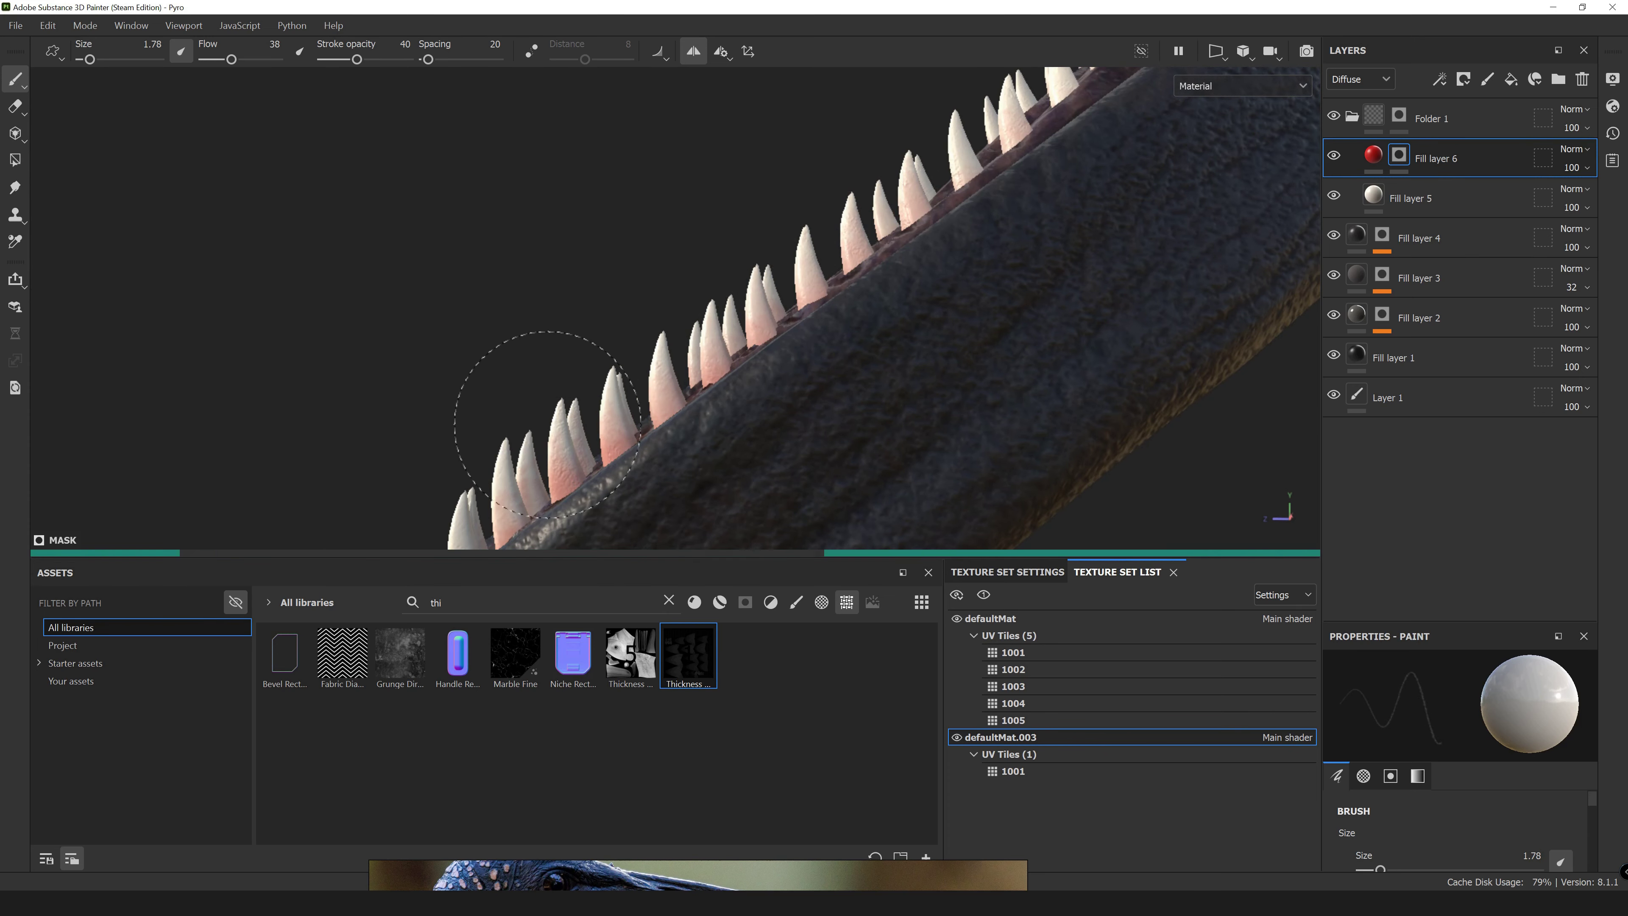
mouse_move(865, 220)
left_mouse_down("alt")
mouse_move(508, 418)
mouse_move(527, 91)
mouse_move(680, 378)
left_mouse_up("alt")
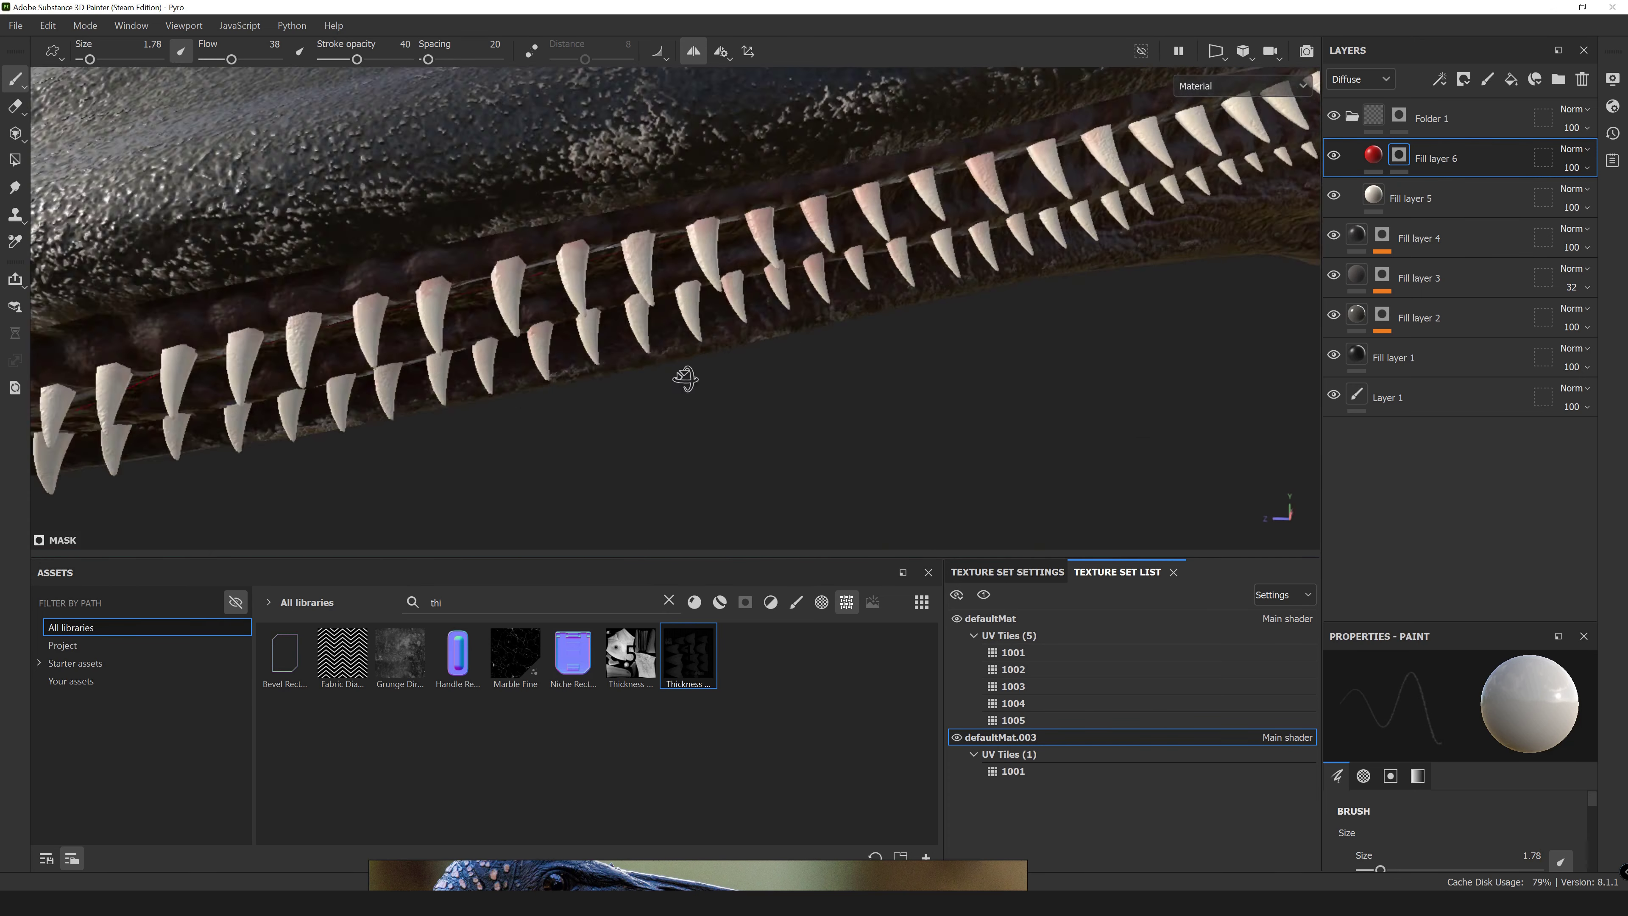
Select Fill layer 5 and show the Height channel in the layer stack.
left_click(1429, 198)
left_click(1359, 79)
left_click(1442, 147)
Add Fill layer 7 above Fill layer 6 with a fill effect on its mask.
left_click_drag(833, 256, 679, 324, "alt")
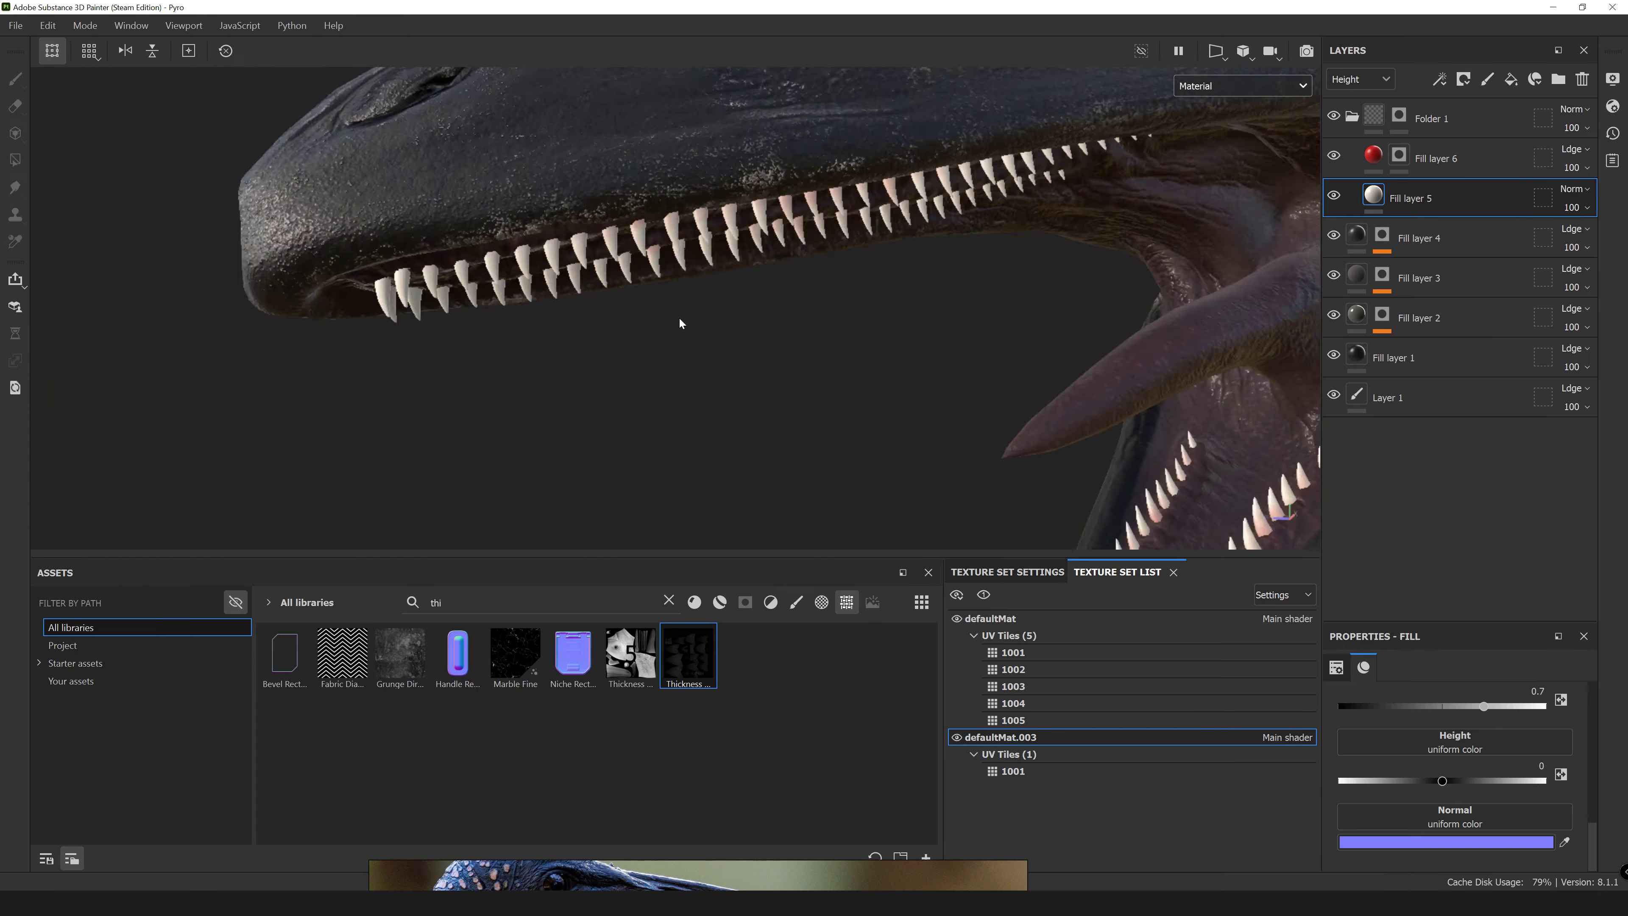
left_click(1450, 164)
left_click(1510, 79)
left_click(668, 599)
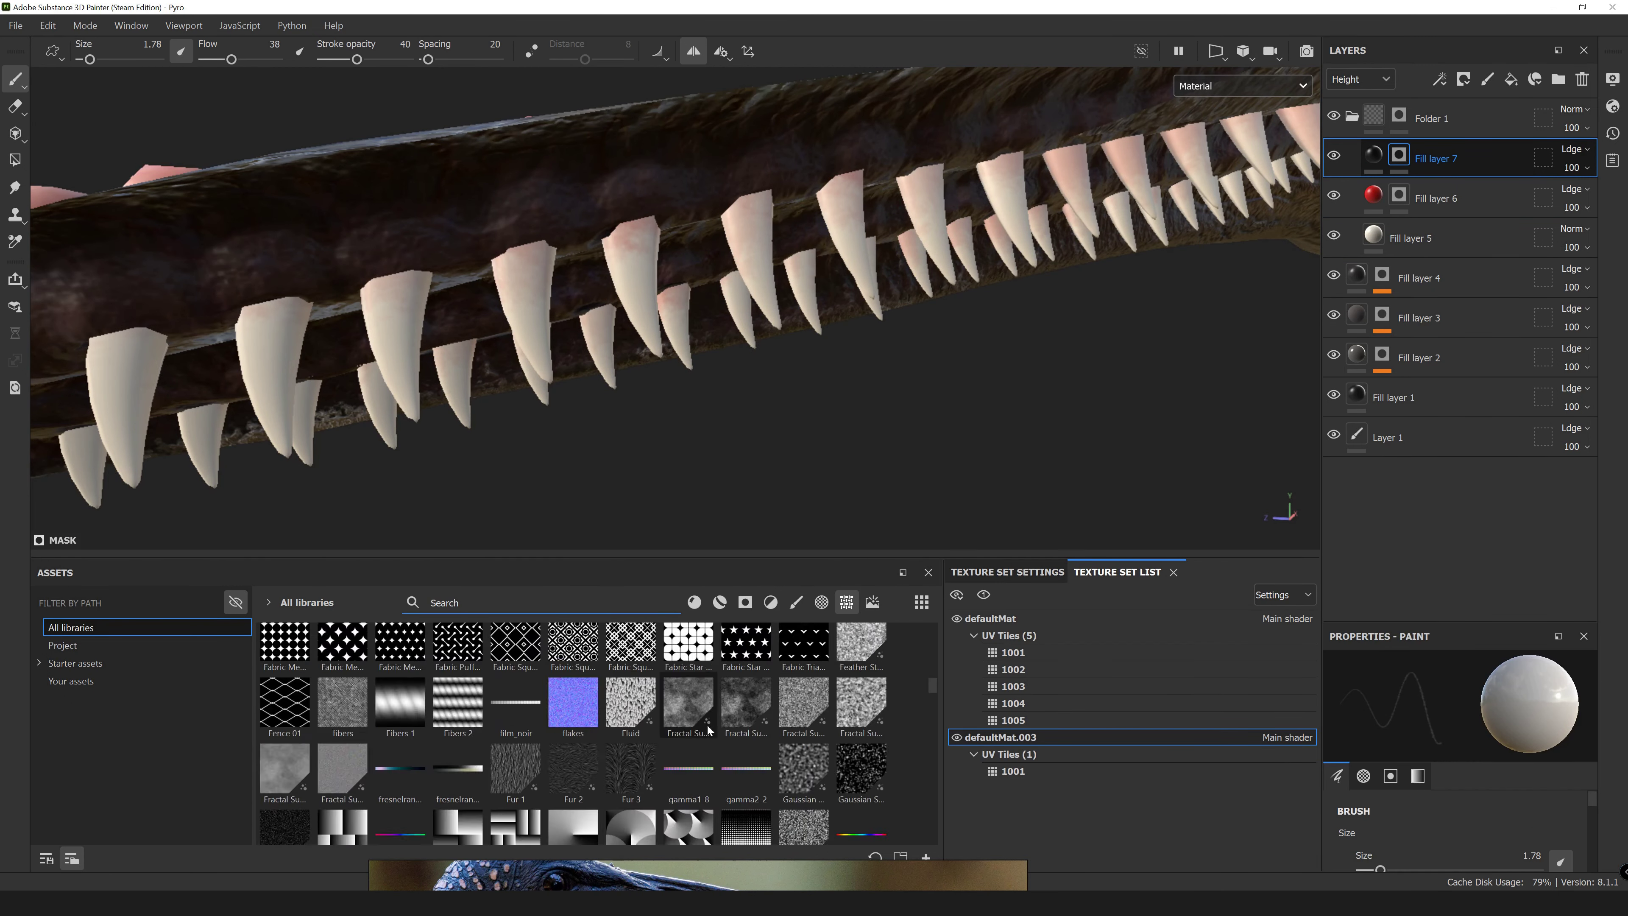
right_click(1399, 155)
left_click(1429, 186)
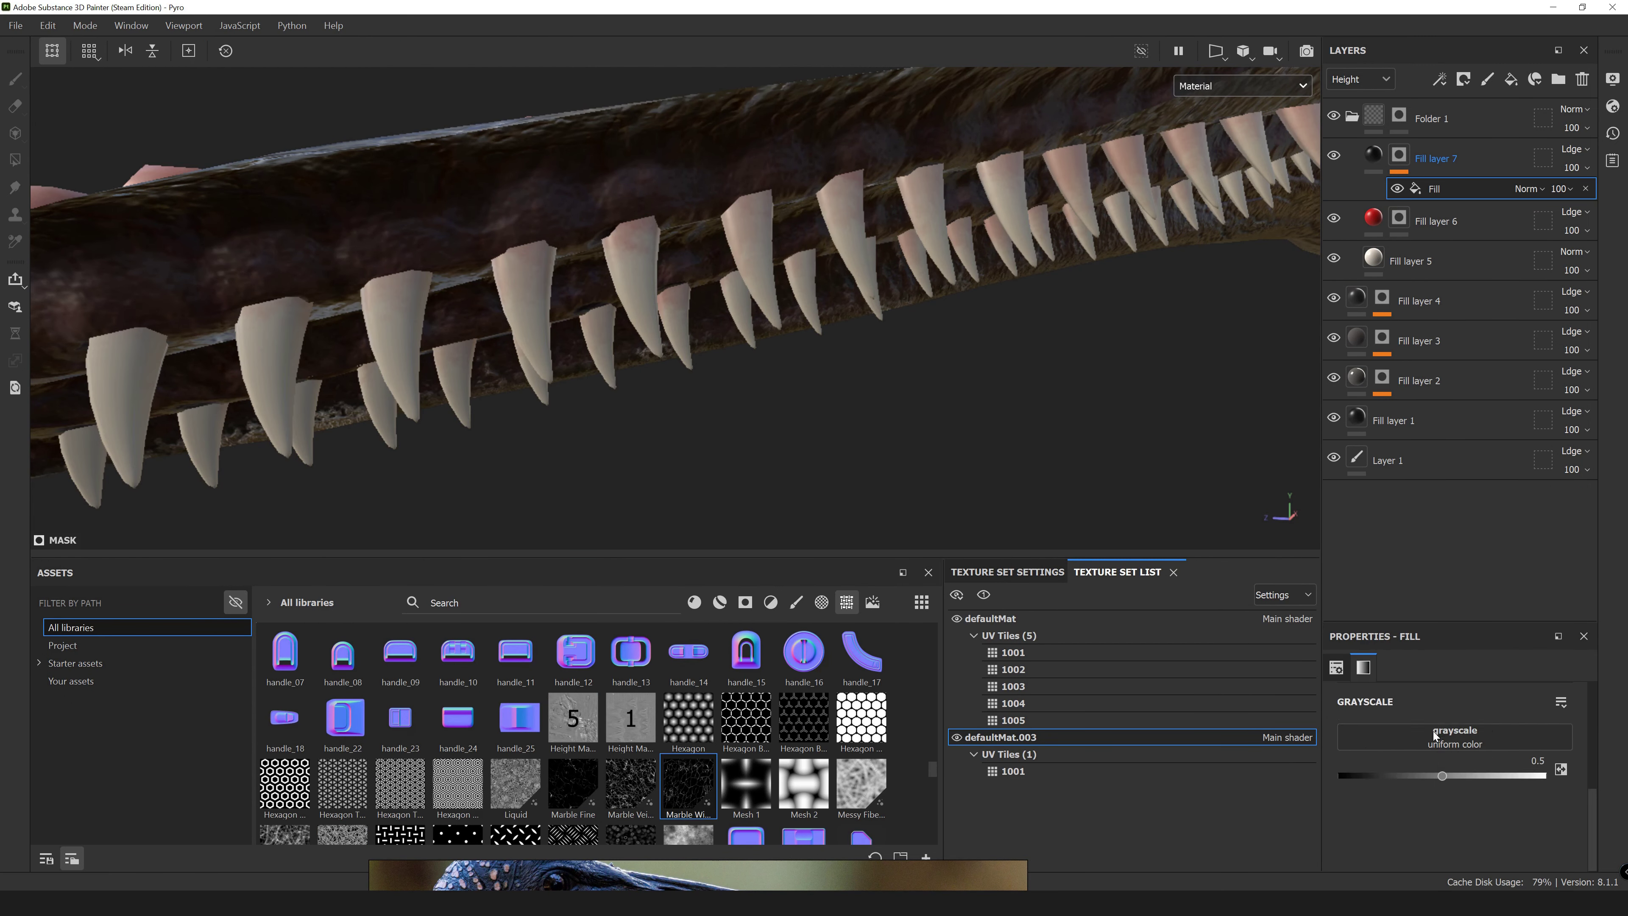
scroll(1460, 713, "down", 3)
scroll(1460, 714, "down", 1)
scroll(1408, 790, "down", 2)
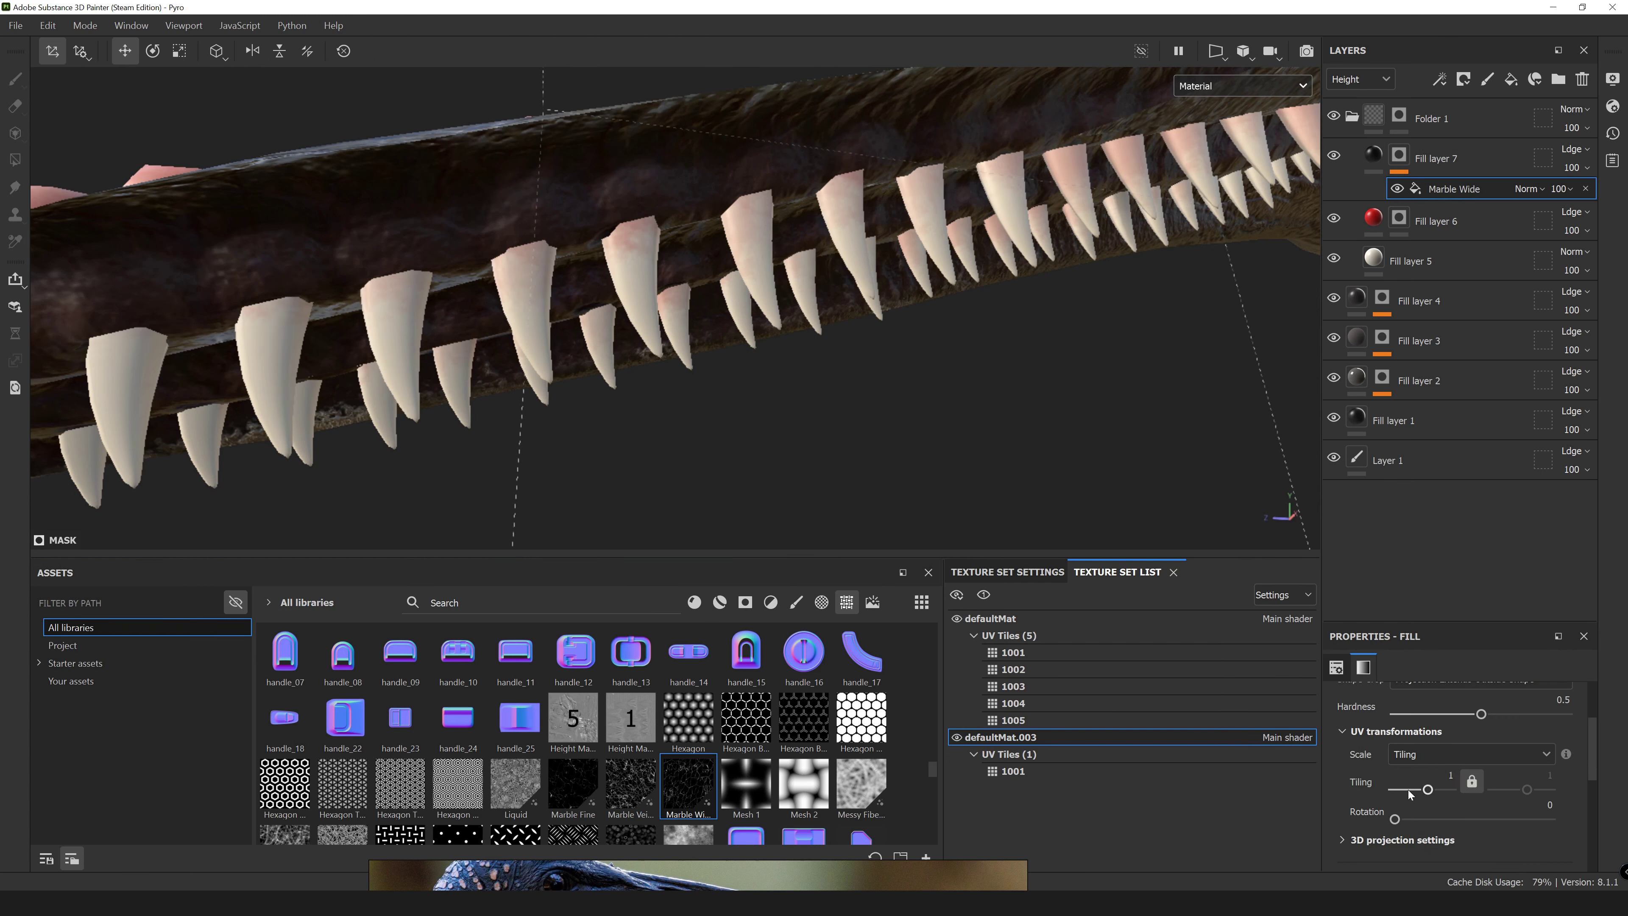
Turn off Fill layer 7's diffuse colour channel.
left_click(1373, 154)
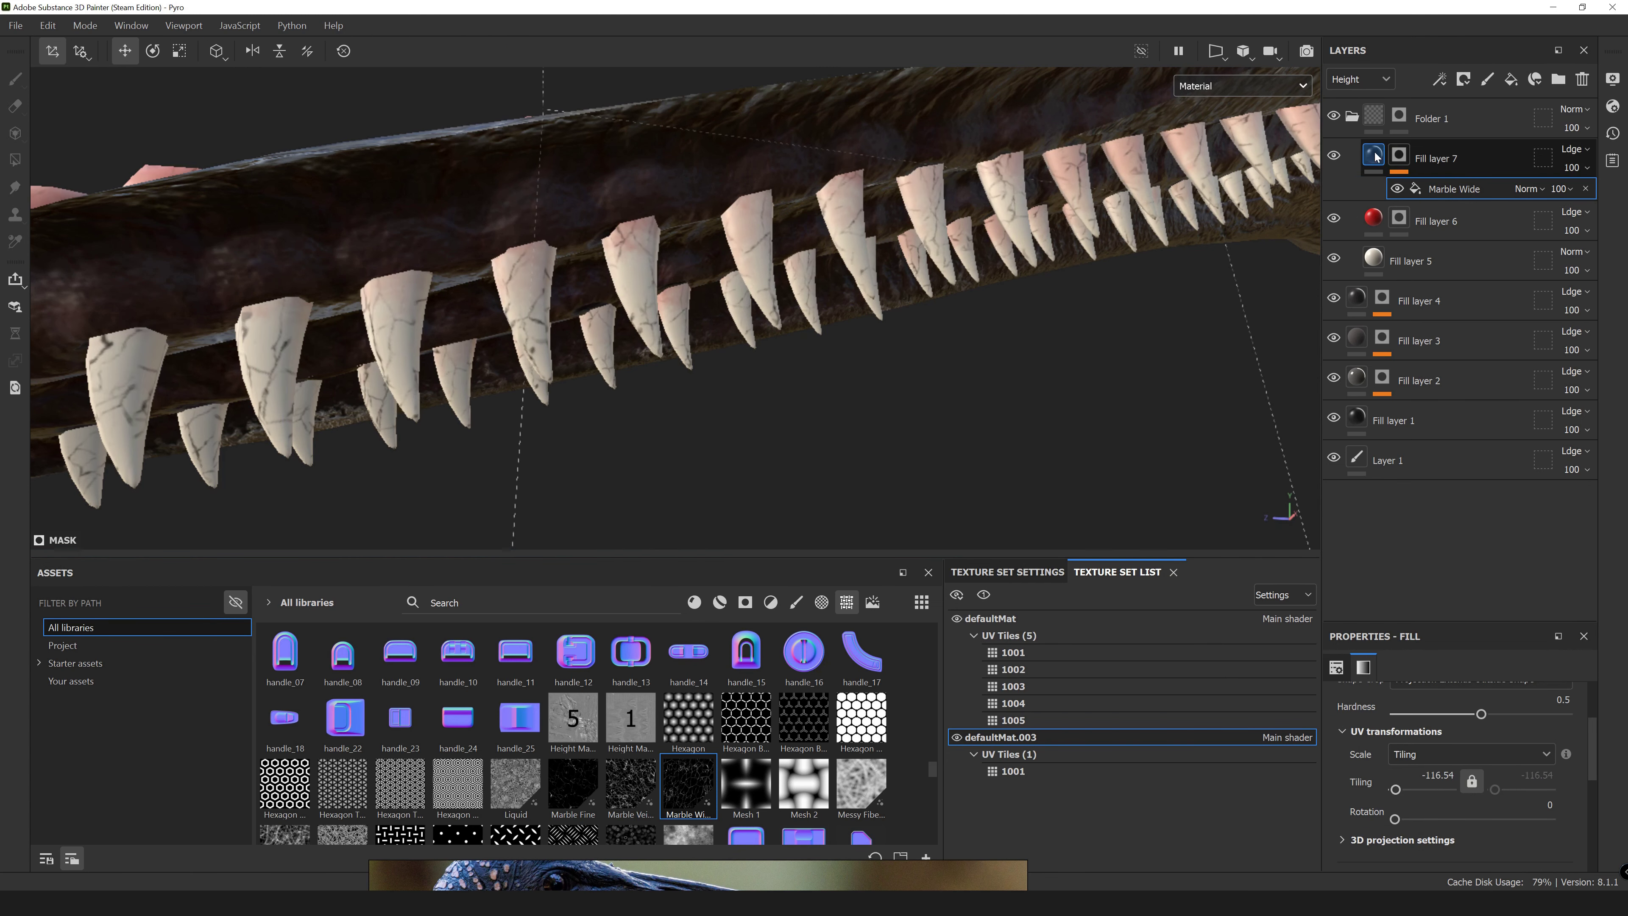
left_click(1363, 765)
scroll(1530, 717, "down", 3)
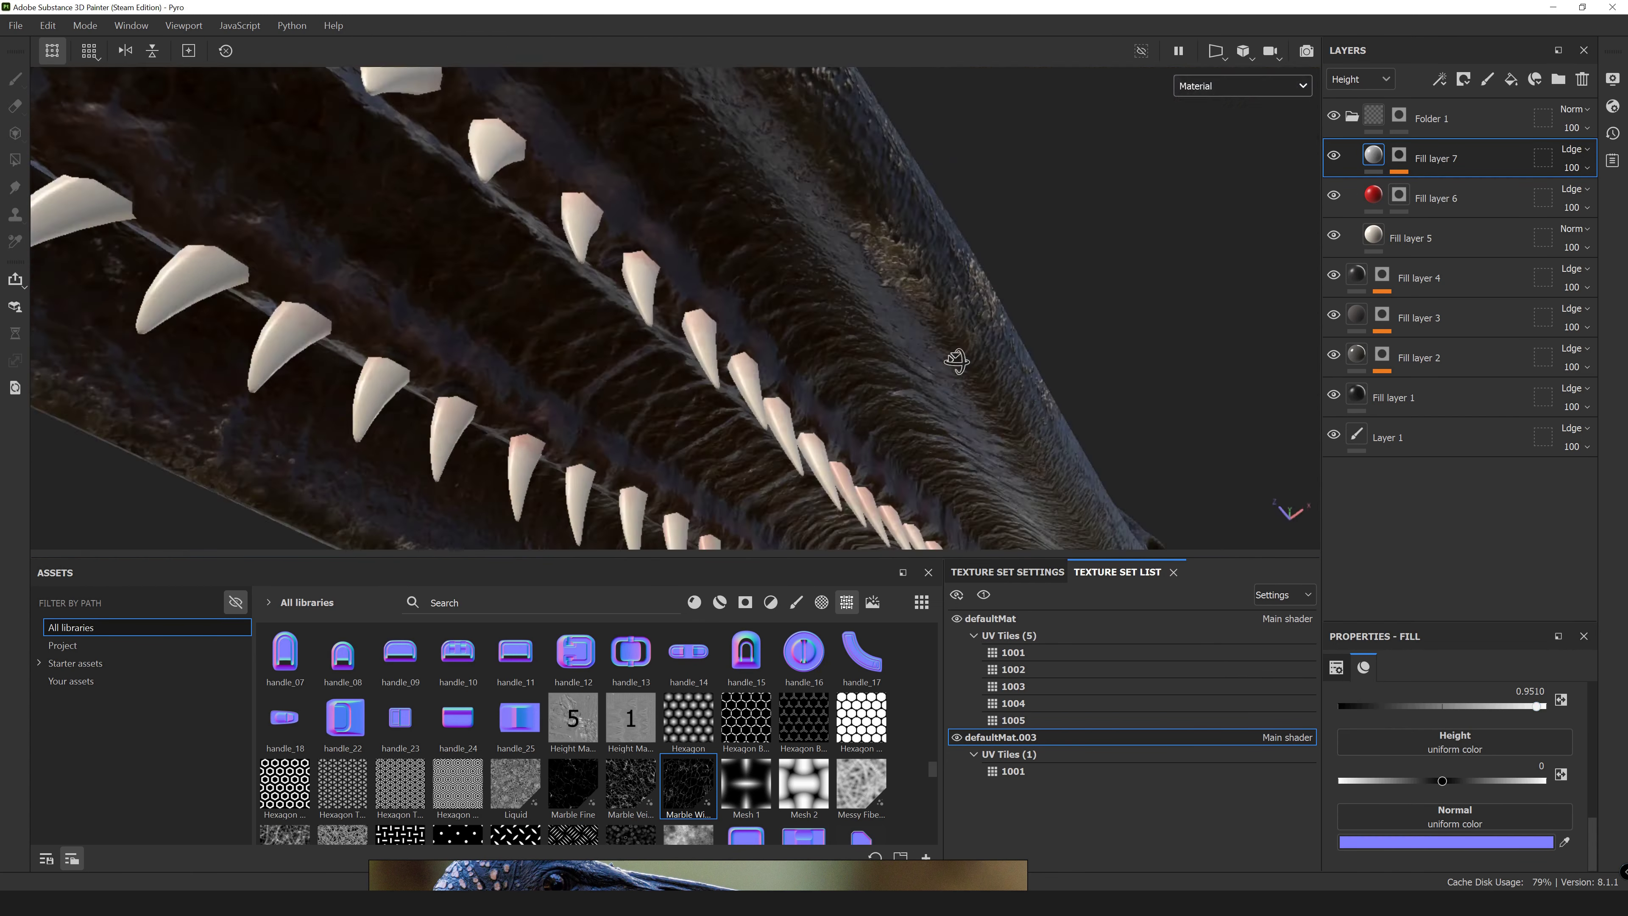
scroll(1413, 775, "up", 3)
left_click(1474, 832)
left_click(1402, 773)
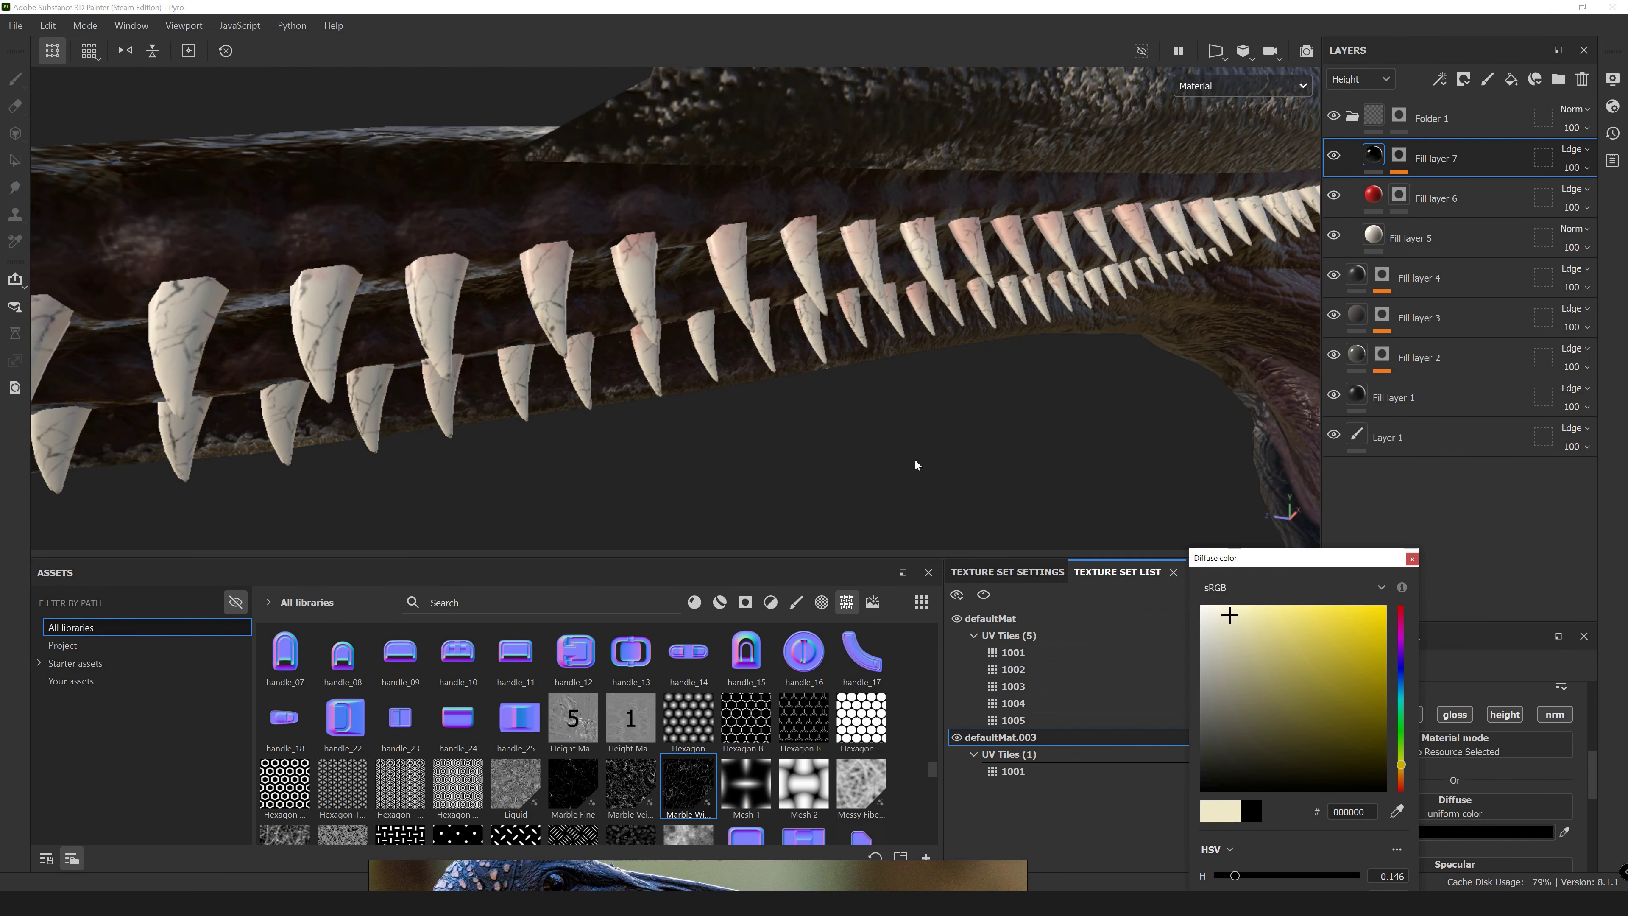
Set Fill layer 7's height to 1 and the following slider to 0.005.
left_click_drag(915, 461, 861, 408, "alt")
left_click(1547, 706)
left_click_drag(1547, 706, 1550, 705)
left_click(1443, 780)
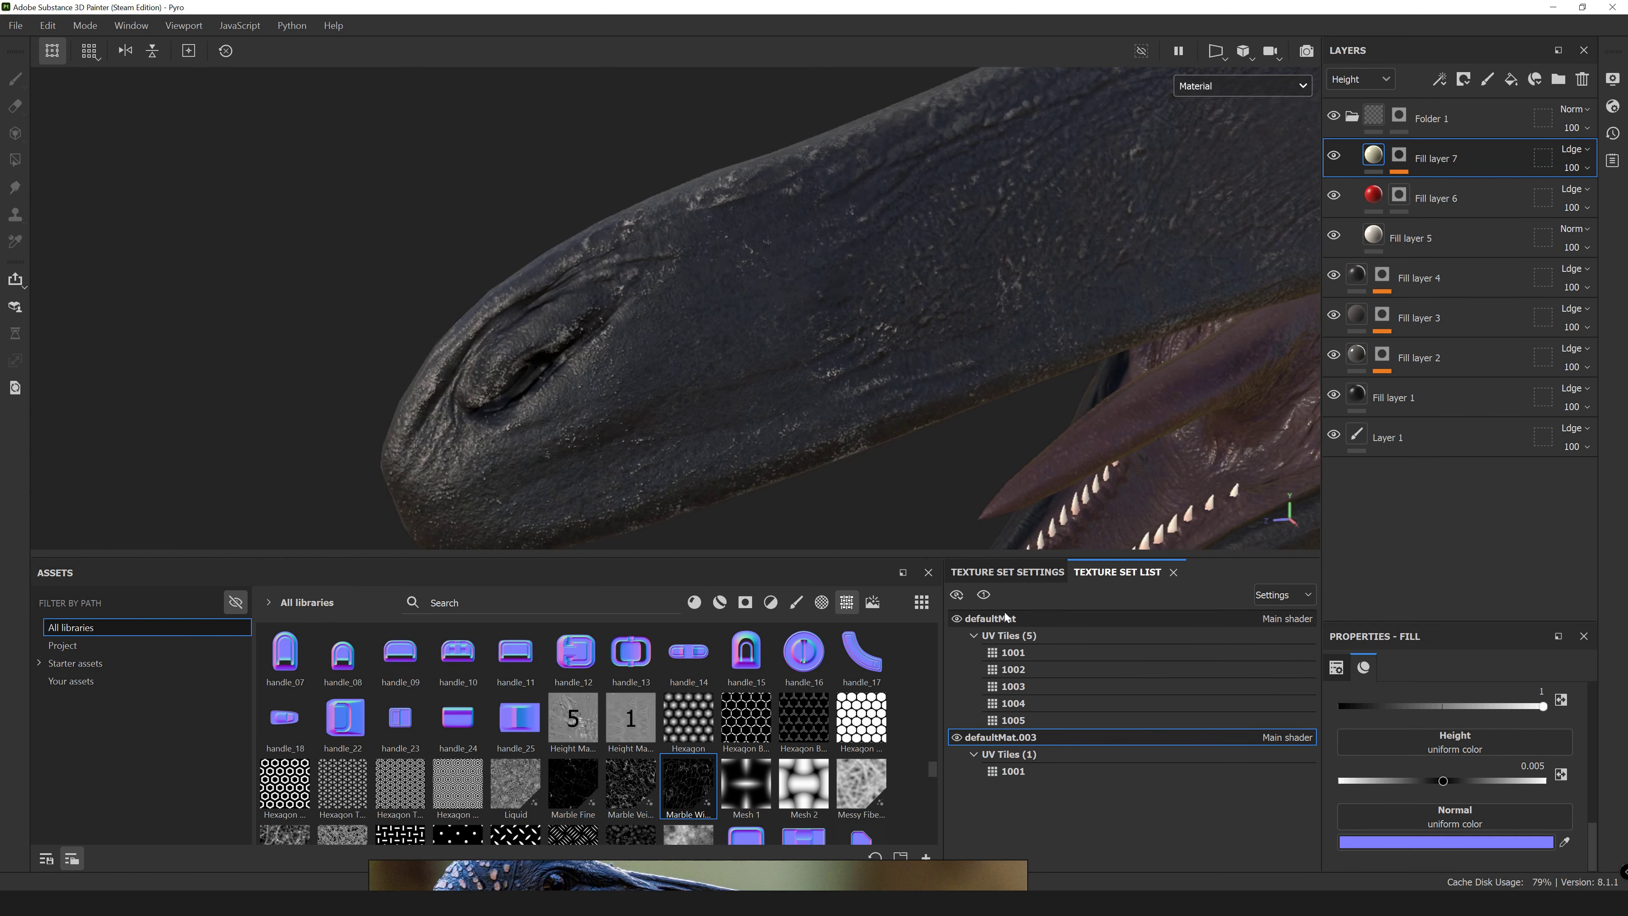
left_click(1416, 220)
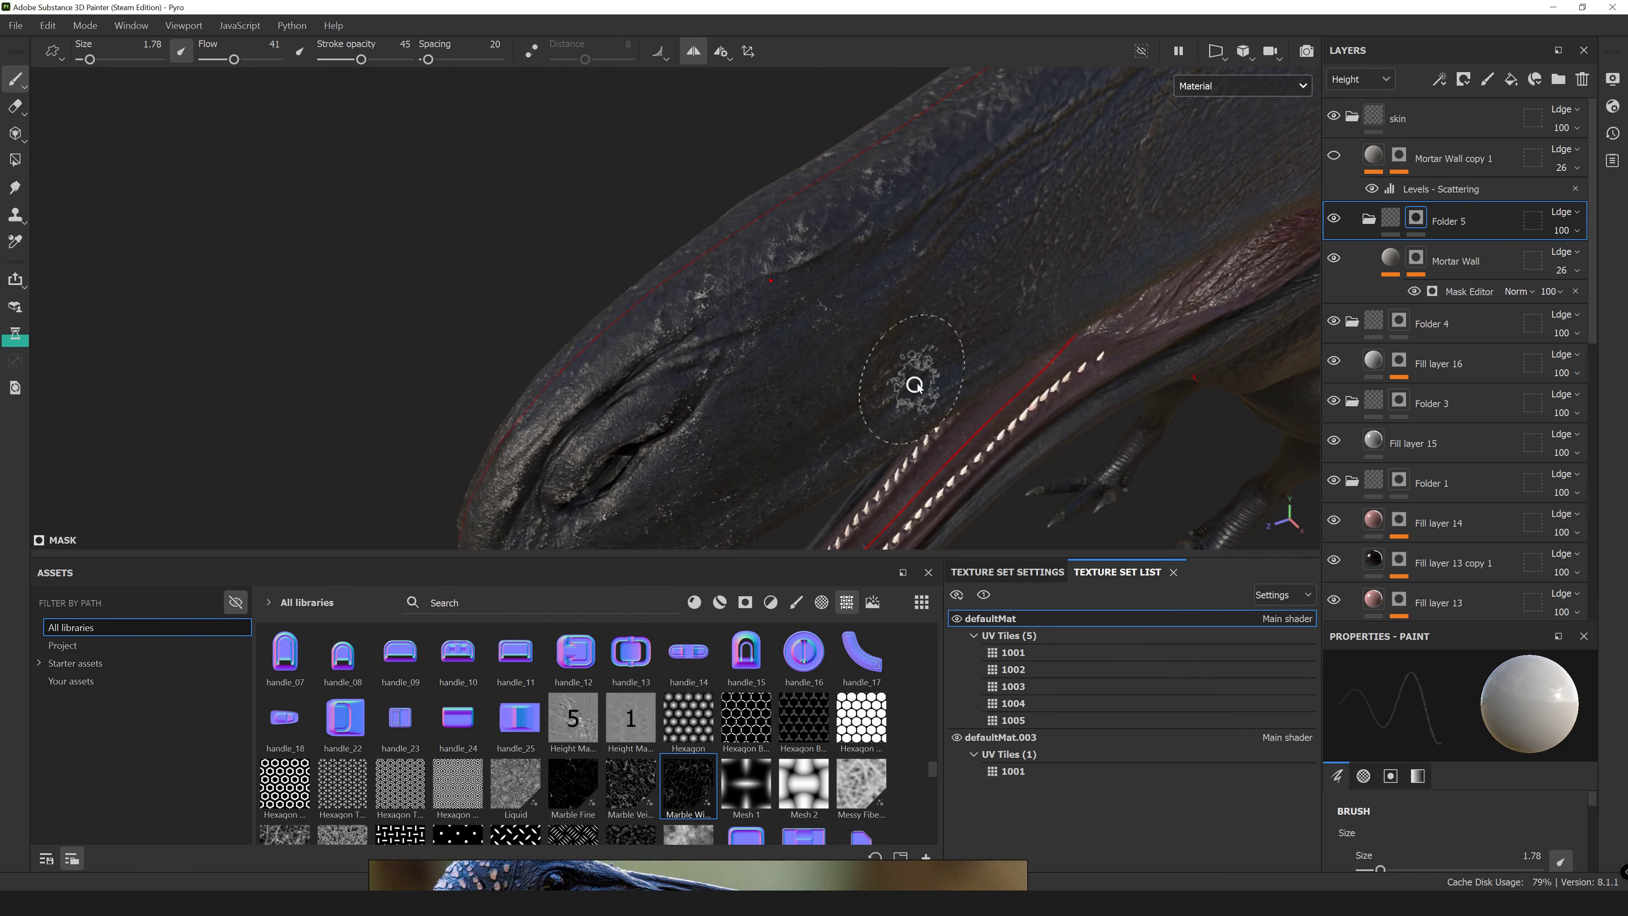
Save the project and make the brush smaller with higher flow and opacity.
key("ctrl+s")
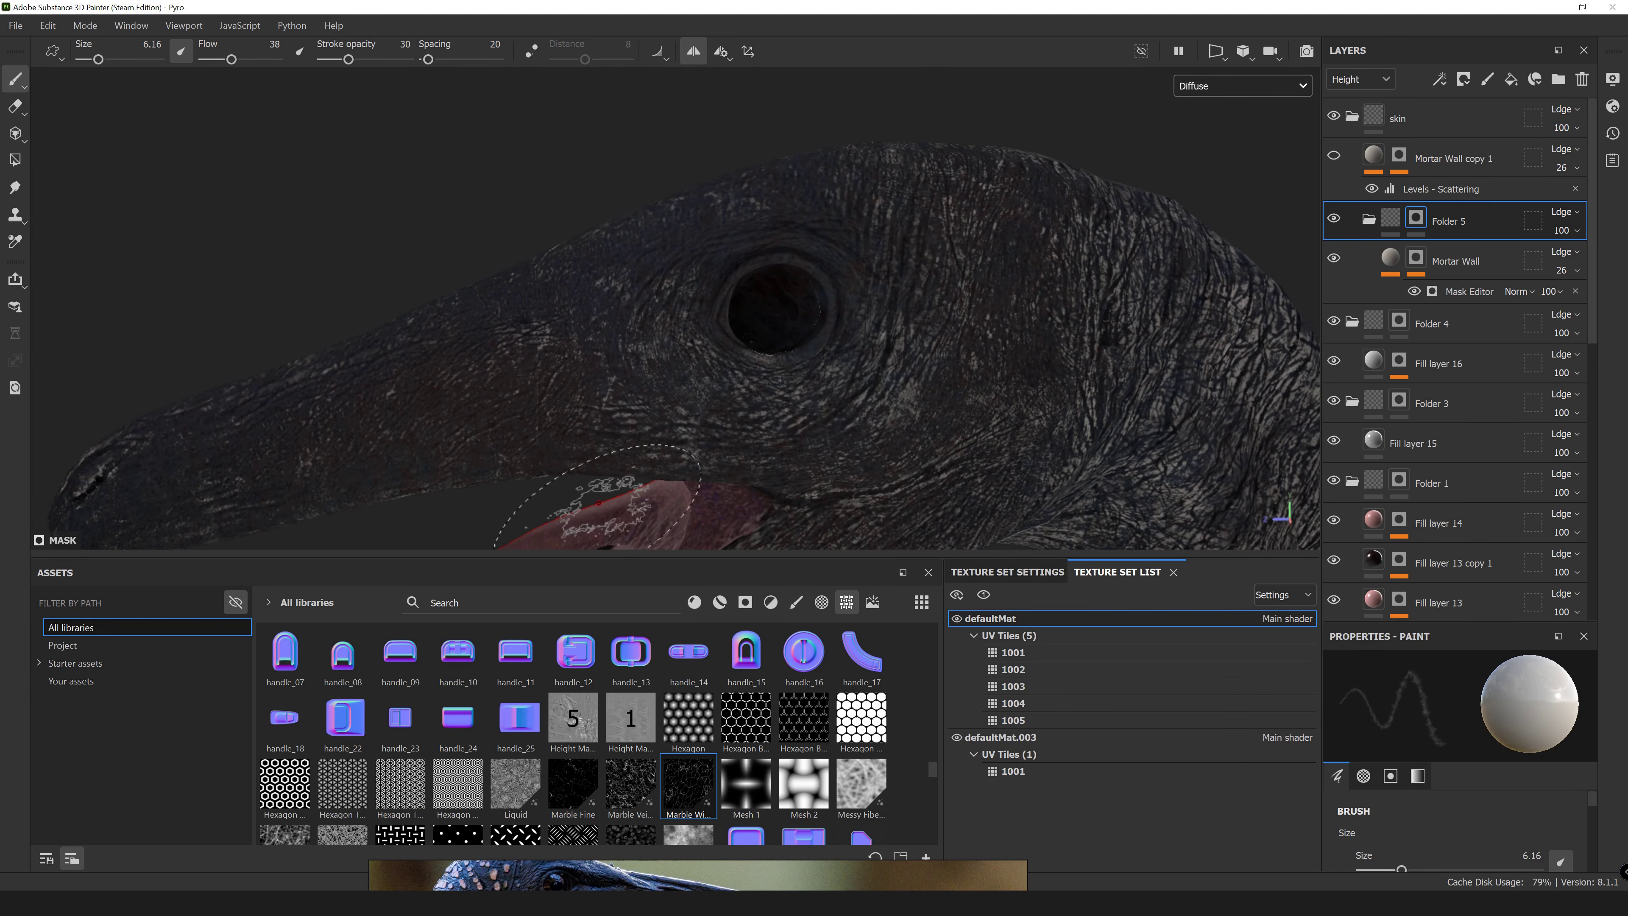
right_click_drag(899, 388, 909, 312, "ctrl")
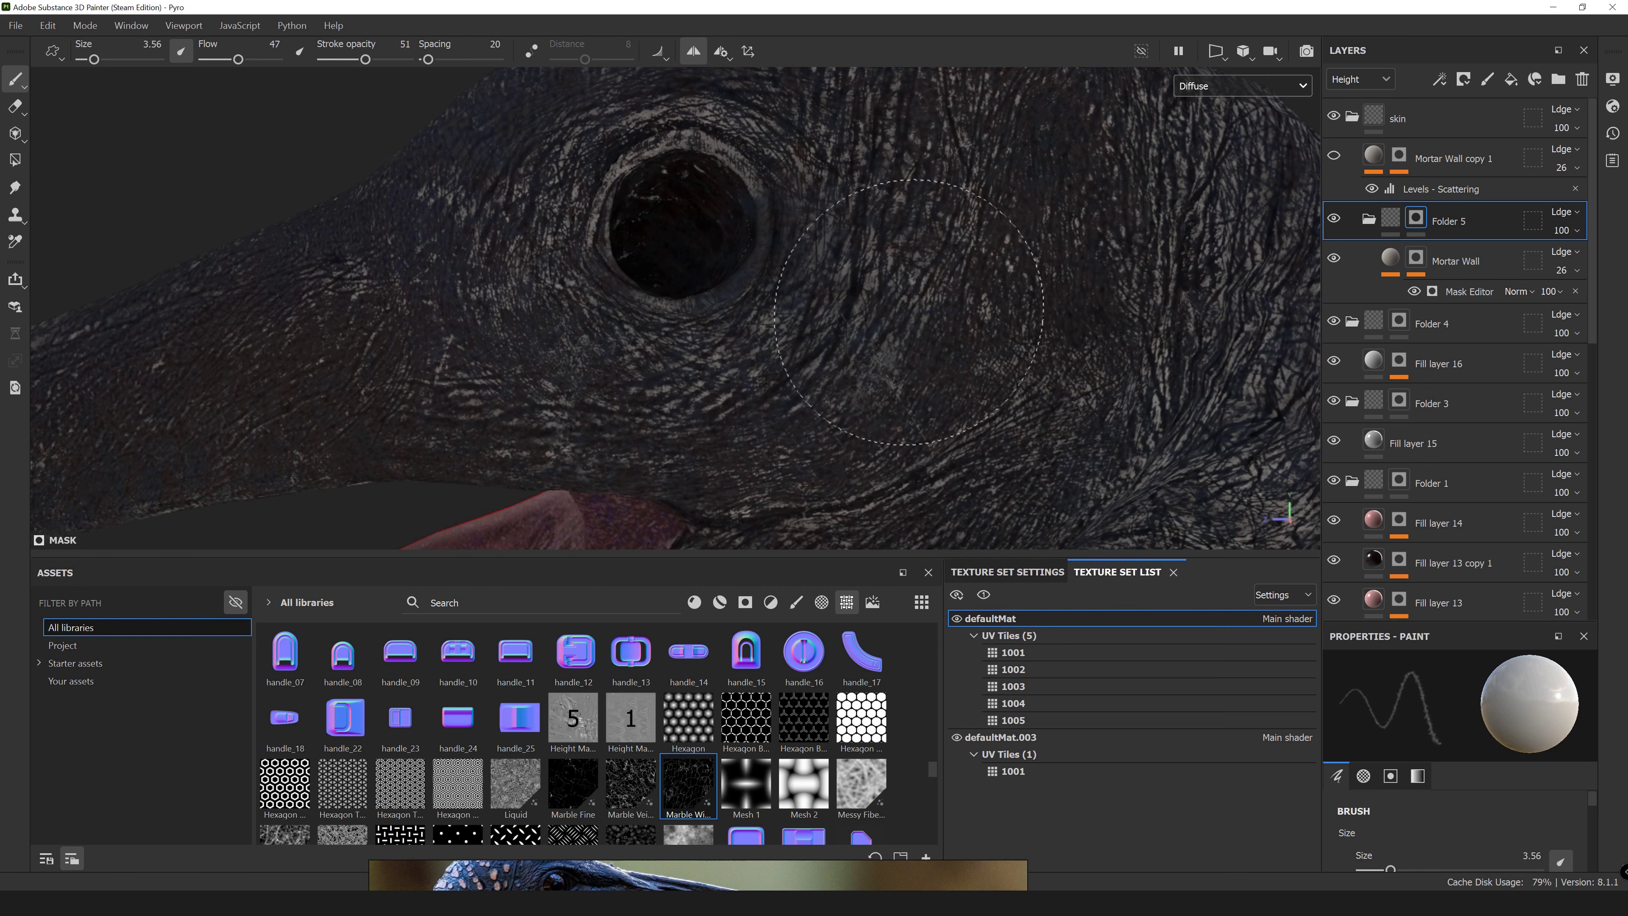
right_click_drag(885, 449, 900, 326, "ctrl")
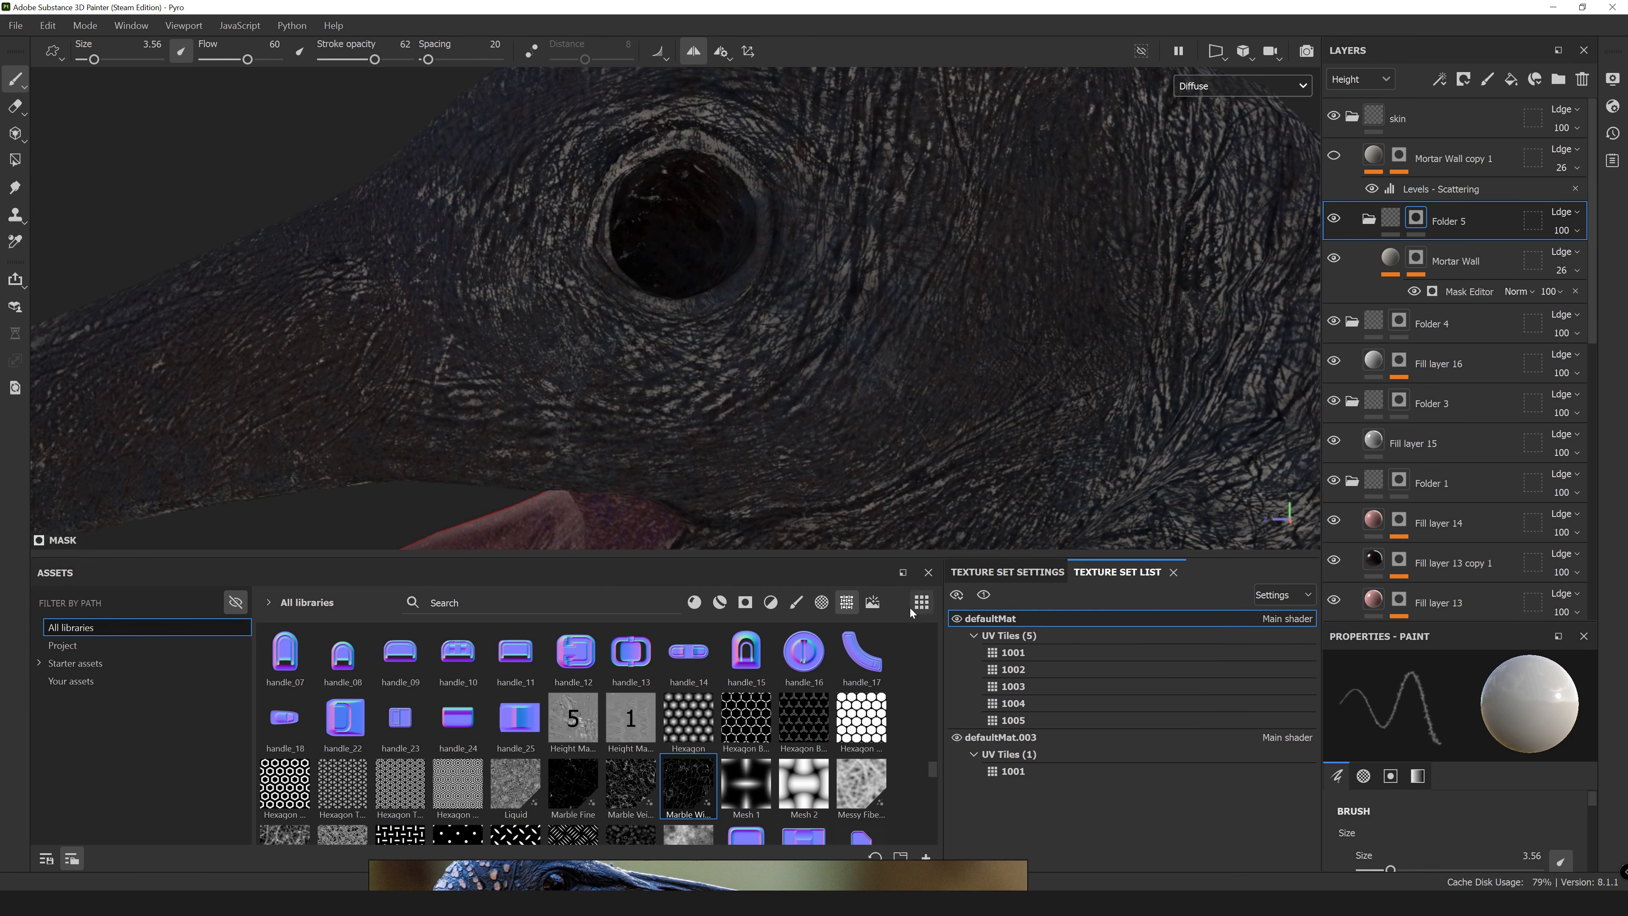
scroll(937, 291, "up", 2)
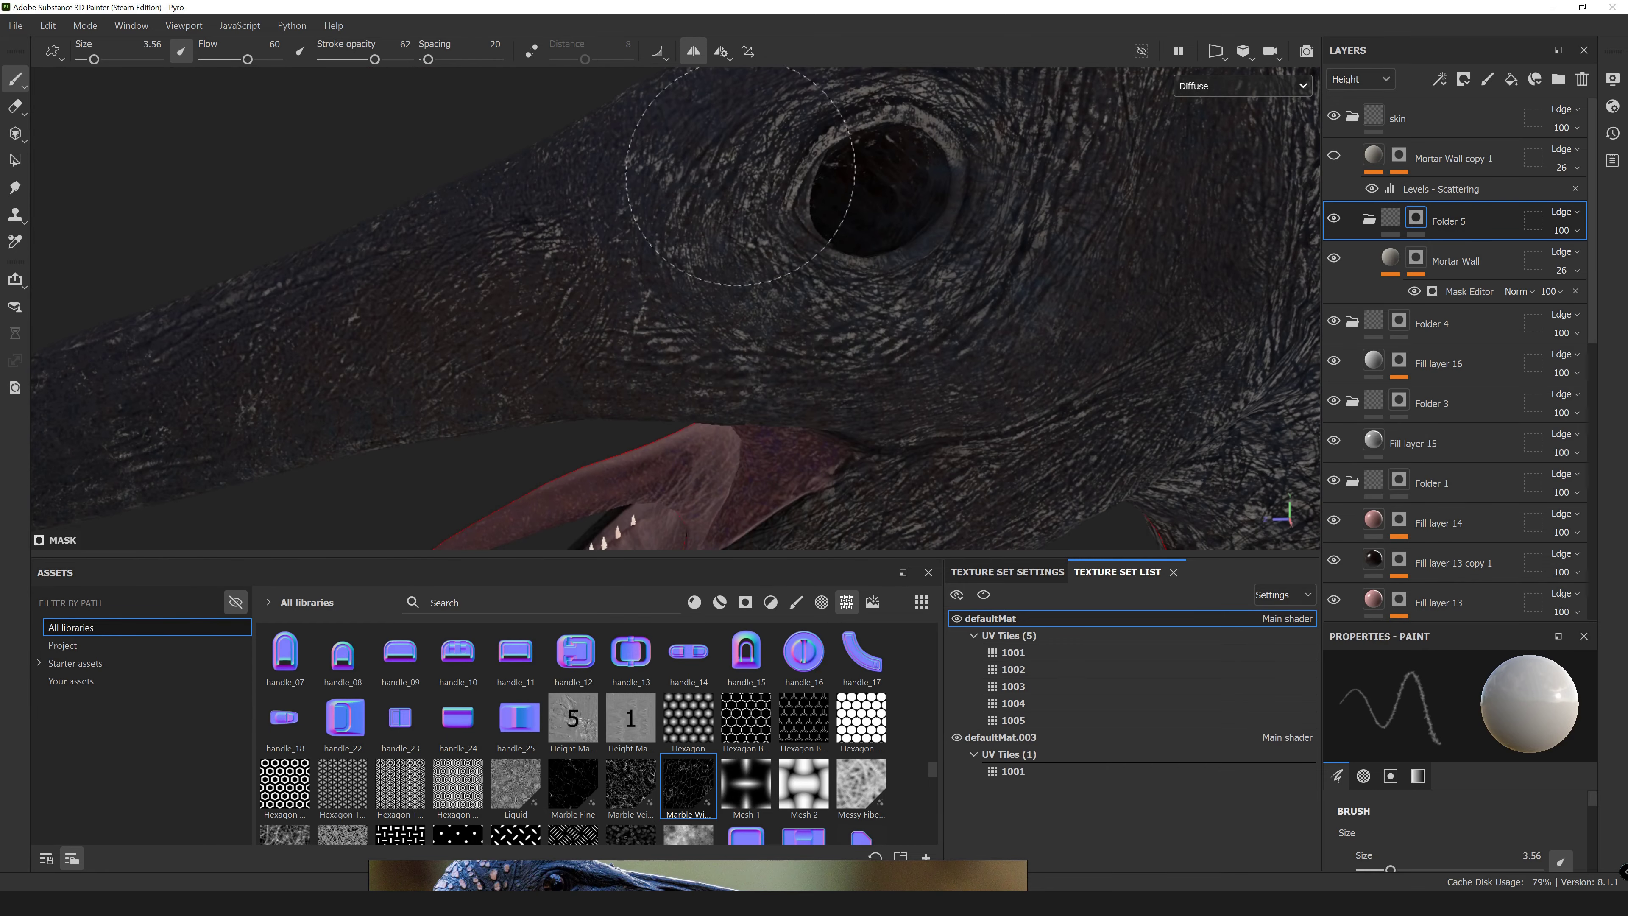
Paint skin detail around the eye, neck and underside of the open jaw.
middle_click_drag(889, 140, 800, 261, "alt")
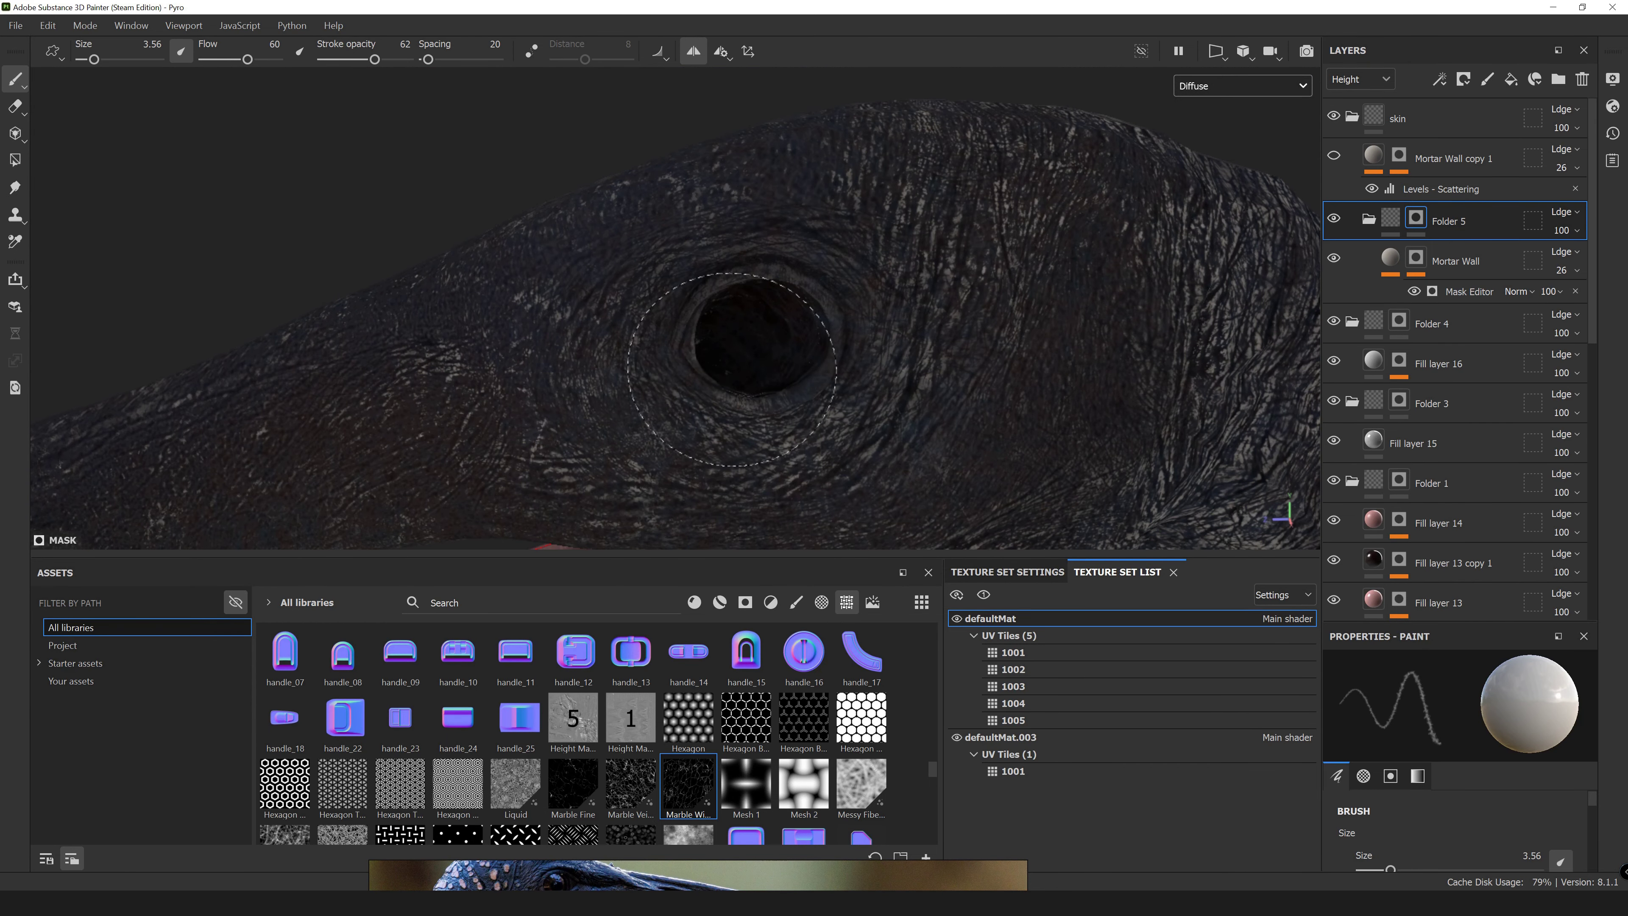
scroll(589, 200, "down", 5)
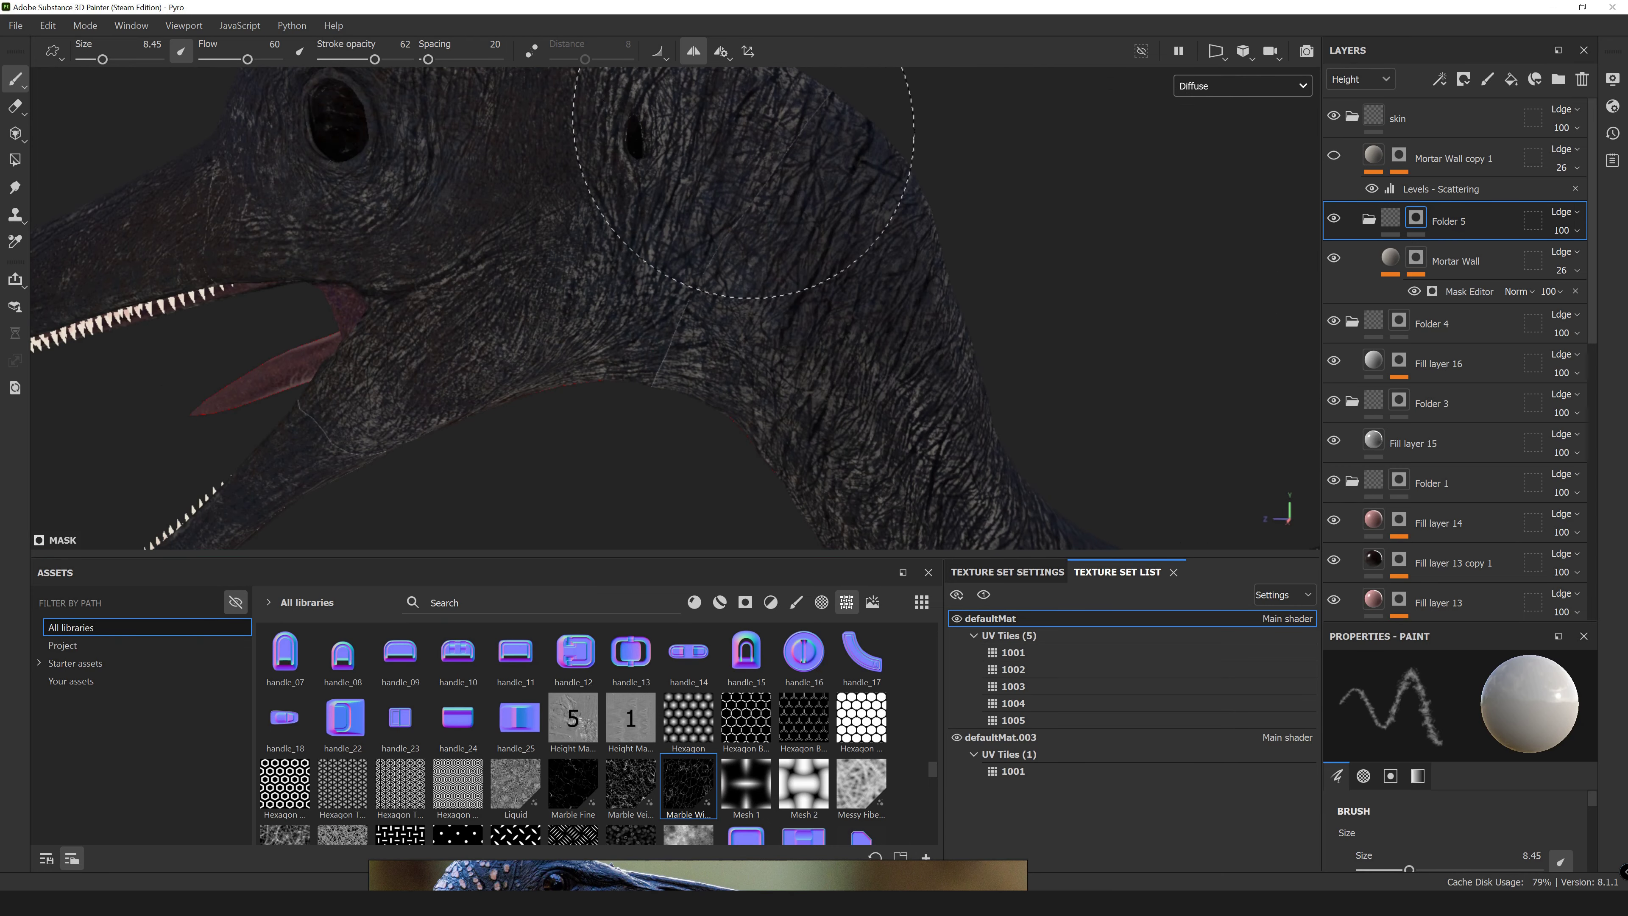
left_click_drag(743, 128, 834, 142, "alt")
left_click_drag(797, 424, 758, 151, "alt")
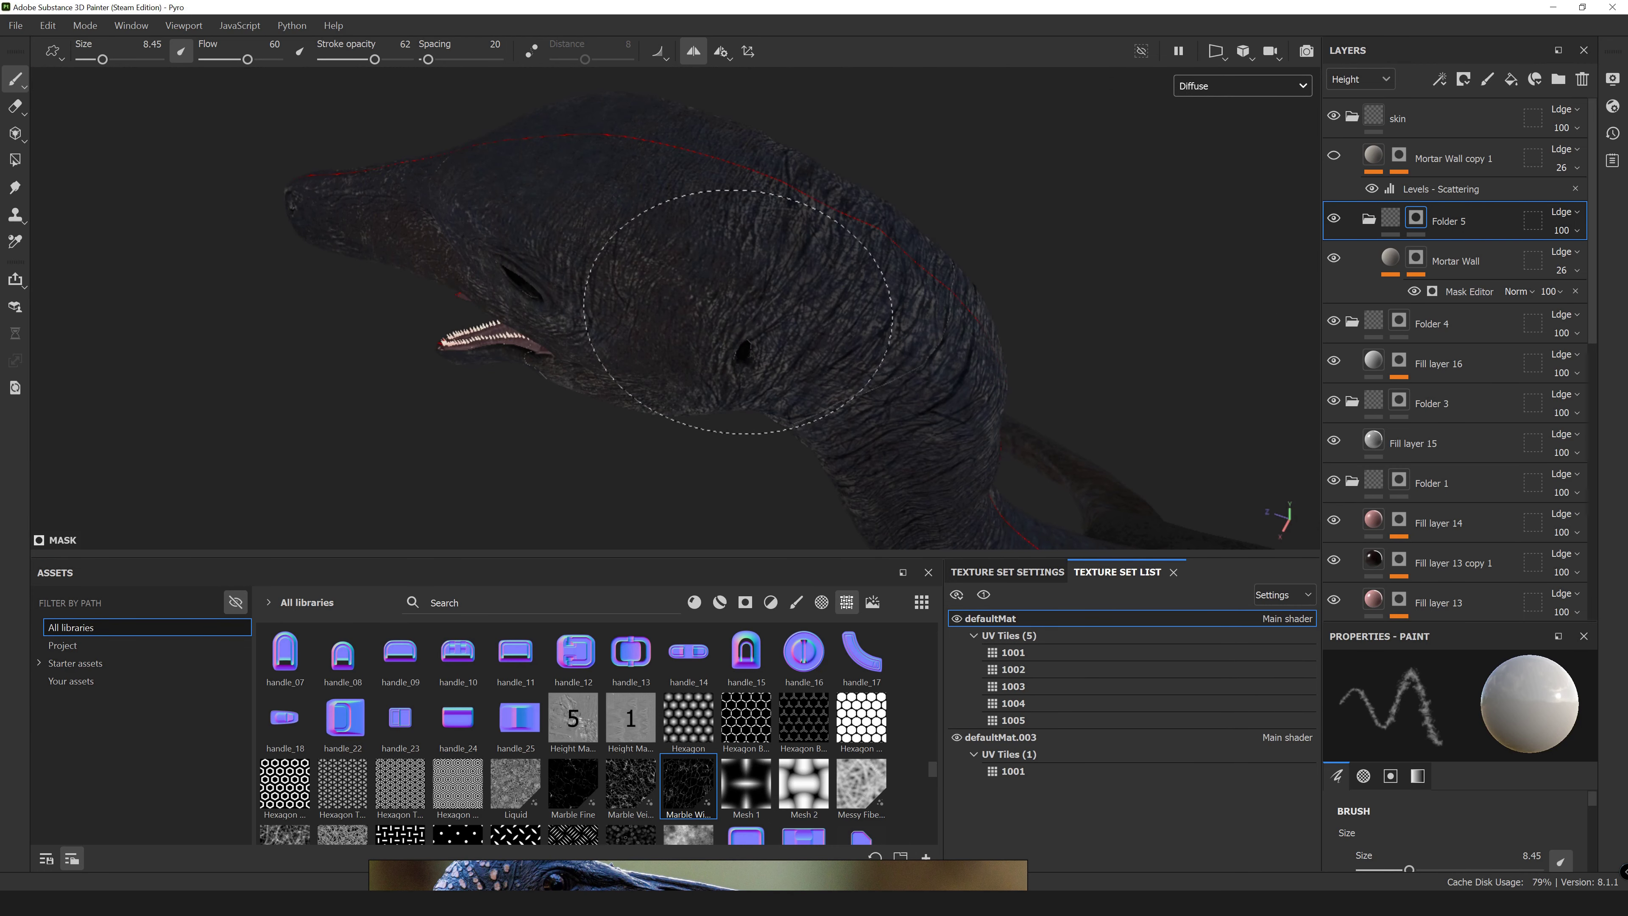
mouse_move(738, 311)
left_mouse_down("alt")
mouse_move(522, 247)
mouse_move(943, 266)
left_mouse_up("alt")
left_click_drag(815, 264, 961, 276, "alt")
Hide Fill layer 16, select Fill layer 14, then return to Folder 5's mask.
left_click(1334, 361)
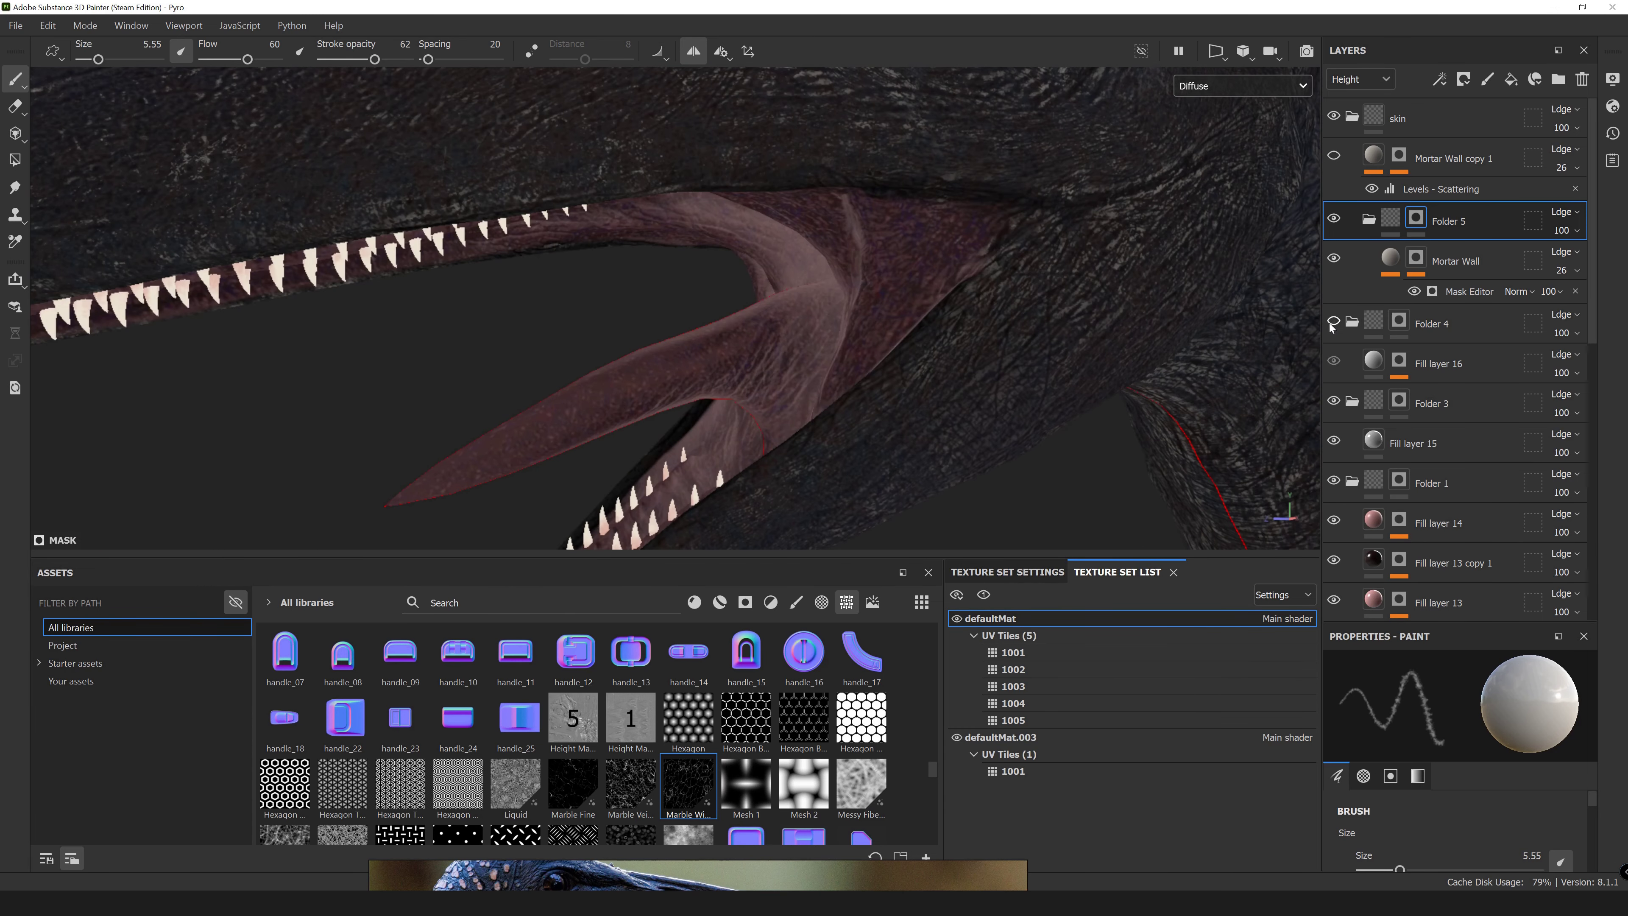
left_click(1344, 527)
scroll(1339, 525, "down", 5)
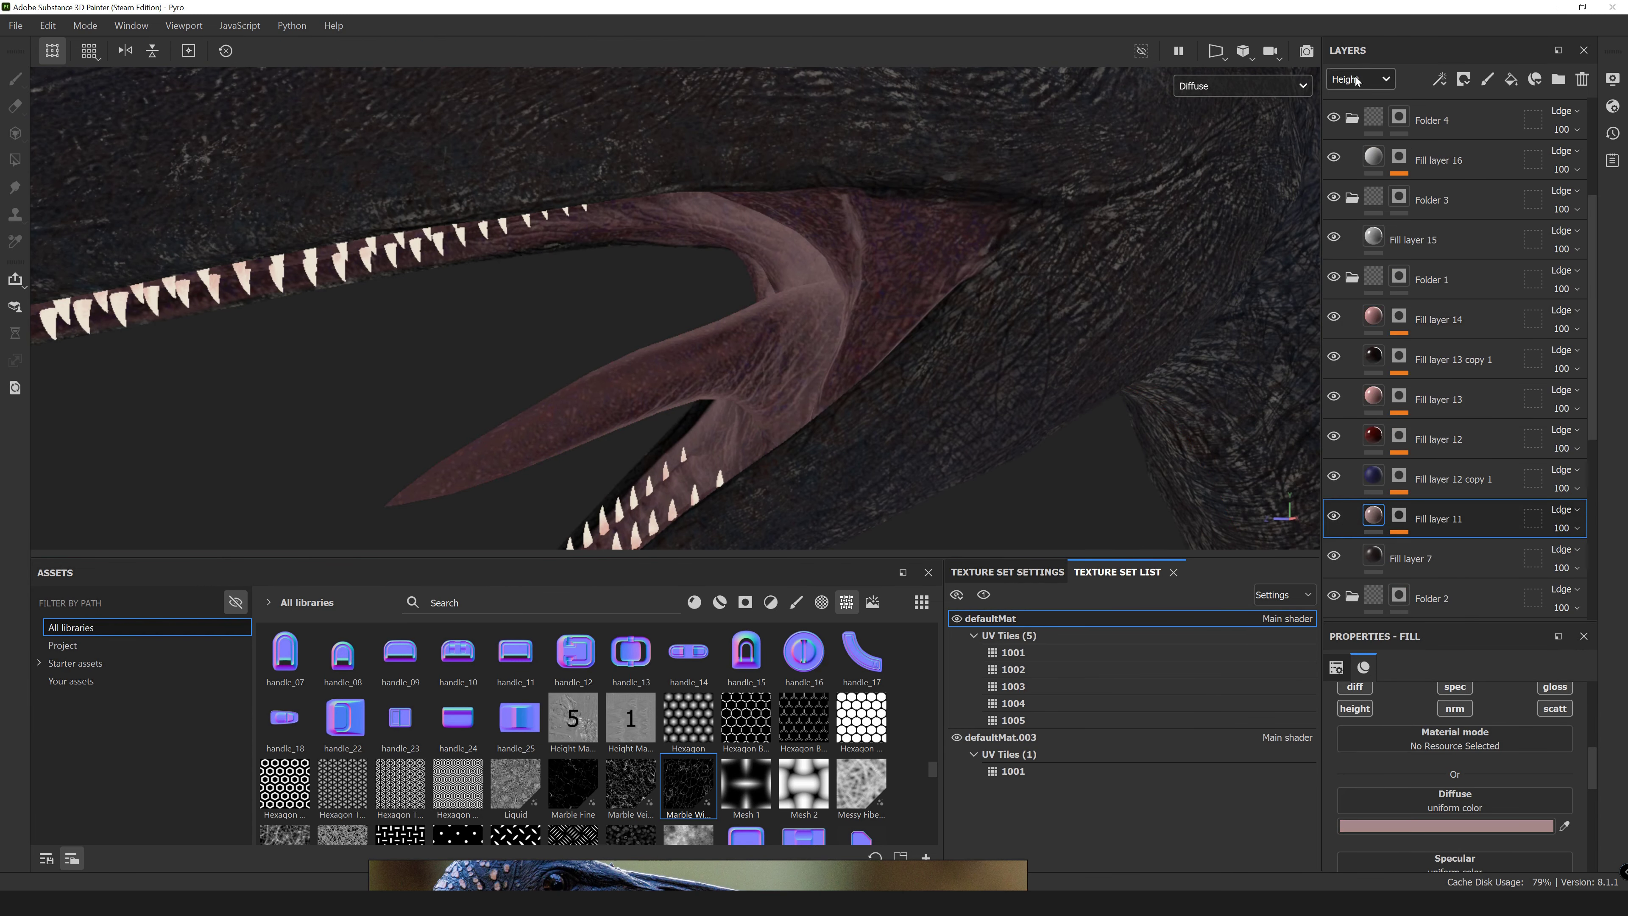
scroll(1474, 321, "up", 5)
left_click(1416, 218)
scroll(810, 248, "up", 5)
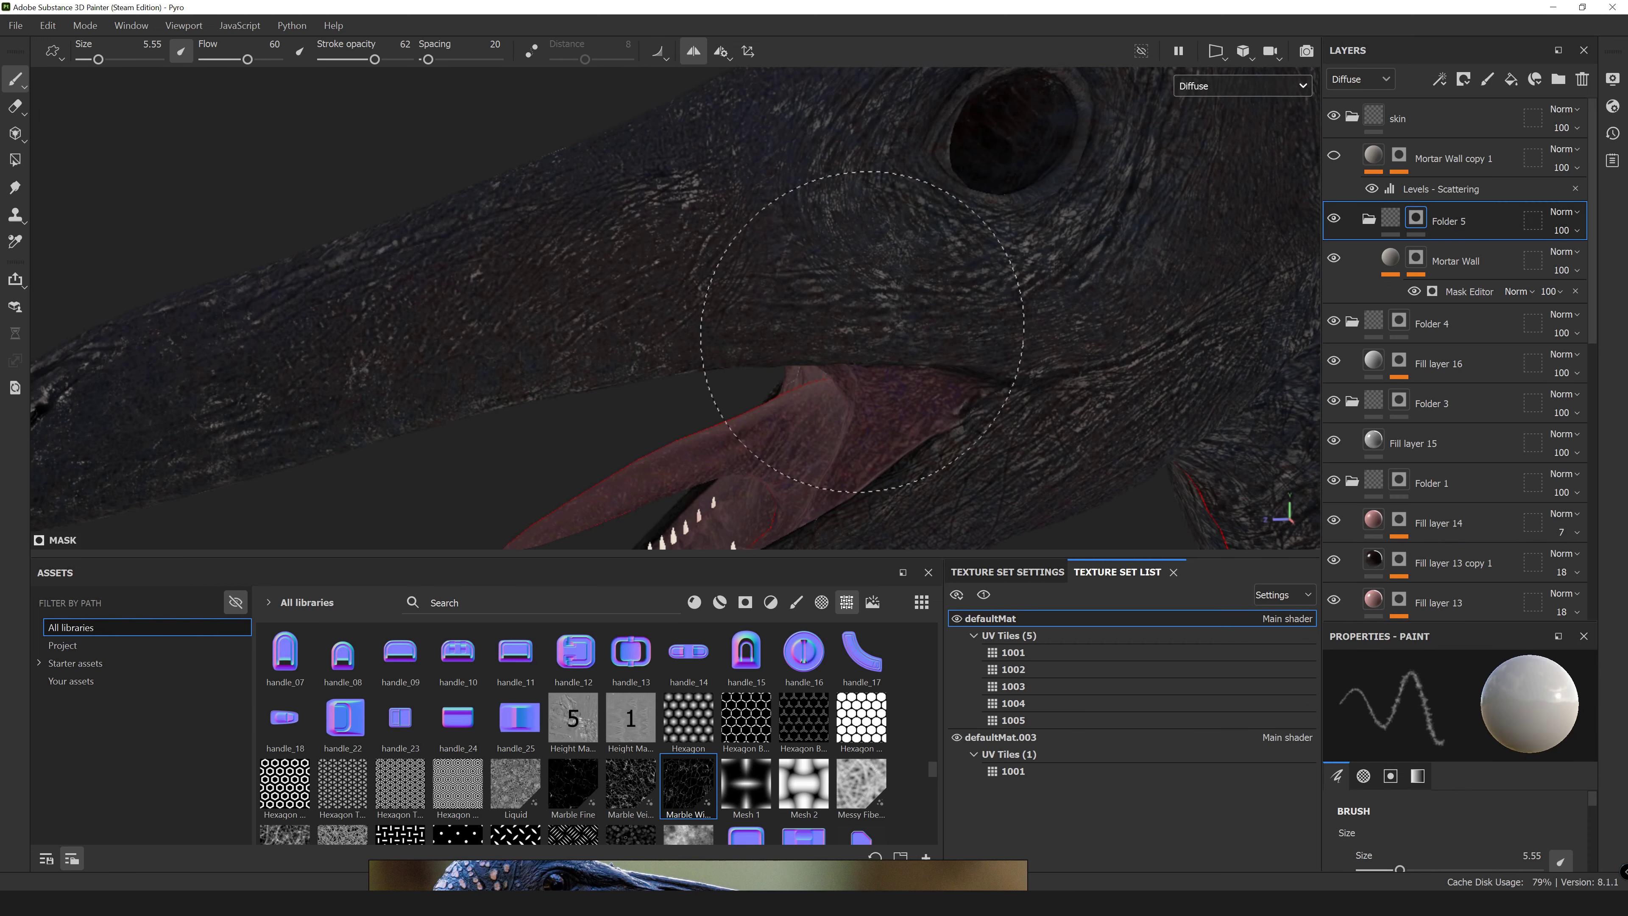
Paint wrinkle detail over the head, eye, beak and neck skin.
left_click_drag(567, 304, 490, 237, "alt")
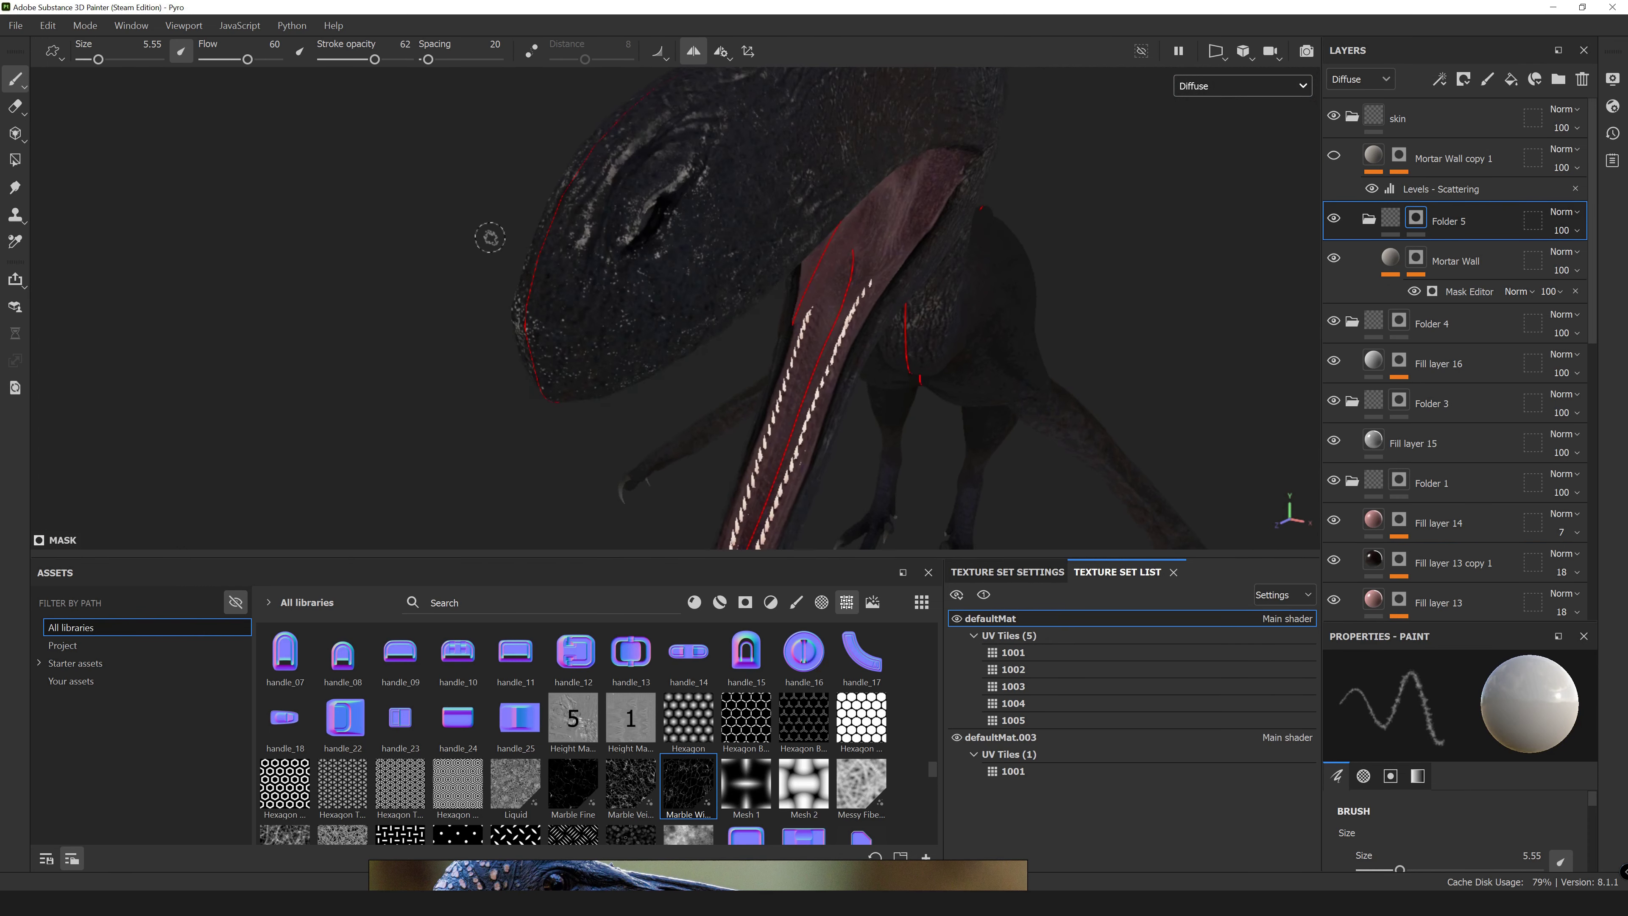
mouse_move(572, 338)
left_mouse_down("alt")
mouse_move(435, 334)
mouse_move(442, 190)
left_mouse_up("alt")
scroll(442, 189, "down", 5)
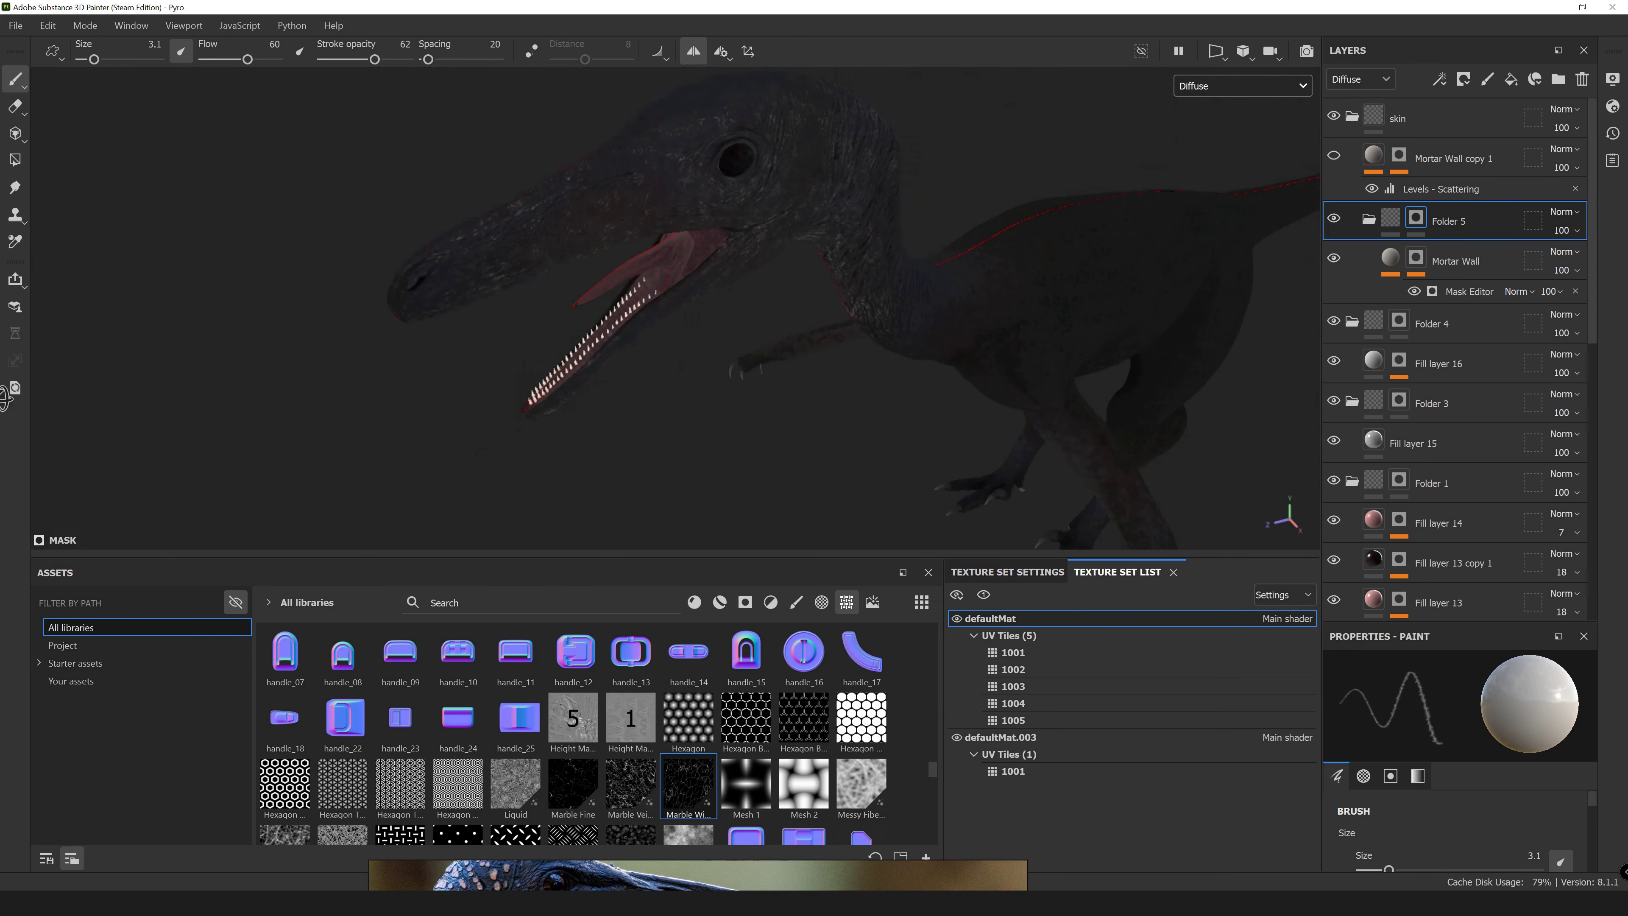
scroll(442, 189, "up", 6)
left_click_drag(544, 347, 907, 199, "alt")
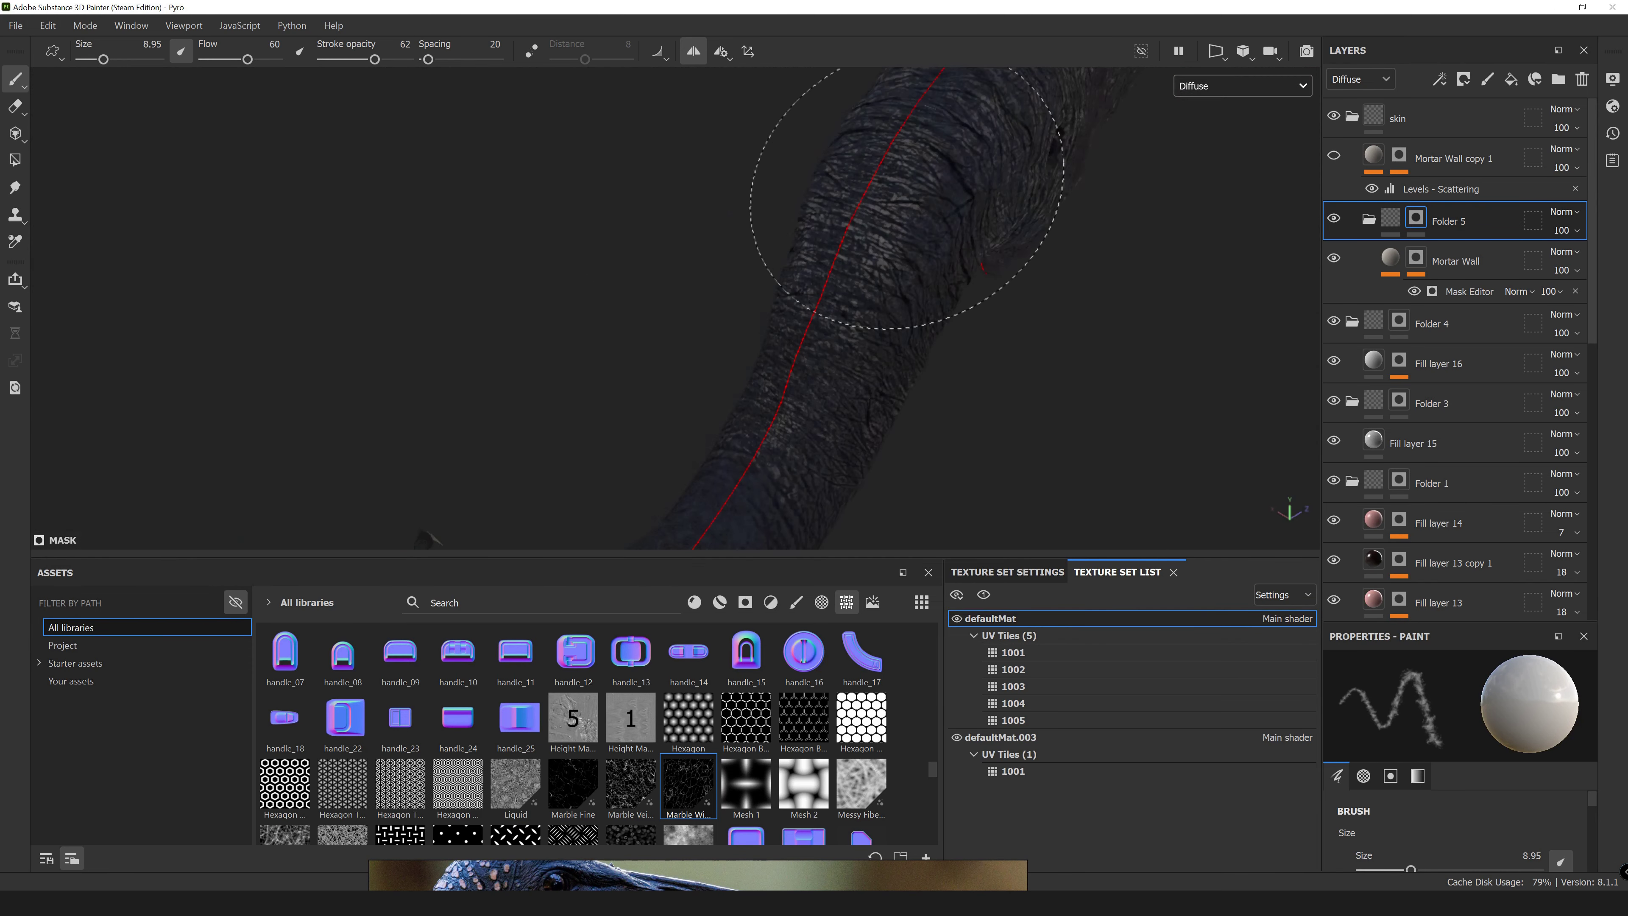
Switch the viewport to Material view and inspect the neck skin and beak.
key("m")
left_click_drag(744, 417, 647, 502, "alt")
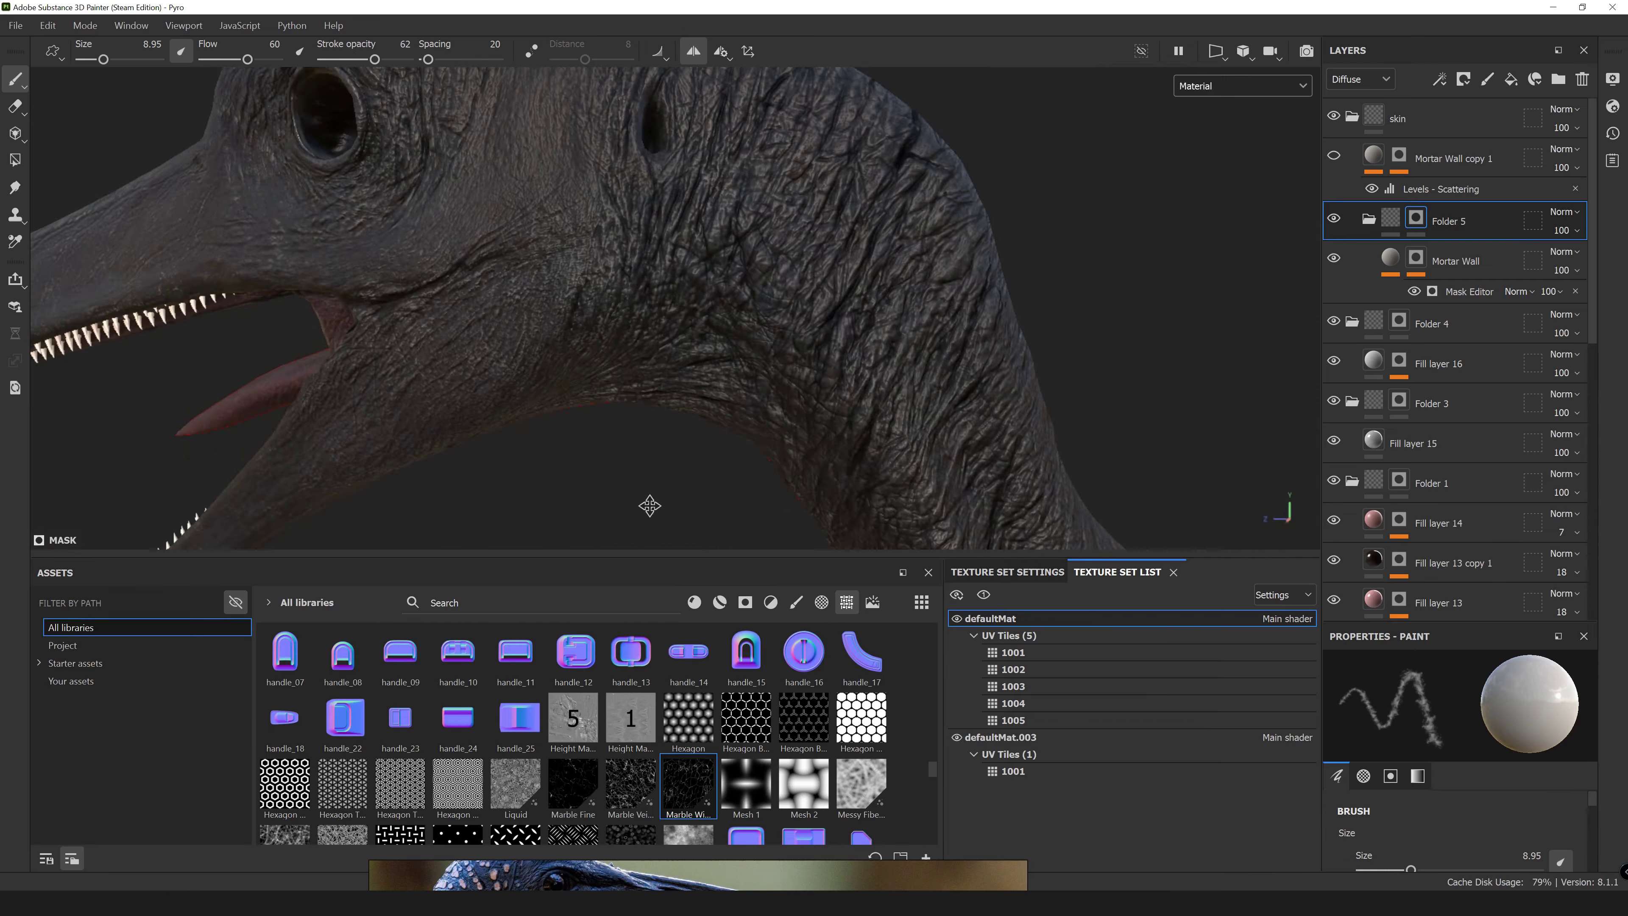
scroll(789, 237, "up", 4)
scroll(789, 238, "down", 5)
scroll(364, 418, "up", 4)
left_click_drag(363, 418, 298, 305, "alt")
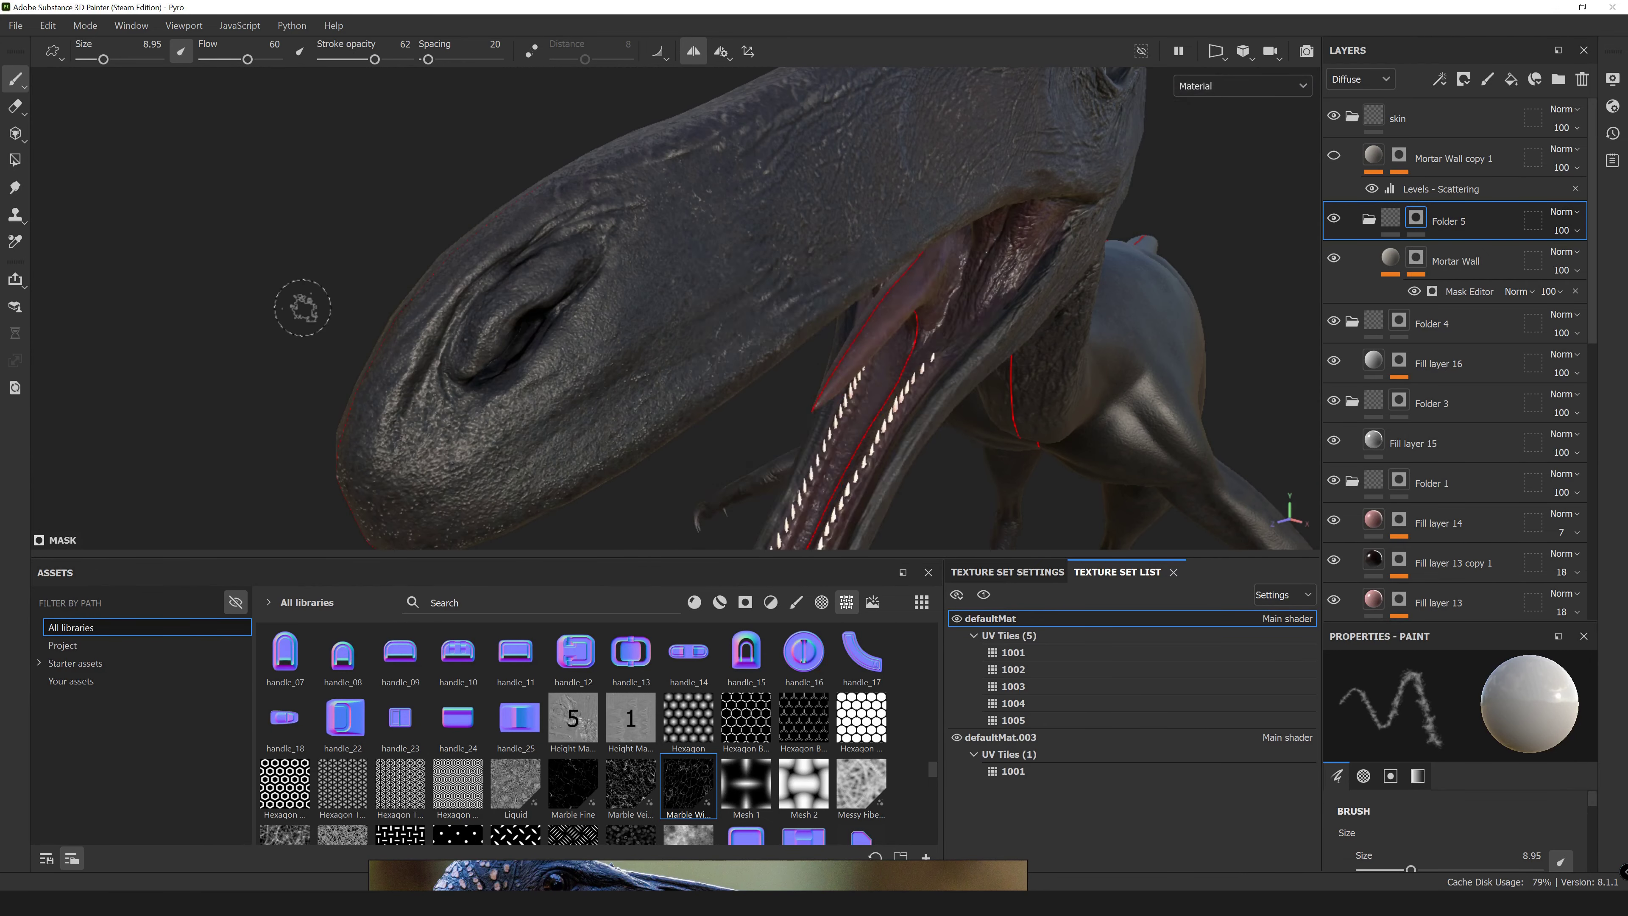
scroll(548, 380, "up", 3)
right_click_drag(577, 379, 549, 380, "ctrl")
scroll(453, 406, "down", 3)
mouse_move(530, 255)
left_mouse_down("alt")
mouse_move(134, 455)
mouse_move(274, 360)
left_mouse_up("alt")
Review the beak and mouth from several angles, then bring up Export textures with Ctrl+Shift+E.
scroll(134, 455, "up", 4)
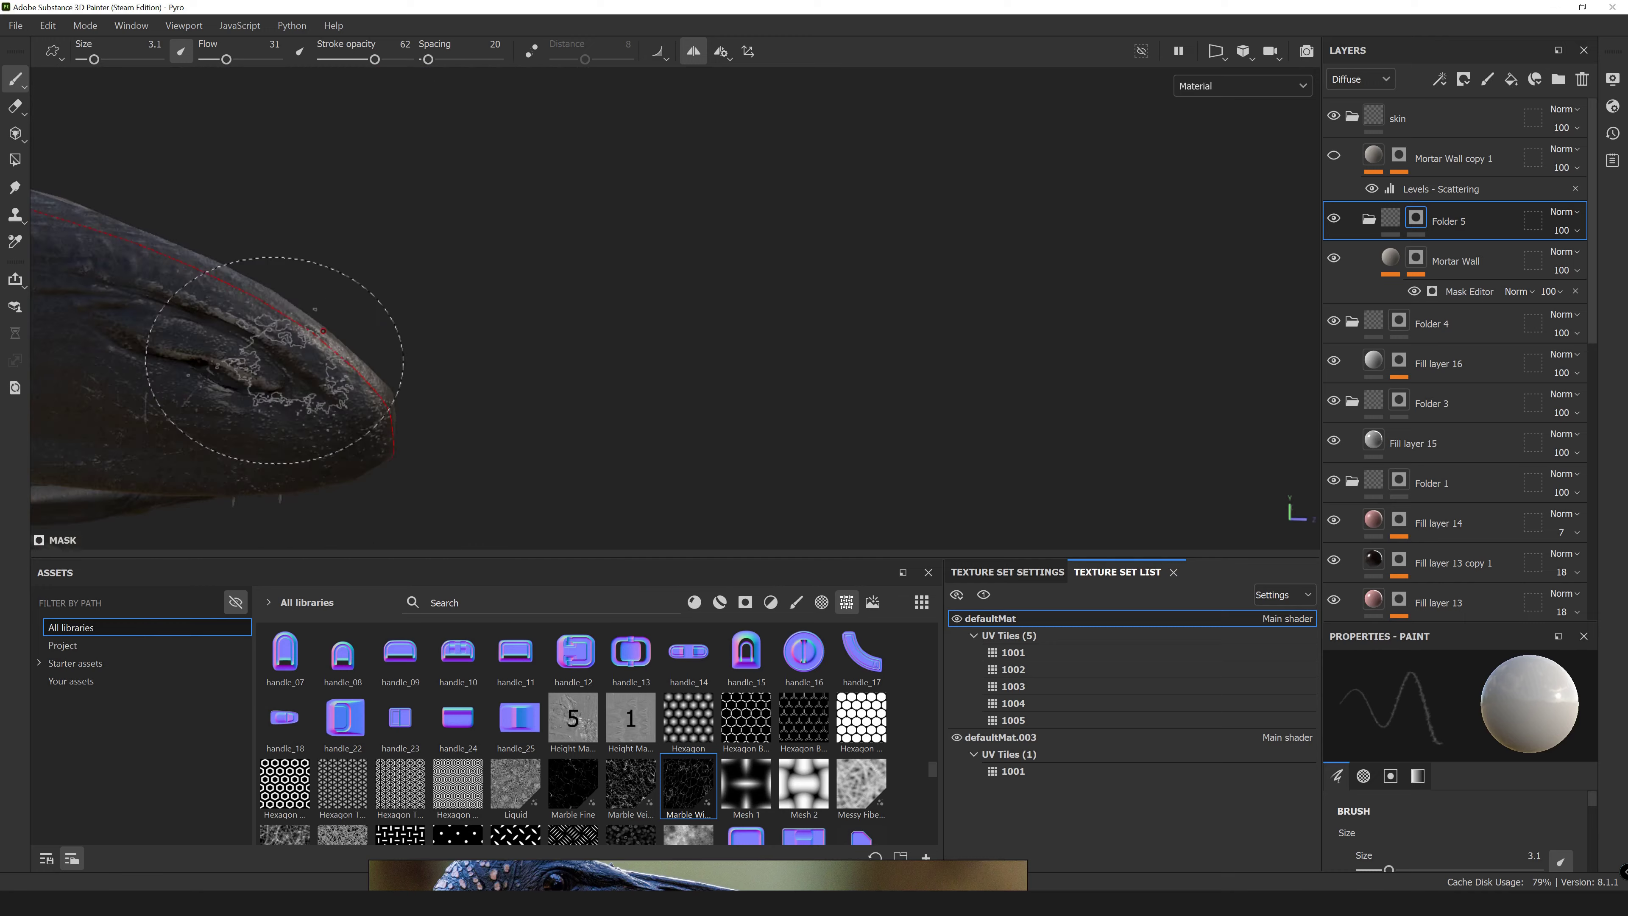
scroll(672, 345, "up", 3)
mouse_move(673, 345)
left_mouse_down("alt")
mouse_move(545, 400)
mouse_move(513, 385)
left_mouse_up("alt")
scroll(512, 385, "down", 3)
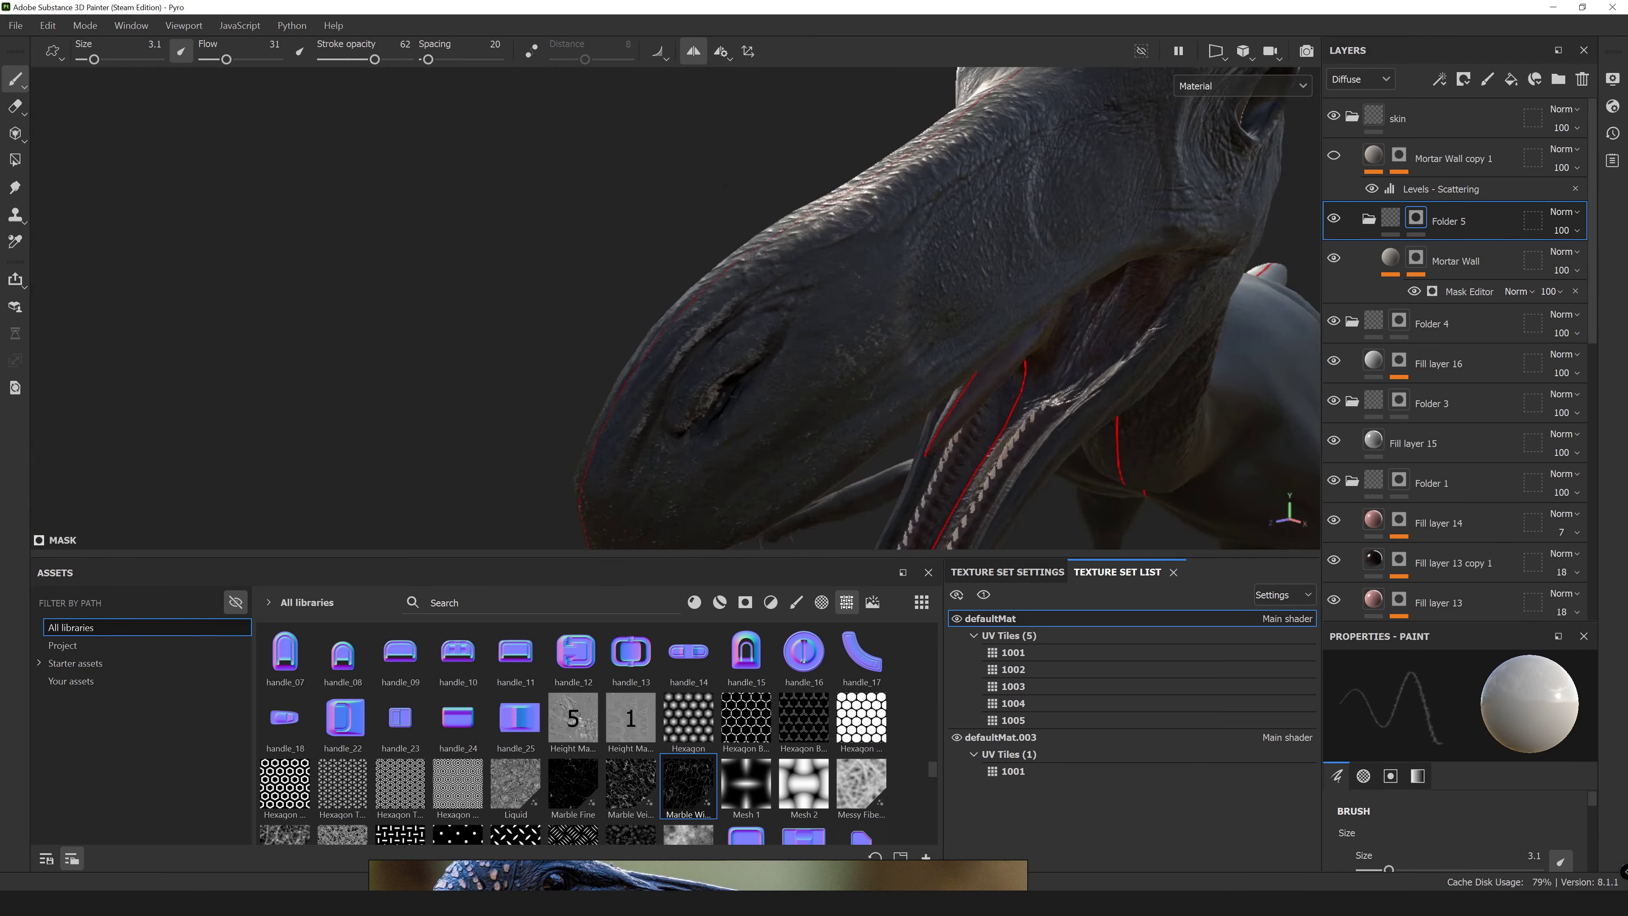
left_click_drag(651, 346, 528, 255, "alt")
scroll(846, 298, "up", 5)
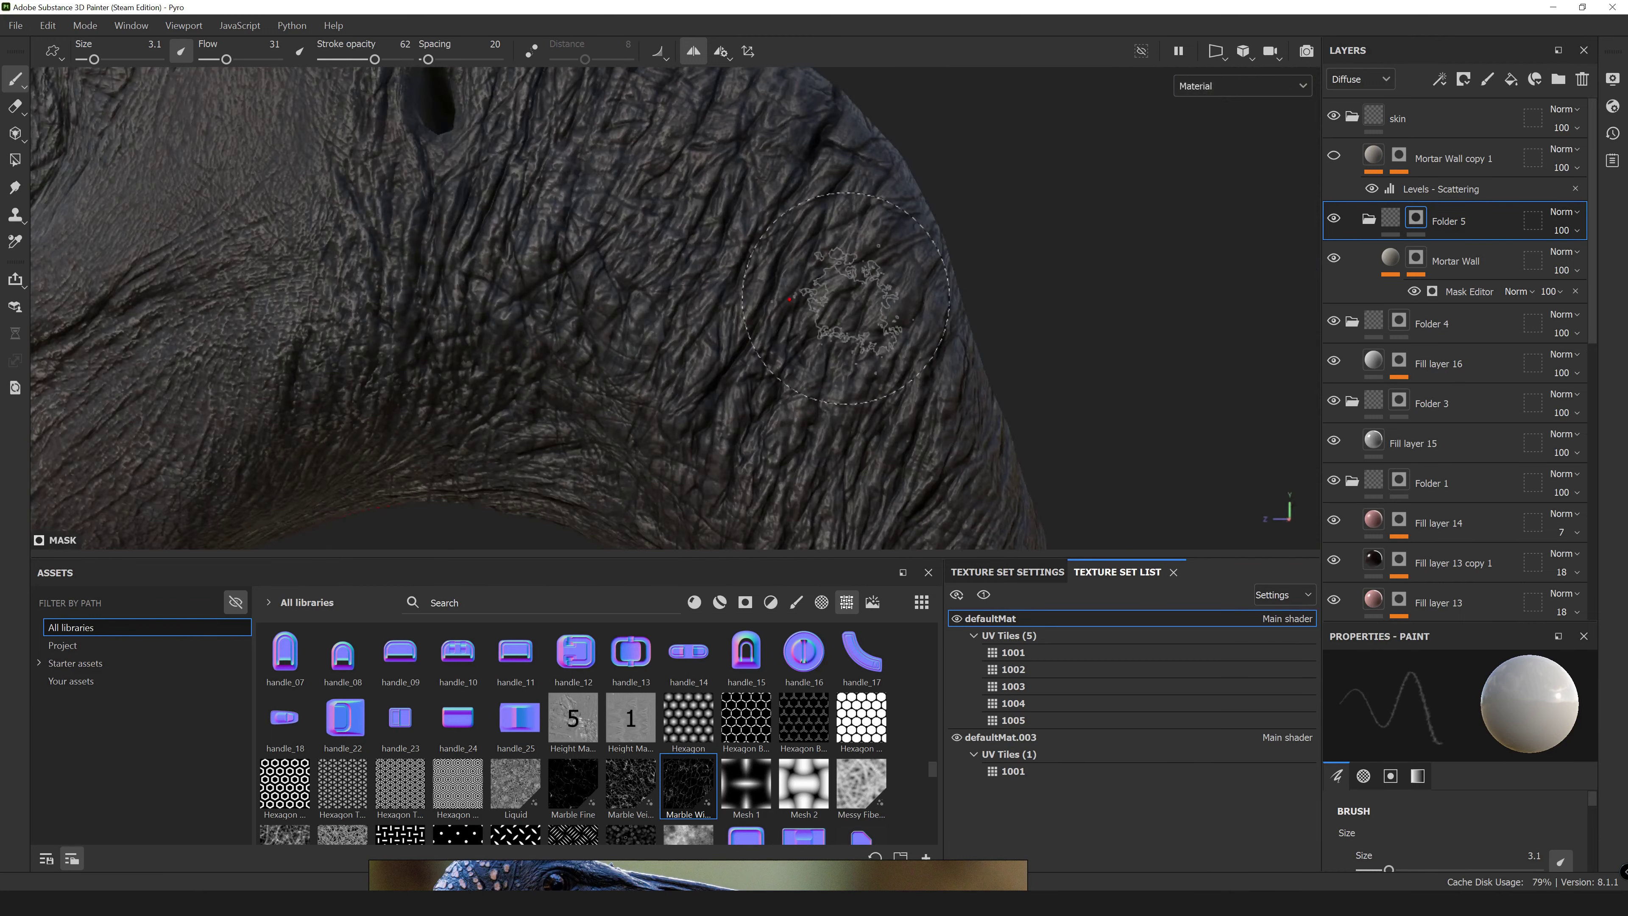
scroll(511, 234, "down", 5)
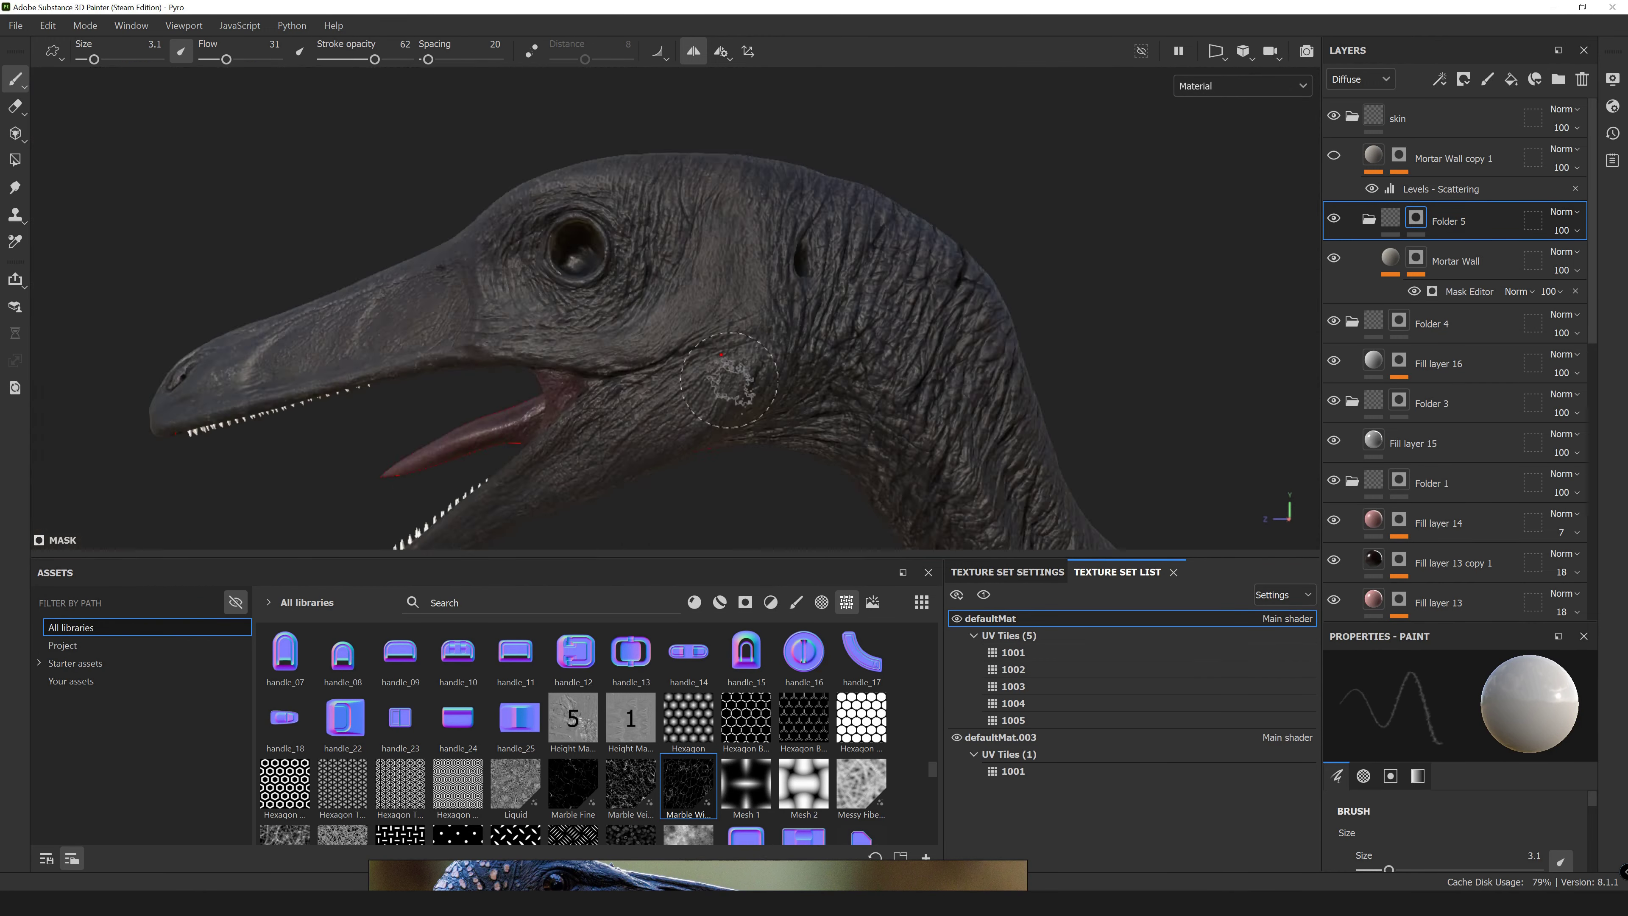
scroll(511, 234, "up", 4)
scroll(511, 234, "down", 4)
key("ctrl+shift+e")
Duplicate the Arnold (AiStandard) template and export defaultMat textures with Arnold (AiStandard)_copy.
right_click(436, 238)
left_click(448, 271)
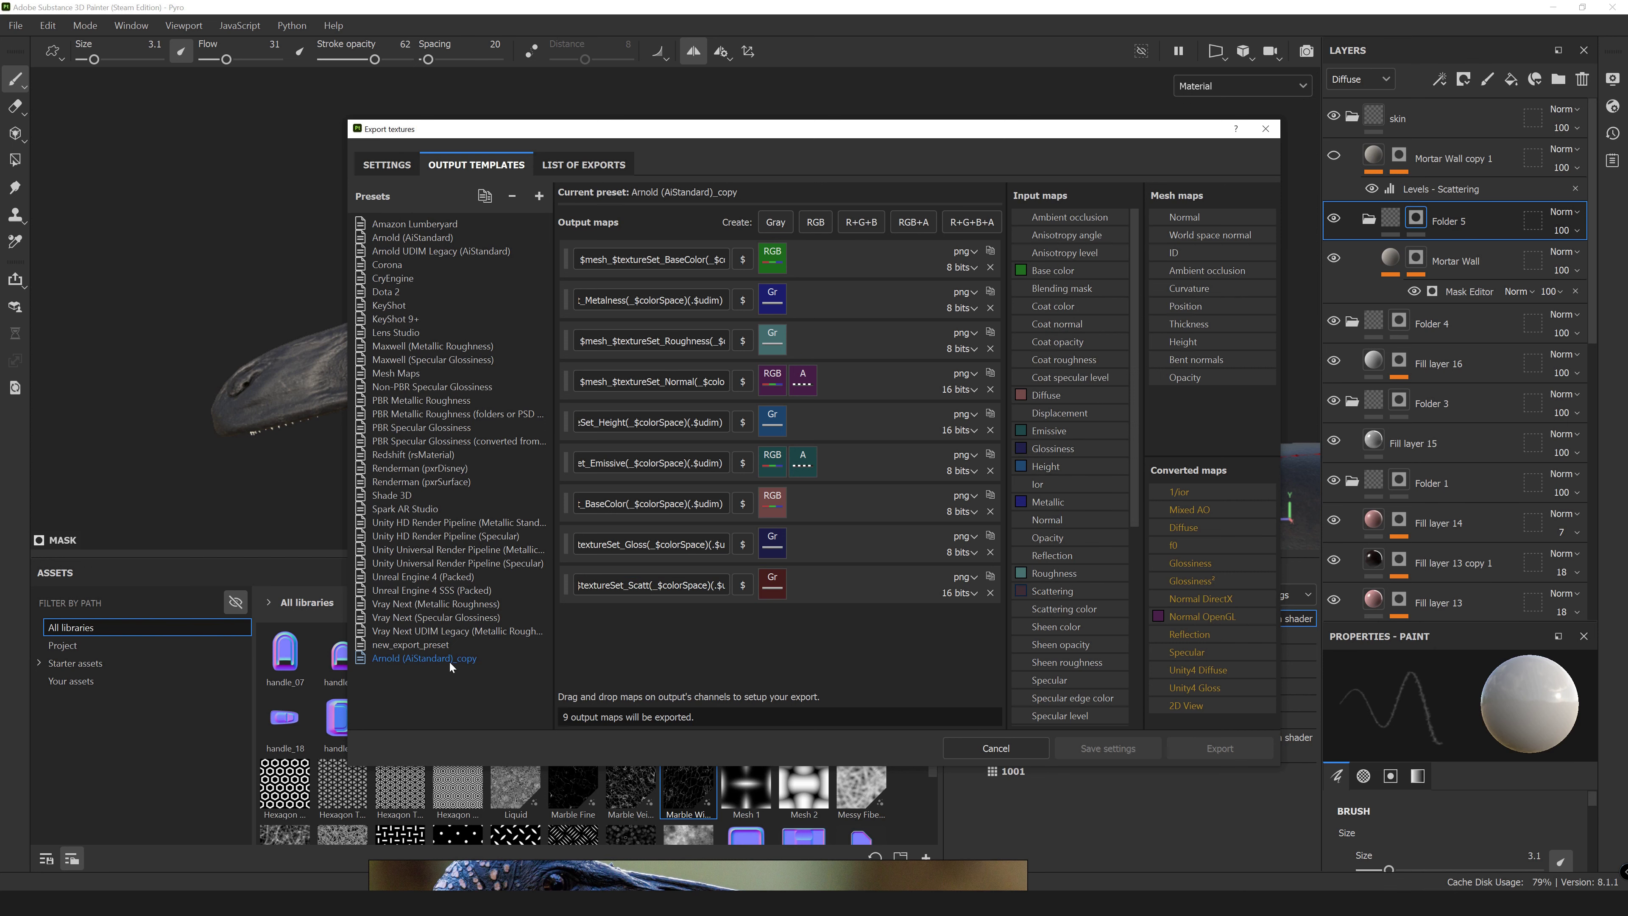
left_click(387, 164)
left_click(968, 265)
left_click(833, 360)
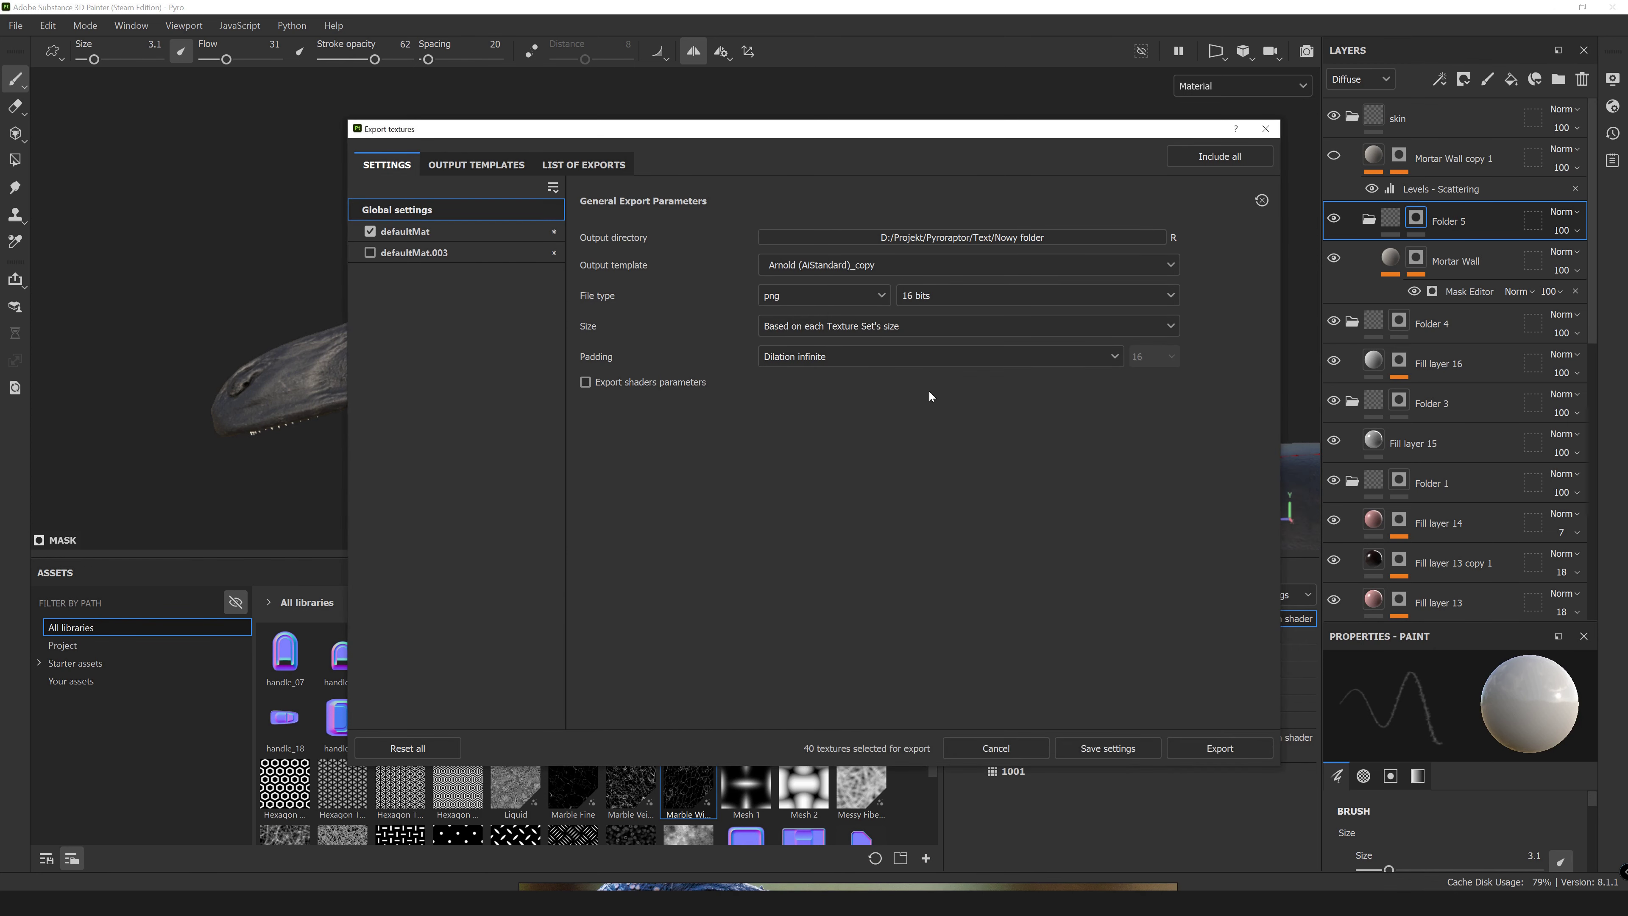
scroll(853, 560, "down", 1)
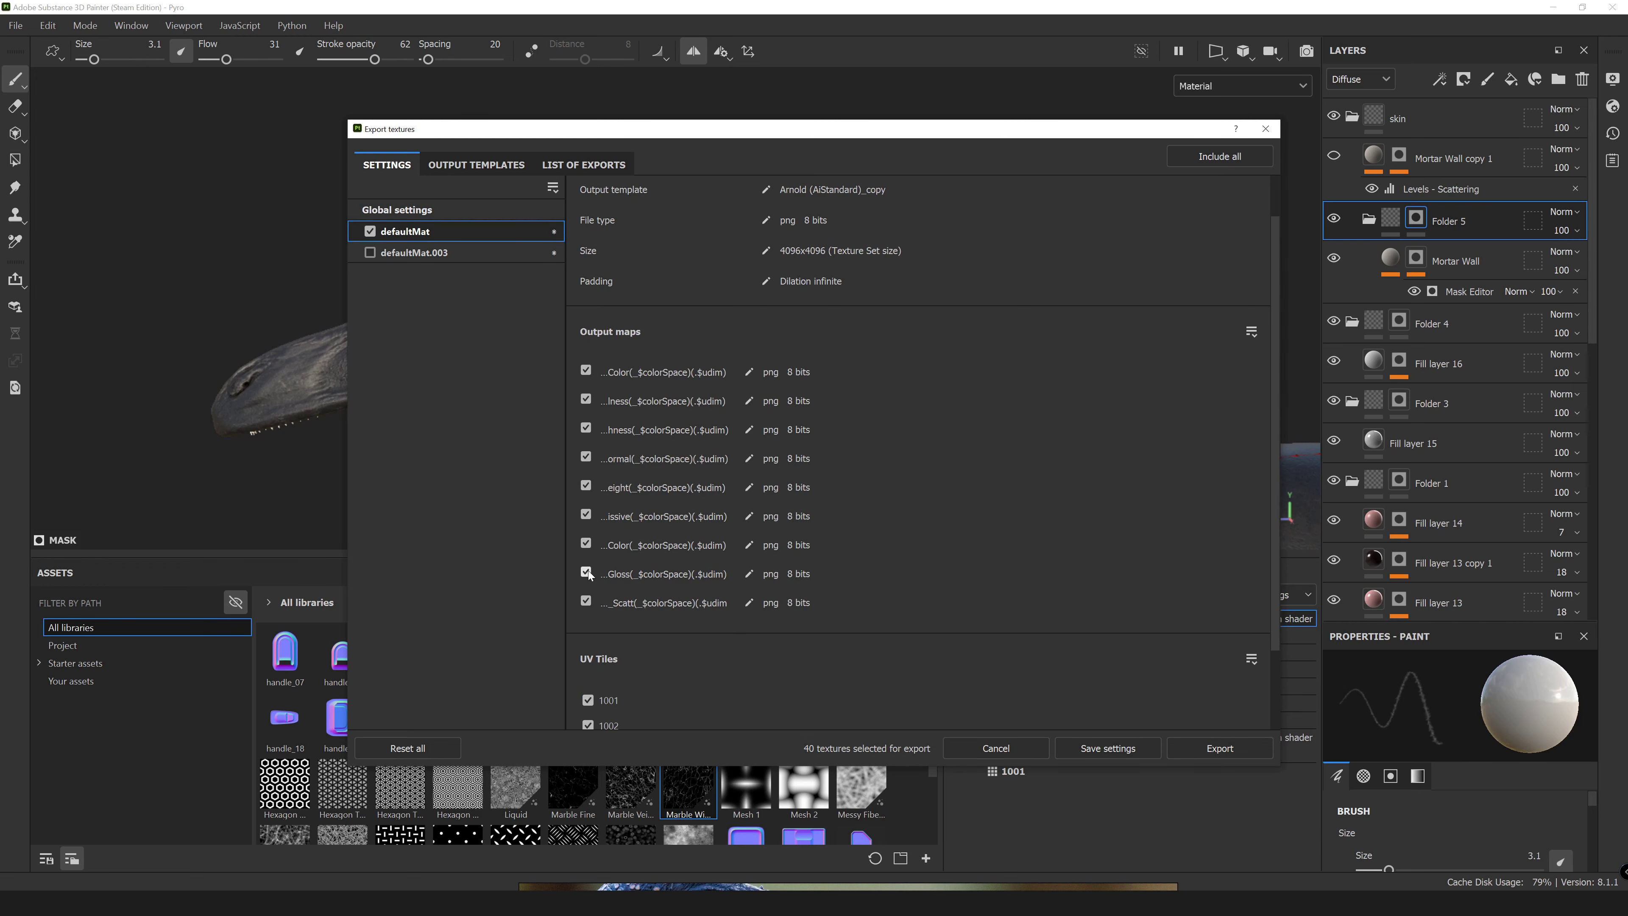
left_click(1215, 746)
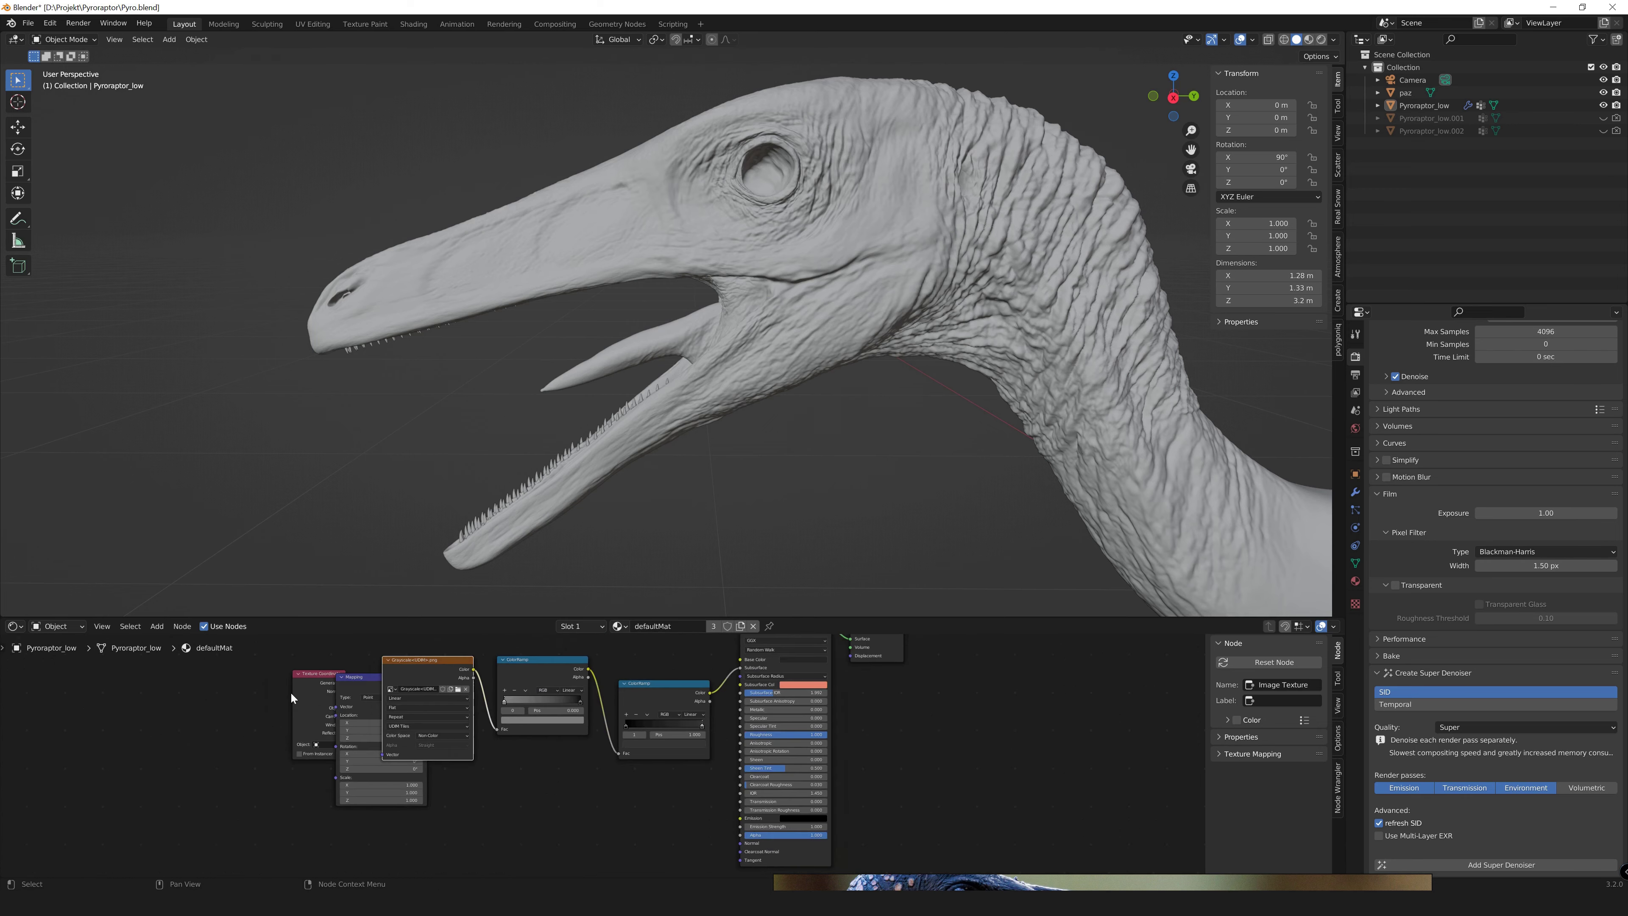
Load the exported BaseColor PNG into an Image Texture node.
middle_click_drag(670, 673, 744, 634)
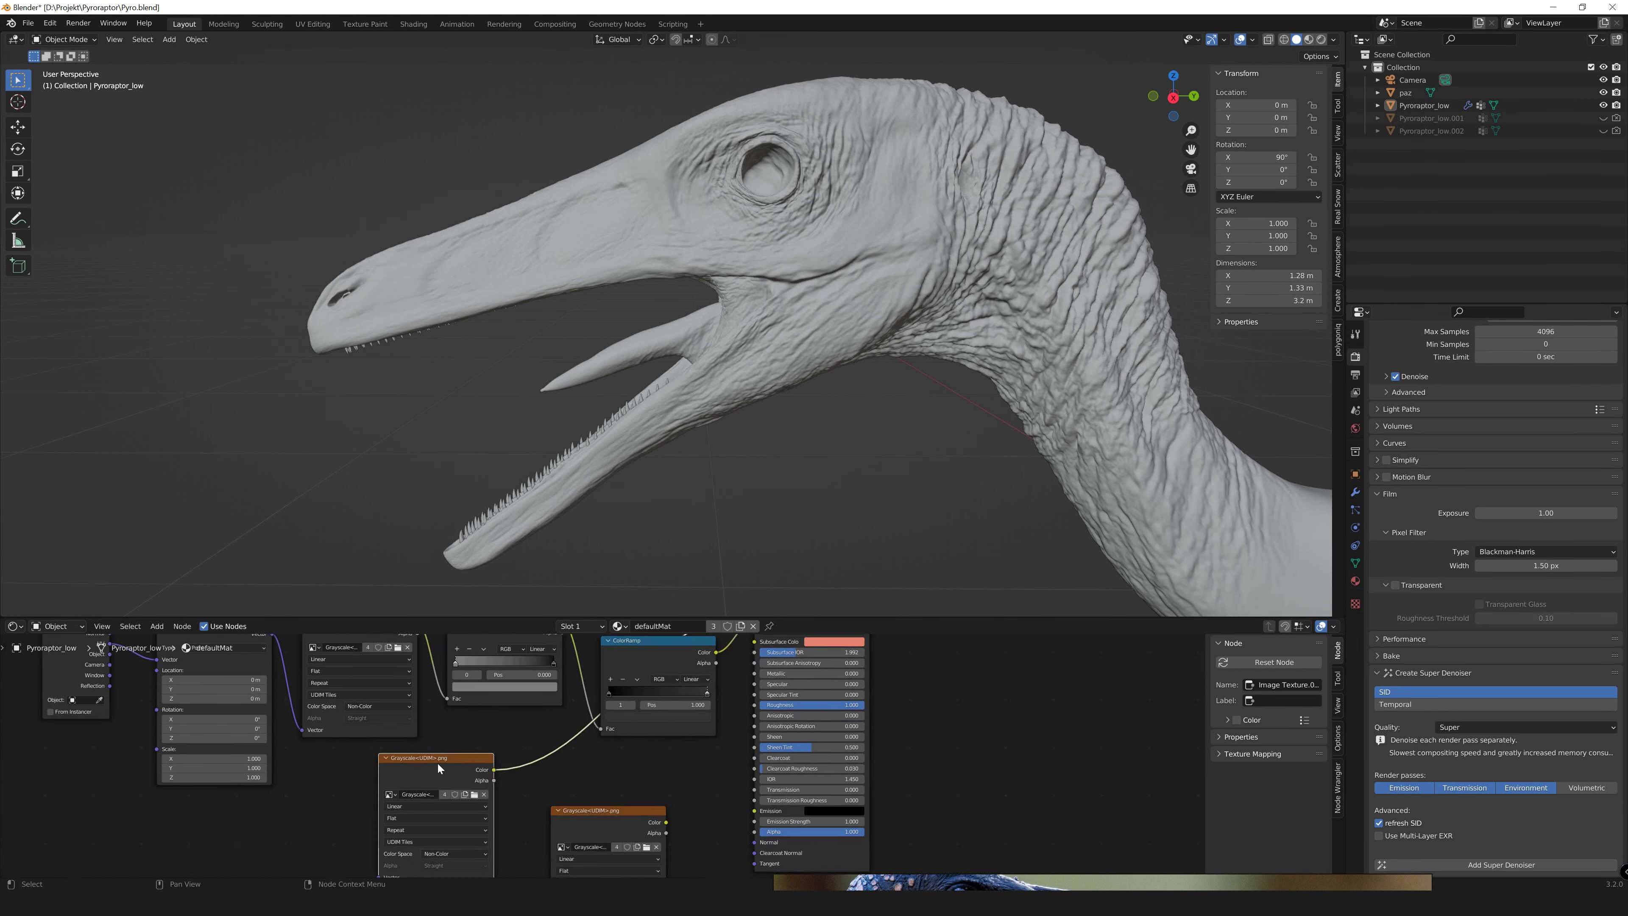
left_click(506, 753)
double_click(575, 527)
middle_click_drag(631, 809, 663, 705)
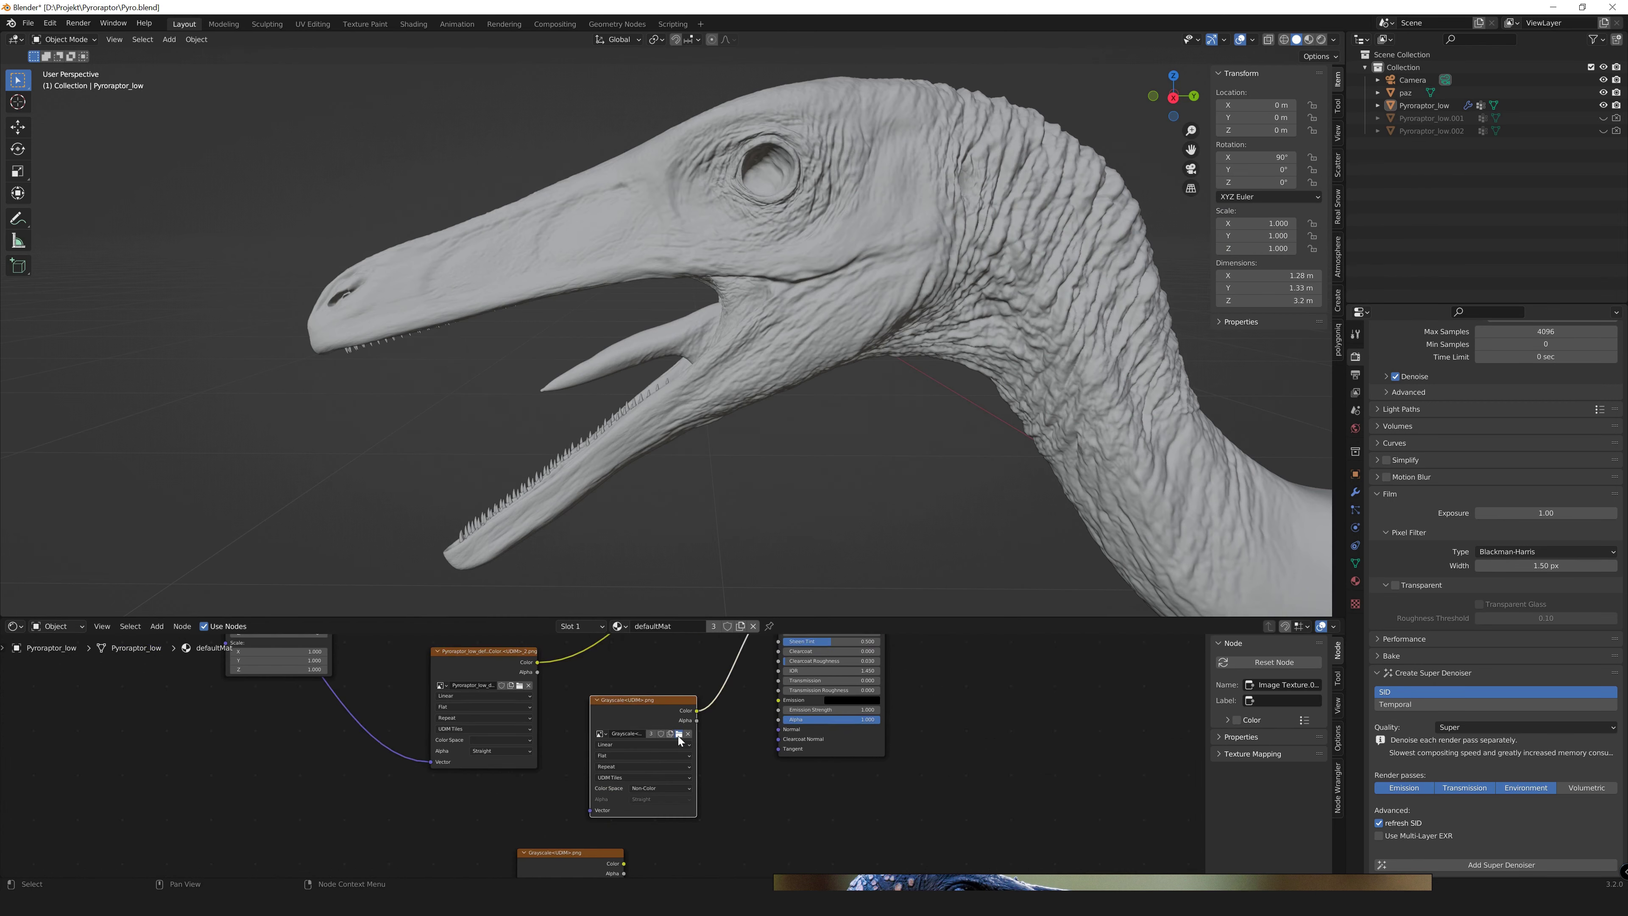
Add a second Image Texture with the Gloss PNG and insert an Invert node on its link.
left_click(691, 729)
double_click(472, 211)
left_click(682, 806)
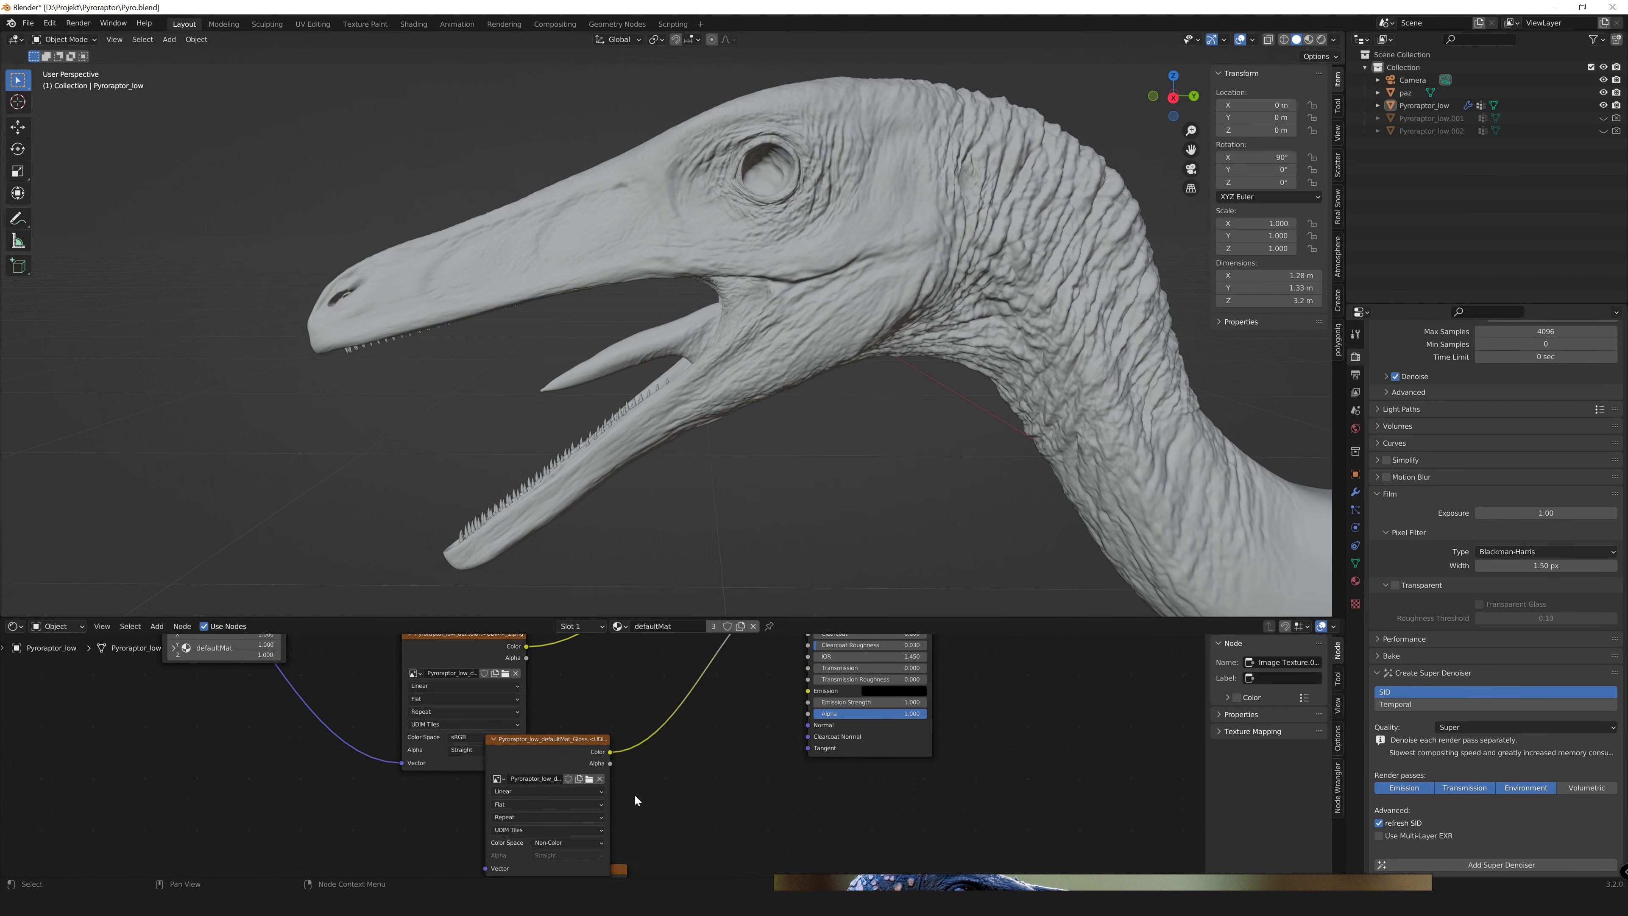
type("inv")
key("Return")
scroll(491, 708, "down", 3)
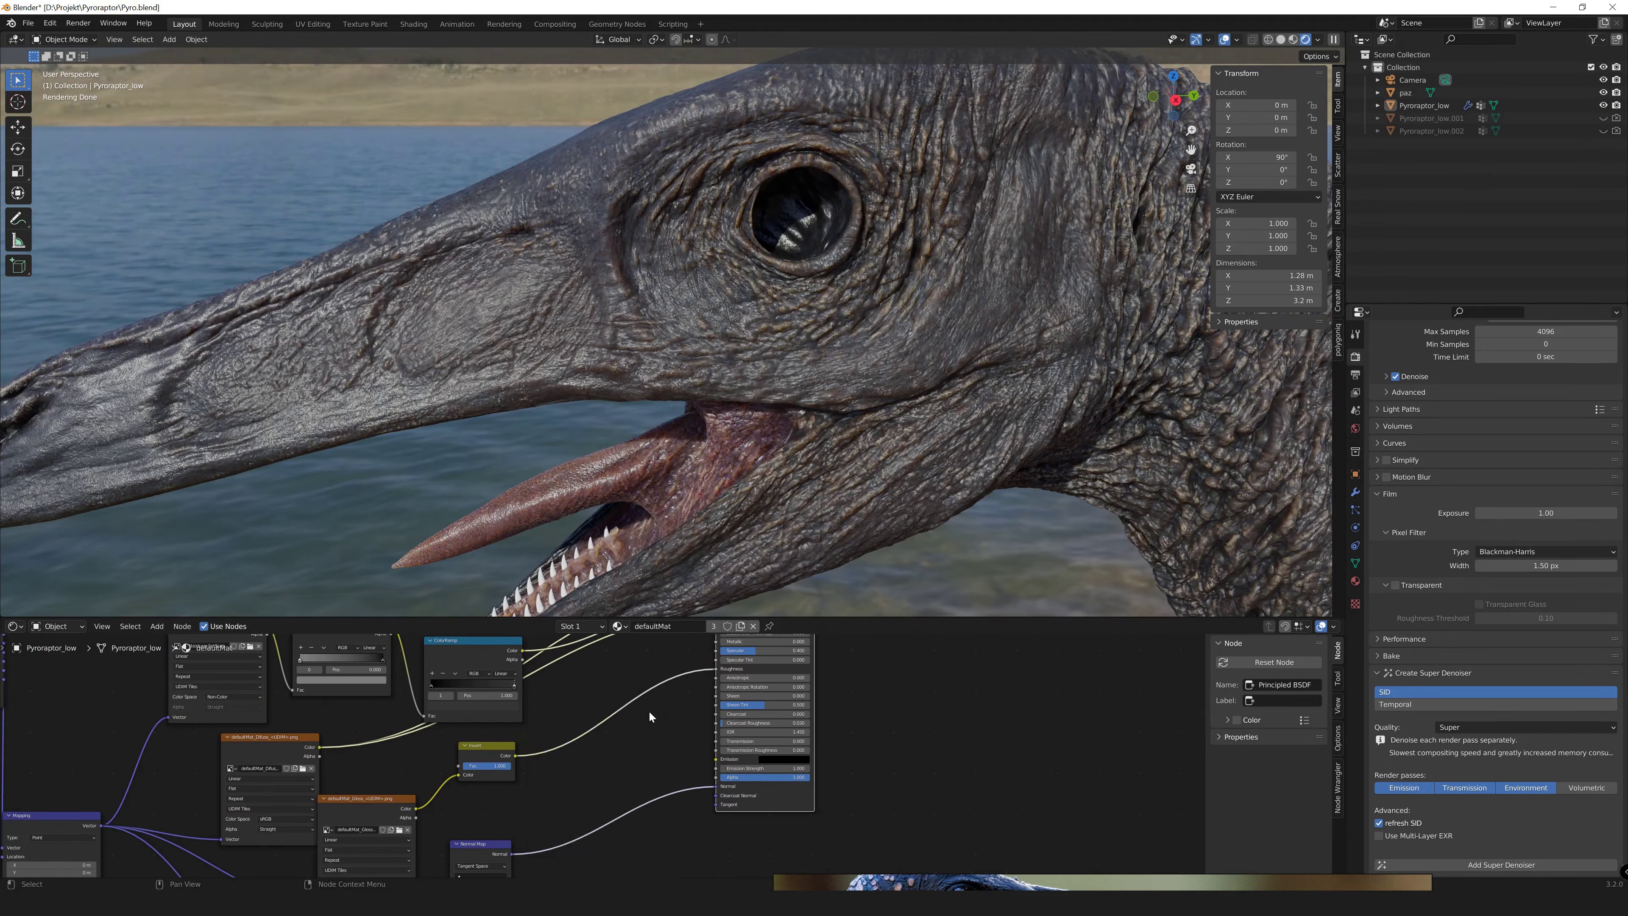
Try an S-shaped RGB Curves node before Roughness, then delete it.
key("shift+a")
left_click(782, 792)
left_click(640, 693)
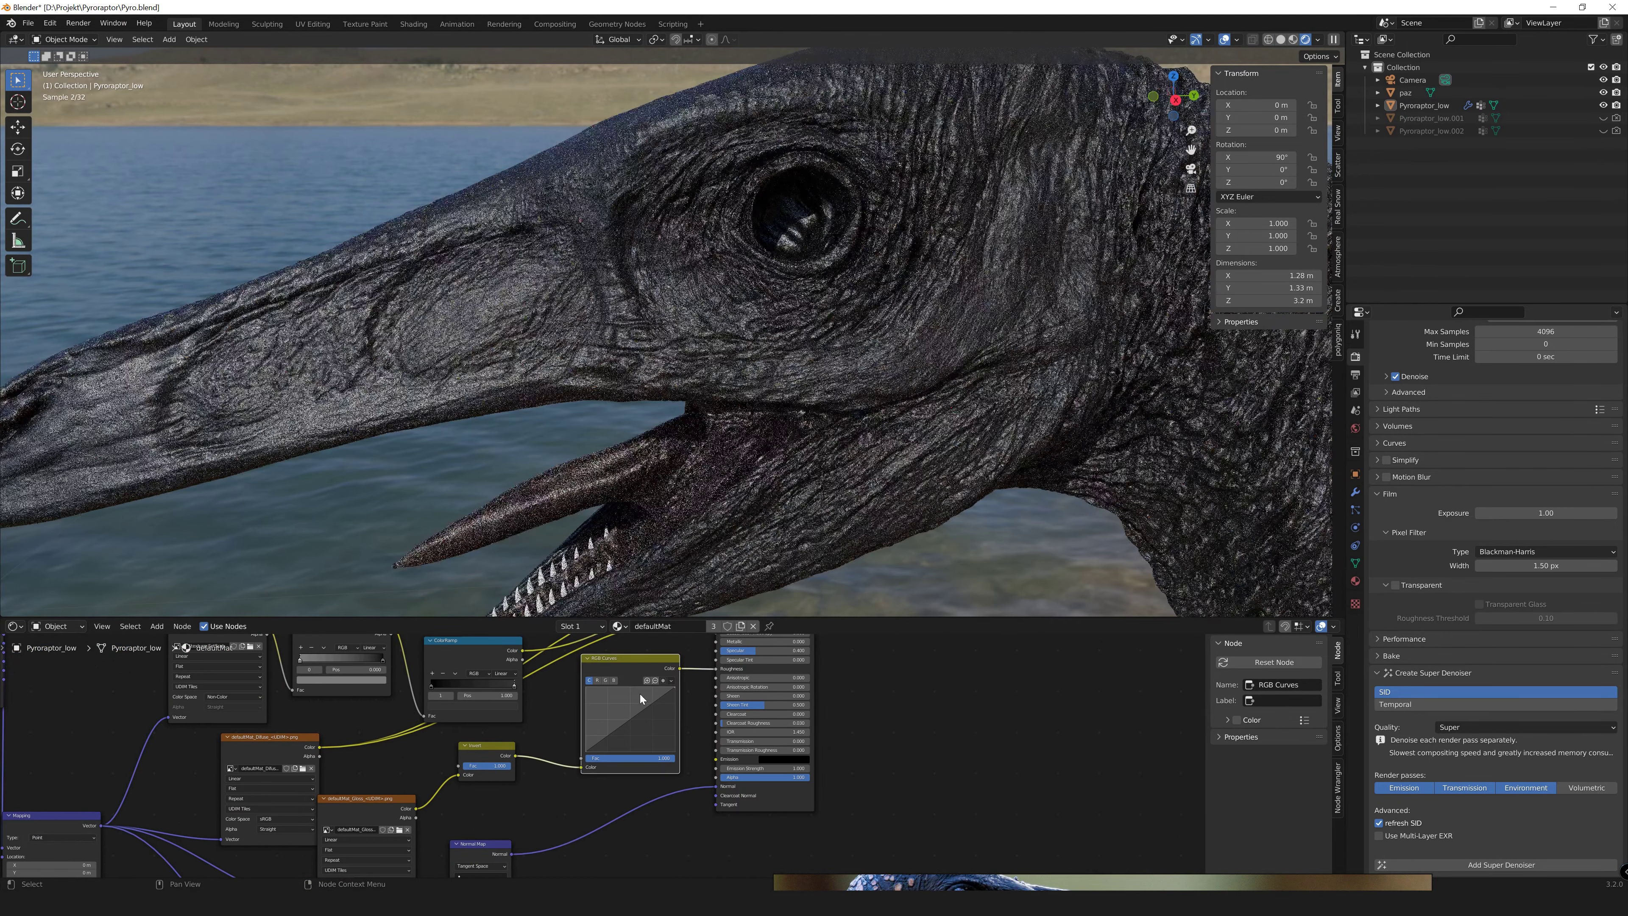
mouse_move(640, 712)
left_mouse_down()
mouse_move(639, 727)
mouse_move(634, 702)
left_mouse_up()
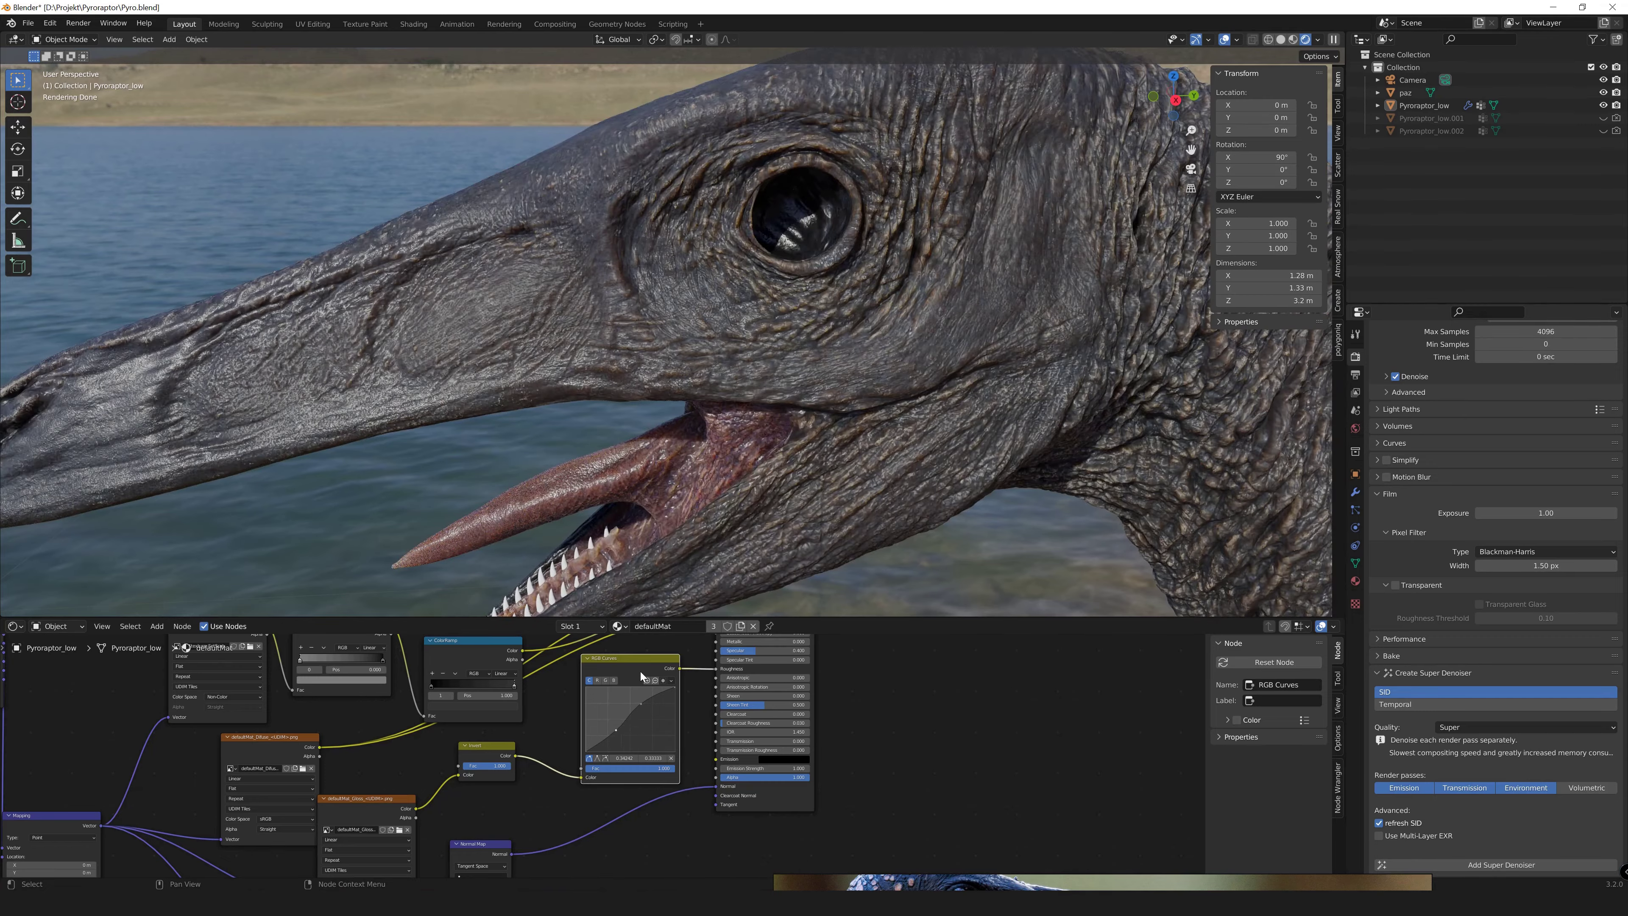
mouse_move(616, 717)
left_mouse_down()
mouse_move(615, 740)
mouse_move(606, 712)
left_mouse_up()
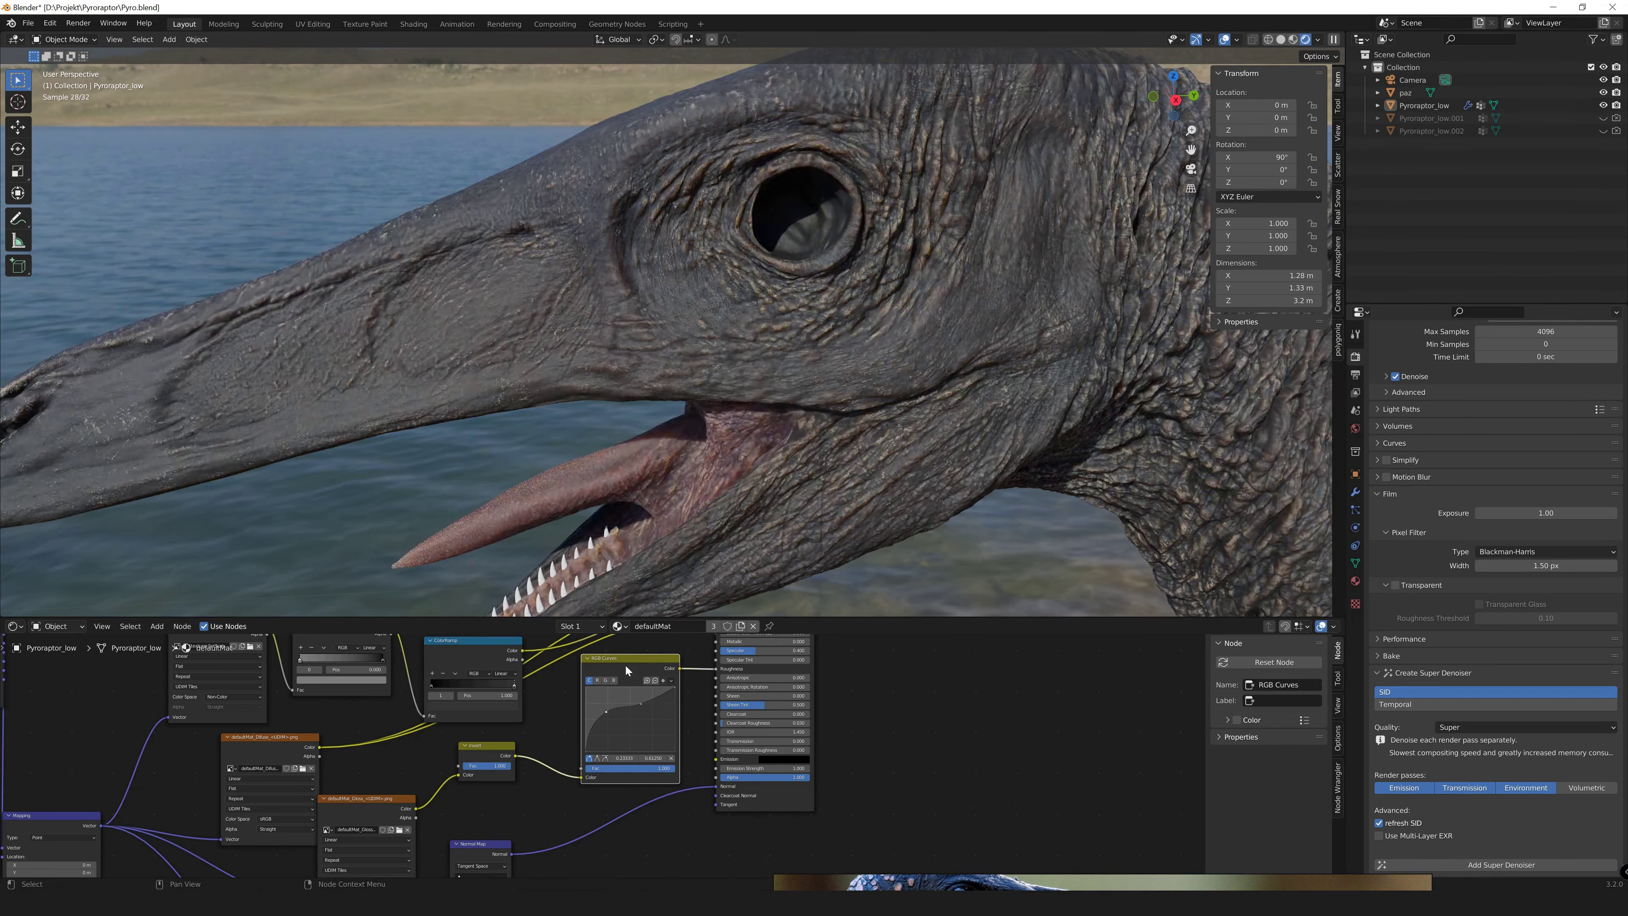
key("x")
Put a ColorRamp on the roughness link with stops at 0.207 and about 0.67.
key("shift+a")
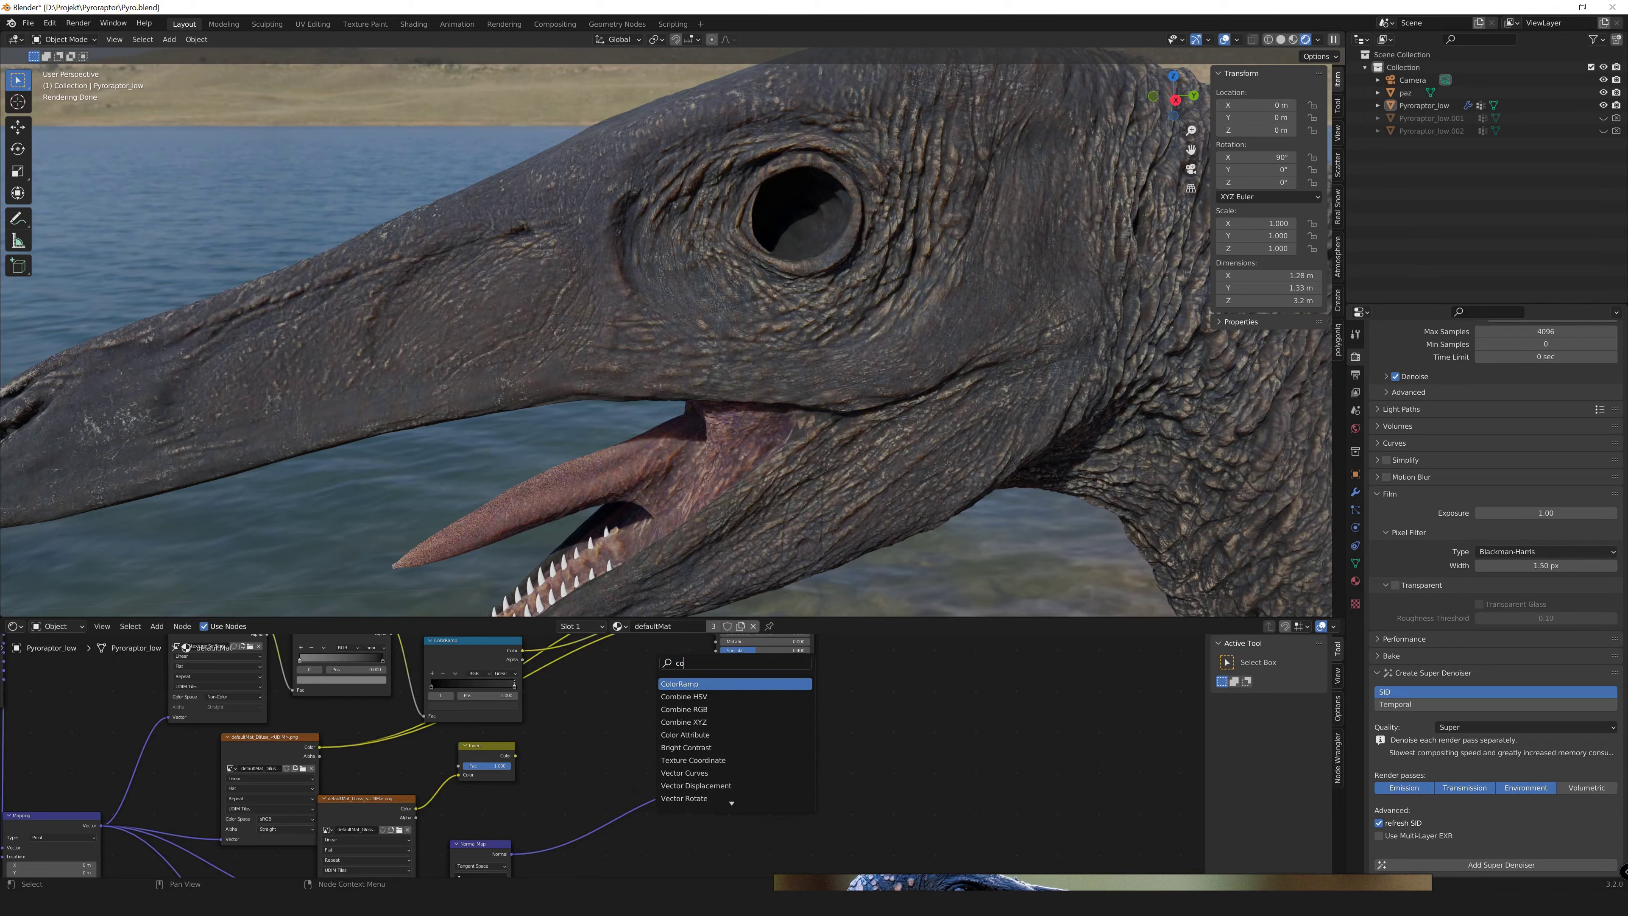
left_click(737, 725)
left_click(634, 722)
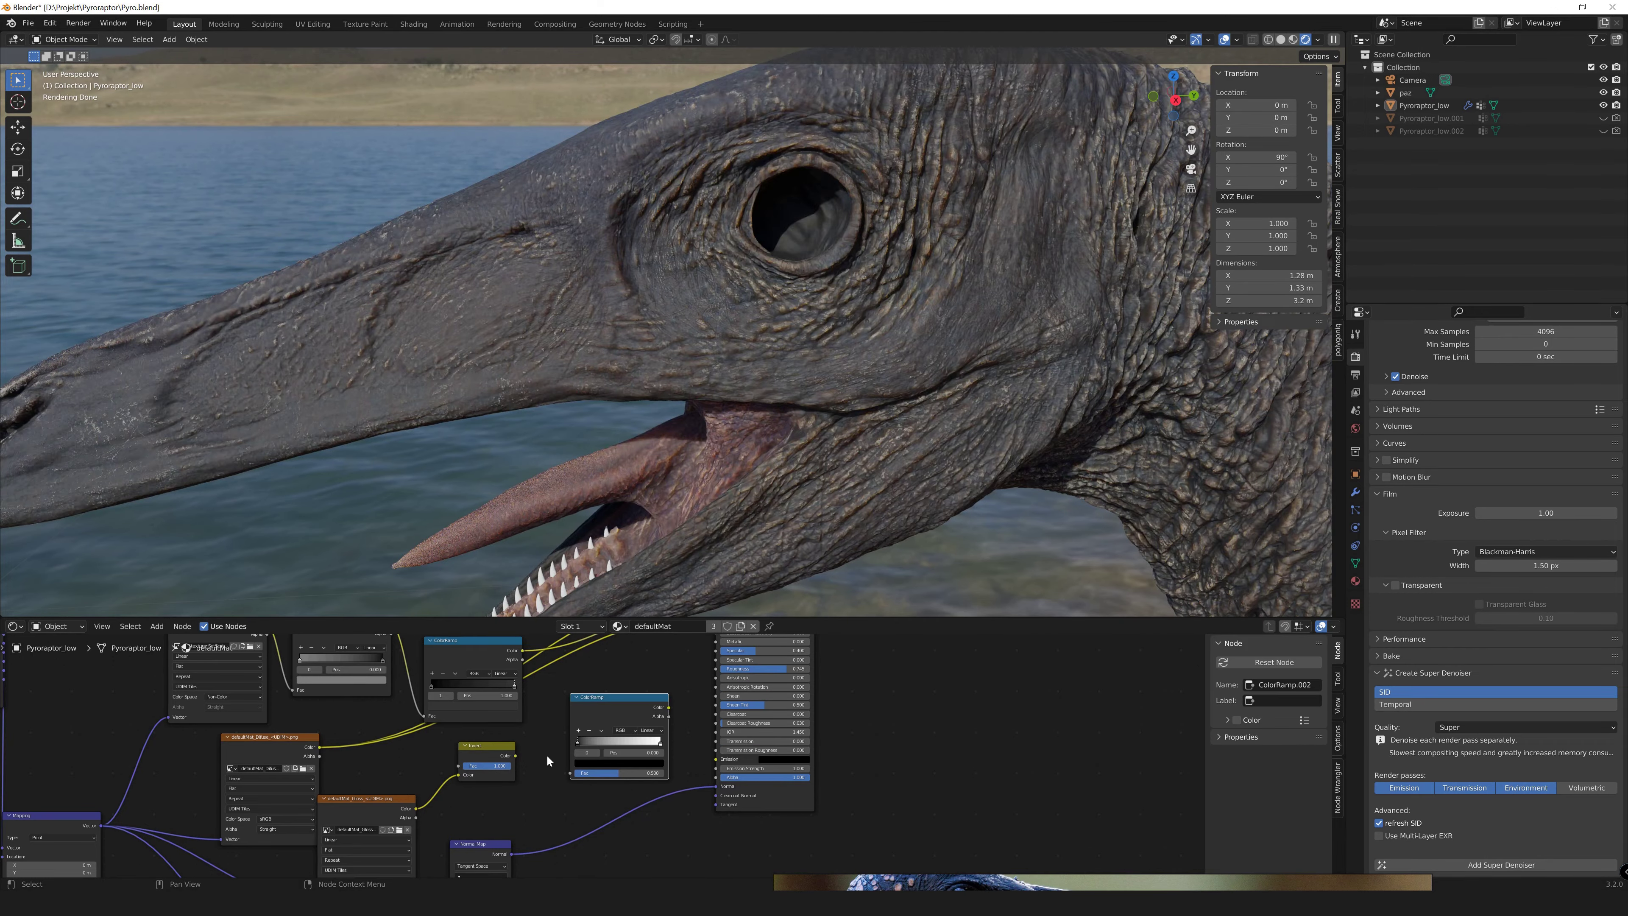
left_click_drag(669, 707, 716, 668)
scroll(615, 752, "up", 1)
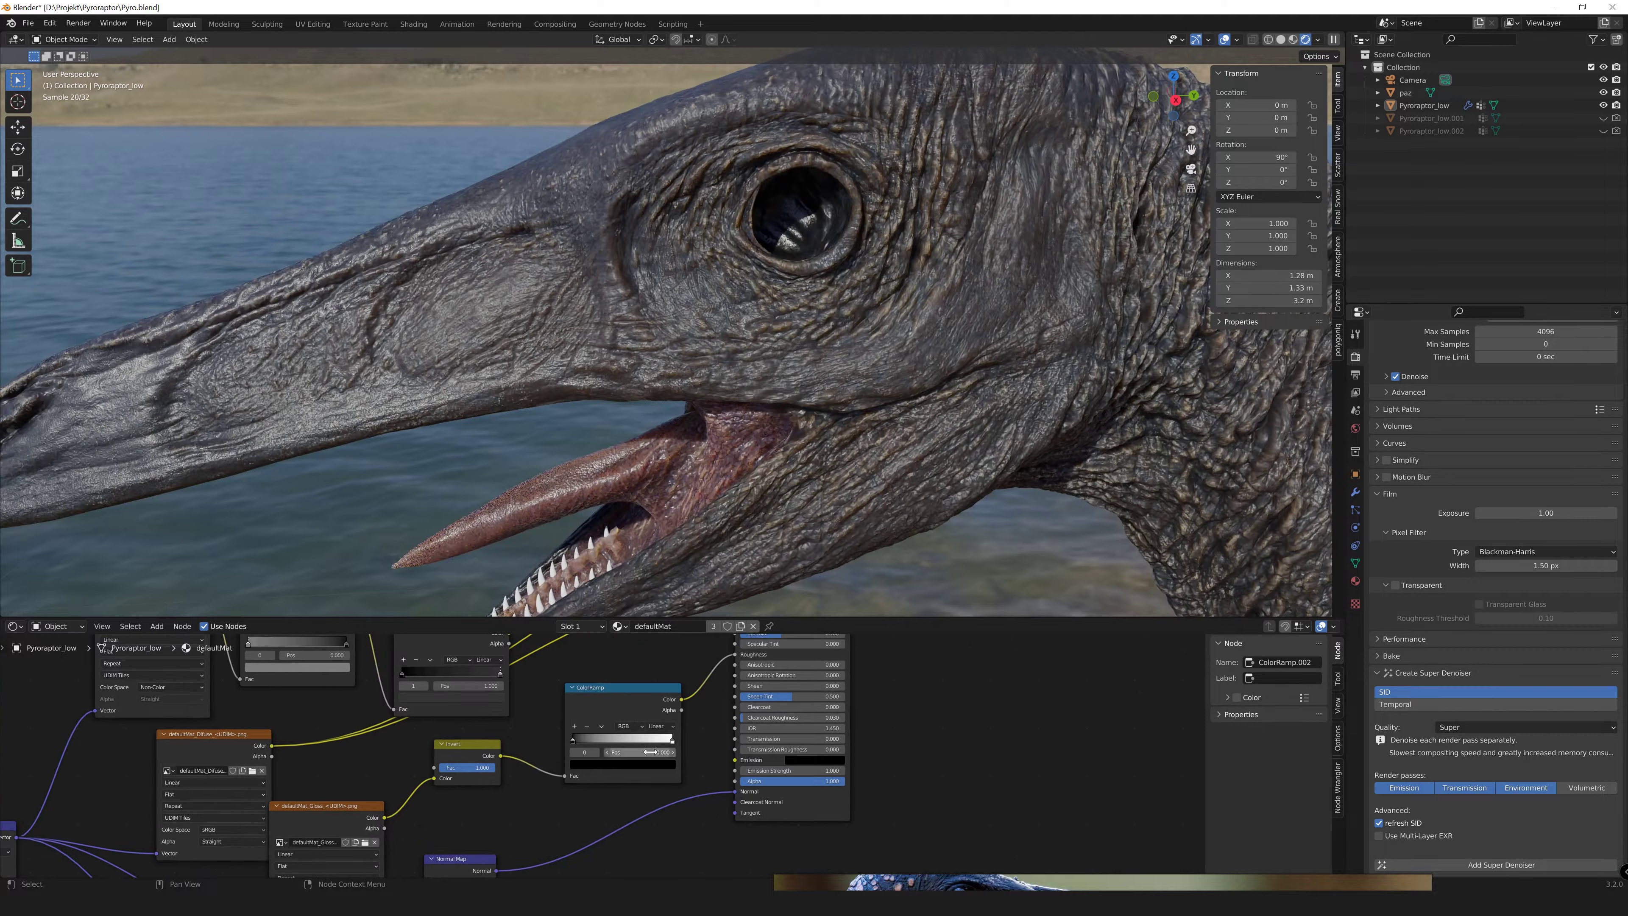
left_click_drag(576, 742, 632, 742)
left_click(600, 737)
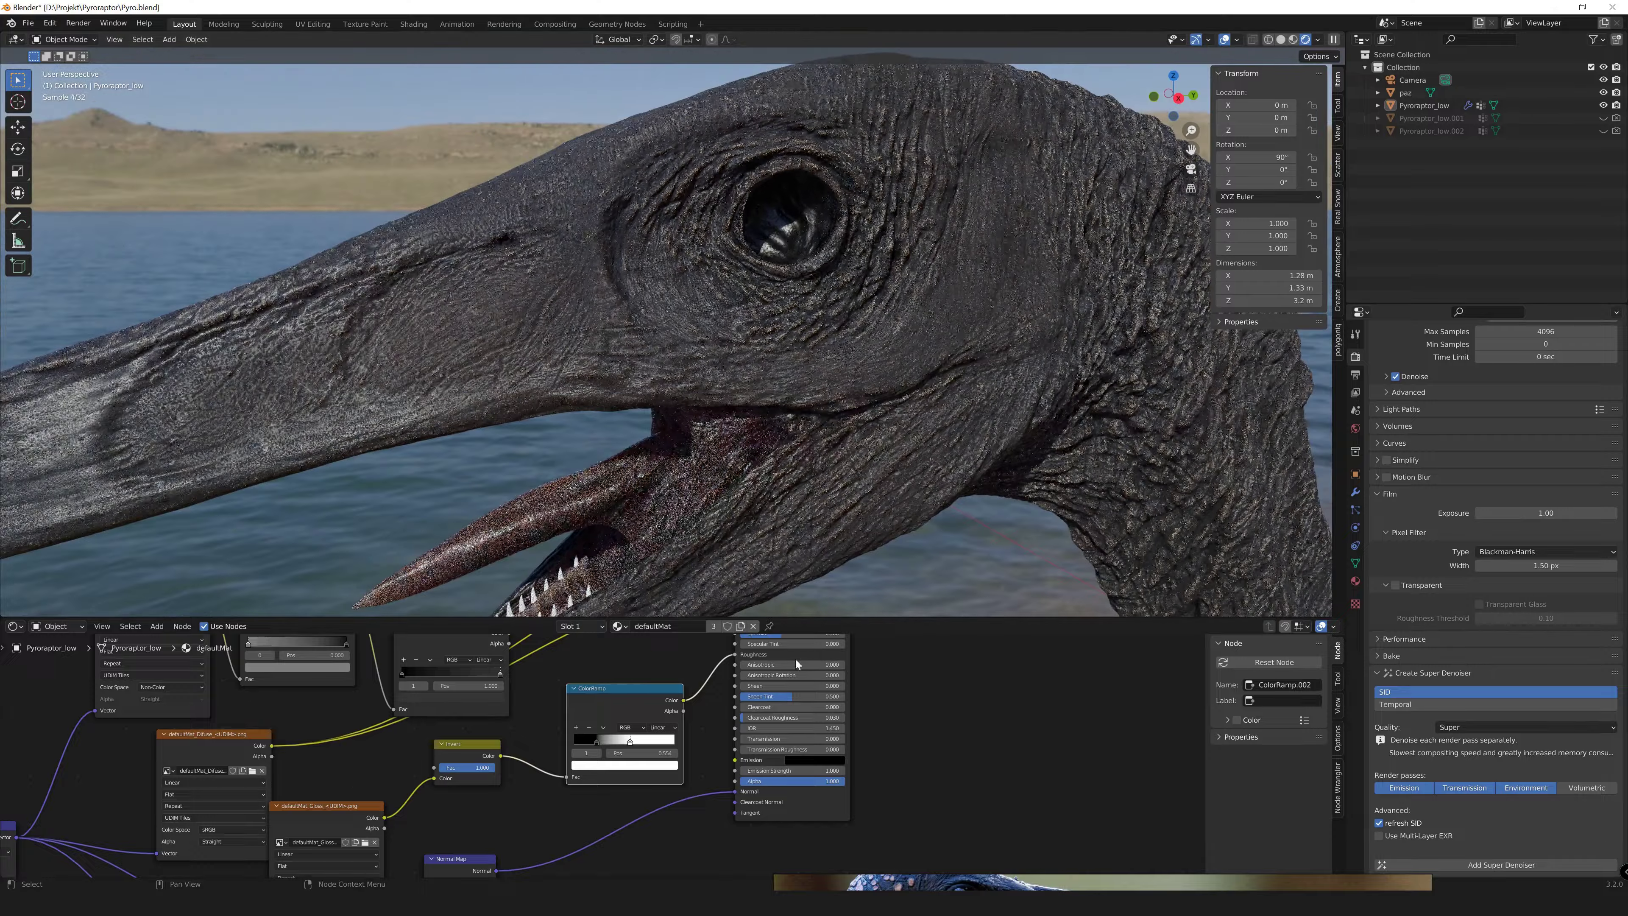
Reset the ColorRamp stops and delete the ColorRamp node.
middle_click_drag(795, 659, 763, 747)
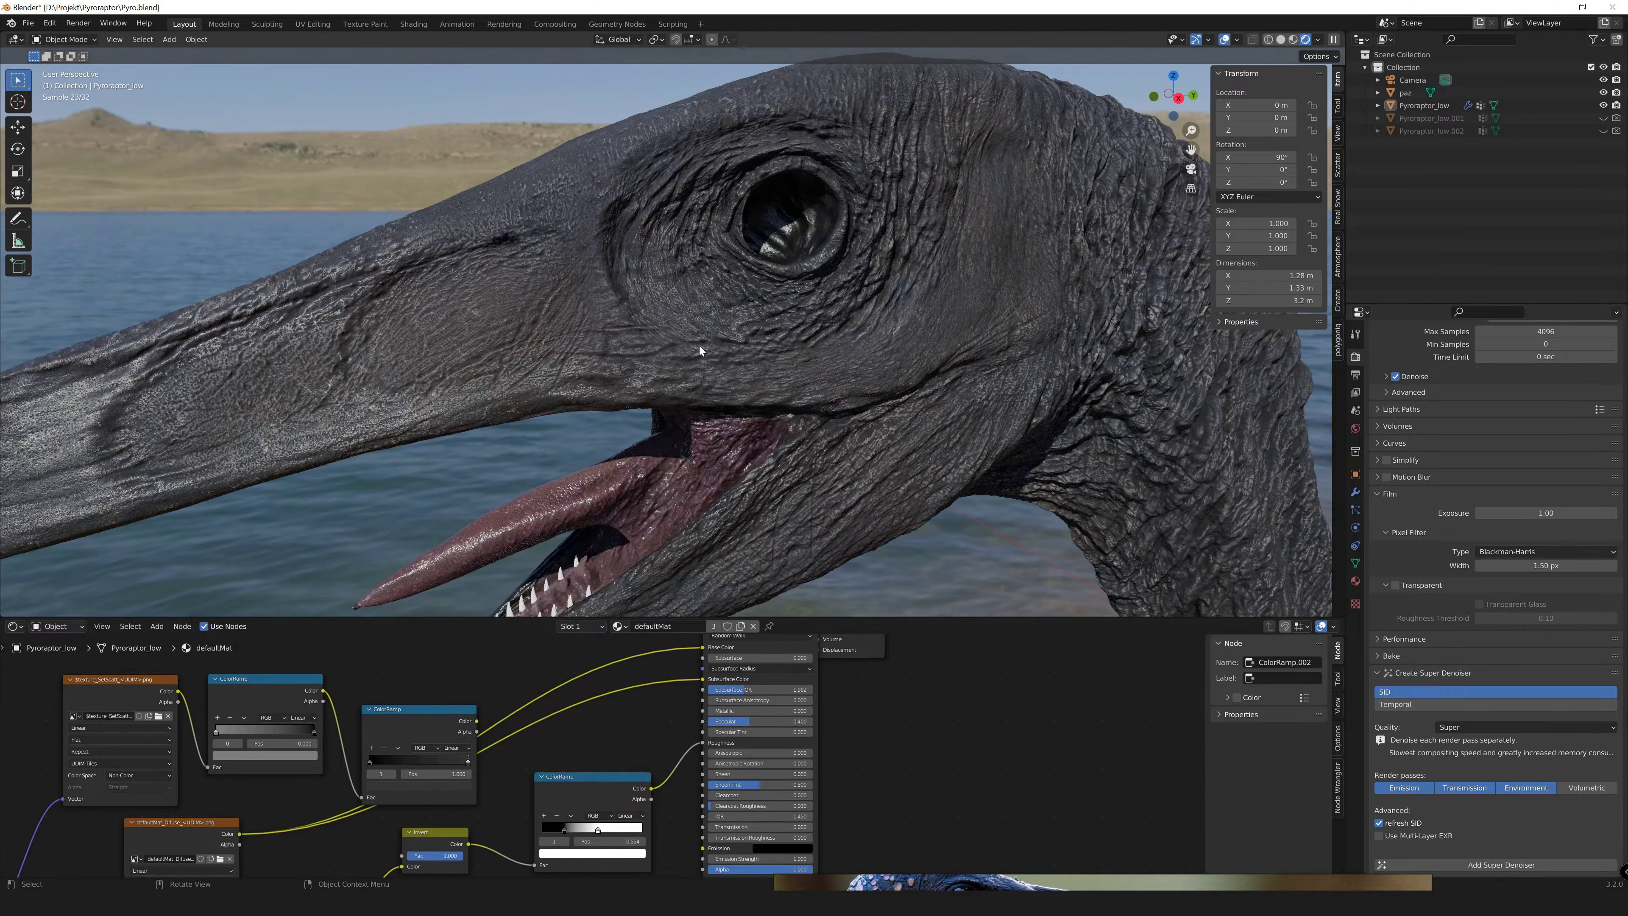
scroll(699, 346, "up", 5)
middle_click_drag(541, 810, 558, 719)
key("ctrl+z")
key("ctrl+z")
key("ctrl+z")
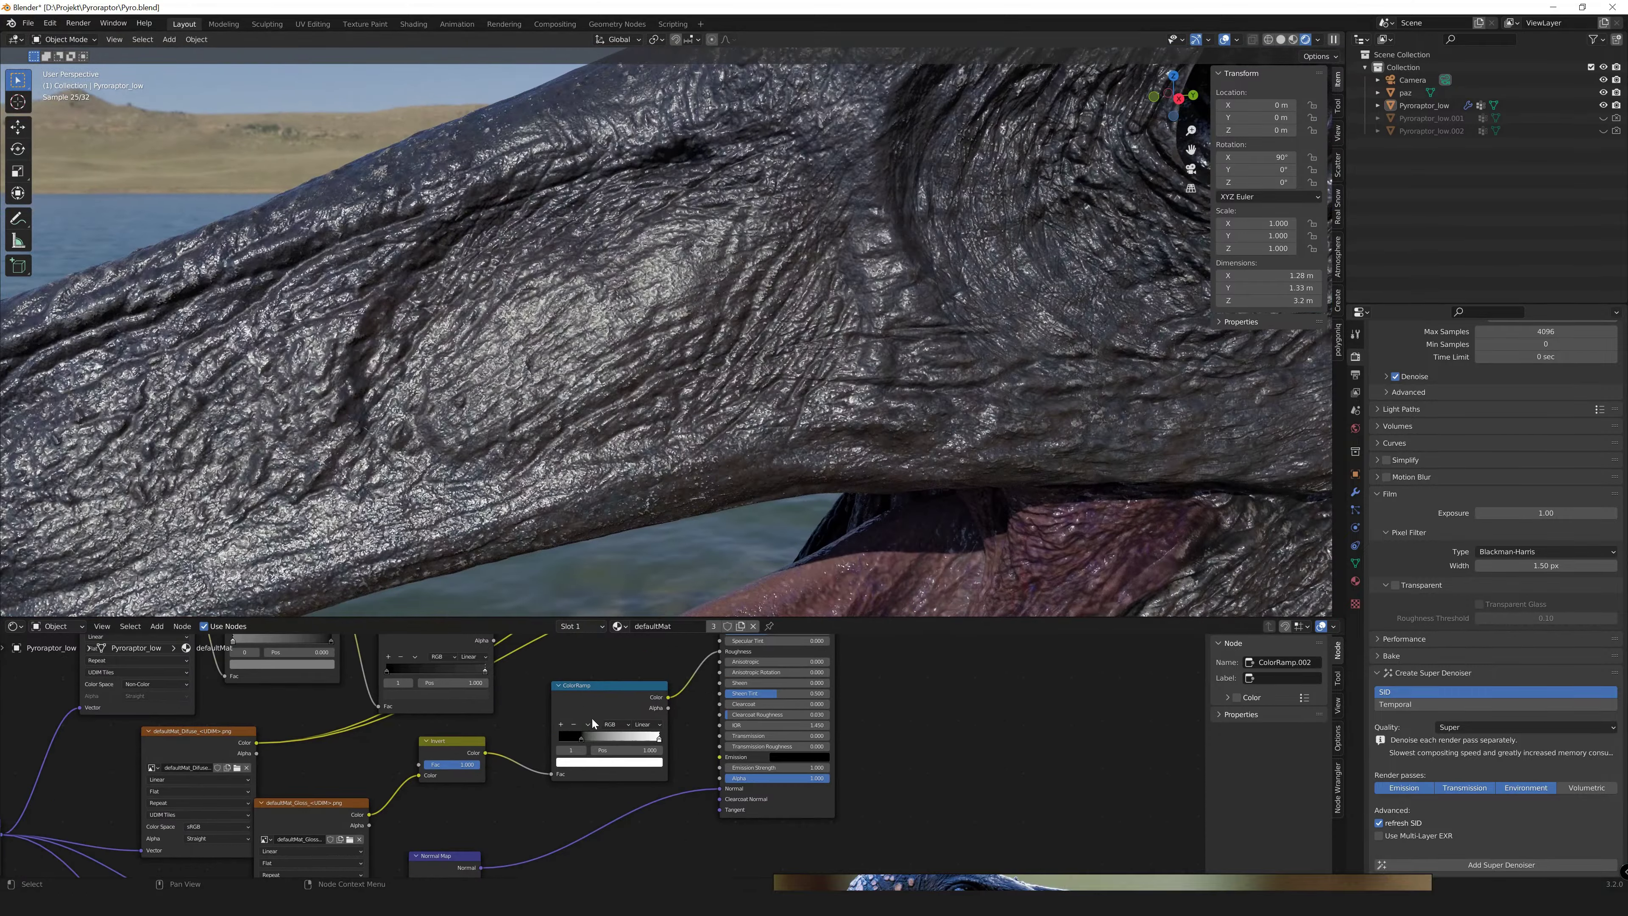
key("Delete")
Route the inverted map through an RGB Curves node into Roughness and tune its curve.
key("shift+a")
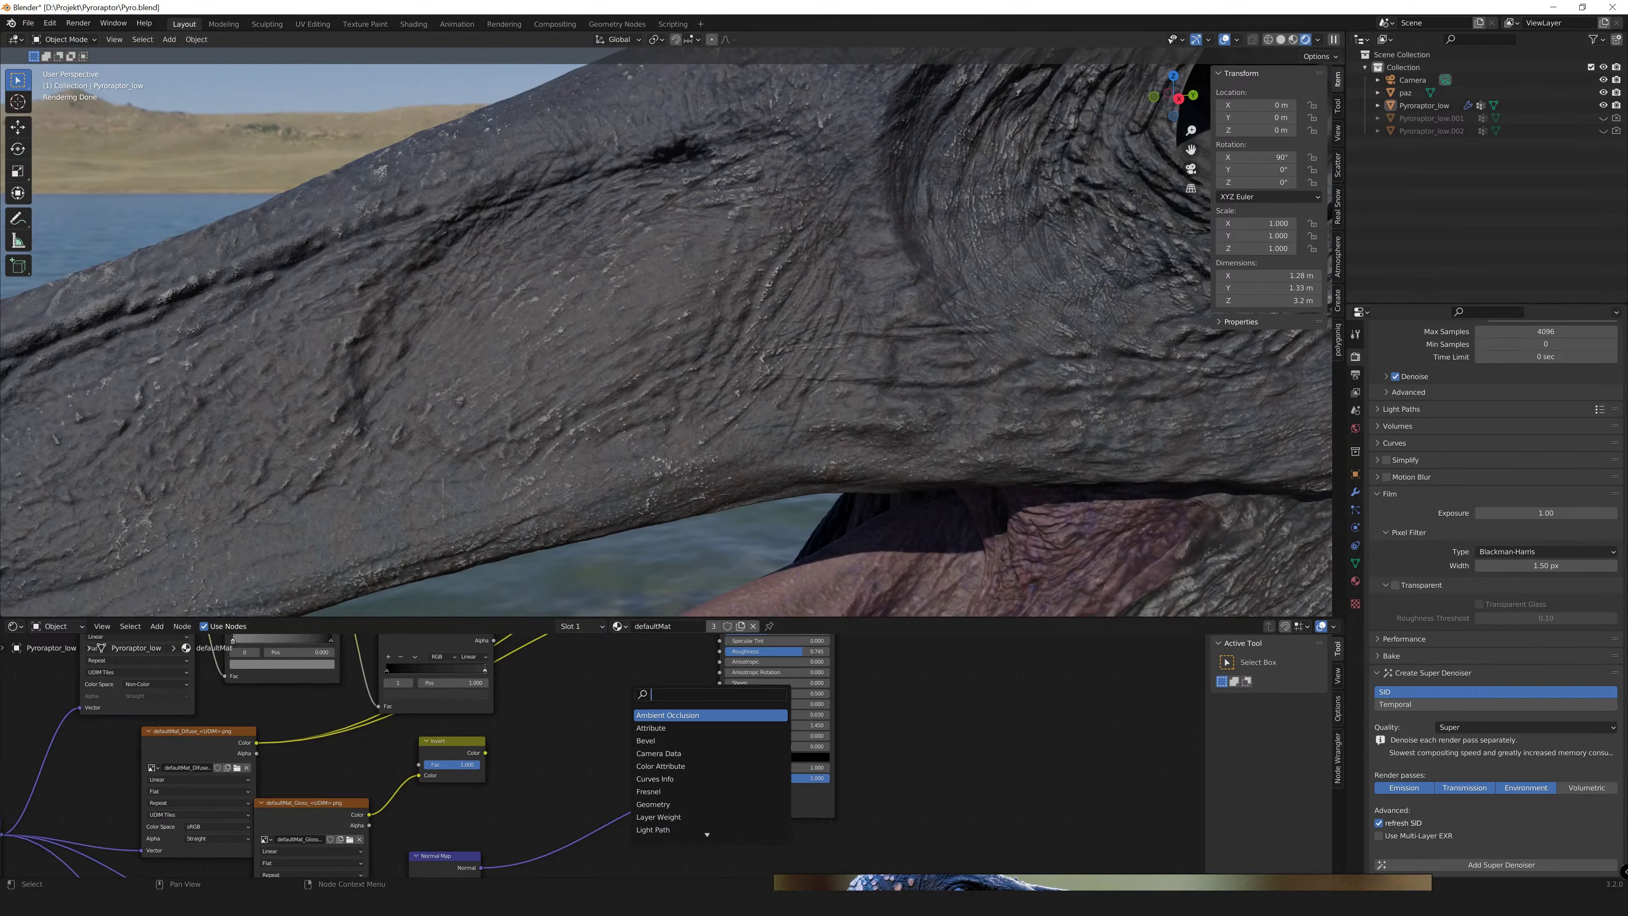
type("cur")
key("Return")
left_click(564, 810)
left_click_drag(713, 781, 719, 788)
left_click_drag(485, 752, 721, 689)
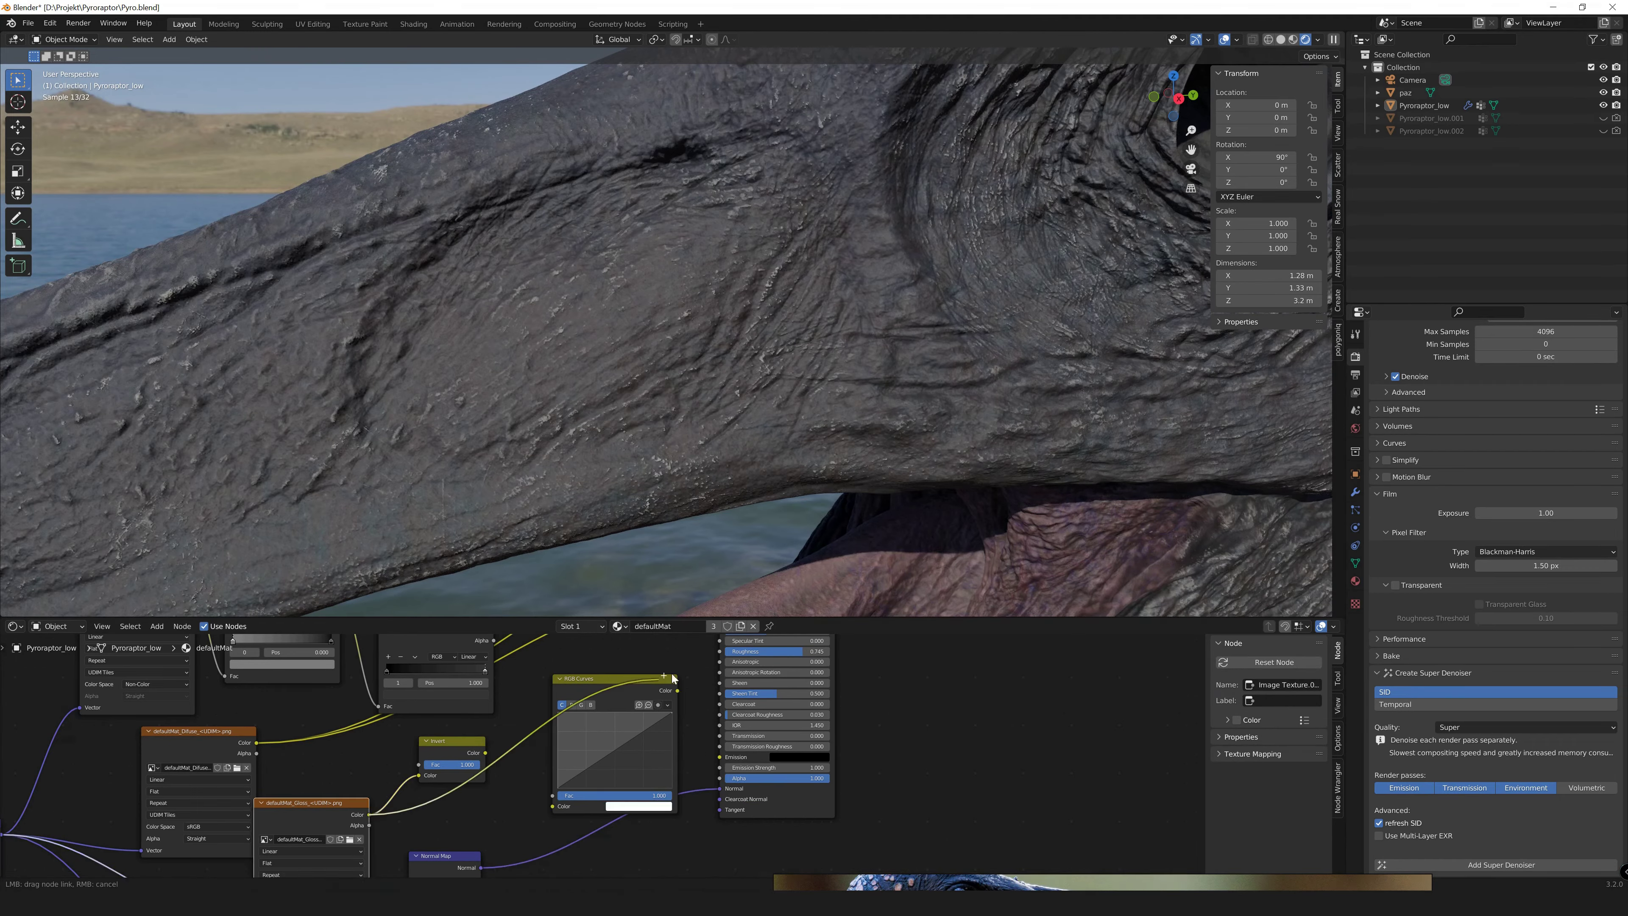
left_click_drag(593, 713, 594, 697)
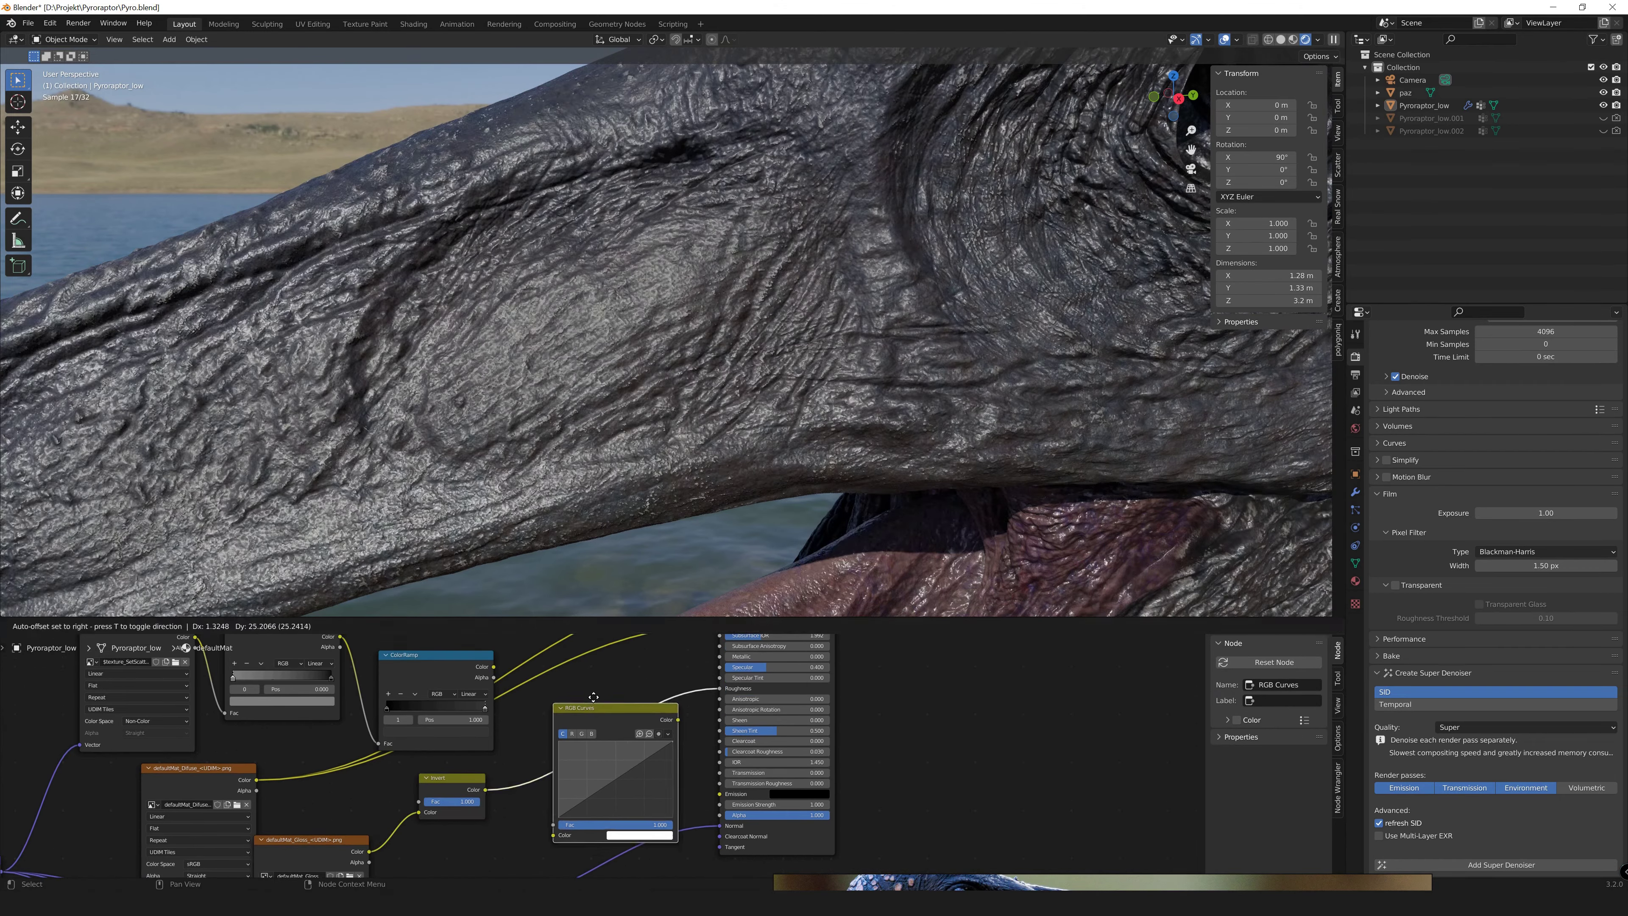
left_click_drag(613, 754, 614, 758)
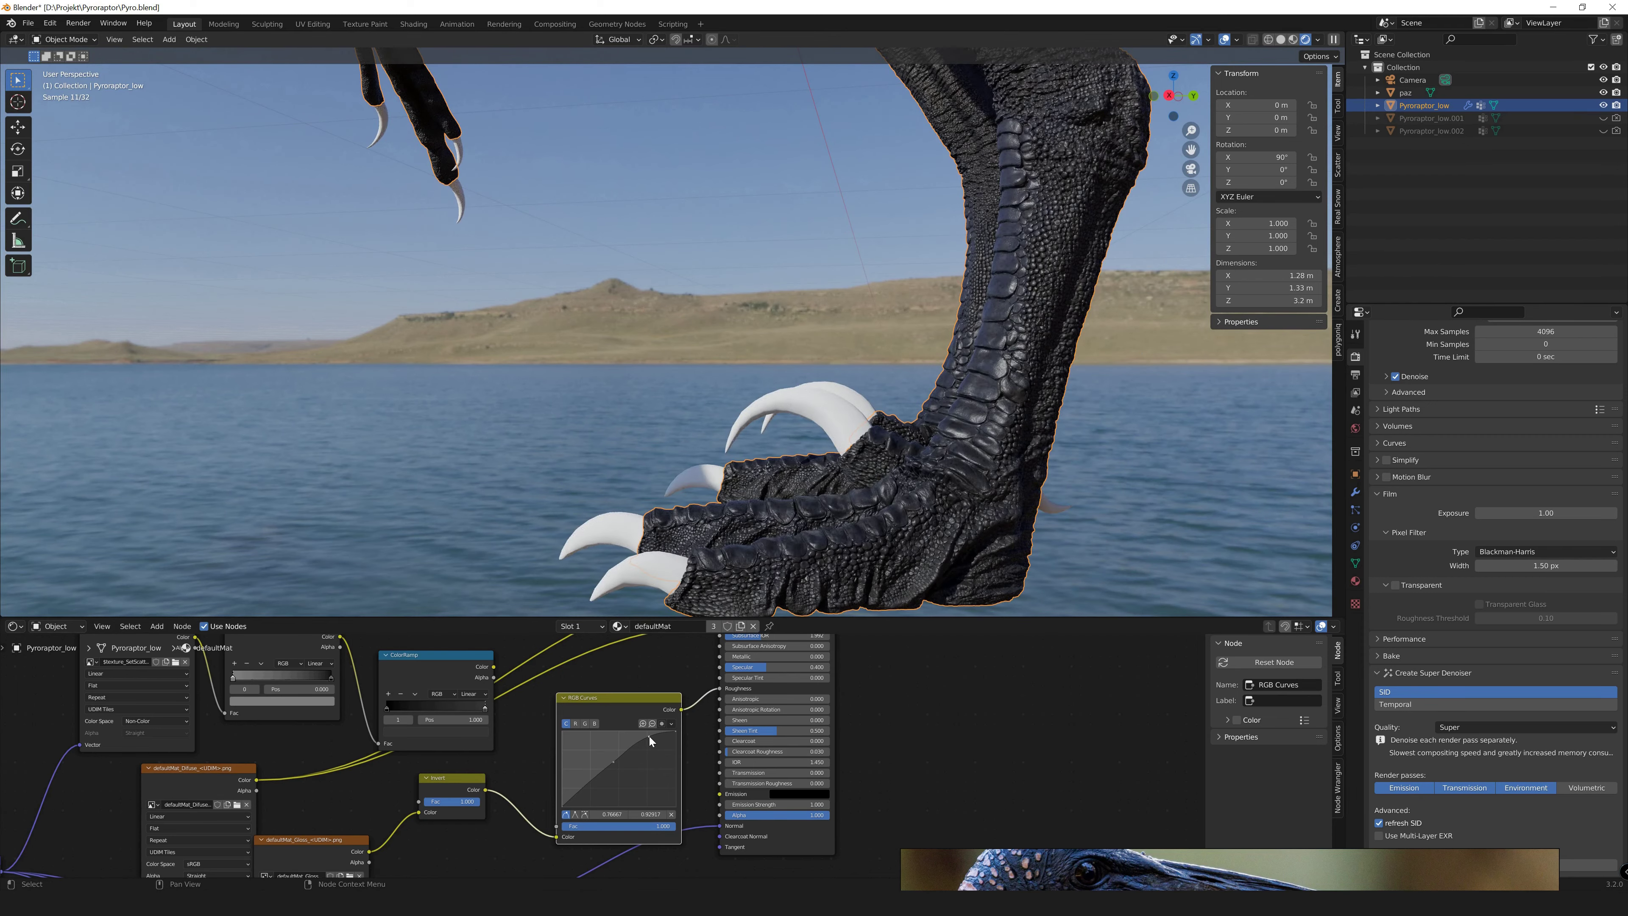
left_click_drag(614, 764, 617, 769)
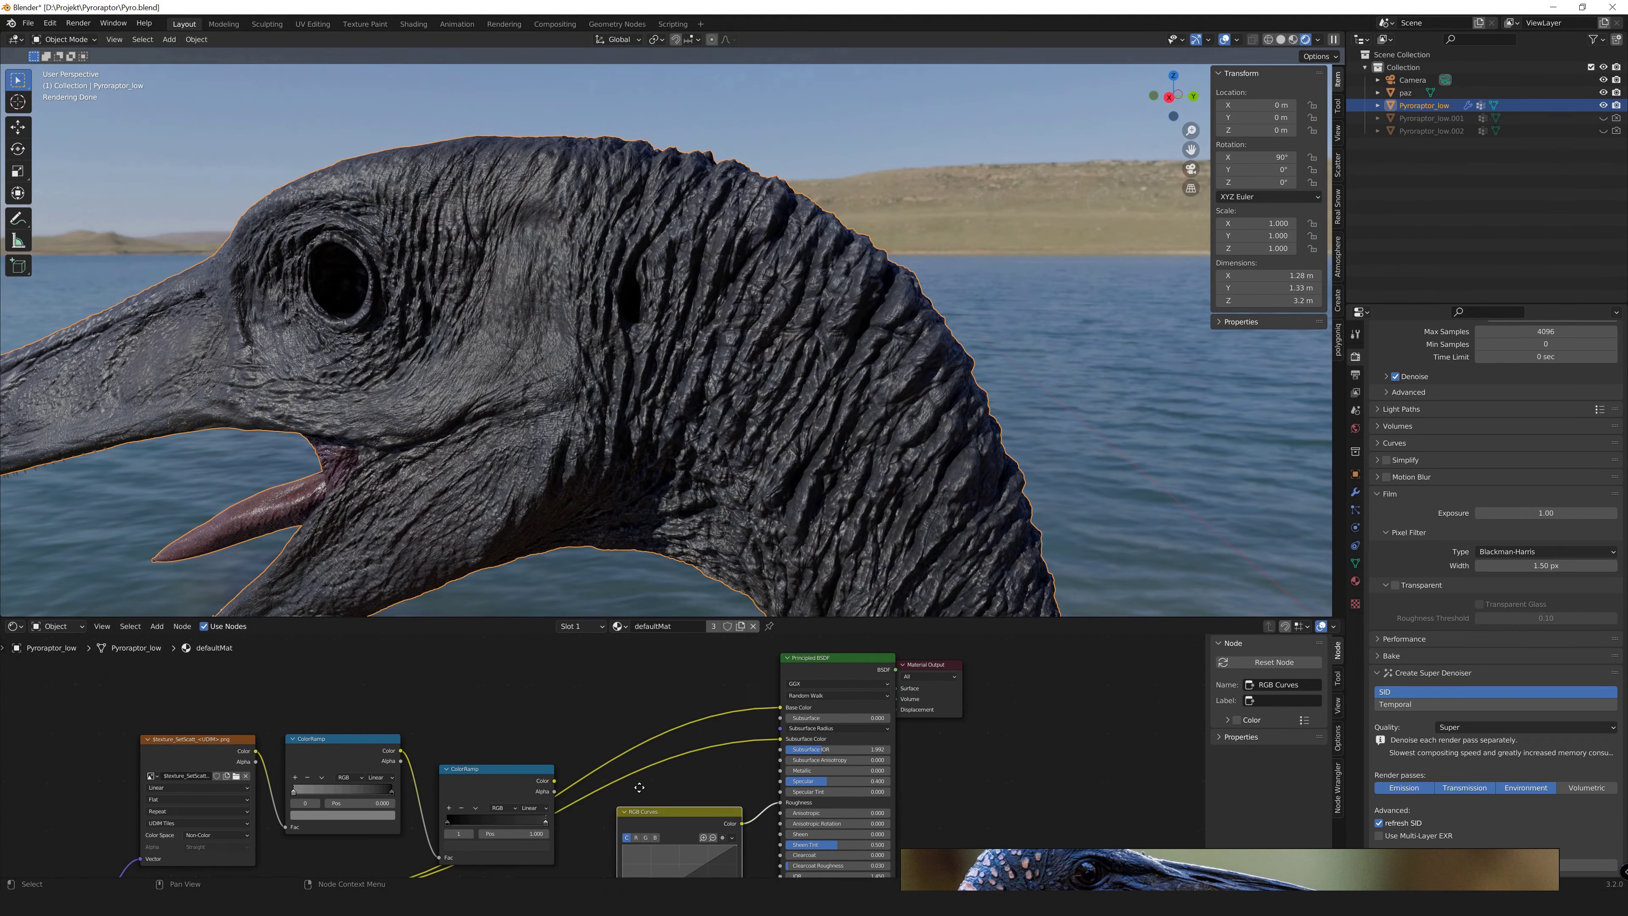
Link ColorRamp.001's Color to the Principled BSDF Subsurface input and slightly lower its colour's V value.
left_click_drag(529, 780, 644, 729)
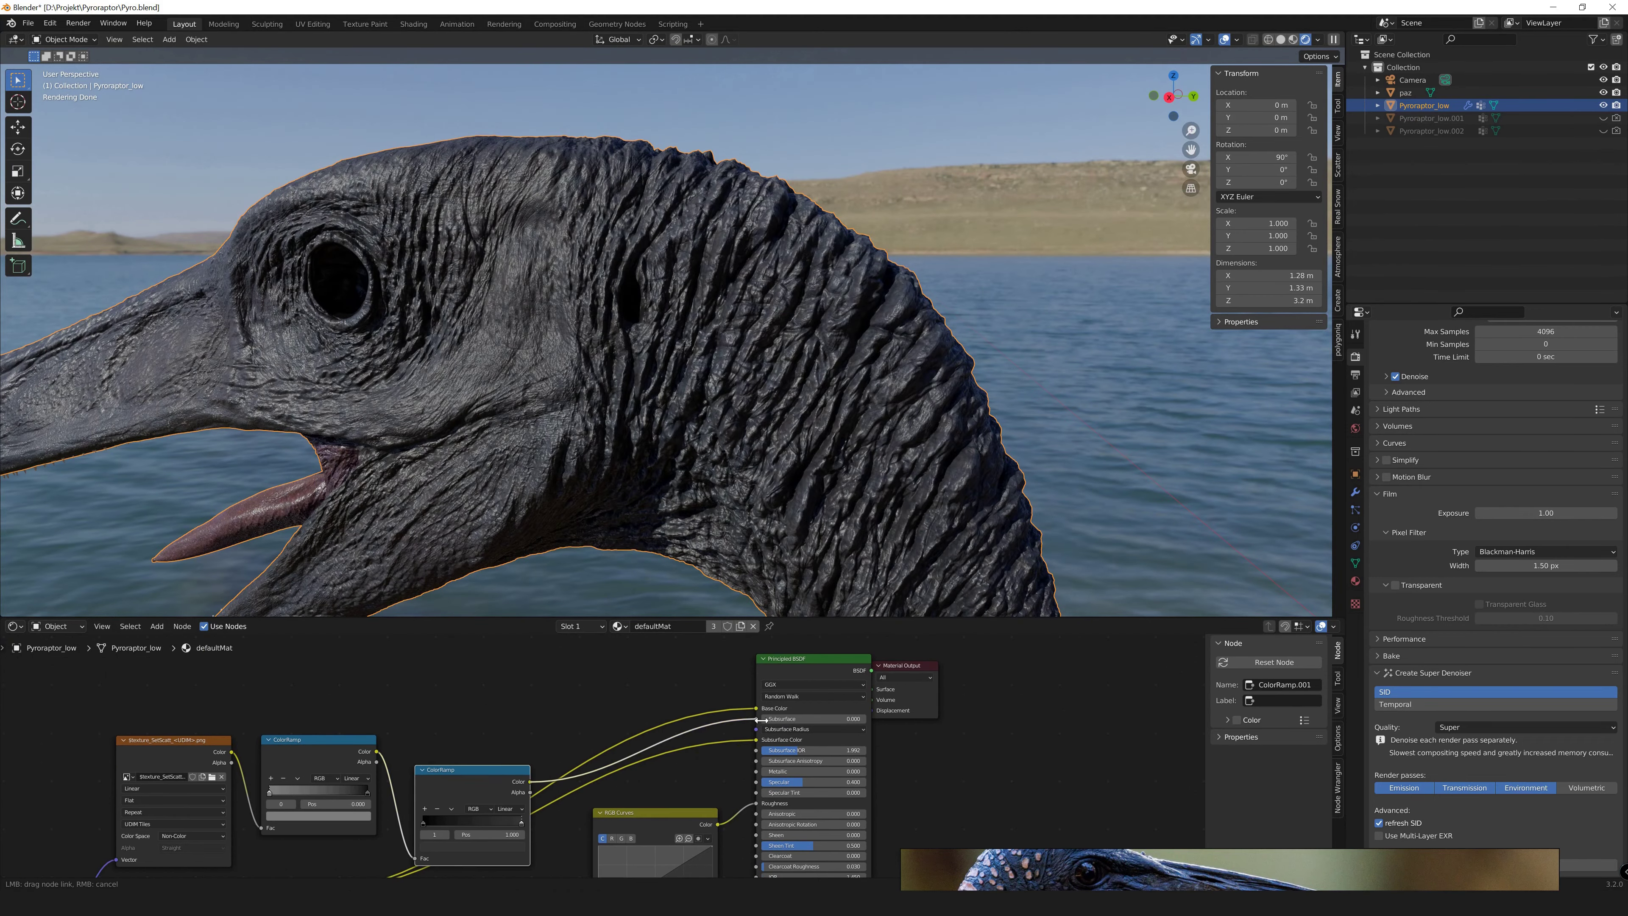
left_click_drag(763, 720, 762, 719)
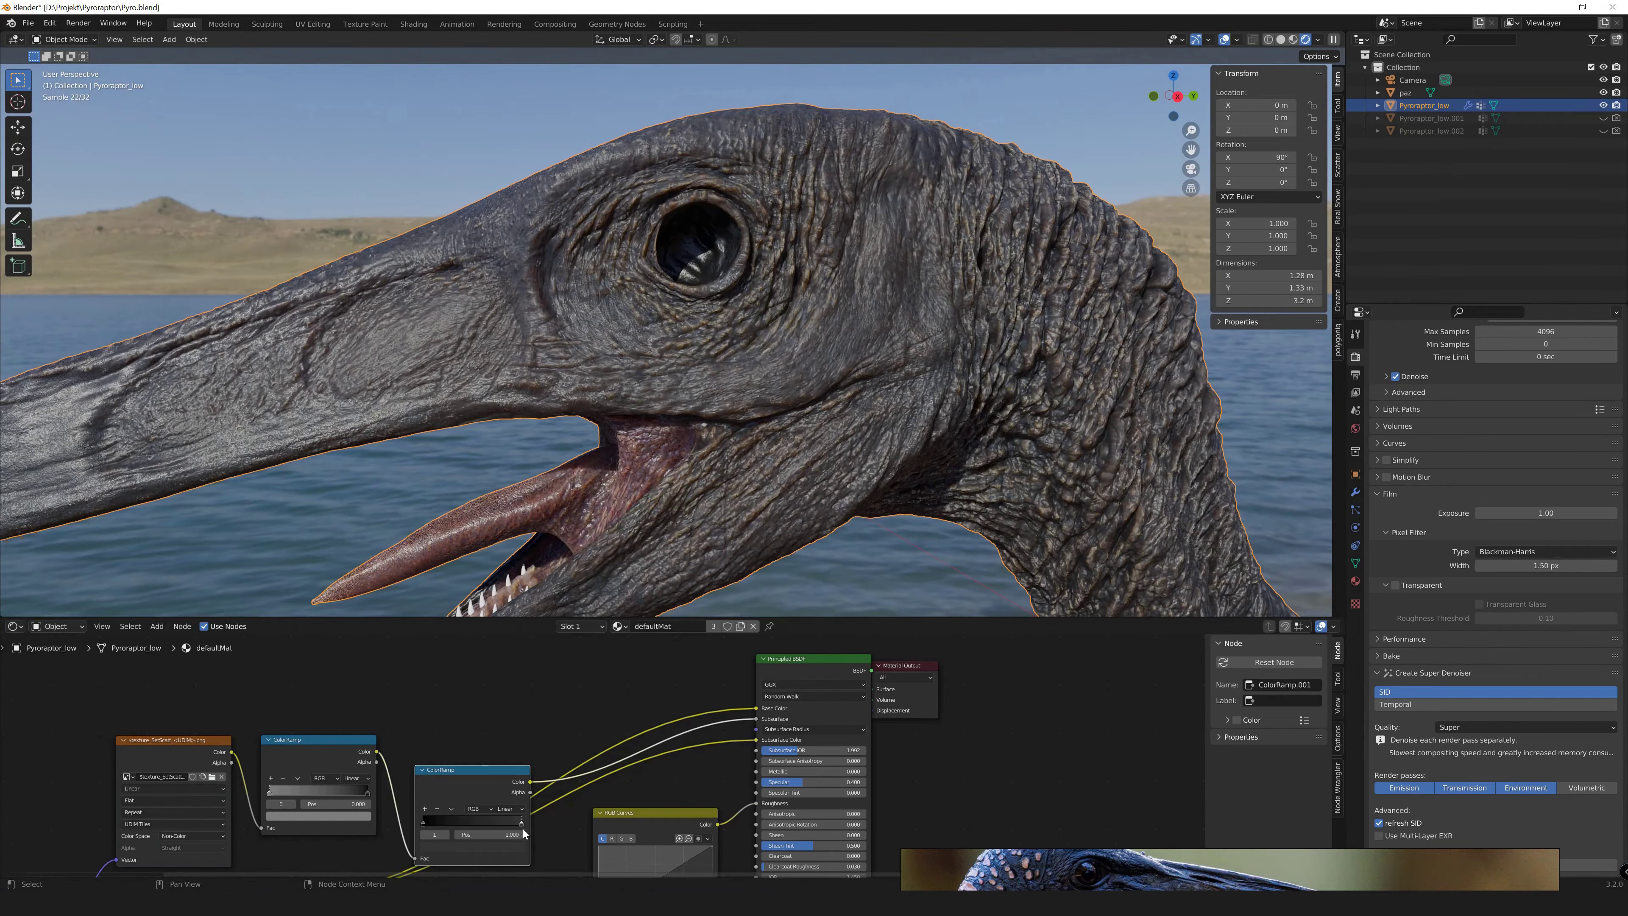
middle_click_drag(524, 832, 532, 799)
left_click(481, 812)
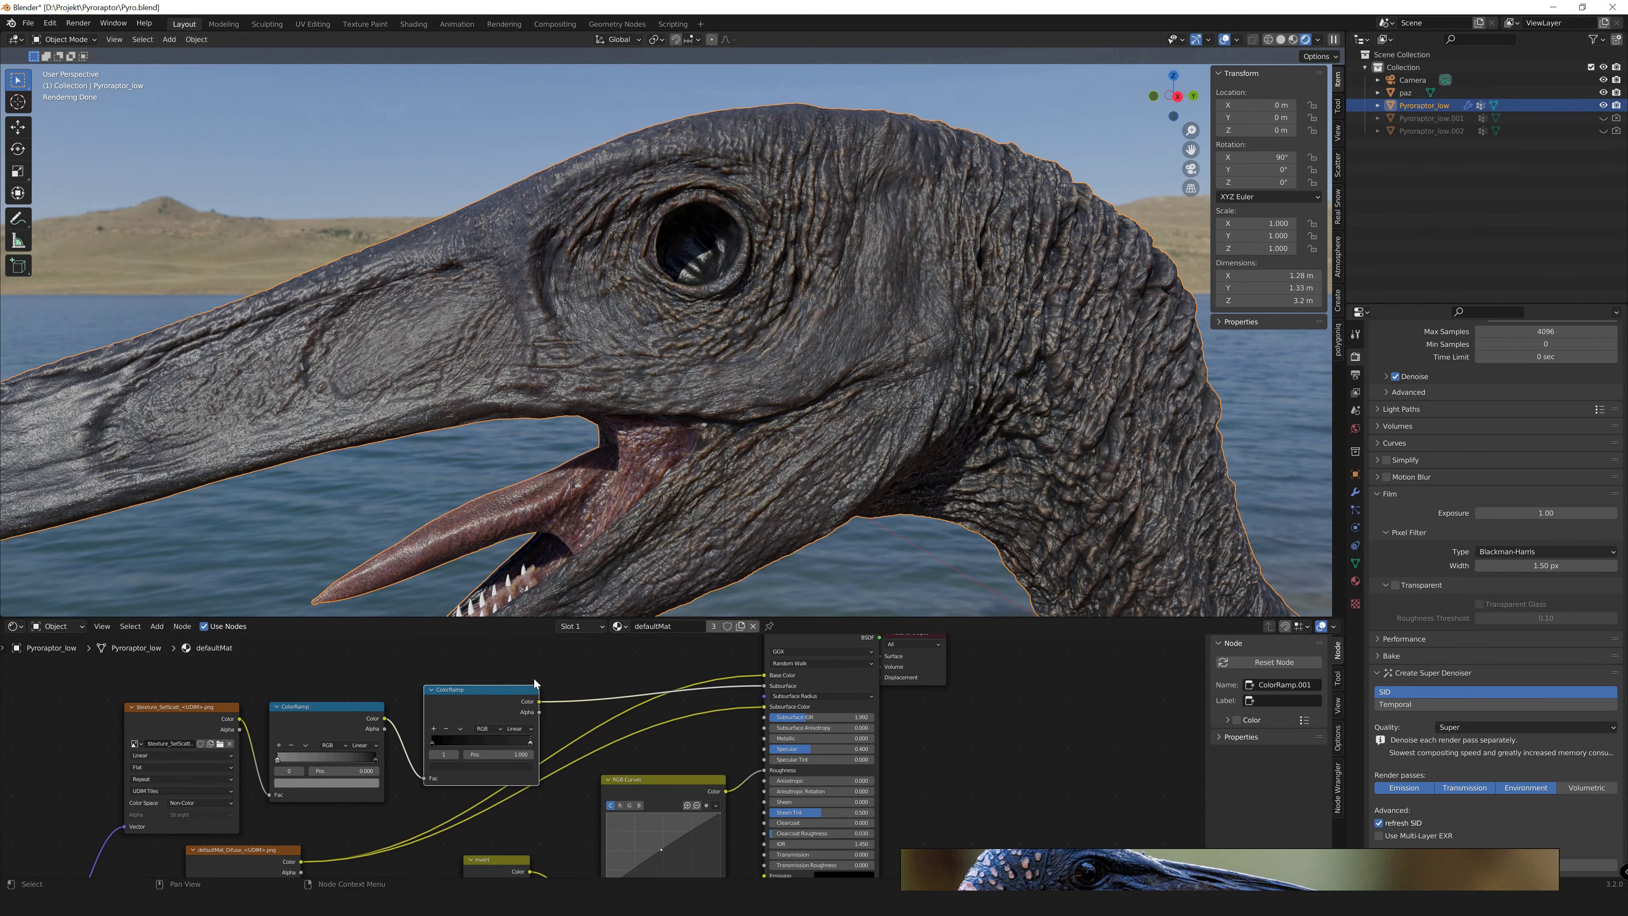
middle_click_drag(700, 780, 662, 804)
middle_click_drag(641, 525, 551, 532)
left_click_drag(473, 712, 473, 718)
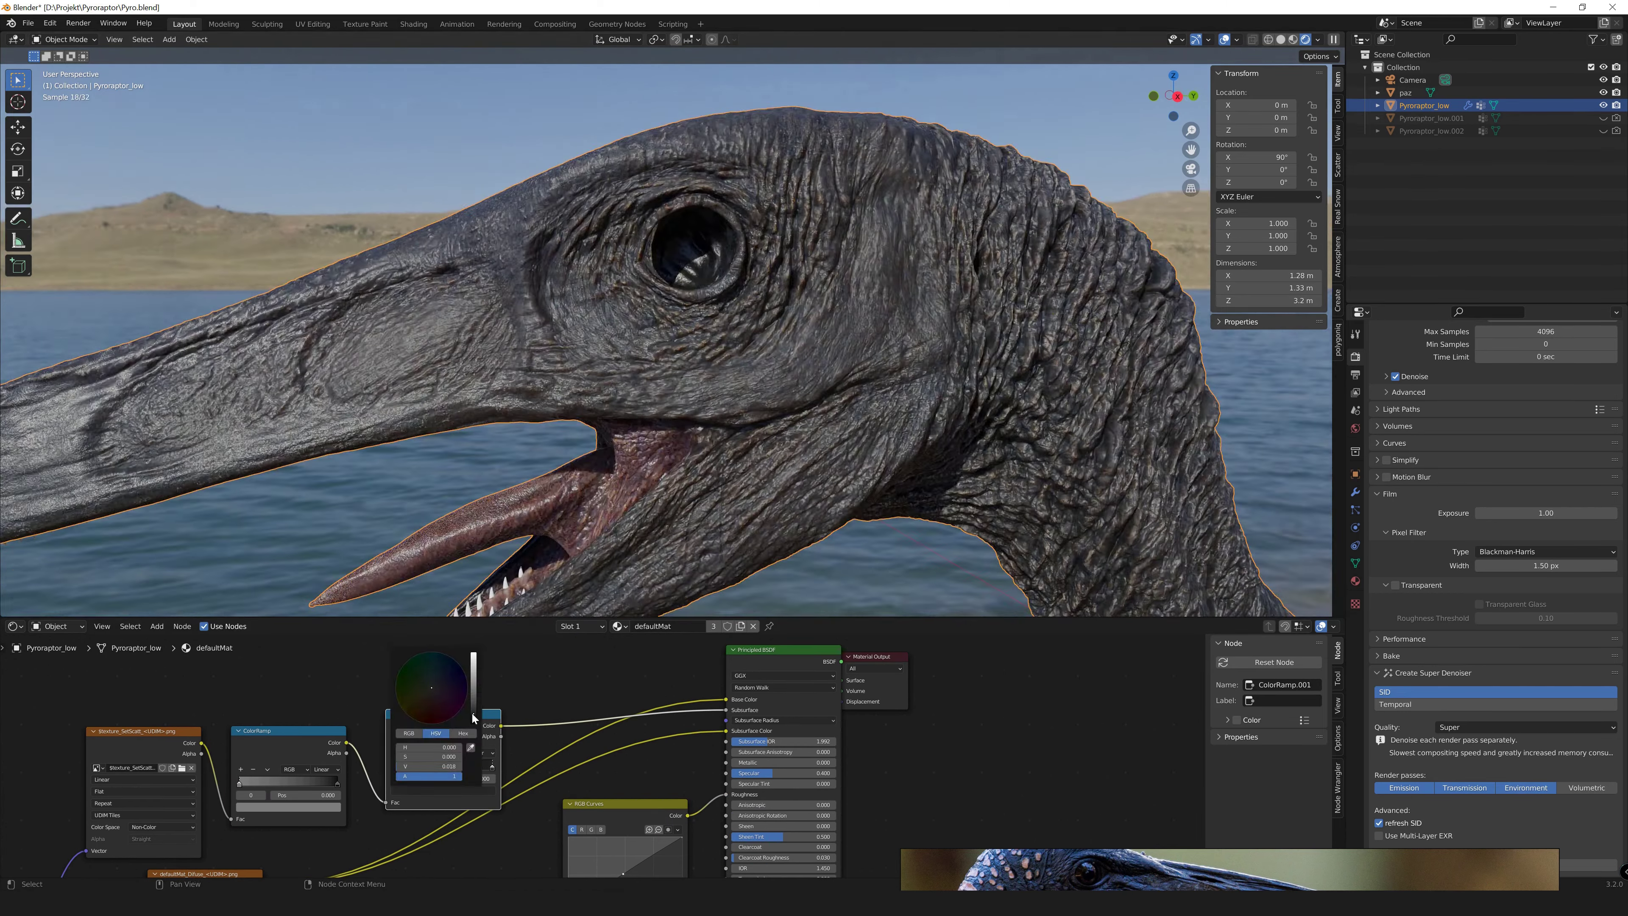
Orbit and zoom the viewport to inspect the legs, a foot and the head.
scroll(739, 489, "down", 4)
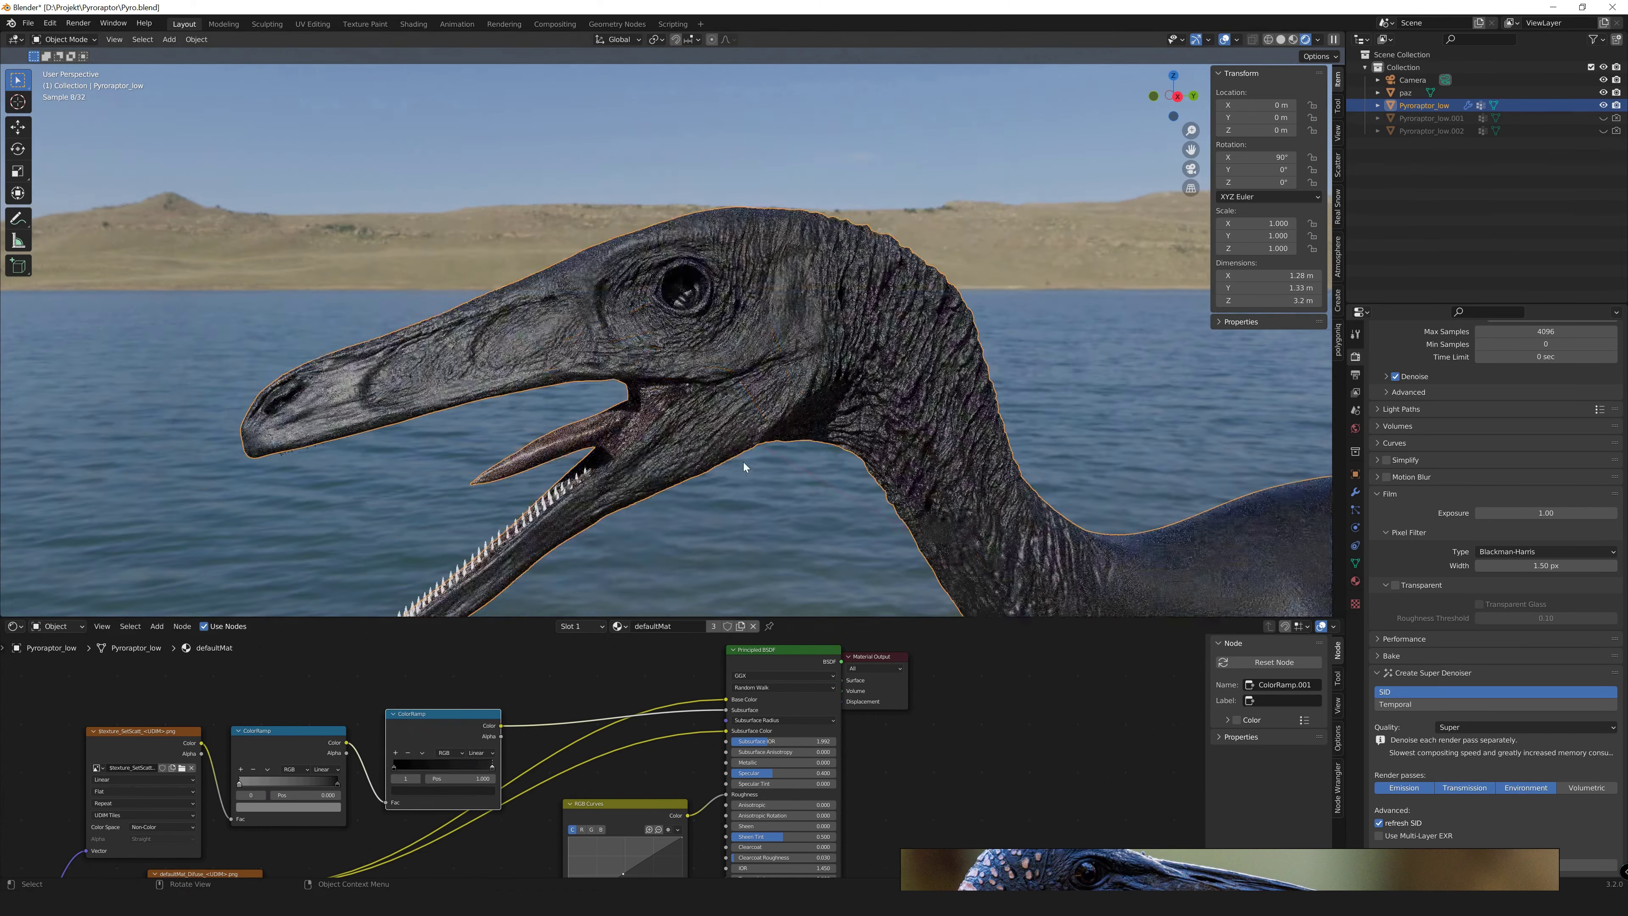
middle_click_drag(743, 461, 821, 472, "shift")
scroll(821, 472, "up", 3)
scroll(818, 421, "up", 3)
mouse_move(673, 424)
middle_mouse_down()
mouse_move(835, 440)
mouse_move(796, 417)
mouse_move(627, 418)
mouse_move(749, 403)
middle_mouse_up()
scroll(749, 404, "down", 4)
middle_click_drag(737, 192, 728, 346, "shift")
scroll(728, 346, "up", 4)
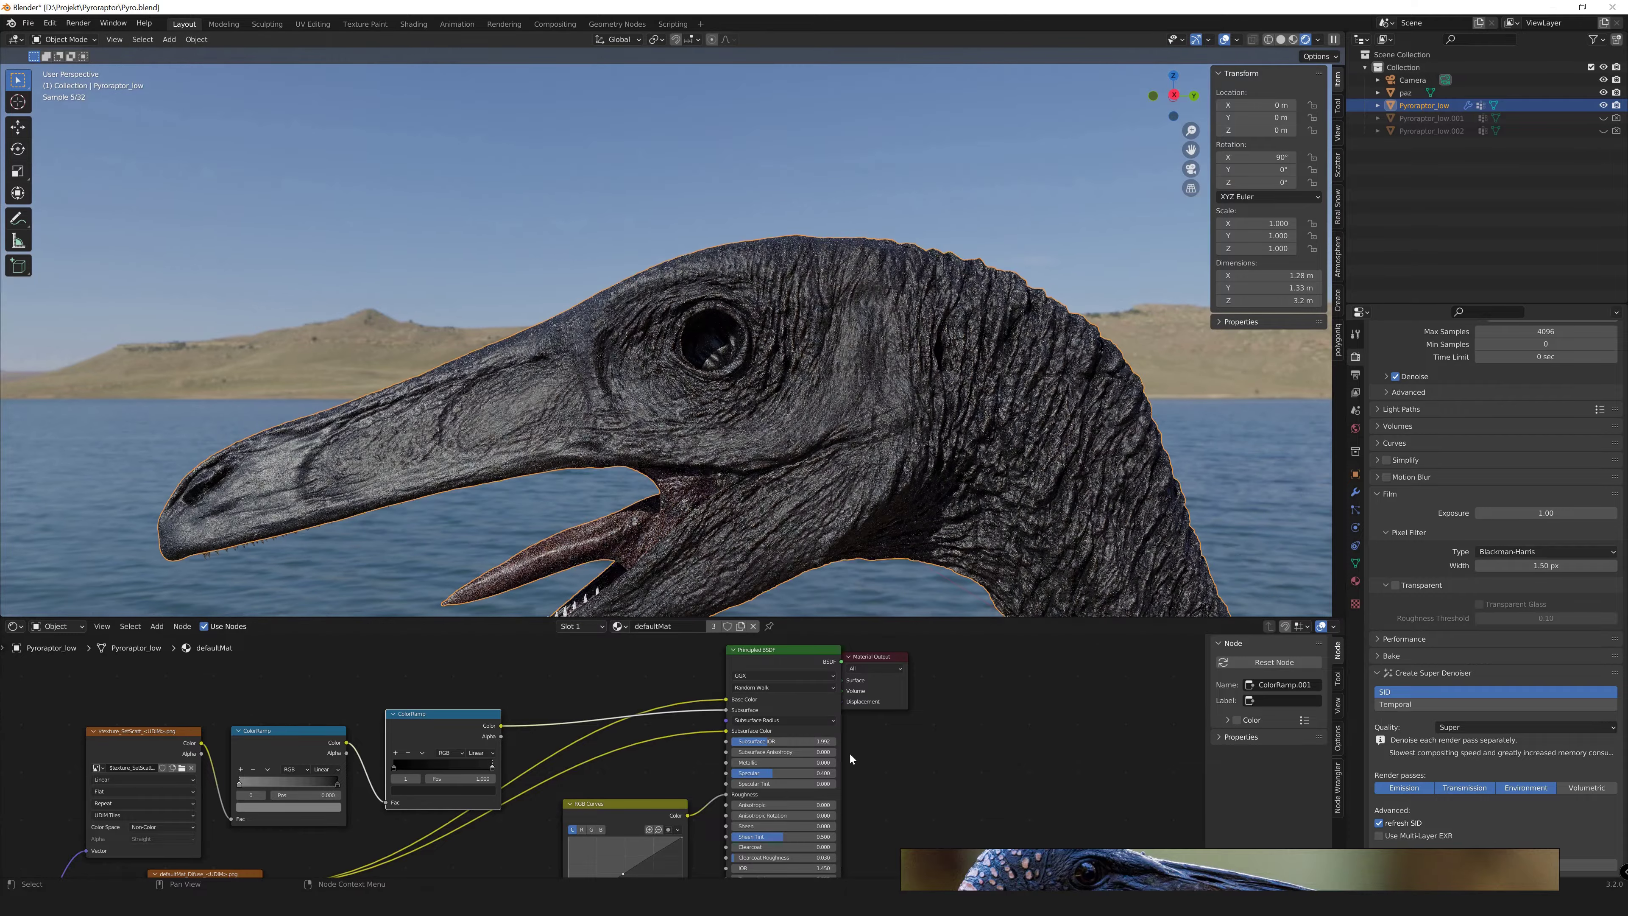
scroll(647, 340, "up", 2)
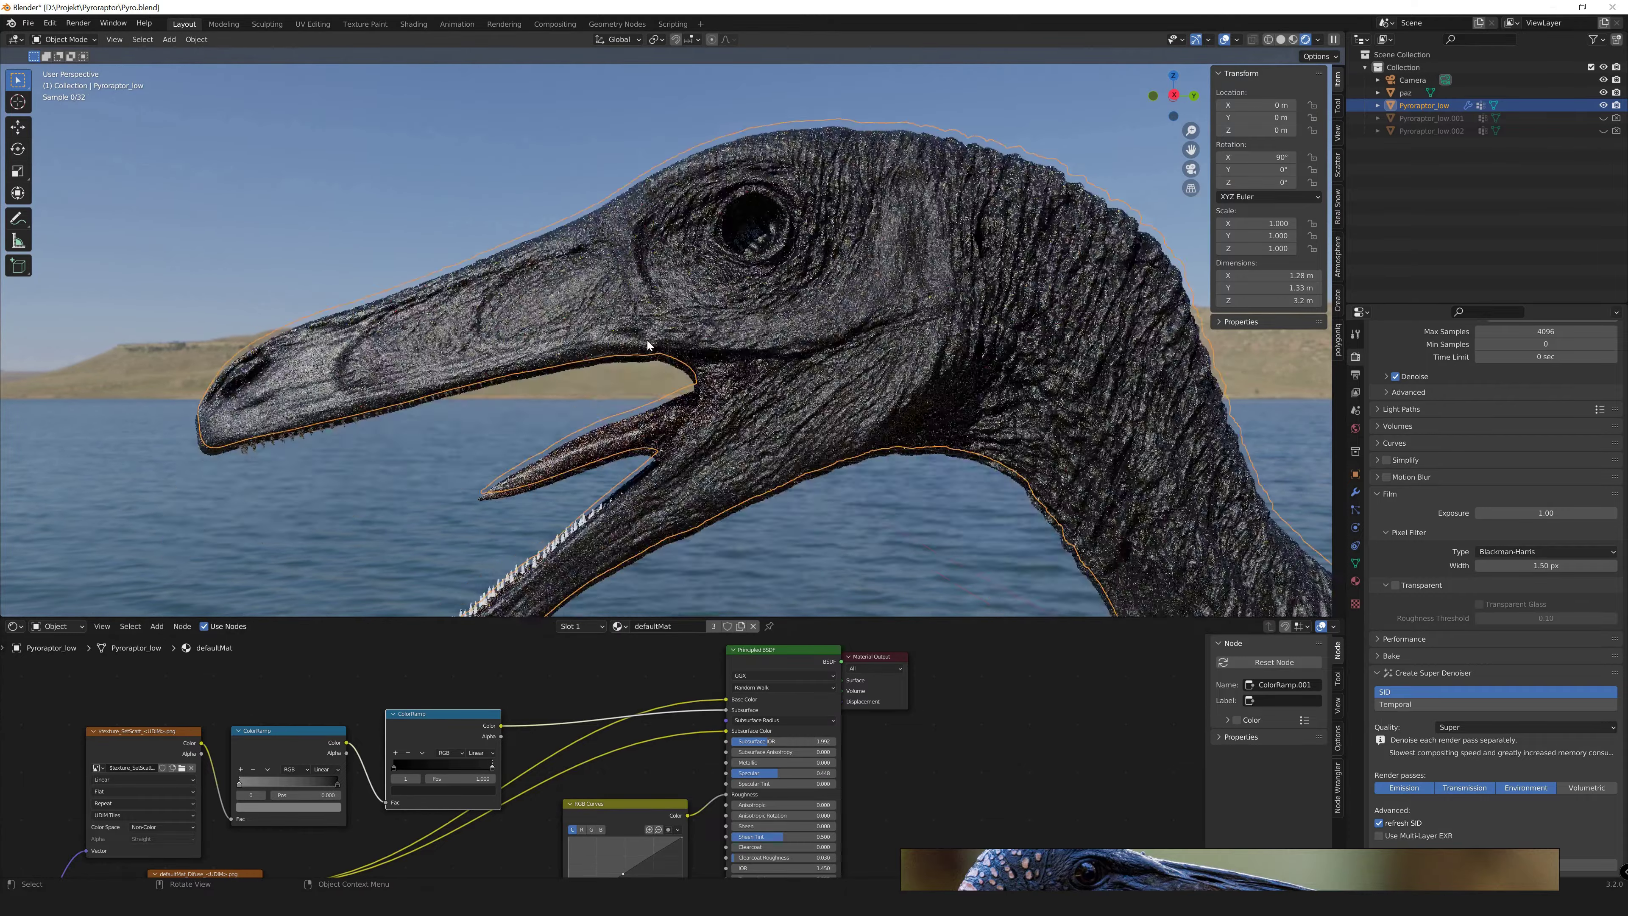
middle_click_drag(648, 340, 636, 382)
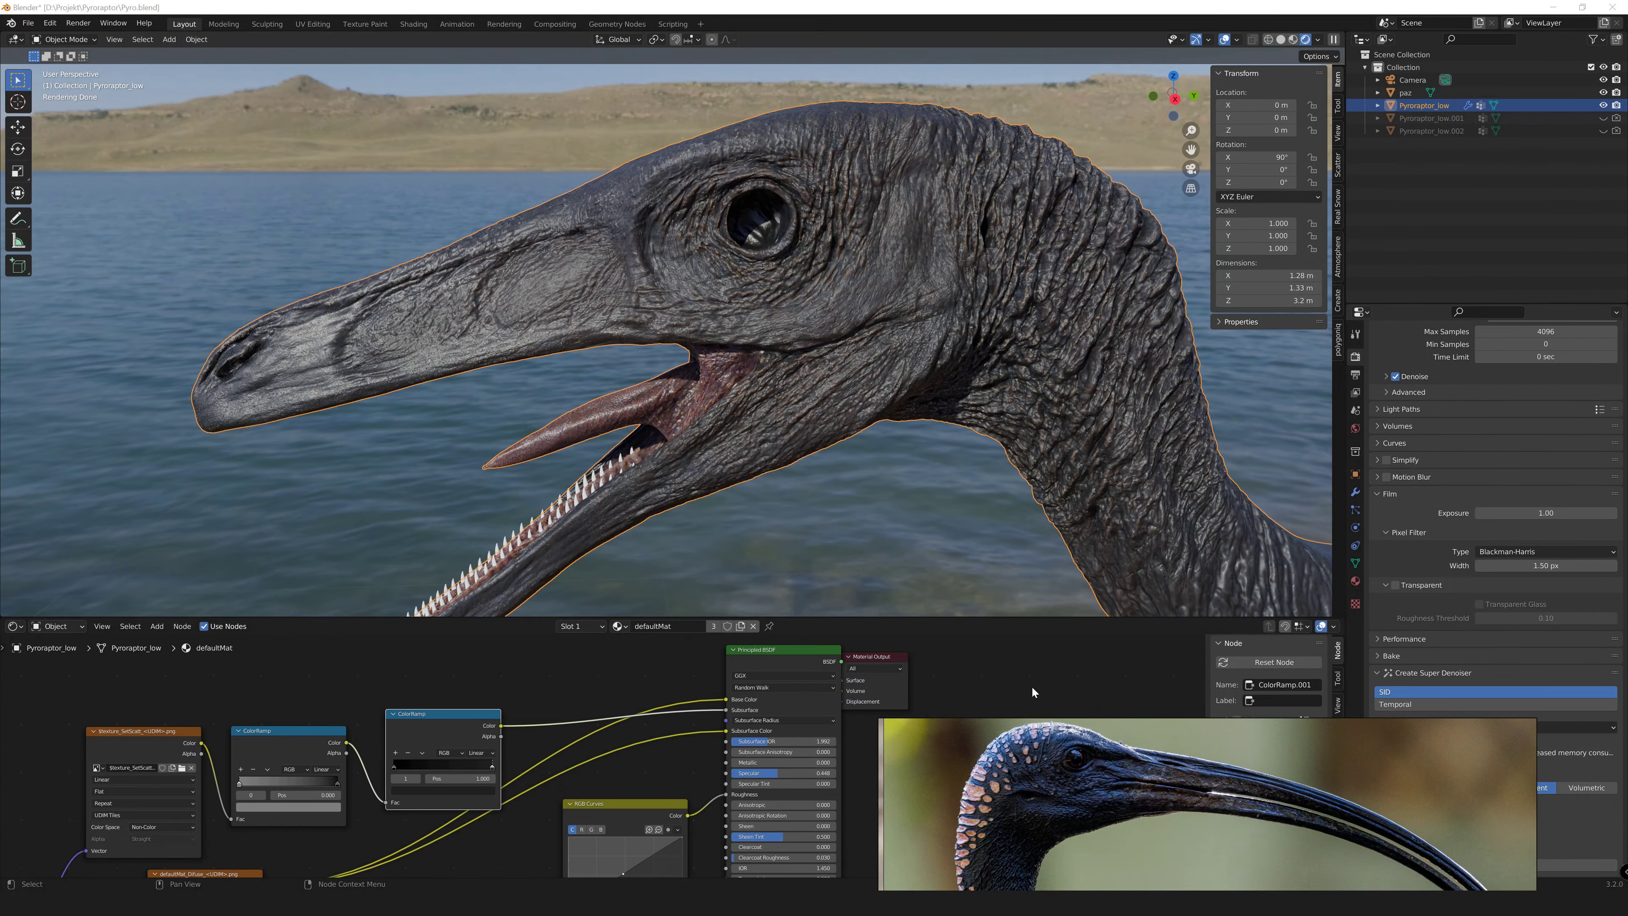
middle_click_drag(857, 390, 763, 338)
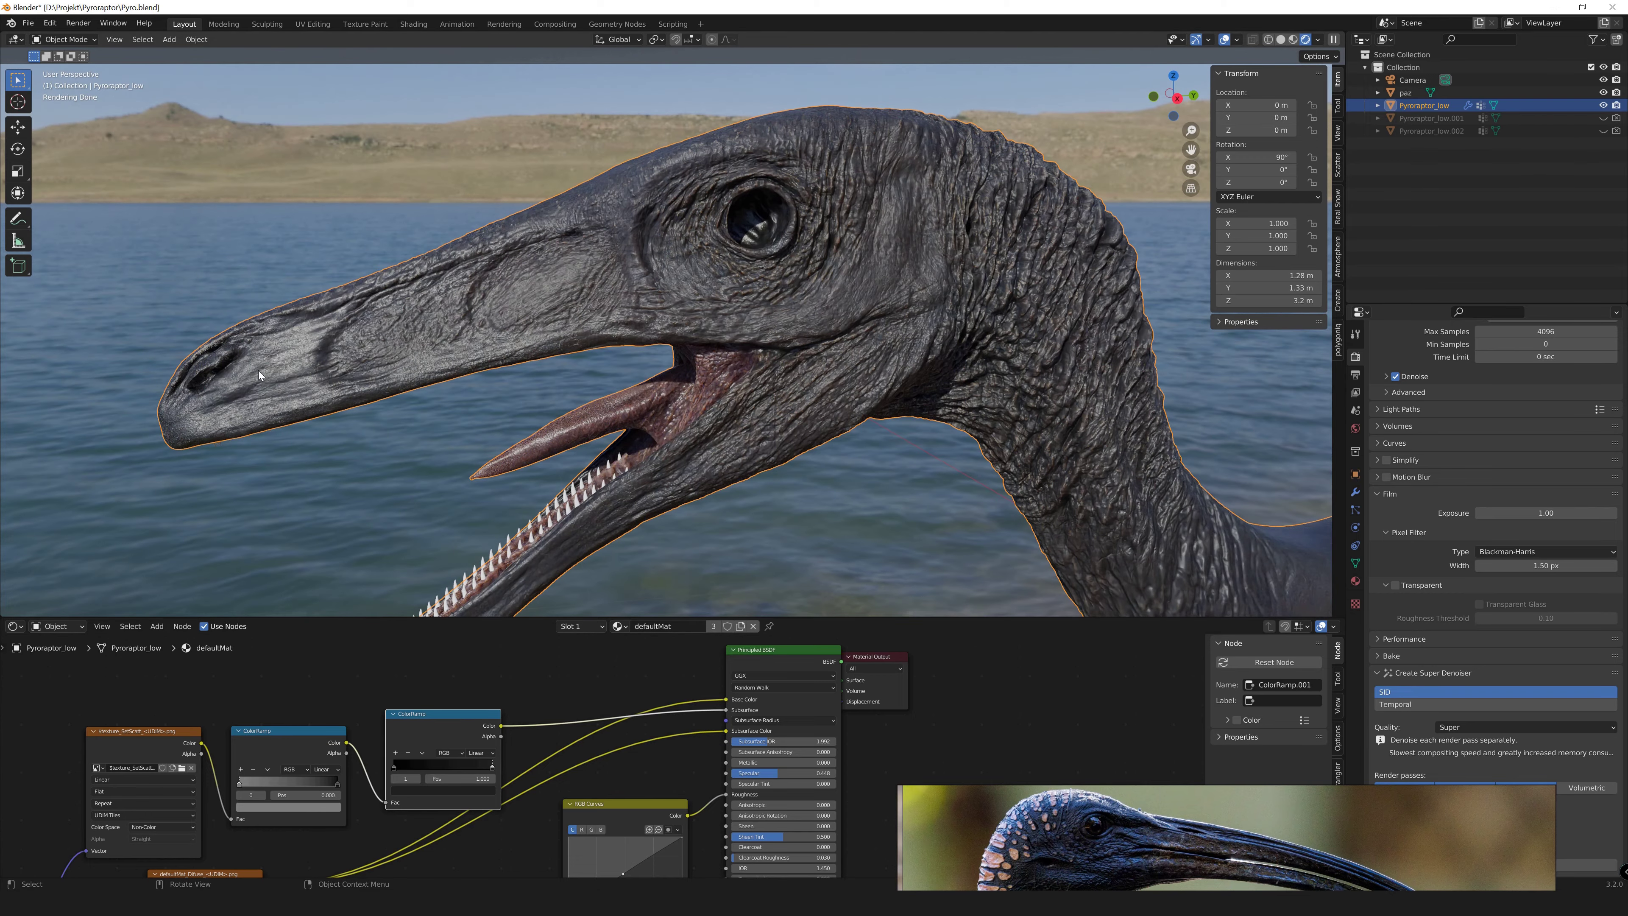
scroll(920, 332, "up", 5)
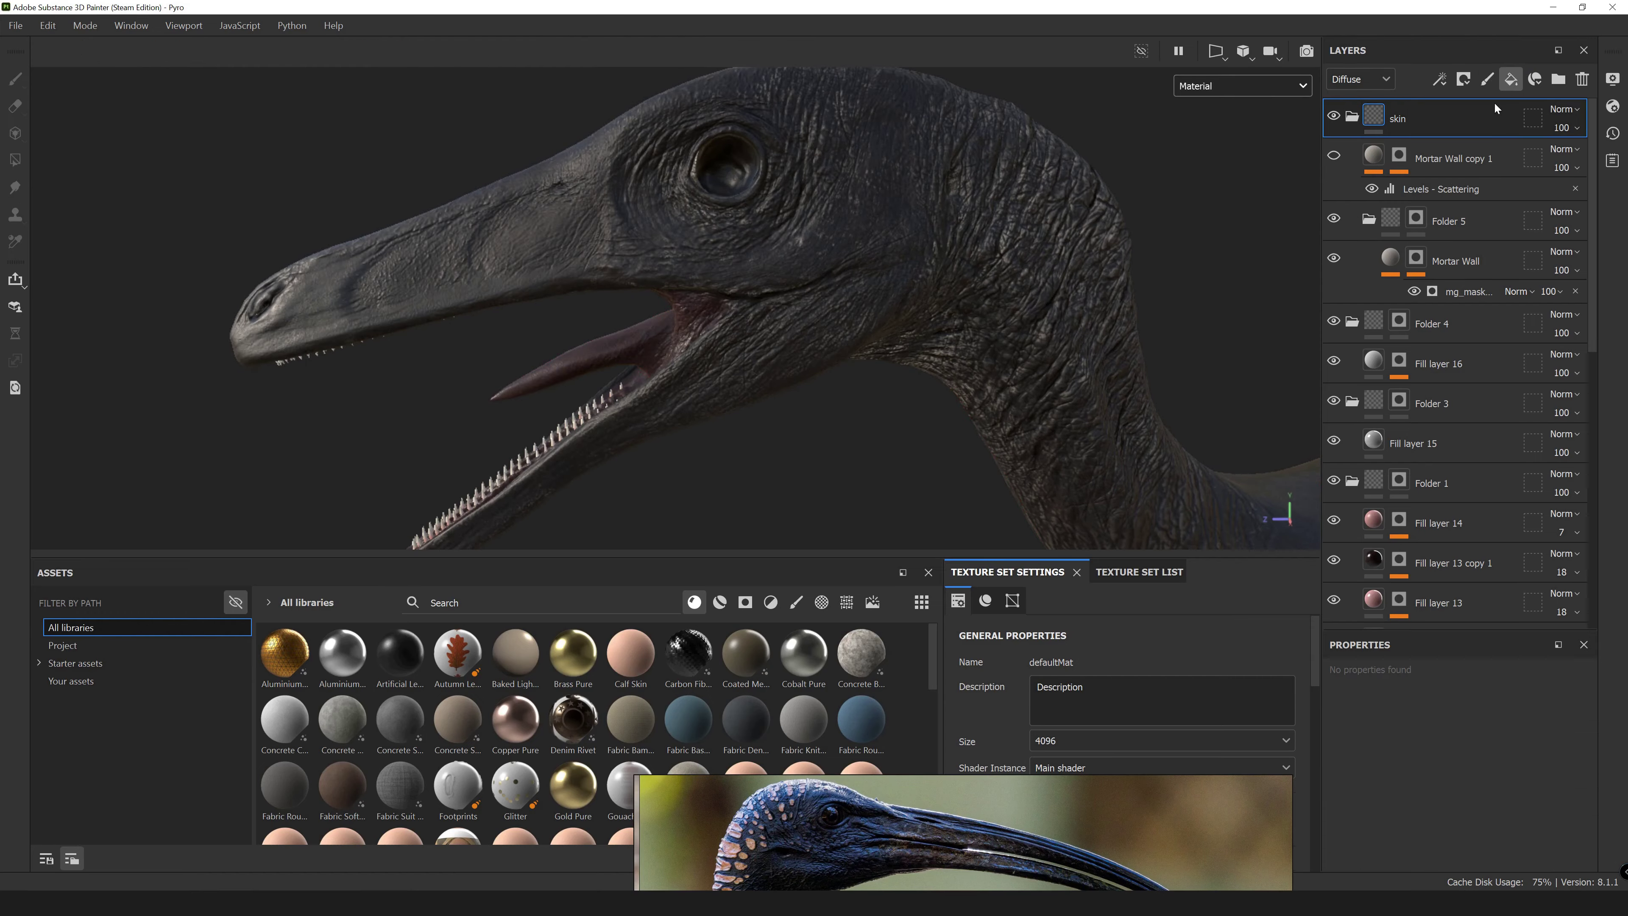
Show the Scattering channel and add a polygon-fill mask to Fill layer 17.
left_click(1242, 86)
left_click(1205, 120)
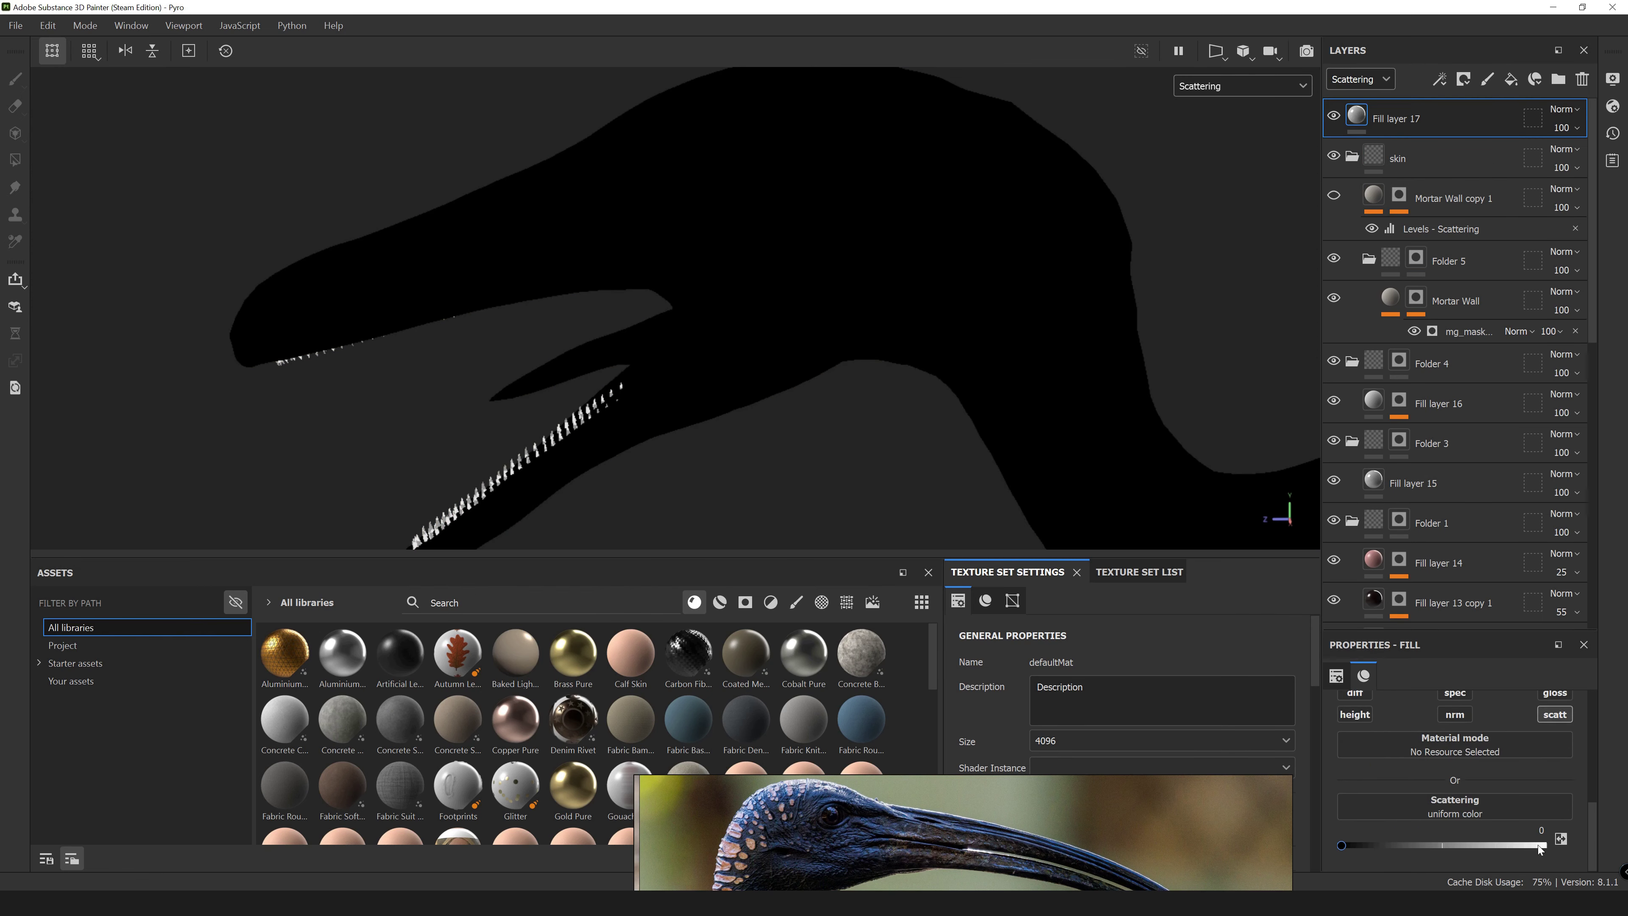
left_click(1463, 79)
key("4")
Lower Fill layer 17's opacity to 29.
scroll(858, 202, "down", 3)
scroll(857, 203, "up", 4)
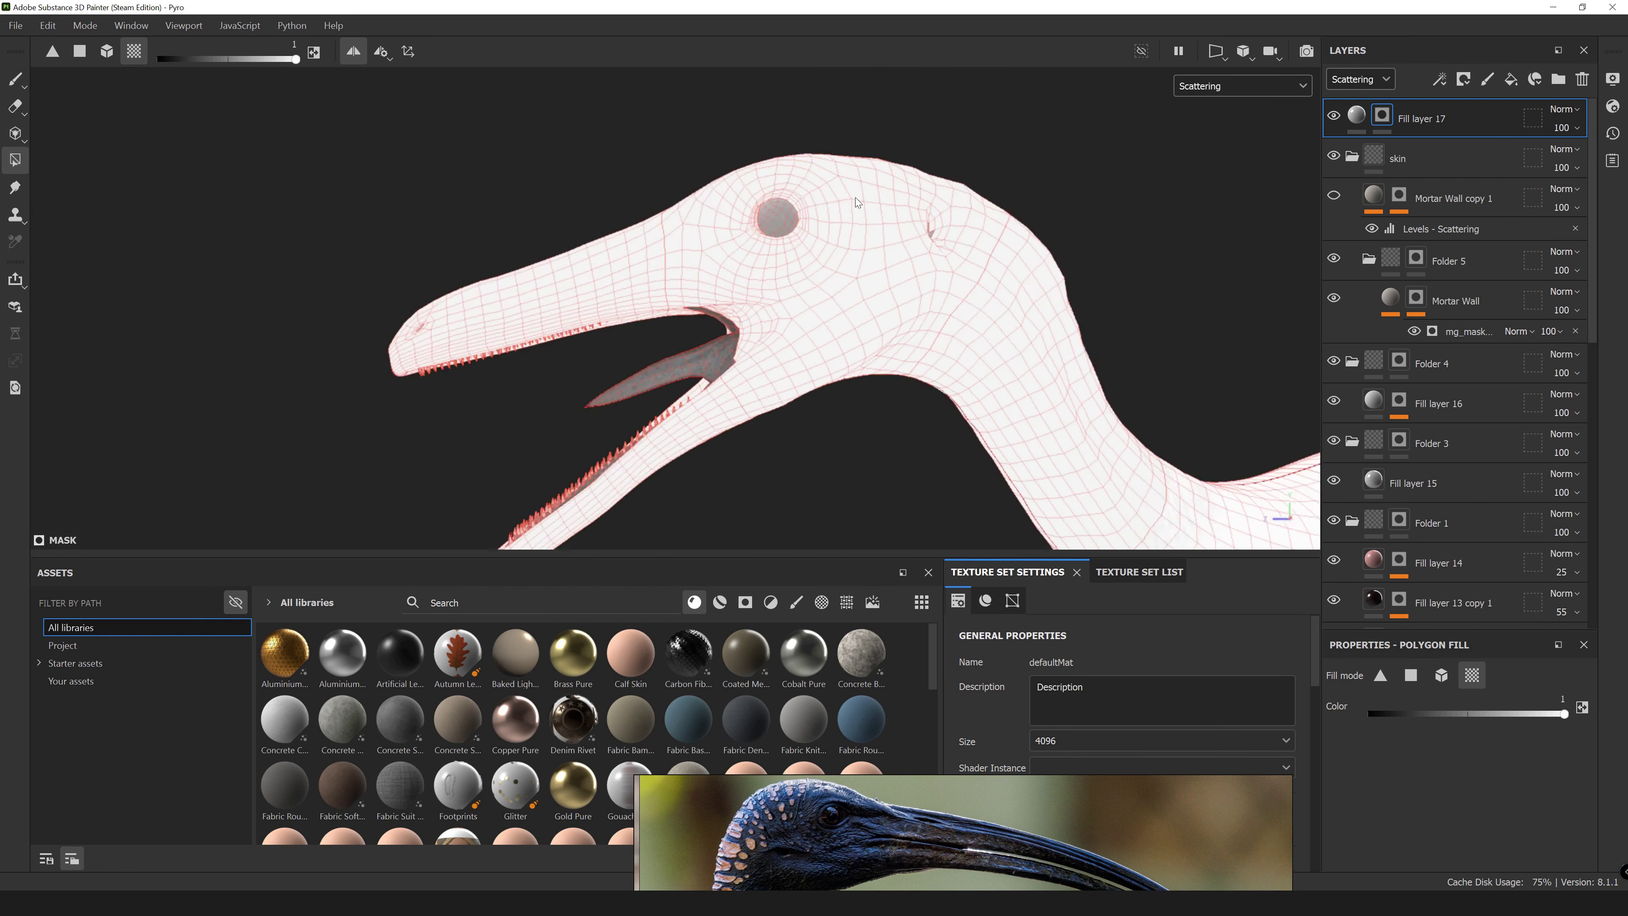
left_click_drag(858, 202, 679, 374, "alt")
scroll(680, 374, "up", 3)
scroll(934, 331, "down", 2)
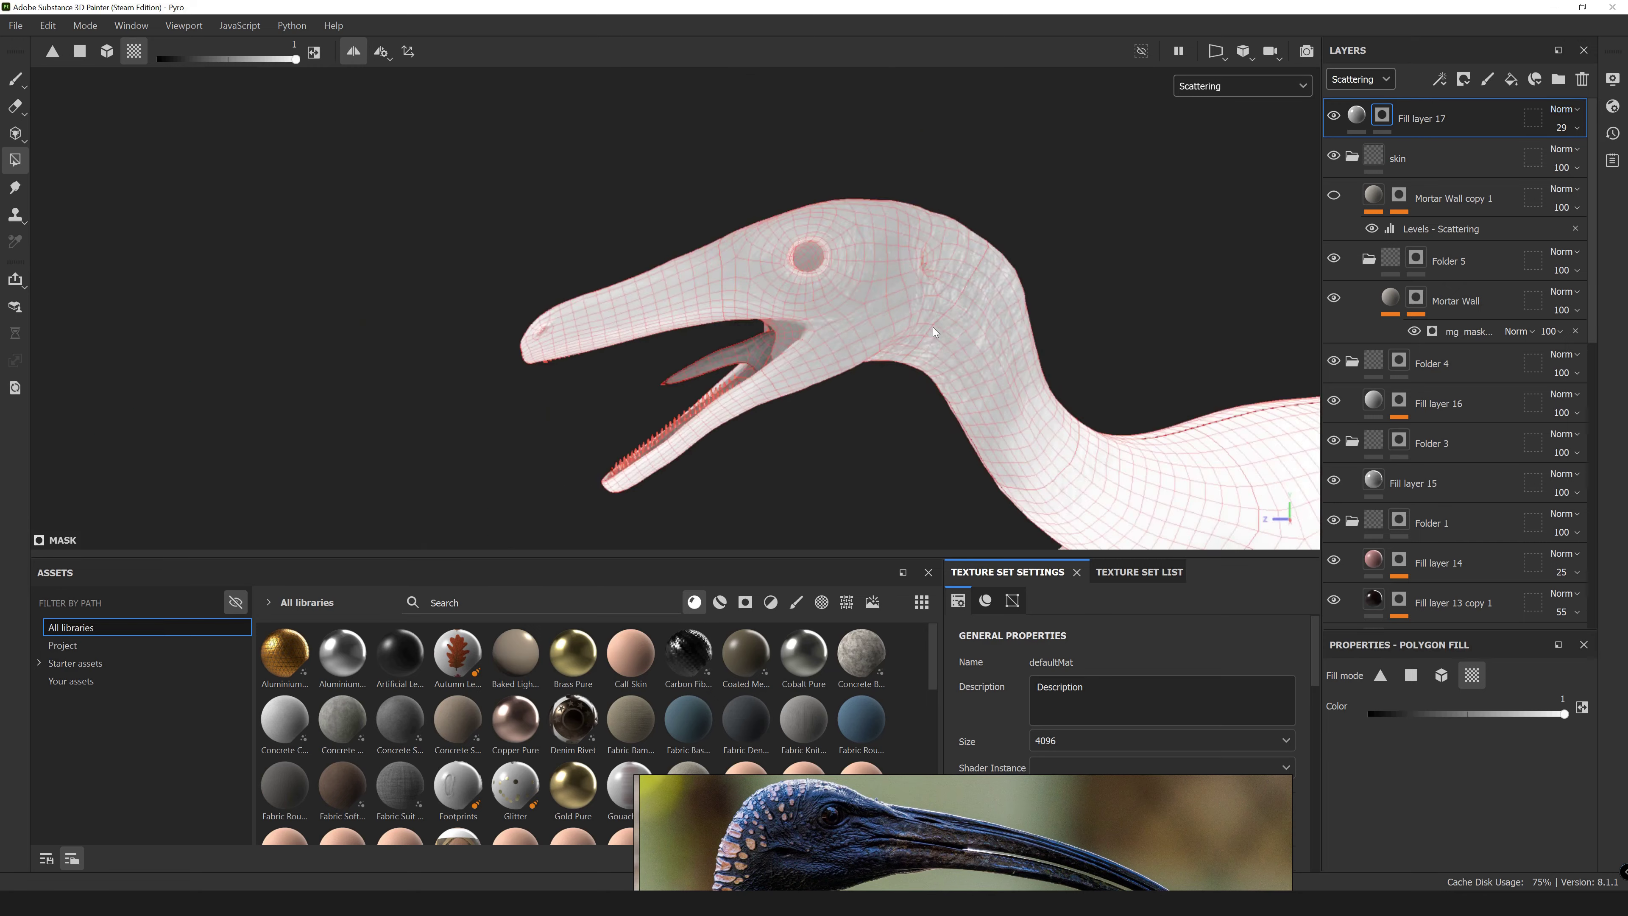
Switch to the Paint brush and orbit to a side view of the head's mouth corner.
key("1")
scroll(1010, 284, "down", 3)
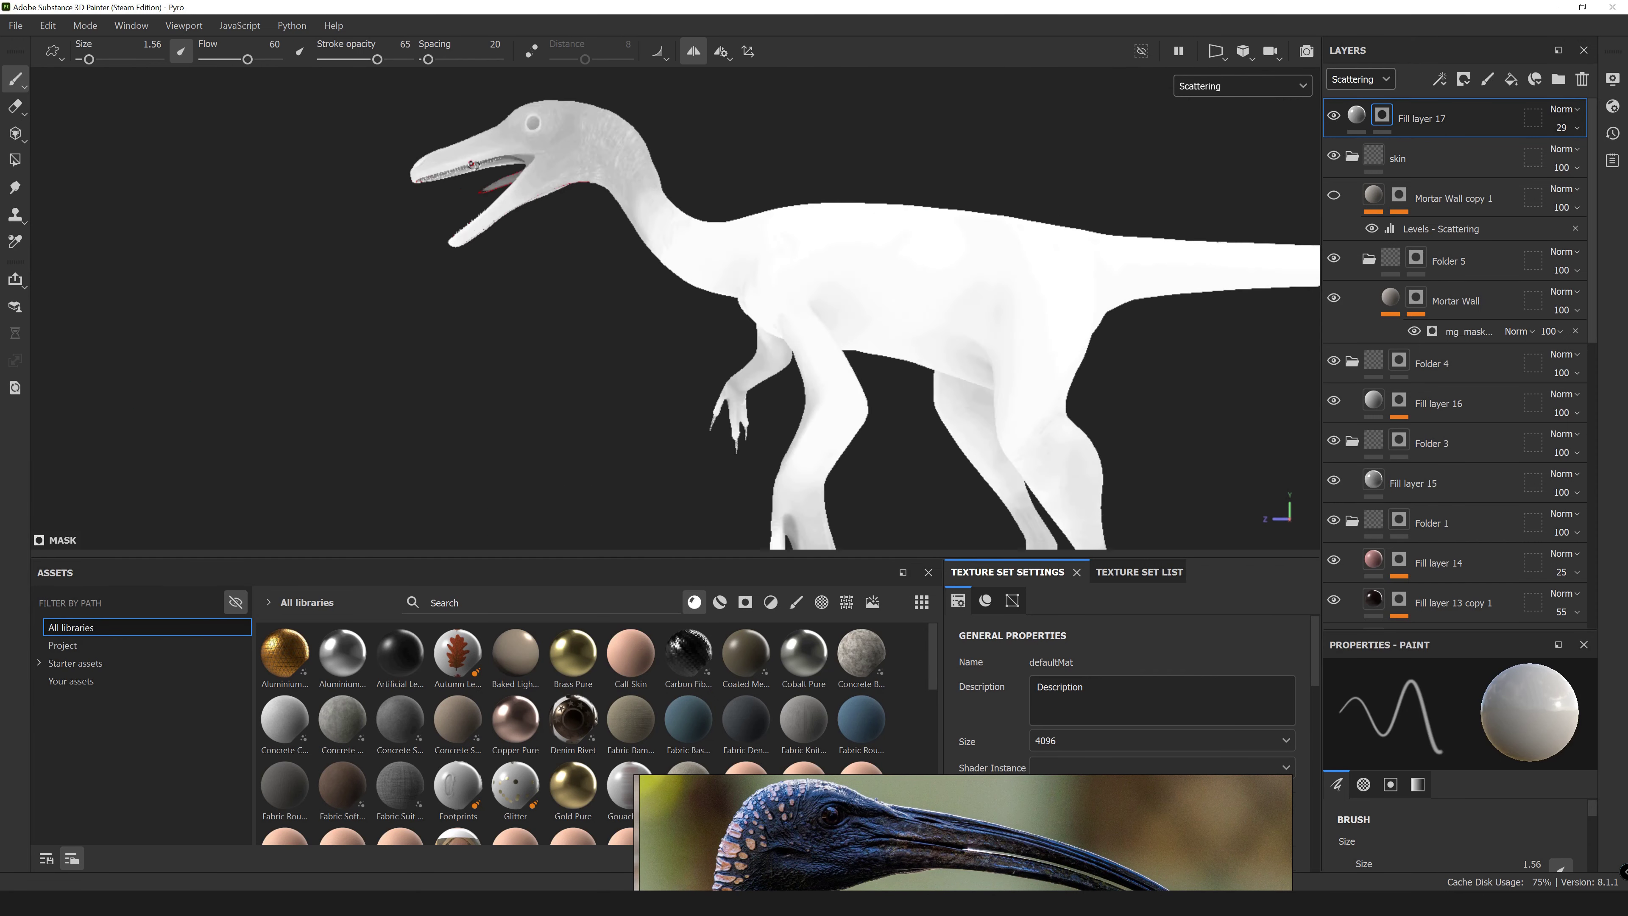
scroll(817, 261, "up", 5)
scroll(764, 256, "up", 3)
left_click_drag(511, 359, 658, 375, "alt")
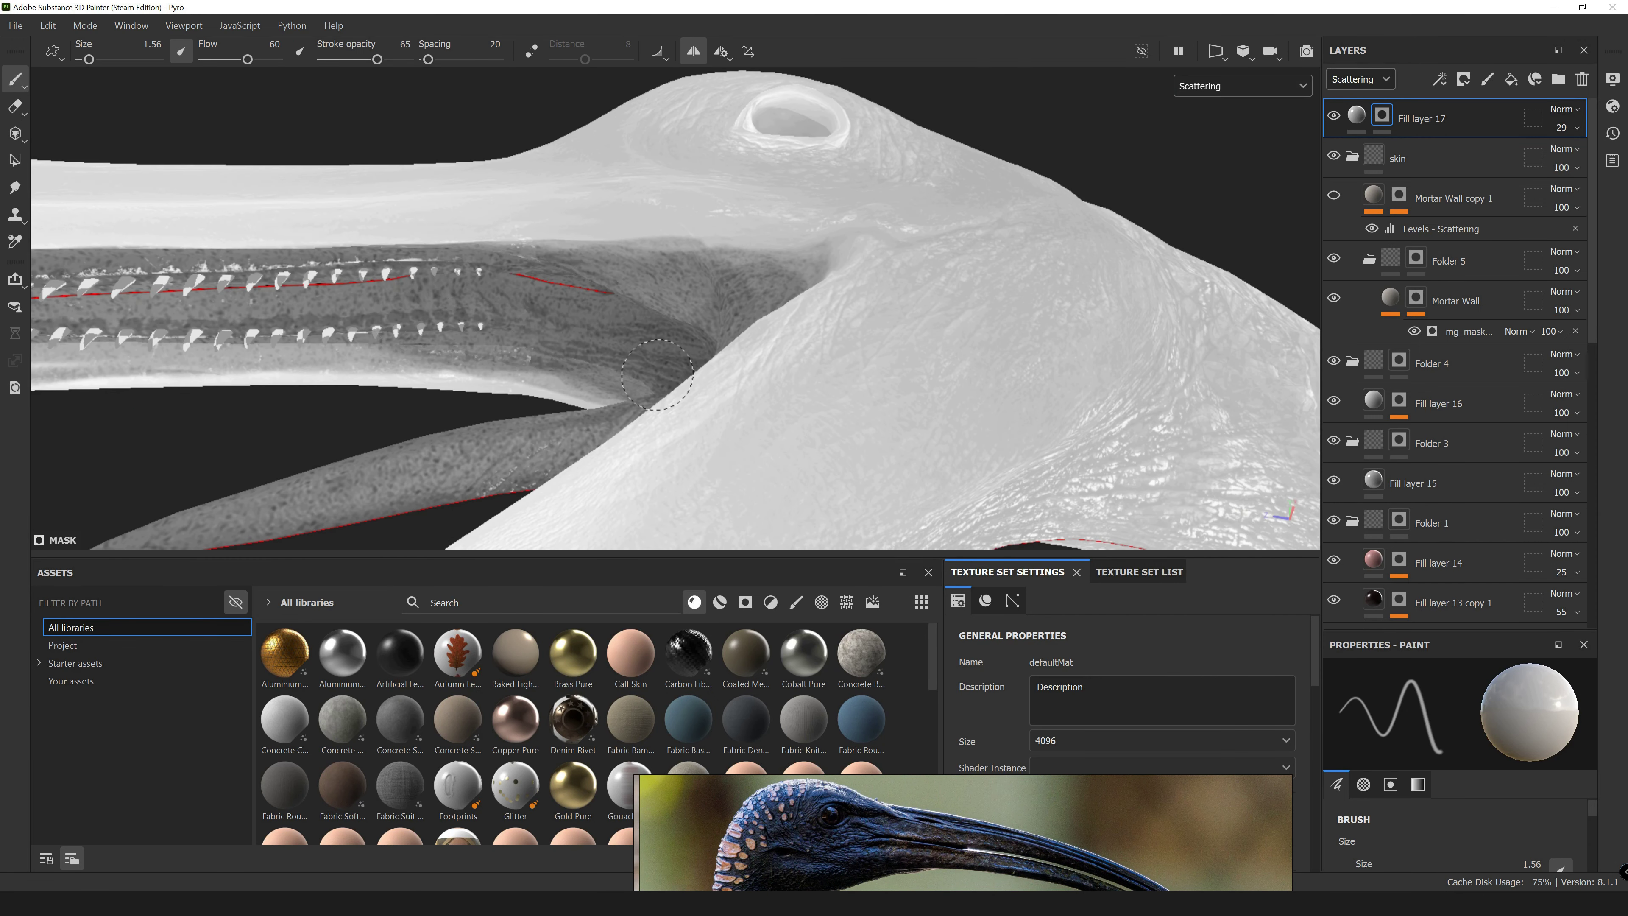
left_click_drag(696, 293, 636, 389, "alt")
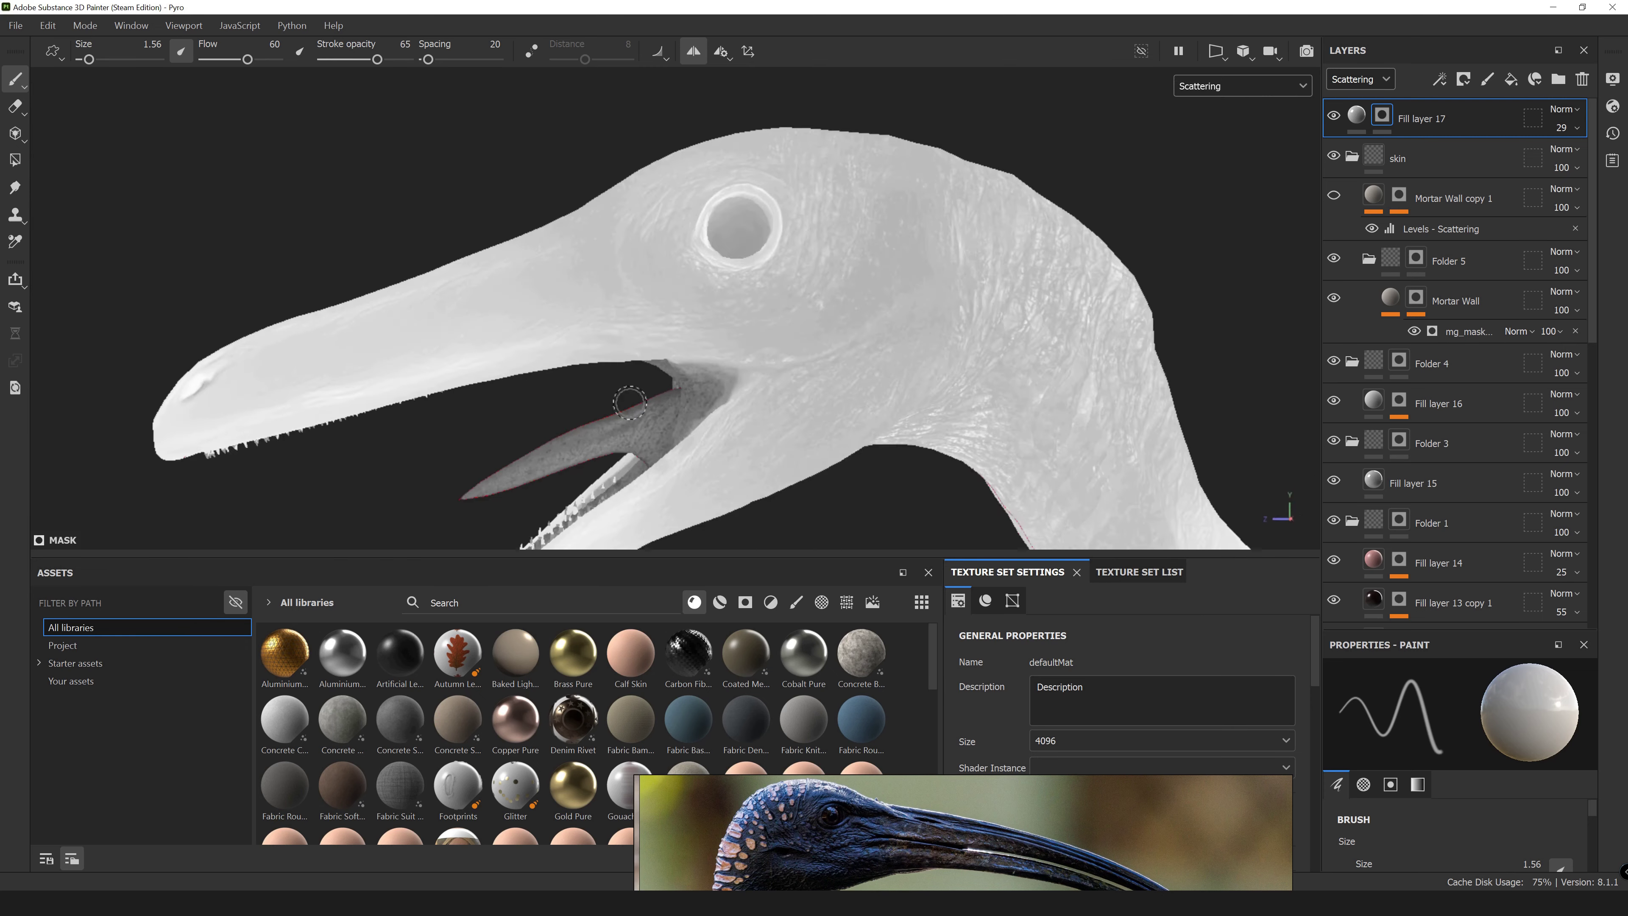
scroll(835, 356, "up", 5)
scroll(703, 412, "down", 5)
scroll(570, 444, "down", 2)
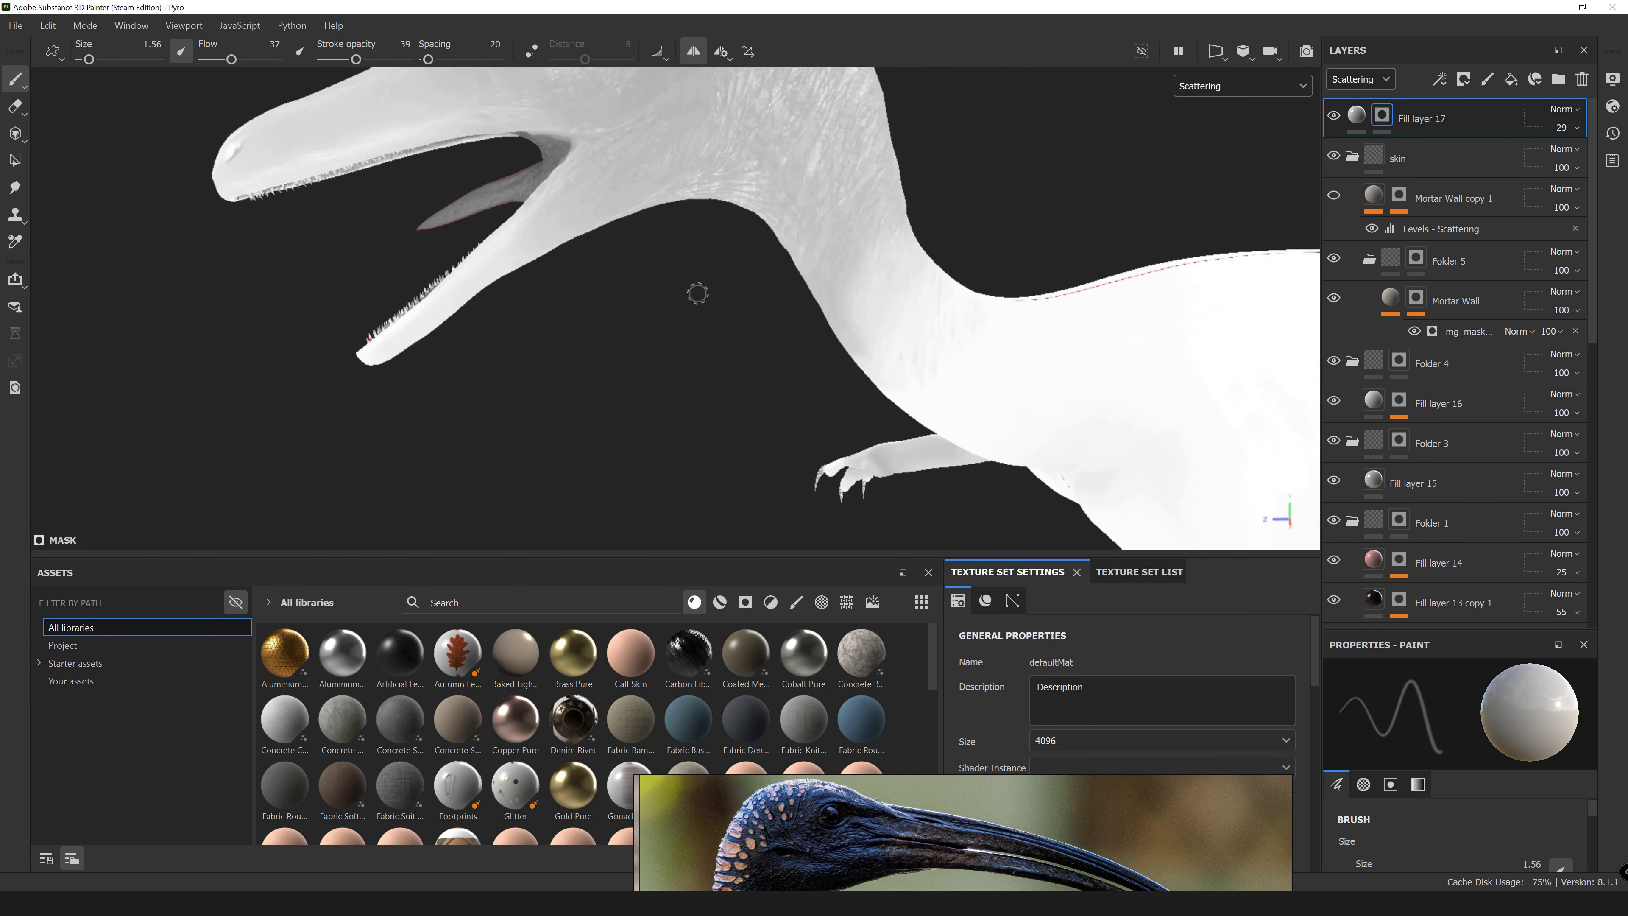
scroll(698, 292, "up", 5)
scroll(780, 181, "up", 3)
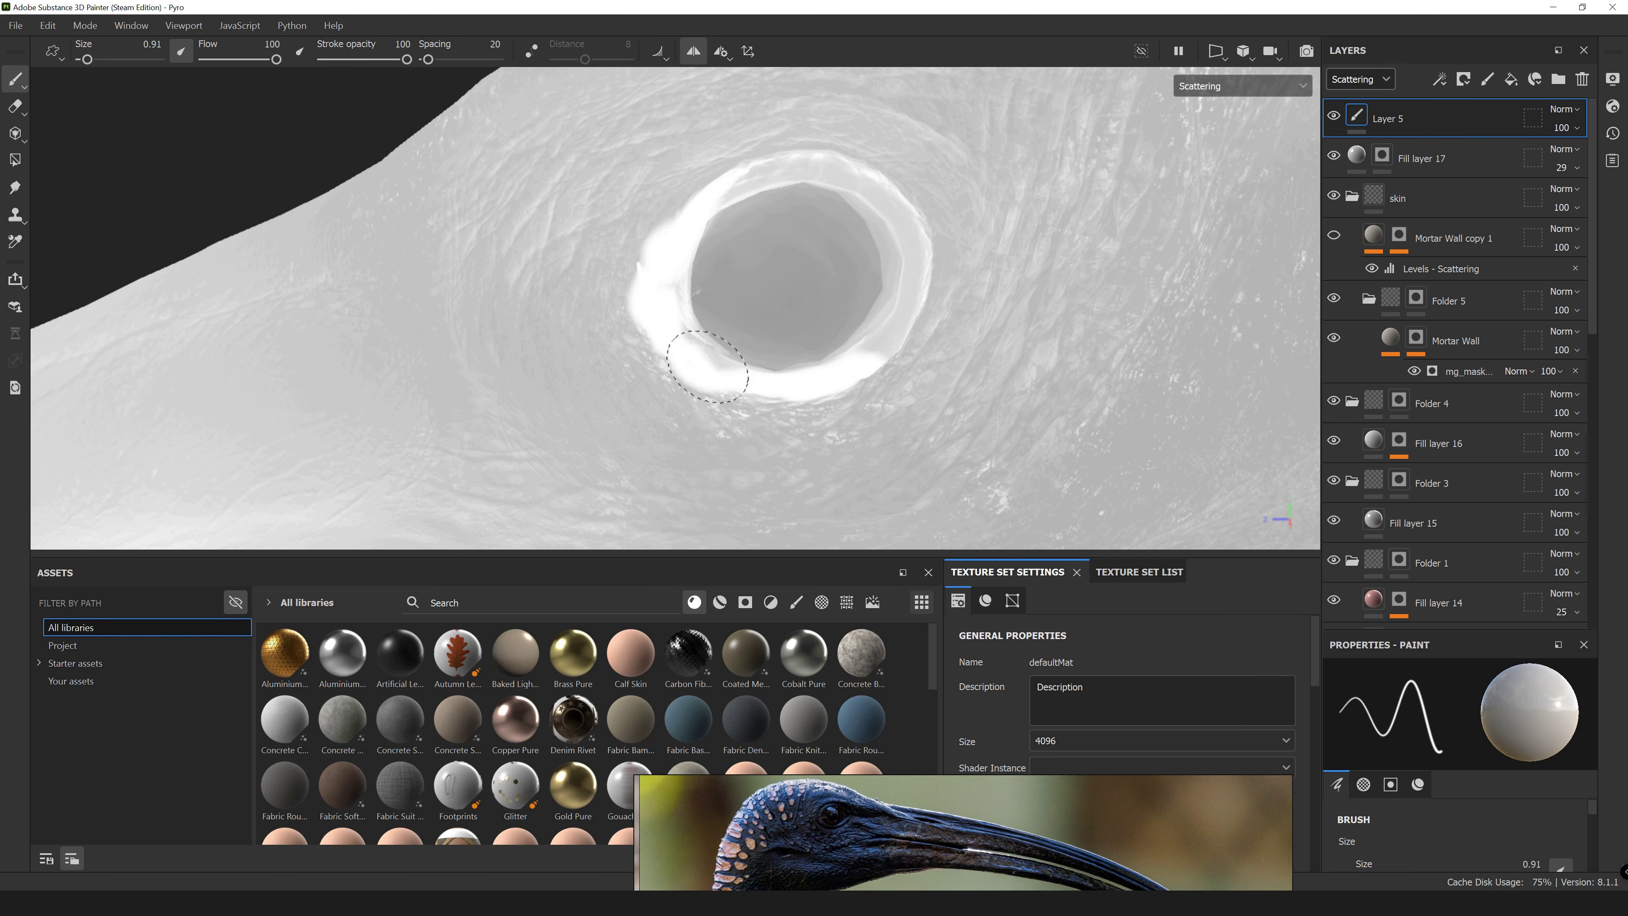
Hide the white ring painted around the eye and shrink the brush to about 1.5.
left_click(1334, 116)
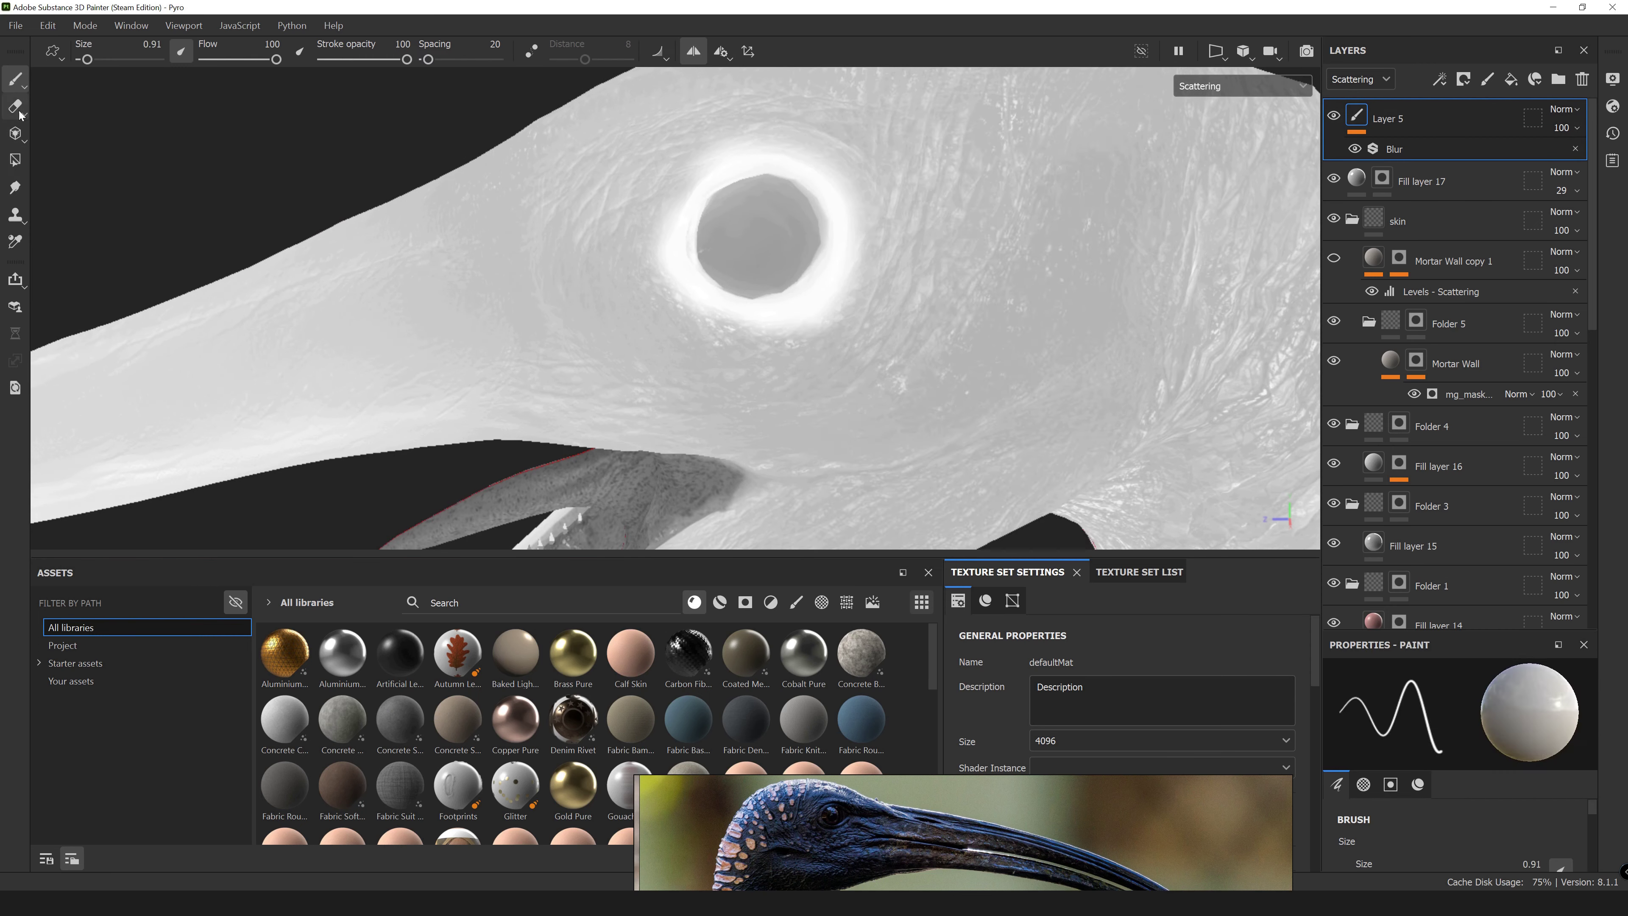
right_click_drag(1102, 506, 758, 359, "ctrl")
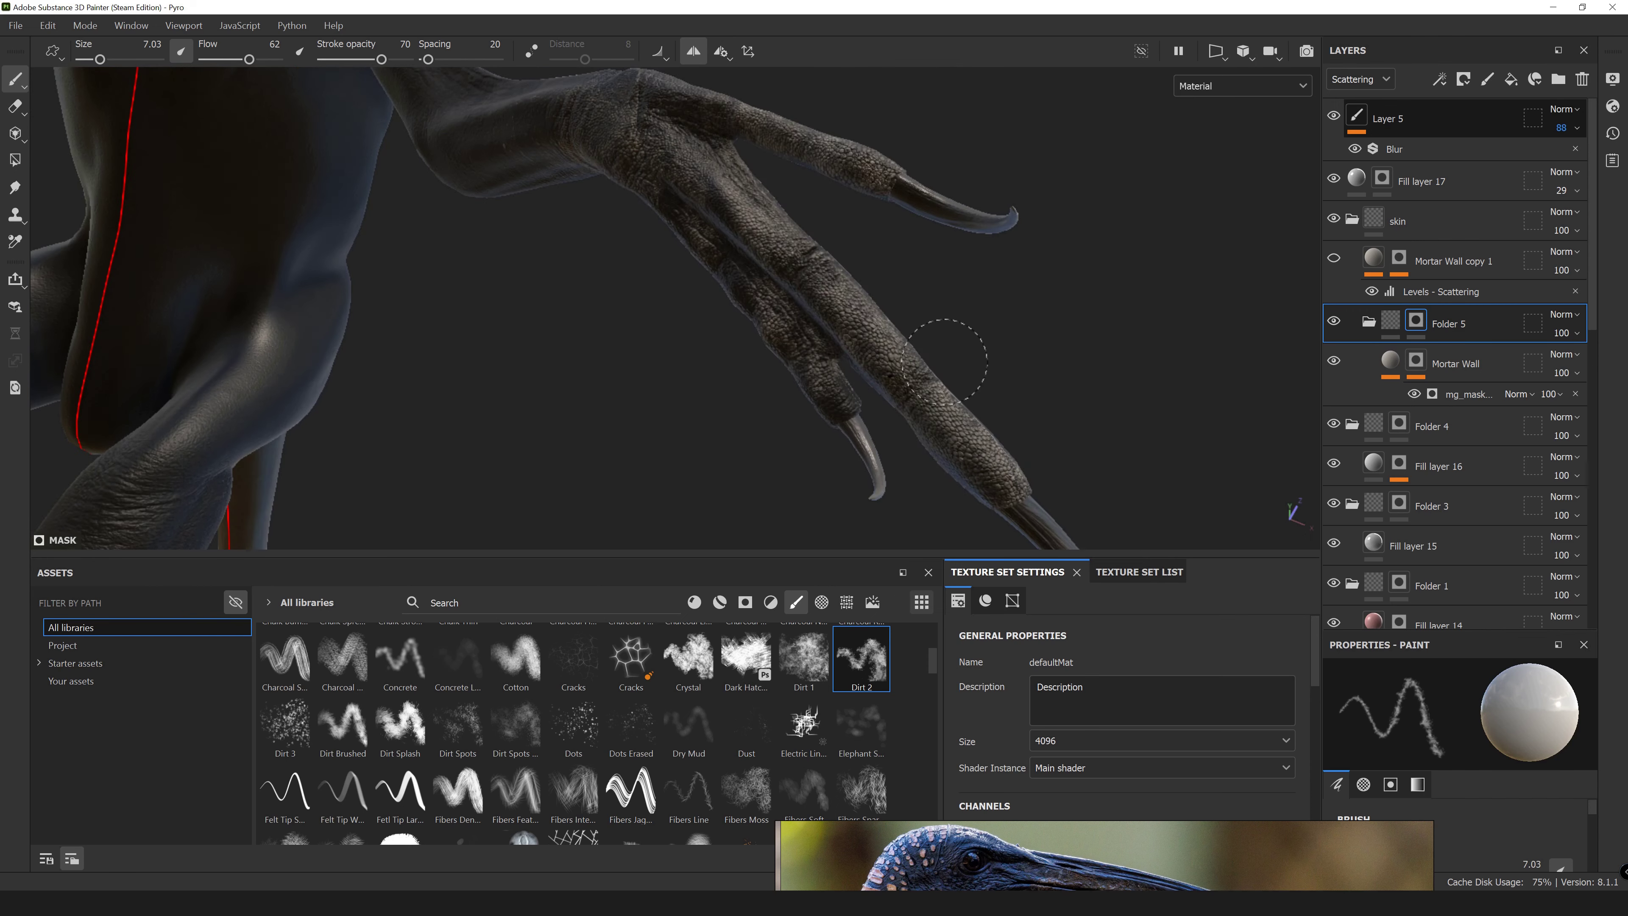
In the diffuse-only view, work around the foot underside, toes, claws and scaly leg.
key("c")
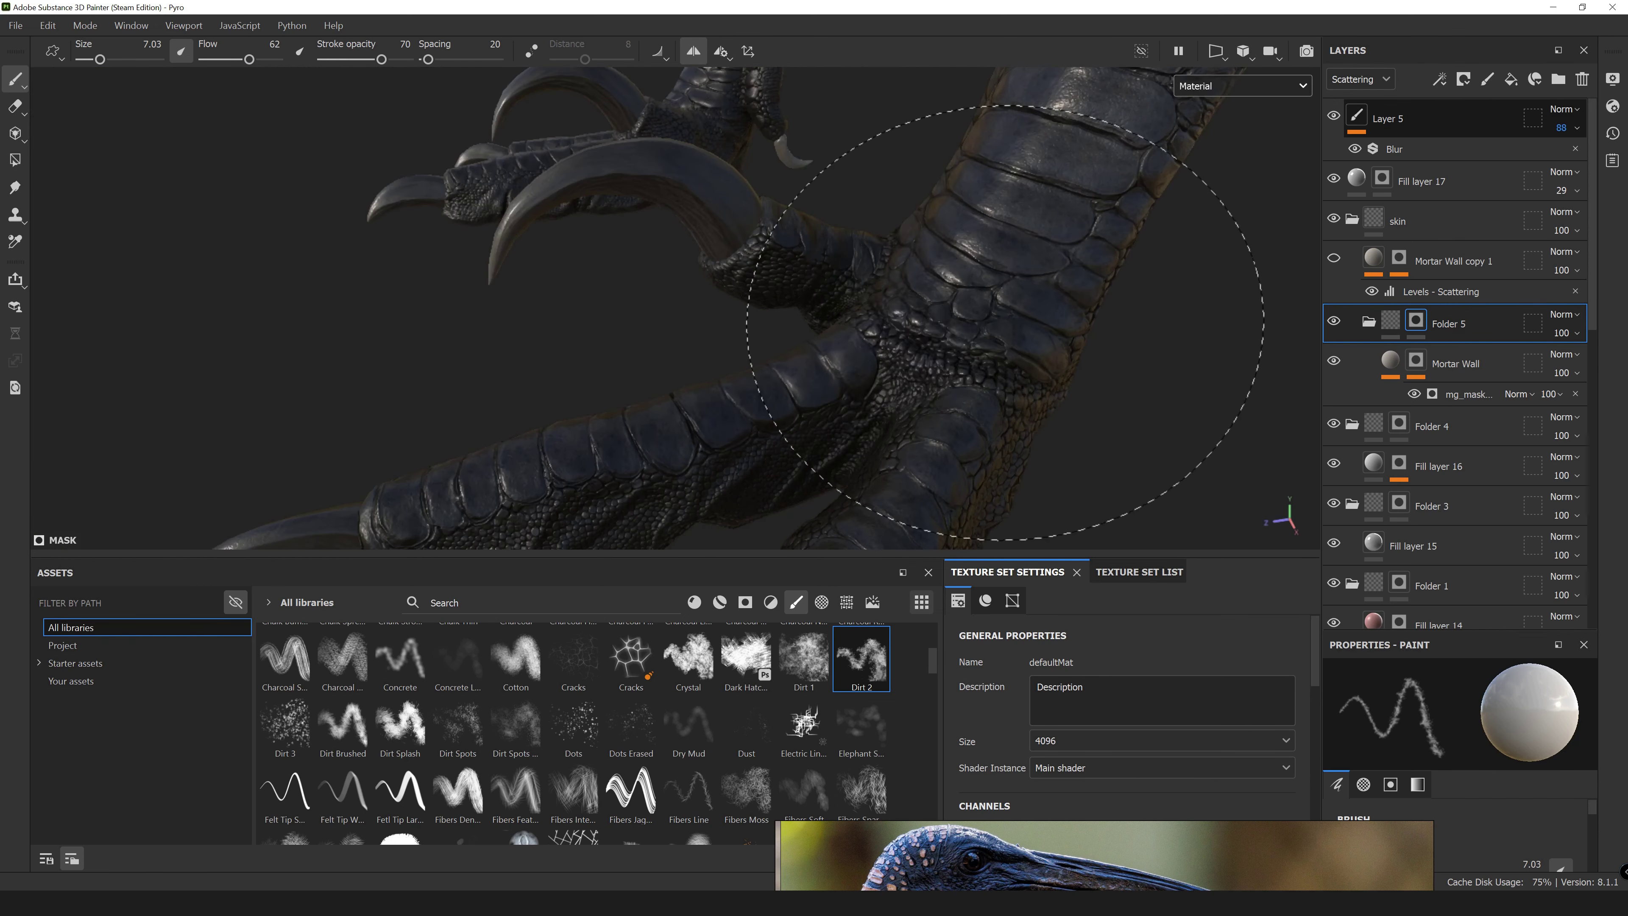
left_click_drag(813, 251, 504, 221, "alt")
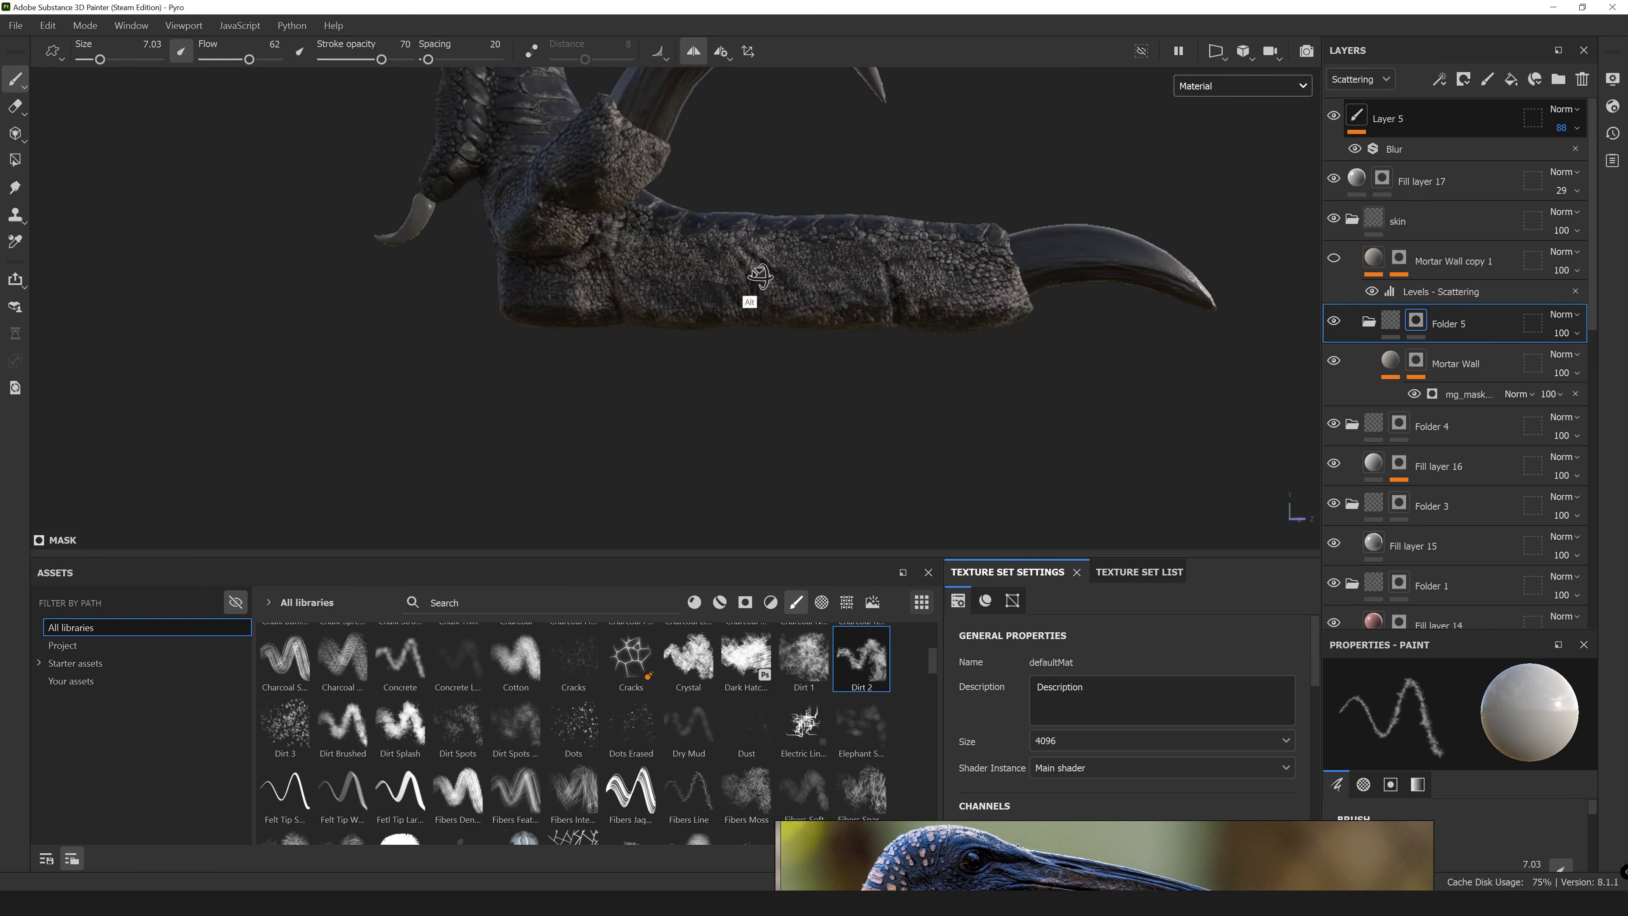
mouse_move(666, 294)
left_mouse_down("alt")
mouse_move(563, 410)
mouse_move(745, 430)
mouse_move(840, 388)
mouse_move(748, 284)
mouse_move(773, 411)
mouse_move(654, 327)
mouse_move(745, 309)
mouse_move(847, 207)
mouse_move(654, 225)
mouse_move(833, 256)
mouse_move(889, 247)
left_mouse_up("alt")
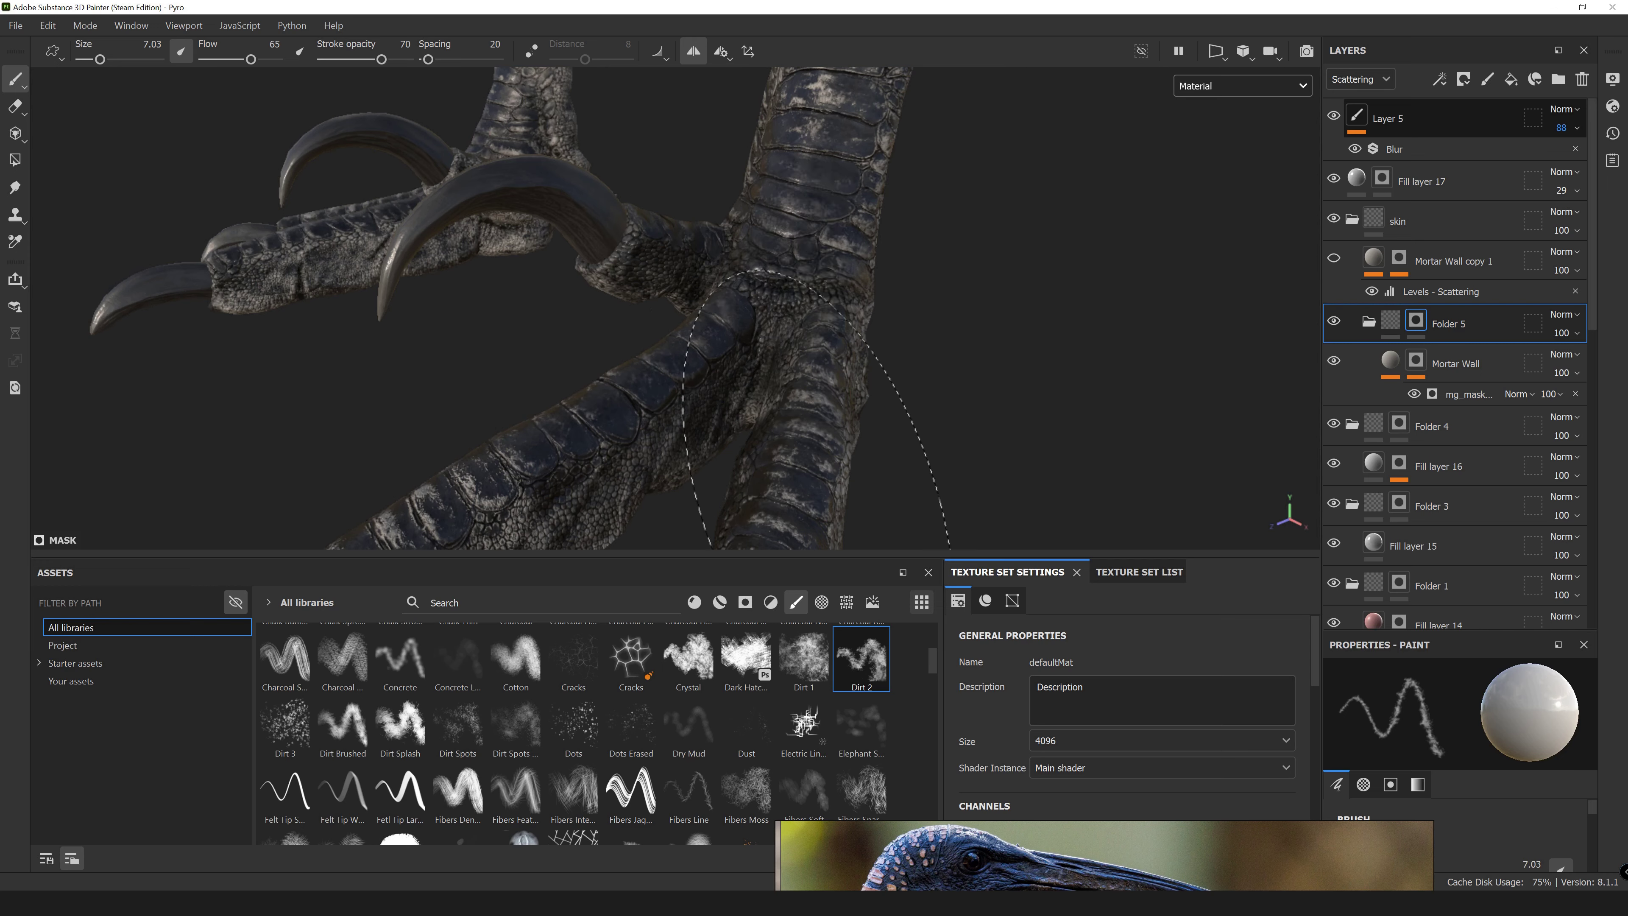
mouse_move(807, 436)
left_mouse_down("alt")
mouse_move(716, 203)
mouse_move(565, 385)
left_mouse_up("alt")
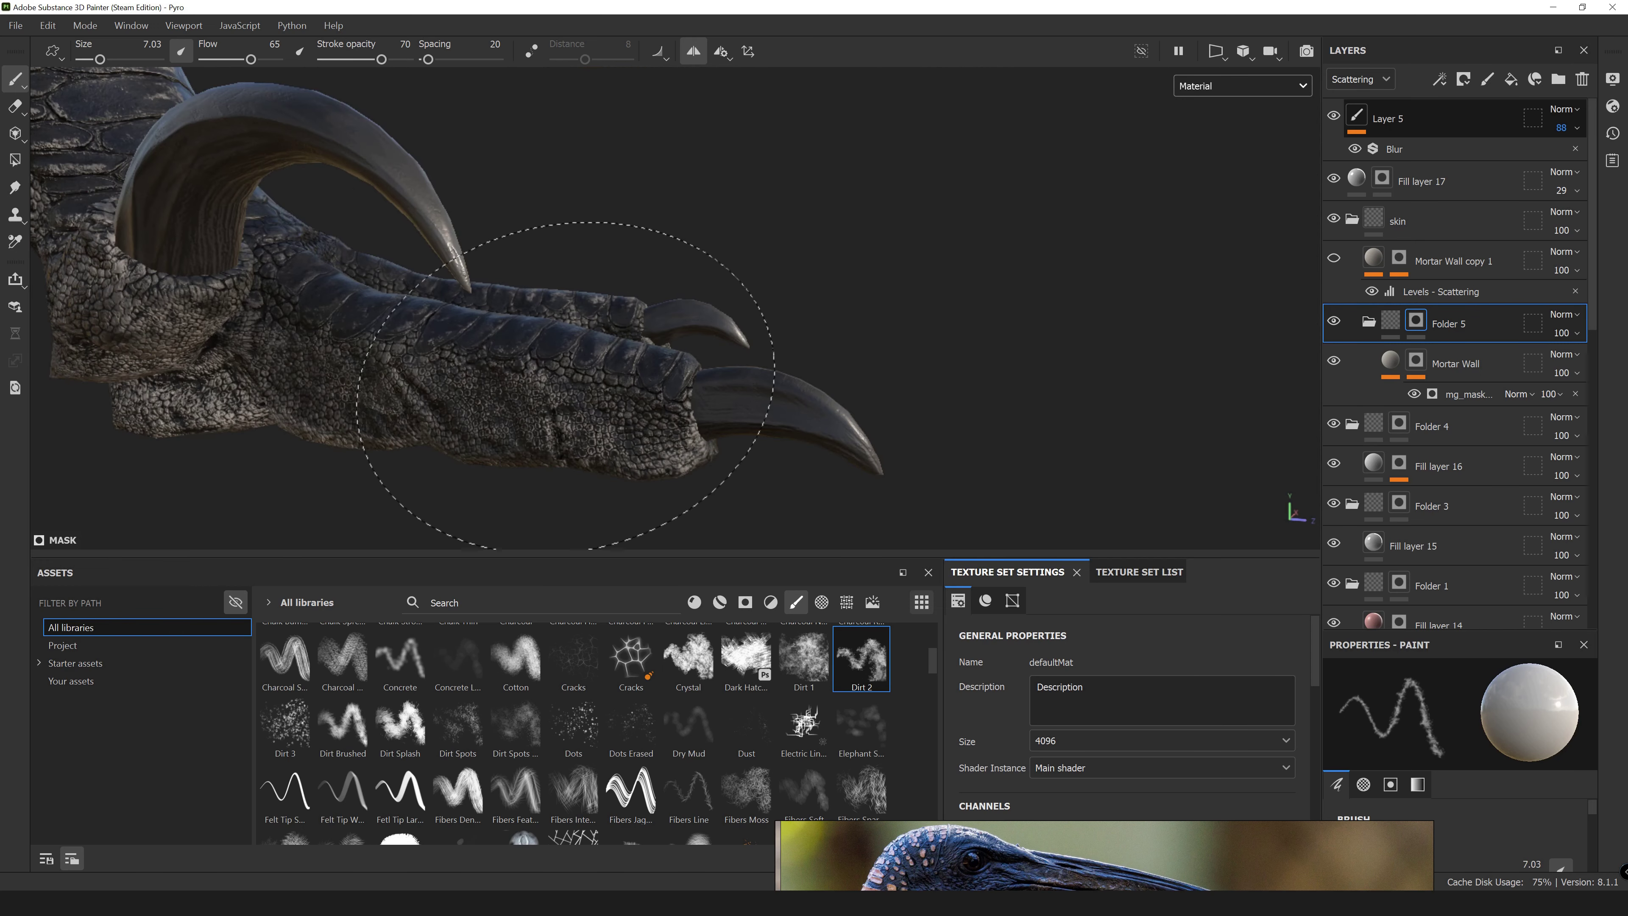
left_click_drag(186, 283, 363, 299, "alt")
mouse_move(544, 486)
left_mouse_down("alt")
mouse_move(545, 272)
mouse_move(309, 363)
mouse_move(563, 359)
left_mouse_up("alt")
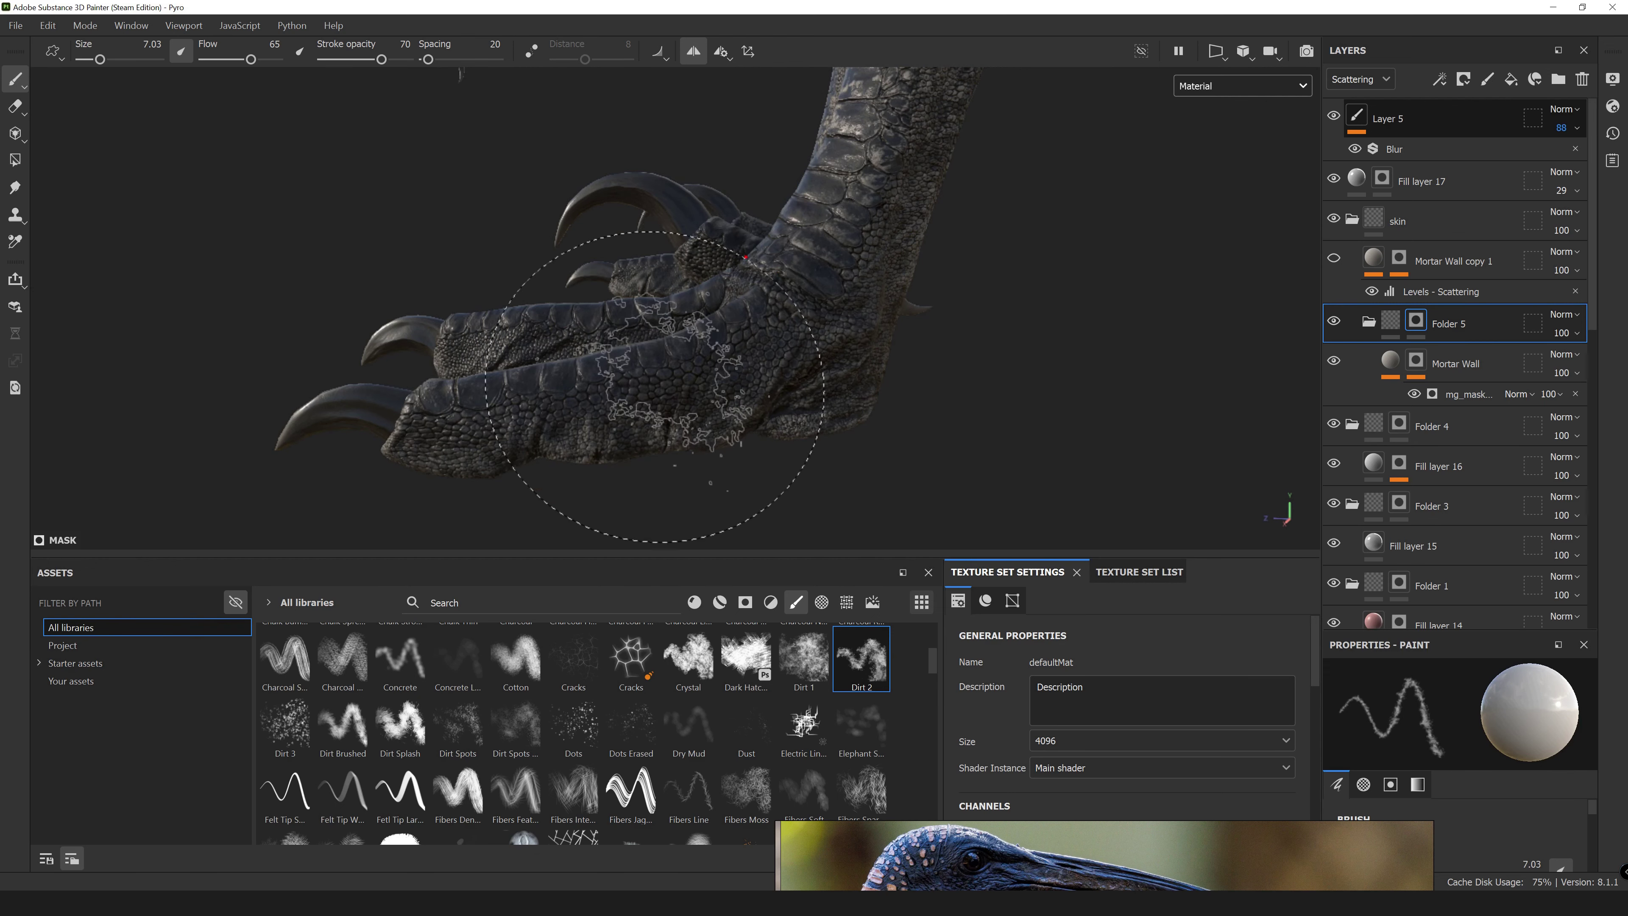
mouse_move(654, 386)
left_mouse_down("alt")
mouse_move(789, 157)
mouse_move(515, 98)
left_mouse_up("alt")
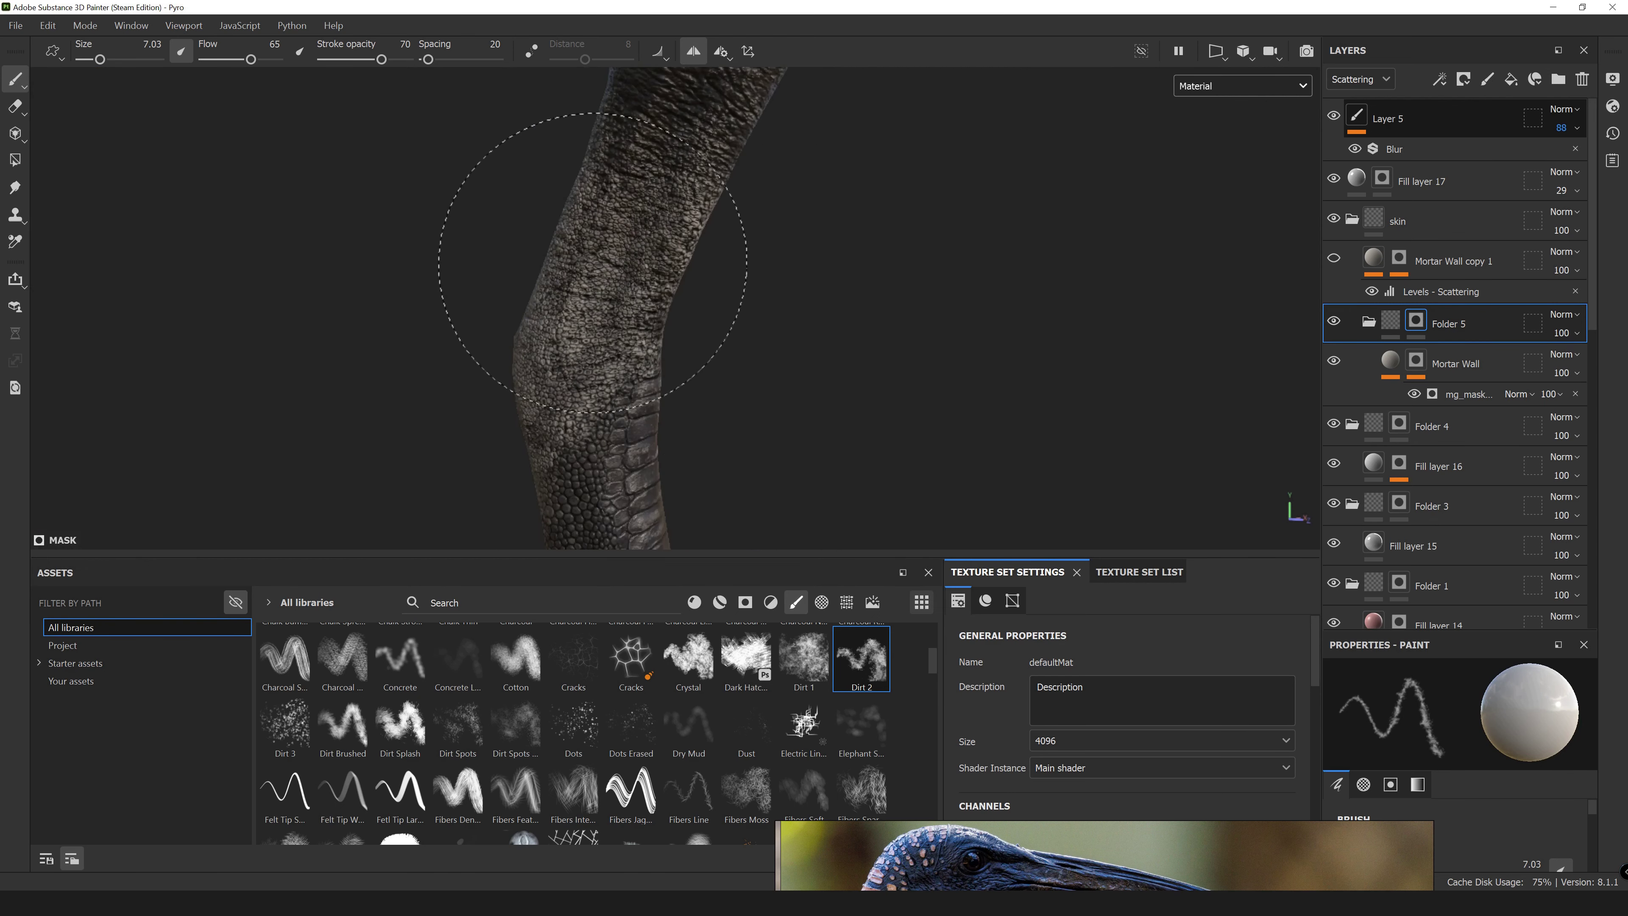
mouse_move(505, 181)
left_mouse_down("alt")
mouse_move(636, 408)
mouse_move(611, 335)
mouse_move(636, 494)
mouse_move(636, 436)
mouse_move(690, 363)
mouse_move(852, 249)
left_mouse_up("alt")
left_click_drag(275, 421, 449, 410, "alt")
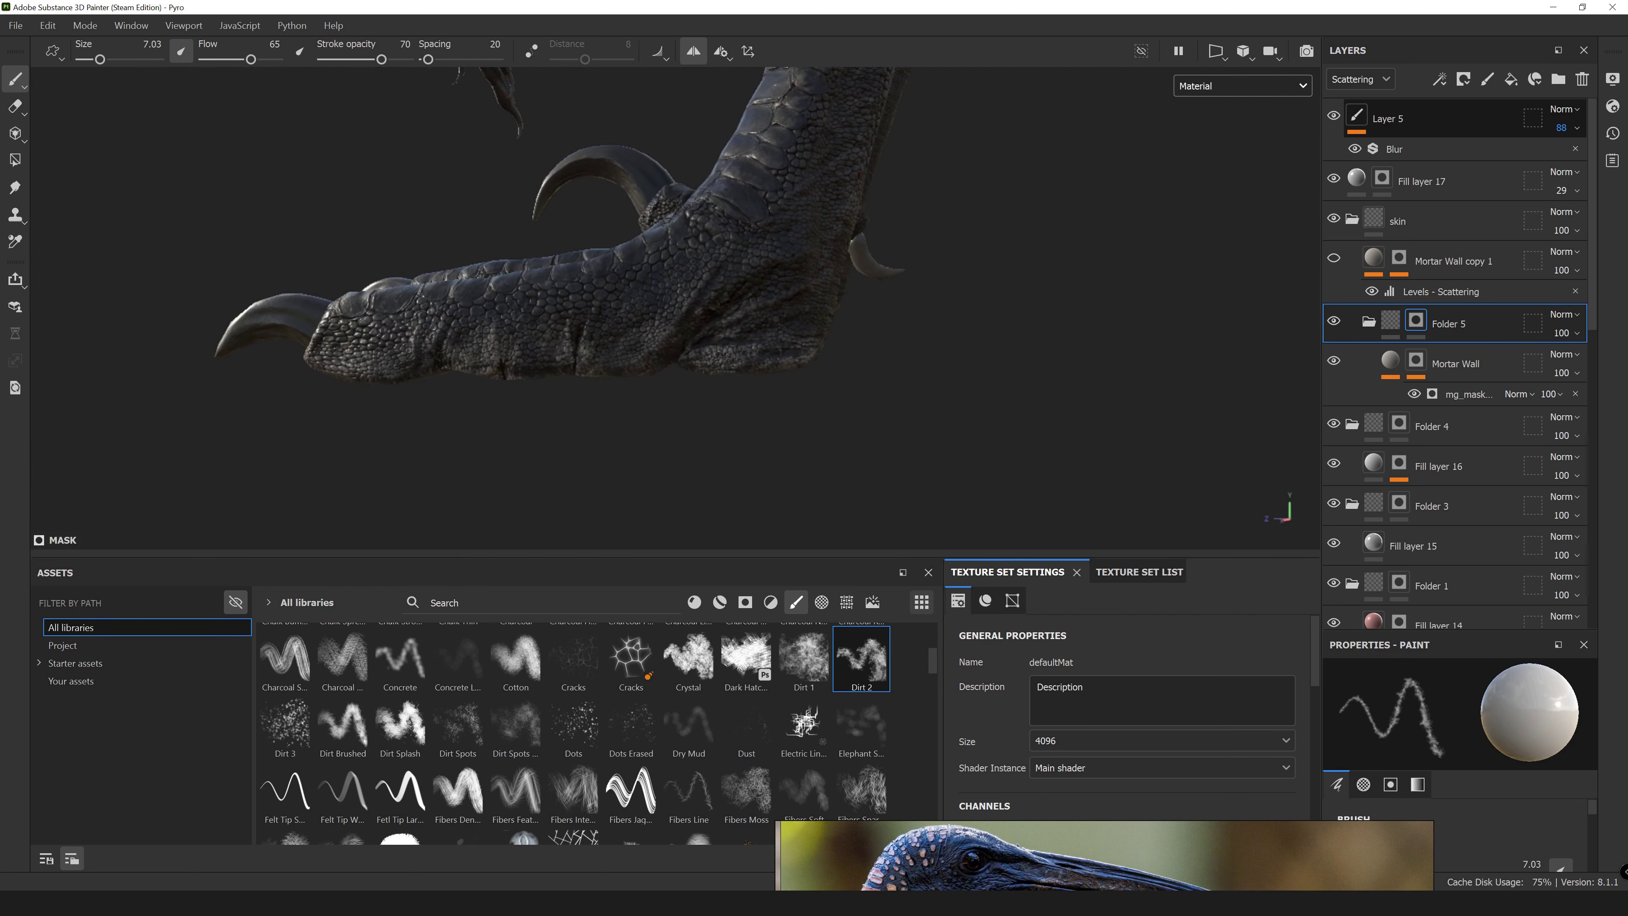
mouse_move(745, 321)
left_mouse_down("alt")
mouse_move(690, 424)
mouse_move(1218, 384)
mouse_move(218, 484)
mouse_move(471, 280)
mouse_move(834, 256)
left_mouse_up("alt")
Shrink the brush to 1.9, then enlarge it to 5.15 and paint the vertical leg.
right_click(471, 280)
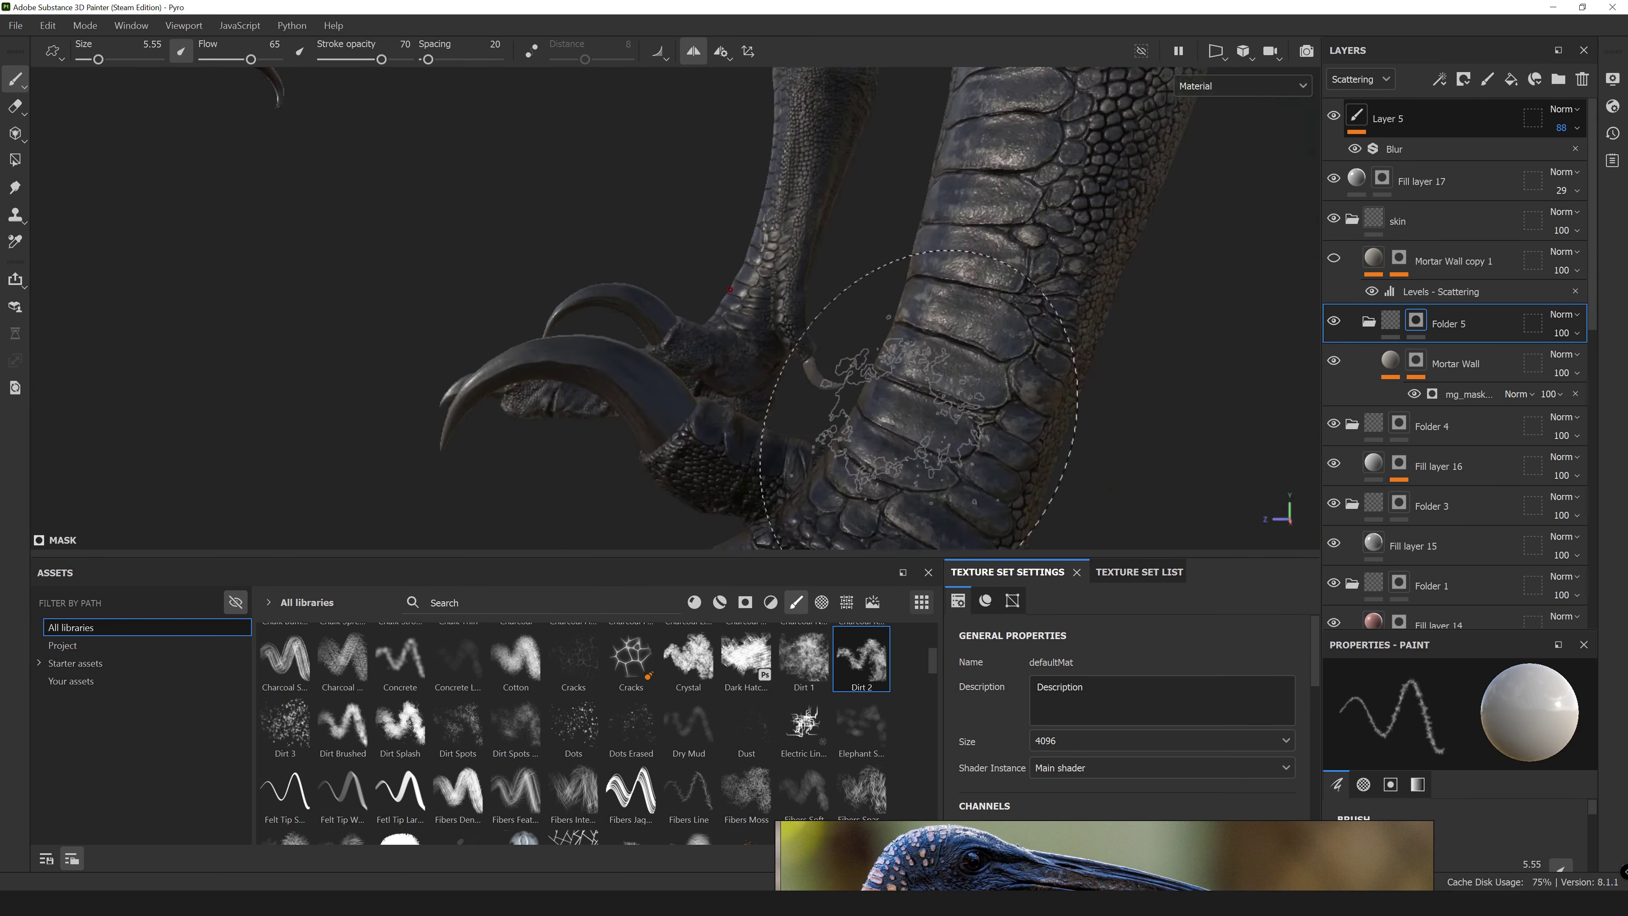
right_click(955, 256)
mouse_move(1089, 462)
left_mouse_down()
mouse_move(1000, 462)
mouse_move(779, 261)
mouse_move(845, 452)
left_mouse_up()
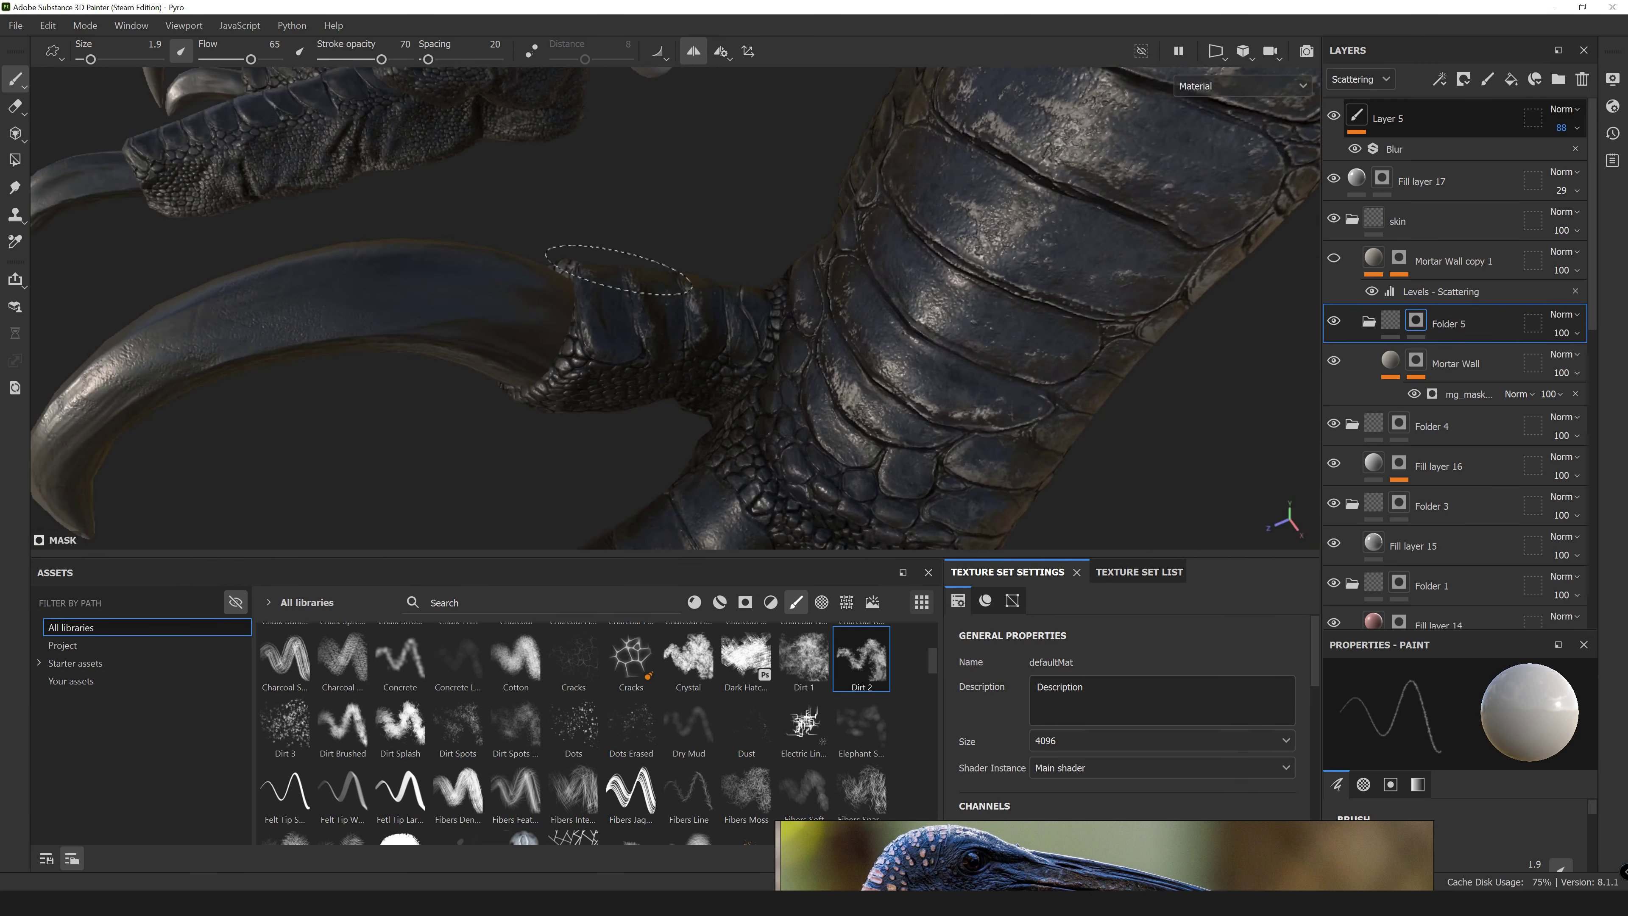
mouse_move(456, 301)
left_mouse_down("alt")
mouse_move(564, 247)
mouse_move(927, 313)
mouse_move(980, 272)
mouse_move(785, 282)
mouse_move(693, 344)
left_mouse_up("alt")
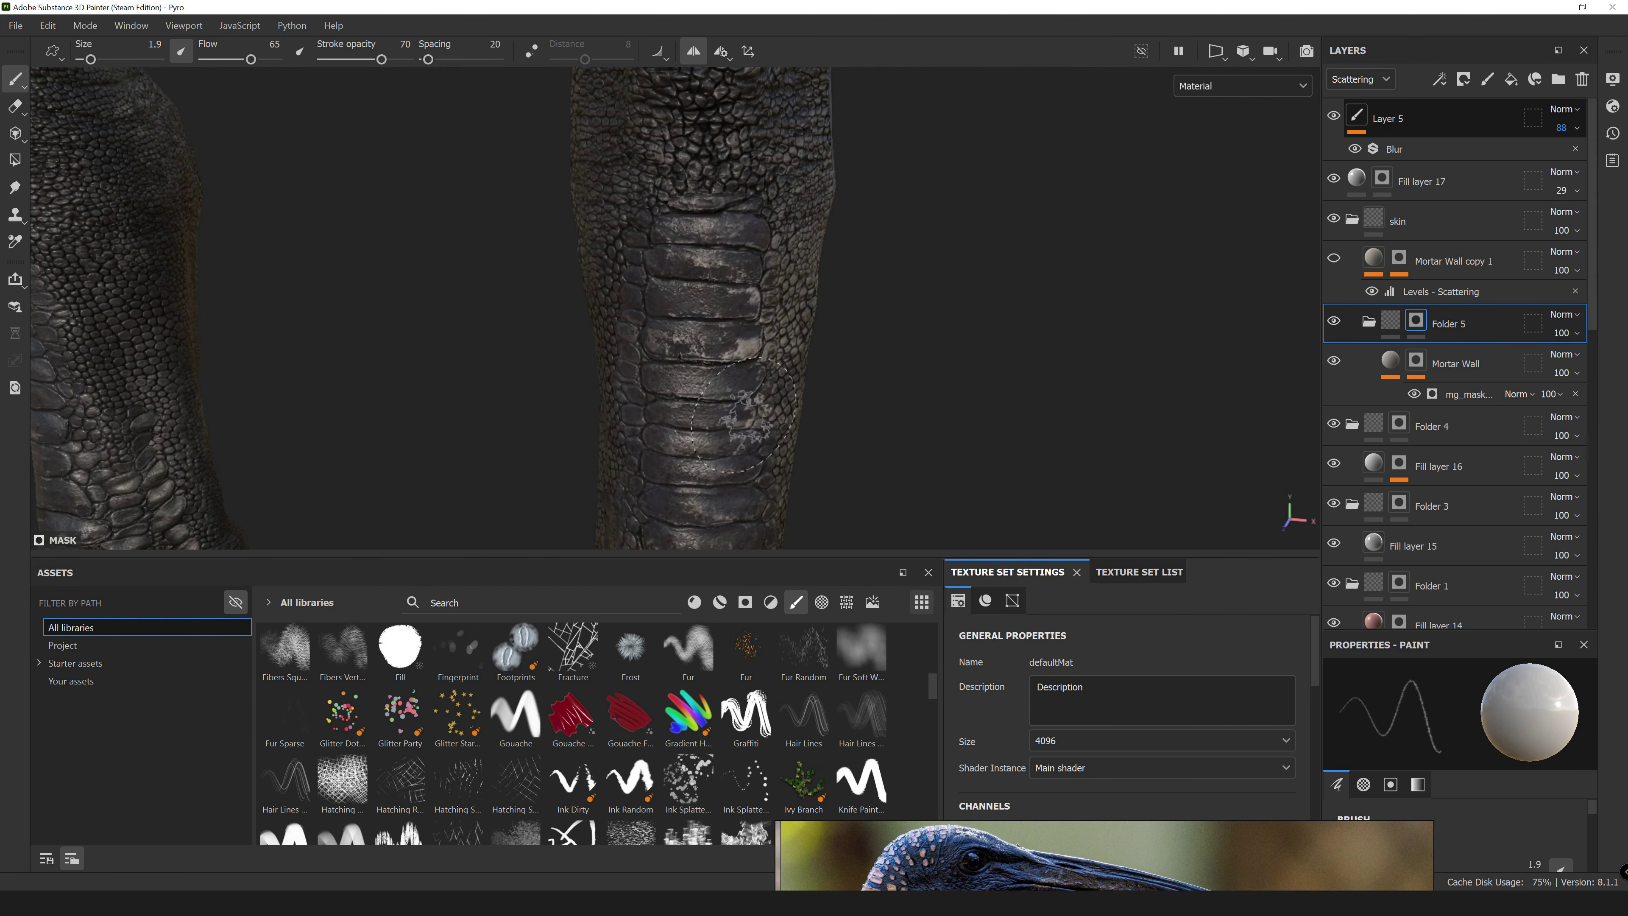
left_click_drag(743, 415, 875, 330, "alt")
key("c")
left_click_drag(577, 289, 371, 338, "alt")
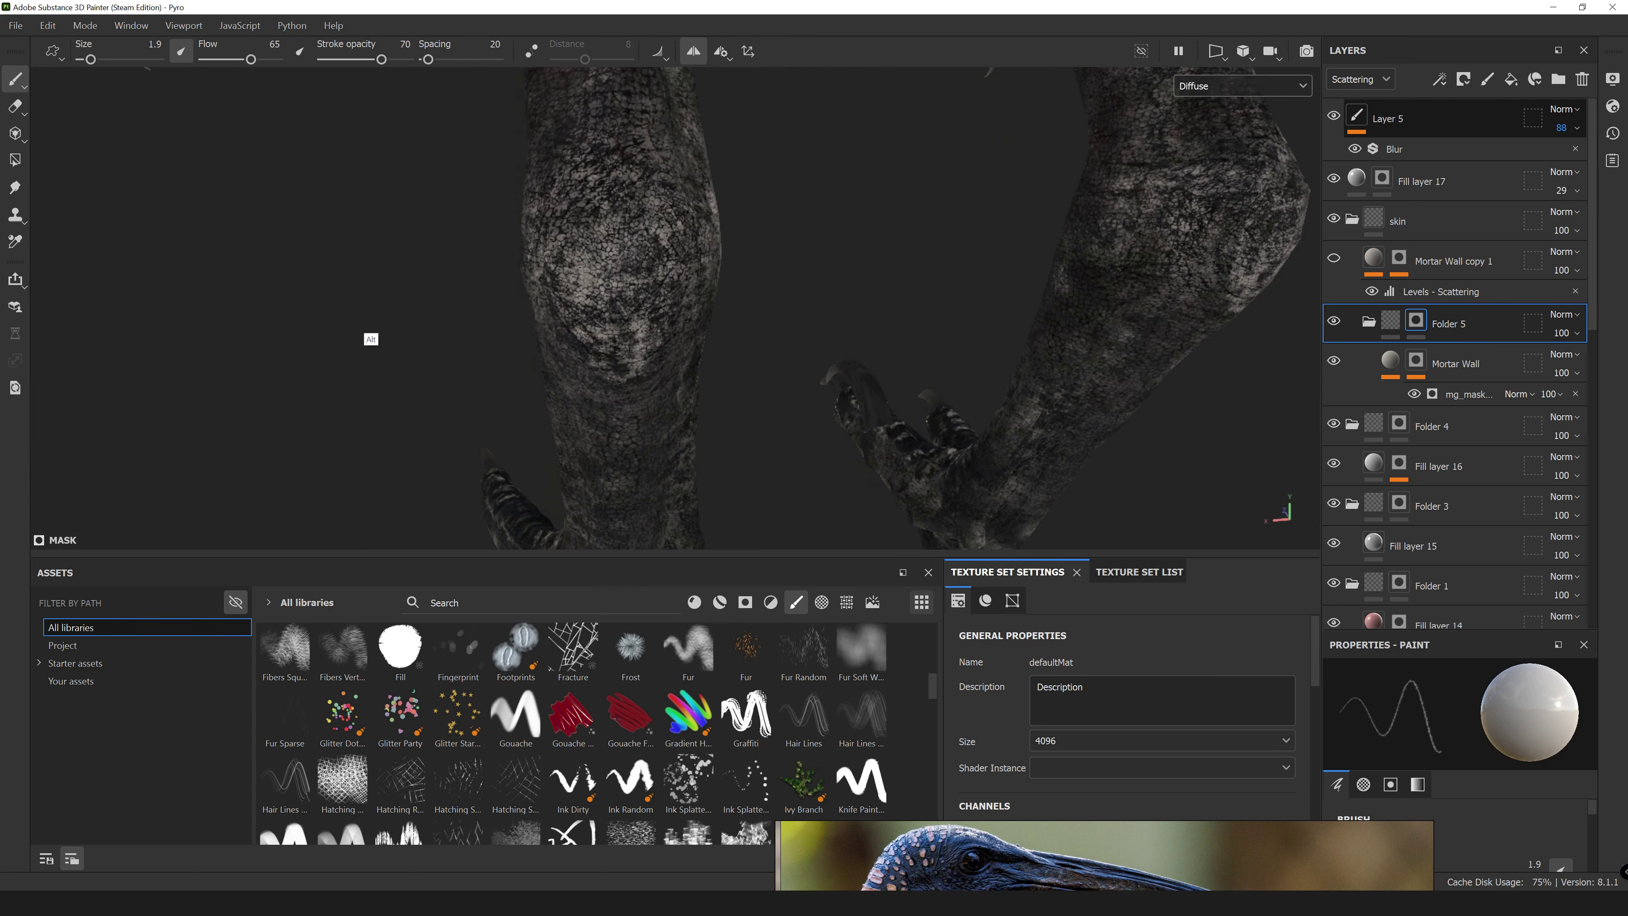
right_click_drag(371, 338, 411, 338, "ctrl")
left_click_drag(410, 338, 551, 213, "alt")
left_click_drag(272, 291, 517, 378, "alt")
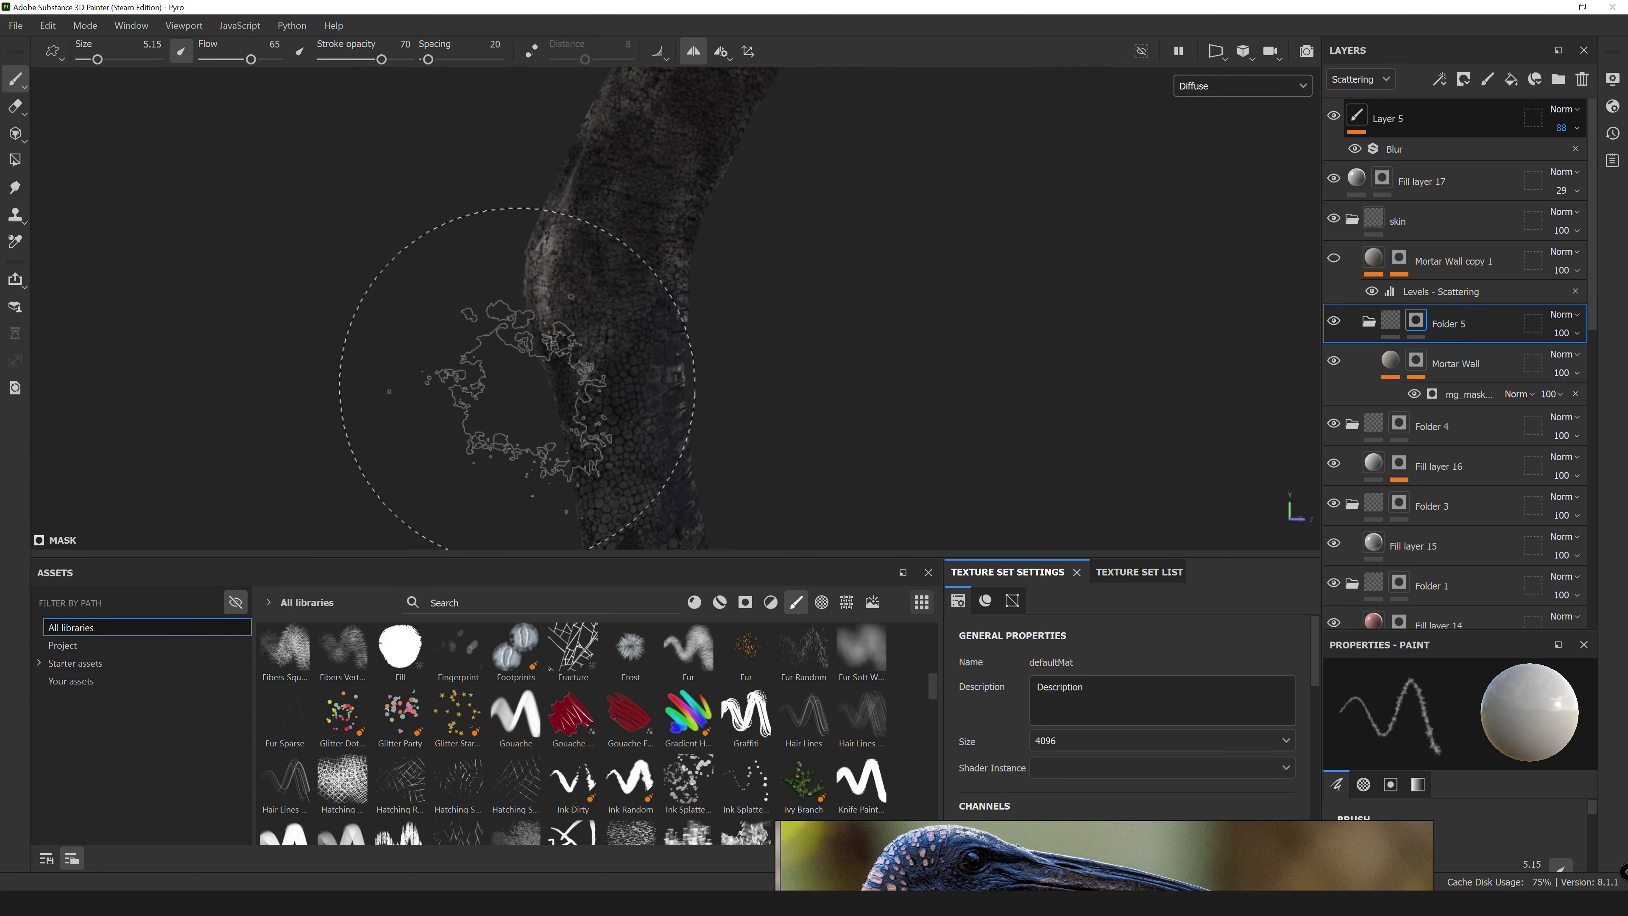
Return to the full material view and review both legs, the claws and the open jaw.
key("m")
mouse_move(589, 255)
left_mouse_down("alt")
mouse_move(581, 237)
mouse_move(905, 410)
mouse_move(904, 256)
mouse_move(807, 364)
left_mouse_up("alt")
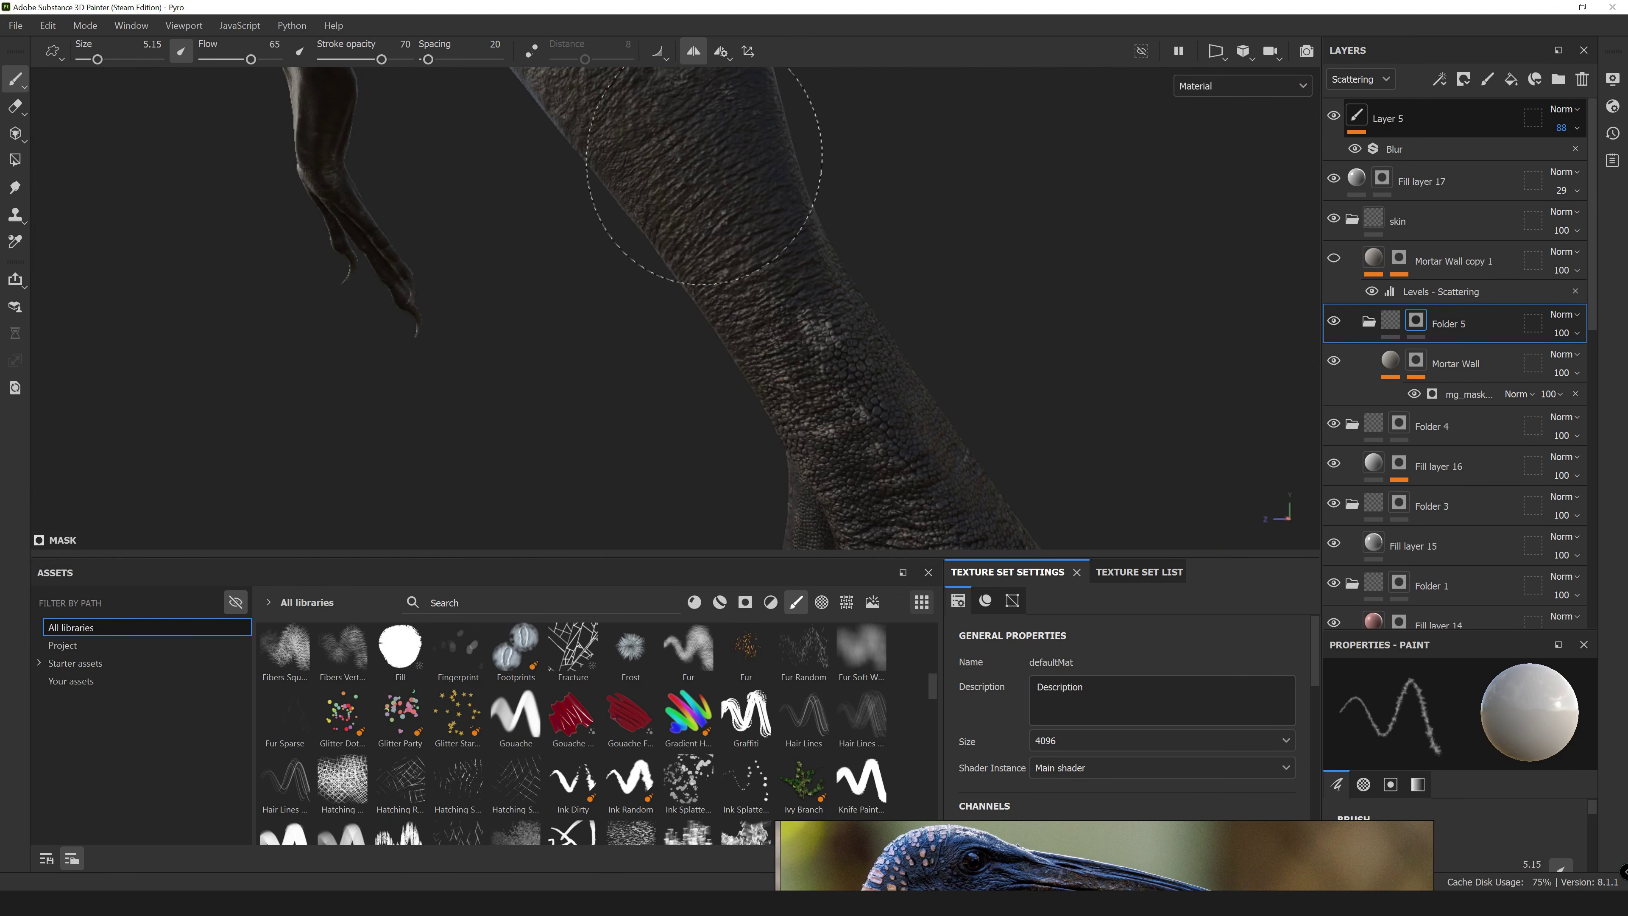
left_click_drag(704, 175, 699, 419, "alt")
mouse_move(808, 263)
left_mouse_down("alt")
mouse_move(709, 375)
mouse_move(643, 320)
mouse_move(781, 443)
mouse_move(807, 312)
left_mouse_up("alt")
scroll(921, 434, "up", 5)
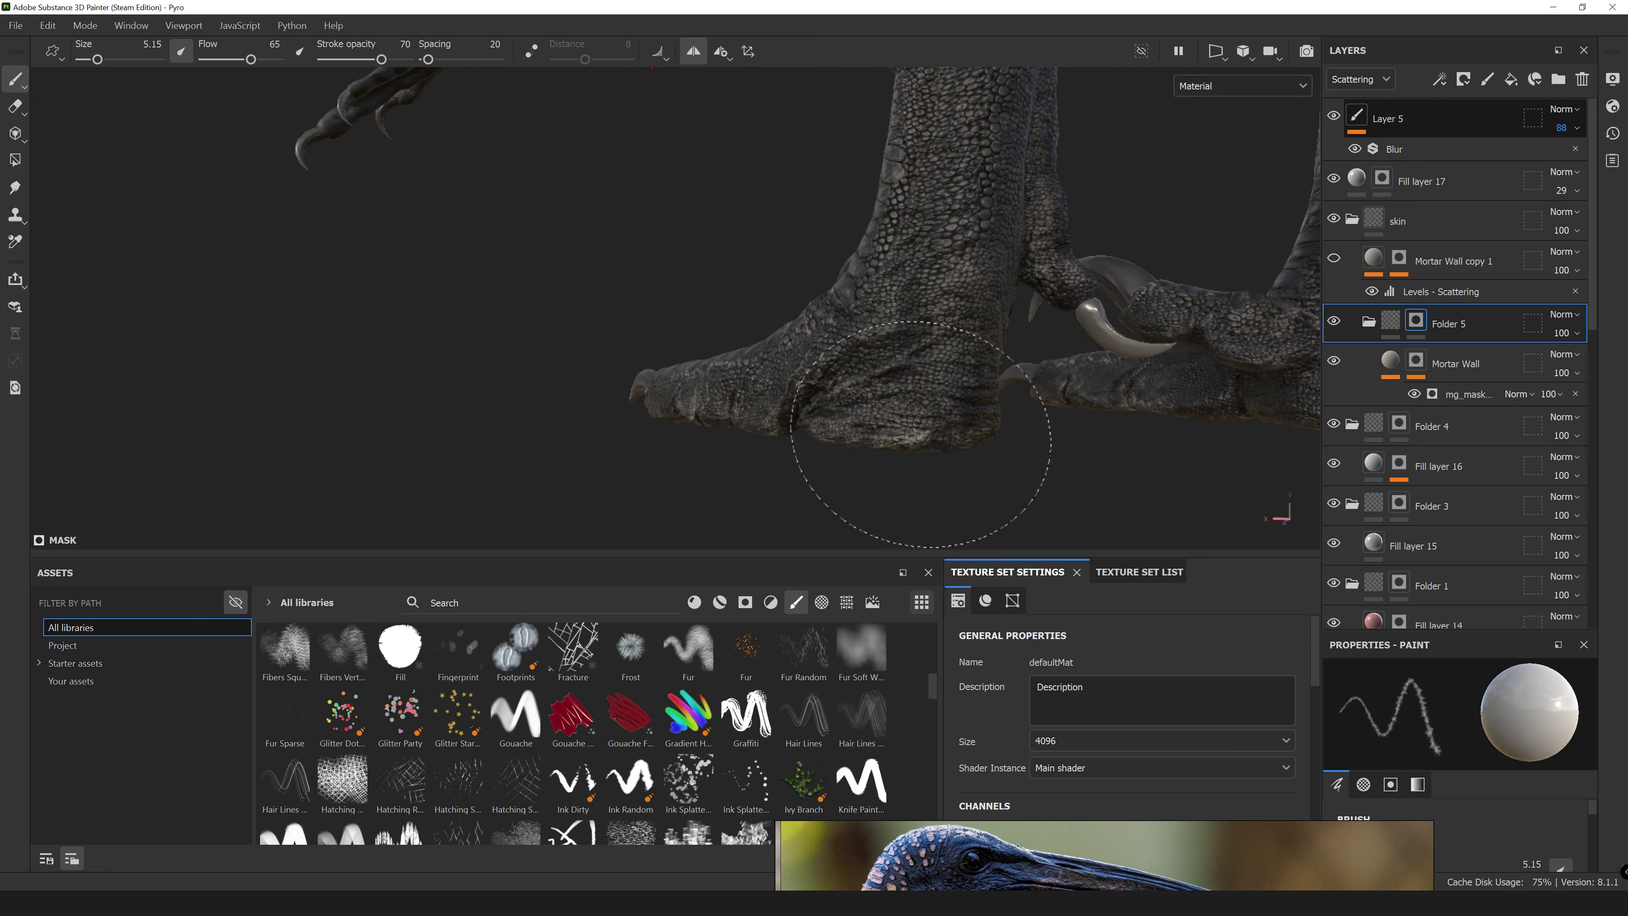
left_click_drag(726, 462, 674, 192, "alt")
mouse_move(792, 221)
left_mouse_down("alt")
mouse_move(272, 473)
mouse_move(600, 290)
mouse_move(730, 303)
left_mouse_up("alt")
Put a Mortar Wall copy into a new folder and apply the Sand Cavity smart mask.
right_click(1449, 261)
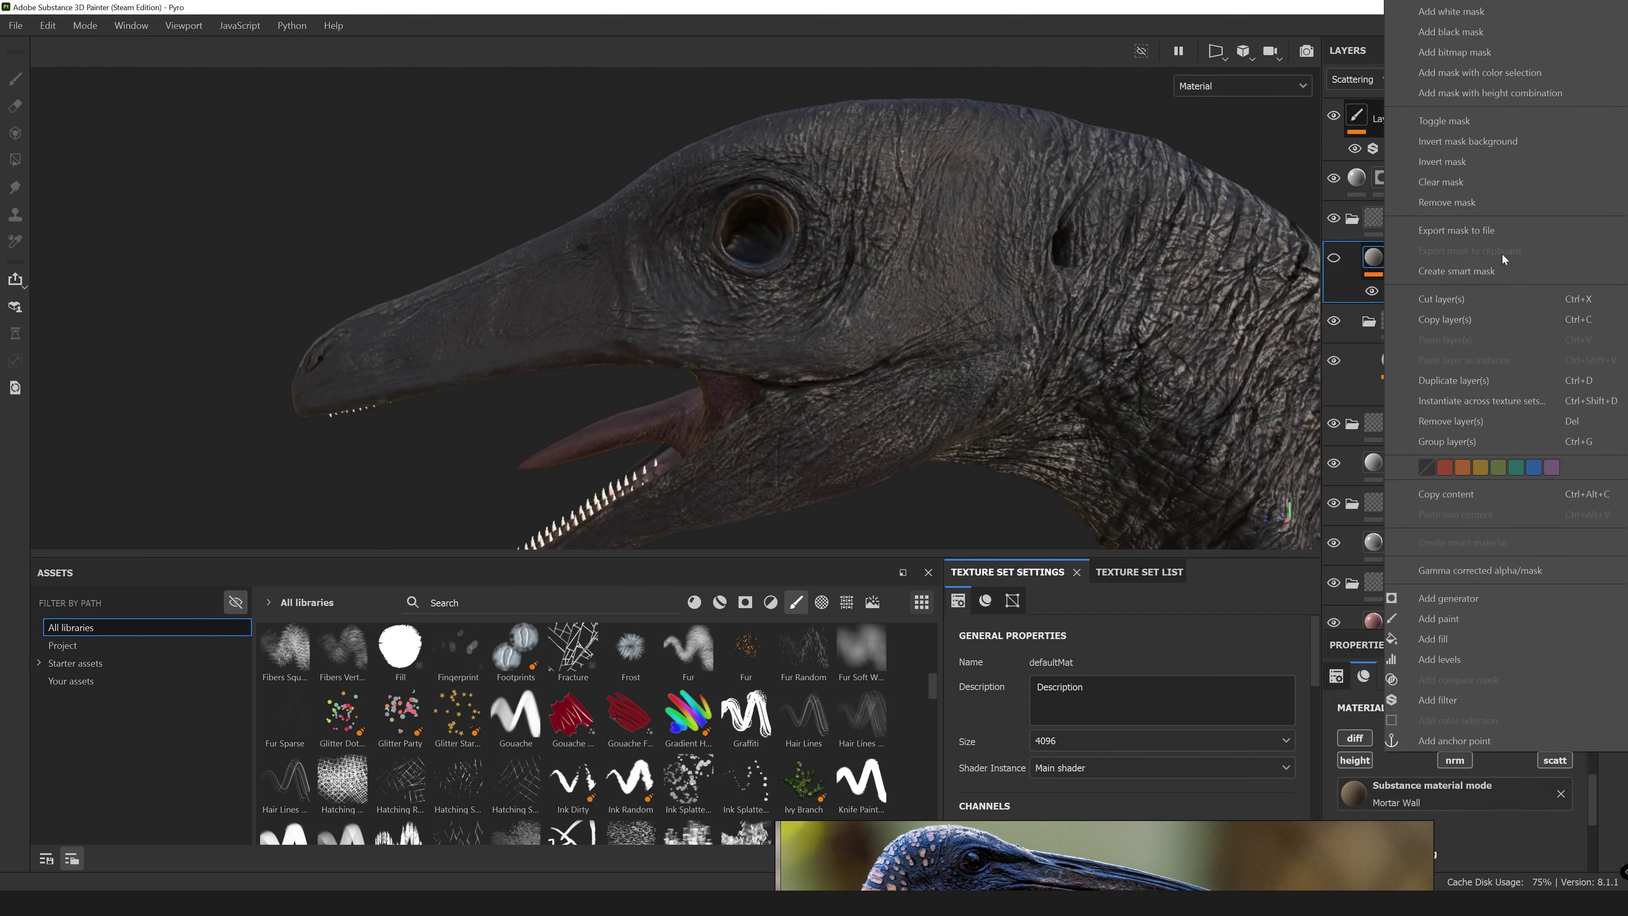
left_click(1503, 255)
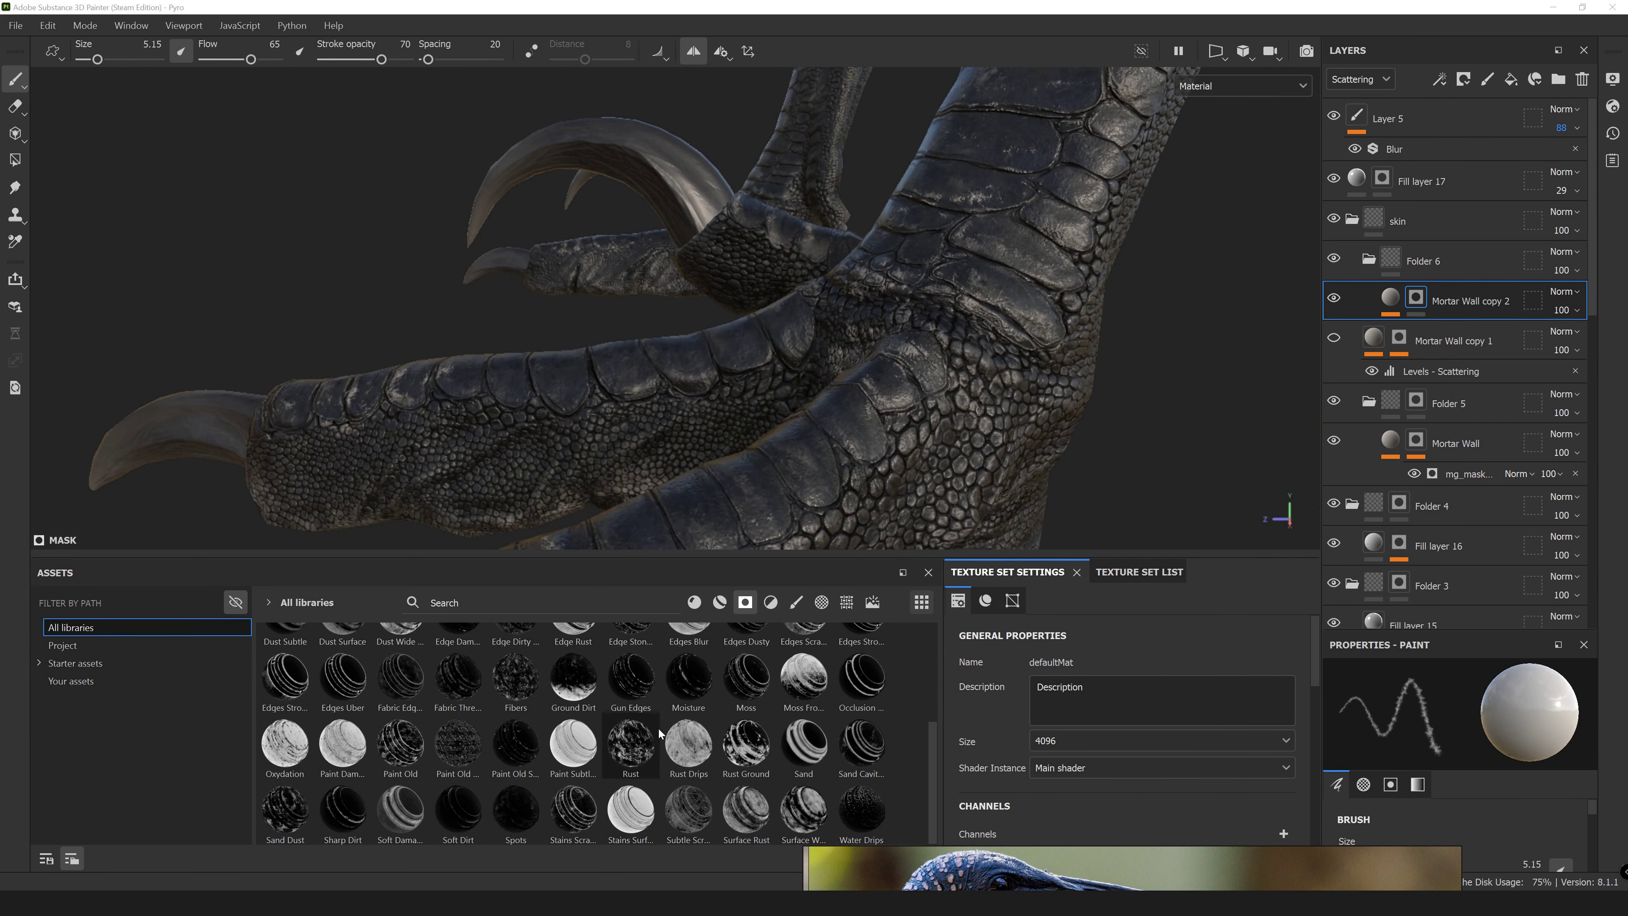
left_click_drag(867, 759, 935, 416)
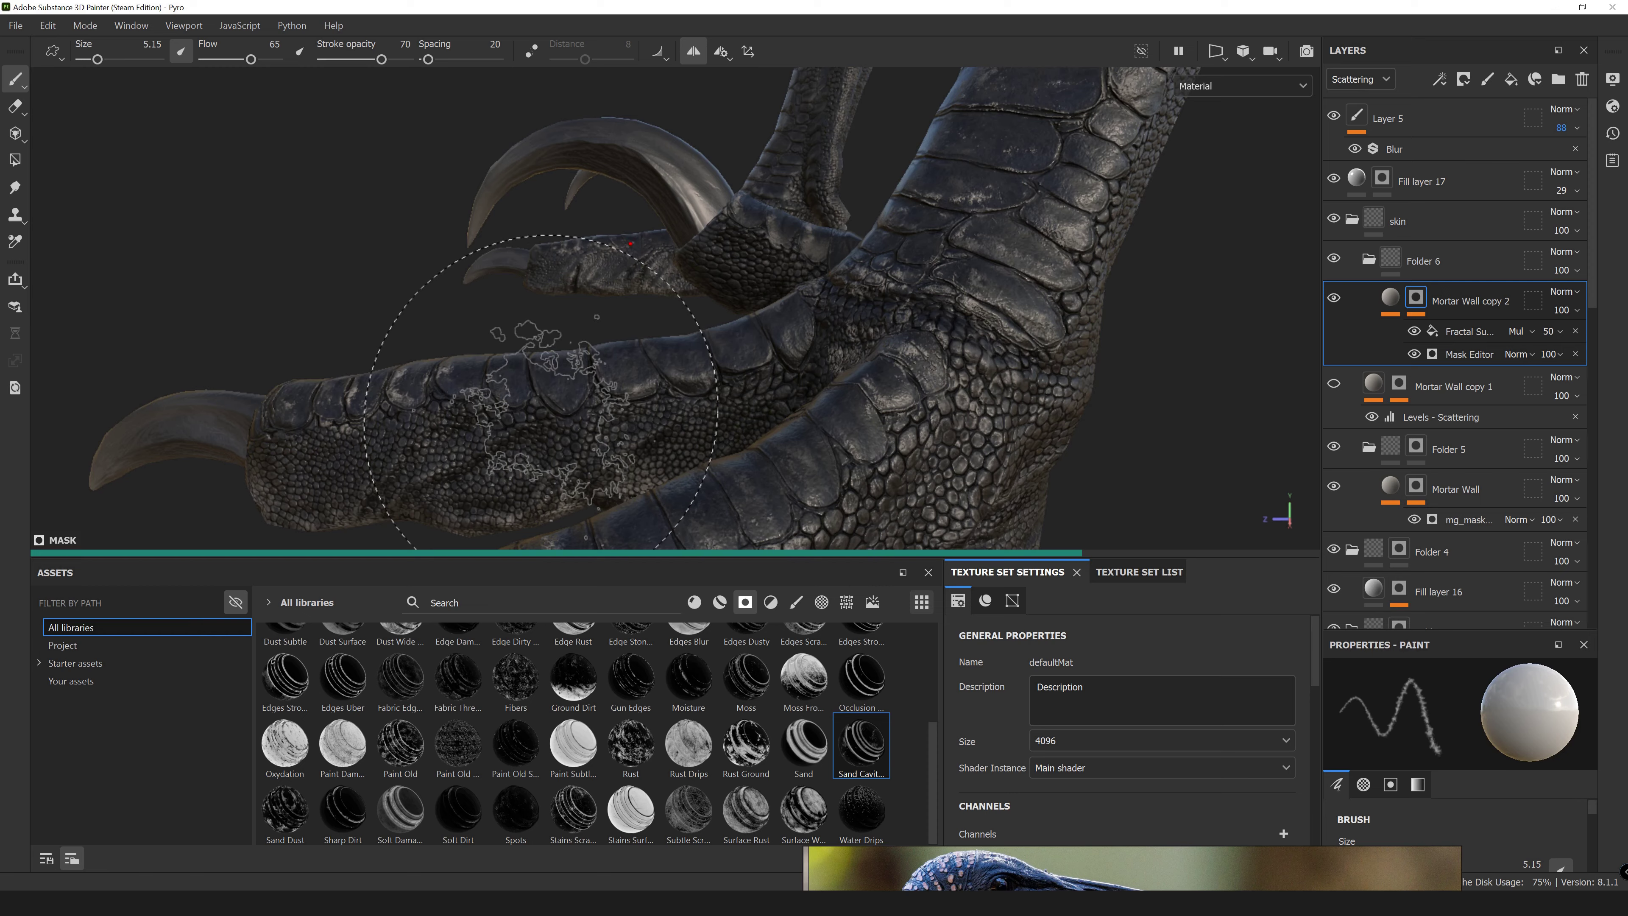
left_click_drag(541, 391, 730, 344, "alt")
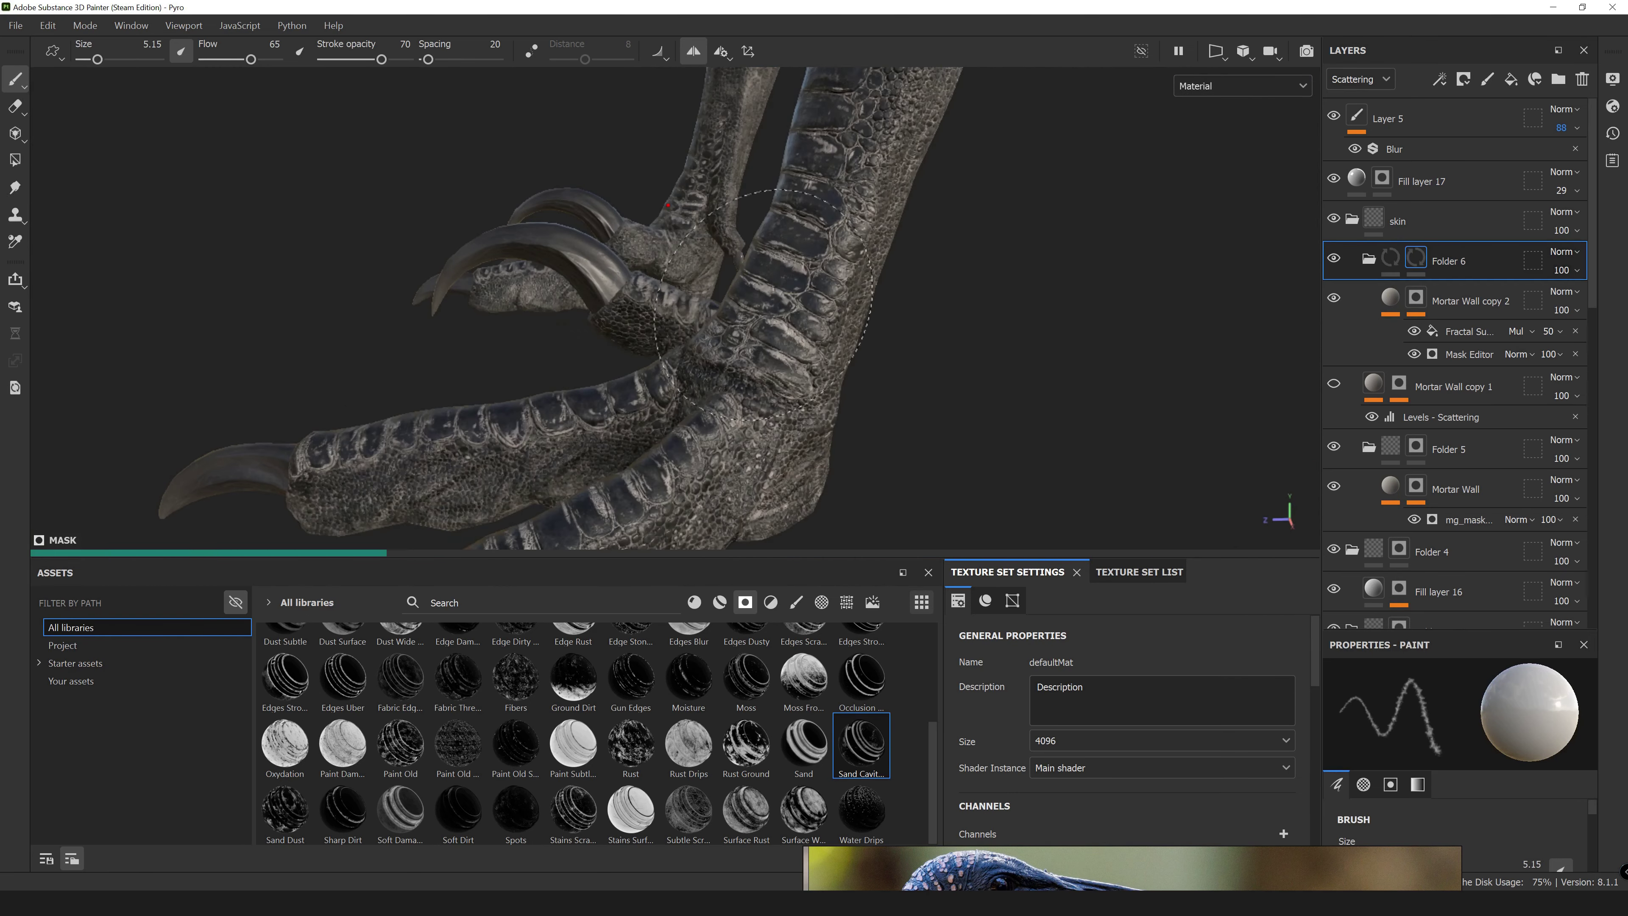
Orbit around the claw and up the scaly leg from several angles.
mouse_move(763, 304)
left_mouse_down("alt")
mouse_move(618, 443)
mouse_move(523, 368)
left_mouse_up("alt")
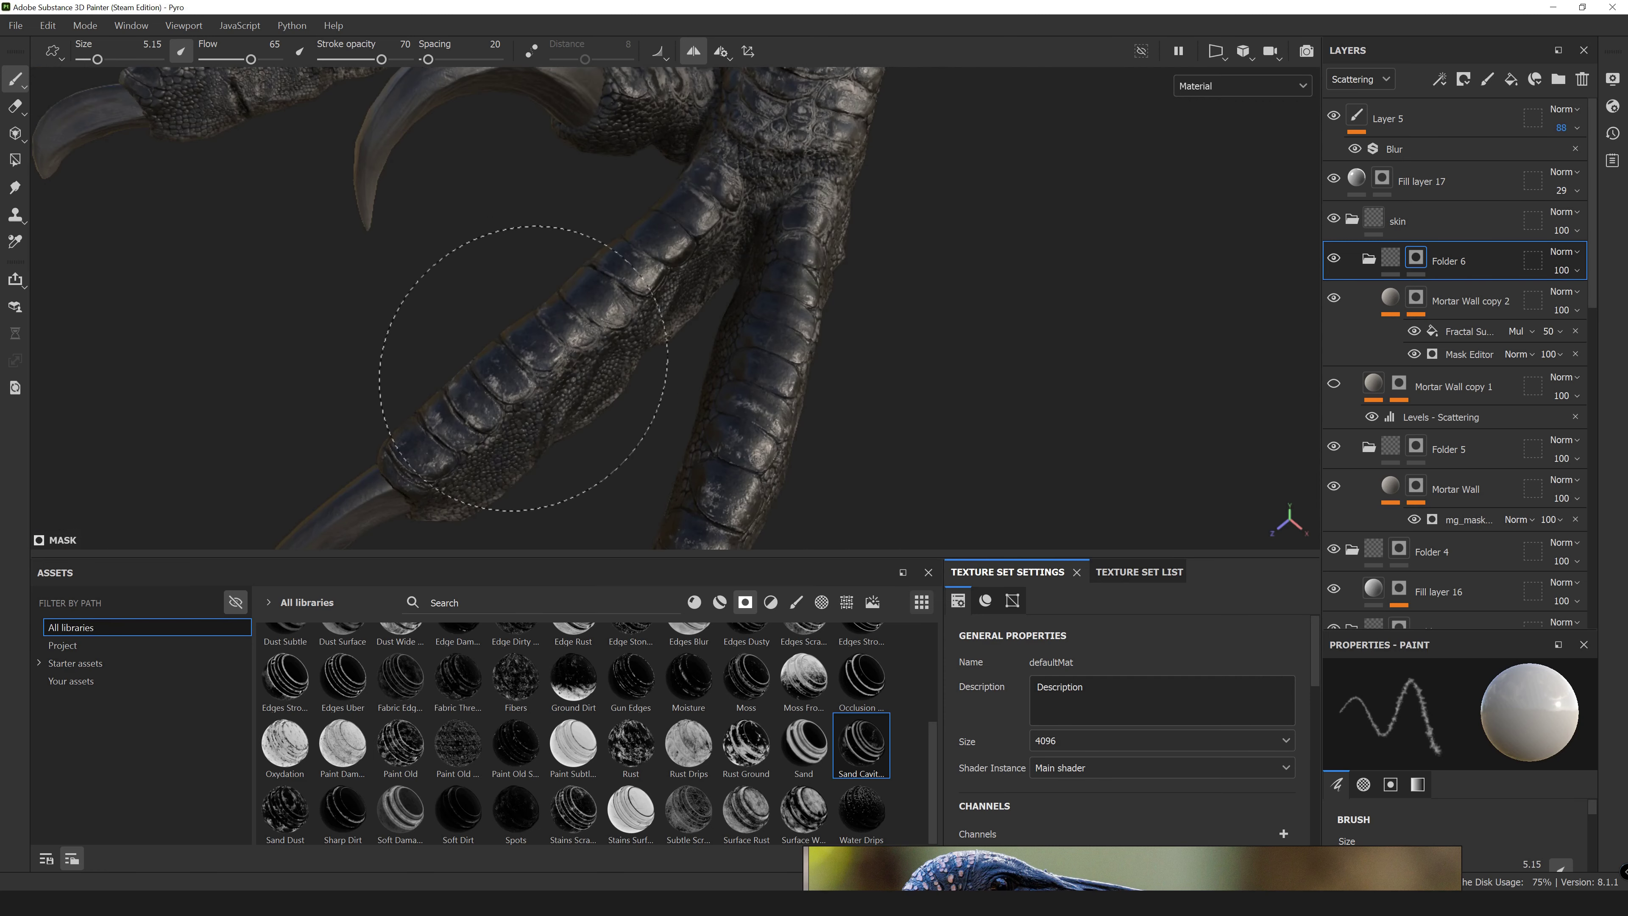
left_click_drag(780, 372, 571, 395, "alt")
left_click_drag(956, 340, 774, 190, "alt")
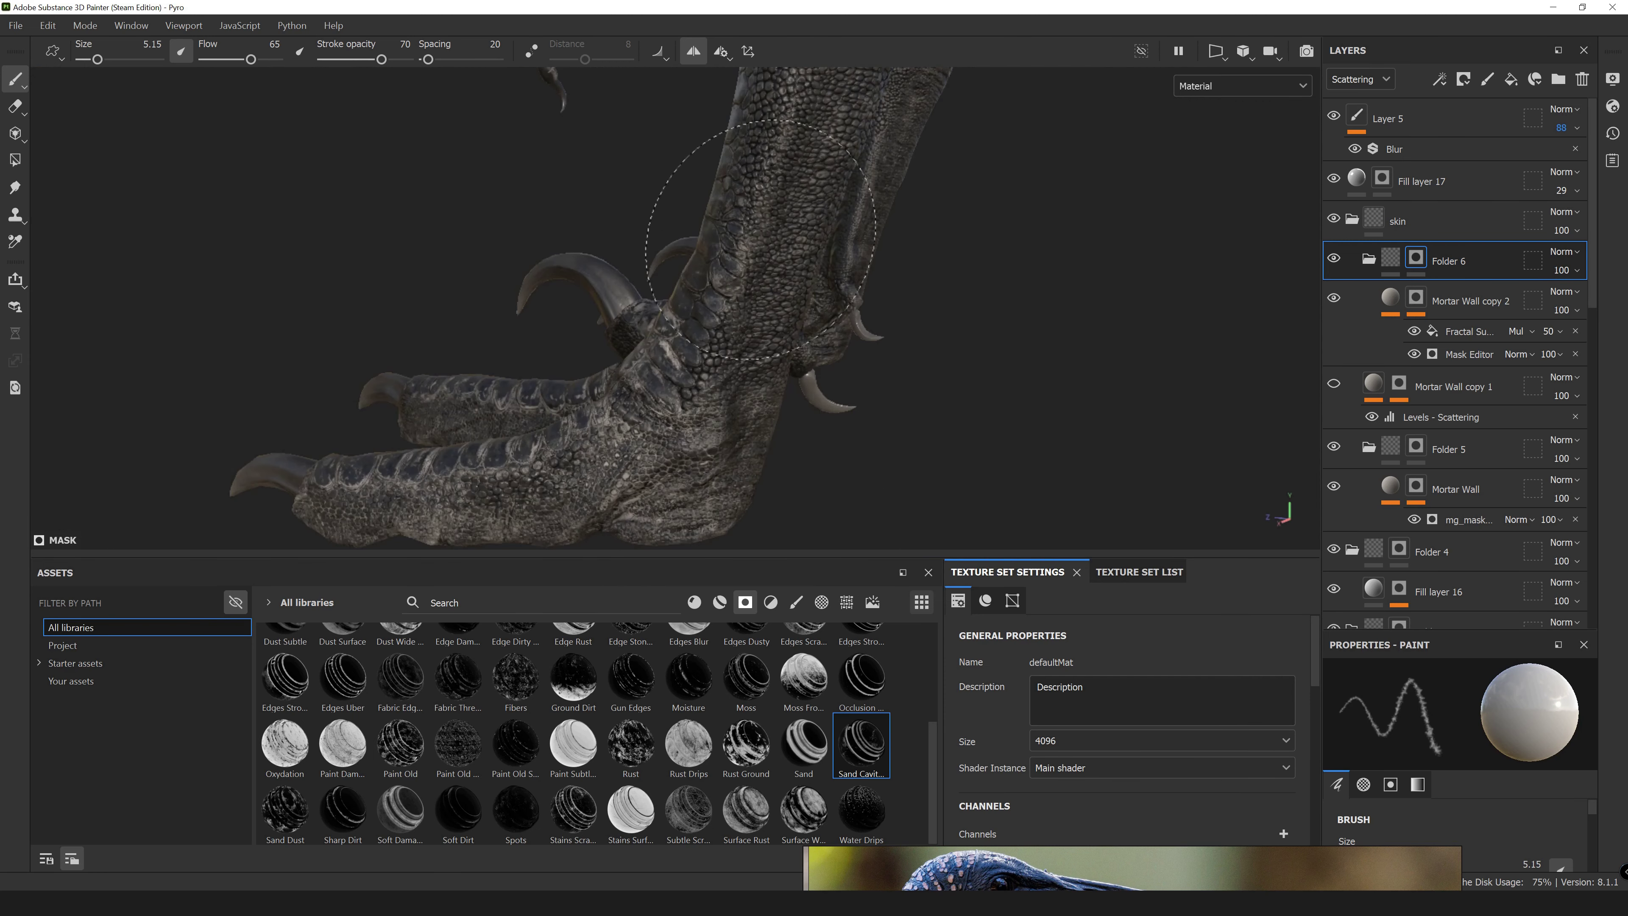
right_click_drag(774, 189, 805, 281, "alt")
mouse_move(644, 218)
left_mouse_down("alt")
mouse_move(672, 400)
mouse_move(600, 327)
mouse_move(768, 356)
mouse_move(610, 346)
mouse_move(498, 298)
mouse_move(769, 337)
left_mouse_up("alt")
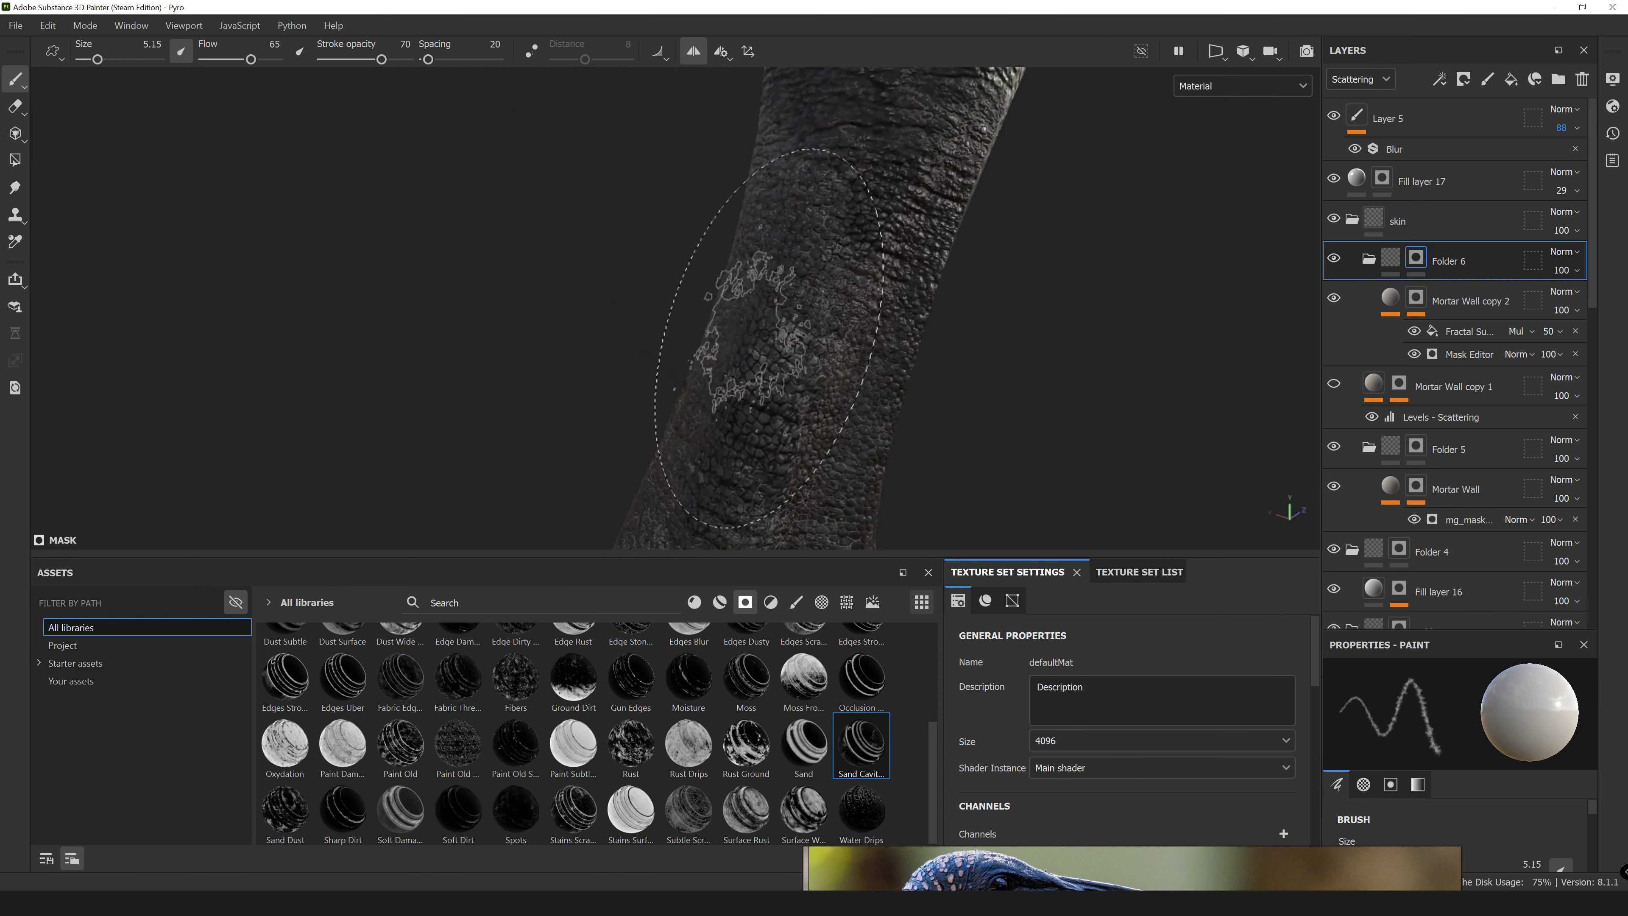
mouse_move(861, 287)
left_mouse_down("alt")
mouse_move(727, 364)
mouse_move(763, 290)
mouse_move(965, 345)
mouse_move(673, 273)
mouse_move(799, 236)
mouse_move(540, 410)
mouse_move(363, 436)
mouse_move(781, 346)
mouse_move(599, 309)
mouse_move(850, 377)
left_mouse_up("alt")
Paint the toes and claws with a smaller, stronger brush, later enlarged to 4.77.
right_click(850, 377)
right_click(896, 438)
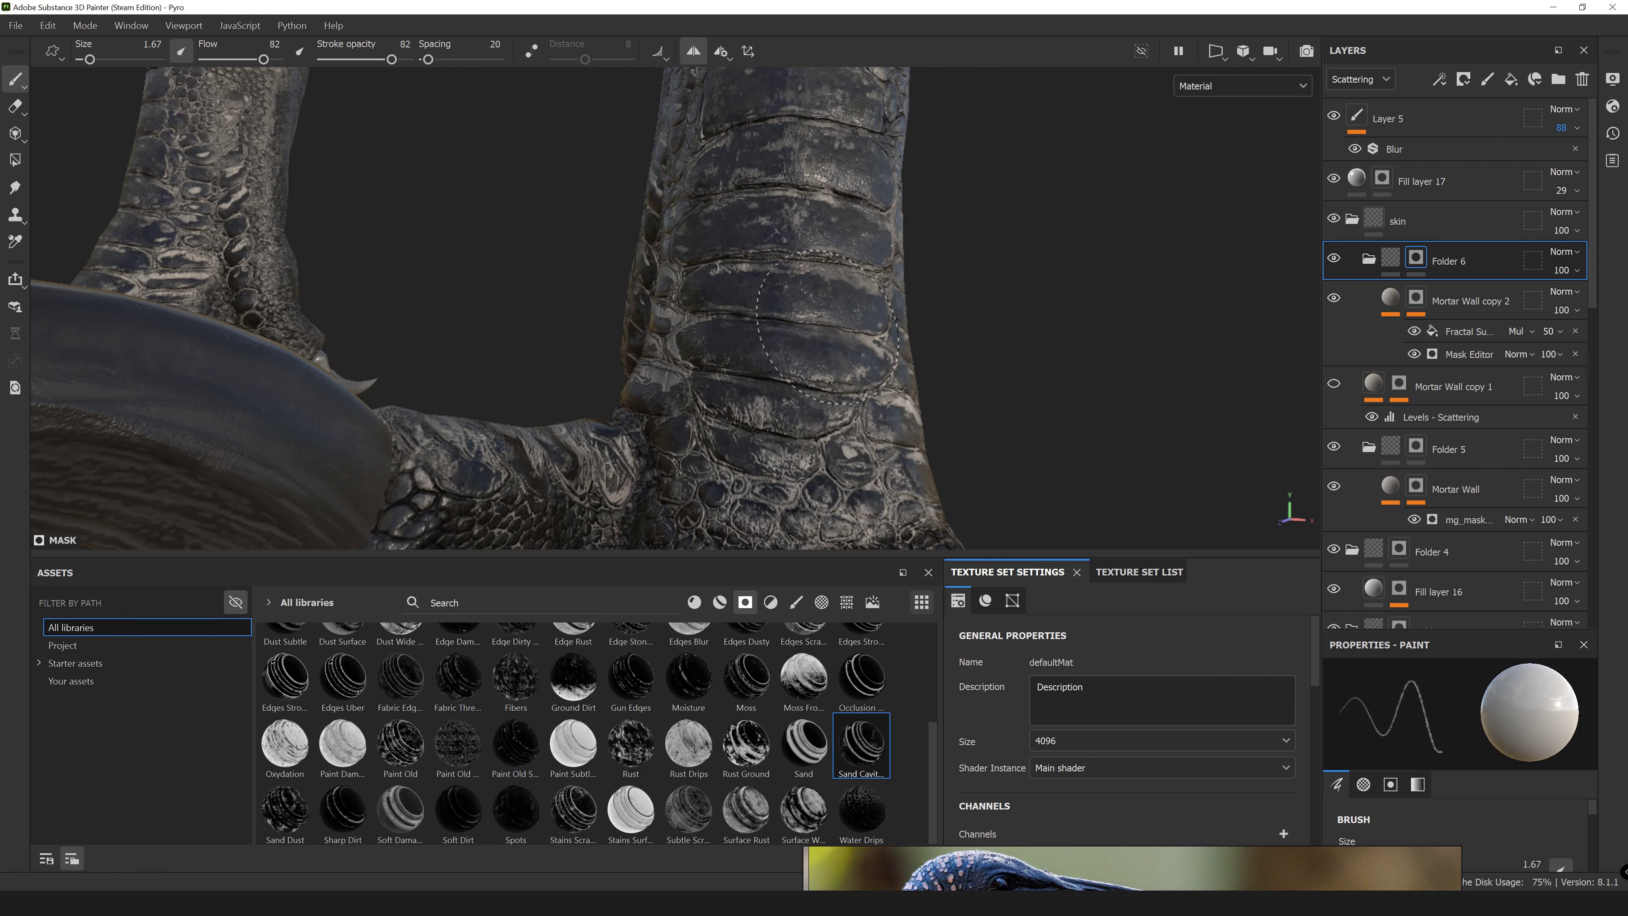
left_click_drag(834, 296, 981, 459, "alt")
mouse_move(820, 395)
left_mouse_down("alt")
mouse_move(854, 200)
mouse_move(718, 384)
left_mouse_up("alt")
left_click_drag(878, 344, 1075, 469, "alt")
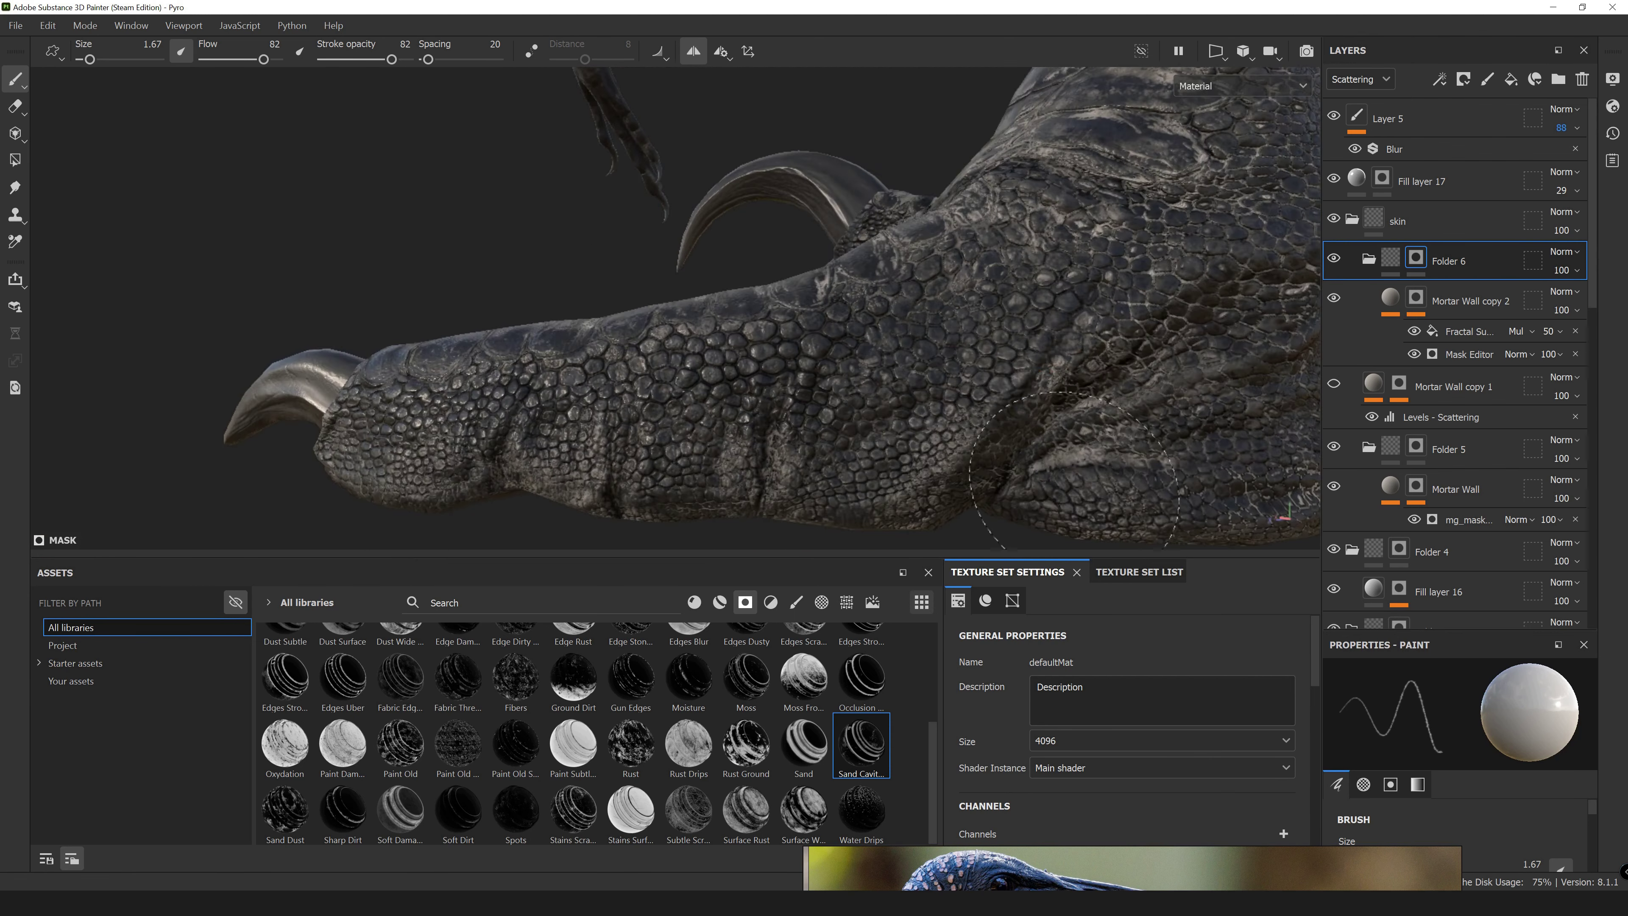
left_click_drag(839, 440, 423, 335, "alt")
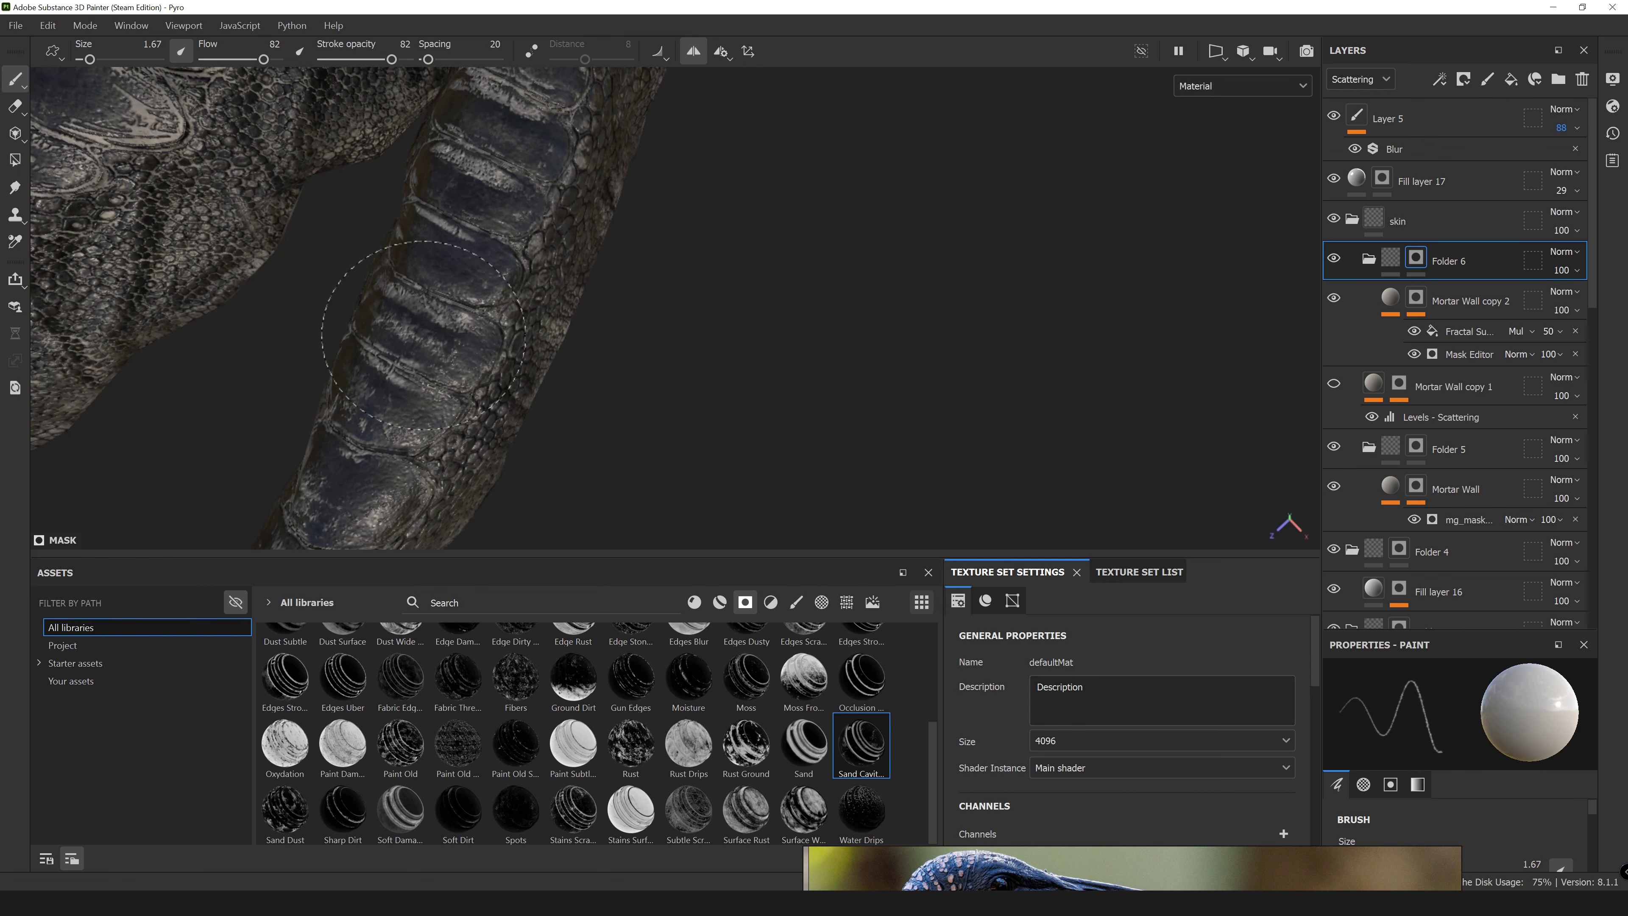
left_click_drag(387, 417, 801, 263, "alt")
right_click_drag(801, 263, 827, 263, "ctrl")
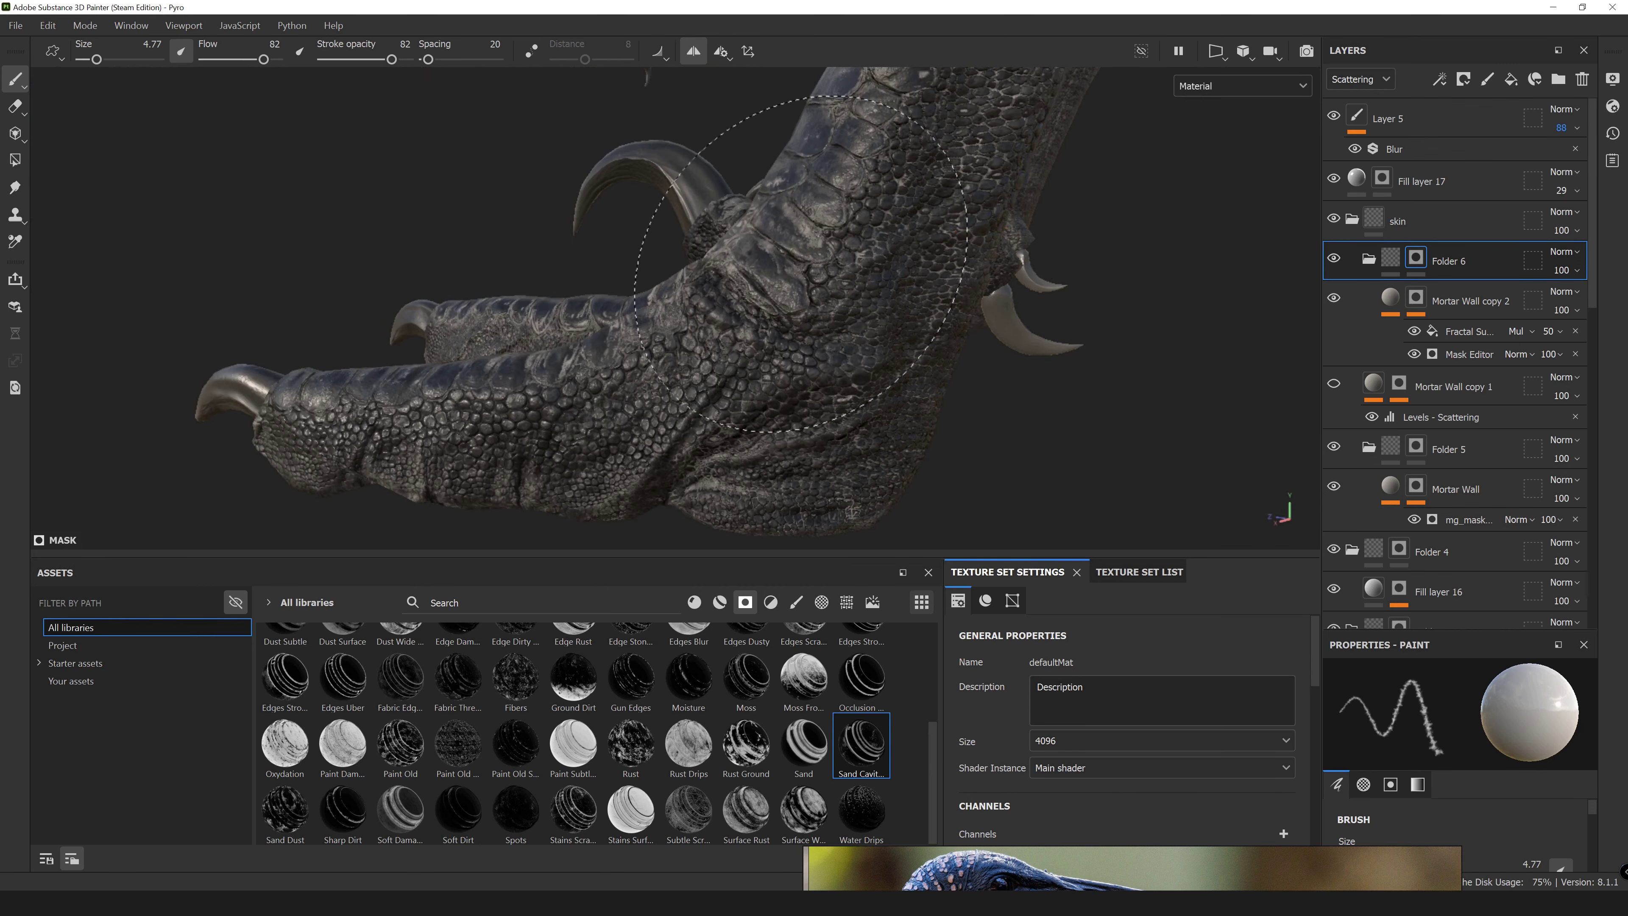
mouse_move(808, 494)
left_mouse_down("alt")
mouse_move(673, 269)
mouse_move(811, 337)
mouse_move(727, 320)
mouse_move(621, 225)
left_mouse_up("alt")
mouse_move(596, 426)
left_mouse_down("alt")
mouse_move(658, 301)
mouse_move(545, 272)
mouse_move(666, 284)
mouse_move(973, 138)
mouse_move(782, 320)
mouse_move(705, 289)
mouse_move(802, 307)
left_mouse_up("alt")
Save the project and compare both scaly legs and the dark scales beside a claw.
key("ctrl+s")
mouse_move(558, 224)
left_mouse_down("alt")
mouse_move(466, 401)
mouse_move(617, 357)
mouse_move(625, 320)
mouse_move(486, 389)
left_mouse_up("alt")
left_click_drag(511, 297, 426, 432, "alt")
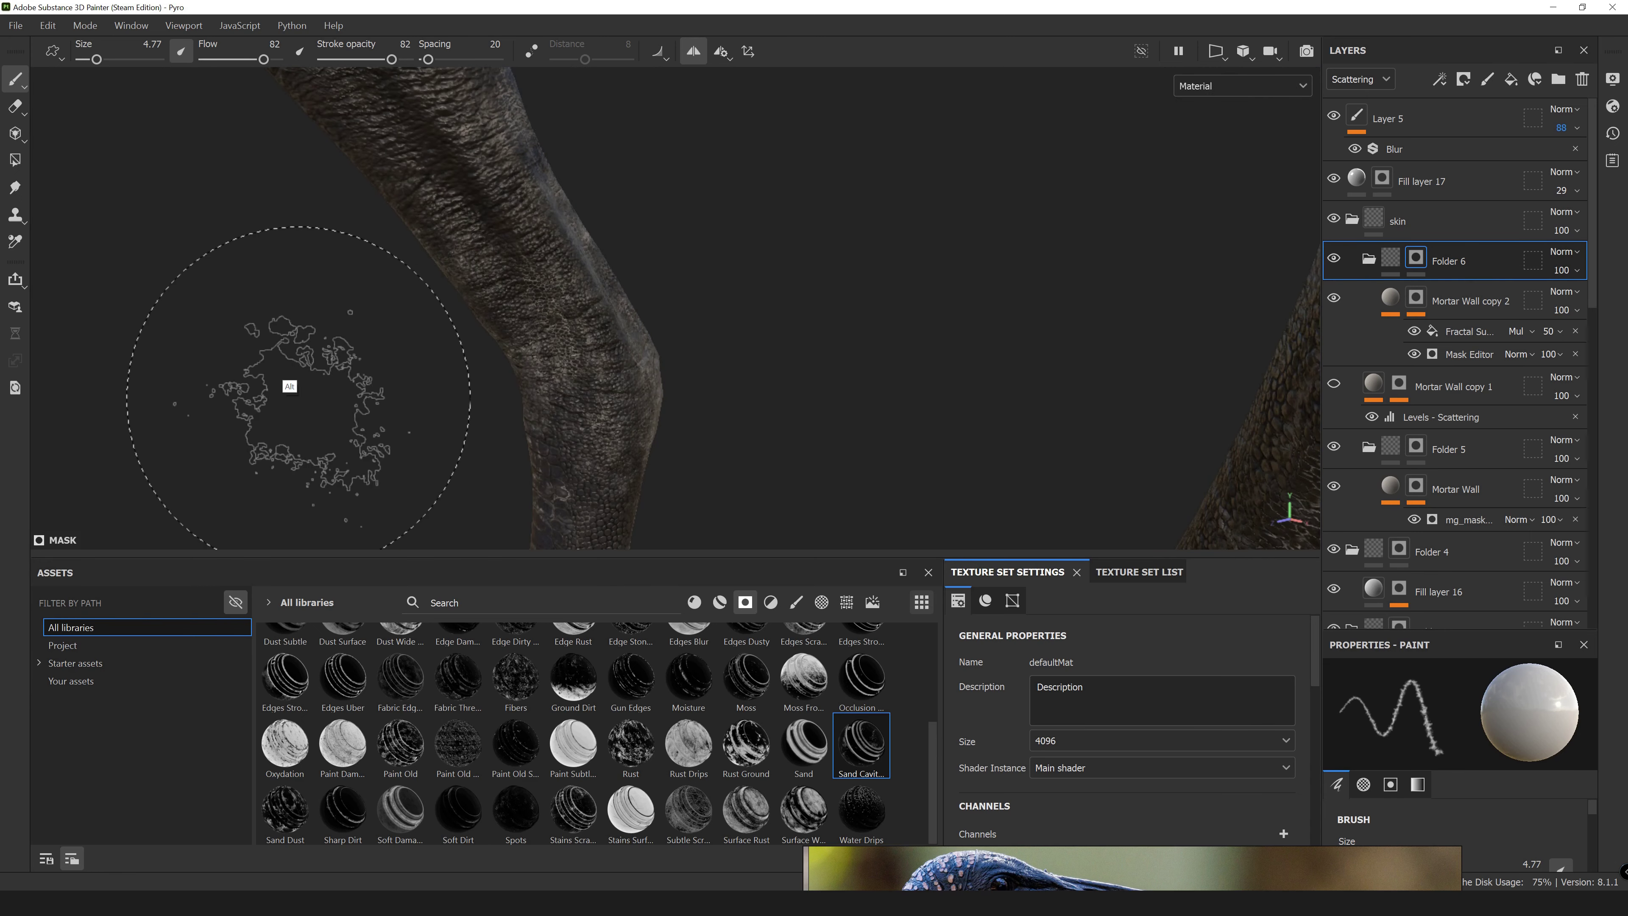
mouse_move(299, 385)
left_mouse_down("alt")
mouse_move(508, 145)
mouse_move(647, 207)
mouse_move(988, 264)
mouse_move(527, 326)
mouse_move(545, 218)
mouse_move(636, 346)
mouse_move(660, 242)
mouse_move(464, 374)
left_mouse_up("alt")
mouse_move(707, 300)
left_mouse_down("alt")
mouse_move(436, 478)
mouse_move(545, 218)
mouse_move(448, 275)
mouse_move(709, 278)
mouse_move(598, 426)
mouse_move(737, 385)
mouse_move(829, 382)
mouse_move(665, 381)
mouse_move(801, 359)
left_mouse_up("alt")
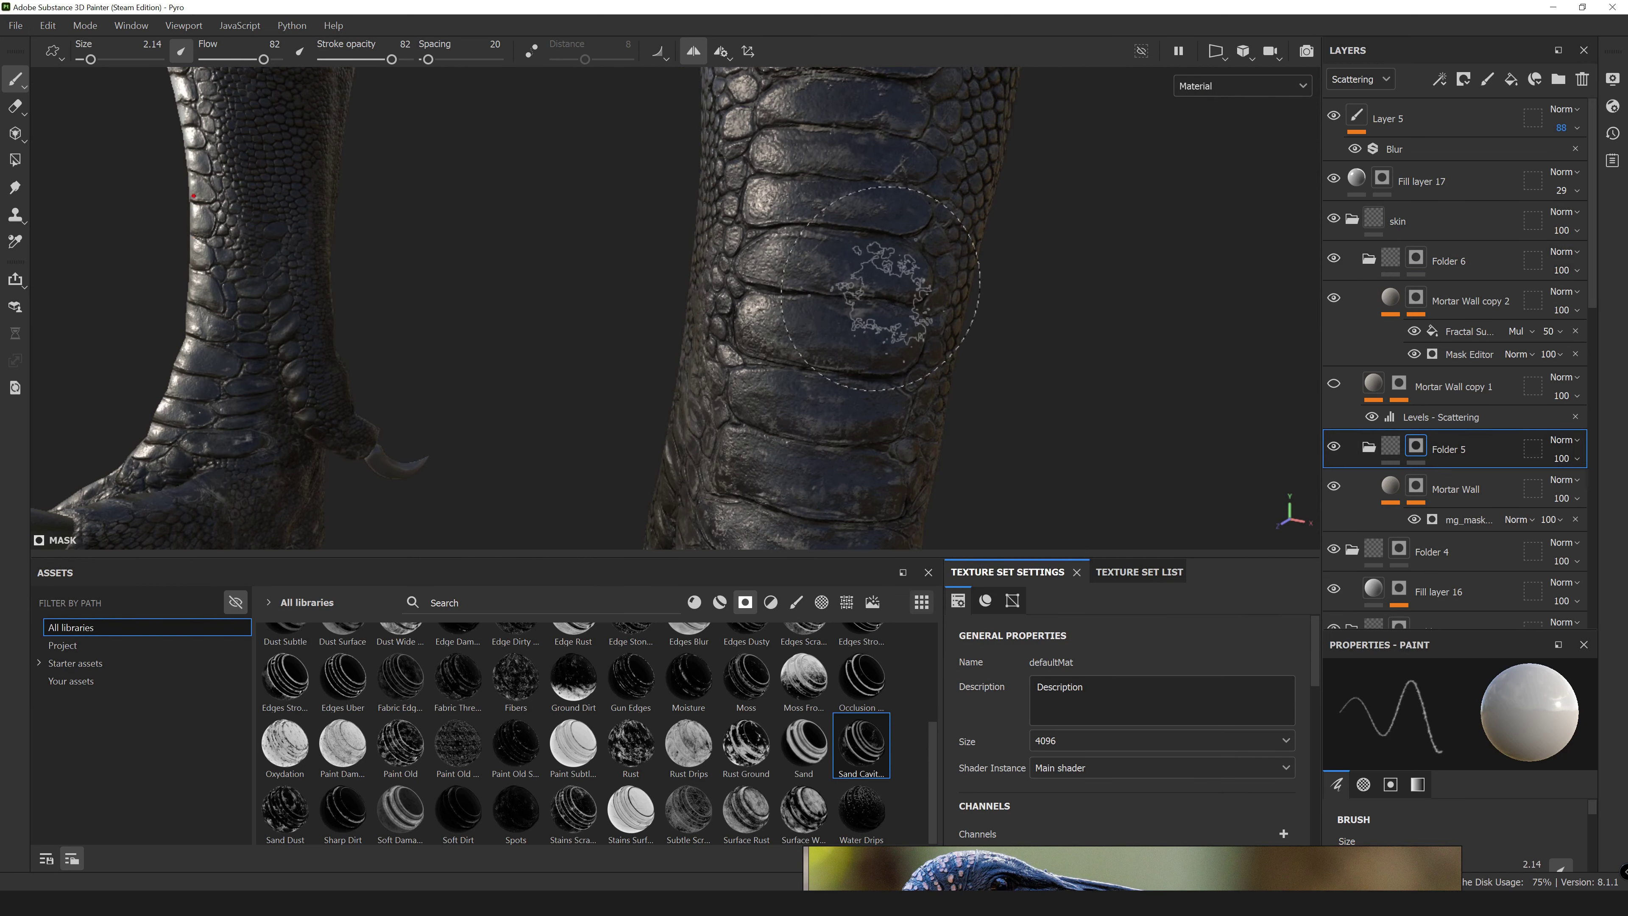
mouse_move(880, 289)
left_mouse_down("alt")
mouse_move(574, 320)
mouse_move(856, 585)
mouse_move(752, 204)
left_mouse_up("alt")
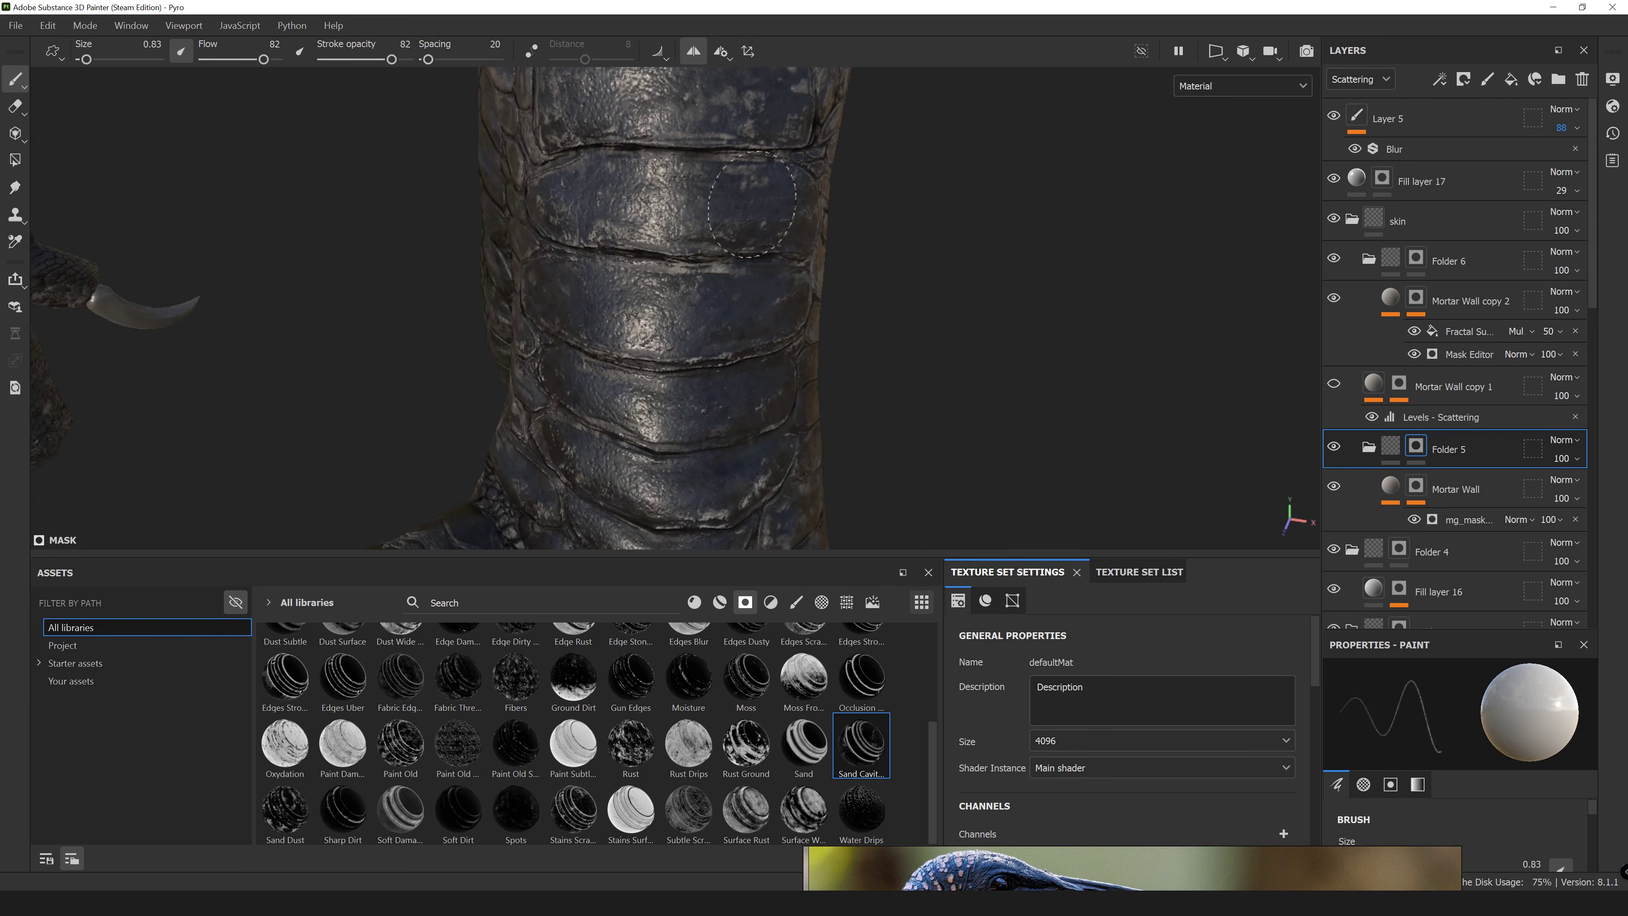
mouse_move(801, 417)
left_mouse_down("alt")
mouse_move(752, 345)
mouse_move(509, 364)
mouse_move(719, 302)
mouse_move(807, 353)
left_mouse_up("alt")
Add a new fill layer with a black mask filled by the Thickness map.
left_click(1510, 79)
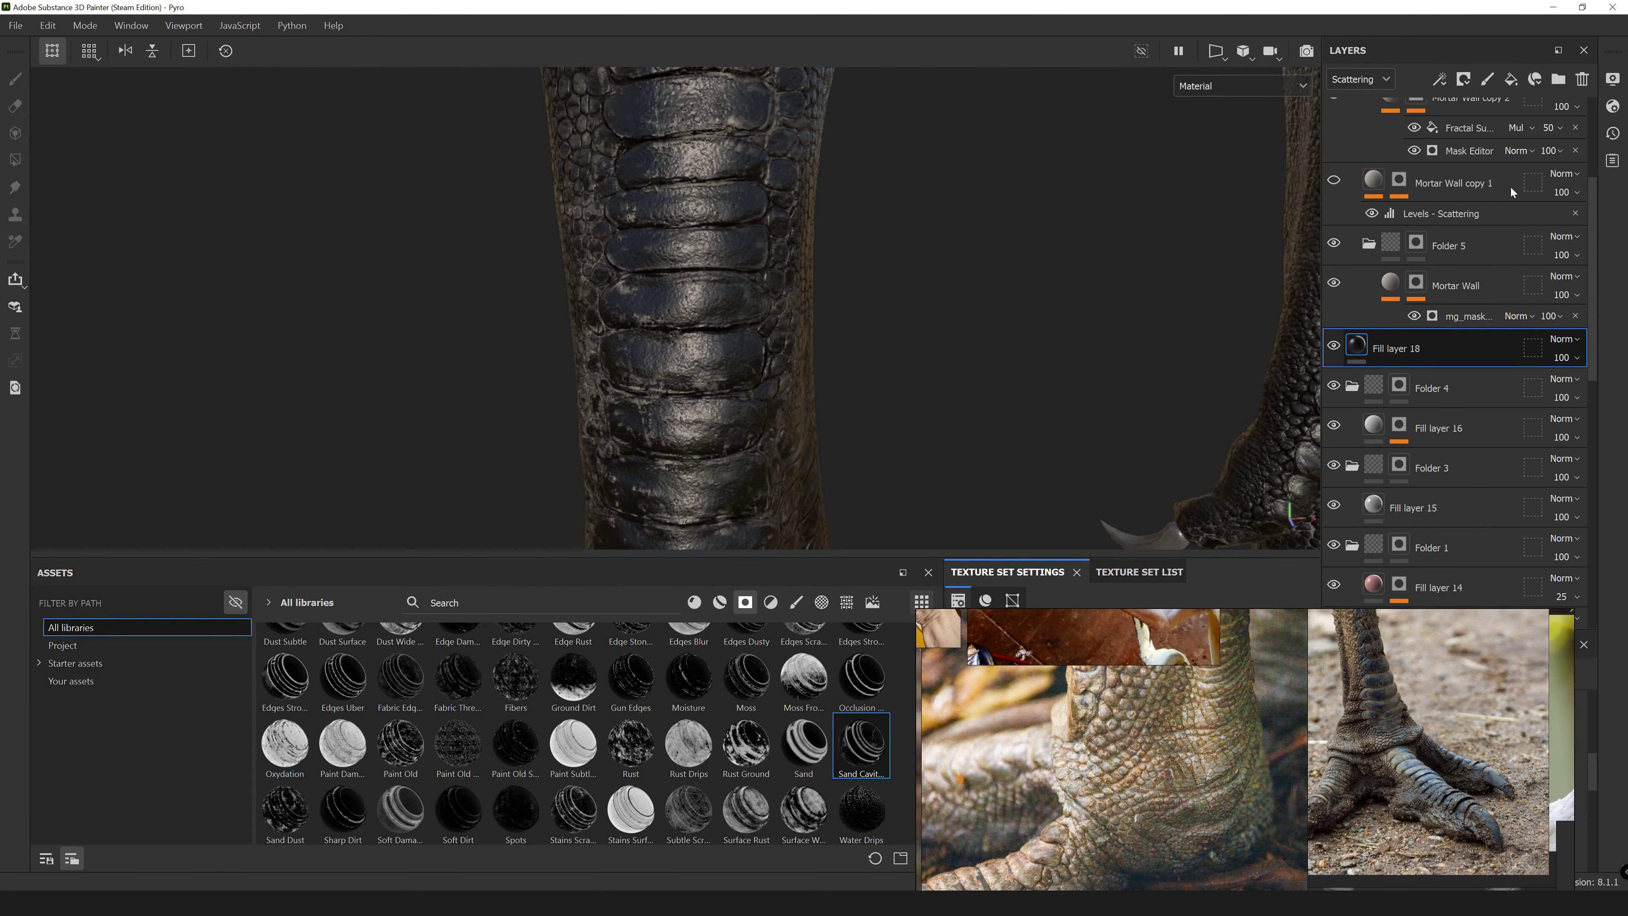
left_click(1413, 626)
type("thick")
mouse_move(284, 655)
left_mouse_down()
mouse_move(1455, 750)
mouse_move(1513, 718)
left_mouse_up()
Add a Levels adjustment to the mask, raising its black point and pulling in highlights.
right_click(1382, 345)
left_click(1435, 773)
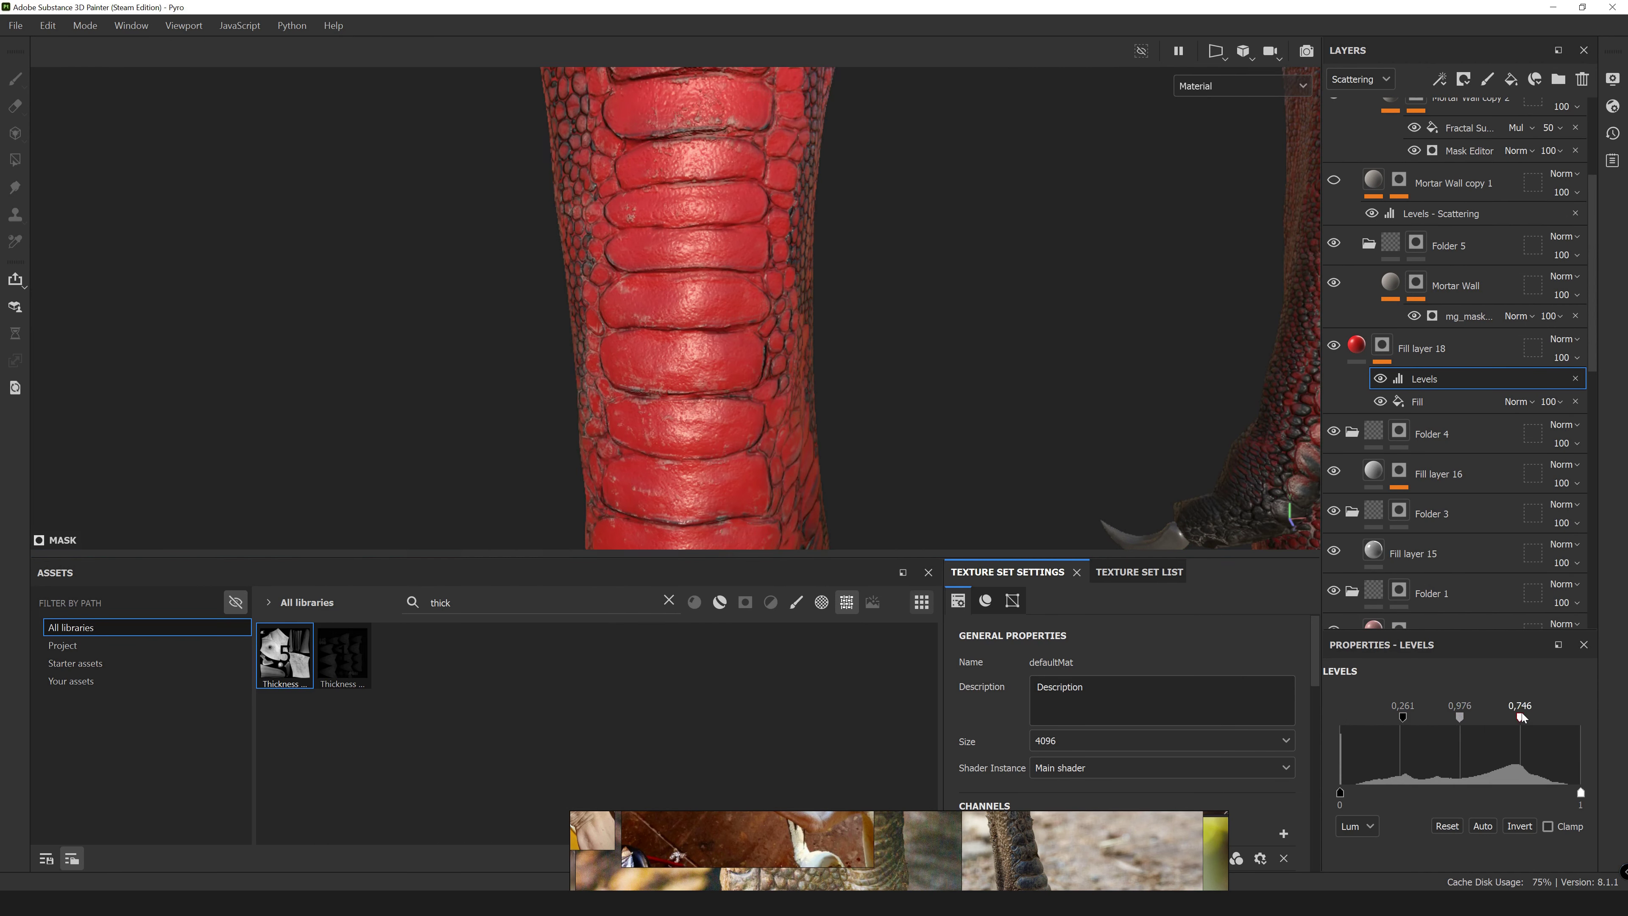
left_click_drag(1368, 717, 1413, 717)
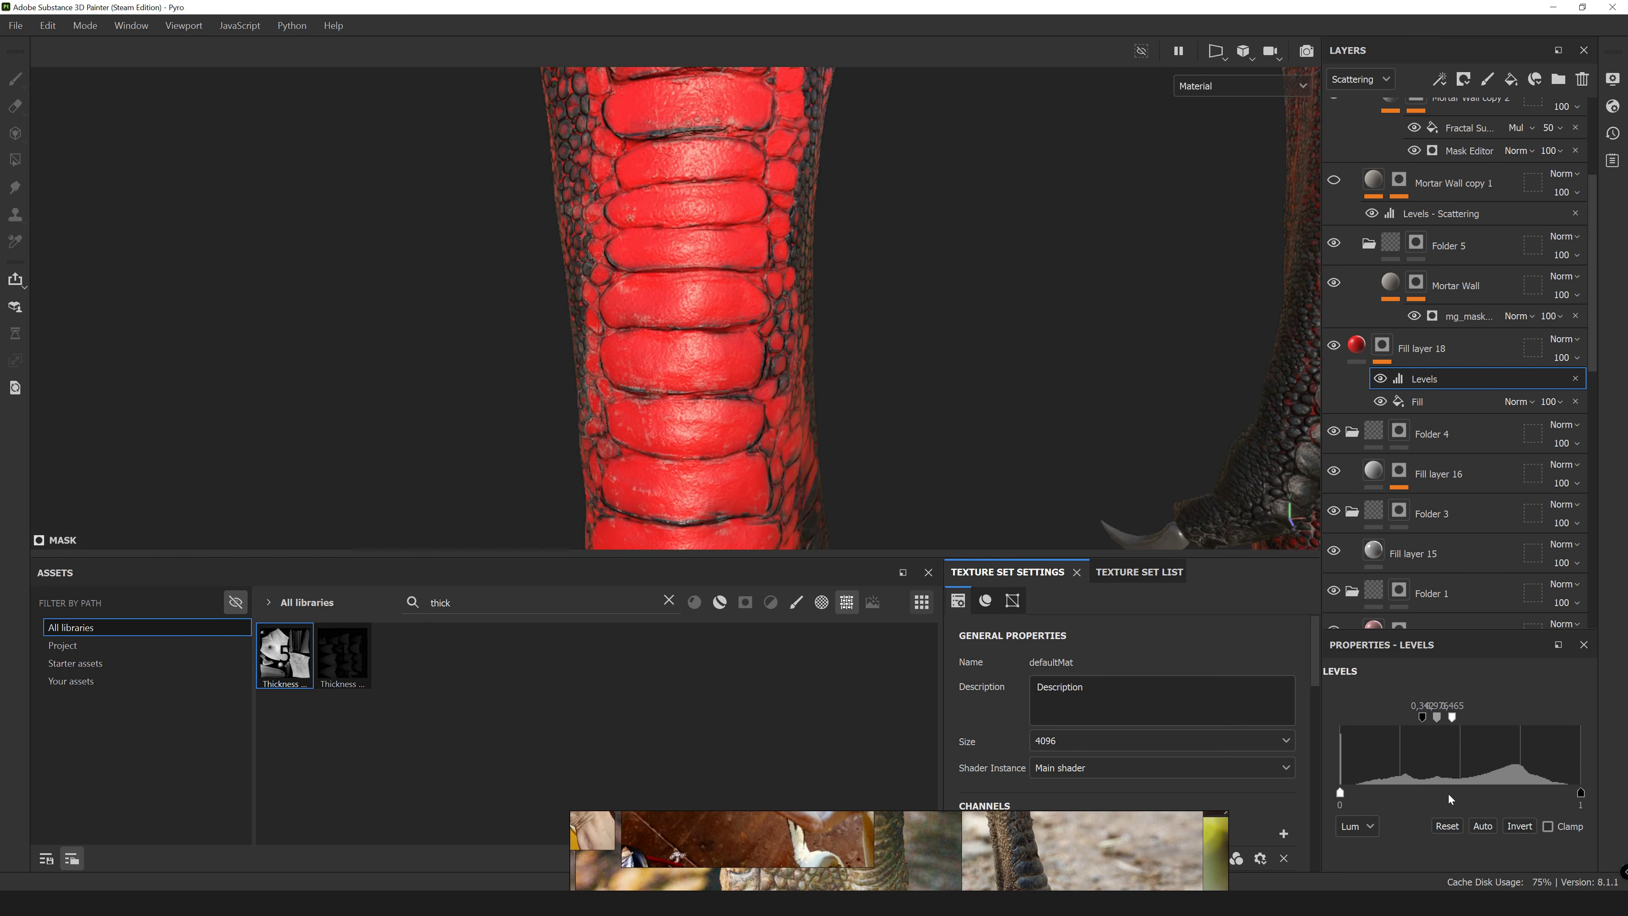
left_click_drag(528, 400, 641, 385, "alt")
left_click_drag(1451, 717, 1443, 717)
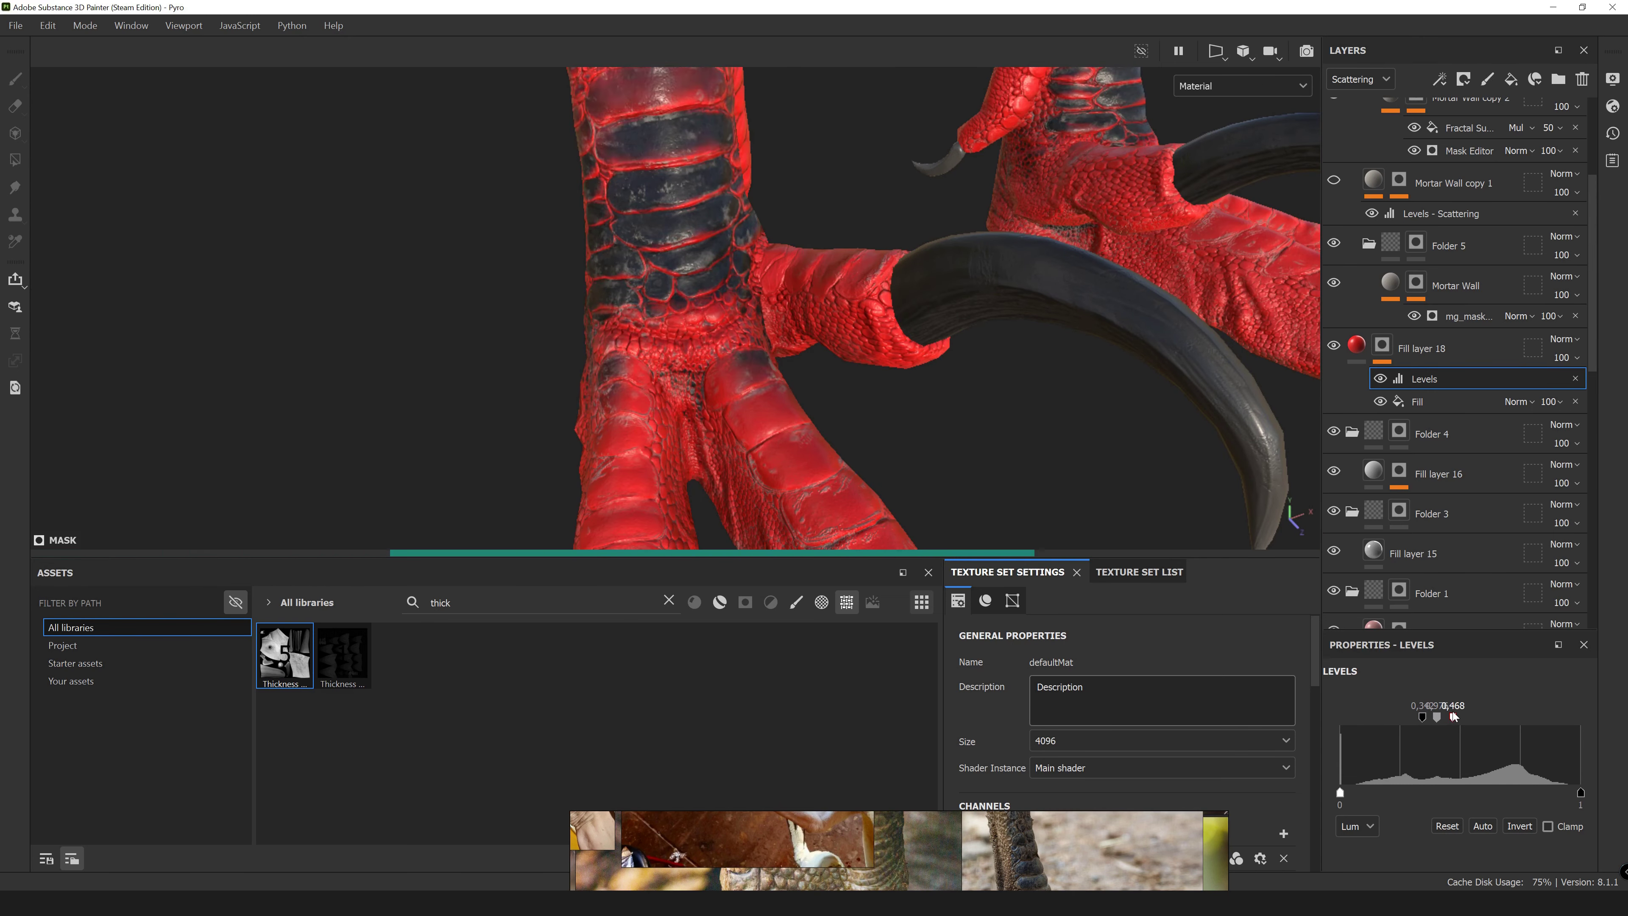
left_click_drag(641, 320, 769, 308, "alt")
Switch the mask's fill source to the Curvature map and readjust the Levels highlight.
left_click(669, 599)
type("curv")
left_click(1417, 401)
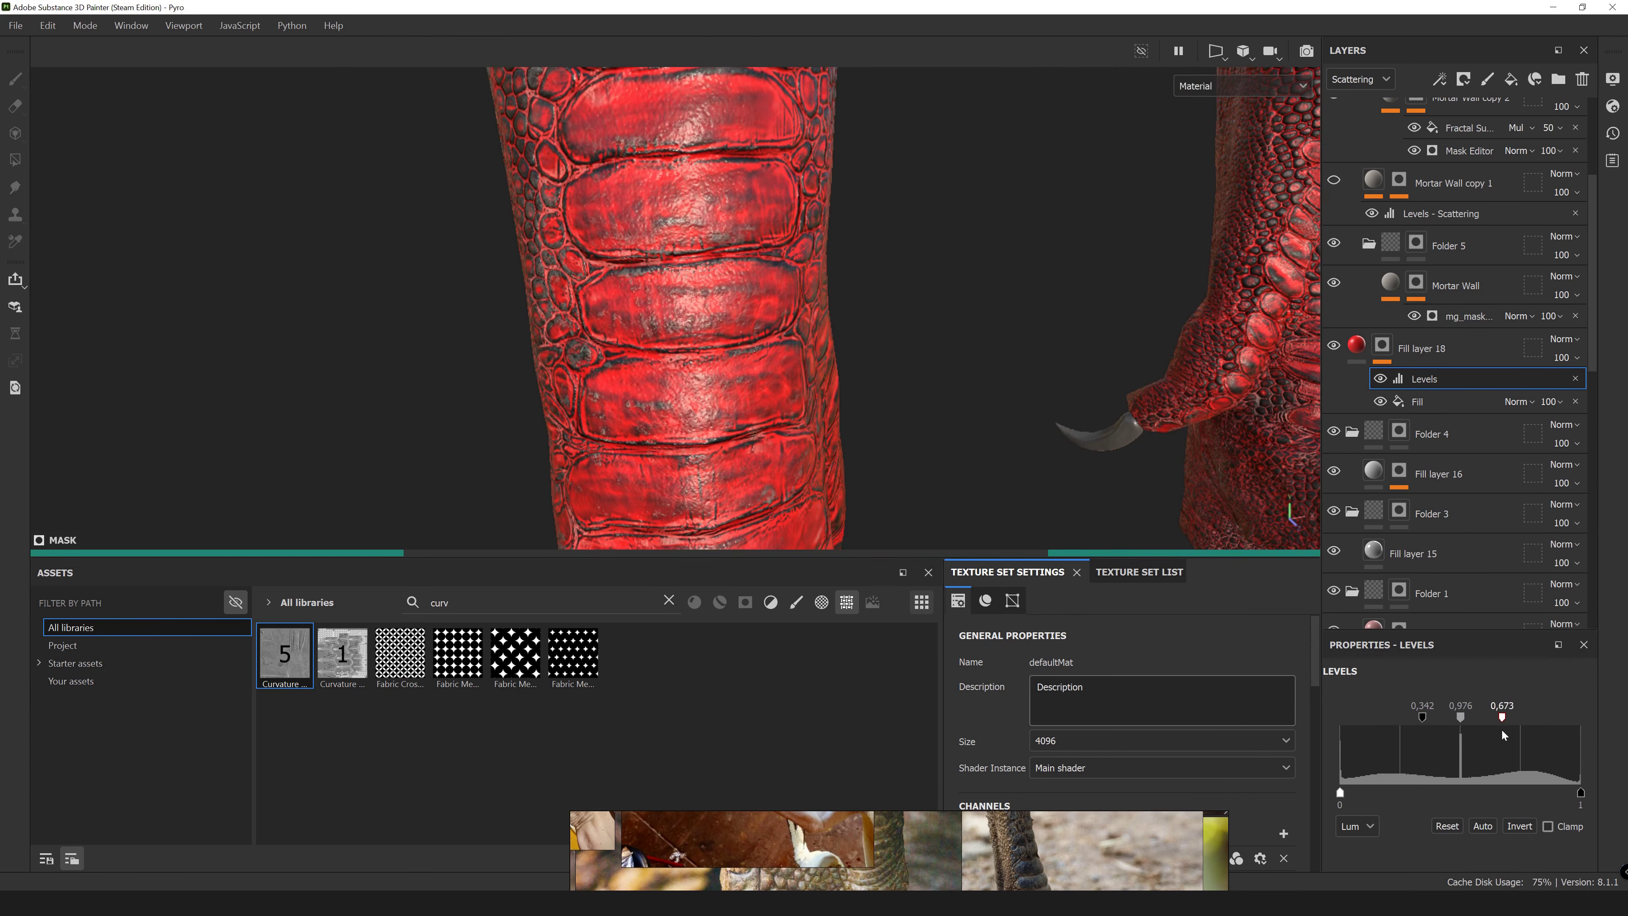
left_click_drag(716, 316, 842, 367, "alt")
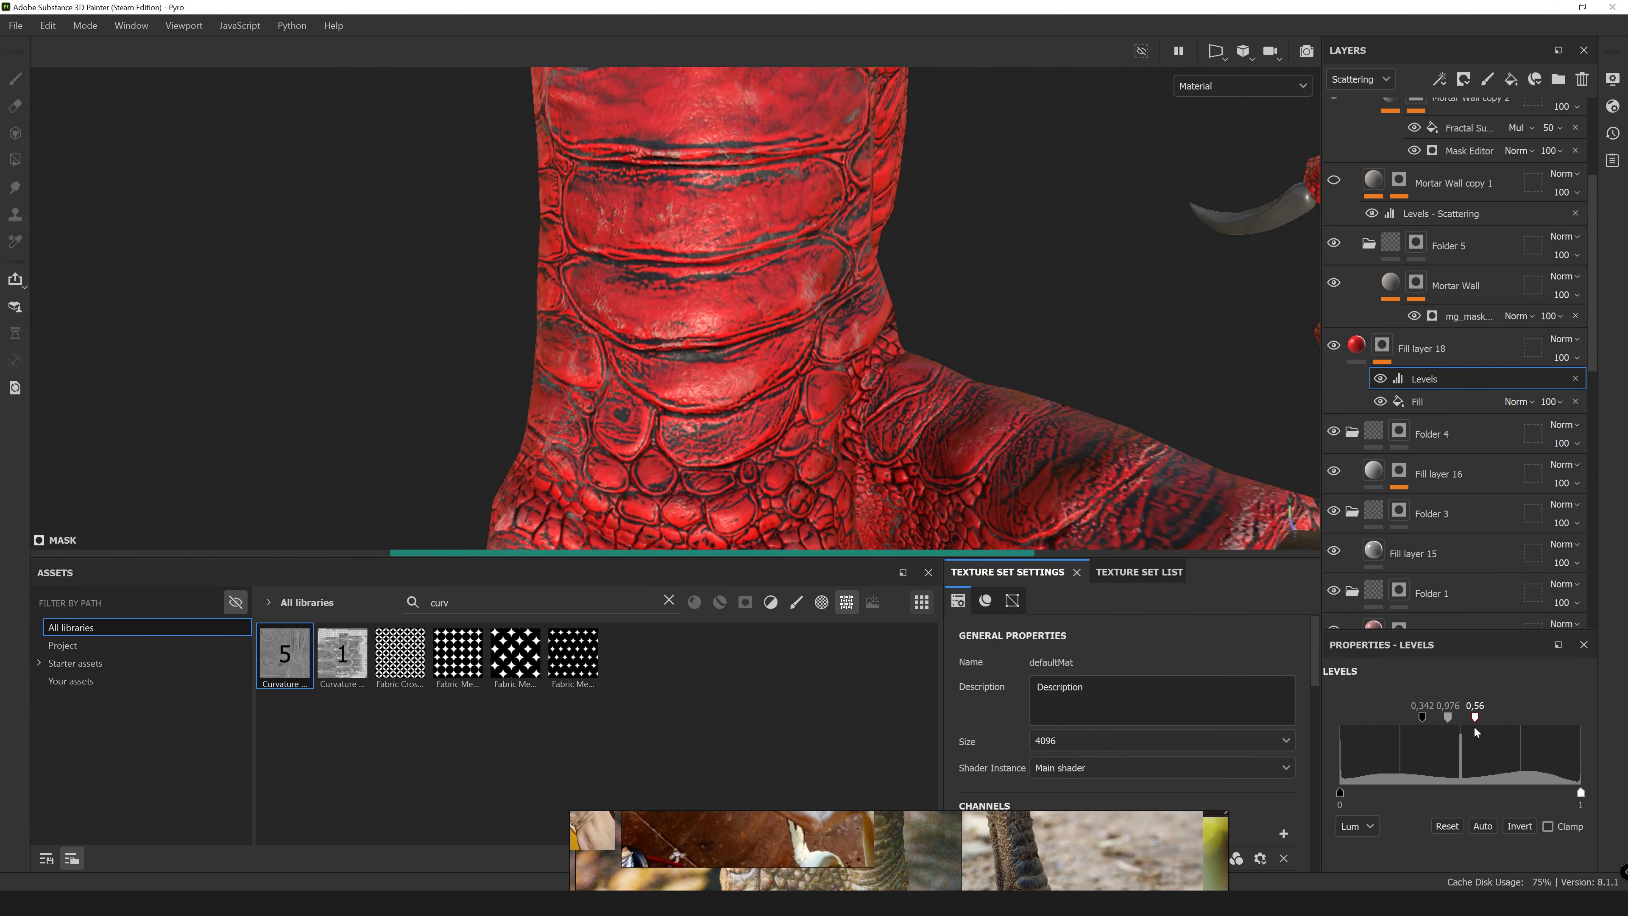
left_click_drag(1476, 731, 1465, 718)
Add a Blur filter to the mask and change the fill colour from red to brown.
right_click(1382, 344)
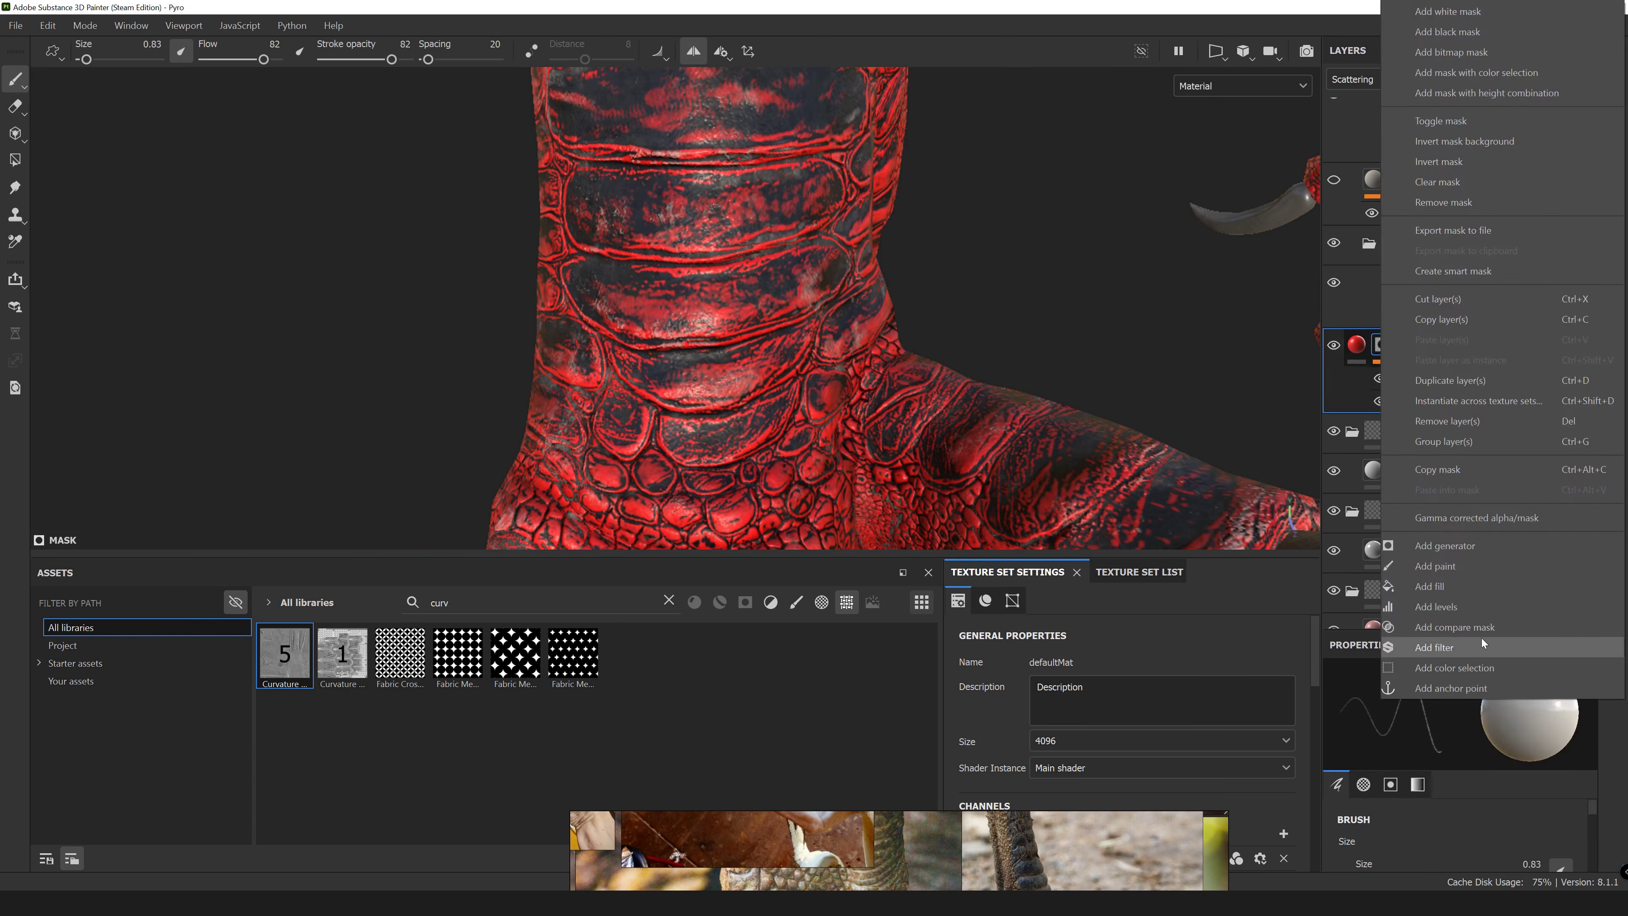
left_click(1481, 647)
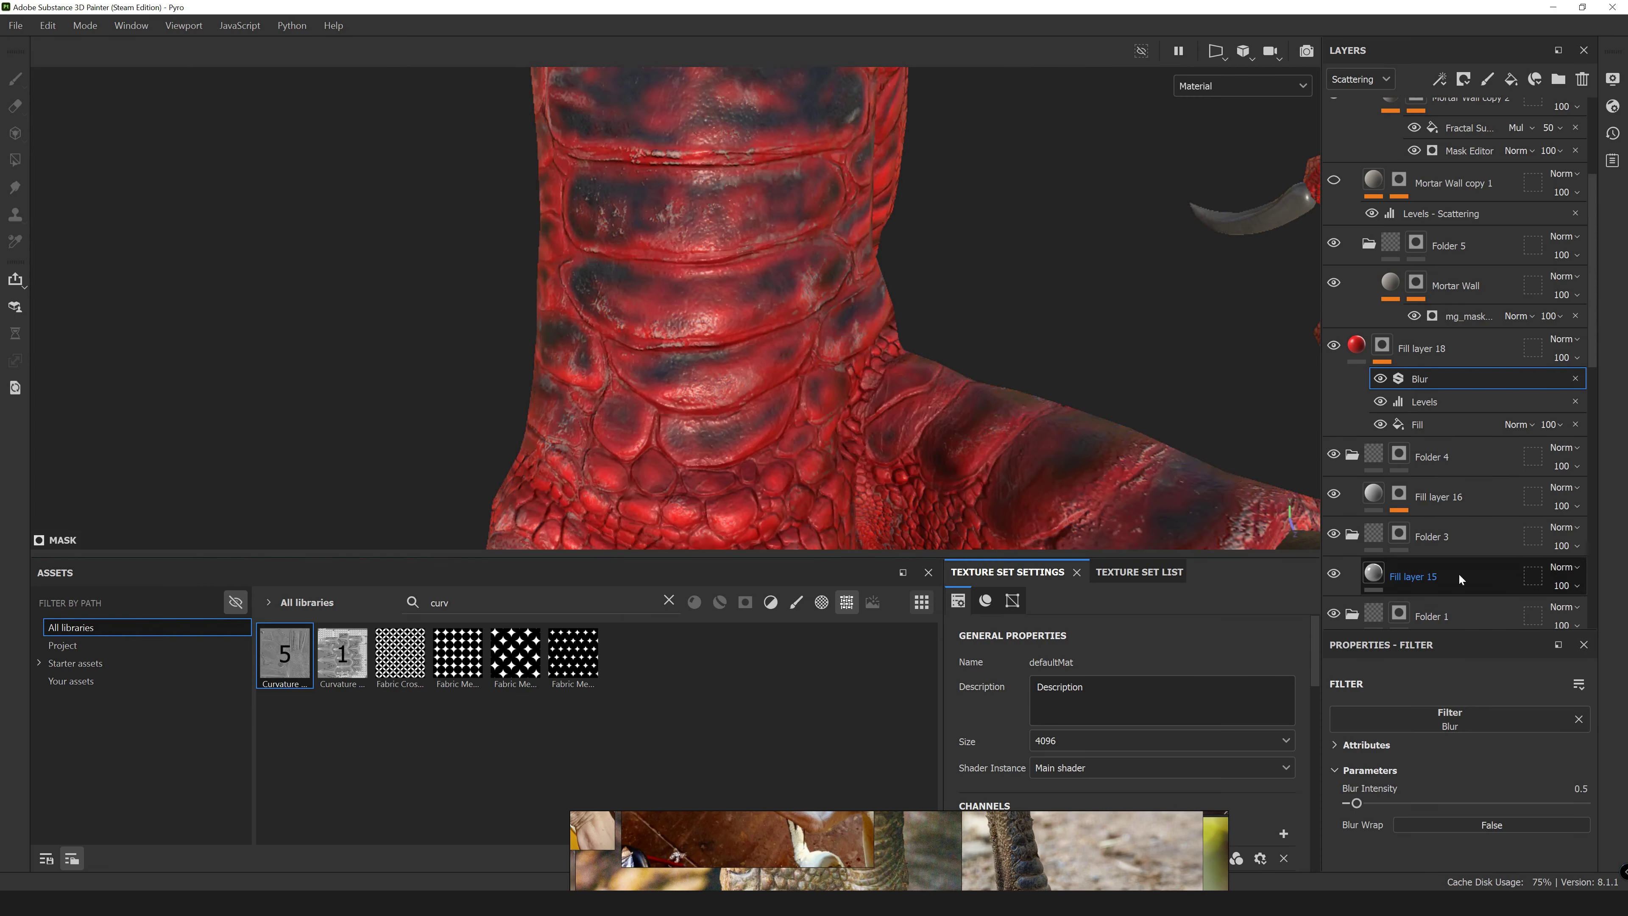
left_click(1357, 347)
left_click(1298, 711)
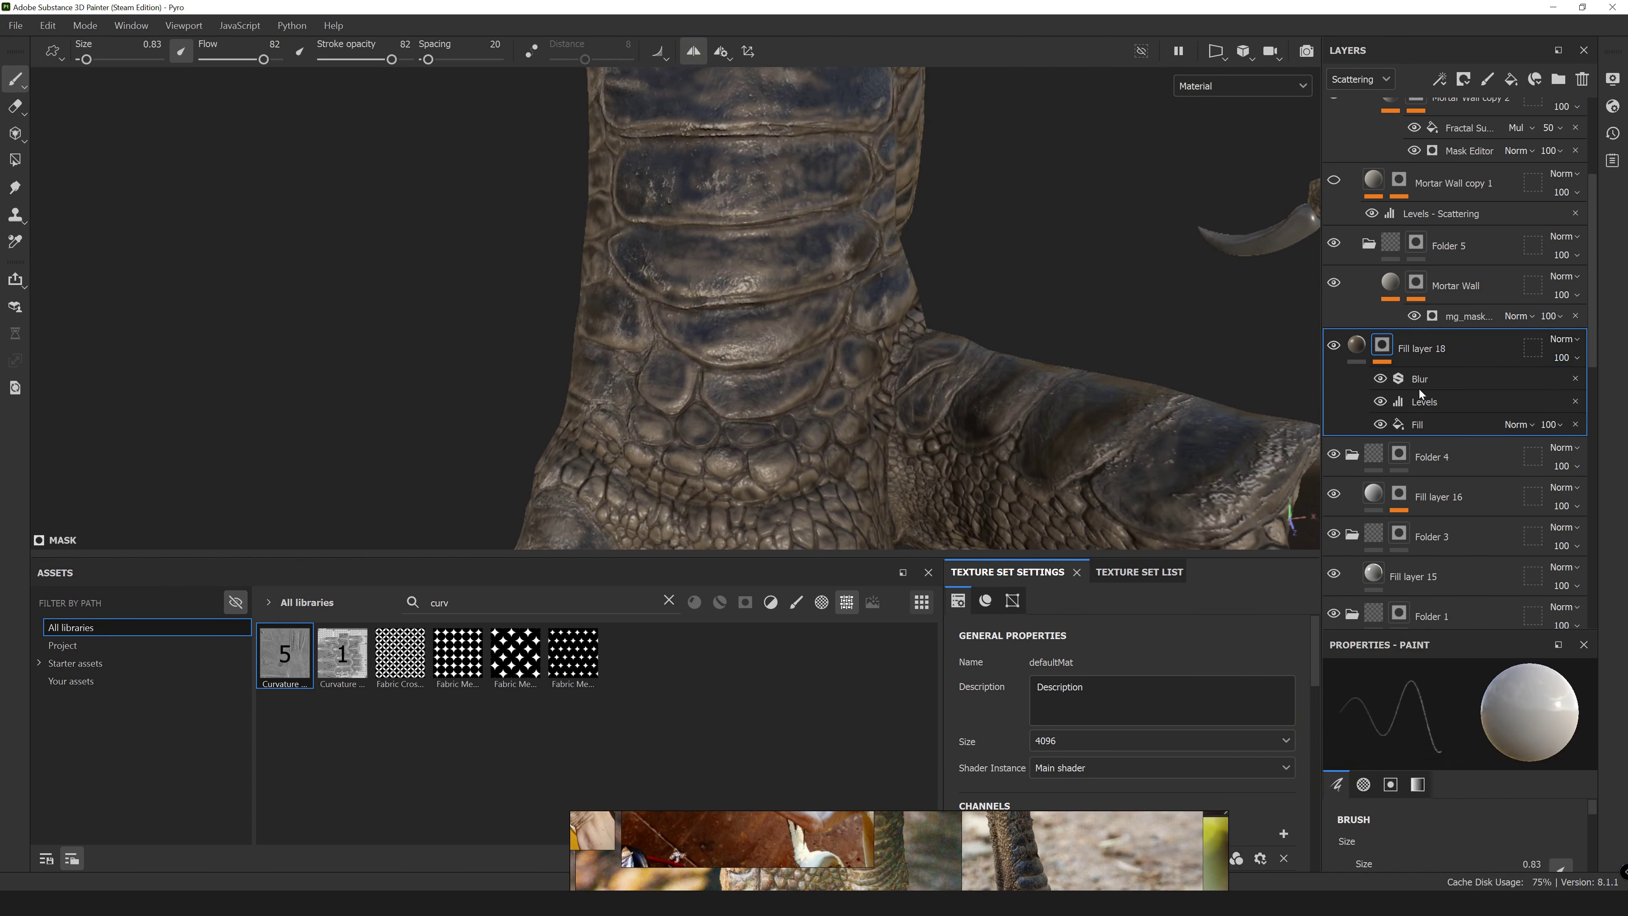
Lower the brown layer's opacity to about 24 and set brush flow and opacity to 100.
left_click(1357, 344)
left_click_drag(1568, 356, 1569, 360)
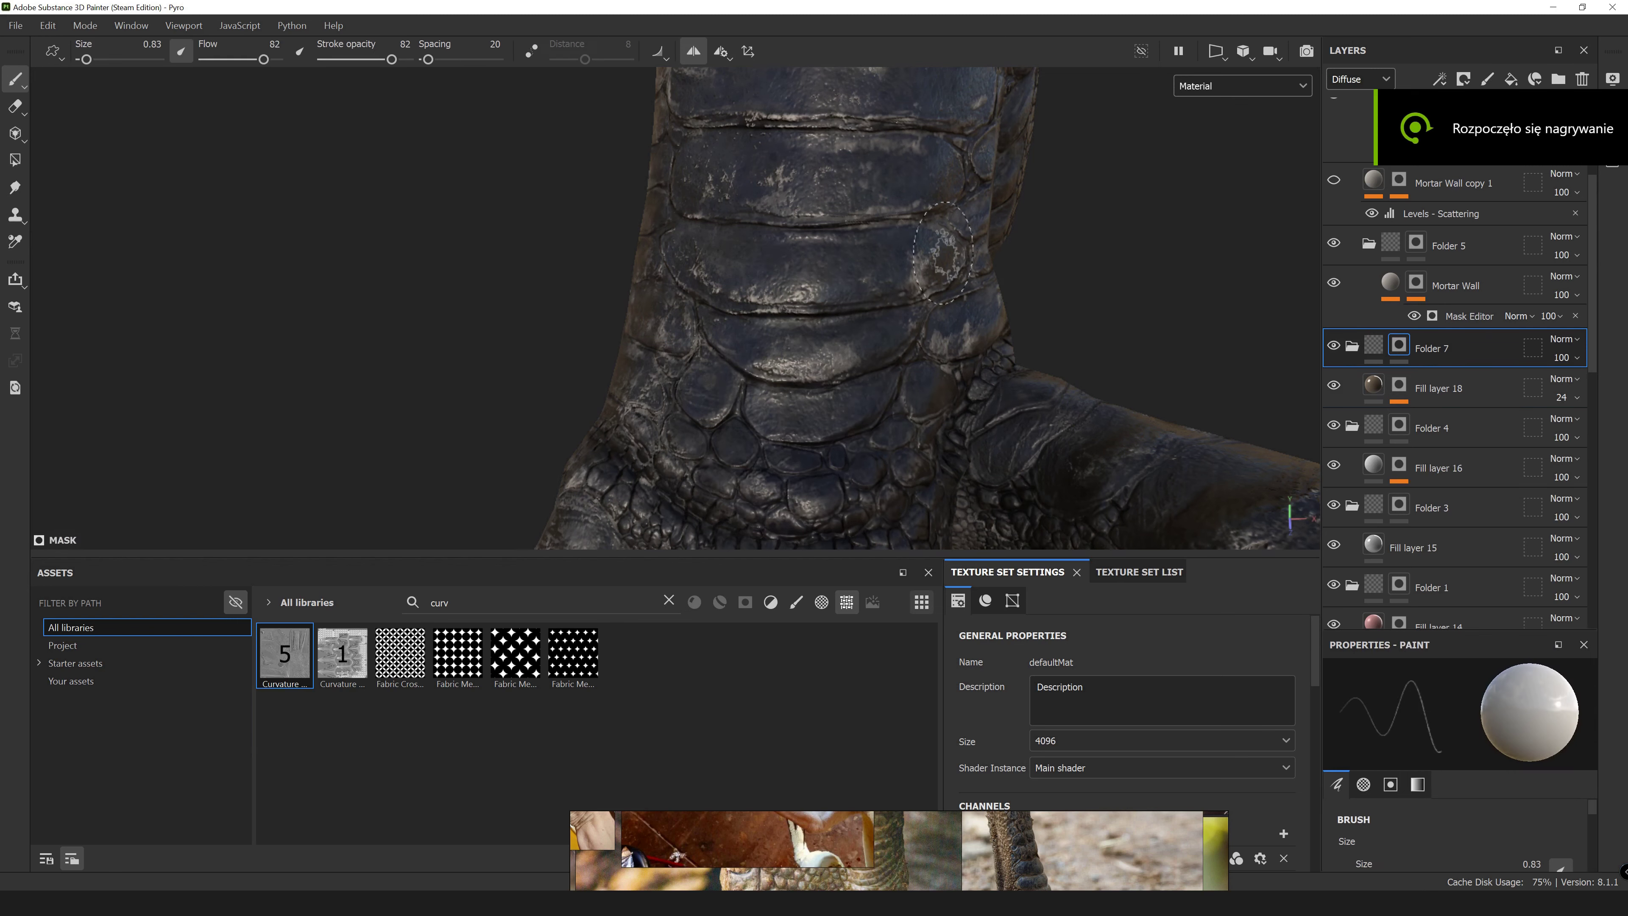
left_click_drag(804, 367, 791, 369, "ctrl")
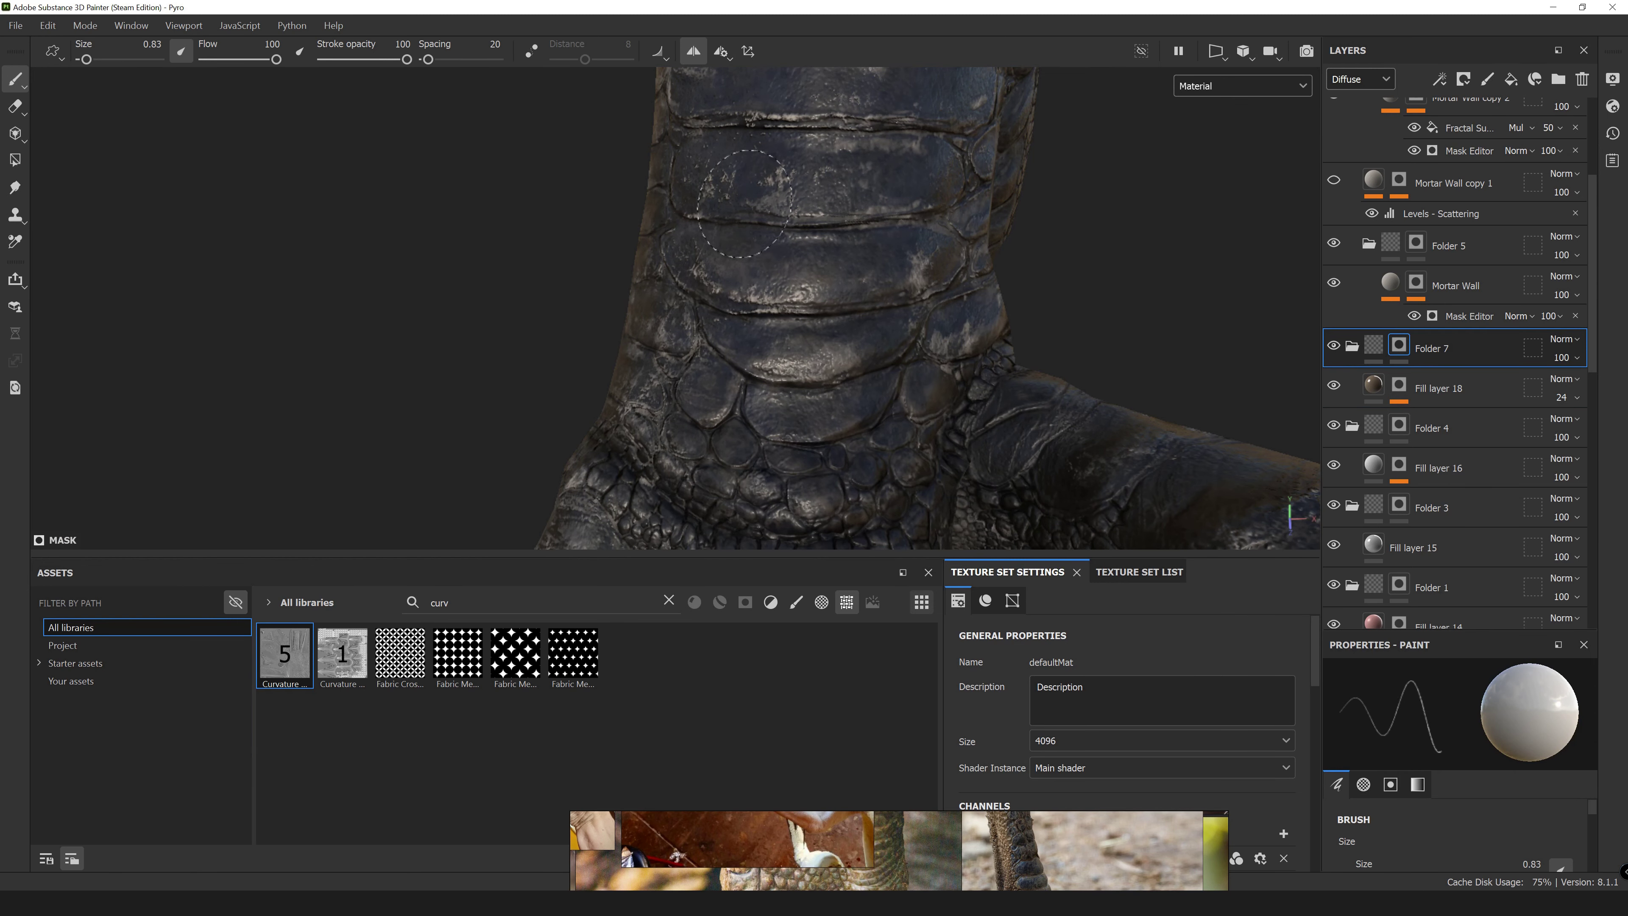
left_click_drag(744, 204, 865, 358, "alt")
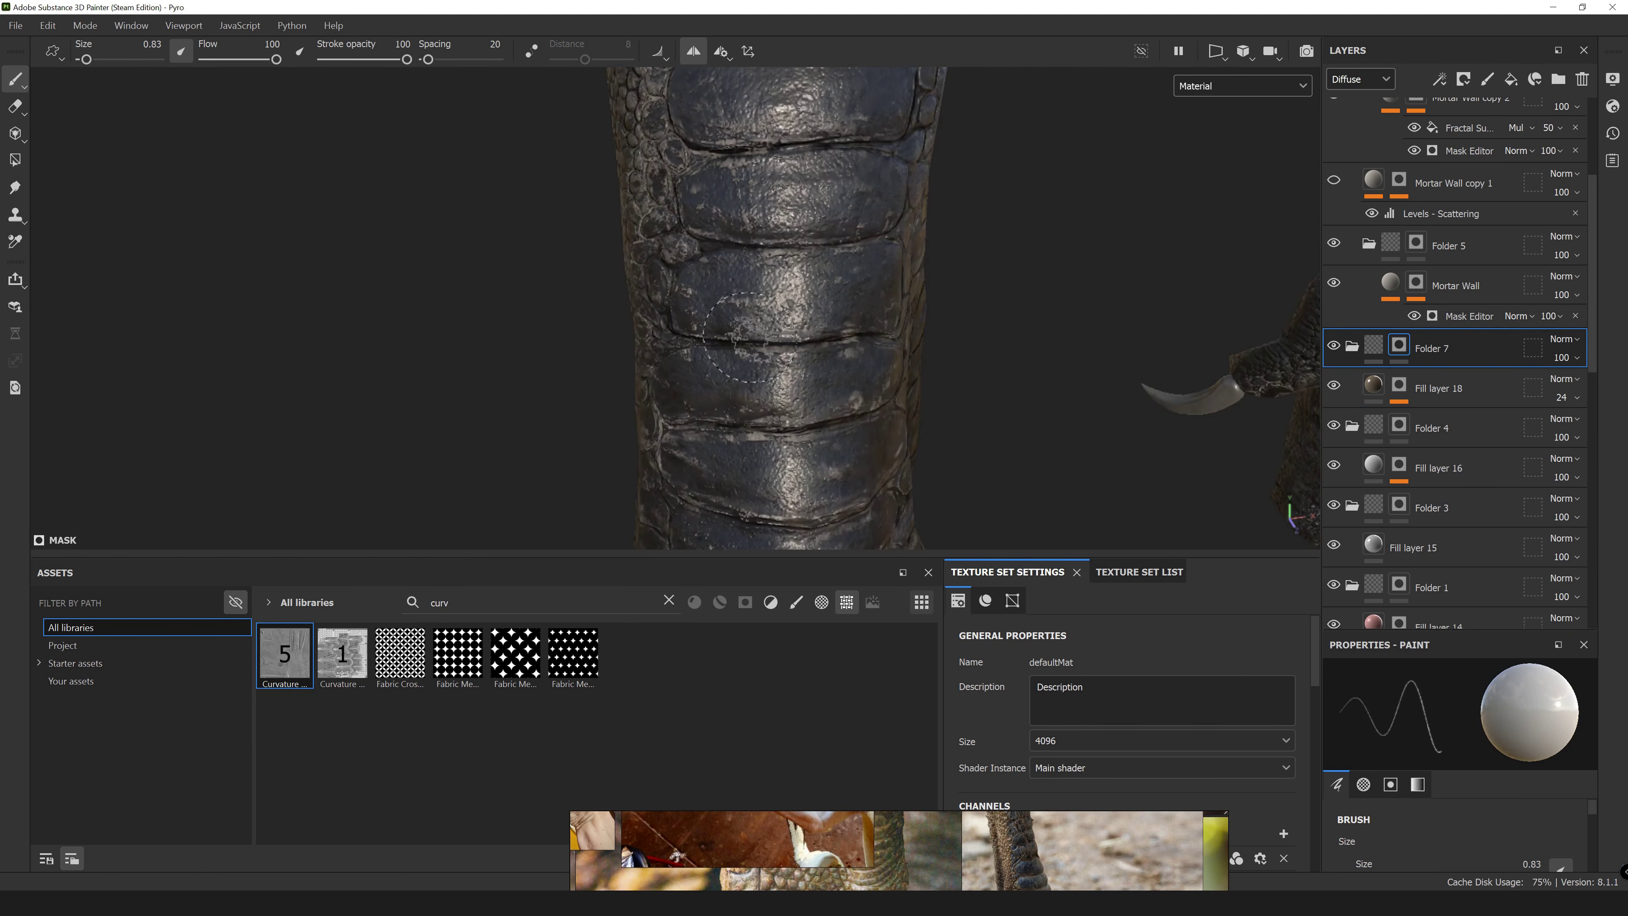
Paint wrinkle detail on the leg and claws with brush sizes 4.59 and 1.56, checking in Diffuse view.
left_click_drag(807, 363, 779, 212, "alt")
right_click(776, 209)
left_click_drag(788, 401, 827, 402)
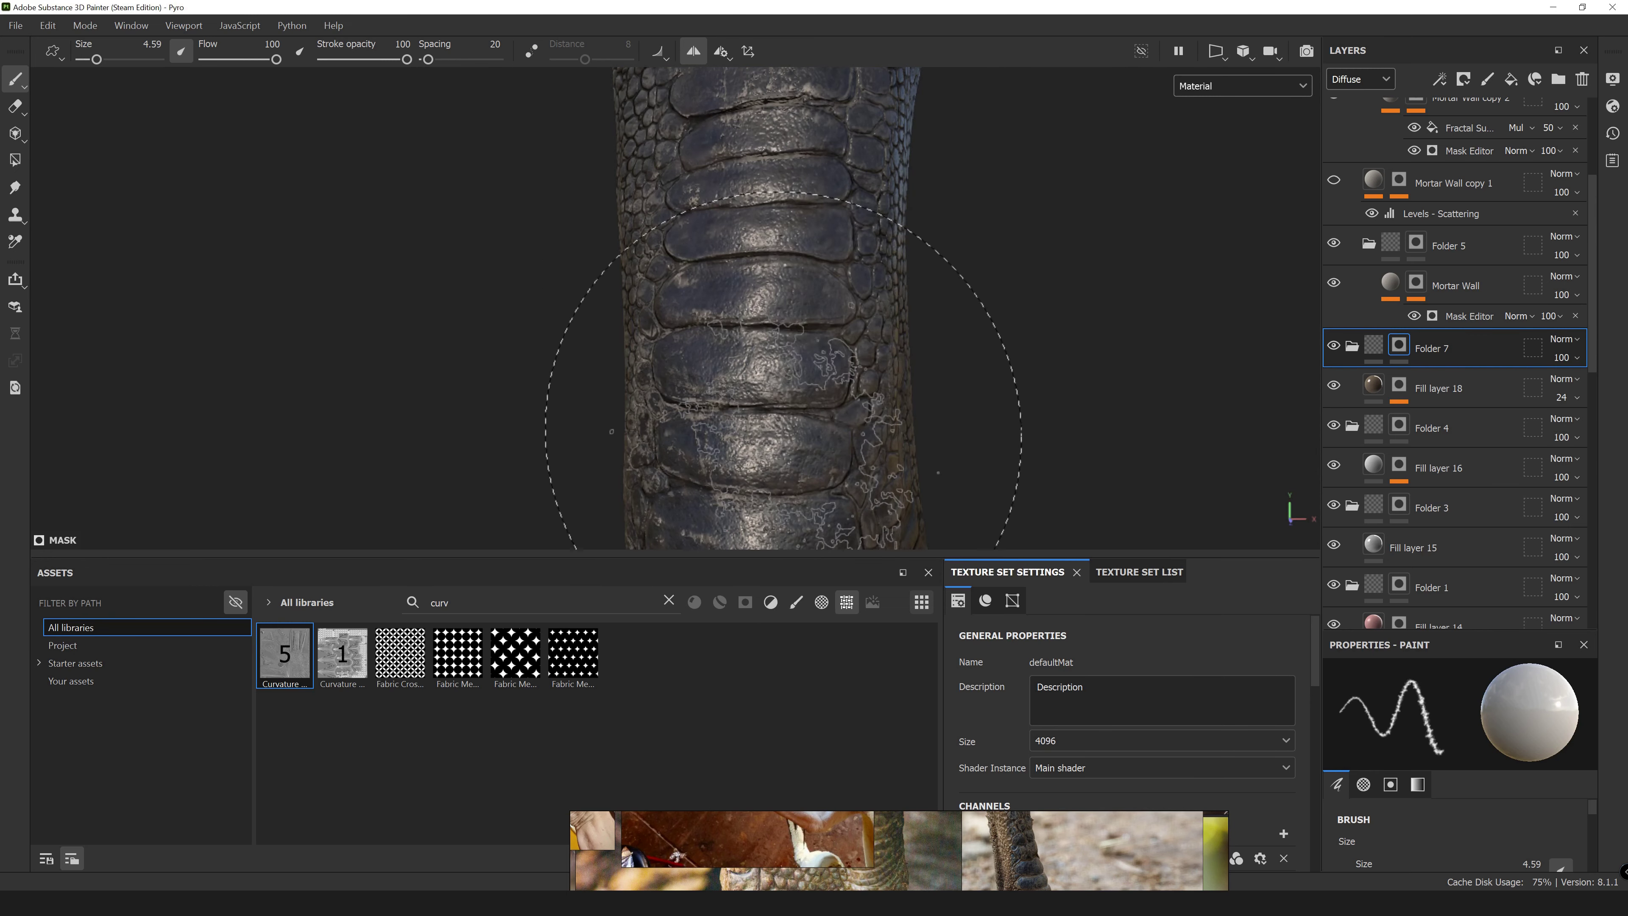
mouse_move(782, 301)
left_mouse_down("alt")
mouse_move(617, 436)
mouse_move(582, 237)
mouse_move(743, 215)
left_mouse_up("alt")
right_click_drag(743, 215, 703, 215, "ctrl")
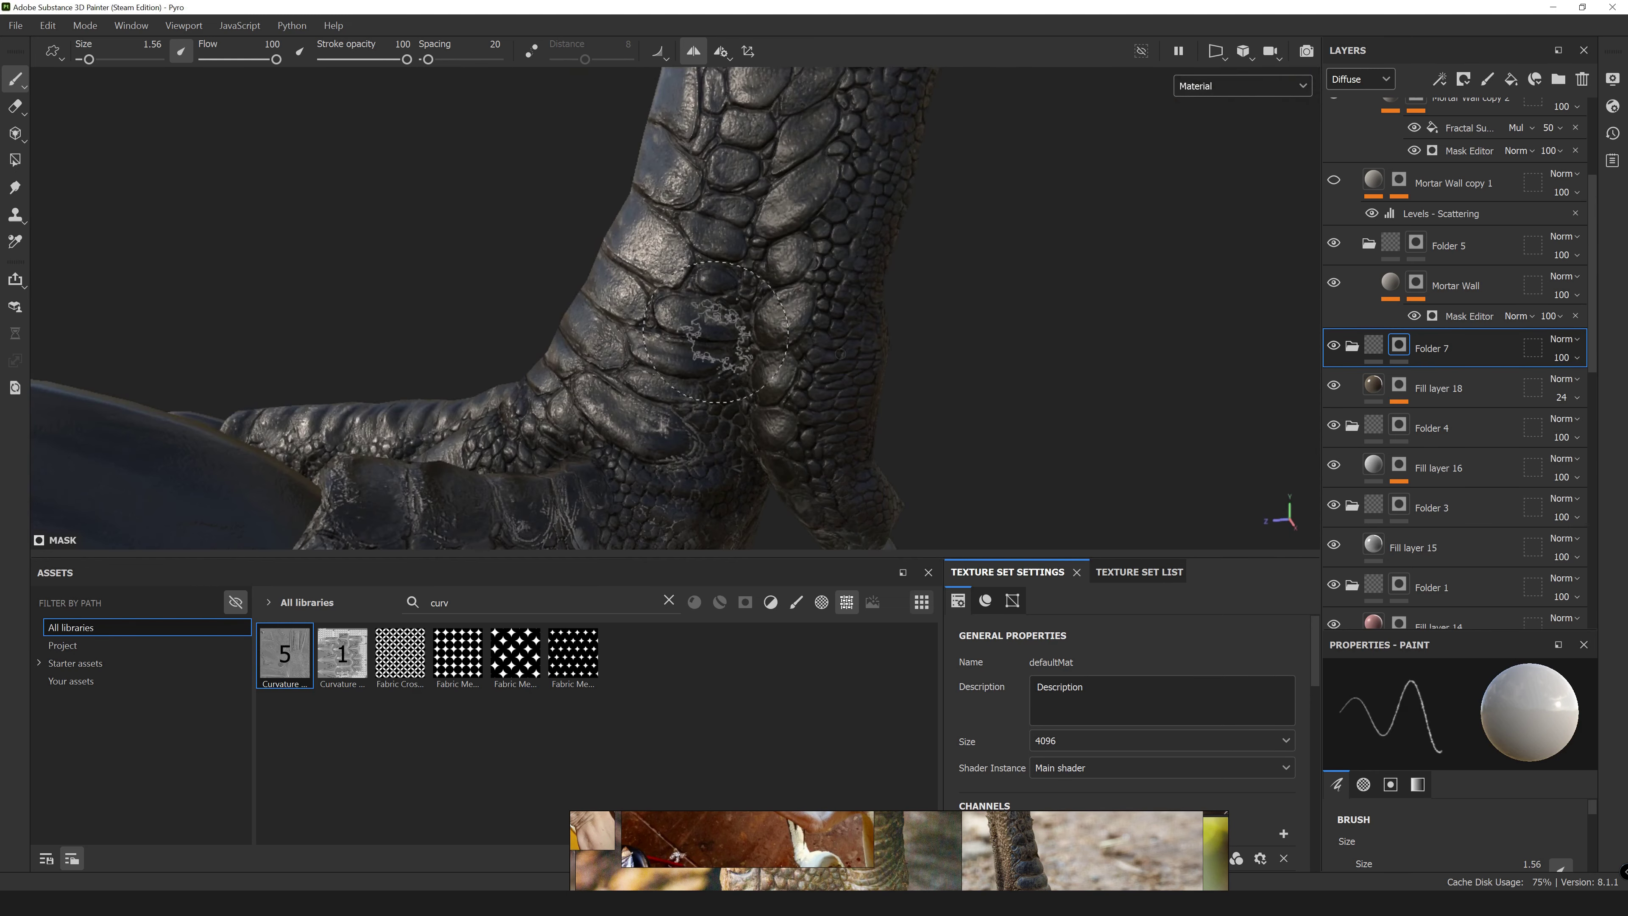
mouse_move(705, 215)
left_mouse_down("alt")
mouse_move(526, 270)
mouse_move(641, 256)
left_mouse_up("alt")
left_click(1241, 85)
left_click(1217, 159)
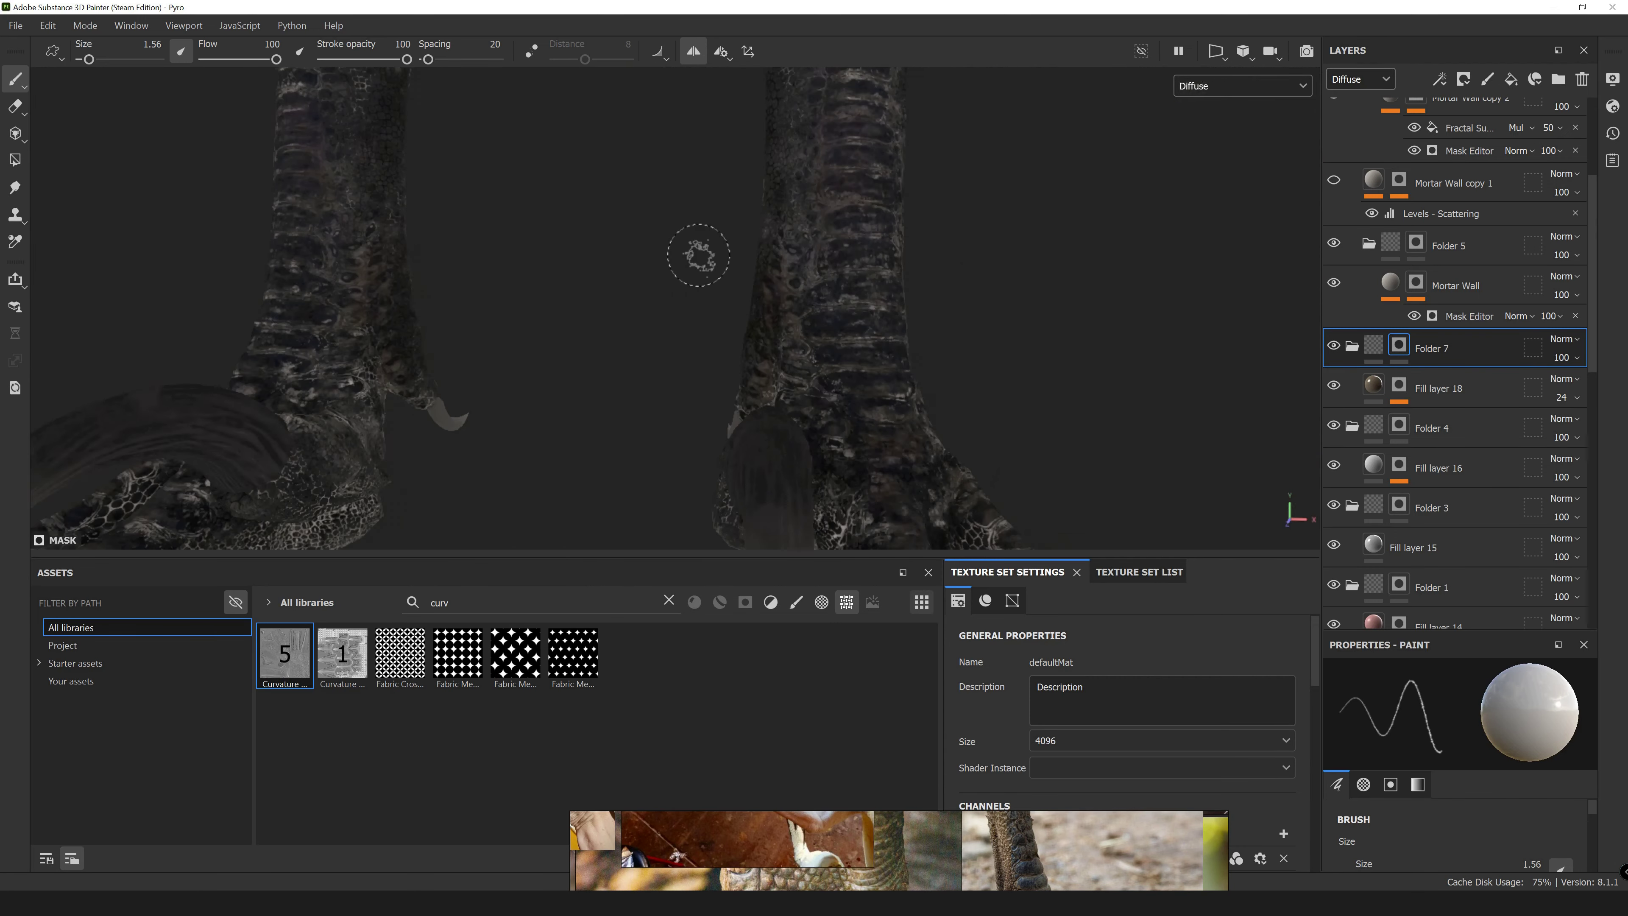
left_click_drag(713, 335, 1099, 110, "alt")
key("m")
mouse_move(1170, 320)
left_mouse_down("alt")
mouse_move(552, 302)
mouse_move(833, 289)
mouse_move(934, 213)
left_mouse_up("alt")
scroll(1473, 266, "up", 3)
scroll(1473, 266, "up", 1)
Paint Folder 6's mask around the head and jaw.
left_click(1449, 210)
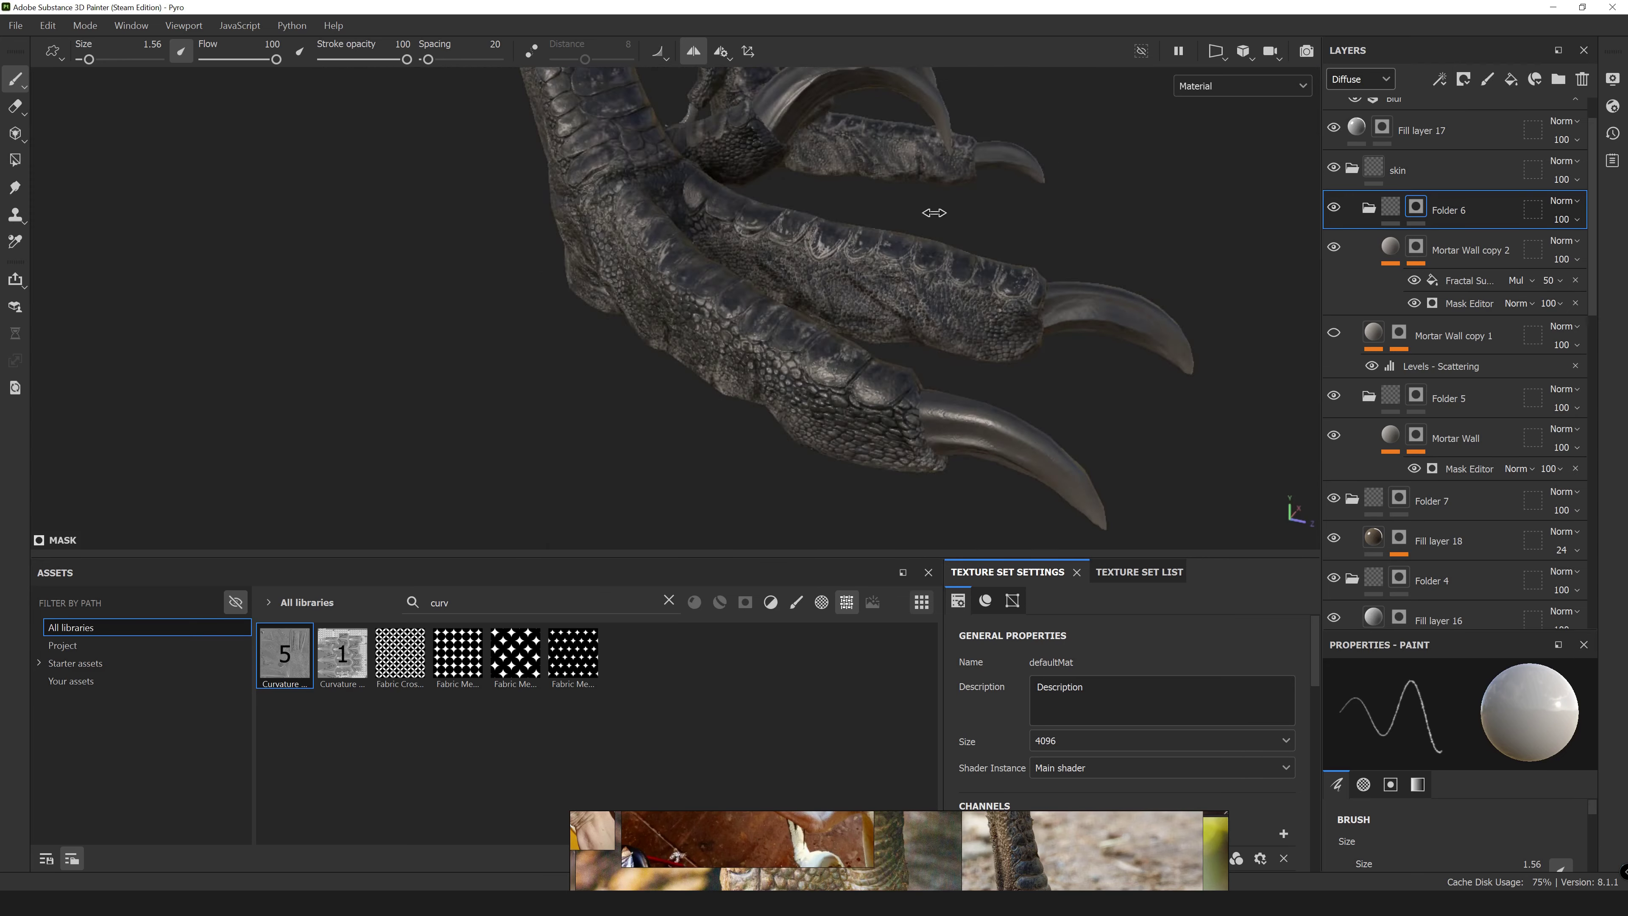
scroll(943, 353, "down", 3)
scroll(716, 266, "down", 5)
middle_click_drag(716, 266, 736, 280, "alt")
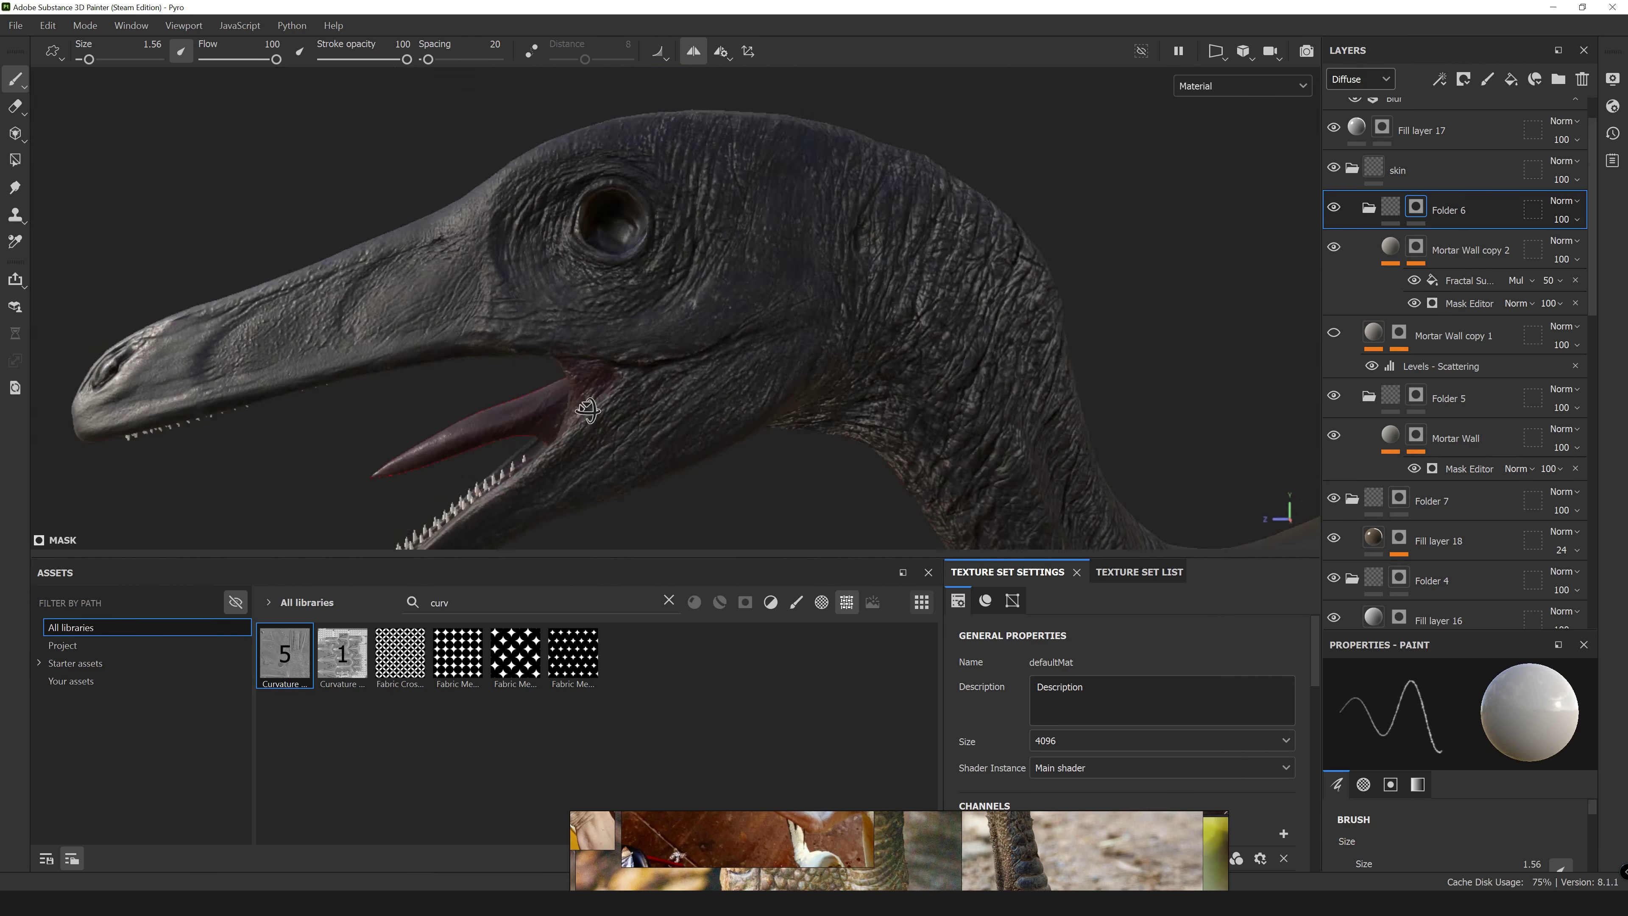
scroll(735, 281, "up", 5)
scroll(736, 280, "down", 3)
scroll(577, 295, "down", 2)
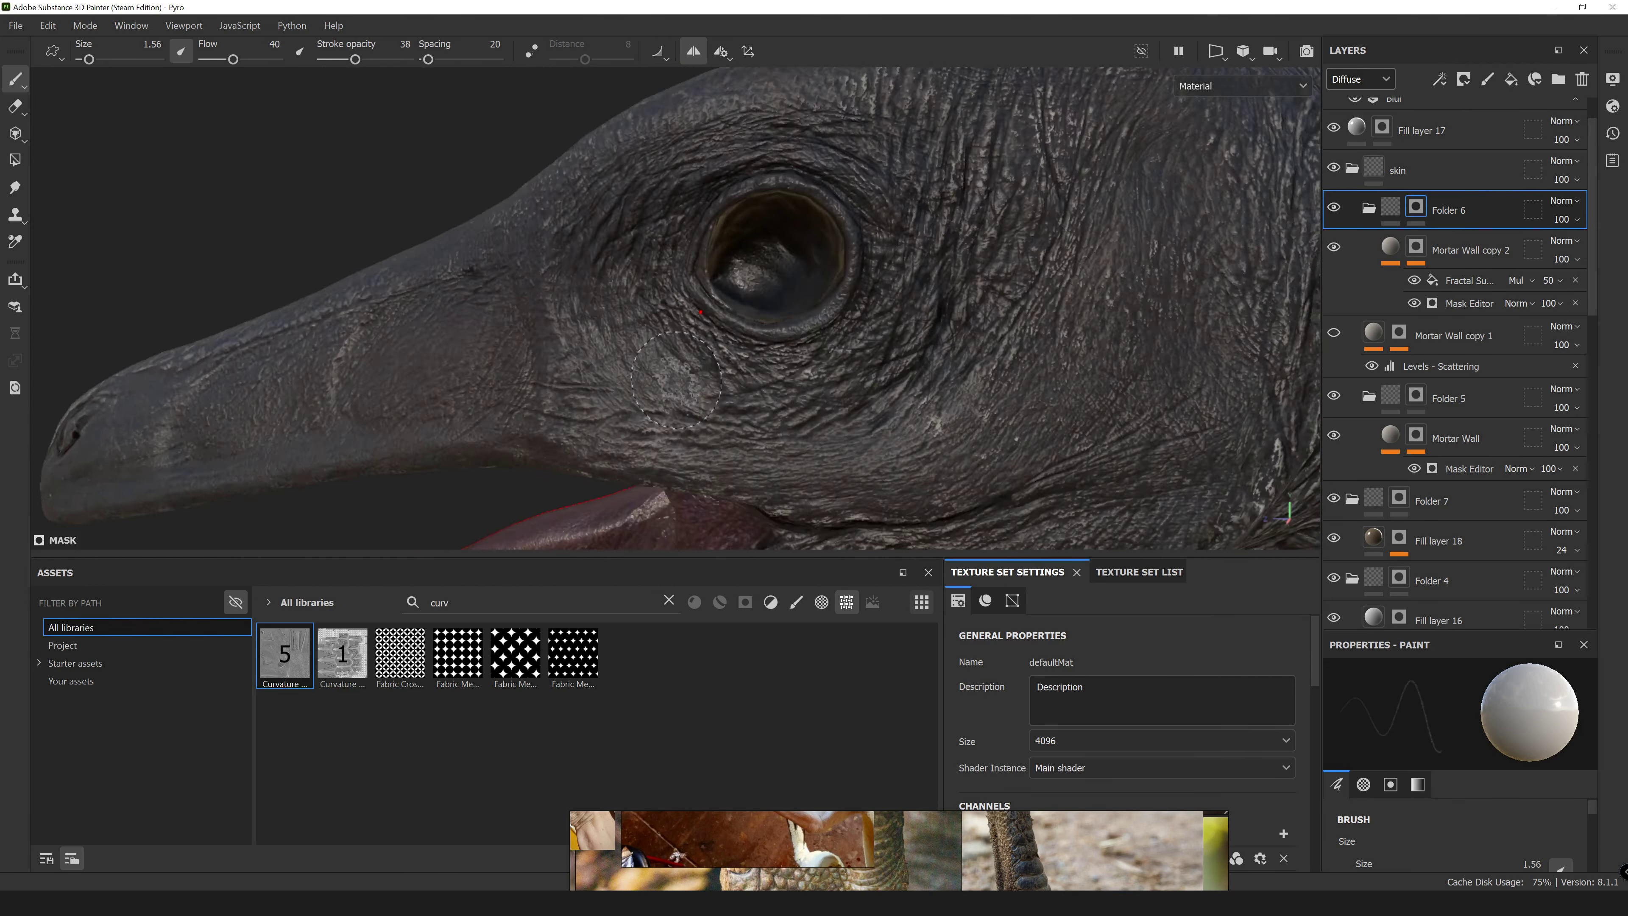
scroll(469, 316, "up", 4)
key("super+x")
scroll(460, 296, "down", 4)
scroll(542, 398, "up", 3)
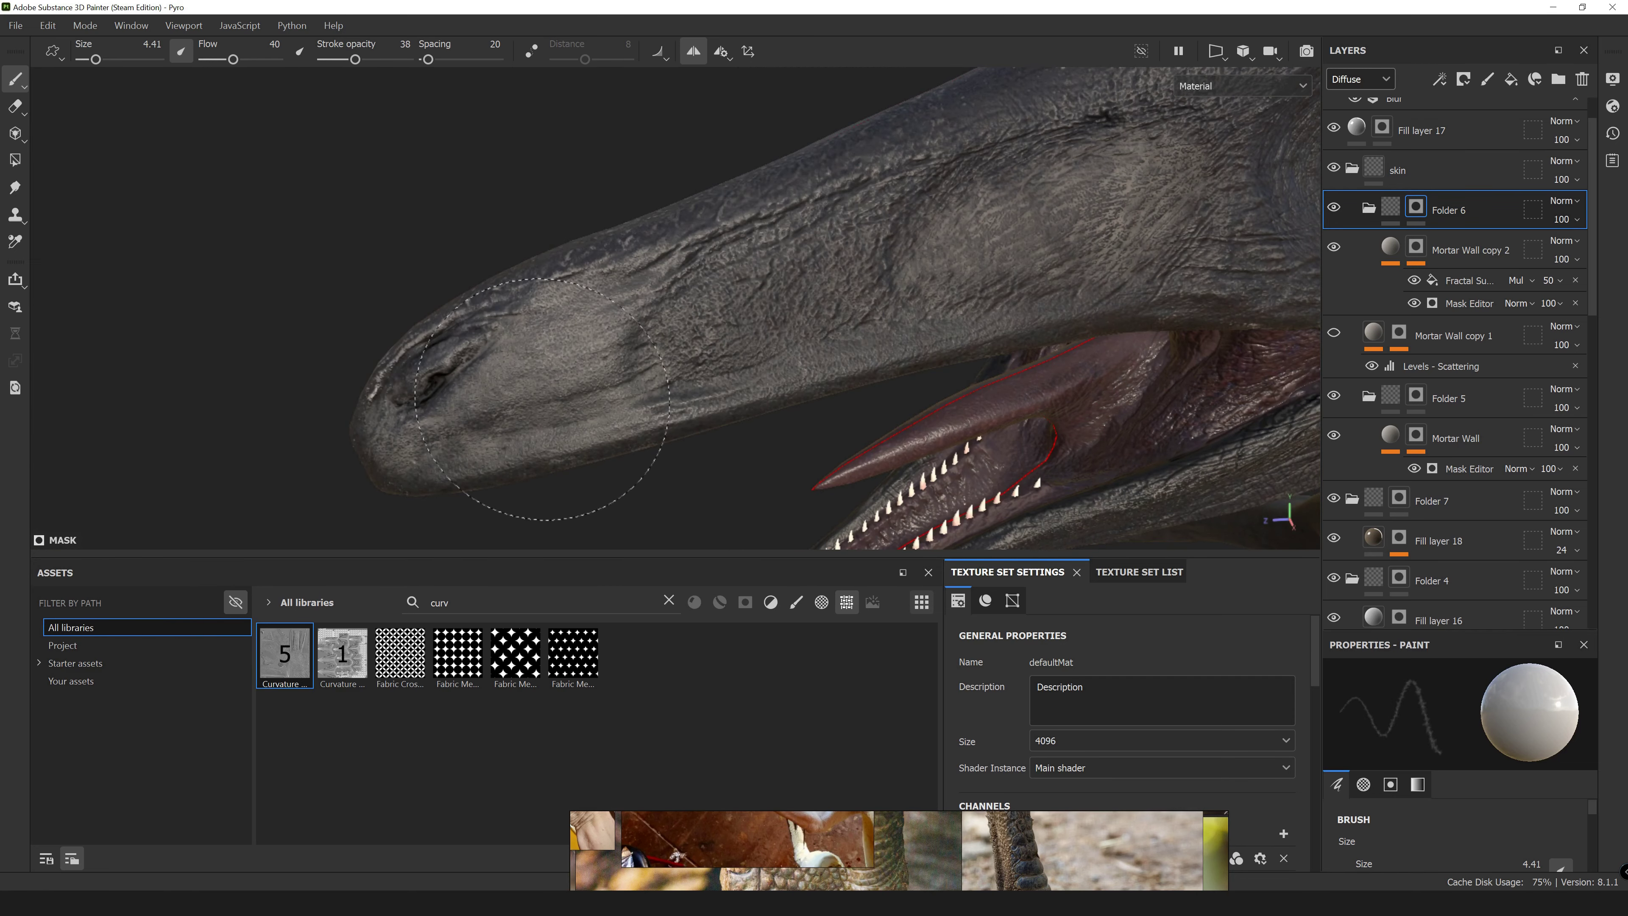
scroll(264, 314, "down", 3)
mouse_move(581, 479)
left_mouse_down("alt")
mouse_move(290, 381)
mouse_move(449, 359)
left_mouse_up("alt")
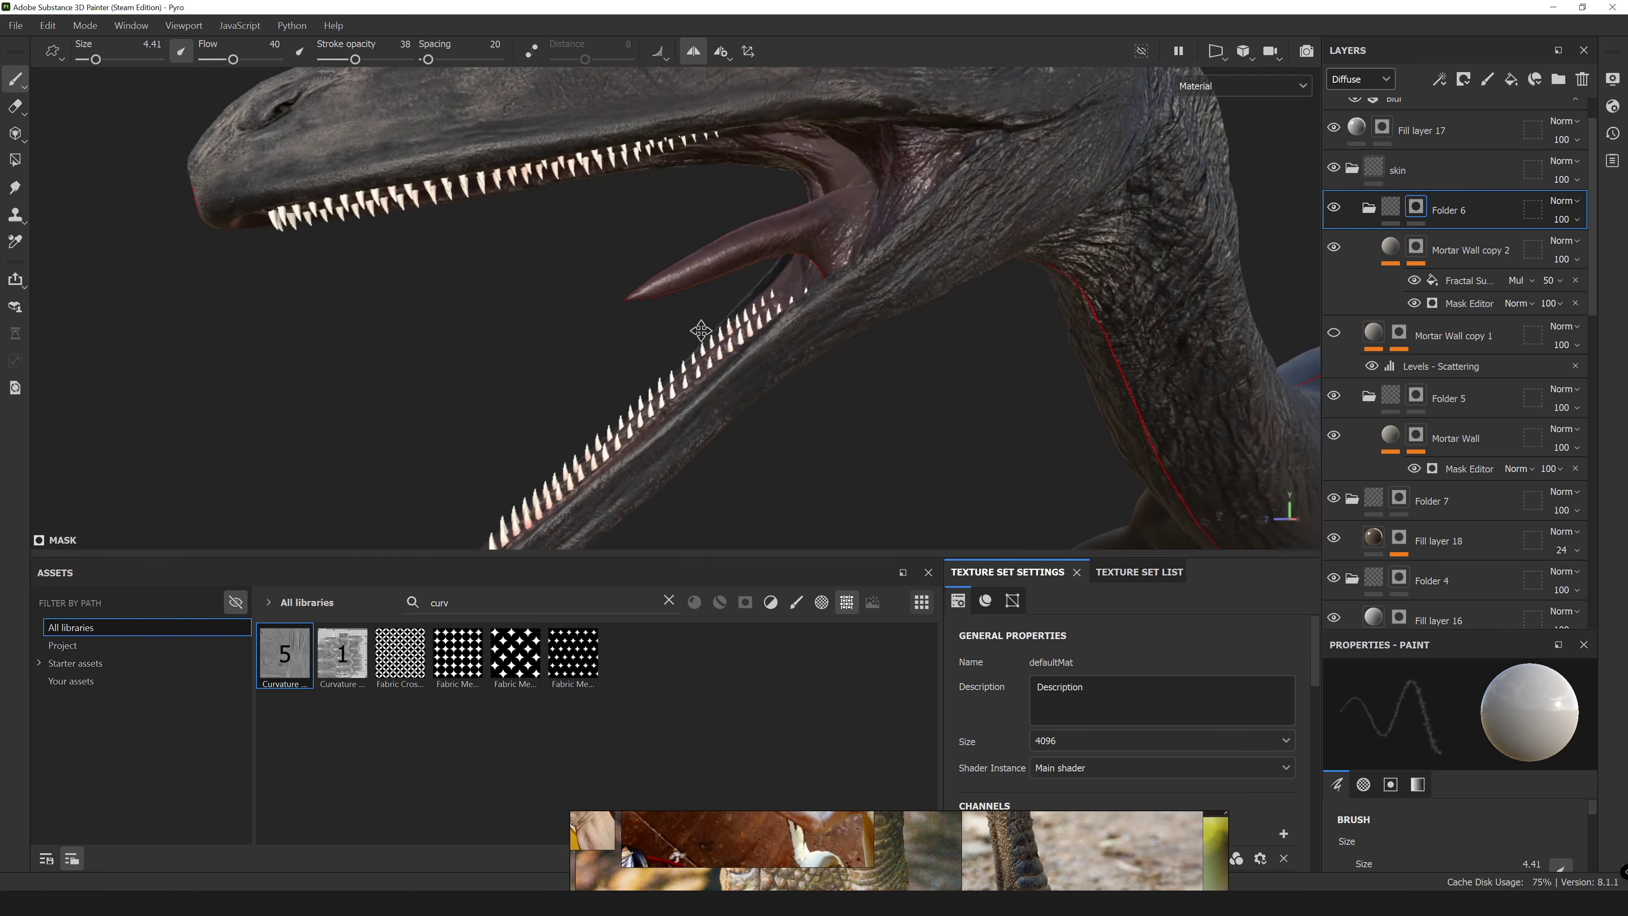
scroll(514, 372, "up", 3)
scroll(515, 372, "down", 3)
scroll(826, 277, "up", 4)
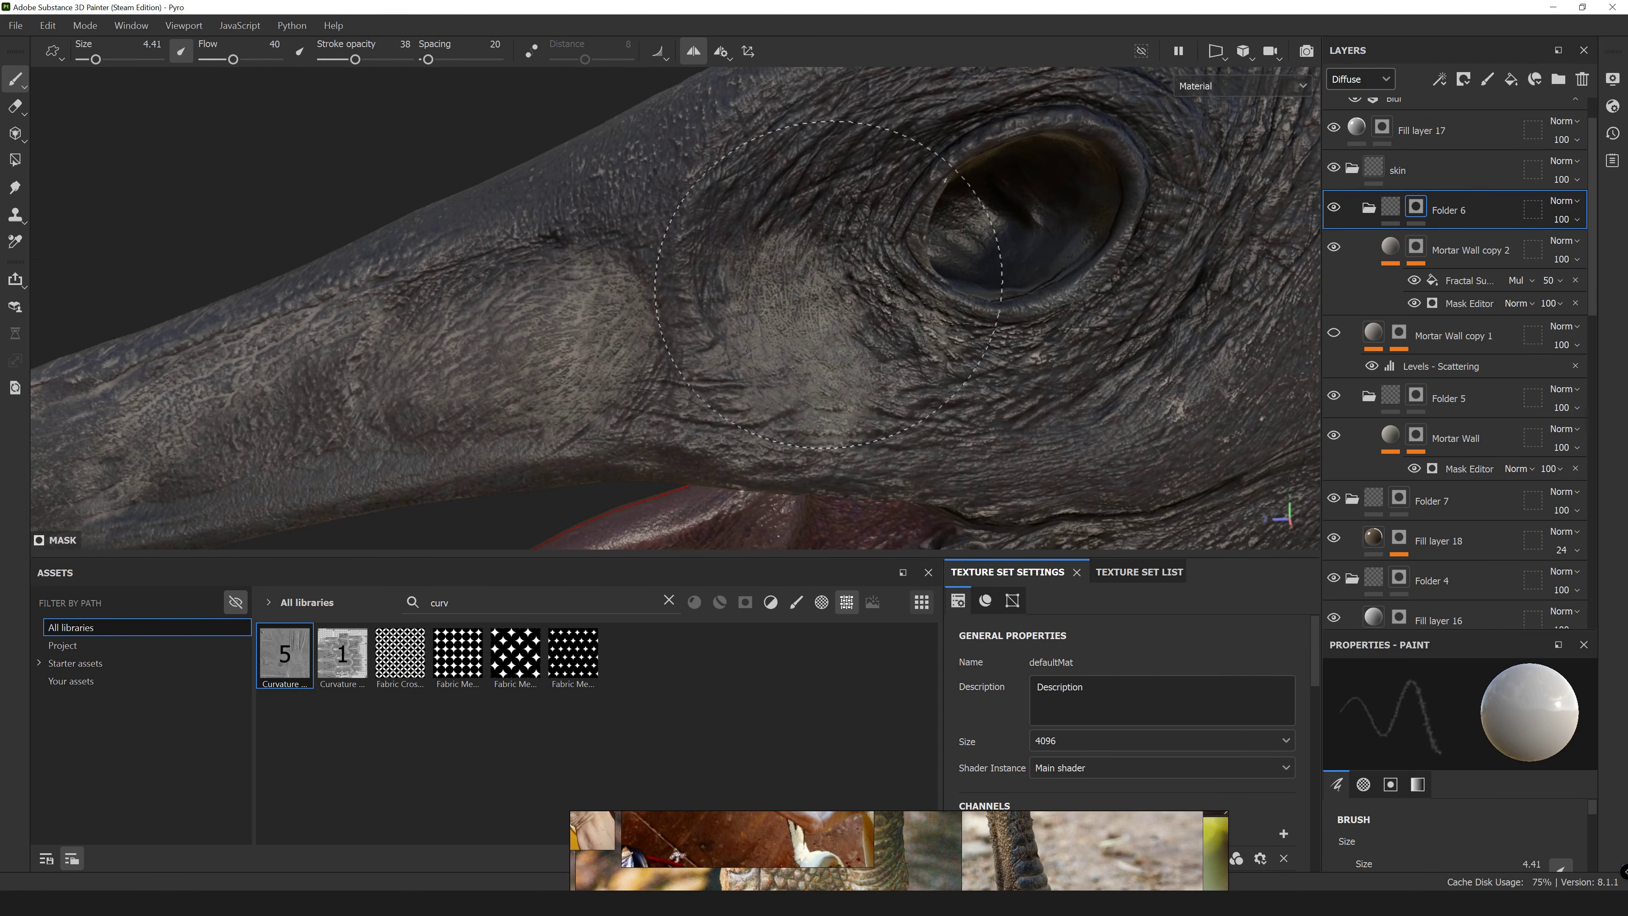
Paint the snout underside with a 6.37 brush in Diffuse view, then begin duplicating Folder 5.
key("c")
scroll(537, 255, "down", 3)
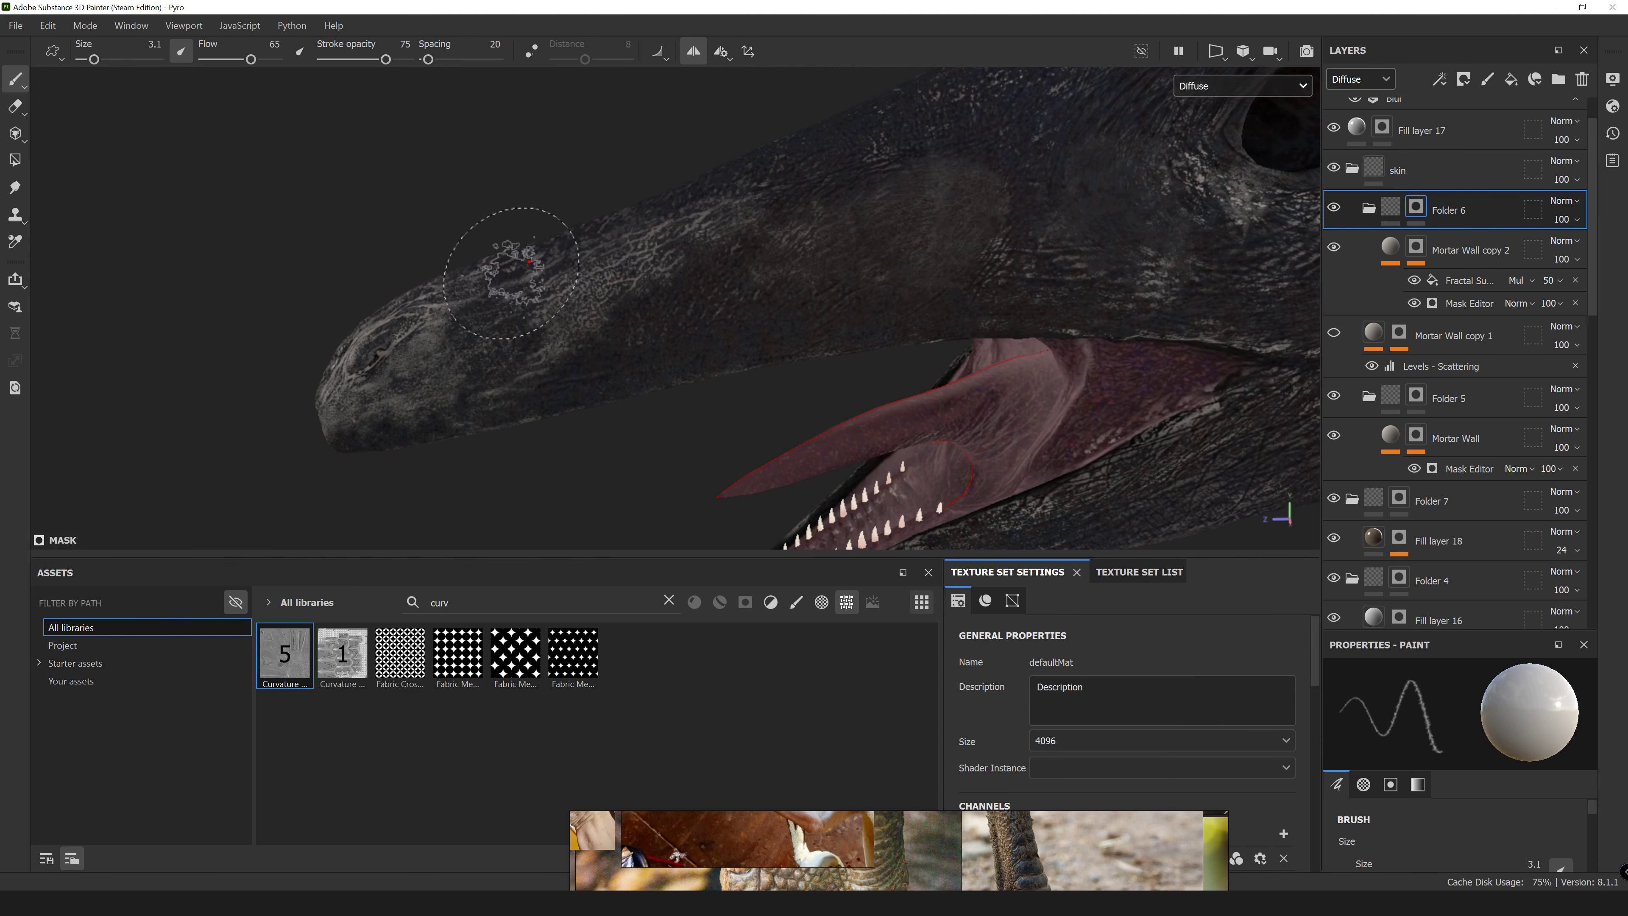
left_click_drag(490, 418, 537, 421, "alt")
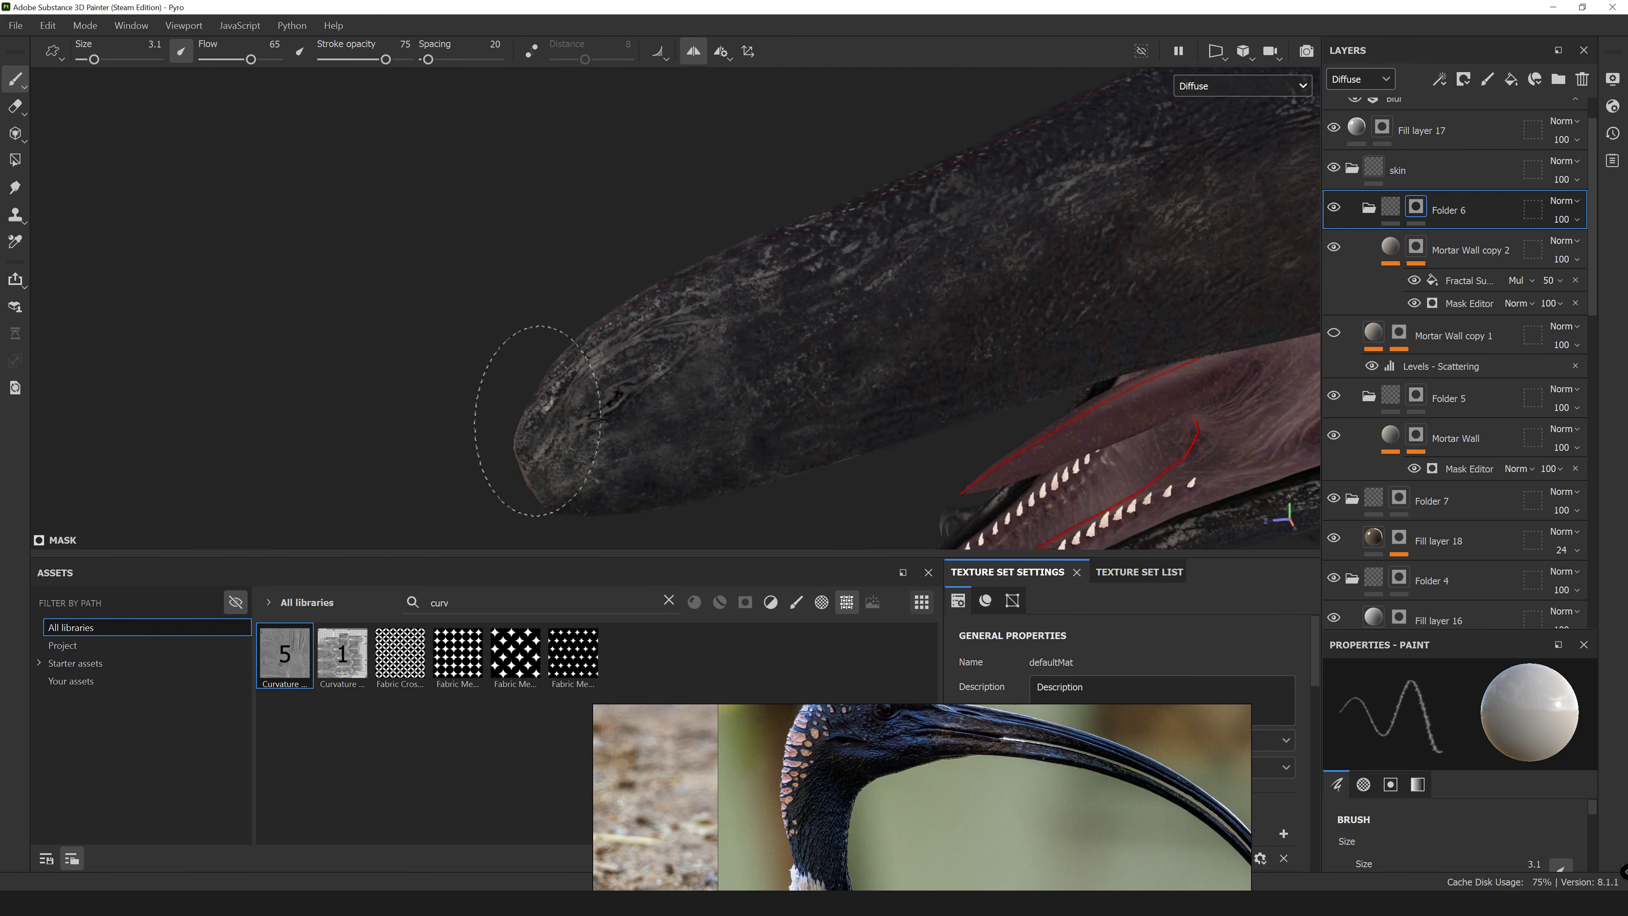
mouse_move(775, 358)
left_mouse_down("alt")
mouse_move(799, 418)
mouse_move(559, 438)
mouse_move(781, 429)
mouse_move(862, 407)
left_mouse_up("alt")
right_click(782, 429)
scroll(527, 327, "down", 5)
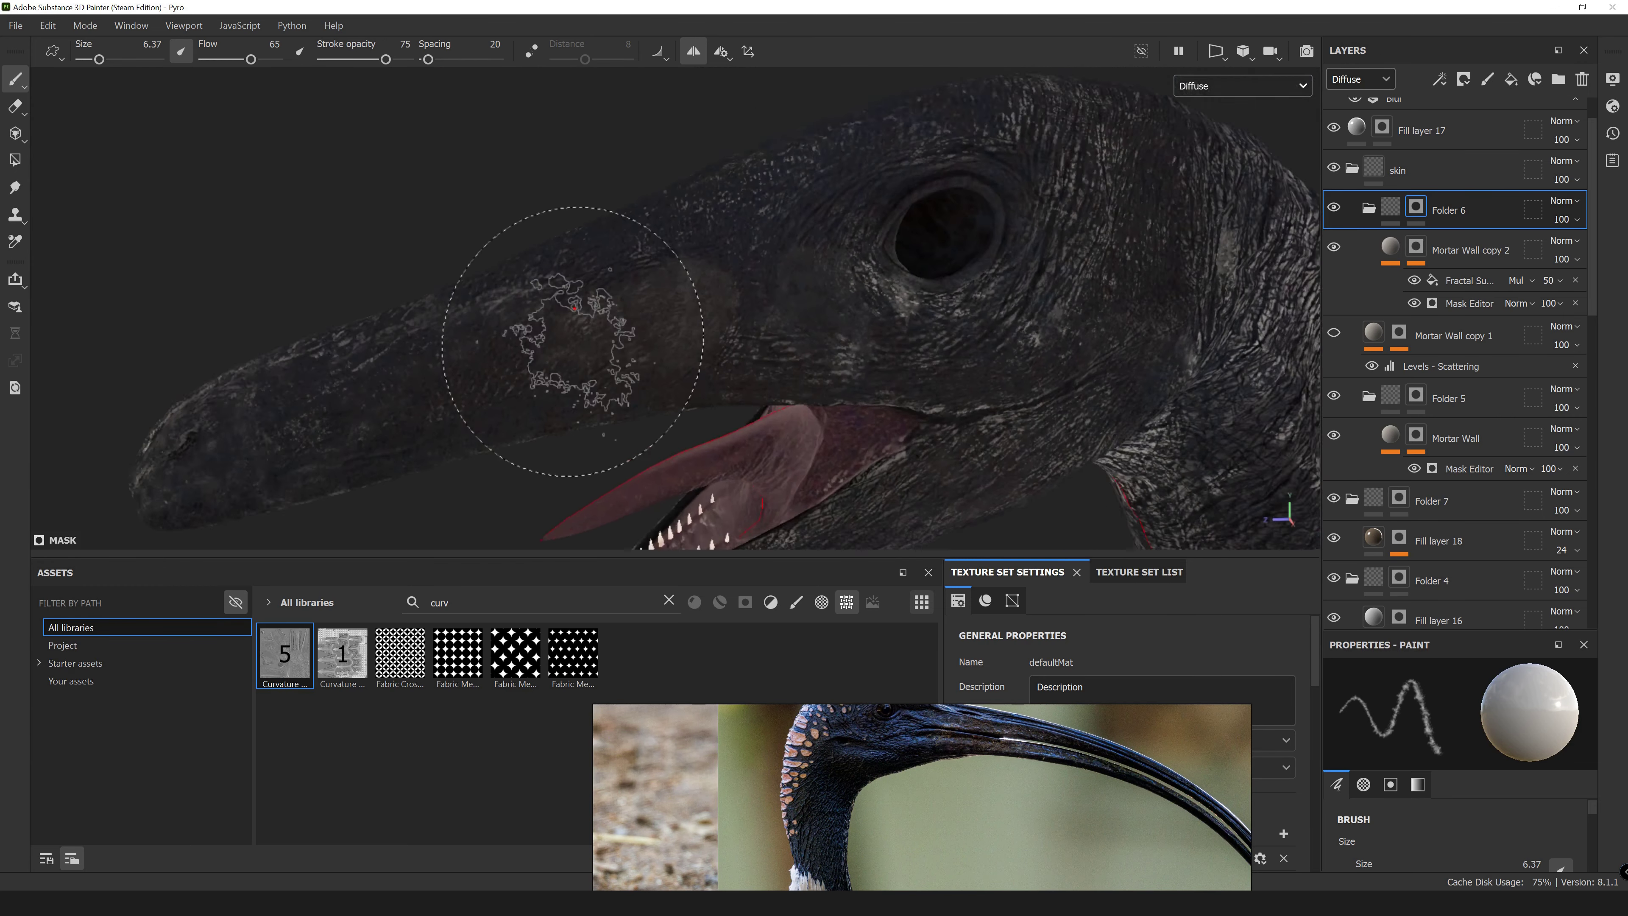
scroll(527, 327, "down", 3)
key("m")
left_click_drag(527, 327, 261, 403, "alt")
scroll(262, 402, "up", 8)
scroll(261, 403, "down", 5)
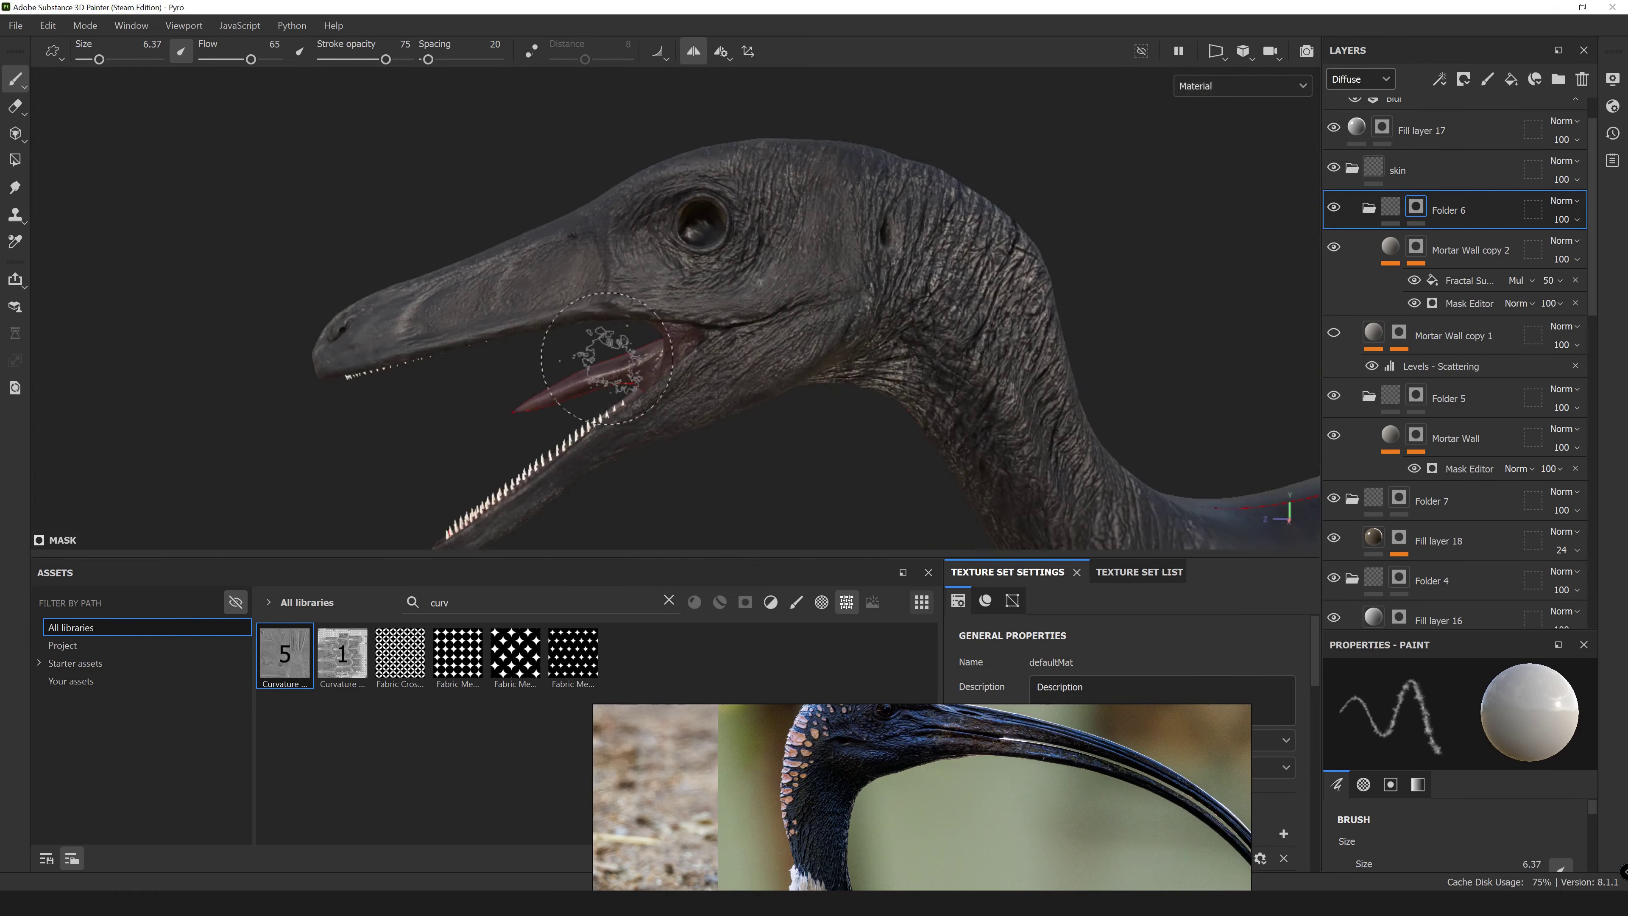
scroll(1017, 159, "up", 4)
right_click(1498, 433)
Duplicate Folder 5, select Mortar Wall in the copy, and preview the Glossiness channel.
left_click(1463, 276)
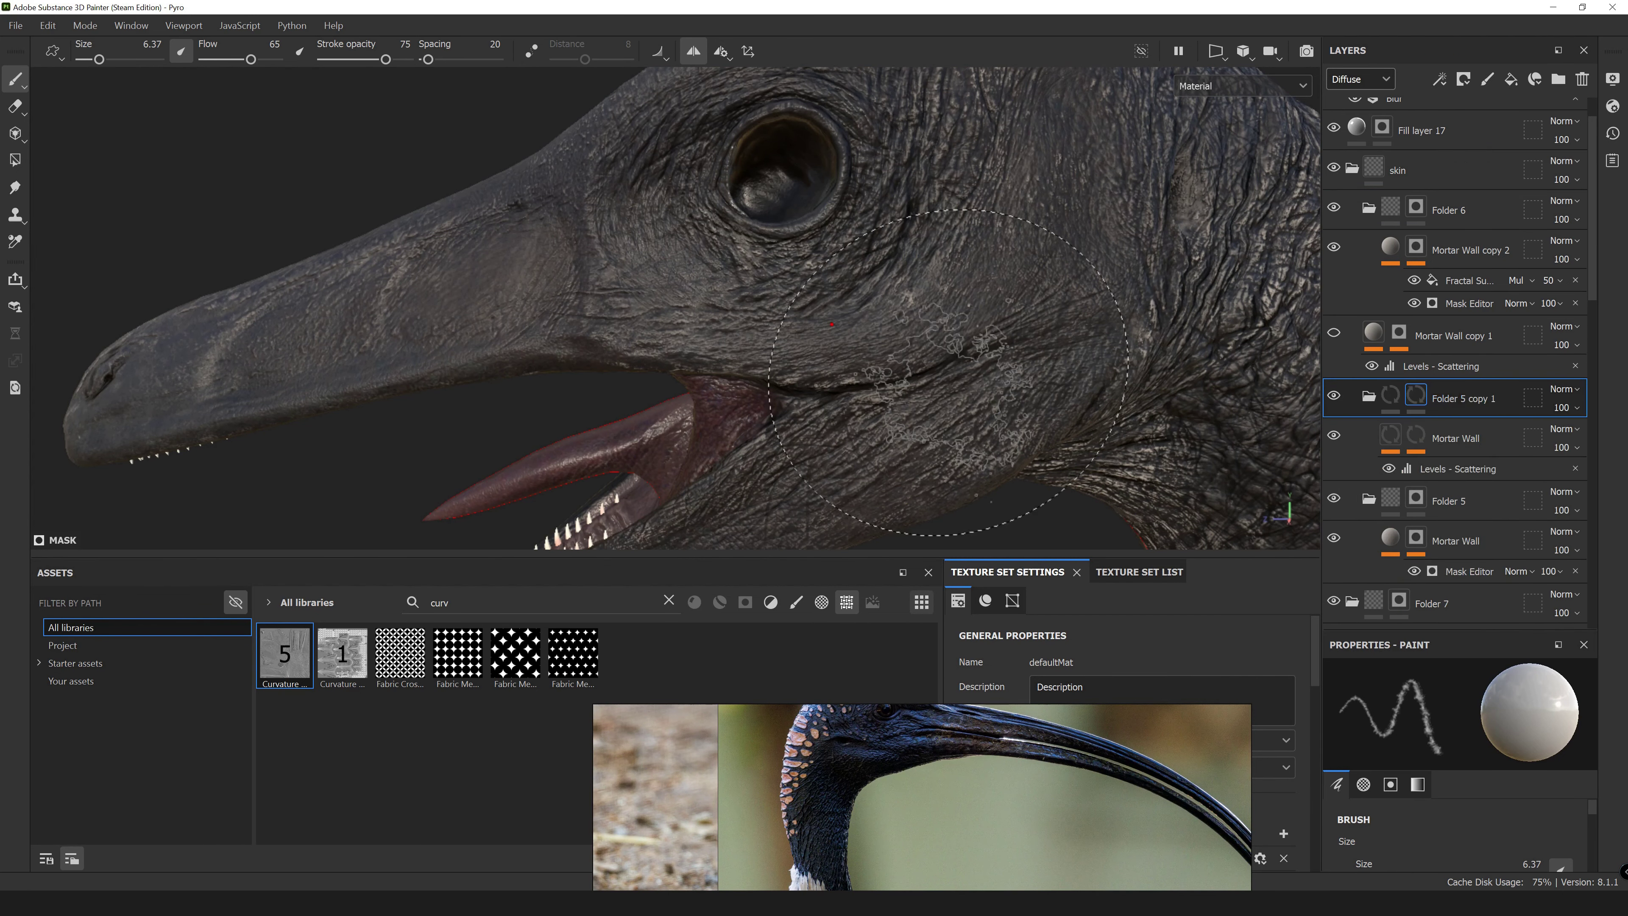
left_click(1208, 193)
left_click(1455, 438)
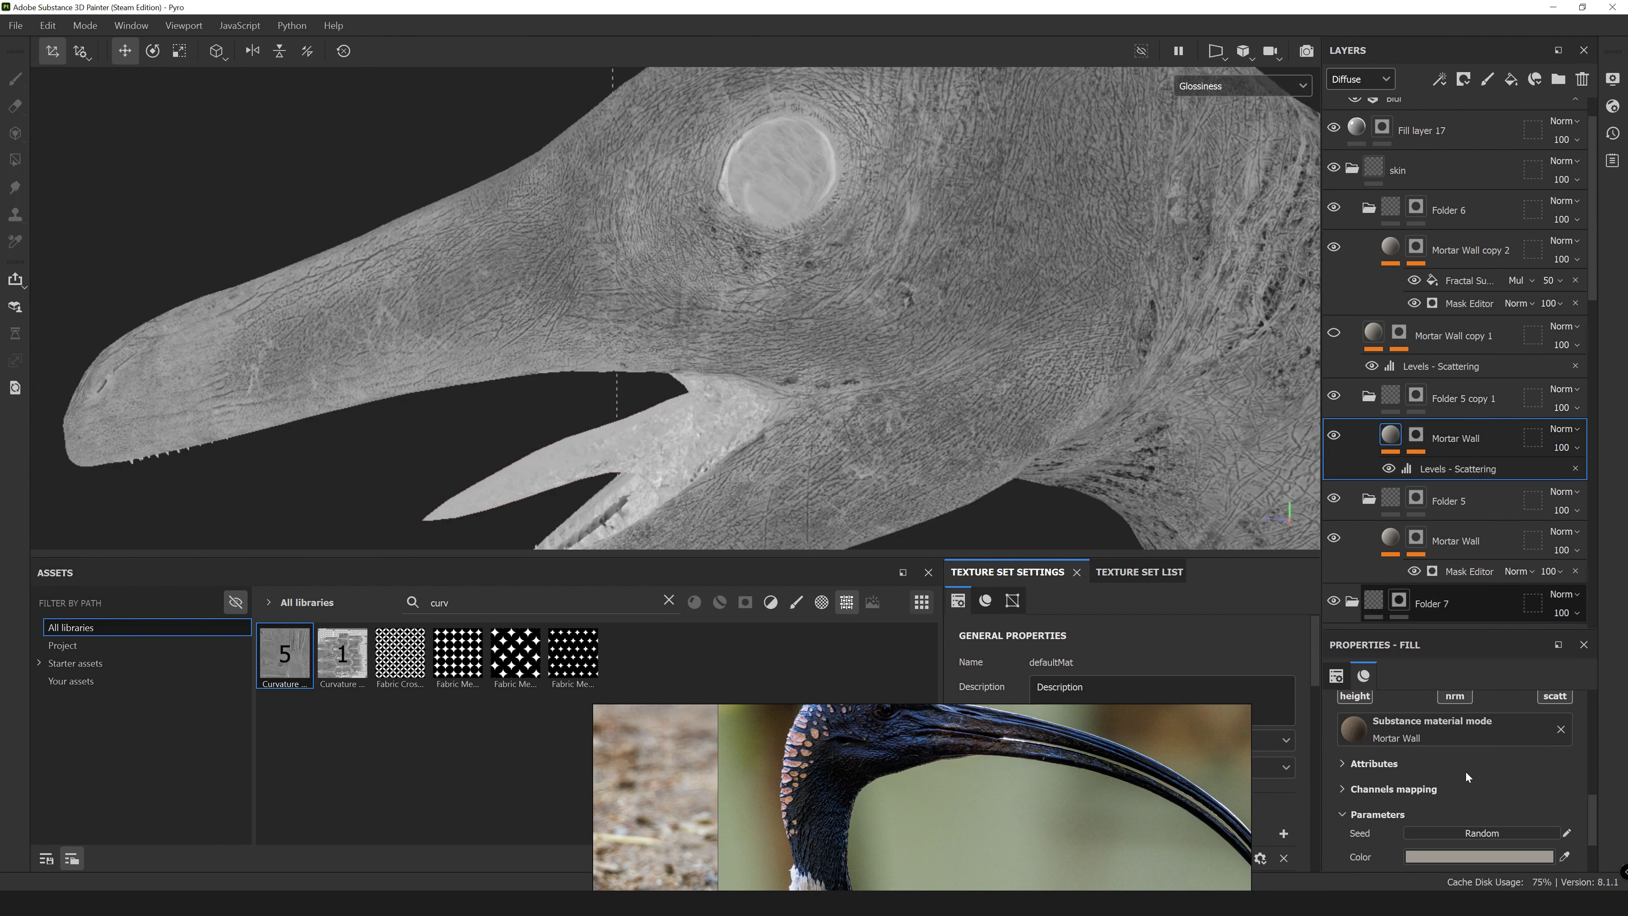
scroll(1465, 771, "up", 1)
scroll(912, 388, "up", 1)
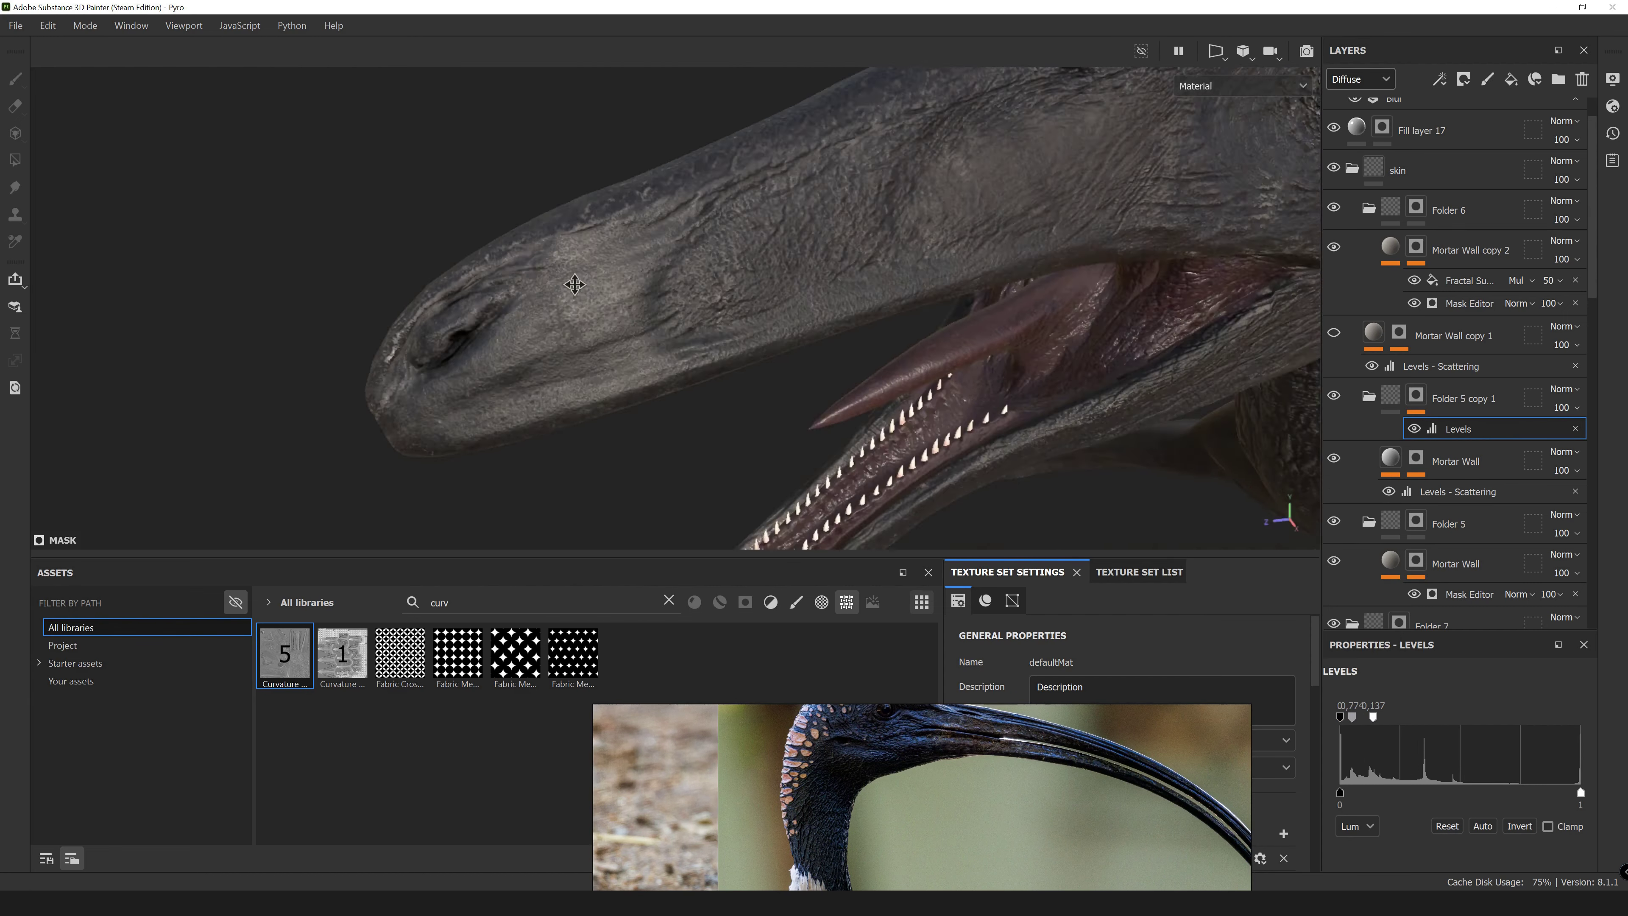
Add a Glossiness Levels adjustment to Layer 6 with its midtone raised to 1.429.
left_click(1468, 780)
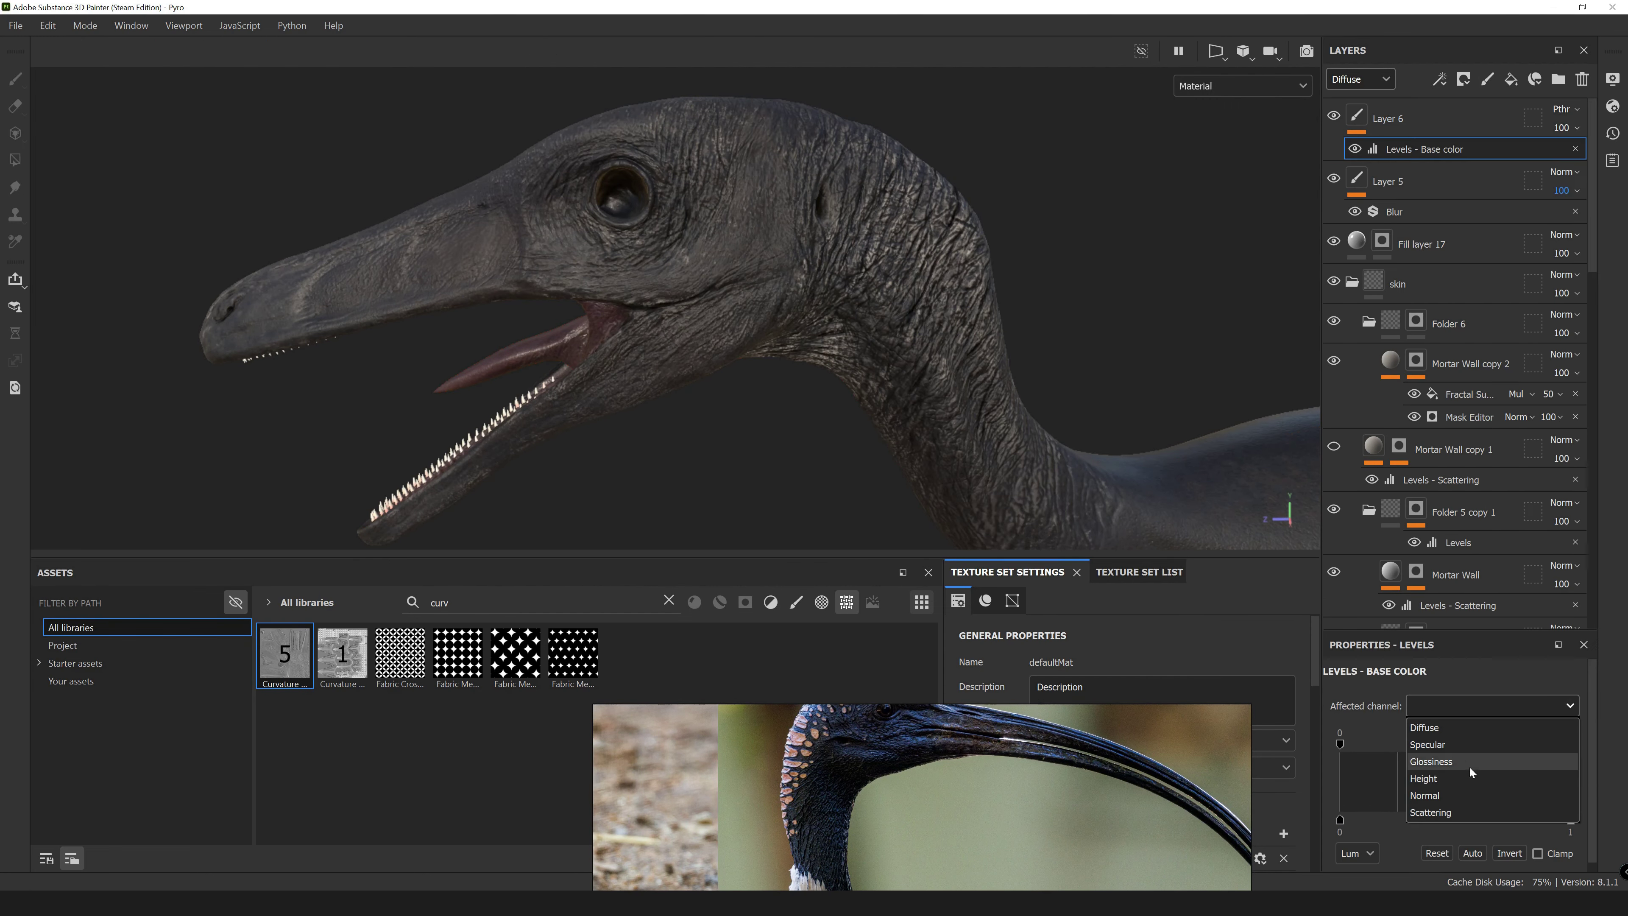
left_click(1469, 766)
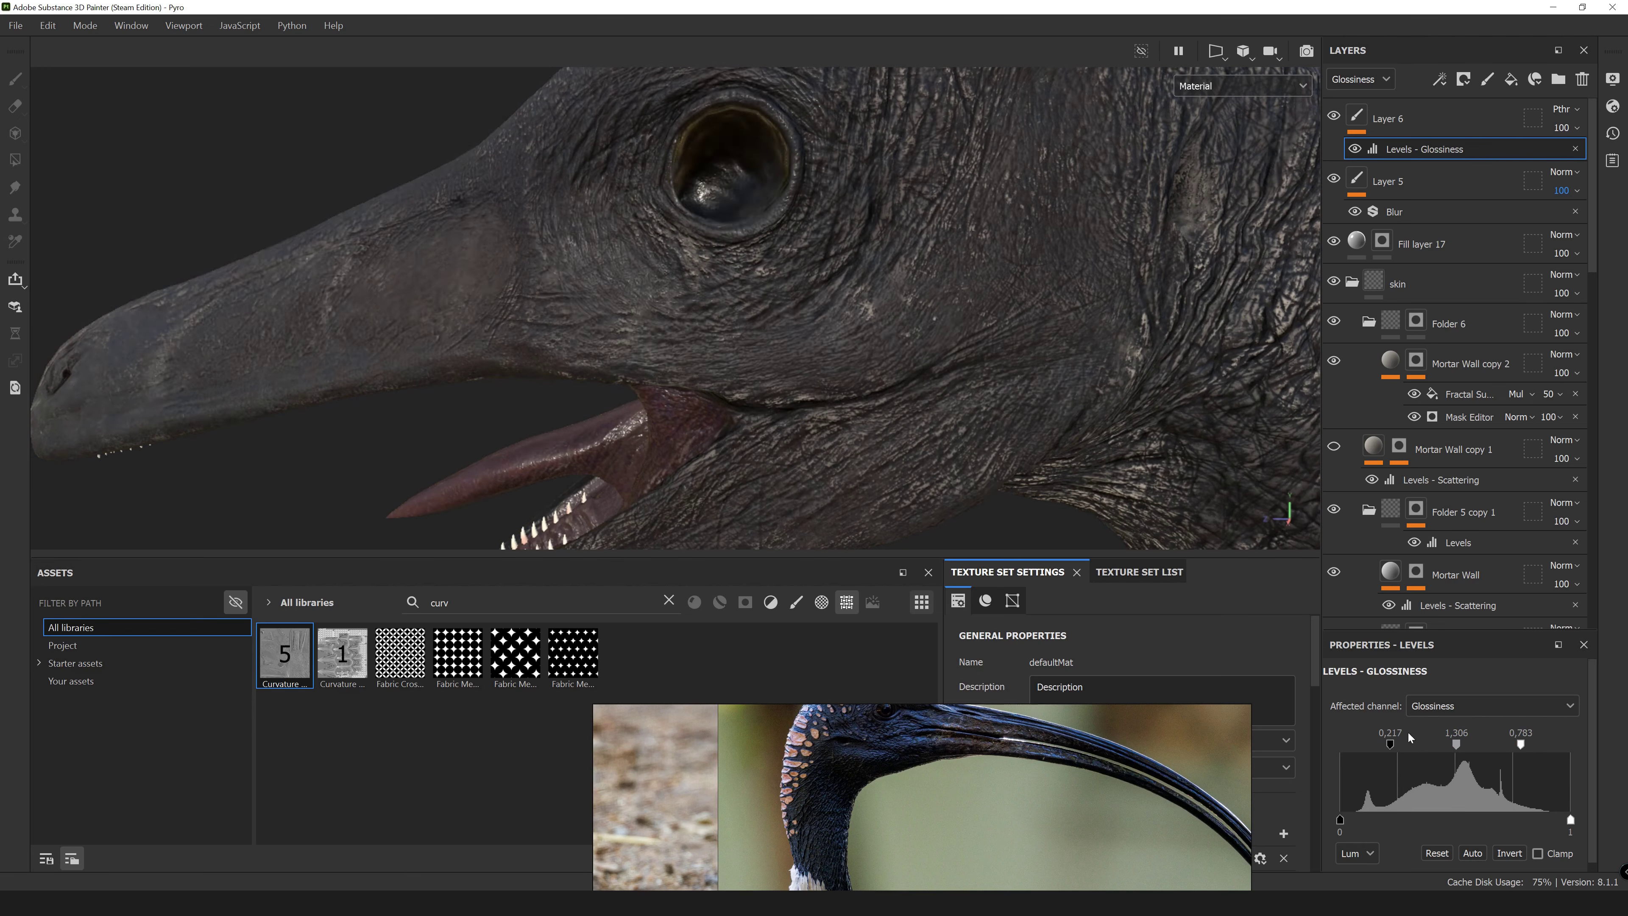
left_click_drag(1461, 750, 1463, 749)
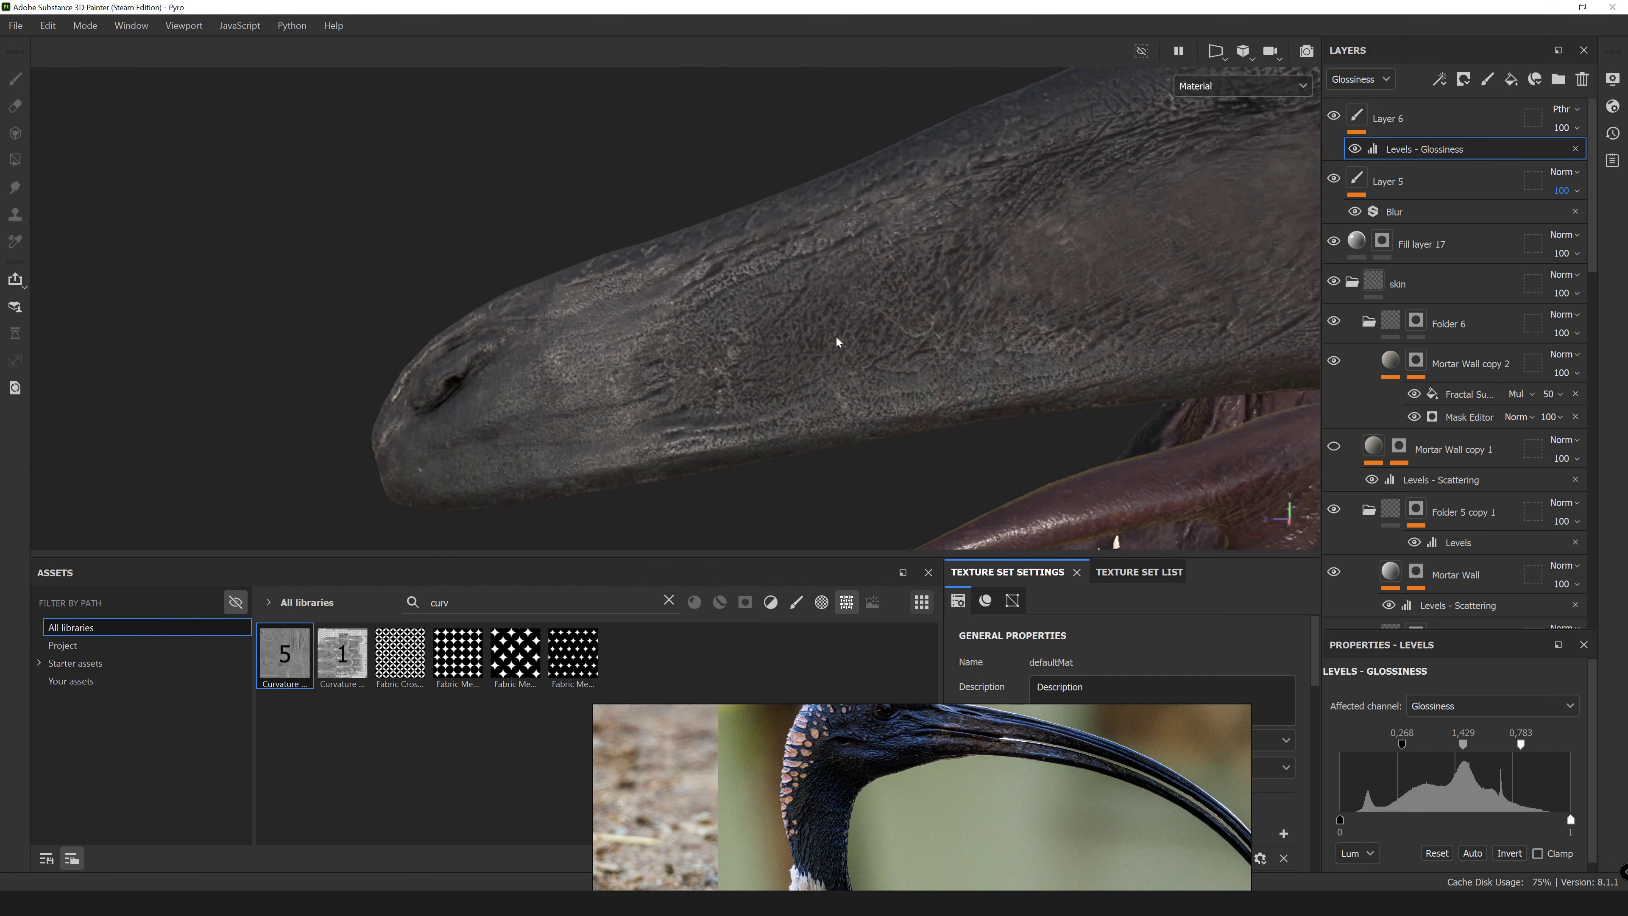
key("c")
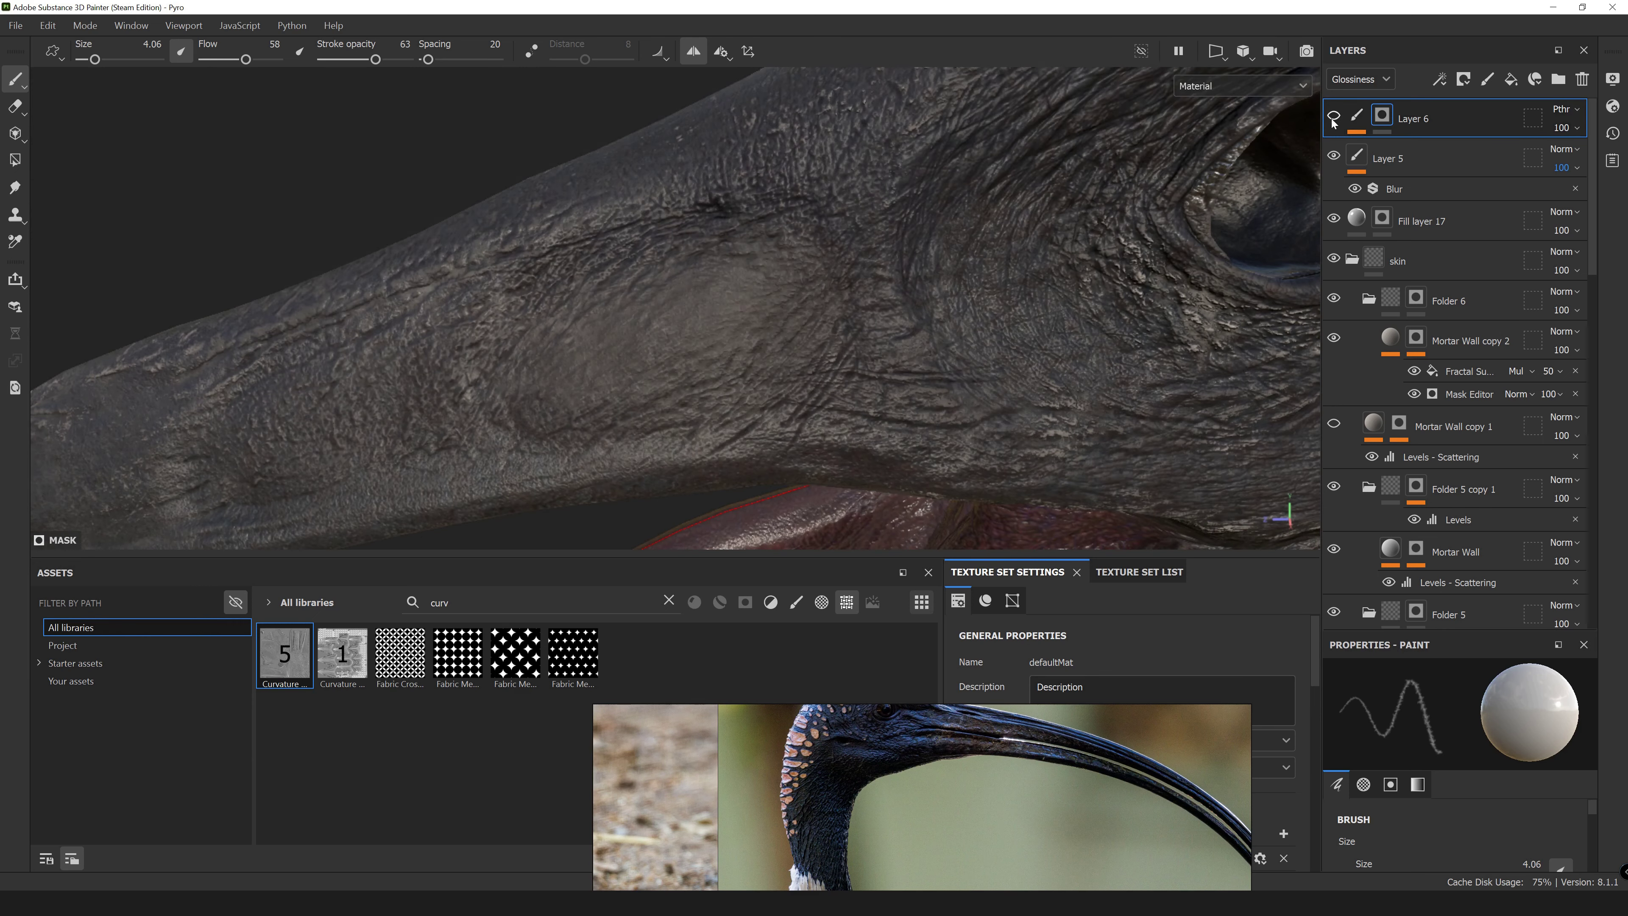
Select Folder 5, enlarge the brush to 7.26, review the head and legs, and save the project.
left_click_drag(654, 145, 714, 348, "alt")
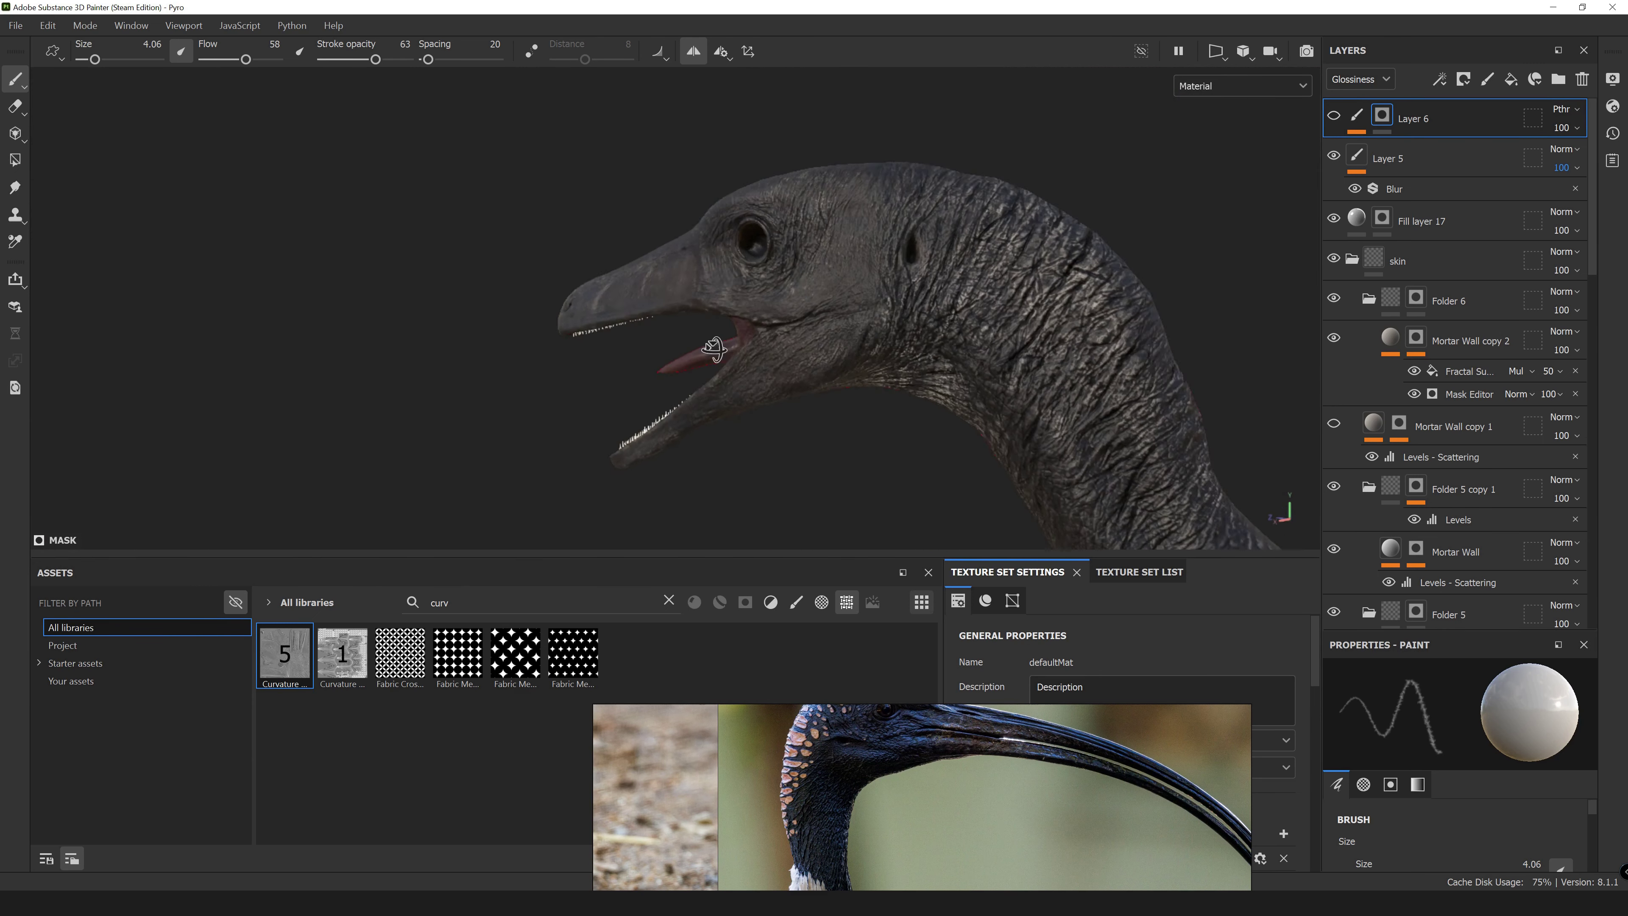
scroll(1335, 338, "down", 3)
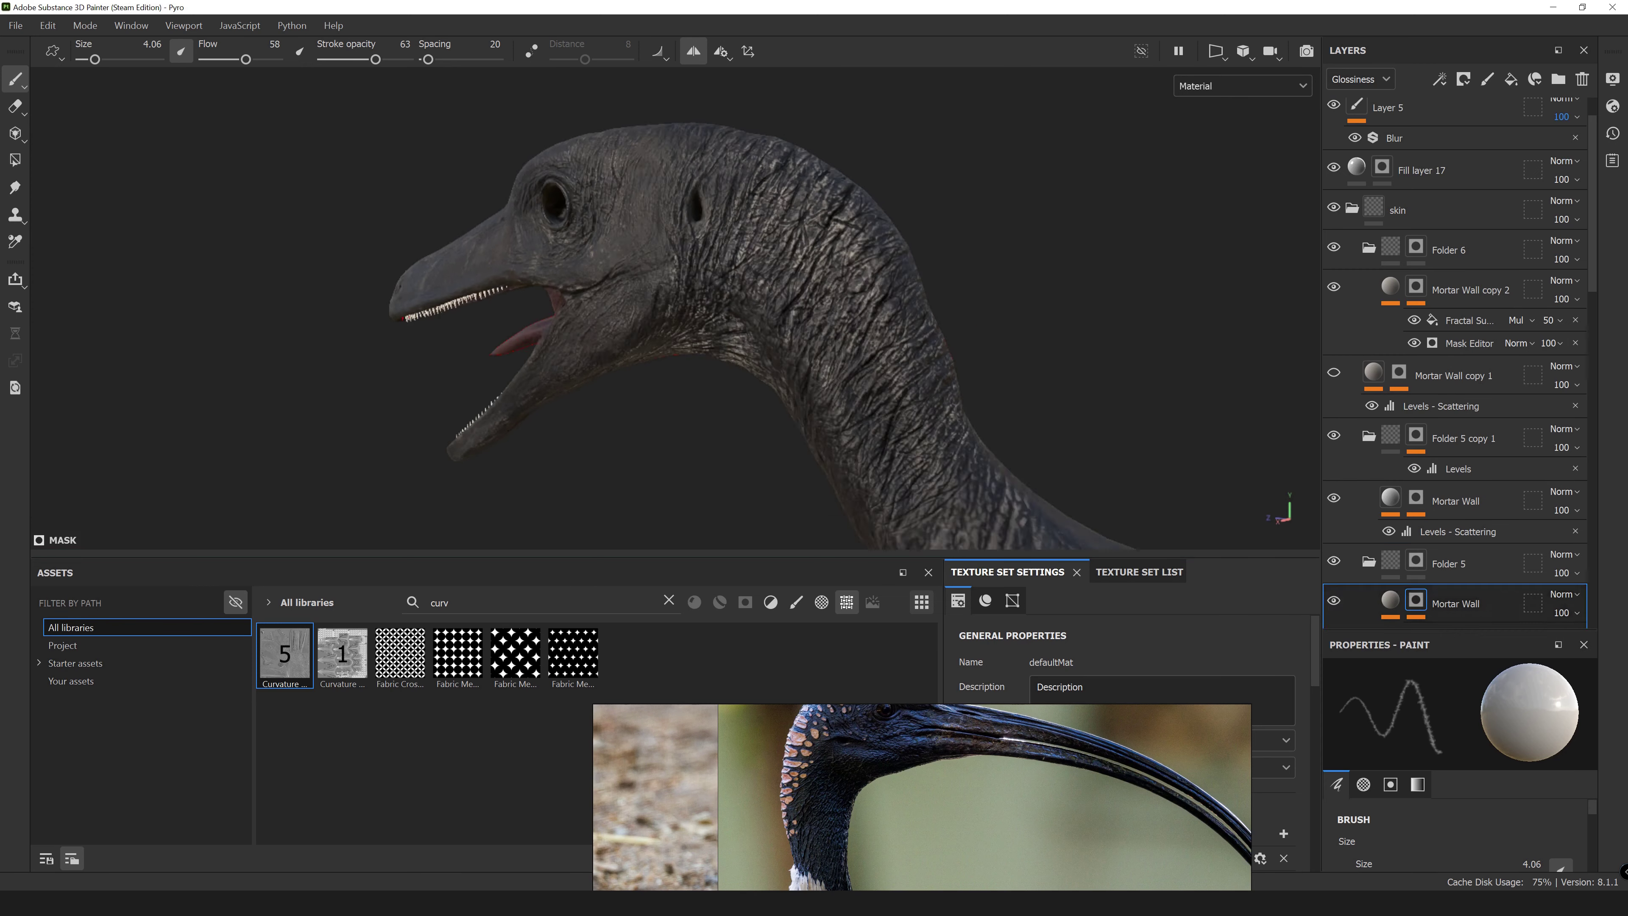
left_click(1449, 461)
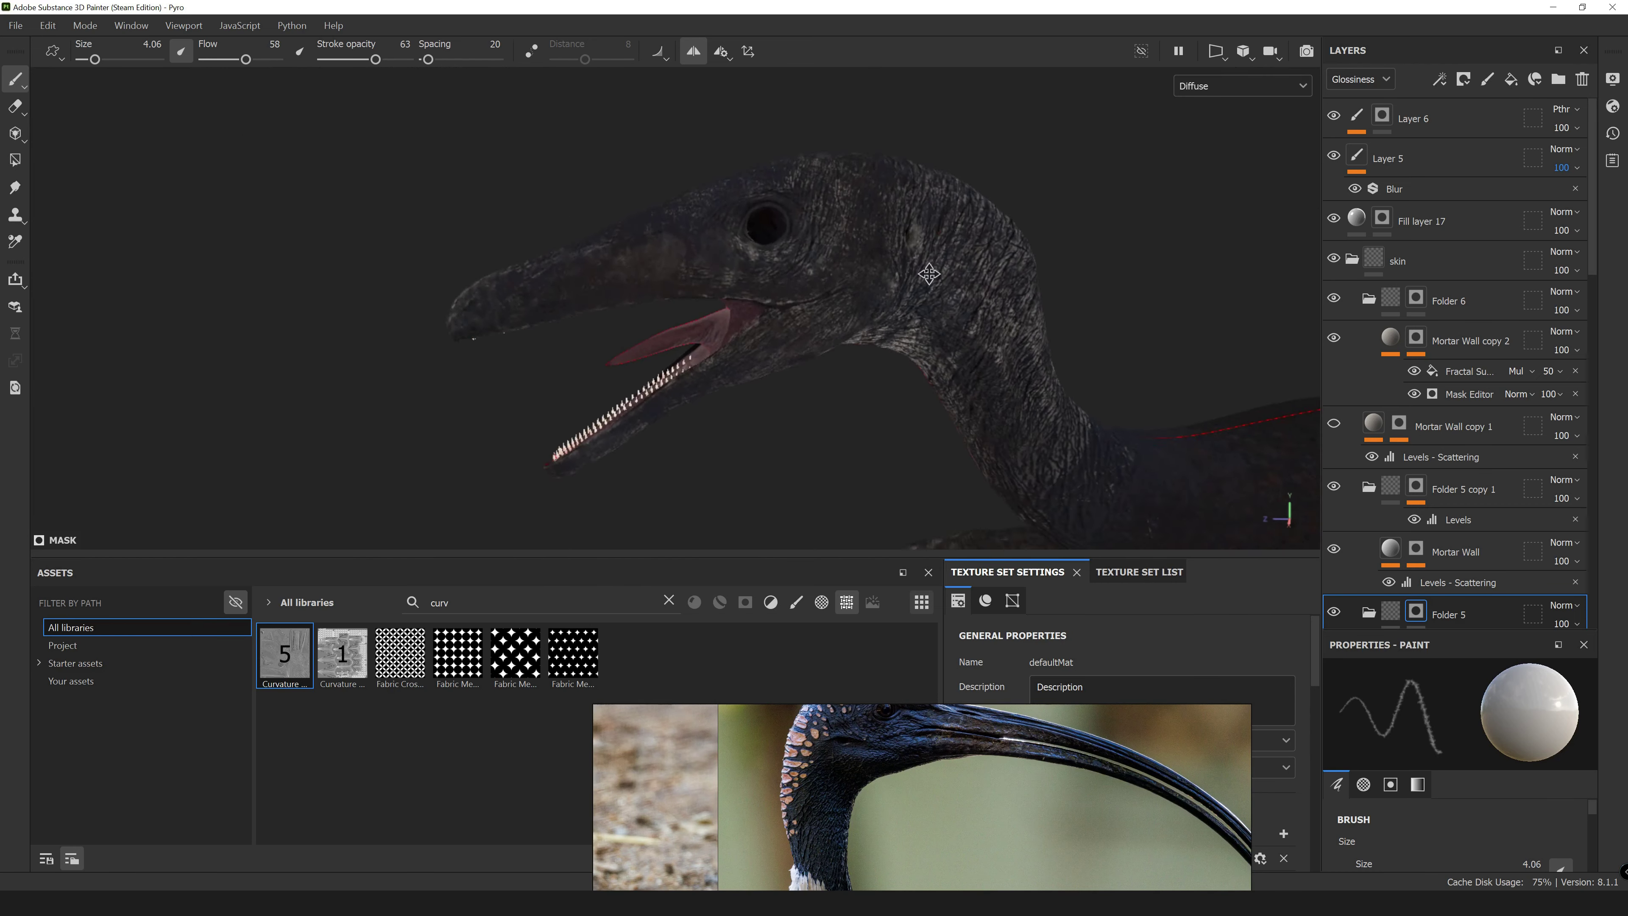
scroll(1589, 564, "down", 2)
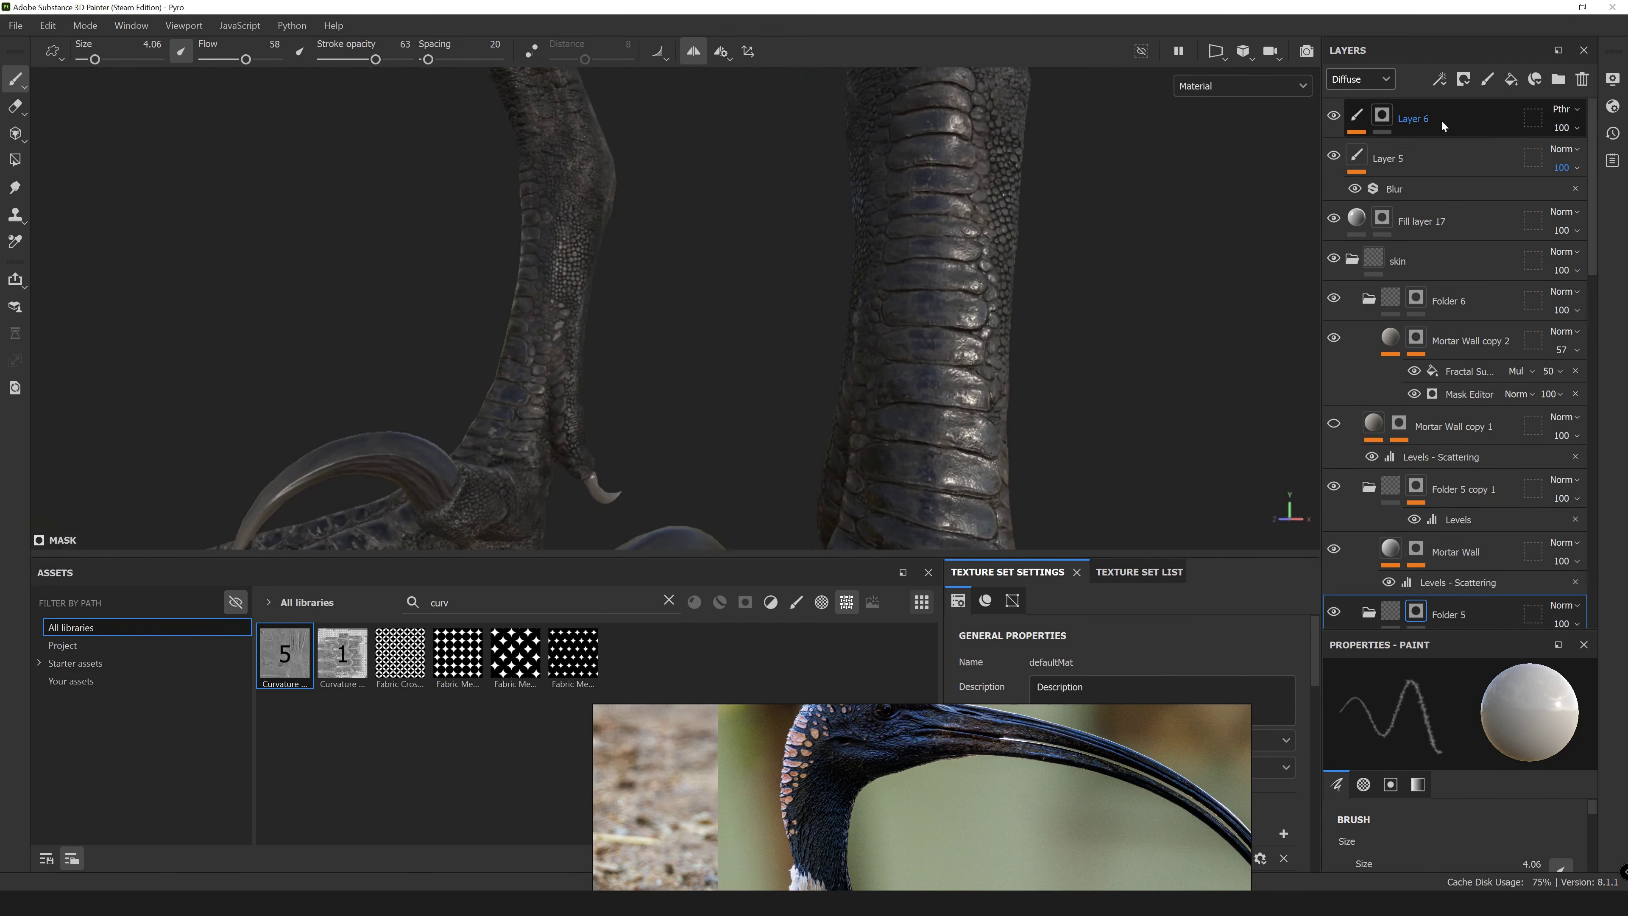
right_click_drag(961, 359, 1013, 359, "ctrl")
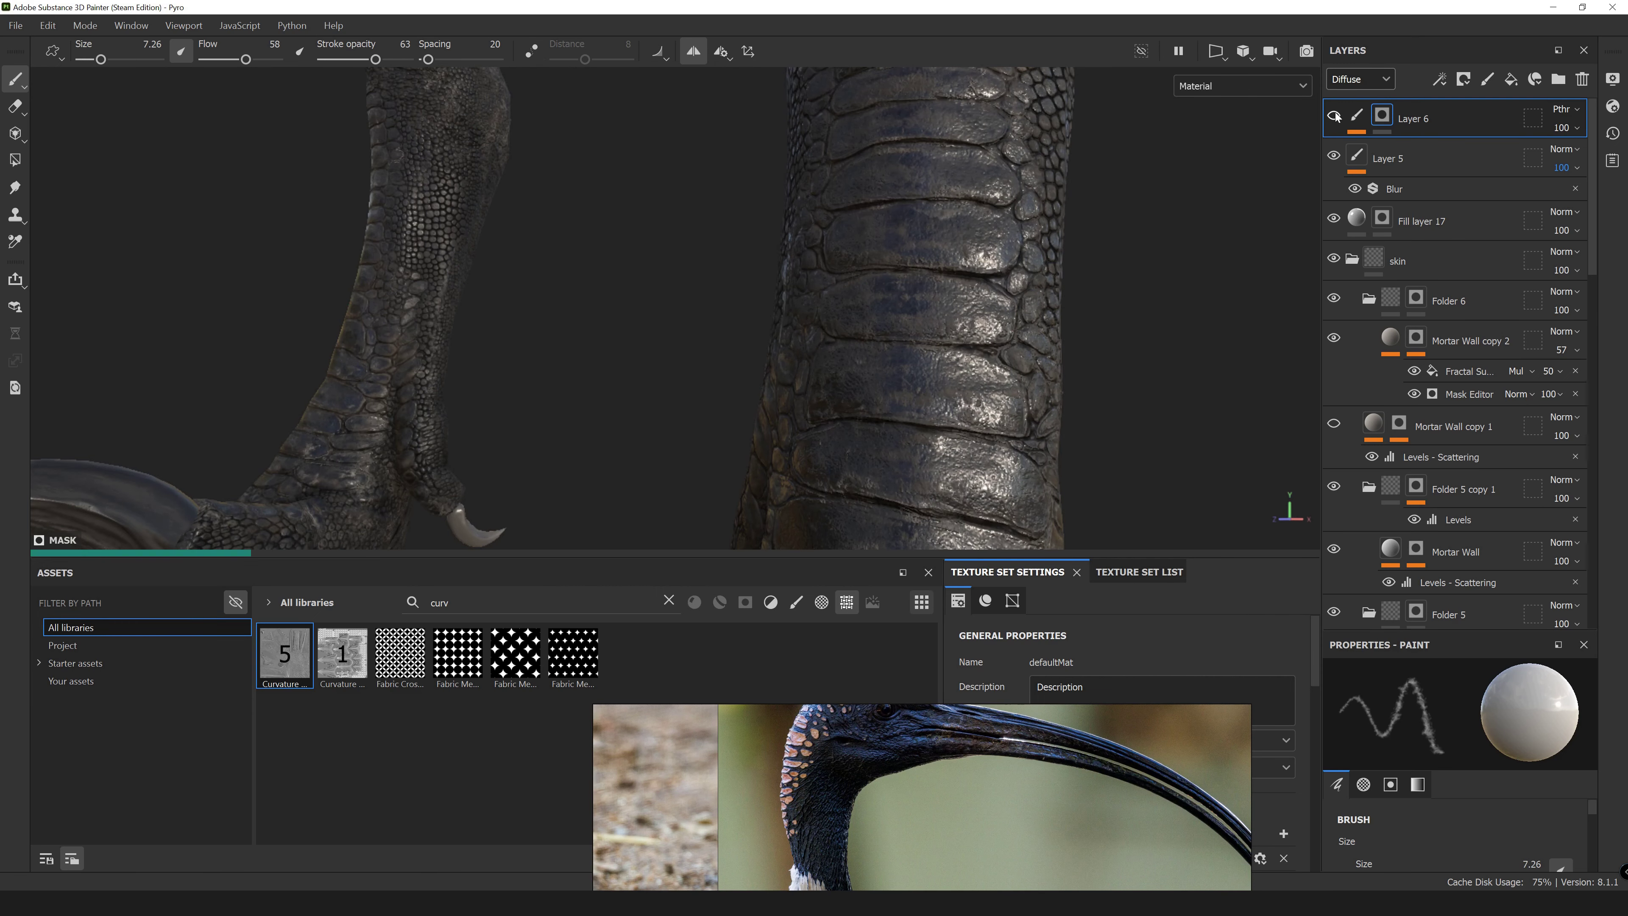
scroll(857, 451, "down", 3)
mouse_move(857, 450)
left_mouse_down("alt")
mouse_move(763, 345)
mouse_move(836, 212)
mouse_move(338, 286)
left_mouse_up("alt")
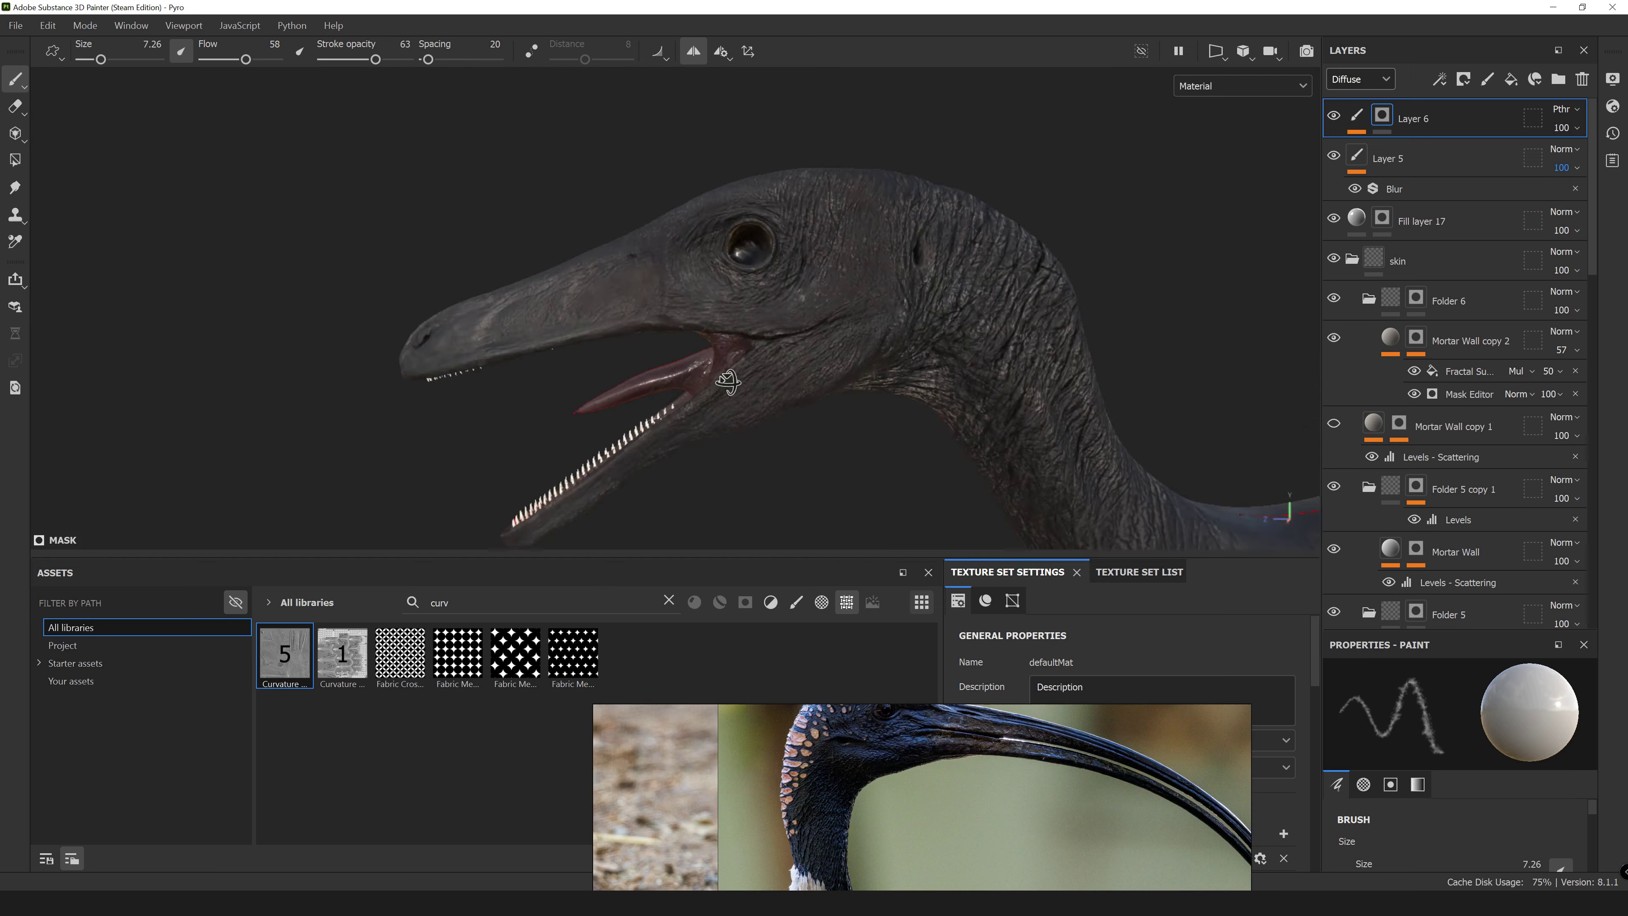
left_click(16, 25)
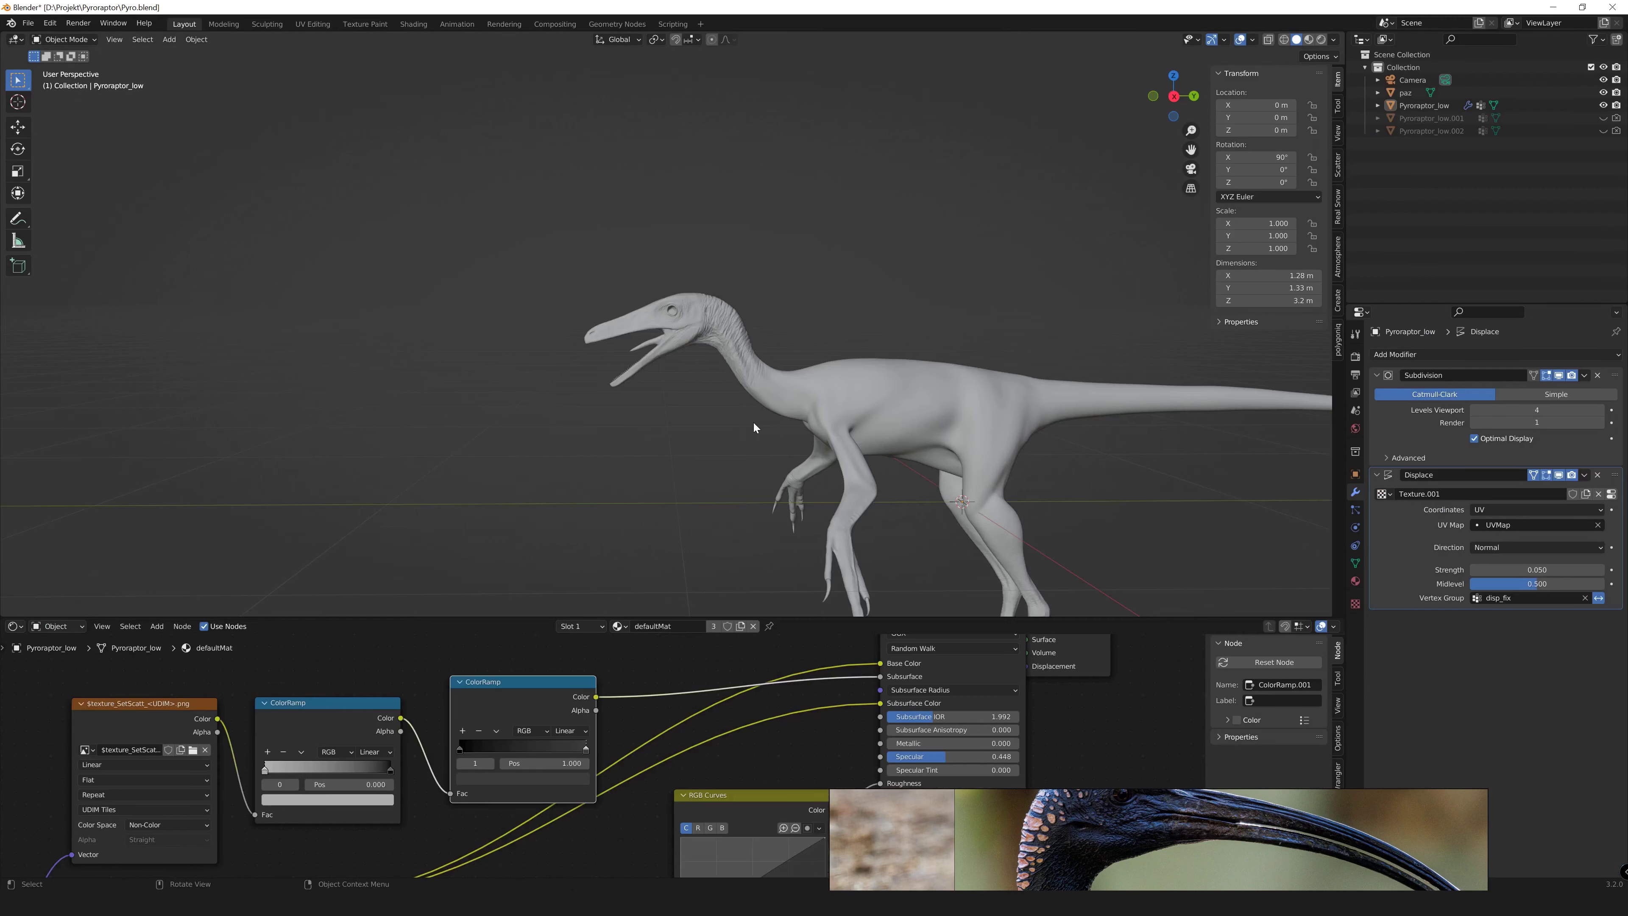
Link RGB Curves Color to Principled BSDF Roughness, set Specular to 0.409, and return to solid shading.
middle_click_drag(477, 788, 628, 591)
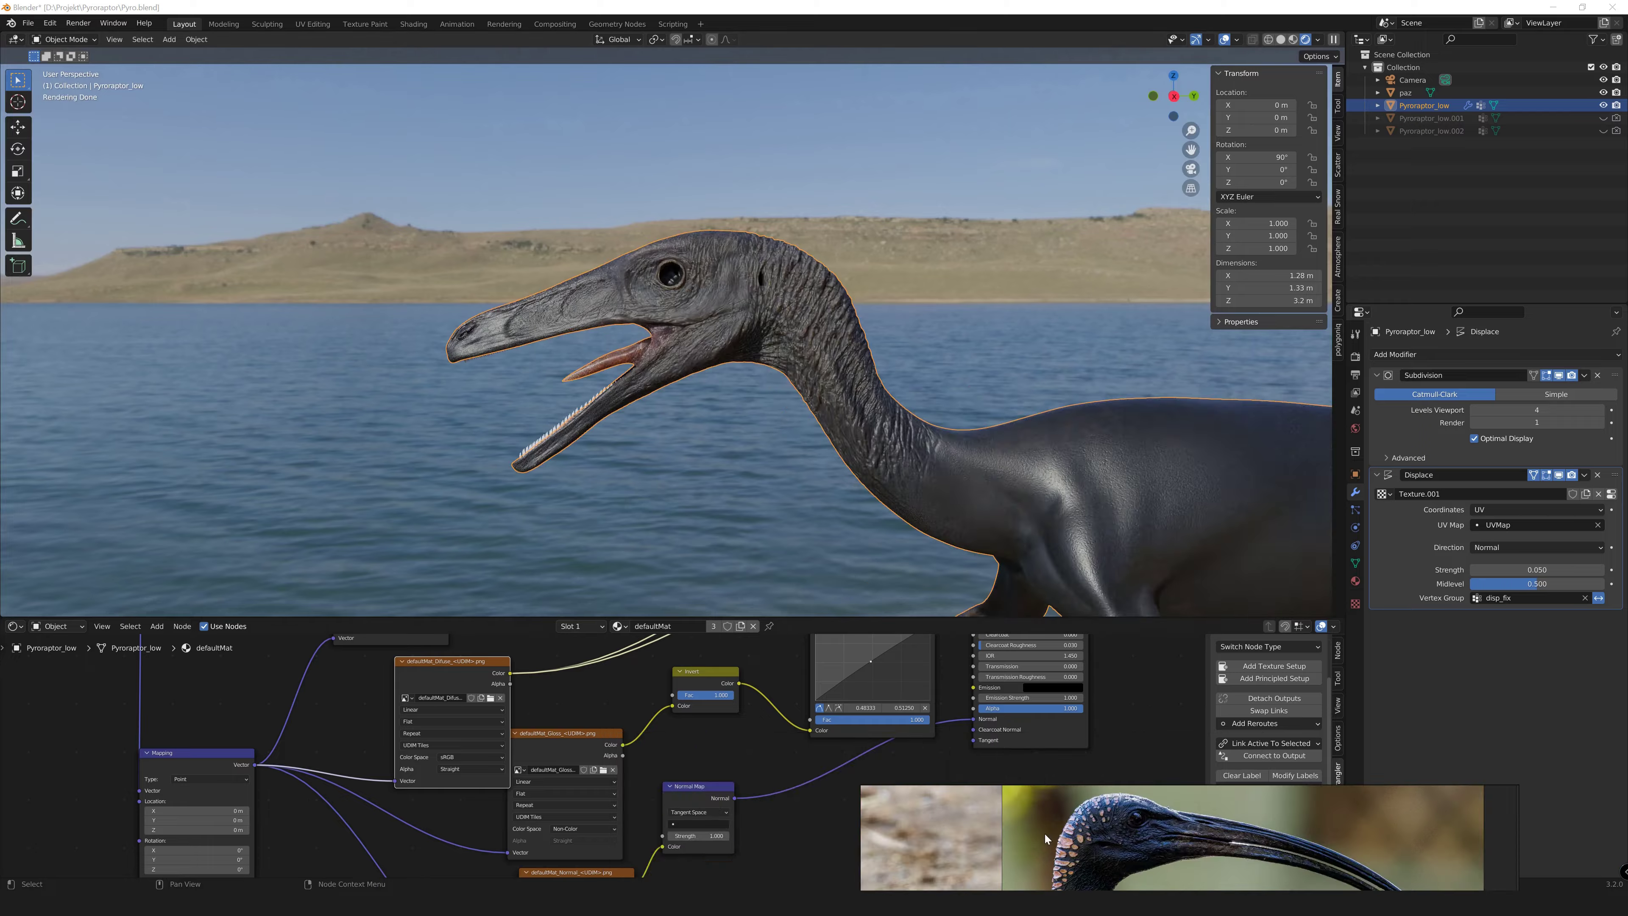
left_click_drag(760, 718, 800, 697)
scroll(704, 322, "up", 5)
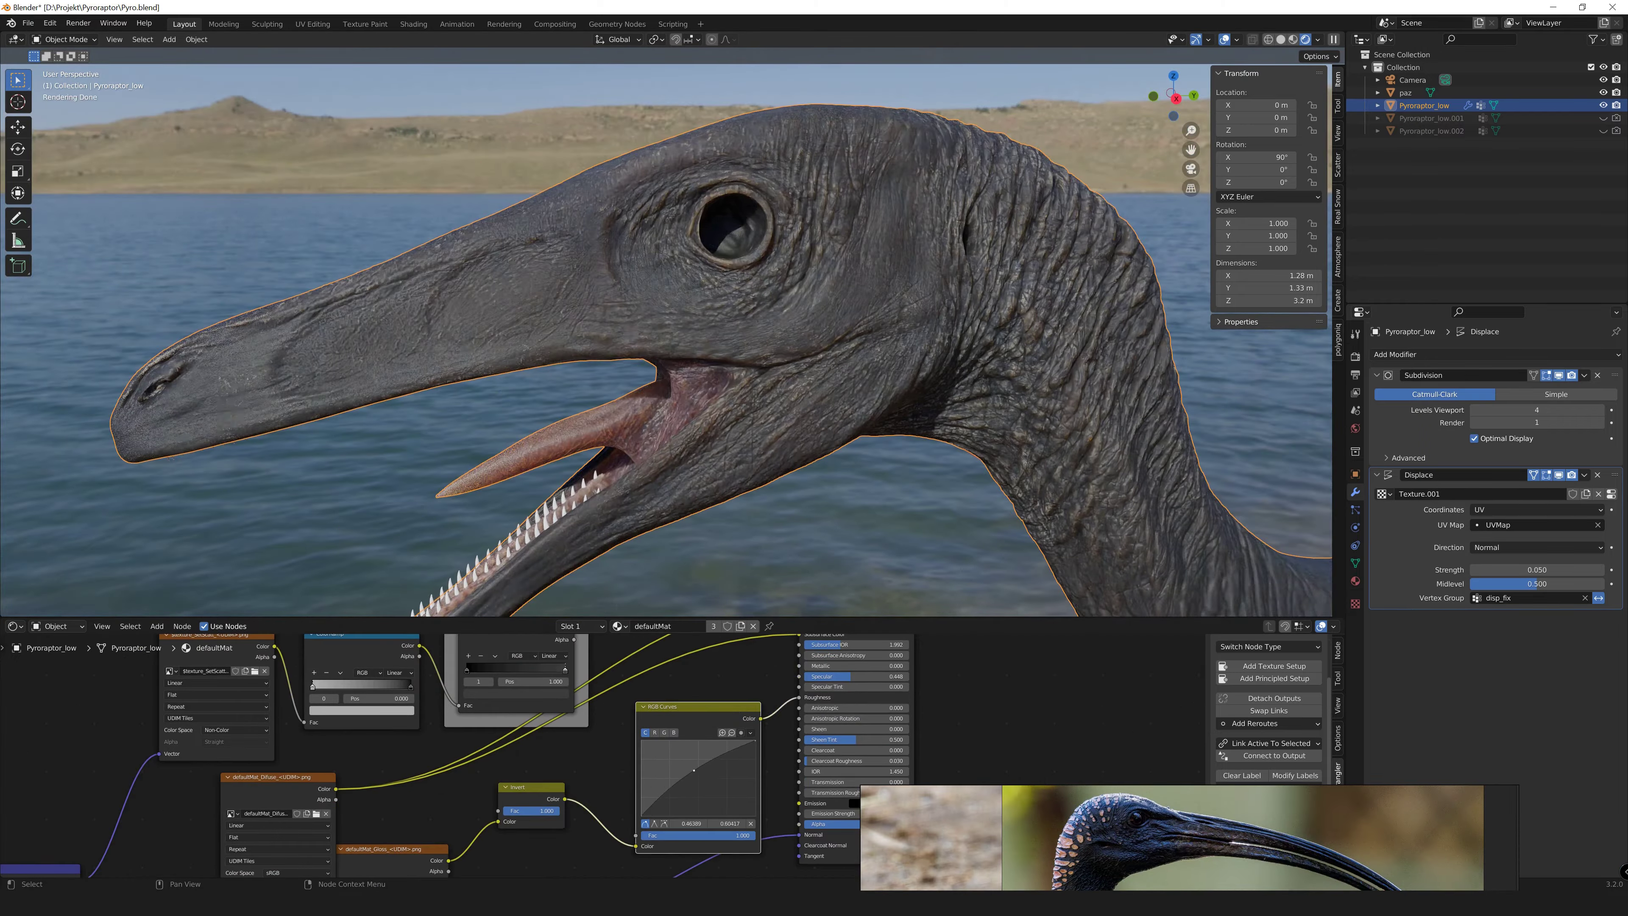
scroll(684, 674, "up", 5, "shift")
scroll(560, 369, "down", 5)
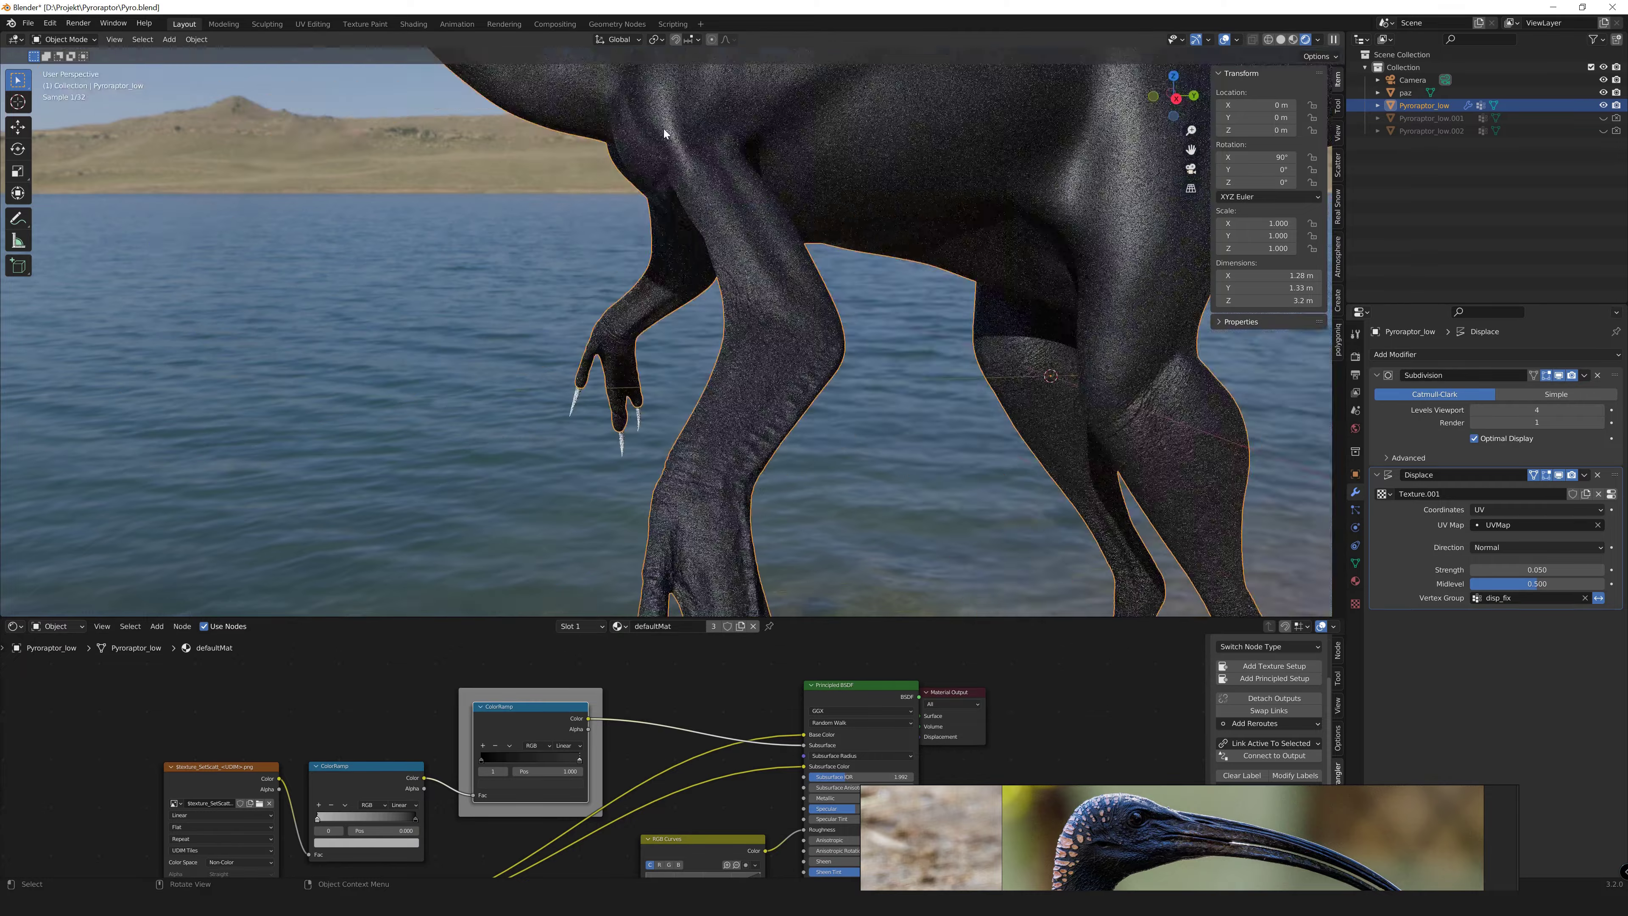
mouse_move(551, 398)
middle_mouse_down()
mouse_move(560, 369)
mouse_move(744, 278)
middle_mouse_up()
scroll(585, 262, "down", 2)
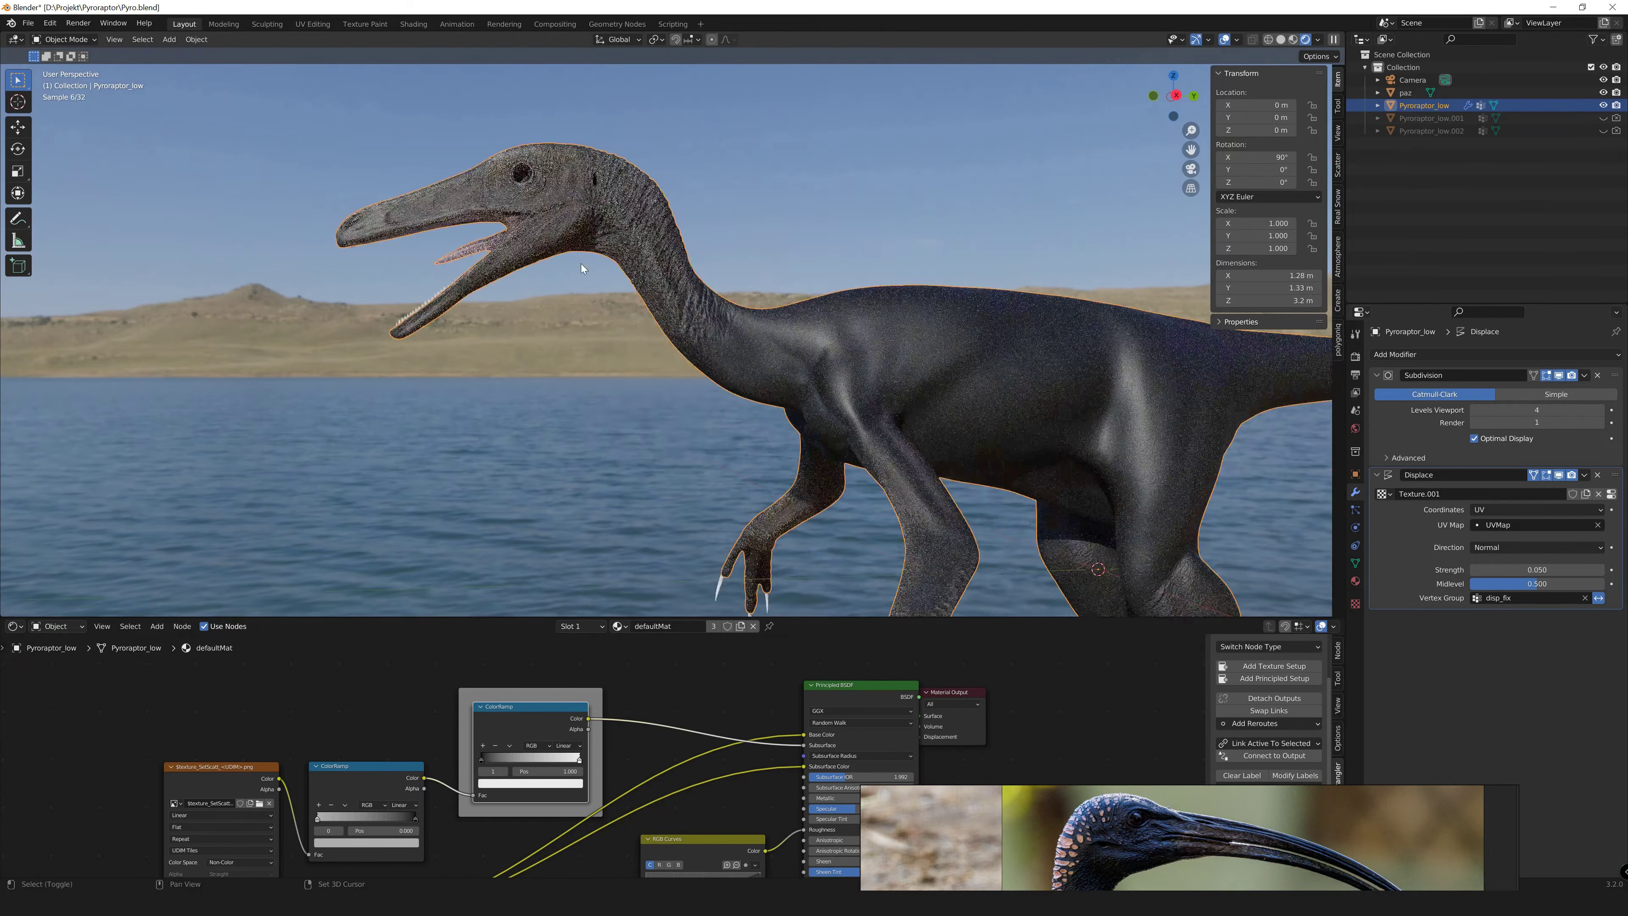
scroll(692, 384, "up", 4)
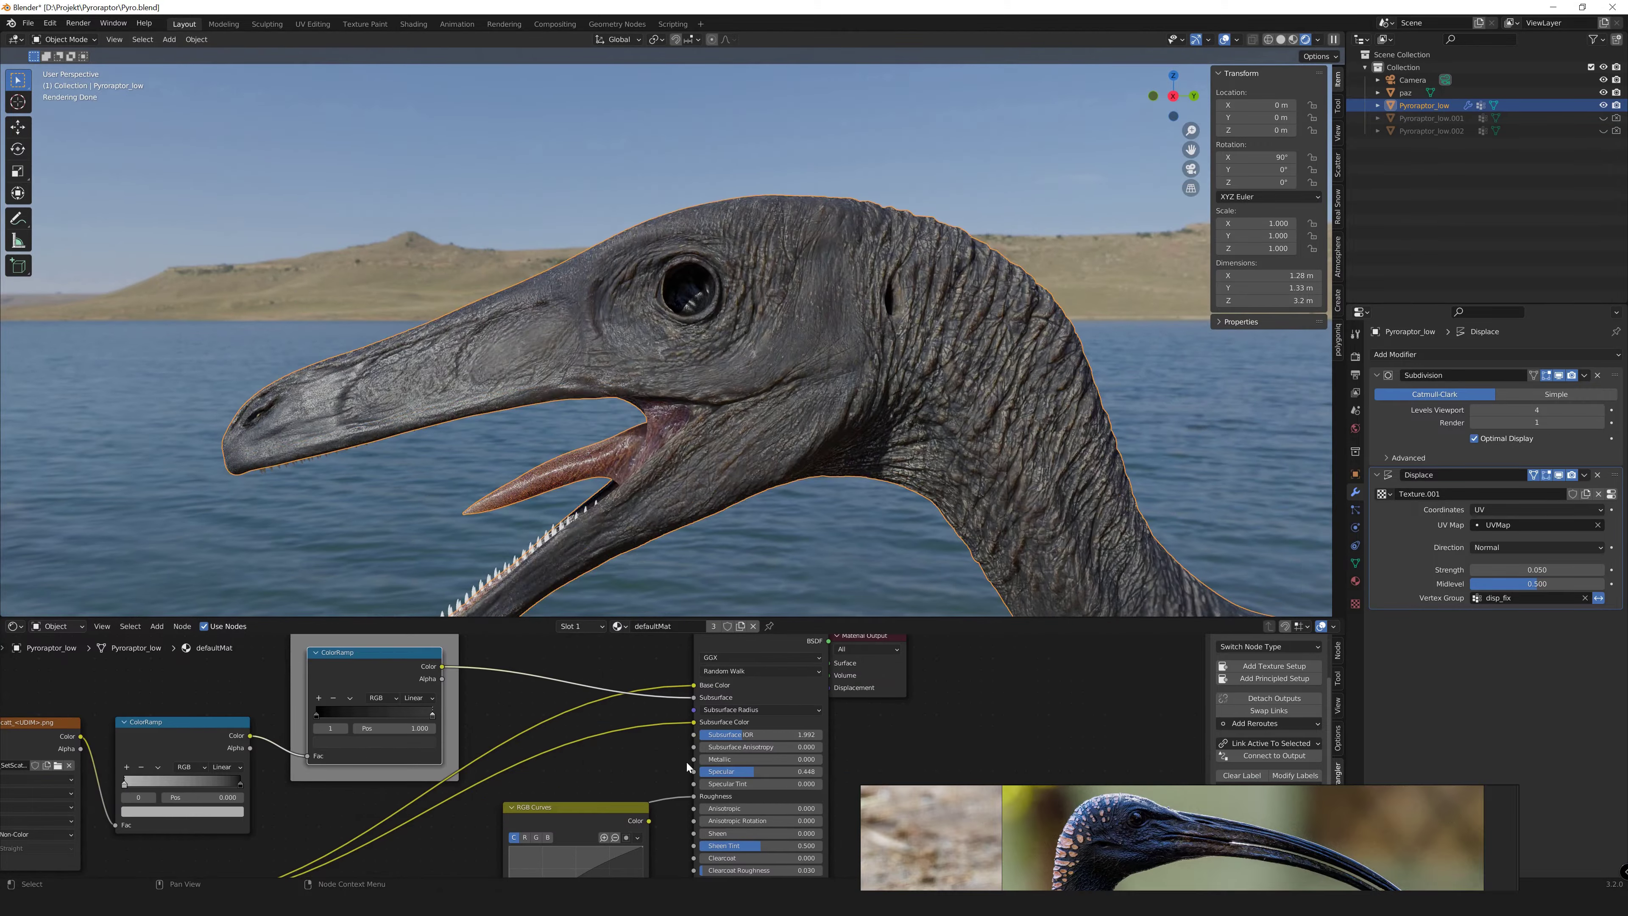
left_click_drag(756, 772, 746, 771)
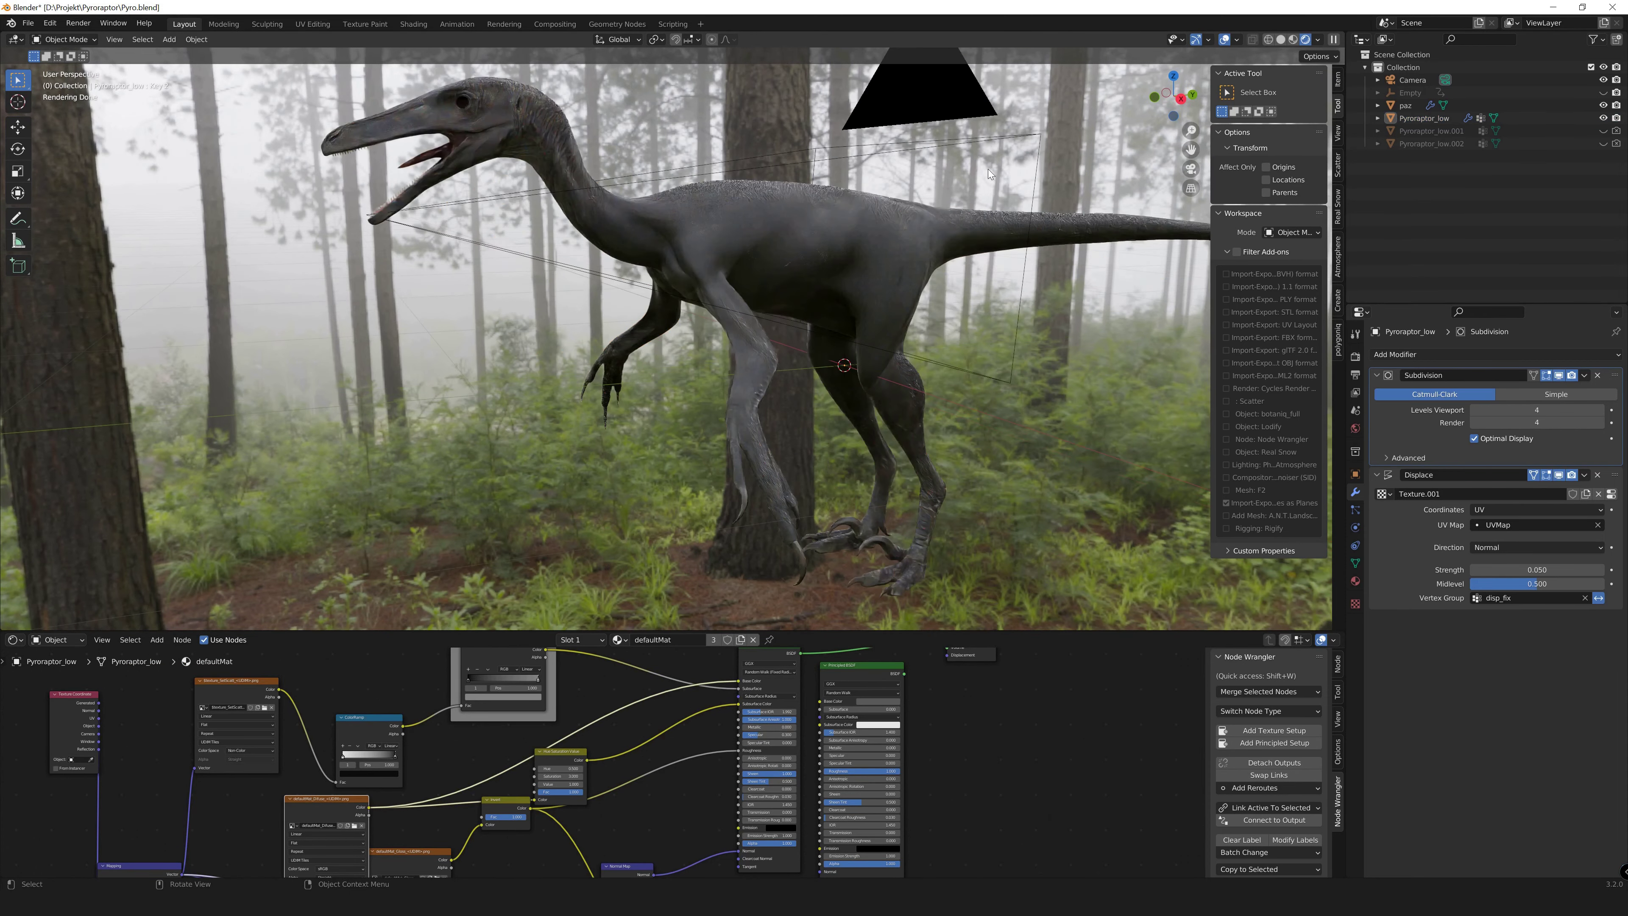
left_click(1281, 39)
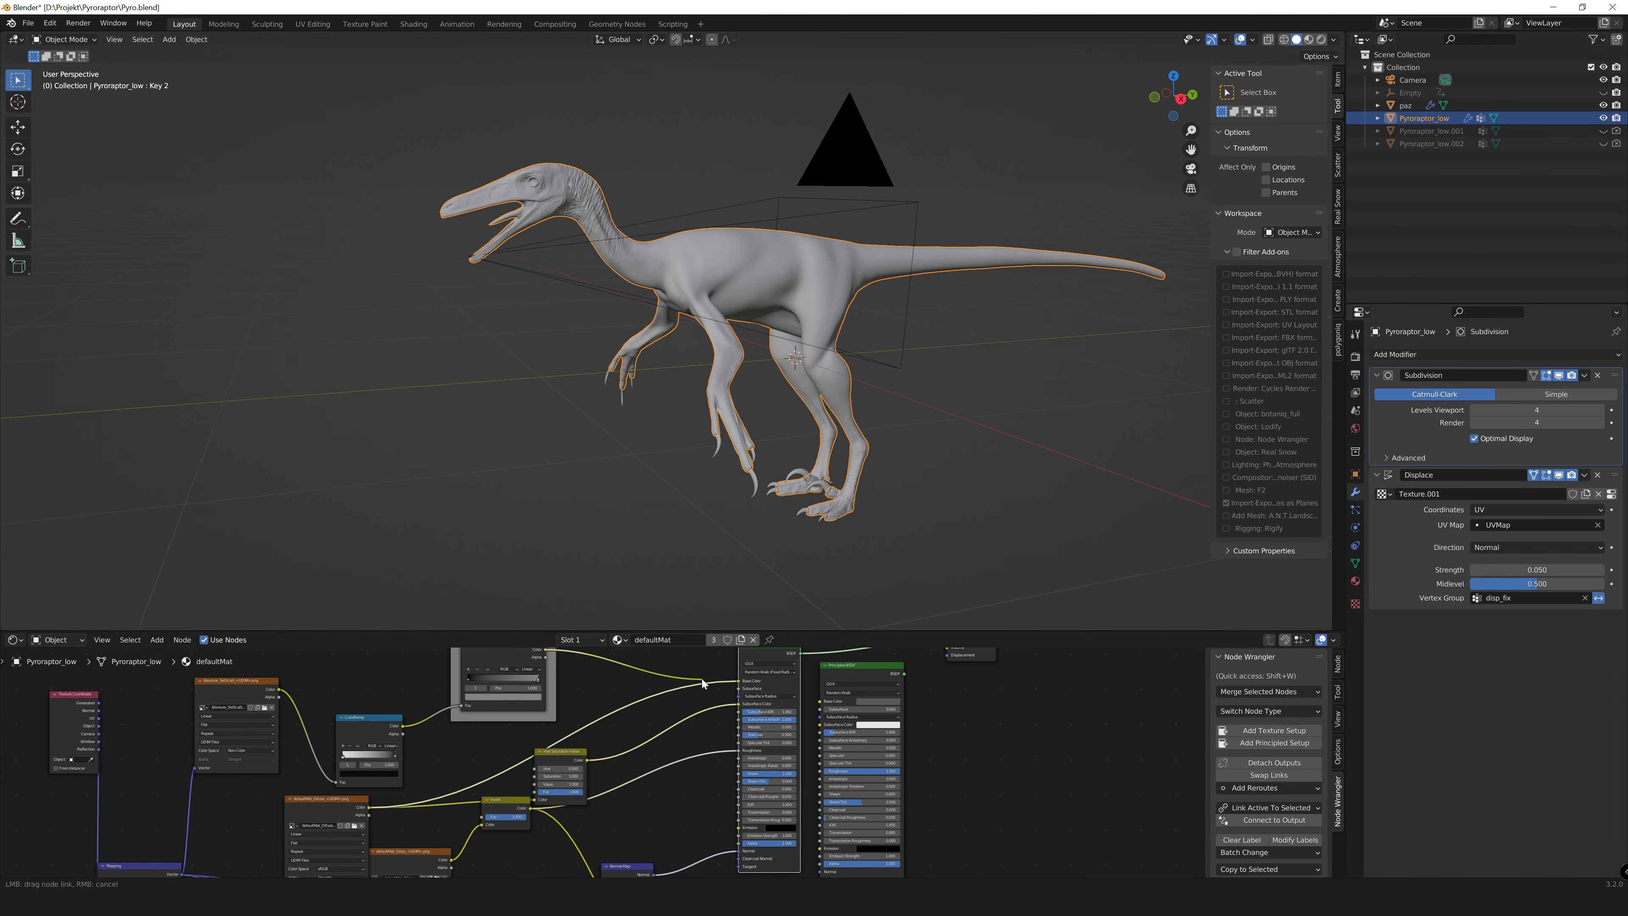
Append the eyeball objects from the Fito project's .blend and delete the appended armature.
key("shift+F1")
key("BackSpace")
double_click(1011, 472)
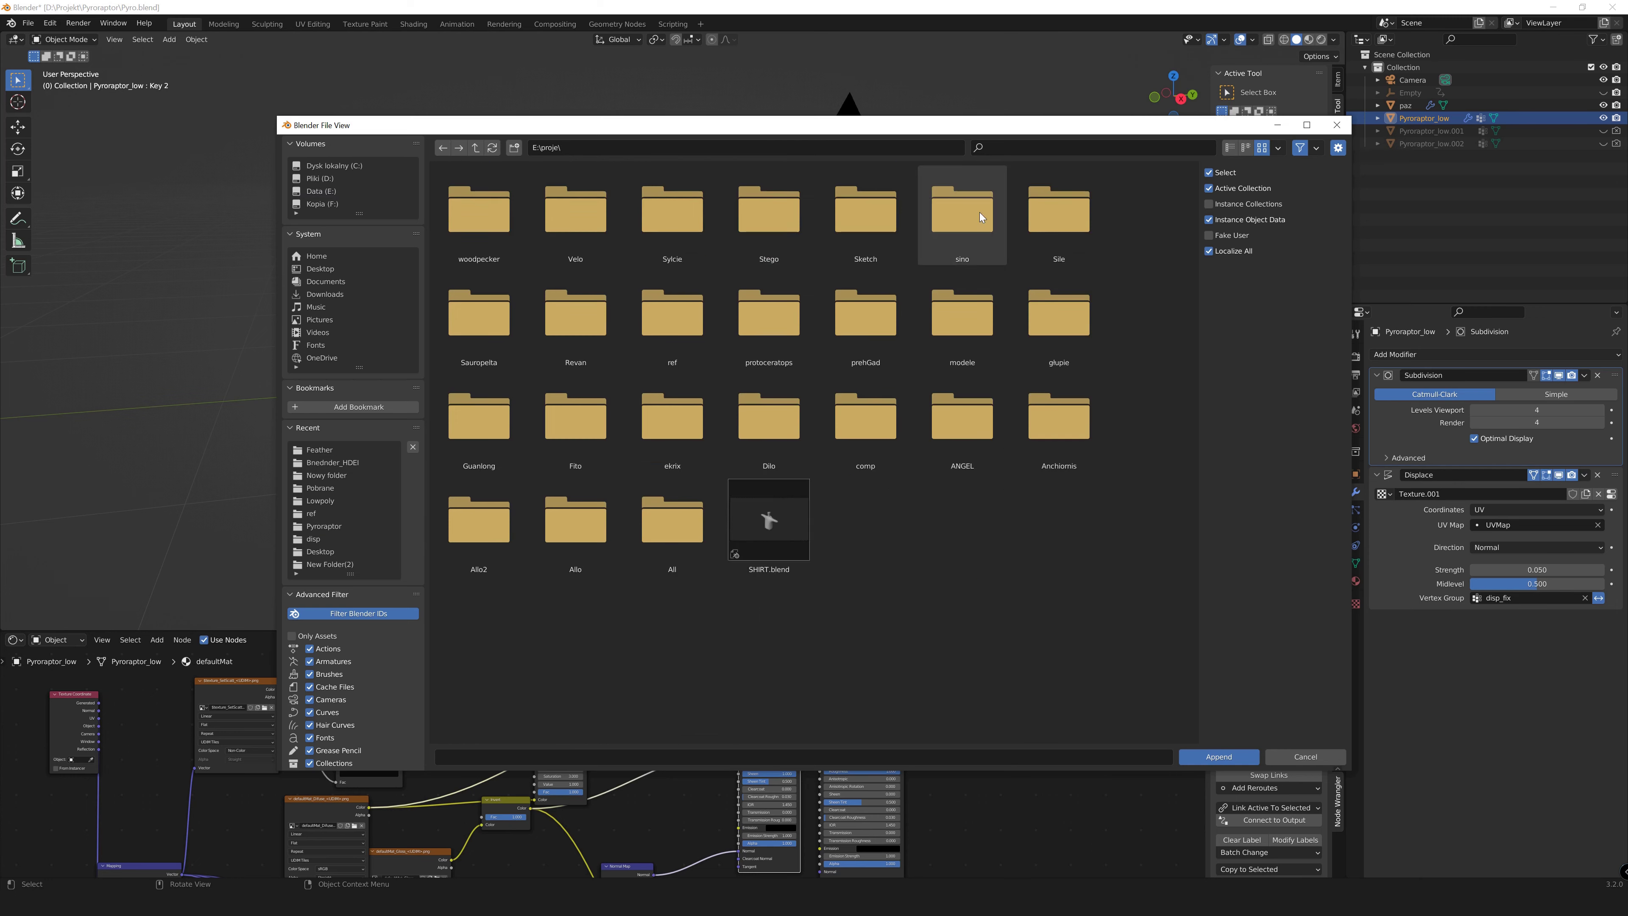
double_click(884, 244)
double_click(870, 230)
scroll(870, 348, "up", 5)
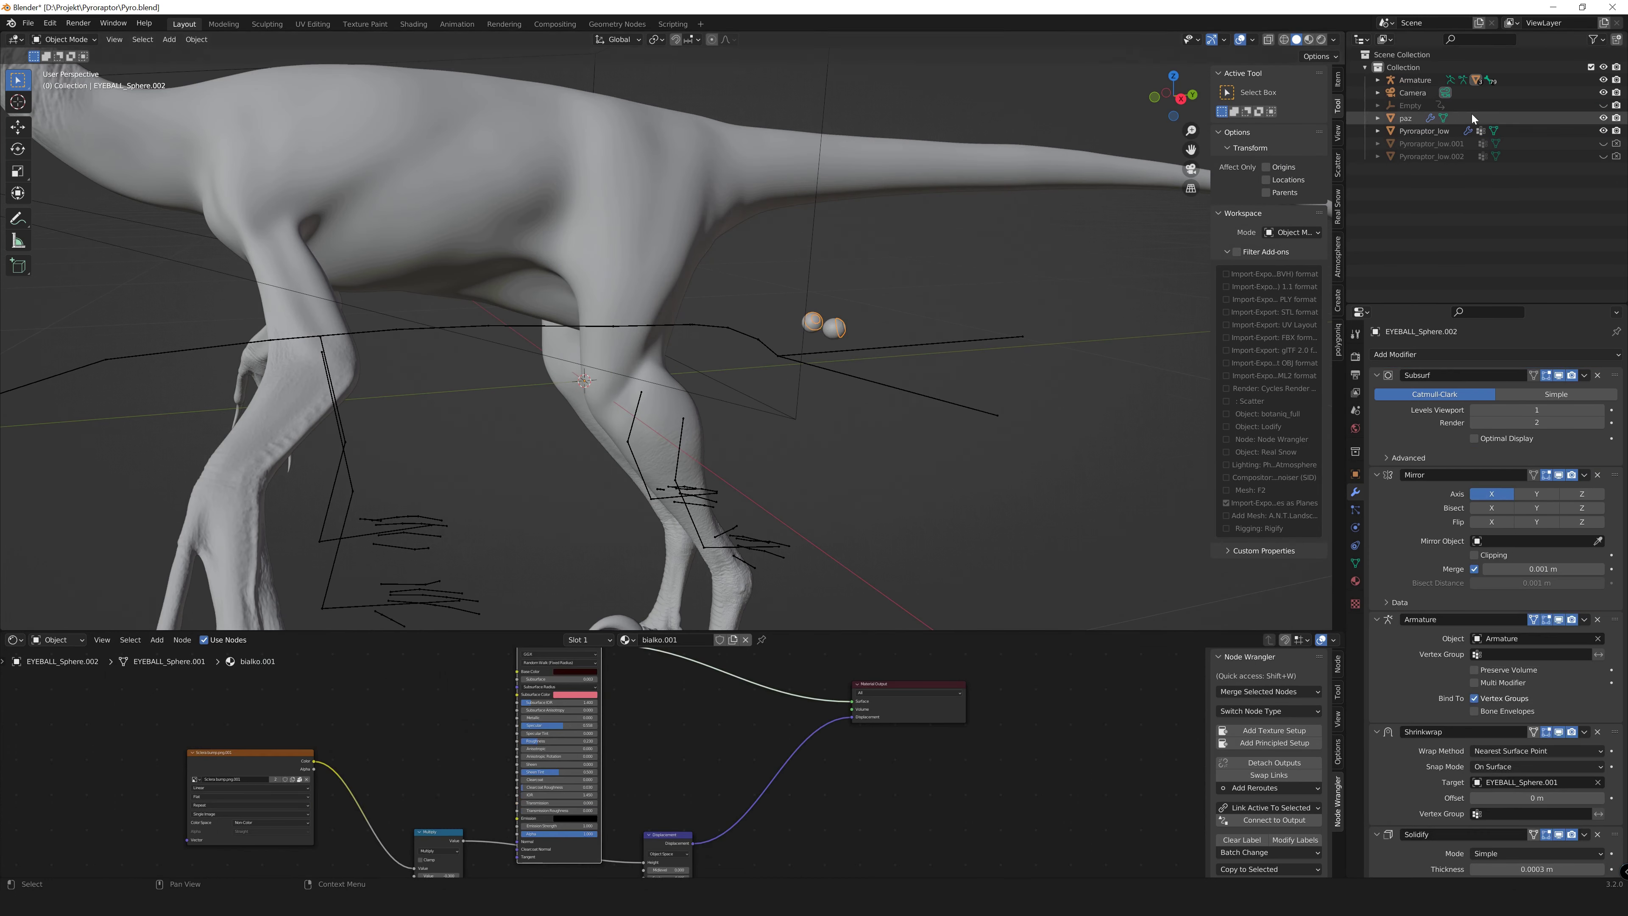
key("x")
Select both eye parts and rotate the eye mesh in Edit Mode to face outward.
left_click(854, 356)
left_click(833, 327)
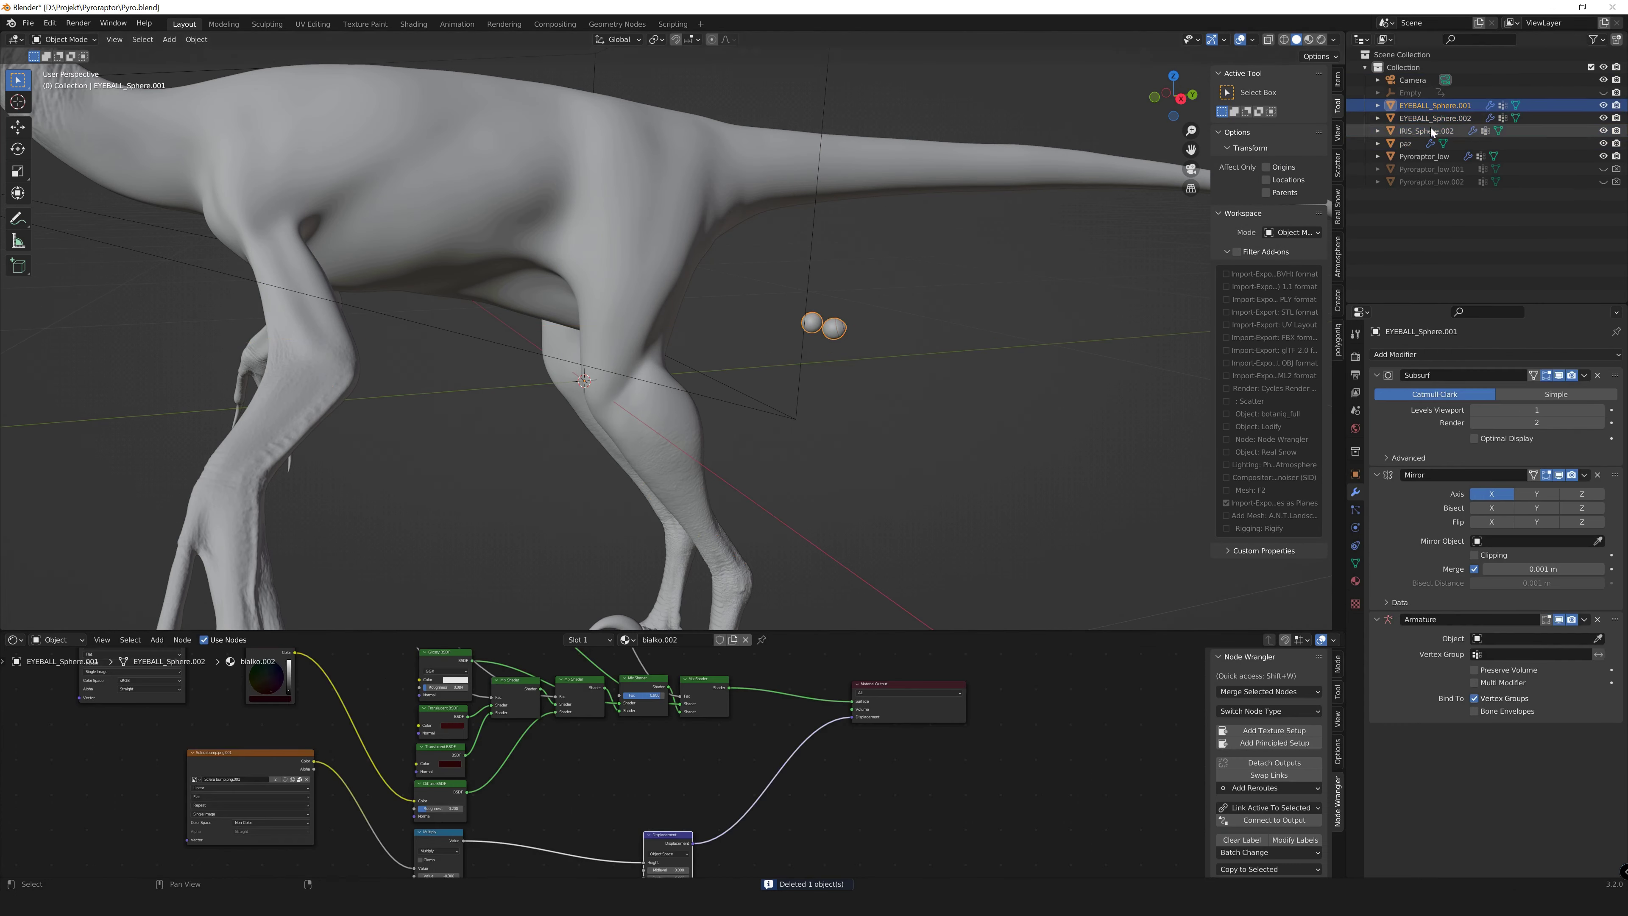
key("Tab")
middle_click_drag(833, 334, 846, 449)
left_click_drag(885, 417, 842, 432)
right_click(841, 433)
mouse_move(841, 432)
middle_mouse_down()
mouse_move(769, 321)
mouse_move(689, 307)
middle_mouse_up()
scroll(753, 305, "up", 5)
scroll(753, 305, "up", 3)
key("r")
key("r")
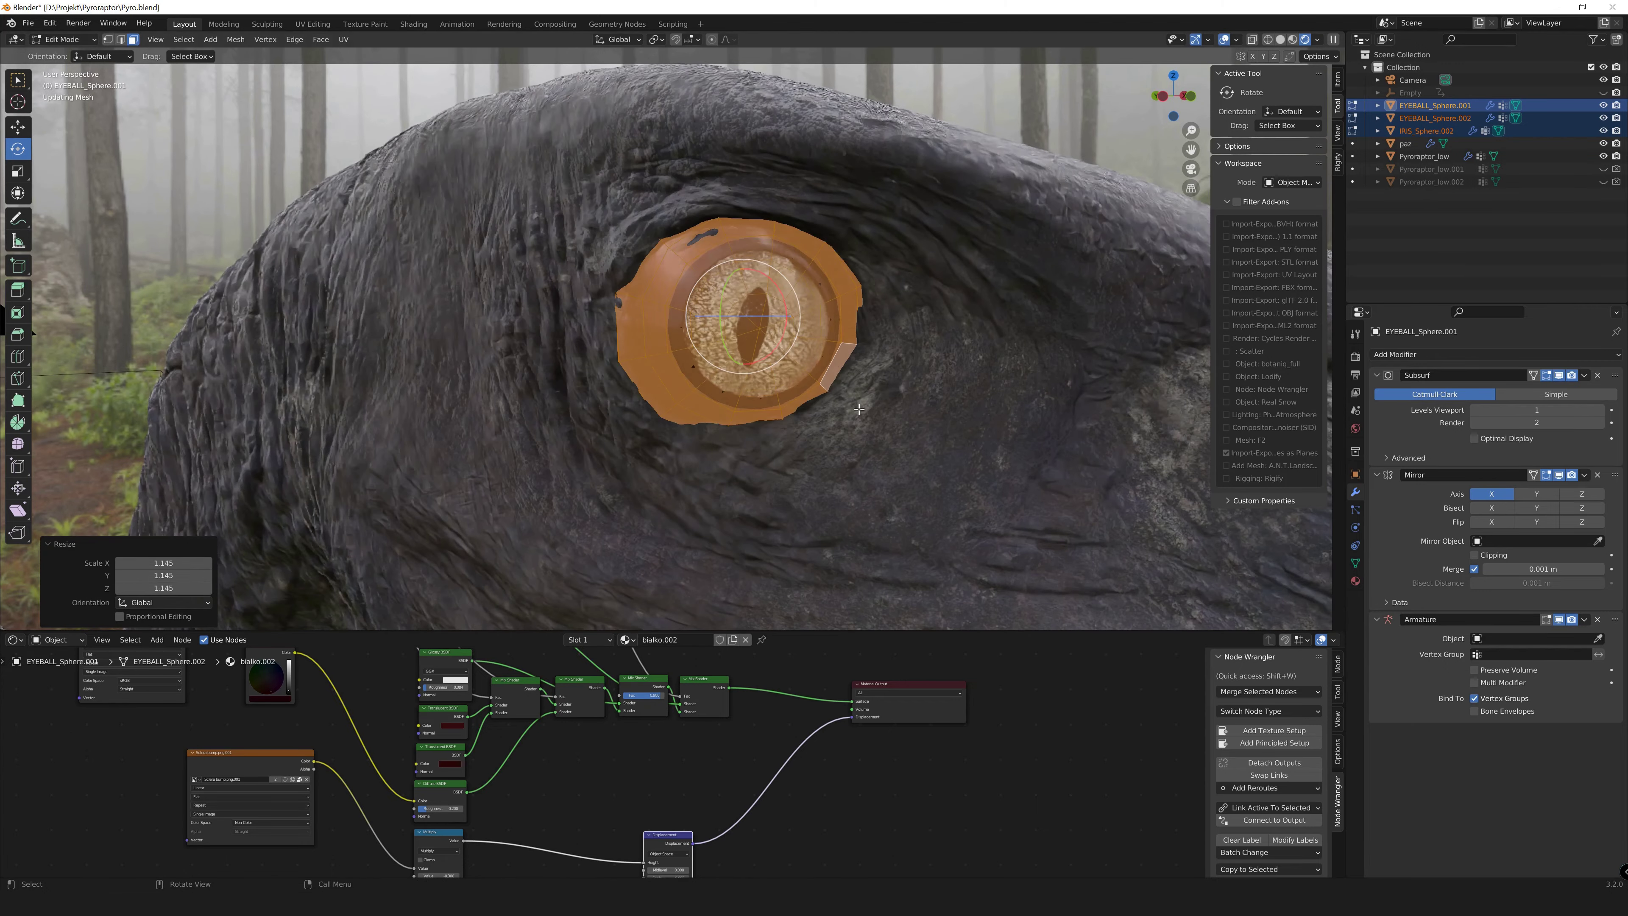
middle_click_drag(859, 409, 705, 353)
scroll(705, 353, "up", 5)
Move the eye mesh deeper into the socket, checking its fit in solid shading.
key("g")
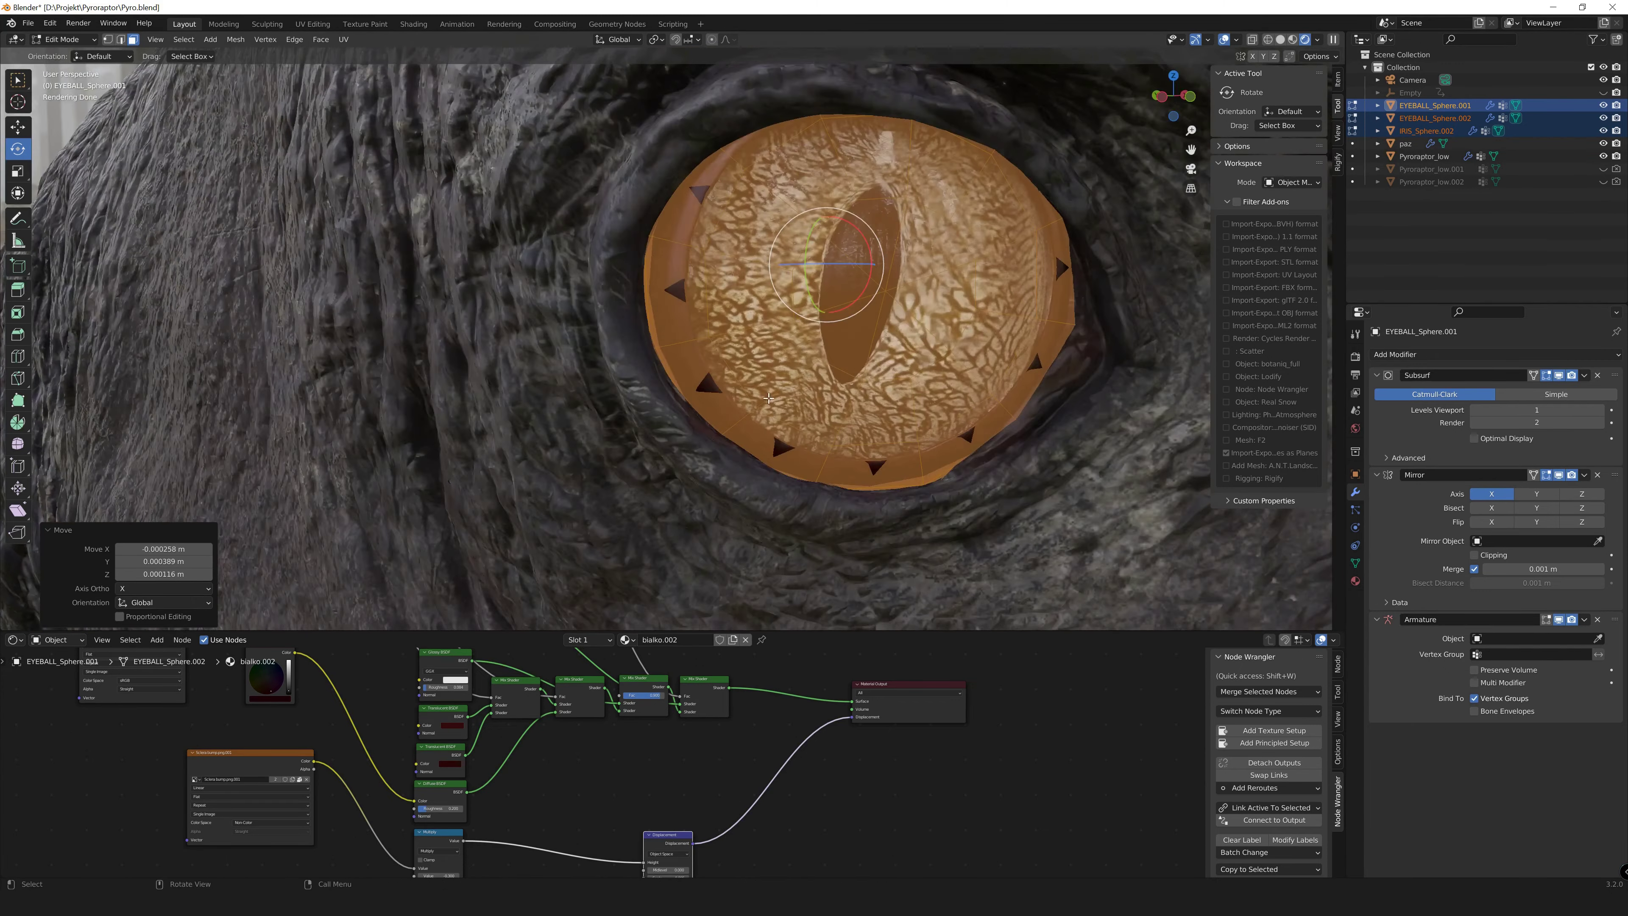
left_click(526, 314)
key("Tab")
mouse_move(577, 360)
middle_mouse_down()
mouse_move(625, 401)
mouse_move(577, 321)
middle_mouse_up()
key("g")
left_click(596, 257)
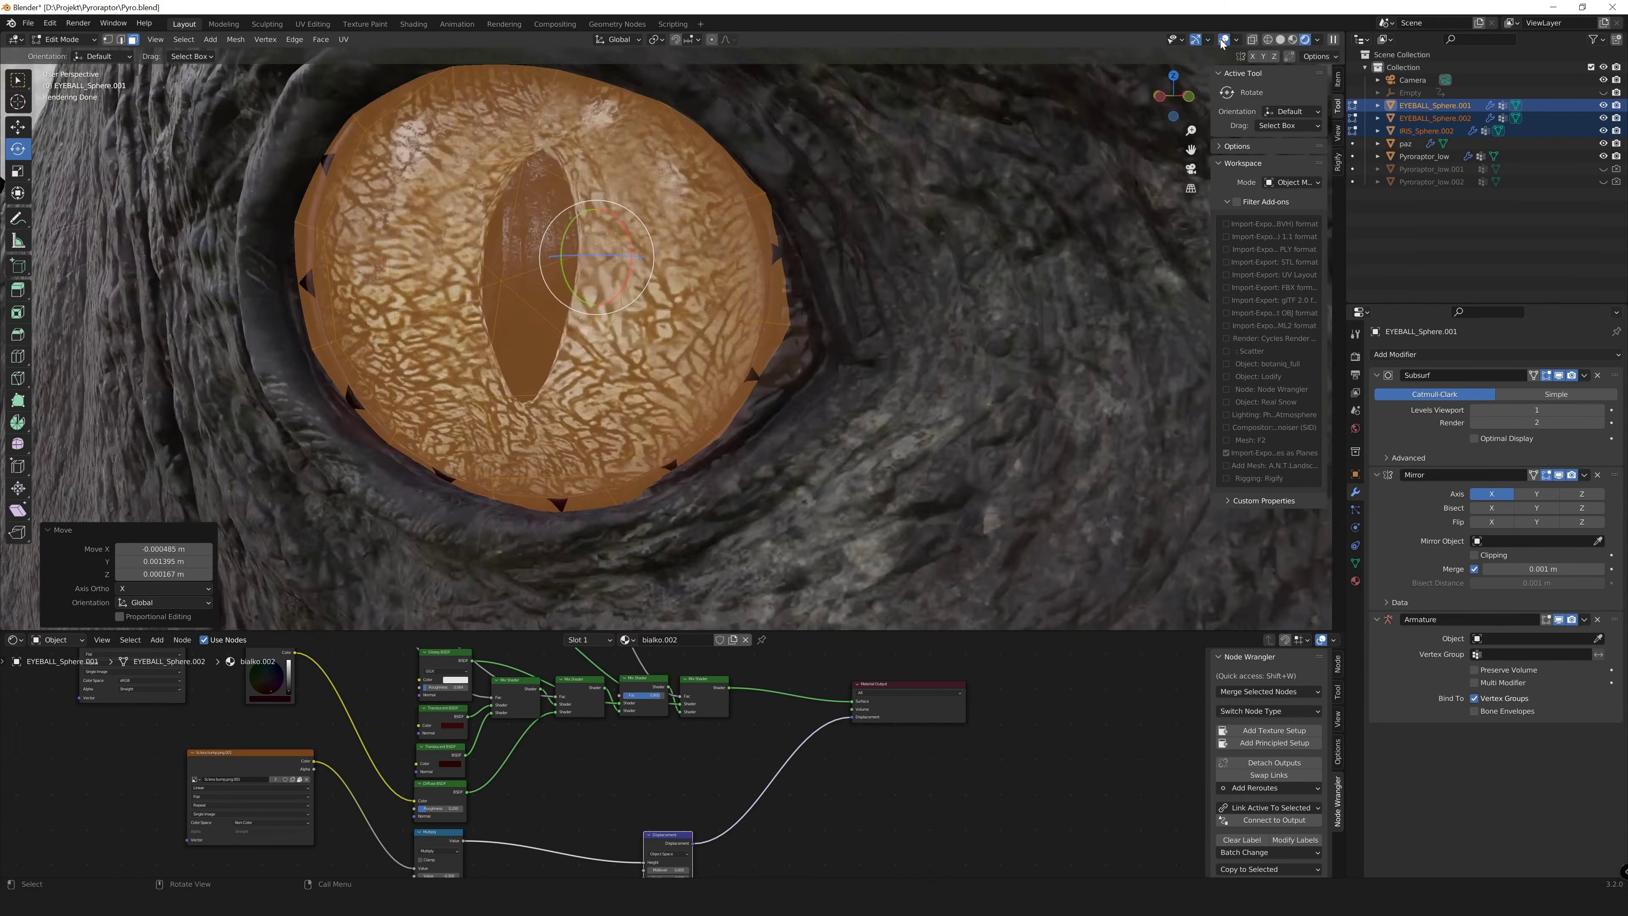
middle_click_drag(833, 308, 775, 255)
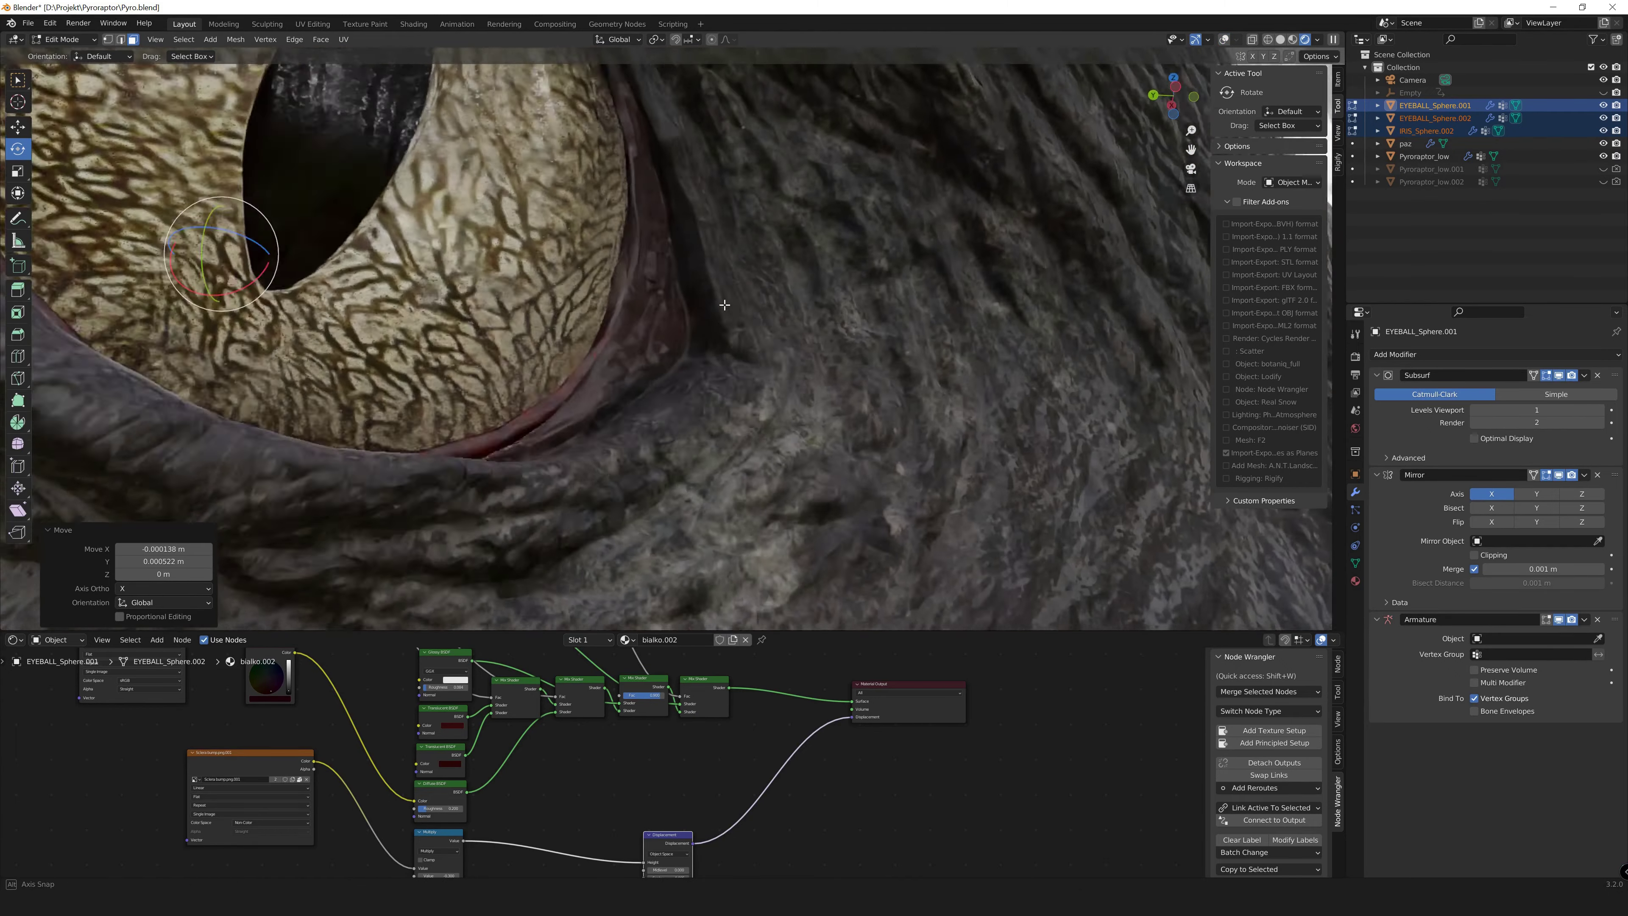
key("z")
key("g")
scroll(668, 395, "down", 5)
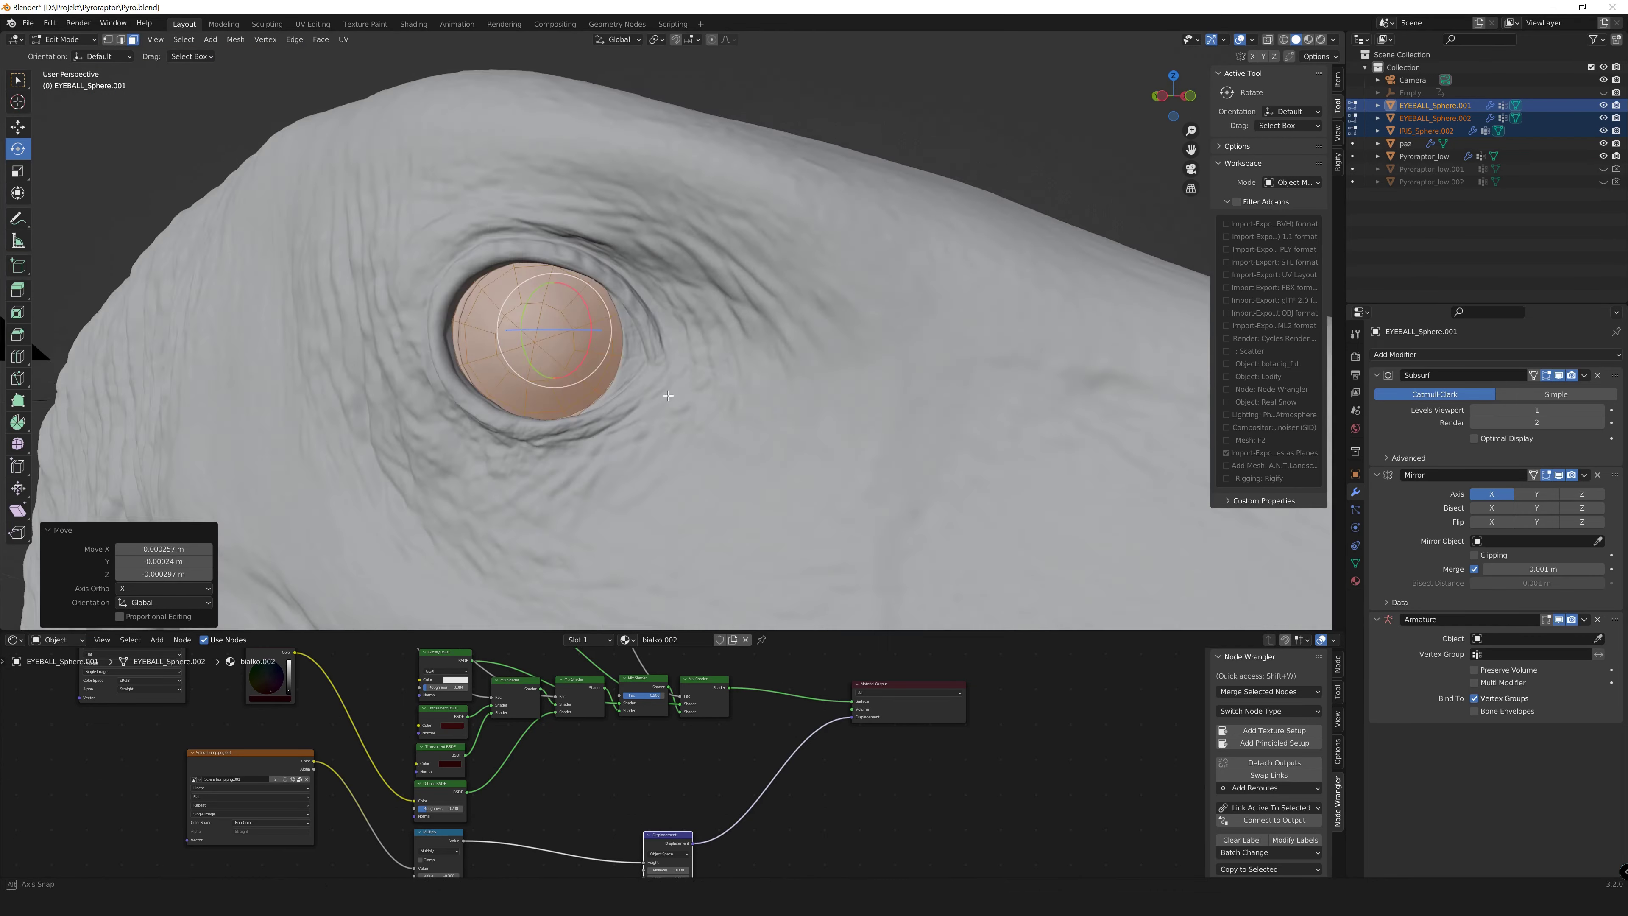
Confirm the eye's position and rotate it so the pupil aligns in the socket.
middle_click_drag(489, 375, 596, 404)
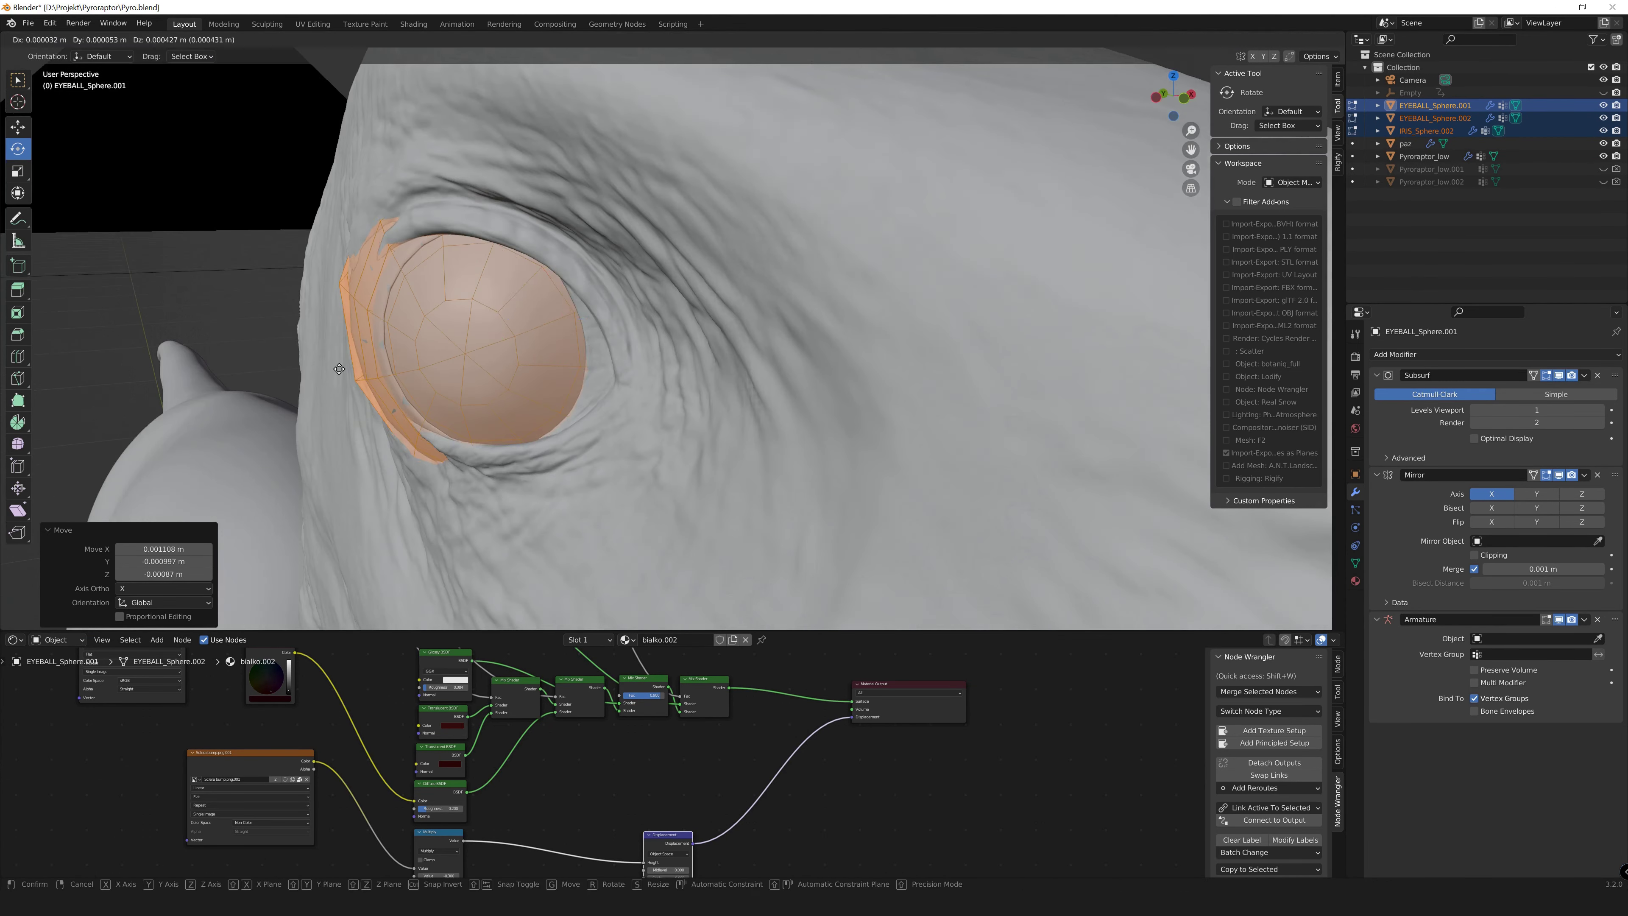
left_click(339, 369)
middle_click_drag(339, 368, 446, 390)
key("r")
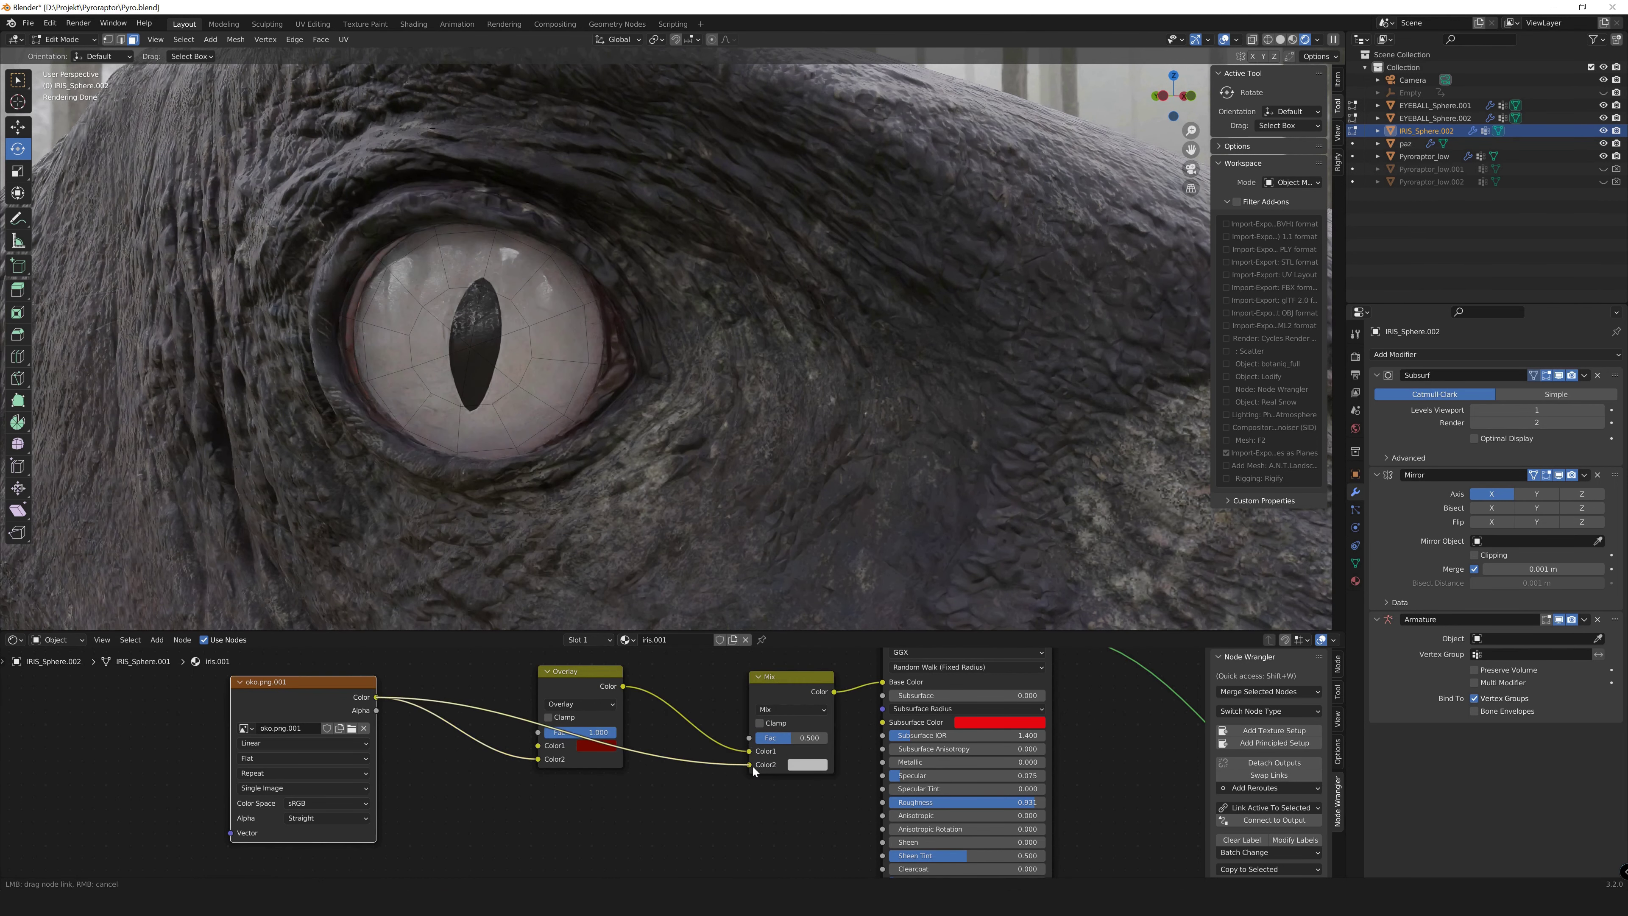
Link the oko.png iris texture into the mix node and set it to Overlay blending.
left_click_drag(754, 772, 751, 764)
left_click(792, 710)
left_click(818, 372)
scroll(753, 754, "up", 2)
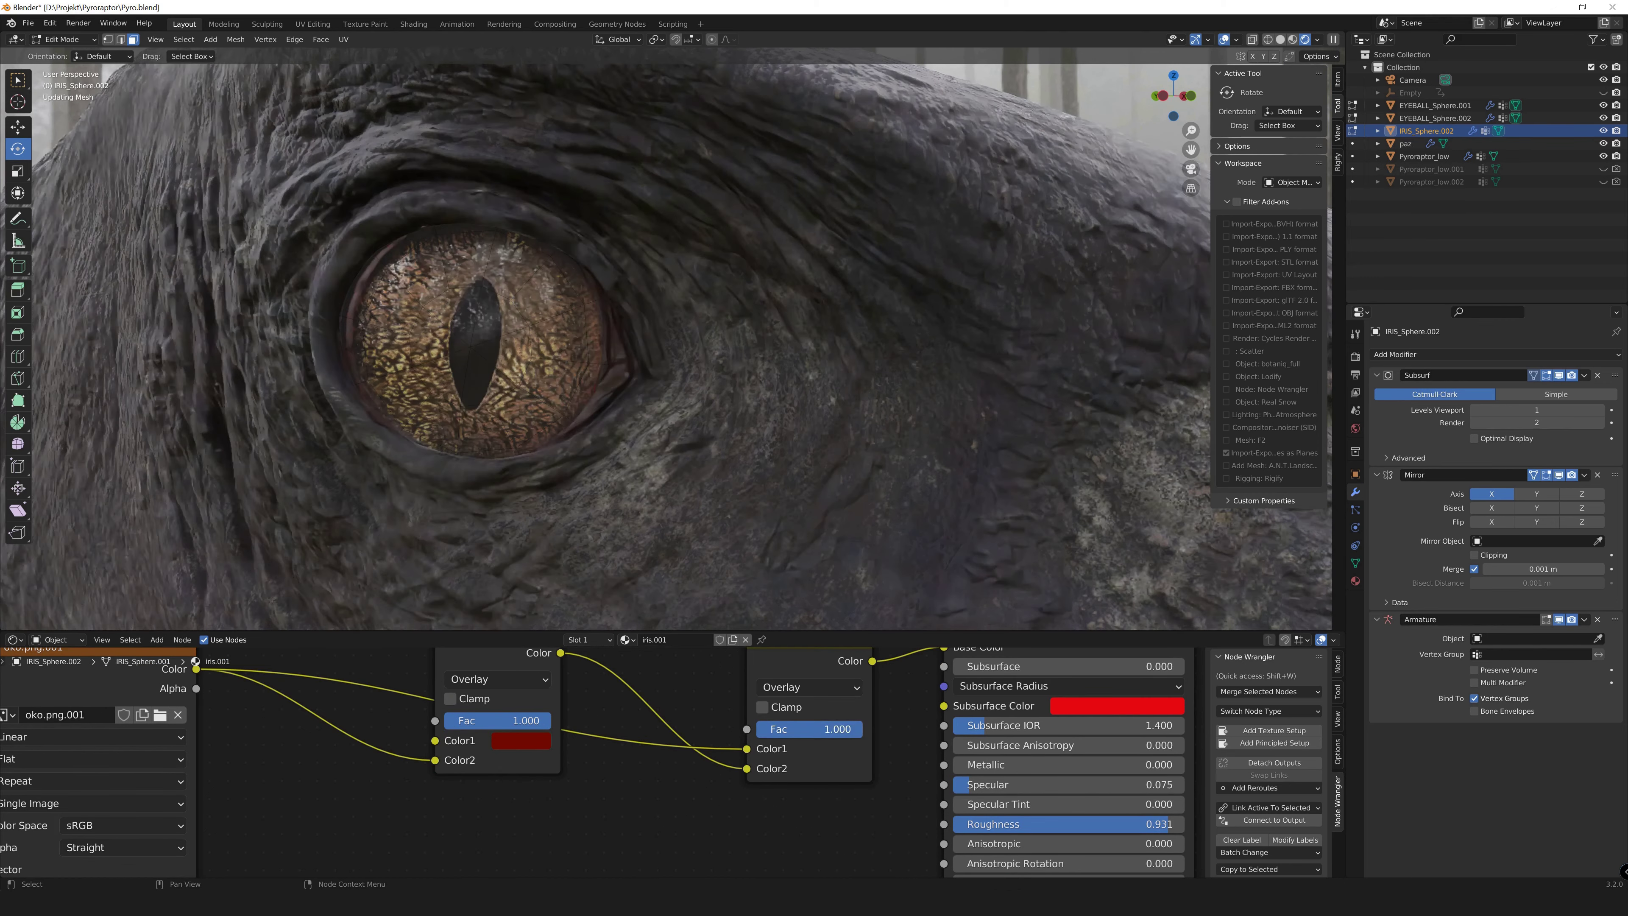